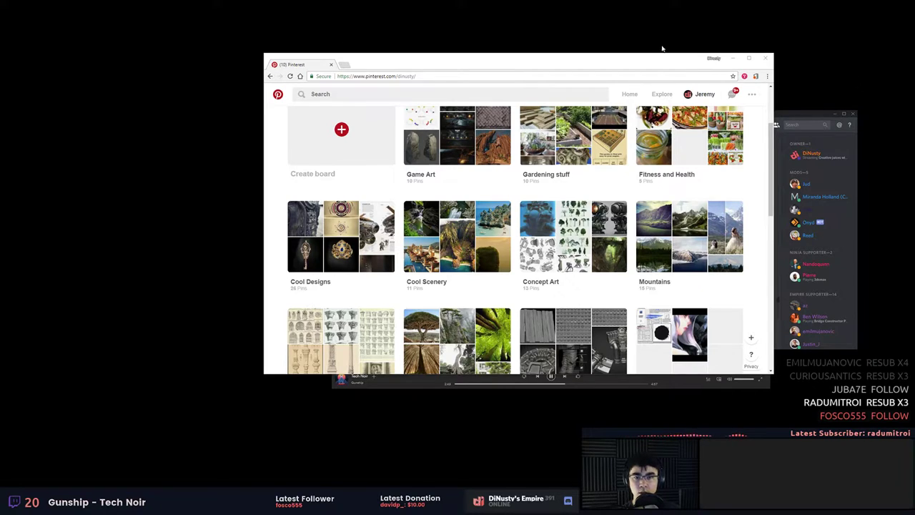
# Open the Project Angkor board from the profile's boards and view its Banteay Srei temple carving pin.
pyautogui.scroll(-5, 468, 201)
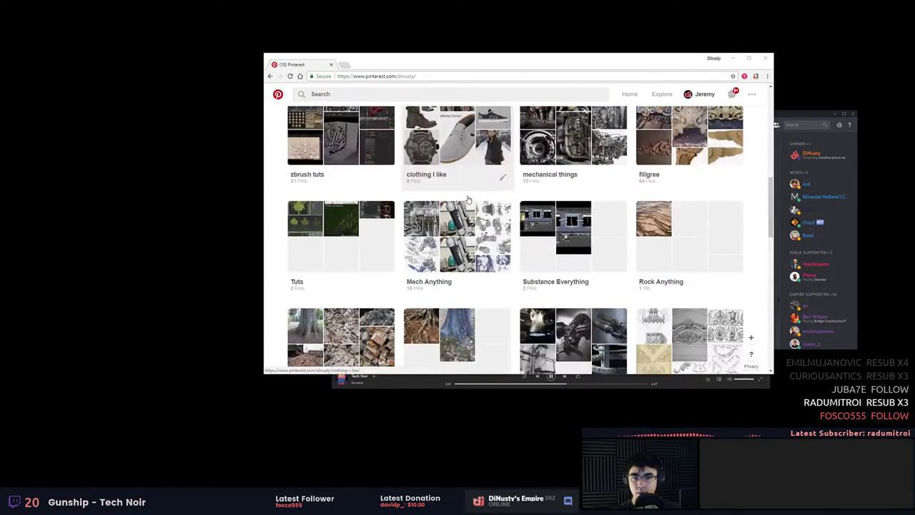
pyautogui.scroll(-3, 468, 200)
pyautogui.click(648, 259)
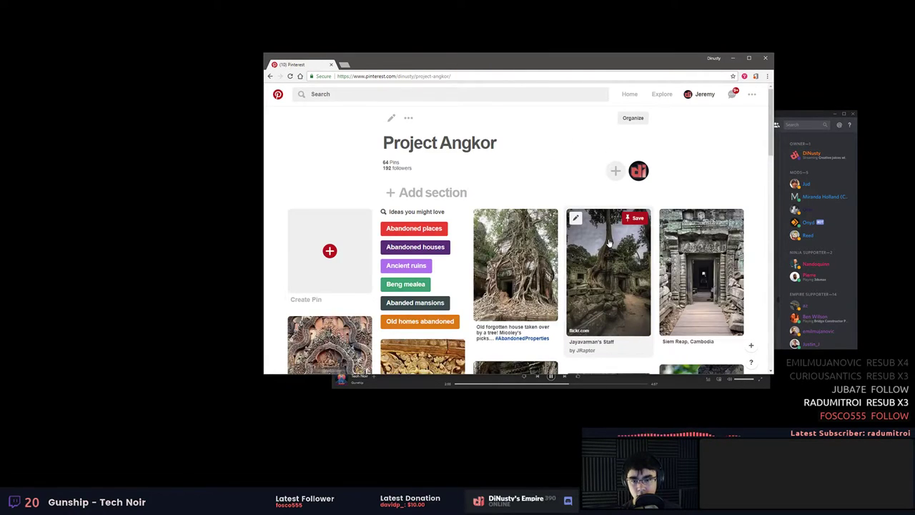
pyautogui.scroll(-2, 608, 243)
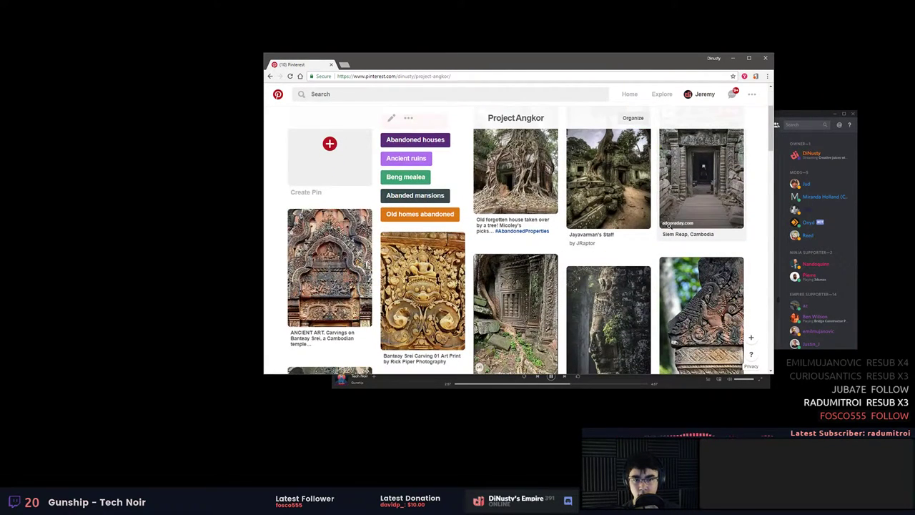
pyautogui.scroll(-1, 668, 225)
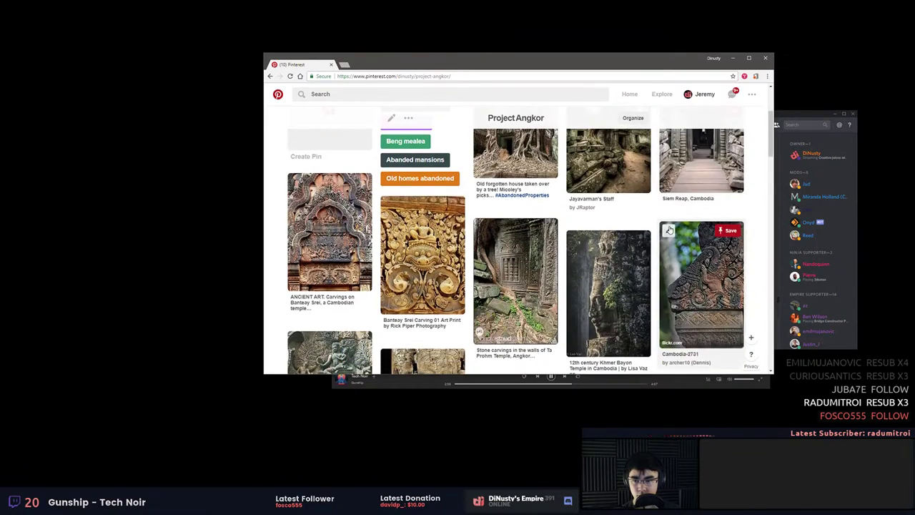
pyautogui.click(348, 223)
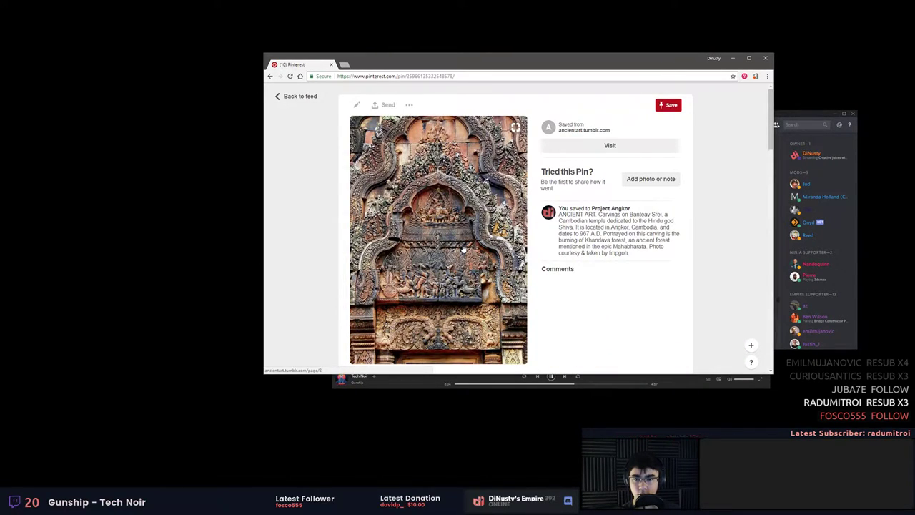
# Bring up the empty PureRef window over the Unity scene, shrink it and place it over the scene view.
pyautogui.rightClick(427, 223)
pyautogui.hotkey('alt', 'Tab')
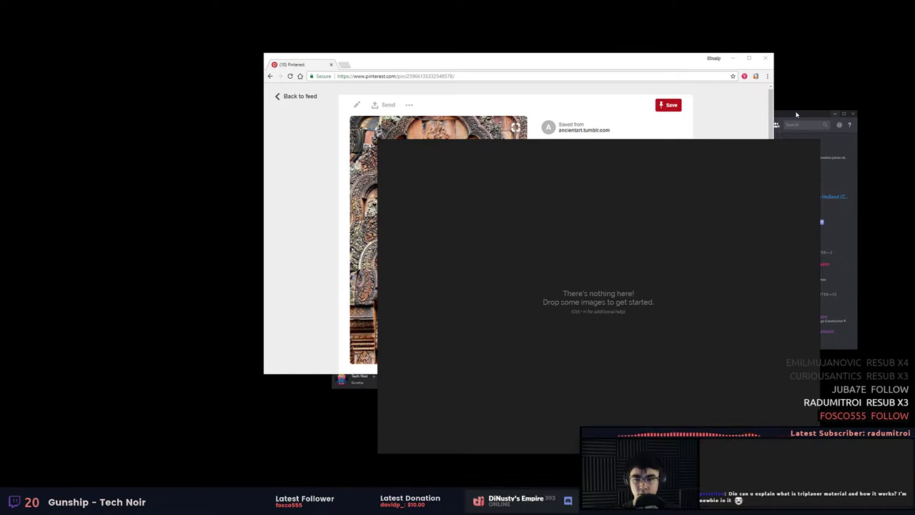
pyautogui.click(624, 52)
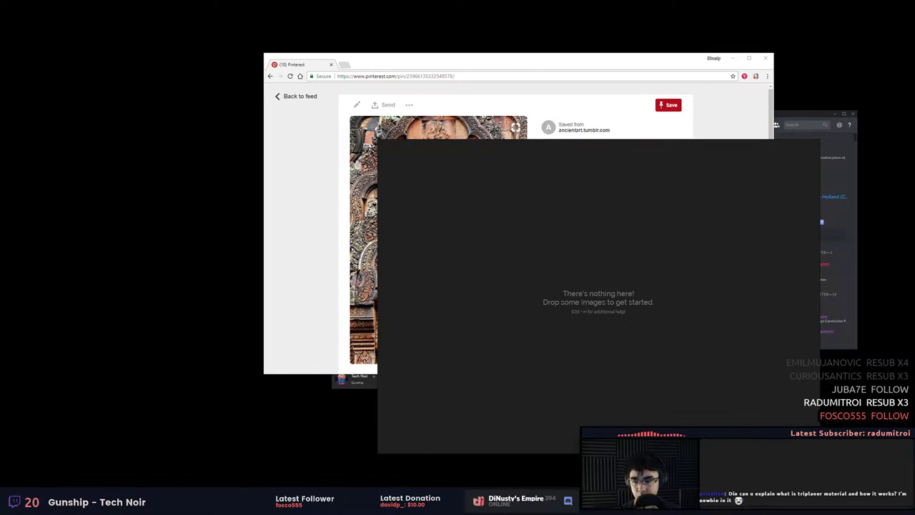
pyautogui.click(400, 501)
pyautogui.moveTo(665, 189); pyautogui.dragTo(683, 177, button='right')
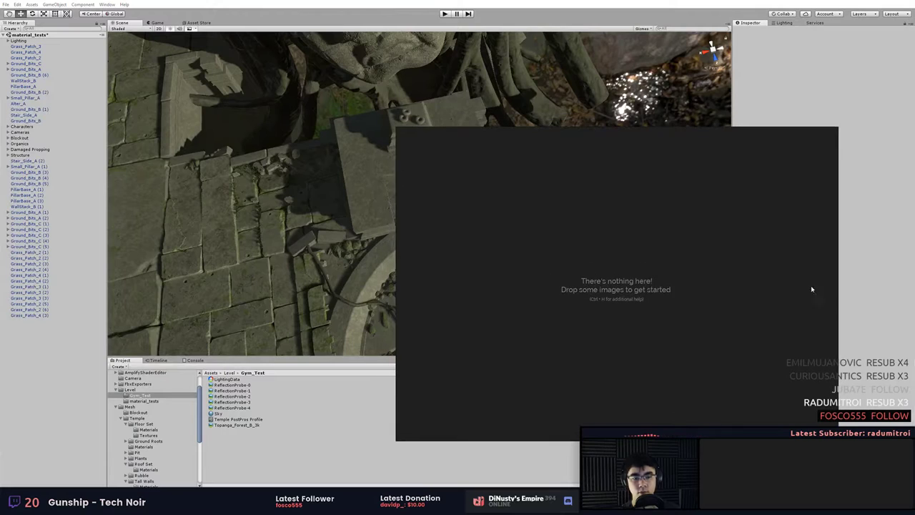
pyautogui.moveTo(837, 439); pyautogui.dragTo(697, 349)
pyautogui.moveTo(576, 280); pyautogui.dragTo(603, 289, button='right')
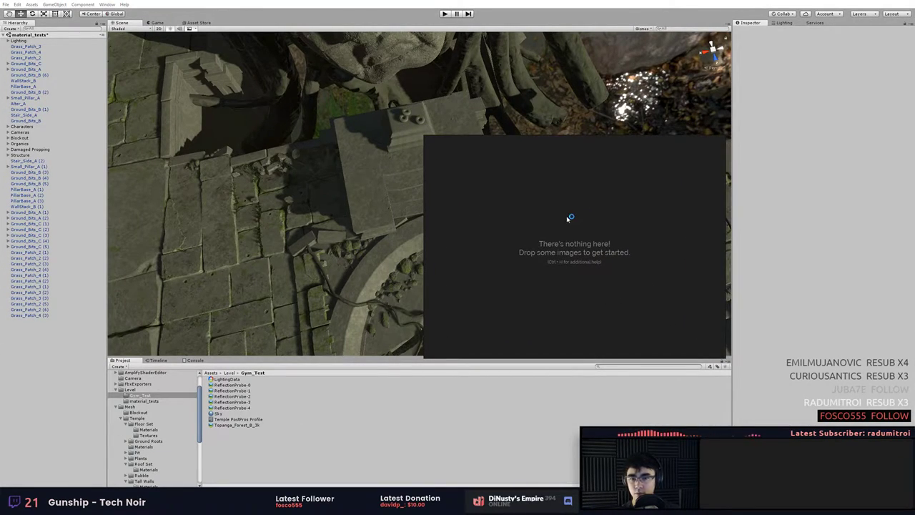
# Load the recent reference board Temple Set.pur and frame its temple images around the empty space beside them.
pyautogui.rightClick(566, 252)
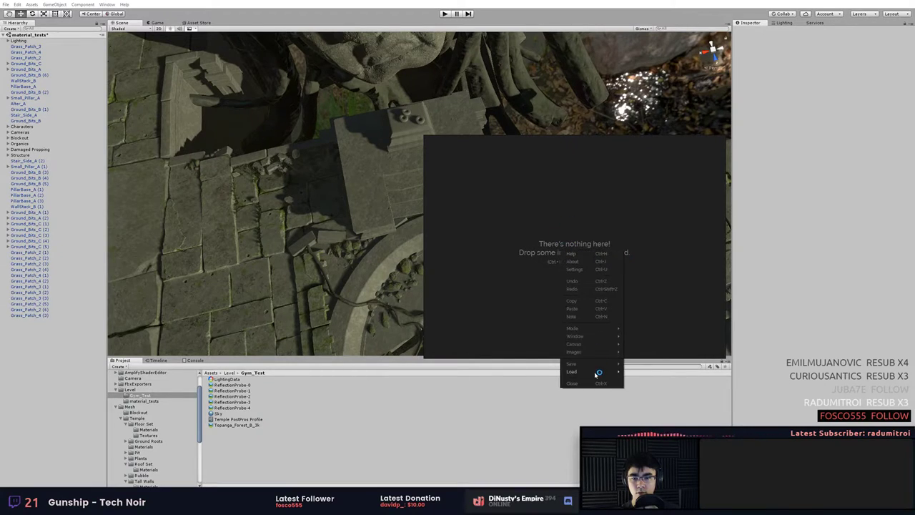
pyautogui.moveTo(617, 372)
pyautogui.moveTo(672, 380)
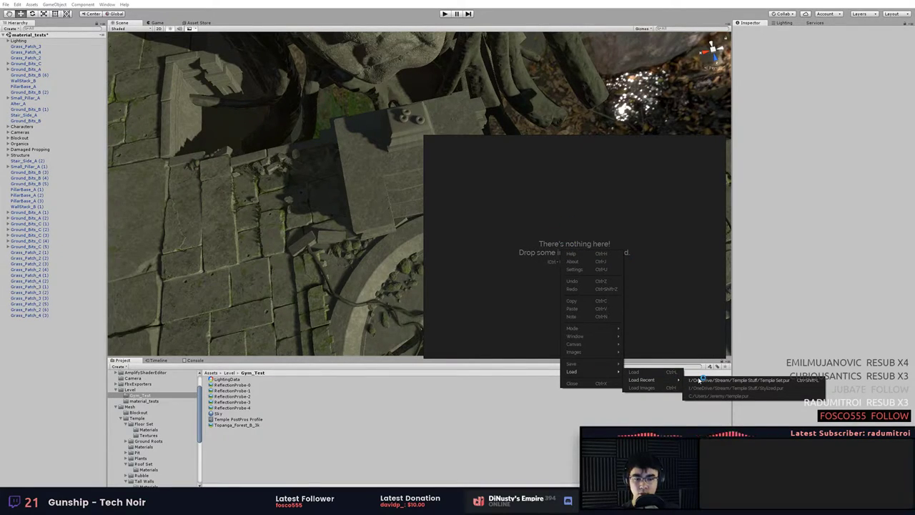
pyautogui.click(700, 379)
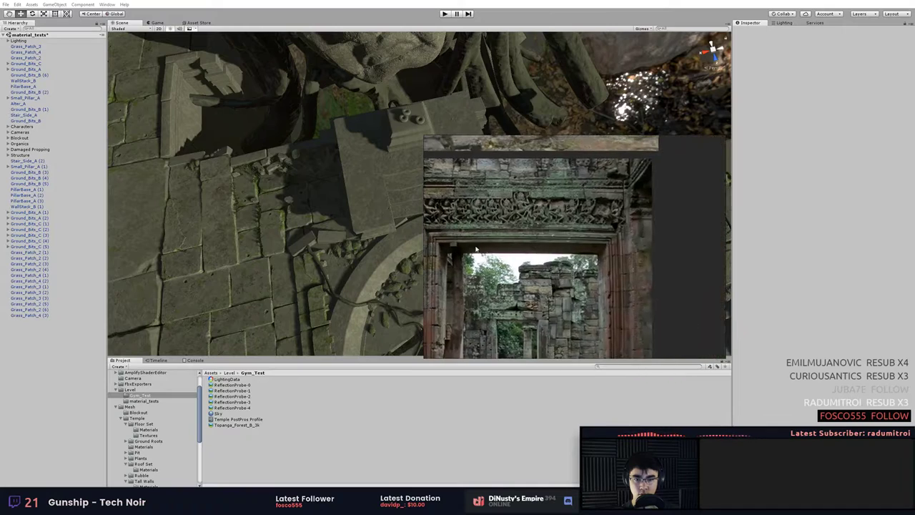
pyautogui.scroll(-5, 476, 249)
pyautogui.moveTo(605, 139); pyautogui.dragTo(545, 289, button='middle')
pyautogui.scroll(-4, 546, 289)
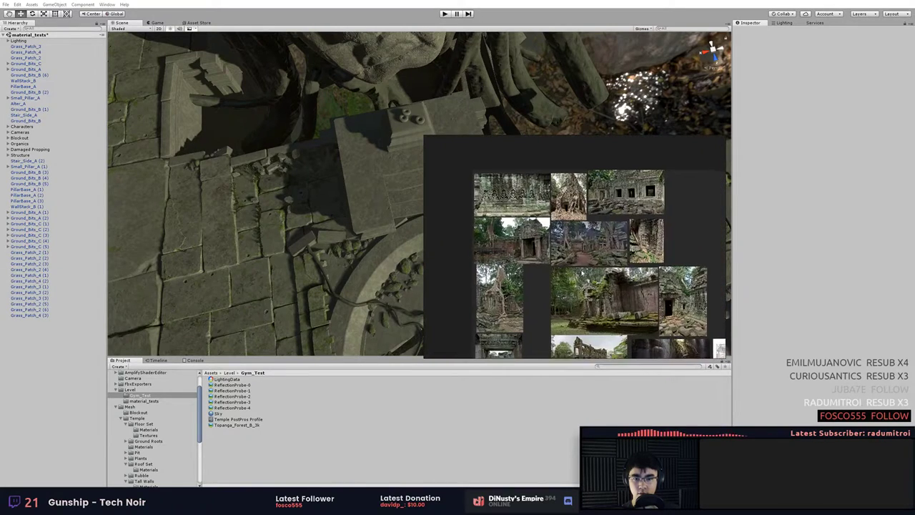
pyautogui.moveTo(666, 353); pyautogui.dragTo(605, 310, button='middle')
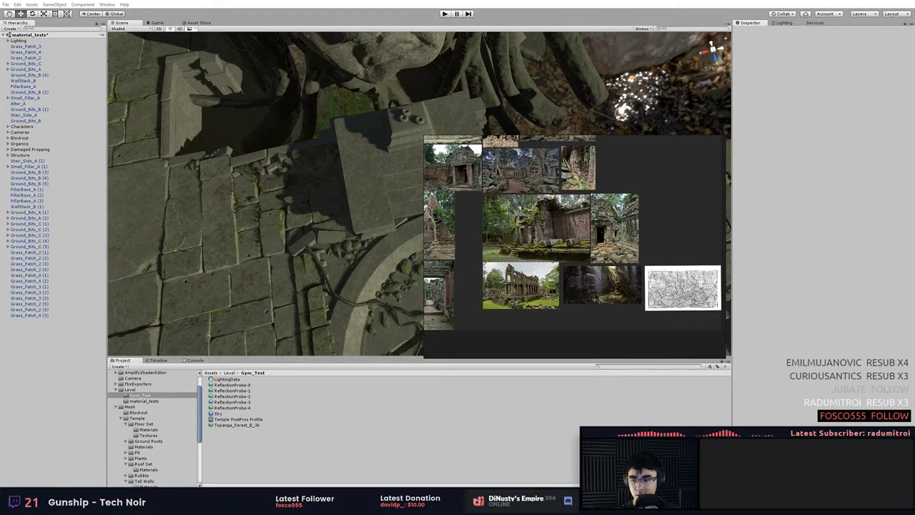
# Switch back to the Pinterest window in Chrome, move it beside the reference board and close the Ancient Art page.
pyautogui.click(445, 505)
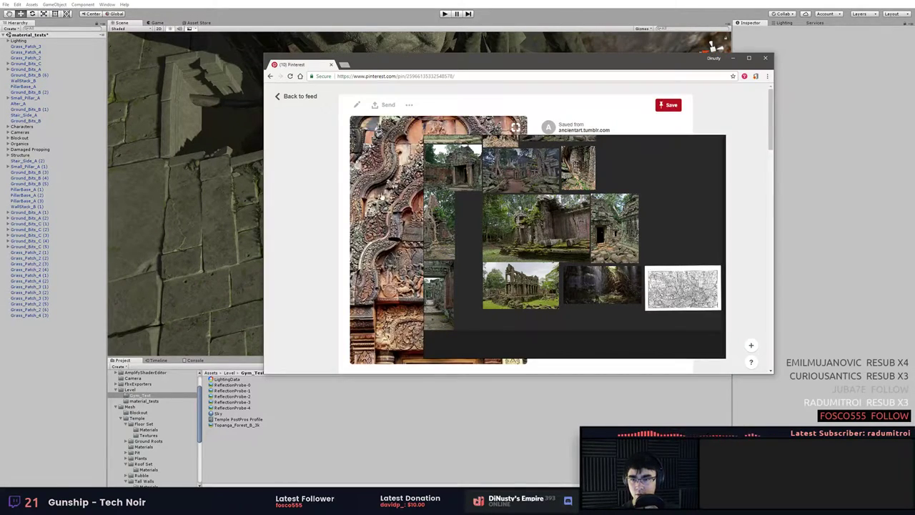
pyautogui.click(381, 196)
pyautogui.rightClick(394, 188)
pyautogui.click(376, 67)
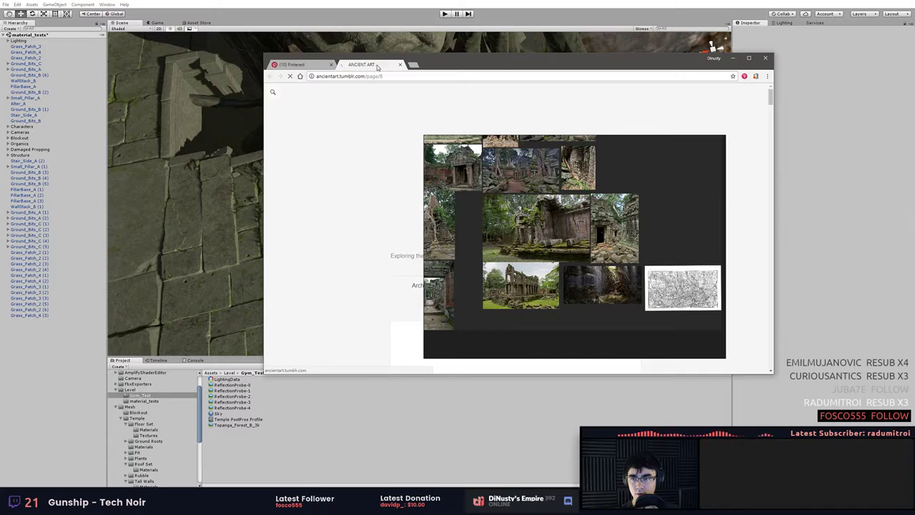
pyautogui.moveTo(377, 66); pyautogui.dragTo(223, 76)
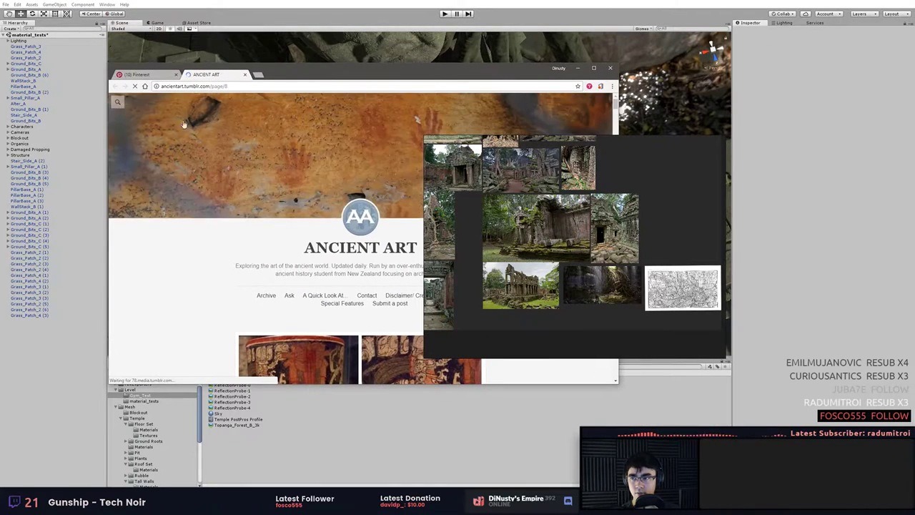
pyautogui.middleClick(201, 76)
# Copy the Banteay Srei carving image from the pin and paste it into the empty space on the reference board.
pyautogui.rightClick(289, 228)
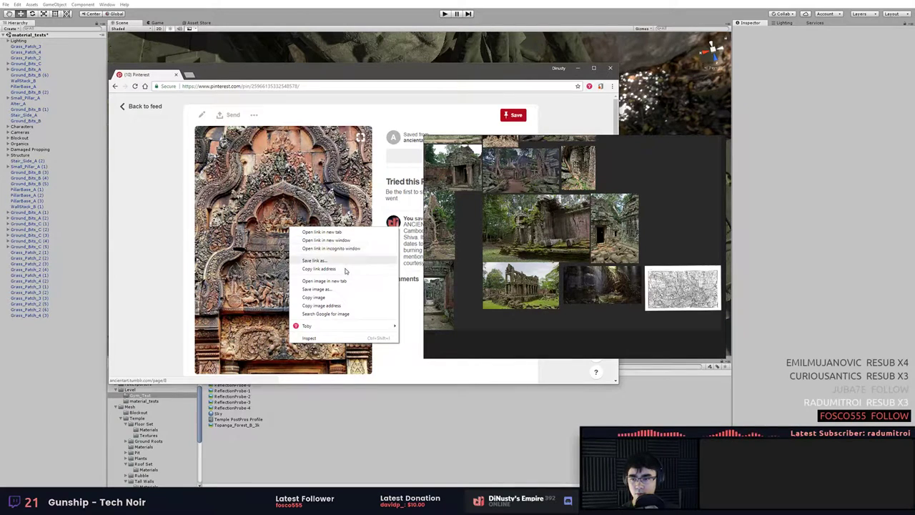
pyautogui.click(356, 299)
pyautogui.click(641, 207)
pyautogui.hotkey('ctrl', 'v')
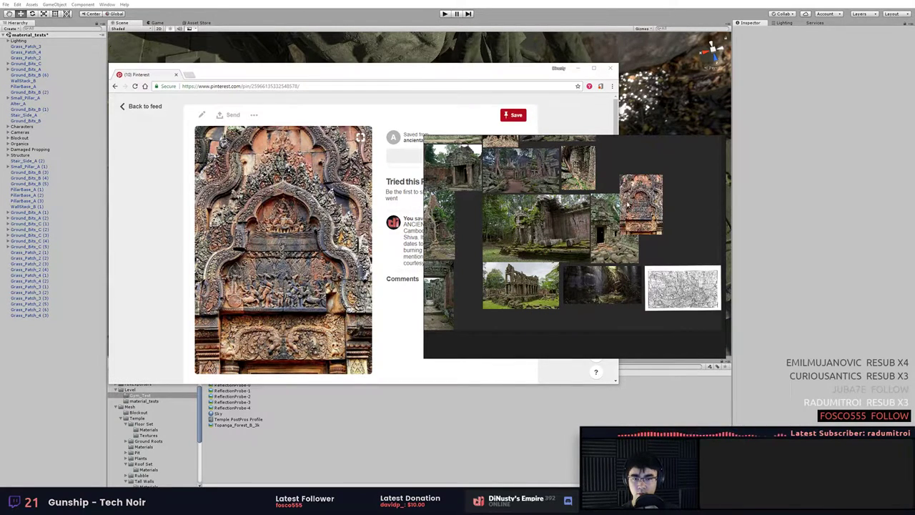
pyautogui.moveTo(628, 204); pyautogui.dragTo(651, 228)
# Examine the curved filigree bands and arch ornament of the pasted carving image up close.
pyautogui.moveTo(681, 207)
pyautogui.mouseDown(button='middle')
pyautogui.moveTo(557, 194)
pyautogui.moveTo(721, 254)
pyautogui.mouseUp(button='middle')
pyautogui.scroll(9, 559, 220)
pyautogui.scroll(4, 574, 215)
pyautogui.moveTo(564, 233); pyautogui.dragTo(675, 251, button='middle')
pyautogui.scroll(5, 631, 266)
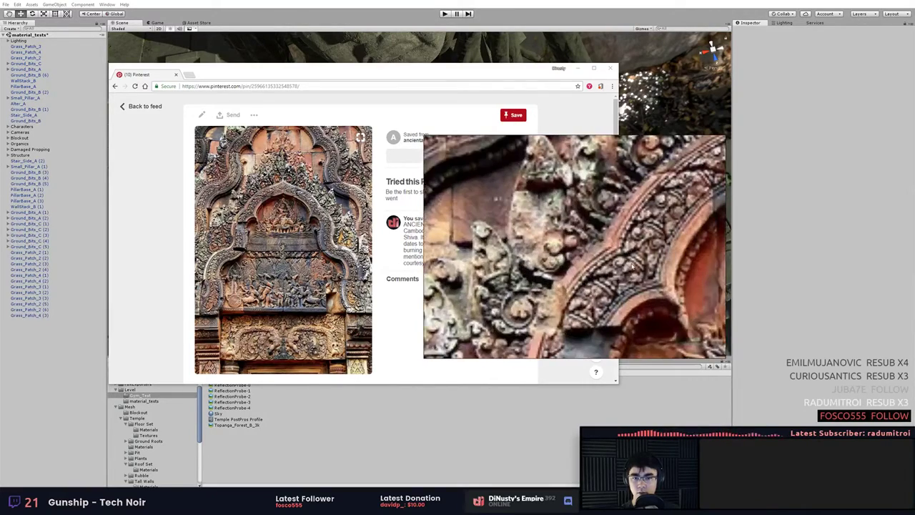
pyautogui.scroll(-6, 632, 267)
# Reopen the Banteay Srei pin from the Project Angkor board and move the reference board clear of the browser window.
pyautogui.click(136, 184)
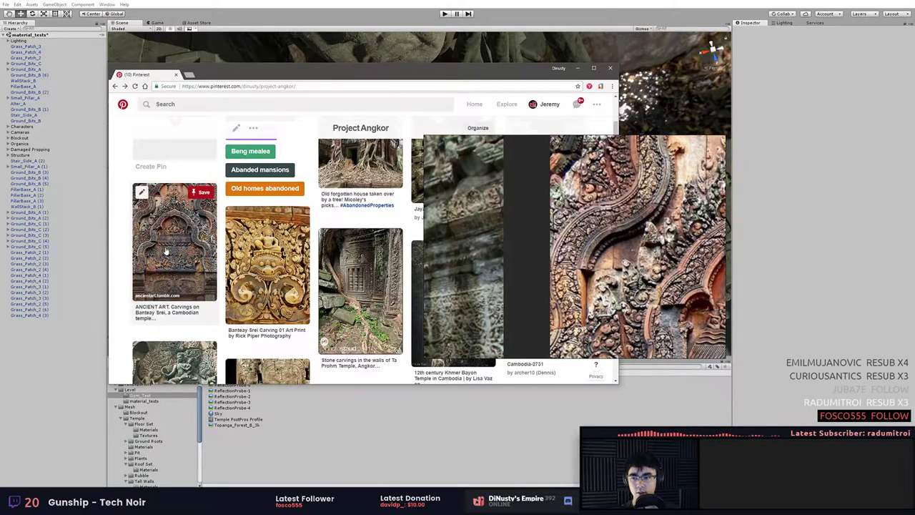
pyautogui.click(187, 254)
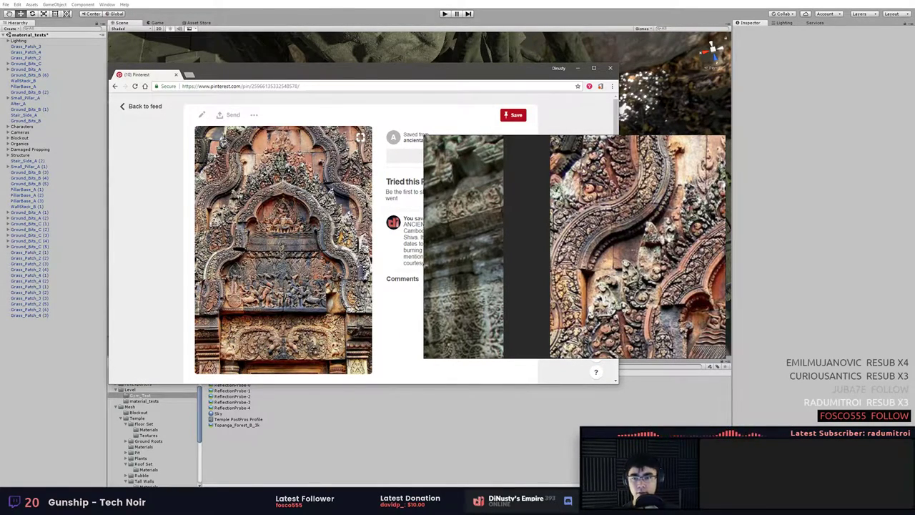
pyautogui.moveTo(583, 170); pyautogui.dragTo(746, 161, button='right')
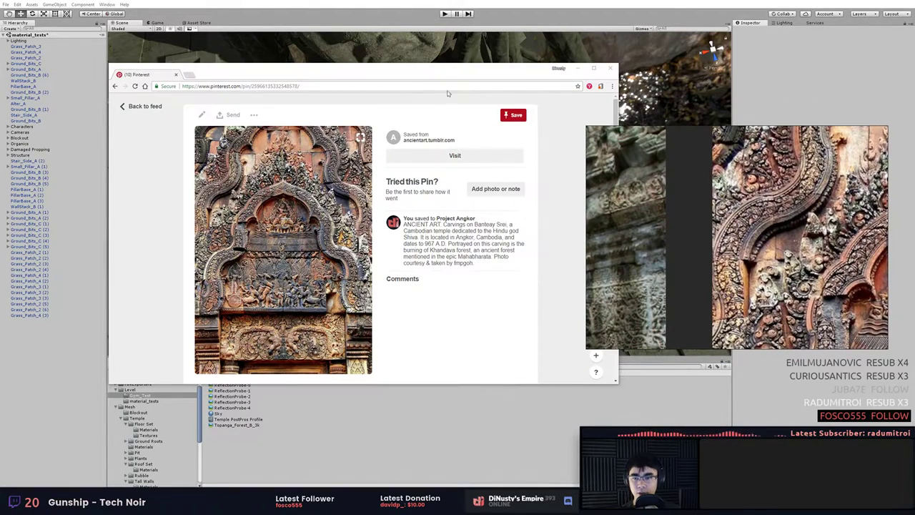
pyautogui.moveTo(460, 78); pyautogui.dragTo(458, 66)
# Browse the related pins below the Banteay Srei carving for similar temple ornament.
pyautogui.scroll(-7, 416, 198)
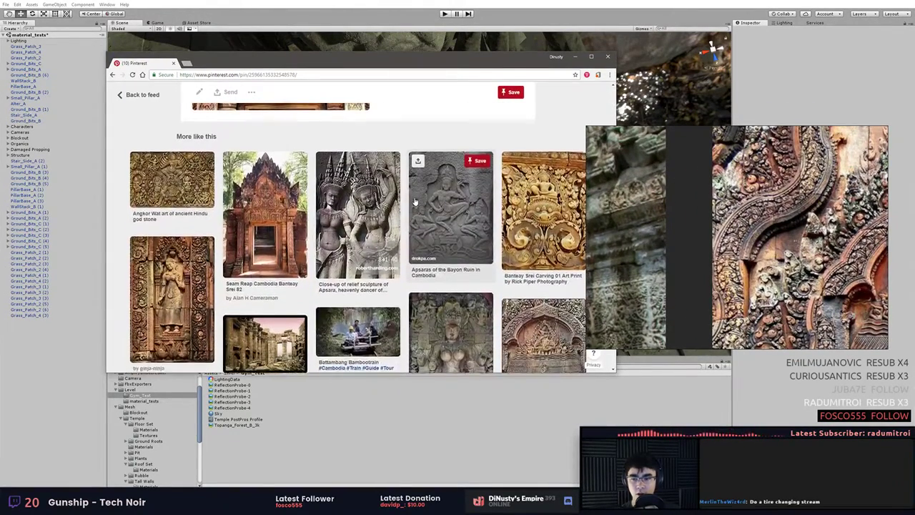
pyautogui.scroll(-1, 414, 202)
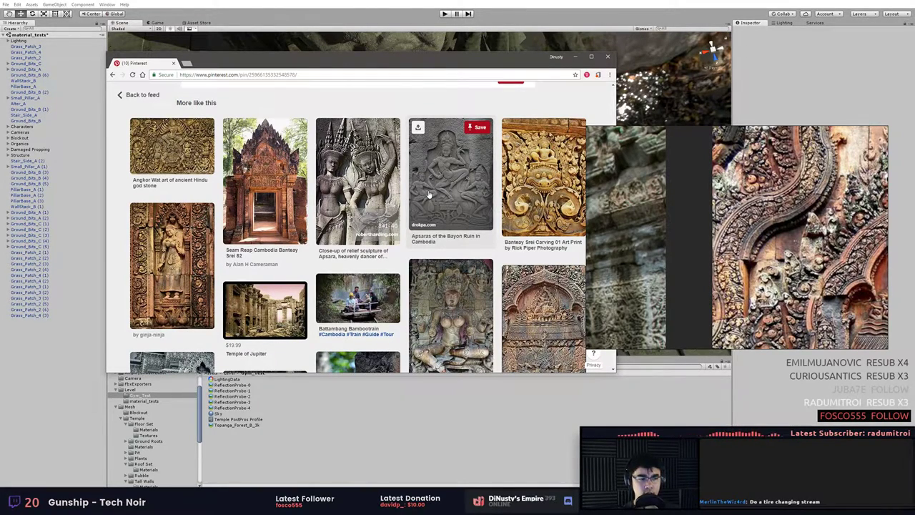
pyautogui.scroll(-1, 429, 194)
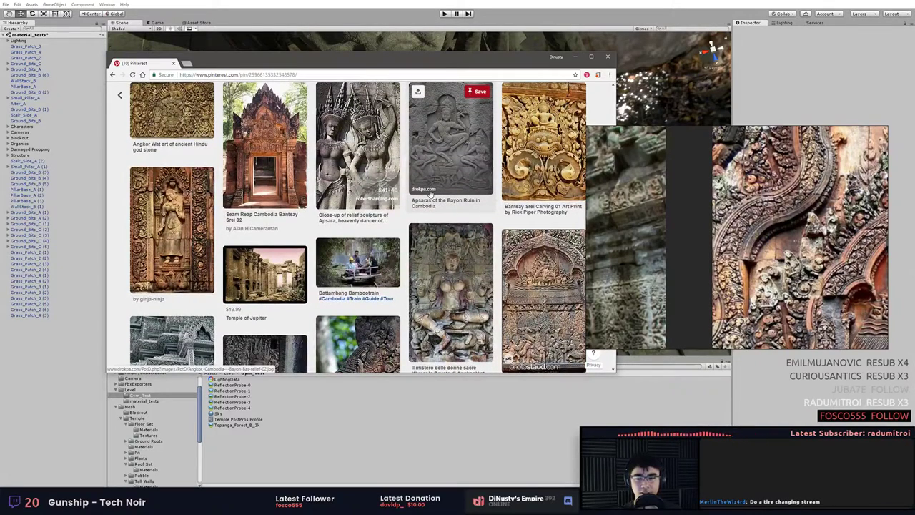
pyautogui.scroll(-1, 429, 193)
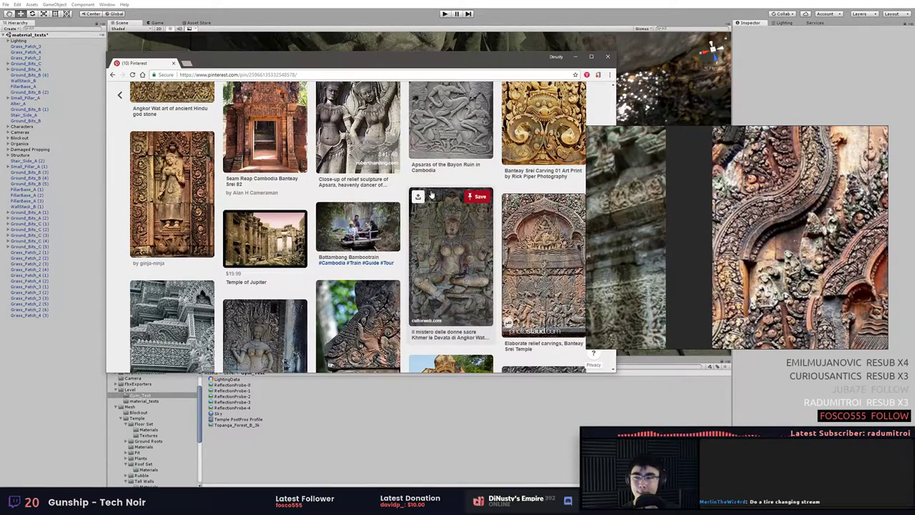
pyautogui.scroll(3, 442, 205)
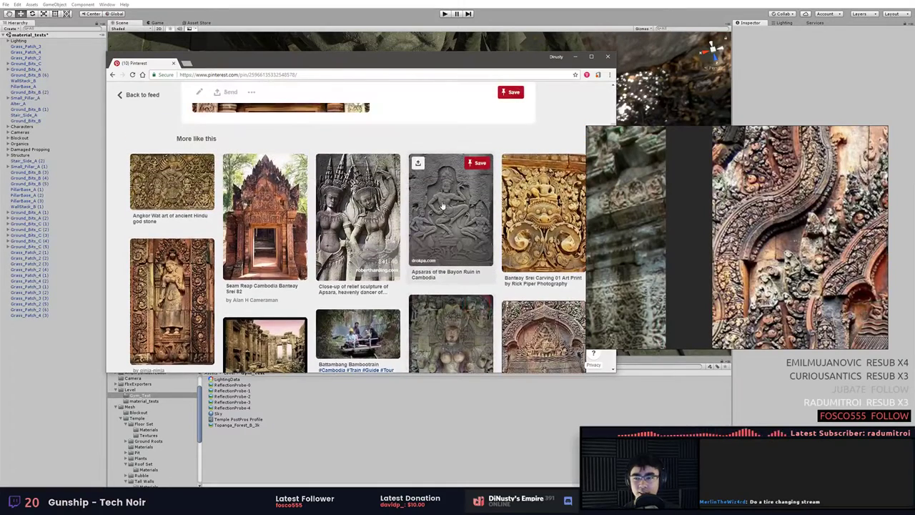
pyautogui.scroll(7, 441, 205)
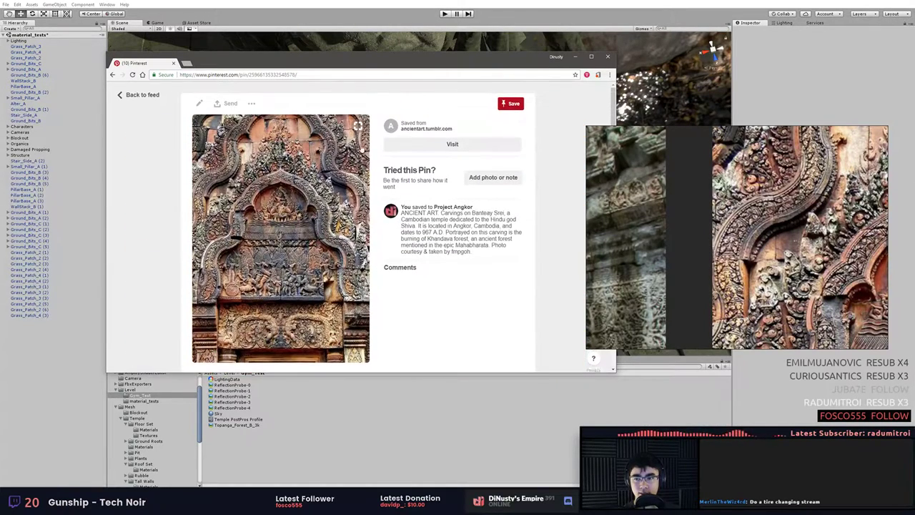
# Run a visual search on the carving image, cropping the search area to the curved filigree in its upper-left part.
pyautogui.click(359, 128)
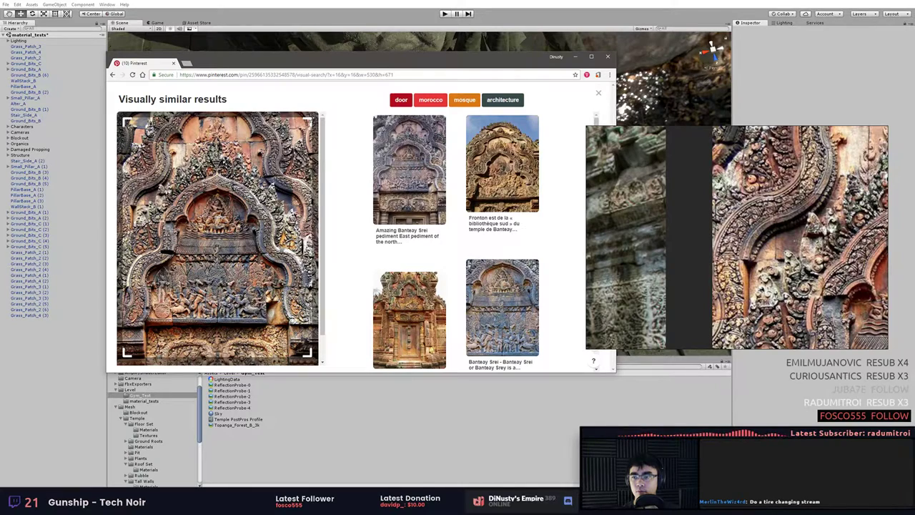
pyautogui.moveTo(311, 120); pyautogui.dragTo(192, 143)
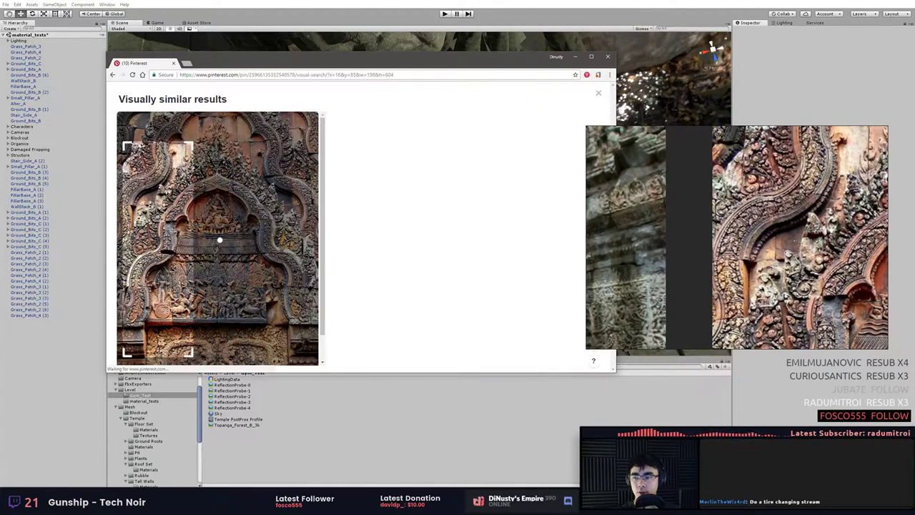
pyautogui.moveTo(193, 354); pyautogui.dragTo(178, 207)
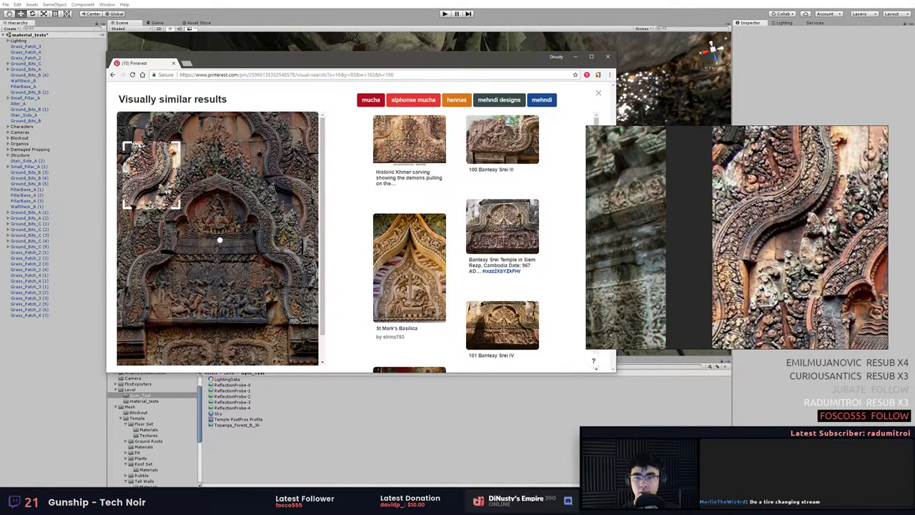
# View the Banteay Srei Temple in Siem Reap result and return to the original carving pin.
pyautogui.click(515, 233)
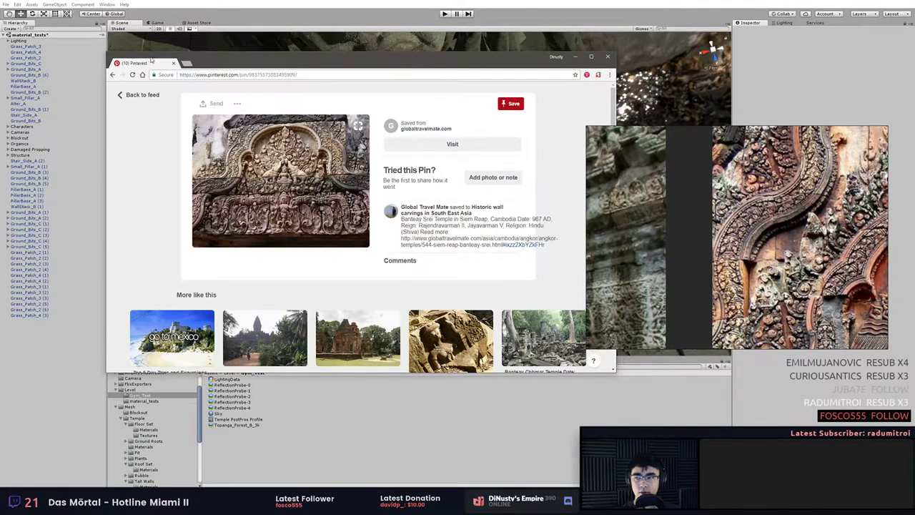
pyautogui.click(113, 75)
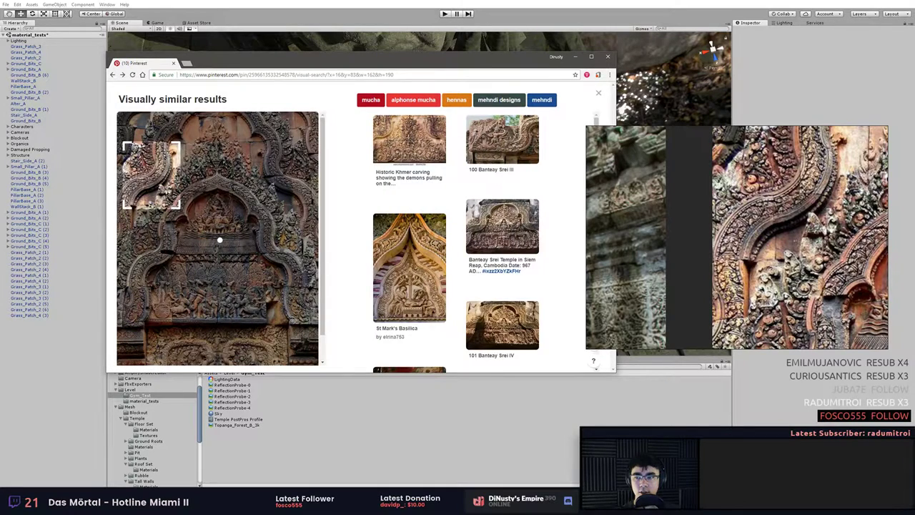
pyautogui.click(113, 74)
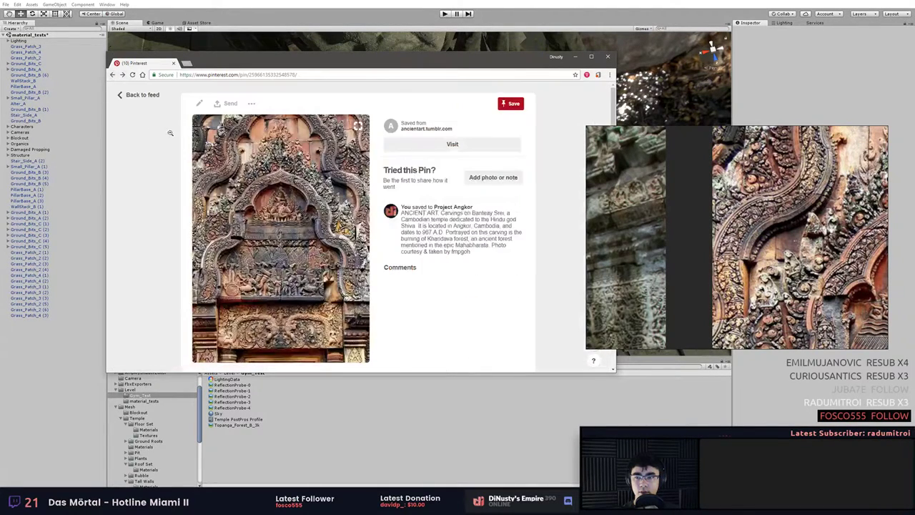
# Run a Google image search on the carving picture and show the image results for its best guess, banteay srei.
pyautogui.rightClick(256, 173)
pyautogui.click(299, 260)
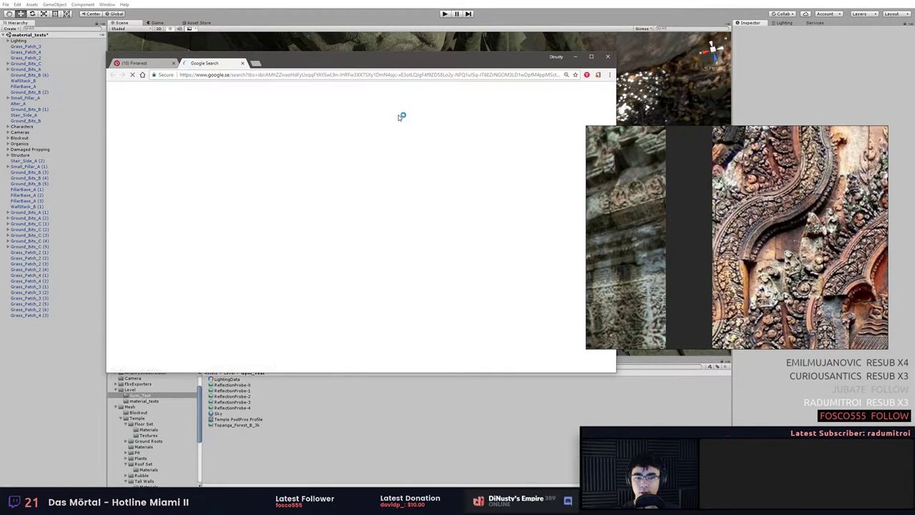
pyautogui.scroll(-1, 292, 221)
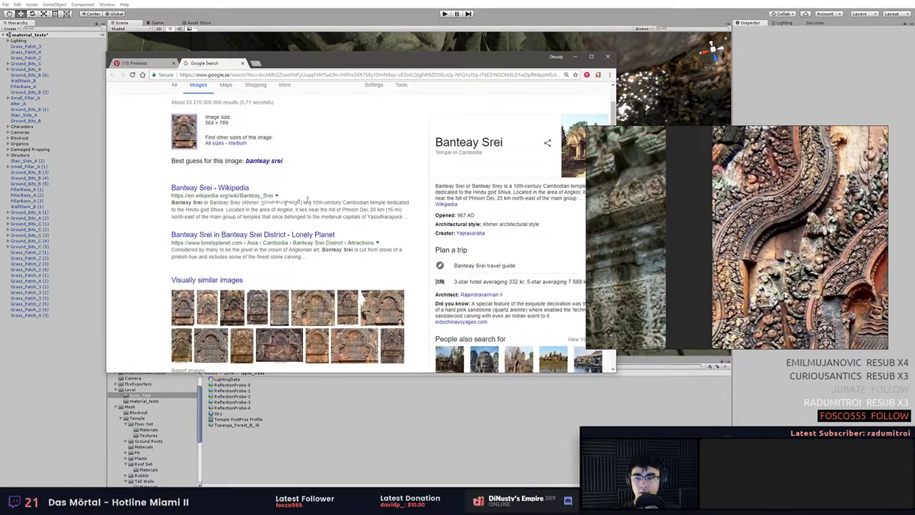
pyautogui.click(272, 163)
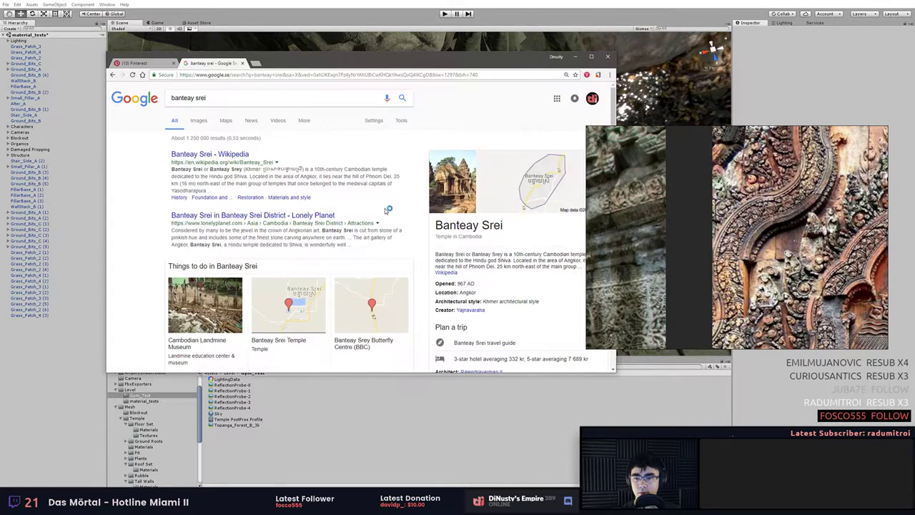
pyautogui.click(201, 122)
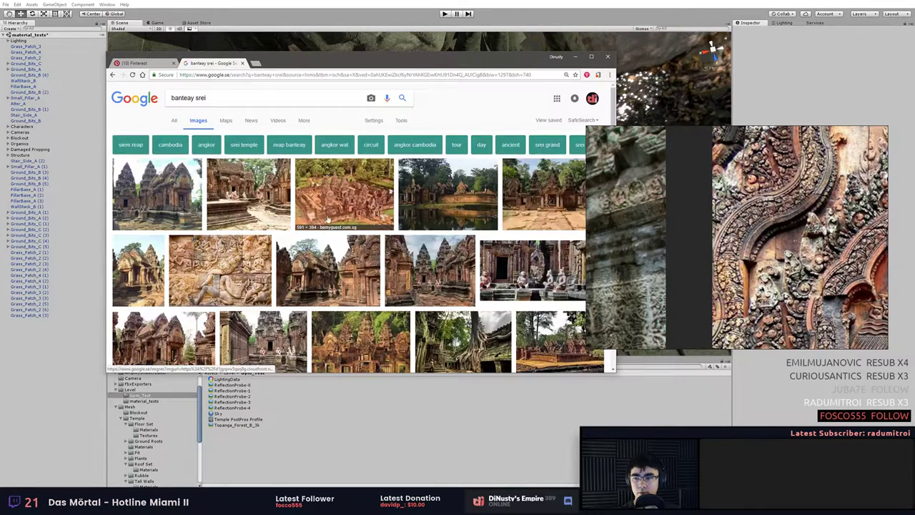
# Limit the Banteay Srei image results to large pictures and move the reference board clear of the browser window.
pyautogui.scroll(-1, 267, 275)
pyautogui.scroll(-1, 300, 260)
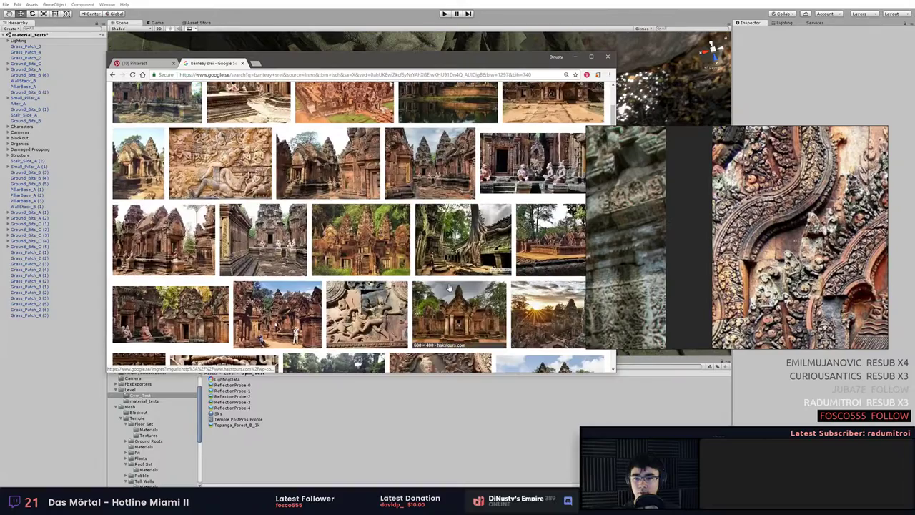
pyautogui.scroll(-3, 436, 300)
pyautogui.scroll(4, 364, 185)
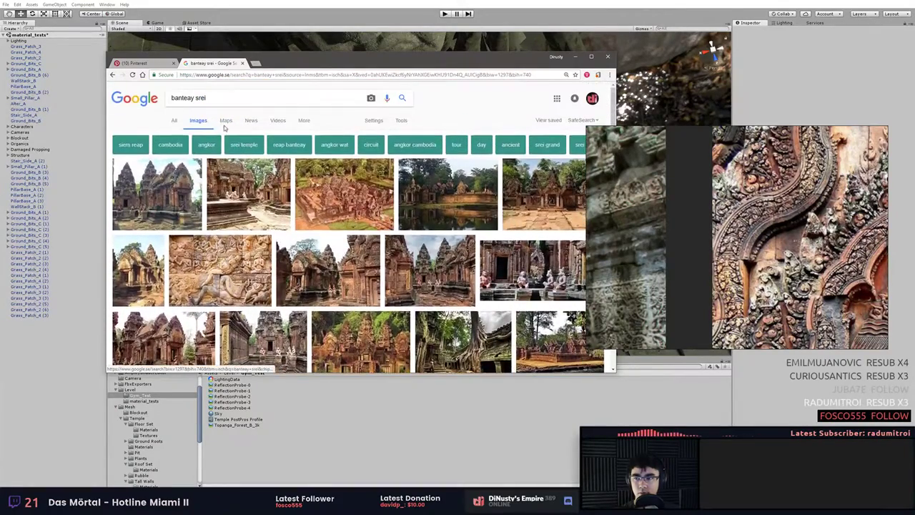
pyautogui.click(401, 120)
pyautogui.click(177, 135)
pyautogui.click(186, 160)
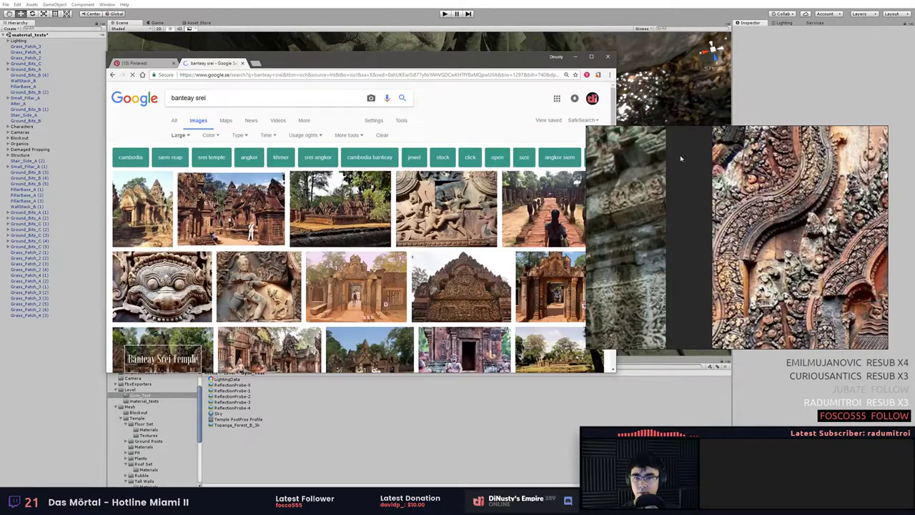
pyautogui.moveTo(640, 156); pyautogui.dragTo(651, 155, button='right')
pyautogui.moveTo(598, 126); pyautogui.dragTo(658, 136)
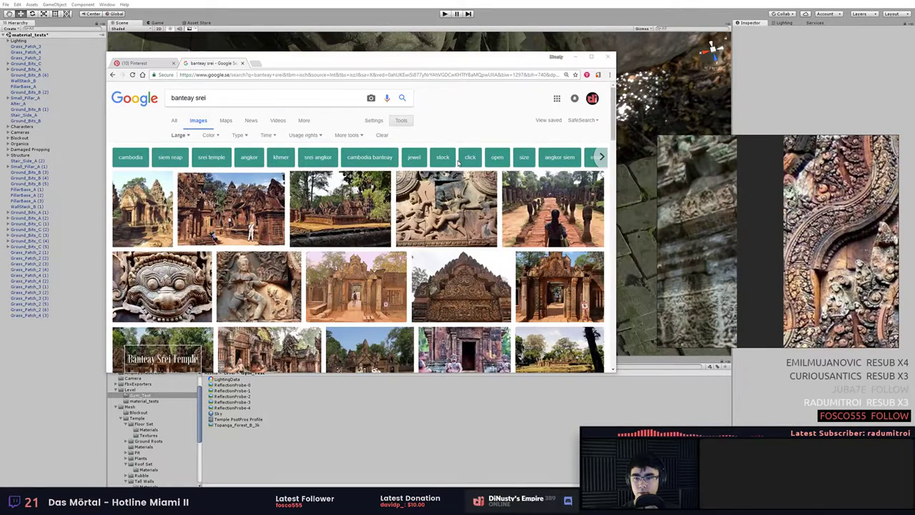
# Open the Wikimedia Commons Banteay Srei relief at full size and magnify the scroll ornament on the arch's left side.
pyautogui.scroll(-1, 458, 162)
pyautogui.scroll(-3, 541, 250)
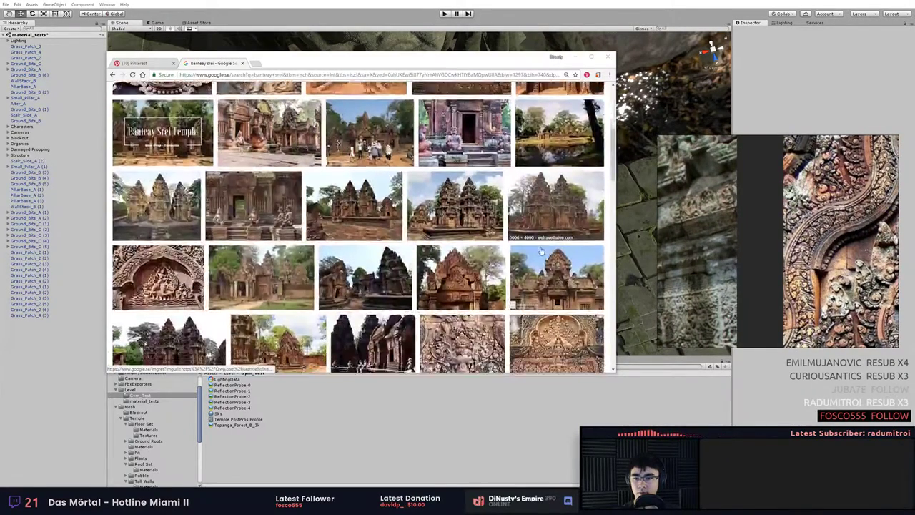
pyautogui.click(157, 250)
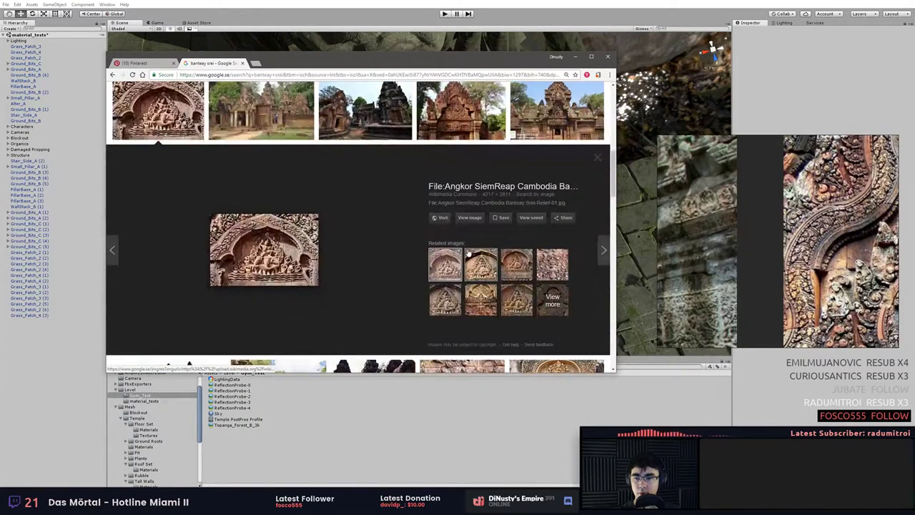
pyautogui.click(469, 217)
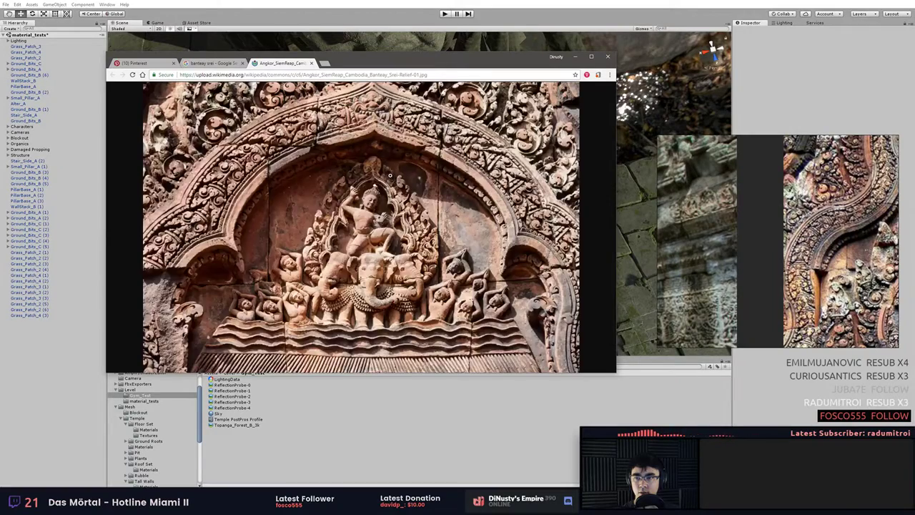
pyautogui.click(271, 194)
pyautogui.scroll(-5, 351, 227)
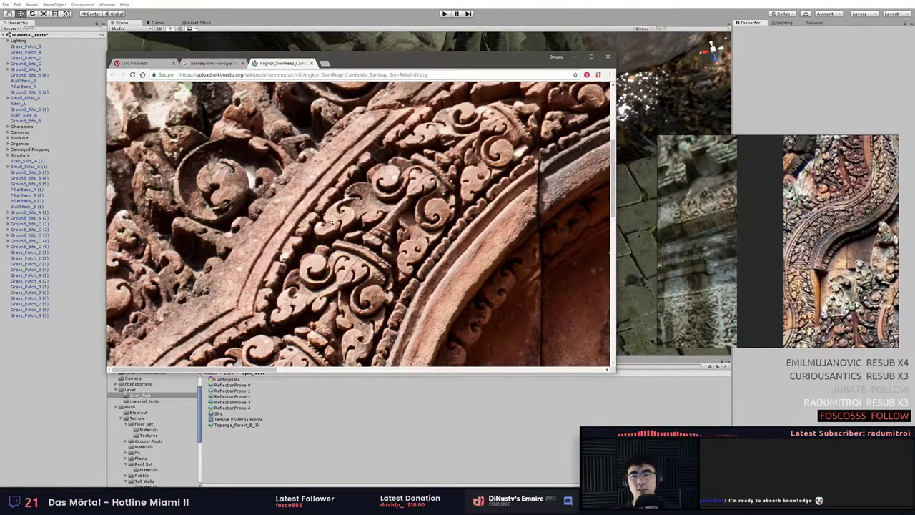
# Replace the Pinterest carving on the reference board with a copy of the full-size Wikimedia relief image.
pyautogui.click(823, 232)
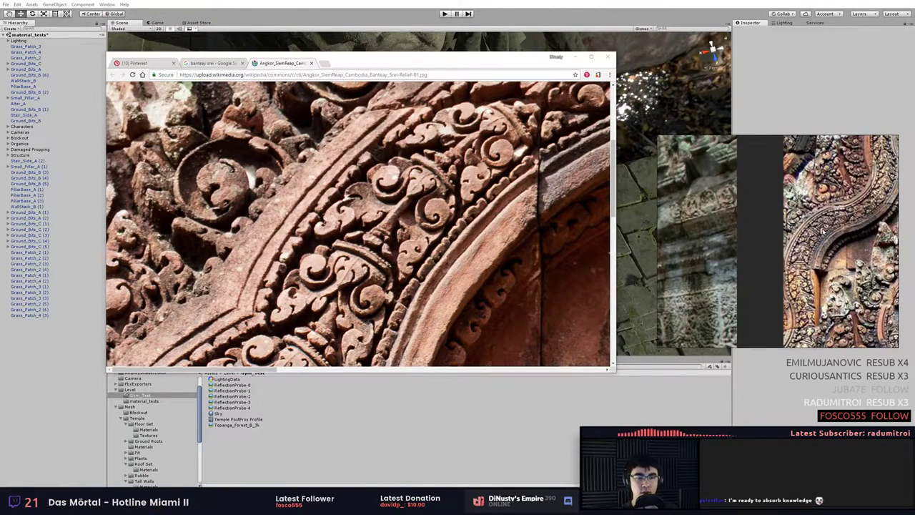
pyautogui.moveTo(825, 220)
pyautogui.mouseDown()
pyautogui.moveTo(807, 224)
pyautogui.moveTo(824, 227)
pyautogui.mouseUp()
pyautogui.press('Delete')
pyautogui.click(583, 201)
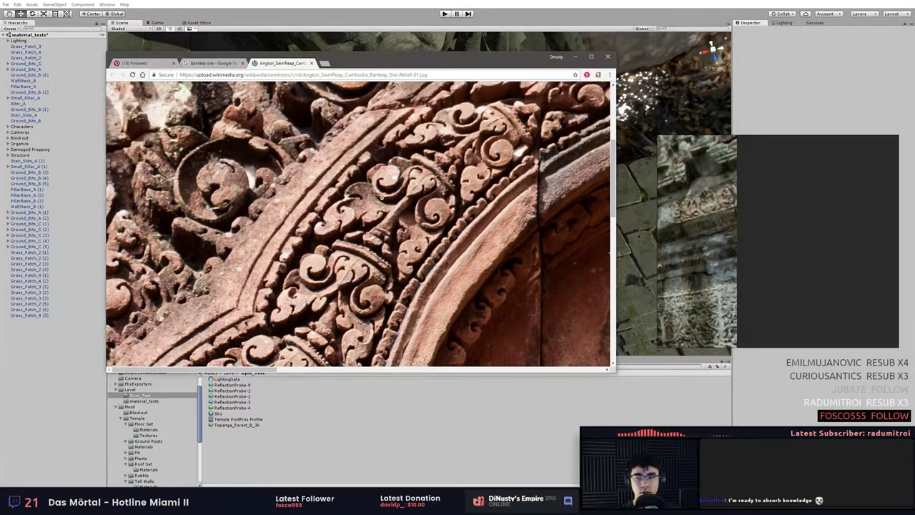
pyautogui.rightClick(399, 198)
pyautogui.click(453, 222)
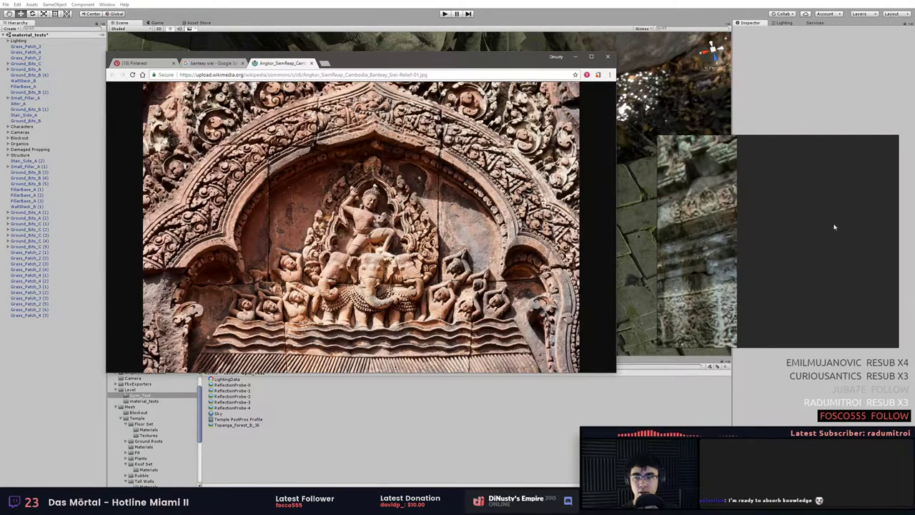
pyautogui.click(836, 227)
pyautogui.hotkey('ctrl', 'v')
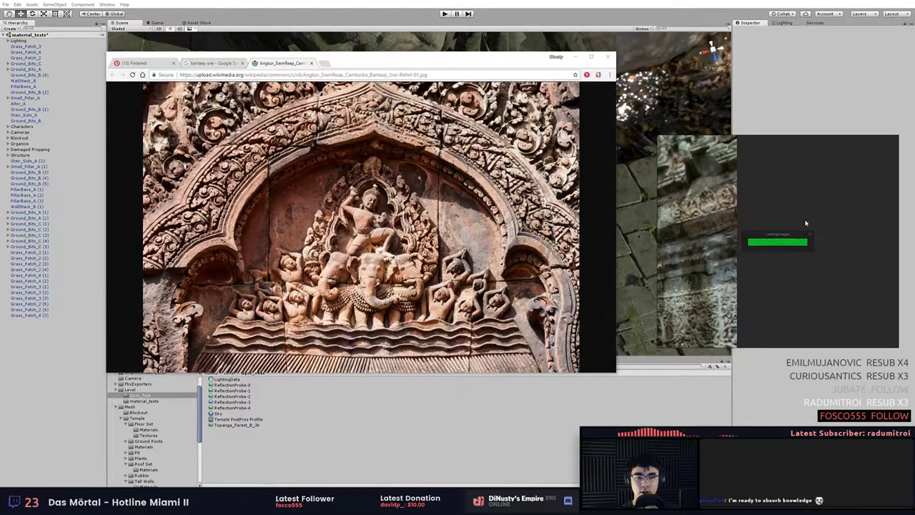
# Place the pasted relief image to the left of the other temple references on the board and frame it in view.
pyautogui.scroll(-9, 741, 212)
pyautogui.scroll(4, 739, 210)
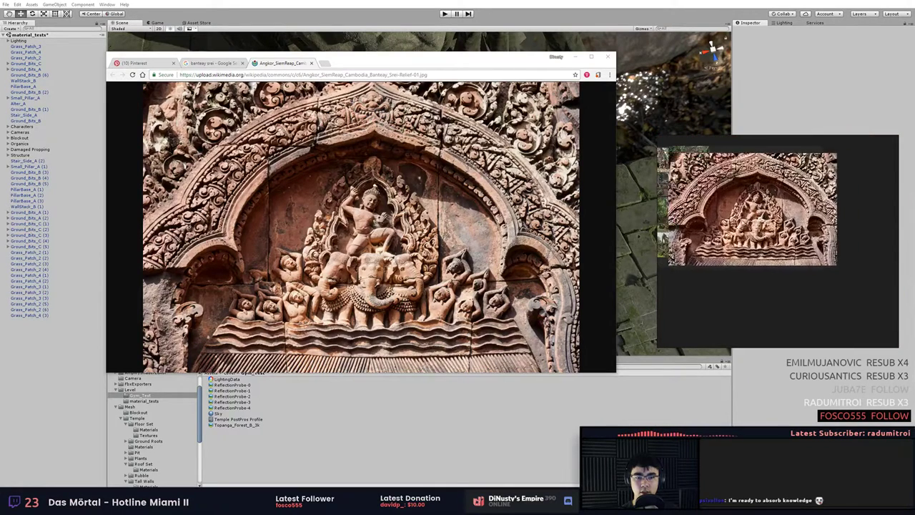
pyautogui.moveTo(750, 210); pyautogui.dragTo(819, 193)
pyautogui.scroll(-3, 844, 212)
pyautogui.moveTo(834, 208); pyautogui.dragTo(878, 213, button='middle')
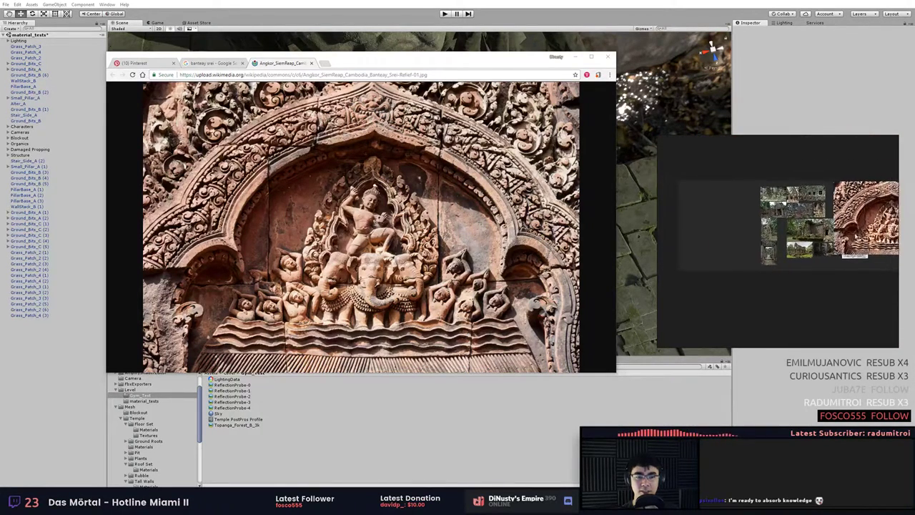
pyautogui.moveTo(878, 214); pyautogui.dragTo(683, 218)
pyautogui.moveTo(683, 218); pyautogui.dragTo(731, 216, button='middle')
pyautogui.scroll(2, 731, 216)
pyautogui.scroll(4, 731, 217)
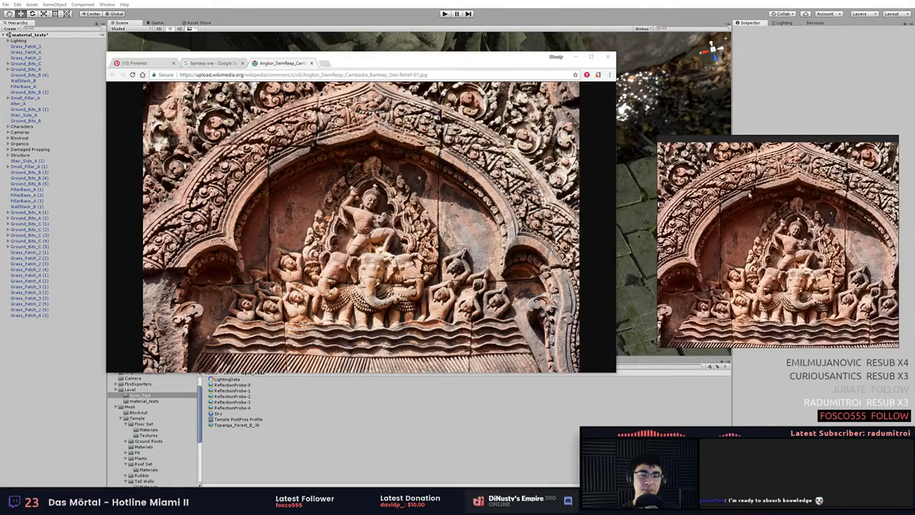
pyautogui.scroll(-3, 751, 299)
pyautogui.moveTo(752, 298); pyautogui.dragTo(744, 260, button='middle')
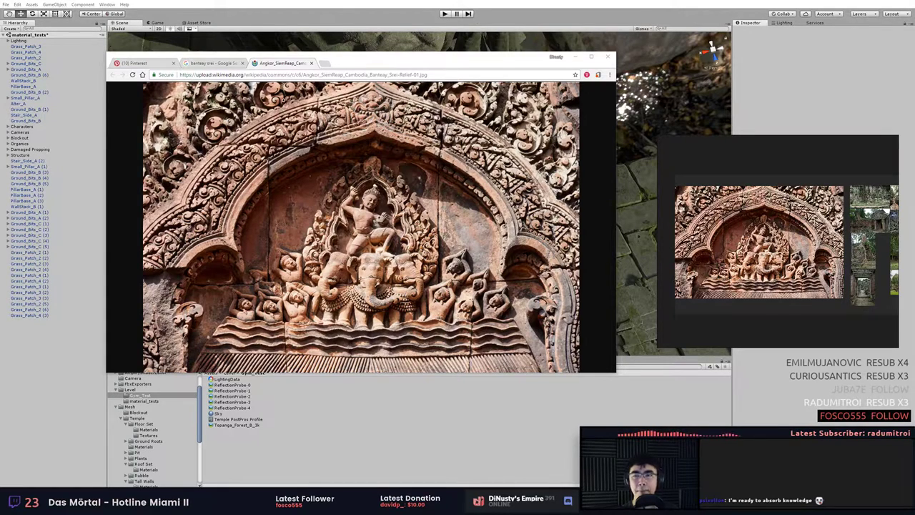
# Close the Wikimedia image tab, bring Unity forward at full size and move the reference board off this screen.
pyautogui.middleClick(278, 63)
pyautogui.doubleClick(286, 2)
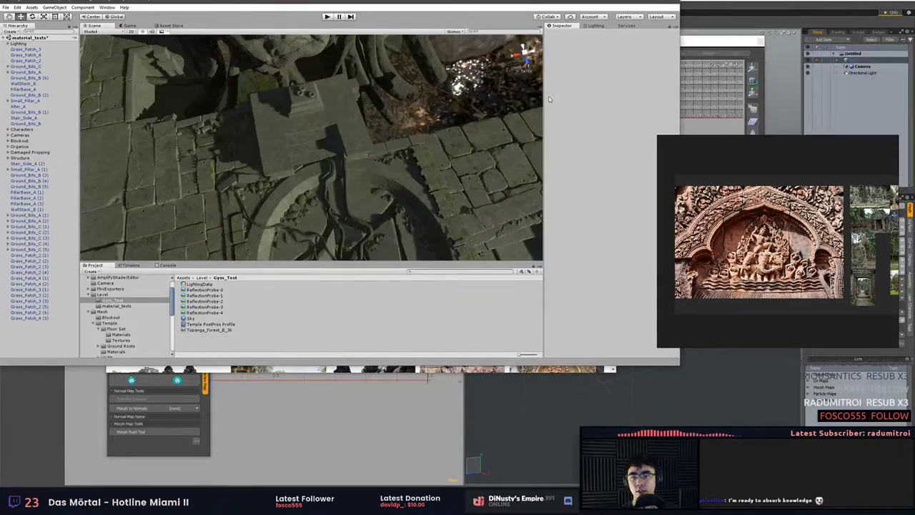
pyautogui.doubleClick(570, 1)
pyautogui.moveTo(779, 160); pyautogui.dragTo(1, 157, button='right')
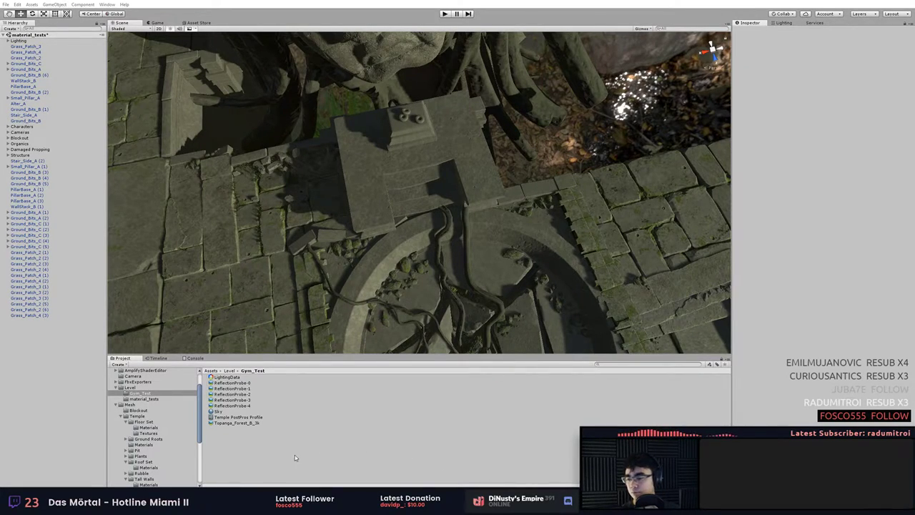
# Switch to Modo and change from the UV layout to the Model layout.
pyautogui.hotkey('alt', 'Tab')
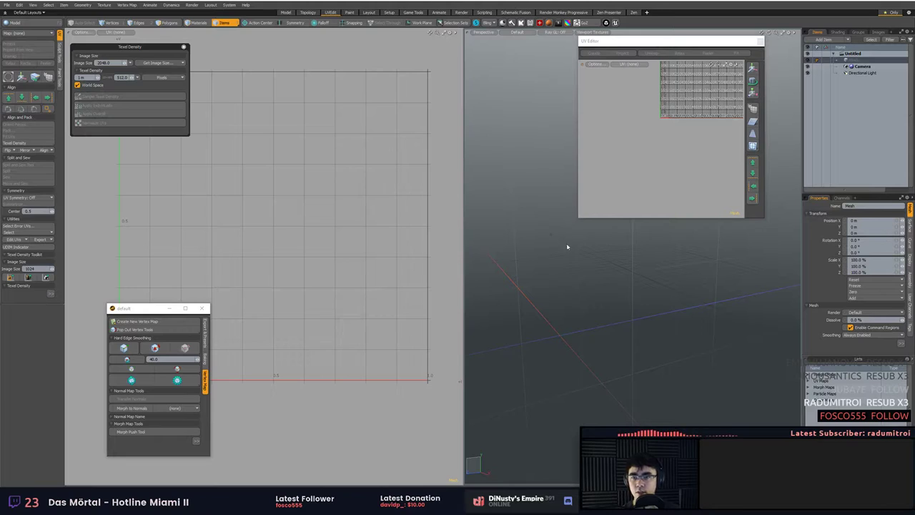
pyautogui.click(6, 5)
pyautogui.click(324, 176)
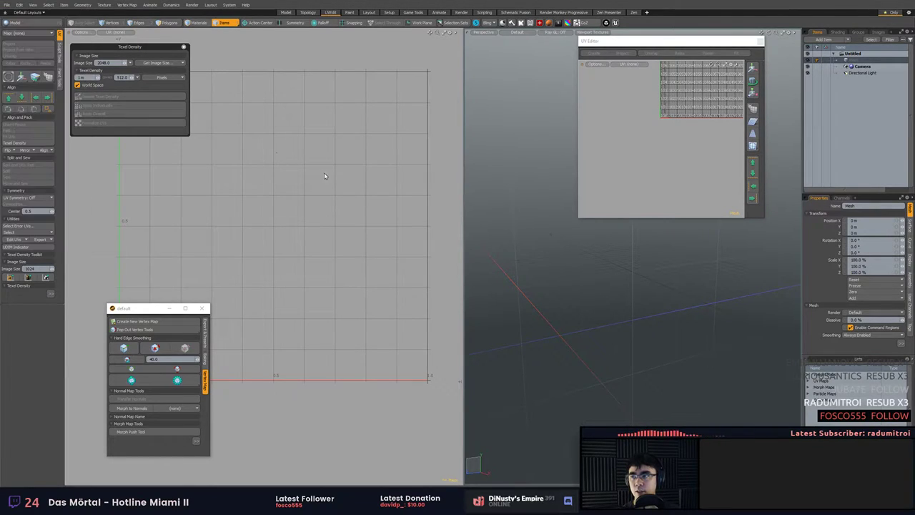
pyautogui.click(324, 176)
pyautogui.click(285, 13)
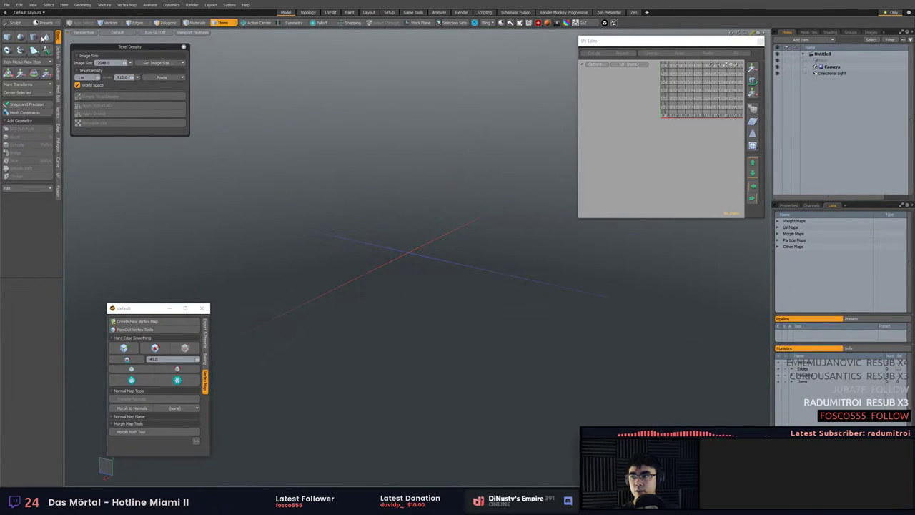
# Create a unit sphere at the origin as a new mesh item and frame it in the perspective view.
pyautogui.click(22, 38)
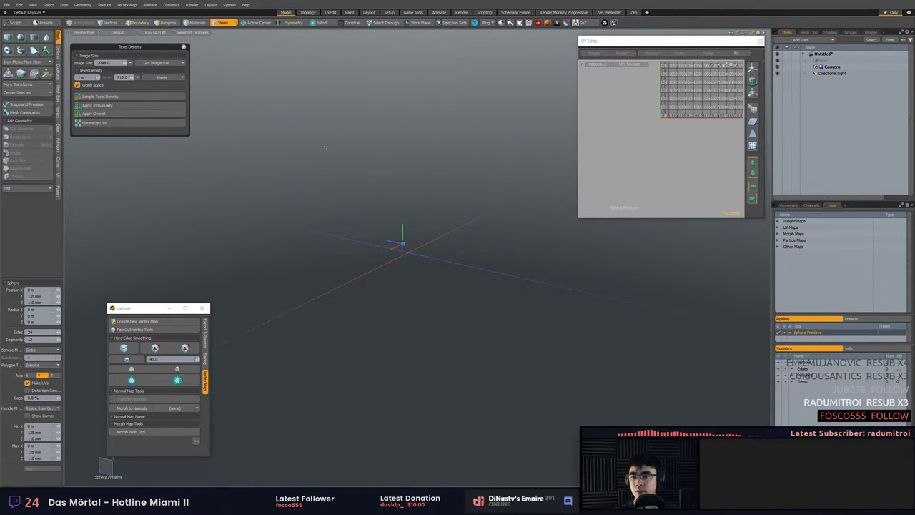
pyautogui.keyDown('shift'); pyautogui.click(20, 38); pyautogui.keyUp('shift')
pyautogui.press('a')
pyautogui.keyDown('alt'); pyautogui.moveTo(525, 221); pyautogui.dragTo(496, 229); pyautogui.keyUp('alt')
pyautogui.keyDown('ctrl'); pyautogui.keyDown('alt'); pyautogui.moveTo(497, 228); pyautogui.dragTo(472, 229); pyautogui.keyUp('alt'); pyautogui.keyUp('ctrl')
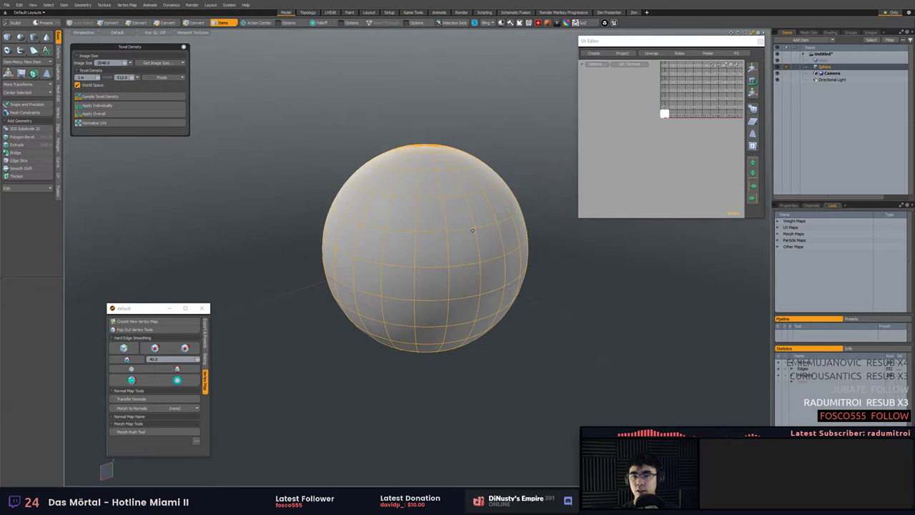
# Select all of the sphere's polygons and project their UVs flat from the top view.
pyautogui.keyDown('ctrl'); pyautogui.keyDown('alt'); pyautogui.moveTo(655, 126); pyautogui.dragTo(717, 137); pyautogui.keyUp('alt'); pyautogui.keyUp('ctrl')
pyautogui.keyDown('alt'); pyautogui.keyDown('shift'); pyautogui.moveTo(675, 73); pyautogui.dragTo(641, 99); pyautogui.keyUp('shift'); pyautogui.keyUp('alt')
pyautogui.keyDown('ctrl'); pyautogui.keyDown('alt'); pyautogui.moveTo(654, 93); pyautogui.dragTo(636, 97); pyautogui.keyUp('alt'); pyautogui.keyUp('ctrl')
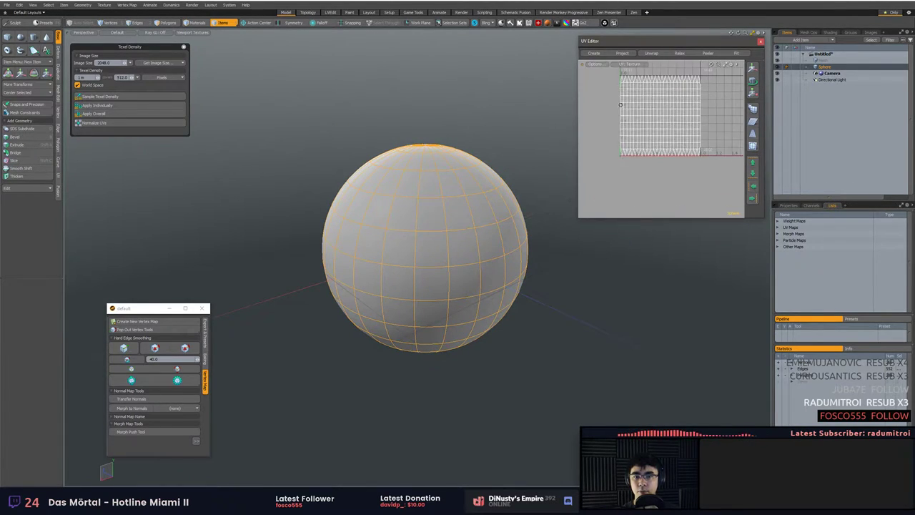
pyautogui.moveTo(686, 115)
pyautogui.keyDown('alt'); pyautogui.keyDown('shift'); pyautogui.mouseDown()
pyautogui.moveTo(671, 137)
pyautogui.moveTo(688, 132)
pyautogui.mouseUp(); pyautogui.keyUp('shift'); pyautogui.keyUp('alt')
pyautogui.keyDown('ctrl'); pyautogui.keyDown('alt'); pyautogui.moveTo(688, 132); pyautogui.dragTo(702, 132); pyautogui.keyUp('alt'); pyautogui.keyUp('ctrl')
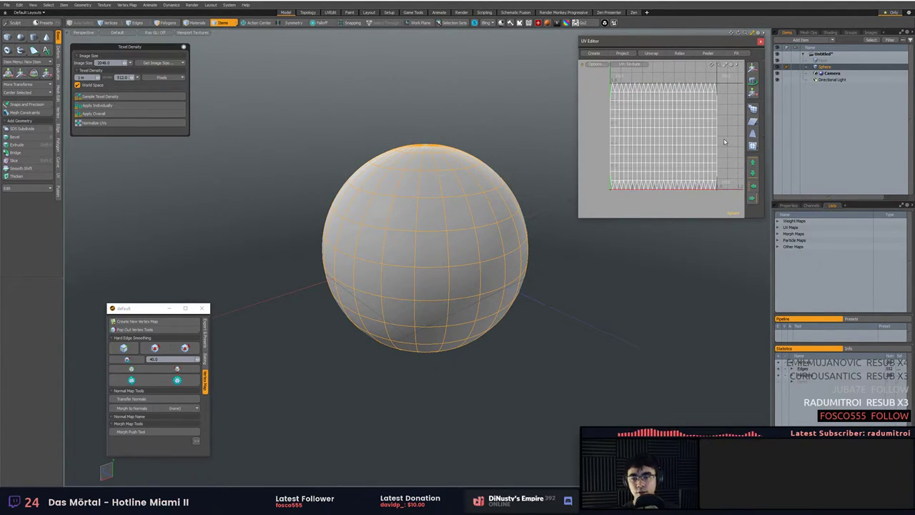
pyautogui.press('3')
pyautogui.doubleClick(447, 216)
pyautogui.press('KP_1')
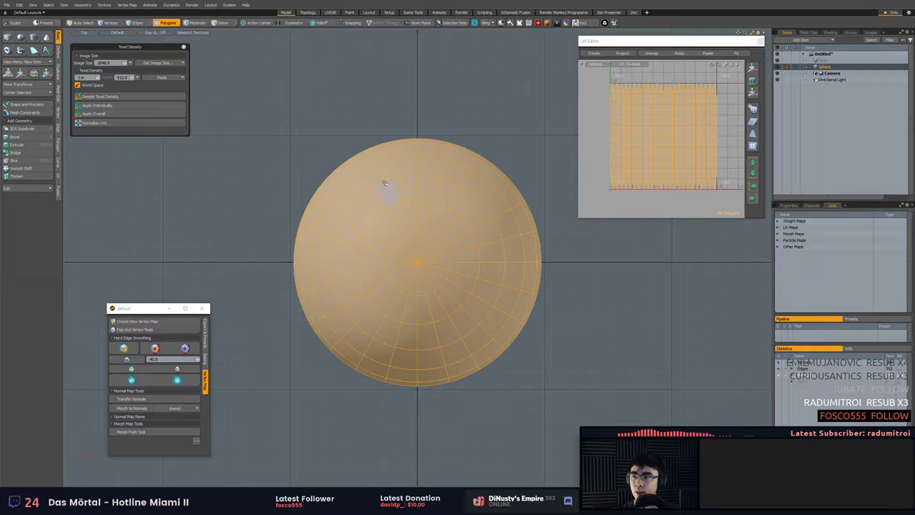
pyautogui.click(631, 54)
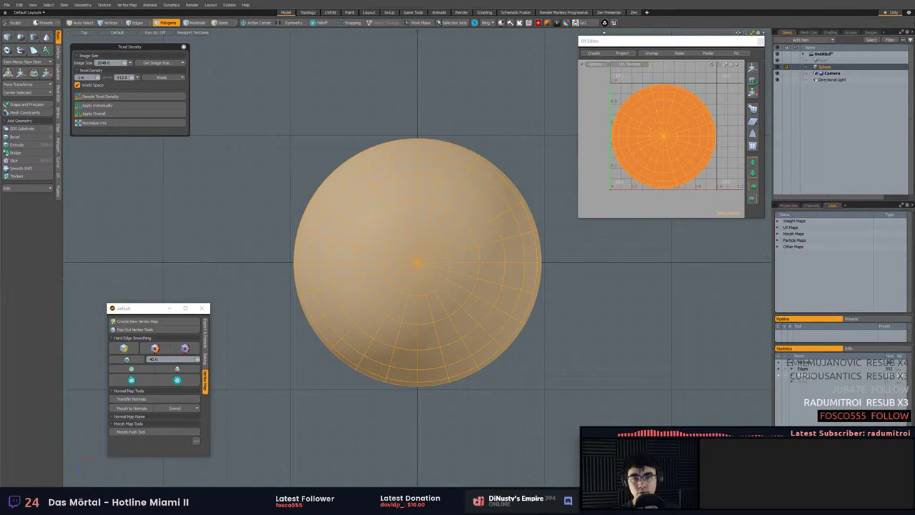
# Examine the sphere from above and from the side in perspective to compare it with its circular UV projection.
pyautogui.press('KP_Decimal')
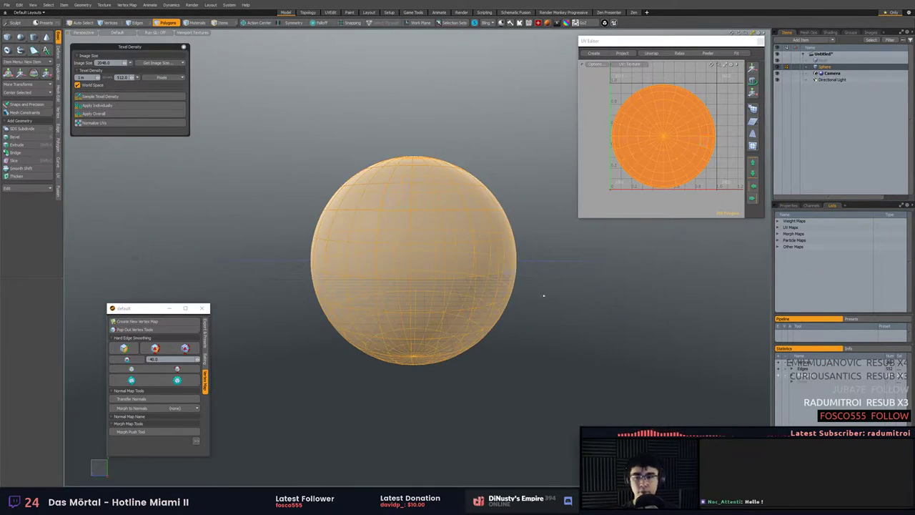
pyautogui.keyDown('alt'); pyautogui.moveTo(543, 295); pyautogui.dragTo(427, 270); pyautogui.keyUp('alt')
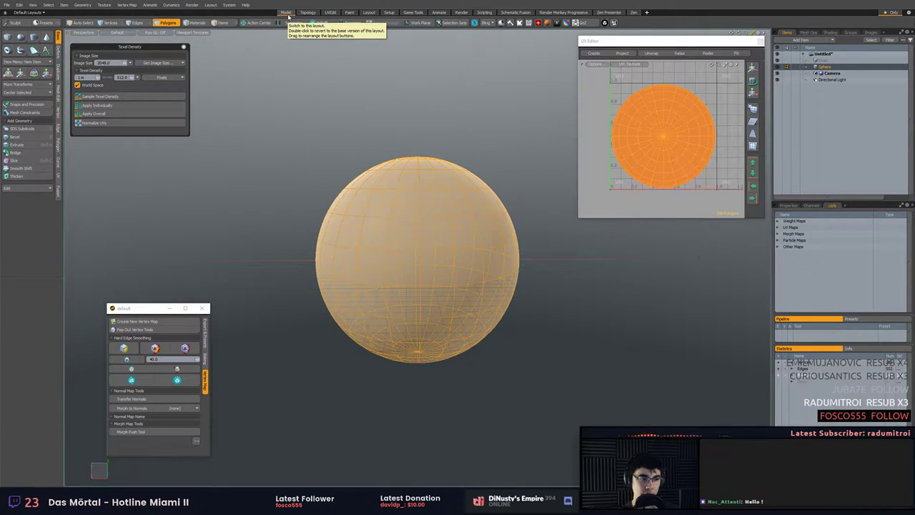
pyautogui.click(286, 12)
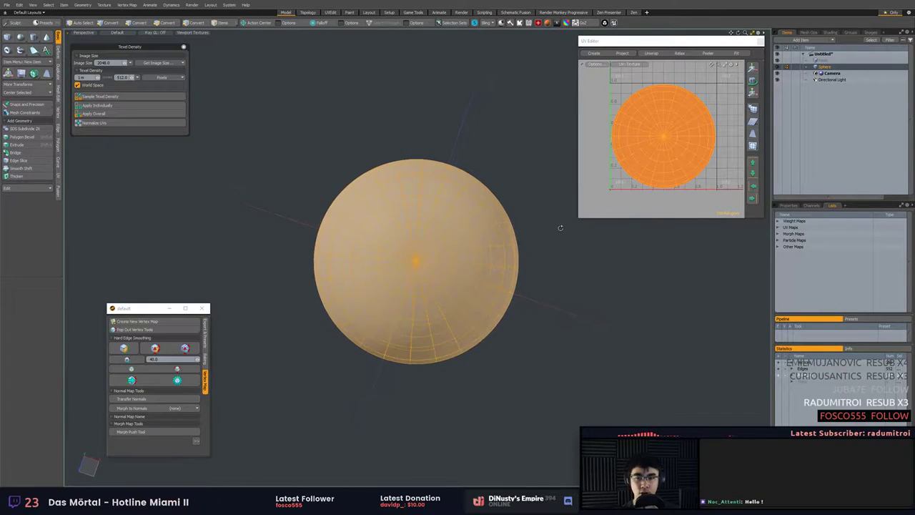
pyautogui.keyDown('alt'); pyautogui.moveTo(573, 226); pyautogui.dragTo(398, 170); pyautogui.keyUp('alt')
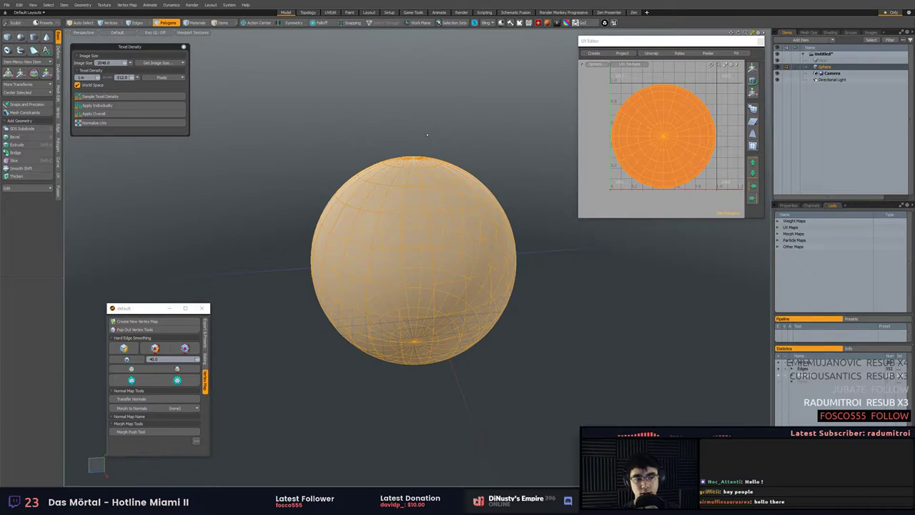
# Frame the sphere closely in perspective to inspect how the planar projection covers its sides.
pyautogui.keyDown('alt'); pyautogui.moveTo(427, 134); pyautogui.dragTo(353, 240); pyautogui.keyUp('alt')
pyautogui.scroll(-2, 487, 245)
pyautogui.hotkey('shift', 'a')
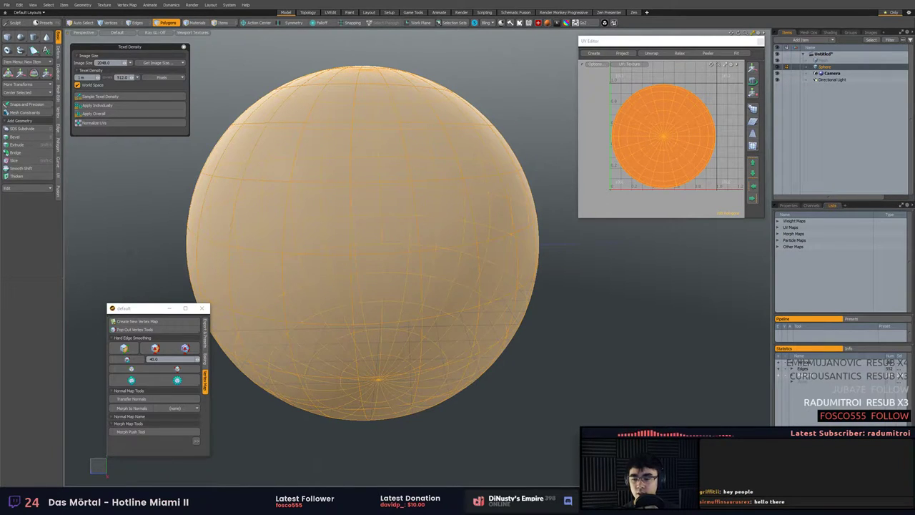
# Switch to Unity, select the Alter_A altar in the scene, and examine the stone texture on its platform up close.
pyautogui.click(233, 504)
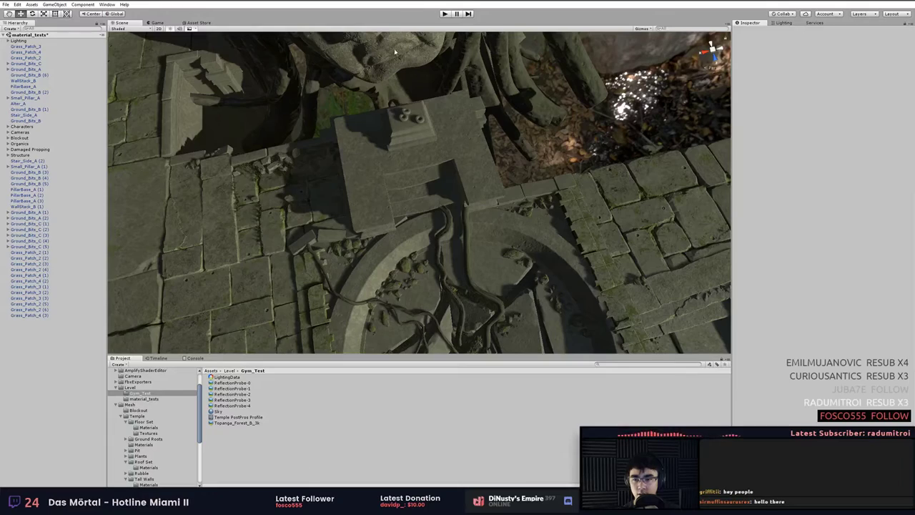
pyautogui.keyDown('alt'); pyautogui.moveTo(489, 185); pyautogui.dragTo(415, 140); pyautogui.keyUp('alt')
pyautogui.keyDown('alt'); pyautogui.moveTo(558, 153); pyautogui.dragTo(520, 148); pyautogui.keyUp('alt')
pyautogui.click(415, 180)
pyautogui.scroll(8, 429, 175)
pyautogui.scroll(4, 486, 204)
pyautogui.scroll(-5, 518, 178)
pyautogui.moveTo(520, 147); pyautogui.dragTo(480, 77, button='middle')
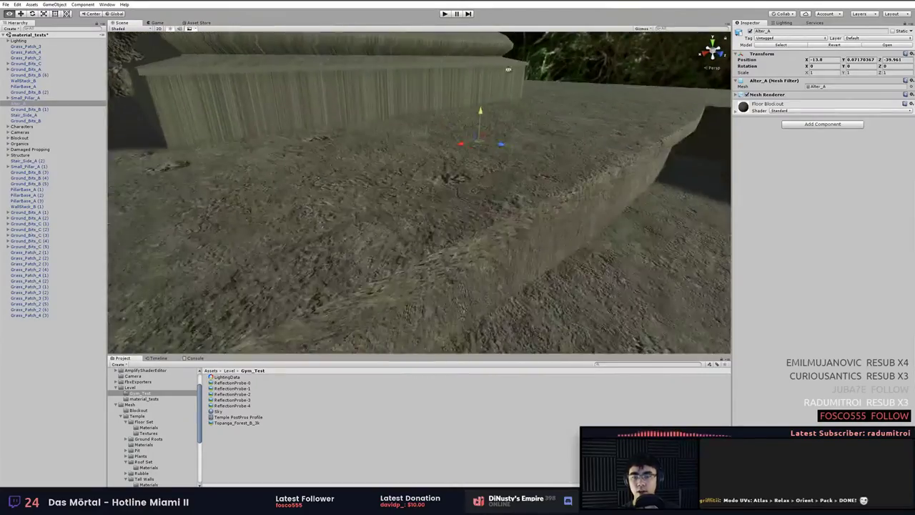
pyautogui.keyDown('alt'); pyautogui.moveTo(480, 77); pyautogui.dragTo(495, 180); pyautogui.keyUp('alt')
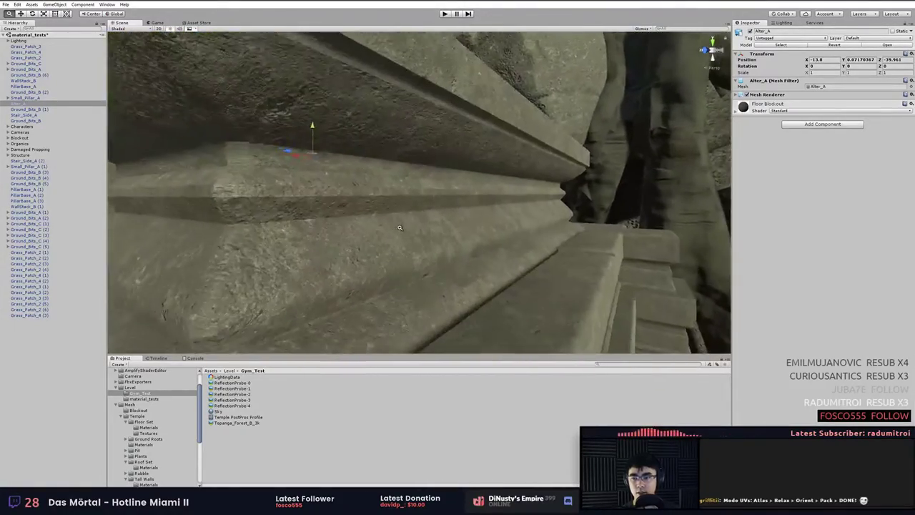
# Examine the texture stretching on the tiered pedestal in front of the giant stone face.
pyautogui.moveTo(420, 246); pyautogui.dragTo(431, 150, button='right')
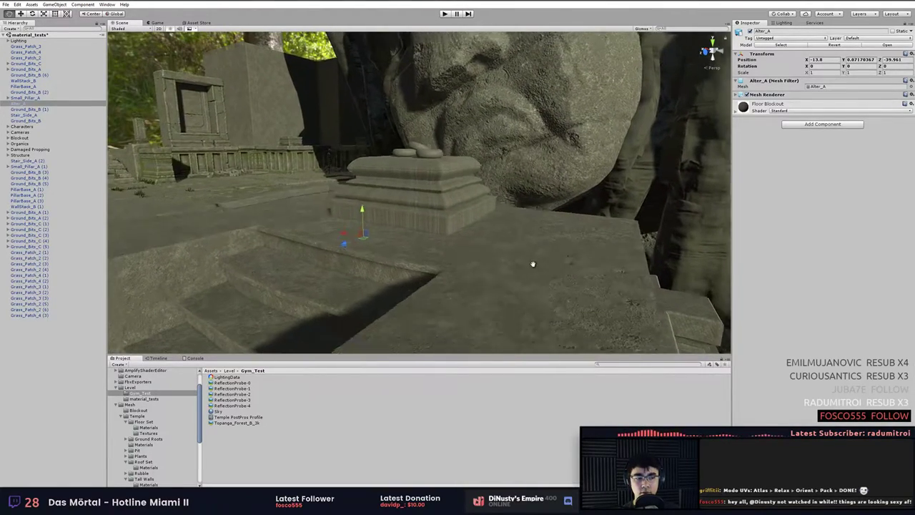
pyautogui.keyDown('alt'); pyautogui.moveTo(533, 264); pyautogui.dragTo(537, 282); pyautogui.keyUp('alt')
pyautogui.keyDown('alt'); pyautogui.moveTo(527, 231); pyautogui.dragTo(543, 285); pyautogui.keyUp('alt')
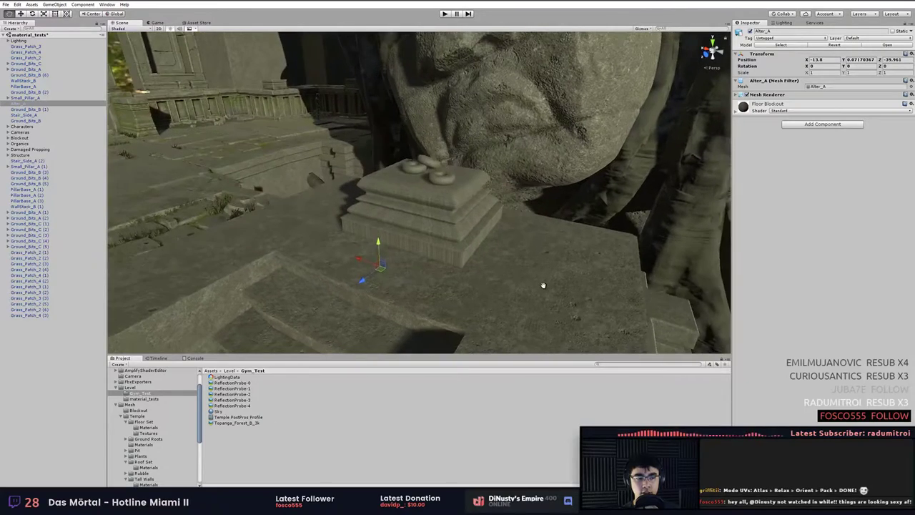
pyautogui.moveTo(544, 285); pyautogui.dragTo(543, 271, button='middle')
pyautogui.keyDown('alt'); pyautogui.moveTo(492, 210); pyautogui.dragTo(439, 229); pyautogui.keyUp('alt')
pyautogui.scroll(5, 410, 224)
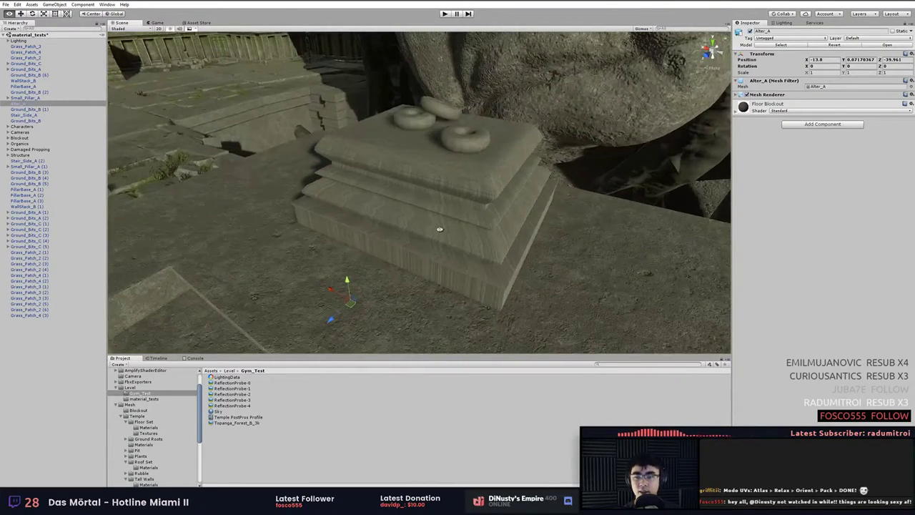
# Examine the moulded corner and sides of the altar base, comparing them with the platform surface above.
pyautogui.keyDown('alt'); pyautogui.moveTo(439, 230); pyautogui.dragTo(545, 233, button='middle'); pyautogui.keyUp('alt')
pyautogui.moveTo(545, 233)
pyautogui.keyDown('alt'); pyautogui.mouseDown(button='right')
pyautogui.moveTo(638, 235)
pyautogui.moveTo(555, 243)
pyautogui.mouseUp(button='right'); pyautogui.keyUp('alt')
pyautogui.keyDown('alt'); pyautogui.moveTo(555, 243); pyautogui.dragTo(468, 210); pyautogui.keyUp('alt')
pyautogui.scroll(4, 479, 196)
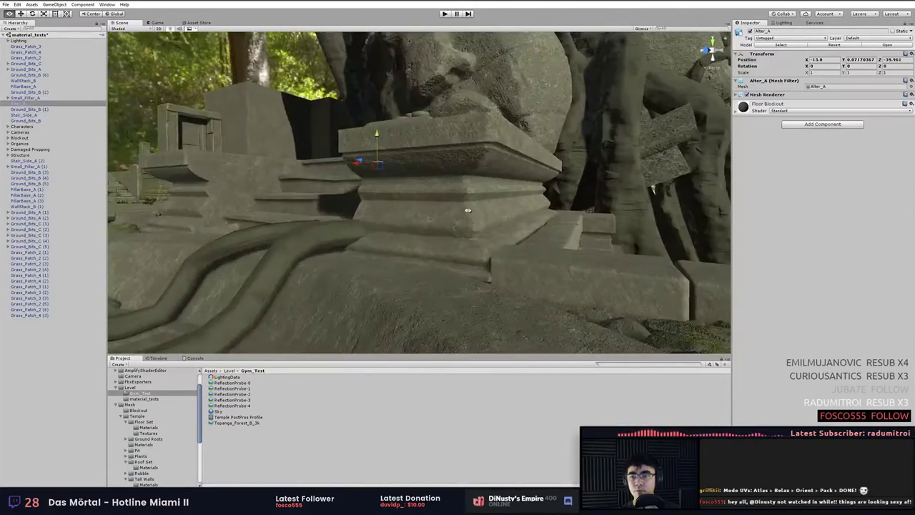
pyautogui.keyDown('alt'); pyautogui.moveTo(468, 211); pyautogui.dragTo(576, 218, button='right'); pyautogui.keyUp('alt')
pyautogui.keyDown('alt'); pyautogui.moveTo(576, 219); pyautogui.dragTo(541, 217); pyautogui.keyUp('alt')
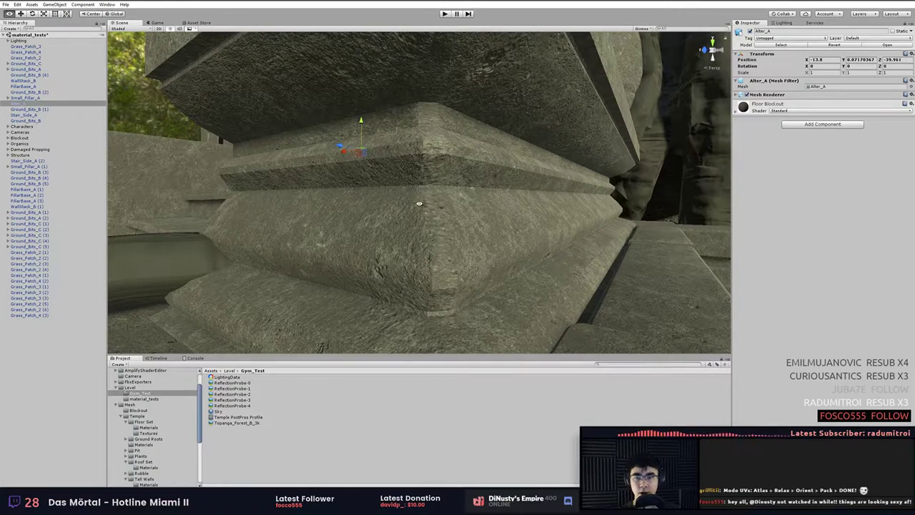
pyautogui.scroll(-4, 433, 179)
pyautogui.keyDown('alt'); pyautogui.moveTo(433, 179); pyautogui.dragTo(355, 265); pyautogui.keyUp('alt')
pyautogui.scroll(-3, 451, 212)
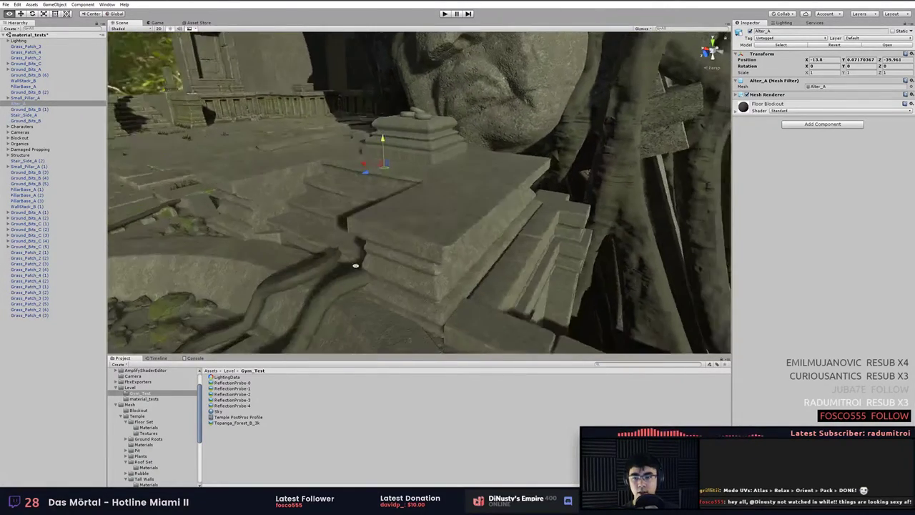
pyautogui.moveTo(355, 265); pyautogui.dragTo(494, 213, button='right')
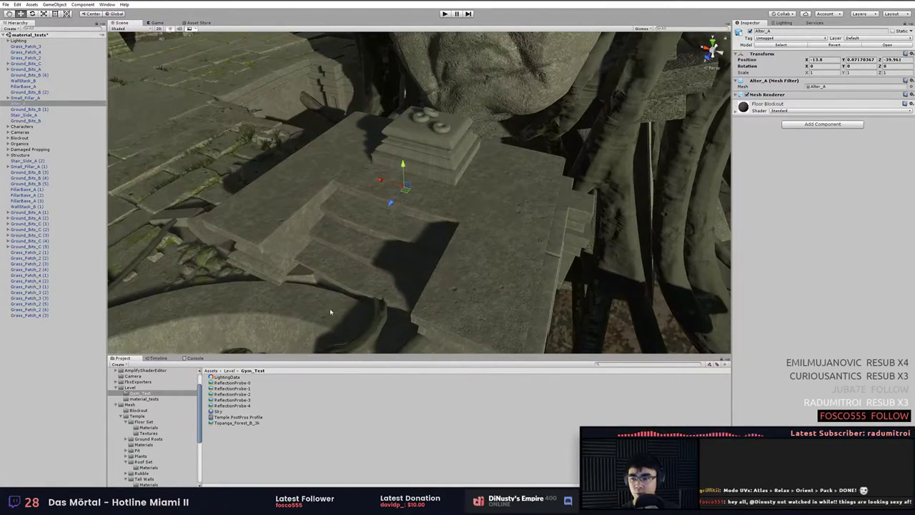
# Check the mesh and shader of the Floor_Square_A tile beside the altar, locating its mesh asset, and reselect Alter_A.
pyautogui.click(306, 458)
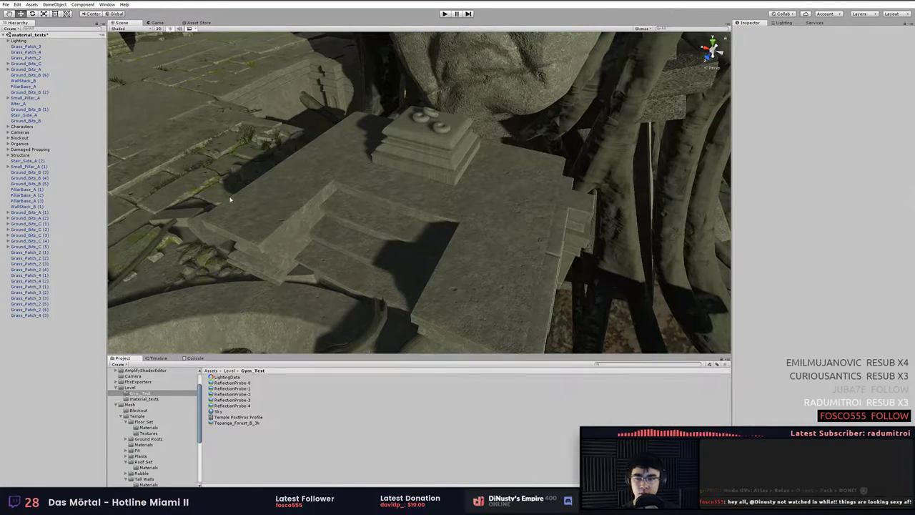
pyautogui.click(204, 127)
pyautogui.click(203, 127)
pyautogui.click(149, 100)
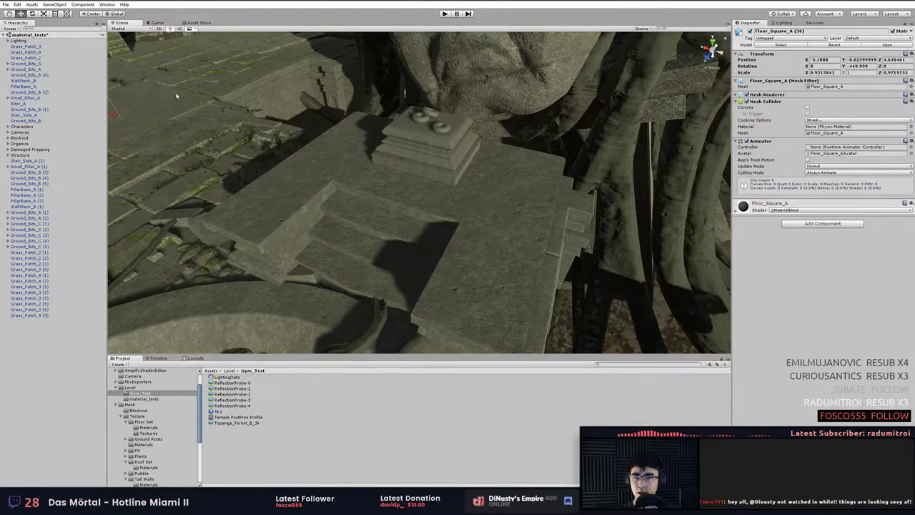
pyautogui.click(832, 133)
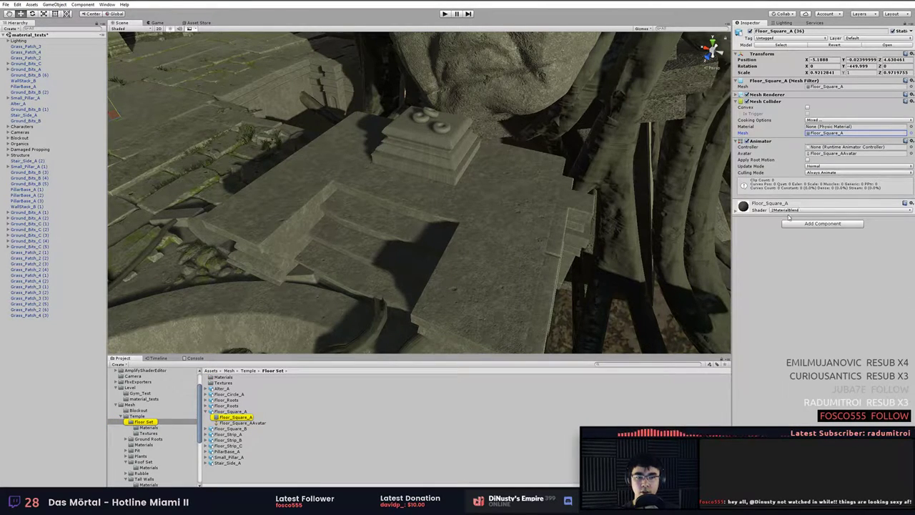
pyautogui.keyDown('alt'); pyautogui.moveTo(553, 282); pyautogui.dragTo(607, 239); pyautogui.keyUp('alt')
pyautogui.click(492, 237)
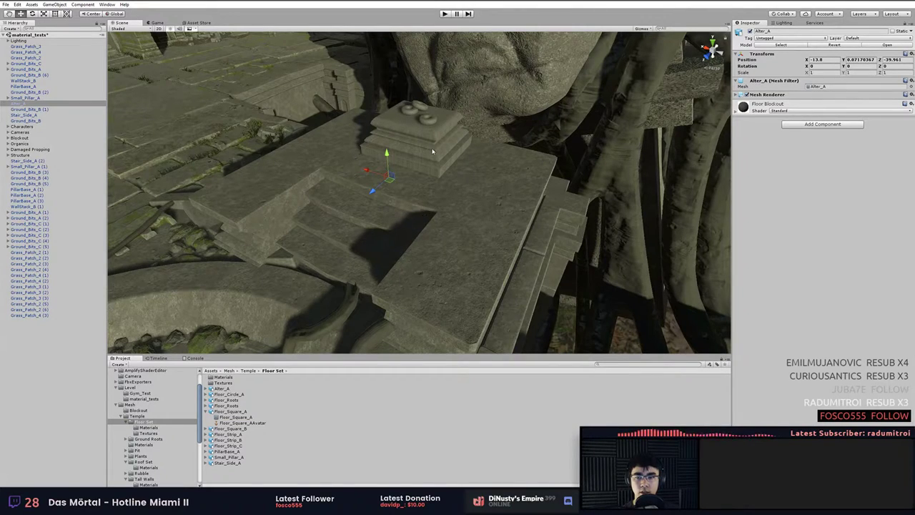
pyautogui.click(408, 172)
pyautogui.moveTo(373, 173)
pyautogui.mouseDown()
pyautogui.moveTo(394, 180)
pyautogui.moveTo(380, 176)
pyautogui.mouseUp()
pyautogui.click(408, 172)
pyautogui.hotkey('ctrl', 'z')
pyautogui.hotkey('ctrl', 'z')
# Change the altar's Floor Blockout material to the 2MaterialBlend shader and expand its properties.
pyautogui.click(774, 112)
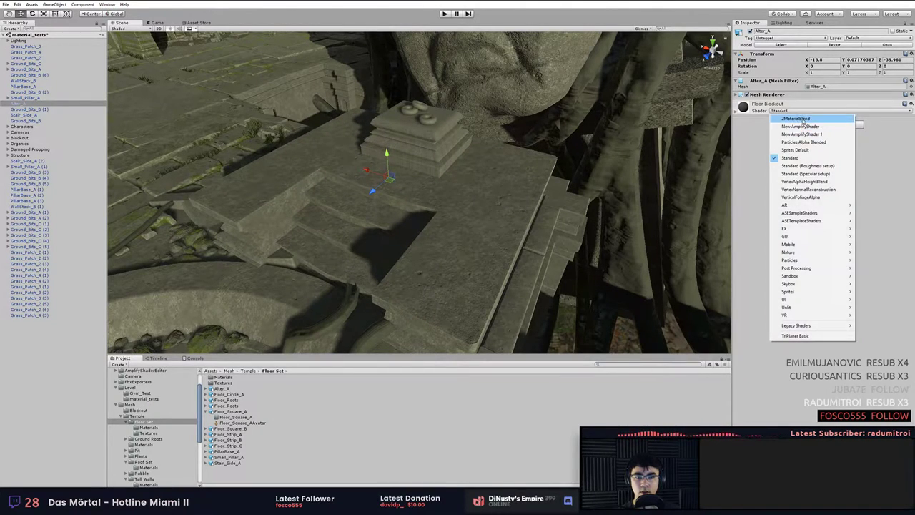
pyautogui.click(598, 207)
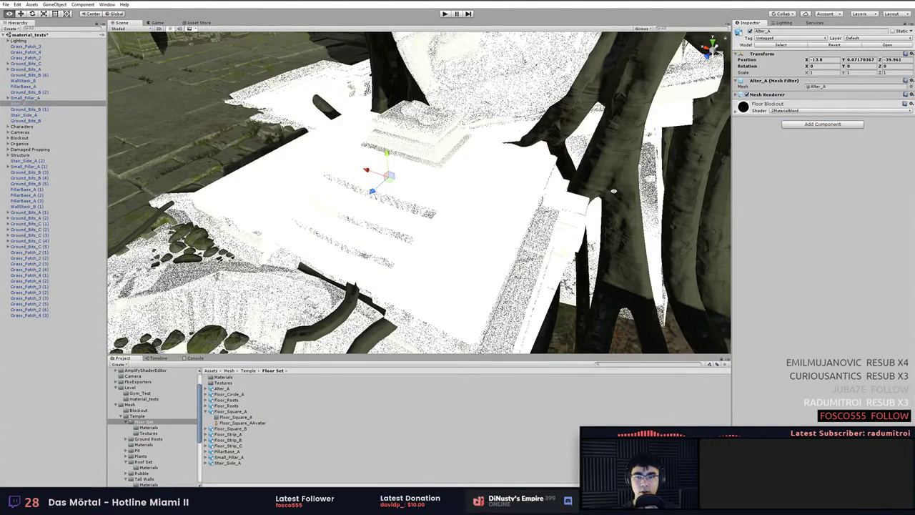
pyautogui.moveTo(613, 192); pyautogui.dragTo(610, 190, button='right')
pyautogui.click(810, 104)
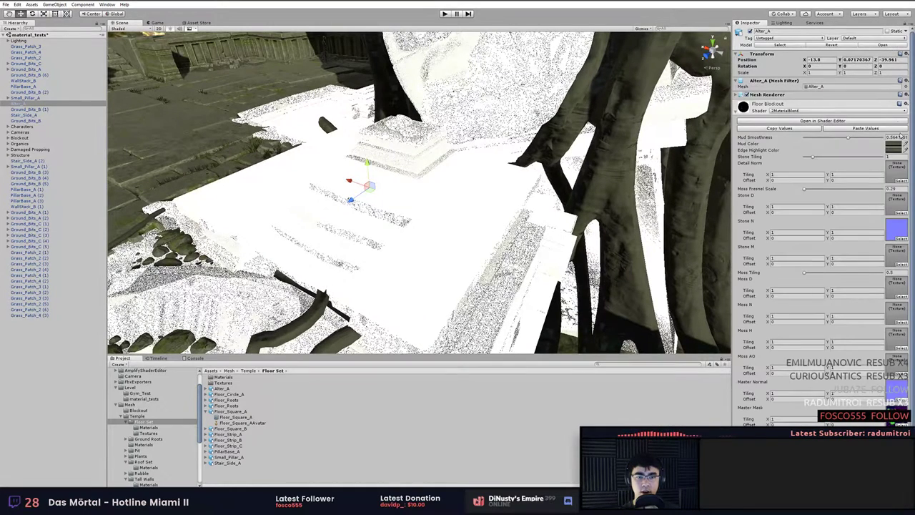
# Assign the Temple_Stone_N texture as the material's Detail Norm map and locate the texture used for Stone N.
pyautogui.click(902, 181)
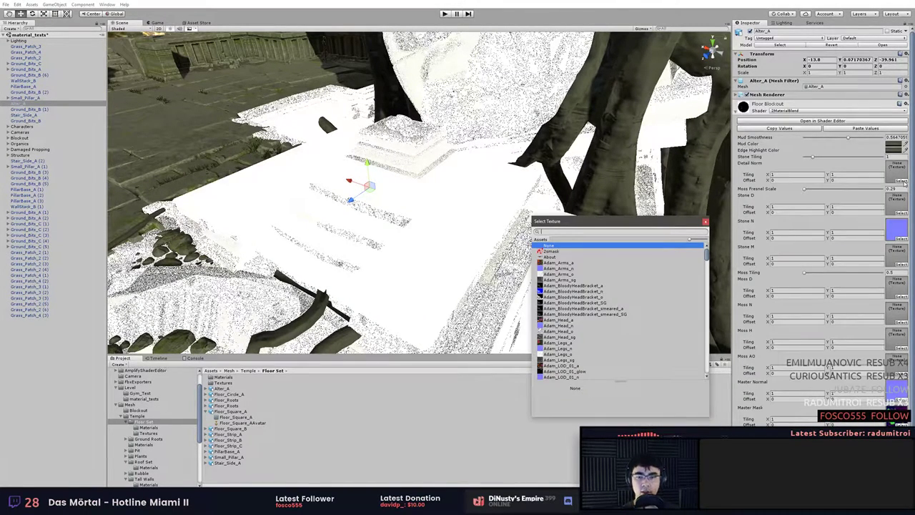
pyautogui.write('stone')
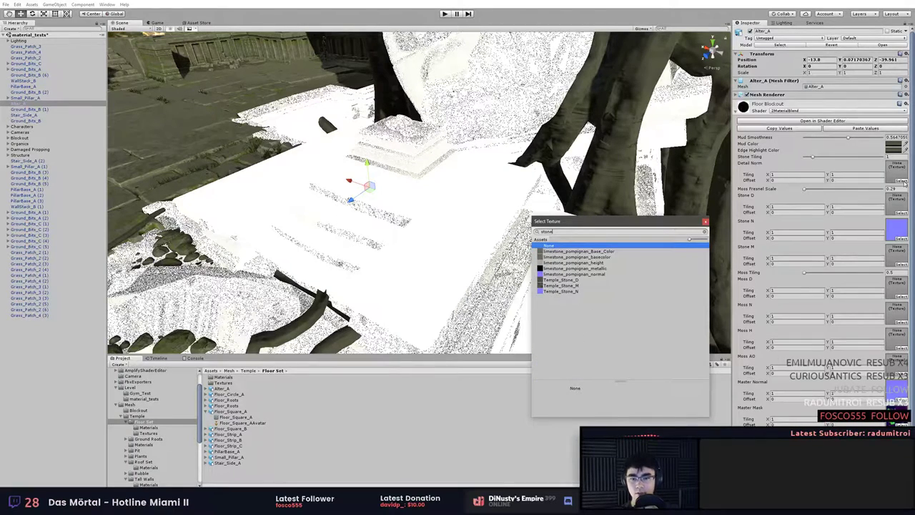
pyautogui.click(570, 292)
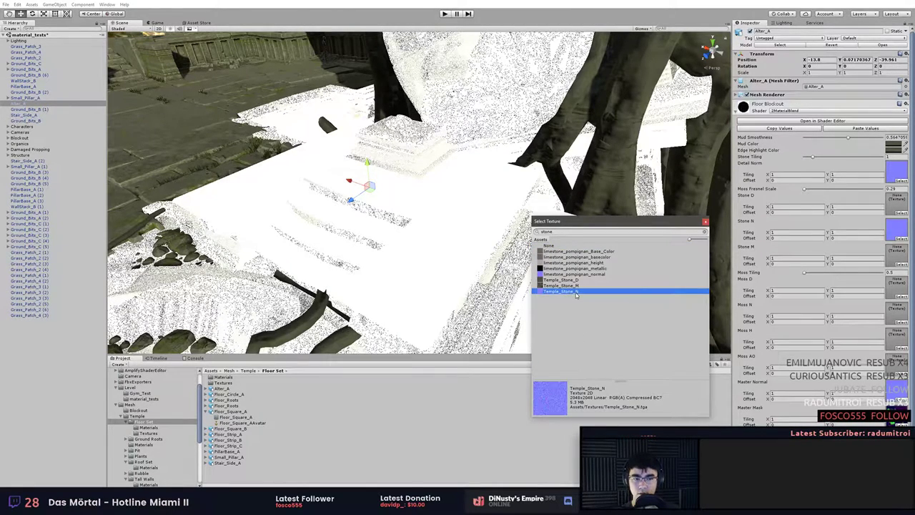
pyautogui.doubleClick(576, 292)
pyautogui.click(901, 224)
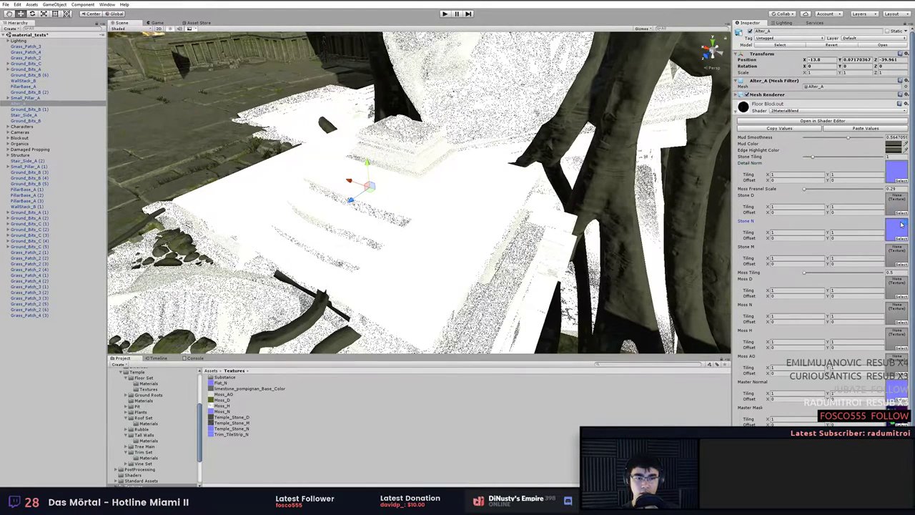
# Assign limestone_pompignan_Base_Color as the Stone D texture and Temple_Stone_M as the Stone M texture.
pyautogui.click(902, 213)
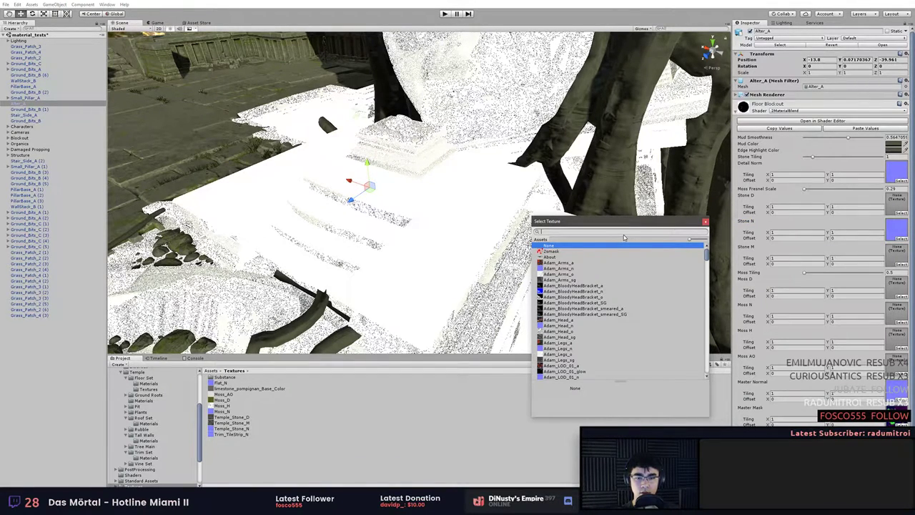
pyautogui.write('stone')
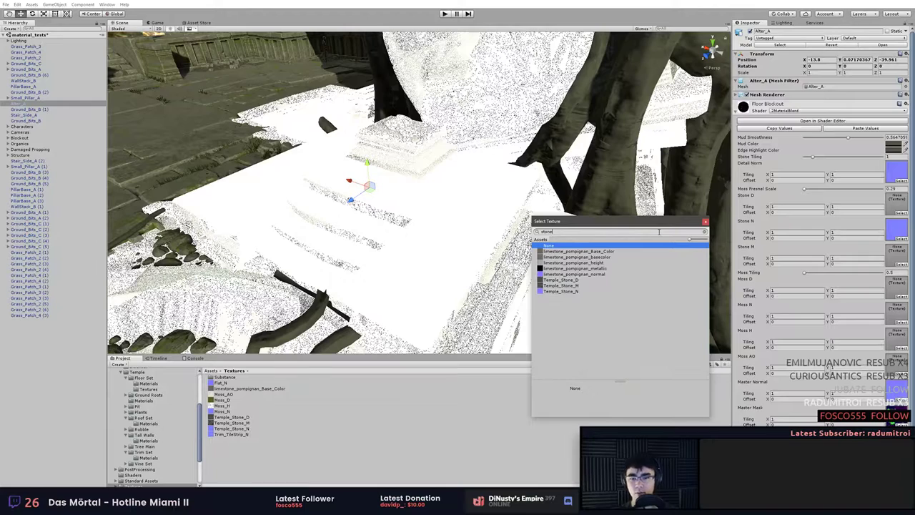
pyautogui.click(591, 252)
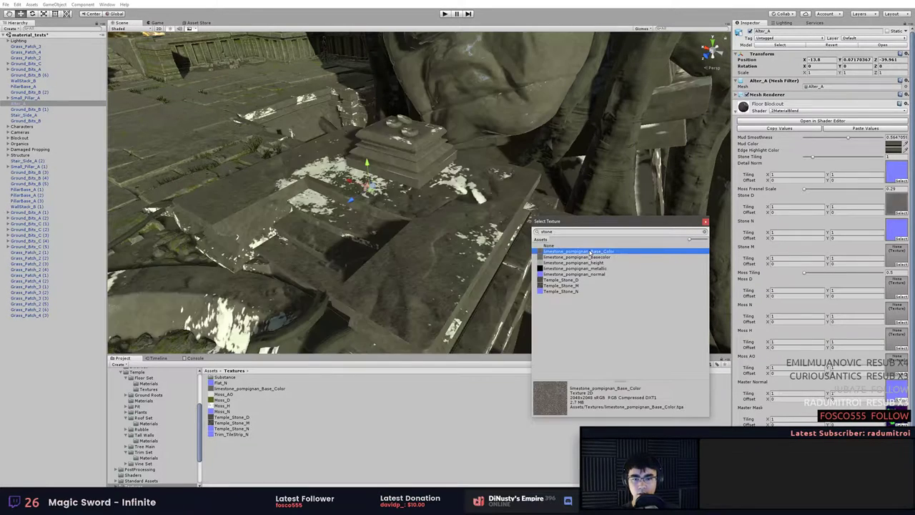
pyautogui.click(900, 264)
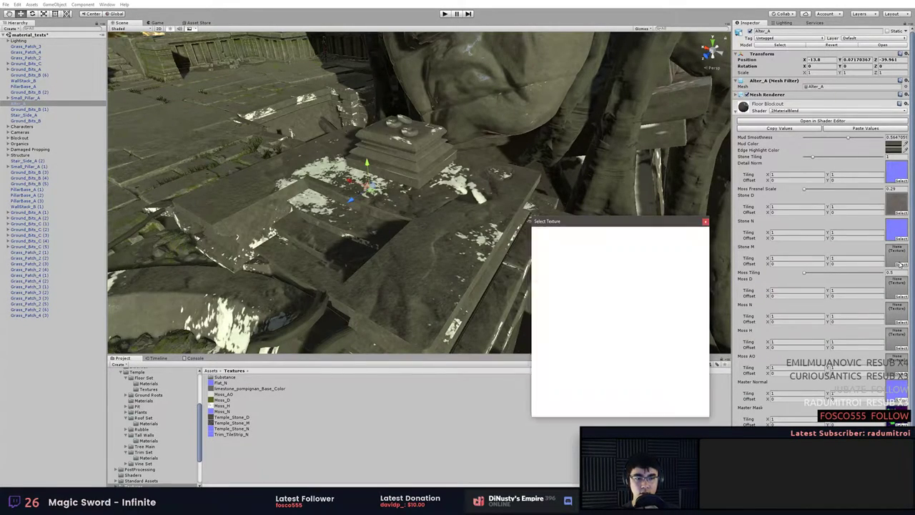
pyautogui.write('ston')
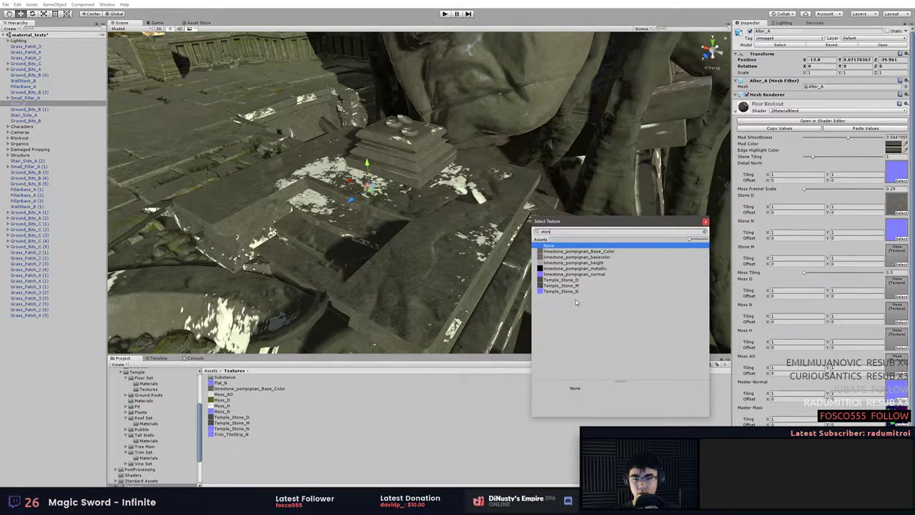
pyautogui.click(579, 286)
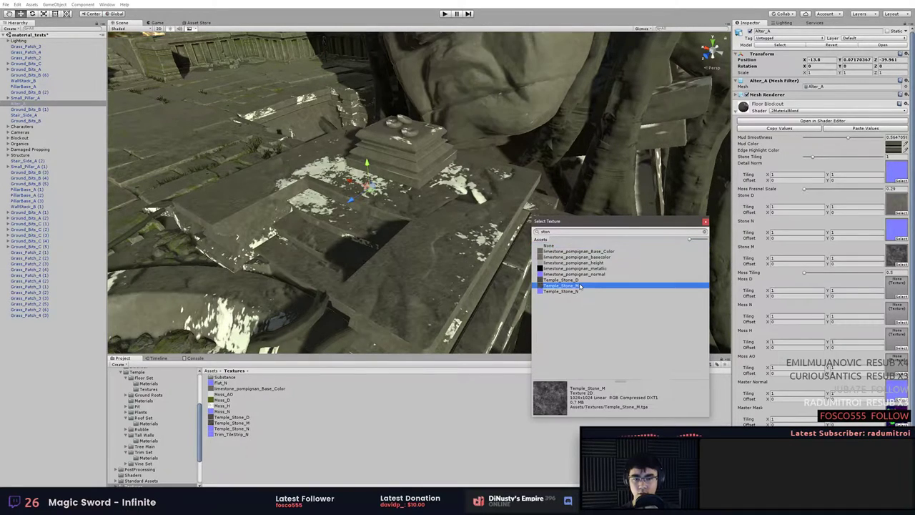
# Assign the Moss_D texture to Moss D and the Moss_N texture to Moss N.
pyautogui.click(903, 295)
pyautogui.click(901, 296)
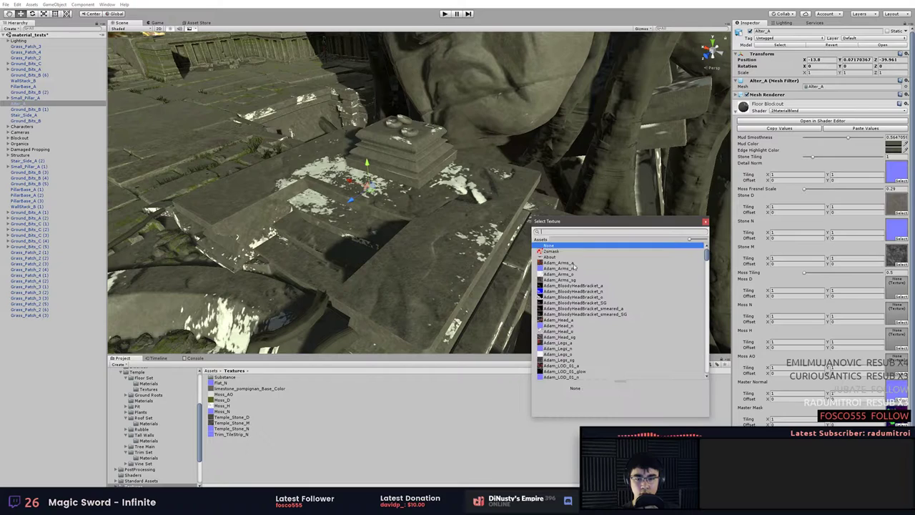
pyautogui.write('moss')
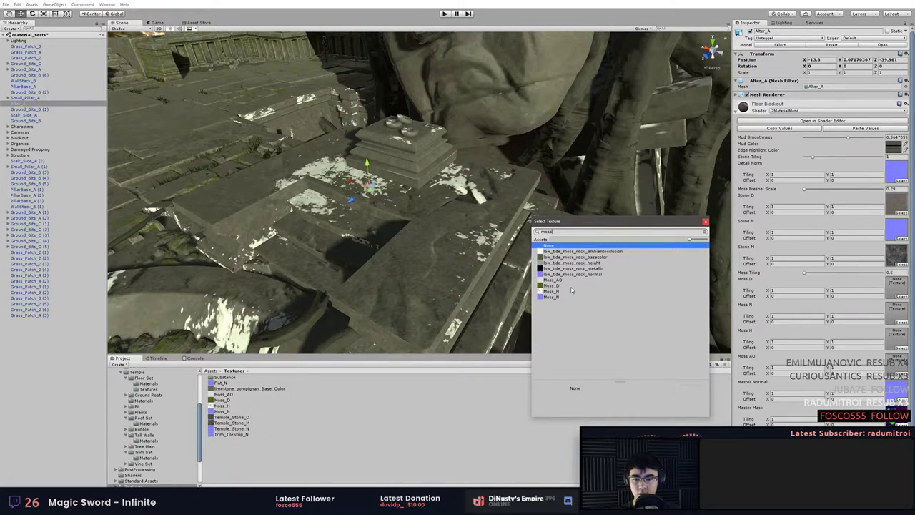
pyautogui.click(567, 287)
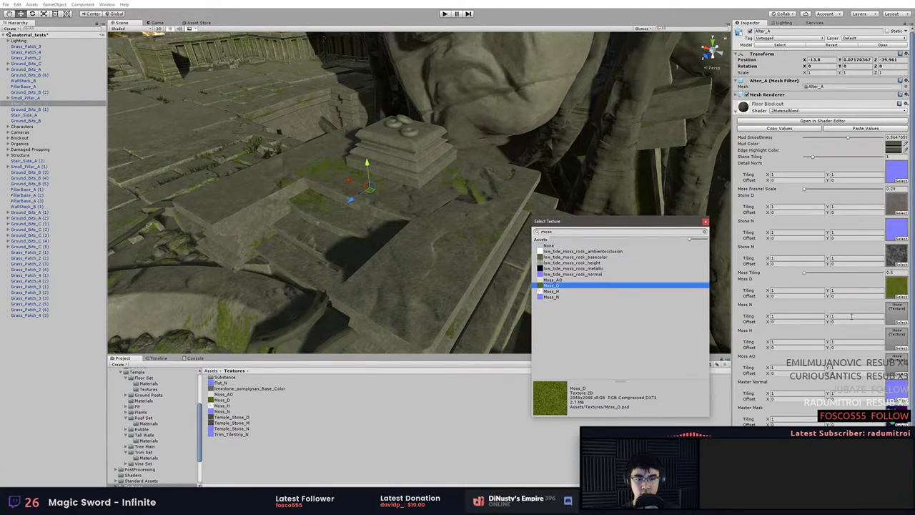
pyautogui.click(902, 322)
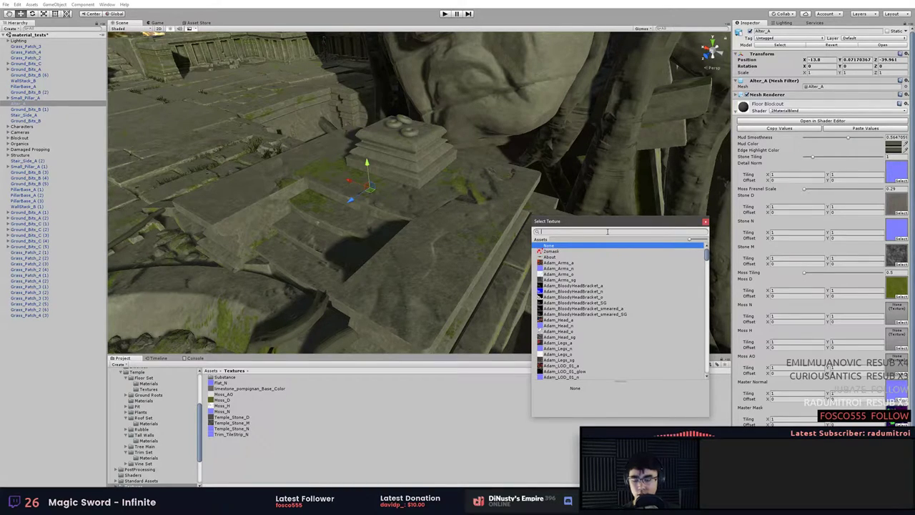
pyautogui.write('moss')
pyautogui.click(639, 299)
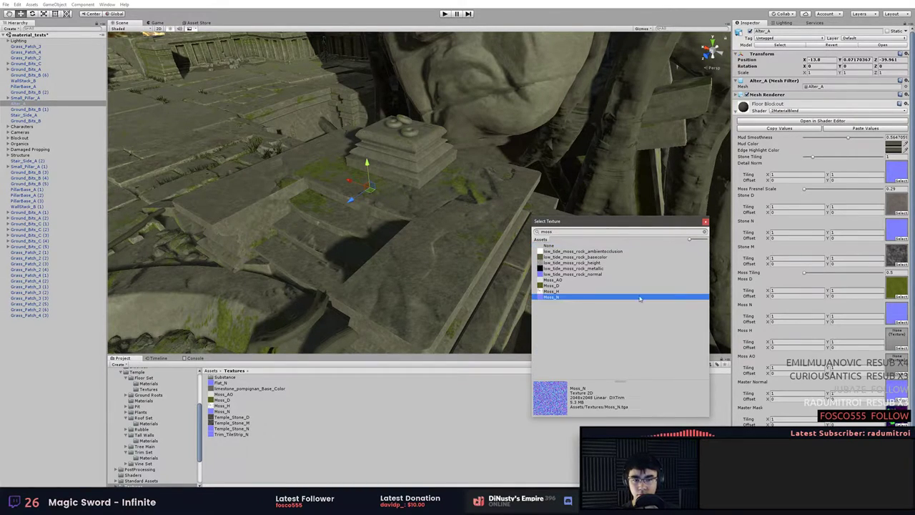
# Assign the Moss_H texture to the material's Moss H slot and Moss_AO to its Moss AO slot.
pyautogui.click(902, 348)
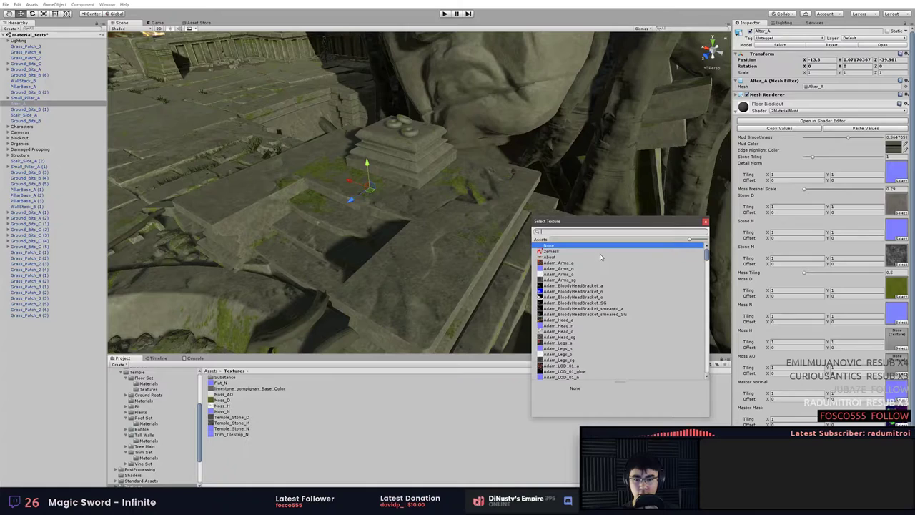
pyautogui.write('moss')
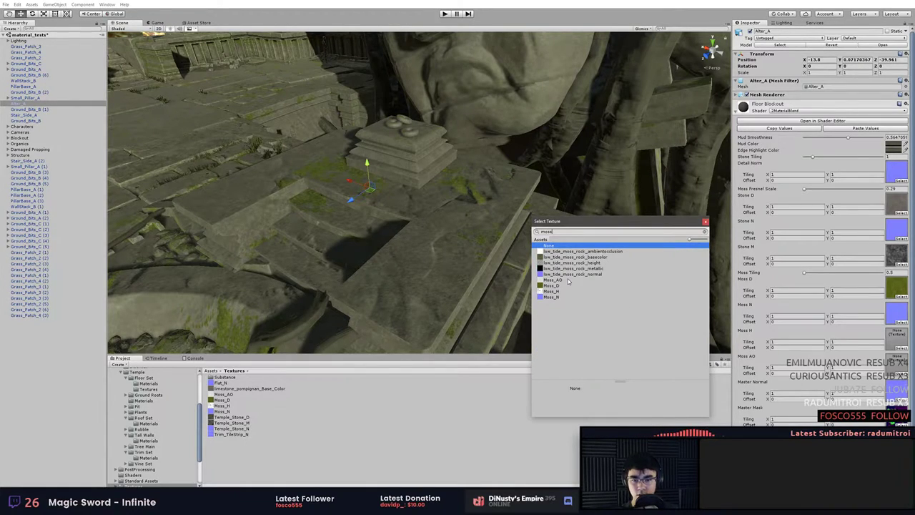
pyautogui.click(562, 291)
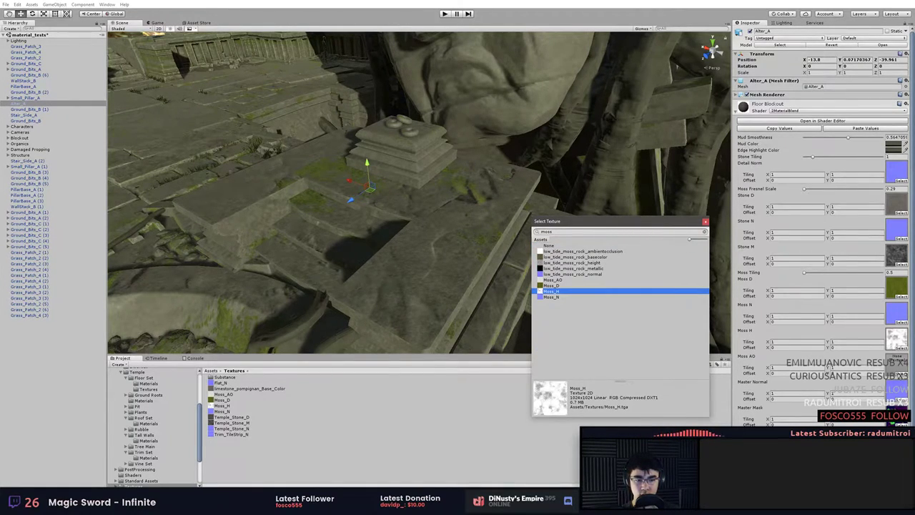
pyautogui.click(900, 373)
pyautogui.write('moss')
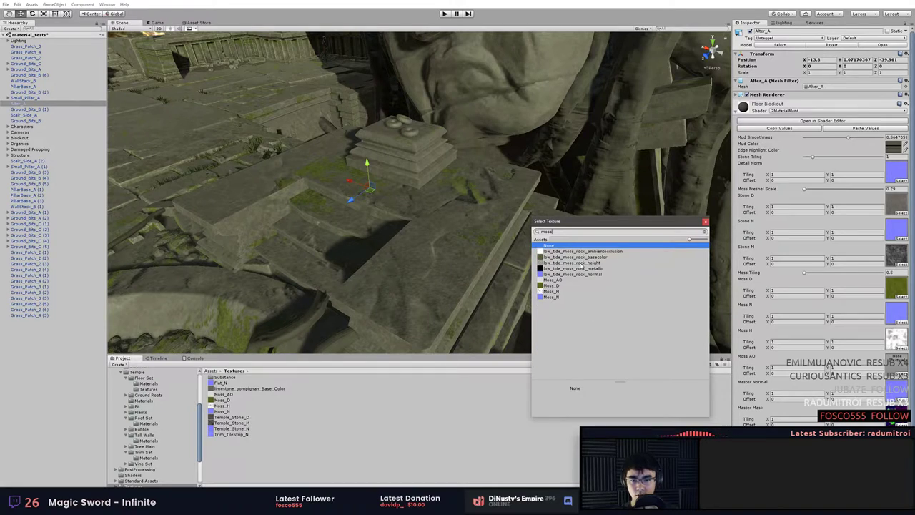
pyautogui.click(559, 280)
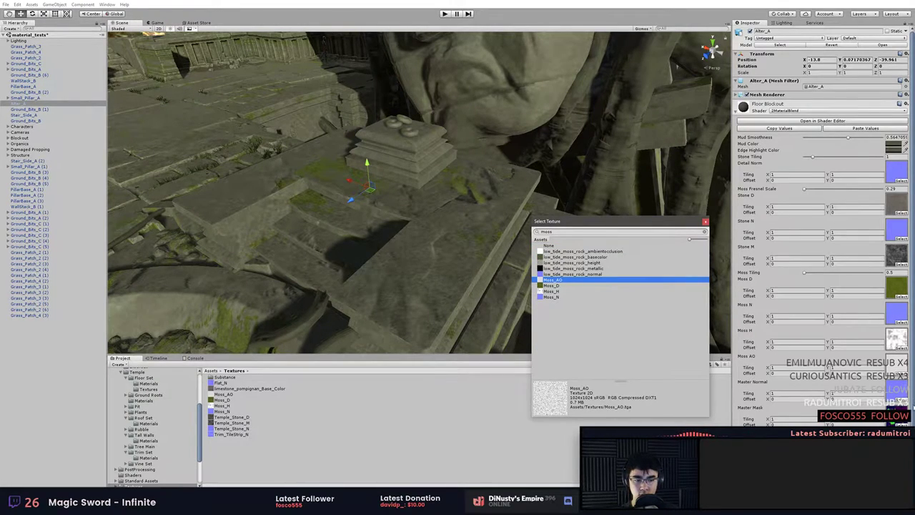
pyautogui.click(705, 222)
# Assign the Flat_N texture as the altar material's Master Normal.
pyautogui.scroll(-1, 822, 286)
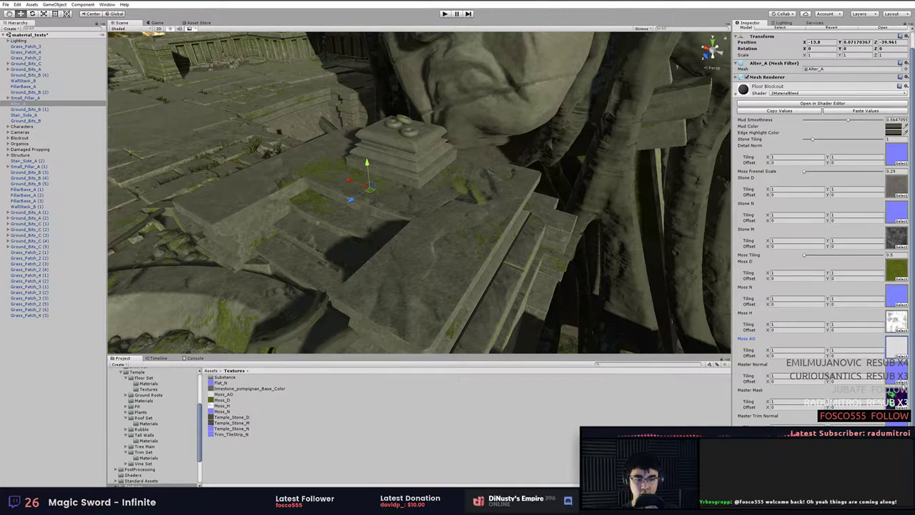
pyautogui.click(902, 382)
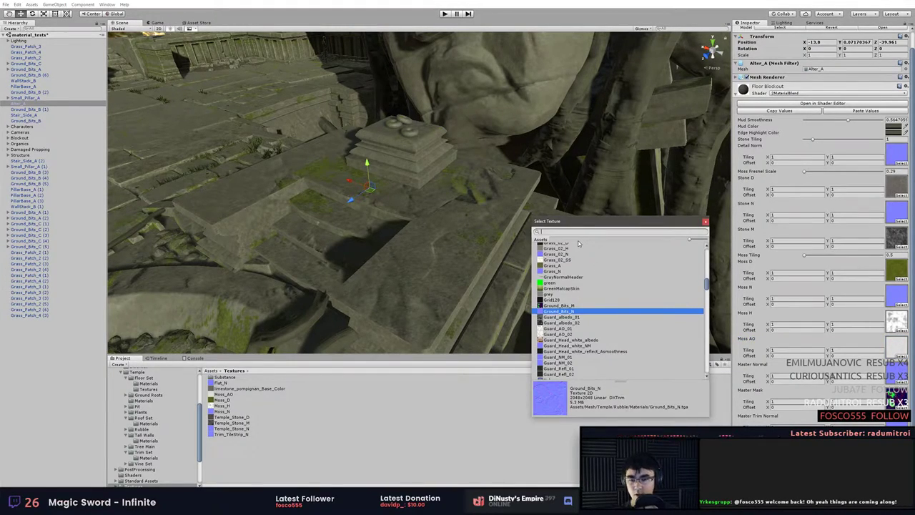
pyautogui.write('flat')
pyautogui.click(555, 253)
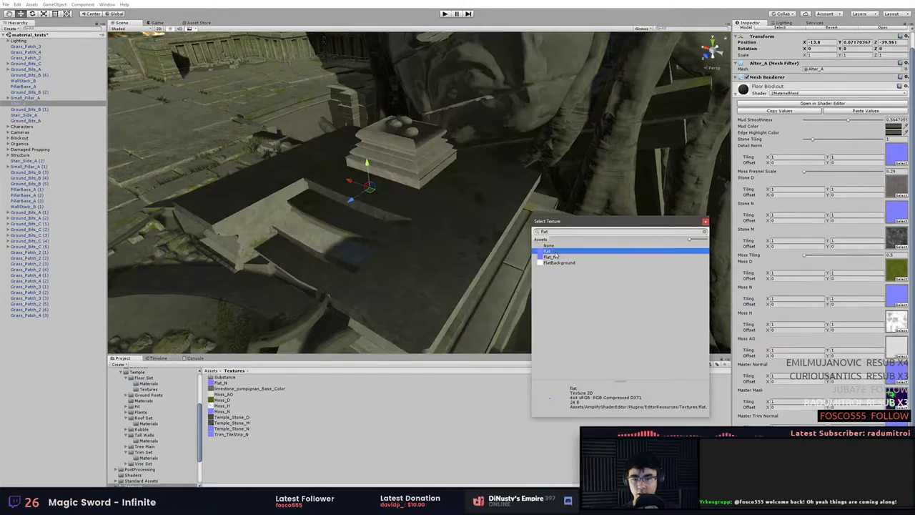
pyautogui.click(554, 257)
# Examine the tiled stone on the altar's pedestal, including its corner seam and front mouldings.
pyautogui.keyDown('alt'); pyautogui.moveTo(410, 201); pyautogui.dragTo(476, 258); pyautogui.keyUp('alt')
pyautogui.moveTo(476, 258); pyautogui.dragTo(562, 251, button='middle')
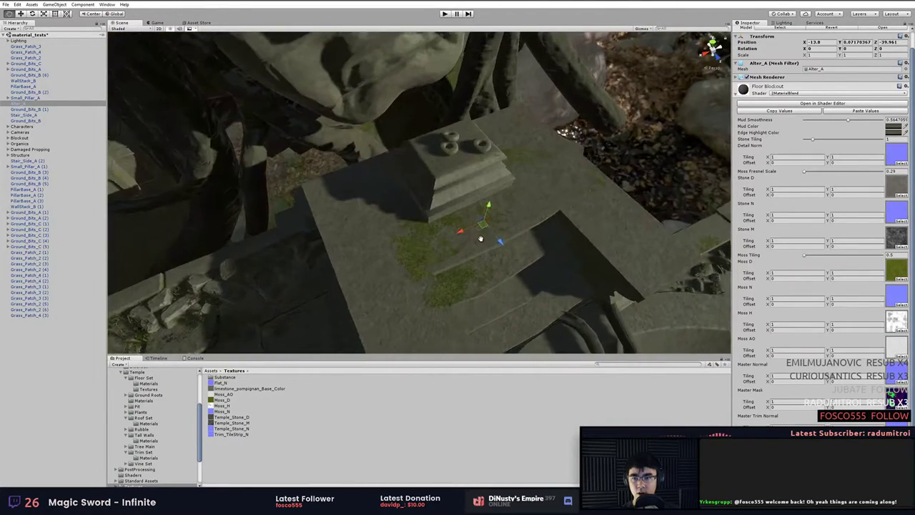
pyautogui.keyDown('alt'); pyautogui.moveTo(562, 252); pyautogui.dragTo(484, 176); pyautogui.keyUp('alt')
pyautogui.keyDown('alt'); pyautogui.moveTo(484, 176); pyautogui.dragTo(697, 240, button='right'); pyautogui.keyUp('alt')
pyautogui.keyDown('alt'); pyautogui.moveTo(698, 241); pyautogui.dragTo(629, 196); pyautogui.keyUp('alt')
pyautogui.moveTo(457, 265); pyautogui.dragTo(430, 166, button='middle')
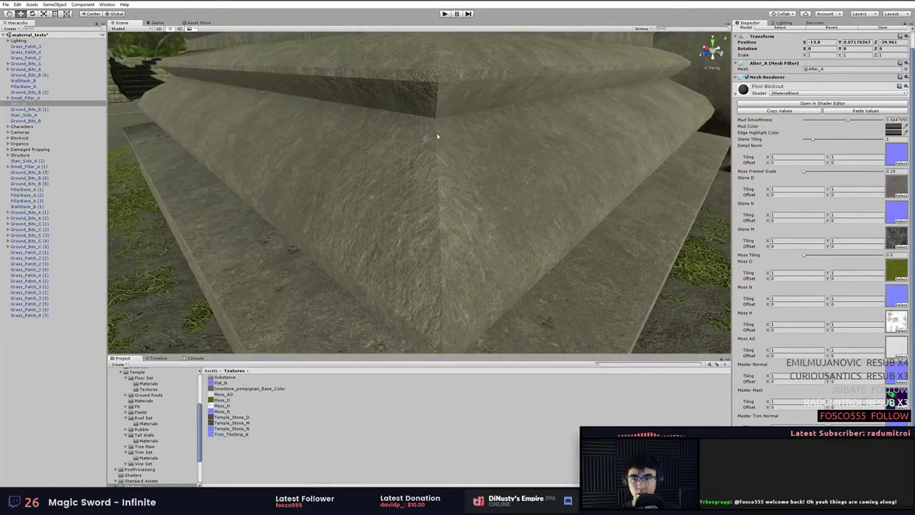
pyautogui.keyDown('alt'); pyautogui.moveTo(451, 255); pyautogui.dragTo(371, 239, button='right'); pyautogui.keyUp('alt')
pyautogui.keyDown('alt'); pyautogui.moveTo(372, 239); pyautogui.dragTo(547, 284); pyautogui.keyUp('alt')
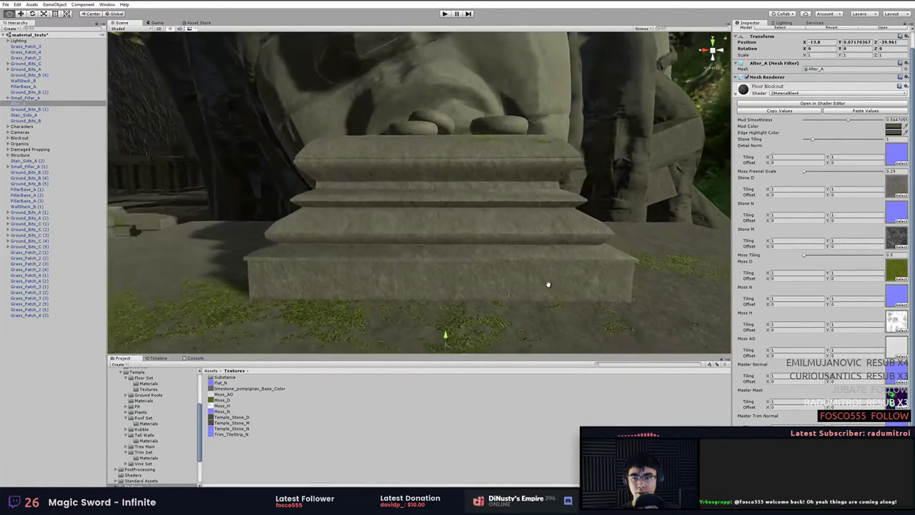
pyautogui.moveTo(547, 284); pyautogui.dragTo(549, 247, button='middle')
pyautogui.keyDown('alt'); pyautogui.moveTo(547, 248); pyautogui.dragTo(659, 242); pyautogui.keyUp('alt')
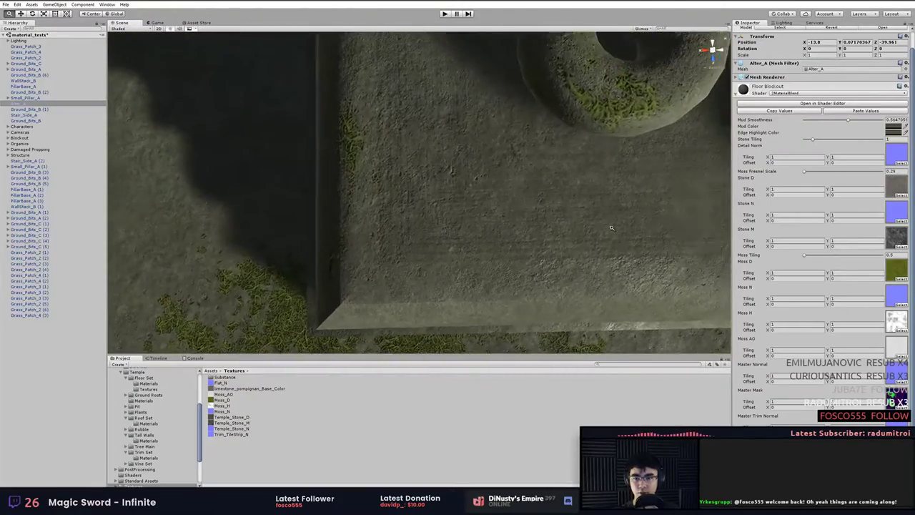
# Examine the stone surface on the pedestal's top face, its rings and its stepped sides from several angles.
pyautogui.keyDown('alt'); pyautogui.moveTo(659, 242); pyautogui.dragTo(459, 278, button='right'); pyautogui.keyUp('alt')
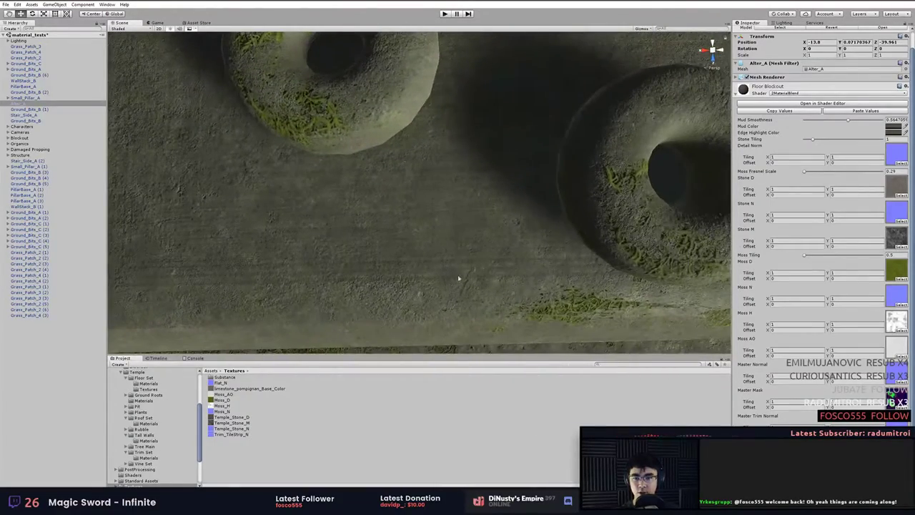
pyautogui.keyDown('alt'); pyautogui.moveTo(570, 172); pyautogui.dragTo(459, 205, button='right'); pyautogui.keyUp('alt')
pyautogui.keyDown('alt'); pyautogui.moveTo(459, 205); pyautogui.dragTo(376, 132); pyautogui.keyUp('alt')
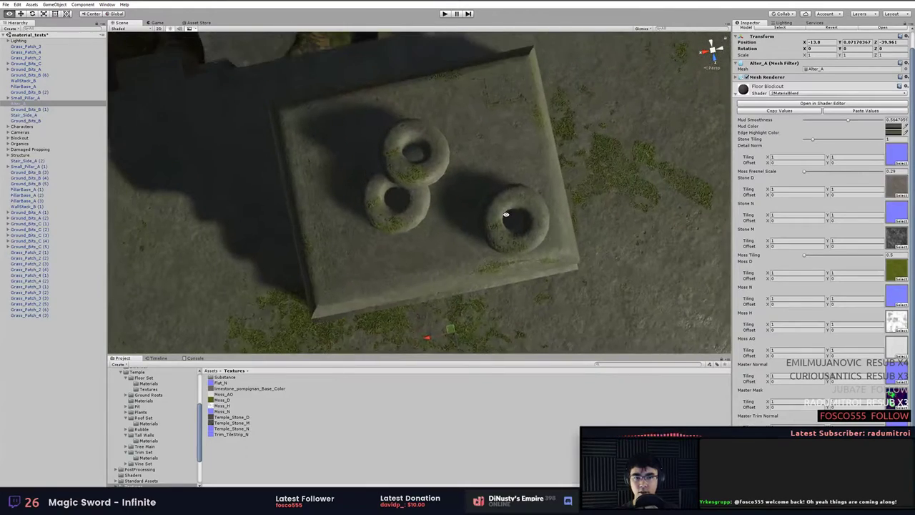
pyautogui.keyDown('alt'); pyautogui.moveTo(377, 131); pyautogui.dragTo(571, 175, button='right'); pyautogui.keyUp('alt')
pyautogui.keyDown('alt'); pyautogui.moveTo(571, 176); pyautogui.dragTo(513, 178); pyautogui.keyUp('alt')
pyautogui.keyDown('alt'); pyautogui.moveTo(513, 178); pyautogui.dragTo(592, 189, button='right'); pyautogui.keyUp('alt')
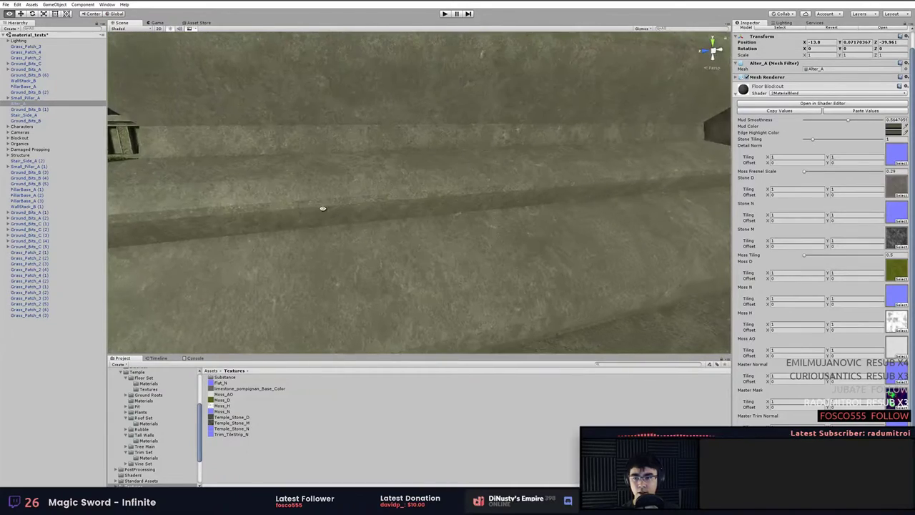
pyautogui.keyDown('alt'); pyautogui.moveTo(323, 208); pyautogui.dragTo(581, 148); pyautogui.keyUp('alt')
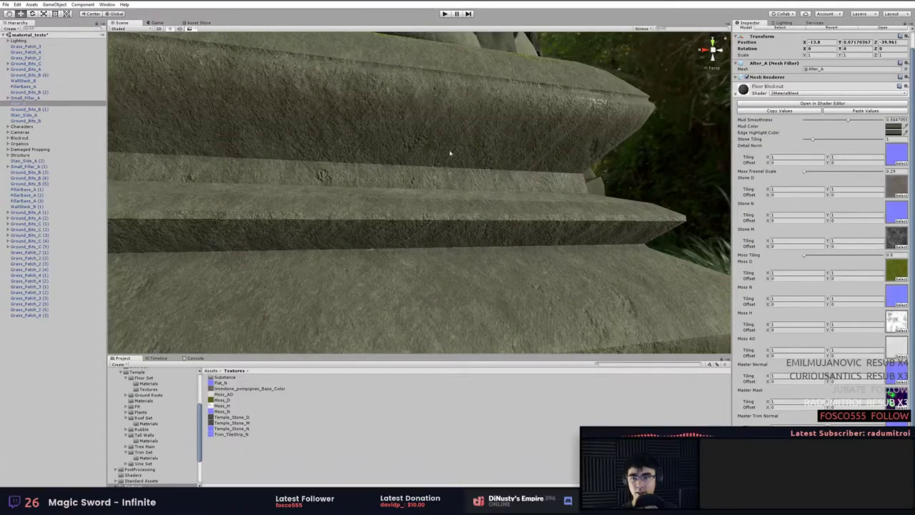
pyautogui.keyDown('alt'); pyautogui.moveTo(570, 172); pyautogui.dragTo(435, 73); pyautogui.keyUp('alt')
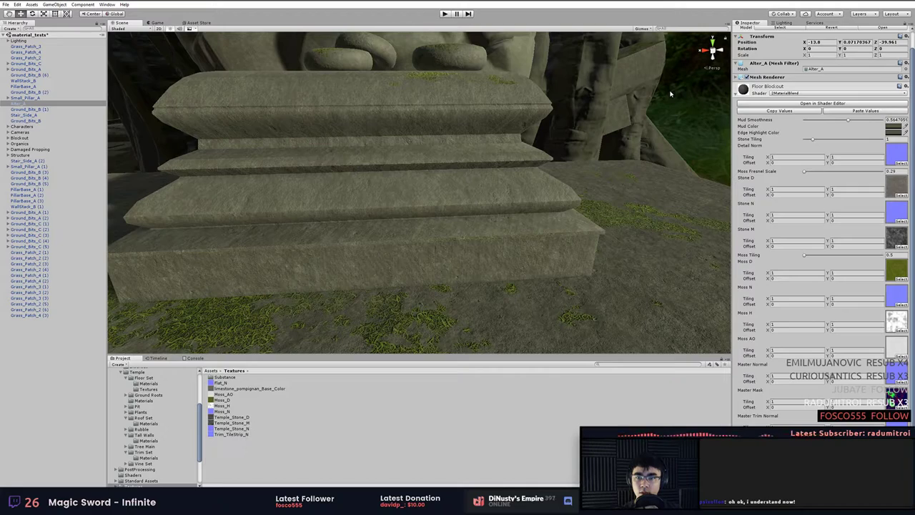
pyautogui.keyDown('alt'); pyautogui.moveTo(569, 133); pyautogui.dragTo(500, 139); pyautogui.keyUp('alt')
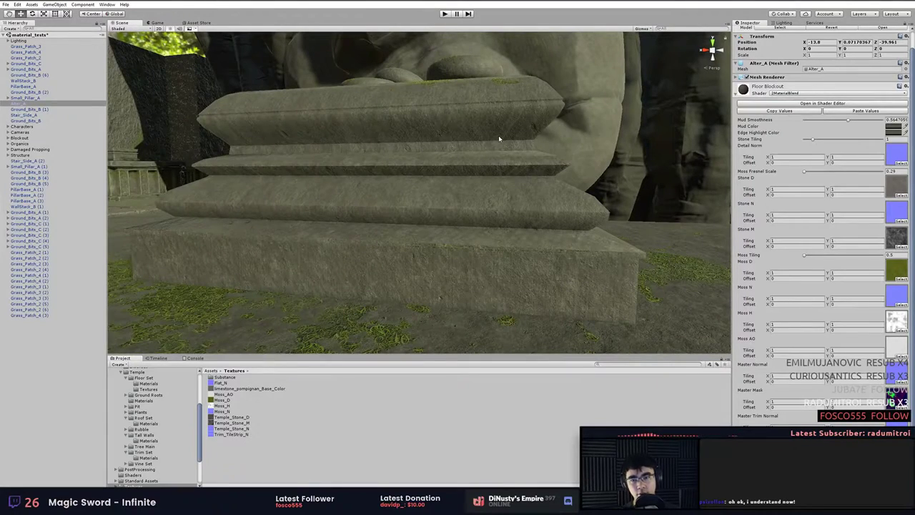
pyautogui.keyDown('alt'); pyautogui.moveTo(472, 89); pyautogui.dragTo(454, 154); pyautogui.keyUp('alt')
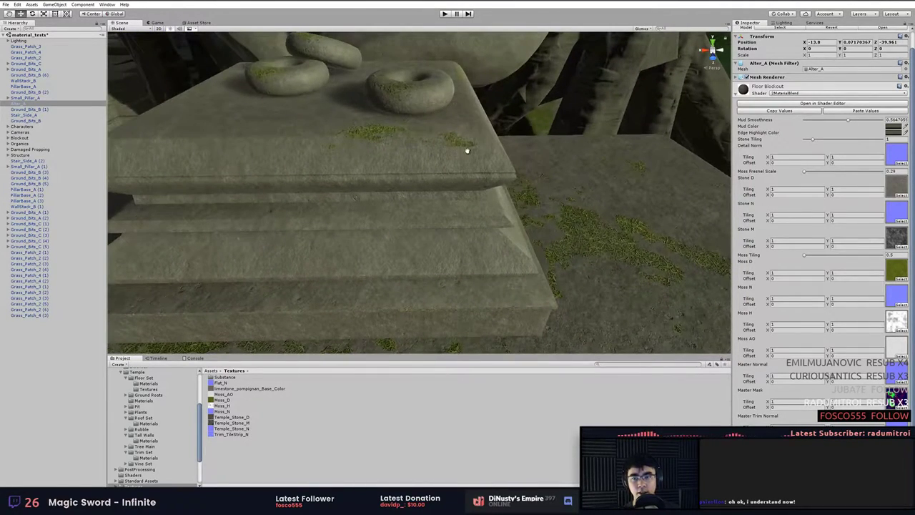
# Inspect the moss patches on the pedestal's upper edge and rings, both close up and from farther away.
pyautogui.scroll(5, 488, 190)
pyautogui.moveTo(467, 151); pyautogui.dragTo(467, 195, button='middle')
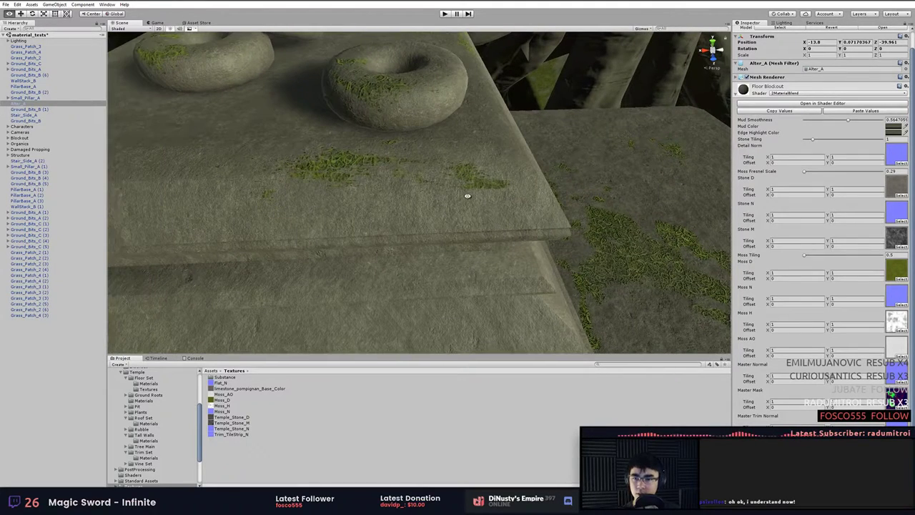
pyautogui.keyDown('alt'); pyautogui.moveTo(467, 196); pyautogui.dragTo(466, 184); pyautogui.keyUp('alt')
pyautogui.moveTo(465, 185); pyautogui.dragTo(535, 218, button='middle')
pyautogui.keyDown('alt'); pyautogui.moveTo(535, 218); pyautogui.dragTo(557, 227); pyautogui.keyUp('alt')
pyautogui.scroll(-3, 546, 237)
pyautogui.moveTo(528, 270); pyautogui.dragTo(489, 263, button='middle')
pyautogui.scroll(5, 489, 263)
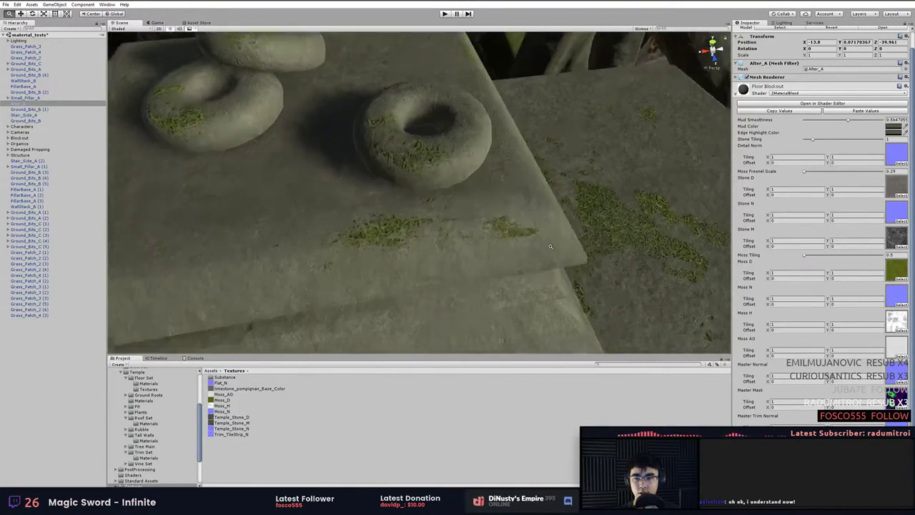
pyautogui.keyDown('alt'); pyautogui.moveTo(393, 267); pyautogui.dragTo(408, 169); pyautogui.keyUp('alt')
pyautogui.scroll(-5, 511, 222)
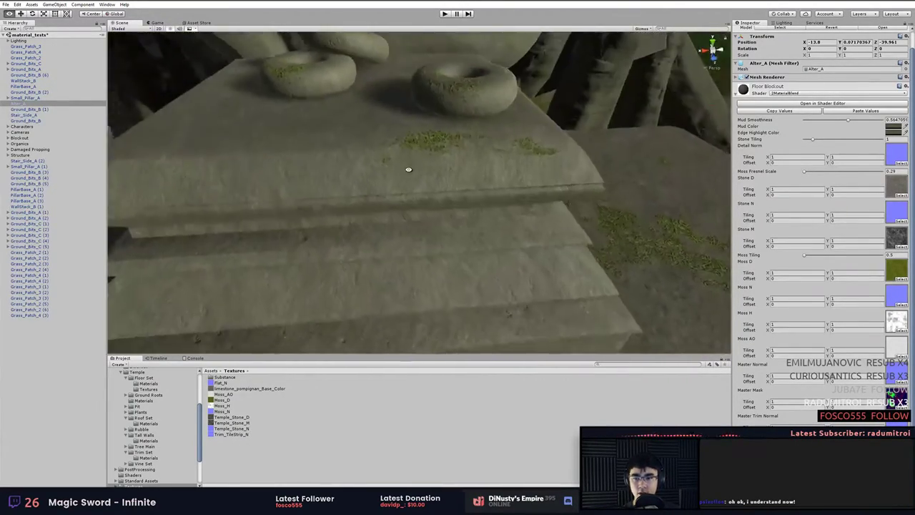
pyautogui.moveTo(408, 170); pyautogui.dragTo(448, 207, button='middle')
pyautogui.scroll(8, 447, 207)
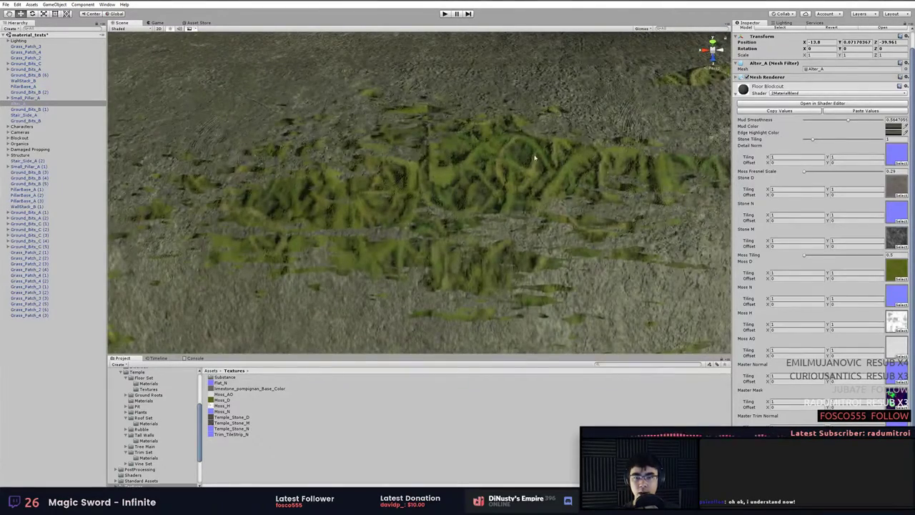
pyautogui.scroll(-8, 534, 158)
pyautogui.keyDown('alt'); pyautogui.moveTo(412, 176); pyautogui.dragTo(482, 185); pyautogui.keyUp('alt')
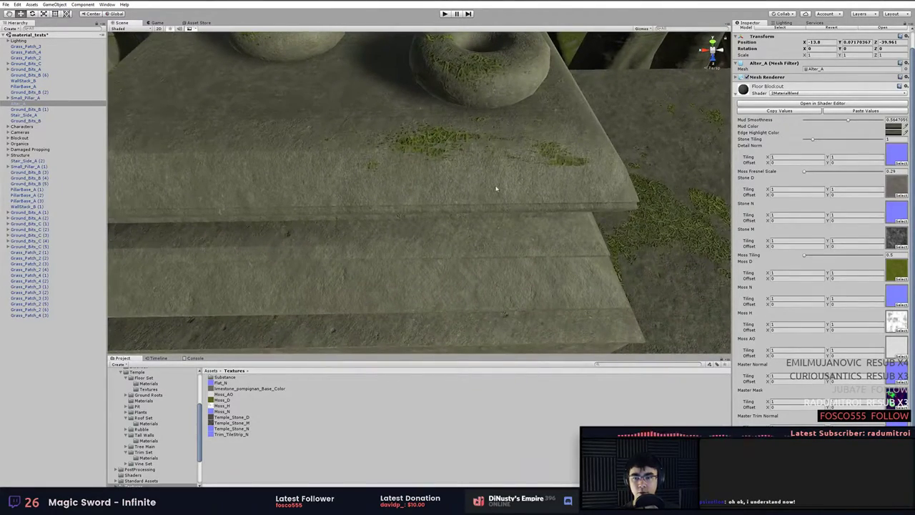
pyautogui.moveTo(536, 229); pyautogui.dragTo(321, 208, button='middle')
pyautogui.scroll(-10, 321, 208)
pyautogui.press('t')
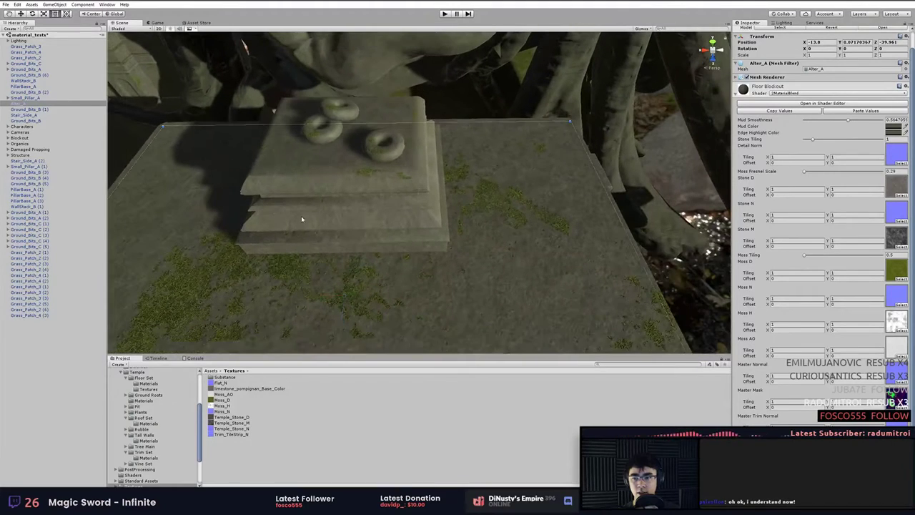
pyautogui.keyDown('alt'); pyautogui.moveTo(324, 229); pyautogui.dragTo(452, 222); pyautogui.keyUp('alt')
pyautogui.scroll(5, 485, 235)
pyautogui.click(447, 193)
pyautogui.keyDown('alt'); pyautogui.moveTo(465, 195); pyautogui.dragTo(322, 182, button='right'); pyautogui.keyUp('alt')
pyautogui.moveTo(392, 274); pyautogui.dragTo(403, 270)
# Examine how the moss blends into the stone around the pedestal's base and across the altar's steps.
pyautogui.keyDown('alt'); pyautogui.moveTo(437, 288); pyautogui.dragTo(525, 234, button='middle'); pyautogui.keyUp('alt')
pyautogui.keyDown('alt'); pyautogui.moveTo(525, 235); pyautogui.dragTo(495, 275, button='right'); pyautogui.keyUp('alt')
pyautogui.keyDown('alt'); pyautogui.moveTo(495, 275); pyautogui.dragTo(559, 236, button='middle'); pyautogui.keyUp('alt')
pyautogui.keyDown('alt'); pyautogui.moveTo(560, 237); pyautogui.dragTo(627, 200); pyautogui.keyUp('alt')
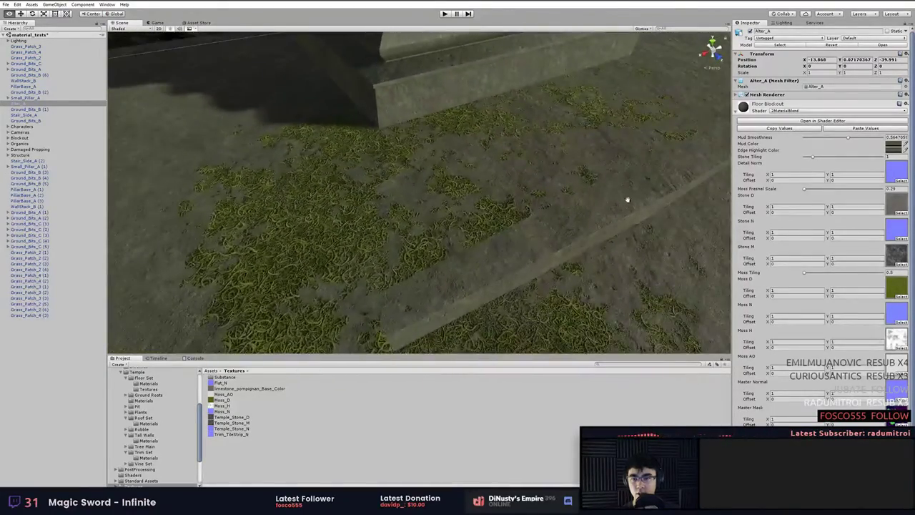
pyautogui.keyDown('alt'); pyautogui.moveTo(565, 176); pyautogui.dragTo(679, 196, button='right'); pyautogui.keyUp('alt')
pyautogui.keyDown('alt'); pyautogui.moveTo(678, 196); pyautogui.dragTo(678, 139); pyautogui.keyUp('alt')
pyautogui.moveTo(677, 139); pyautogui.dragTo(580, 77, button='right')
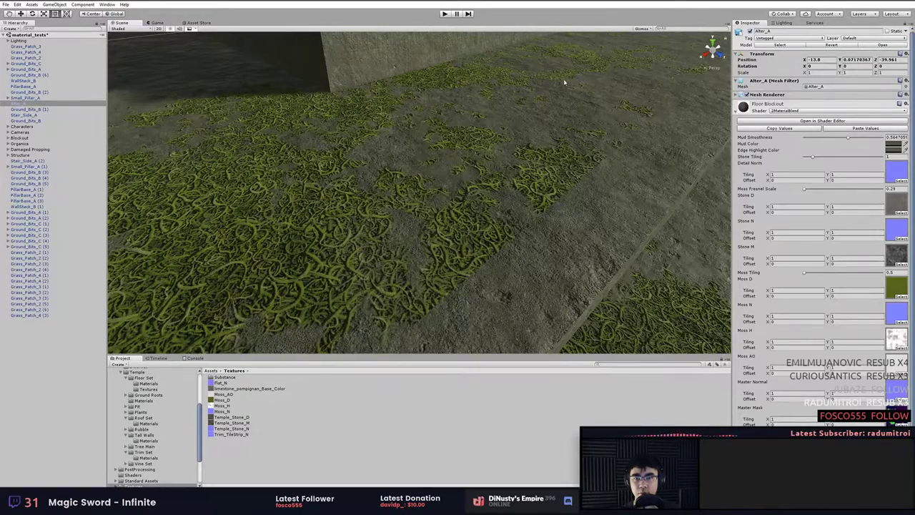
pyautogui.keyDown('alt'); pyautogui.moveTo(564, 82); pyautogui.dragTo(594, 131); pyautogui.keyUp('alt')
pyautogui.press('w')
pyautogui.moveTo(593, 131); pyautogui.dragTo(612, 188, button='right')
pyautogui.keyDown('alt'); pyautogui.moveTo(613, 188); pyautogui.dragTo(365, 154); pyautogui.keyUp('alt')
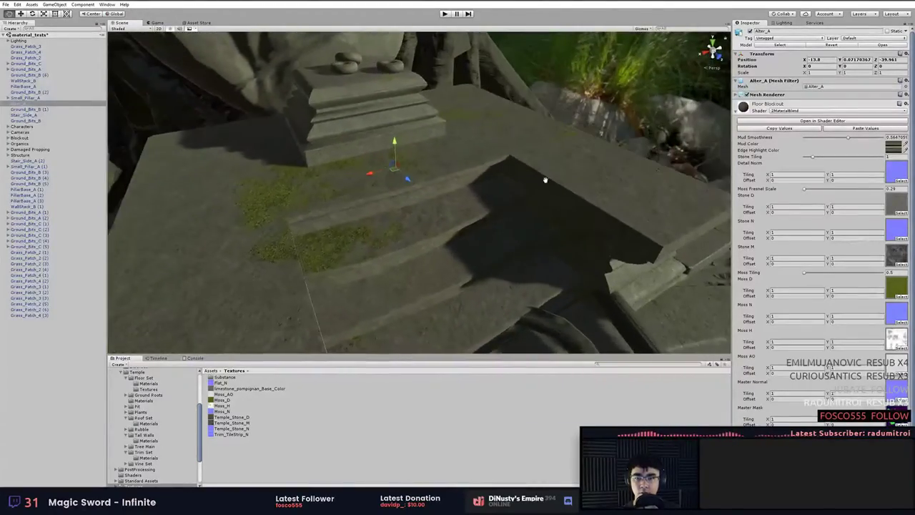
pyautogui.keyDown('alt'); pyautogui.moveTo(545, 179); pyautogui.dragTo(303, 175); pyautogui.keyUp('alt')
pyautogui.moveTo(303, 175); pyautogui.dragTo(428, 135, button='right')
# Reselect the altar in the scene and examine the moss and stone detail along its platform beside the pedestal.
pyautogui.click(427, 134)
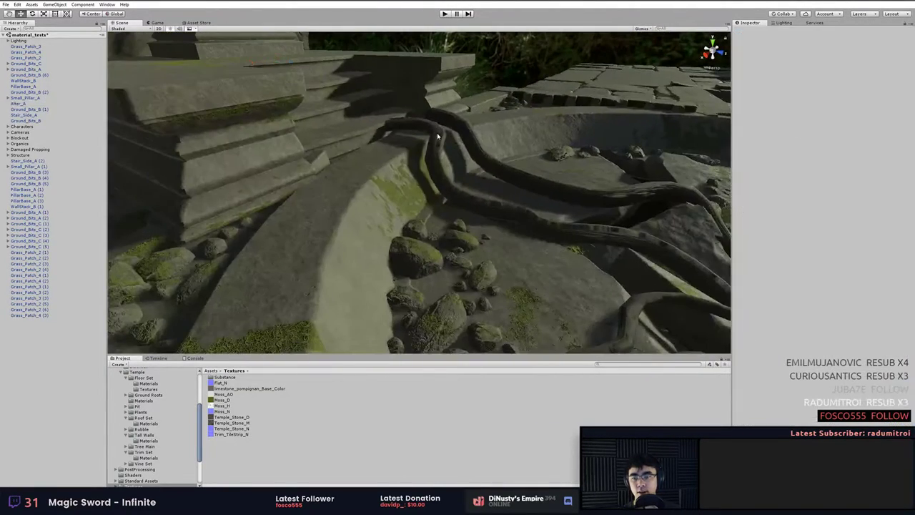
pyautogui.click(346, 132)
pyautogui.keyDown('alt'); pyautogui.moveTo(346, 134); pyautogui.dragTo(240, 188); pyautogui.keyUp('alt')
pyautogui.keyDown('alt'); pyautogui.moveTo(241, 188); pyautogui.dragTo(367, 172, button='middle'); pyautogui.keyUp('alt')
pyautogui.keyDown('alt'); pyautogui.moveTo(368, 172); pyautogui.dragTo(343, 209); pyautogui.keyUp('alt')
pyautogui.keyDown('alt'); pyautogui.moveTo(343, 209); pyautogui.dragTo(429, 216, button='right'); pyautogui.keyUp('alt')
pyautogui.keyDown('alt'); pyautogui.moveTo(428, 216); pyautogui.dragTo(699, 174); pyautogui.keyUp('alt')
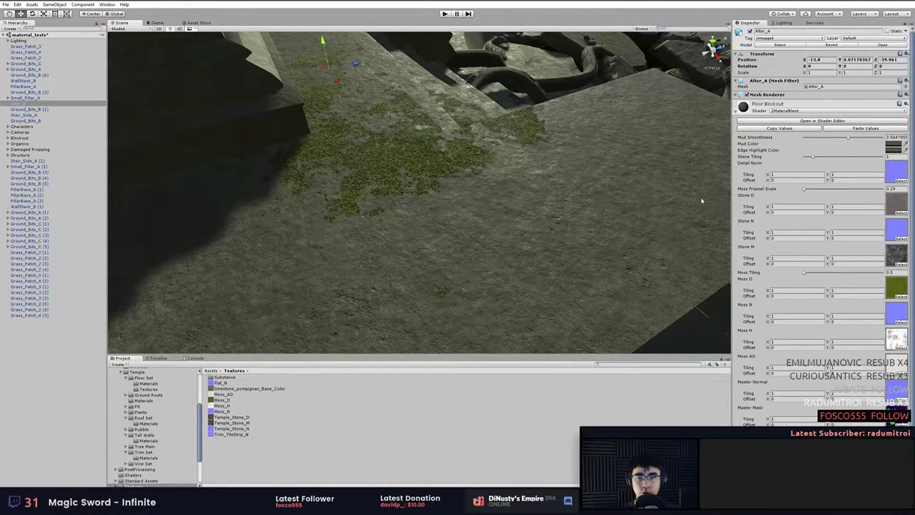
pyautogui.keyDown('alt'); pyautogui.moveTo(701, 201); pyautogui.dragTo(473, 107); pyautogui.keyUp('alt')
pyautogui.keyDown('alt'); pyautogui.moveTo(473, 107); pyautogui.dragTo(532, 132, button='middle'); pyautogui.keyUp('alt')
pyautogui.keyDown('alt'); pyautogui.moveTo(532, 132); pyautogui.dragTo(547, 162); pyautogui.keyUp('alt')
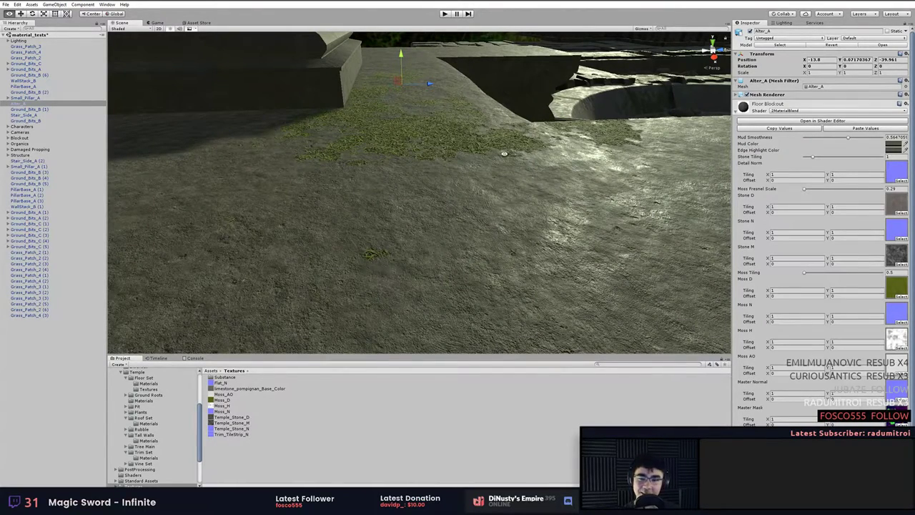
# Try nudging the altar along the ground plane and undo the move.
pyautogui.moveTo(526, 159); pyautogui.dragTo(525, 209, button='right')
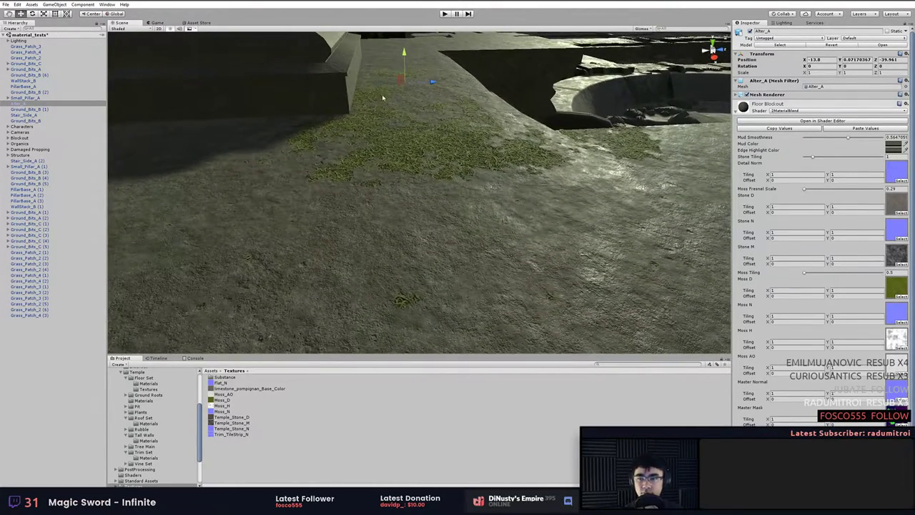
pyautogui.keyDown('alt'); pyautogui.moveTo(465, 121); pyautogui.dragTo(442, 144); pyautogui.keyUp('alt')
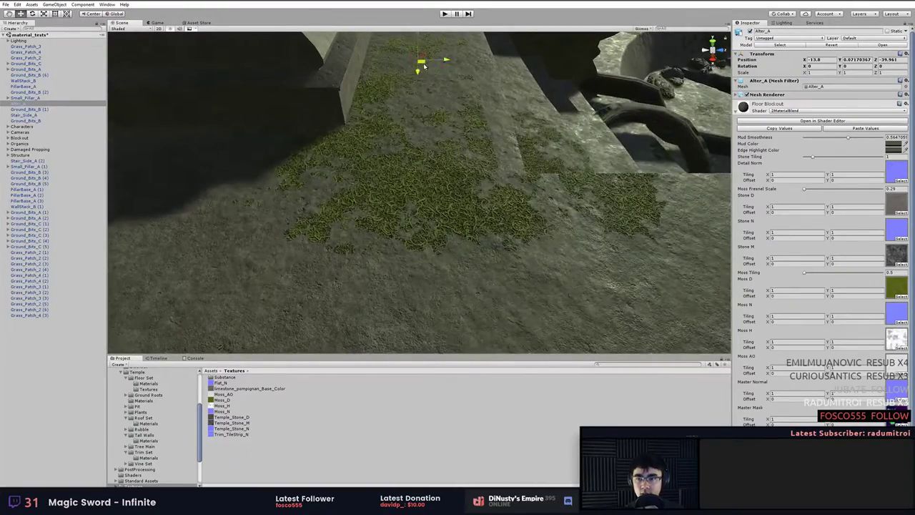
pyautogui.moveTo(424, 66); pyautogui.dragTo(431, 66)
pyautogui.hotkey('ctrl', 'z')
# Lower the Floor Blockout material's Stone Tiling to slightly below 1.
pyautogui.keyDown('alt'); pyautogui.moveTo(455, 101); pyautogui.dragTo(481, 143); pyautogui.keyUp('alt')
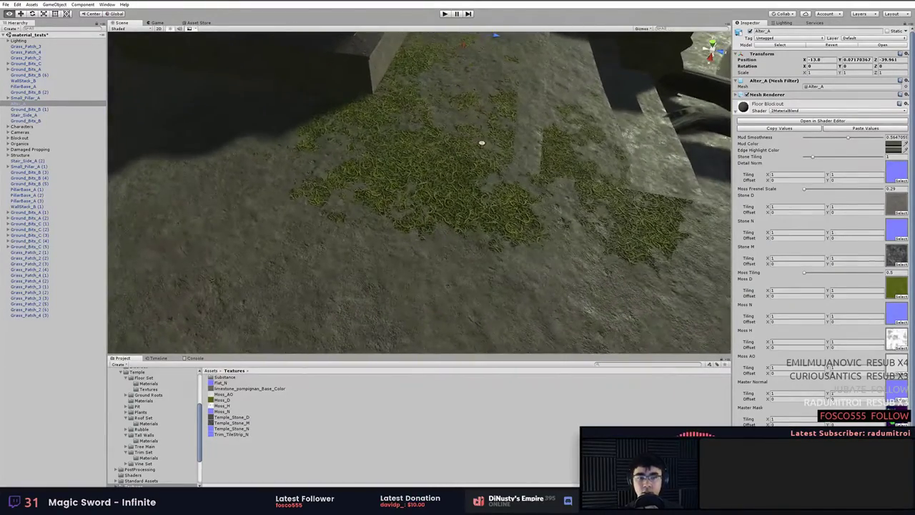
pyautogui.keyDown('alt'); pyautogui.moveTo(623, 175); pyautogui.dragTo(665, 172); pyautogui.keyUp('alt')
pyautogui.moveTo(812, 157)
pyautogui.mouseDown()
pyautogui.moveTo(822, 159)
pyautogui.moveTo(809, 161)
pyautogui.mouseUp()
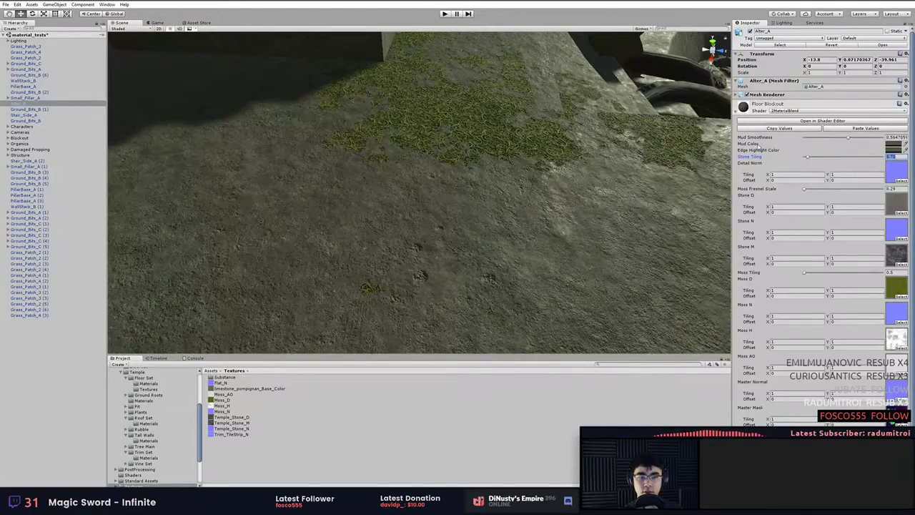
# Try a much higher Moss Fresnel Scale on the altar's Floor Blockout material, settling on 0.72.
pyautogui.keyDown('alt'); pyautogui.moveTo(679, 184); pyautogui.dragTo(647, 169); pyautogui.keyUp('alt')
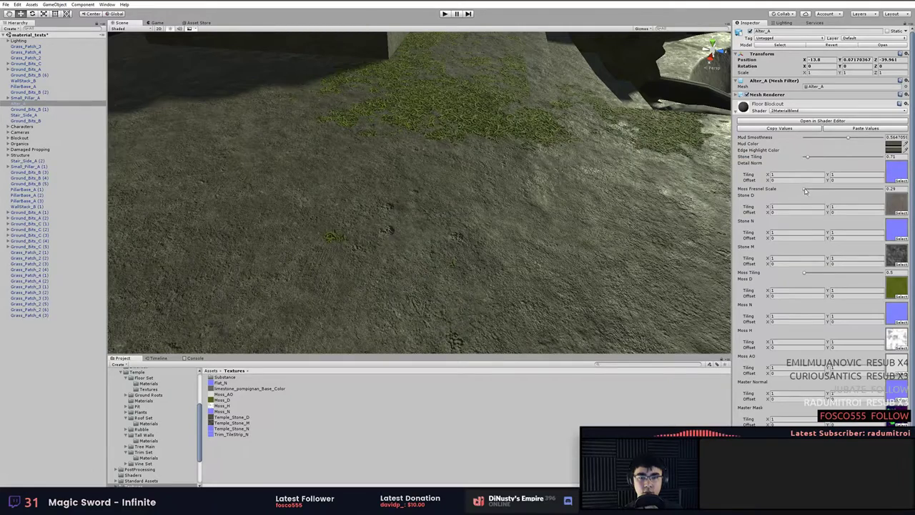
pyautogui.moveTo(804, 190); pyautogui.dragTo(841, 188)
pyautogui.keyDown('alt'); pyautogui.moveTo(652, 182); pyautogui.dragTo(599, 172); pyautogui.keyUp('alt')
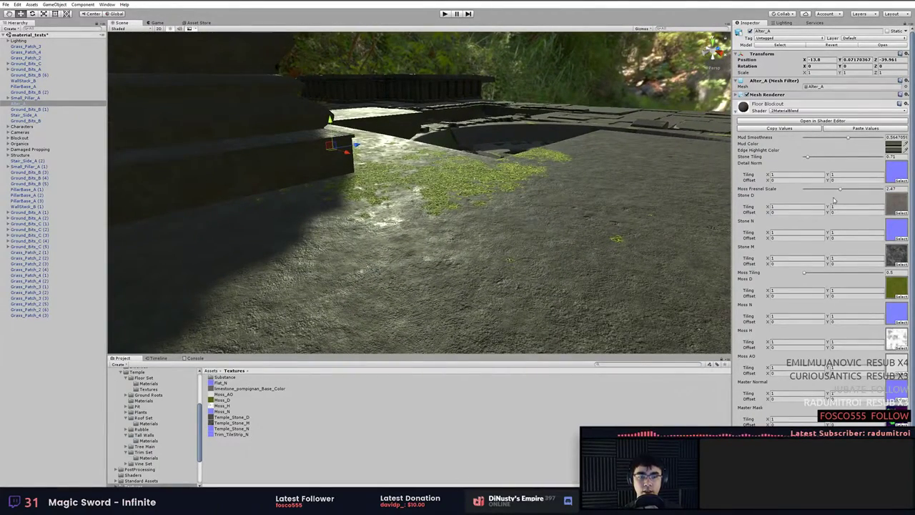
pyautogui.moveTo(840, 191); pyautogui.dragTo(811, 191)
pyautogui.keyDown('alt'); pyautogui.moveTo(551, 229); pyautogui.dragTo(478, 212); pyautogui.keyUp('alt')
pyautogui.scroll(-5, 621, 226)
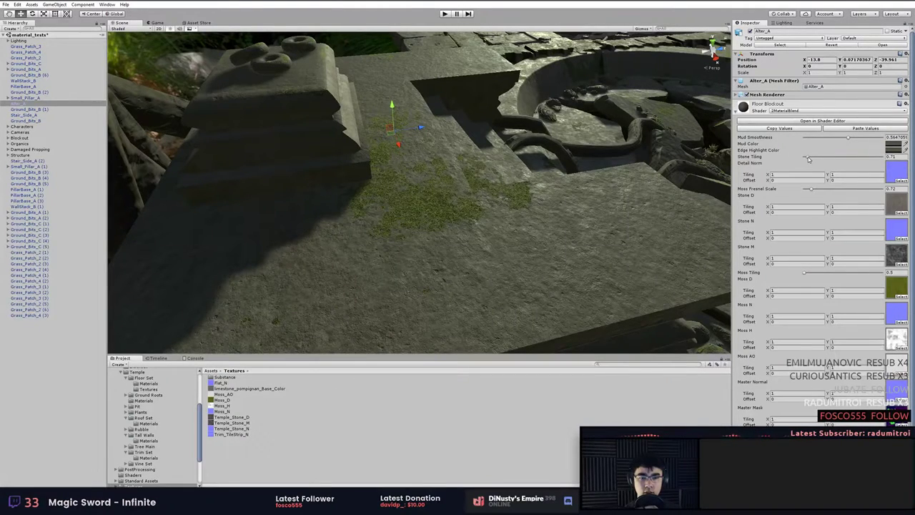
# Try other Stone Tiling values on the altar's material and undo those changes.
pyautogui.moveTo(807, 156); pyautogui.dragTo(792, 167)
pyautogui.keyDown('alt'); pyautogui.moveTo(561, 146); pyautogui.dragTo(495, 158); pyautogui.keyUp('alt')
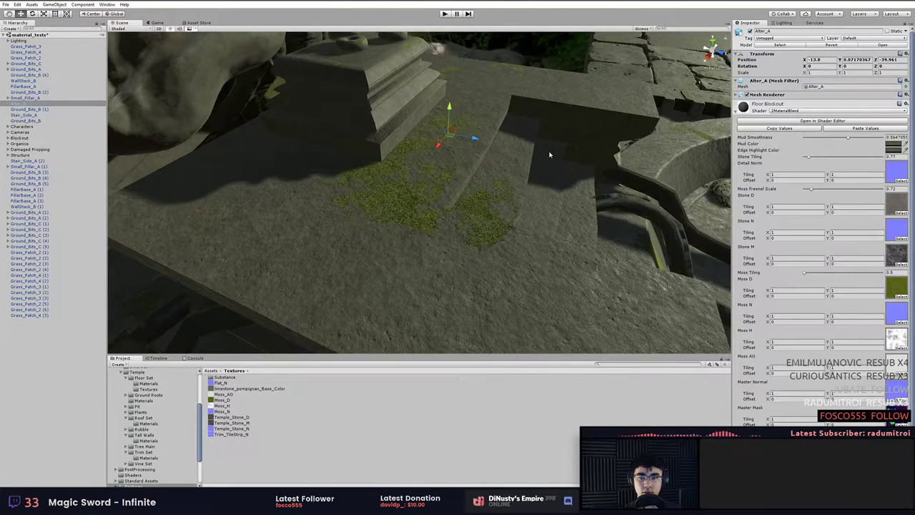
pyautogui.hotkey('ctrl', 'z')
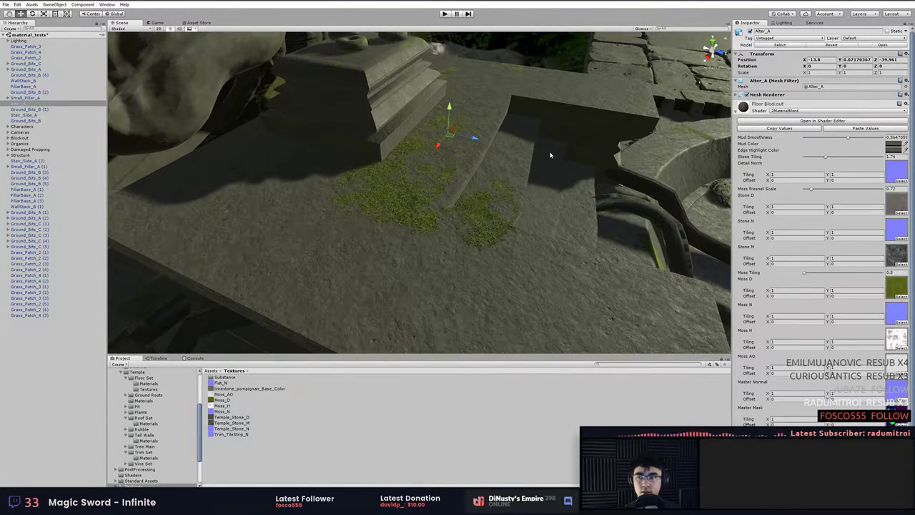
pyautogui.hotkey('ctrl', 'z')
pyautogui.hotkey('ctrl', 'z')
pyautogui.hotkey('ctrl', 'z')
pyautogui.hotkey('ctrl', 'z')
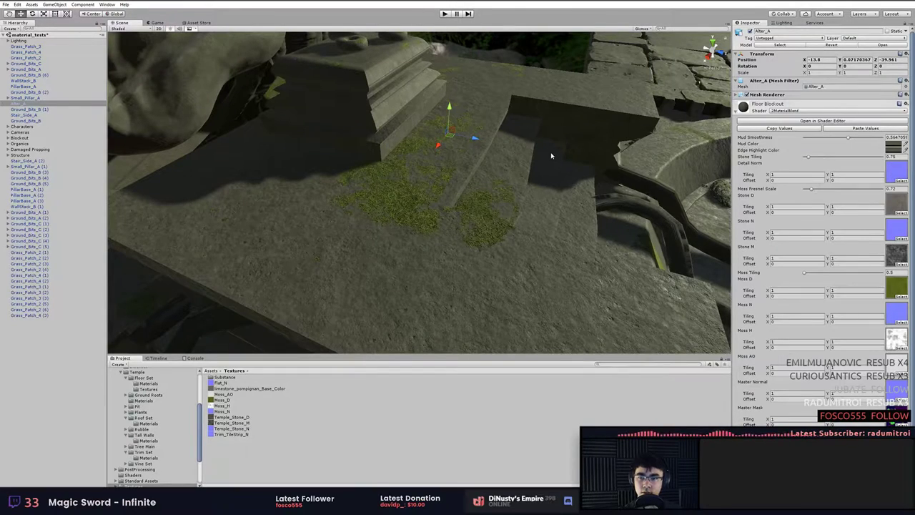
pyautogui.hotkey('ctrl', 'z')
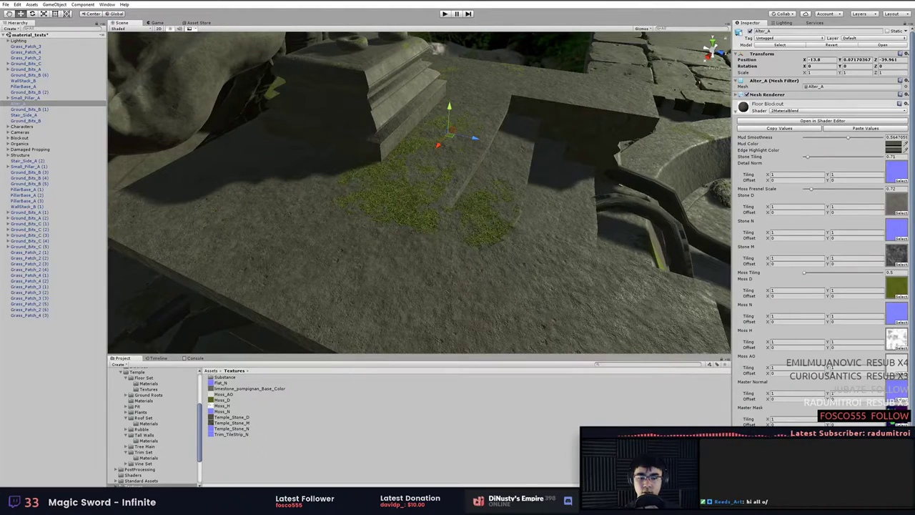
# Switch the altar's Floor Blockout material to the Standard shader and deselect the altar.
pyautogui.keyDown('alt'); pyautogui.moveTo(613, 300); pyautogui.dragTo(548, 295); pyautogui.keyUp('alt')
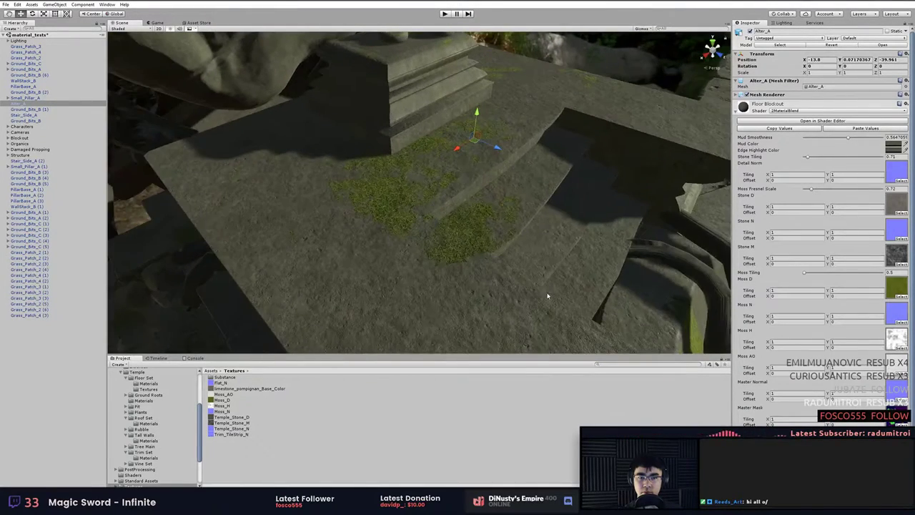
pyautogui.click(798, 111)
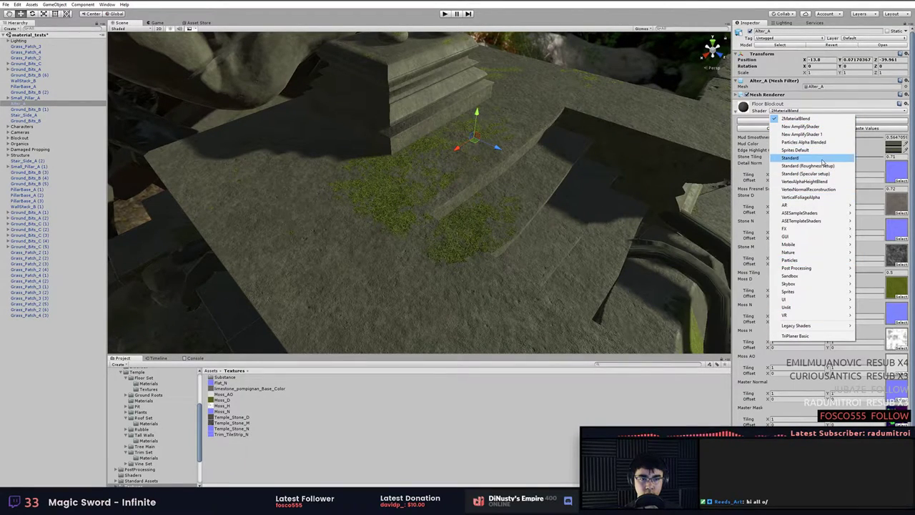
pyautogui.click(793, 157)
pyautogui.keyDown('alt'); pyautogui.moveTo(615, 234); pyautogui.dragTo(607, 188); pyautogui.keyUp('alt')
pyautogui.click(605, 75)
pyautogui.keyDown('alt'); pyautogui.moveTo(605, 75); pyautogui.dragTo(515, 153); pyautogui.keyUp('alt')
pyautogui.moveTo(515, 153); pyautogui.dragTo(577, 270, button='middle')
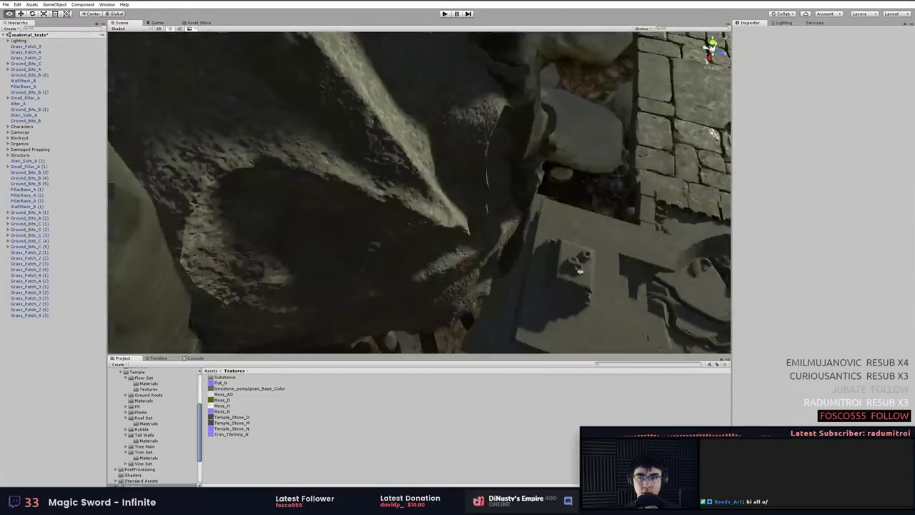
# Select the broken side wall of the stairs, Stair_Side_A (2), and examine its stone and moss detail.
pyautogui.keyDown('alt'); pyautogui.moveTo(578, 269); pyautogui.dragTo(493, 178); pyautogui.keyUp('alt')
pyautogui.moveTo(493, 178); pyautogui.dragTo(463, 208, button='middle')
pyautogui.scroll(-5, 464, 208)
pyautogui.keyDown('alt'); pyautogui.moveTo(463, 208); pyautogui.dragTo(567, 186); pyautogui.keyUp('alt')
pyautogui.click(440, 167)
pyautogui.press('f')
pyautogui.keyDown('alt'); pyautogui.moveTo(567, 186); pyautogui.dragTo(608, 203, button='right'); pyautogui.keyUp('alt')
pyautogui.keyDown('alt'); pyautogui.moveTo(608, 203); pyautogui.dragTo(639, 175); pyautogui.keyUp('alt')
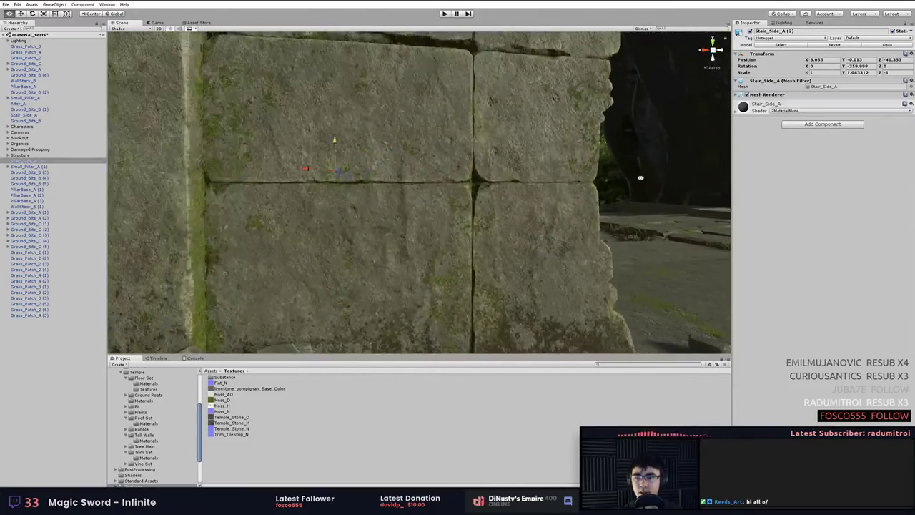
pyautogui.keyDown('alt'); pyautogui.moveTo(639, 176); pyautogui.dragTo(379, 165, button='right'); pyautogui.keyUp('alt')
pyautogui.keyDown('alt'); pyautogui.moveTo(379, 165); pyautogui.dragTo(372, 188); pyautogui.keyUp('alt')
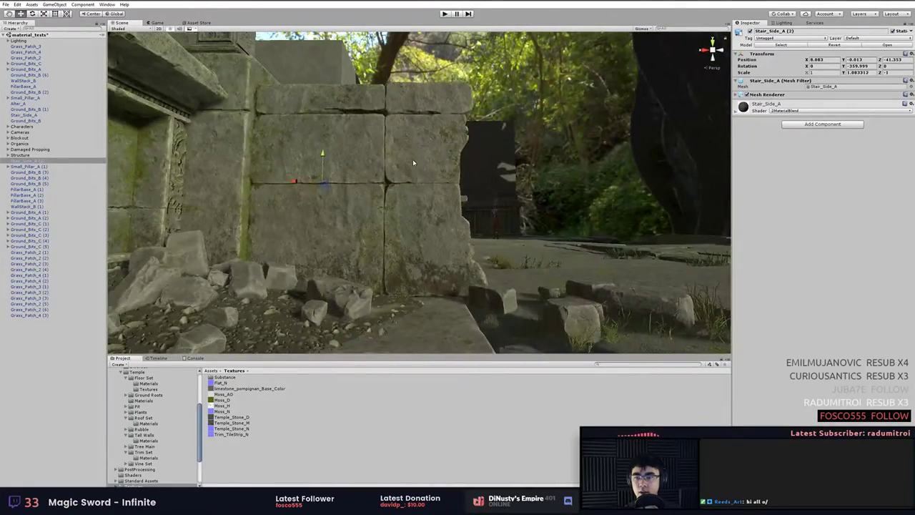
# Stretch the stair side wall lengthwise to an X scale of about 1.76.
pyautogui.keyDown('alt'); pyautogui.moveTo(426, 183); pyautogui.dragTo(514, 209, button='right'); pyautogui.keyUp('alt')
pyautogui.press('t')
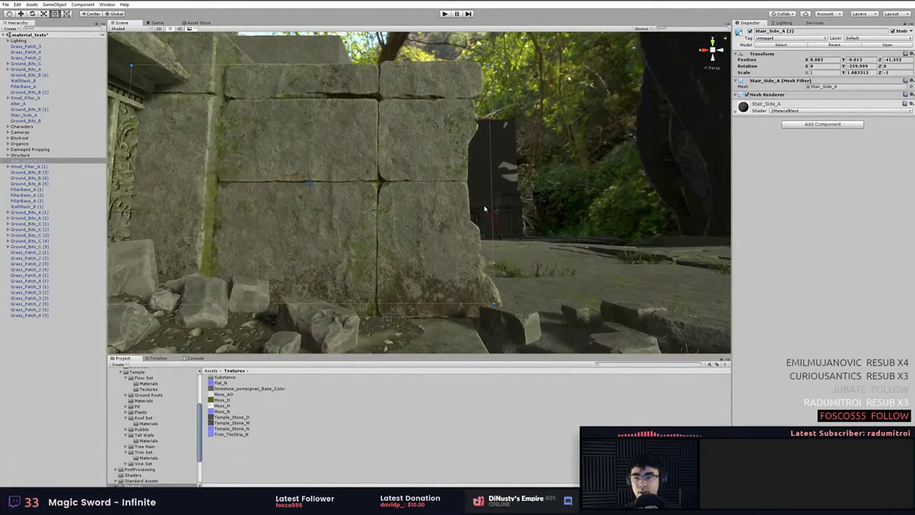
pyautogui.moveTo(493, 190); pyautogui.dragTo(776, 207)
pyautogui.keyDown('alt'); pyautogui.moveTo(506, 202); pyautogui.dragTo(600, 218, button='right'); pyautogui.keyUp('alt')
pyautogui.keyDown('alt'); pyautogui.moveTo(601, 218); pyautogui.dragTo(508, 175, button='middle'); pyautogui.keyUp('alt')
pyautogui.keyDown('alt'); pyautogui.moveTo(508, 175); pyautogui.dragTo(419, 179, button='right'); pyautogui.keyUp('alt')
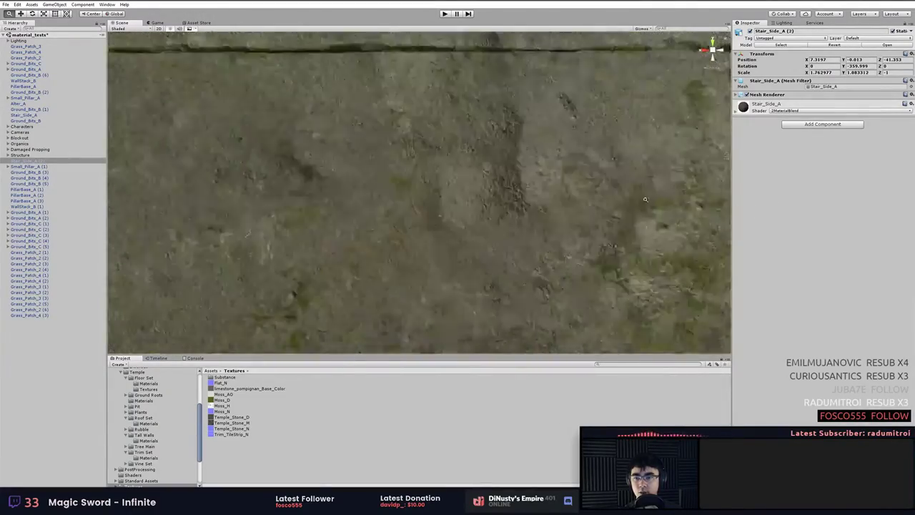
# Examine the stone and moss texturing along the stretched wall and around its carved end.
pyautogui.keyDown('alt'); pyautogui.moveTo(419, 179); pyautogui.dragTo(448, 169); pyautogui.keyUp('alt')
pyautogui.keyDown('alt'); pyautogui.moveTo(447, 170); pyautogui.dragTo(319, 173, button='right'); pyautogui.keyUp('alt')
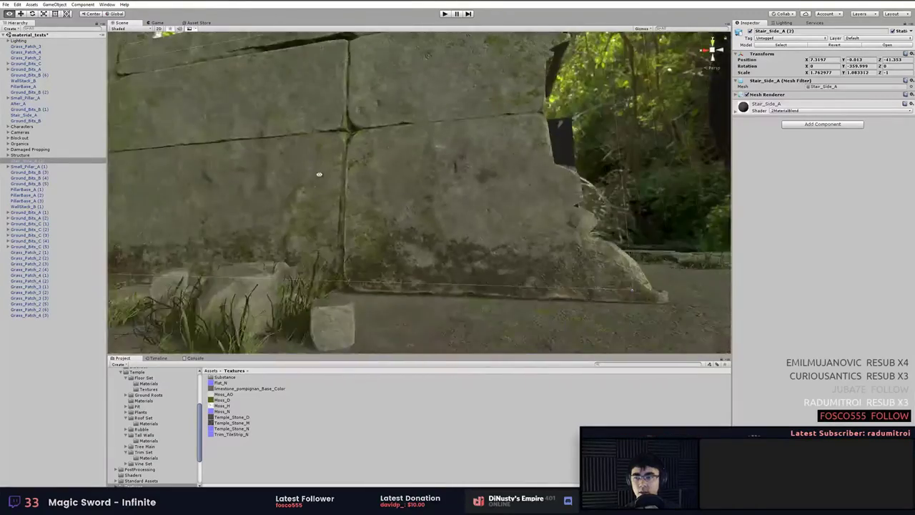
pyautogui.keyDown('alt'); pyautogui.moveTo(319, 173); pyautogui.dragTo(275, 182); pyautogui.keyUp('alt')
pyautogui.keyDown('alt'); pyautogui.moveTo(275, 182); pyautogui.dragTo(323, 212, button='middle'); pyautogui.keyUp('alt')
pyautogui.keyDown('alt'); pyautogui.moveTo(323, 212); pyautogui.dragTo(314, 187); pyautogui.keyUp('alt')
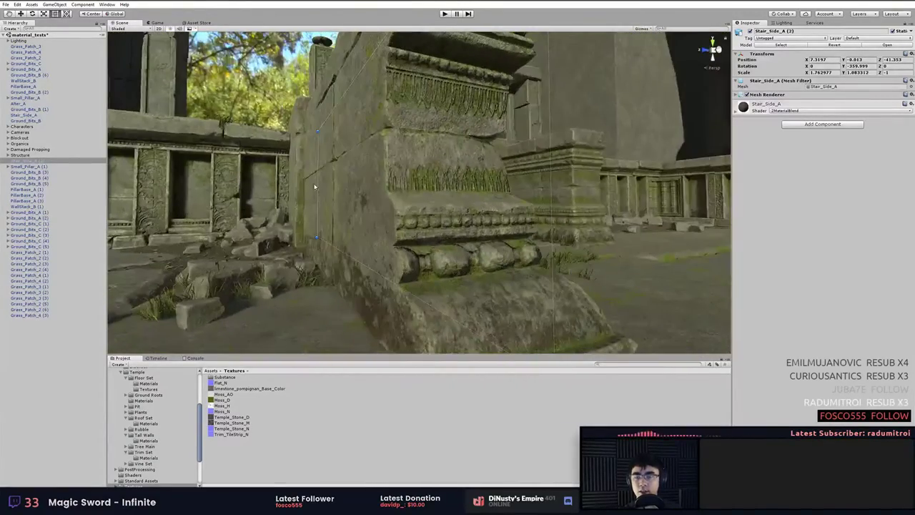
pyautogui.keyDown('alt'); pyautogui.moveTo(422, 176); pyautogui.dragTo(462, 83); pyautogui.keyUp('alt')
pyautogui.keyDown('alt'); pyautogui.moveTo(515, 195); pyautogui.dragTo(517, 198, button='middle'); pyautogui.keyUp('alt')
pyautogui.moveTo(516, 198)
pyautogui.keyDown('alt'); pyautogui.mouseDown()
pyautogui.moveTo(263, 210)
pyautogui.moveTo(260, 197)
pyautogui.mouseUp(); pyautogui.keyUp('alt')
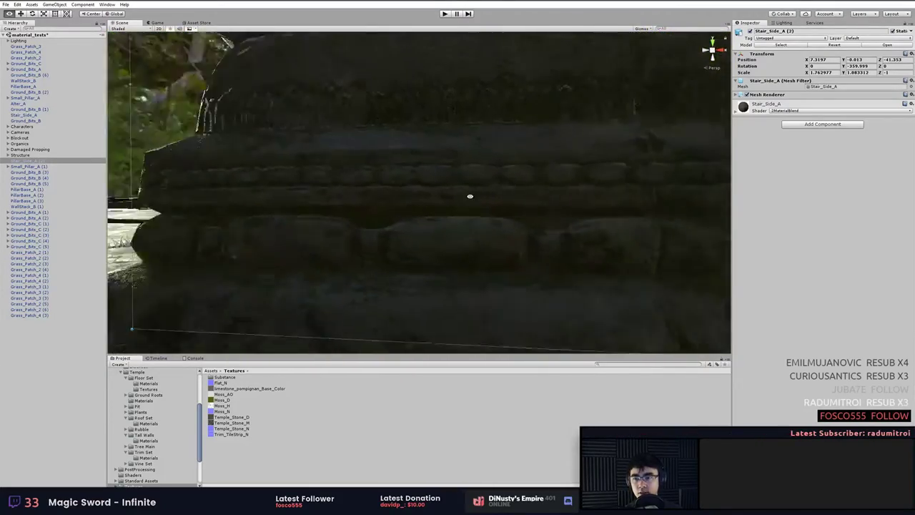
# Resize the stair side wall back and forth along its length, ending at an X scale of about 1.65.
pyautogui.moveTo(386, 193)
pyautogui.keyDown('alt'); pyautogui.mouseDown()
pyautogui.moveTo(596, 203)
pyautogui.moveTo(538, 211)
pyautogui.moveTo(653, 229)
pyautogui.moveTo(564, 218)
pyautogui.moveTo(505, 225)
pyautogui.moveTo(545, 245)
pyautogui.mouseUp(); pyautogui.keyUp('alt')
pyautogui.moveTo(545, 245); pyautogui.dragTo(706, 251, button='right')
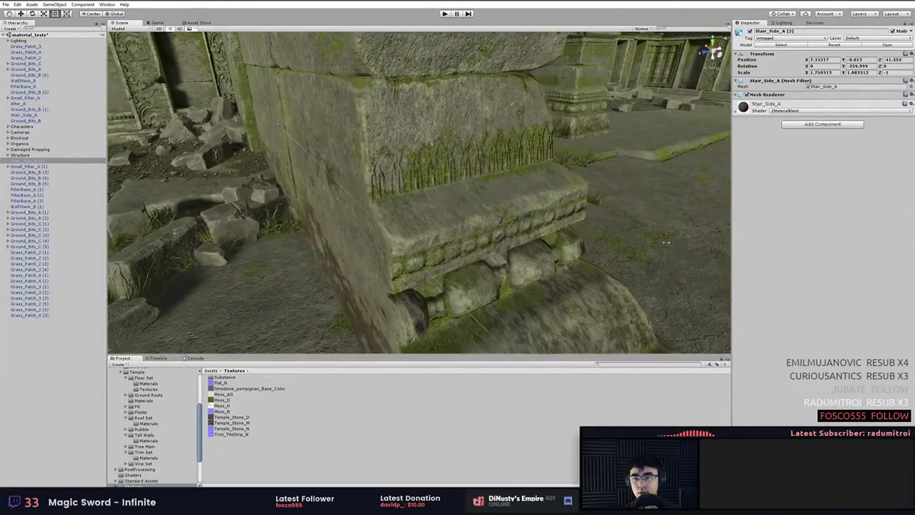
pyautogui.moveTo(553, 233); pyautogui.dragTo(442, 222)
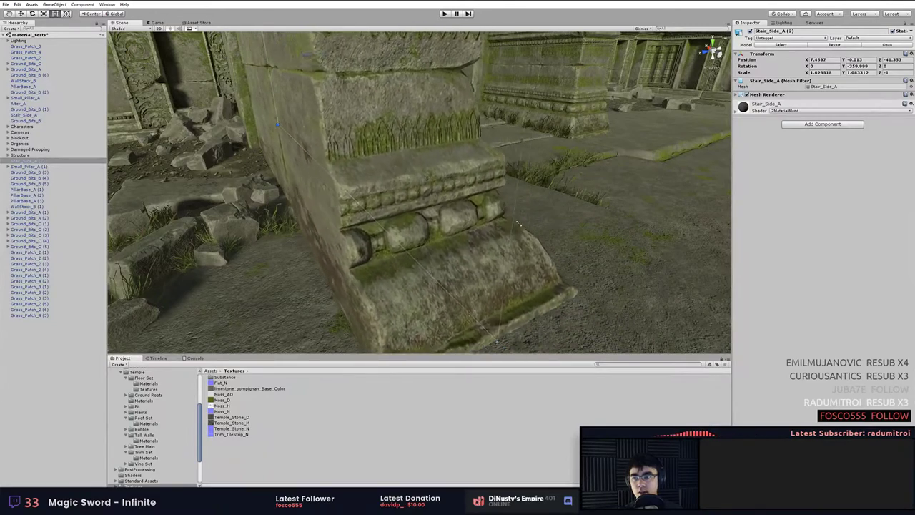
pyautogui.keyDown('alt'); pyautogui.moveTo(430, 127); pyautogui.dragTo(333, 96); pyautogui.keyUp('alt')
pyautogui.moveTo(333, 96); pyautogui.dragTo(366, 137, button='middle')
pyautogui.keyDown('alt'); pyautogui.moveTo(366, 137); pyautogui.dragTo(445, 188); pyautogui.keyUp('alt')
pyautogui.keyDown('alt'); pyautogui.moveTo(454, 224); pyautogui.dragTo(590, 237); pyautogui.keyUp('alt')
pyautogui.scroll(5, 398, 167)
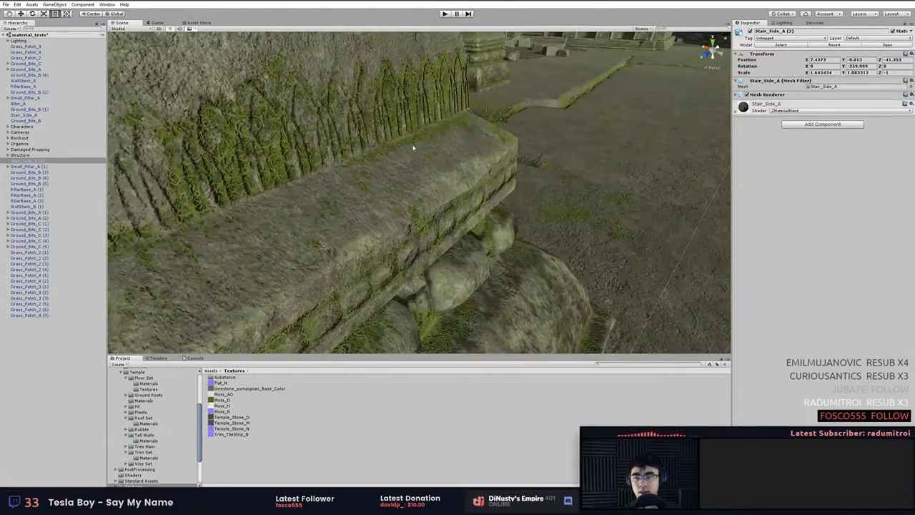
# Shorten the stair side wall to an X scale of about 1.61.
pyautogui.scroll(-4, 527, 233)
pyautogui.keyDown('alt'); pyautogui.moveTo(526, 233); pyautogui.dragTo(451, 200); pyautogui.keyUp('alt')
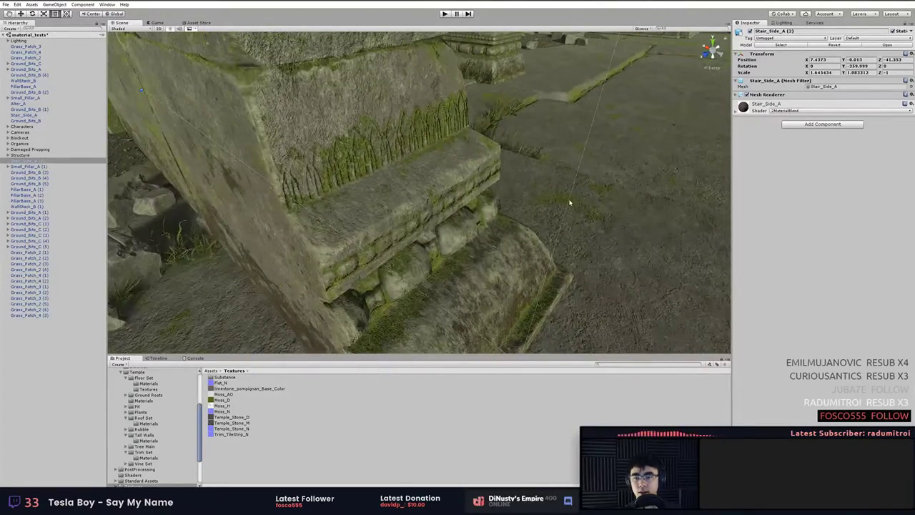
pyautogui.moveTo(570, 201); pyautogui.dragTo(562, 201)
pyautogui.click(414, 195)
pyautogui.scroll(-3, 511, 189)
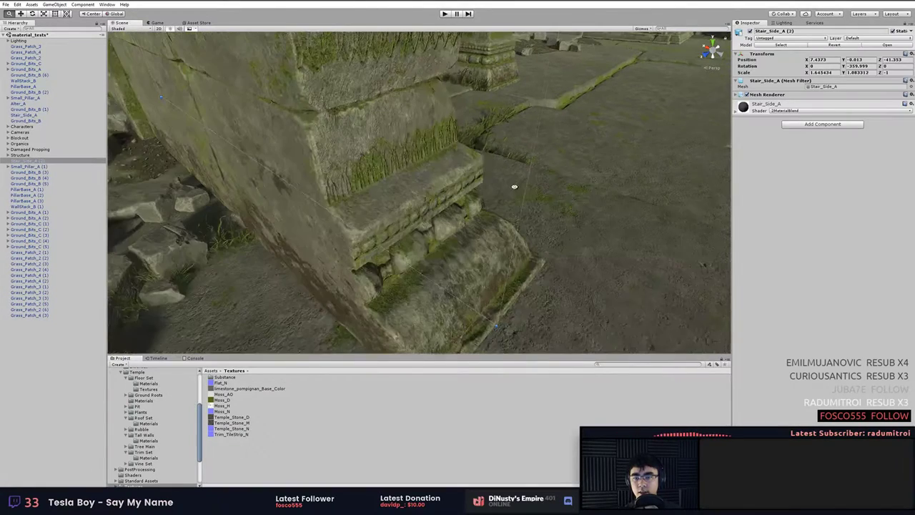
pyautogui.moveTo(508, 150)
pyautogui.mouseDown()
pyautogui.moveTo(470, 130)
pyautogui.moveTo(509, 157)
pyautogui.moveTo(498, 152)
pyautogui.mouseUp()
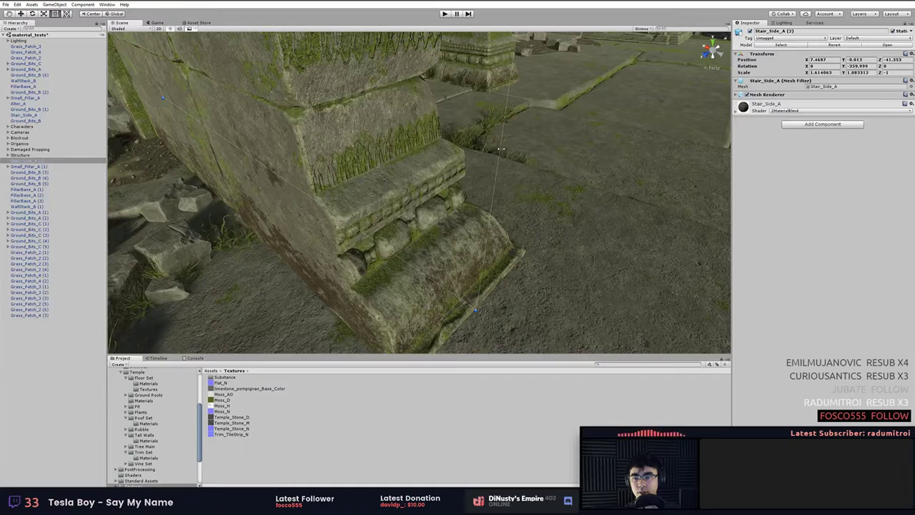
pyautogui.click(502, 150)
# Examine the moss and stone blending on the ledge and carved trim at the wall's end.
pyautogui.click(434, 171)
pyautogui.keyDown('alt'); pyautogui.moveTo(430, 164); pyautogui.dragTo(431, 172); pyautogui.keyUp('alt')
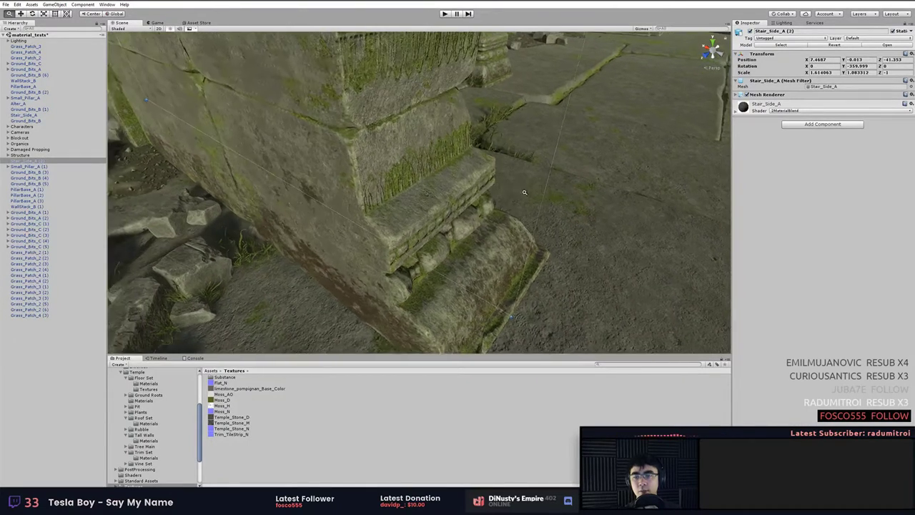
pyautogui.scroll(4, 430, 172)
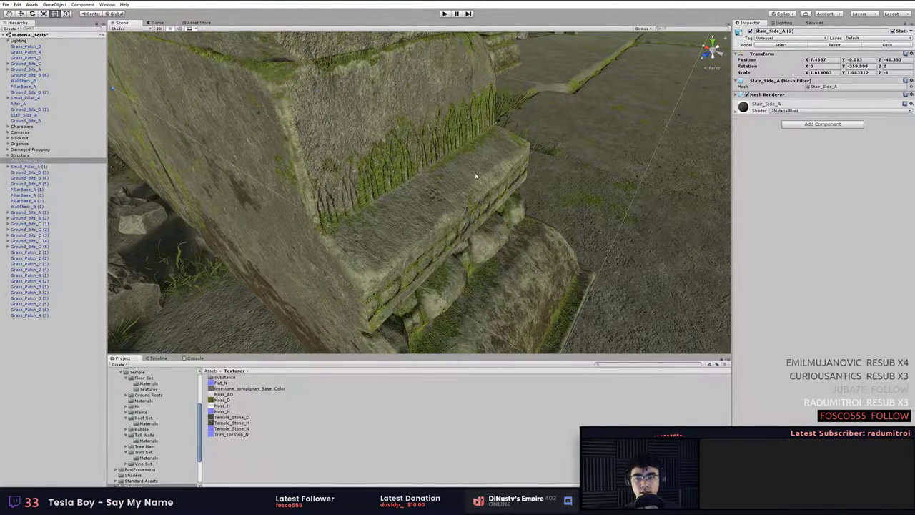
pyautogui.keyDown('alt'); pyautogui.moveTo(382, 216); pyautogui.dragTo(398, 140); pyautogui.keyUp('alt')
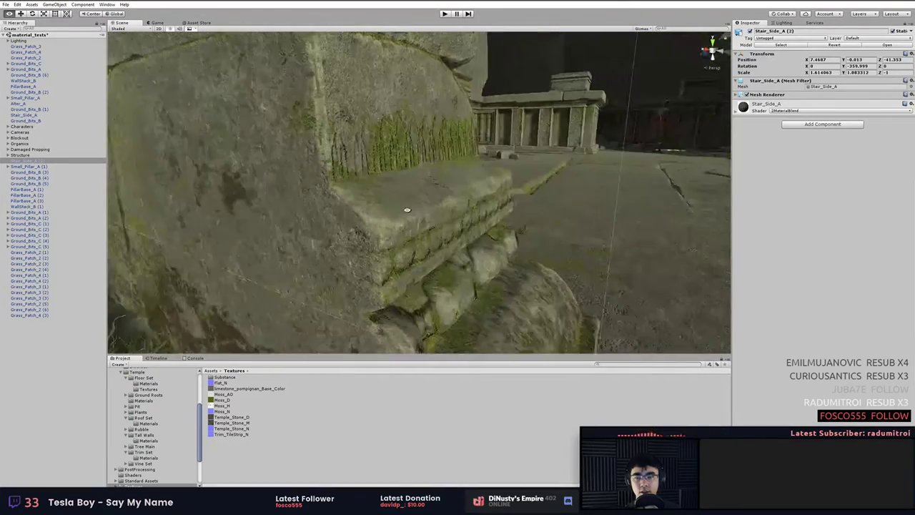
pyautogui.keyDown('alt'); pyautogui.moveTo(409, 93); pyautogui.dragTo(453, 155, button='middle'); pyautogui.keyUp('alt')
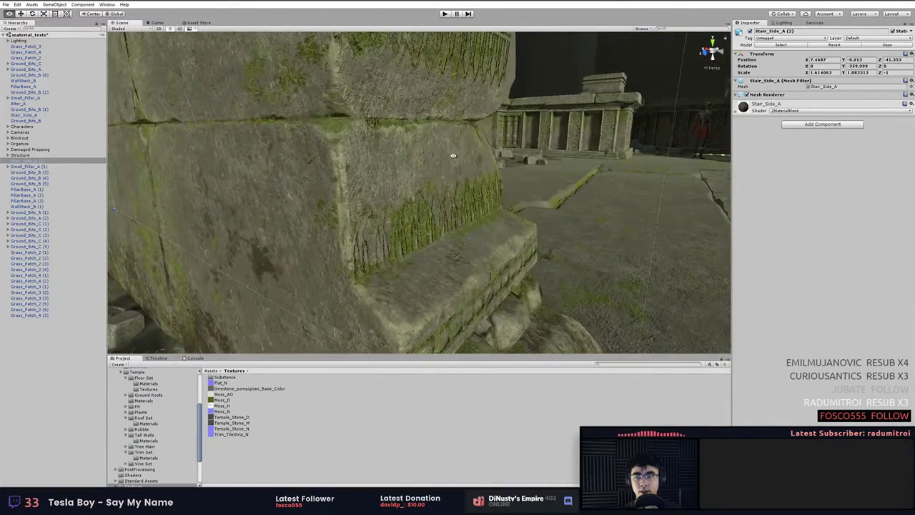
pyautogui.keyDown('alt'); pyautogui.moveTo(411, 170); pyautogui.dragTo(424, 161); pyautogui.keyUp('alt')
pyautogui.keyDown('alt'); pyautogui.moveTo(459, 204); pyautogui.dragTo(462, 316, button='middle'); pyautogui.keyUp('alt')
pyautogui.keyDown('alt'); pyautogui.moveTo(436, 193); pyautogui.dragTo(465, 183); pyautogui.keyUp('alt')
# Undo the stray floor selection and all length changes made to the stair side wall.
pyautogui.click(465, 184)
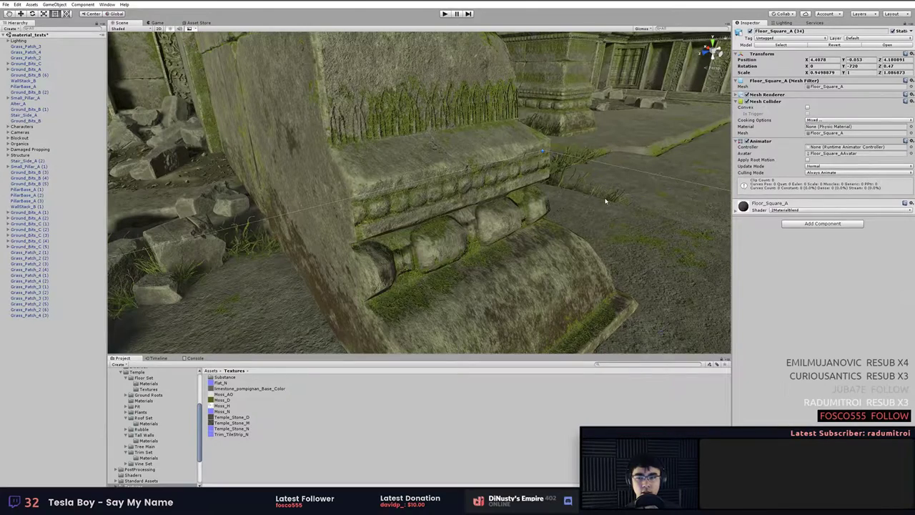
pyautogui.hotkey('ctrl', 'z')
pyautogui.hotkey('ctrl', 'z')
pyautogui.hotkey('ctrl', 'z')
pyautogui.hotkey('ctrl', 'z')
pyautogui.hotkey('ctrl', 'z')
pyautogui.hotkey('ctrl', 'z')
pyautogui.hotkey('ctrl', 'z')
pyautogui.hotkey('ctrl', 'z')
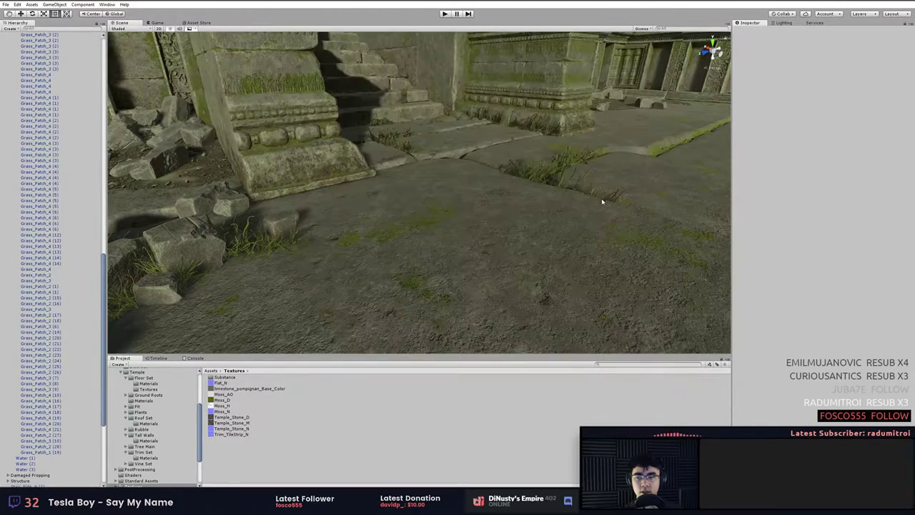
# Reselect and frame the stair side wall, and expand its Stair_Side_A material settings for review.
pyautogui.click(290, 130)
pyautogui.press('f')
pyautogui.keyDown('alt'); pyautogui.moveTo(289, 131); pyautogui.dragTo(421, 181); pyautogui.keyUp('alt')
pyautogui.click(809, 106)
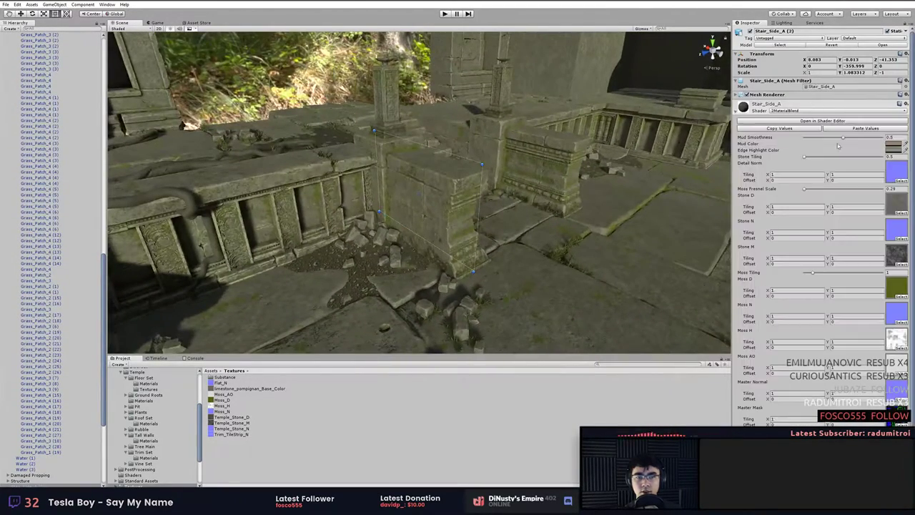
pyautogui.scroll(-1, 766, 302)
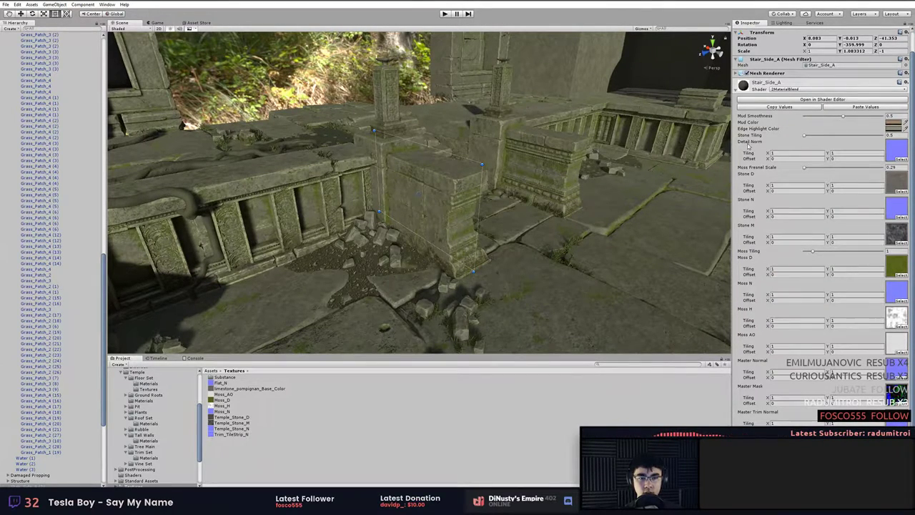
pyautogui.keyDown('alt'); pyautogui.moveTo(537, 154); pyautogui.dragTo(566, 169); pyautogui.keyUp('alt')
pyautogui.keyDown('alt'); pyautogui.moveTo(565, 169); pyautogui.dragTo(651, 190, button='right'); pyautogui.keyUp('alt')
pyautogui.keyDown('alt'); pyautogui.moveTo(651, 190); pyautogui.dragTo(527, 147); pyautogui.keyUp('alt')
# Open the 2MaterialBlend shader graph and inspect the Moss D triplanar sample in the Material 2 group.
pyautogui.click(839, 102)
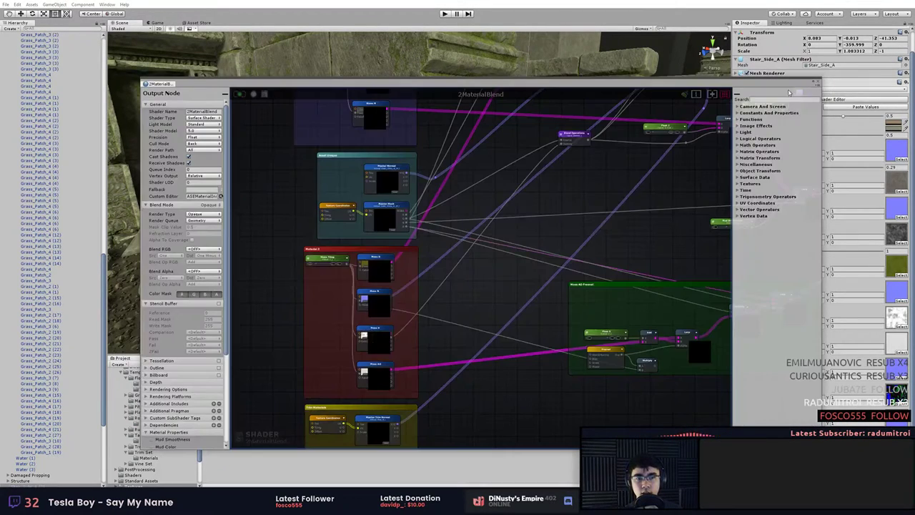
pyautogui.moveTo(457, 299); pyautogui.dragTo(486, 276, button='middle')
pyautogui.scroll(4, 441, 241)
pyautogui.moveTo(366, 226); pyautogui.dragTo(394, 253, button='middle')
pyautogui.click(447, 209)
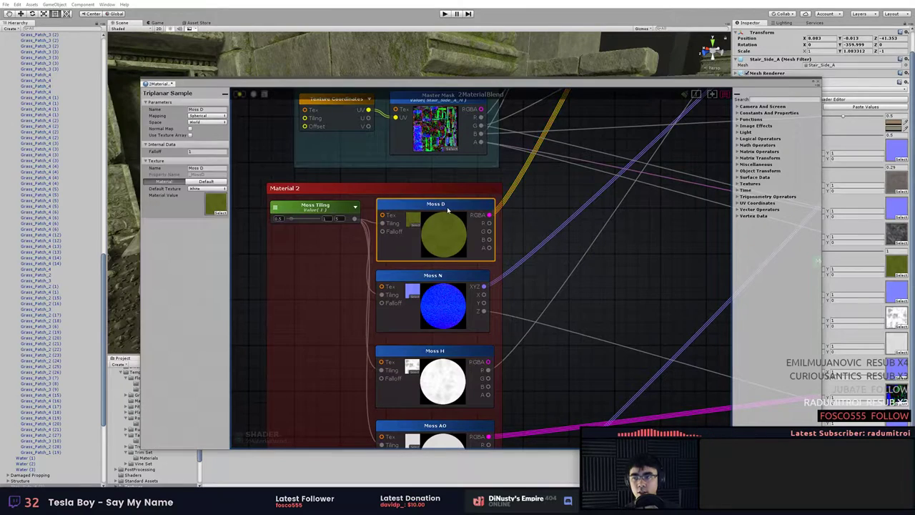
# Try out a Triplanar Sample node beside the Material 2 group and delete it.
pyautogui.rightClick(567, 192)
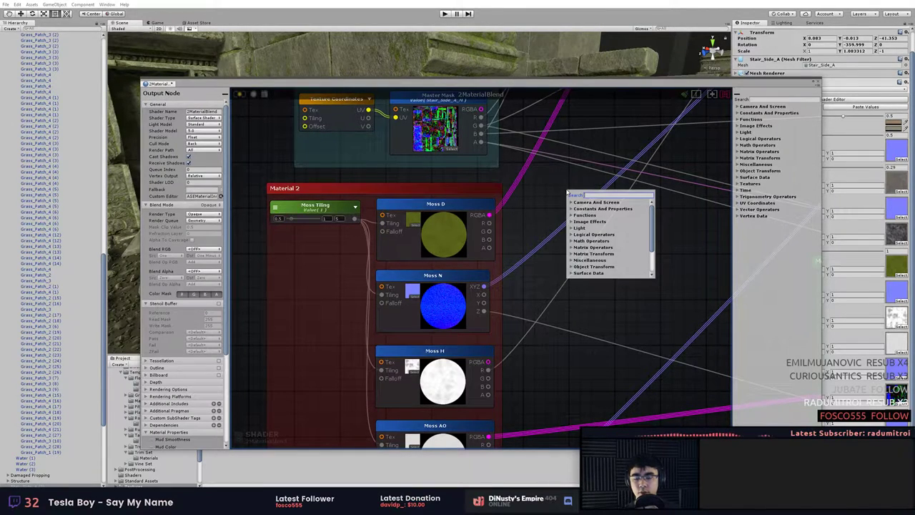
pyautogui.write('trip')
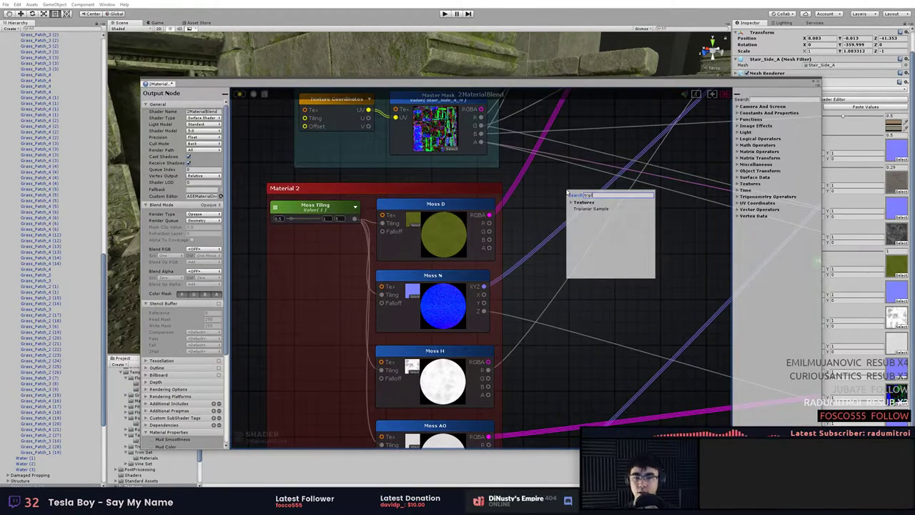
pyautogui.click(611, 208)
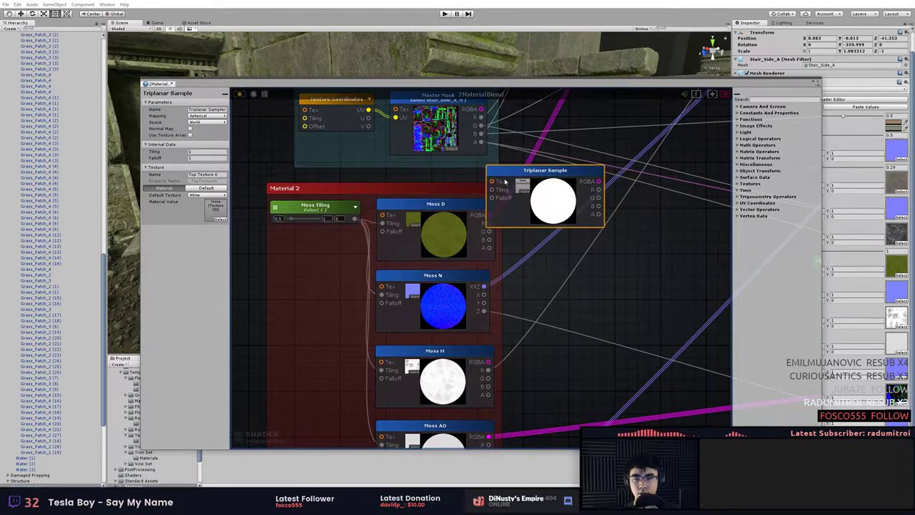
pyautogui.click(525, 191)
pyautogui.click(544, 199)
pyautogui.click(551, 181)
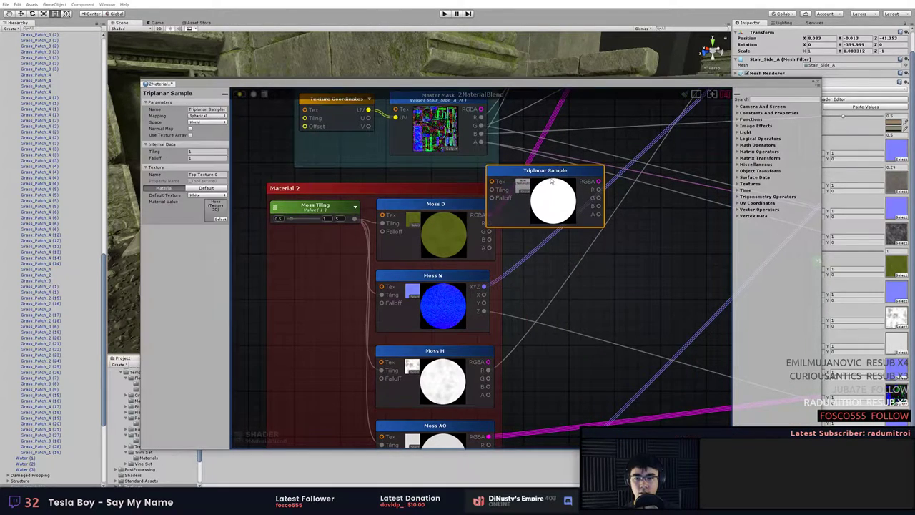
pyautogui.moveTo(550, 182); pyautogui.dragTo(626, 192)
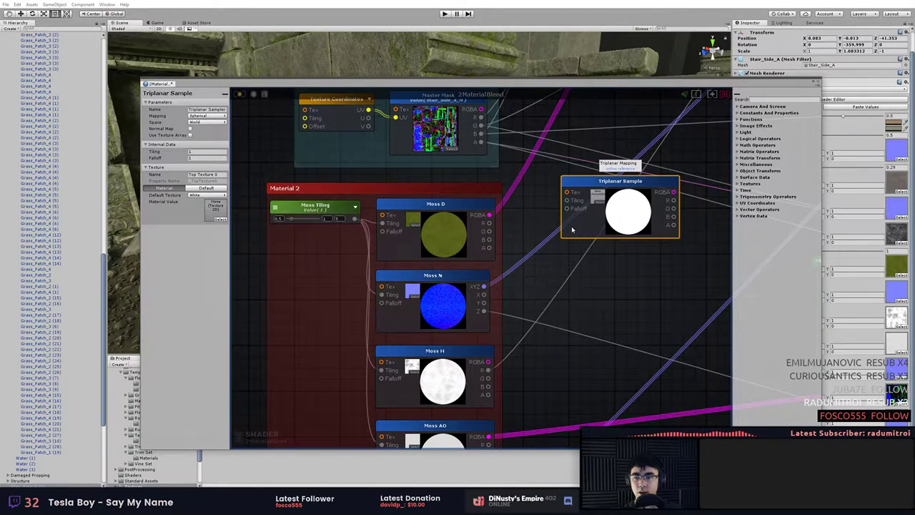
pyautogui.press('Delete')
# Inspect the Moss Tiling property in Material 2 and the Stone D triplanar sample in Material 1.
pyautogui.moveTo(395, 273); pyautogui.dragTo(490, 243, button='middle')
pyautogui.click(419, 179)
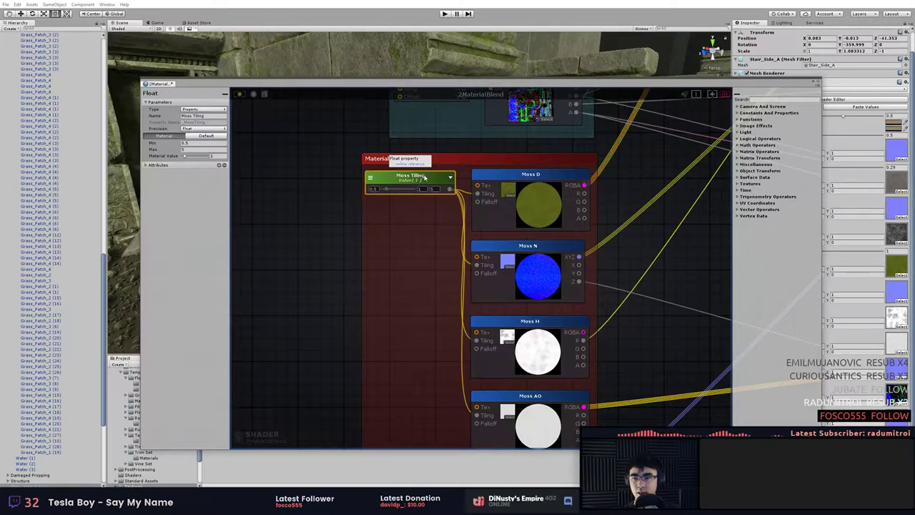
pyautogui.click(411, 222)
pyautogui.moveTo(453, 146); pyautogui.dragTo(453, 294, button='middle')
pyautogui.scroll(-4, 453, 271)
pyautogui.moveTo(445, 212); pyautogui.dragTo(461, 286, button='middle')
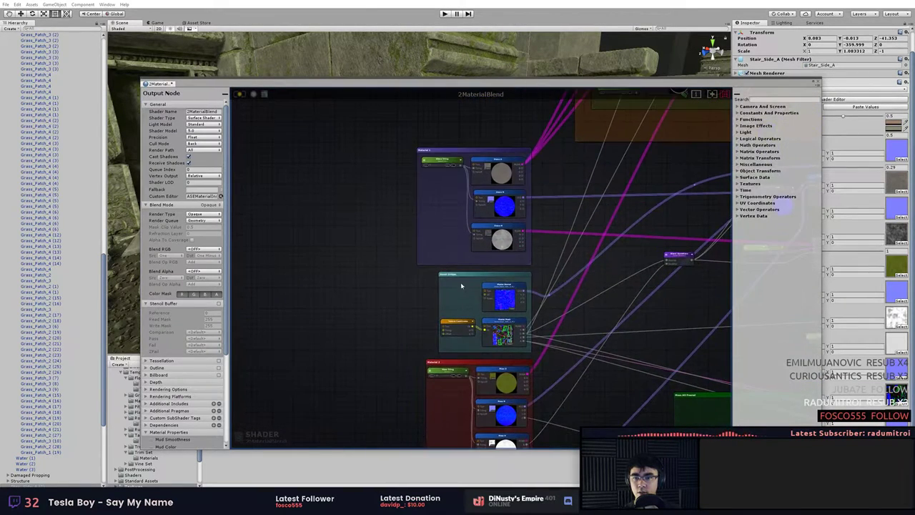
pyautogui.scroll(4, 463, 218)
pyautogui.moveTo(488, 139); pyautogui.dragTo(498, 271, button='middle')
pyautogui.click(544, 217)
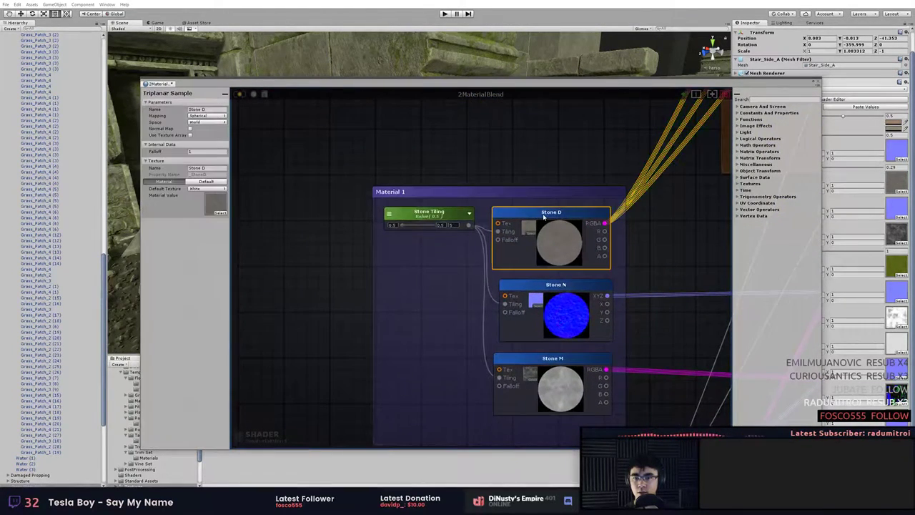
pyautogui.hotkey('ctrl', 'c')
pyautogui.hotkey('ctrl', 'v')
pyautogui.press('Delete')
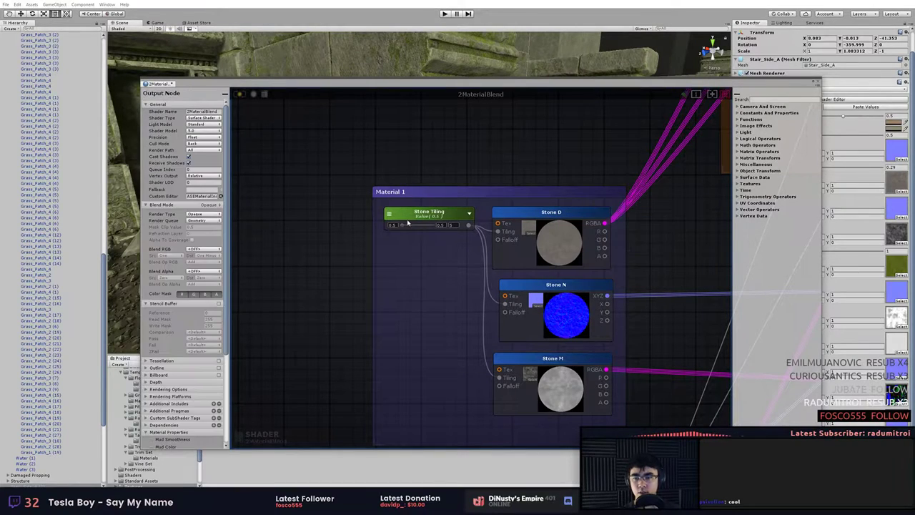
# Duplicate the Stone Tiling property below the original, name the copy Stone Blend, and set its range from 0 to 1.
pyautogui.click(428, 213)
pyautogui.hotkey('ctrl', 'c')
pyautogui.hotkey('ctrl', 'v')
pyautogui.moveTo(471, 218); pyautogui.dragTo(433, 256)
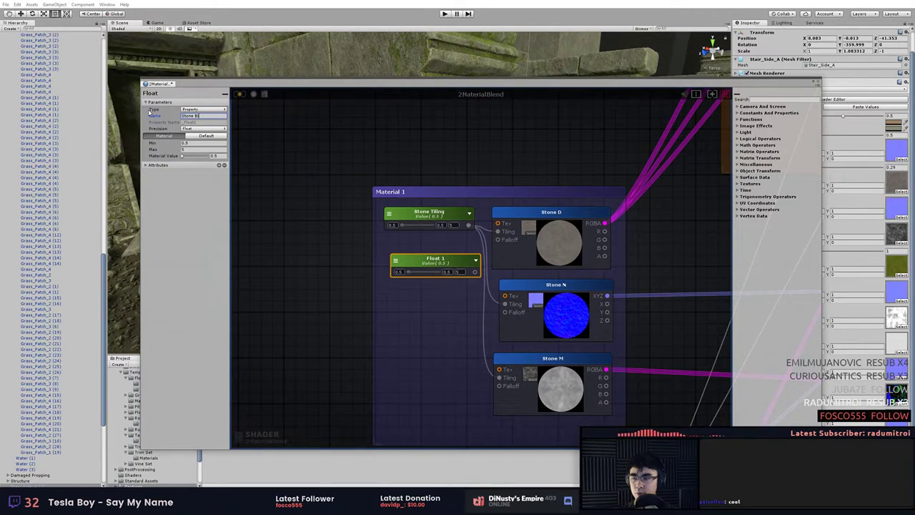
pyautogui.click(183, 142)
pyautogui.write('0')
pyautogui.click(193, 150)
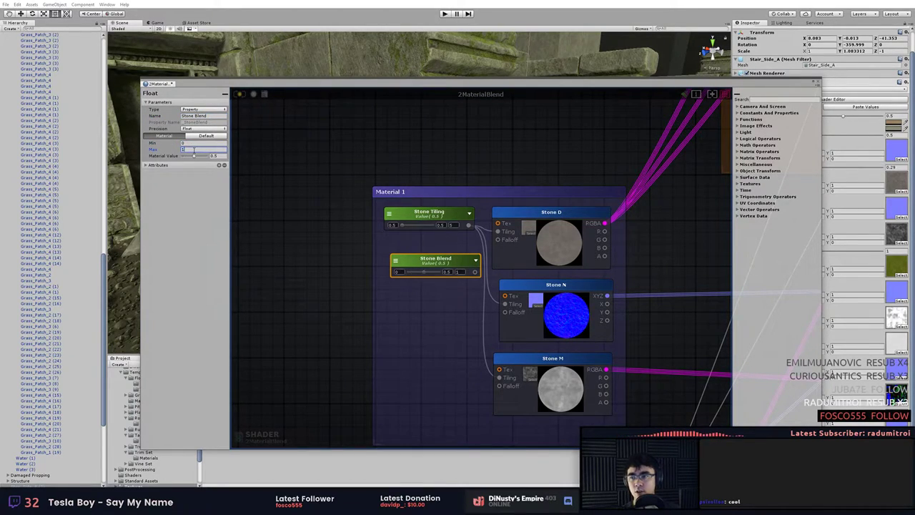
pyautogui.click(272, 186)
# Set Stone Blend to 1 and connect it to the Falloff inputs of Stone N, Stone D and Stone M.
pyautogui.click(428, 263)
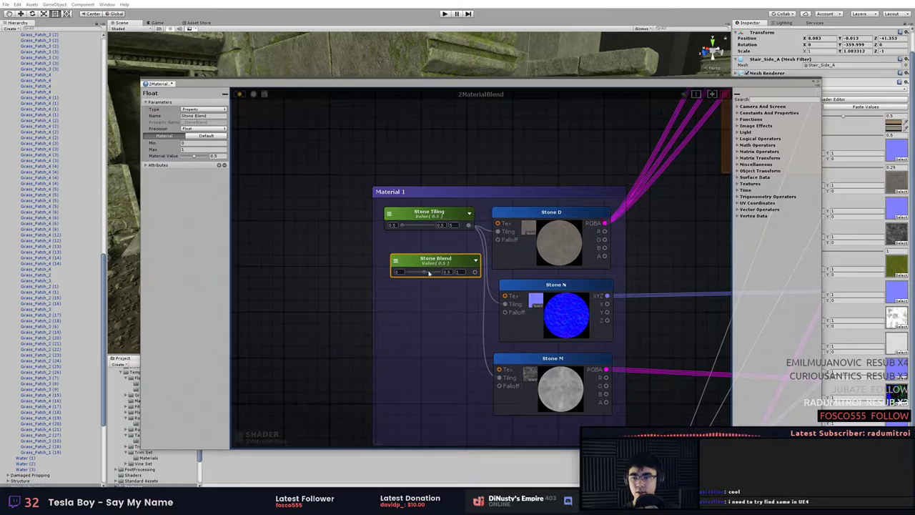
pyautogui.moveTo(449, 260); pyautogui.dragTo(504, 313)
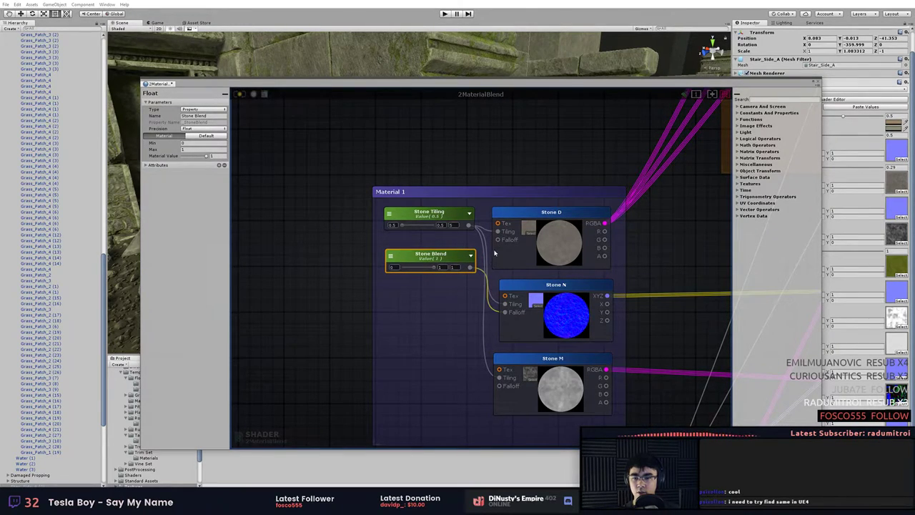
pyautogui.moveTo(470, 266); pyautogui.dragTo(500, 240)
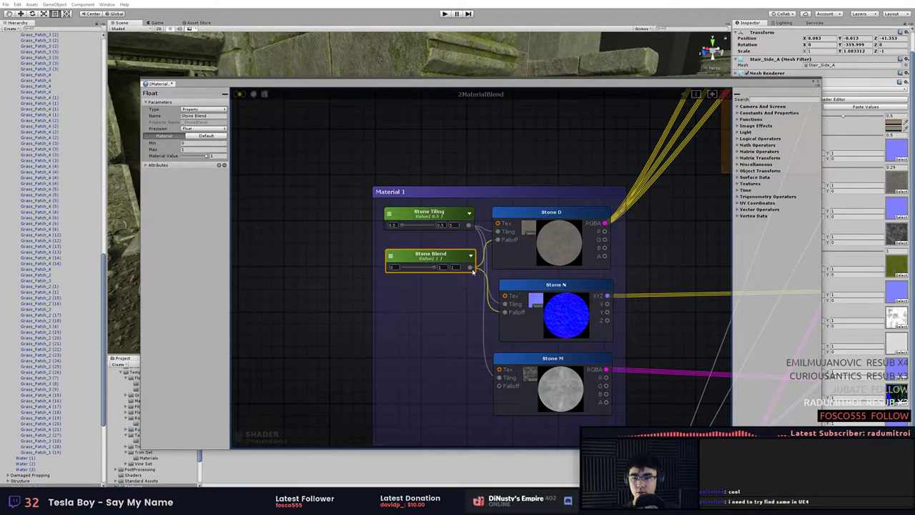
pyautogui.moveTo(471, 268); pyautogui.dragTo(499, 386)
pyautogui.click(424, 278)
pyautogui.click(396, 259)
pyautogui.click(391, 256)
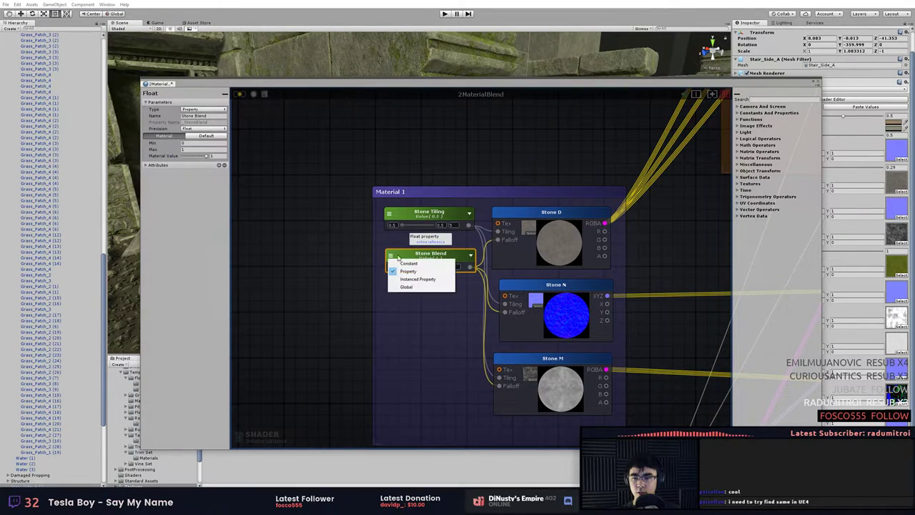
pyautogui.click(420, 265)
pyautogui.click(438, 361)
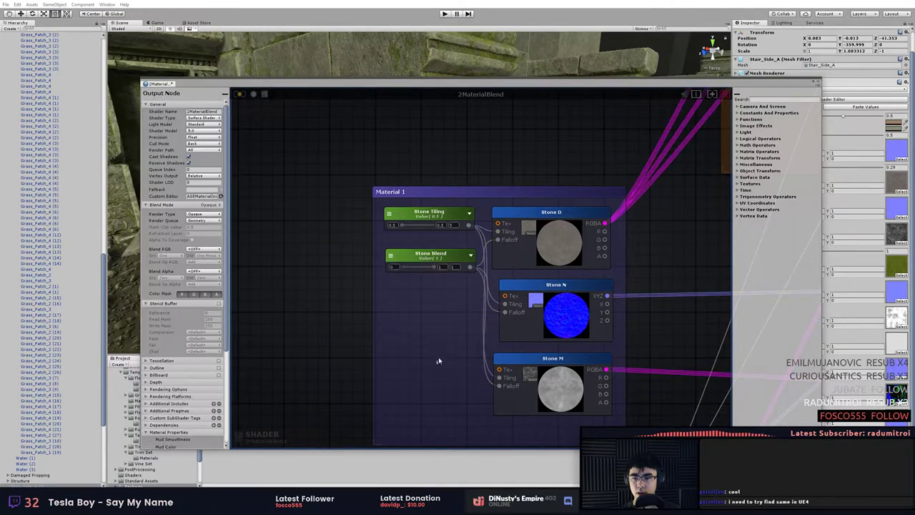
# Set Stone Blend to about 0.75 and place it first in the shader's material property order, closing the shader editor.
pyautogui.click(427, 267)
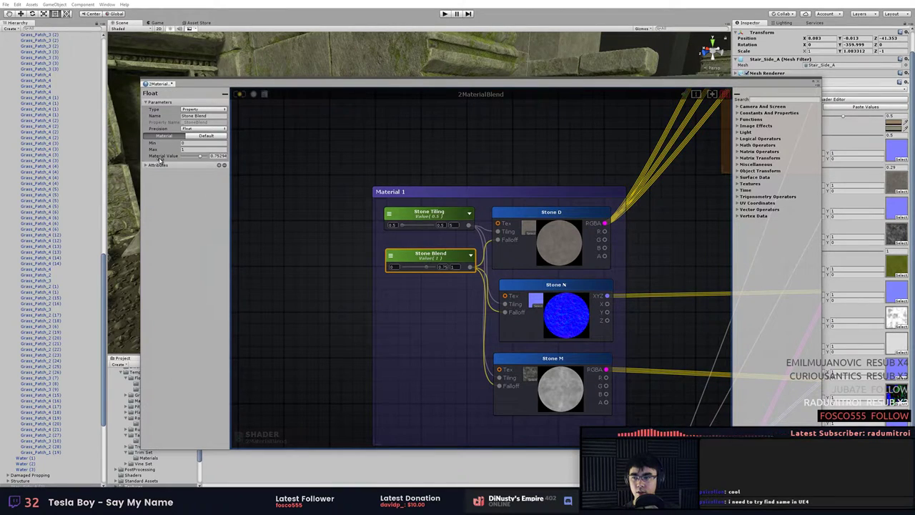
pyautogui.click(338, 282)
pyautogui.scroll(-4, 187, 347)
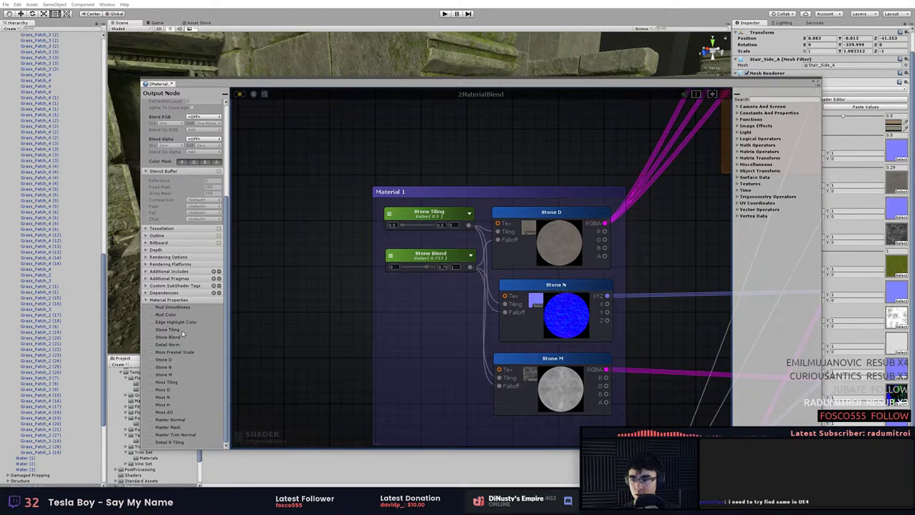
pyautogui.moveTo(177, 339); pyautogui.dragTo(320, 299)
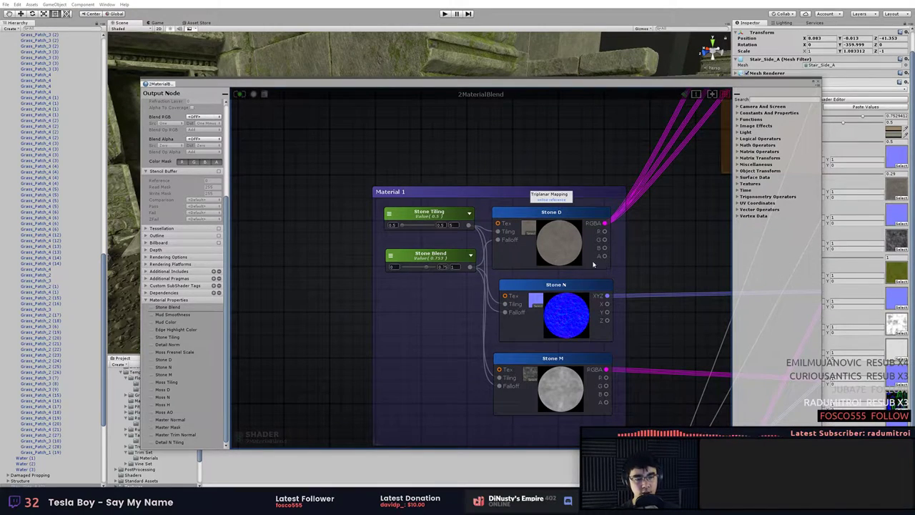
pyautogui.click(581, 189)
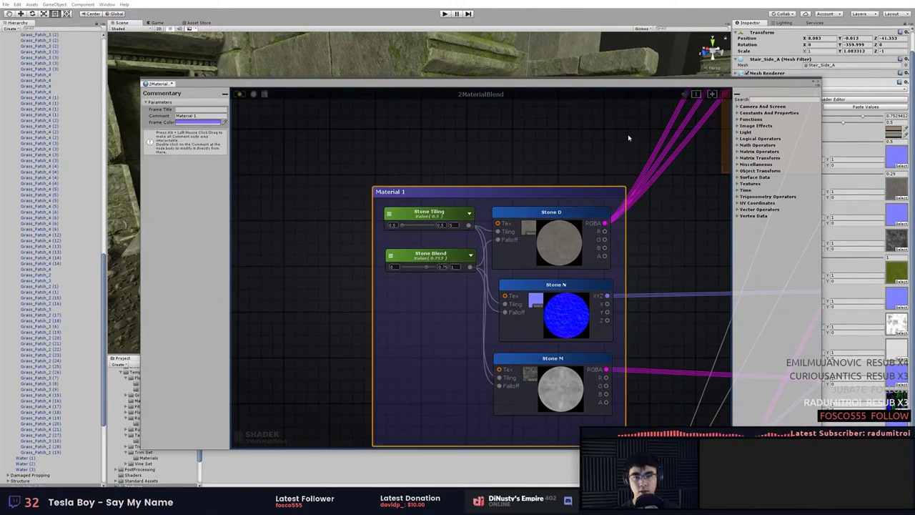
pyautogui.click(629, 137)
pyautogui.click(818, 82)
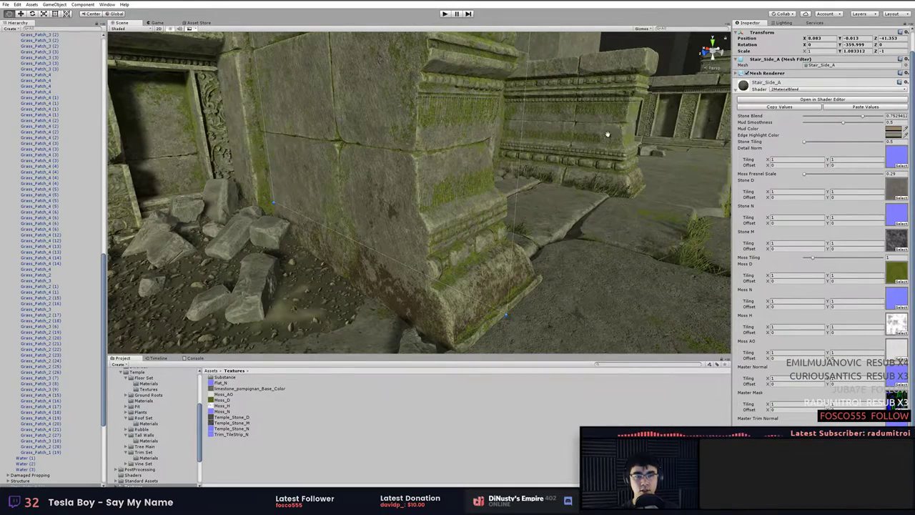
# Frame the mossy ledge at the stair side wall's end and lower the material's Stone Blend to 0.
pyautogui.keyDown('alt'); pyautogui.moveTo(607, 133); pyautogui.dragTo(599, 206); pyautogui.keyUp('alt')
pyautogui.moveTo(599, 207); pyautogui.dragTo(590, 154, button='middle')
pyautogui.keyDown('alt'); pyautogui.moveTo(591, 154); pyautogui.dragTo(686, 191); pyautogui.keyUp('alt')
pyautogui.scroll(3, 636, 190)
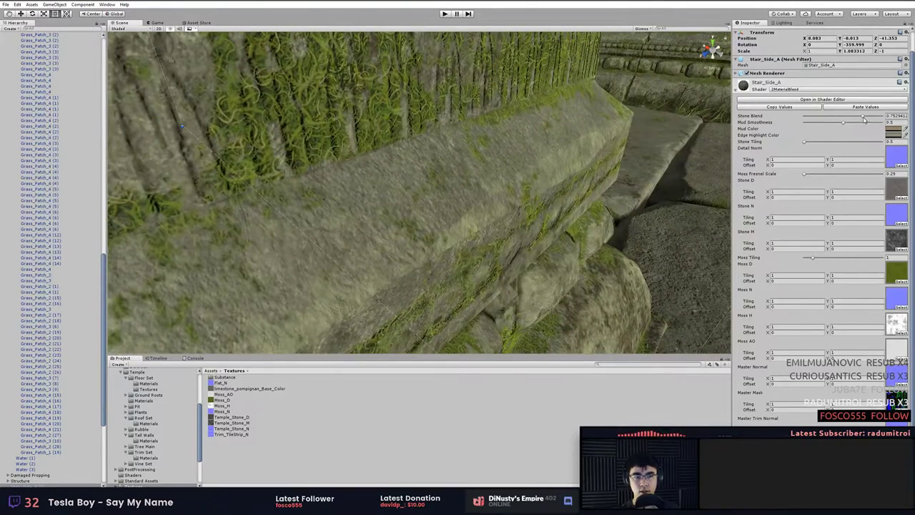
pyautogui.moveTo(862, 117); pyautogui.dragTo(776, 121)
# Examine the triplanar texture blending along the ledge and carved trim of the stair side wall up close.
pyautogui.keyDown('alt'); pyautogui.moveTo(659, 121); pyautogui.dragTo(604, 147); pyautogui.keyUp('alt')
pyautogui.moveTo(604, 147); pyautogui.dragTo(641, 137, button='middle')
pyautogui.keyDown('alt'); pyautogui.moveTo(641, 136); pyautogui.dragTo(593, 127); pyautogui.keyUp('alt')
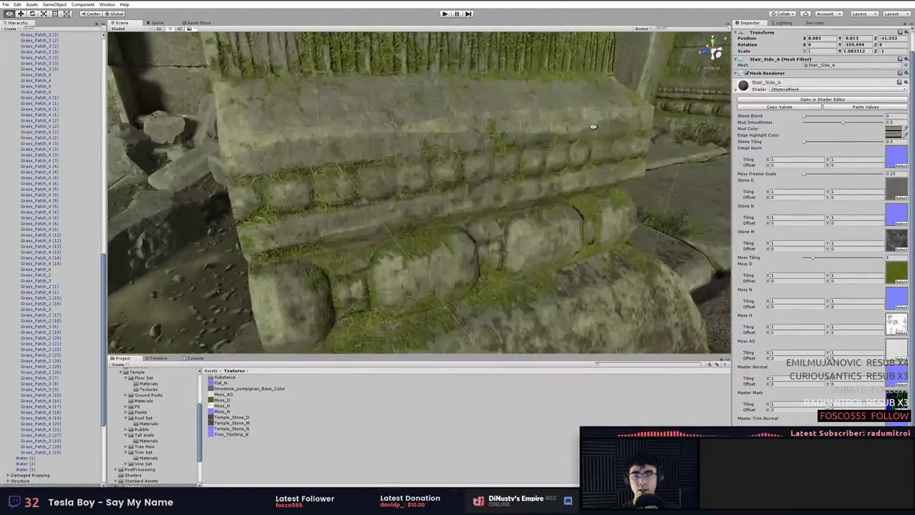
pyautogui.keyDown('alt'); pyautogui.moveTo(435, 190); pyautogui.dragTo(451, 175); pyautogui.keyUp('alt')
pyautogui.keyDown('alt'); pyautogui.moveTo(452, 175); pyautogui.dragTo(465, 181, button='right'); pyautogui.keyUp('alt')
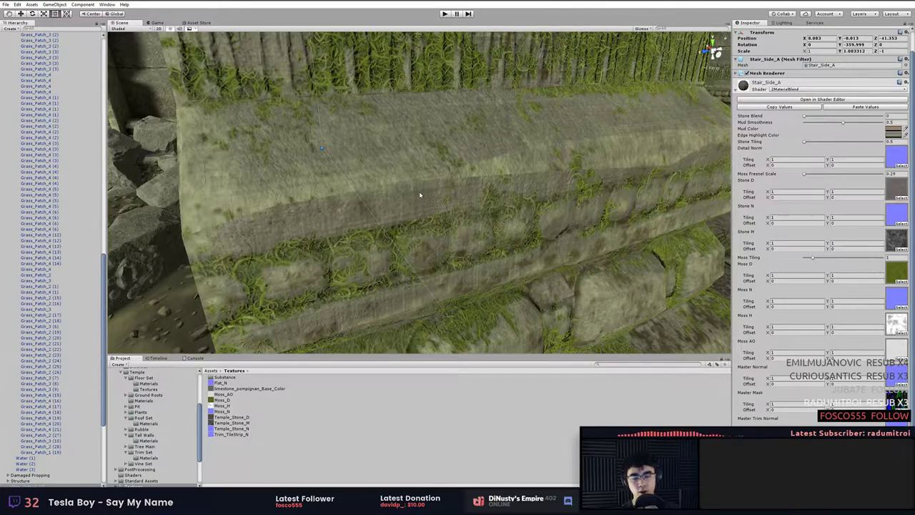
pyautogui.keyDown('alt'); pyautogui.moveTo(468, 191); pyautogui.dragTo(507, 212, button='right'); pyautogui.keyUp('alt')
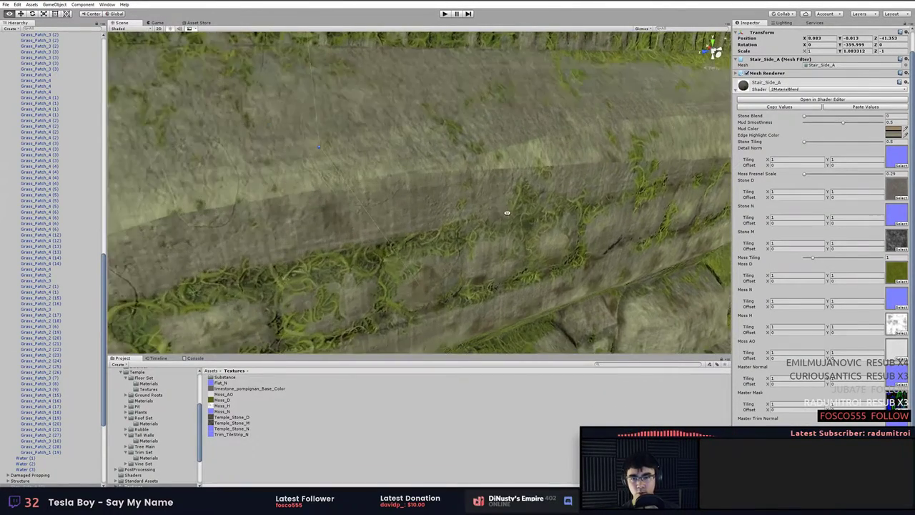
pyautogui.keyDown('alt'); pyautogui.moveTo(507, 212); pyautogui.dragTo(480, 203); pyautogui.keyUp('alt')
pyautogui.moveTo(534, 185); pyautogui.dragTo(643, 189, button='right')
# Raise the Stair_Side_A material's Stone Blend to 1 and review the wall's corner and trim from several angles.
pyautogui.moveTo(806, 117); pyautogui.dragTo(886, 122)
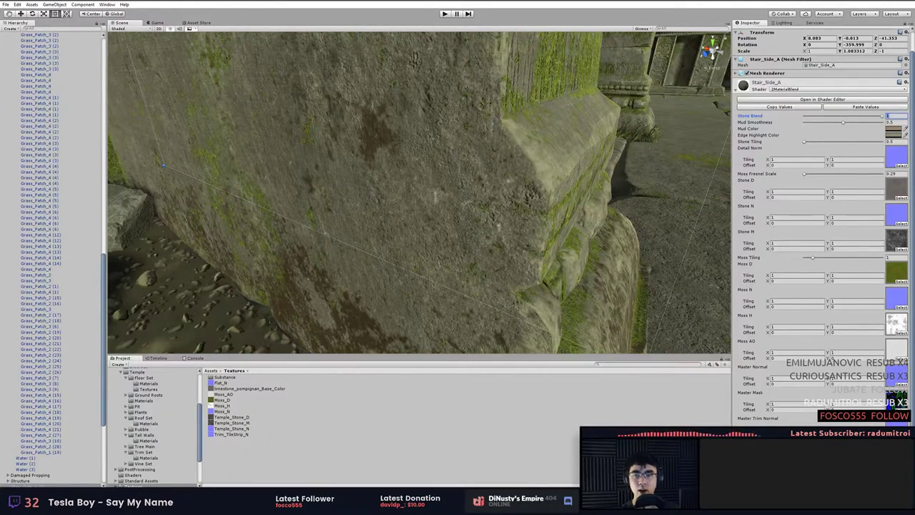
pyautogui.keyDown('alt'); pyautogui.moveTo(621, 172); pyautogui.dragTo(562, 164); pyautogui.keyUp('alt')
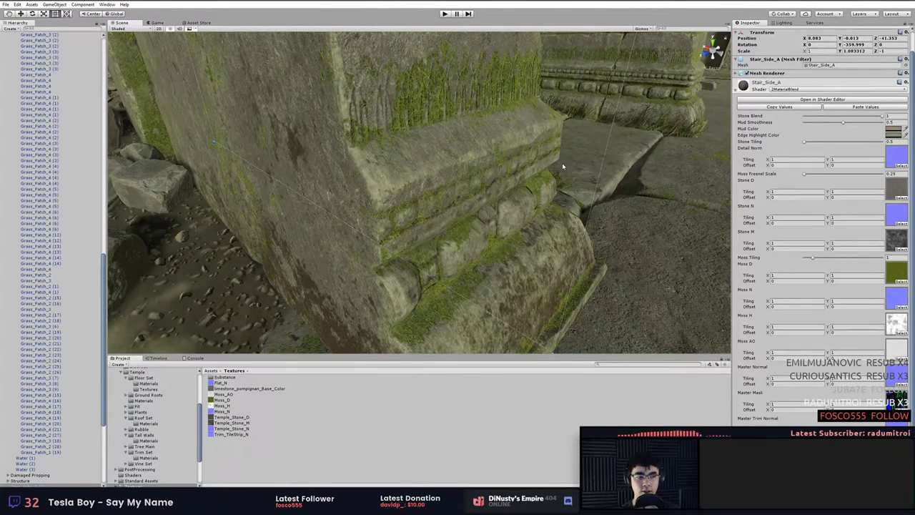
pyautogui.keyDown('alt'); pyautogui.moveTo(614, 232); pyautogui.dragTo(600, 239); pyautogui.keyUp('alt')
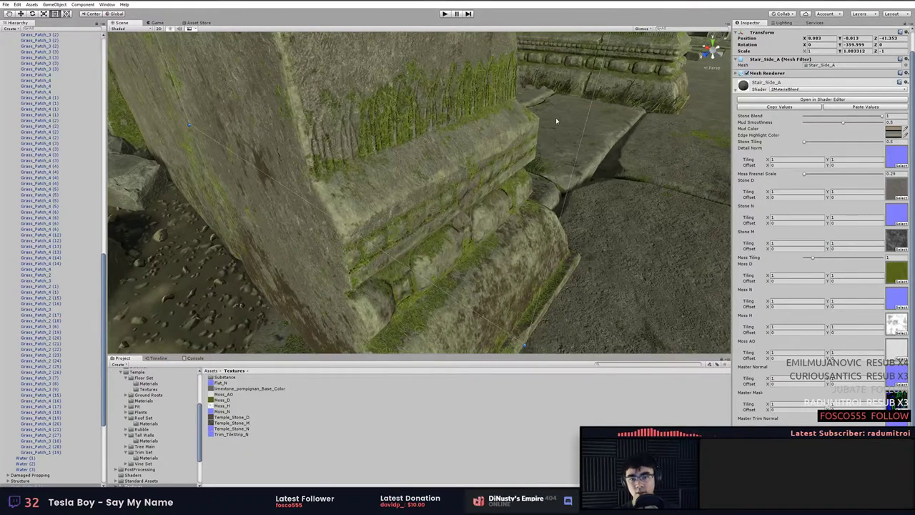
pyautogui.keyDown('alt'); pyautogui.moveTo(572, 191); pyautogui.dragTo(605, 158); pyautogui.keyUp('alt')
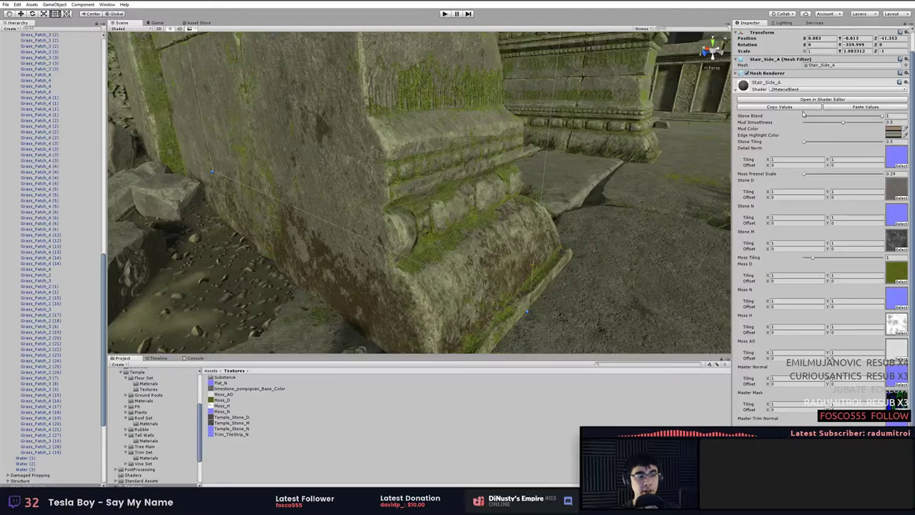
pyautogui.keyDown('alt'); pyautogui.moveTo(633, 243); pyautogui.dragTo(612, 247); pyautogui.keyUp('alt')
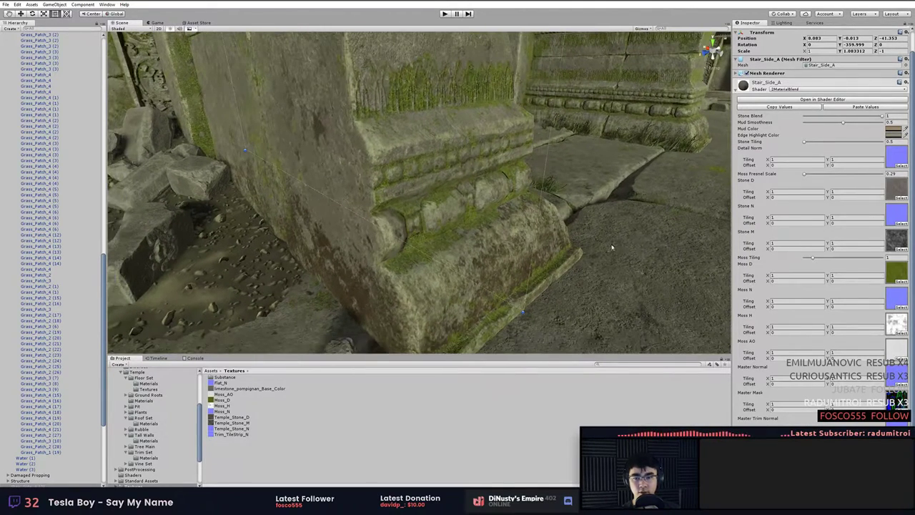
# Delete the Stone Blend property from the 2MaterialBlend shader graph and close the shader editor.
pyautogui.click(826, 100)
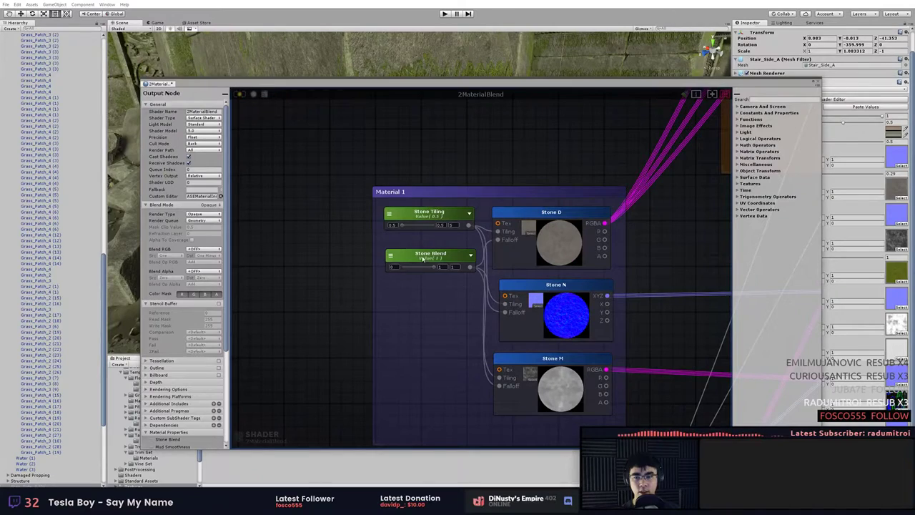
pyautogui.click(422, 258)
pyautogui.press('Delete')
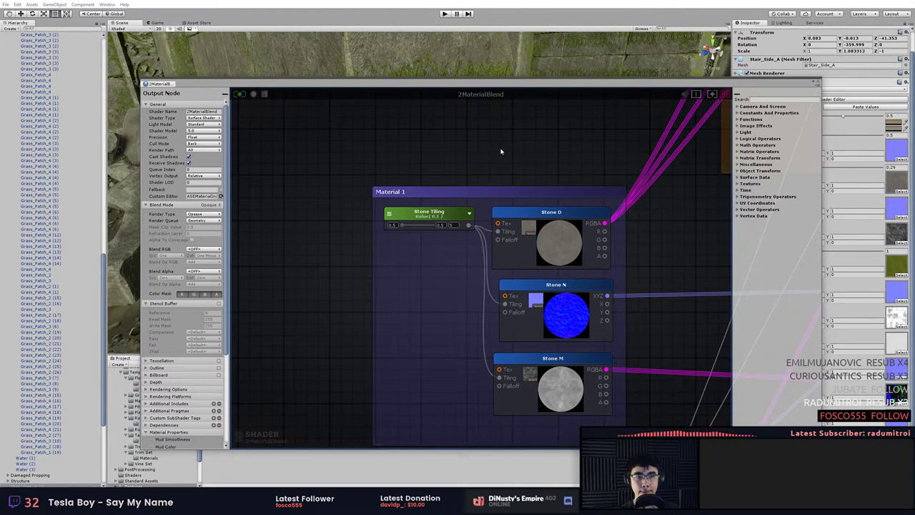
pyautogui.click(819, 84)
# Raise the Stair_Side_A material's Mud Smoothness to 0.583 while checking the carved base of the wall.
pyautogui.keyDown('alt'); pyautogui.moveTo(590, 203); pyautogui.dragTo(651, 172); pyautogui.keyUp('alt')
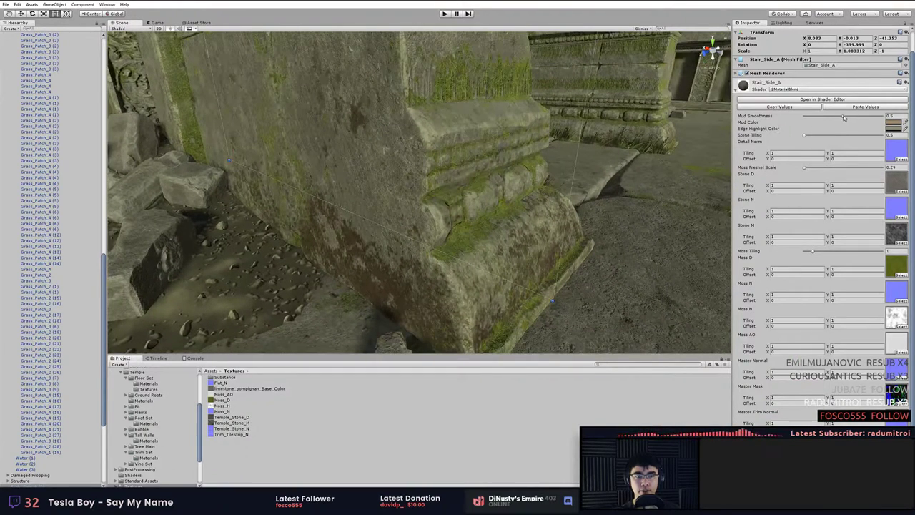
pyautogui.moveTo(843, 117); pyautogui.dragTo(864, 118)
pyautogui.keyDown('alt'); pyautogui.moveTo(493, 208); pyautogui.dragTo(785, 91); pyautogui.keyUp('alt')
pyautogui.moveTo(864, 117)
pyautogui.mouseDown()
pyautogui.moveTo(825, 118)
pyautogui.moveTo(866, 117)
pyautogui.moveTo(849, 118)
pyautogui.mouseUp()
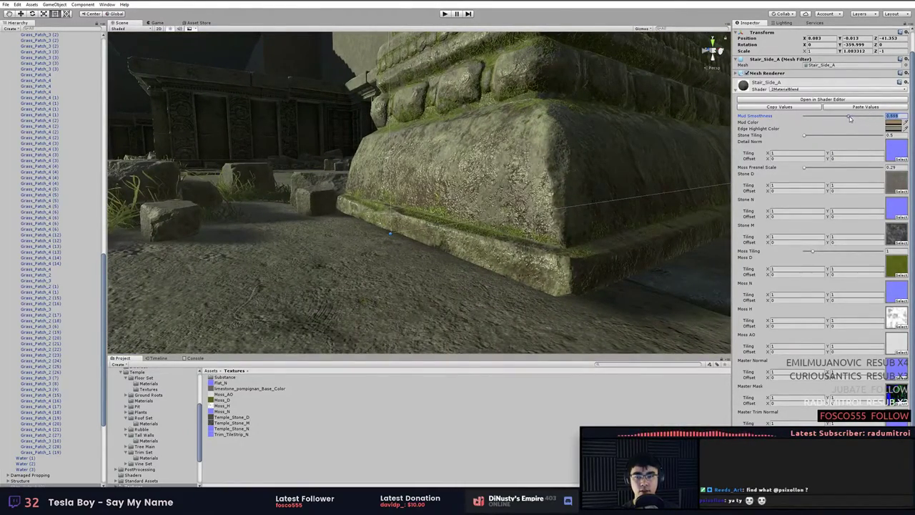
# Try the orange-brown Mud Color A37238 on the Stair_Side_A material, undo it and close the color picker.
pyautogui.click(892, 123)
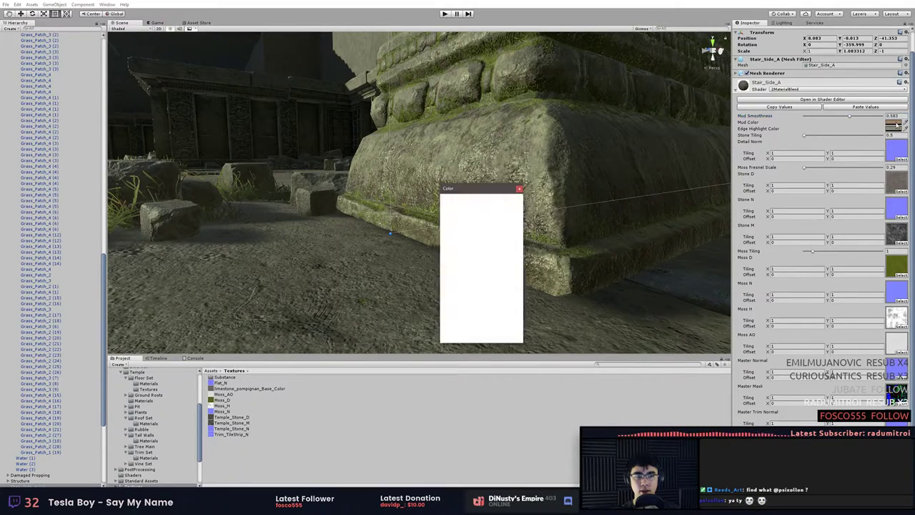
pyautogui.keyDown('alt'); pyautogui.click(600, 135); pyautogui.keyUp('alt')
pyautogui.keyDown('alt'); pyautogui.moveTo(600, 135); pyautogui.dragTo(594, 136); pyautogui.keyUp('alt')
pyautogui.click(893, 122)
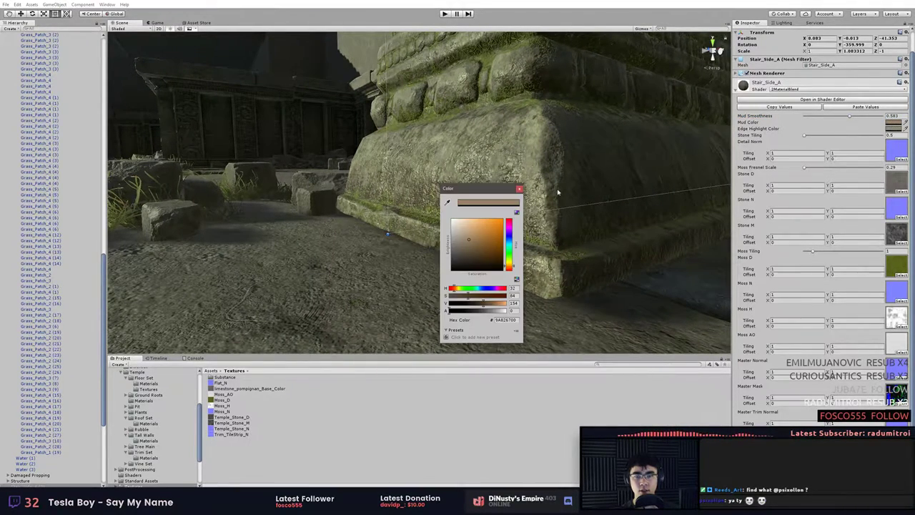
pyautogui.moveTo(466, 253); pyautogui.dragTo(483, 239)
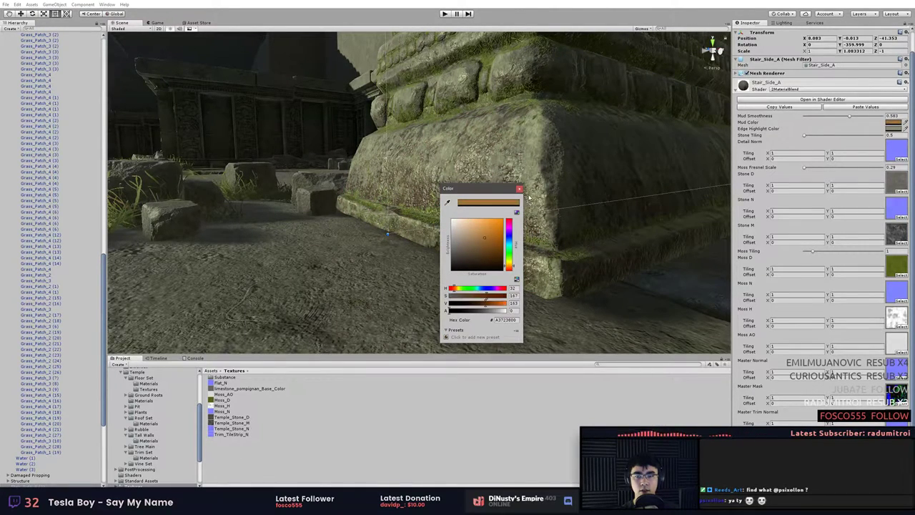
pyautogui.hotkey('ctrl', 'z')
pyautogui.click(520, 189)
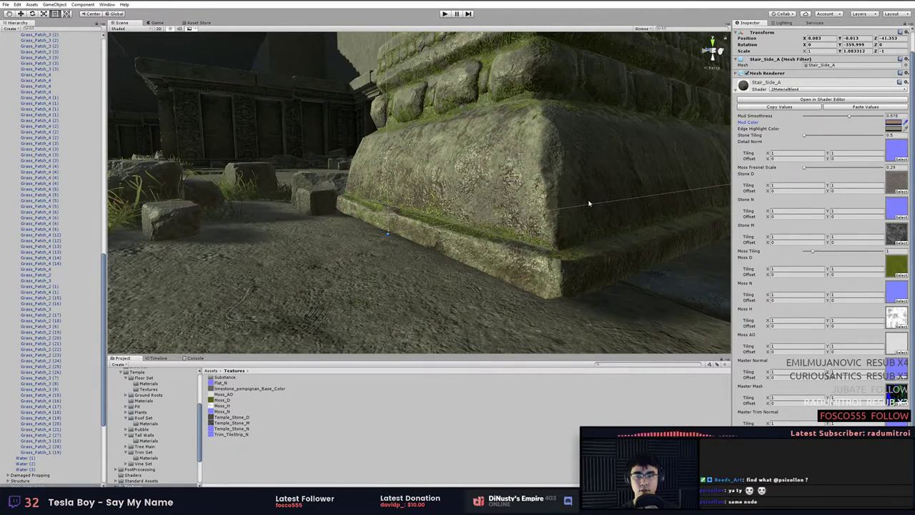
# Review the carved base from several angles and reselect the Stair_Side_A wall with its large side face in view.
pyautogui.keyDown('alt'); pyautogui.moveTo(589, 204); pyautogui.dragTo(677, 248); pyautogui.keyUp('alt')
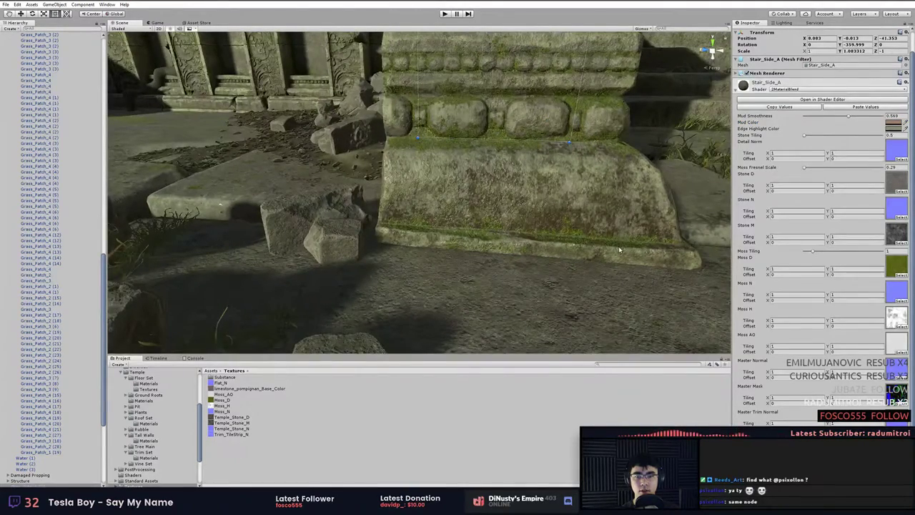
pyautogui.keyDown('alt'); pyautogui.moveTo(697, 134); pyautogui.dragTo(615, 145); pyautogui.keyUp('alt')
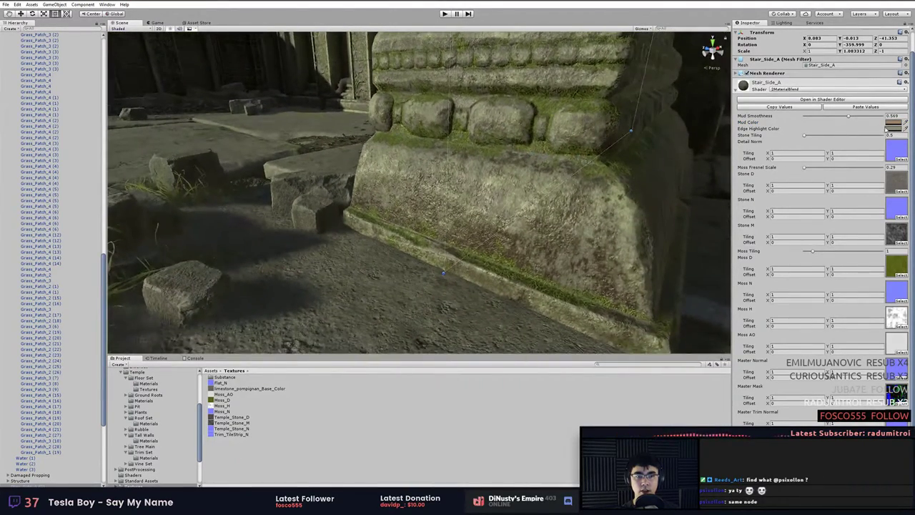
pyautogui.click(886, 128)
pyautogui.keyDown('alt'); pyautogui.click(636, 150); pyautogui.keyUp('alt')
pyautogui.moveTo(549, 177); pyautogui.dragTo(614, 225, button='right')
pyautogui.click(622, 104)
pyautogui.click(633, 88)
pyautogui.click(512, 157)
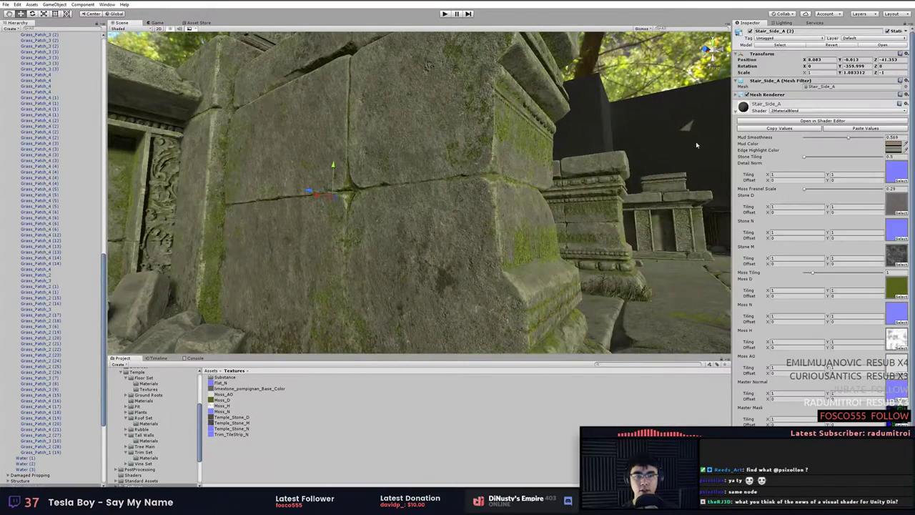
# Try the light grey Edge Highlight Color C7C7C7 on the Stair_Side_A material, view it from afar and undo it.
pyautogui.click(893, 150)
pyautogui.moveTo(460, 245)
pyautogui.mouseDown()
pyautogui.moveTo(478, 220)
pyautogui.moveTo(498, 221)
pyautogui.moveTo(456, 221)
pyautogui.moveTo(448, 232)
pyautogui.mouseUp()
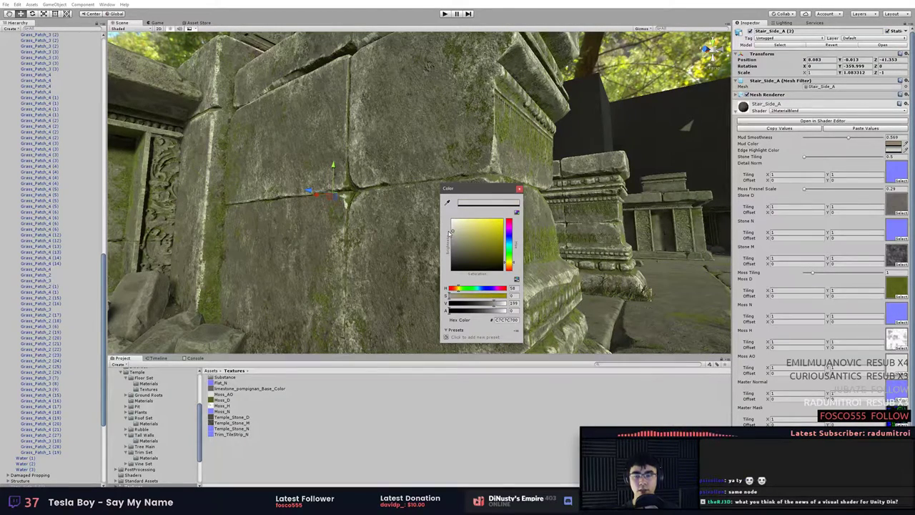
pyautogui.moveTo(494, 191); pyautogui.dragTo(472, 206)
pyautogui.click(531, 187)
pyautogui.keyDown('alt'); pyautogui.moveTo(472, 205); pyautogui.dragTo(389, 212, button='right'); pyautogui.keyUp('alt')
pyautogui.keyDown('alt'); pyautogui.moveTo(390, 211); pyautogui.dragTo(656, 237); pyautogui.keyUp('alt')
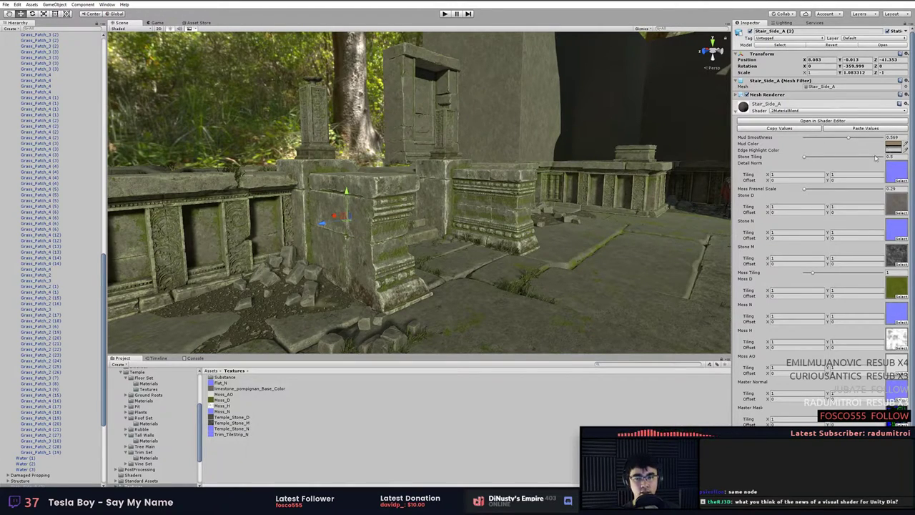
pyautogui.hotkey('ctrl', 'z')
# Examine the stair side walls from a distance, covering the rubble corner, carved trims and staircase between them.
pyautogui.keyDown('alt'); pyautogui.moveTo(507, 247); pyautogui.dragTo(565, 197); pyautogui.keyUp('alt')
pyautogui.keyDown('alt'); pyautogui.moveTo(565, 197); pyautogui.dragTo(598, 238, button='right'); pyautogui.keyUp('alt')
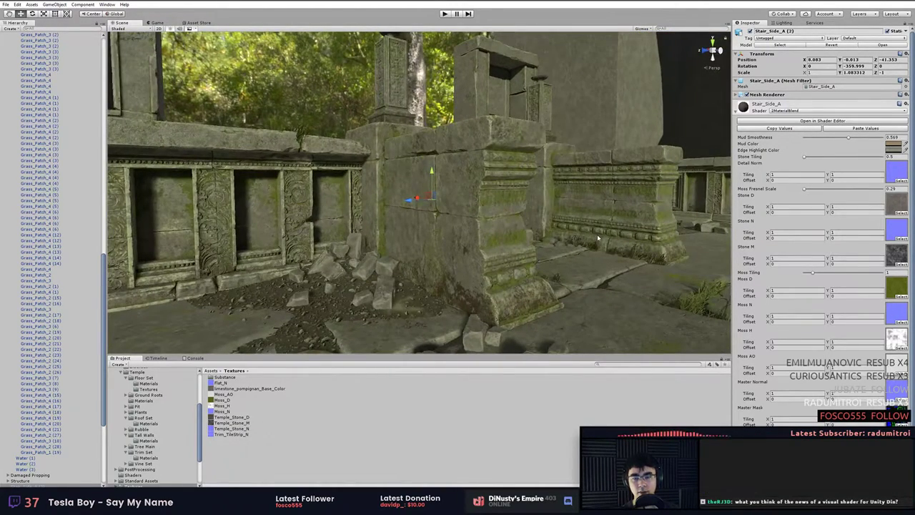
pyautogui.moveTo(598, 238); pyautogui.dragTo(587, 235, button='middle')
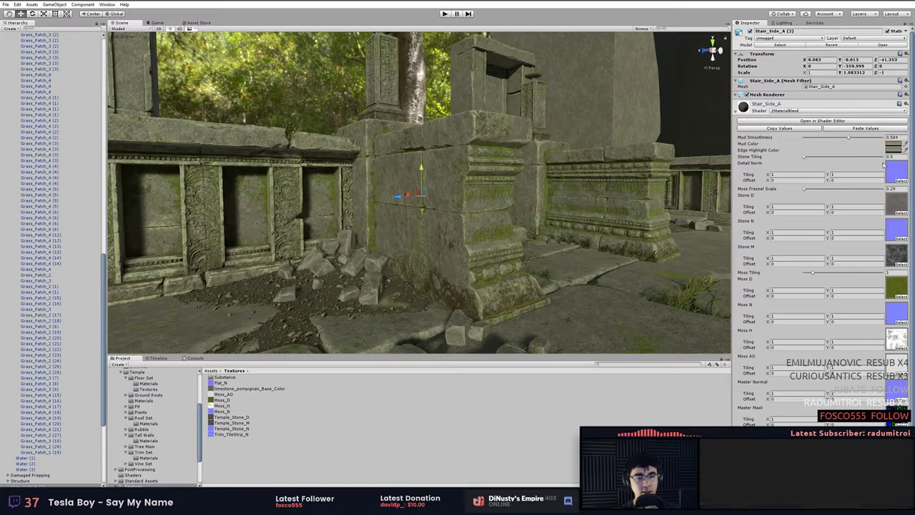
pyautogui.moveTo(629, 227)
pyautogui.mouseDown(button='right')
pyautogui.moveTo(621, 266)
pyautogui.moveTo(634, 241)
pyautogui.mouseUp(button='right')
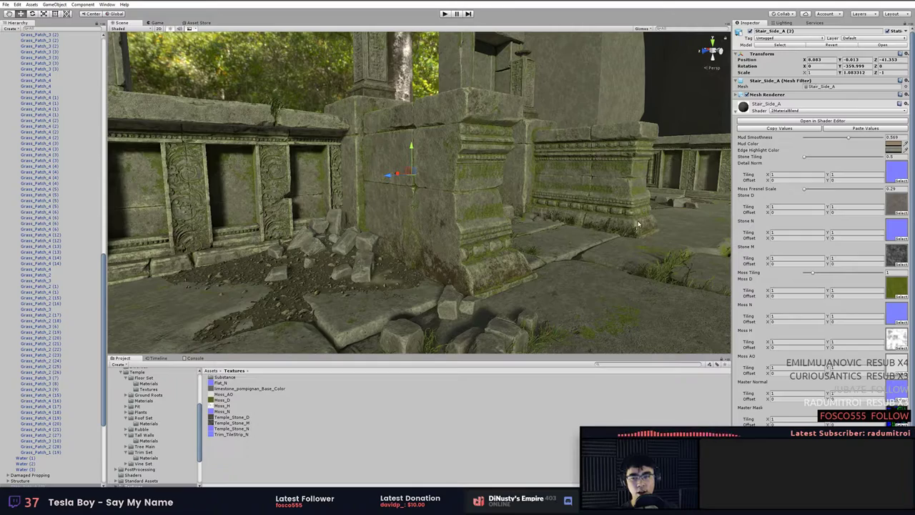
pyautogui.click(566, 191)
pyautogui.keyDown('alt'); pyautogui.moveTo(573, 190); pyautogui.dragTo(550, 258); pyautogui.keyUp('alt')
pyautogui.scroll(3, 550, 257)
pyautogui.moveTo(550, 257); pyautogui.dragTo(600, 226, button='middle')
pyautogui.moveTo(600, 227); pyautogui.dragTo(546, 246, button='right')
# Select the Floor_Square_A slab beside the stairs and examine how the wall pieces and steps meet up close.
pyautogui.click(469, 173)
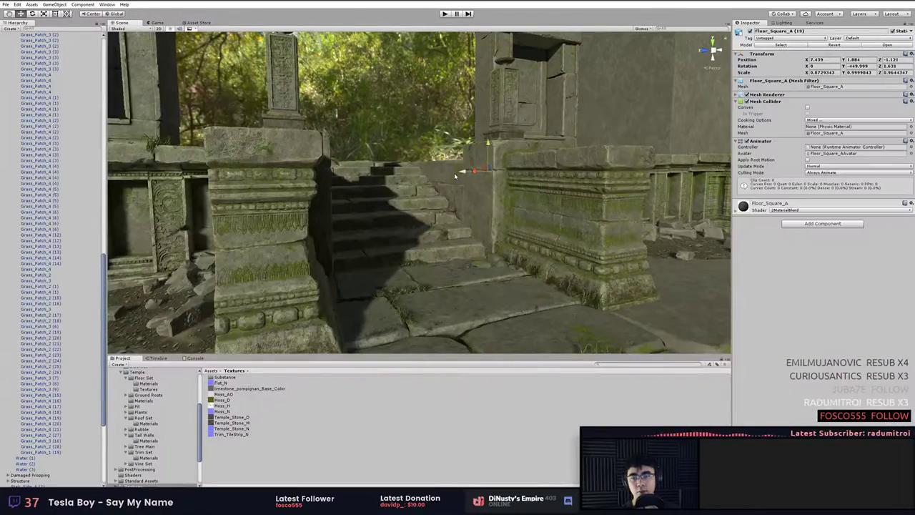
pyautogui.press('f')
pyautogui.keyDown('alt'); pyautogui.moveTo(451, 195); pyautogui.dragTo(549, 227); pyautogui.keyUp('alt')
pyautogui.moveTo(541, 219); pyautogui.dragTo(531, 190, button='middle')
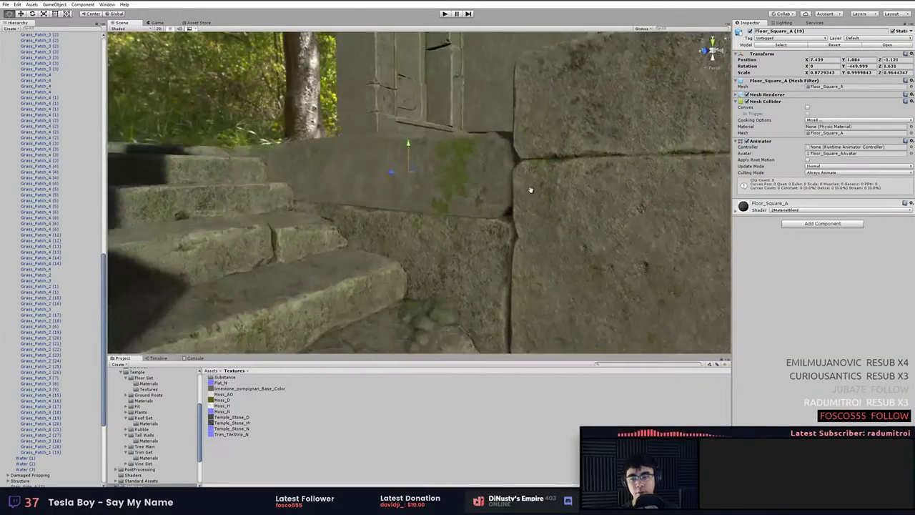
pyautogui.keyDown('alt'); pyautogui.moveTo(531, 190); pyautogui.dragTo(525, 196); pyautogui.keyUp('alt')
pyautogui.click(490, 224)
pyautogui.keyDown('alt'); pyautogui.moveTo(494, 223); pyautogui.dragTo(484, 223); pyautogui.keyUp('alt')
pyautogui.moveTo(483, 223); pyautogui.dragTo(493, 210, button='right')
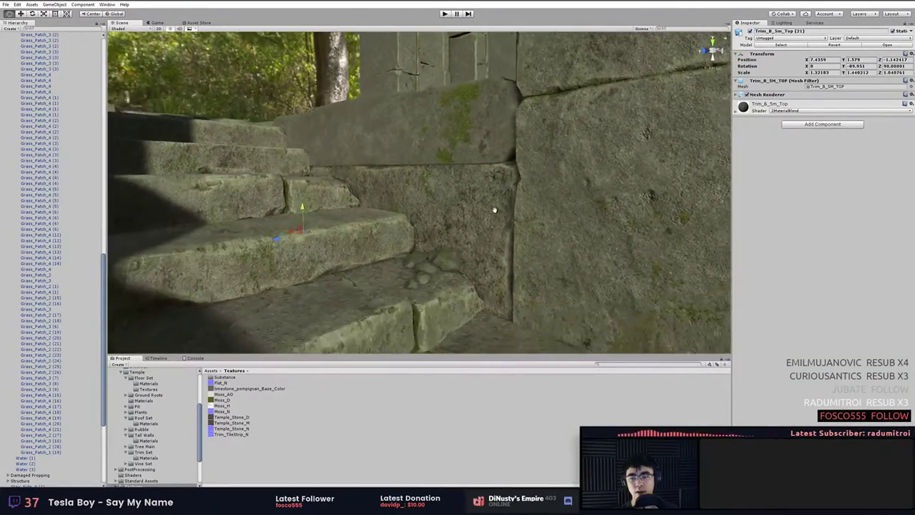
# Select the Ground_Bits_A pebbles on the stair, lower them slightly and try enlarging them to a scale of about 7.
pyautogui.click(425, 268)
pyautogui.press('f')
pyautogui.keyDown('alt'); pyautogui.moveTo(429, 235); pyautogui.dragTo(516, 185); pyautogui.keyUp('alt')
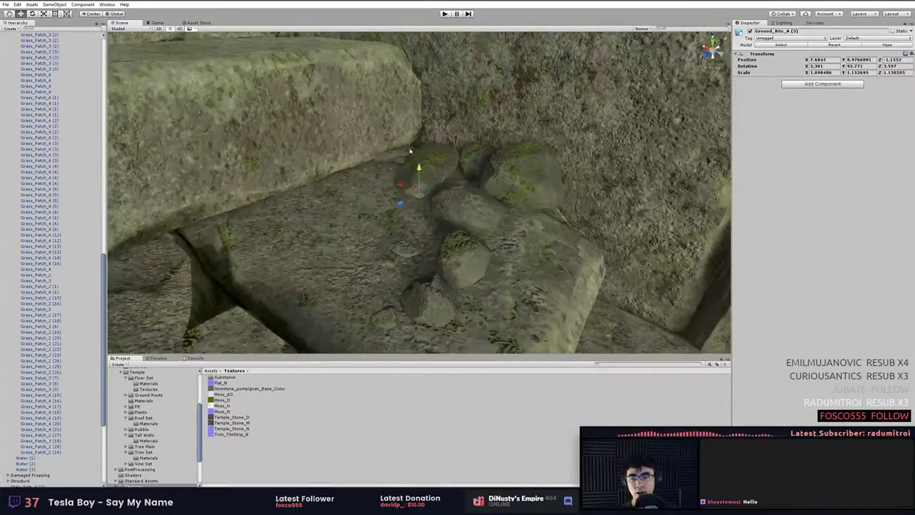
pyautogui.moveTo(421, 172); pyautogui.dragTo(494, 258)
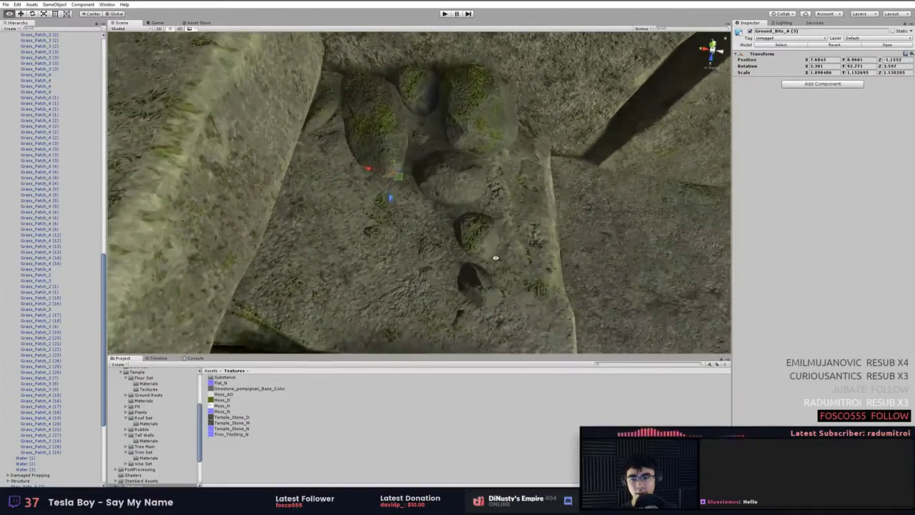
pyautogui.moveTo(401, 181); pyautogui.dragTo(579, 193)
pyautogui.press('r')
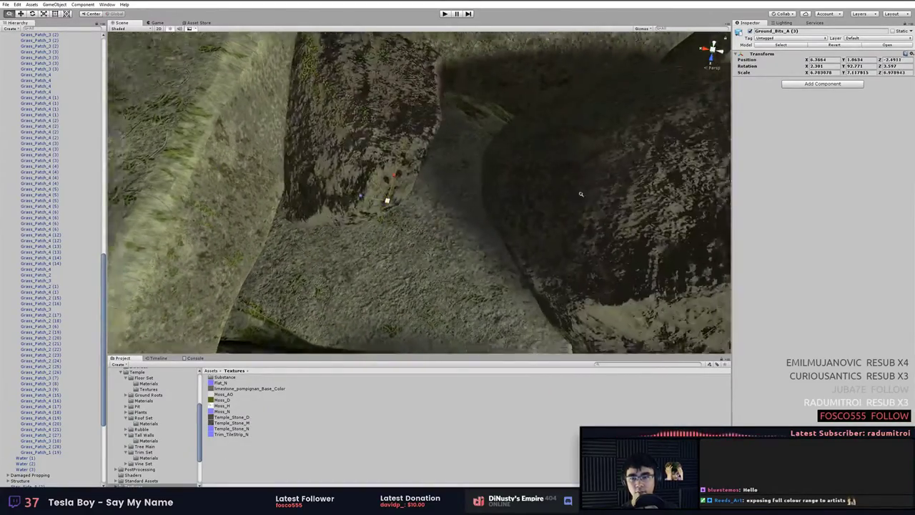
pyautogui.keyDown('alt'); pyautogui.moveTo(579, 194); pyautogui.dragTo(355, 192, button='right'); pyautogui.keyUp('alt')
pyautogui.keyDown('alt'); pyautogui.moveTo(355, 192); pyautogui.dragTo(676, 227); pyautogui.keyUp('alt')
# Move the enlarged Ground_Bits_A rocks out over the floor and scale them up to about 12.
pyautogui.press('w')
pyautogui.keyDown('alt'); pyautogui.moveTo(676, 227); pyautogui.dragTo(564, 211); pyautogui.keyUp('alt')
pyautogui.moveTo(565, 211); pyautogui.dragTo(325, 157, button='middle')
pyautogui.keyDown('alt'); pyautogui.moveTo(325, 157); pyautogui.dragTo(375, 158); pyautogui.keyUp('alt')
pyautogui.press('r')
pyautogui.moveTo(404, 187); pyautogui.dragTo(431, 207)
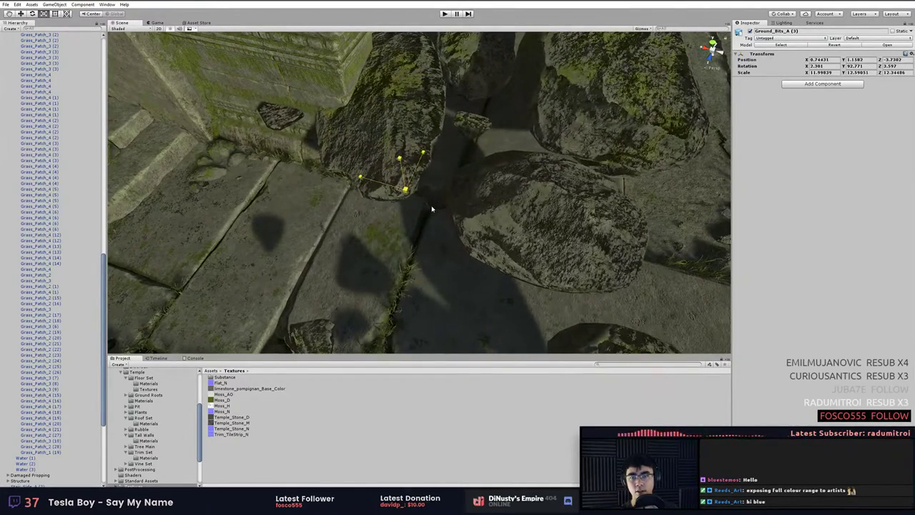
pyautogui.keyDown('alt'); pyautogui.moveTo(500, 227); pyautogui.dragTo(402, 203); pyautogui.keyUp('alt')
# Undo the last move and enlargement of the Ground_Bits_A rocks, frame them and delete the oversized cluster.
pyautogui.hotkey('ctrl', 'z')
pyautogui.hotkey('ctrl', 'z')
pyautogui.press('f')
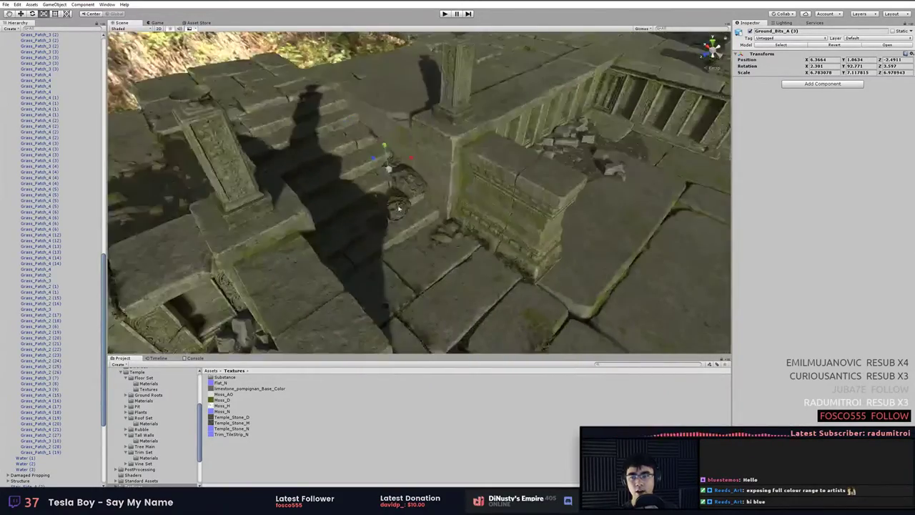
pyautogui.press('f')
pyautogui.keyDown('alt'); pyautogui.moveTo(439, 226); pyautogui.dragTo(394, 266); pyautogui.keyUp('alt')
pyautogui.press('Delete')
# Select a Trim_B_5m_Top piece used as a stair step and expand its 2MaterialBlend material properties.
pyautogui.moveTo(420, 272); pyautogui.dragTo(431, 281, button='middle')
pyautogui.keyDown('alt'); pyautogui.moveTo(435, 264); pyautogui.dragTo(312, 259); pyautogui.keyUp('alt')
pyautogui.scroll(-3, 394, 233)
pyautogui.scroll(-3, 394, 233)
pyautogui.scroll(-1, 311, 264)
pyautogui.moveTo(313, 258); pyautogui.dragTo(323, 260, button='middle')
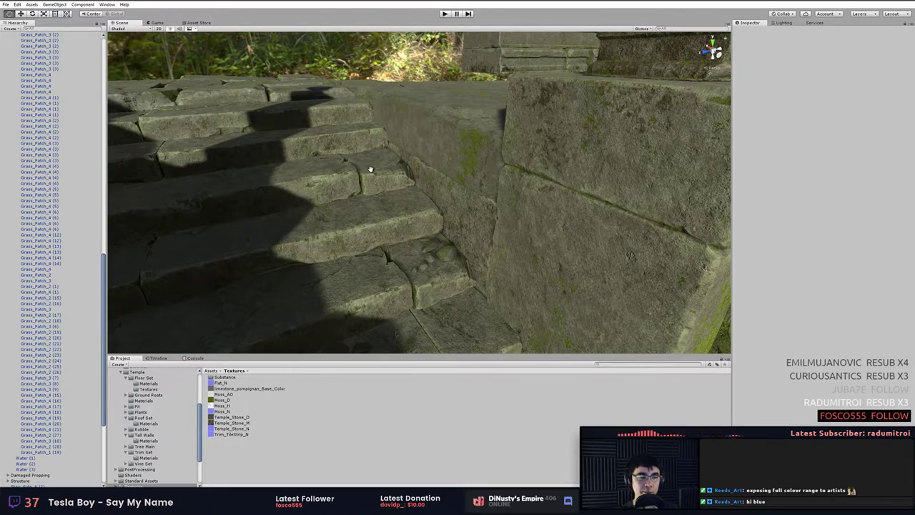
pyautogui.keyDown('alt'); pyautogui.moveTo(371, 169); pyautogui.dragTo(410, 243); pyautogui.keyUp('alt')
pyautogui.click(400, 187)
pyautogui.keyDown('alt'); pyautogui.moveTo(410, 243); pyautogui.dragTo(536, 188, button='right'); pyautogui.keyUp('alt')
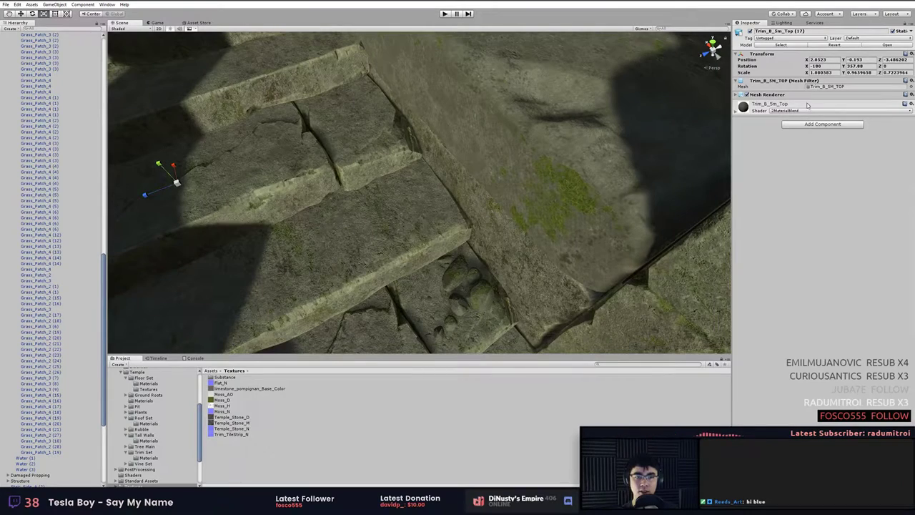
pyautogui.click(807, 105)
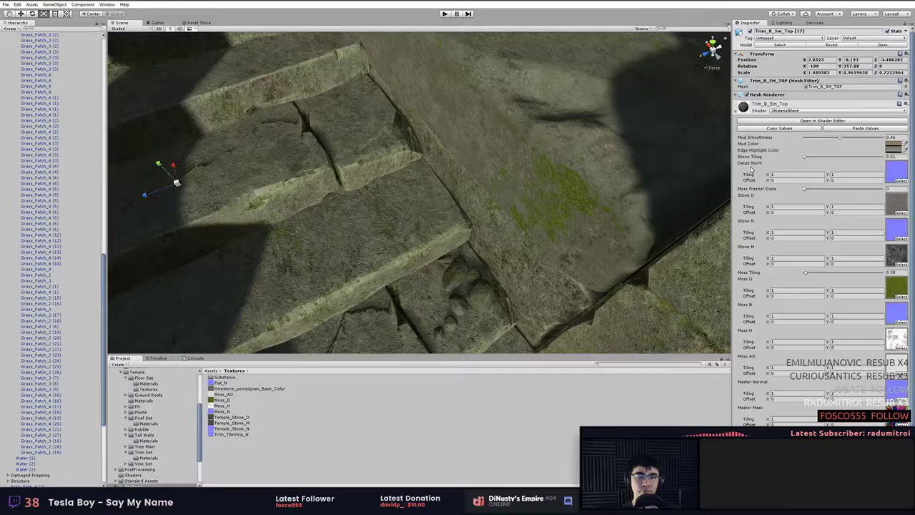
# Select the Trim_B_5m_Top (11) stair step and view it from above and within the whole staircase.
pyautogui.keyDown('alt'); pyautogui.moveTo(443, 236); pyautogui.dragTo(540, 78); pyautogui.keyUp('alt')
pyautogui.click(444, 165)
pyautogui.keyDown('alt'); pyautogui.moveTo(444, 166); pyautogui.dragTo(408, 224); pyautogui.keyUp('alt')
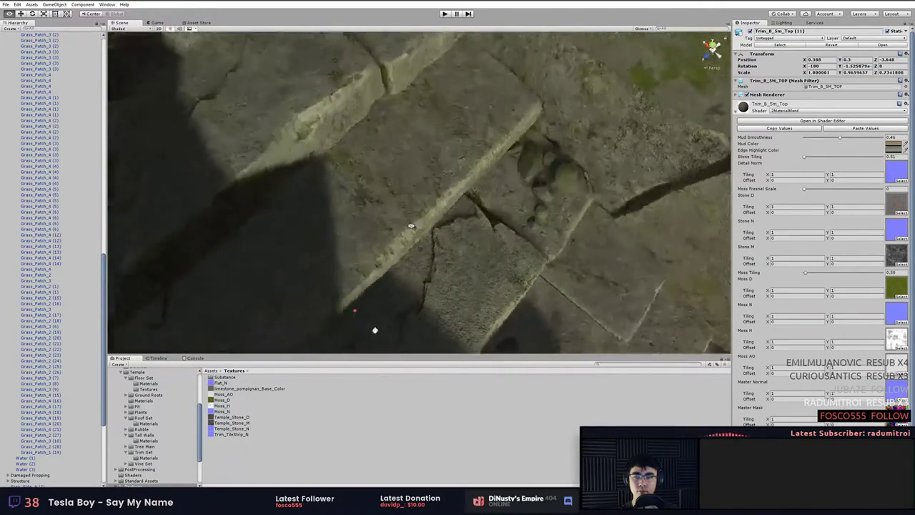
pyautogui.keyDown('alt'); pyautogui.moveTo(408, 225); pyautogui.dragTo(356, 233, button='right'); pyautogui.keyUp('alt')
pyautogui.keyDown('alt'); pyautogui.moveTo(356, 233); pyautogui.dragTo(515, 172); pyautogui.keyUp('alt')
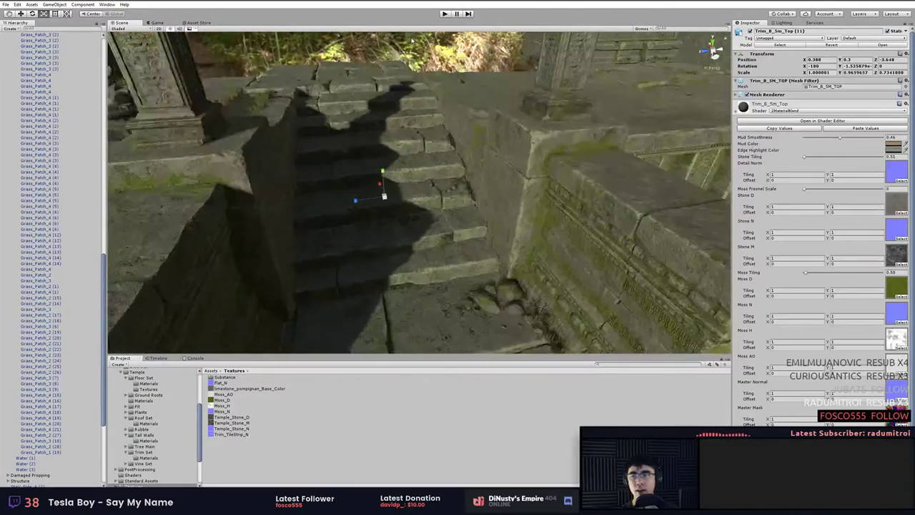
# Select and frame the Grass_Patch_2 (6) beside the puddle above the stairs, examine the water and clear the selection.
pyautogui.click(247, 106)
pyautogui.click(247, 106)
pyautogui.press('f')
pyautogui.keyDown('alt'); pyautogui.moveTo(248, 106); pyautogui.dragTo(349, 239); pyautogui.keyUp('alt')
pyautogui.keyDown('alt'); pyautogui.moveTo(349, 238); pyautogui.dragTo(584, 278, button='right'); pyautogui.keyUp('alt')
pyautogui.keyDown('alt'); pyautogui.moveTo(583, 278); pyautogui.dragTo(506, 172); pyautogui.keyUp('alt')
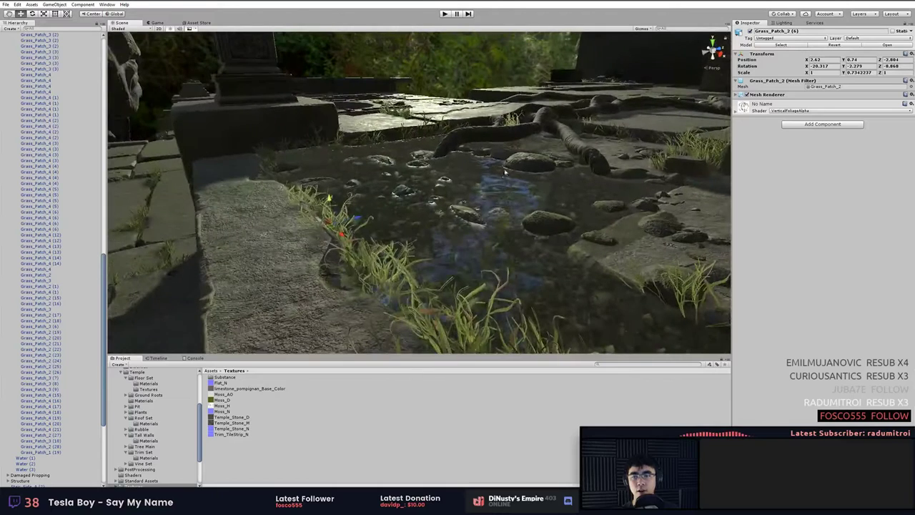
pyautogui.click(558, 76)
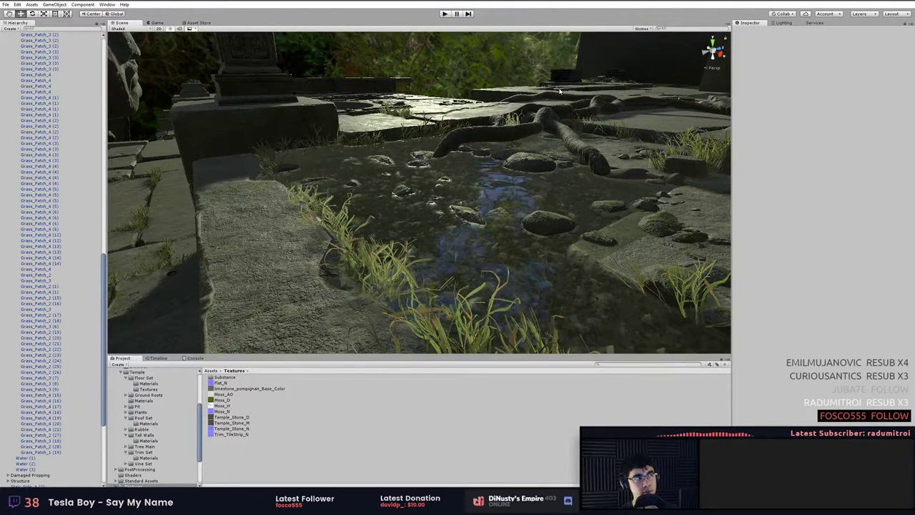
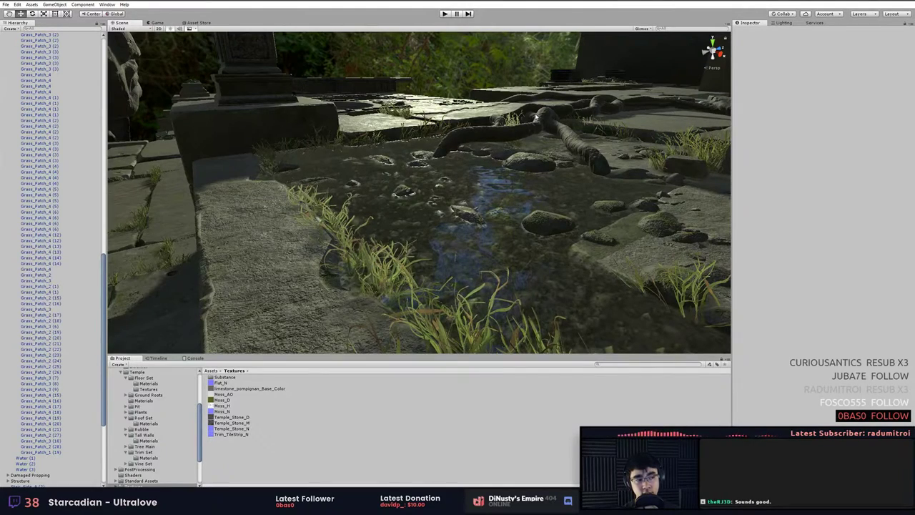
# Survey the temple from the puddle on the upper floor around to the front of the staircase.
pyautogui.scroll(-1, 460, 165)
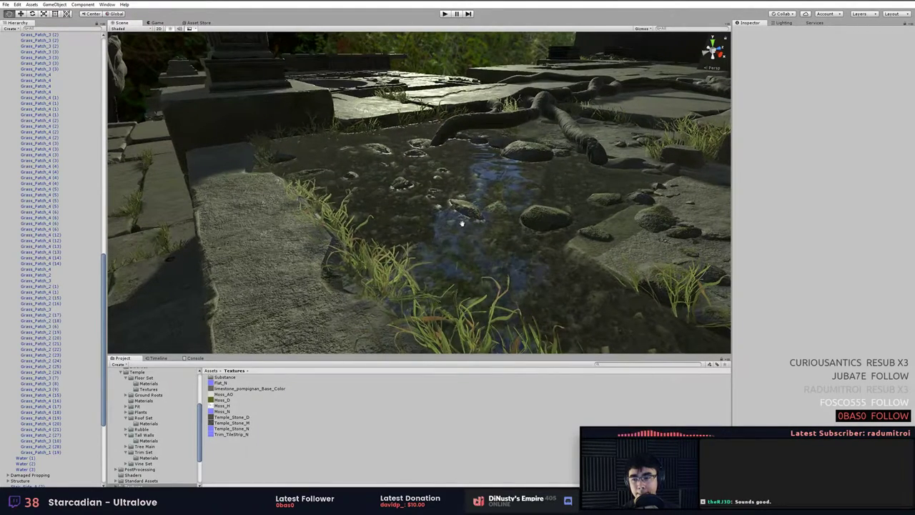
pyautogui.scroll(-5, 460, 226)
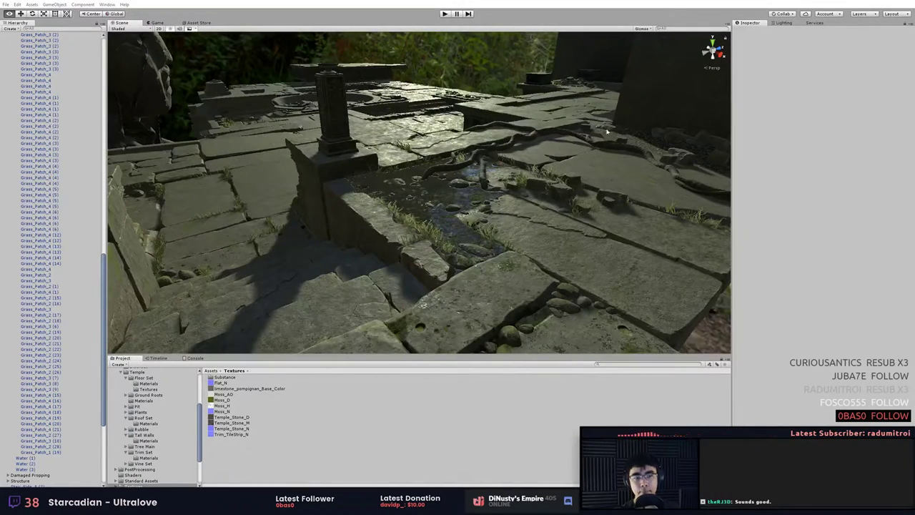
pyautogui.keyDown('alt'); pyautogui.moveTo(357, 143); pyautogui.dragTo(574, 192); pyautogui.keyUp('alt')
pyautogui.moveTo(574, 192); pyautogui.dragTo(606, 151, button='middle')
pyautogui.keyDown('alt'); pyautogui.moveTo(607, 150); pyautogui.dragTo(533, 79); pyautogui.keyUp('alt')
pyautogui.moveTo(532, 79); pyautogui.dragTo(509, 73, button='middle')
pyautogui.keyDown('alt'); pyautogui.moveTo(509, 73); pyautogui.dragTo(541, 127); pyautogui.keyUp('alt')
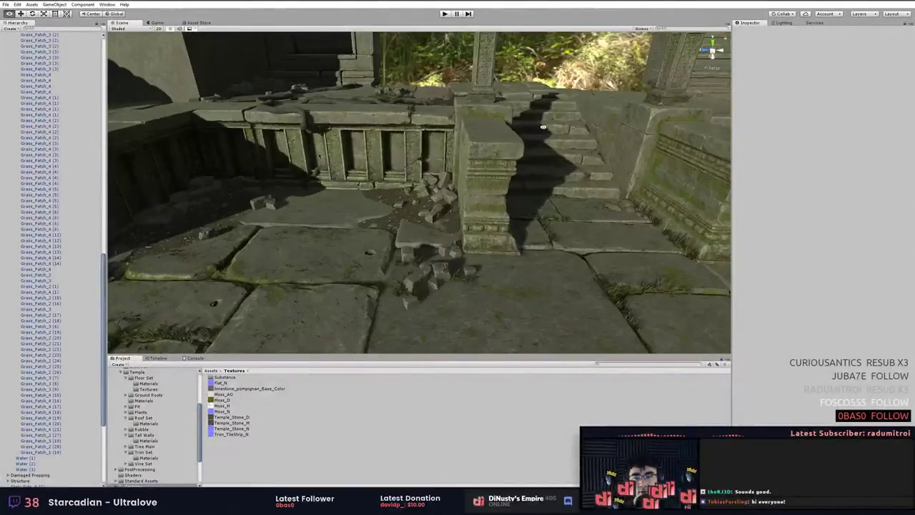
# Examine the dirt and rubble pile in the corner between the carved wall and the stair side wall.
pyautogui.scroll(4, 520, 236)
pyautogui.keyDown('alt'); pyautogui.moveTo(520, 236); pyautogui.dragTo(715, 223); pyautogui.keyUp('alt')
pyautogui.moveTo(715, 223); pyautogui.dragTo(632, 200, button='middle')
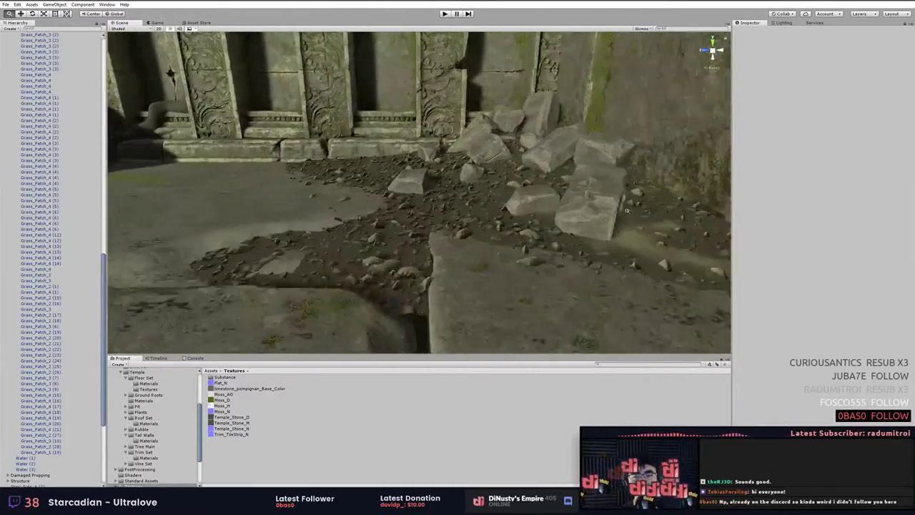
pyautogui.scroll(3, 648, 205)
pyautogui.moveTo(648, 205)
pyautogui.keyDown('alt'); pyautogui.mouseDown()
pyautogui.moveTo(572, 218)
pyautogui.moveTo(647, 215)
pyautogui.mouseUp(); pyautogui.keyUp('alt')
pyautogui.scroll(-4, 572, 219)
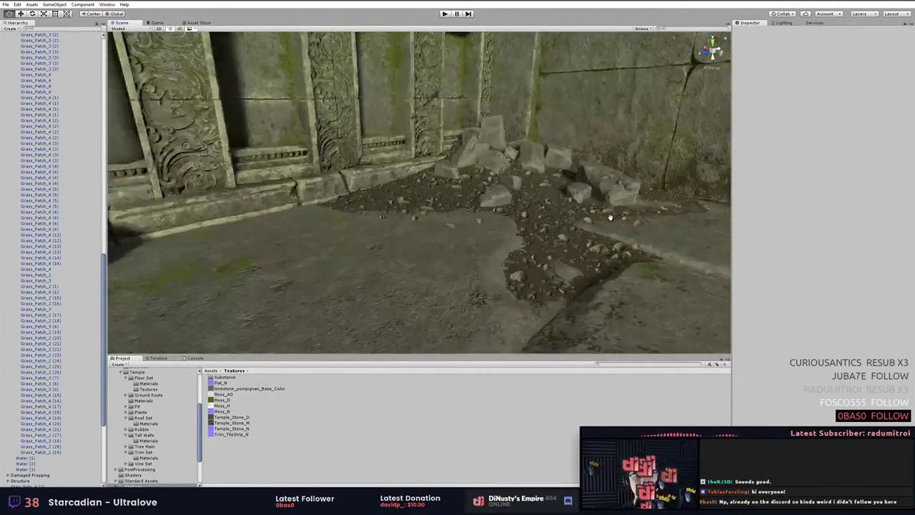
# Examine the rubble, mud and stone at the base of the stair side wall and select Stair_Side_A.
pyautogui.moveTo(647, 214); pyautogui.dragTo(504, 247, button='middle')
pyautogui.keyDown('alt'); pyautogui.moveTo(505, 247); pyautogui.dragTo(531, 236); pyautogui.keyUp('alt')
pyautogui.keyDown('alt'); pyautogui.moveTo(531, 236); pyautogui.dragTo(462, 241, button='middle'); pyautogui.keyUp('alt')
pyautogui.keyDown('alt'); pyautogui.moveTo(463, 240); pyautogui.dragTo(461, 227); pyautogui.keyUp('alt')
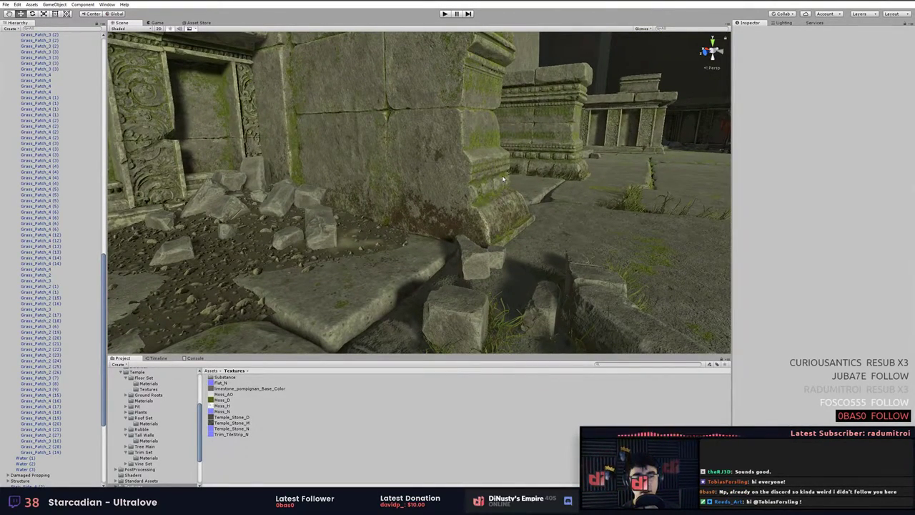
pyautogui.keyDown('alt'); pyautogui.moveTo(502, 178); pyautogui.dragTo(510, 188, button='middle'); pyautogui.keyUp('alt')
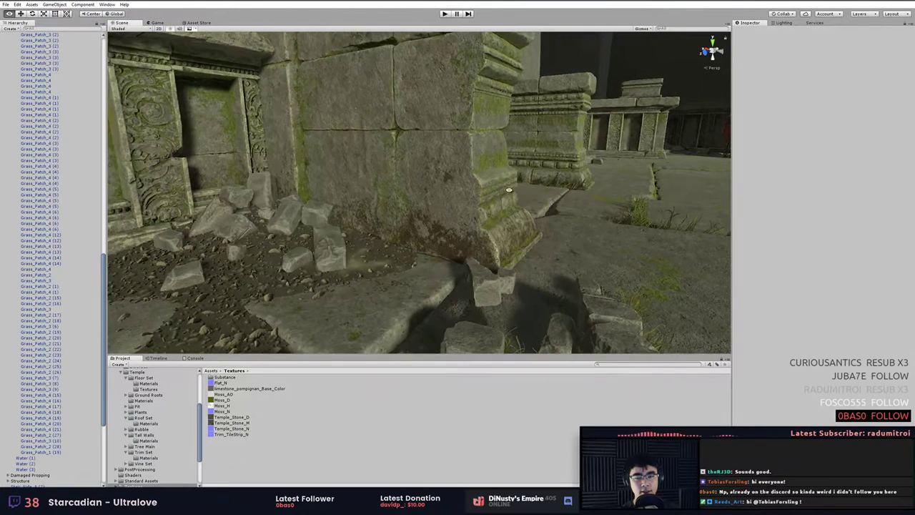
pyautogui.keyDown('alt'); pyautogui.moveTo(510, 187); pyautogui.dragTo(513, 177); pyautogui.keyUp('alt')
pyautogui.click(550, 162)
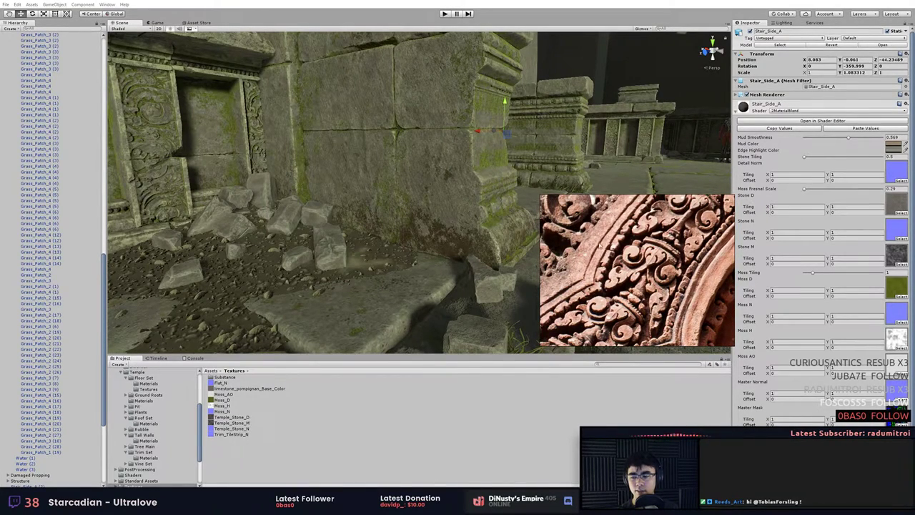
# Move the browser window with the Banteay Srei image search off the scene and clear the object selection.
pyautogui.click(245, 503)
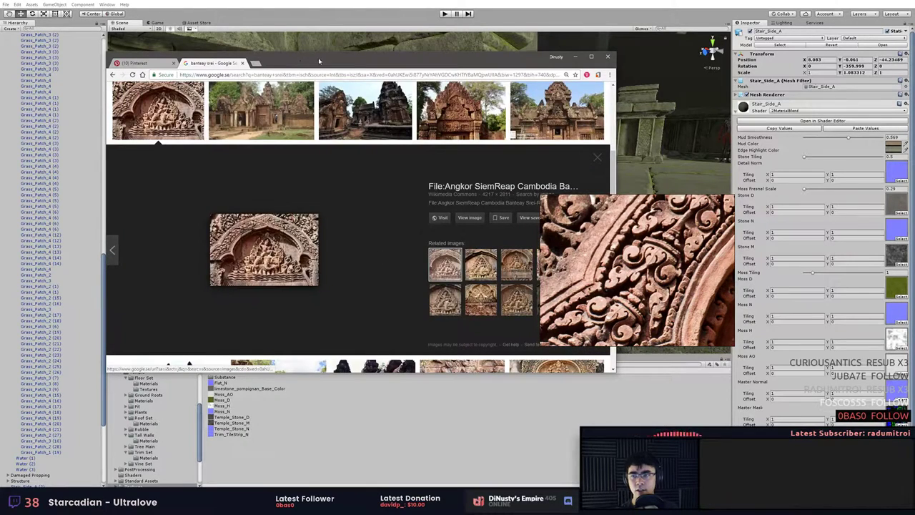
pyautogui.moveTo(318, 61); pyautogui.dragTo(914, 35)
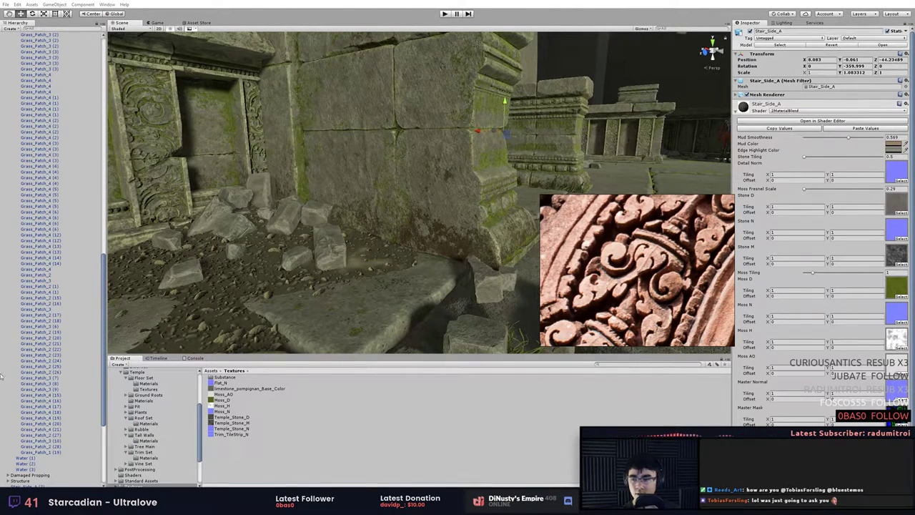
pyautogui.click(363, 284)
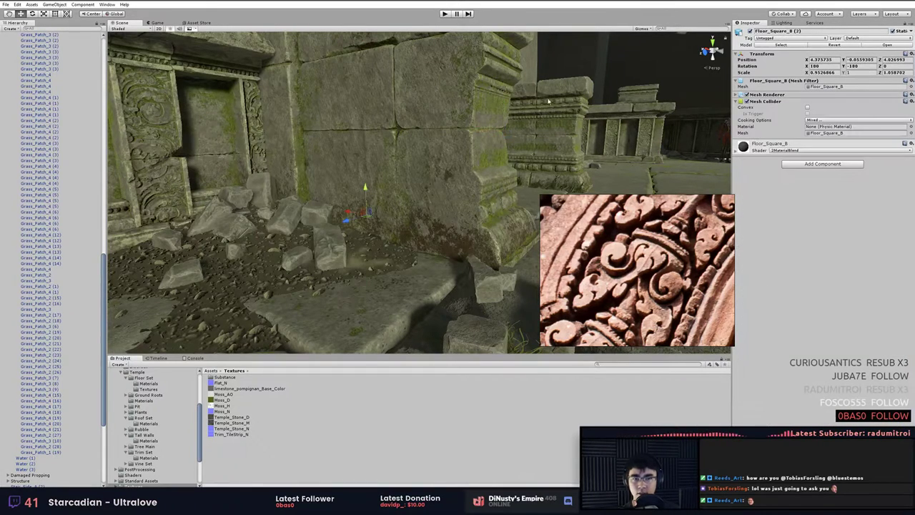
pyautogui.click(600, 75)
pyautogui.click(606, 91)
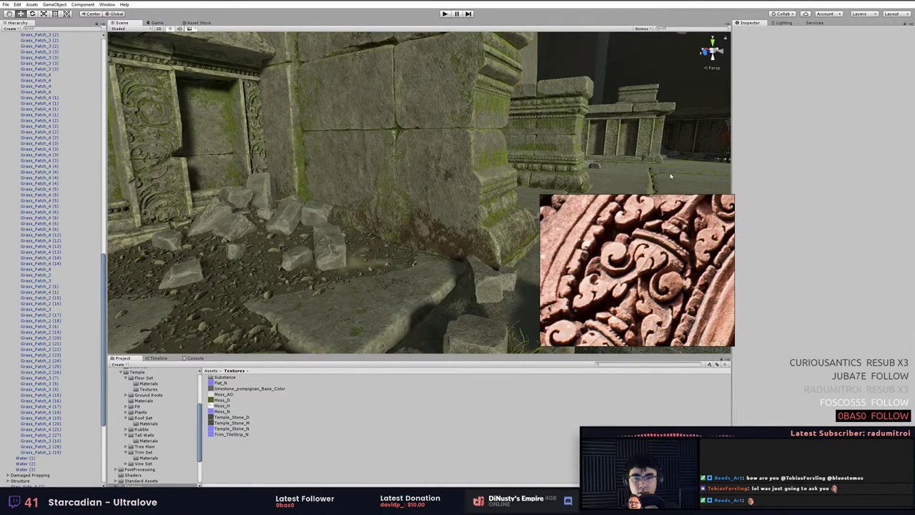
# Survey the temple floor, sunken pit and face statue, and look closely at the carved pillar.
pyautogui.keyDown('alt'); pyautogui.moveTo(670, 176); pyautogui.dragTo(604, 161, button='right'); pyautogui.keyUp('alt')
pyautogui.keyDown('alt'); pyautogui.moveTo(604, 161); pyautogui.dragTo(598, 78); pyautogui.keyUp('alt')
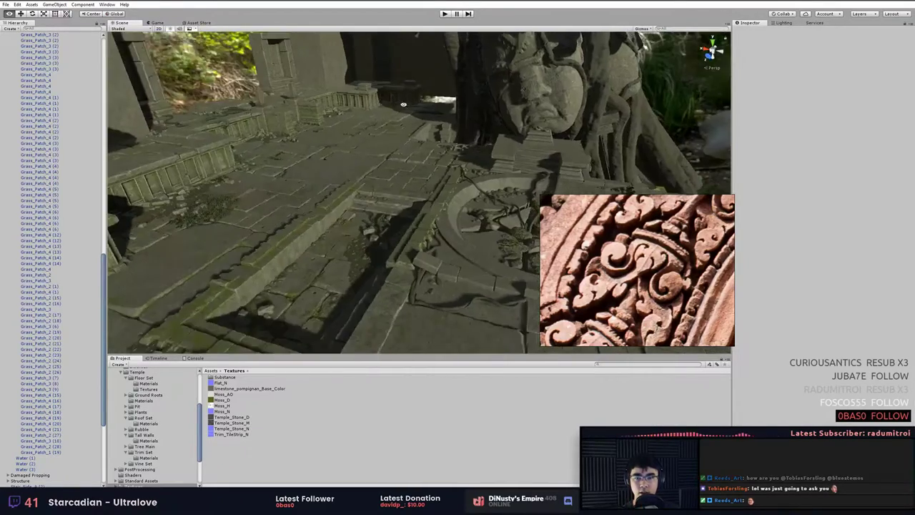
pyautogui.keyDown('alt'); pyautogui.moveTo(598, 78); pyautogui.dragTo(504, 95, button='right'); pyautogui.keyUp('alt')
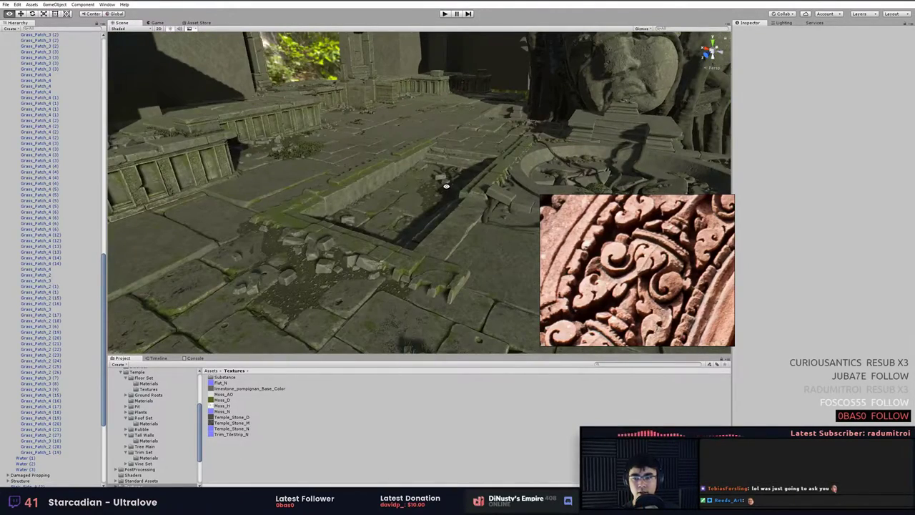
pyautogui.moveTo(446, 187); pyautogui.dragTo(367, 151, button='right')
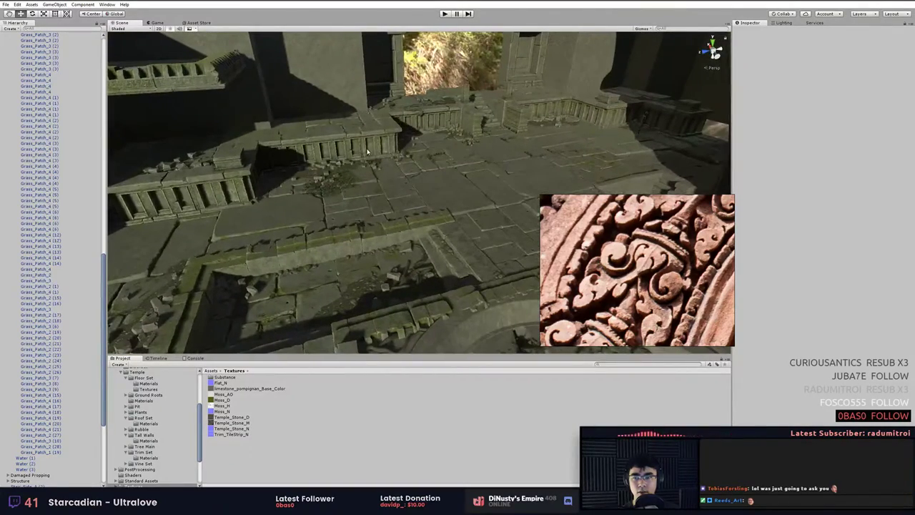
pyautogui.click(478, 125)
pyautogui.press('f')
pyautogui.click(476, 119)
pyautogui.moveTo(475, 118); pyautogui.dragTo(215, 167, button='right')
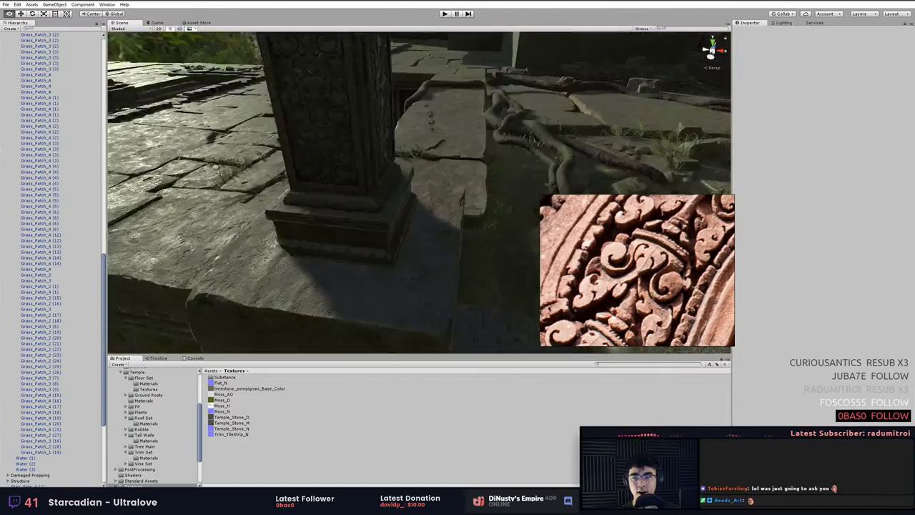
pyautogui.moveTo(423, 140); pyautogui.dragTo(494, 113, button='right')
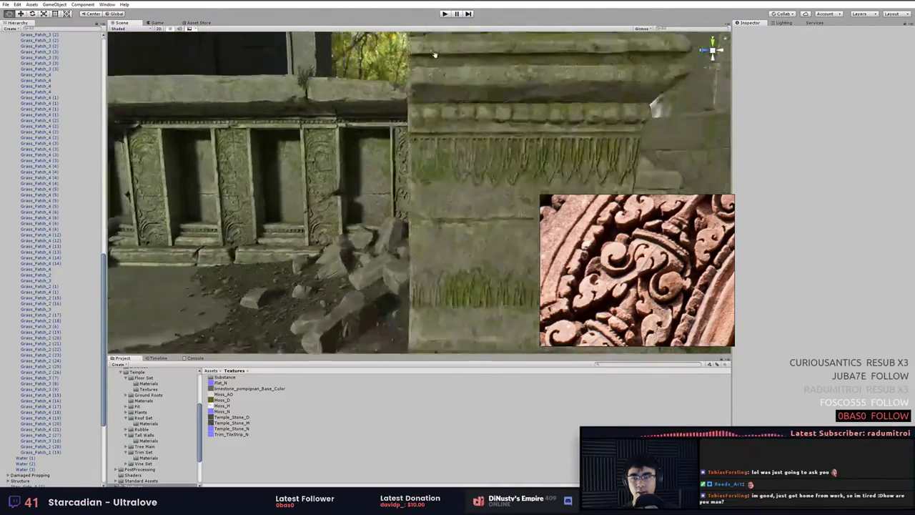
# Examine the moss and mud blending on the carved stair side wall, its base corner and its joint with the plain block.
pyautogui.moveTo(434, 54); pyautogui.dragTo(379, 80, button='right')
pyautogui.keyDown('alt'); pyautogui.moveTo(523, 123); pyautogui.dragTo(357, 136); pyautogui.keyUp('alt')
pyautogui.keyDown('alt'); pyautogui.moveTo(358, 136); pyautogui.dragTo(448, 163, button='right'); pyautogui.keyUp('alt')
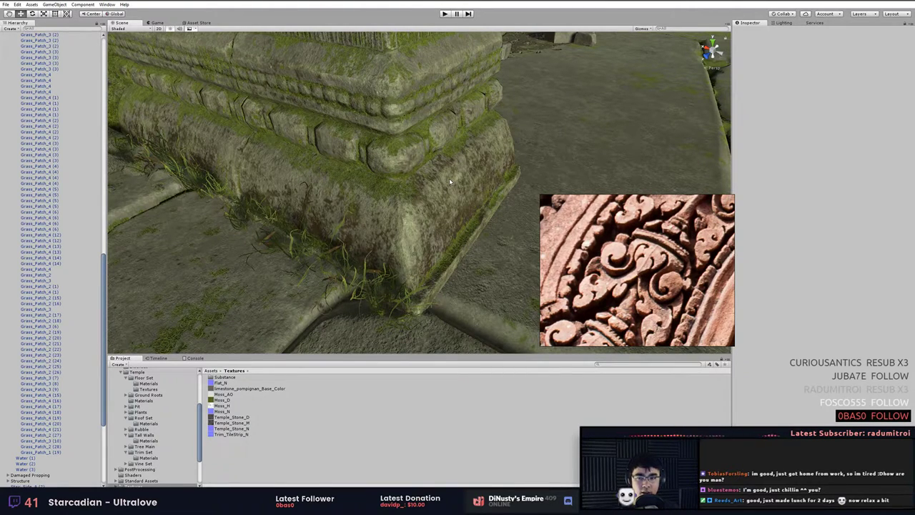
pyautogui.moveTo(434, 174); pyautogui.dragTo(374, 164, button='right')
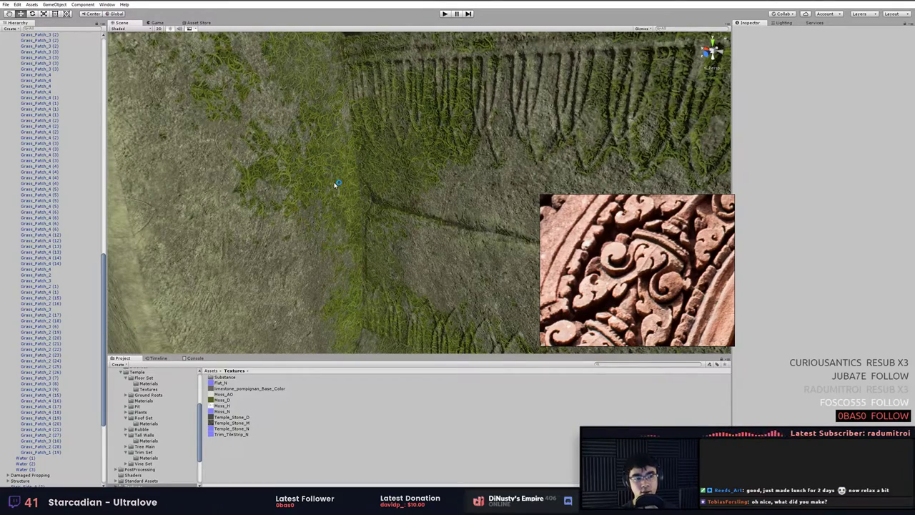
pyautogui.keyDown('alt'); pyautogui.moveTo(423, 212); pyautogui.dragTo(378, 210, button='right'); pyautogui.keyUp('alt')
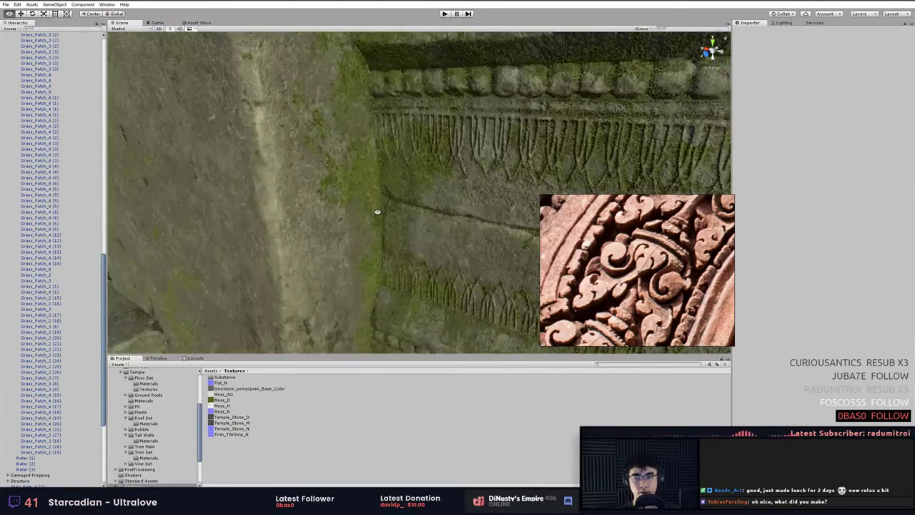
pyautogui.keyDown('alt'); pyautogui.moveTo(377, 210); pyautogui.dragTo(394, 260, button='middle'); pyautogui.keyUp('alt')
pyautogui.keyDown('alt'); pyautogui.moveTo(394, 259); pyautogui.dragTo(328, 293); pyautogui.keyUp('alt')
pyautogui.keyDown('alt'); pyautogui.moveTo(329, 292); pyautogui.dragTo(445, 263, button='middle'); pyautogui.keyUp('alt')
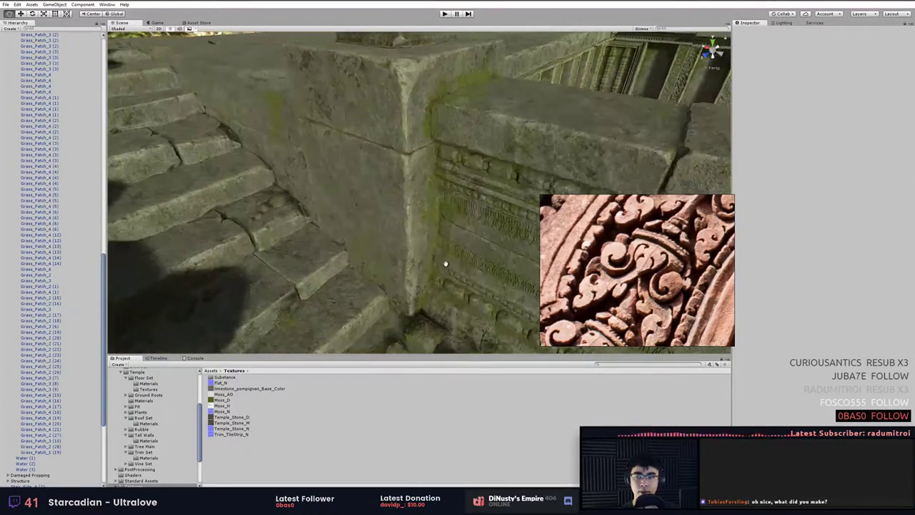
# Select Ground_Bits_A (3) on the stairs and move the carving reference image clear of the ornamented side wall.
pyautogui.click(278, 205)
pyautogui.keyDown('alt'); pyautogui.moveTo(278, 204); pyautogui.dragTo(328, 228); pyautogui.keyUp('alt')
pyautogui.moveTo(596, 250); pyautogui.dragTo(914, 184)
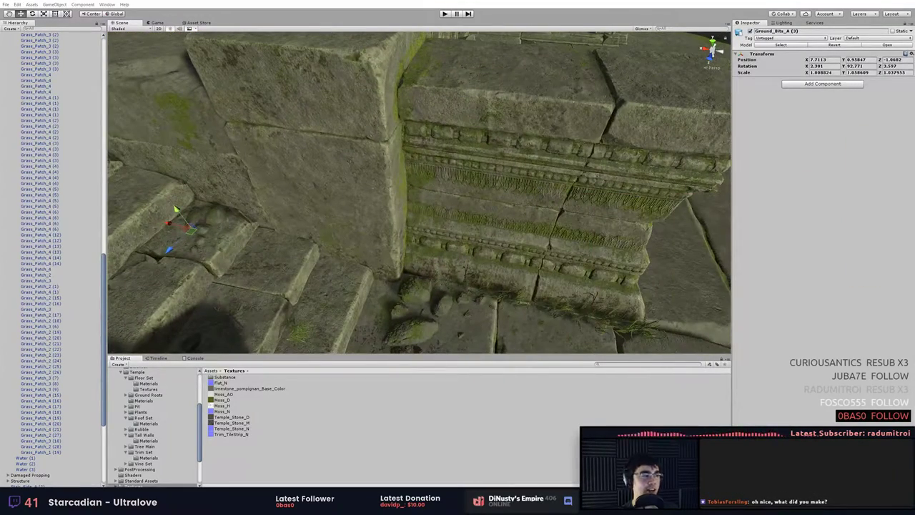
pyautogui.keyDown('alt'); pyautogui.moveTo(388, 194); pyautogui.dragTo(311, 237); pyautogui.keyUp('alt')
pyautogui.keyDown('alt'); pyautogui.moveTo(310, 236); pyautogui.dragTo(339, 229, button='middle'); pyautogui.keyUp('alt')
pyautogui.keyDown('alt'); pyautogui.moveTo(339, 228); pyautogui.dragTo(350, 216); pyautogui.keyUp('alt')
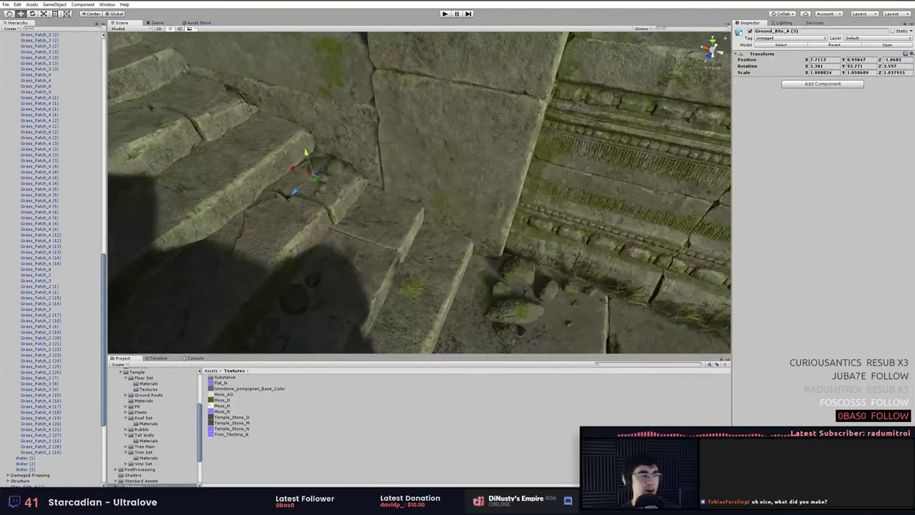
pyautogui.moveTo(914, 207); pyautogui.dragTo(556, 223)
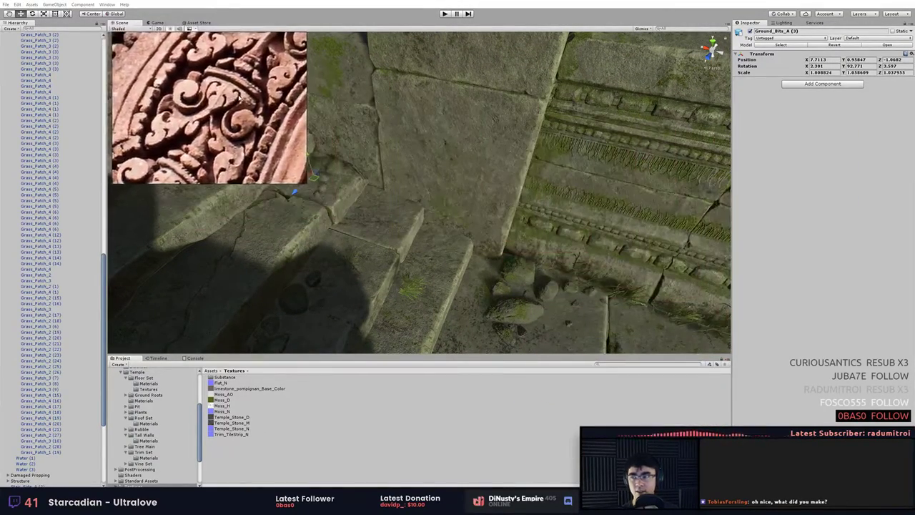
# Clear the selection and examine the carved trim and grassy base corner of the stair side wall.
pyautogui.click(616, 159)
pyautogui.keyDown('alt'); pyautogui.moveTo(616, 159); pyautogui.dragTo(471, 229); pyautogui.keyUp('alt')
pyautogui.click(615, 285)
pyautogui.moveTo(615, 285)
pyautogui.keyDown('alt'); pyautogui.mouseDown()
pyautogui.moveTo(584, 294)
pyautogui.moveTo(597, 291)
pyautogui.mouseUp(); pyautogui.keyUp('alt')
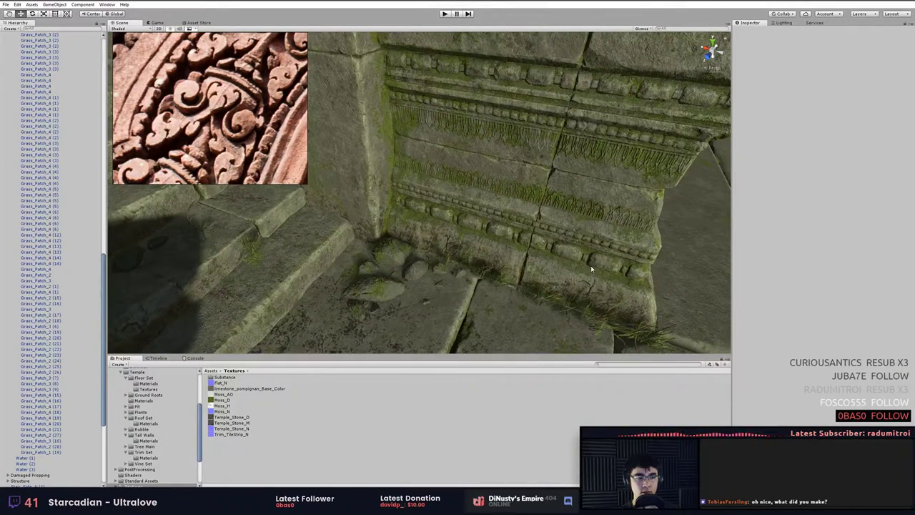
pyautogui.keyDown('alt'); pyautogui.moveTo(630, 268); pyautogui.dragTo(563, 178); pyautogui.keyUp('alt')
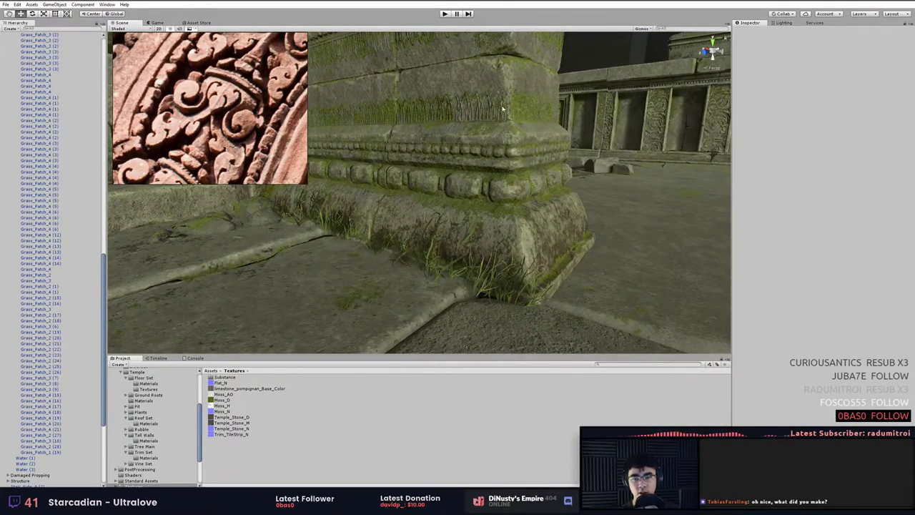
pyautogui.keyDown('alt'); pyautogui.moveTo(526, 142); pyautogui.dragTo(421, 173); pyautogui.keyUp('alt')
# Stretch Stair_Side_A along Z to a scale of about 3.74 and inspect its stone and moss texture up close.
pyautogui.click(423, 170)
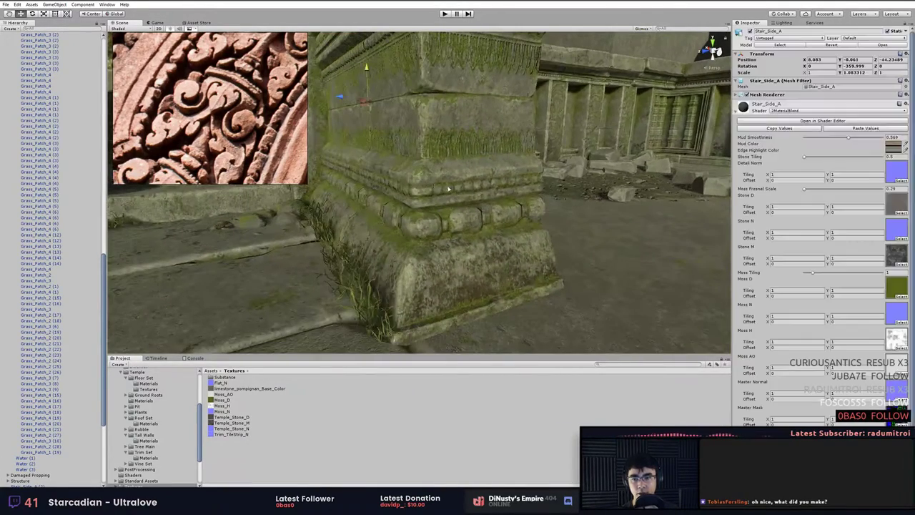
pyautogui.press('t')
pyautogui.keyDown('alt'); pyautogui.moveTo(457, 143); pyautogui.dragTo(549, 137); pyautogui.keyUp('alt')
pyautogui.keyDown('alt'); pyautogui.moveTo(549, 137); pyautogui.dragTo(555, 162); pyautogui.keyUp('alt')
pyautogui.scroll(5, 555, 162)
pyautogui.moveTo(556, 162); pyautogui.dragTo(548, 179, button='middle')
pyautogui.keyDown('alt'); pyautogui.moveTo(548, 179); pyautogui.dragTo(497, 216); pyautogui.keyUp('alt')
pyautogui.moveTo(497, 216); pyautogui.dragTo(523, 230, button='middle')
pyautogui.moveTo(523, 230); pyautogui.dragTo(472, 157, button='right')
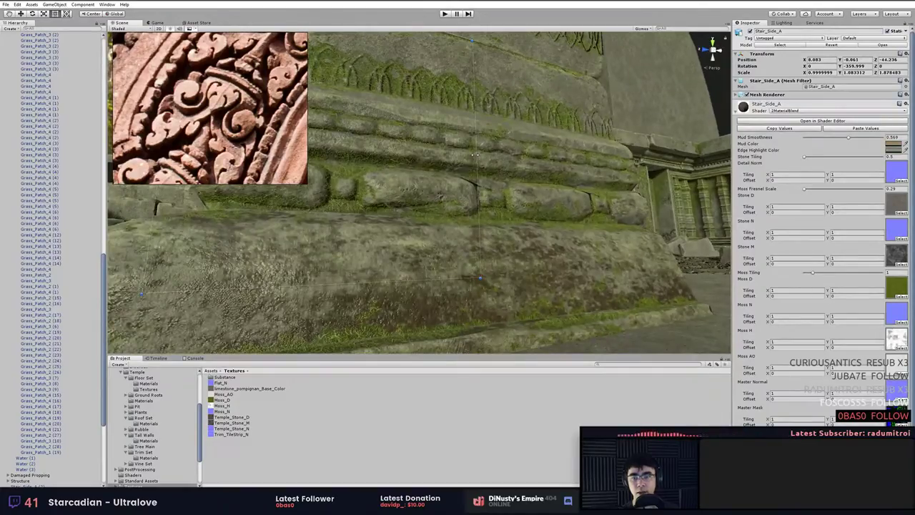
pyautogui.moveTo(474, 155); pyautogui.dragTo(446, 230)
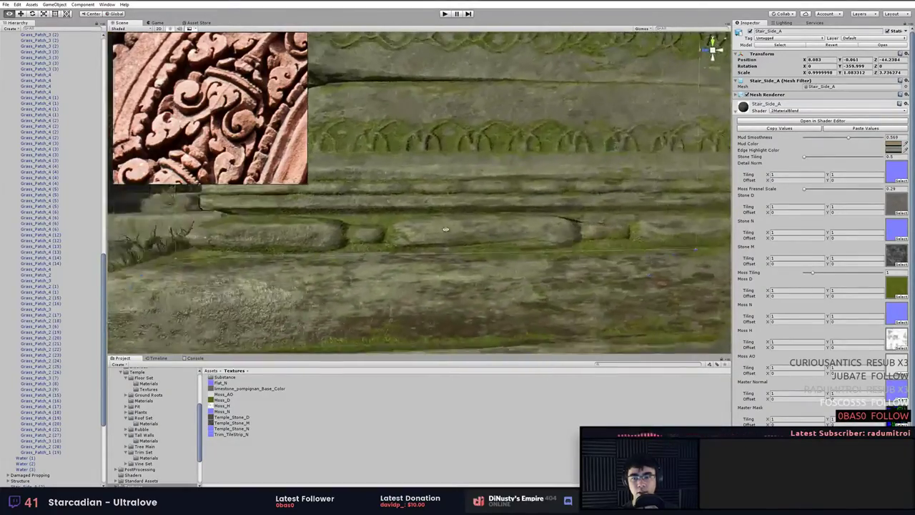
pyautogui.moveTo(445, 230); pyautogui.dragTo(444, 304, button='middle')
pyautogui.keyDown('alt'); pyautogui.moveTo(444, 304); pyautogui.dragTo(511, 208, button='right'); pyautogui.keyUp('alt')
# Return Stair_Side_A to a Z scale of 1 and view the wall beside the stairs.
pyautogui.moveTo(665, 211); pyautogui.dragTo(572, 212)
pyautogui.keyDown('alt'); pyautogui.moveTo(572, 213); pyautogui.dragTo(455, 204, button='right'); pyautogui.keyUp('alt')
pyautogui.keyDown('alt'); pyautogui.moveTo(455, 204); pyautogui.dragTo(569, 215); pyautogui.keyUp('alt')
pyautogui.moveTo(569, 214); pyautogui.dragTo(574, 225, button='middle')
pyautogui.moveTo(573, 225); pyautogui.dragTo(532, 217, button='right')
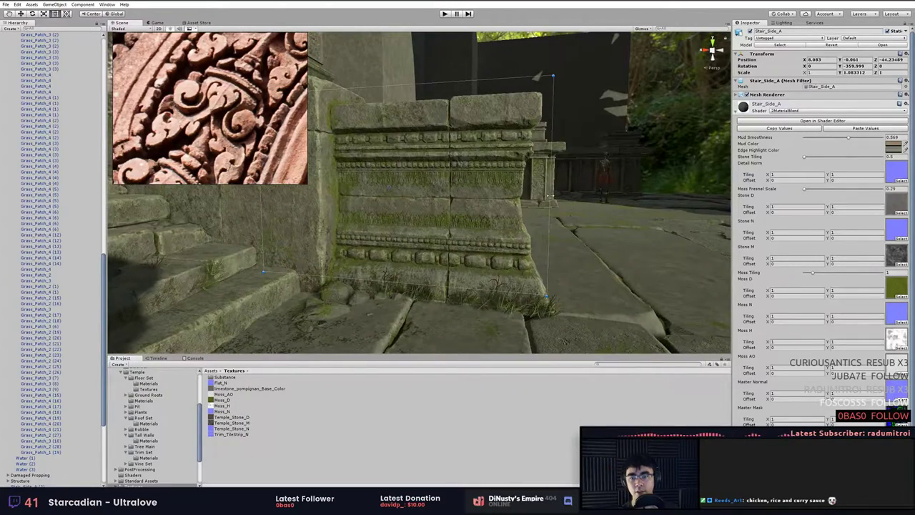
# Try stretching Stair_Side_A along X to a scale of about 1.36, inspect its base and undo the change.
pyautogui.moveTo(550, 196); pyautogui.dragTo(717, 204)
pyautogui.moveTo(678, 211); pyautogui.dragTo(574, 202, button='right')
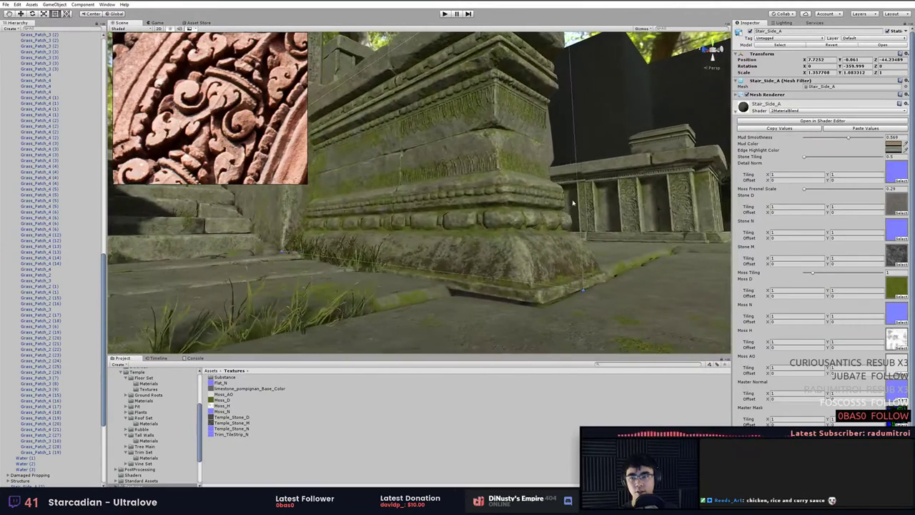
pyautogui.hotkey('ctrl', 'z')
pyautogui.hotkey('ctrl', 'z')
pyautogui.moveTo(592, 244); pyautogui.dragTo(618, 313, button='right')
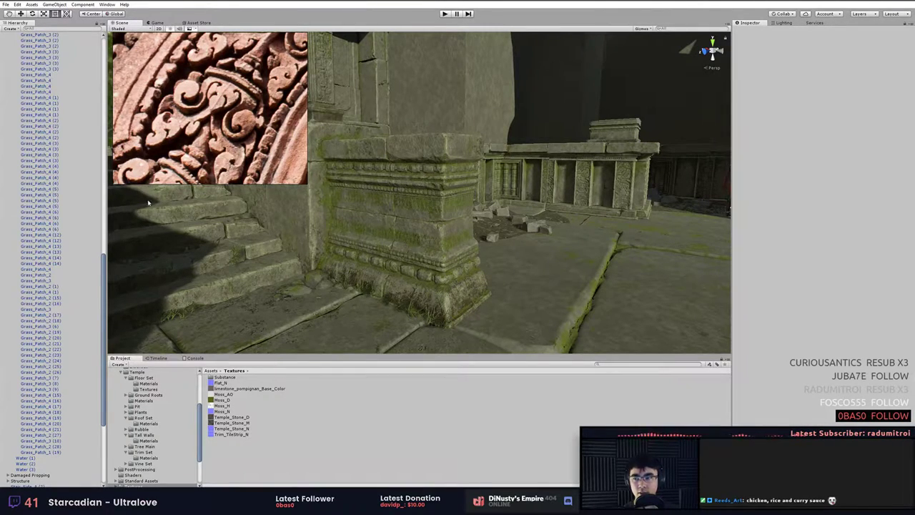
# Switch to Modo and delete the Sphere mesh item.
pyautogui.click(83, 497)
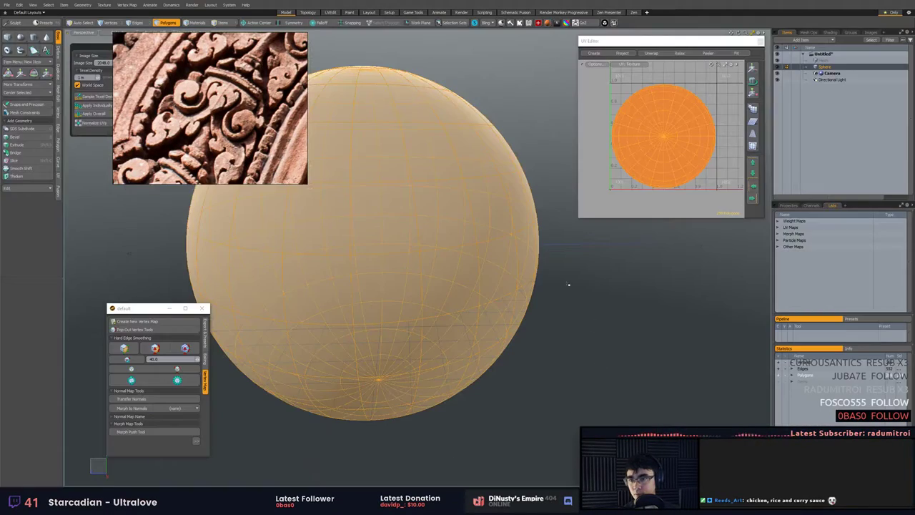
pyautogui.click(832, 66)
pyautogui.press('Delete')
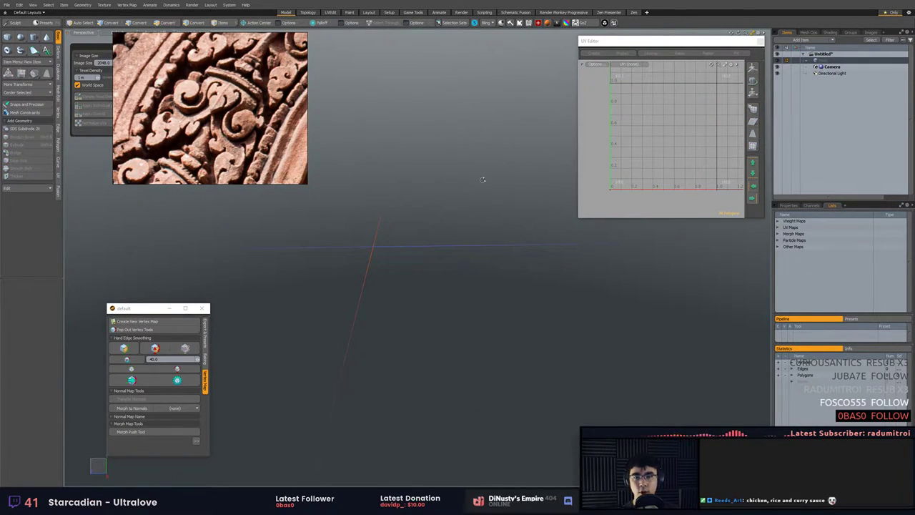
# Close the UV Editor and texel density palettes, and move the vertex map palette and reference image out of the modelling area.
pyautogui.keyDown('alt'); pyautogui.moveTo(483, 179); pyautogui.dragTo(496, 183); pyautogui.keyUp('alt')
pyautogui.click(759, 45)
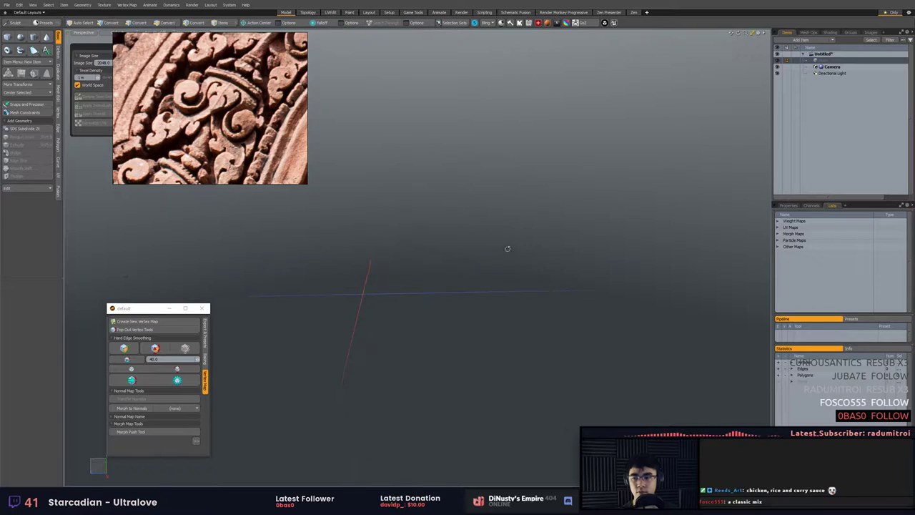
pyautogui.moveTo(148, 309); pyautogui.dragTo(112, 333)
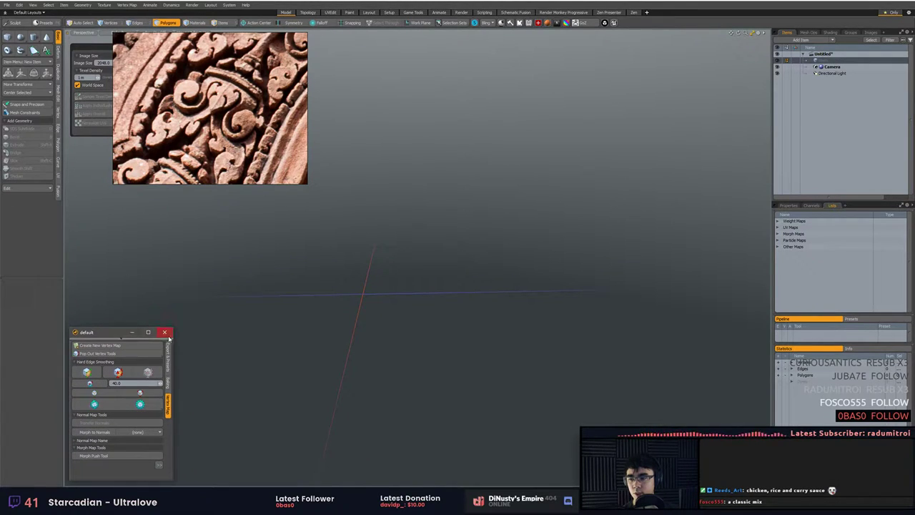
pyautogui.keyDown('alt'); pyautogui.moveTo(314, 332); pyautogui.dragTo(372, 286); pyautogui.keyUp('alt')
pyautogui.moveTo(252, 72); pyautogui.dragTo(215, 155, button='right')
pyautogui.click(185, 47)
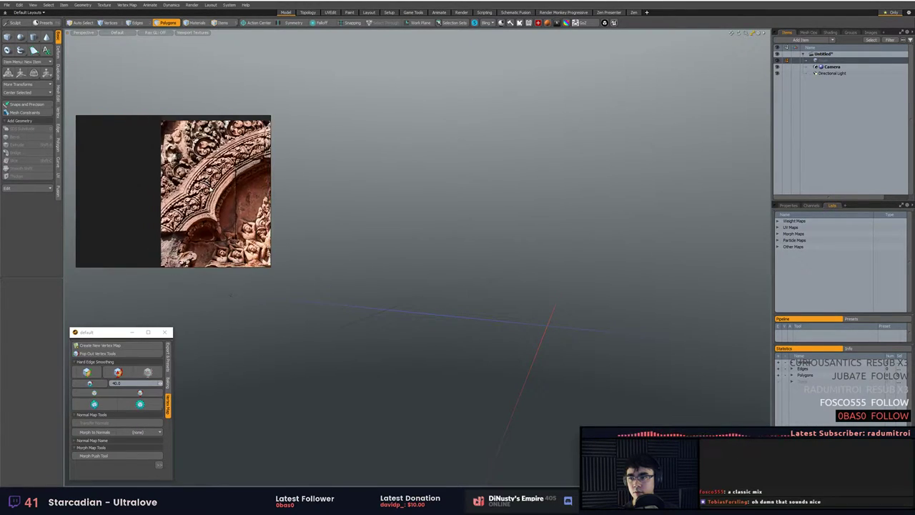
# Reposition the reference image window and frame the scroll-carved arch band in it.
pyautogui.scroll(3, 203, 194)
pyautogui.moveTo(217, 199); pyautogui.dragTo(131, 214, button='middle')
pyautogui.moveTo(184, 194); pyautogui.dragTo(178, 125, button='right')
pyautogui.scroll(-4, 186, 135)
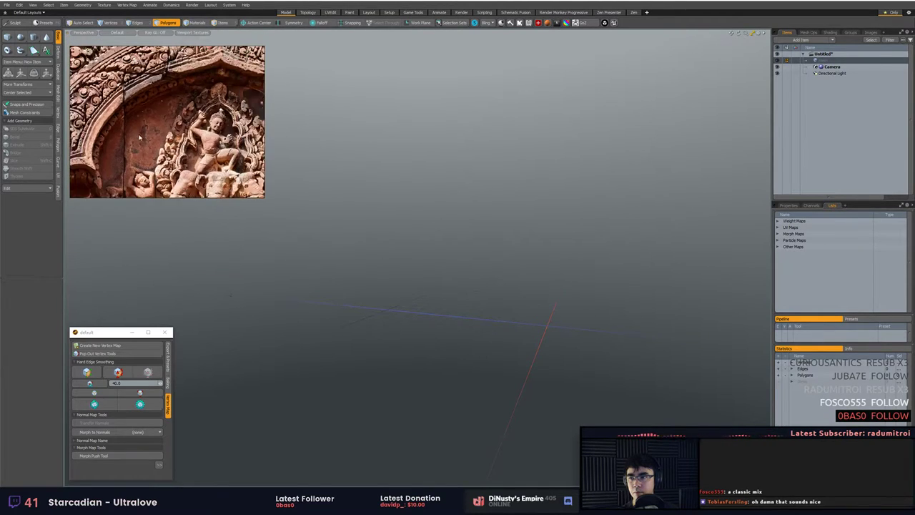
pyautogui.scroll(6, 154, 100)
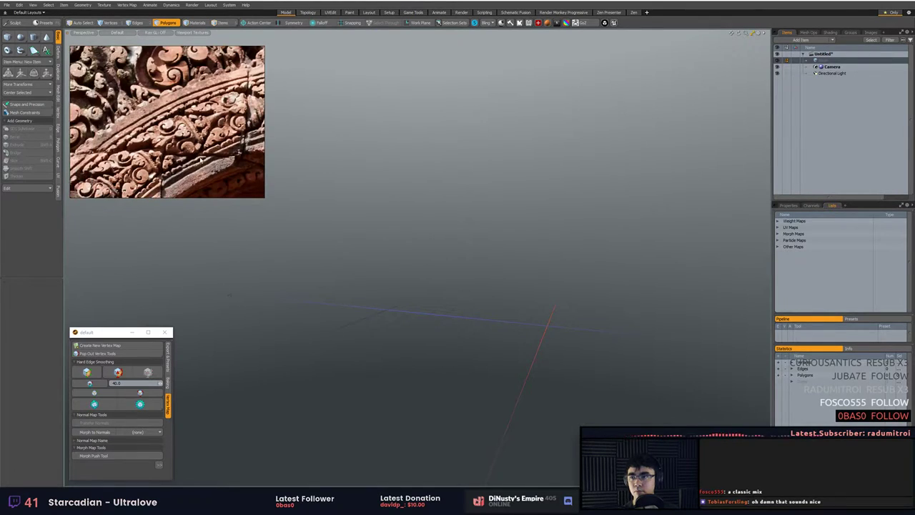
# Switch the empty modelling viewport to the orthographic Top view and frame the grid around the origin.
pyautogui.keyDown('alt'); pyautogui.moveTo(467, 261); pyautogui.dragTo(375, 309); pyautogui.keyUp('alt')
pyautogui.press('KP_2')
pyautogui.press('KP_3')
pyautogui.press('KP_2')
pyautogui.press('KP_1')
pyautogui.keyDown('alt'); pyautogui.moveTo(448, 285); pyautogui.dragTo(509, 283); pyautogui.keyUp('alt')
pyautogui.keyDown('ctrl'); pyautogui.keyDown('alt'); pyautogui.moveTo(510, 283); pyautogui.dragTo(421, 289); pyautogui.keyUp('alt'); pyautogui.keyUp('ctrl')
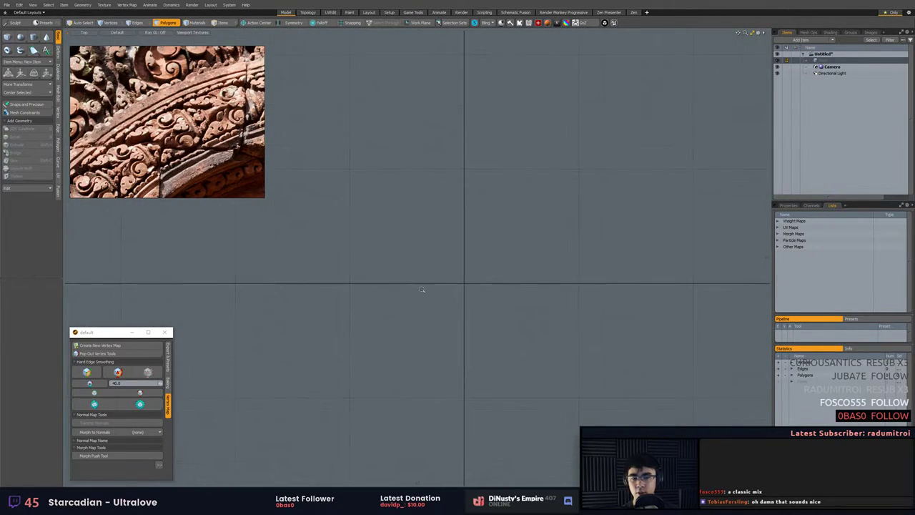
# Start loading a scene, browse to the Temple project folder, and move the file dialog clear of the reference image.
pyautogui.click(8, 5)
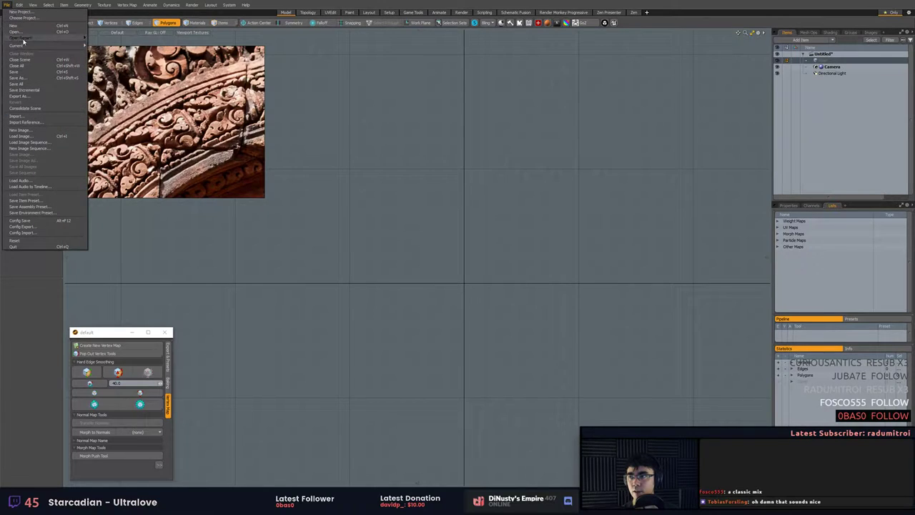
pyautogui.click(24, 32)
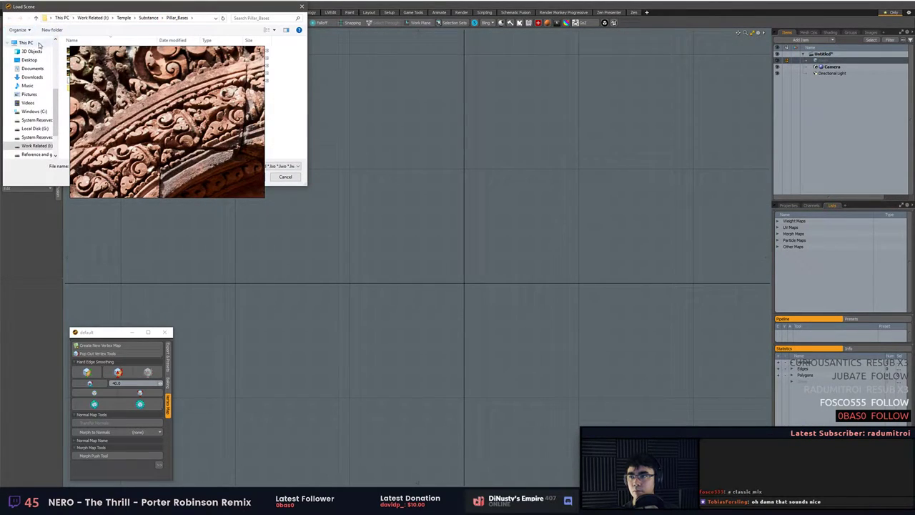
pyautogui.click(57, 51)
pyautogui.moveTo(58, 51); pyautogui.dragTo(58, 39)
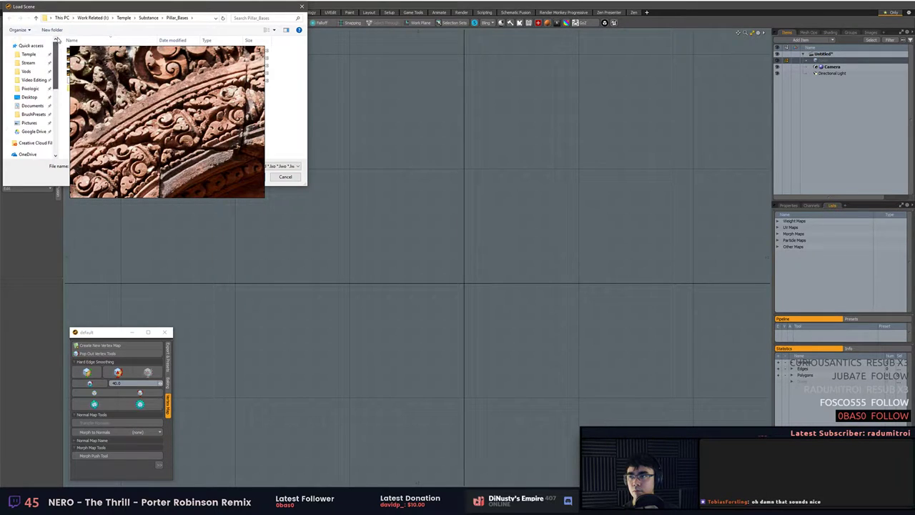
pyautogui.click(37, 55)
pyautogui.moveTo(96, 7); pyautogui.dragTo(553, 108)
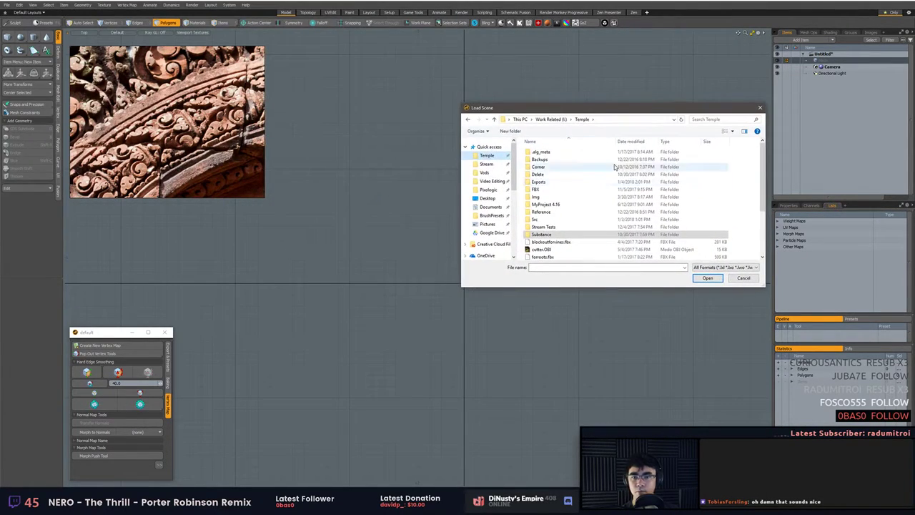
# Open the Substance folder inside the Temple project folder.
pyautogui.click(606, 182)
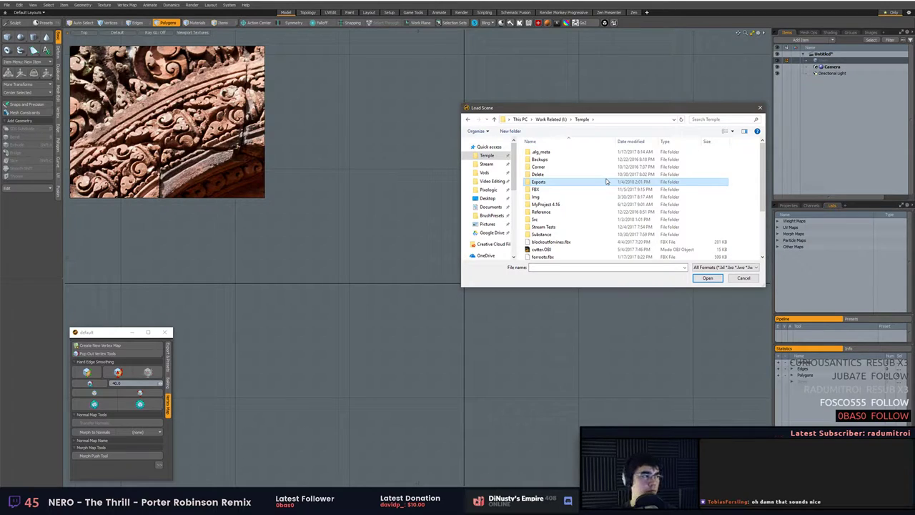
pyautogui.click(567, 167)
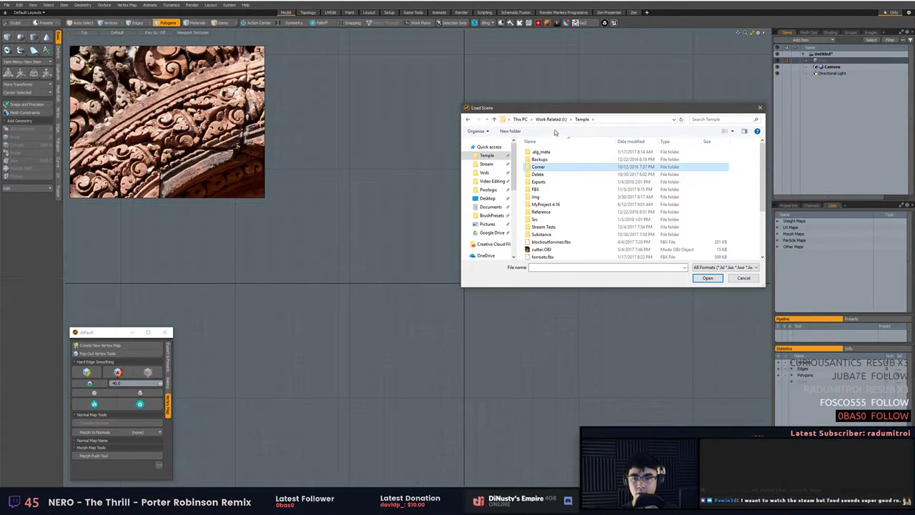
pyautogui.click(579, 203)
pyautogui.click(574, 212)
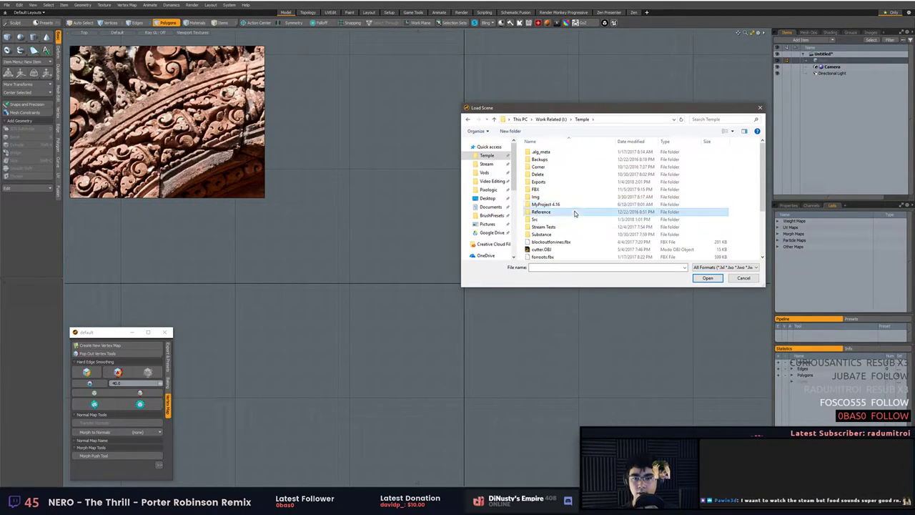
pyautogui.click(571, 229)
pyautogui.doubleClick(571, 232)
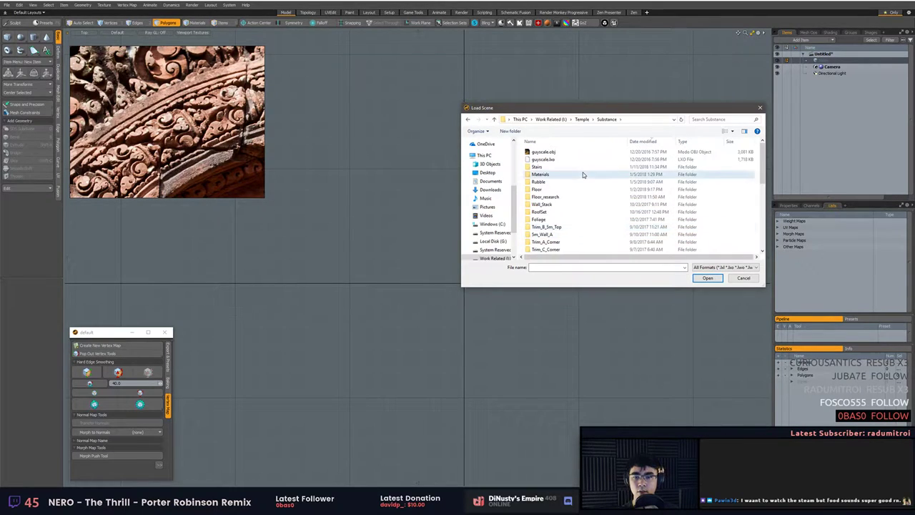
# Load the Src.lxo scene from the Trim_TileStrip folder.
pyautogui.press('t')
pyautogui.press('t')
pyautogui.scroll(-1, 632, 216)
pyautogui.press('t')
pyautogui.press('t')
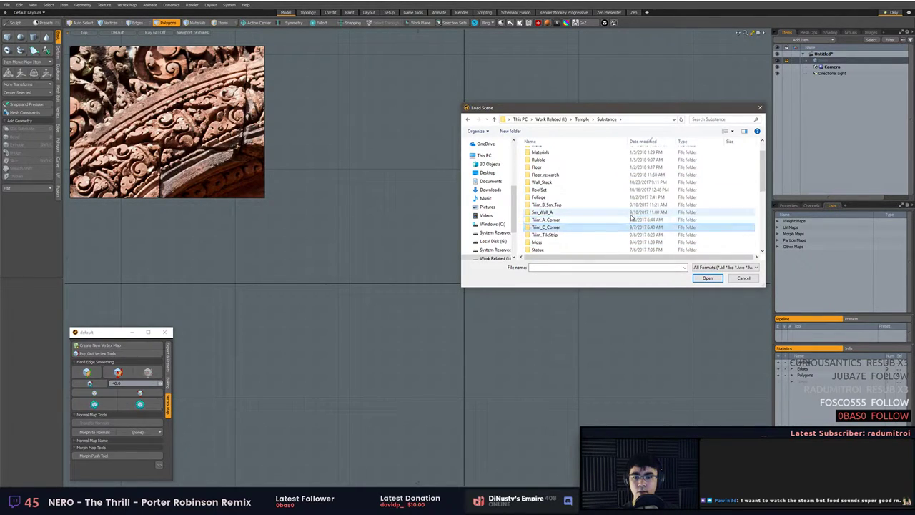
pyautogui.press('t')
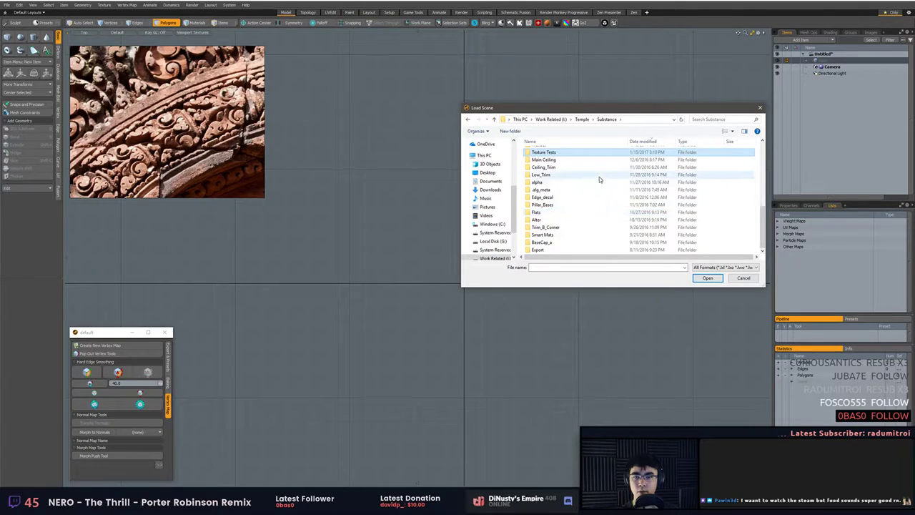
pyautogui.scroll(1, 599, 179)
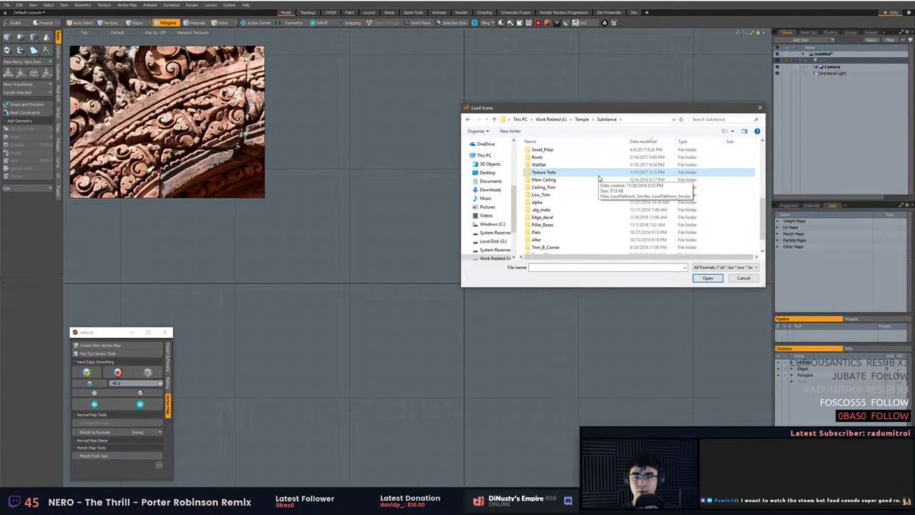
pyautogui.scroll(2, 598, 178)
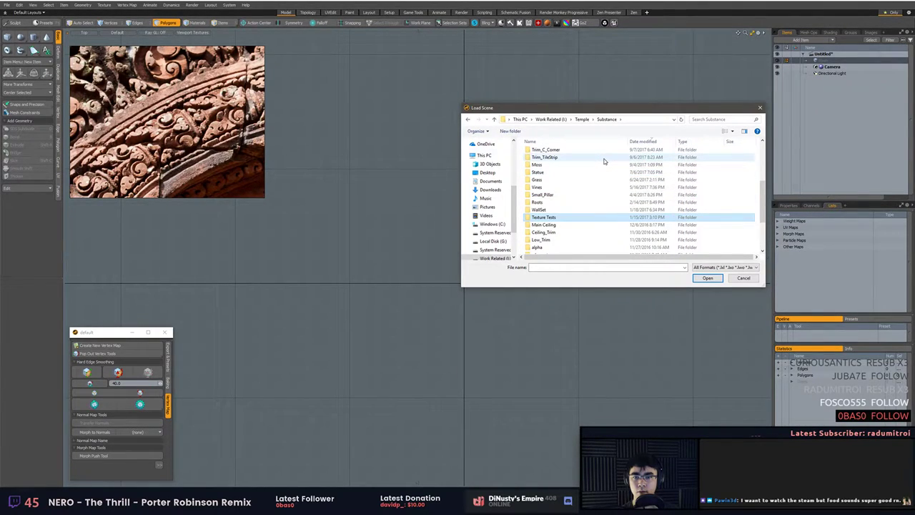
pyautogui.click(566, 159)
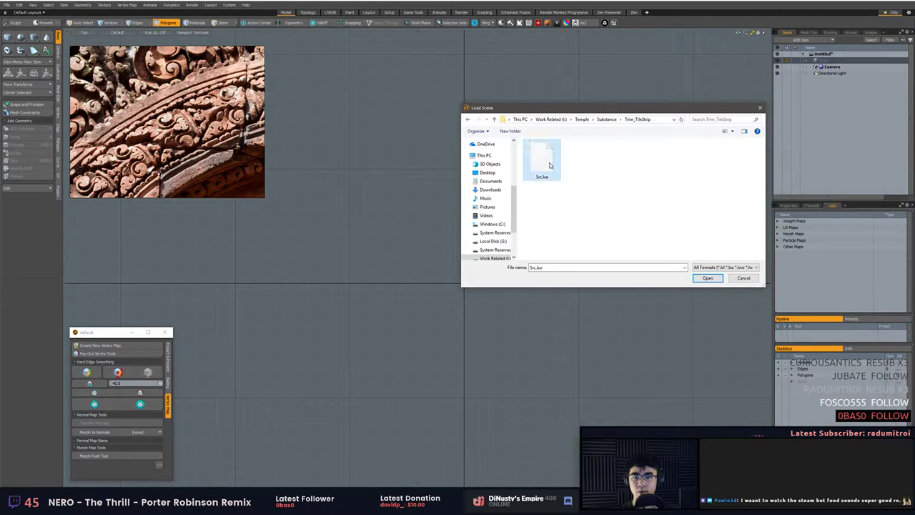
pyautogui.doubleClick(541, 159)
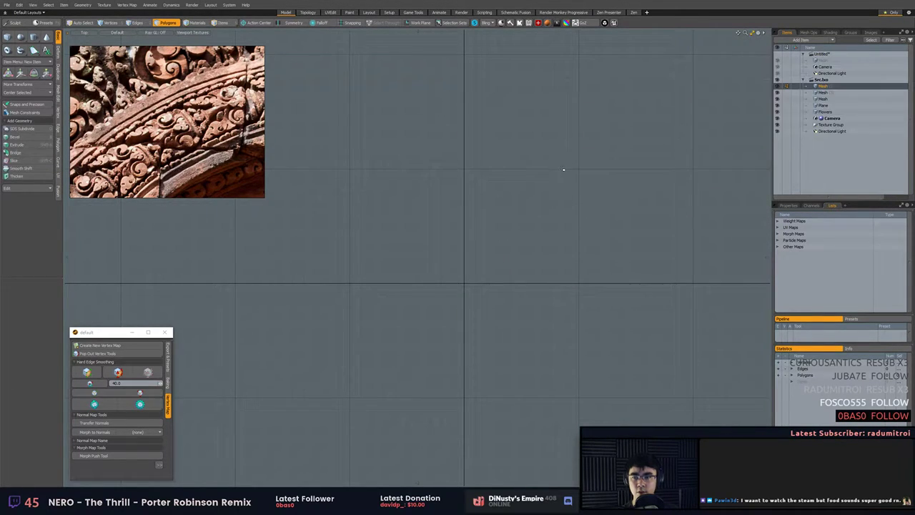
# Examine the loaded trim strips and blockout wall in perspective, comparing them with a wider view of the carved-arch reference.
pyautogui.press('a')
pyautogui.hotkey('shift', 'a')
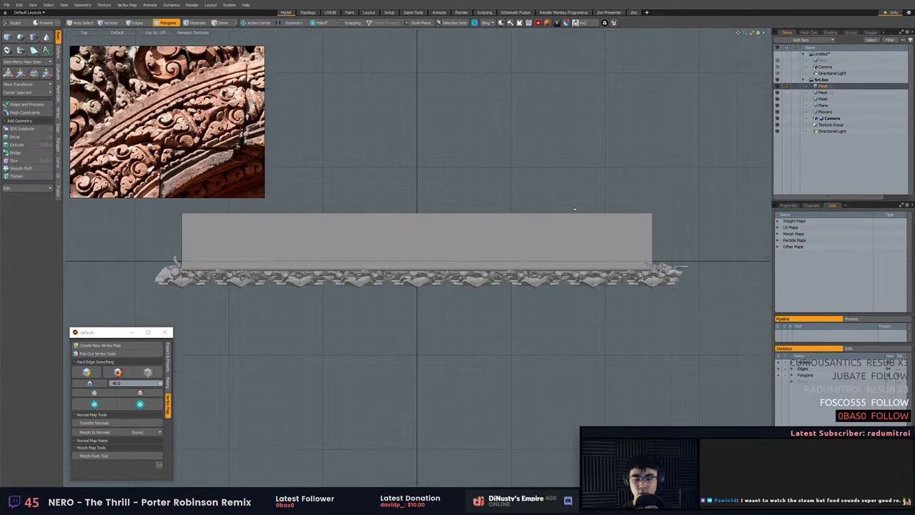
pyautogui.press('KP_Decimal')
pyautogui.moveTo(595, 206)
pyautogui.keyDown('alt'); pyautogui.mouseDown()
pyautogui.moveTo(704, 187)
pyautogui.moveTo(614, 197)
pyautogui.moveTo(523, 244)
pyautogui.moveTo(372, 245)
pyautogui.mouseUp(); pyautogui.keyUp('alt')
pyautogui.scroll(-3, 533, 240)
pyautogui.scroll(3, 529, 241)
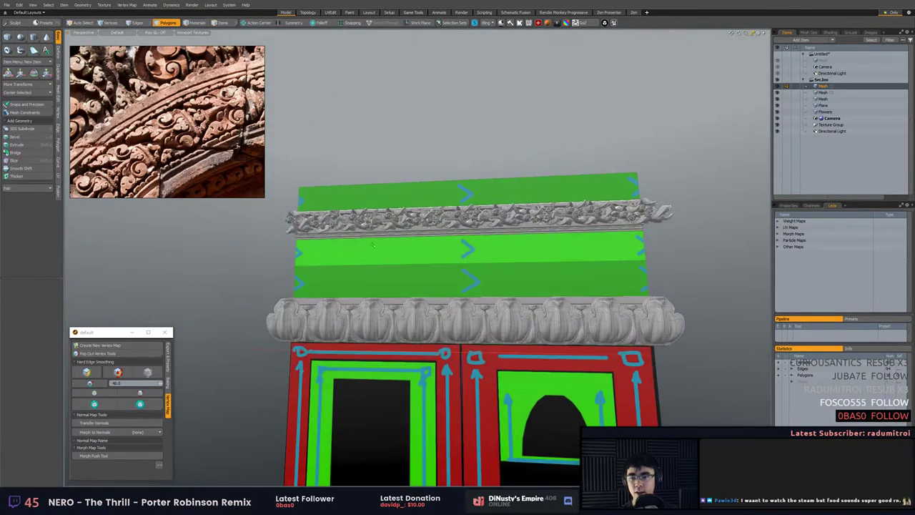
pyautogui.keyDown('alt'); pyautogui.moveTo(540, 263); pyautogui.dragTo(483, 249); pyautogui.keyUp('alt')
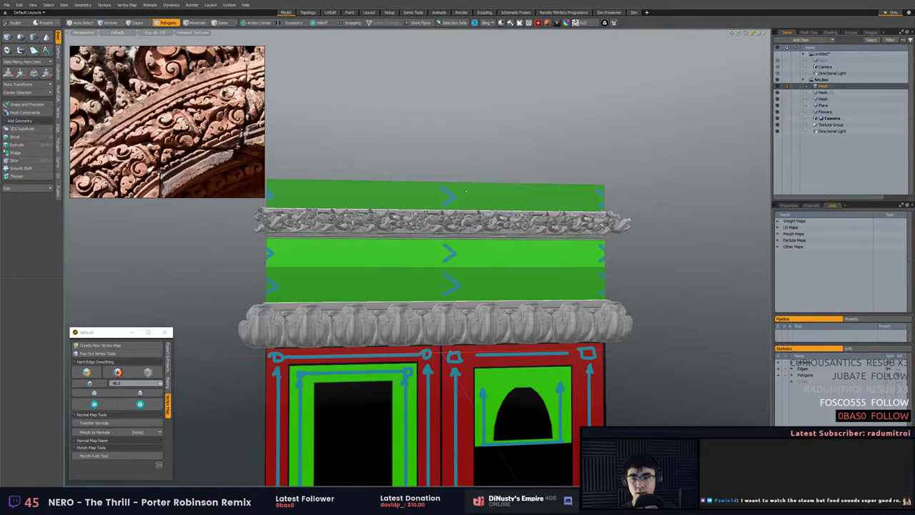
pyautogui.keyDown('alt'); pyautogui.moveTo(477, 289); pyautogui.dragTo(582, 284); pyautogui.keyUp('alt')
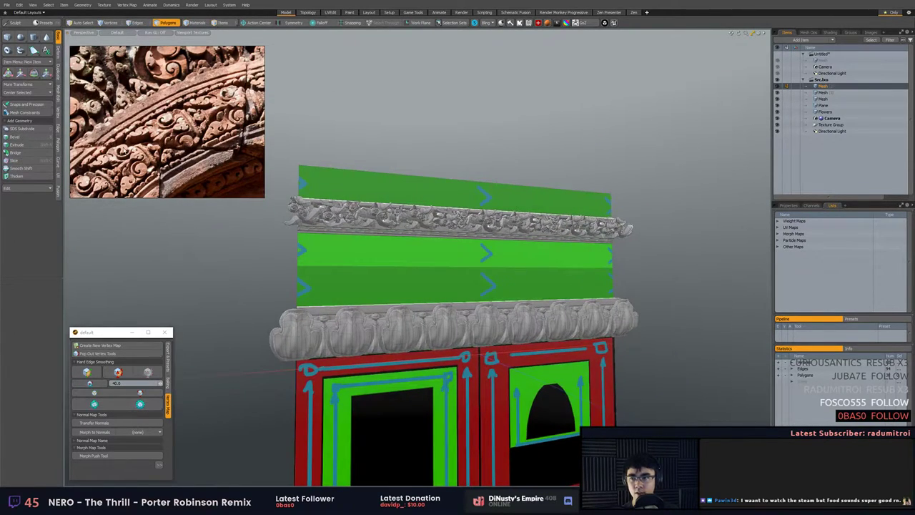
pyautogui.scroll(-3, 123, 151)
pyautogui.moveTo(129, 147); pyautogui.dragTo(140, 117, button='middle')
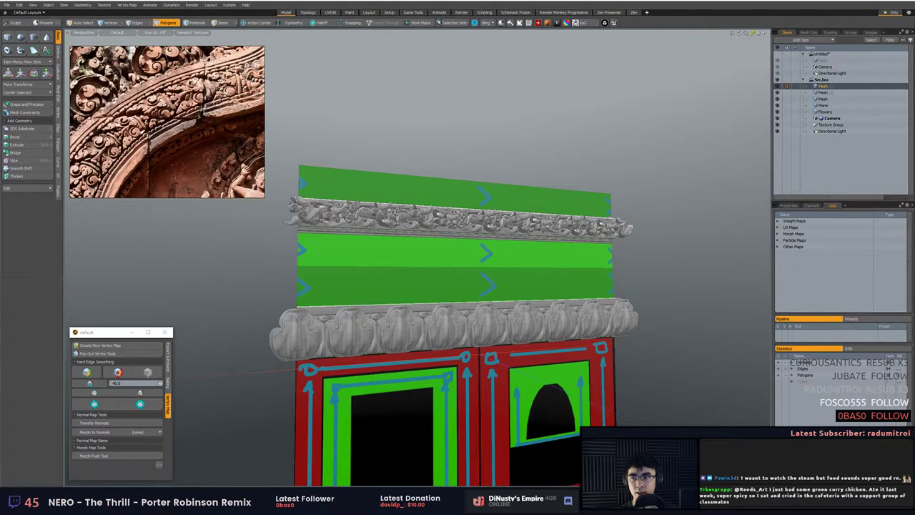
pyautogui.keyDown('alt'); pyautogui.moveTo(402, 256); pyautogui.dragTo(281, 259); pyautogui.keyUp('alt')
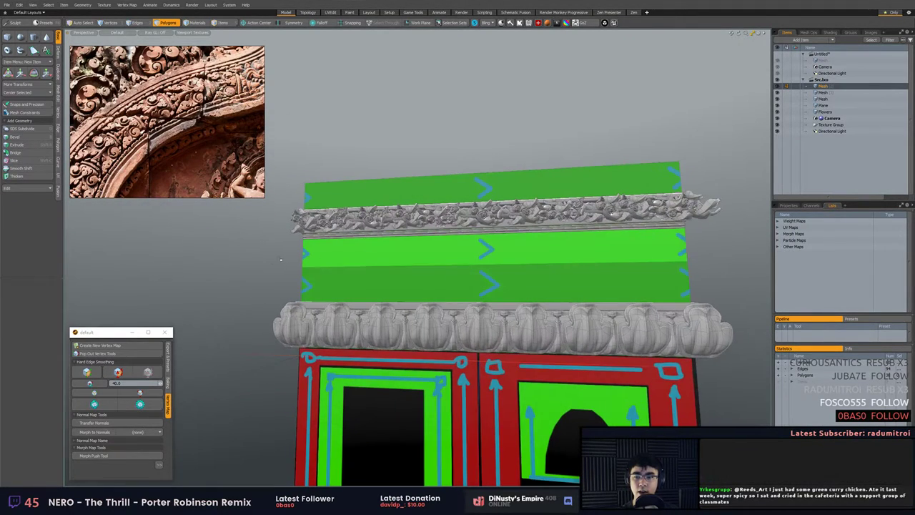
pyautogui.keyDown('alt'); pyautogui.moveTo(679, 292); pyautogui.dragTo(587, 275); pyautogui.keyUp('alt')
# In item selection mode, pick the carved trim's separate mesh items and frame the Flowers mesh.
pyautogui.click(609, 179)
pyautogui.press('w')
pyautogui.press('5')
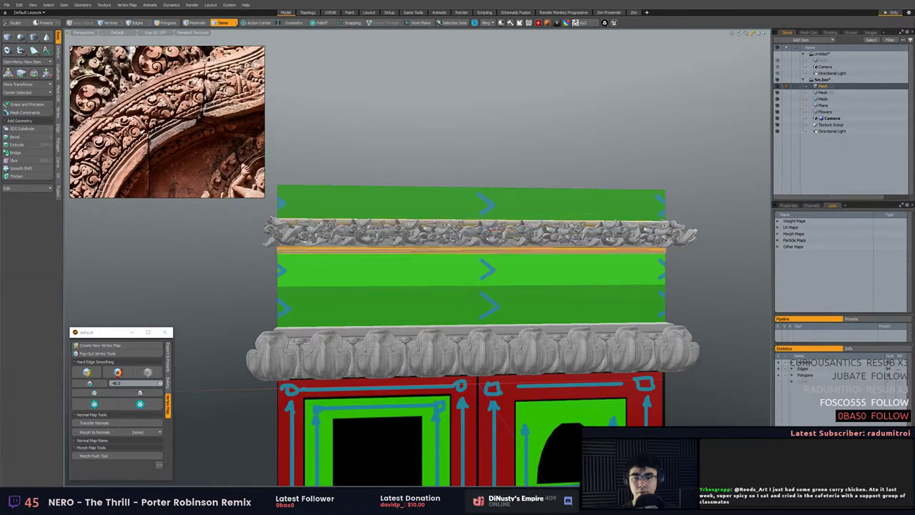
pyautogui.click(575, 231)
pyautogui.click(580, 185)
pyautogui.click(569, 236)
pyautogui.click(567, 157)
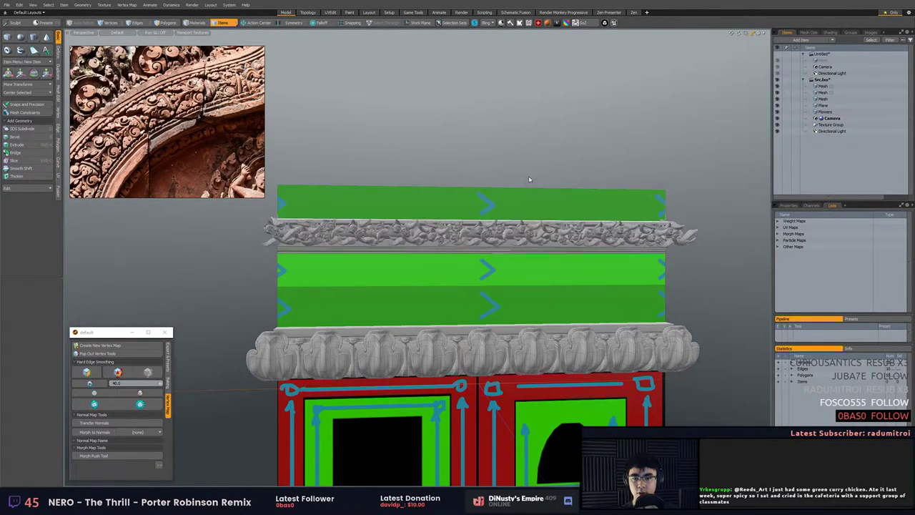
pyautogui.keyDown('alt'); pyautogui.moveTo(531, 178); pyautogui.dragTo(470, 286); pyautogui.keyUp('alt')
pyautogui.click(468, 322)
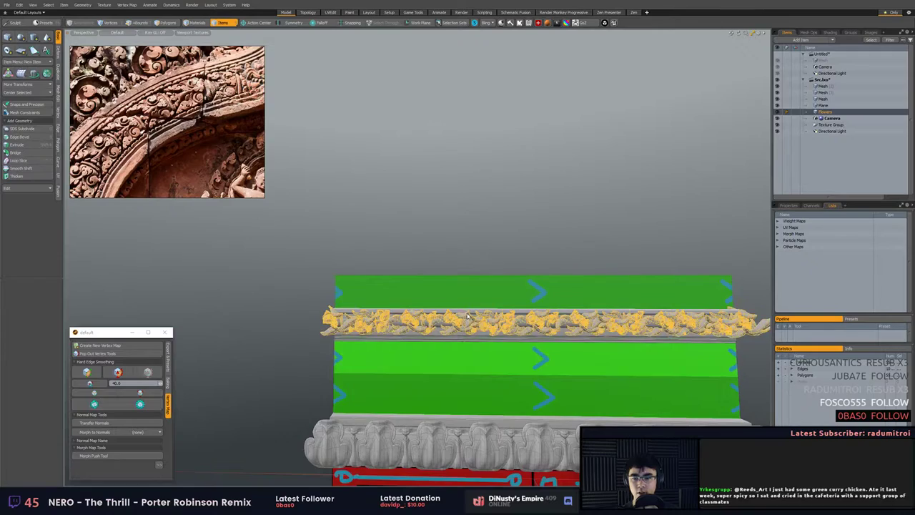
pyautogui.hotkey('shift', 'a')
# Inspect the carved flower trim up close and against the green blockout wall from several angles.
pyautogui.keyDown('alt'); pyautogui.moveTo(400, 290); pyautogui.dragTo(419, 278); pyautogui.keyUp('alt')
pyautogui.scroll(8, 430, 280)
pyautogui.click(450, 187)
pyautogui.keyDown('alt'); pyautogui.moveTo(450, 187); pyautogui.dragTo(517, 218); pyautogui.keyUp('alt')
pyautogui.keyDown('alt'); pyautogui.moveTo(576, 215); pyautogui.dragTo(711, 270); pyautogui.keyUp('alt')
pyautogui.scroll(-5, 522, 322)
pyautogui.scroll(5, 522, 322)
pyautogui.scroll(-5, 521, 277)
pyautogui.scroll(2, 571, 233)
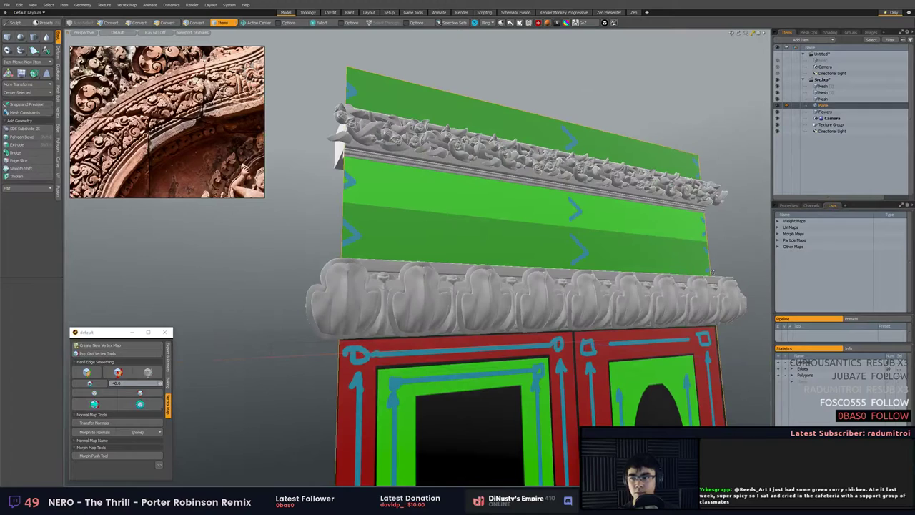
pyautogui.keyDown('alt'); pyautogui.moveTo(622, 254); pyautogui.dragTo(503, 267); pyautogui.keyUp('alt')
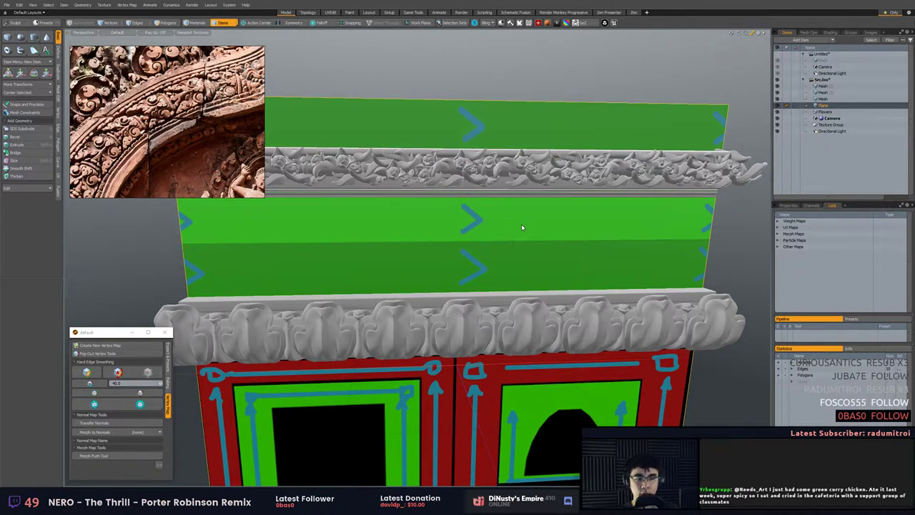
pyautogui.keyDown('alt'); pyautogui.moveTo(514, 255); pyautogui.dragTo(387, 256); pyautogui.keyUp('alt')
# Copy the full carved-arch reference image, switch to Photoshop, and paste it into a new document.
pyautogui.scroll(-4, 172, 111)
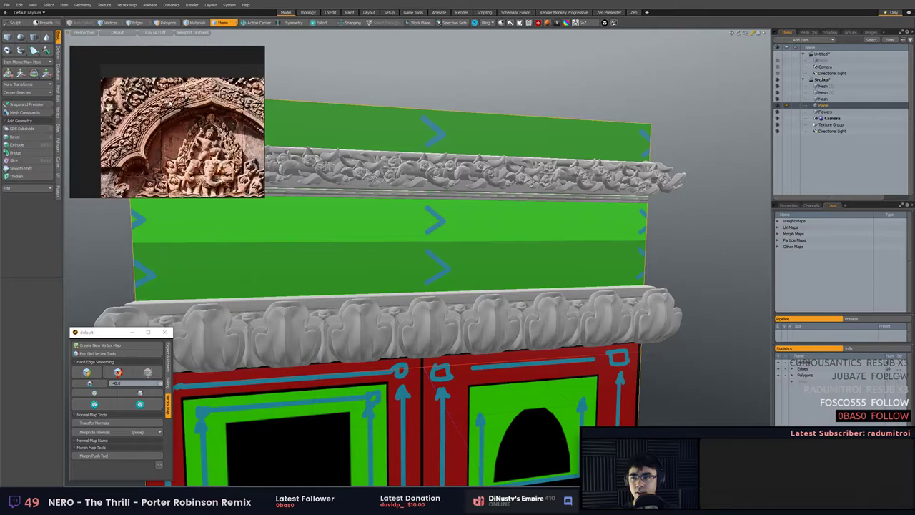
pyautogui.scroll(3, 172, 107)
pyautogui.rightClick(171, 114)
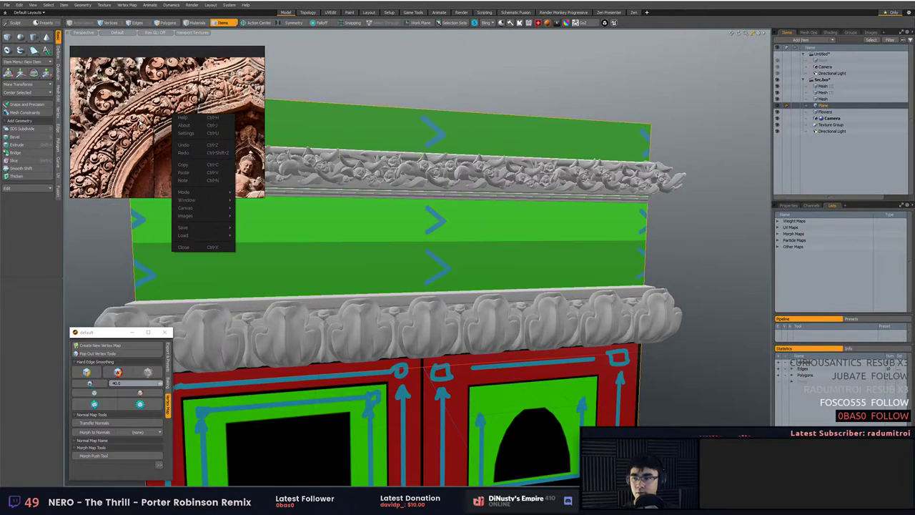
pyautogui.rightClick(140, 123)
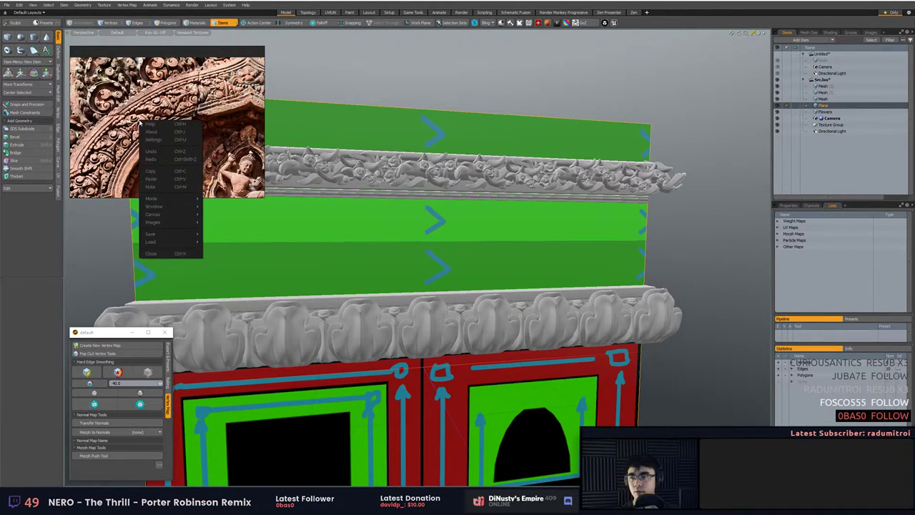
pyautogui.click(240, 180)
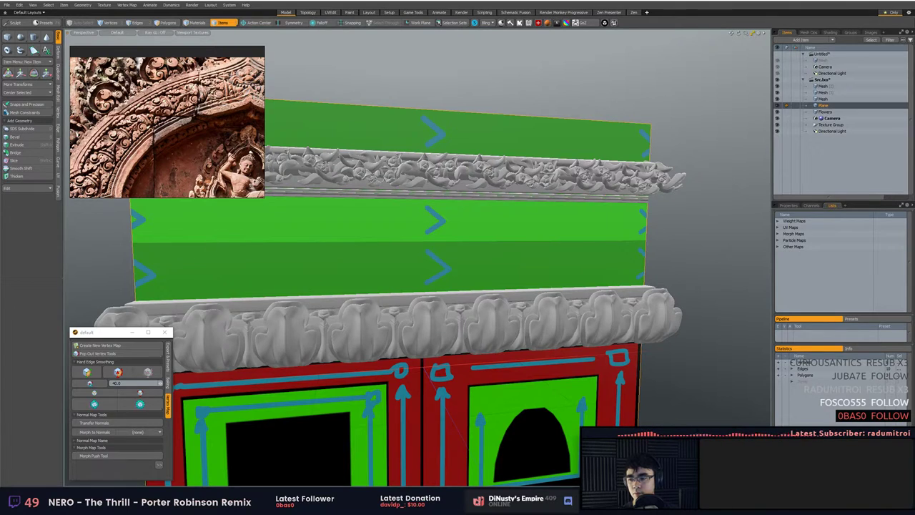
pyautogui.click(293, 421)
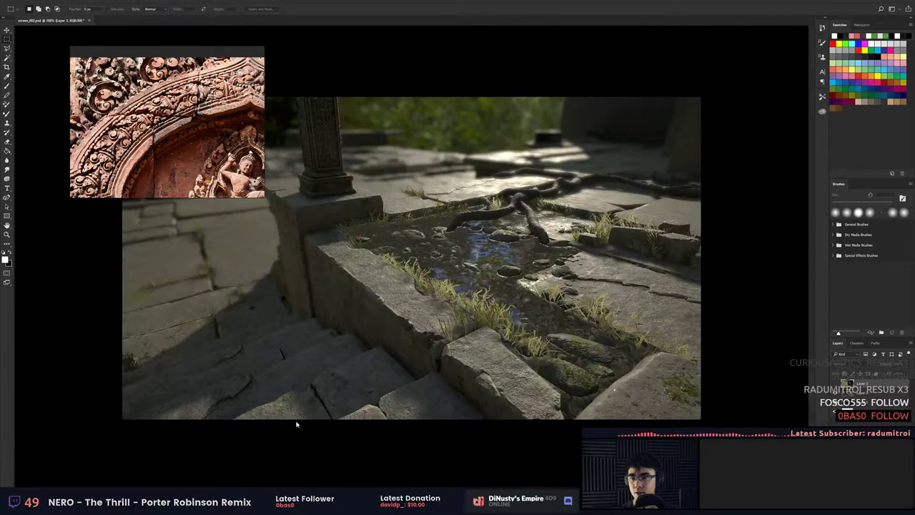
pyautogui.hotkey('ctrl', 'n')
pyautogui.press('Return')
pyautogui.hotkey('ctrl', 'v')
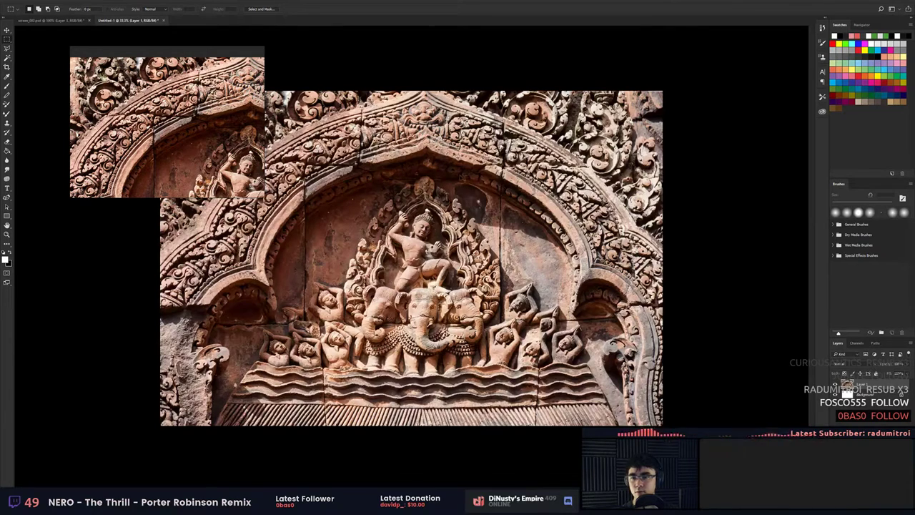
# Copy the arch's upper-left section from the pasted photo and paste it into a new document.
pyautogui.press('f')
pyautogui.moveTo(300, 193); pyautogui.dragTo(509, 238)
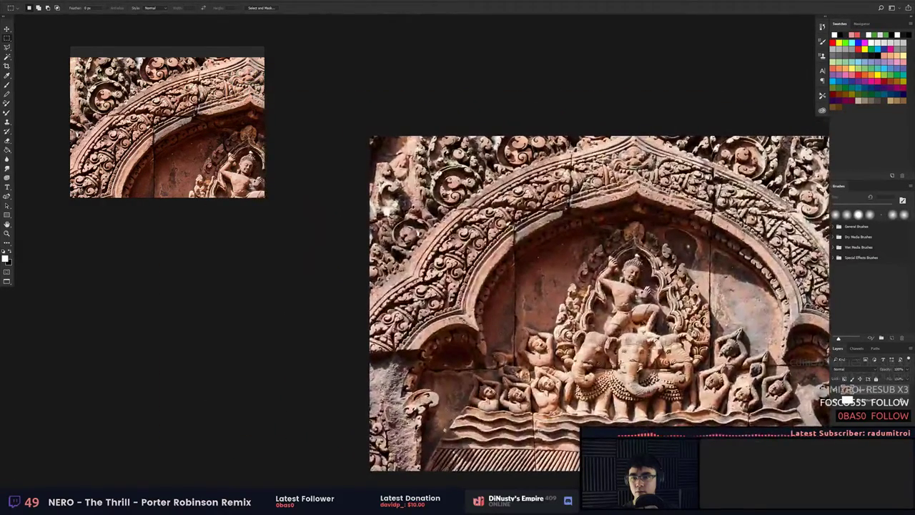
pyautogui.moveTo(413, 146); pyautogui.dragTo(576, 314)
pyautogui.hotkey('ctrl', 'c')
pyautogui.hotkey('ctrl', 'n')
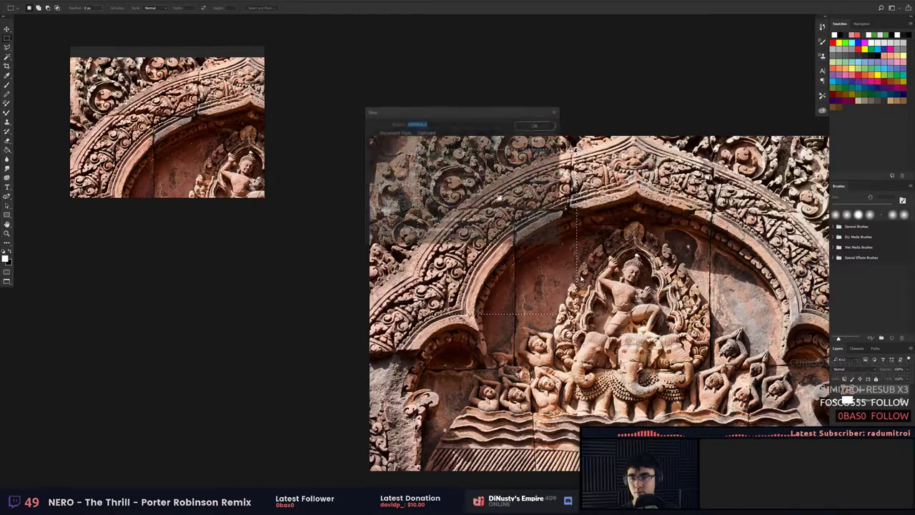
pyautogui.press('Return')
pyautogui.hotkey('ctrl', 'v')
# Rotate the pasted arch section so that its carved scroll band stands roughly vertical.
pyautogui.hotkey('ctrl', 't')
pyautogui.moveTo(708, 379); pyautogui.dragTo(678, 159)
pyautogui.press('Return')
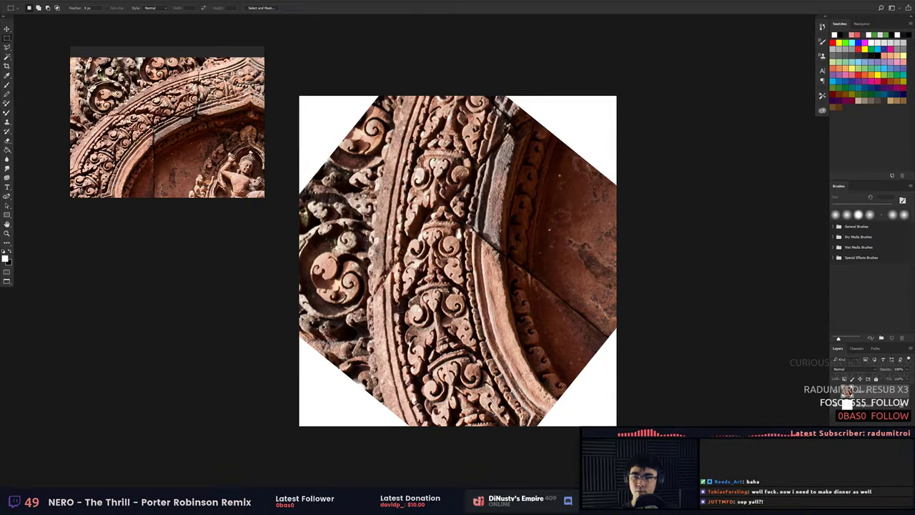
# Warp the rotated arch section, pulling its middle sideways so the carved scroll band's curve straightens.
pyautogui.moveTo(367, 115); pyautogui.dragTo(529, 390)
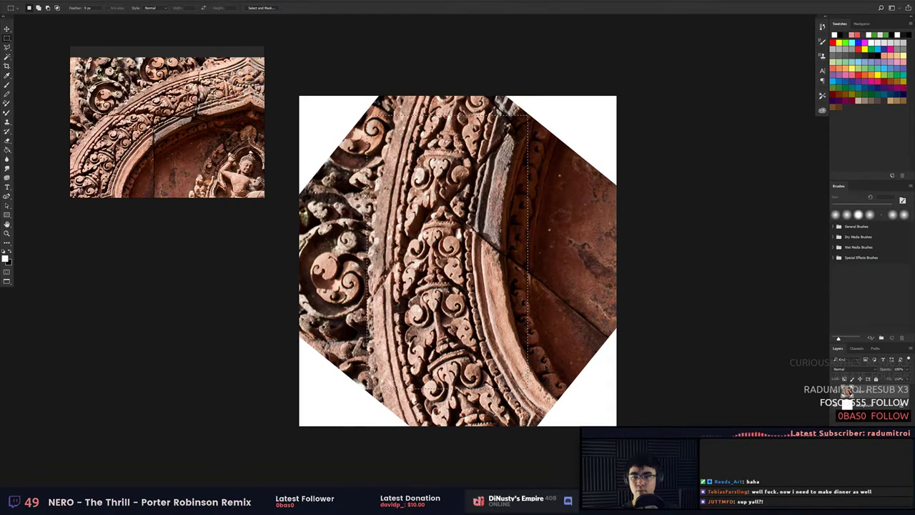
pyautogui.hotkey('ctrl', 'd')
pyautogui.hotkey('ctrl', 't')
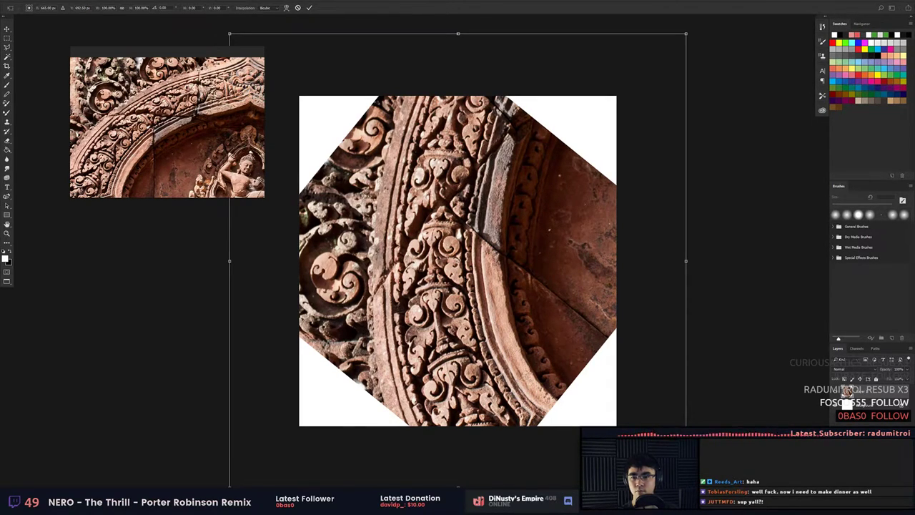
pyautogui.rightClick(466, 276)
pyautogui.click(500, 331)
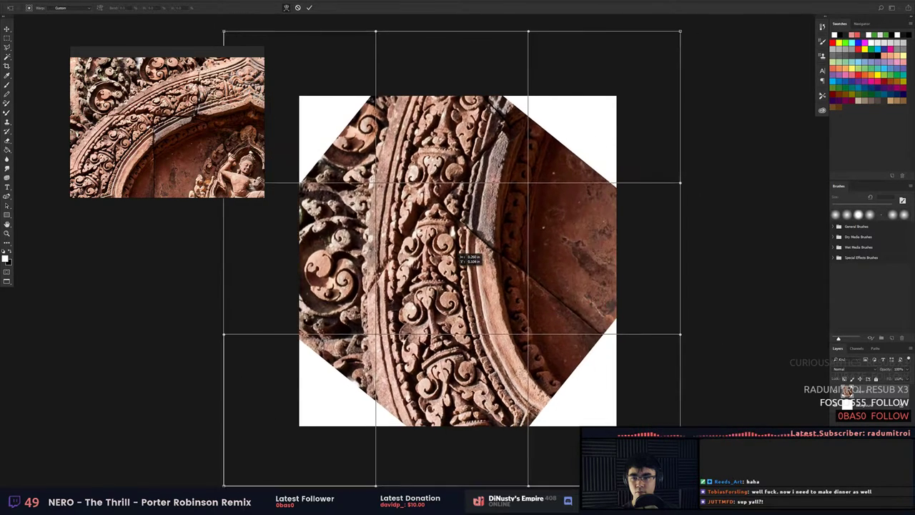
pyautogui.moveTo(455, 268); pyautogui.dragTo(493, 272)
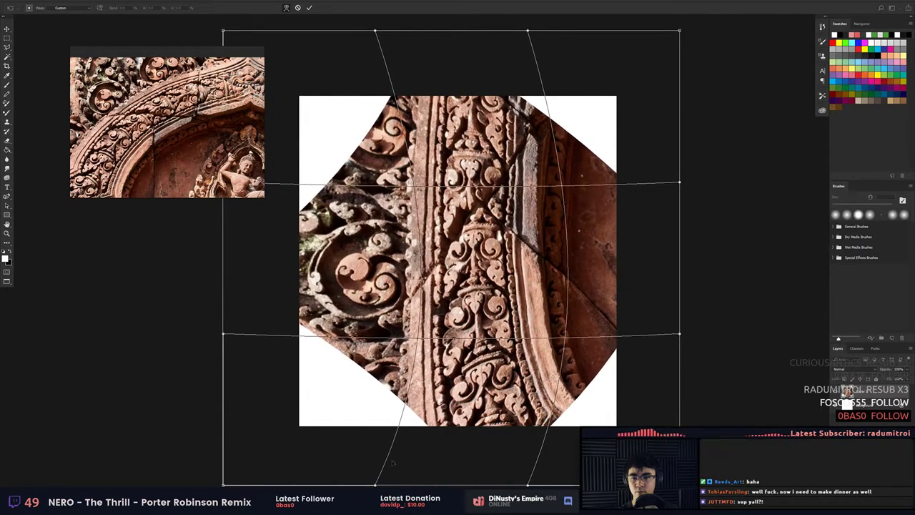
# Pull the lower corners and lower outer edge of the warp grid to straighten the bottom of the band.
pyautogui.keyDown('ctrl'); pyautogui.moveTo(451, 441); pyautogui.dragTo(429, 377); pyautogui.keyUp('ctrl')
pyautogui.moveTo(656, 420); pyautogui.dragTo(498, 508)
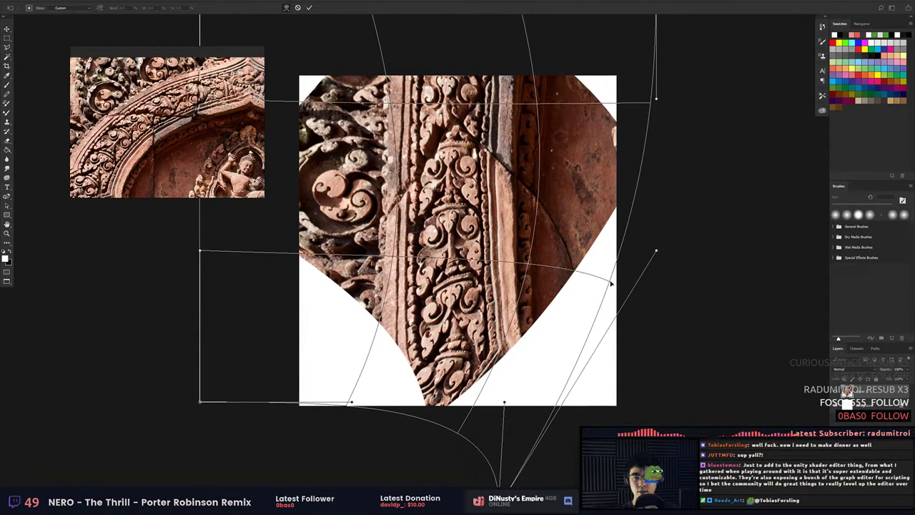
pyautogui.moveTo(611, 283); pyautogui.dragTo(613, 408)
pyautogui.moveTo(200, 404); pyautogui.dragTo(231, 493)
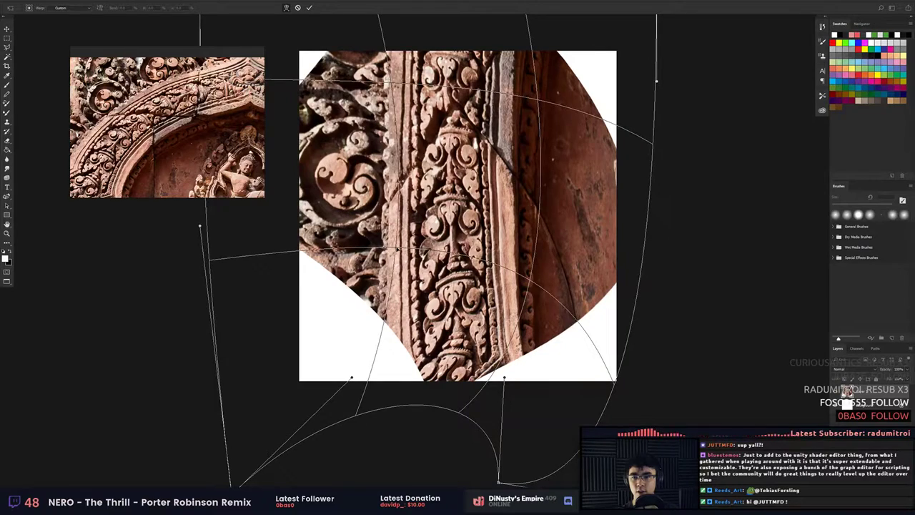
# Adjust the warp grid's interior and bottom-edge handles until the lower part of the scroll band runs vertically.
pyautogui.moveTo(396, 249); pyautogui.dragTo(386, 251)
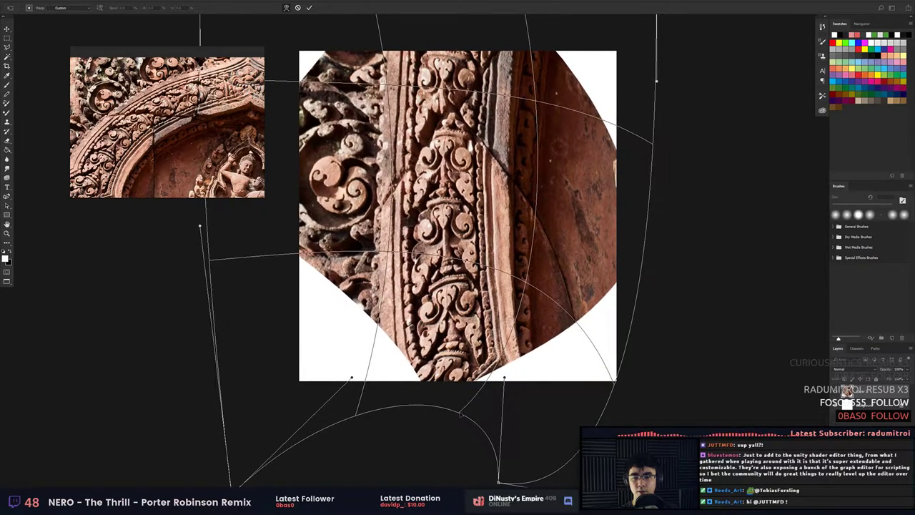
pyautogui.moveTo(460, 414); pyautogui.dragTo(400, 427)
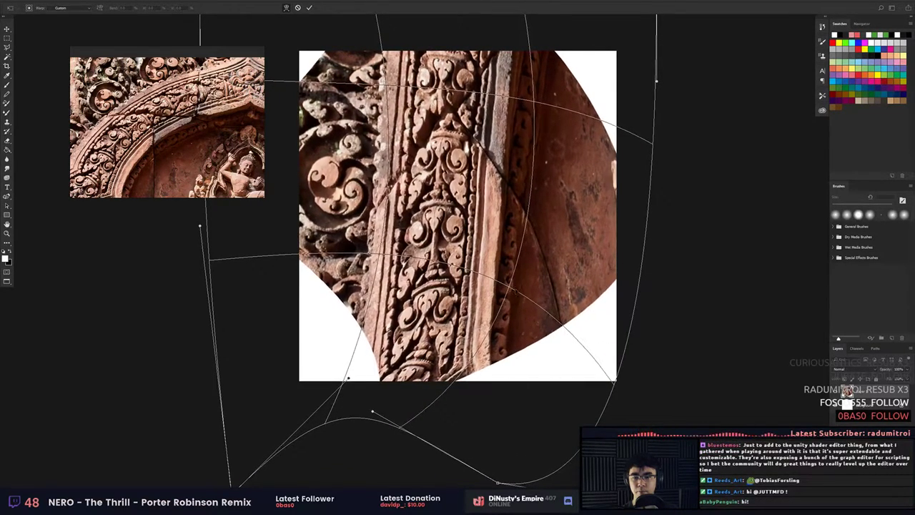
pyautogui.moveTo(515, 291)
pyautogui.mouseDown()
pyautogui.moveTo(537, 298)
pyautogui.moveTo(526, 278)
pyautogui.mouseUp()
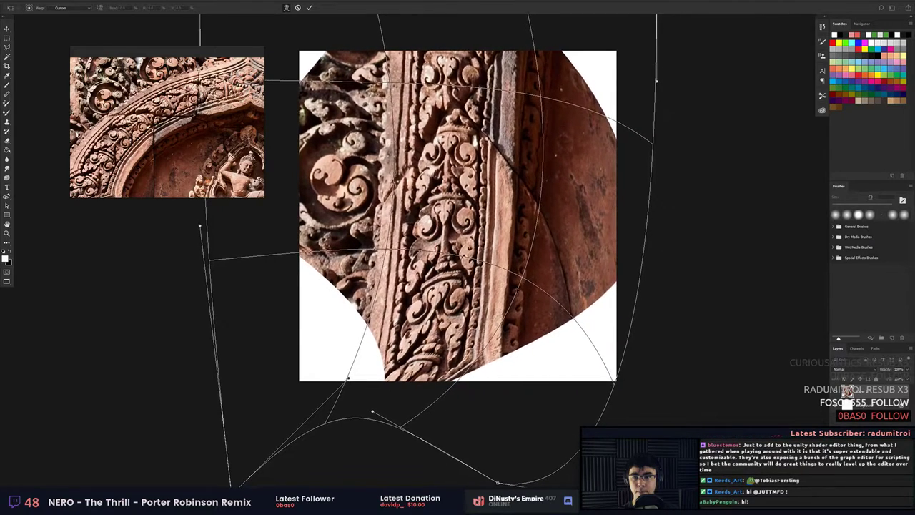
pyautogui.moveTo(327, 425); pyautogui.dragTo(365, 419)
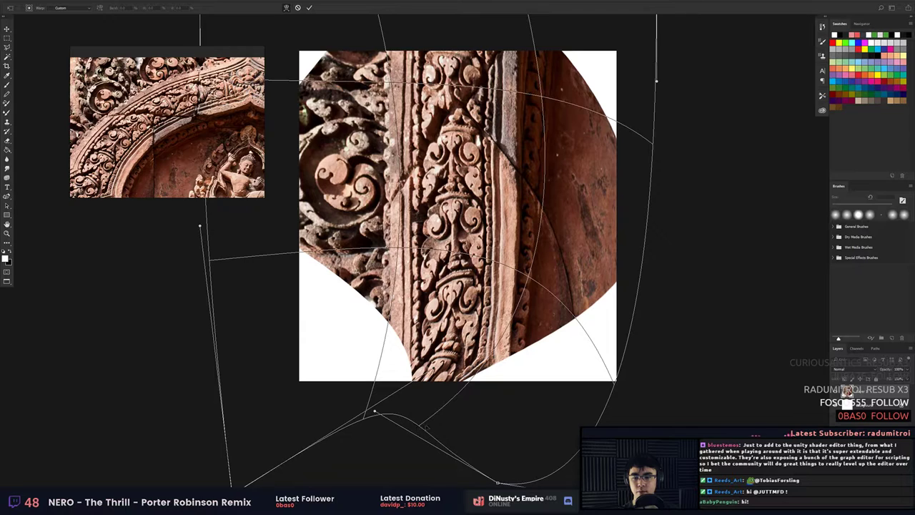
pyautogui.moveTo(420, 428)
pyautogui.mouseDown()
pyautogui.moveTo(439, 433)
pyautogui.moveTo(408, 434)
pyautogui.mouseUp()
pyautogui.scroll(-1, 408, 435)
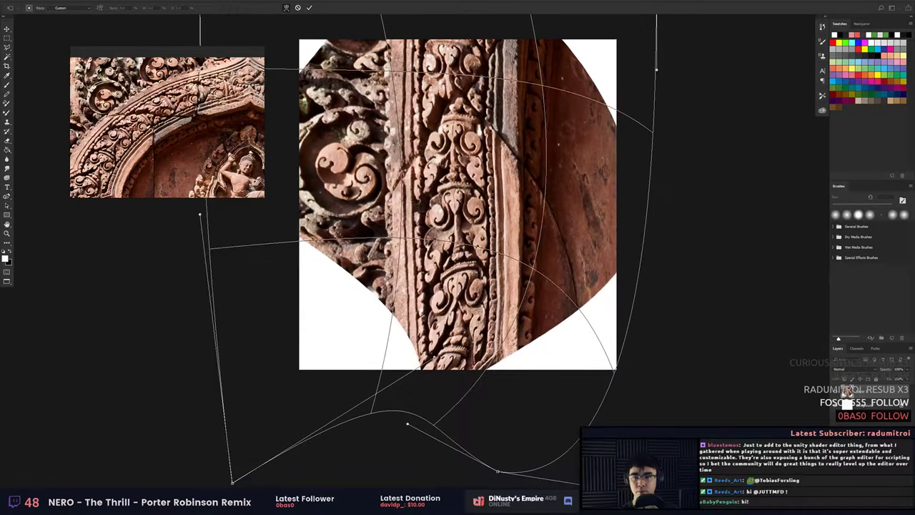
# Fine-tune the warp around the band's centre and the plain stone beside it, and apply the transformation.
pyautogui.scroll(4, 408, 434)
pyautogui.scroll(4, 443, 322)
pyautogui.moveTo(472, 214); pyautogui.dragTo(466, 204)
pyautogui.moveTo(459, 300); pyautogui.dragTo(451, 310)
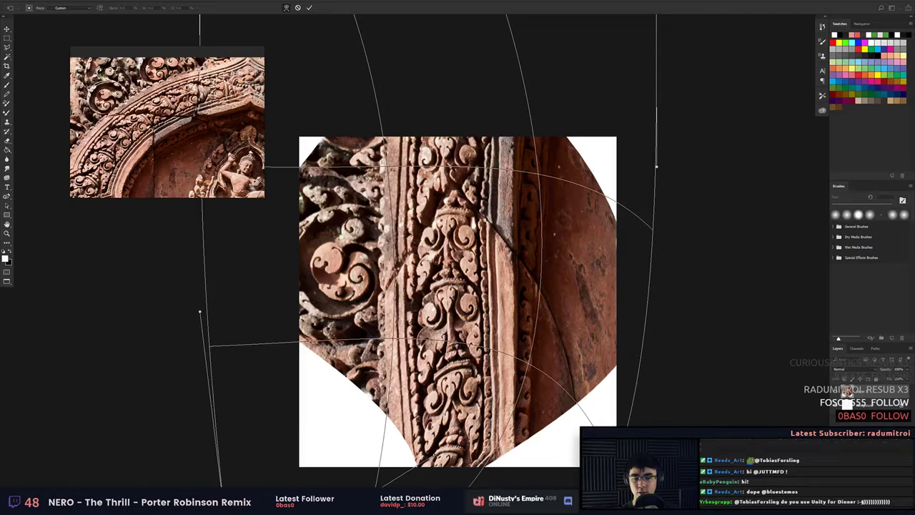
pyautogui.moveTo(577, 329); pyautogui.dragTo(606, 326)
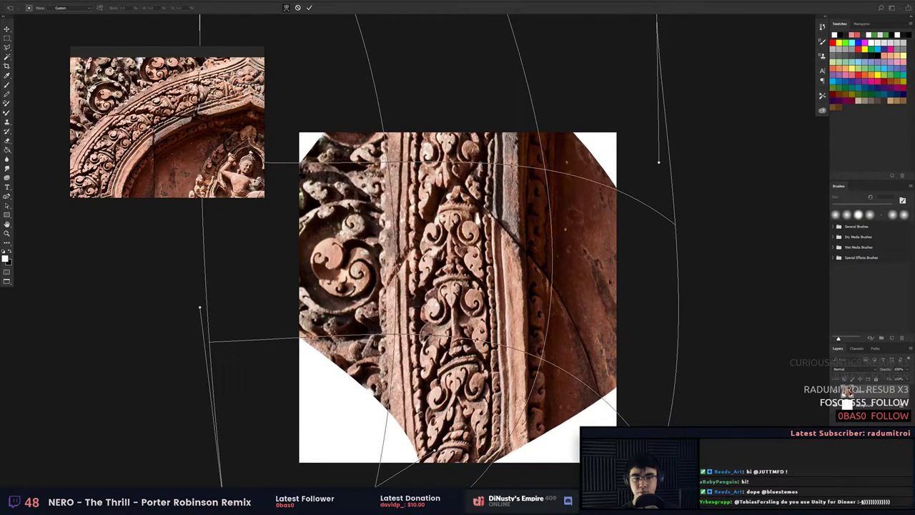
pyautogui.press('Return')
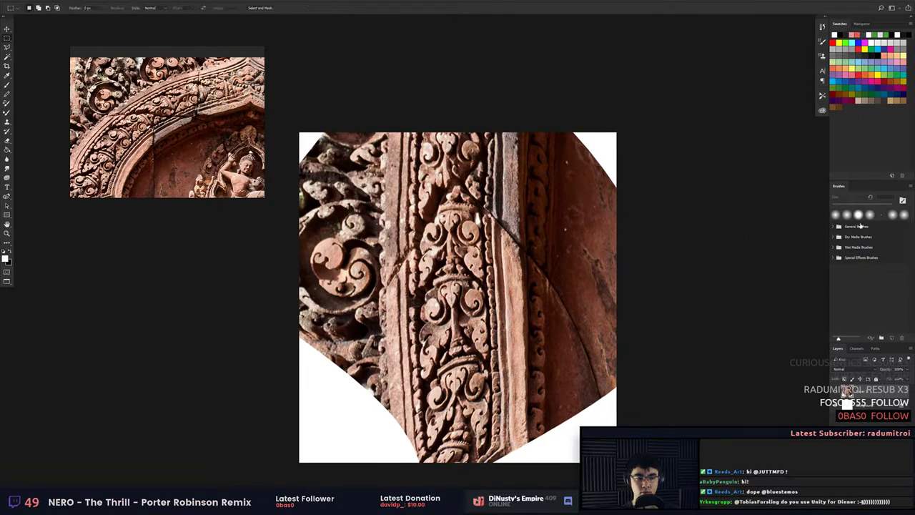
# Copy a rectangular crop of the straightened band, switch to the PureRef reference board, and paste it beside the temple photos.
pyautogui.moveTo(375, 150); pyautogui.dragTo(541, 391)
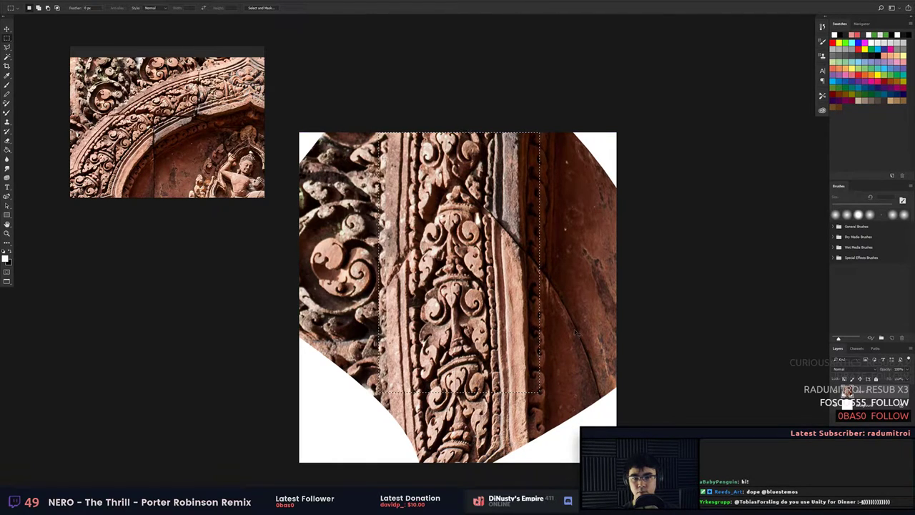
pyautogui.hotkey('alt', 'Tab')
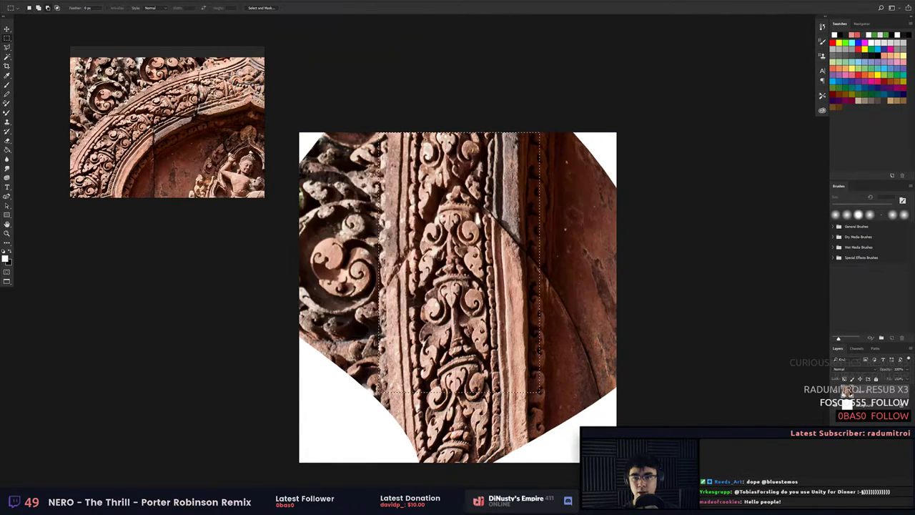
pyautogui.scroll(-5, 189, 124)
pyautogui.scroll(-4, 188, 123)
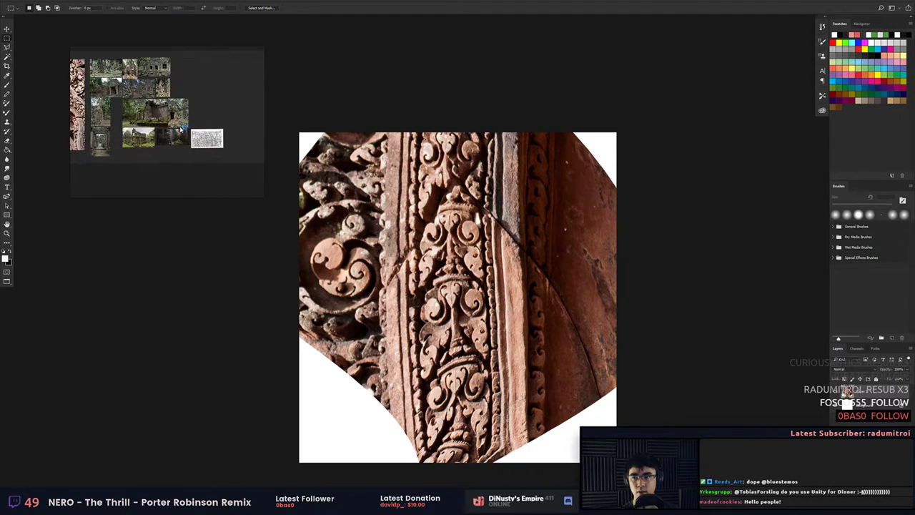
pyautogui.scroll(4, 202, 114)
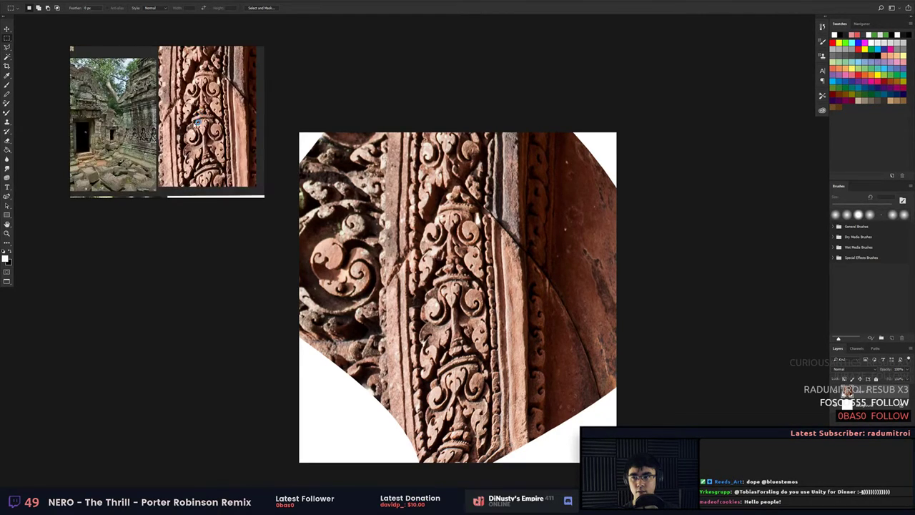
pyautogui.scroll(-3, 199, 130)
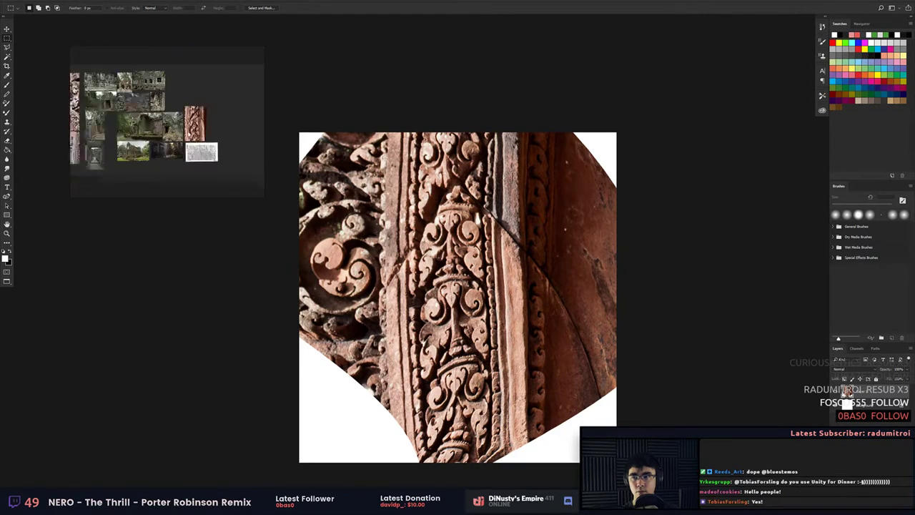
# Move the full carved-arch photo to the far side of the reference board and refit the canvas to the images.
pyautogui.moveTo(85, 129); pyautogui.dragTo(269, 118)
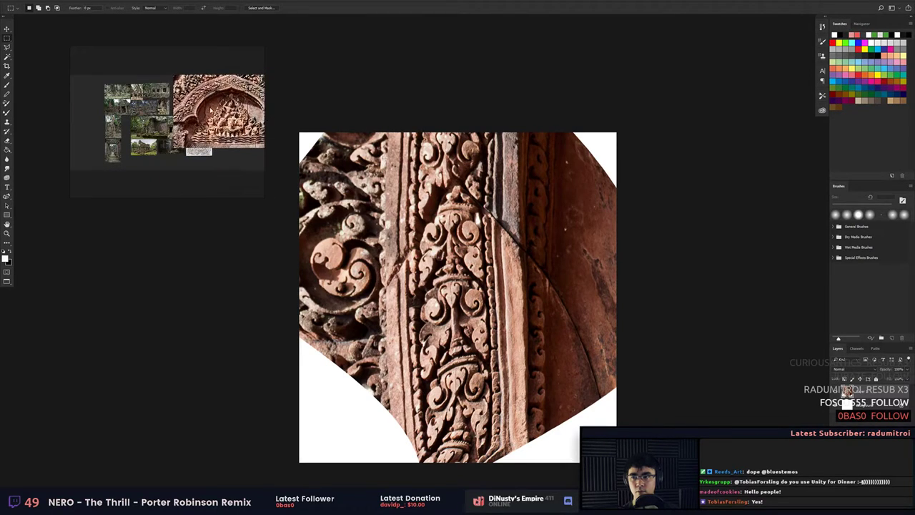
pyautogui.moveTo(208, 110); pyautogui.dragTo(251, 118)
pyautogui.rightClick(193, 106)
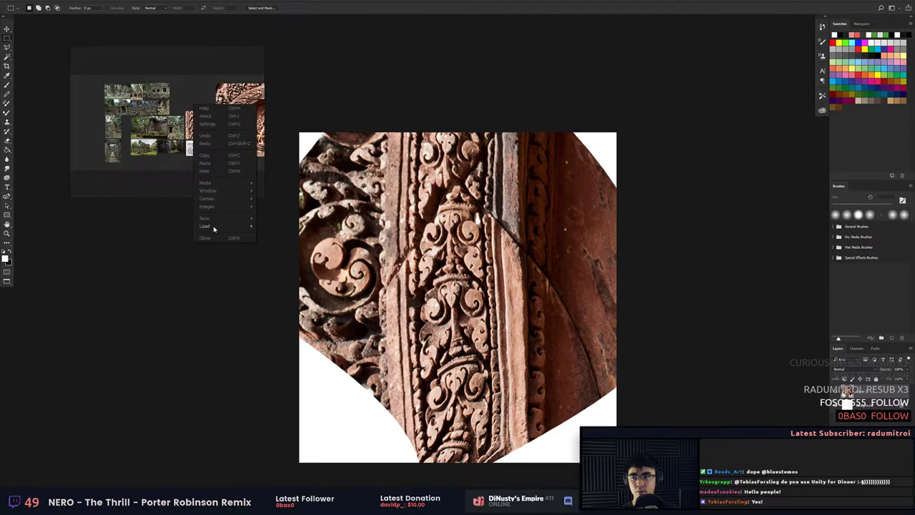
pyautogui.moveTo(216, 205)
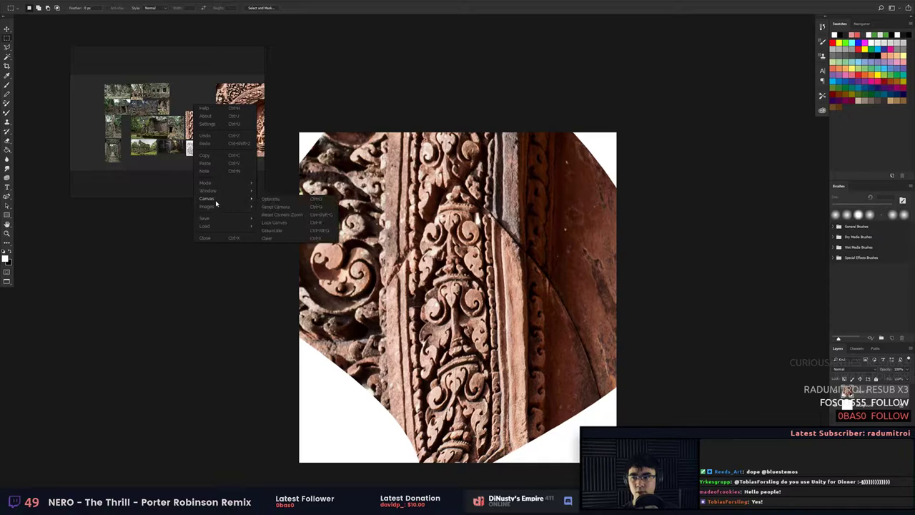
pyautogui.click(278, 203)
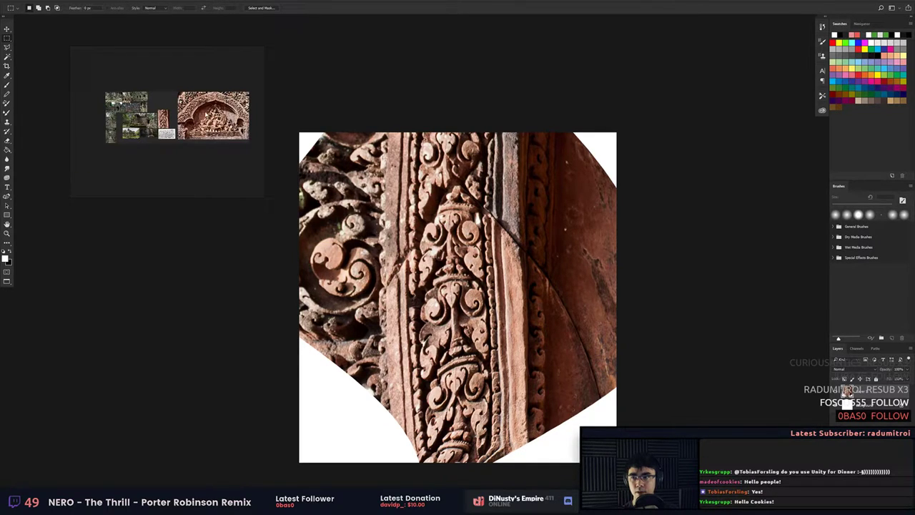
# Shift the straightened band image closer to the arch photo, and reposition and enlarge the reference board window.
pyautogui.scroll(5, 172, 117)
pyautogui.moveTo(157, 134); pyautogui.dragTo(181, 134)
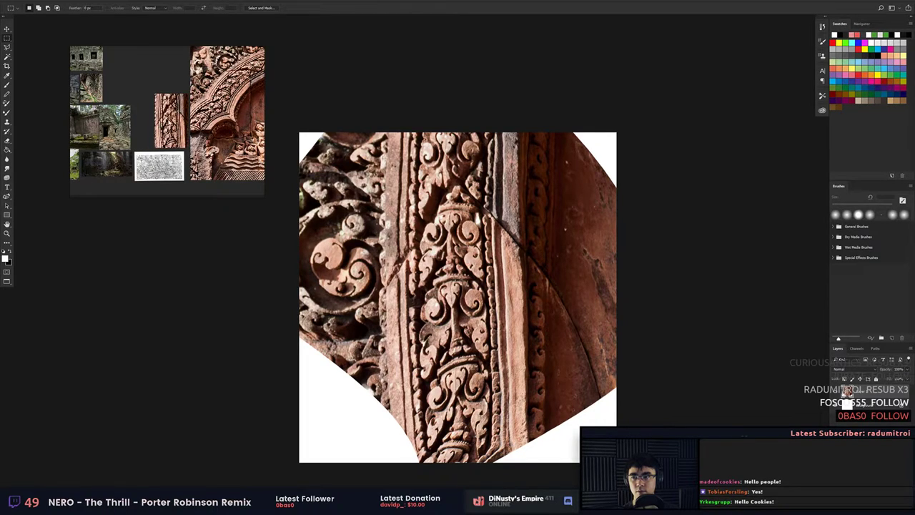
pyautogui.moveTo(164, 91); pyautogui.dragTo(120, 72)
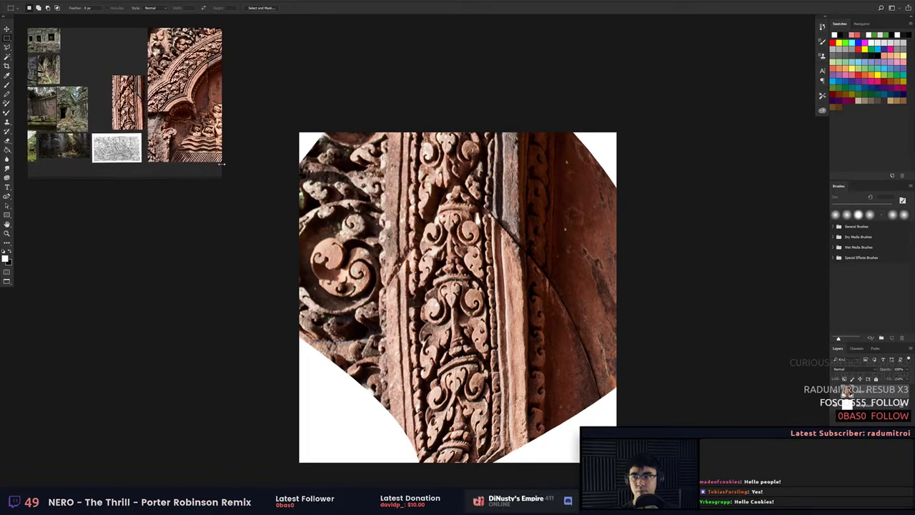
pyautogui.moveTo(221, 179); pyautogui.dragTo(232, 283)
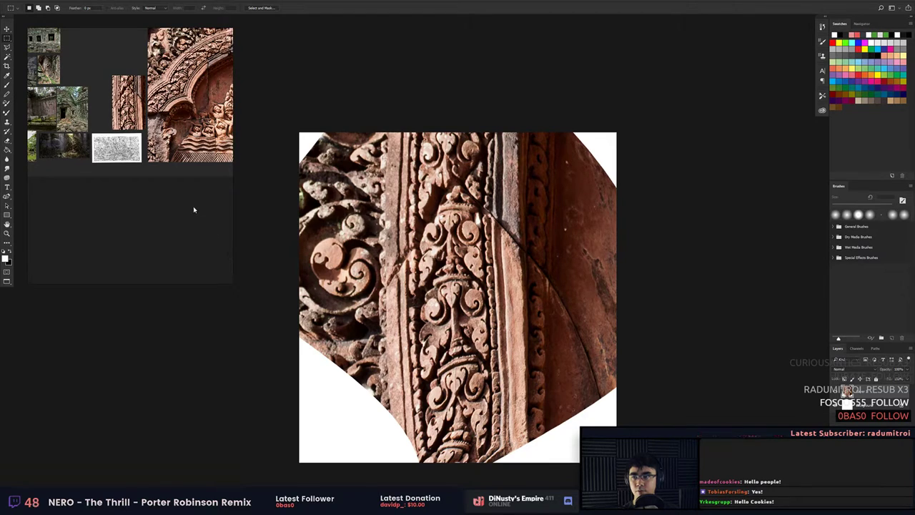
# Browse the temple photos on the reference board one after another.
pyautogui.press('Right')
pyautogui.press('Right')
pyautogui.press('Right')
pyautogui.press('Right')
pyautogui.press('Right')
pyautogui.press('Right')
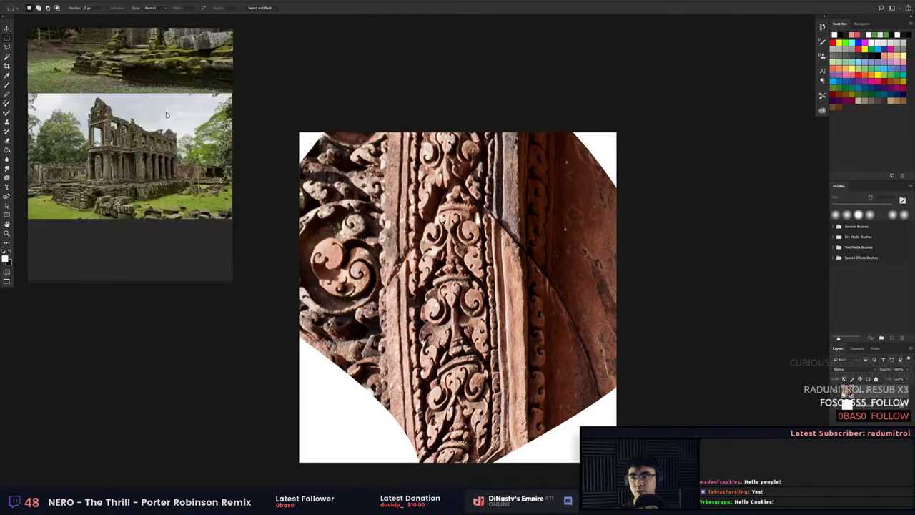
pyautogui.press('Right')
pyautogui.press('Right')
pyautogui.press('Right')
pyautogui.press('Right')
pyautogui.scroll(-8, 137, 156)
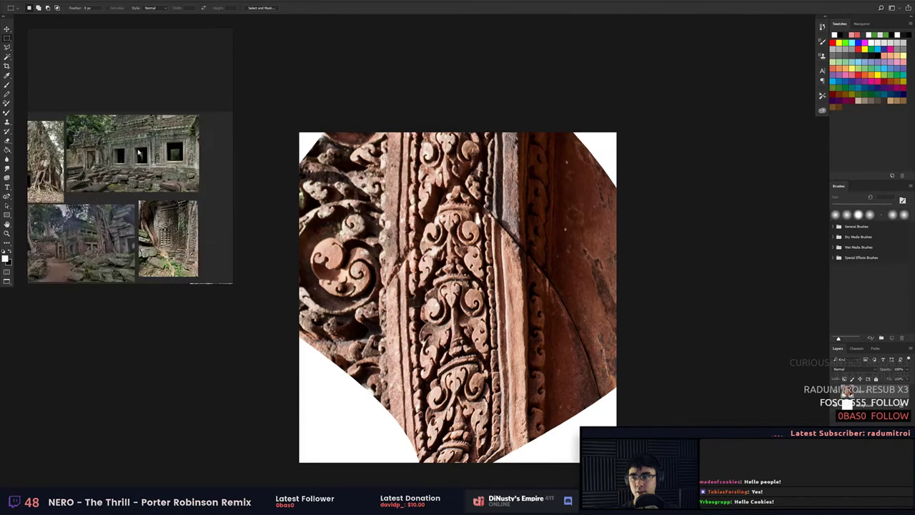
pyautogui.scroll(-2, 132, 175)
# Frame the straightened band image closely in the reference board and move the board window over the document's lower-right area.
pyautogui.doubleClick(150, 169)
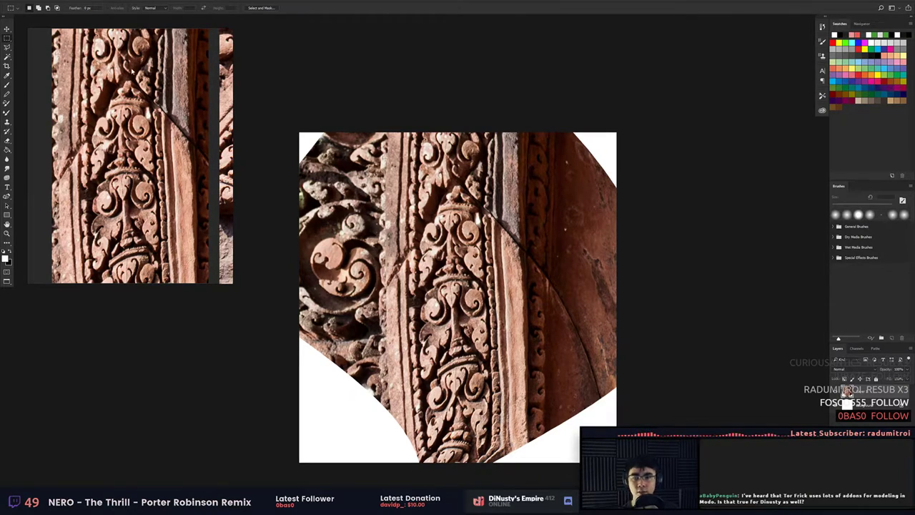
pyautogui.scroll(-3, 190, 136)
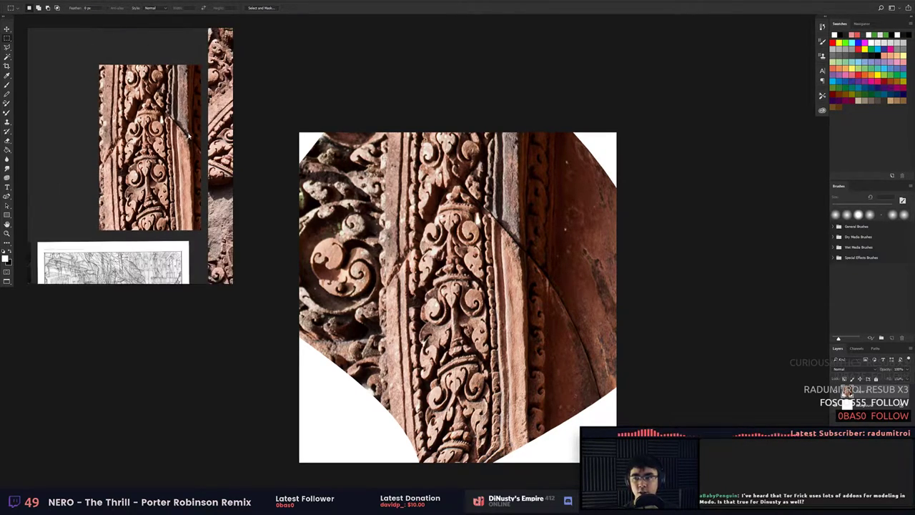
pyautogui.scroll(3, 140, 155)
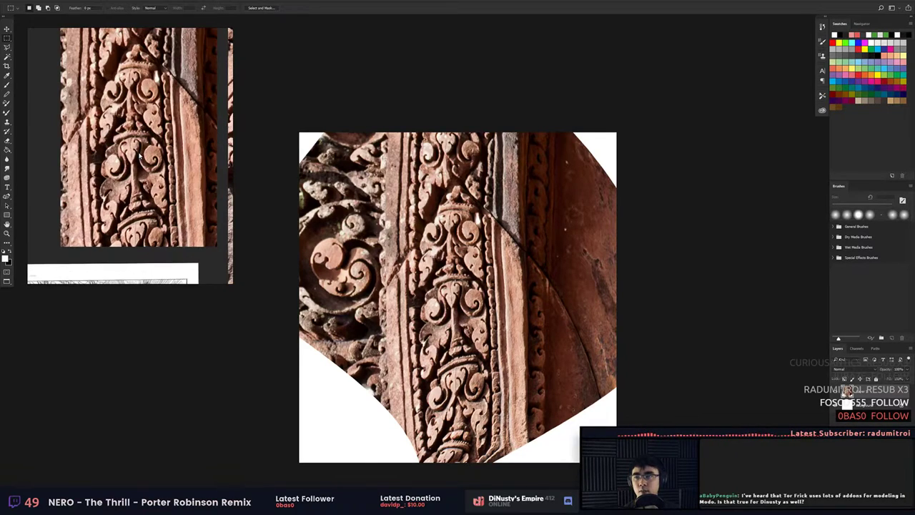
pyautogui.moveTo(140, 155); pyautogui.dragTo(128, 177, button='middle')
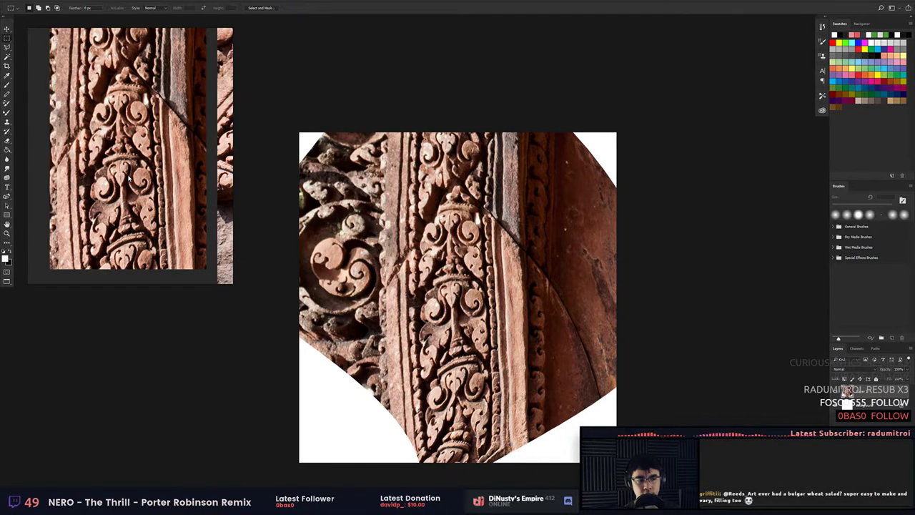
pyautogui.scroll(-2, 130, 178)
pyautogui.scroll(2, 130, 179)
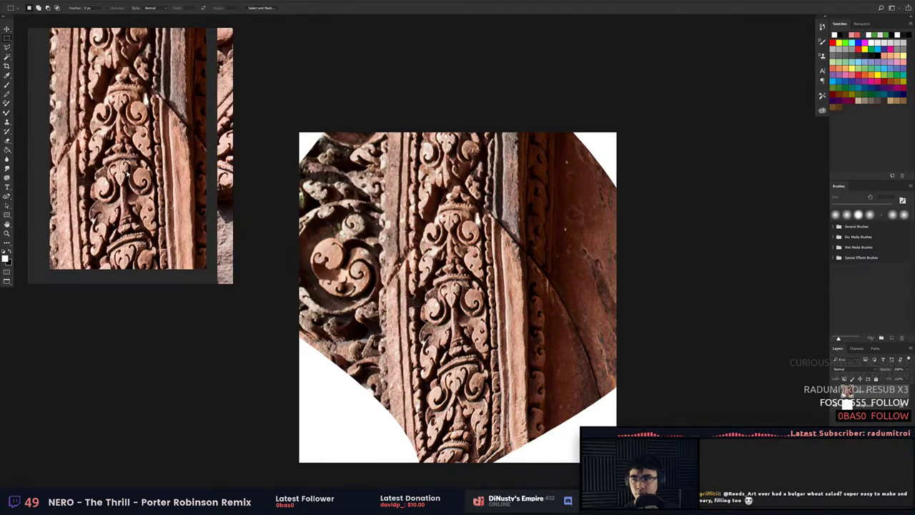
pyautogui.moveTo(128, 172)
pyautogui.mouseDown(button='middle')
pyautogui.moveTo(322, 207)
pyautogui.moveTo(126, 188)
pyautogui.mouseUp(button='middle')
pyautogui.moveTo(125, 189); pyautogui.dragTo(620, 320, button='right')
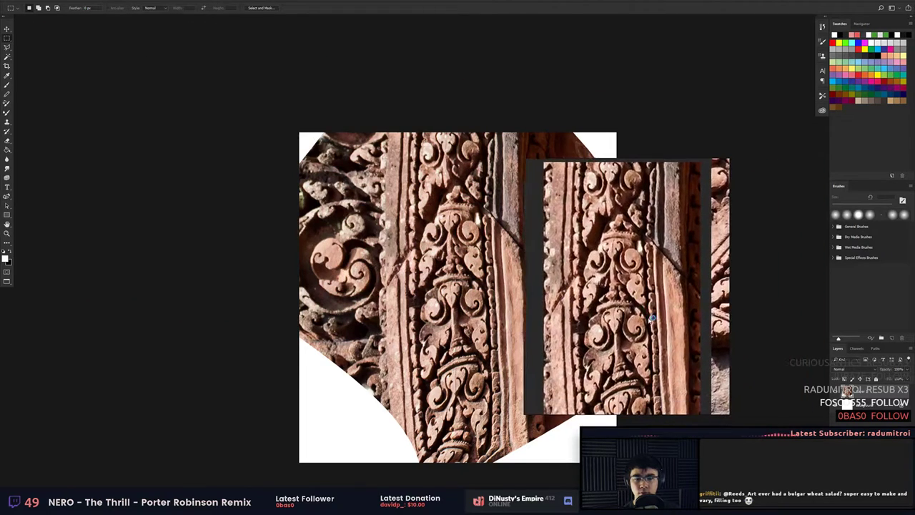
# Switch to Modo and reposition the floating reference board beside the facade, framed on the carved stone pillar.
pyautogui.hotkey('alt', 'Tab')
pyautogui.click(478, 212)
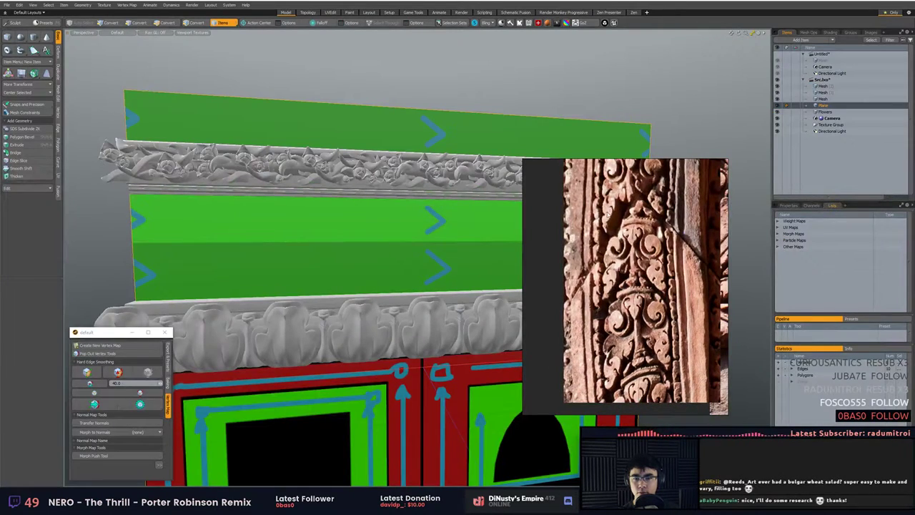
pyautogui.moveTo(610, 205); pyautogui.dragTo(587, 220)
pyautogui.moveTo(586, 219); pyautogui.dragTo(604, 220, button='middle')
pyautogui.scroll(-2, 626, 218)
pyautogui.scroll(1, 635, 280)
pyautogui.moveTo(633, 255); pyautogui.dragTo(635, 291, button='middle')
pyautogui.moveTo(615, 268); pyautogui.dragTo(651, 143, button='right')
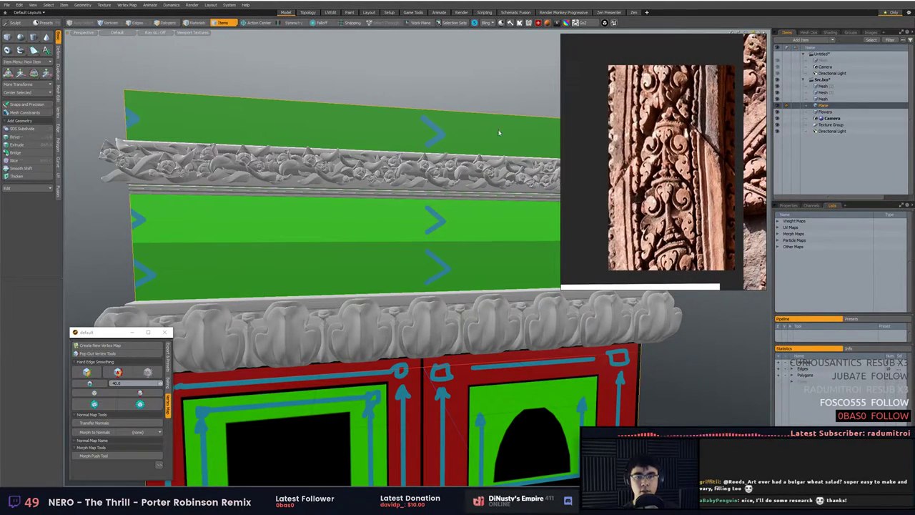
# Examine the whole facade from several angles and the end profile of the floral cornice up close.
pyautogui.click(476, 119)
pyautogui.keyDown('alt'); pyautogui.moveTo(476, 116); pyautogui.dragTo(478, 195); pyautogui.keyUp('alt')
pyautogui.scroll(-2, 478, 195)
pyautogui.scroll(1, 433, 165)
pyautogui.keyDown('alt'); pyautogui.keyDown('shift'); pyautogui.moveTo(433, 165); pyautogui.dragTo(335, 109); pyautogui.keyUp('shift'); pyautogui.keyUp('alt')
pyautogui.keyDown('alt'); pyautogui.moveTo(334, 108); pyautogui.dragTo(432, 109); pyautogui.keyUp('alt')
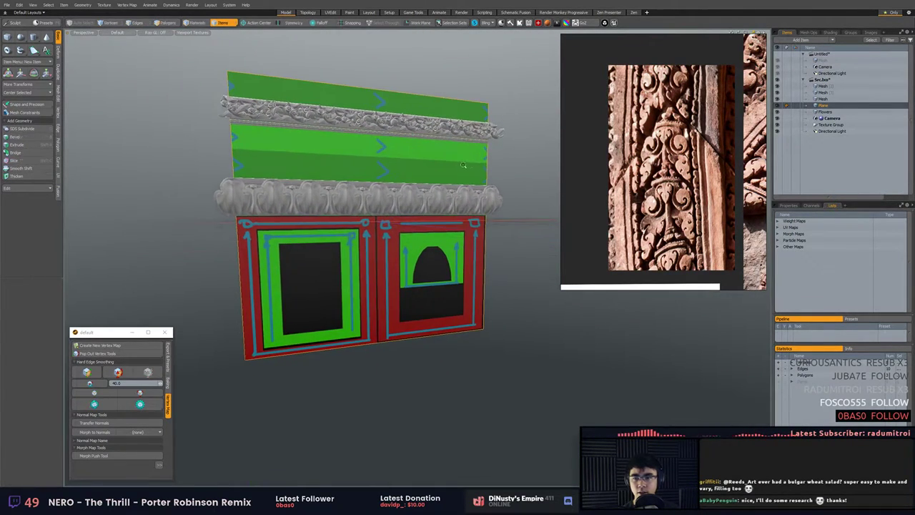
pyautogui.scroll(1, 458, 157)
pyautogui.keyDown('alt'); pyautogui.moveTo(493, 172); pyautogui.dragTo(442, 203); pyautogui.keyUp('alt')
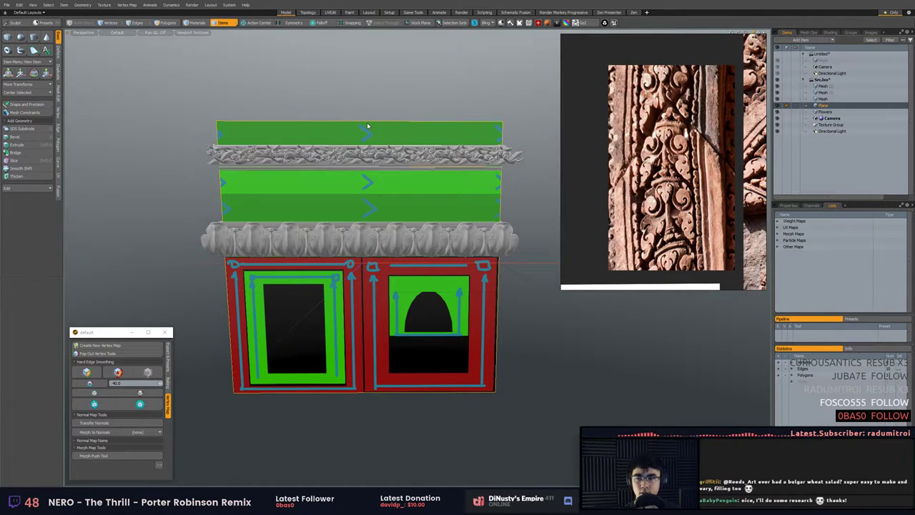
pyautogui.keyDown('alt'); pyautogui.moveTo(389, 182); pyautogui.dragTo(382, 250); pyautogui.keyUp('alt')
pyautogui.scroll(1, 375, 203)
pyautogui.scroll(4, 377, 222)
pyautogui.click(345, 243)
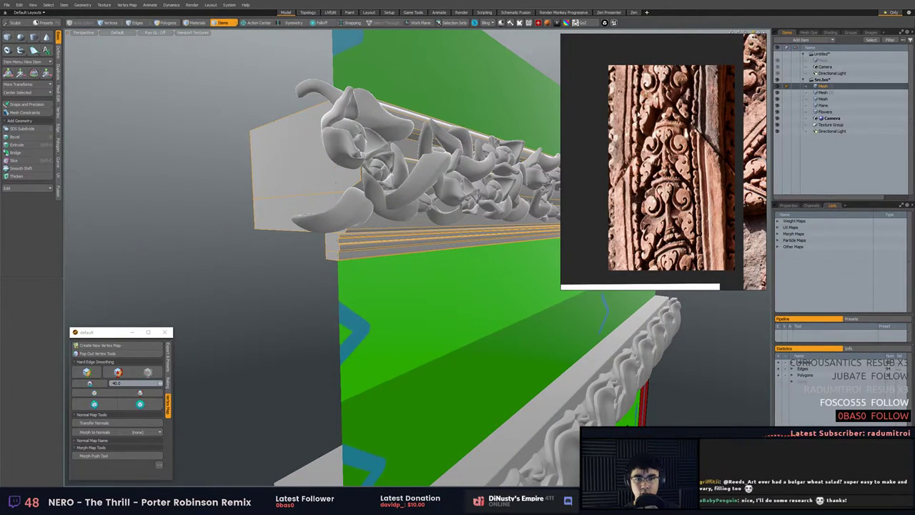
# Examine the carved pillar, scroll ornament and arch mouldings in the stone reference photos.
pyautogui.scroll(3, 638, 112)
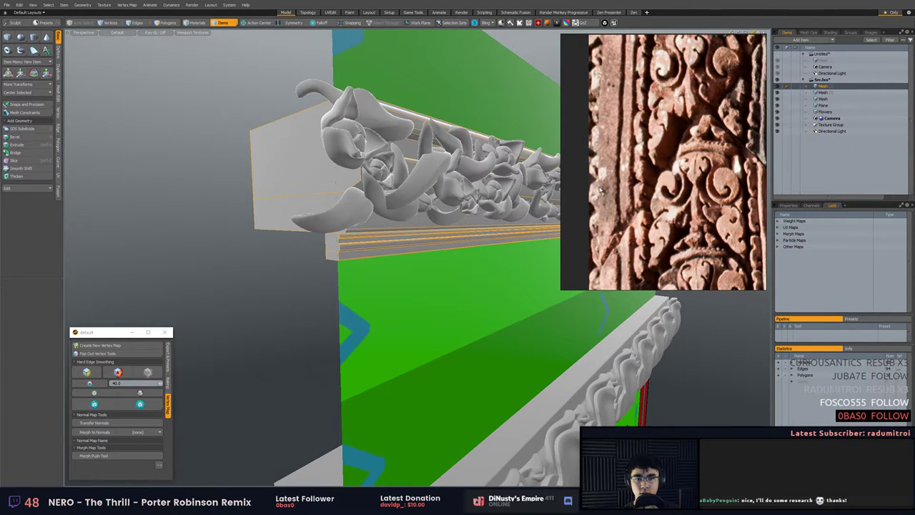
pyautogui.scroll(-5, 599, 80)
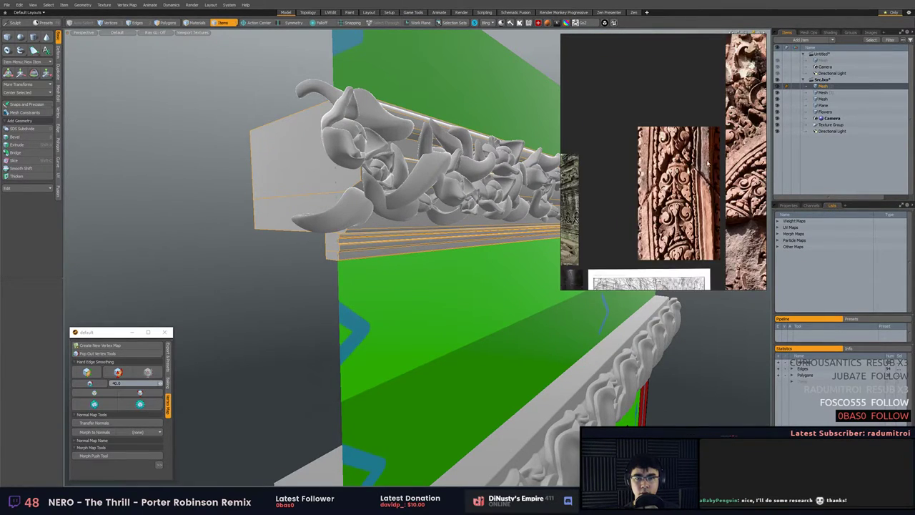
pyautogui.scroll(5, 681, 146)
pyautogui.scroll(-2, 681, 145)
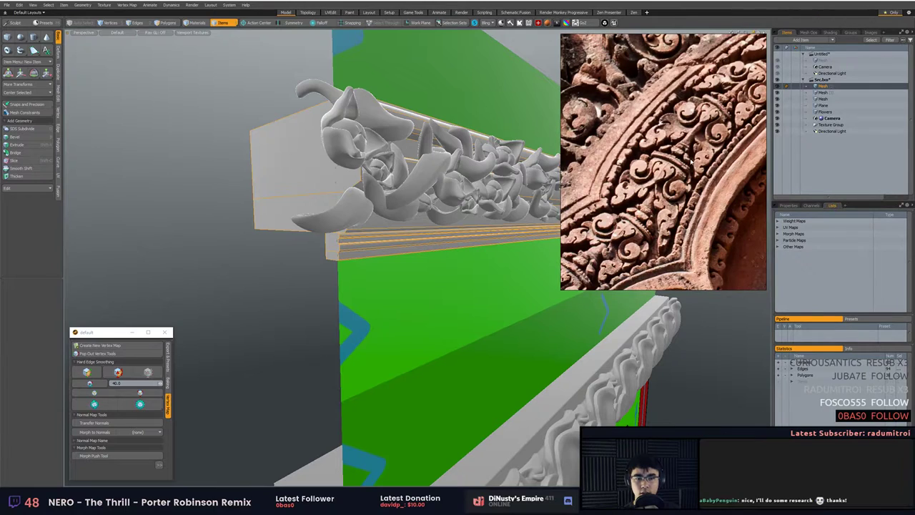
pyautogui.scroll(3, 631, 189)
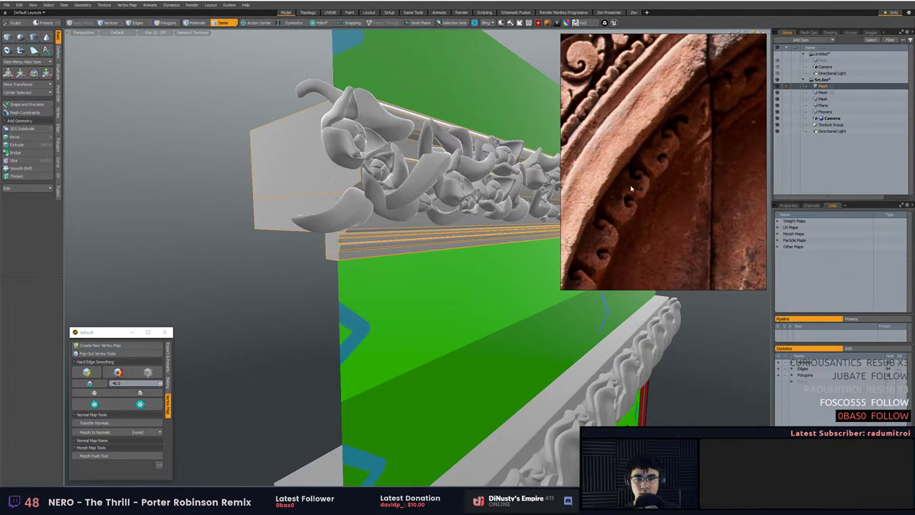
pyautogui.moveTo(679, 168); pyautogui.dragTo(661, 189, button='middle')
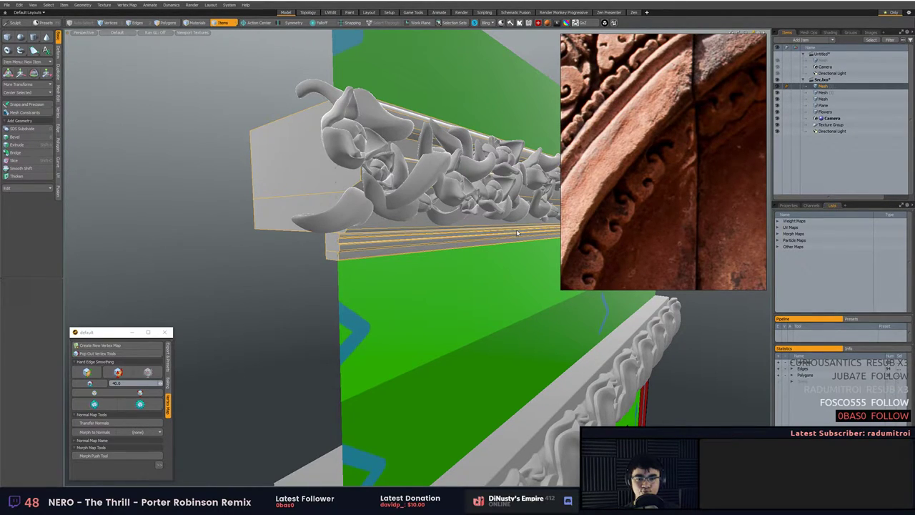
pyautogui.scroll(-3, 592, 216)
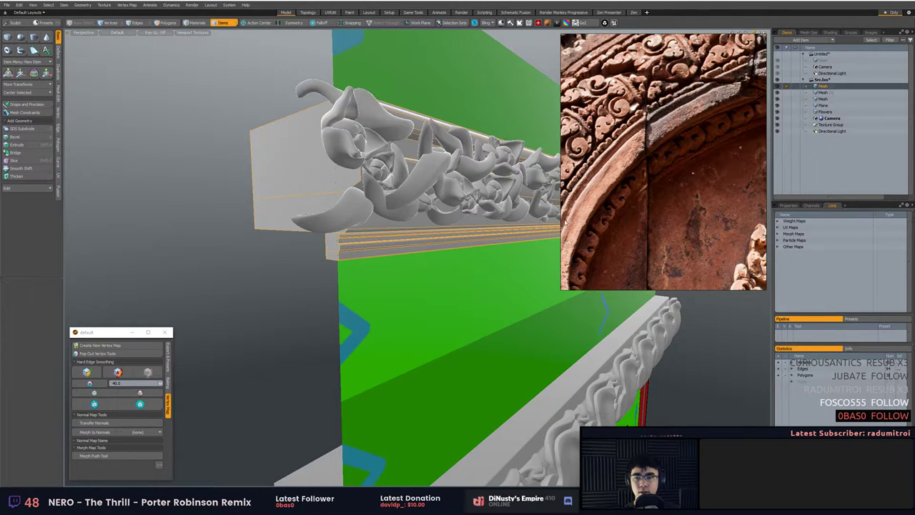
pyautogui.keyDown('alt'); pyautogui.moveTo(449, 233); pyautogui.dragTo(430, 172); pyautogui.keyUp('alt')
pyautogui.click(430, 132)
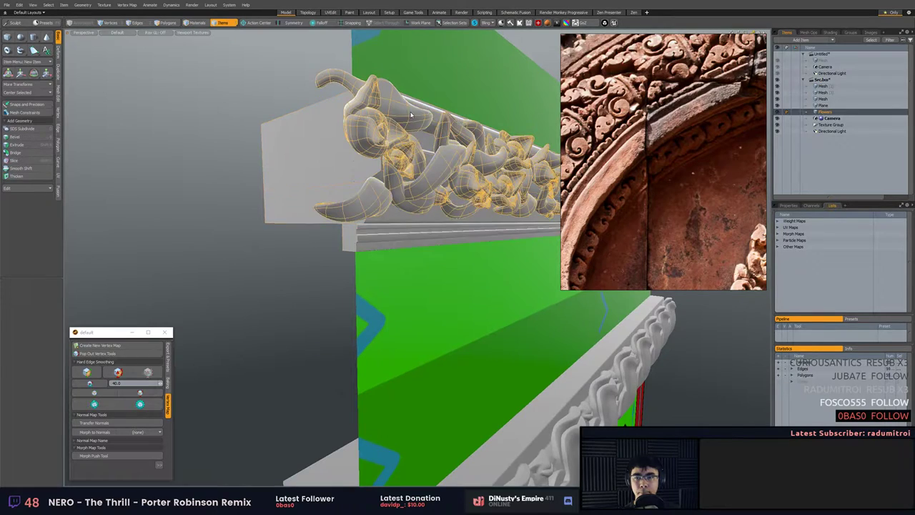
pyautogui.click(433, 110)
pyautogui.press('Tab')
pyautogui.press('Tab')
pyautogui.click(220, 147)
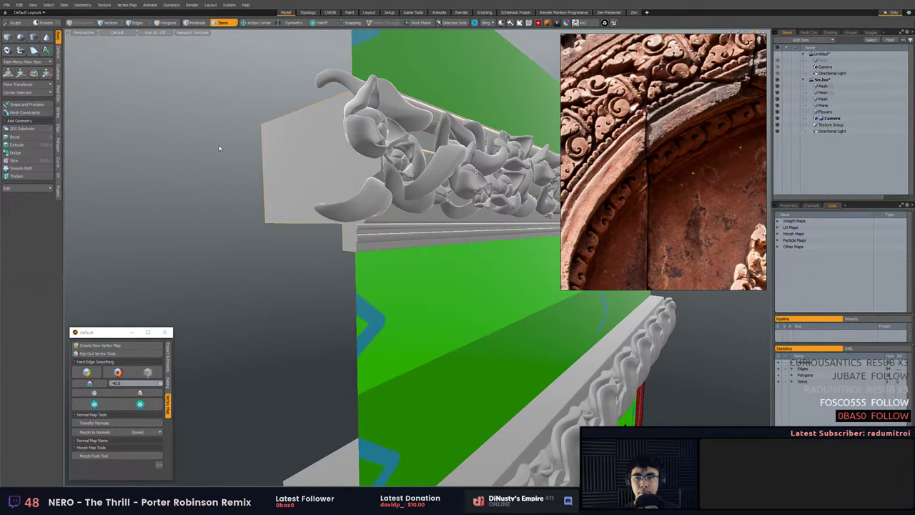
pyautogui.press('Tab')
pyautogui.press('u')
pyautogui.click(364, 119)
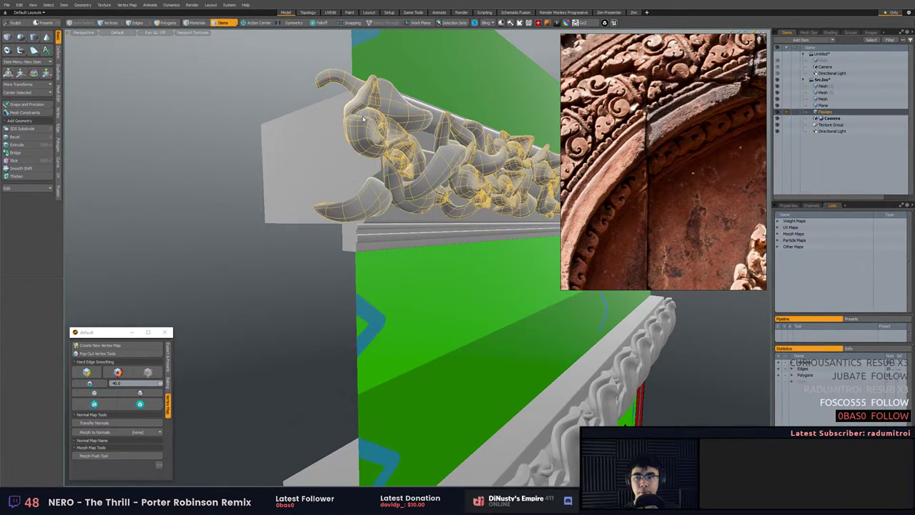
# Cut the whole cornice block behind the floral trim and paste it into a new scene.
pyautogui.click(317, 177)
pyautogui.press('3')
pyautogui.doubleClick(312, 154)
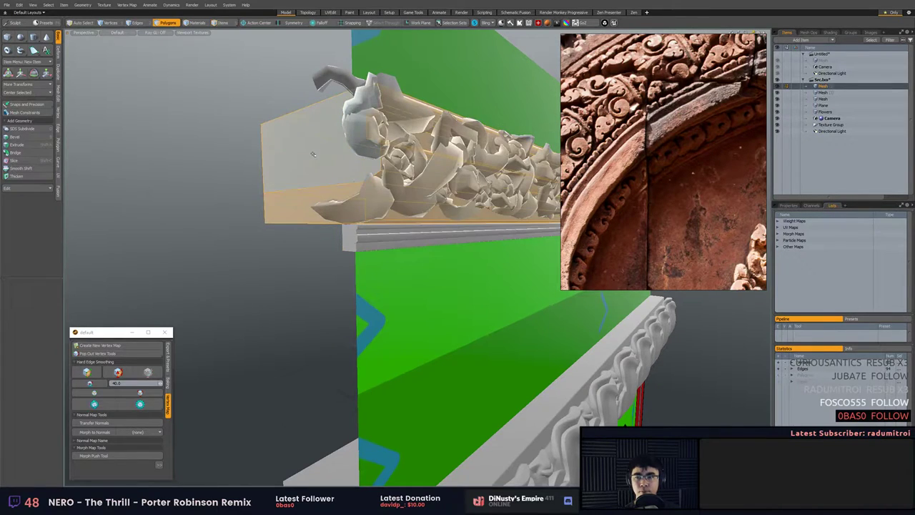
pyautogui.hotkey('ctrl', 'x')
pyautogui.hotkey('ctrl', 'n')
pyautogui.hotkey('ctrl', 'v')
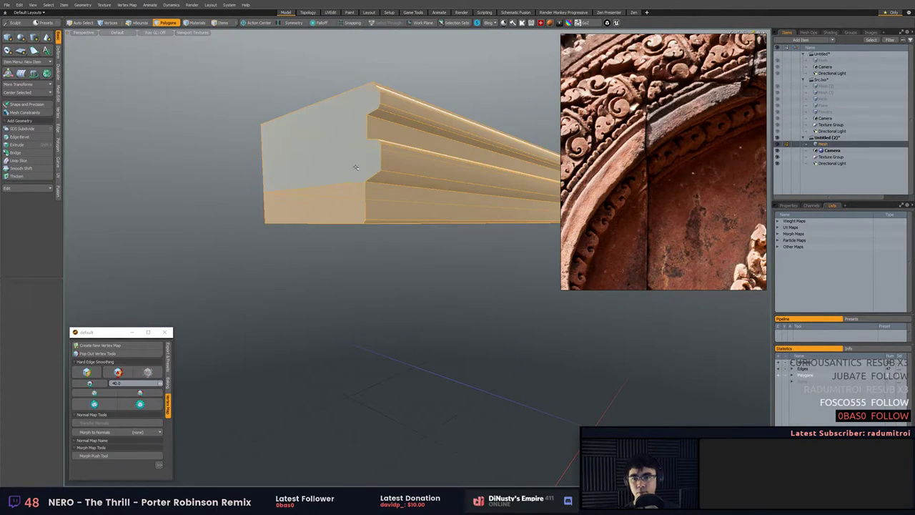
# Raise the sloped ledge faces below the cornice block's upper groove about 110 mm to narrow the recess.
pyautogui.press('a')
pyautogui.keyDown('alt'); pyautogui.moveTo(353, 167); pyautogui.dragTo(411, 191); pyautogui.keyUp('alt')
pyautogui.scroll(5, 440, 229)
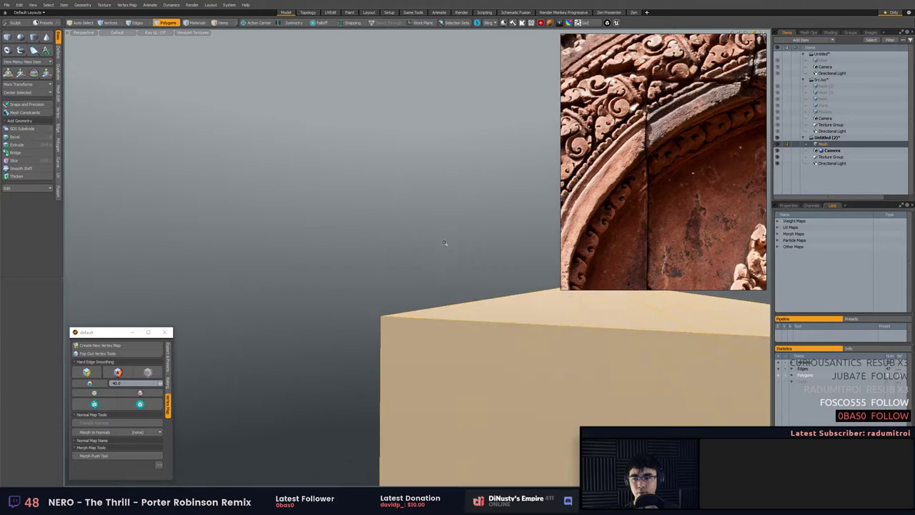
pyautogui.keyDown('alt'); pyautogui.keyDown('shift'); pyautogui.moveTo(447, 243); pyautogui.dragTo(357, 214); pyautogui.keyUp('shift'); pyautogui.keyUp('alt')
pyautogui.press('Escape')
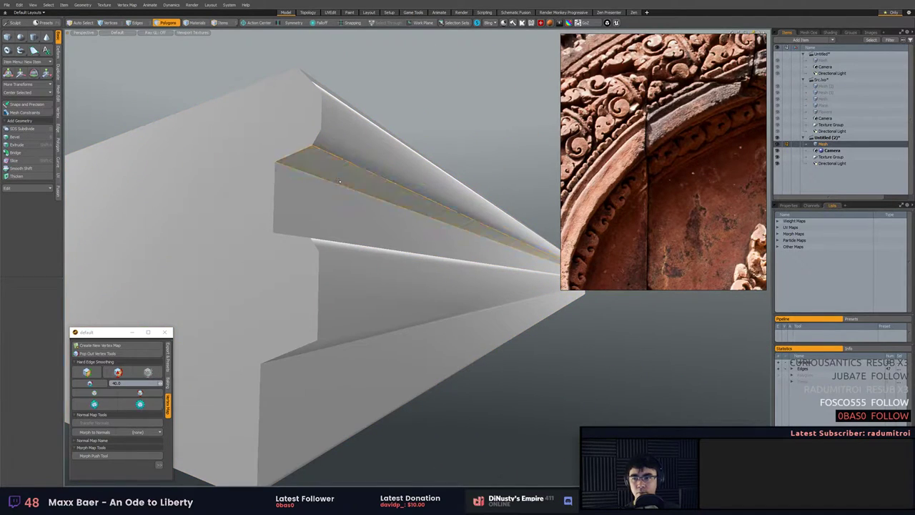
pyautogui.click(337, 202)
pyautogui.click(346, 245)
pyautogui.moveTo(350, 243)
pyautogui.keyDown('alt'); pyautogui.mouseDown()
pyautogui.moveTo(363, 271)
pyautogui.moveTo(361, 250)
pyautogui.mouseUp(); pyautogui.keyUp('alt')
pyautogui.keyDown('shift'); pyautogui.click(396, 306); pyautogui.keyUp('shift')
pyautogui.press('w')
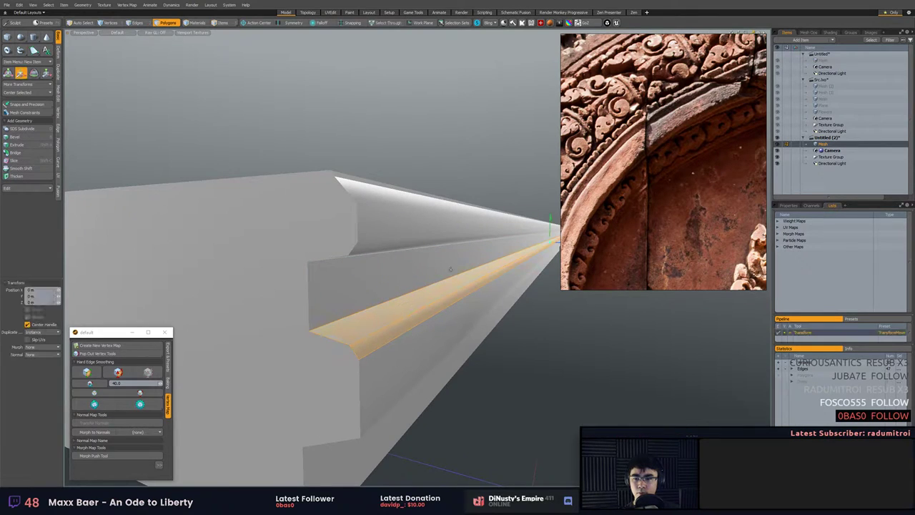
pyautogui.moveTo(548, 233); pyautogui.dragTo(550, 222)
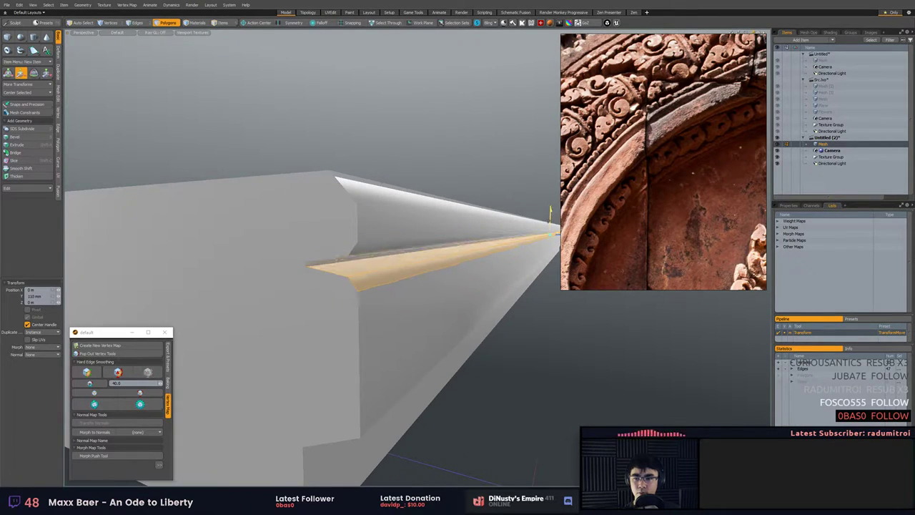
pyautogui.press('space')
pyautogui.click(508, 162)
# Remove the lengthwise edge where the block's lower front band meets the slope above it.
pyautogui.keyDown('alt'); pyautogui.moveTo(477, 187); pyautogui.dragTo(402, 200); pyautogui.keyUp('alt')
pyautogui.scroll(-5, 428, 210)
pyautogui.moveTo(345, 230); pyautogui.dragTo(339, 252)
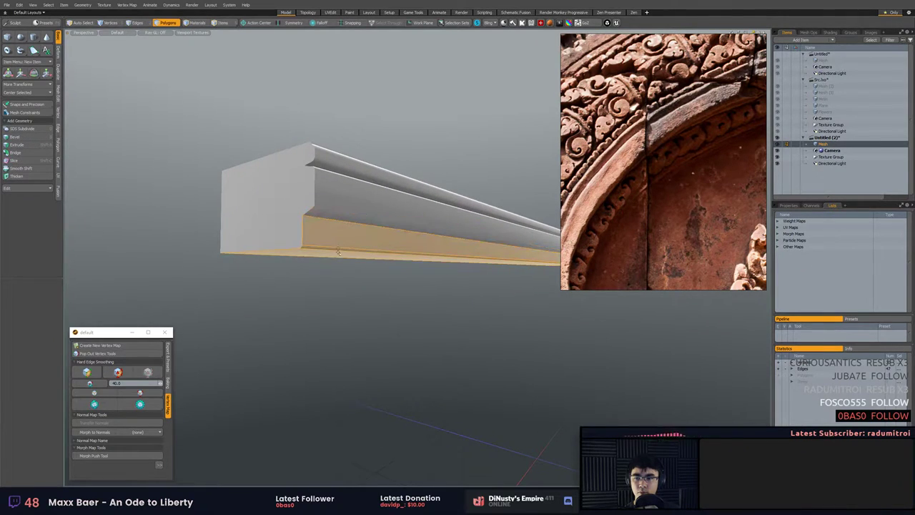
pyautogui.press('2')
pyautogui.press('5')
pyautogui.press('2')
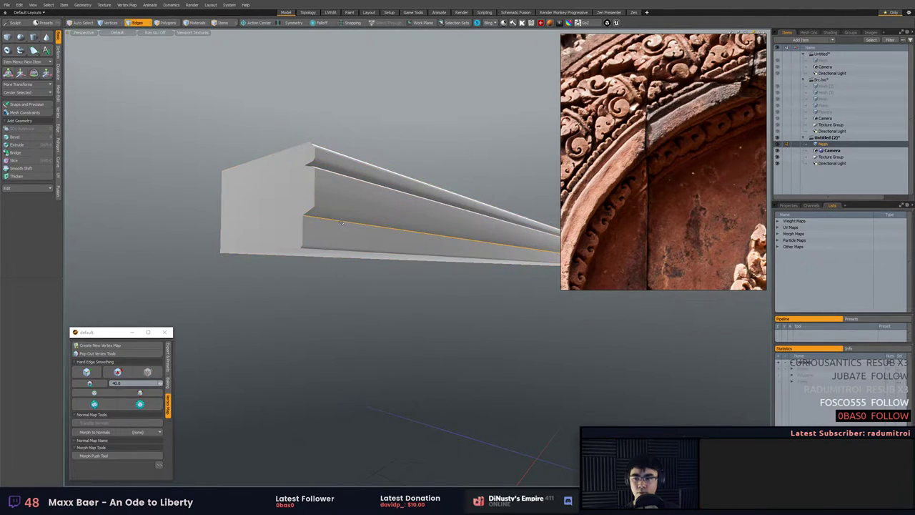
pyautogui.press('e')
pyautogui.press('space')
pyautogui.press('BackSpace')
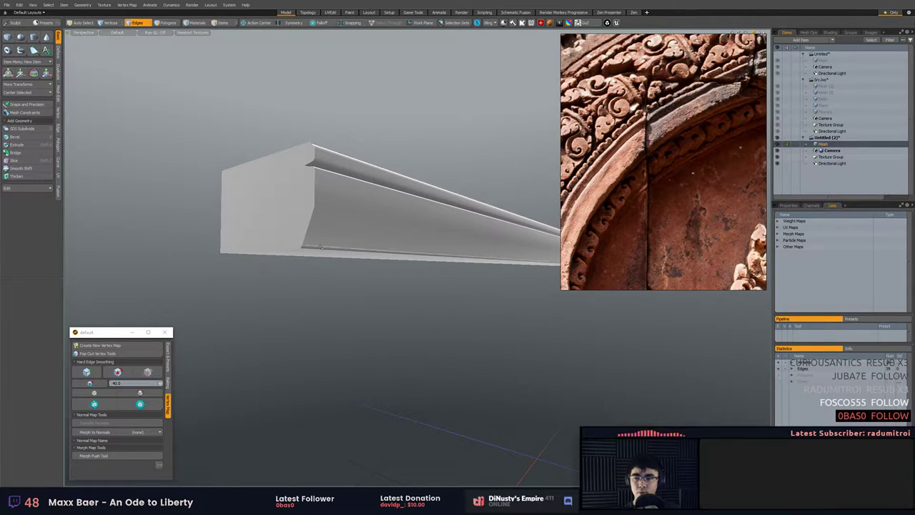
# Snap the narrow strip along the block's lower front edge flush with the upper front face, making the front straight.
pyautogui.press('3')
pyautogui.doubleClick(319, 247)
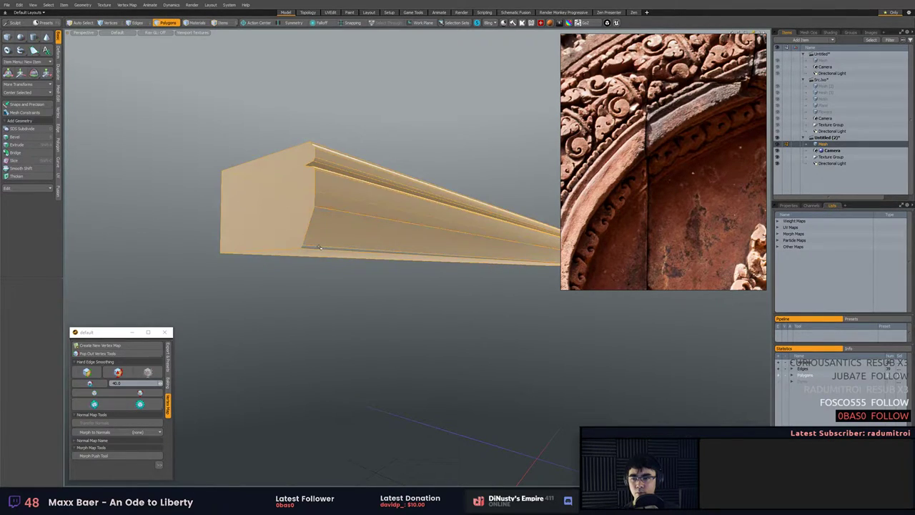
pyautogui.click(320, 247)
pyautogui.press('w')
pyautogui.press('x')
pyautogui.click(303, 246)
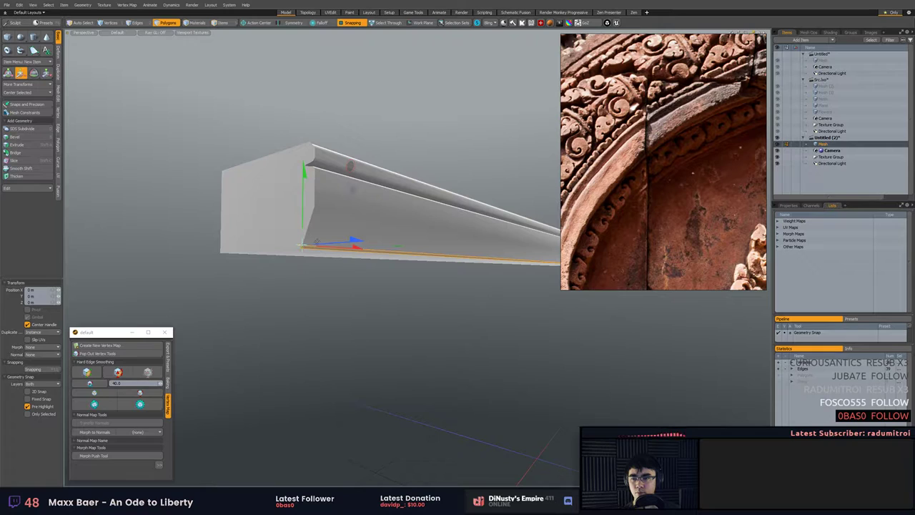
pyautogui.click(316, 245)
pyautogui.moveTo(316, 245); pyautogui.dragTo(317, 208)
pyautogui.hotkey('ctrl', 'z')
pyautogui.keyDown('alt'); pyautogui.moveTo(311, 272); pyautogui.dragTo(409, 248); pyautogui.keyUp('alt')
pyautogui.scroll(6, 417, 245)
pyautogui.keyDown('alt'); pyautogui.moveTo(443, 214); pyautogui.dragTo(411, 161); pyautogui.keyUp('alt')
pyautogui.click(389, 189)
pyautogui.press('2')
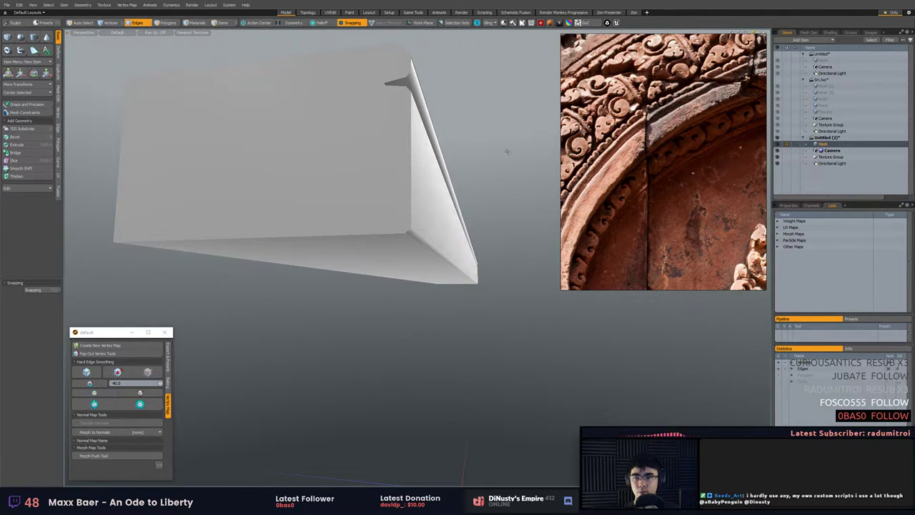
pyautogui.scroll(-3, 463, 256)
pyautogui.keyDown('alt'); pyautogui.moveTo(463, 256); pyautogui.dragTo(429, 244); pyautogui.keyUp('alt')
# Adjust the position of the groove faces directly under the block's top moulding.
pyautogui.press('3')
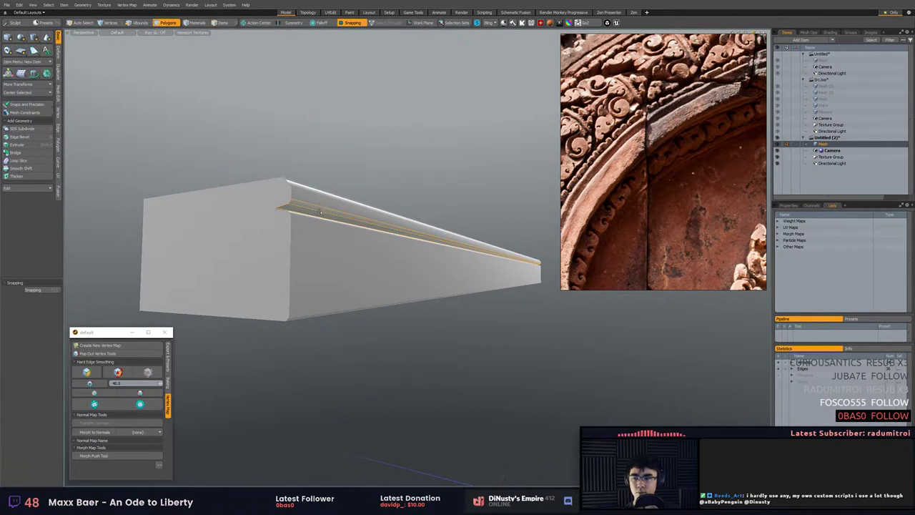
pyautogui.hotkey('shift', 'a')
pyautogui.scroll(8, 332, 251)
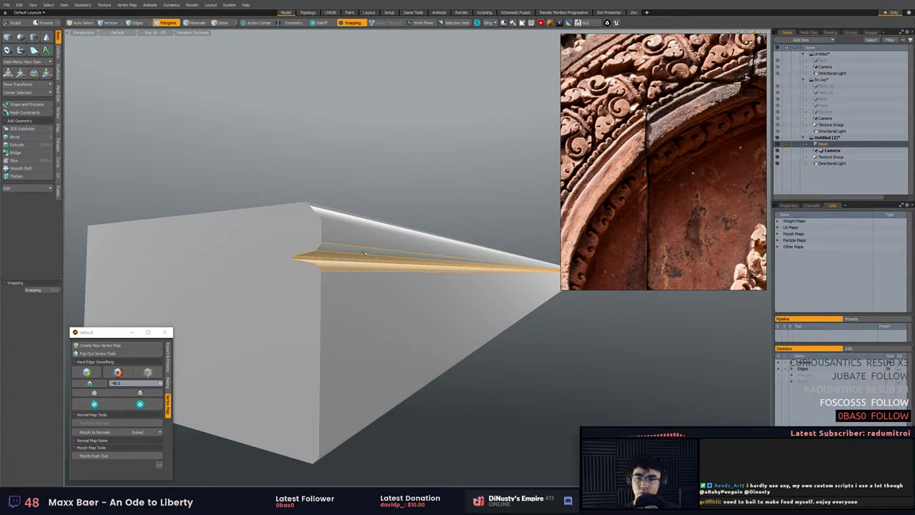
pyautogui.press('w')
pyautogui.press('x')
pyautogui.moveTo(461, 245)
pyautogui.mouseDown()
pyautogui.moveTo(462, 258)
pyautogui.moveTo(350, 275)
pyautogui.moveTo(250, 275)
pyautogui.moveTo(235, 302)
pyautogui.mouseUp()
pyautogui.press('q')
pyautogui.click(457, 200)
# Reset the block's hard edge smoothing so its faces shade flat with crisp edges.
pyautogui.scroll(-4, 458, 207)
pyautogui.click(94, 404)
pyautogui.moveTo(361, 365)
pyautogui.keyDown('alt'); pyautogui.mouseDown()
pyautogui.moveTo(372, 346)
pyautogui.moveTo(534, 318)
pyautogui.moveTo(457, 321)
pyautogui.moveTo(362, 343)
pyautogui.mouseUp(); pyautogui.keyUp('alt')
pyautogui.click(87, 372)
pyautogui.press('2')
pyautogui.press('3')
pyautogui.hotkey('shift', 'a')
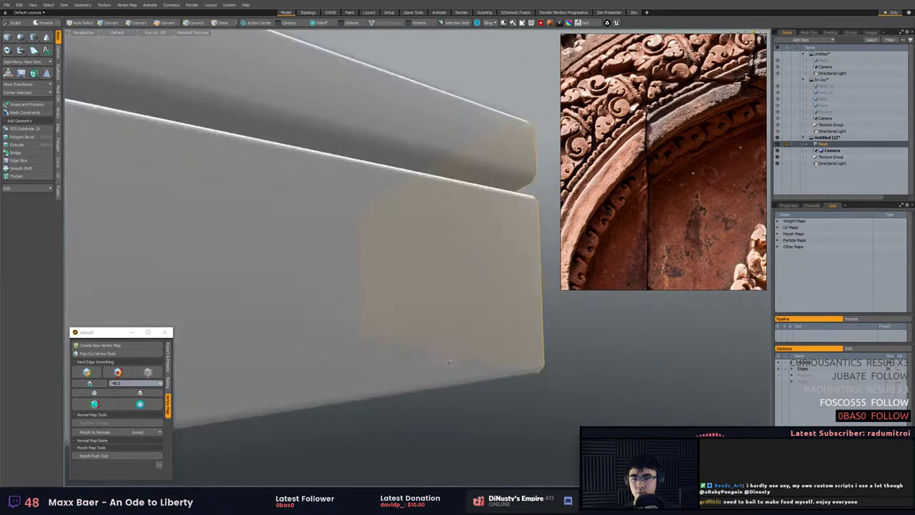
pyautogui.keyDown('alt'); pyautogui.moveTo(585, 285); pyautogui.dragTo(394, 386); pyautogui.keyUp('alt')
pyautogui.click(124, 374)
pyautogui.click(240, 364)
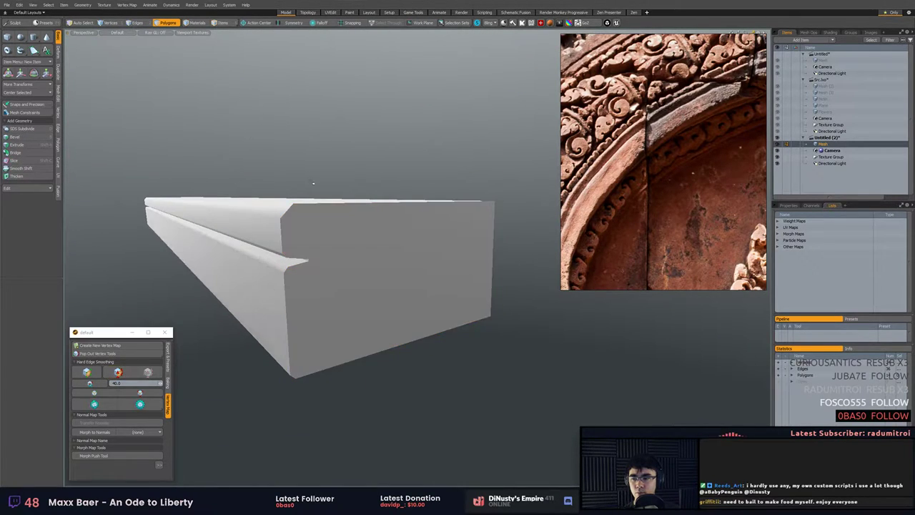
# Show the block's end profile in the orthographic Left view.
pyautogui.scroll(-3, 322, 307)
pyautogui.keyDown('alt'); pyautogui.moveTo(321, 308); pyautogui.dragTo(421, 283); pyautogui.keyUp('alt')
pyautogui.scroll(-3, 418, 307)
pyautogui.scroll(3, 408, 306)
pyautogui.press('KP_2')
pyautogui.press('KP_3')
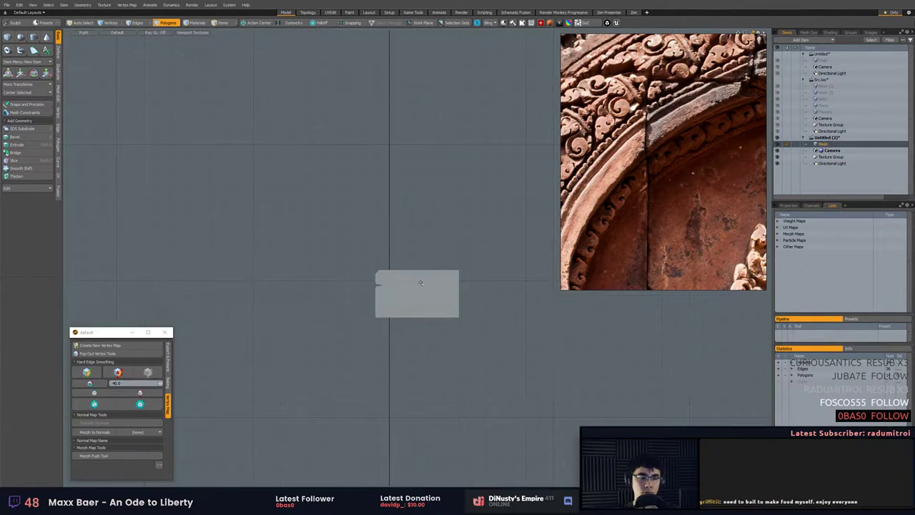
pyautogui.press('KP_2')
pyautogui.press('KP_3')
pyautogui.press('KP_3')
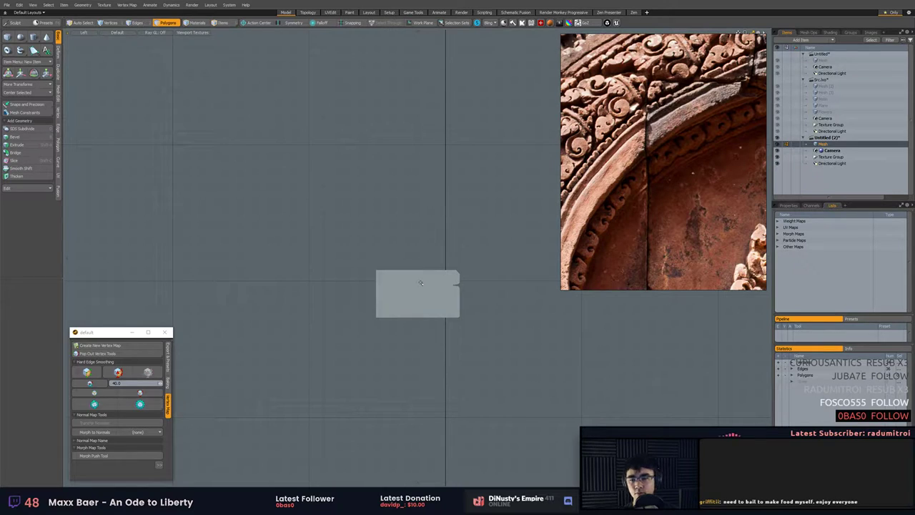
# Move the upper groove vertices up and inward in the end profile, opening the narrow groove into a wide cove under the top moulding.
pyautogui.scroll(7, 496, 284)
pyautogui.keyDown('alt'); pyautogui.keyDown('shift'); pyautogui.moveTo(498, 285); pyautogui.dragTo(547, 322); pyautogui.keyUp('shift'); pyautogui.keyUp('alt')
pyautogui.scroll(2, 411, 300)
pyautogui.keyDown('alt'); pyautogui.keyDown('shift'); pyautogui.moveTo(410, 300); pyautogui.dragTo(473, 281); pyautogui.keyUp('shift'); pyautogui.keyUp('alt')
pyautogui.scroll(1, 434, 283)
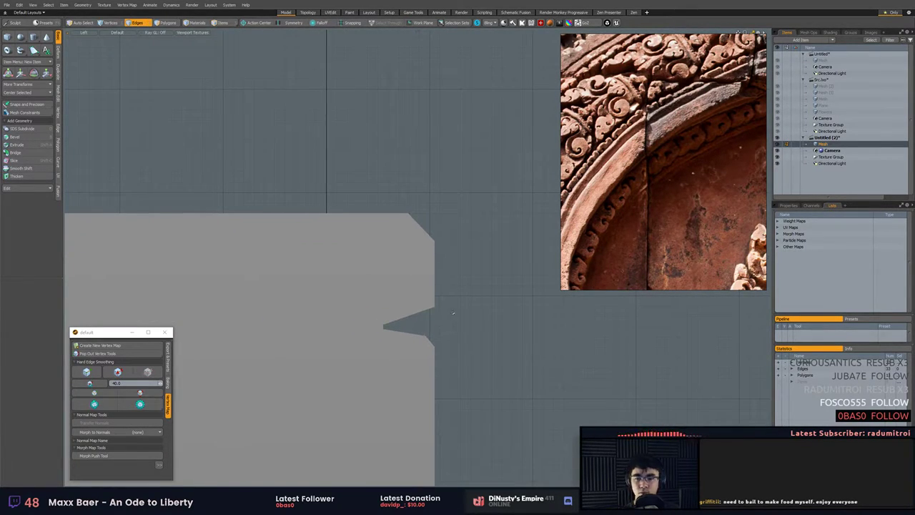
pyautogui.hotkey('ctrl', 'z')
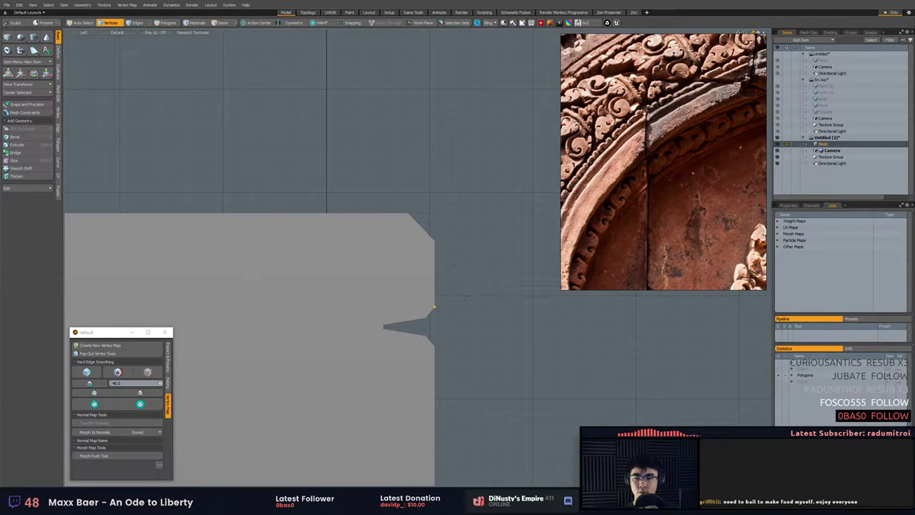
pyautogui.press('w')
pyautogui.moveTo(464, 281); pyautogui.dragTo(424, 243)
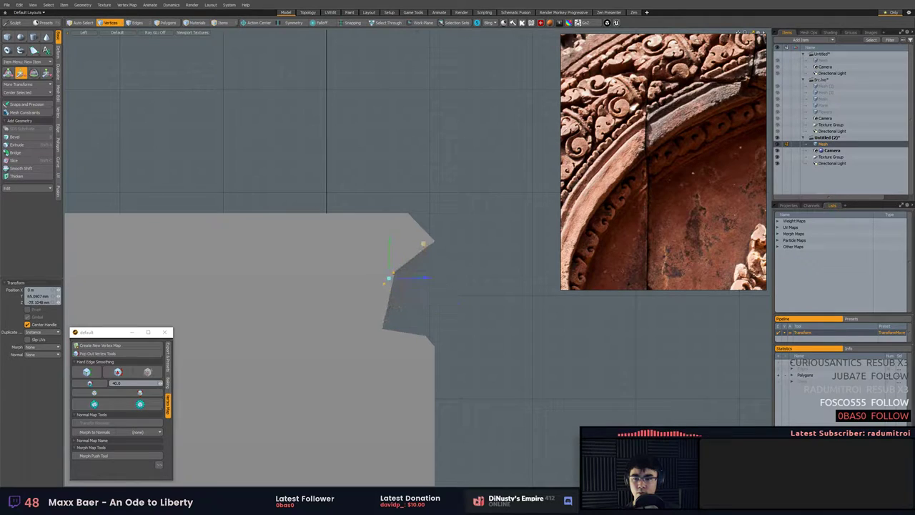
pyautogui.press('space')
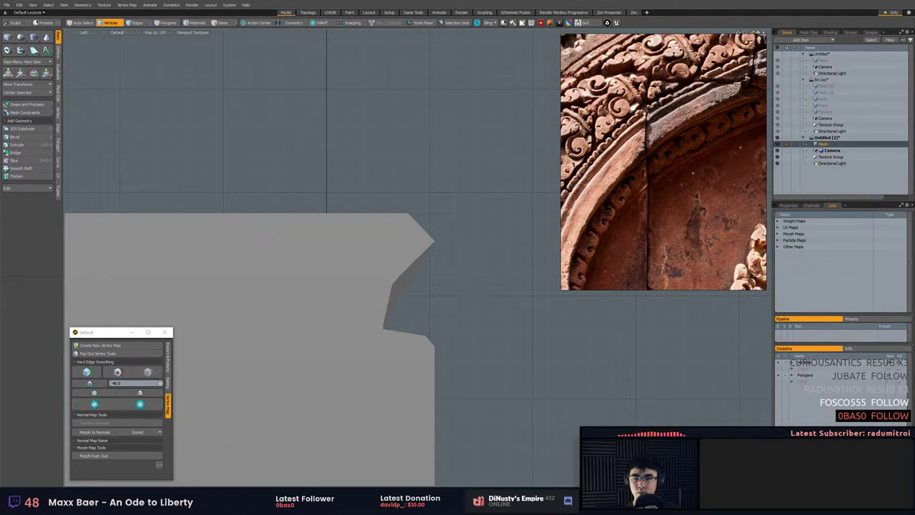
# Bevel the pointed front edge of the top moulding and snap the resulting narrow face flush with the lower front face.
pyautogui.press('b')
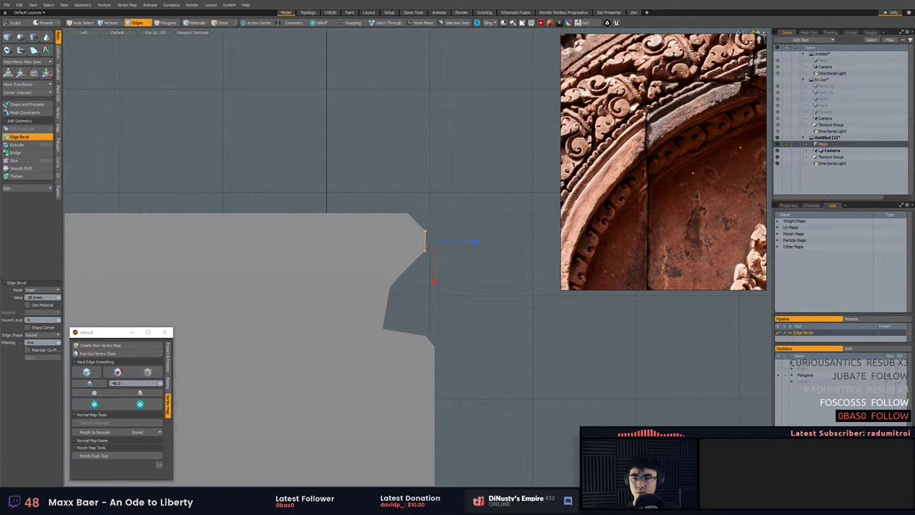
pyautogui.press('w')
pyautogui.press('x')
pyautogui.moveTo(459, 243); pyautogui.dragTo(435, 344)
pyautogui.press('space')
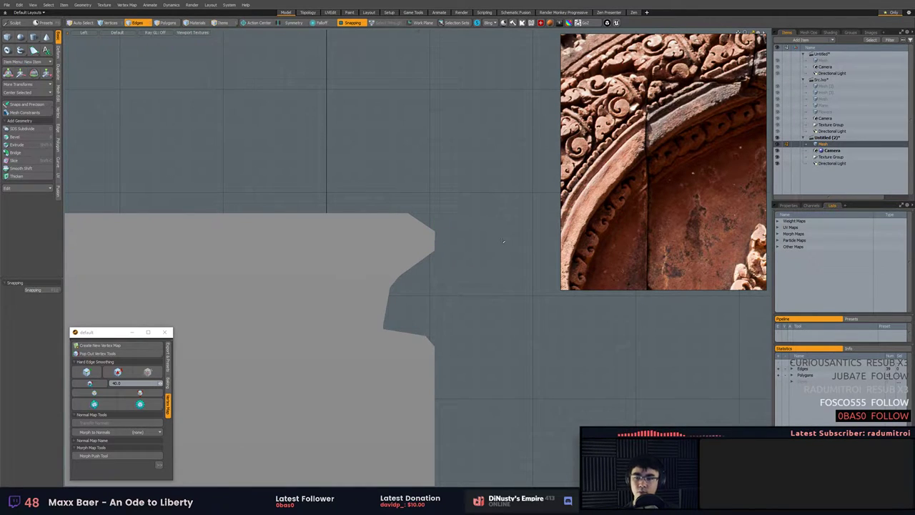
# Refresh the block's vertex normals and hard edge smoothing in the perspective view to suit the reshaped profile.
pyautogui.press('KP_Decimal')
pyautogui.keyDown('alt'); pyautogui.moveTo(504, 241); pyautogui.dragTo(317, 298); pyautogui.keyUp('alt')
pyautogui.scroll(4, 472, 239)
pyautogui.click(140, 394)
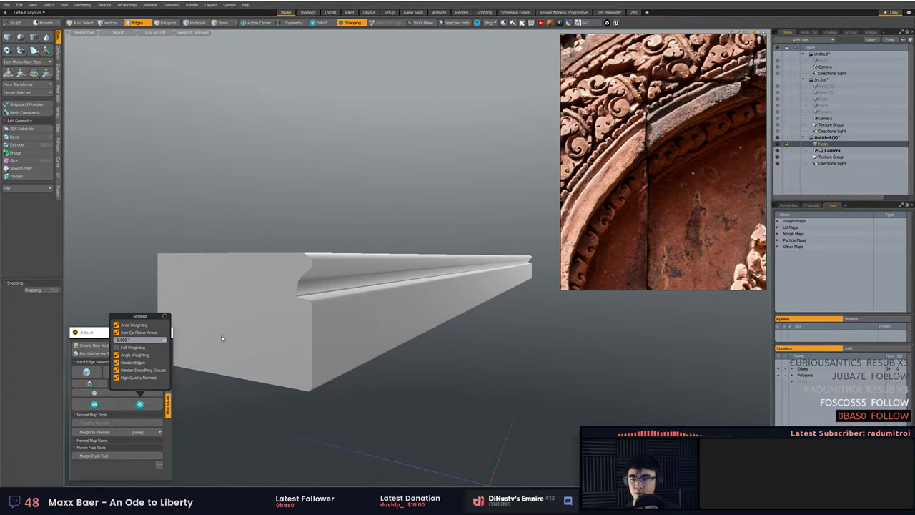
pyautogui.click(105, 405)
pyautogui.keyDown('alt'); pyautogui.moveTo(367, 331); pyautogui.dragTo(373, 327); pyautogui.keyUp('alt')
pyautogui.press('3')
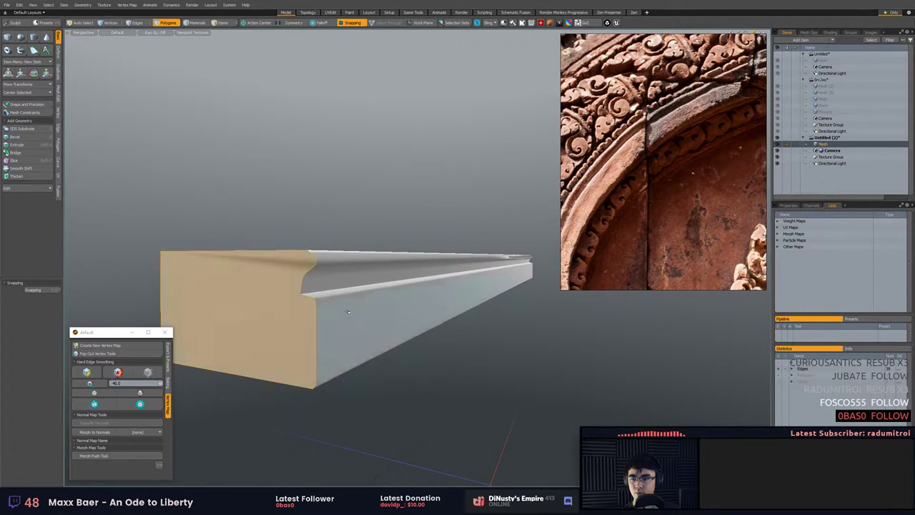
pyautogui.click(118, 372)
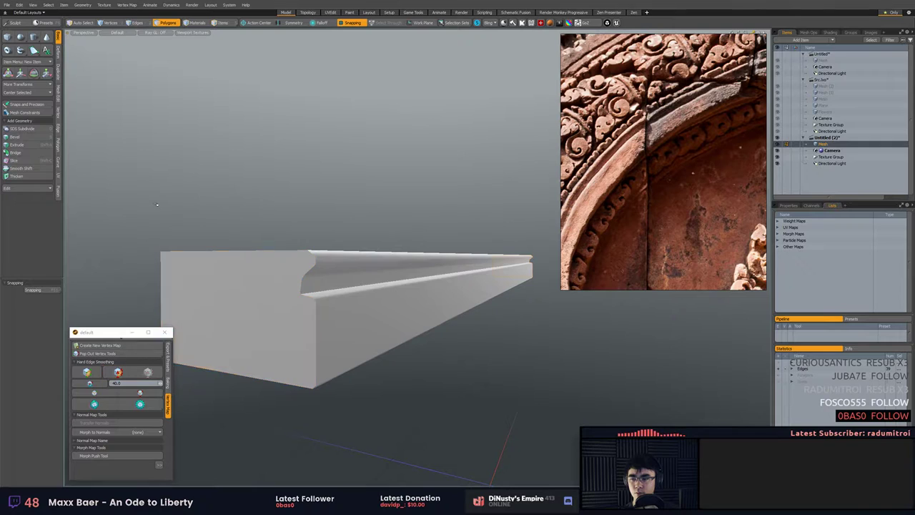
# Select the cove faces under the top moulding and show the block's end profile in the orthographic Left view.
pyautogui.click(376, 277)
pyautogui.click(351, 266)
pyautogui.click(320, 284)
pyautogui.hotkey('shift', 'a')
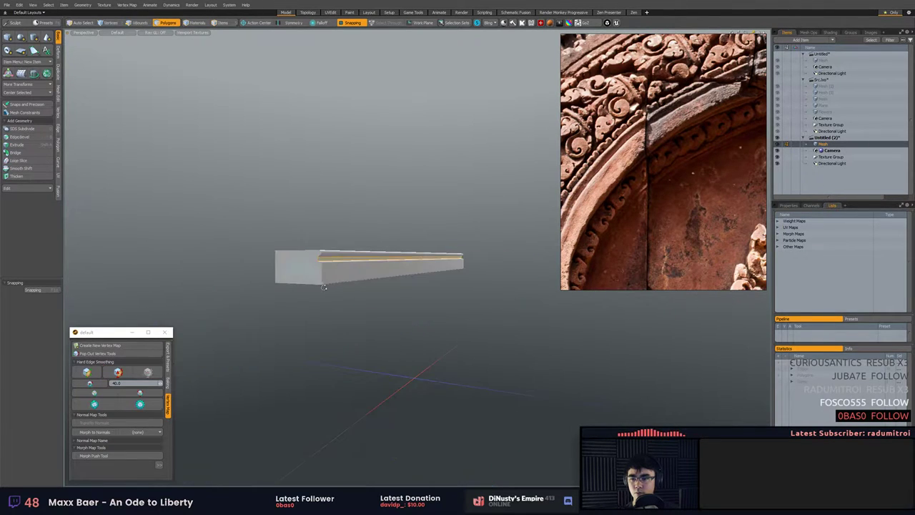
pyautogui.keyDown('alt'); pyautogui.moveTo(321, 282); pyautogui.dragTo(404, 264); pyautogui.keyUp('alt')
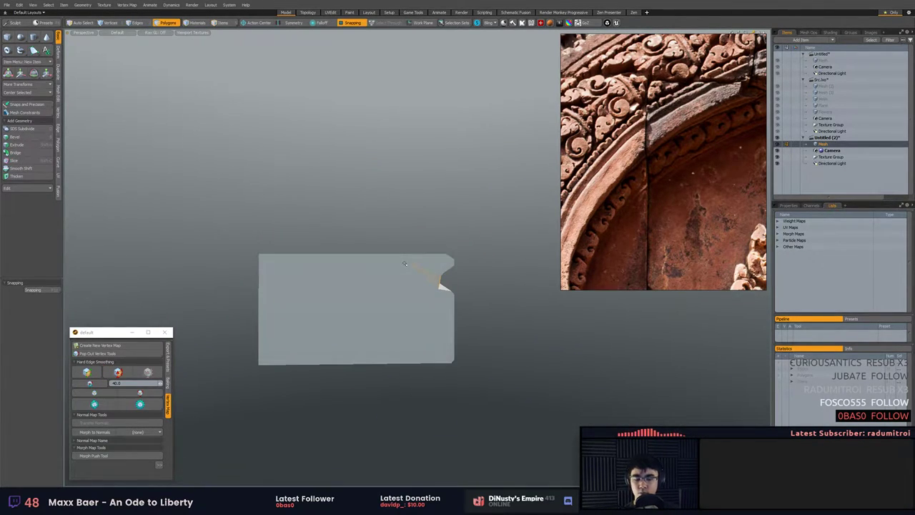
pyautogui.press('KP_2')
pyautogui.press('KP_3')
pyautogui.press('KP_2')
pyautogui.press('KP_3')
pyautogui.press('KP_3')
pyautogui.press('1')
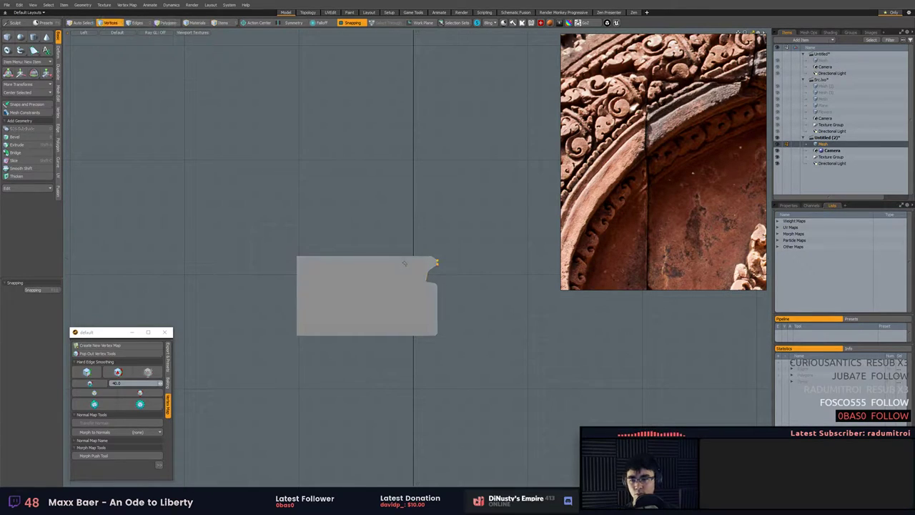
# Scale the moulding profile's vertices in depth about the front nose corner with an Automatic action center, making the whole moulding shallower.
pyautogui.scroll(6, 418, 249)
pyautogui.keyDown('alt'); pyautogui.keyDown('shift'); pyautogui.moveTo(432, 246); pyautogui.dragTo(370, 171); pyautogui.keyUp('shift'); pyautogui.keyUp('alt')
pyautogui.moveTo(379, 165)
pyautogui.mouseDown(button='right')
pyautogui.moveTo(532, 170)
pyautogui.moveTo(515, 172)
pyautogui.mouseUp(button='right')
pyautogui.press('r')
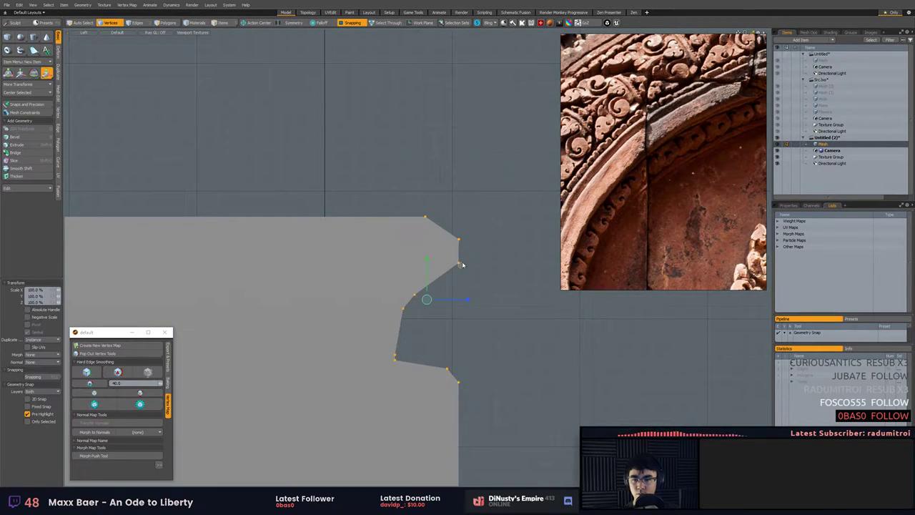
pyautogui.press('x')
pyautogui.hotkey('alt', 'a')
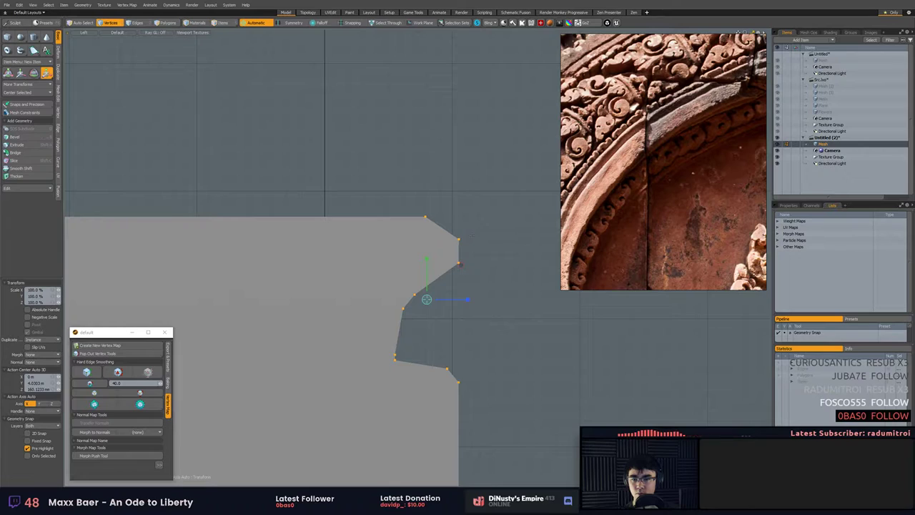
pyautogui.hotkey('ctrl', 'z')
pyautogui.press('x')
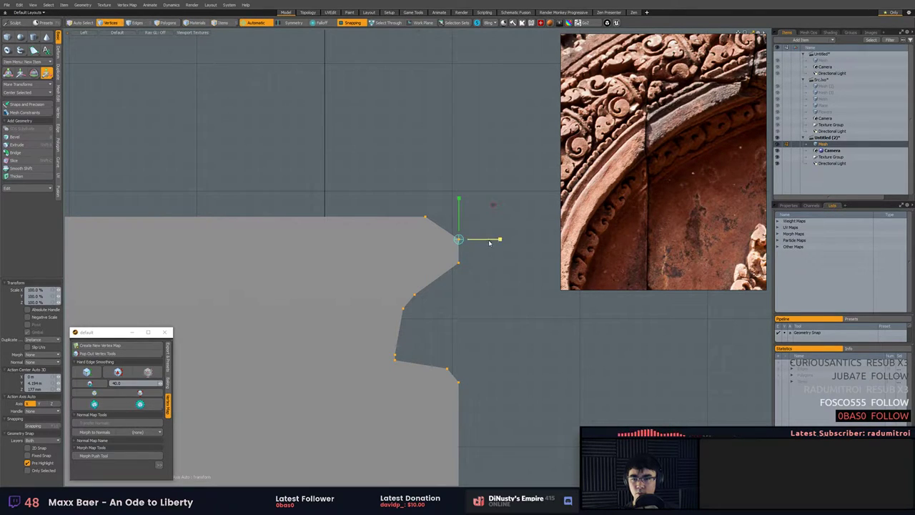
pyautogui.moveTo(490, 242); pyautogui.dragTo(490, 242)
pyautogui.press('space')
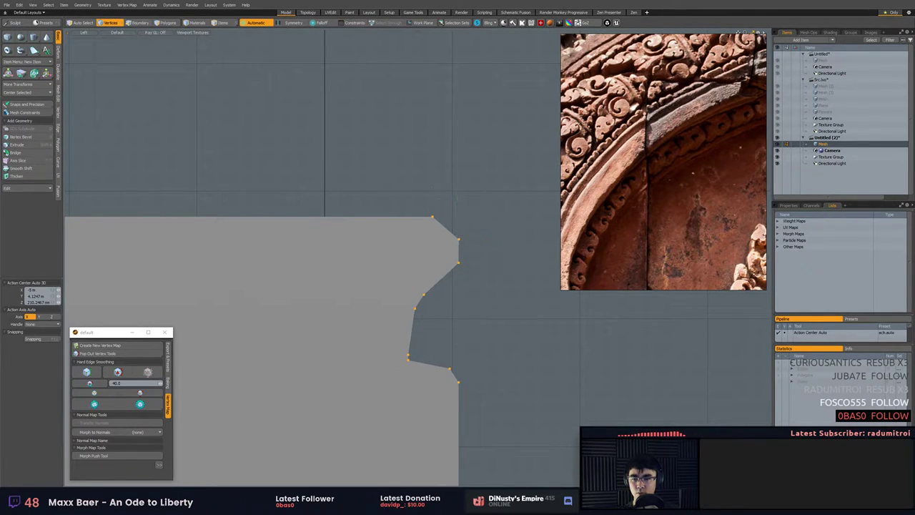
# Narrow the vertex selection to the cove and scale it in depth toward the front face, making only the cove shallower.
pyautogui.keyDown('ctrl'); pyautogui.moveTo(414, 188); pyautogui.dragTo(474, 246, button='middle'); pyautogui.keyUp('ctrl')
pyautogui.press('w')
pyautogui.press('space')
pyautogui.press('r')
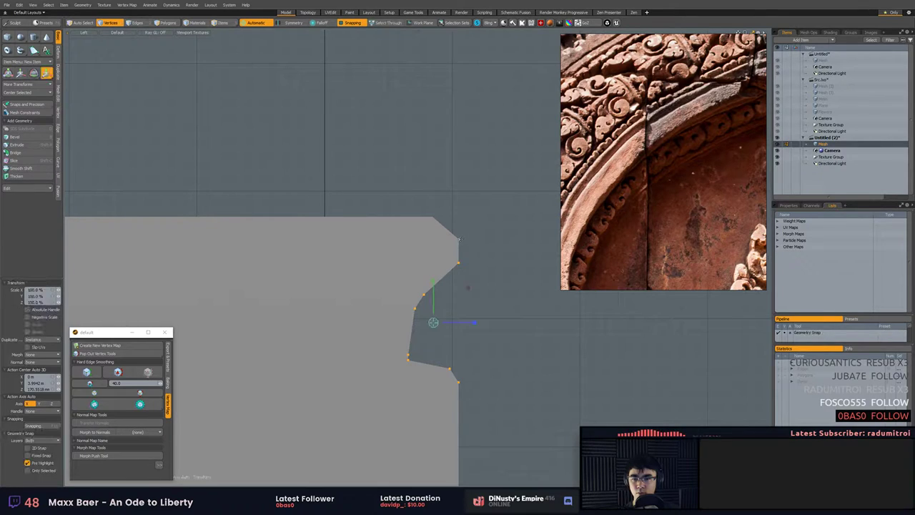
pyautogui.click(460, 239)
pyautogui.moveTo(488, 244); pyautogui.dragTo(489, 243)
pyautogui.press('x')
pyautogui.press('space')
pyautogui.press('x')
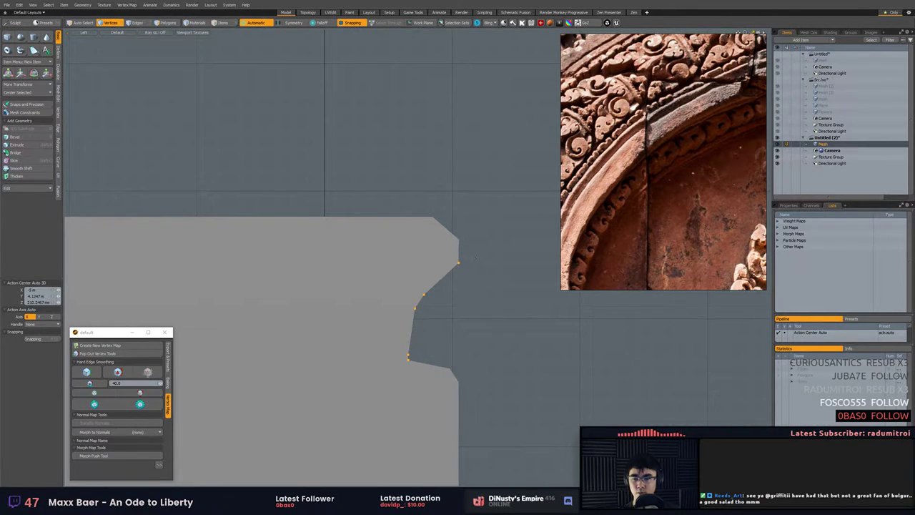
pyautogui.press('r')
pyautogui.moveTo(487, 267); pyautogui.dragTo(487, 268)
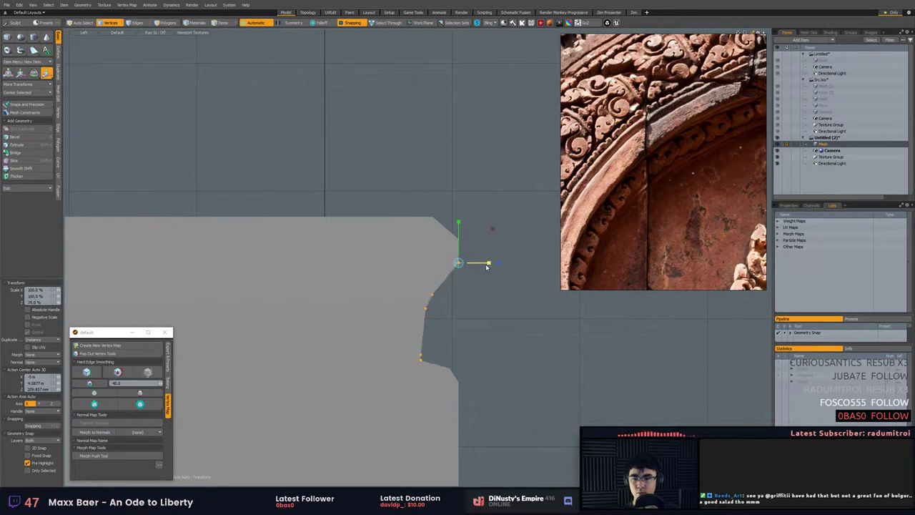
pyautogui.press('space')
# Clear the vertex selection and recalculate the whole block's vertex normals in the perspective view.
pyautogui.click(508, 343)
pyautogui.scroll(-2, 510, 347)
pyautogui.moveTo(510, 346)
pyautogui.keyDown('alt'); pyautogui.mouseDown()
pyautogui.moveTo(482, 284)
pyautogui.moveTo(422, 280)
pyautogui.moveTo(515, 319)
pyautogui.moveTo(529, 303)
pyautogui.mouseUp(); pyautogui.keyUp('alt')
pyautogui.press('KP_Decimal')
pyautogui.press('a')
pyautogui.click(95, 404)
pyautogui.moveTo(315, 349)
pyautogui.keyDown('alt'); pyautogui.mouseDown()
pyautogui.moveTo(409, 351)
pyautogui.moveTo(321, 327)
pyautogui.moveTo(437, 323)
pyautogui.moveTo(461, 300)
pyautogui.moveTo(441, 329)
pyautogui.mouseUp(); pyautogui.keyUp('alt')
# Move the vertices at one end of the block along X toward the opposite end, shortening it into a compact segment.
pyautogui.scroll(-6, 443, 325)
pyautogui.moveTo(466, 273); pyautogui.dragTo(536, 272, button='right')
pyautogui.press('w')
pyautogui.moveTo(476, 313); pyautogui.dragTo(417, 308)
pyautogui.press('x')
pyautogui.hotkey('shift', 'a')
pyautogui.press('x')
pyautogui.scroll(-6, 416, 308)
pyautogui.hotkey('ctrl', 'z')
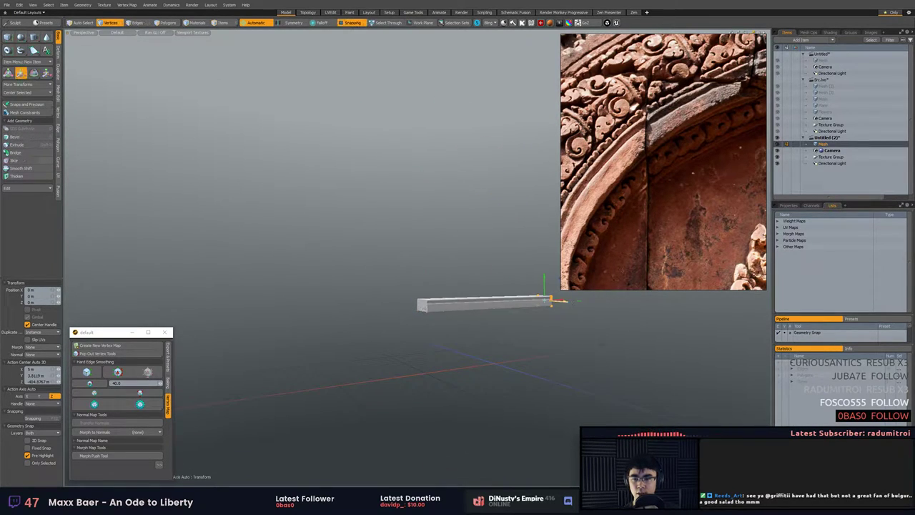
pyautogui.keyDown('alt'); pyautogui.moveTo(555, 302); pyautogui.dragTo(464, 383); pyautogui.keyUp('alt')
pyautogui.press('x')
pyautogui.moveTo(475, 278); pyautogui.dragTo(371, 307)
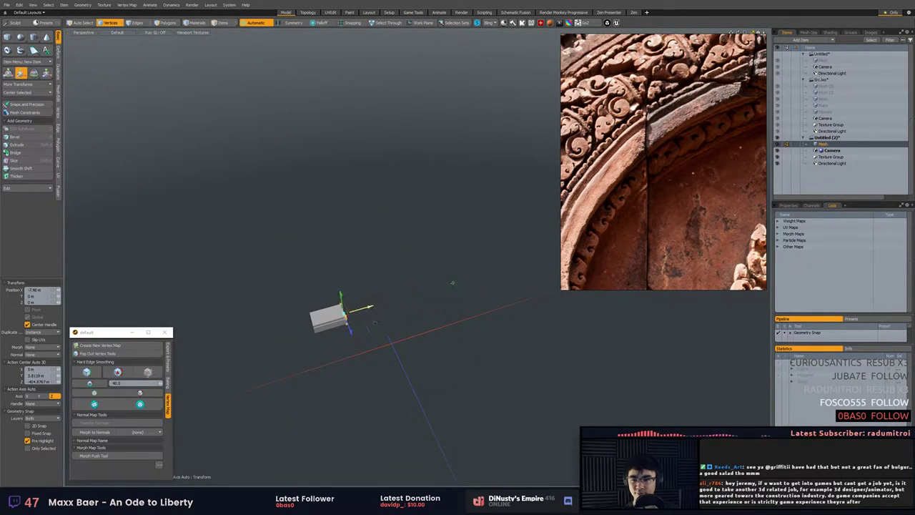
pyautogui.press('space')
# Select all faces of the shortened block and frame it closely in the perspective view.
pyautogui.press('3')
pyautogui.doubleClick(325, 322)
pyautogui.hotkey('shift', 'a')
pyautogui.keyDown('alt'); pyautogui.moveTo(332, 341); pyautogui.dragTo(422, 282); pyautogui.keyUp('alt')
# Move the stone reference image beside the block, shrink it, and zoom in on the scalloped carving under the arch.
pyautogui.moveTo(685, 140); pyautogui.dragTo(200, 150, button='right')
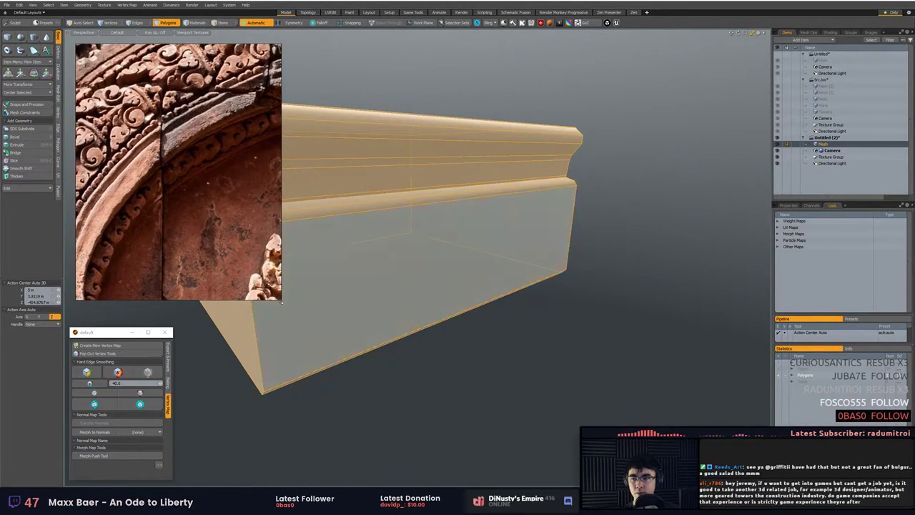
pyautogui.moveTo(281, 301); pyautogui.dragTo(244, 139)
pyautogui.scroll(4, 207, 107)
pyautogui.moveTo(207, 107); pyautogui.dragTo(153, 103, button='middle')
pyautogui.scroll(-3, 157, 86)
pyautogui.scroll(4, 200, 95)
pyautogui.scroll(-4, 199, 101)
pyautogui.scroll(3, 207, 105)
pyautogui.scroll(-3, 169, 107)
pyautogui.scroll(-4, 181, 82)
pyautogui.scroll(4, 178, 109)
pyautogui.scroll(2, 153, 75)
pyautogui.scroll(-2, 153, 105)
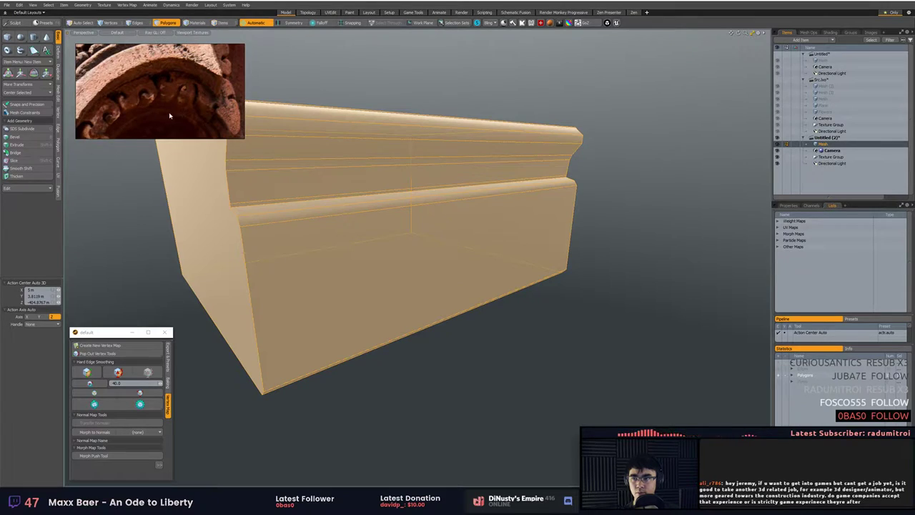
# Clear the face selection and show the block in the orthographic Front view with empty space below its lower edge.
pyautogui.click(586, 158)
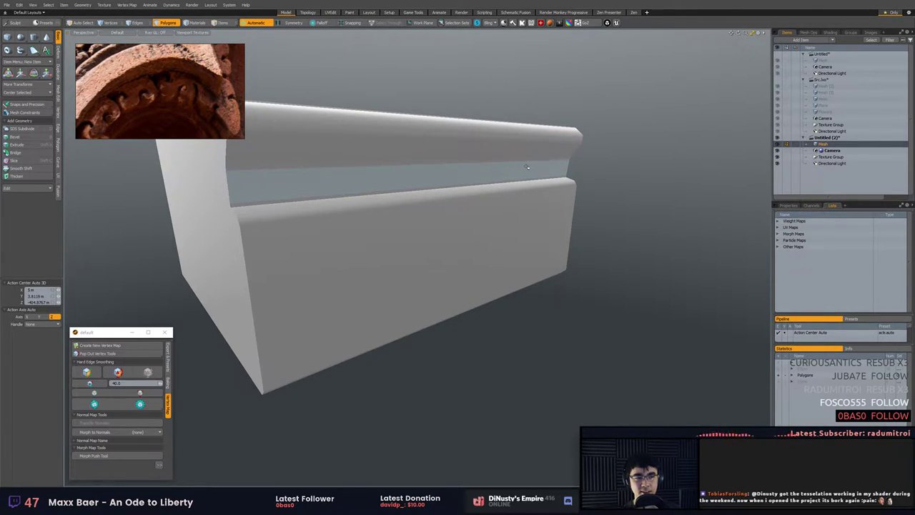
pyautogui.keyDown('alt'); pyautogui.moveTo(561, 282); pyautogui.dragTo(533, 242); pyautogui.keyUp('alt')
pyautogui.scroll(-3, 539, 253)
pyautogui.press('KP_2')
pyautogui.press('KP_1')
pyautogui.press('KP_1')
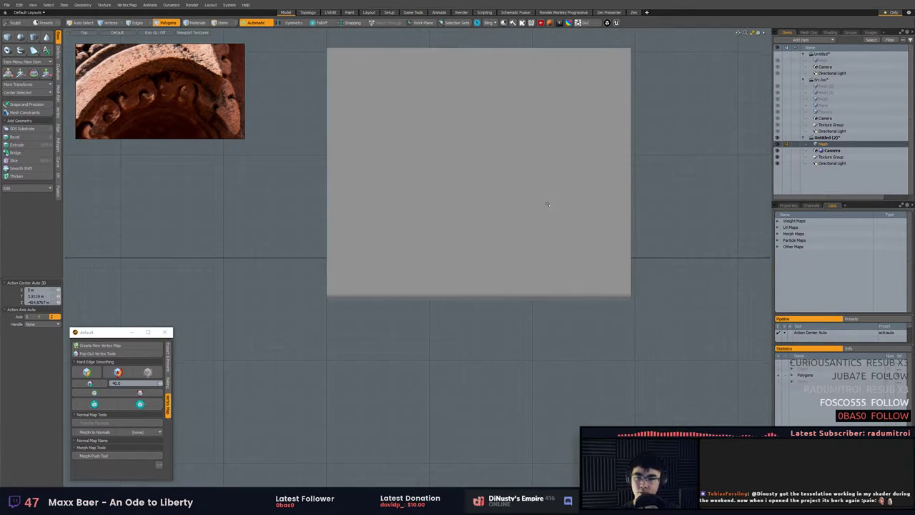
pyautogui.press('KP_2')
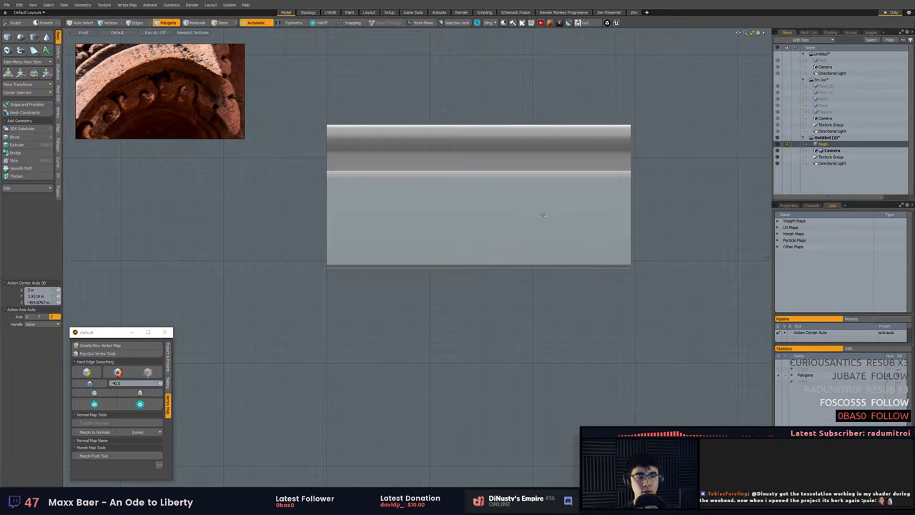
pyautogui.scroll(3, 543, 215)
pyautogui.press('w')
pyautogui.keyDown('alt'); pyautogui.keyDown('shift'); pyautogui.moveTo(543, 215); pyautogui.dragTo(564, 235); pyautogui.keyUp('shift'); pyautogui.keyUp('alt')
pyautogui.press('space')
pyautogui.keyDown('alt'); pyautogui.keyDown('shift'); pyautogui.moveTo(499, 318); pyautogui.dragTo(471, 266); pyautogui.keyUp('shift'); pyautogui.keyUp('alt')
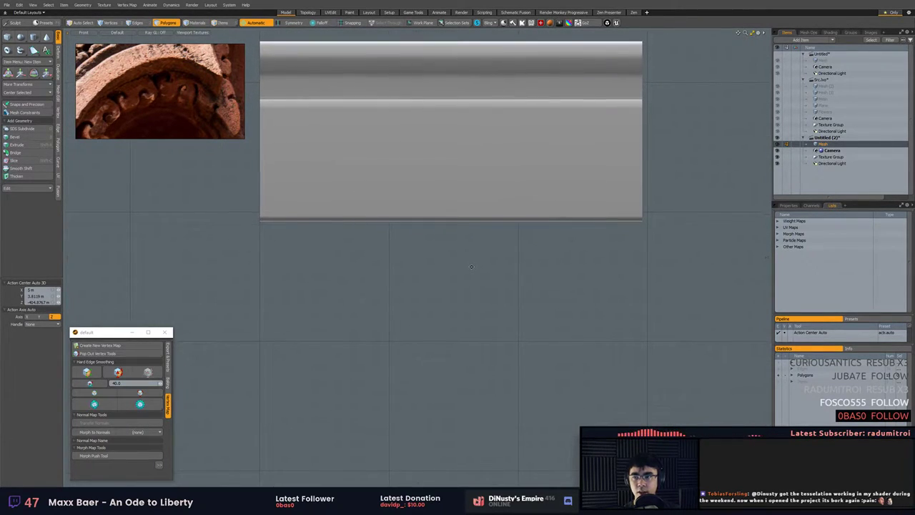
pyautogui.keyDown('shift'); pyautogui.moveTo(470, 267); pyautogui.dragTo(491, 284, button='middle'); pyautogui.keyUp('shift')
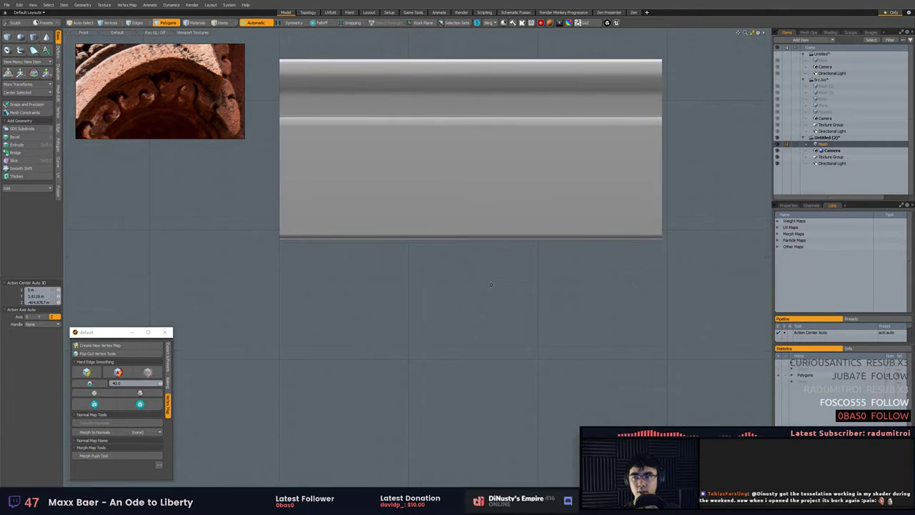
pyautogui.keyDown('alt'); pyautogui.keyDown('shift'); pyautogui.moveTo(491, 284); pyautogui.dragTo(460, 291); pyautogui.keyUp('shift'); pyautogui.keyUp('alt')
pyautogui.scroll(1, 488, 261)
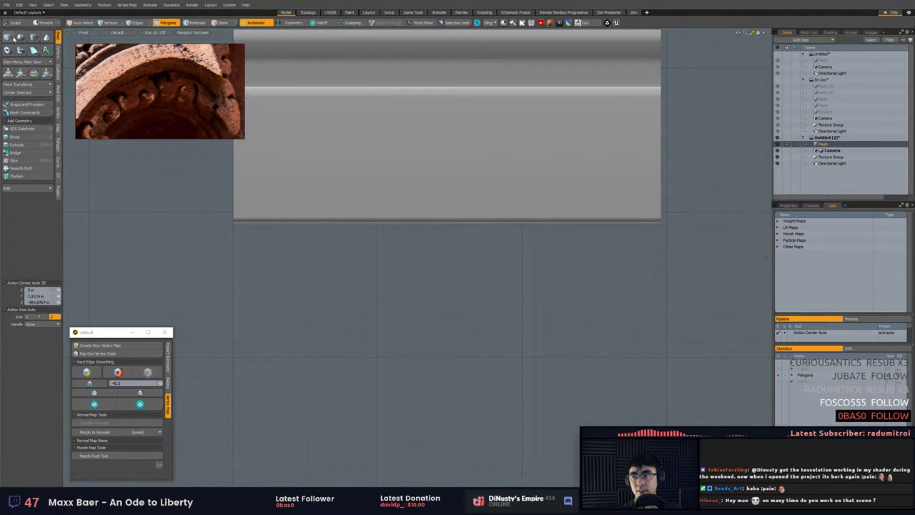
# Set up the Pen tool with snapping enabled and its Wall Mode switched off for drawing below the block.
pyautogui.click(34, 51)
pyautogui.keyDown('alt'); pyautogui.keyDown('shift'); pyautogui.moveTo(518, 271); pyautogui.dragTo(510, 259); pyautogui.keyUp('shift'); pyautogui.keyUp('alt')
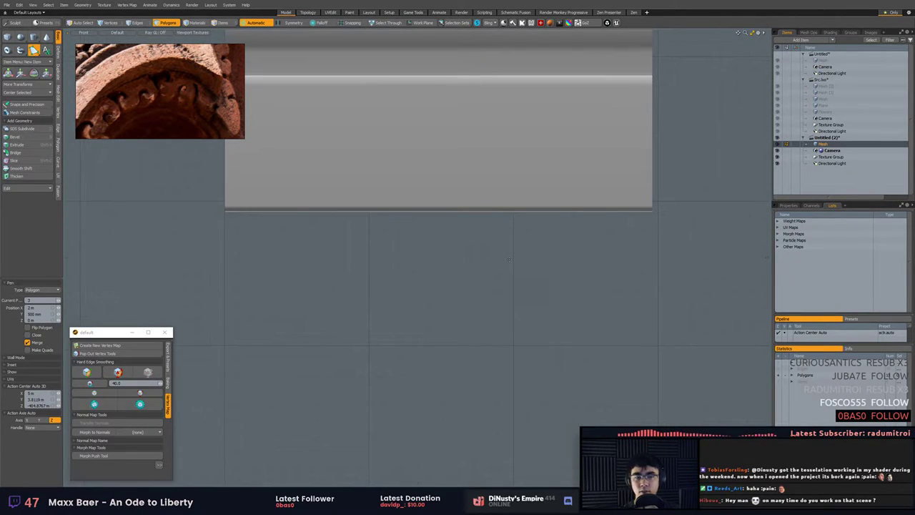
pyautogui.press('x')
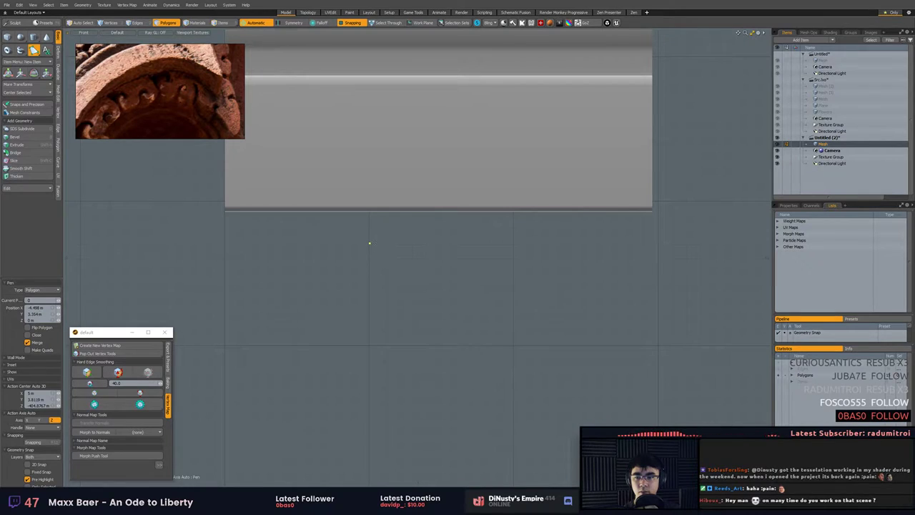
pyautogui.click(369, 243)
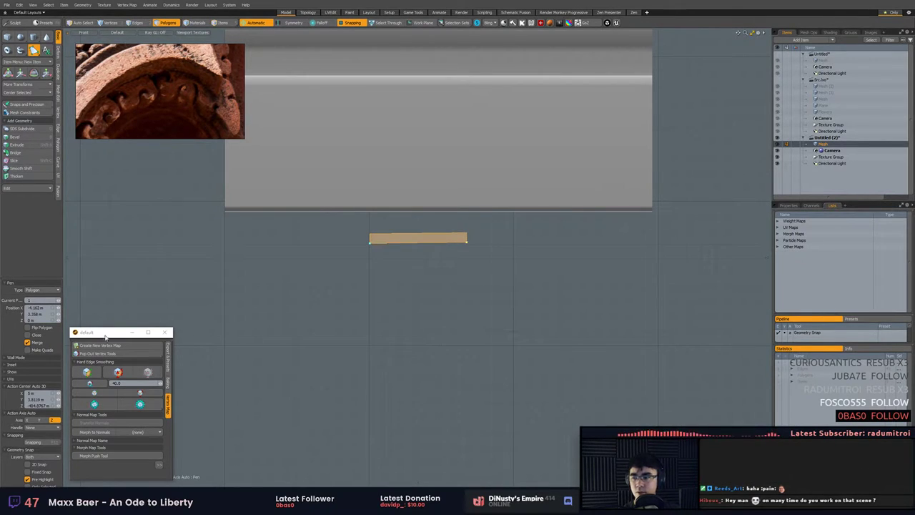
pyautogui.click(22, 358)
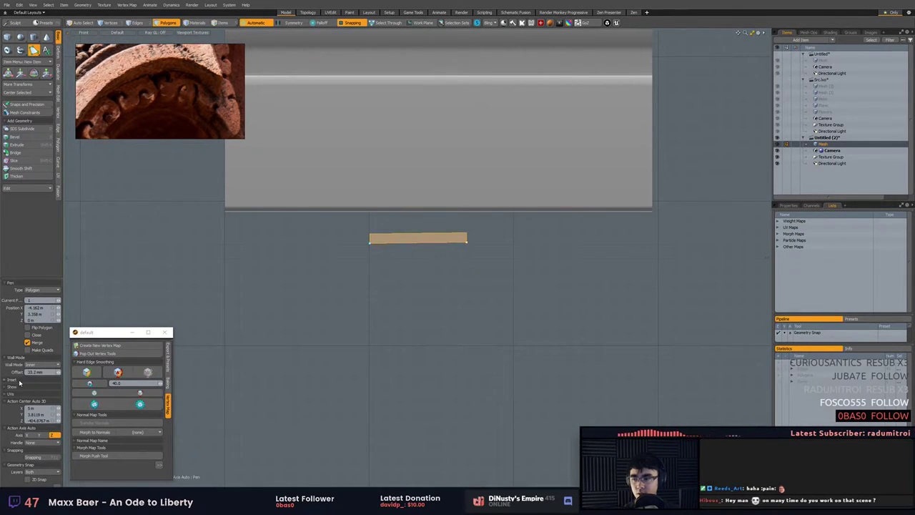
pyautogui.click(43, 366)
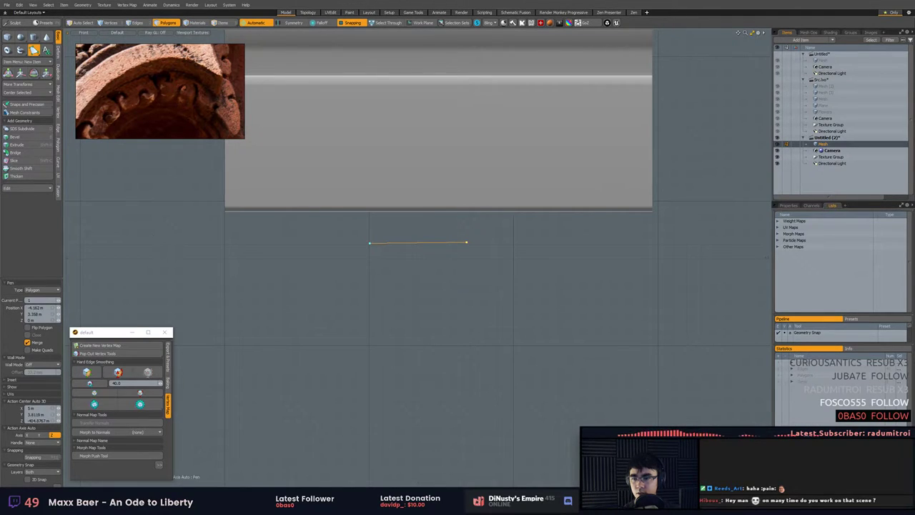
pyautogui.keyDown('alt'); pyautogui.keyDown('shift'); pyautogui.moveTo(486, 286); pyautogui.dragTo(469, 297); pyautogui.keyUp('shift'); pyautogui.keyUp('alt')
pyautogui.scroll(1, 469, 294)
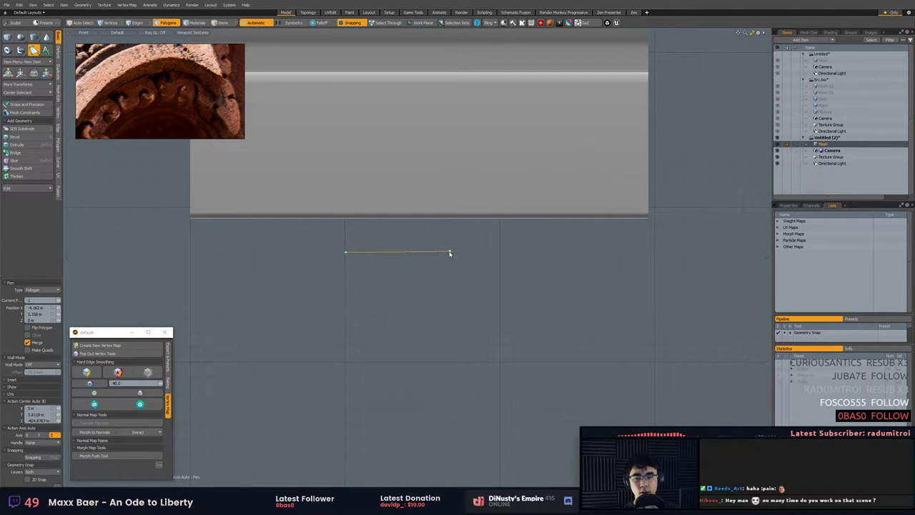
pyautogui.moveTo(450, 252)
pyautogui.mouseDown()
pyautogui.moveTo(473, 250)
pyautogui.moveTo(461, 251)
pyautogui.mouseUp()
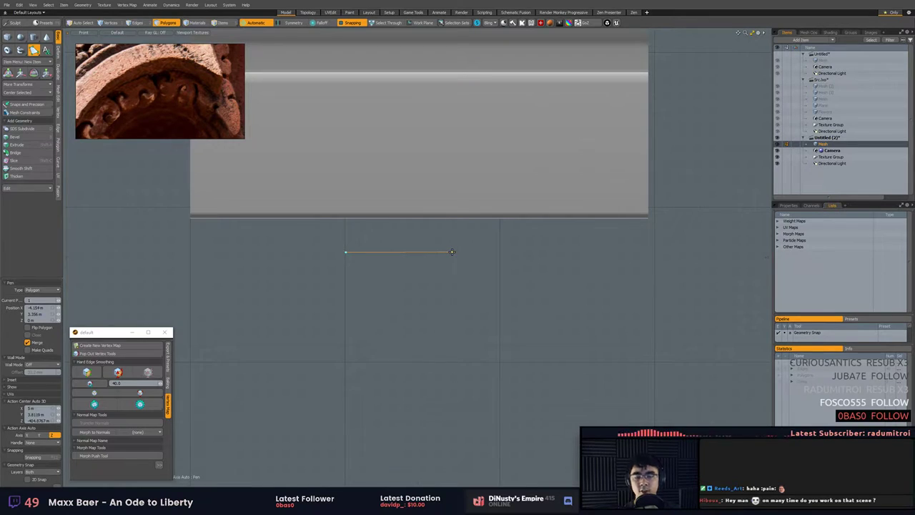
pyautogui.moveTo(451, 252); pyautogui.dragTo(500, 269)
pyautogui.scroll(1, 488, 250)
pyautogui.click(499, 263)
pyautogui.press('Tab')
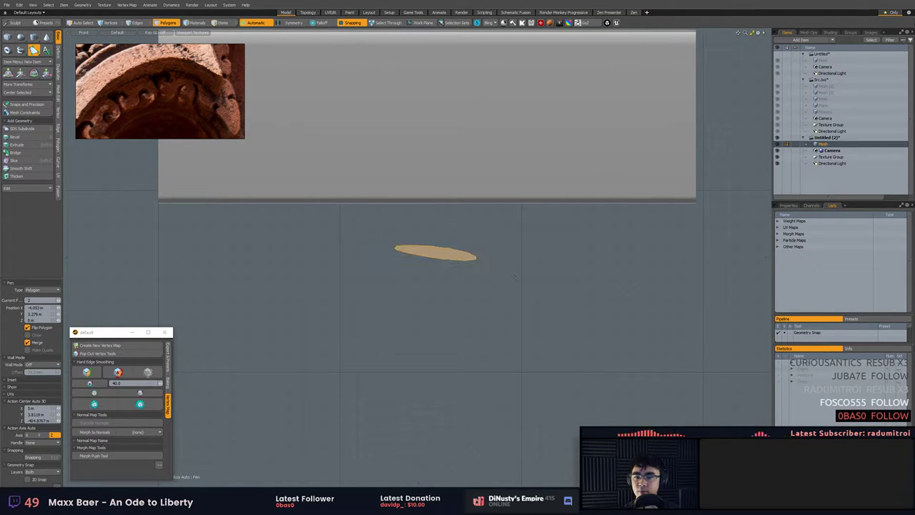
pyautogui.click(497, 293)
pyautogui.hotkey('ctrl', 'z')
pyautogui.hotkey('ctrl', 'z')
pyautogui.hotkey('ctrl', 'z')
pyautogui.hotkey('ctrl', 'z')
pyautogui.hotkey('ctrl', 'z')
pyautogui.hotkey('ctrl', 'z')
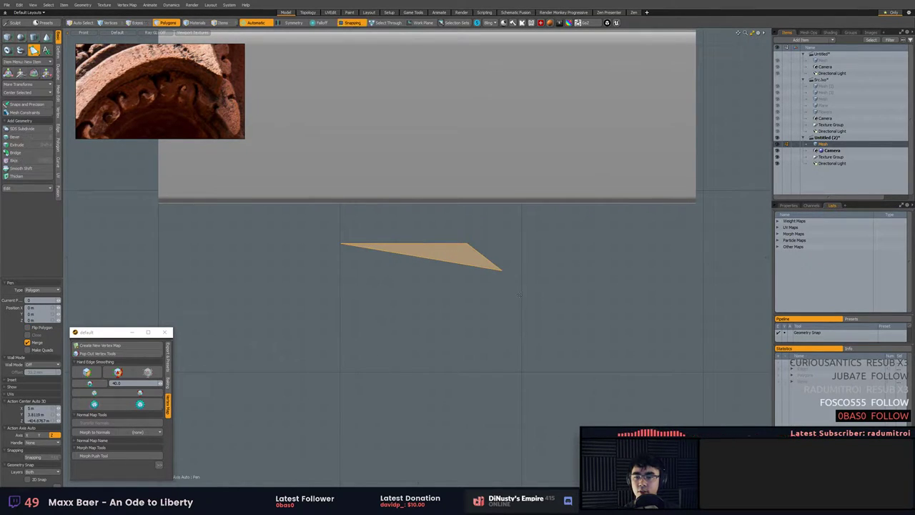
# Draw the right part of the ornament outline with the Pen below the block, curling inward as an angular hook.
pyautogui.moveTo(561, 232); pyautogui.dragTo(567, 298)
pyautogui.click(36, 363)
pyautogui.click(34, 359)
pyautogui.moveTo(526, 287); pyautogui.dragTo(536, 273)
pyautogui.click(538, 272)
pyautogui.moveTo(549, 263)
pyautogui.mouseDown()
pyautogui.moveTo(556, 275)
pyautogui.moveTo(554, 262)
pyautogui.mouseUp()
pyautogui.click(560, 247)
# Continue the outline with a lower body and a second hook curling inward at the left, finishing at the upper-left corner.
pyautogui.moveTo(530, 243); pyautogui.dragTo(436, 262)
pyautogui.moveTo(471, 291); pyautogui.dragTo(448, 266)
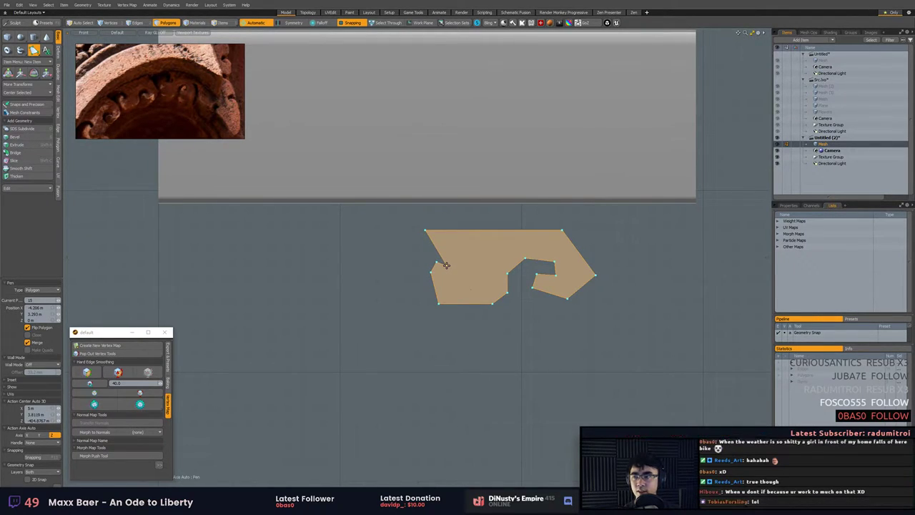
pyautogui.moveTo(468, 301); pyautogui.dragTo(445, 277)
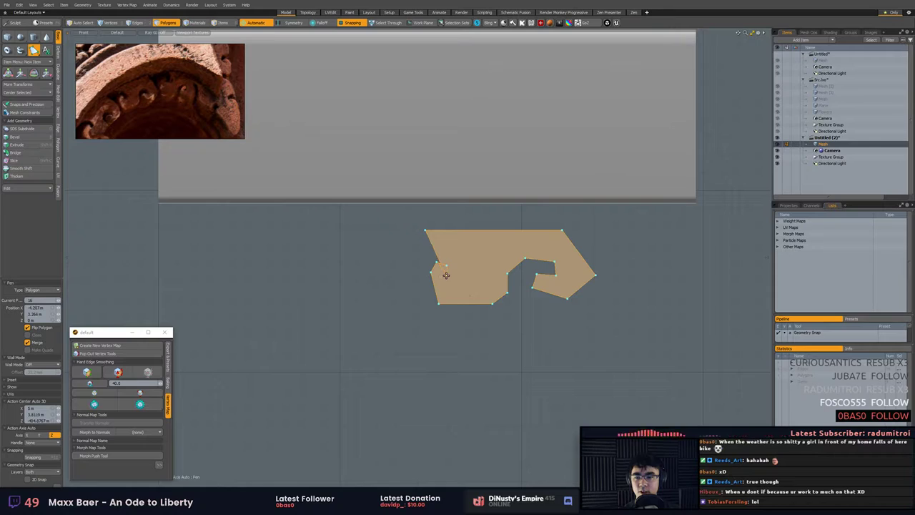
pyautogui.moveTo(485, 303); pyautogui.dragTo(459, 256)
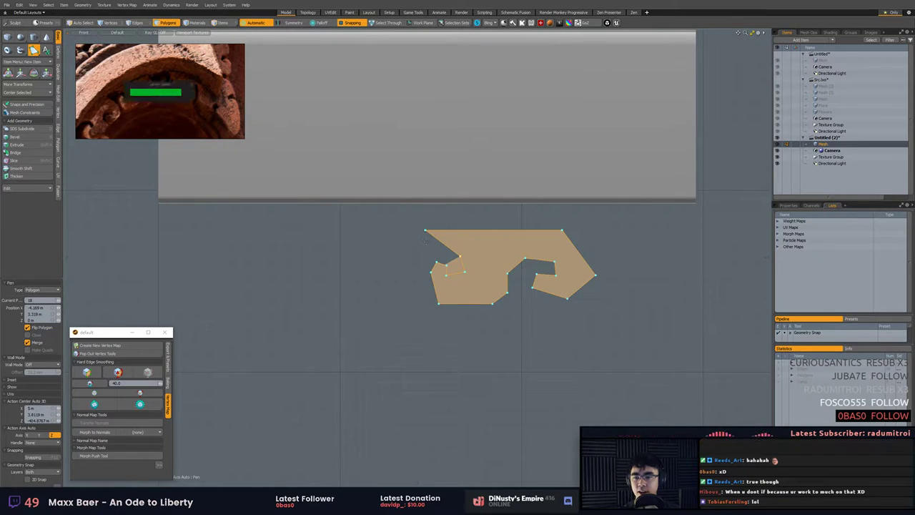
pyautogui.click(425, 241)
# Add a vertex with Edge Slice on the slanted edge below the ornament's upper-right corner and move it outward with snapping.
pyautogui.press('space')
pyautogui.hotkey('shift', 'c')
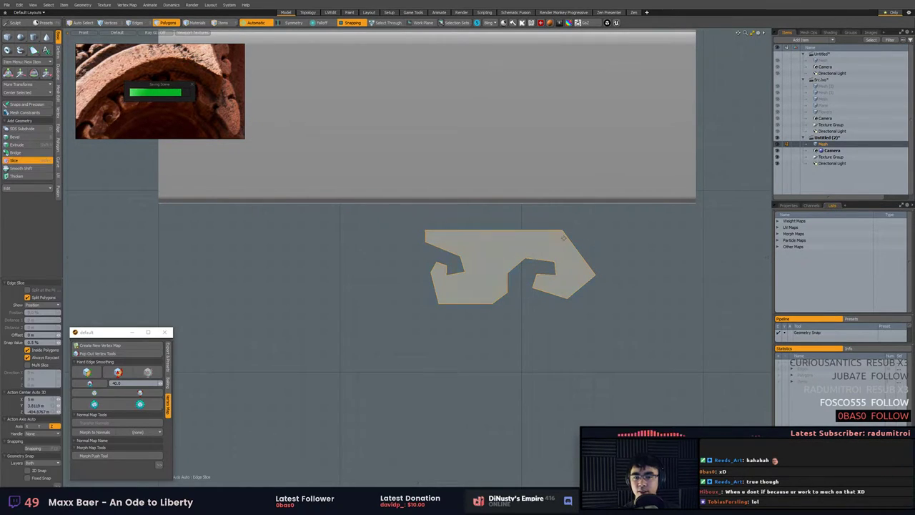
pyautogui.press('space')
pyautogui.press('1')
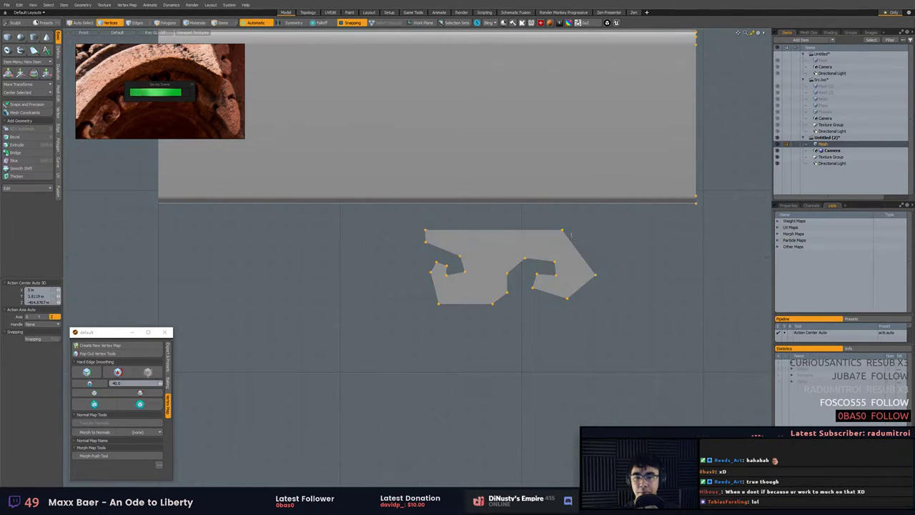
pyautogui.scroll(3, 566, 235)
pyautogui.press('w')
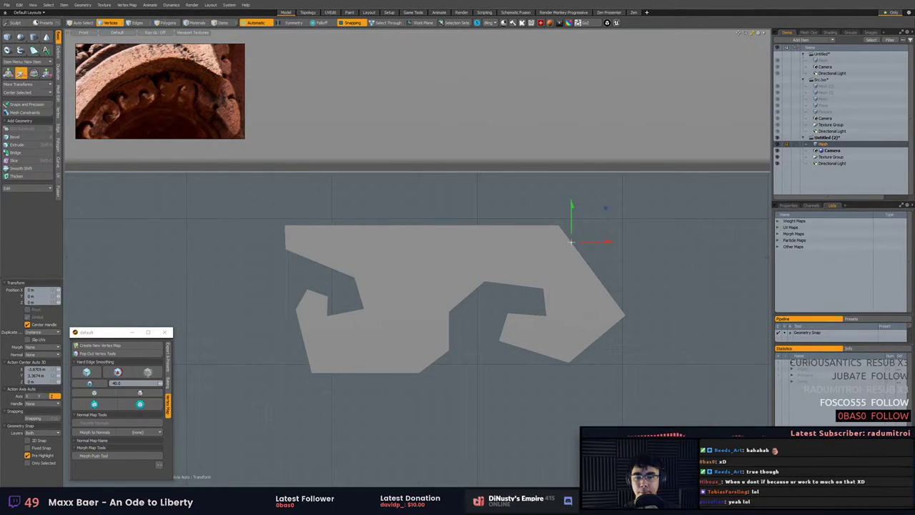
pyautogui.moveTo(571, 243); pyautogui.dragTo(619, 225)
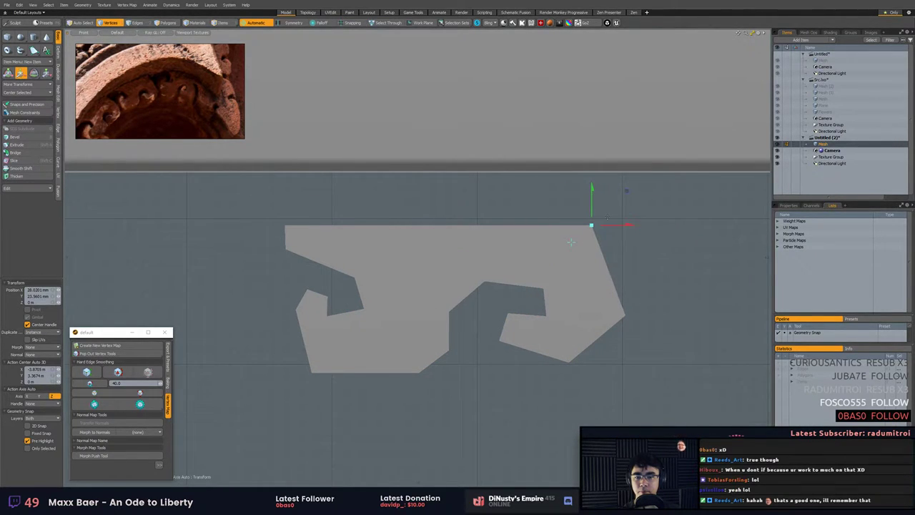
pyautogui.moveTo(626, 193); pyautogui.dragTo(623, 233)
# Form a short vertical edge at the upper-right end from the corner and added vertices, shifting both 11 mm along X.
pyautogui.press('space')
pyautogui.click(559, 225)
pyautogui.press('w')
pyautogui.press('x')
pyautogui.press('space')
pyautogui.keyDown('shift'); pyautogui.click(577, 244); pyautogui.keyUp('shift')
pyautogui.press('w')
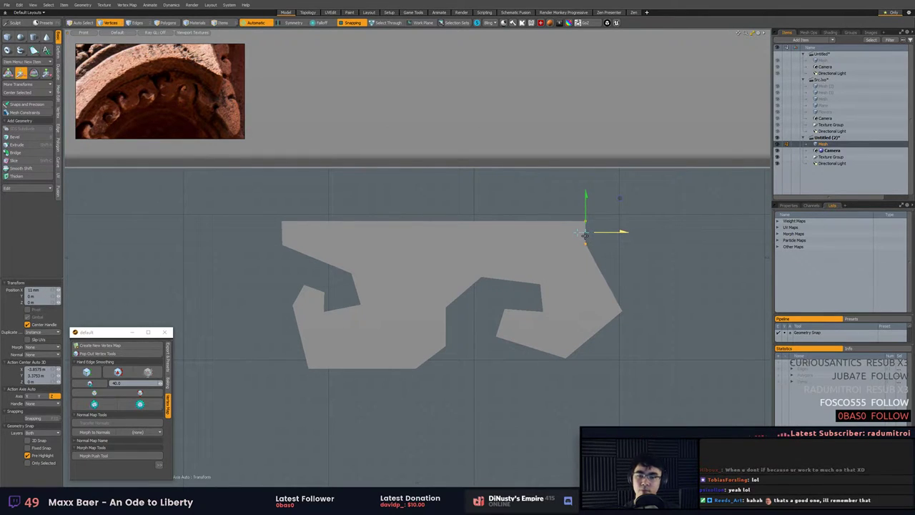
pyautogui.press('space')
# Move the outermost vertex of the right hook slightly upward with snapping turned off.
pyautogui.click(620, 311)
pyautogui.press('w')
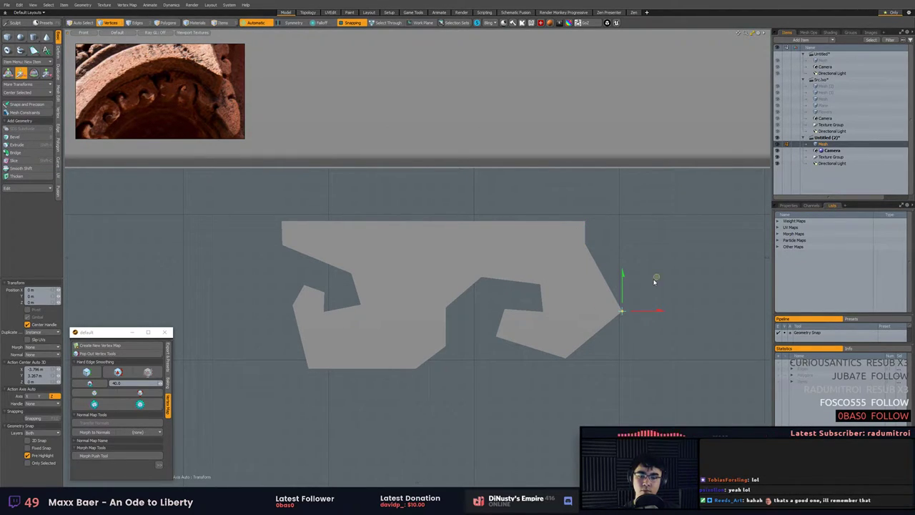
pyautogui.press('x')
pyautogui.moveTo(654, 281); pyautogui.dragTo(653, 260)
pyautogui.press('space')
pyautogui.scroll(-1, 649, 297)
pyautogui.keyDown('alt'); pyautogui.moveTo(649, 304); pyautogui.dragTo(635, 312); pyautogui.keyUp('alt')
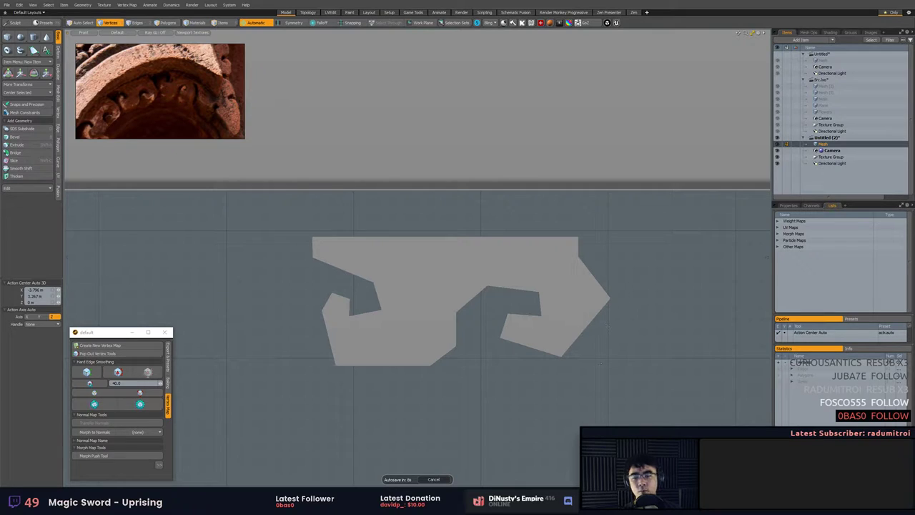
pyautogui.keyDown('alt'); pyautogui.keyDown('shift'); pyautogui.moveTo(601, 363); pyautogui.dragTo(611, 340); pyautogui.keyUp('shift'); pyautogui.keyUp('alt')
pyautogui.moveTo(586, 199)
pyautogui.mouseDown(button='right')
pyautogui.moveTo(629, 296)
pyautogui.moveTo(610, 222)
pyautogui.moveTo(612, 258)
pyautogui.moveTo(612, 243)
pyautogui.mouseUp(button='right')
pyautogui.press('w')
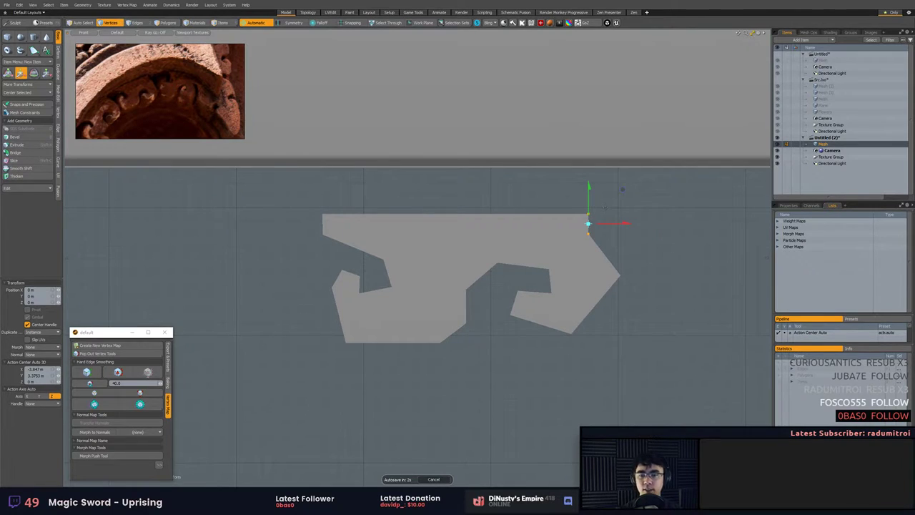
pyautogui.press('2')
pyautogui.press('1')
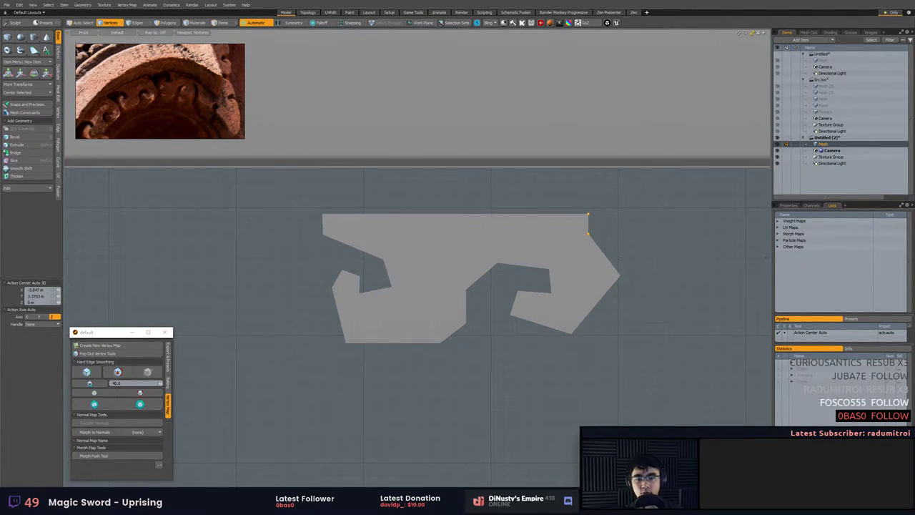
pyautogui.press('2')
pyautogui.press('1')
pyautogui.press('2')
pyautogui.press('1')
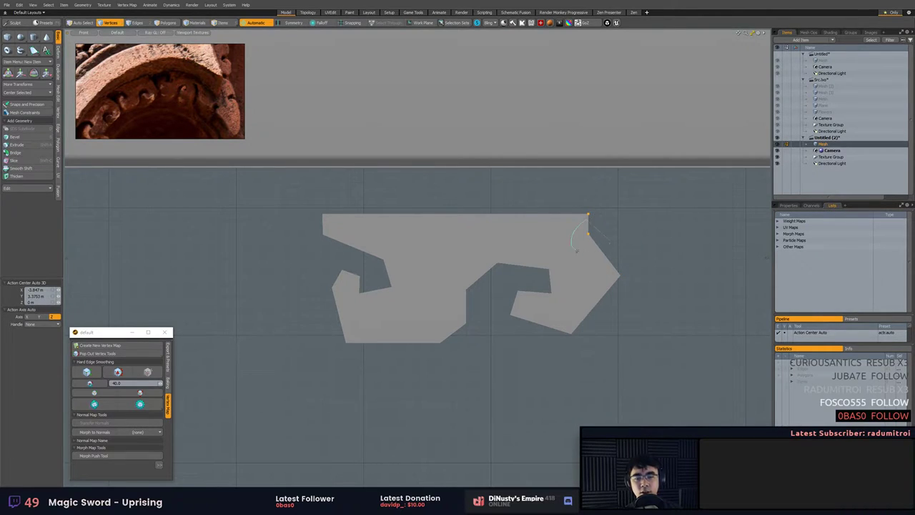
# Clear the vertex selection and toggle the subdivision surface preview of the ornament on and off.
pyautogui.click(598, 224)
pyautogui.press('Tab')
pyautogui.press('Tab')
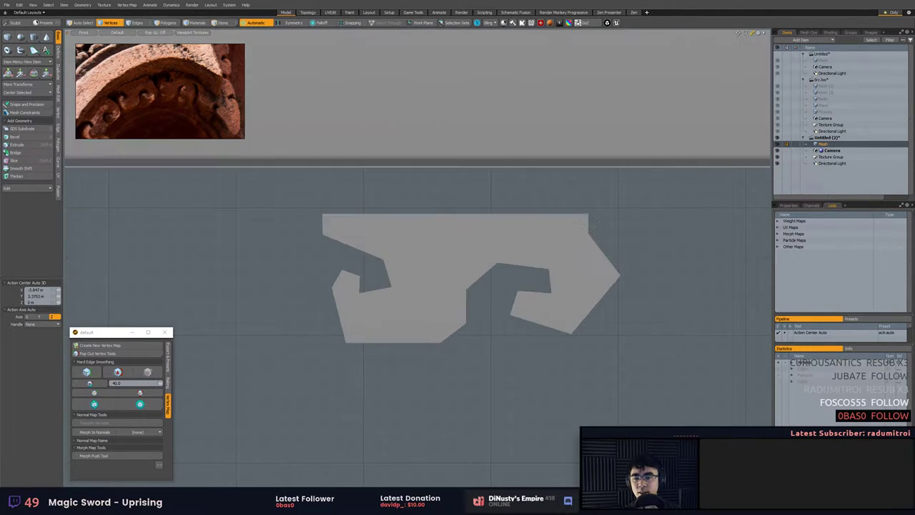
# Connect vertex pairs across the left hook's tip and the right hook's neck to split the ornament polygon.
pyautogui.click(360, 293)
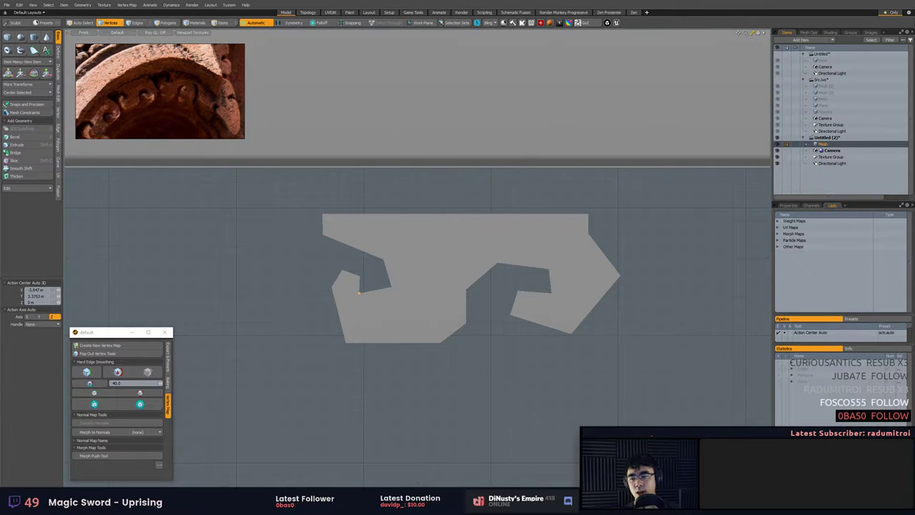
pyautogui.hotkey('ctrl', 'l')
pyautogui.click(368, 297)
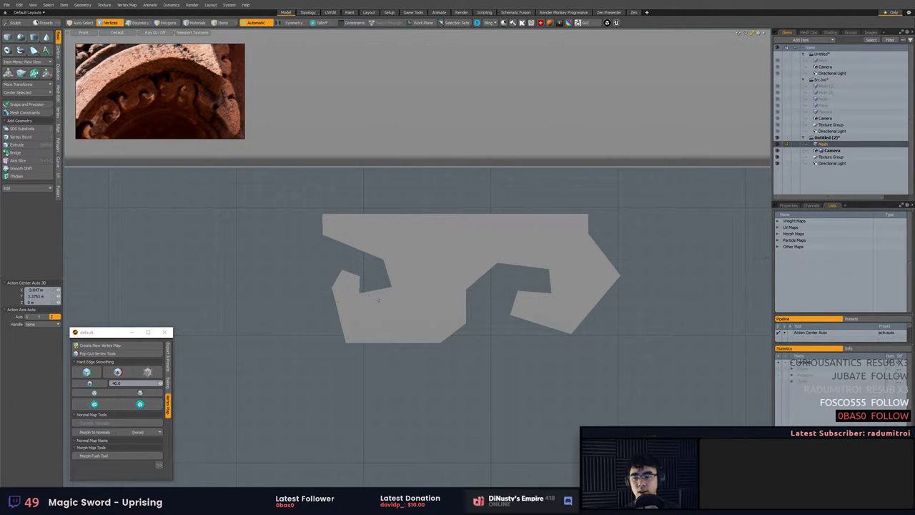
pyautogui.hotkey('ctrl', '3')
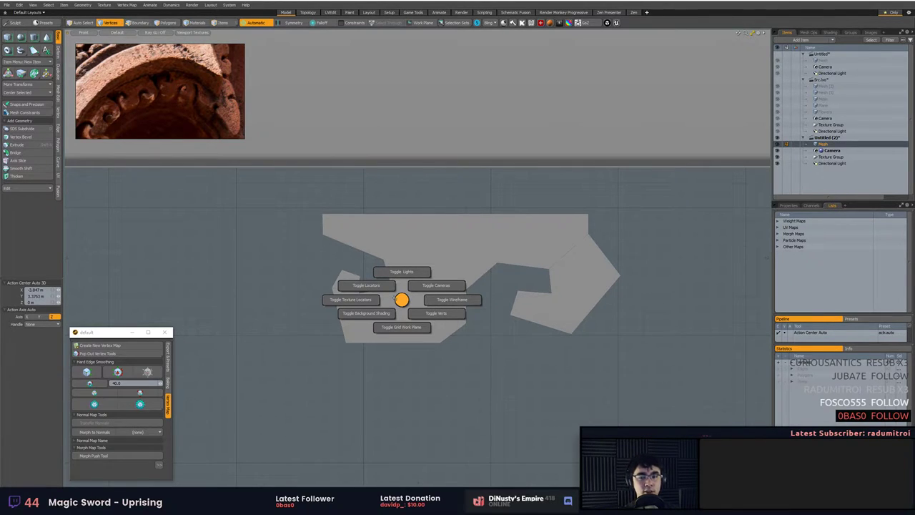
pyautogui.click(401, 299)
pyautogui.keyDown('alt'); pyautogui.keyDown('shift'); pyautogui.moveTo(423, 304); pyautogui.dragTo(457, 283); pyautogui.keyUp('shift'); pyautogui.keyUp('alt')
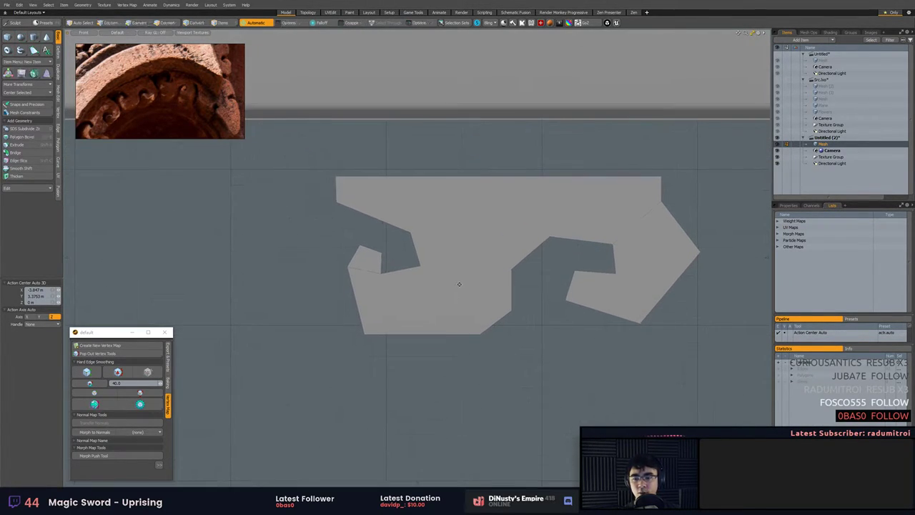
pyautogui.hotkey('ctrl', '3')
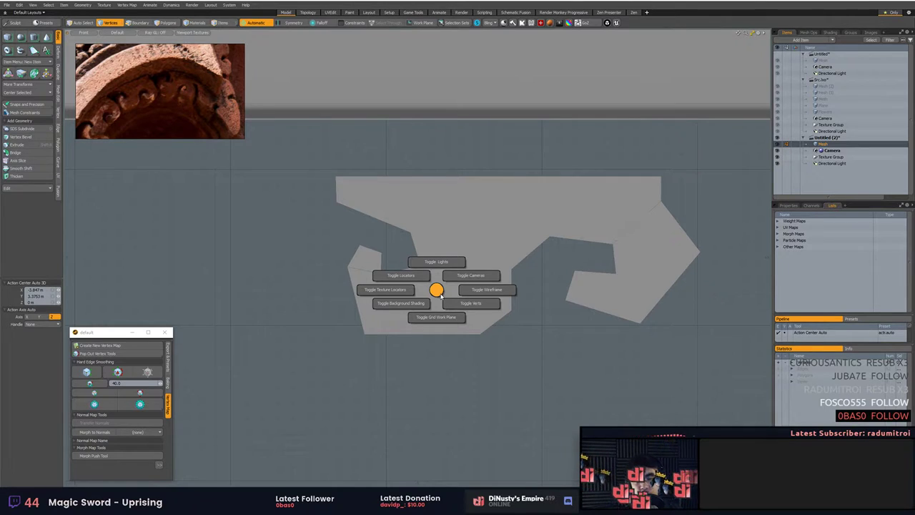
pyautogui.keyDown('ctrl'); pyautogui.keyDown('alt'); pyautogui.moveTo(441, 296); pyautogui.dragTo(453, 295); pyautogui.keyUp('alt'); pyautogui.keyUp('ctrl')
pyautogui.keyDown('alt'); pyautogui.moveTo(450, 295); pyautogui.dragTo(463, 295); pyautogui.keyUp('alt')
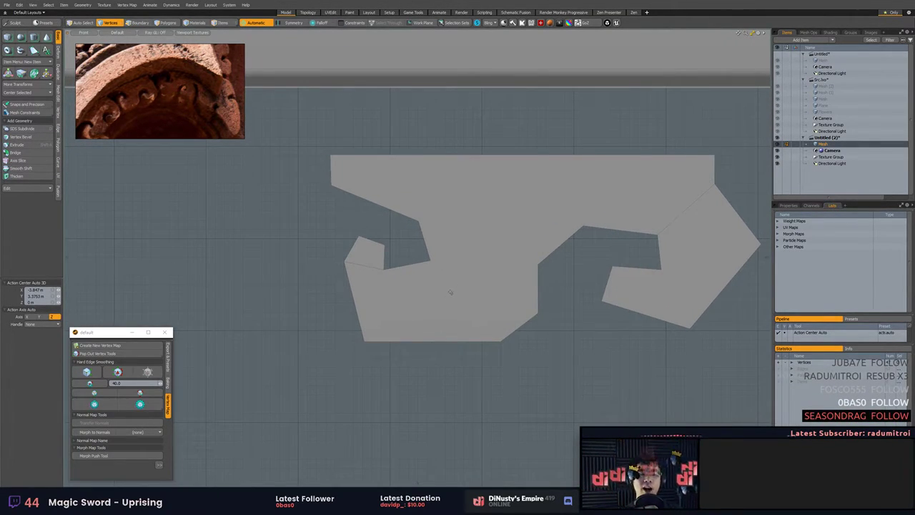
pyautogui.hotkey('ctrl', '3')
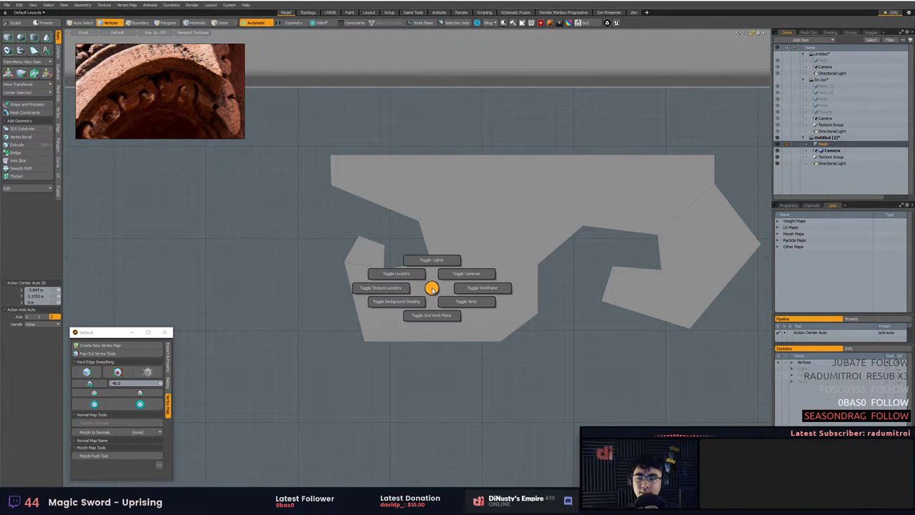
# Slice from the left hook's inner edge to the lower-left corner and move the new inner vertex down to round the notch.
pyautogui.press('c')
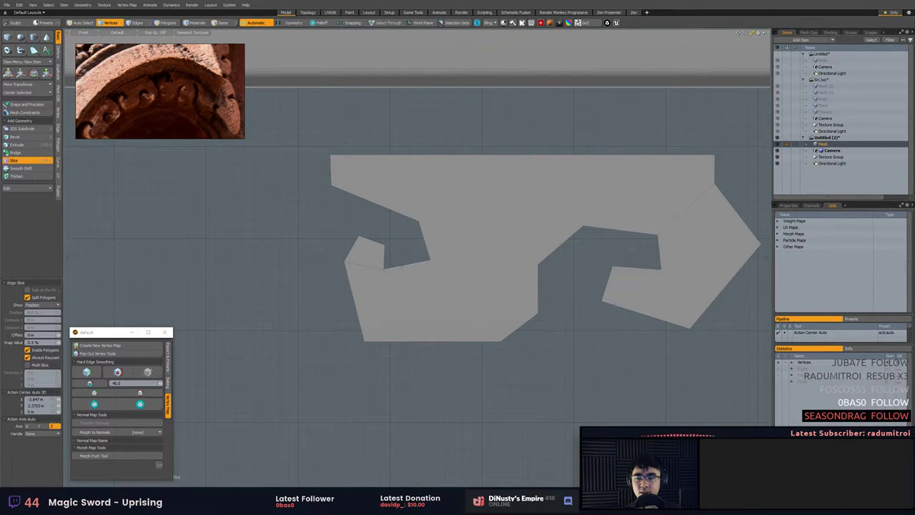
pyautogui.click(401, 267)
pyautogui.click(391, 340)
pyautogui.press('space')
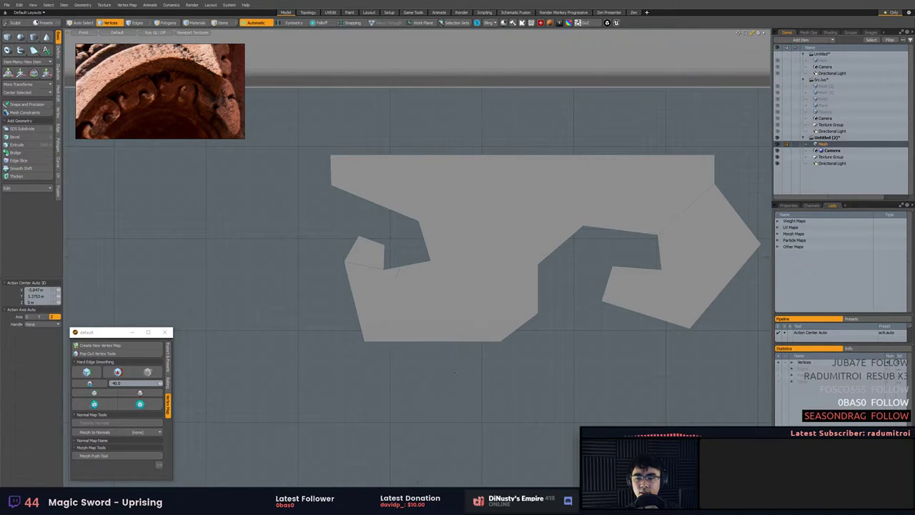
pyautogui.press('w')
pyautogui.moveTo(434, 235); pyautogui.dragTo(435, 248)
pyautogui.press('space')
# Move the ornament's lower-left corner vertex inward and slightly up, and check the shape with subdivision toggled on and off.
pyautogui.click(363, 341)
pyautogui.press('w')
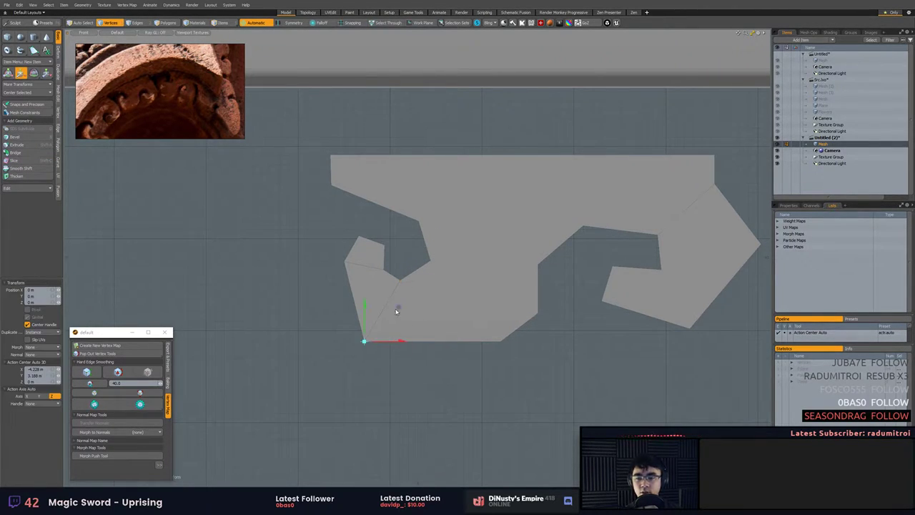
pyautogui.moveTo(398, 310); pyautogui.dragTo(413, 304)
pyautogui.press('space')
pyautogui.press('Tab')
pyautogui.press('Tab')
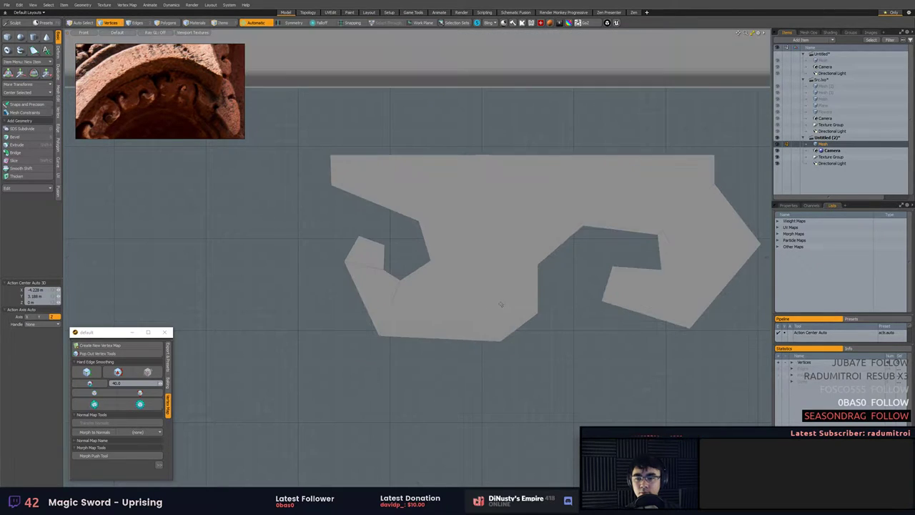
# Slice the ornament from the left hook's inner vertex to the lobe's bottom vertex, and across the lobe from the right notch to the left edge.
pyautogui.keyDown('ctrl'); pyautogui.keyDown('alt'); pyautogui.moveTo(477, 295); pyautogui.dragTo(470, 292); pyautogui.keyUp('alt'); pyautogui.keyUp('ctrl')
pyautogui.hotkey('shift', 'c')
pyautogui.moveTo(446, 328); pyautogui.dragTo(434, 324)
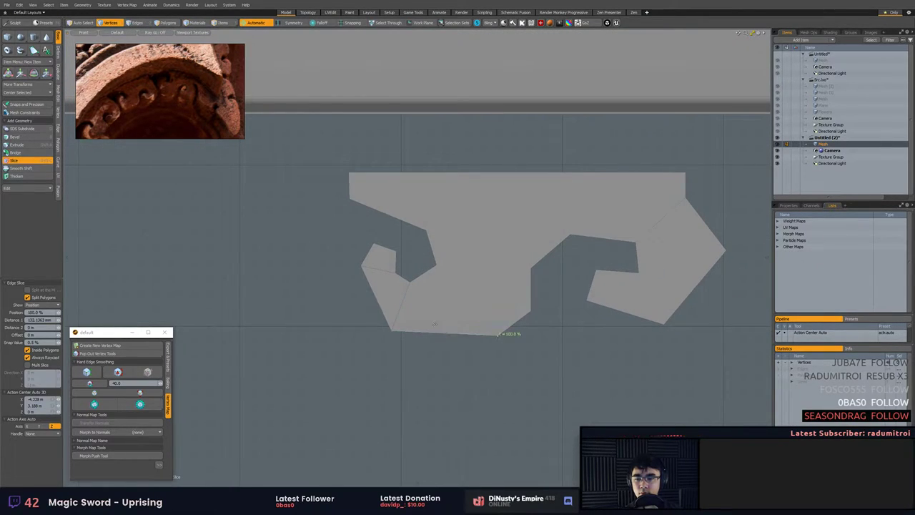
pyautogui.moveTo(424, 272); pyautogui.dragTo(437, 262)
pyautogui.press('space')
pyautogui.hotkey('shift', 'c')
pyautogui.moveTo(531, 283); pyautogui.dragTo(531, 264)
pyautogui.click(434, 250)
pyautogui.press('space')
# Move the left notch's inner vertex down and slightly left, and shift the central lobe's bottom vertex left.
pyautogui.click(436, 266)
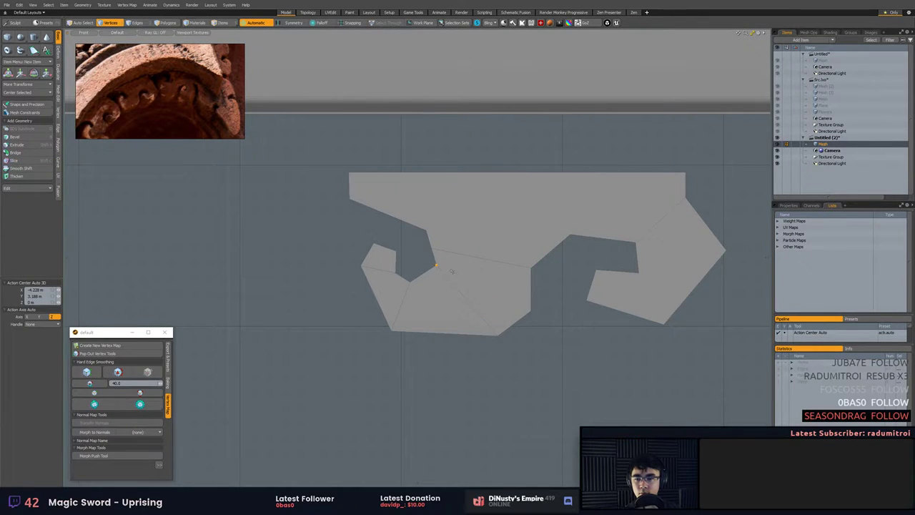
pyautogui.press('w')
pyautogui.moveTo(437, 268); pyautogui.dragTo(433, 278)
pyautogui.press('space')
pyautogui.click(414, 313)
pyautogui.press('w')
pyautogui.moveTo(496, 333); pyautogui.dragTo(468, 331)
pyautogui.press('space')
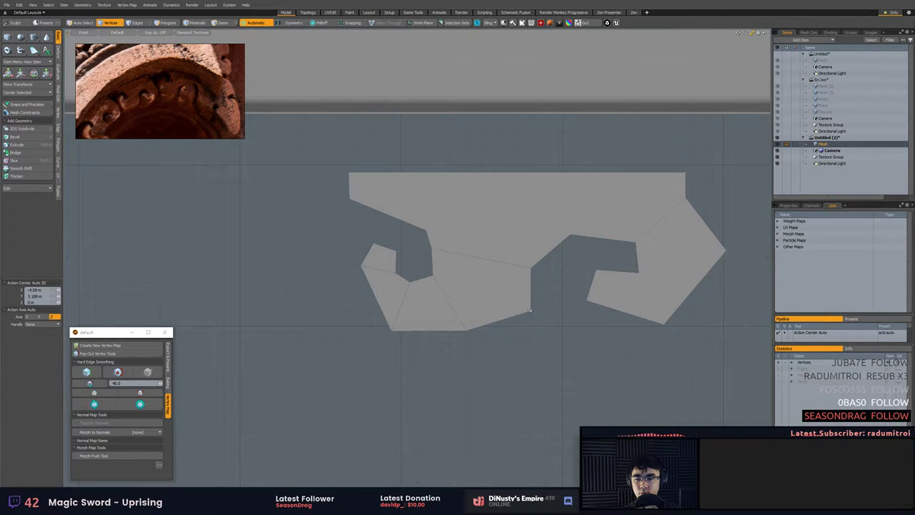
# Move the central lobe's lower-right vertex inward and down, and check the shape with subdivision toggled on and off.
pyautogui.click(531, 310)
pyautogui.press('w')
pyautogui.moveTo(534, 309); pyautogui.dragTo(559, 325)
pyautogui.press('space')
pyautogui.click(558, 297)
pyautogui.press('Tab')
pyautogui.press('Tab')
pyautogui.scroll(1, 559, 298)
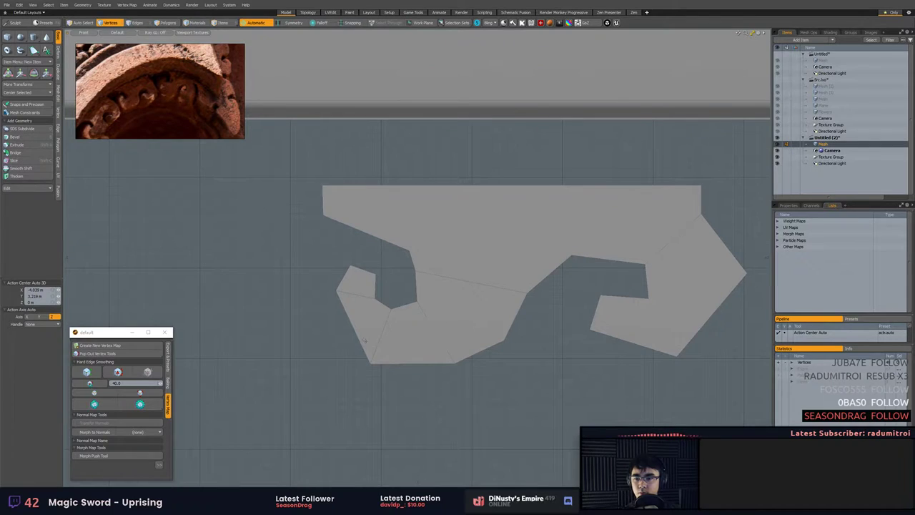
# With the subdivision preview on, move the left hook's lower-left corner vertex outward to fill out the curve.
pyautogui.press('Tab')
pyautogui.press('w')
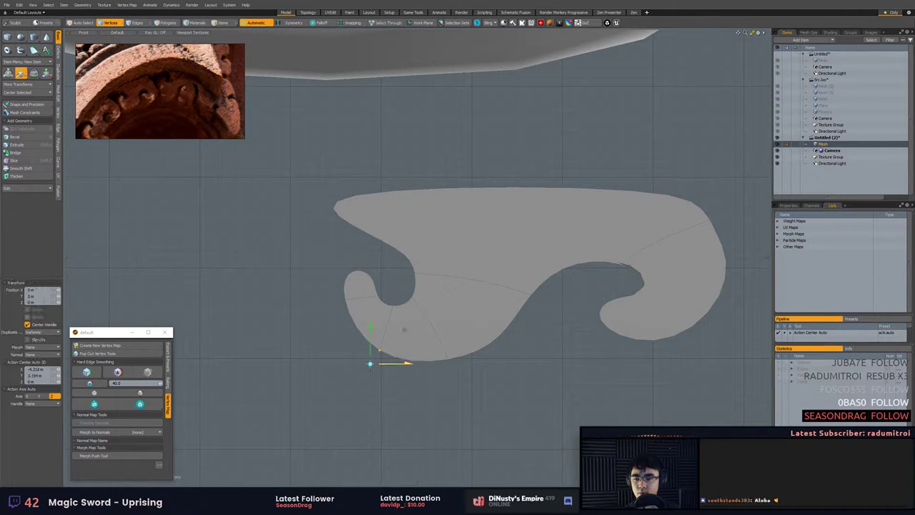
pyautogui.moveTo(395, 360); pyautogui.dragTo(370, 363)
pyautogui.press('q')
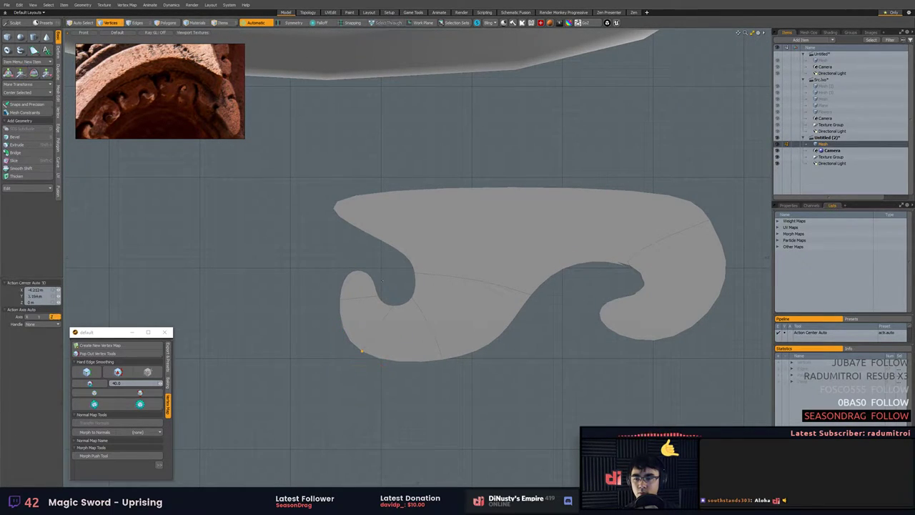
# Extend the left hook's tip edge into a new polygon and adjust the tip so it curls inward.
pyautogui.press('2')
pyautogui.click(349, 277)
pyautogui.click(359, 272)
pyautogui.press('z')
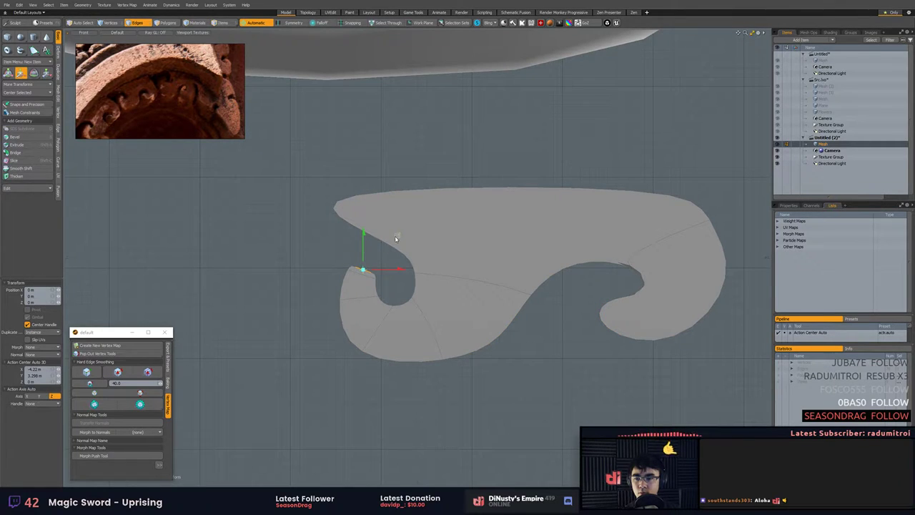
pyautogui.moveTo(398, 239); pyautogui.dragTo(384, 263)
pyautogui.press('q')
pyautogui.click(368, 274)
pyautogui.press('w')
pyautogui.press('q')
pyautogui.press('3')
pyautogui.click(360, 281)
pyautogui.press('w')
pyautogui.press('q')
pyautogui.press('Escape')
# Move the central lobe polygon 1 mm left and 4 mm up, and compare the shape with subdivision toggled.
pyautogui.keyDown('alt'); pyautogui.keyDown('shift'); pyautogui.moveTo(452, 287); pyautogui.dragTo(466, 262); pyautogui.keyUp('shift'); pyautogui.keyUp('alt')
pyautogui.press('Escape')
pyautogui.click(445, 303)
pyautogui.press('w')
pyautogui.scroll(1, 466, 264)
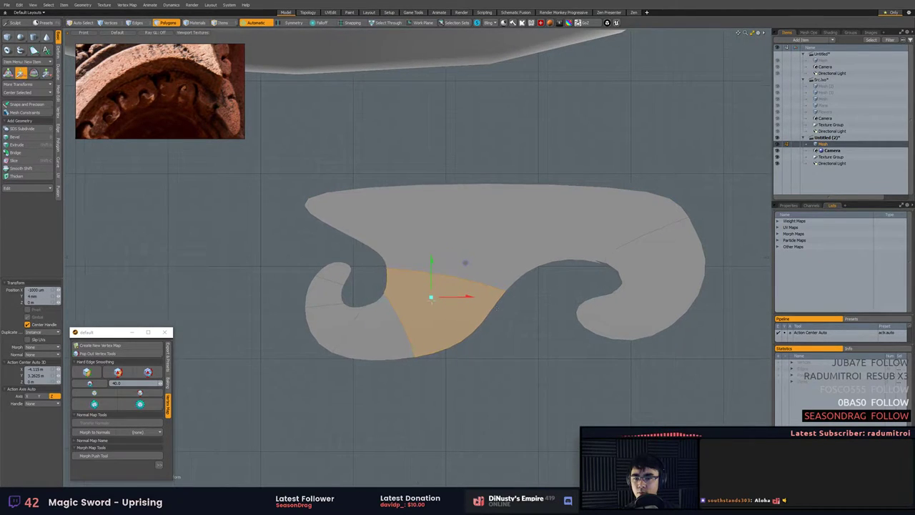
pyautogui.press('Tab')
pyautogui.press('q')
pyautogui.press('Tab')
pyautogui.click(533, 308)
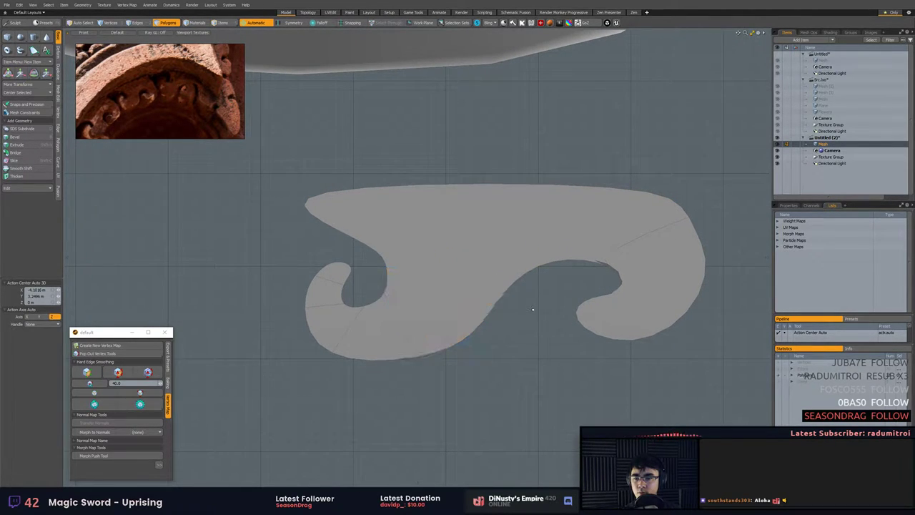
# Turn off the subdivision preview and slice the ornament from the right notch's peak vertex to the top edge.
pyautogui.press('Tab')
pyautogui.scroll(-1, 536, 307)
pyautogui.keyDown('alt'); pyautogui.keyDown('shift'); pyautogui.moveTo(536, 310); pyautogui.dragTo(518, 331); pyautogui.keyUp('shift'); pyautogui.keyUp('alt')
pyautogui.hotkey('shift', 'c')
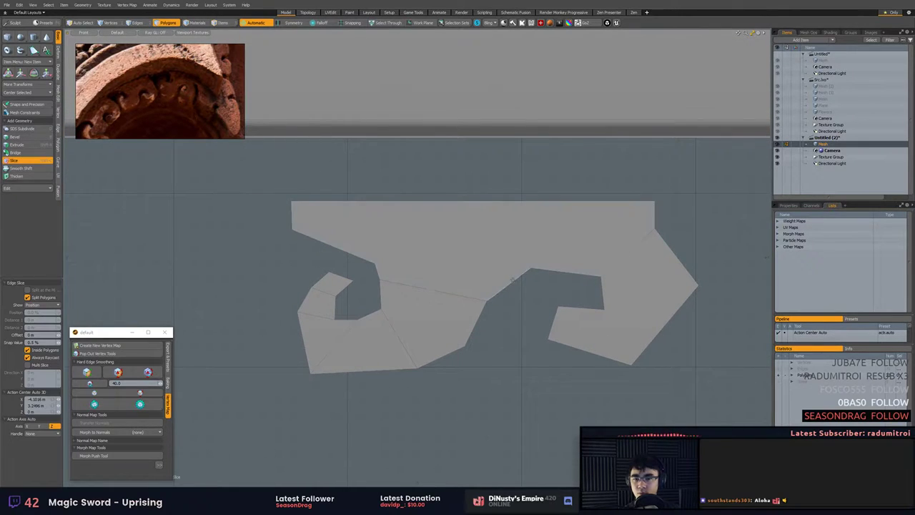
pyautogui.click(530, 269)
pyautogui.click(528, 201)
pyautogui.press('q')
# Slice the upper-left polygon from the left notch's upper vertex and from the lobe's right vertex up to the top edge.
pyautogui.click(461, 239)
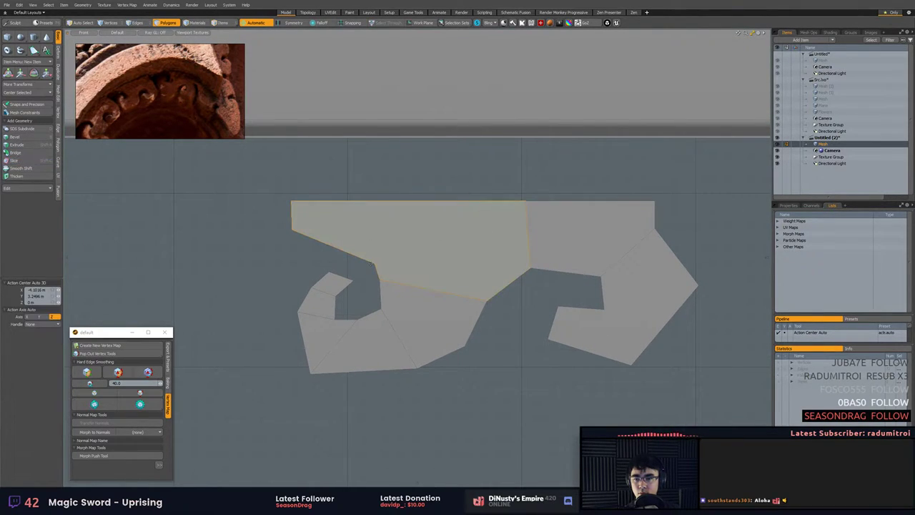
pyautogui.hotkey('shift', 'c')
pyautogui.click(375, 264)
pyautogui.click(384, 200)
pyautogui.press('q')
pyautogui.hotkey('shift', 'c')
pyautogui.click(487, 300)
pyautogui.click(477, 202)
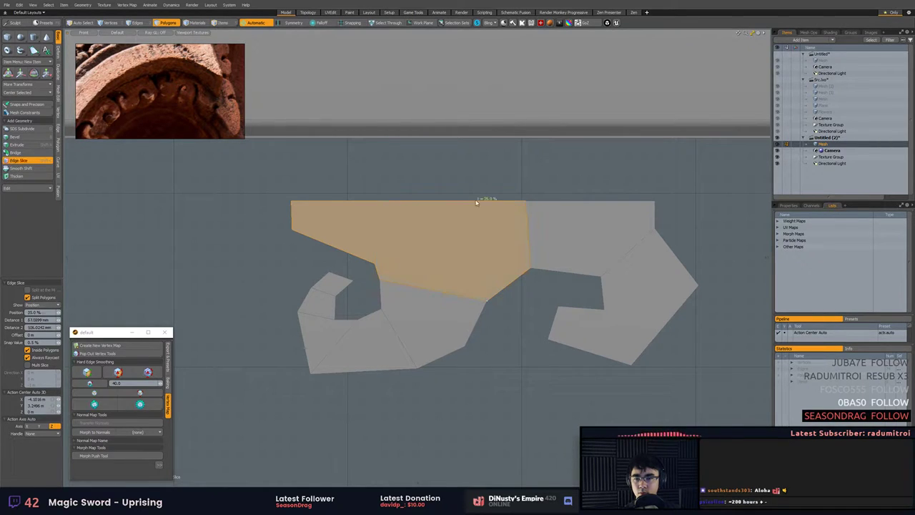
pyautogui.press('q')
# Move the top-edge vertex above the right notch to the right, and check the shape with subdivision toggled on and off.
pyautogui.press('1')
pyautogui.click(527, 201)
pyautogui.press('w')
pyautogui.moveTo(527, 201); pyautogui.dragTo(548, 202)
pyautogui.press('q')
pyautogui.click(580, 245)
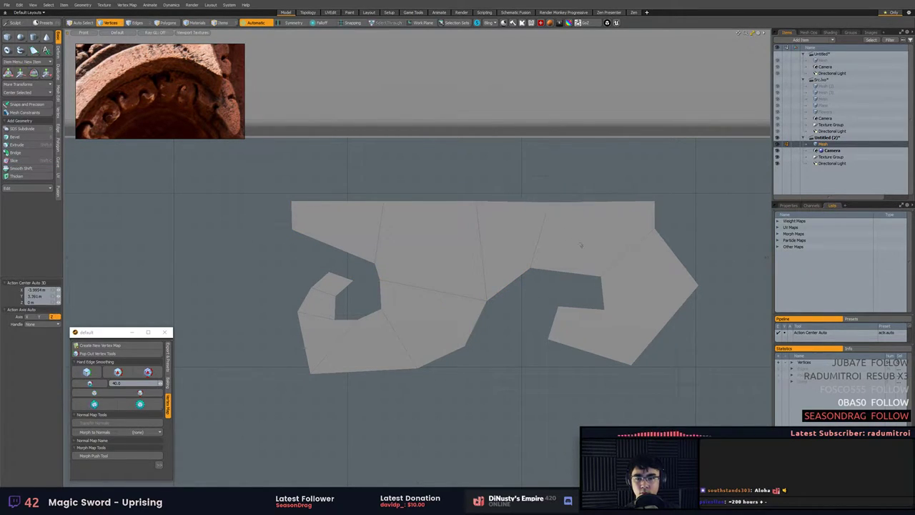
pyautogui.press('Tab')
pyautogui.press('Tab')
# Extend the ornament's upper-left end edge 24 mm outward as a new polygon and turn on the subdivision preview.
pyautogui.hotkey('shift', 'c')
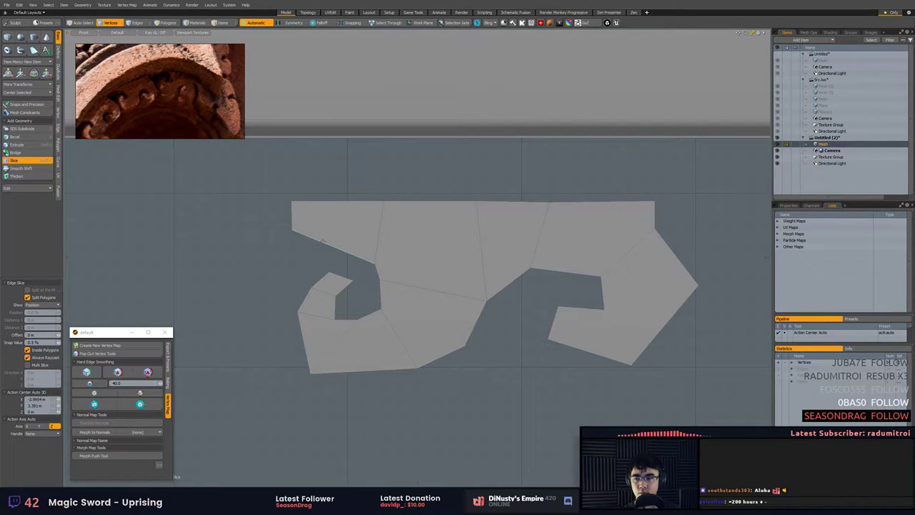
pyautogui.press('q')
pyautogui.press('2')
pyautogui.click(293, 216)
pyautogui.press('w')
pyautogui.moveTo(327, 216); pyautogui.dragTo(306, 215)
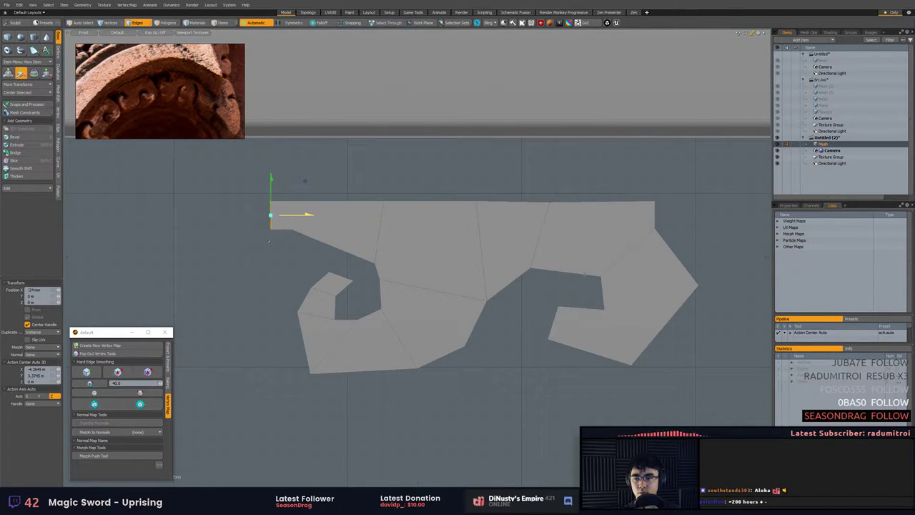
pyautogui.press('space')
pyautogui.press('Tab')
# Move the right notch's peak vertex upward to deepen the arch, and turn off the subdivision preview.
pyautogui.scroll(-1, 443, 283)
pyautogui.keyDown('alt'); pyautogui.moveTo(491, 279); pyautogui.dragTo(433, 266); pyautogui.keyUp('alt')
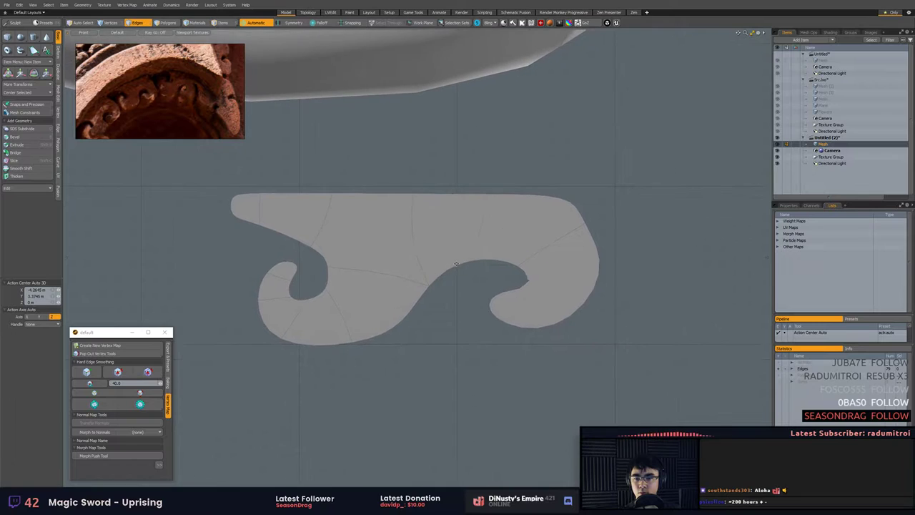
pyautogui.scroll(2, 493, 283)
pyautogui.keyDown('alt'); pyautogui.moveTo(494, 289); pyautogui.dragTo(540, 293); pyautogui.keyUp('alt')
pyautogui.scroll(2, 493, 258)
pyautogui.keyDown('alt'); pyautogui.moveTo(551, 292); pyautogui.dragTo(573, 297); pyautogui.keyUp('alt')
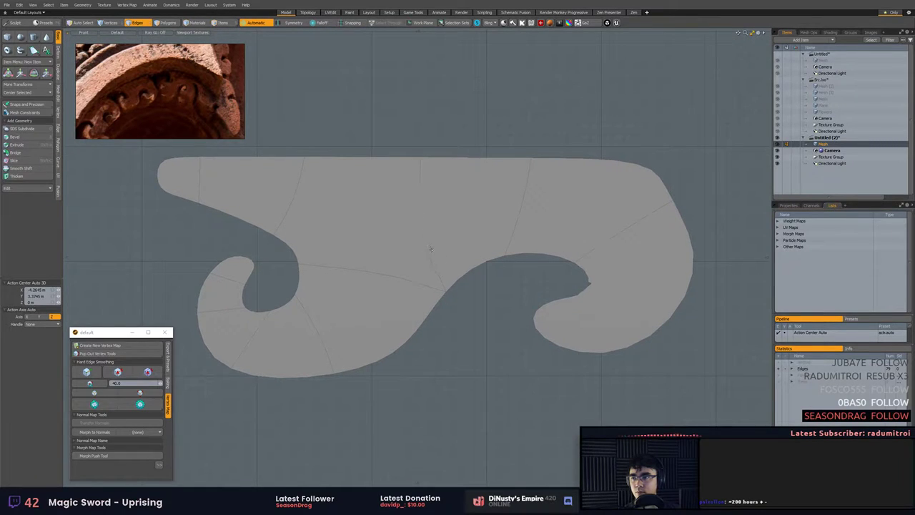
pyautogui.press('1')
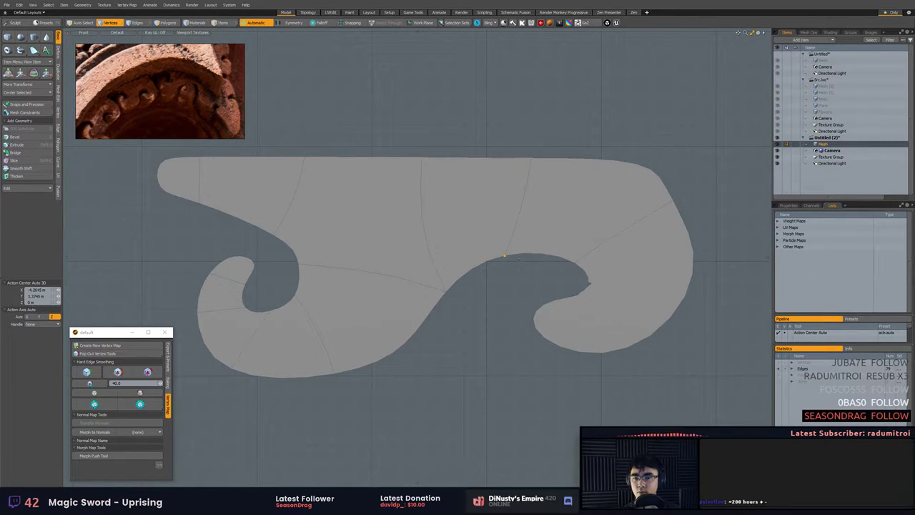
pyautogui.press('w')
pyautogui.moveTo(531, 212); pyautogui.dragTo(527, 191)
pyautogui.press('q')
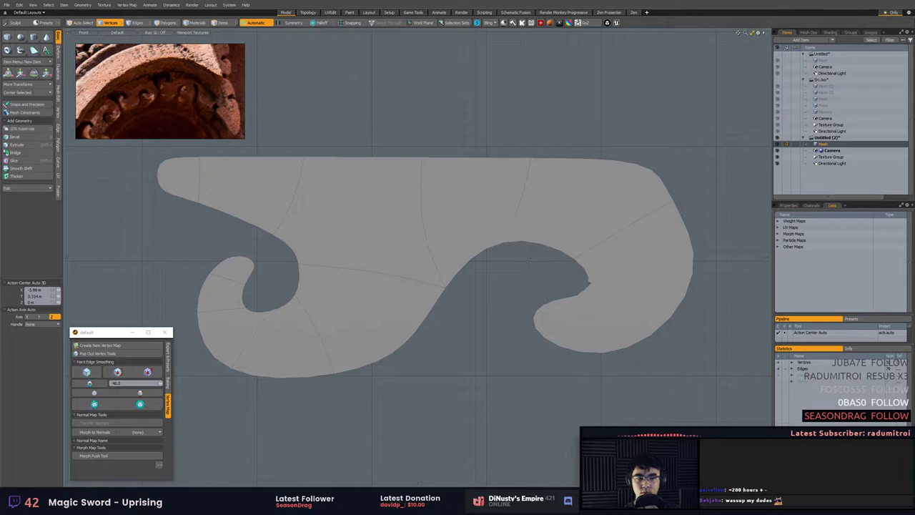
pyautogui.press('Tab')
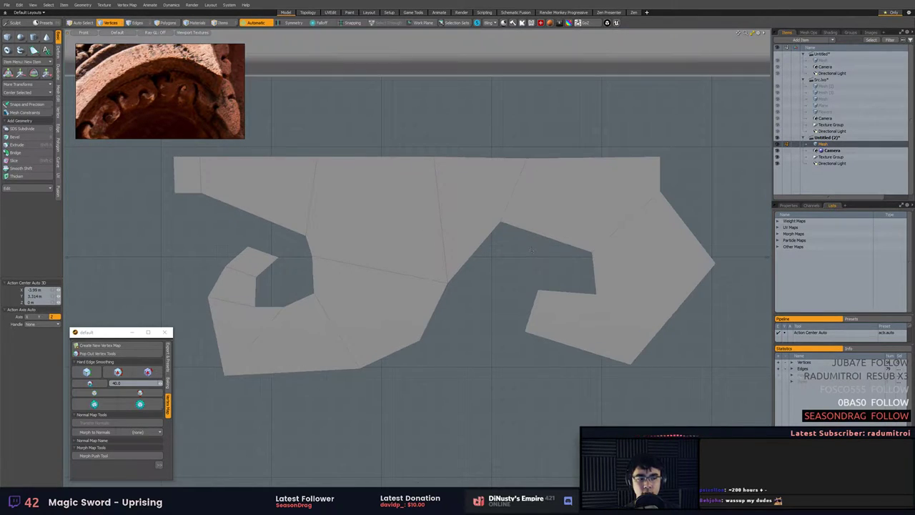
# Adjust the top-edge vertex above the right notch so it lines up with the straight top edge.
pyautogui.keyDown('alt'); pyautogui.moveTo(531, 249); pyautogui.dragTo(538, 241); pyautogui.keyUp('alt')
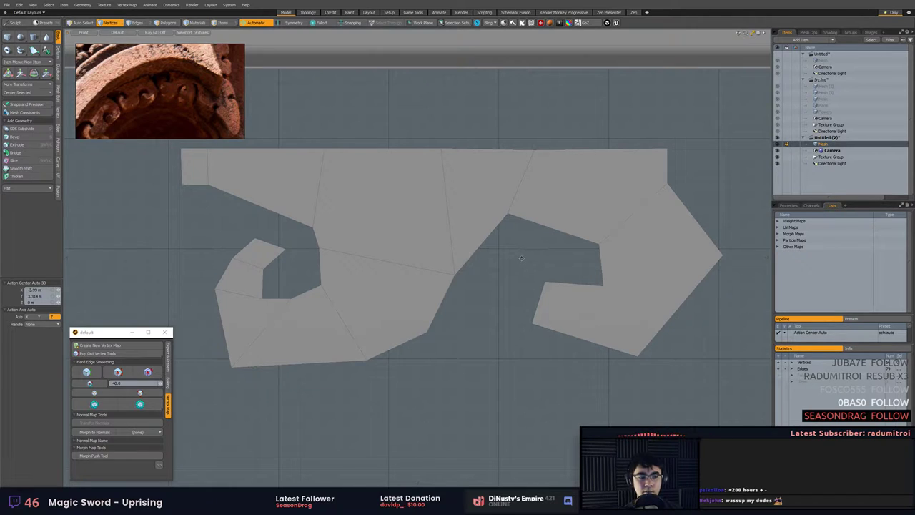
pyautogui.scroll(2, 511, 261)
pyautogui.keyDown('alt'); pyautogui.moveTo(512, 261); pyautogui.dragTo(518, 279); pyautogui.keyUp('alt')
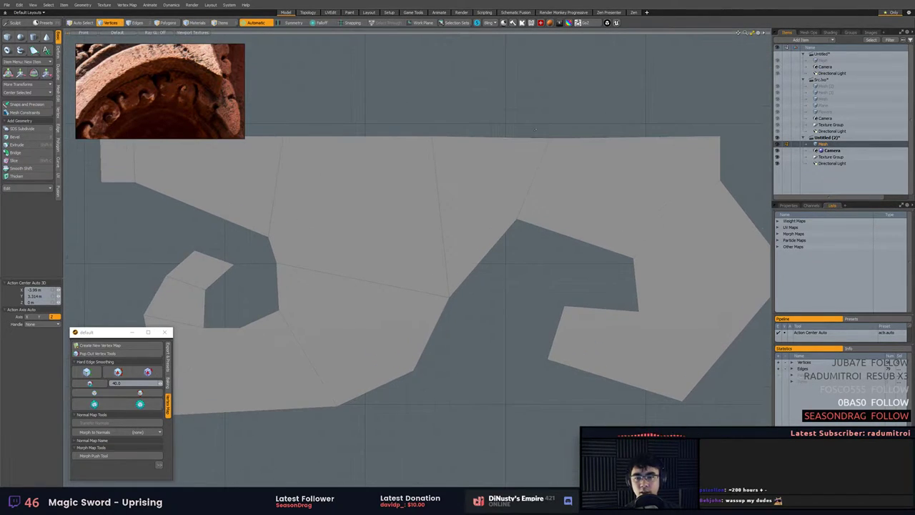
pyautogui.click(548, 138)
pyautogui.press('w')
pyautogui.moveTo(550, 140); pyautogui.dragTo(527, 178)
pyautogui.press('q')
pyautogui.scroll(-1, 527, 152)
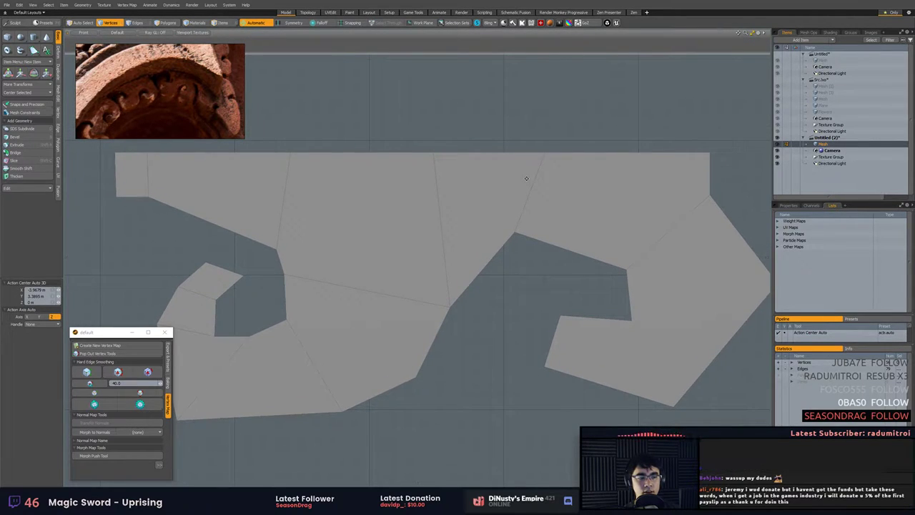
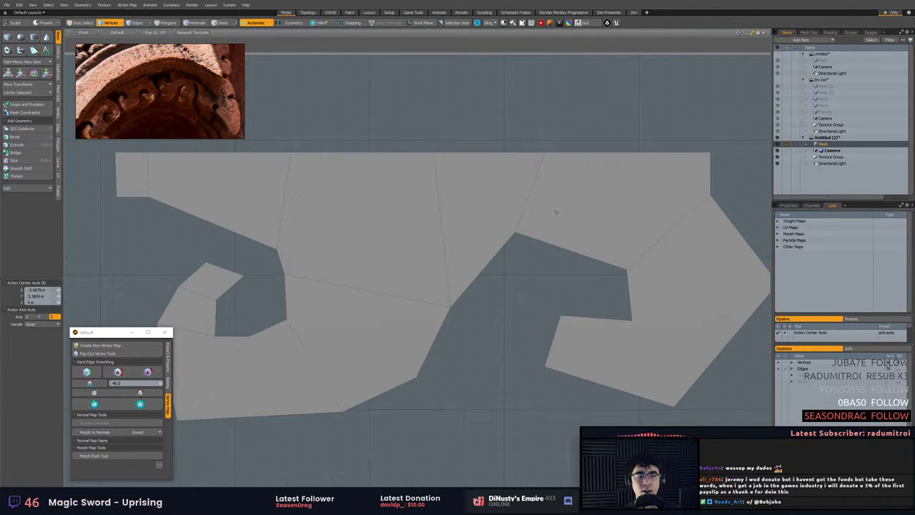
# Move the right hook's outermost vertex inward and slightly down.
pyautogui.keyDown('alt'); pyautogui.moveTo(542, 309); pyautogui.dragTo(554, 288); pyautogui.keyUp('alt')
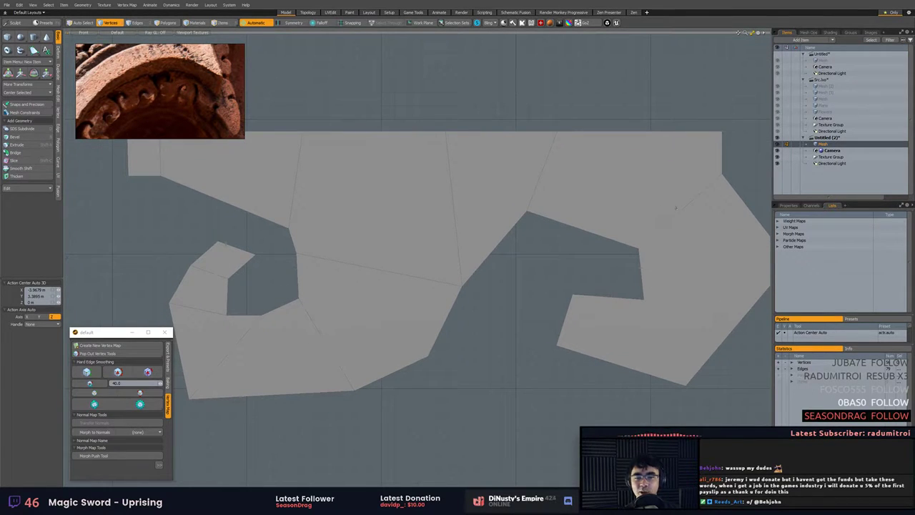
pyautogui.keyDown('alt'); pyautogui.moveTo(681, 234); pyautogui.dragTo(634, 250); pyautogui.keyUp('alt')
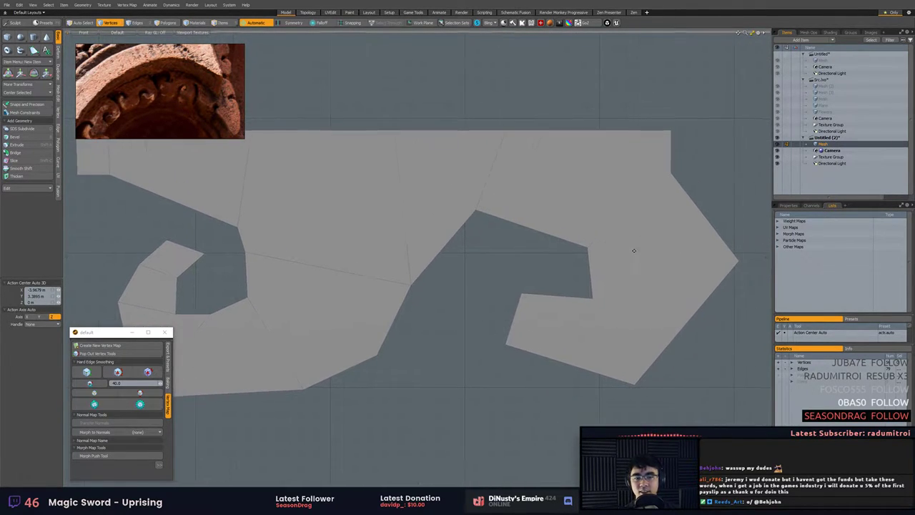
pyautogui.keyDown('alt'); pyautogui.moveTo(739, 257); pyautogui.dragTo(707, 263); pyautogui.keyUp('alt')
pyautogui.click(708, 260)
pyautogui.press('w')
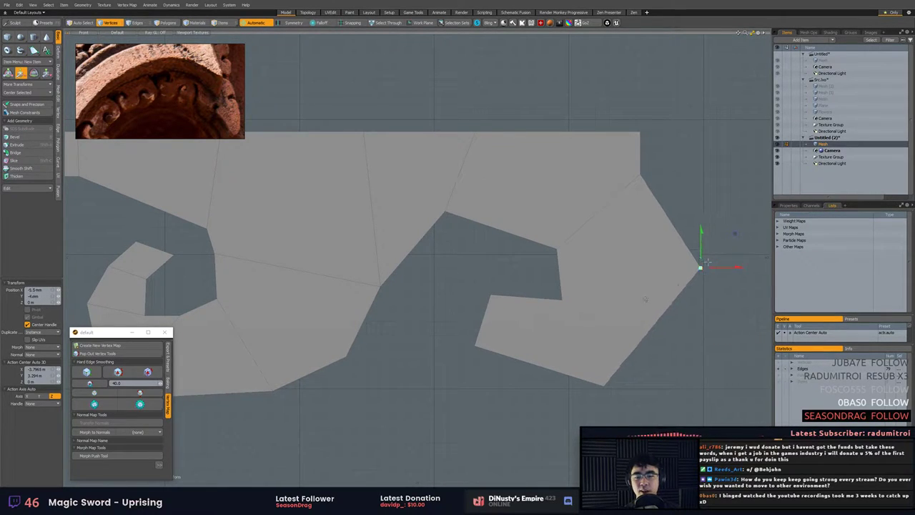
pyautogui.press('Escape')
# Slice the right hook from its inner corner to the bottom vertex, and from the outermost vertex to the inner edge.
pyautogui.hotkey('shift', 's')
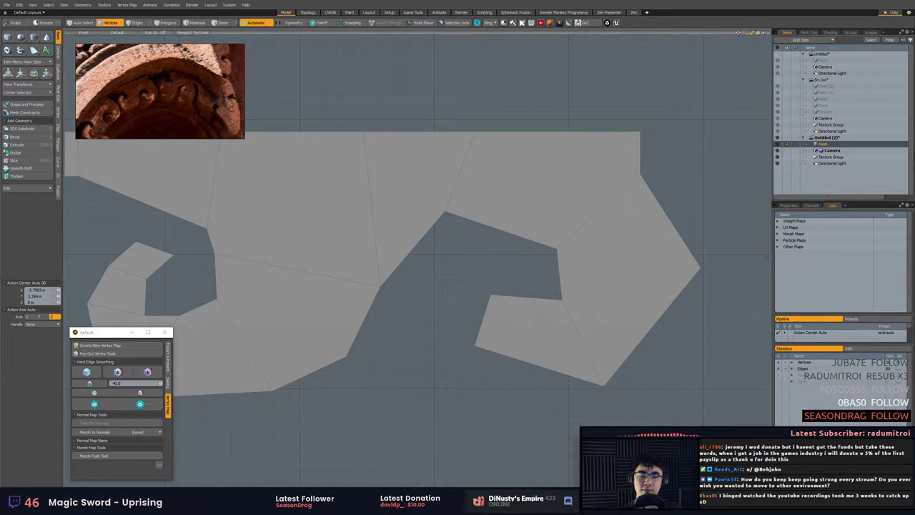
pyautogui.hotkey('shift', 'c')
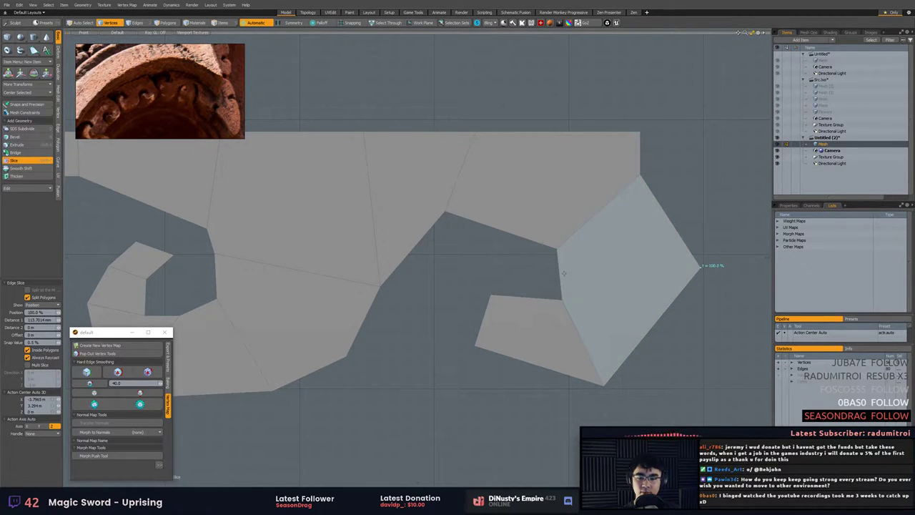
pyautogui.click(562, 272)
pyautogui.press('space')
# Move the right hook's new inner-edge vertex outward to round the notch, and pull the outermost vertex inward.
pyautogui.click(560, 271)
pyautogui.press('w')
pyautogui.moveTo(559, 272); pyautogui.dragTo(568, 273)
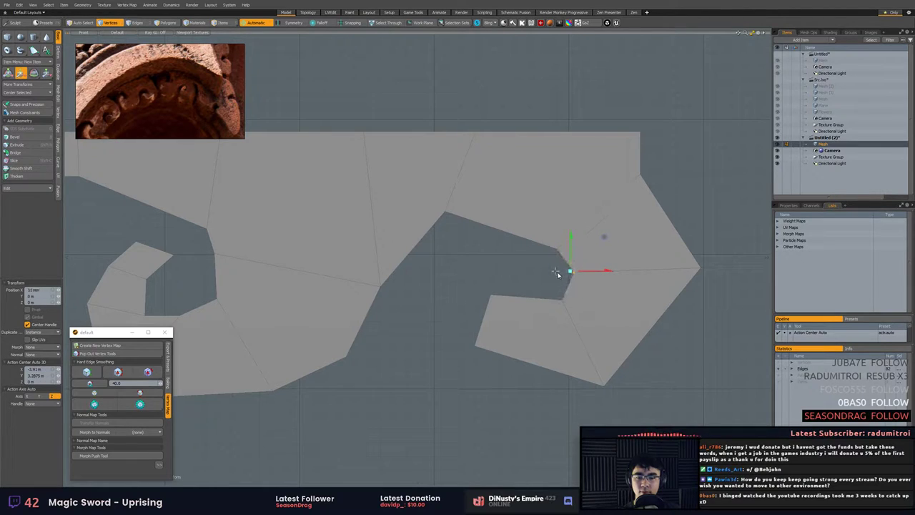
pyautogui.press('space')
pyautogui.click(557, 273)
pyautogui.press('w')
pyautogui.moveTo(708, 273); pyautogui.dragTo(698, 273)
pyautogui.press('space')
pyautogui.click(697, 273)
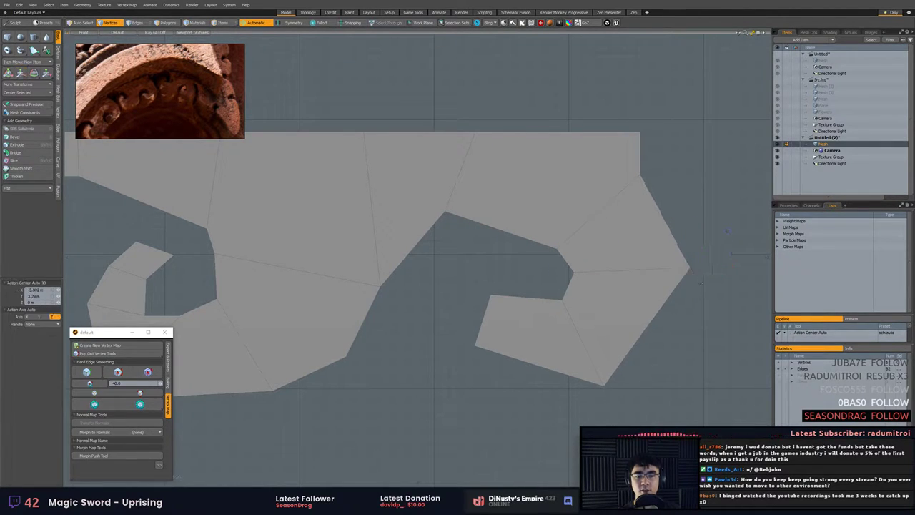
# Move the right notch's peak vertex to the right and slightly down, and check the shape with subdivision toggled.
pyautogui.keyDown('alt'); pyautogui.moveTo(589, 304); pyautogui.dragTo(671, 337); pyautogui.keyUp('alt')
pyautogui.click(527, 243)
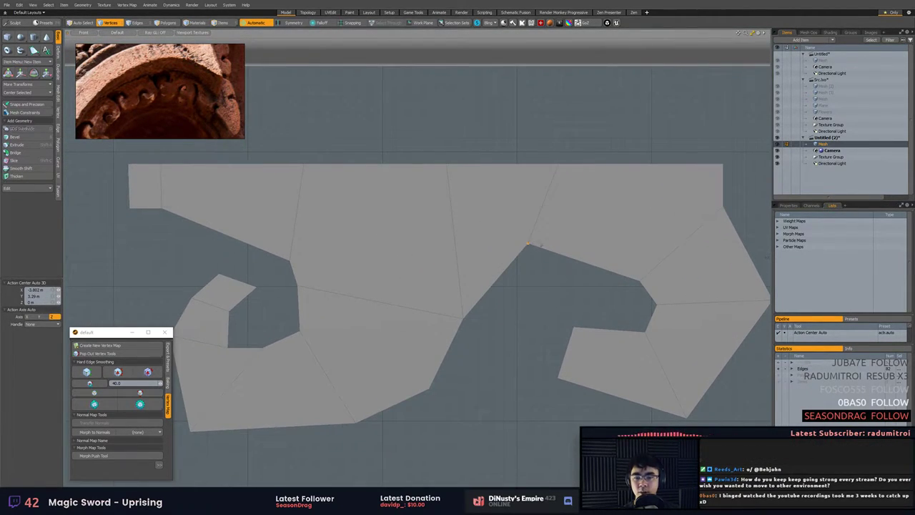
pyautogui.press('w')
pyautogui.moveTo(498, 247); pyautogui.dragTo(529, 250)
pyautogui.press('space')
pyautogui.click(535, 286)
pyautogui.keyDown('alt'); pyautogui.moveTo(535, 287); pyautogui.dragTo(570, 295); pyautogui.keyUp('alt')
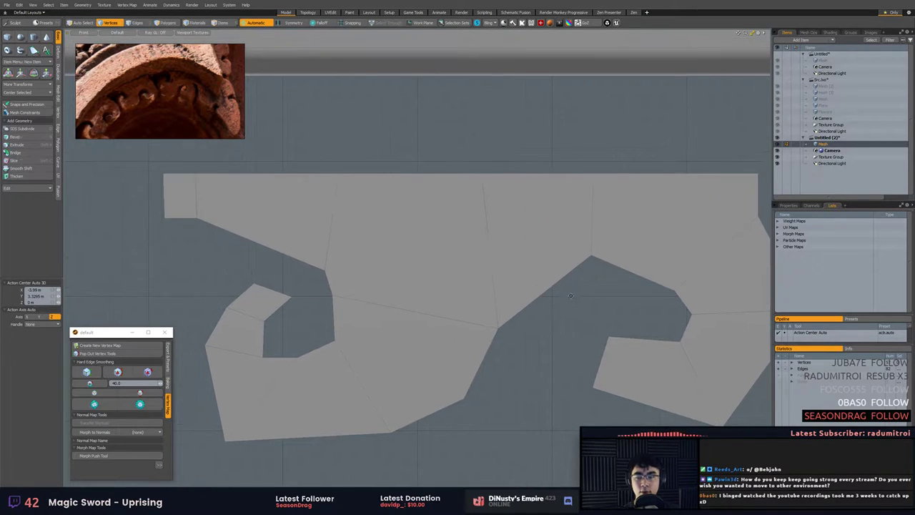
pyautogui.press('Tab')
pyautogui.press('Tab')
# Extend the ornament's upper-right end edge 28 mm outward as a new section, and check it with subdivision toggled.
pyautogui.keyDown('alt'); pyautogui.moveTo(687, 310); pyautogui.dragTo(559, 313); pyautogui.keyUp('alt')
pyautogui.press('2')
pyautogui.click(615, 198)
pyautogui.press('w')
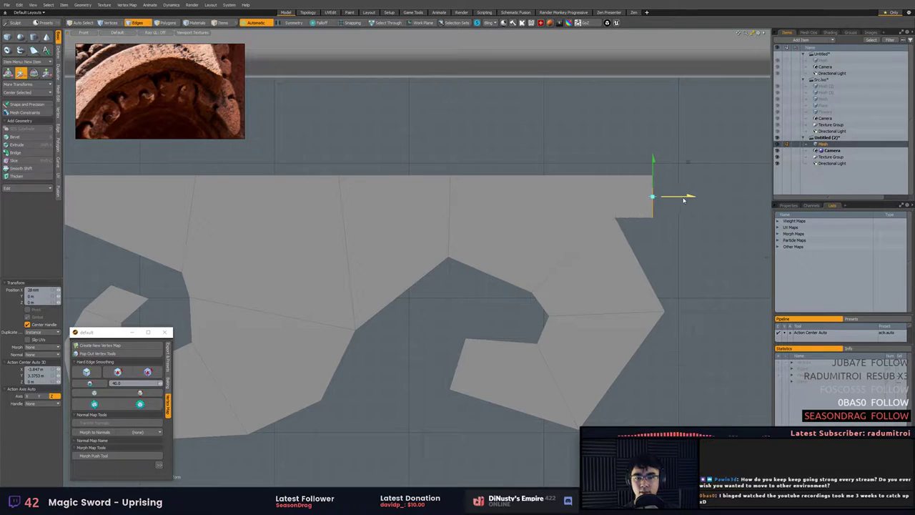
pyautogui.press('space')
pyautogui.press('Tab')
pyautogui.press('Tab')
# Move the ornament's upper-right end edge another 10.5 mm outward.
pyautogui.keyDown('alt'); pyautogui.moveTo(696, 222); pyautogui.dragTo(685, 227); pyautogui.keyUp('alt')
pyautogui.click(642, 204)
pyautogui.press('w')
pyautogui.scroll(-5, 668, 207)
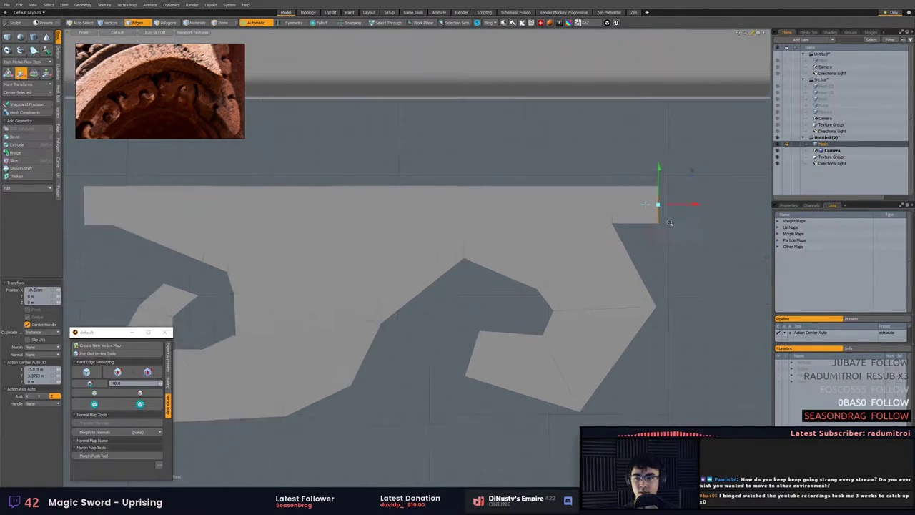
# Check the extended upper-right end and the central notch with subdivision toggled.
pyautogui.press('space')
pyautogui.press('Tab')
pyautogui.scroll(3, 605, 251)
pyautogui.keyDown('alt'); pyautogui.moveTo(641, 255); pyautogui.dragTo(636, 280); pyautogui.keyUp('alt')
pyautogui.press('Tab')
pyautogui.scroll(1, 618, 277)
pyautogui.keyDown('alt'); pyautogui.moveTo(560, 303); pyautogui.dragTo(588, 311); pyautogui.keyUp('alt')
pyautogui.scroll(2, 548, 310)
# Slice a new hooked outline into the middle lobe, running from its right edge up and around to the notch's peak.
pyautogui.hotkey('shift', 'c')
pyautogui.moveTo(487, 294); pyautogui.dragTo(451, 321)
pyautogui.press('space')
pyautogui.hotkey('shift', 'c')
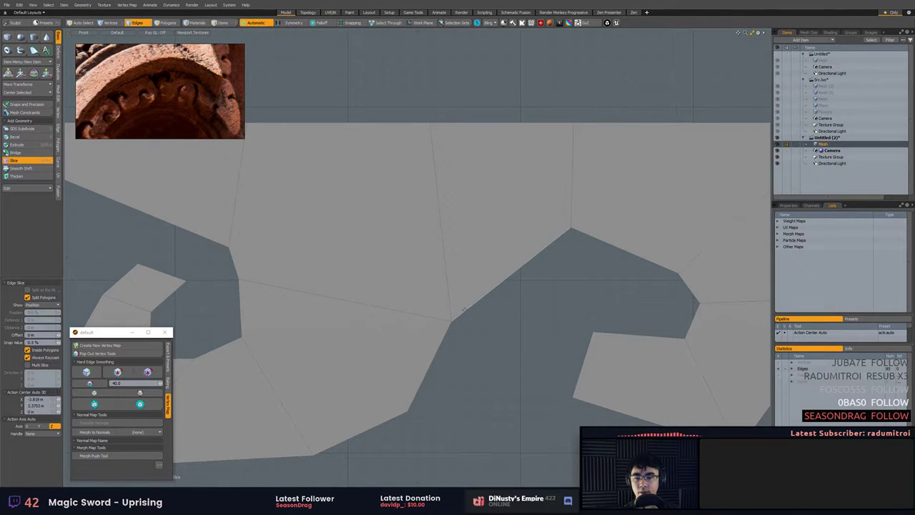
pyautogui.click(466, 308)
pyautogui.click(458, 278)
pyautogui.click(444, 260)
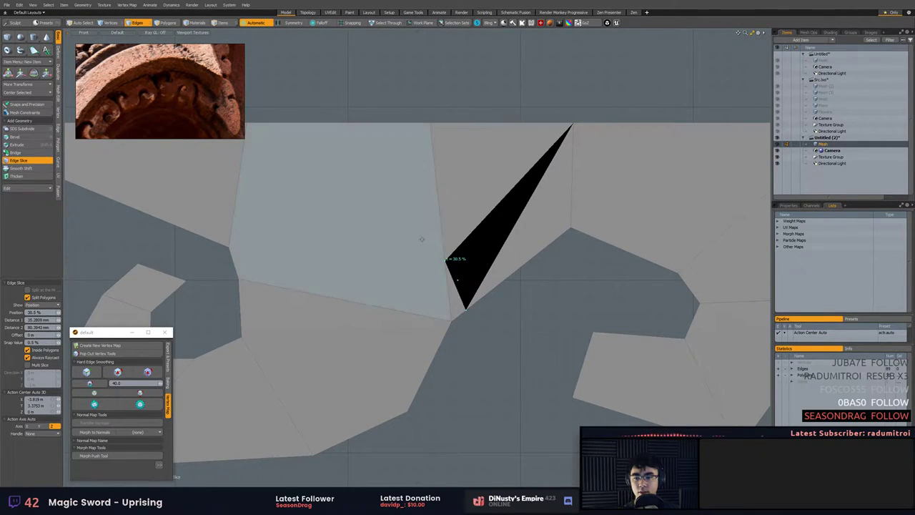
pyautogui.click(420, 235)
pyautogui.click(438, 214)
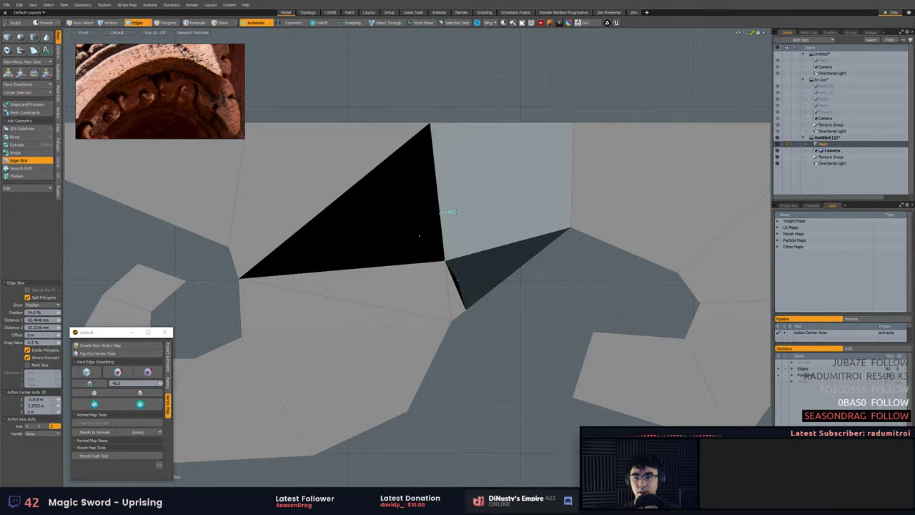
pyautogui.click(493, 213)
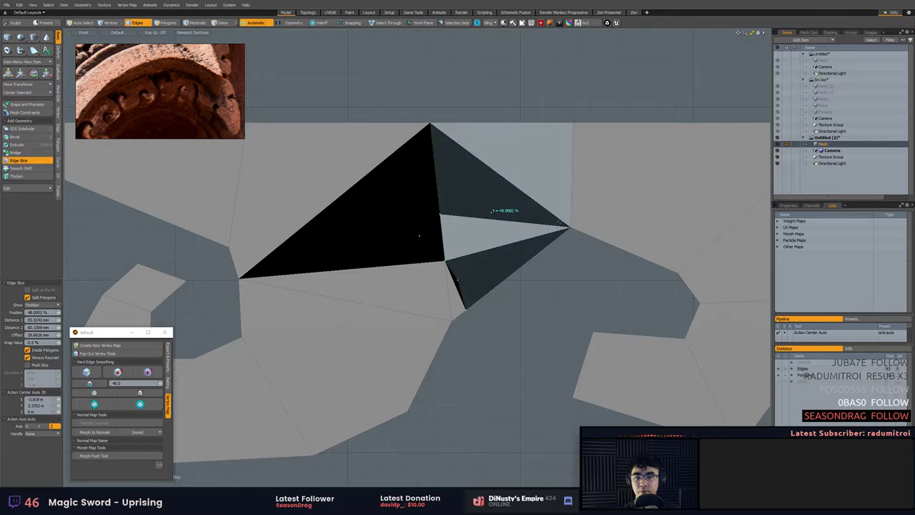
pyautogui.click(570, 226)
# Delete the polygons enclosed by the new slice outline to deepen the central notch into a hooked opening.
pyautogui.press('space')
pyautogui.press('3')
pyautogui.click(534, 257)
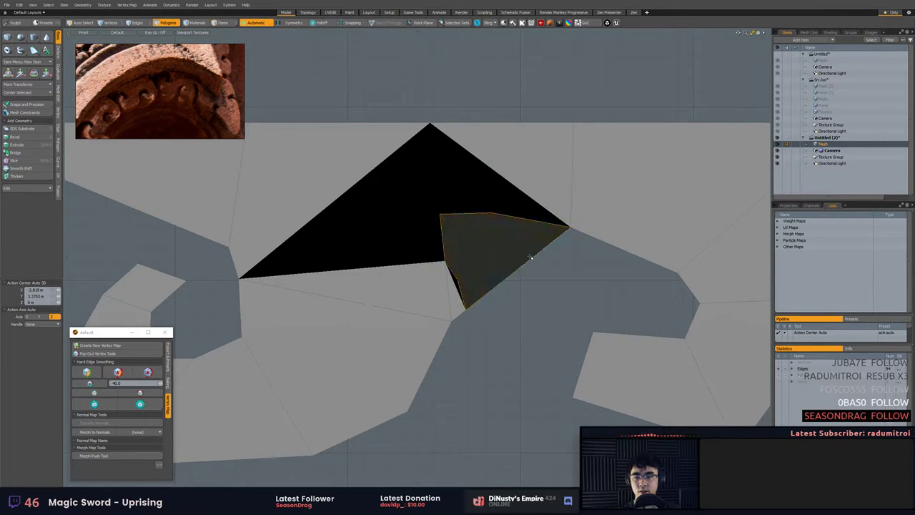
pyautogui.press('Delete')
pyautogui.click(438, 240)
pyautogui.press('Delete')
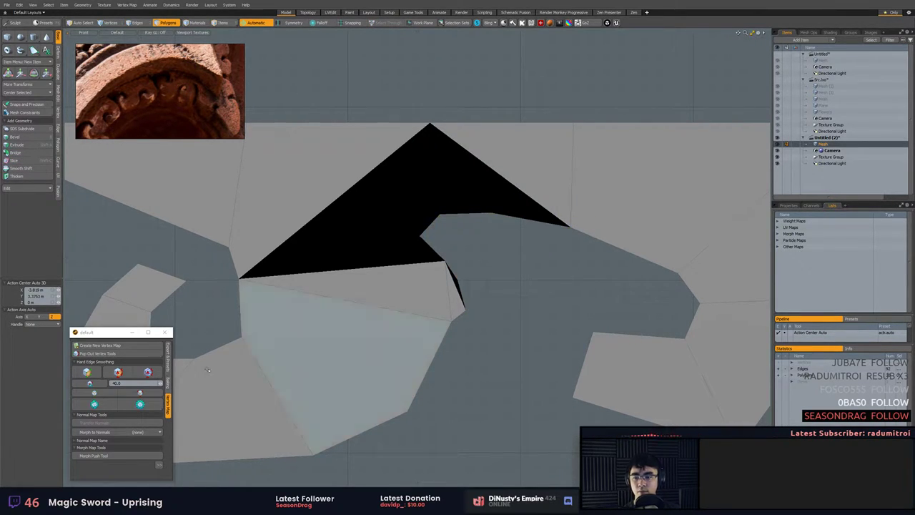
pyautogui.click(102, 407)
pyautogui.moveTo(420, 236)
pyautogui.keyDown('alt'); pyautogui.keyDown('shift'); pyautogui.mouseDown()
pyautogui.moveTo(461, 224)
pyautogui.moveTo(454, 234)
pyautogui.mouseUp(); pyautogui.keyUp('shift'); pyautogui.keyUp('alt')
# Slice a new edge from the central notch's inner tip across to the upper corner of the left hook's opening.
pyautogui.press('1')
pyautogui.click(436, 162)
pyautogui.hotkey('shift', 'c')
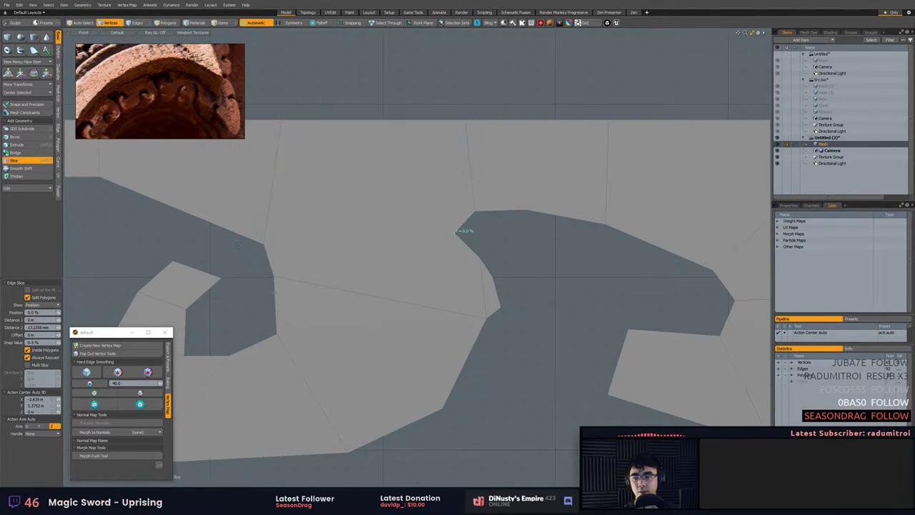
pyautogui.moveTo(269, 252); pyautogui.dragTo(265, 243)
pyautogui.press('space')
pyautogui.keyDown('alt'); pyautogui.keyDown('shift'); pyautogui.moveTo(516, 283); pyautogui.dragTo(518, 272); pyautogui.keyUp('shift'); pyautogui.keyUp('alt')
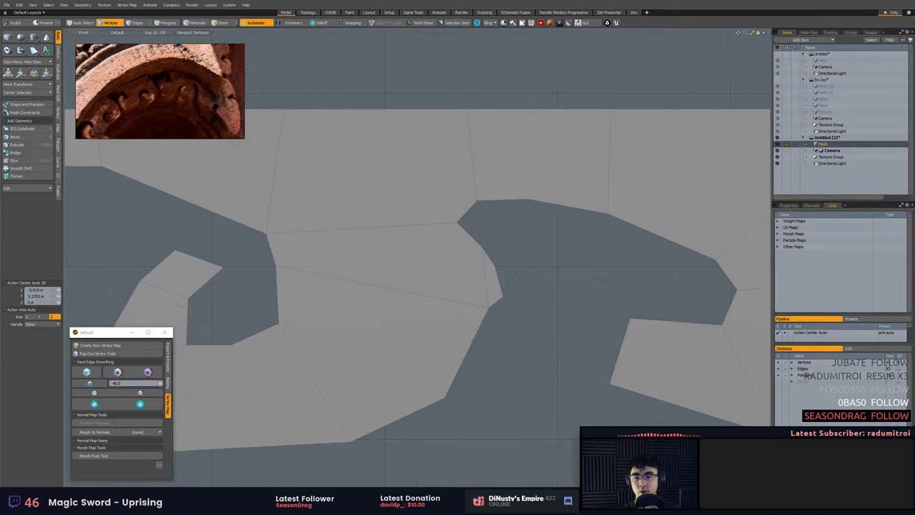
pyautogui.press('Tab')
pyautogui.press('Tab')
pyautogui.press('2')
pyautogui.click(466, 211)
pyautogui.press('w')
pyautogui.moveTo(422, 200); pyautogui.dragTo(417, 211)
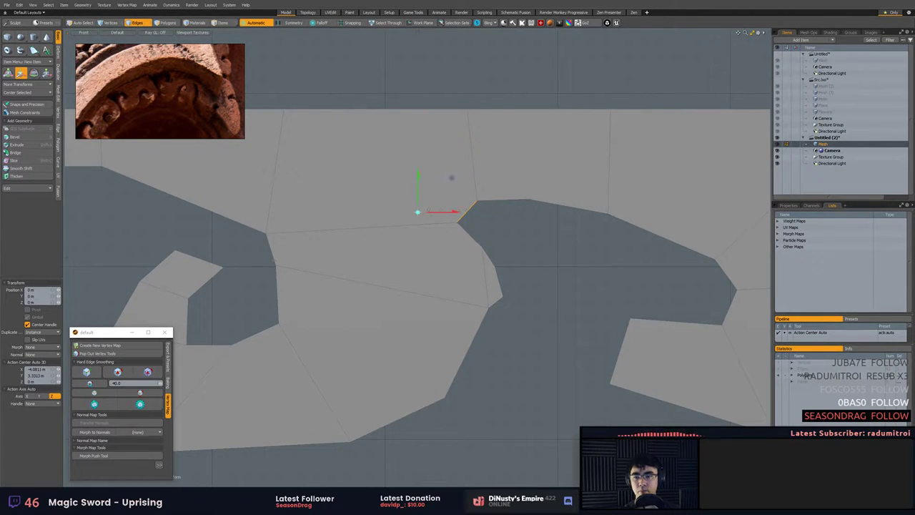
pyautogui.press('space')
pyautogui.press('space')
pyautogui.press('space')
pyautogui.press('space')
pyautogui.press('space')
pyautogui.press('space')
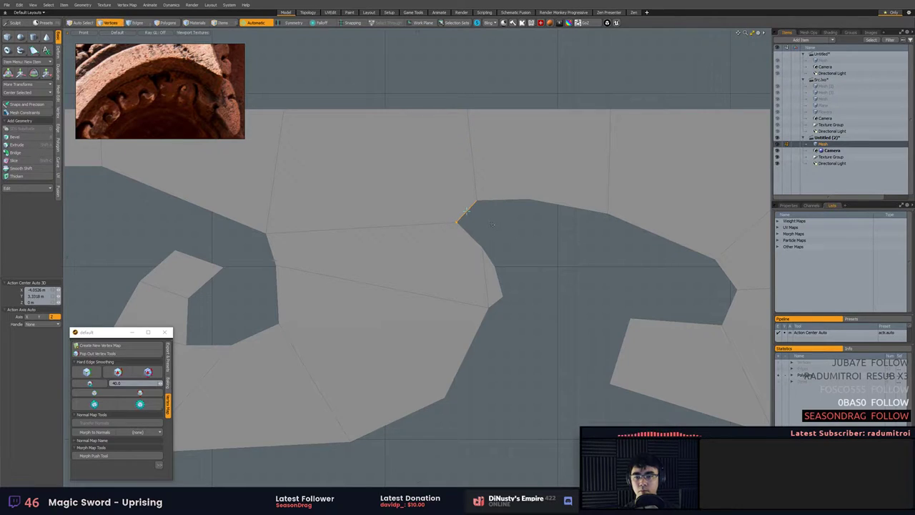
pyautogui.press('Escape')
pyautogui.press('Escape')
pyautogui.press('Escape')
# Move the short slanted edge at the central notch's inner tip to the left and slightly down.
pyautogui.press('2')
pyautogui.click(467, 212)
pyautogui.press('w')
pyautogui.moveTo(500, 177); pyautogui.dragTo(464, 186)
pyautogui.press('space')
pyautogui.press('space')
pyautogui.press('space')
# Slice an edge from the central notch's upper middle vertex straight up to the ornament's top edge.
pyautogui.click(529, 199)
pyautogui.keyDown('alt'); pyautogui.keyDown('shift'); pyautogui.moveTo(608, 204); pyautogui.dragTo(541, 204); pyautogui.keyUp('shift'); pyautogui.keyUp('alt')
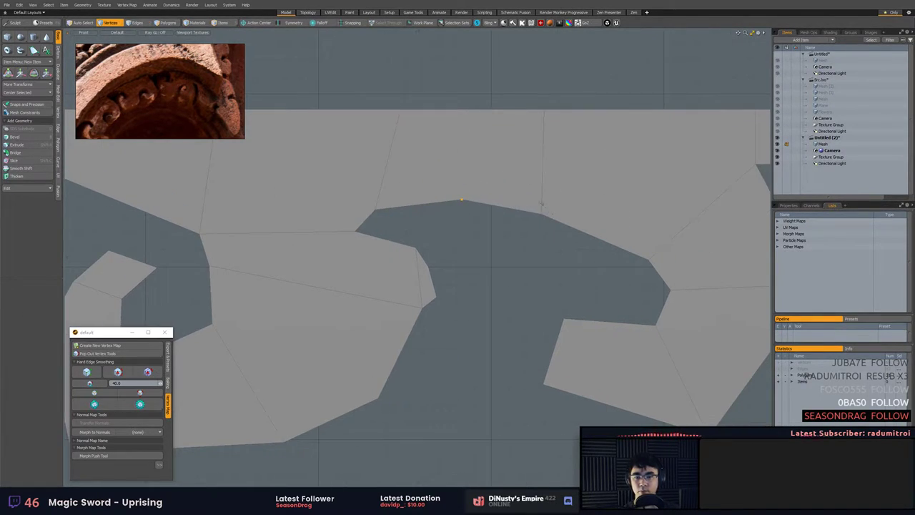
pyautogui.hotkey('shift', 'c')
pyautogui.click(464, 199)
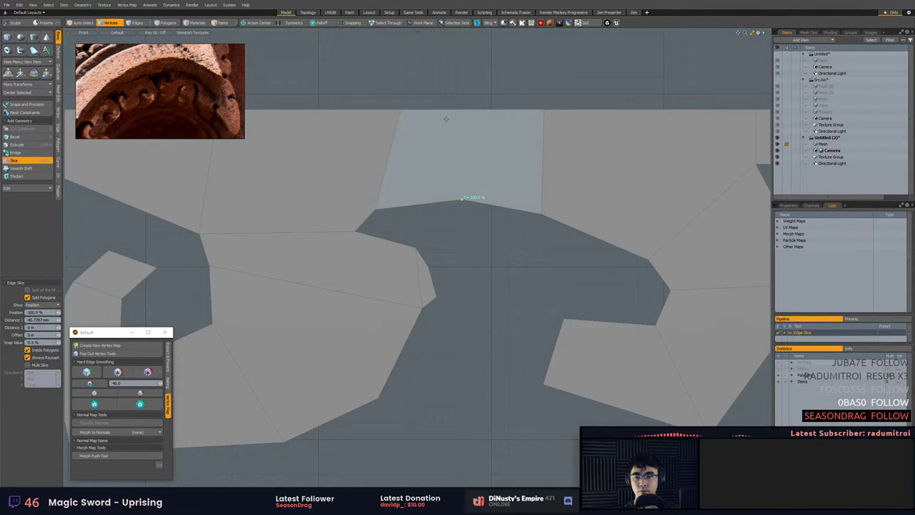
pyautogui.click(468, 112)
pyautogui.press('space')
# Move the former peak vertex of the central notch up and to the right, and check the curve with subdivision on.
pyautogui.click(490, 222)
pyautogui.click(541, 214)
pyautogui.press('w')
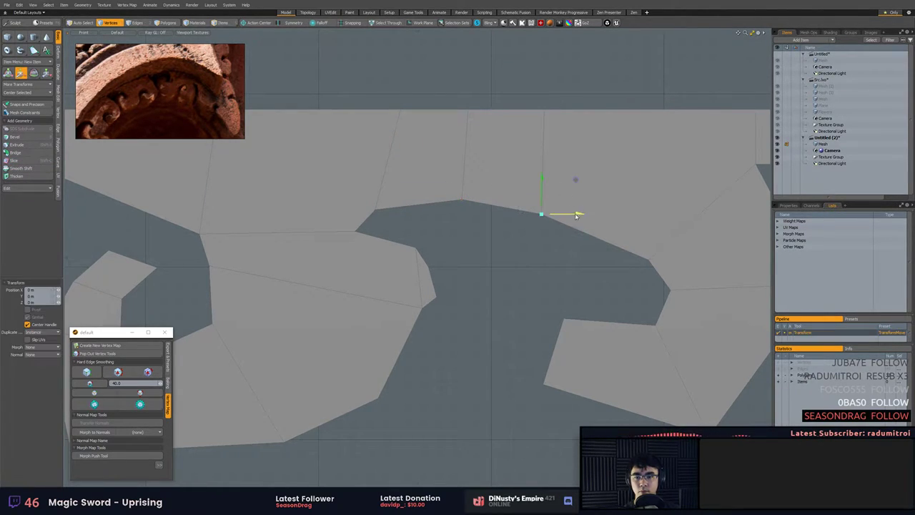
pyautogui.moveTo(542, 214); pyautogui.dragTo(554, 201)
pyautogui.press('space')
pyautogui.click(580, 247)
pyautogui.press('Tab')
pyautogui.keyDown('alt'); pyautogui.keyDown('shift'); pyautogui.moveTo(581, 246); pyautogui.dragTo(573, 225); pyautogui.keyUp('shift'); pyautogui.keyUp('alt')
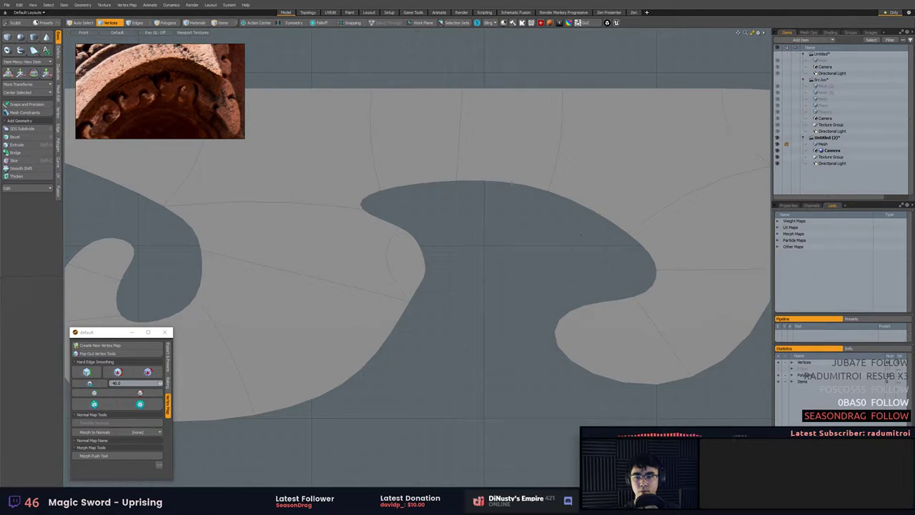
pyautogui.press('Tab')
pyautogui.click(648, 305)
pyautogui.press('w')
pyautogui.press('space')
# Extend the end edge of the right hook up and to the left as a new section.
pyautogui.press('2')
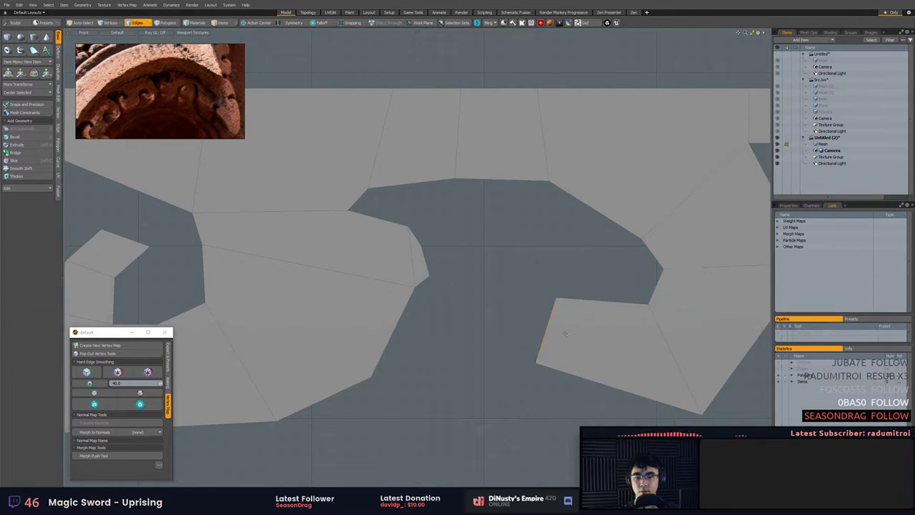
pyautogui.click(548, 326)
pyautogui.press('z')
pyautogui.press('w')
pyautogui.moveTo(547, 329); pyautogui.dragTo(524, 293)
# Rotate and shrink the right hook's new end edge to curl the tip upward, and check it with subdivision on.
pyautogui.press('r')
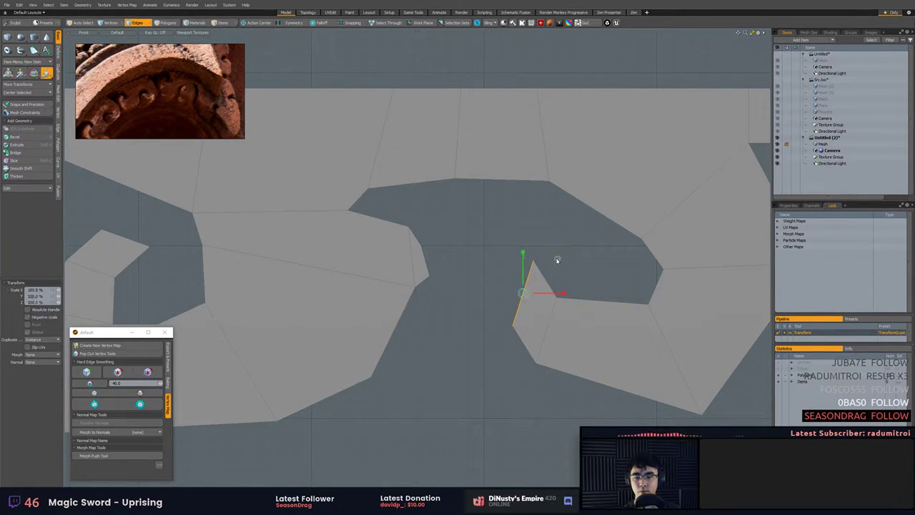
pyautogui.press('e')
pyautogui.moveTo(554, 264); pyautogui.dragTo(549, 246)
pyautogui.press('r')
pyautogui.press('w')
pyautogui.press('space')
pyautogui.click(632, 279)
pyautogui.press('Tab')
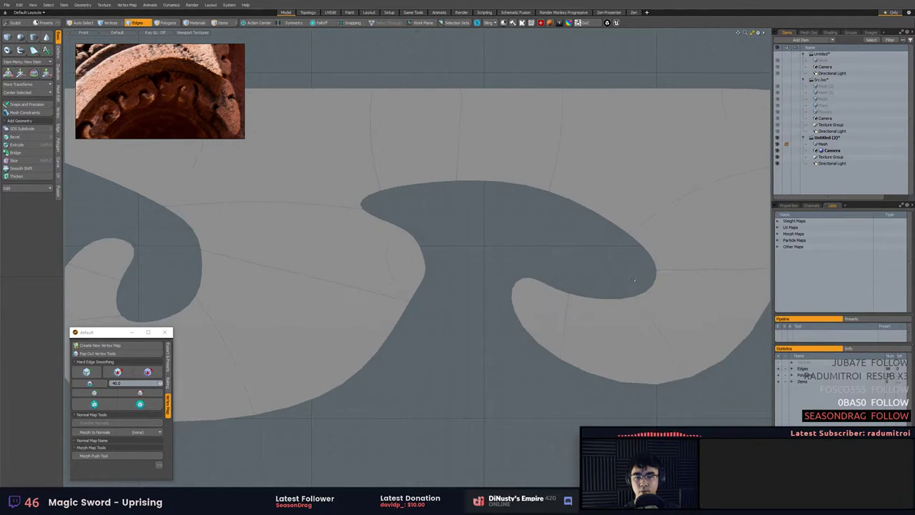
pyautogui.press('Tab')
pyautogui.press('1')
pyautogui.click(556, 297)
pyautogui.press('w')
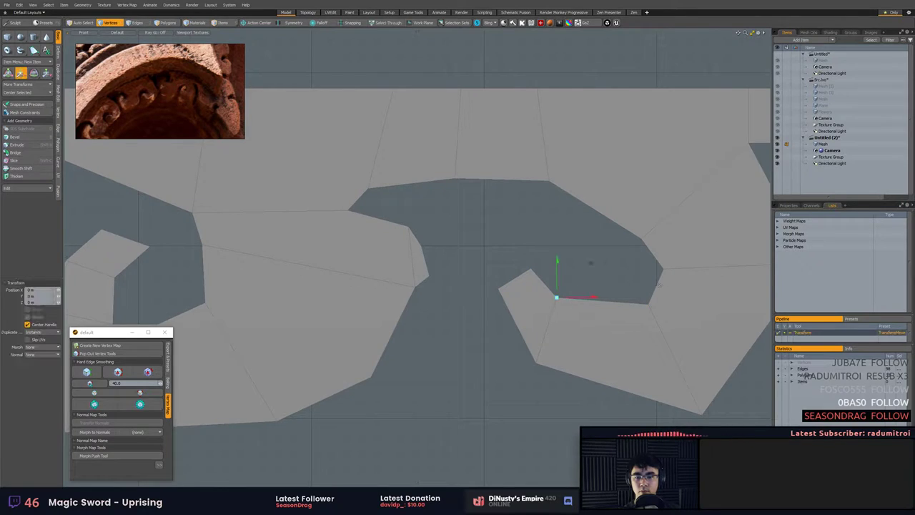
pyautogui.press('space')
# Slice a new edge across the right hook from its lower outline to the middle of its upper edge, and check it subdivided.
pyautogui.press('c')
pyautogui.click(603, 383)
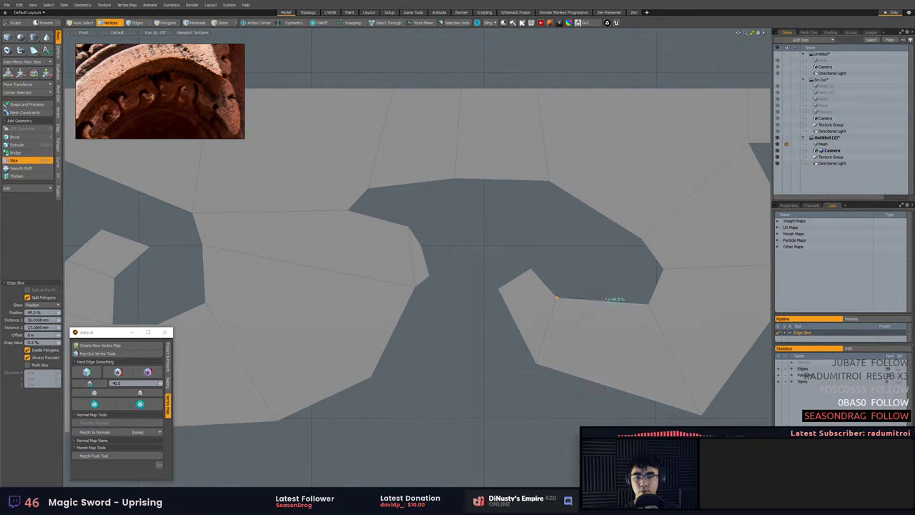
pyautogui.click(604, 302)
pyautogui.press('space')
pyautogui.press('Tab')
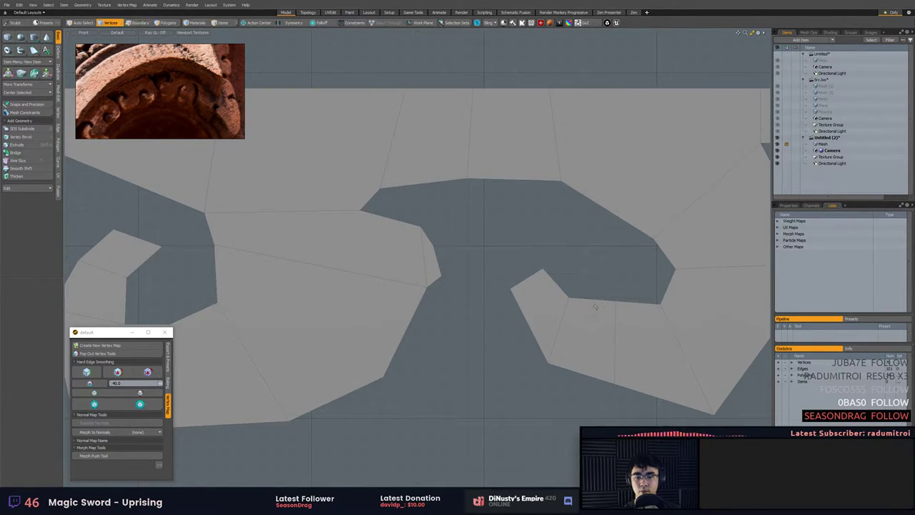
# Move the new vertex on the right hook's upper edge up and slightly left, and check the curve with subdivision on.
pyautogui.press('Tab')
pyautogui.press('2')
pyautogui.press('1')
pyautogui.click(603, 302)
pyautogui.press('w')
pyautogui.moveTo(603, 301); pyautogui.dragTo(597, 288)
pyautogui.press('space')
pyautogui.press('Tab')
pyautogui.press('2')
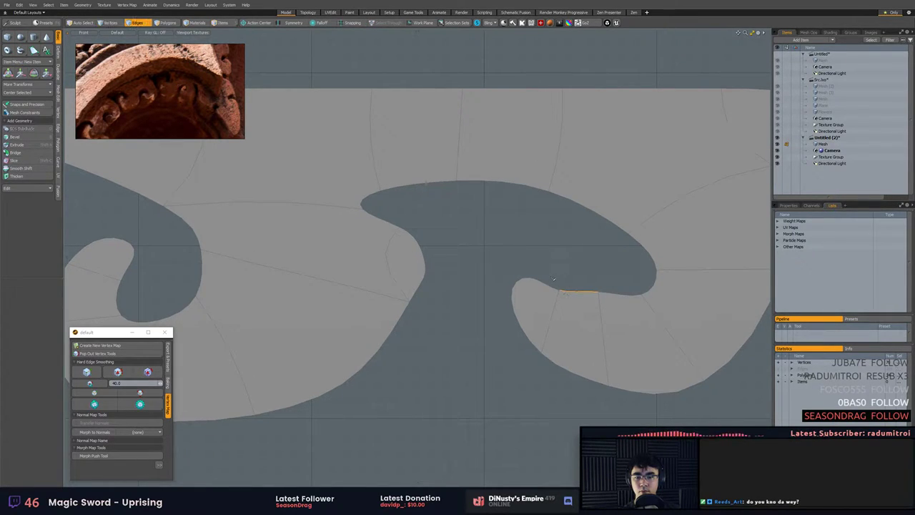
# Move the vertices on the middle lobe's right-hand outline outward to fill out its rounded end.
pyautogui.scroll(-2, 595, 270)
pyautogui.keyDown('alt'); pyautogui.moveTo(602, 275); pyautogui.dragTo(614, 286); pyautogui.keyUp('alt')
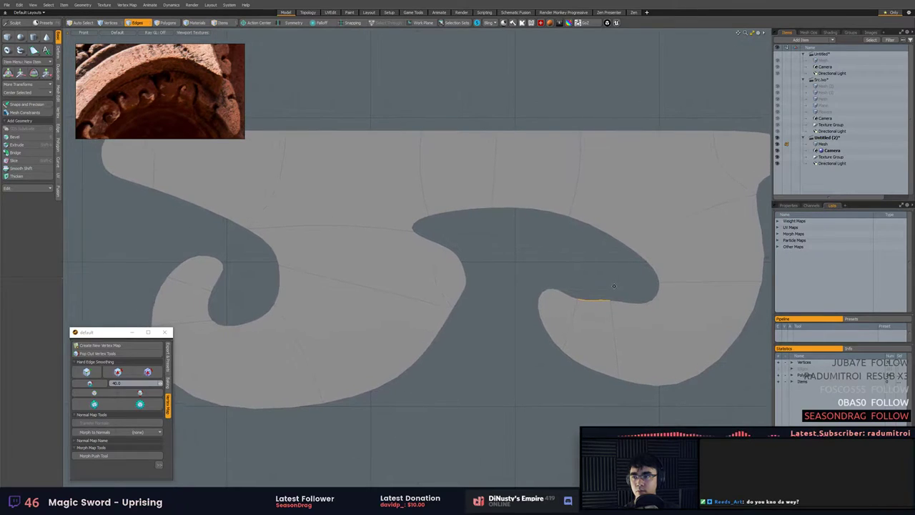
pyautogui.click(446, 291)
pyautogui.press('w')
pyautogui.press('1')
pyautogui.click(448, 307)
pyautogui.press('w')
pyautogui.moveTo(489, 265); pyautogui.dragTo(436, 244)
pyautogui.press('space')
pyautogui.scroll(2, 462, 253)
pyautogui.press('w')
pyautogui.press('space')
pyautogui.press('w')
pyautogui.press('space')
# Move the middle lobe's upper corner vertex up and to the right to form a protruding tip.
pyautogui.click(468, 263)
pyautogui.press('w')
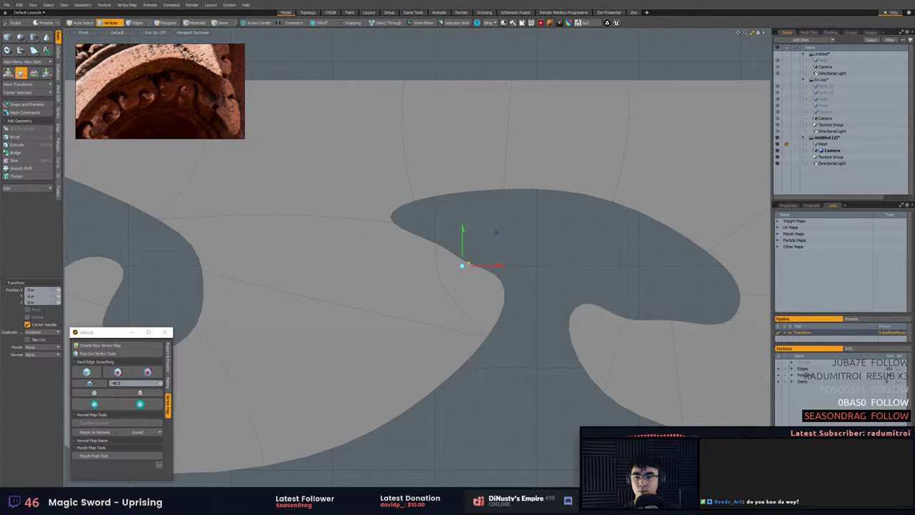
pyautogui.moveTo(497, 232); pyautogui.dragTo(555, 204)
pyautogui.press('space')
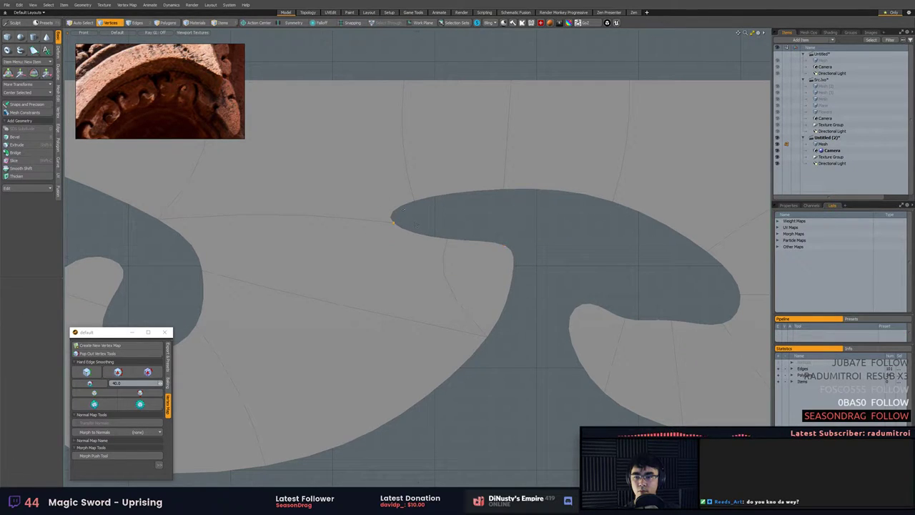
# Move the central notch's inner tip vertex down, and pull the vertex just above it down and to the left.
pyautogui.press('w')
pyautogui.moveTo(408, 190); pyautogui.dragTo(419, 229)
pyautogui.press('space')
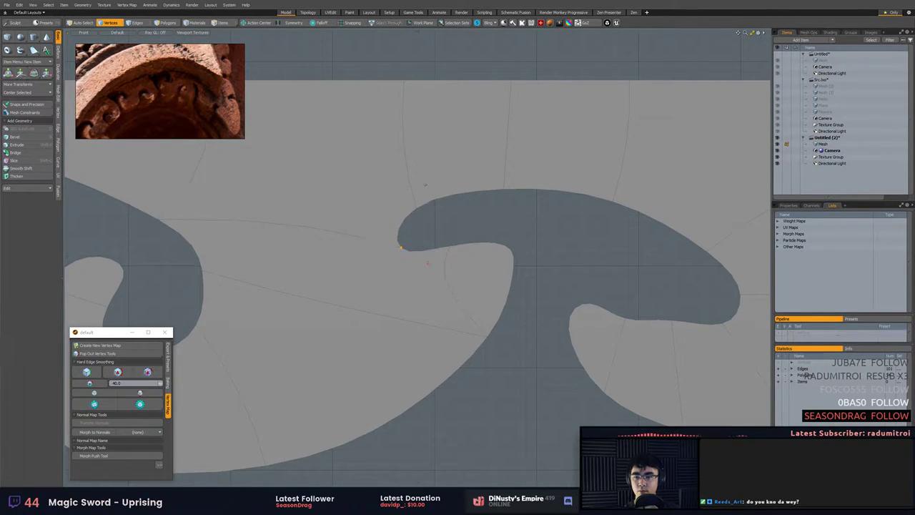
pyautogui.press('w')
pyautogui.moveTo(433, 168)
pyautogui.mouseDown()
pyautogui.moveTo(388, 181)
pyautogui.moveTo(423, 187)
pyautogui.mouseUp()
pyautogui.press('space')
# Move the vertex on top of the middle lobe about 14.4 mm left and 7.5 mm up.
pyautogui.moveTo(448, 228)
pyautogui.mouseDown(button='right')
pyautogui.moveTo(442, 239)
pyautogui.moveTo(453, 243)
pyautogui.mouseUp(button='right')
pyautogui.press('w')
pyautogui.moveTo(481, 209)
pyautogui.mouseDown()
pyautogui.moveTo(473, 234)
pyautogui.moveTo(470, 206)
pyautogui.moveTo(451, 193)
pyautogui.mouseUp()
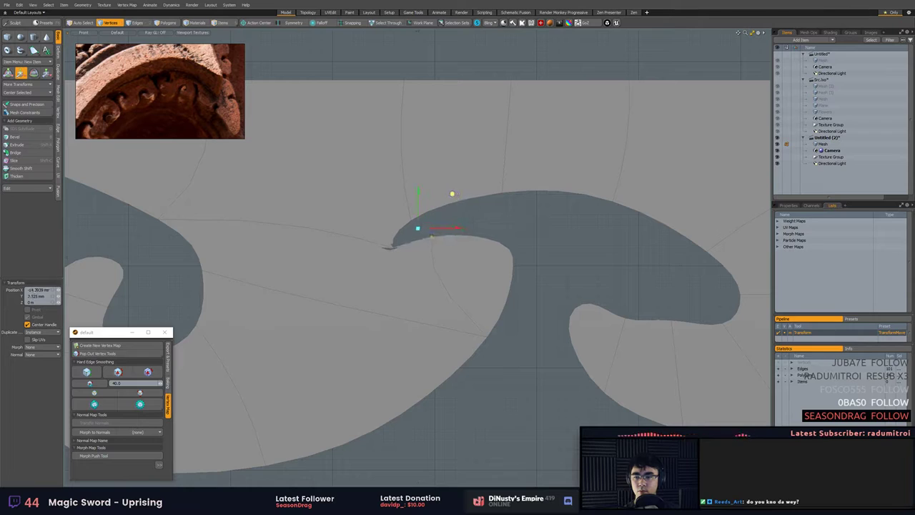
pyautogui.press('space')
# Connect the central notch's inner tip with new edges to the left hook's opening and to the middle lobe's lower right corner.
pyautogui.hotkey('shift', 's')
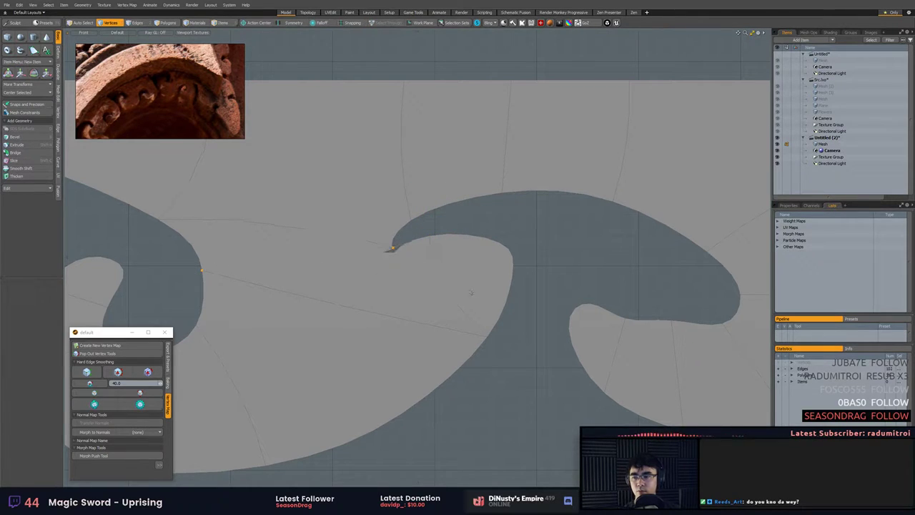
pyautogui.press('Tab')
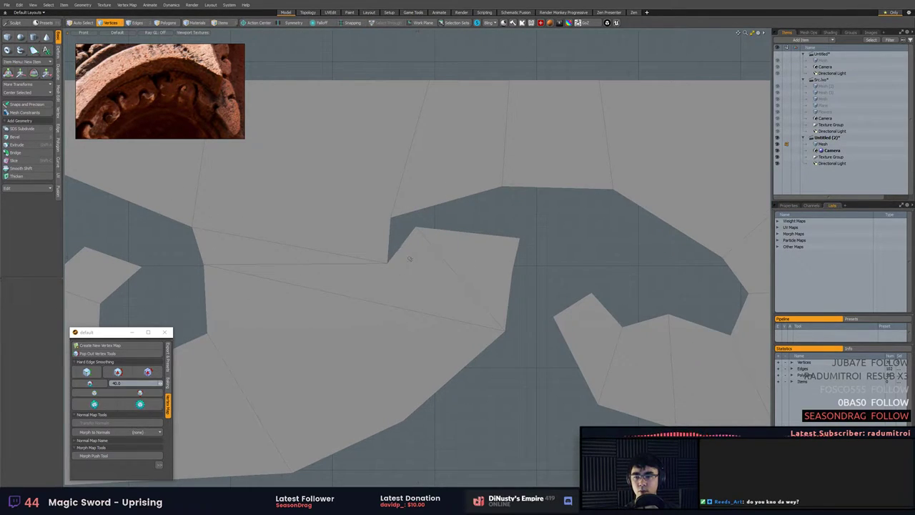
pyautogui.click(388, 263)
pyautogui.keyDown('shift'); pyautogui.click(505, 330); pyautogui.keyUp('shift')
pyautogui.hotkey('shift', 's')
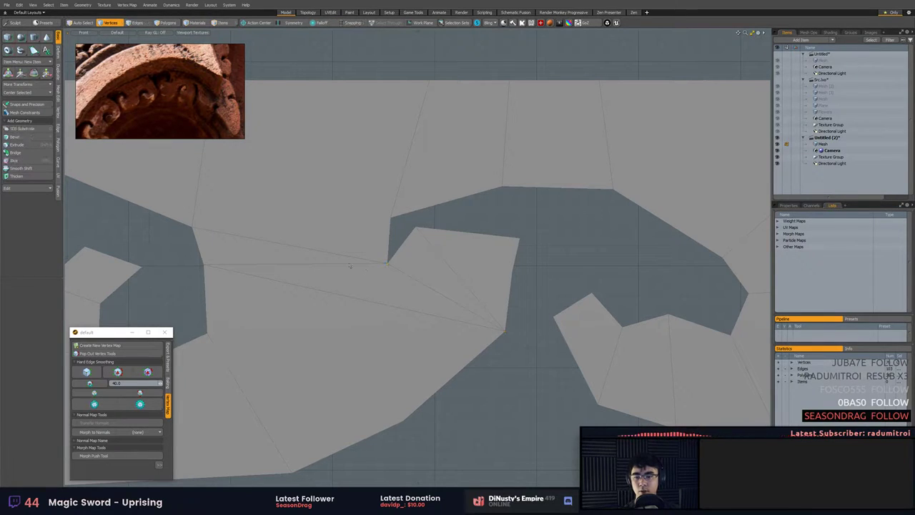
# Remove the redundant horizontal edge between the central notch's inner tip and the left hook's opening.
pyautogui.press('2')
pyautogui.click(350, 265)
pyautogui.press('BackSpace')
# Try removing the steep diagonal edge inside the middle lobe, and undo the removal.
pyautogui.click(444, 257)
pyautogui.press('BackSpace')
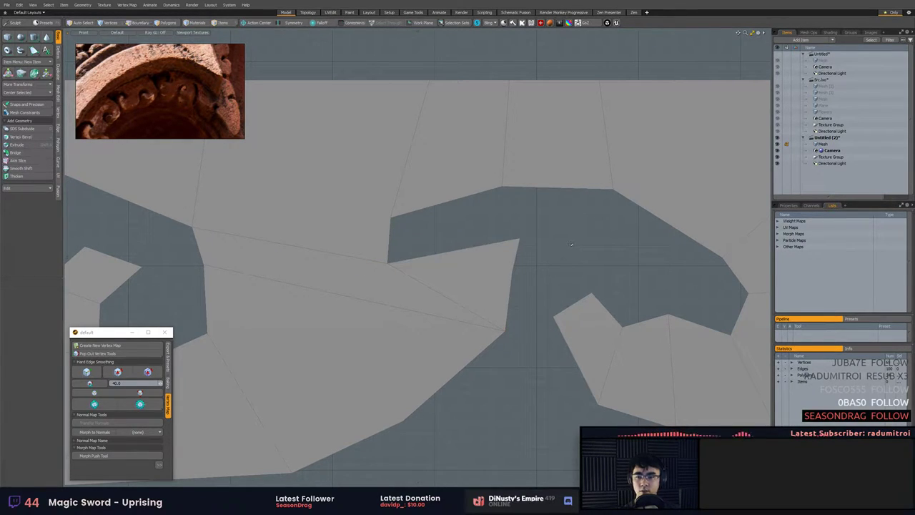
pyautogui.hotkey('ctrl', 'z')
# Turn subdivision on and move the vertex at the top of the central notch slightly up and left.
pyautogui.press('Tab')
pyautogui.scroll(-1, 593, 267)
pyautogui.keyDown('alt'); pyautogui.moveTo(593, 267); pyautogui.dragTo(498, 250); pyautogui.keyUp('alt')
pyautogui.press('1')
pyautogui.moveTo(451, 192)
pyautogui.mouseDown(button='right')
pyautogui.moveTo(411, 202)
pyautogui.moveTo(433, 189)
pyautogui.mouseUp(button='right')
pyautogui.press('w')
pyautogui.scroll(-2, 476, 222)
pyautogui.moveTo(478, 221)
pyautogui.keyDown('alt'); pyautogui.mouseDown()
pyautogui.moveTo(537, 233)
pyautogui.moveTo(512, 228)
pyautogui.mouseUp(); pyautogui.keyUp('alt')
pyautogui.moveTo(516, 173); pyautogui.dragTo(512, 165)
pyautogui.press('q')
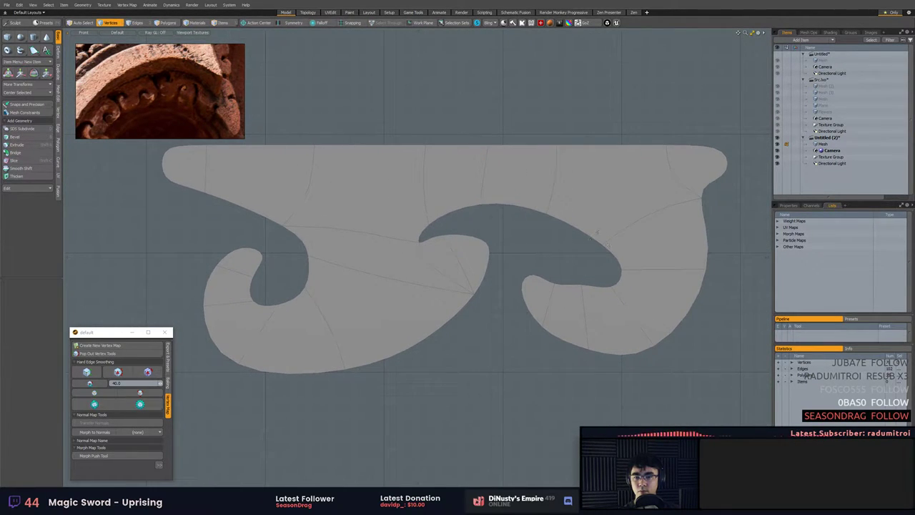
# Move the vertex on the right side of the central notch's upper curve up and to the left.
pyautogui.scroll(2, 598, 233)
pyautogui.moveTo(582, 237); pyautogui.dragTo(616, 223, button='right')
pyautogui.press('w')
pyautogui.moveTo(636, 216); pyautogui.dragTo(596, 188)
pyautogui.press('q')
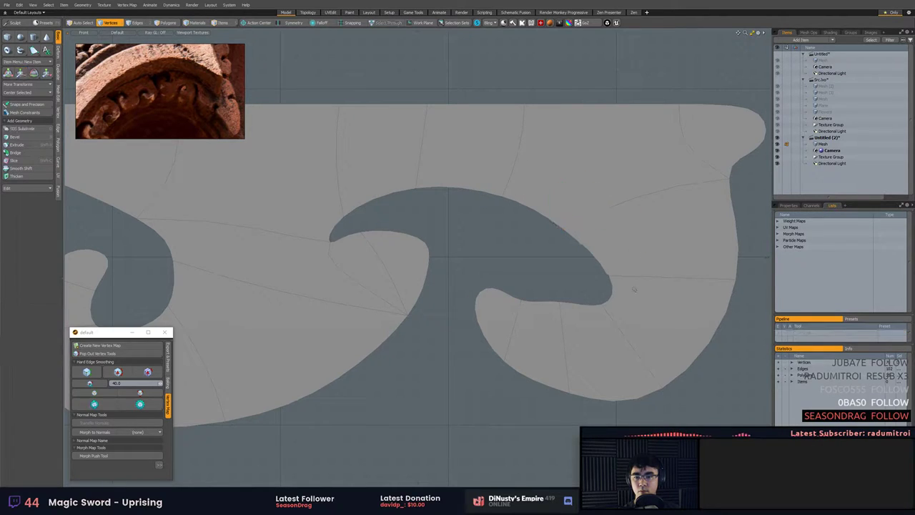
# Move the vertices along the central notch's underside and at the right hook's tip upward to lengthen the hook.
pyautogui.press('w')
pyautogui.moveTo(591, 262); pyautogui.dragTo(576, 236)
pyautogui.press('q')
pyautogui.moveTo(513, 293); pyautogui.dragTo(525, 287, button='right')
pyautogui.press('w')
pyautogui.moveTo(549, 274); pyautogui.dragTo(529, 221)
pyautogui.press('space')
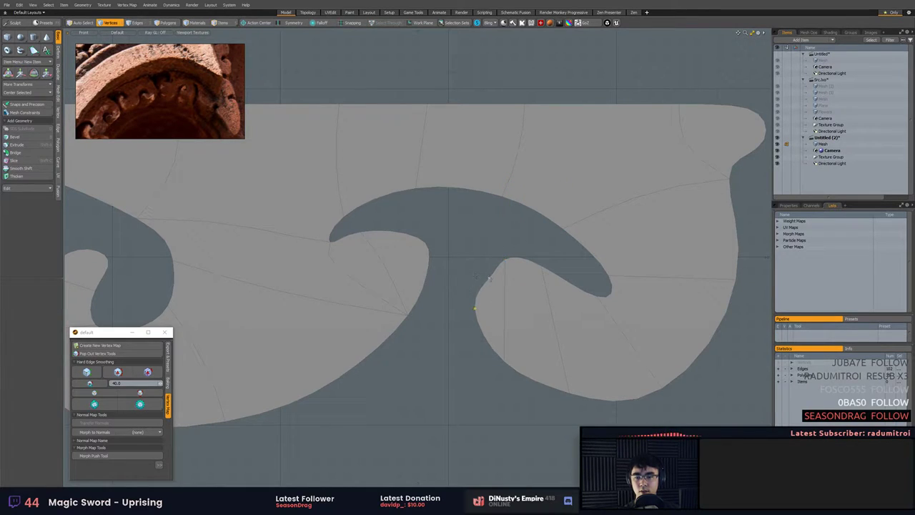
# Move the right hook's left-side vertex up and right, and pull the notch's right-end vertices up and left.
pyautogui.press('w')
pyautogui.moveTo(496, 263); pyautogui.dragTo(527, 223)
pyautogui.press('space')
pyautogui.click(505, 260)
pyautogui.press('w')
pyautogui.press('space')
pyautogui.press('w')
pyautogui.moveTo(596, 296); pyautogui.dragTo(613, 250)
pyautogui.press('space')
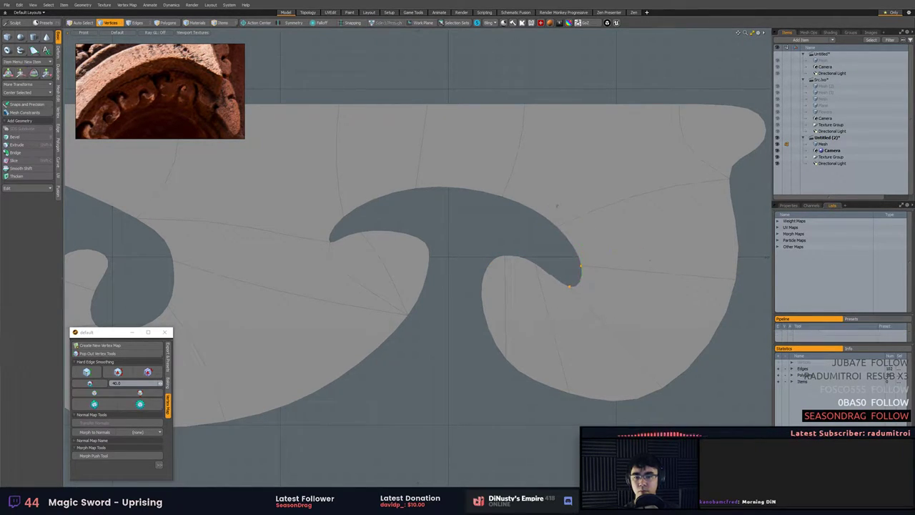
# Move the edge above the notch's right end to the left and shift the vertex beside the right hook's tip slightly up and left.
pyautogui.press('2')
pyautogui.click(576, 245)
pyautogui.press('w')
pyautogui.moveTo(608, 211); pyautogui.dragTo(563, 234)
pyautogui.press('space')
pyautogui.press('1')
pyautogui.click(535, 270)
pyautogui.press('w')
pyautogui.press('space')
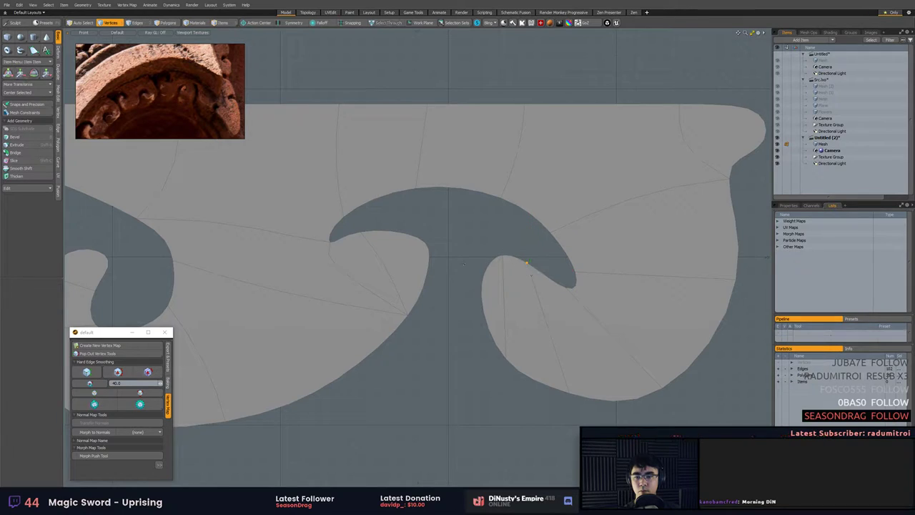
pyautogui.click(471, 259)
pyautogui.moveTo(484, 346); pyautogui.dragTo(567, 358, button='right')
pyautogui.hotkey('ctrl', '3')
pyautogui.click(525, 315)
pyautogui.hotkey('ctrl', '3')
pyautogui.click(555, 298)
pyautogui.hotkey('ctrl', '3')
pyautogui.click(569, 321)
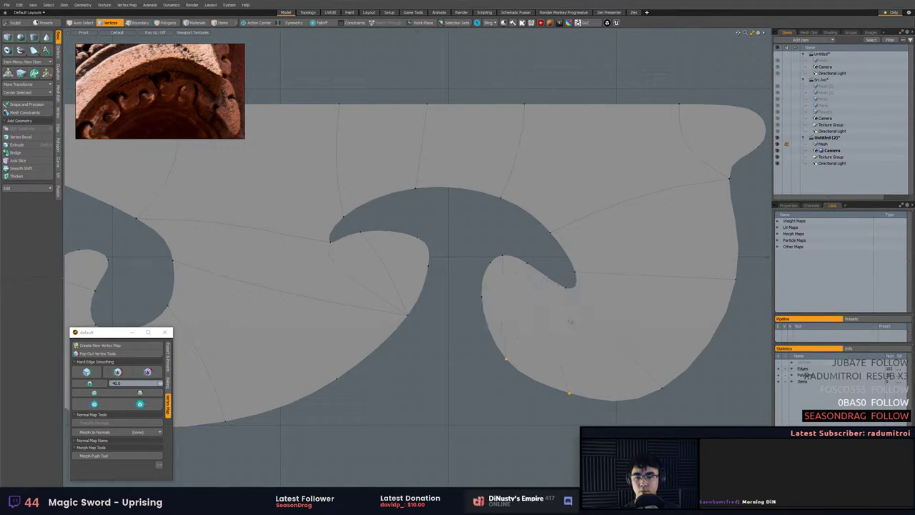
pyautogui.click(568, 319)
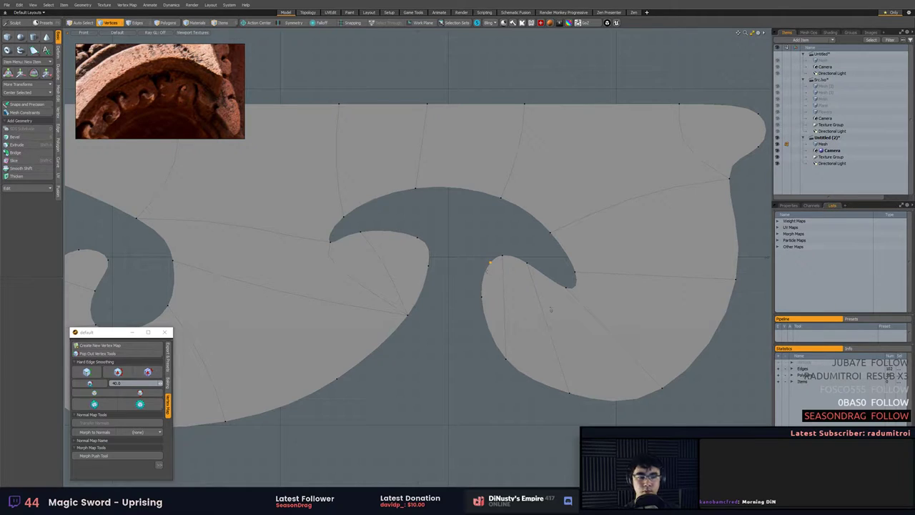
pyautogui.keyDown('alt'); pyautogui.keyDown('shift'); pyautogui.moveTo(551, 310); pyautogui.dragTo(575, 333); pyautogui.keyUp('shift'); pyautogui.keyUp('alt')
pyautogui.scroll(1, 576, 333)
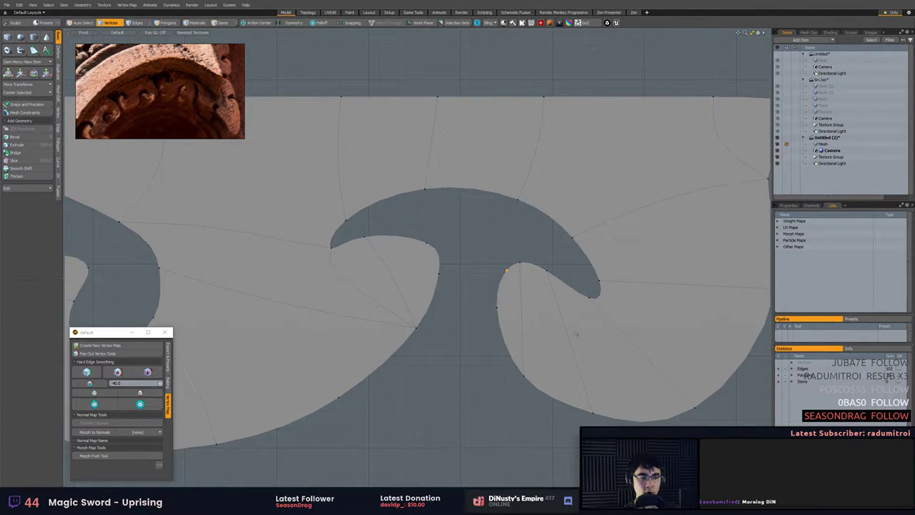
pyautogui.keyDown('alt'); pyautogui.keyDown('shift'); pyautogui.moveTo(553, 348); pyautogui.dragTo(526, 351); pyautogui.keyUp('shift'); pyautogui.keyUp('alt')
pyautogui.scroll(-1, 533, 345)
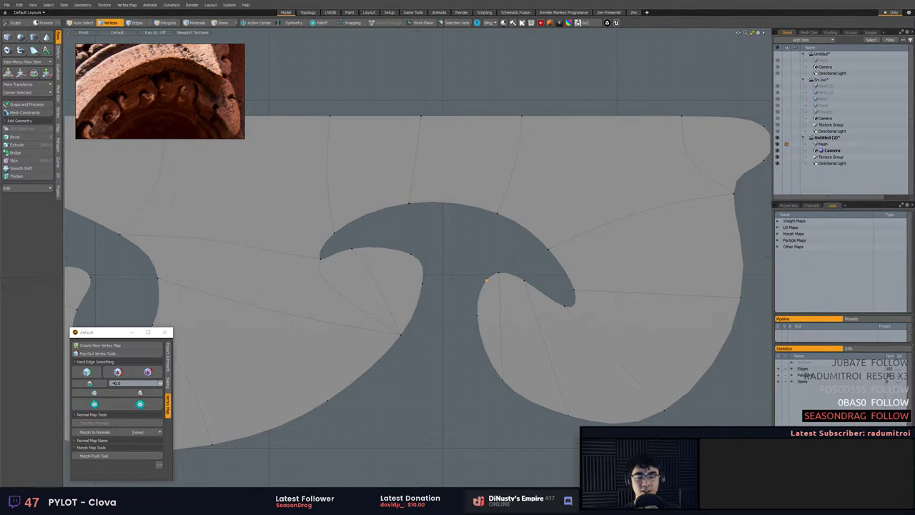
# Compare the ornament's smoothed and unsmoothed outline, leaving subdivision off.
pyautogui.press('5')
pyautogui.press('Tab')
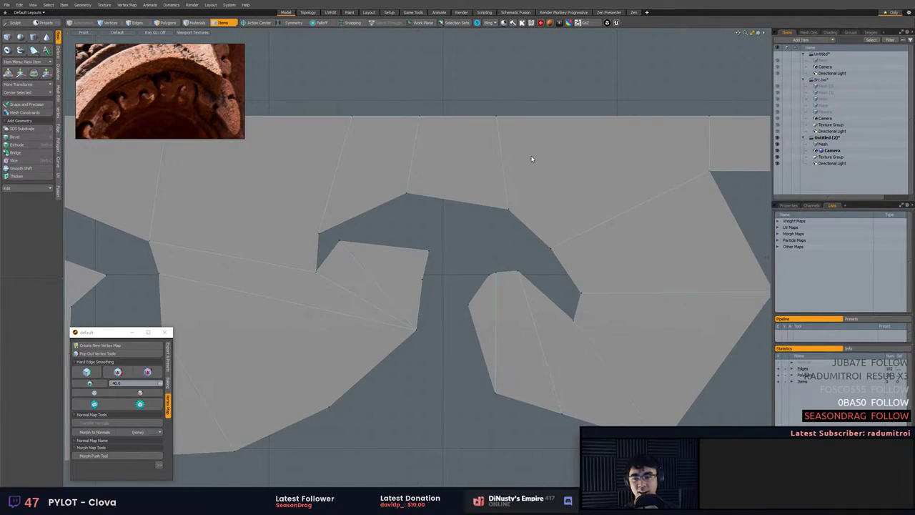
pyautogui.press('Tab')
pyautogui.press('Tab')
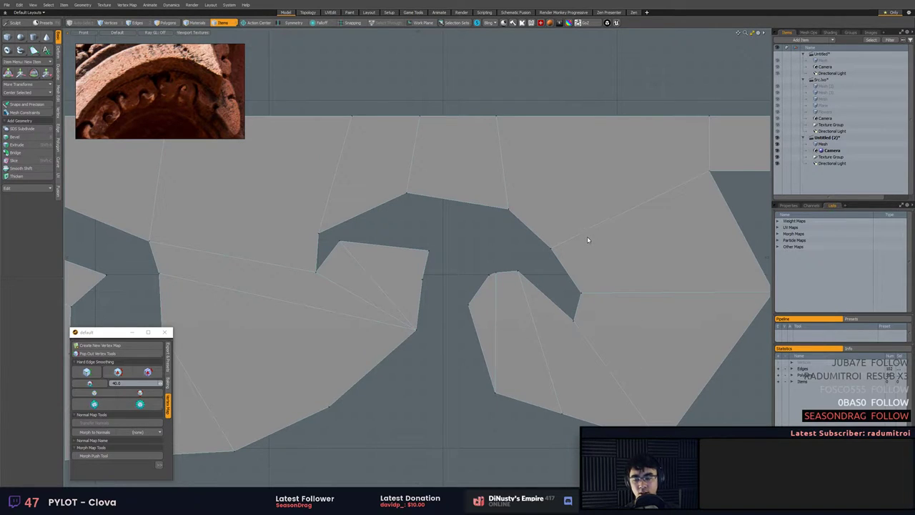
pyautogui.press('Tab')
pyautogui.press('Tab')
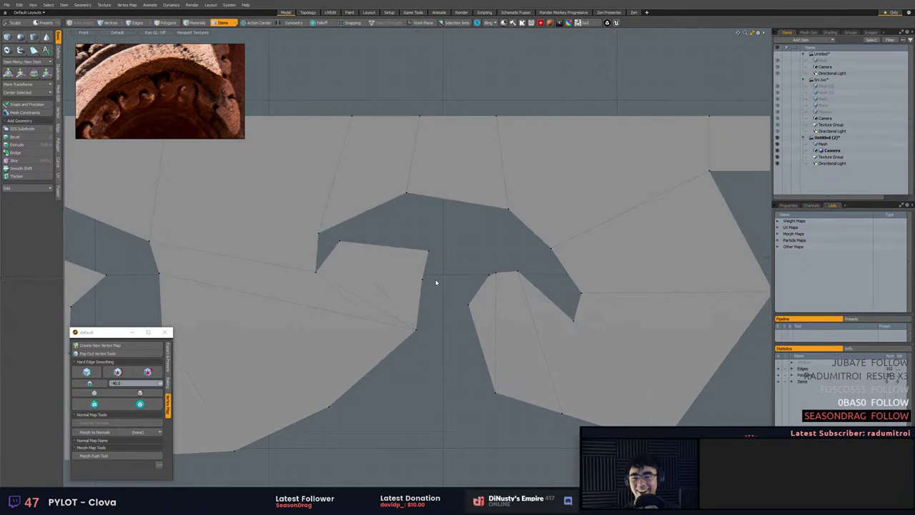
# Cut an edge across the middle lobe's tip with Edge Slice and Multi Slice, from its right-side vertex to its upper left edge.
pyautogui.press('2')
pyautogui.hotkey('shift', 'c')
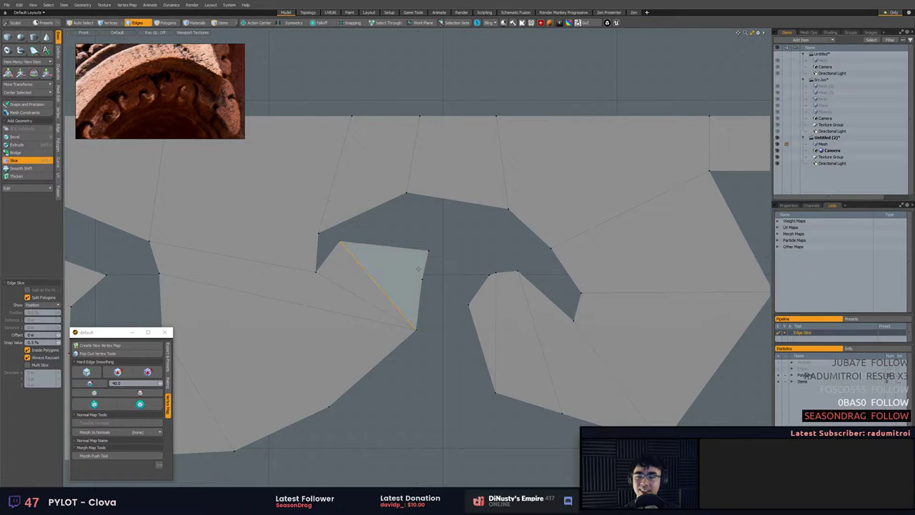
pyautogui.click(422, 277)
pyautogui.click(328, 256)
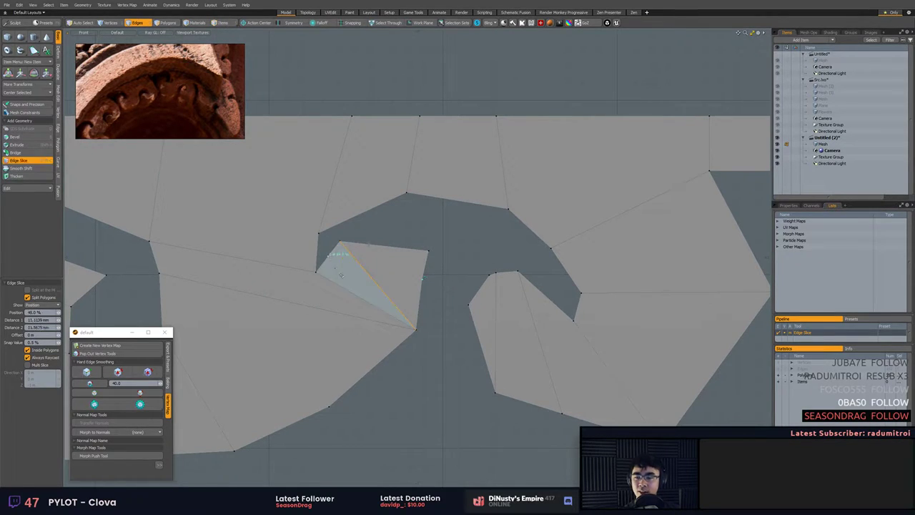
pyautogui.press('space')
pyautogui.hotkey('shift', 'c')
pyautogui.click(422, 280)
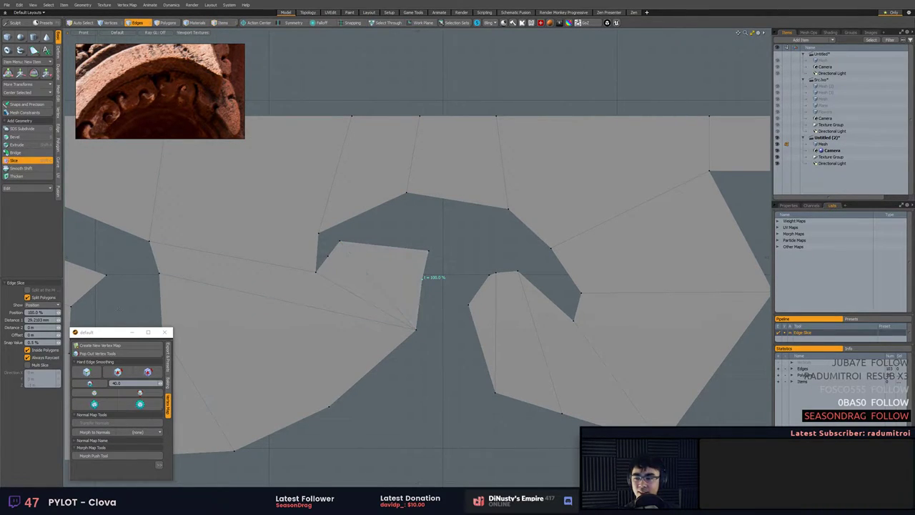
pyautogui.click(41, 365)
pyautogui.click(328, 255)
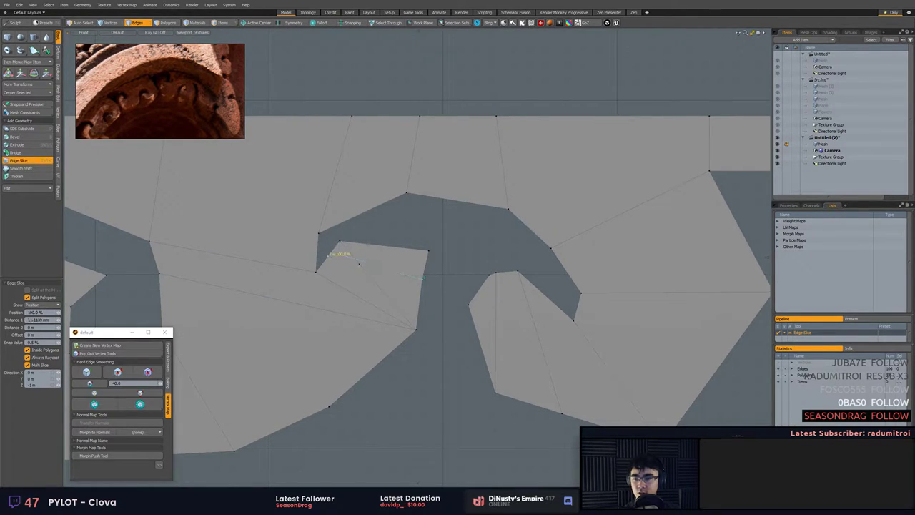
pyautogui.press('space')
pyautogui.press('1')
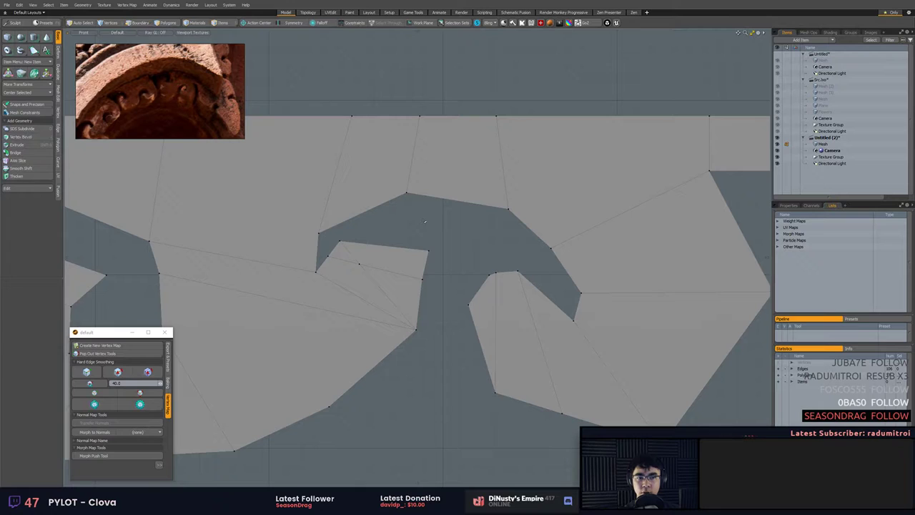
# Copy all of the ornament's polygons into a new mesh item in the Src scene.
pyautogui.hotkey('ctrl', 's')
pyautogui.press('Escape')
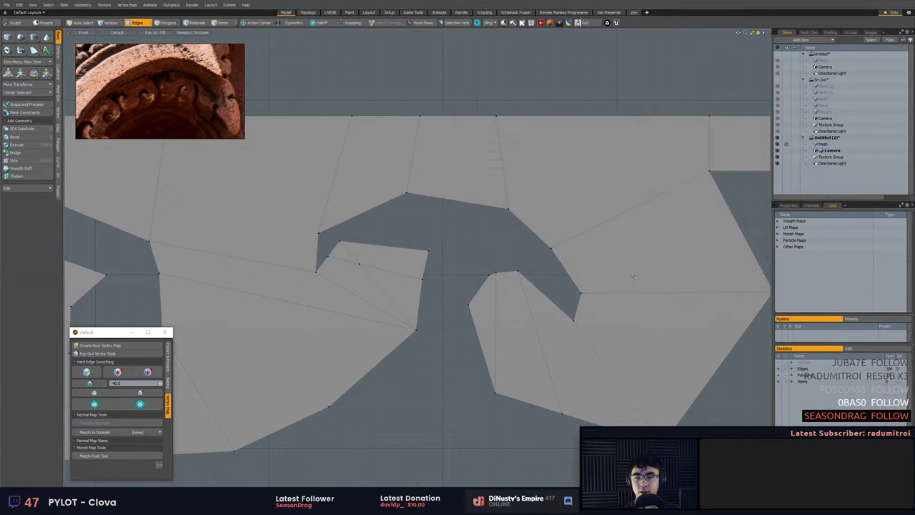
pyautogui.keyDown('alt'); pyautogui.keyDown('shift'); pyautogui.moveTo(519, 289); pyautogui.dragTo(526, 286); pyautogui.keyUp('shift'); pyautogui.keyUp('alt')
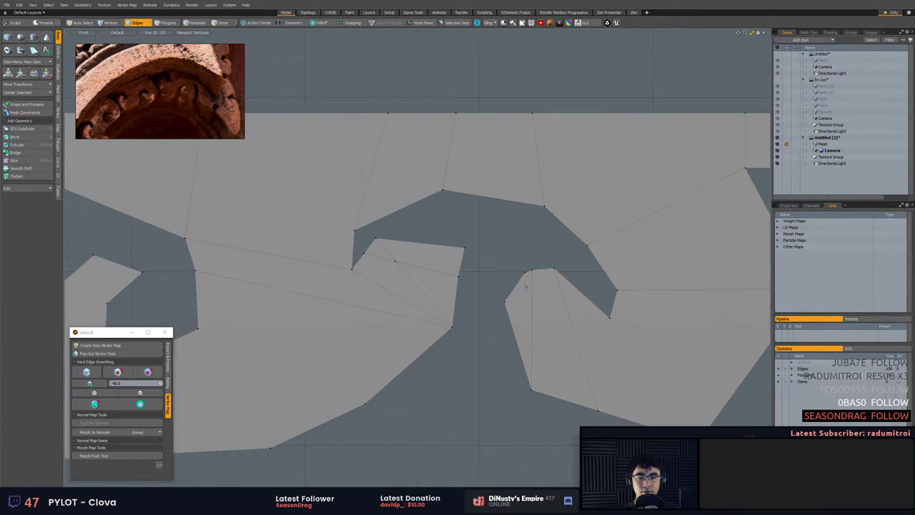
pyautogui.press('3')
pyautogui.doubleClick(425, 248)
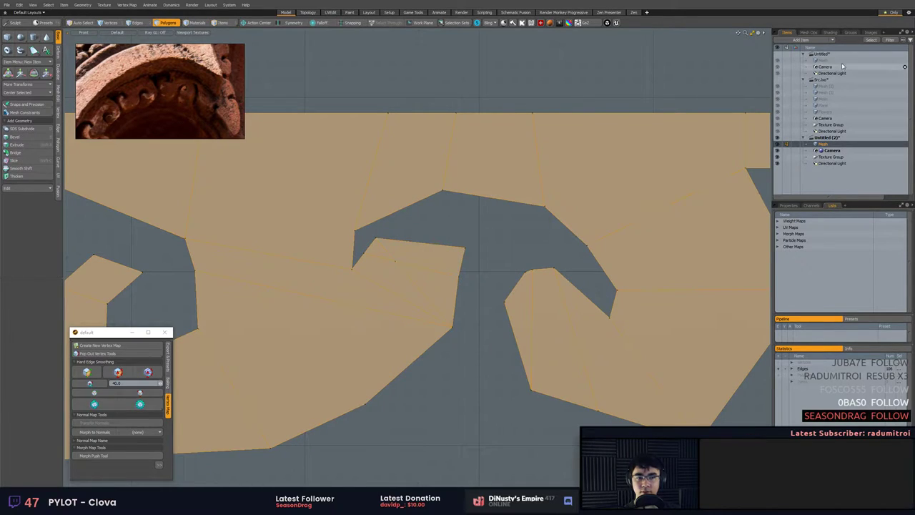
pyautogui.click(836, 93)
pyautogui.hotkey('shift', 'n')
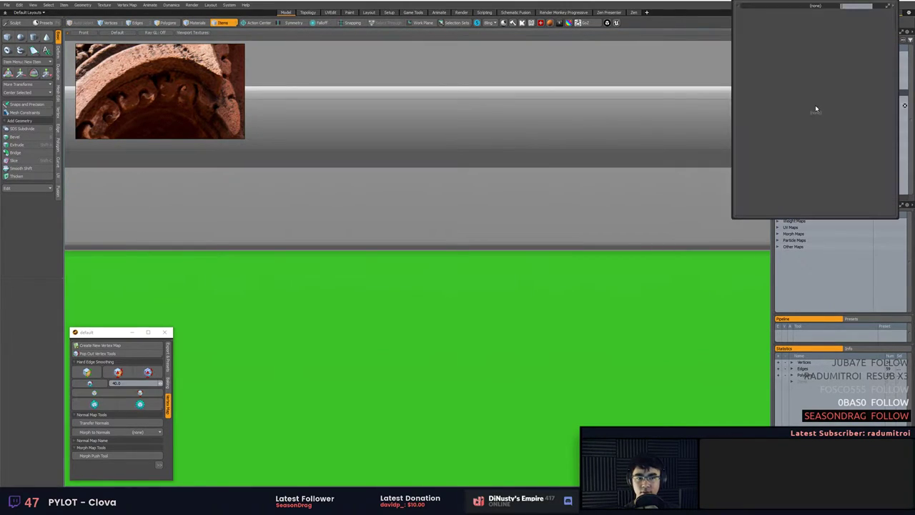
pyautogui.doubleClick(824, 78)
pyautogui.hotkey('ctrl', 'v')
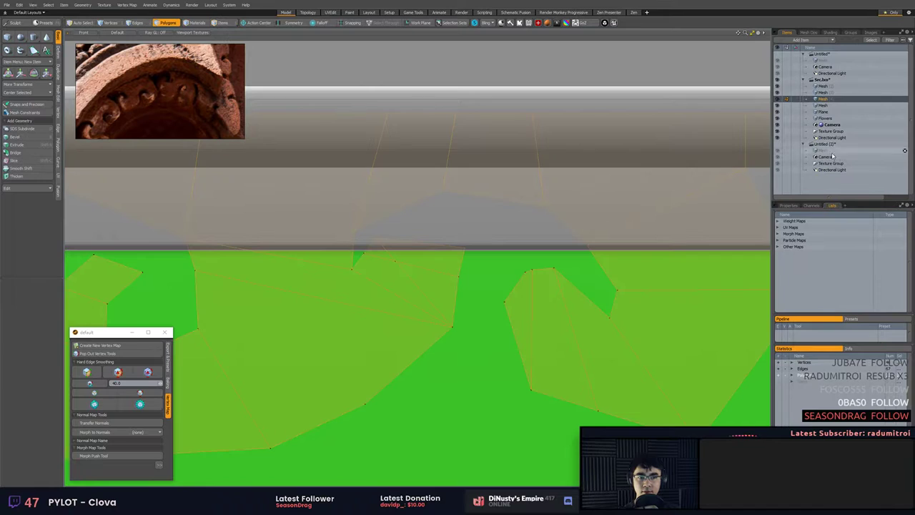
# Return to the ornament mesh in the Untitled (2) scene and toggle its subdivision on and off.
pyautogui.click(829, 156)
pyautogui.click(824, 152)
pyautogui.press('1')
pyautogui.press('Tab')
pyautogui.press('Tab')
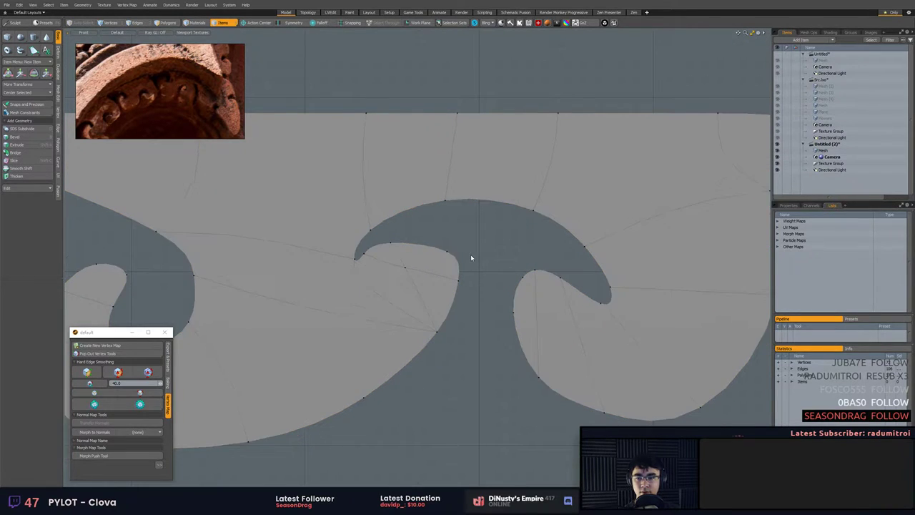
# Try connecting the middle lobe's inner vertex to its upper right corner and removing the upper left edge, and undo the removal.
pyautogui.press('2')
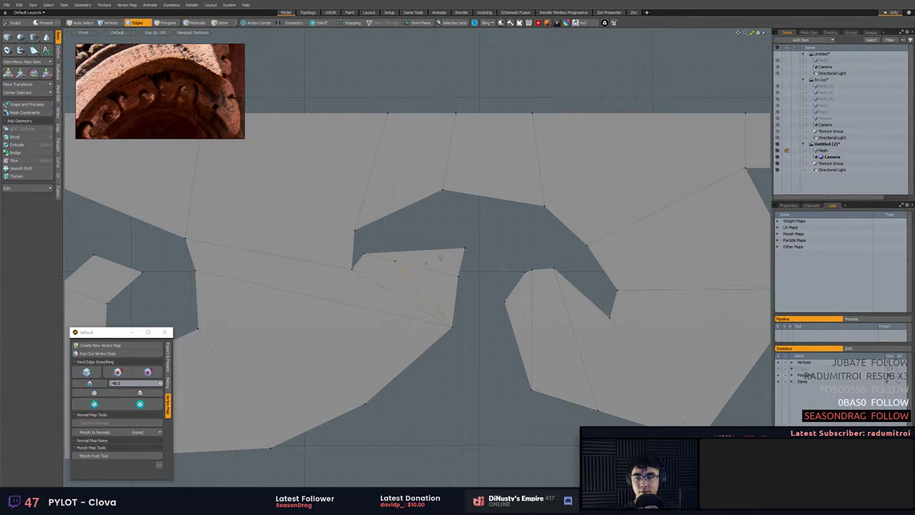
pyautogui.hotkey('ctrl', 'z')
pyautogui.press('1')
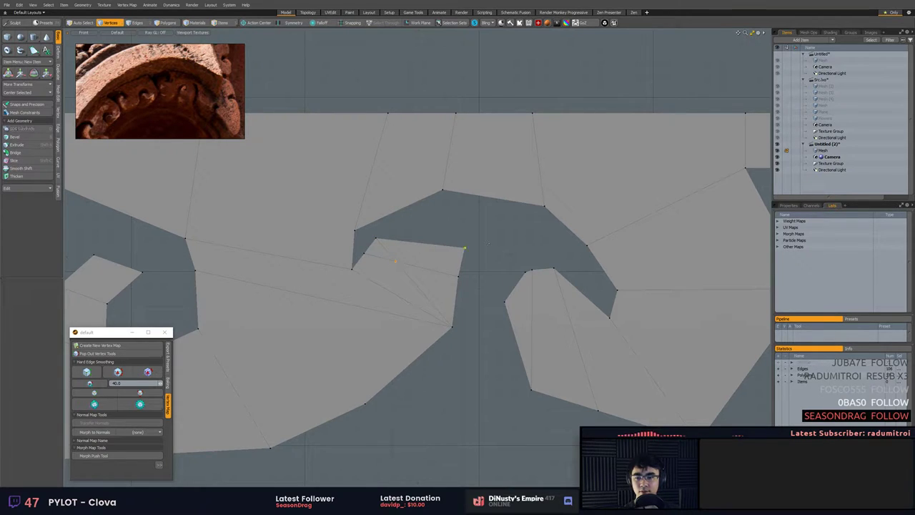
pyautogui.hotkey('shift', 's')
pyautogui.press('2')
pyautogui.click(389, 250)
pyautogui.press('BackSpace')
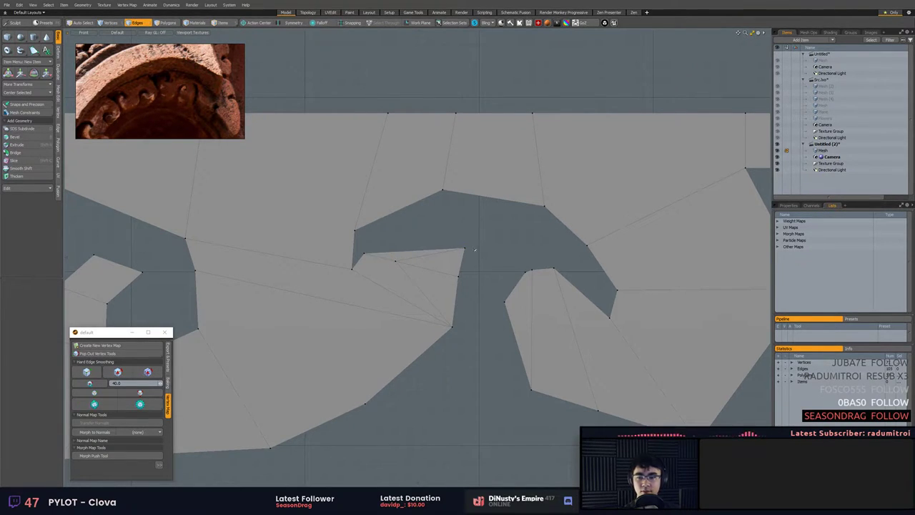
pyautogui.hotkey('ctrl', 'z')
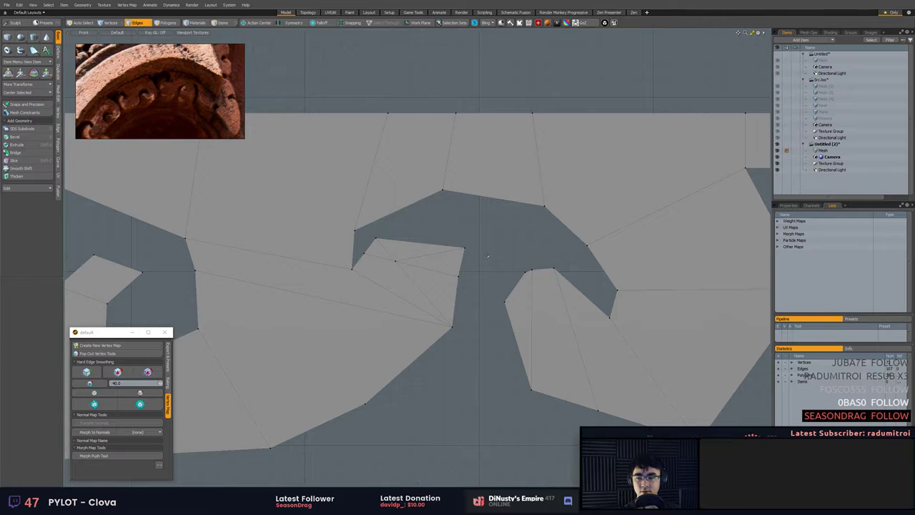
pyautogui.press('3')
pyautogui.press('1')
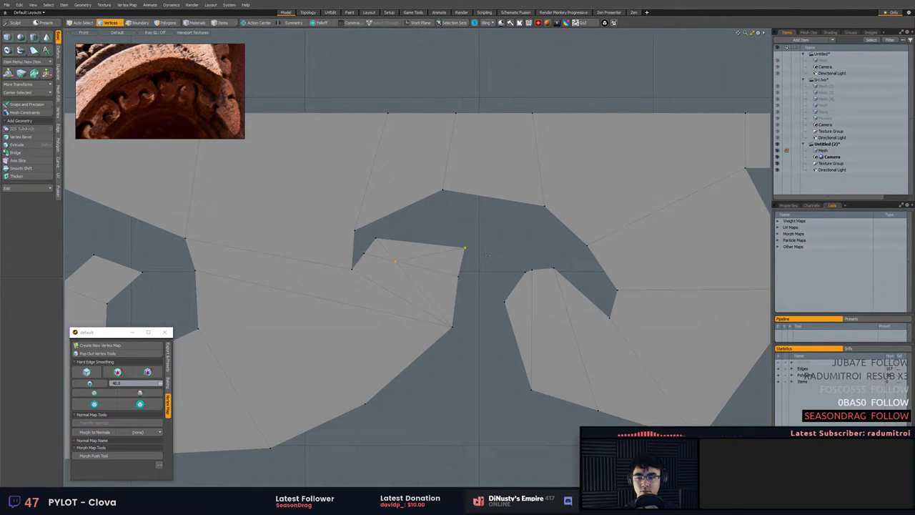
# Delete the polygons above the new cut at the middle lobe's tip.
pyautogui.press('3')
pyautogui.moveTo(447, 262); pyautogui.dragTo(380, 250)
pyautogui.press('Delete')
# Remove the lobe's steep diagonal, then extrude its top edge, shortened and moved about 11 mm right and 12 mm up.
pyautogui.click(424, 280)
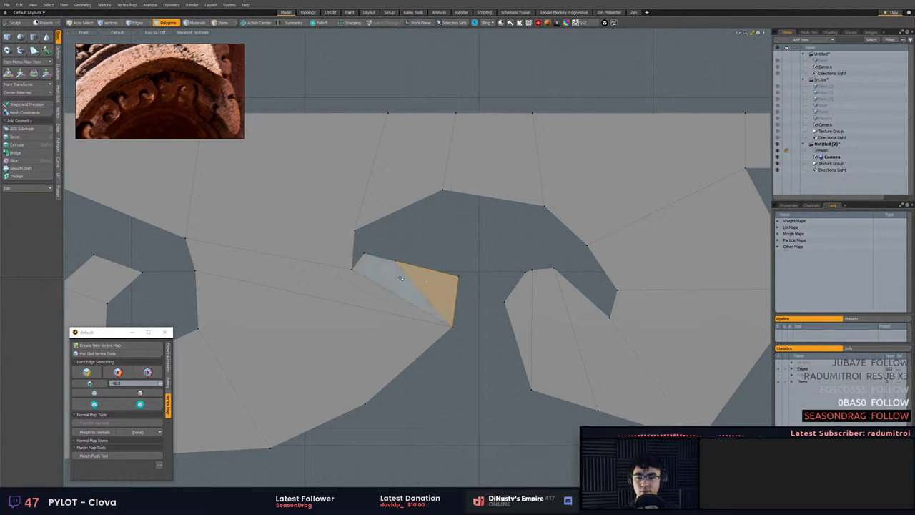
pyautogui.press('2')
pyautogui.click(426, 267)
pyautogui.press('w')
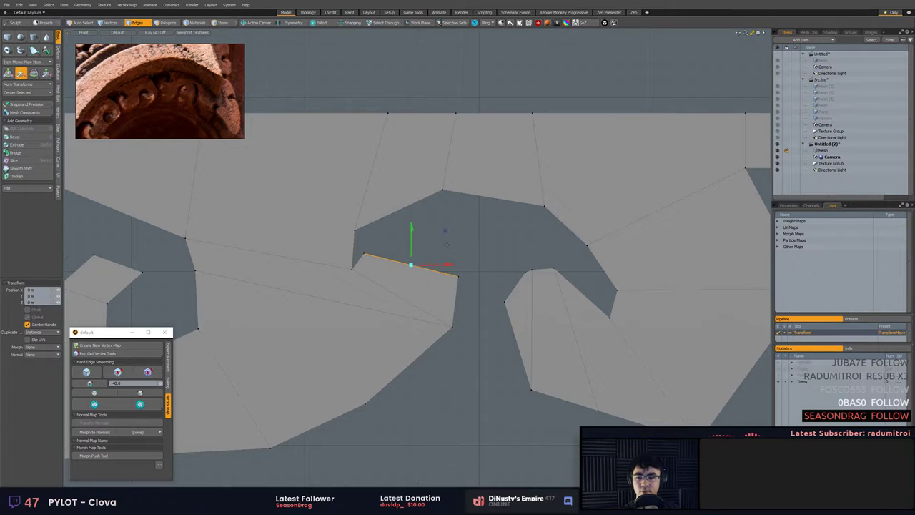
pyautogui.press('r')
pyautogui.press('w')
pyautogui.moveTo(447, 232); pyautogui.dragTo(463, 209)
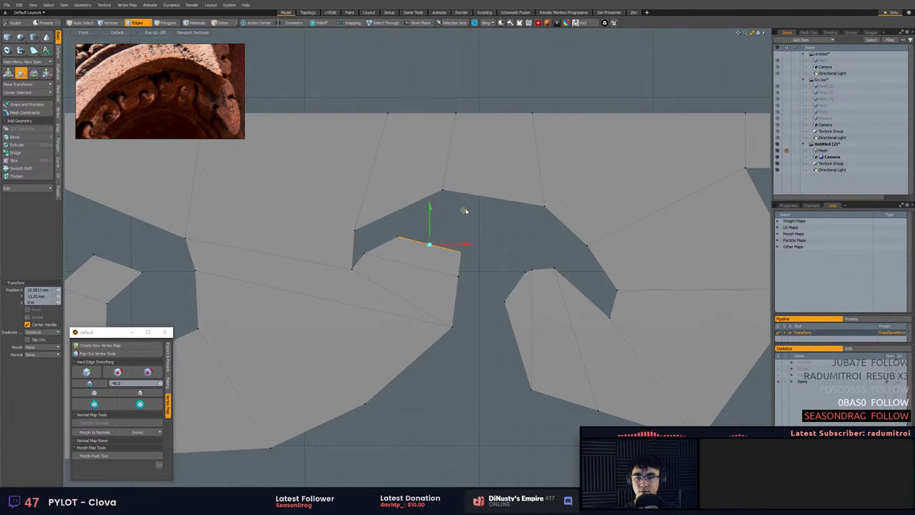
pyautogui.press('q')
pyautogui.click(516, 216)
# Turn subdivision on and move the vertex at the central notch's left tip slightly upward.
pyautogui.press('Tab')
pyautogui.keyDown('ctrl'); pyautogui.keyDown('alt'); pyautogui.moveTo(544, 235); pyautogui.dragTo(513, 247); pyautogui.keyUp('alt'); pyautogui.keyUp('ctrl')
pyautogui.keyDown('alt'); pyautogui.keyDown('shift'); pyautogui.moveTo(513, 247); pyautogui.dragTo(543, 232); pyautogui.keyUp('shift'); pyautogui.keyUp('alt')
pyautogui.keyDown('ctrl'); pyautogui.keyDown('alt'); pyautogui.moveTo(620, 265); pyautogui.dragTo(635, 274); pyautogui.keyUp('alt'); pyautogui.keyUp('ctrl')
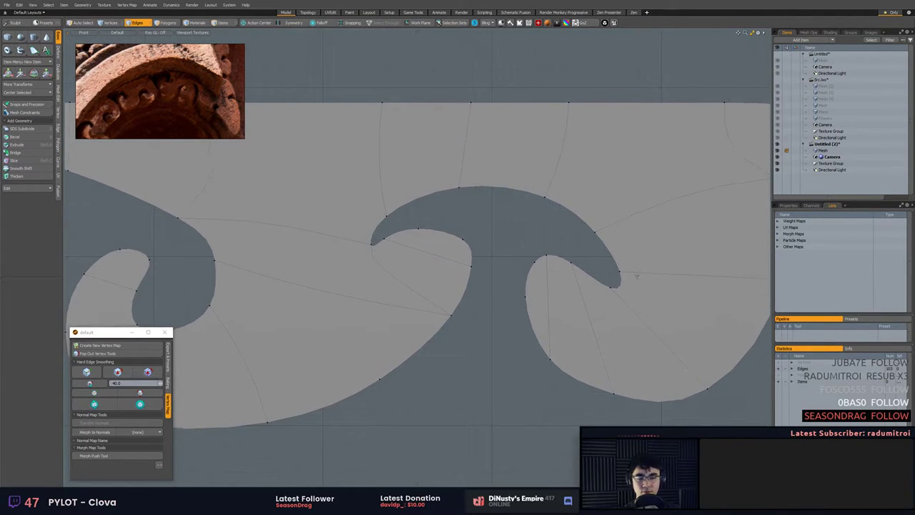
pyautogui.press('1')
pyautogui.moveTo(373, 240); pyautogui.dragTo(374, 237, button='right')
pyautogui.press('w')
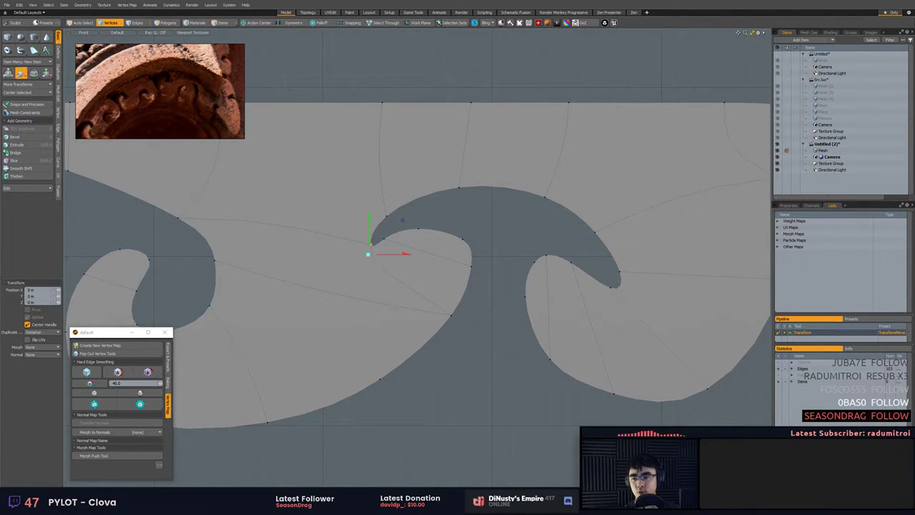
pyautogui.moveTo(404, 221); pyautogui.dragTo(407, 200)
pyautogui.press('q')
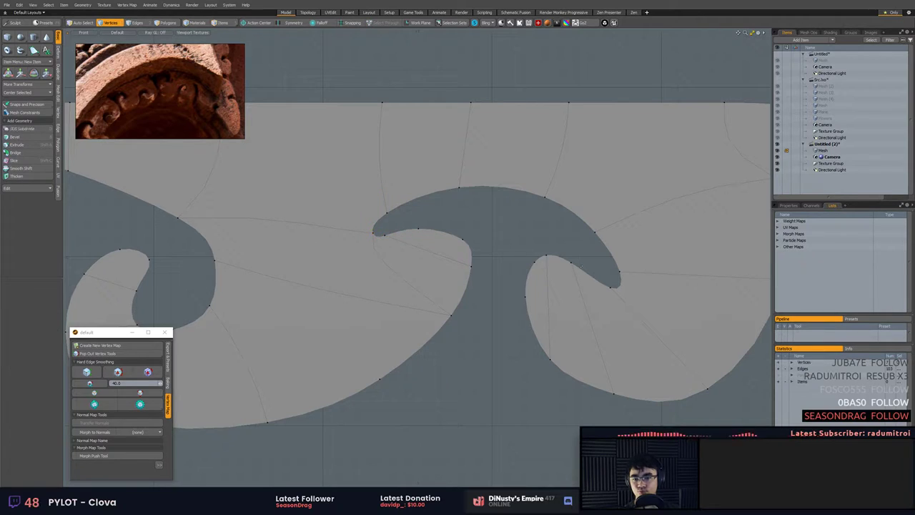
# Select the vertices around the central notch's right hook and rotate them clockwise in the front view.
pyautogui.moveTo(592, 247)
pyautogui.mouseDown(button='right')
pyautogui.moveTo(659, 320)
pyautogui.moveTo(599, 314)
pyautogui.moveTo(608, 311)
pyautogui.mouseUp(button='right')
pyautogui.keyDown('shift'); pyautogui.moveTo(576, 201); pyautogui.dragTo(549, 287, button='right'); pyautogui.keyUp('shift')
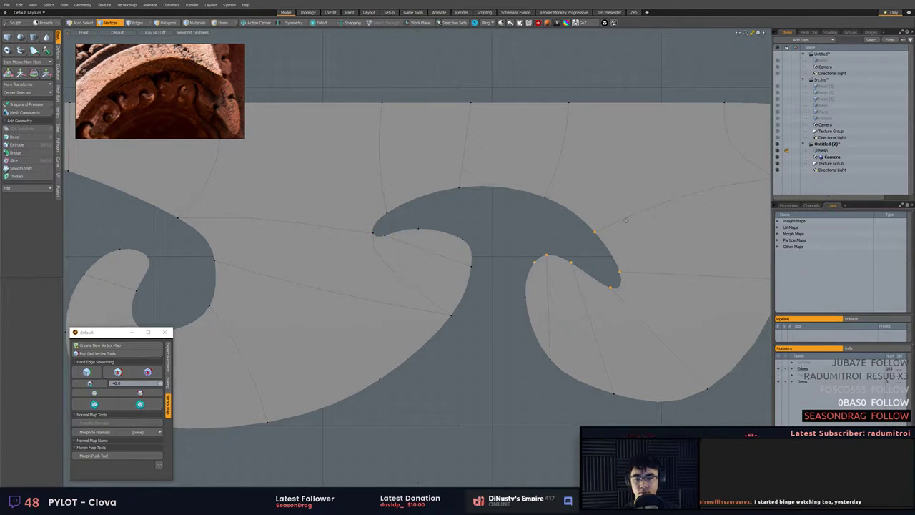
pyautogui.press('e')
pyautogui.click(551, 227)
pyautogui.moveTo(590, 207); pyautogui.dragTo(565, 216)
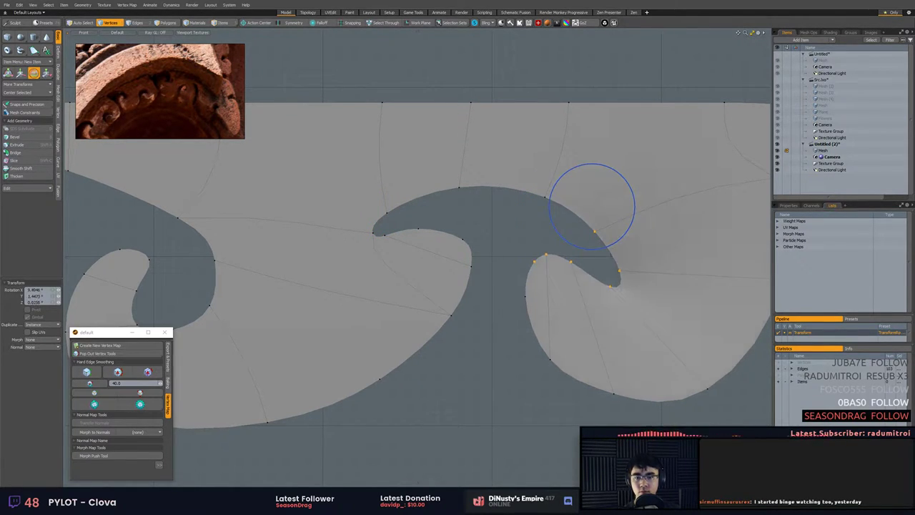
pyautogui.hotkey('ctrl', 'z')
pyautogui.click(560, 222)
pyautogui.moveTo(585, 187); pyautogui.dragTo(597, 200)
# Scale the selected hook vertices down along the selection's own axis, using the Selection action center.
pyautogui.press('w')
pyautogui.press('r')
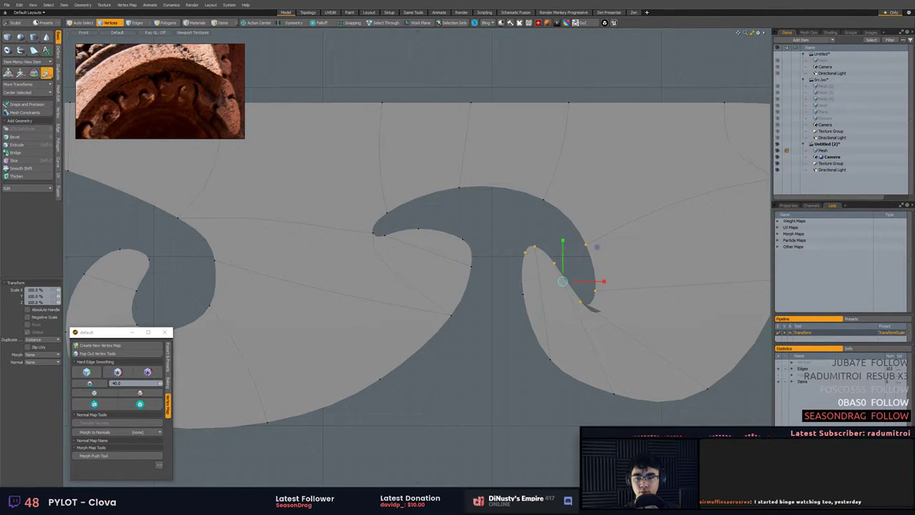
pyautogui.click(555, 226)
pyautogui.hotkey('alt', 'a')
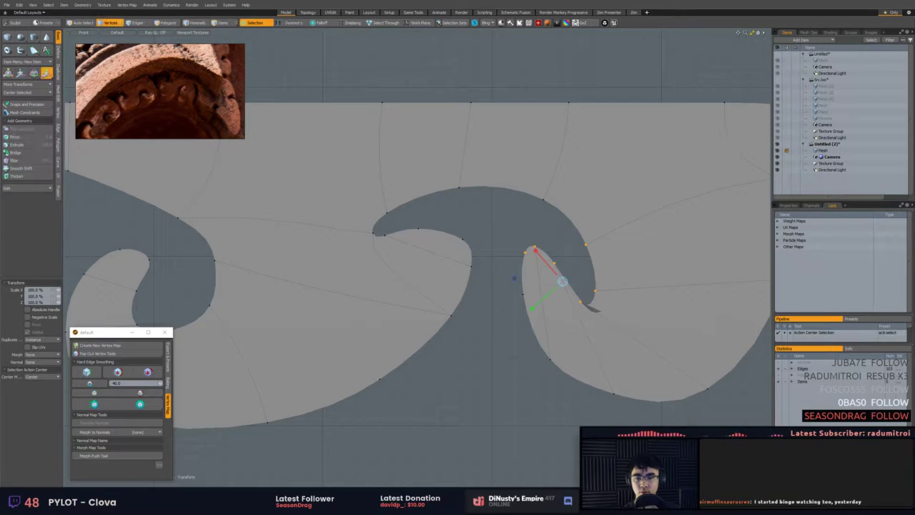
pyautogui.moveTo(535, 250); pyautogui.dragTo(545, 262)
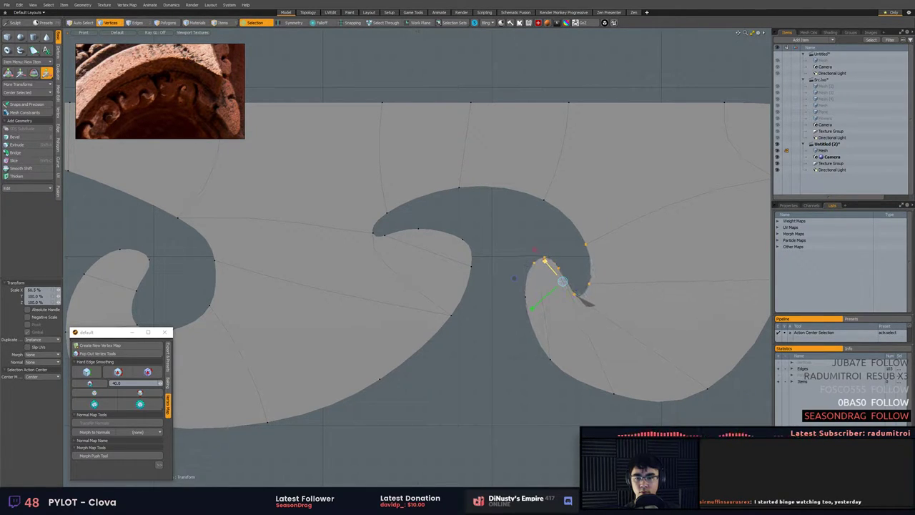
# Return the action center to Automatic and shift the hook vertices slightly up and to the right.
pyautogui.hotkey('alt', 'a')
pyautogui.click(537, 228)
pyautogui.click(561, 238)
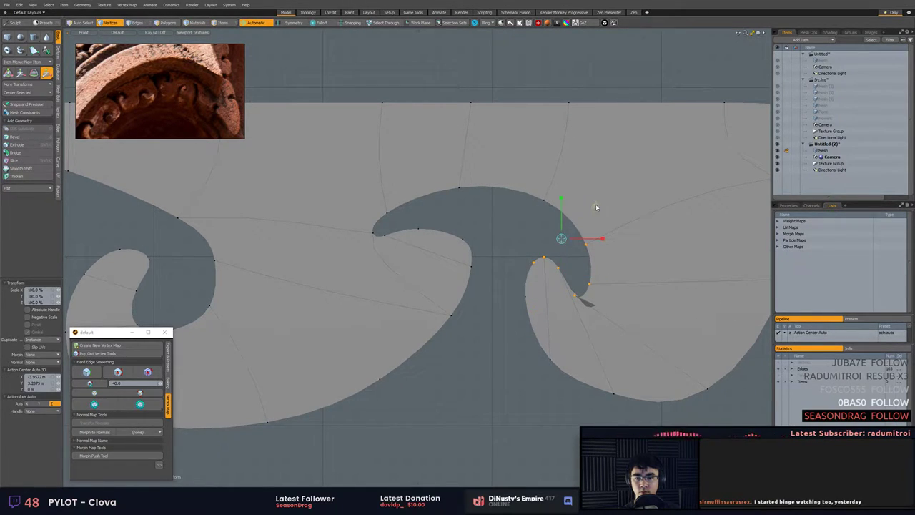
pyautogui.moveTo(596, 207); pyautogui.dragTo(596, 205)
pyautogui.press('w')
pyautogui.click(598, 208)
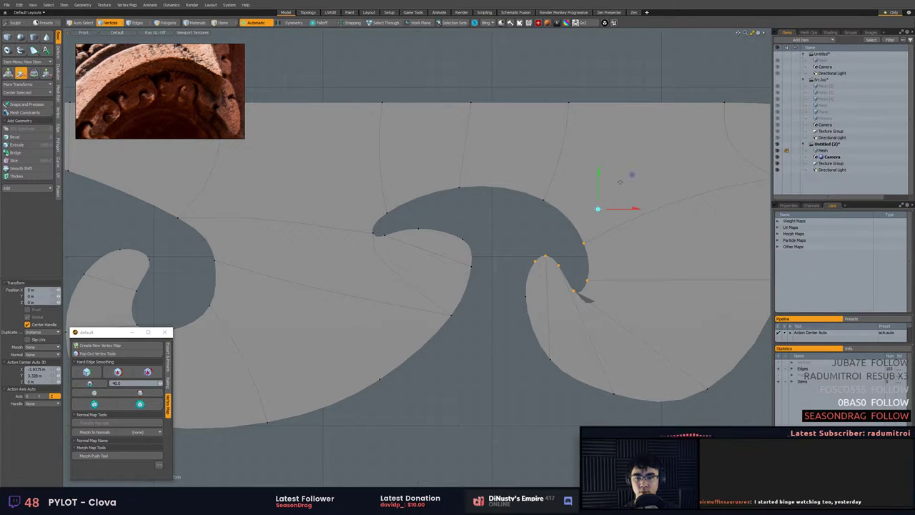
pyautogui.moveTo(632, 175)
pyautogui.mouseDown()
pyautogui.moveTo(667, 170)
pyautogui.moveTo(646, 168)
pyautogui.mouseUp()
pyautogui.press('q')
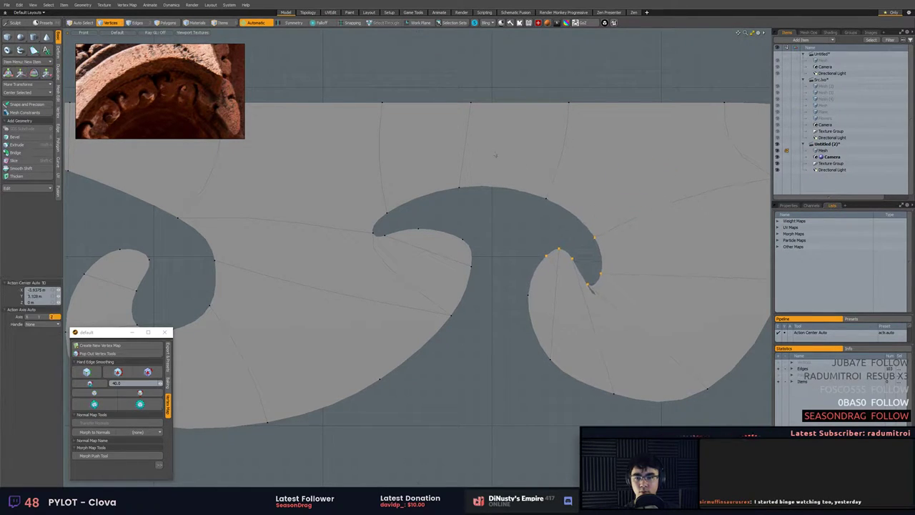
# Move the vertex at the crest of the central notch up and slightly to the right.
pyautogui.click(460, 187)
pyautogui.press('w')
pyautogui.moveTo(484, 175); pyautogui.dragTo(512, 128)
pyautogui.press('q')
pyautogui.press('w')
pyautogui.press('q')
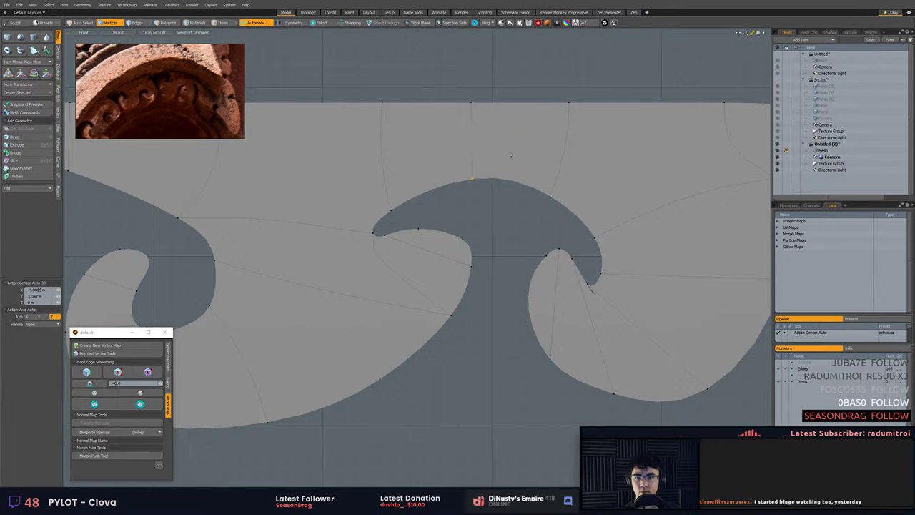
# Move the three vertices at the central notch's left tip up and to the right.
pyautogui.press('q')
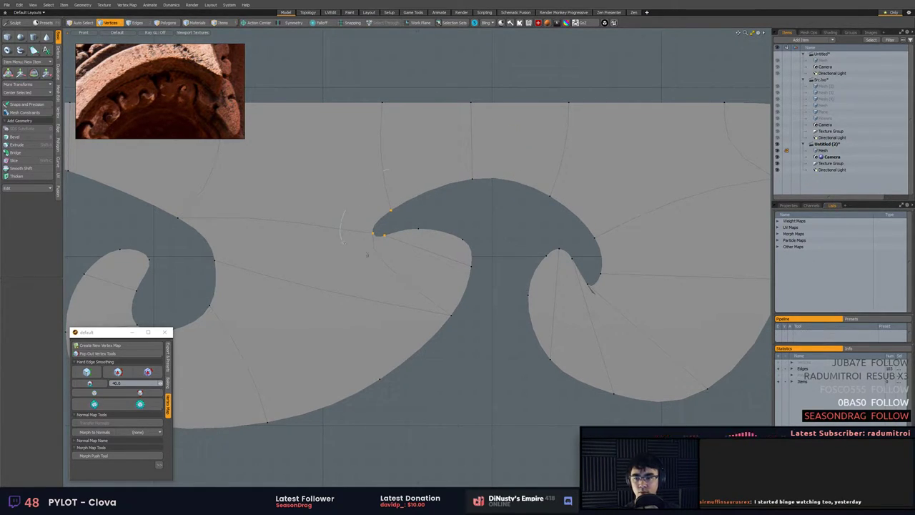
pyautogui.press('w')
pyautogui.moveTo(427, 194); pyautogui.dragTo(446, 182)
pyautogui.press('q')
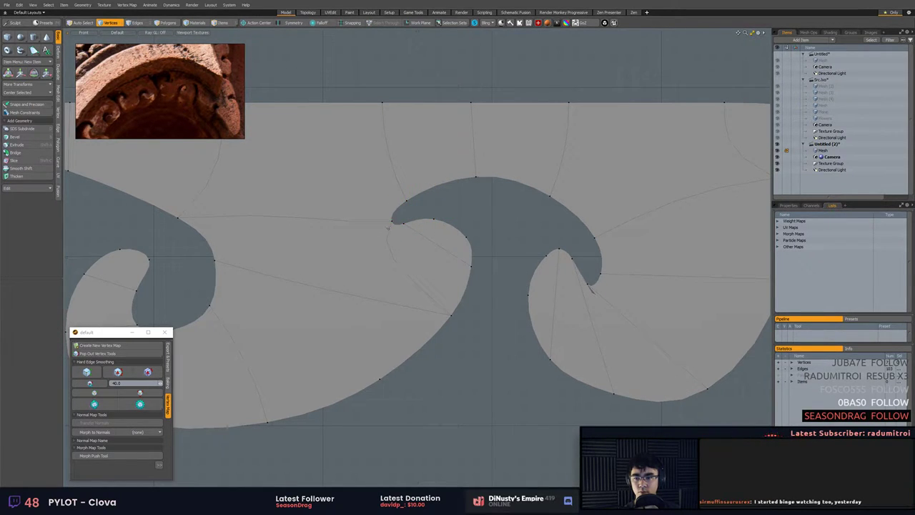
# Select the vertices of the left curl and move them about 6 mm right and 17 mm up.
pyautogui.moveTo(483, 288)
pyautogui.keyDown('ctrl'); pyautogui.keyDown('alt'); pyautogui.mouseDown()
pyautogui.moveTo(351, 291)
pyautogui.moveTo(440, 303)
pyautogui.moveTo(432, 300)
pyautogui.mouseUp(); pyautogui.keyUp('alt'); pyautogui.keyUp('ctrl')
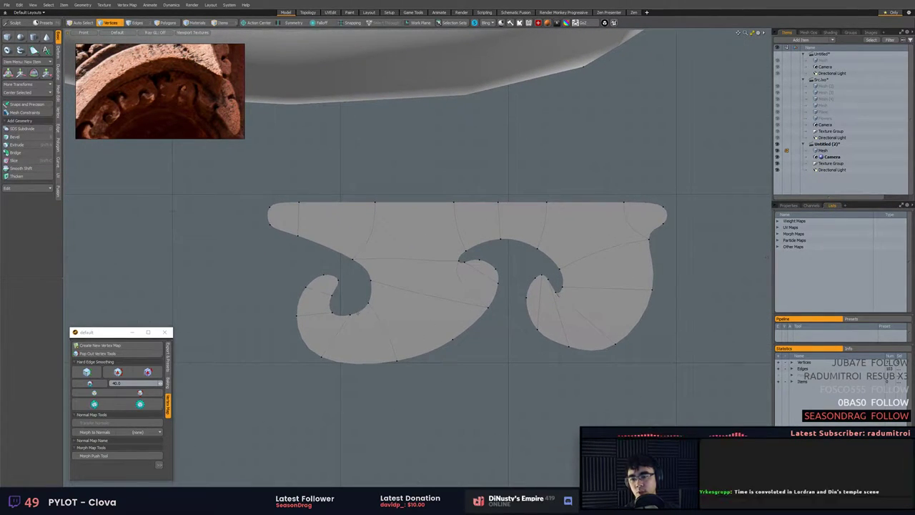
pyautogui.moveTo(295, 279); pyautogui.dragTo(320, 385, button='right')
pyautogui.moveTo(371, 303); pyautogui.dragTo(354, 315, button='right')
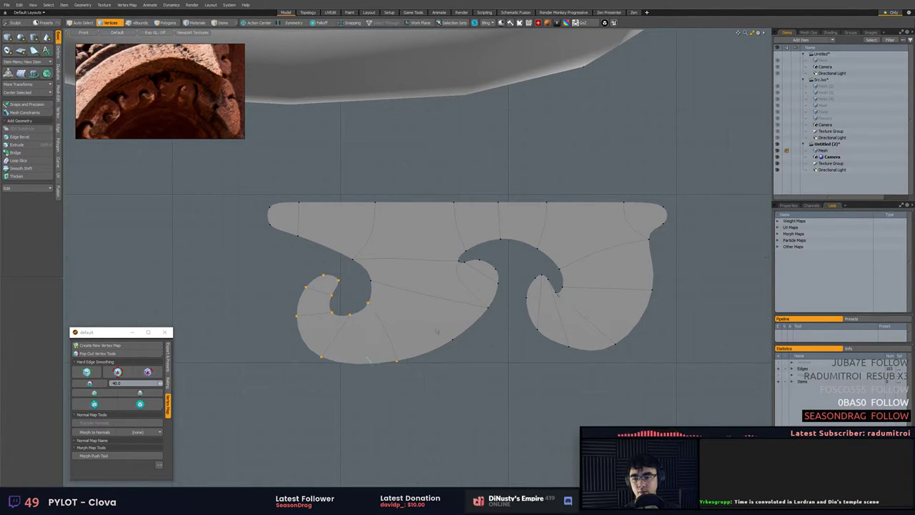
pyautogui.press('w')
pyautogui.moveTo(386, 287); pyautogui.dragTo(391, 272)
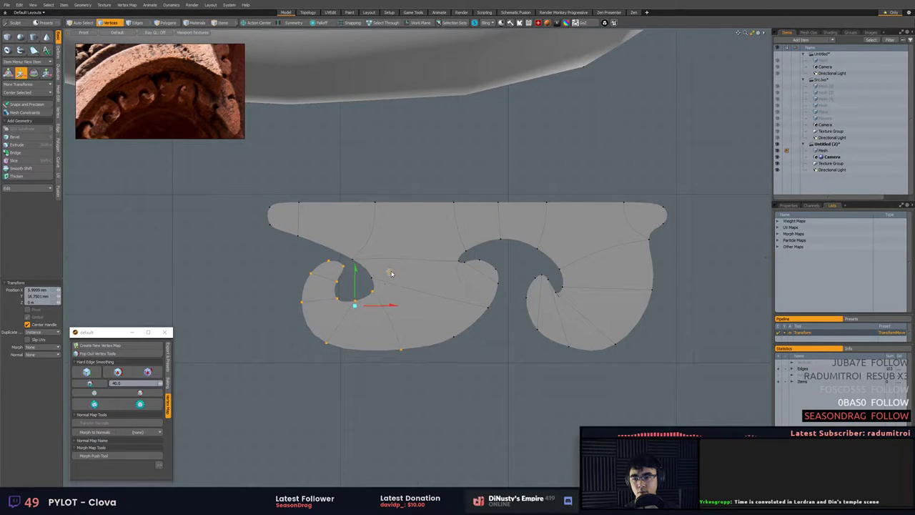
pyautogui.press('q')
# Lower the vertex on the middle lobe's lower right edge slightly to round out the underside.
pyautogui.click(453, 337)
pyautogui.press('w')
pyautogui.moveTo(489, 310); pyautogui.dragTo(490, 317)
pyautogui.press('q')
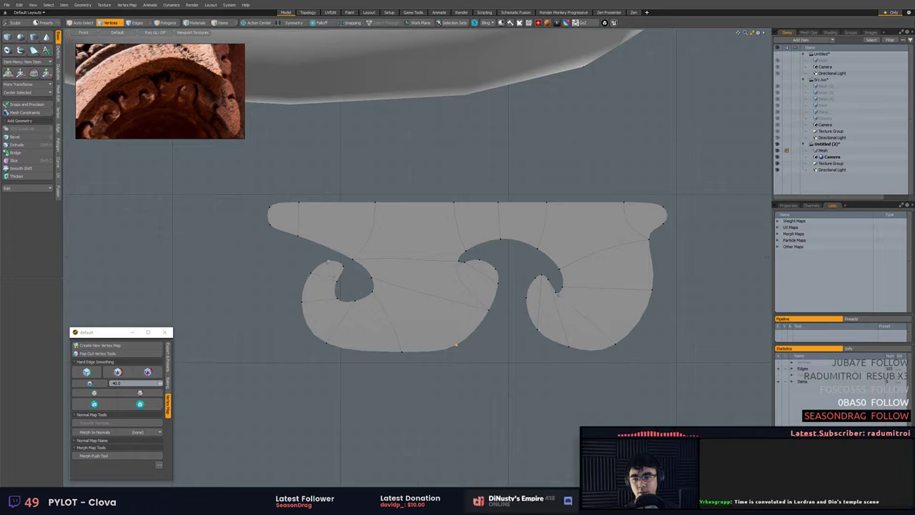
# Slice the ornament vertically through the middle lobe, from the straight upper edge to the lower edge.
pyautogui.scroll(2, 407, 289)
pyautogui.keyDown('alt'); pyautogui.keyDown('shift'); pyautogui.moveTo(351, 283); pyautogui.dragTo(412, 282); pyautogui.keyUp('shift'); pyautogui.keyUp('alt')
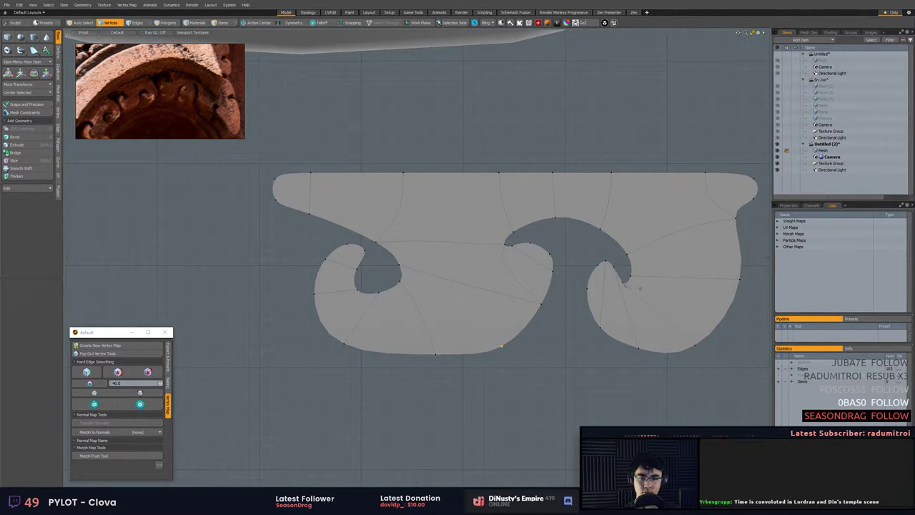
pyautogui.keyDown('alt'); pyautogui.keyDown('shift'); pyautogui.moveTo(653, 292); pyautogui.dragTo(599, 289); pyautogui.keyUp('shift'); pyautogui.keyUp('alt')
pyautogui.press('2')
pyautogui.hotkey('shift', 'c')
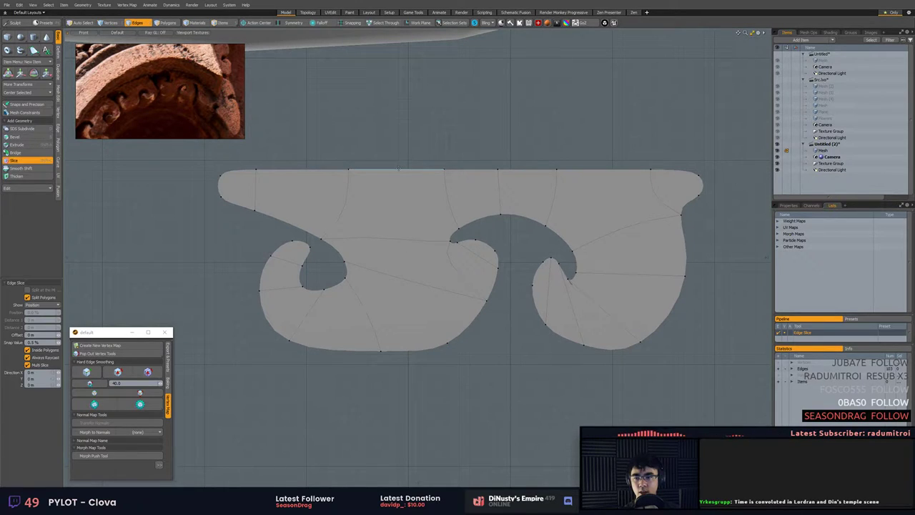
pyautogui.click(399, 169)
pyautogui.click(408, 350)
pyautogui.press('q')
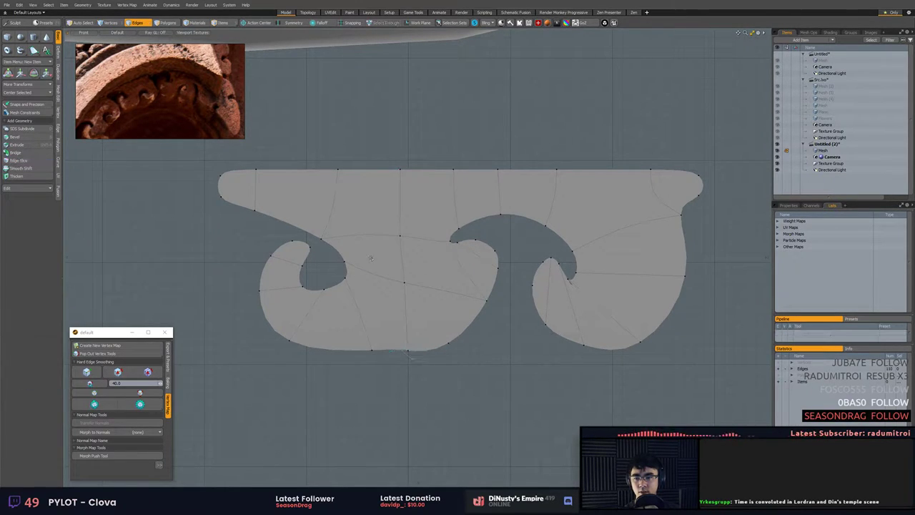
# Delete all polygons left of the new vertical cut and turn subdivision off.
pyautogui.press('3')
pyautogui.moveTo(370, 258)
pyautogui.mouseDown()
pyautogui.moveTo(379, 314)
pyautogui.moveTo(279, 201)
pyautogui.moveTo(263, 254)
pyautogui.moveTo(296, 247)
pyautogui.mouseUp()
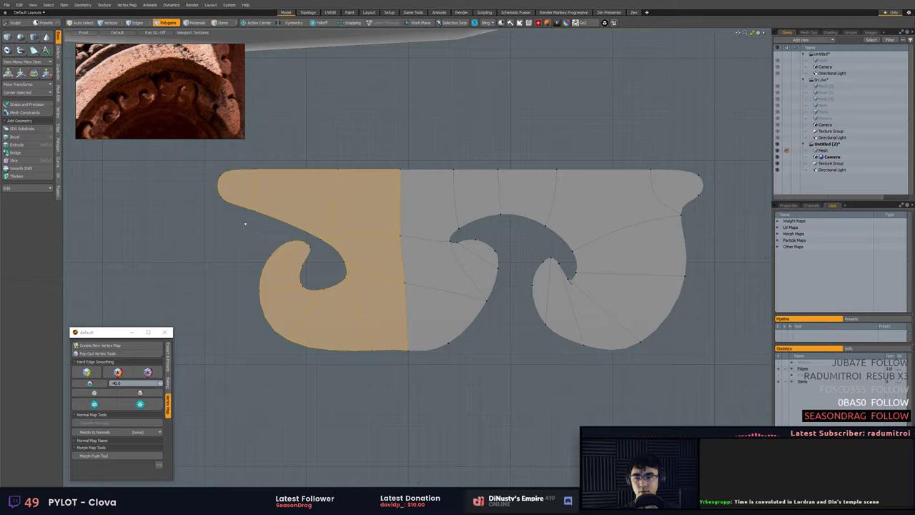
pyautogui.press('Delete')
pyautogui.press('Tab')
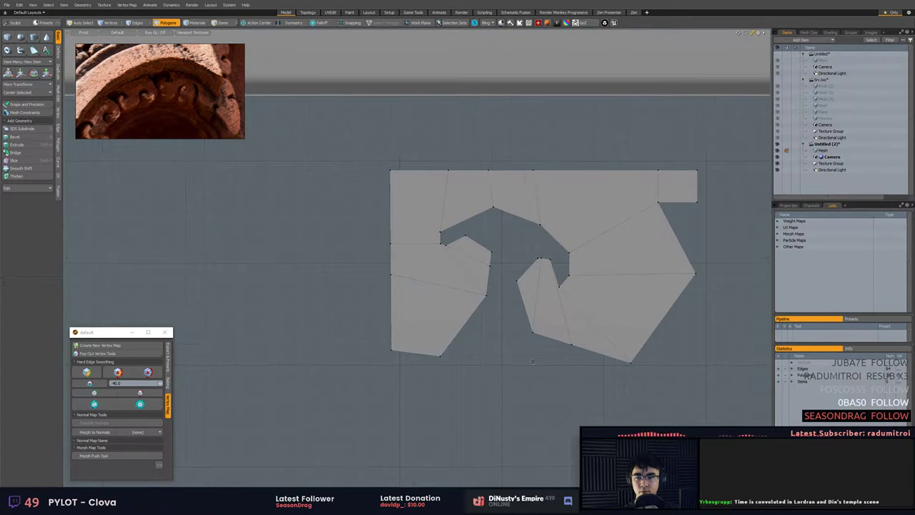
# Slice the remaining shape vertically through the right lobe, from the upper edge to the lower edge.
pyautogui.keyDown('alt'); pyautogui.keyDown('shift'); pyautogui.moveTo(532, 361); pyautogui.dragTo(524, 363); pyautogui.keyUp('shift'); pyautogui.keyUp('alt')
pyautogui.doubleClick(426, 312)
pyautogui.click(663, 347)
pyautogui.keyDown('alt'); pyautogui.keyDown('shift'); pyautogui.moveTo(663, 347); pyautogui.dragTo(615, 354); pyautogui.keyUp('shift'); pyautogui.keyUp('alt')
pyautogui.hotkey('shift', 'c')
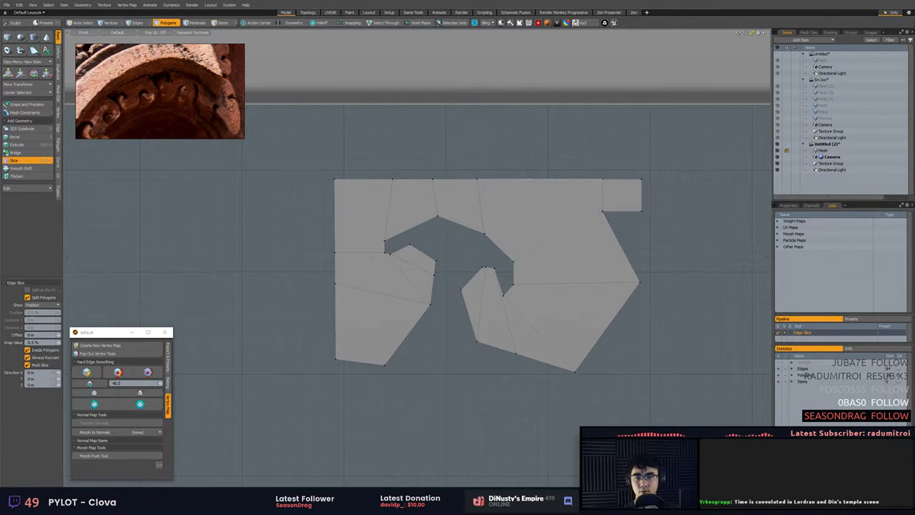
pyautogui.click(557, 177)
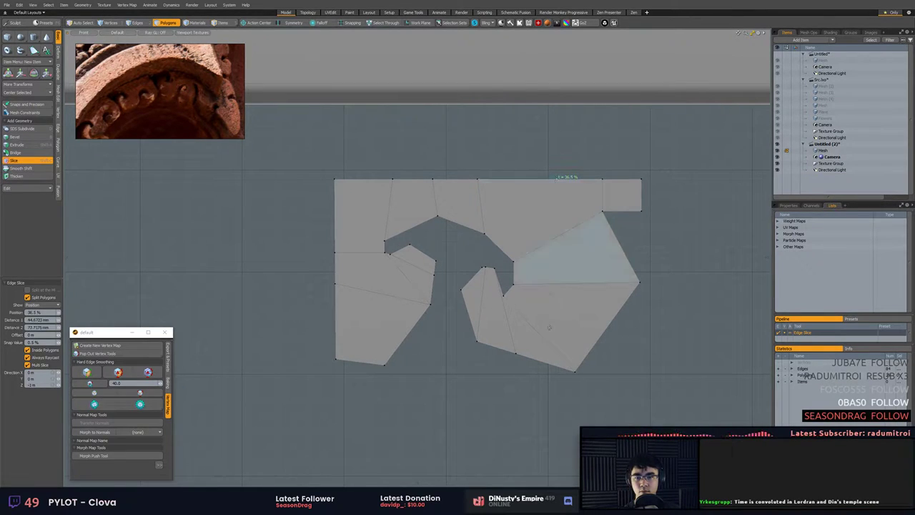
pyautogui.click(556, 366)
pyautogui.press('space')
# Delete the polygons to the right of the cut through the right lobe.
pyautogui.press('2')
pyautogui.press('3')
pyautogui.moveTo(576, 356)
pyautogui.mouseDown()
pyautogui.moveTo(591, 189)
pyautogui.moveTo(643, 183)
pyautogui.mouseUp()
pyautogui.press('Delete')
# Duplicate the trimmed ornament section and snap the two sections side by side, joined at their upper corners.
pyautogui.doubleClick(547, 328)
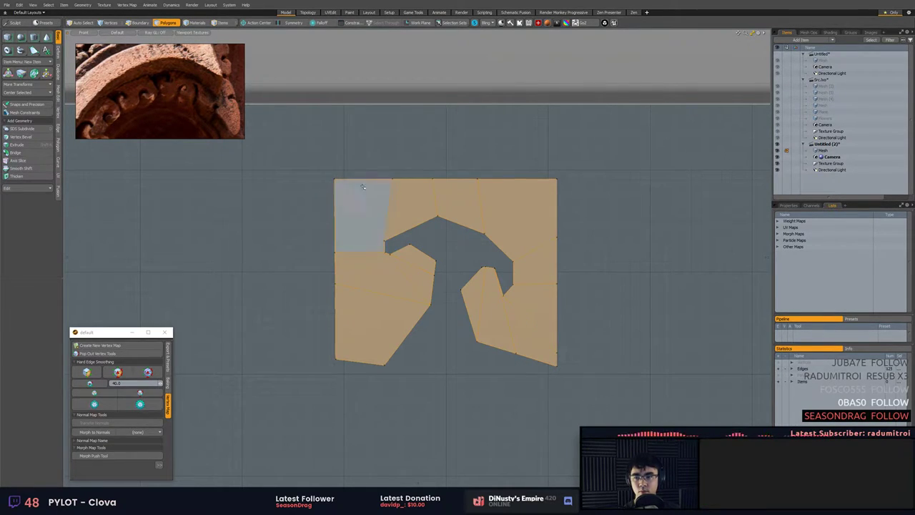
pyautogui.hotkey('ctrl', 'v')
pyautogui.press('w')
pyautogui.press('x')
pyautogui.click(557, 179)
pyautogui.moveTo(556, 178); pyautogui.dragTo(335, 179)
pyautogui.press('space')
# Select the vertices along the seam between the two sections and align them into a straight vertical line.
pyautogui.scroll(3, 457, 258)
pyautogui.moveTo(340, 281)
pyautogui.keyDown('alt'); pyautogui.keyDown('shift'); pyautogui.mouseDown()
pyautogui.moveTo(456, 258)
pyautogui.moveTo(449, 259)
pyautogui.moveTo(467, 279)
pyautogui.moveTo(390, 282)
pyautogui.mouseUp(); pyautogui.keyUp('shift'); pyautogui.keyUp('alt')
pyautogui.press('1')
pyautogui.click(450, 258)
pyautogui.press('w')
pyautogui.press('space')
pyautogui.click(468, 279)
pyautogui.moveTo(452, 146); pyautogui.dragTo(451, 368, button='right')
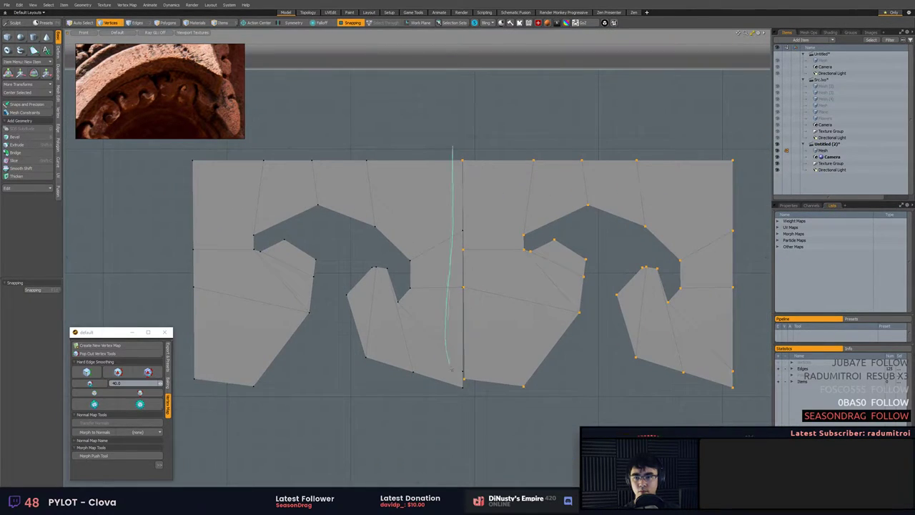
pyautogui.moveTo(478, 408); pyautogui.dragTo(478, 406, button='right')
pyautogui.moveTo(451, 142)
pyautogui.mouseDown(button='right')
pyautogui.moveTo(445, 429)
pyautogui.moveTo(482, 114)
pyautogui.mouseUp(button='right')
pyautogui.press('r')
pyautogui.press('q')
# Move the left section's upper seam vertex down about 26 mm, snapping it to the right section's seam vertex.
pyautogui.moveTo(491, 273); pyautogui.dragTo(482, 175)
pyautogui.press('w')
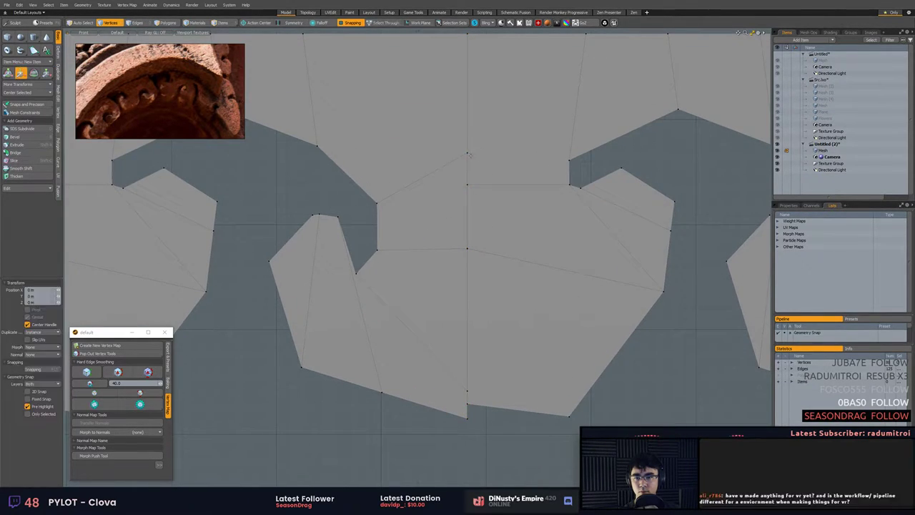
pyautogui.moveTo(468, 143); pyautogui.dragTo(469, 174)
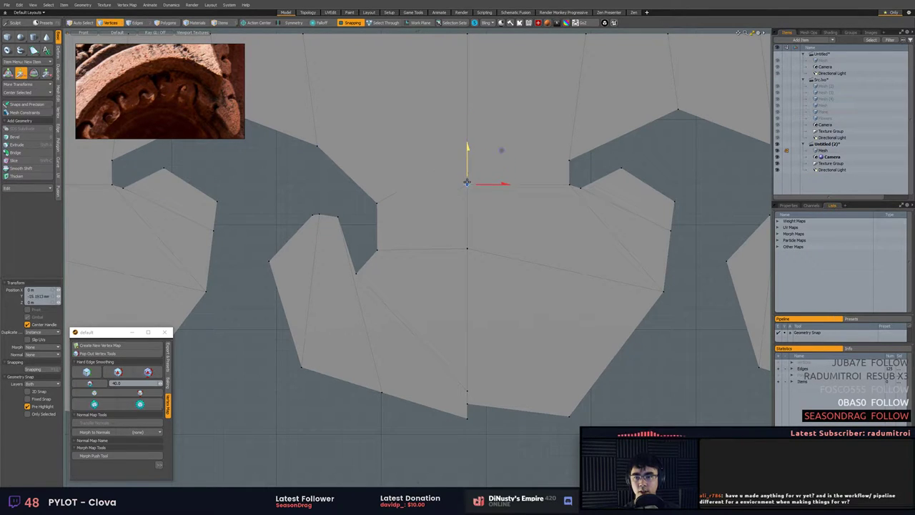
pyautogui.scroll(-2, 522, 212)
pyautogui.keyDown('alt'); pyautogui.keyDown('shift'); pyautogui.moveTo(522, 212); pyautogui.dragTo(532, 183); pyautogui.keyUp('shift'); pyautogui.keyUp('alt')
pyautogui.press('q')
# Snap the left section's lowest seam vertex up to the right section's bottom corner at the seam.
pyautogui.scroll(3, 481, 287)
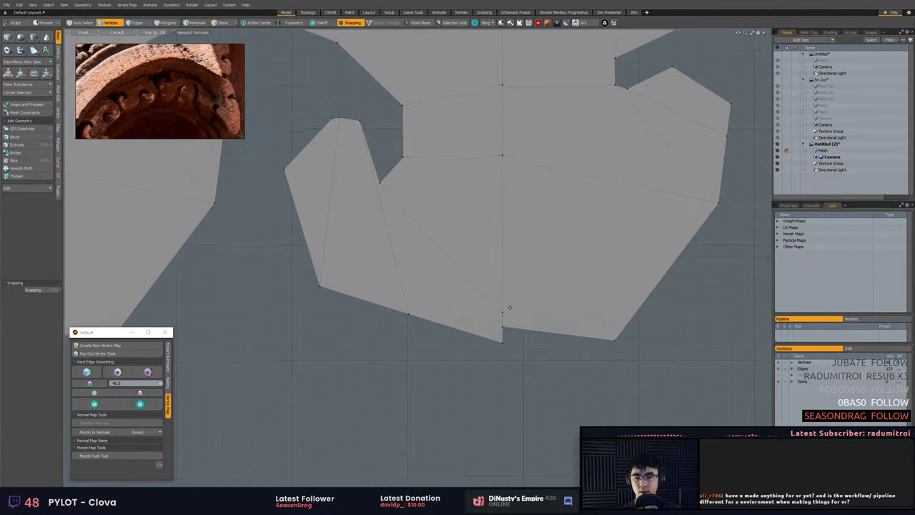
pyautogui.moveTo(510, 307)
pyautogui.keyDown('alt'); pyautogui.keyDown('shift'); pyautogui.mouseDown()
pyautogui.moveTo(504, 280)
pyautogui.moveTo(510, 314)
pyautogui.mouseUp(); pyautogui.keyUp('shift'); pyautogui.keyUp('alt')
pyautogui.scroll(-3, 517, 308)
pyautogui.press('3')
pyautogui.doubleClick(456, 255)
pyautogui.click(491, 321)
pyautogui.press('1')
pyautogui.scroll(3, 495, 314)
pyautogui.press('w')
pyautogui.press('q')
pyautogui.scroll(-1, 502, 319)
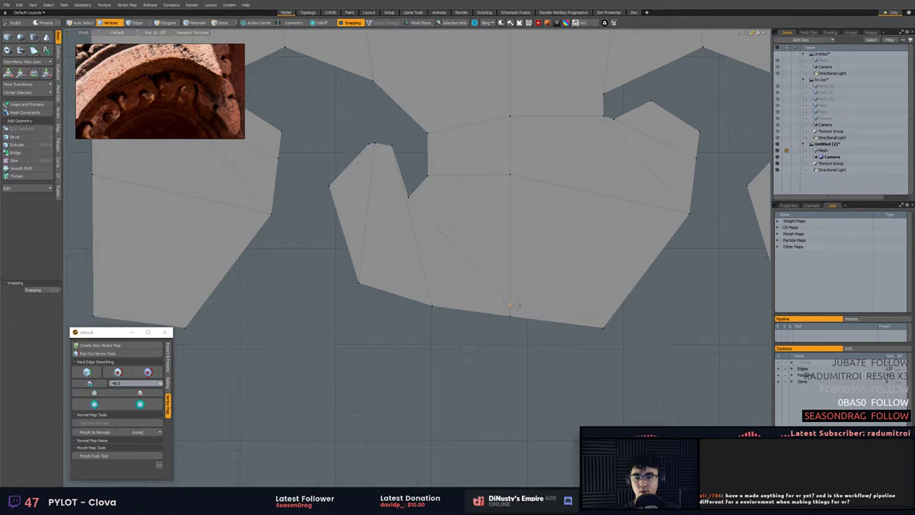
# Try removing the diagonal edge from the notch's hook to the seam, and undo the removal.
pyautogui.press('2')
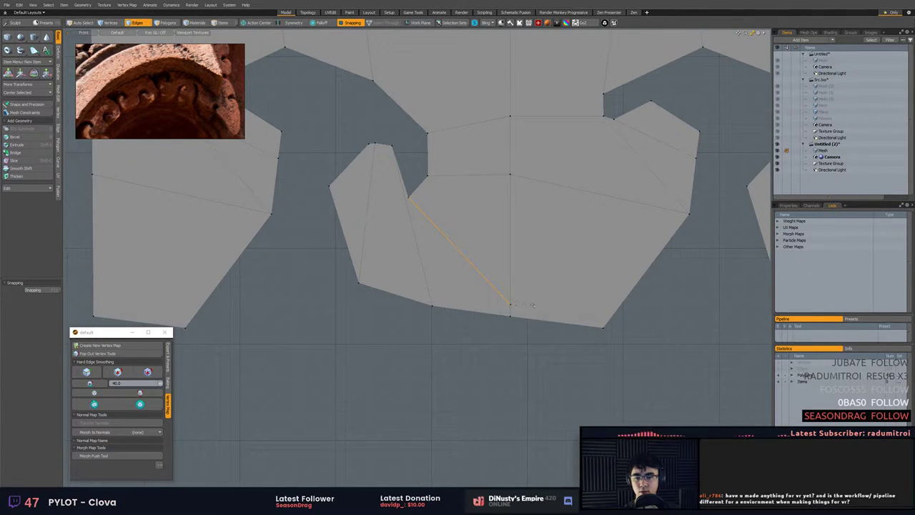
pyautogui.press('BackSpace')
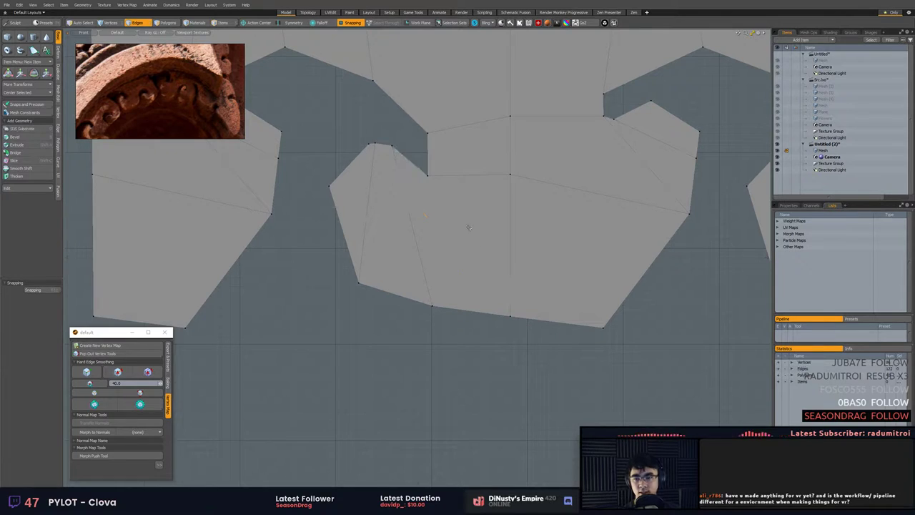
pyautogui.hotkey('ctrl', 'z')
# Connect the hook and curl tip vertices to the lobe's lower outline vertices, replacing the diagonal to the seam and the old curl edge.
pyautogui.press('1')
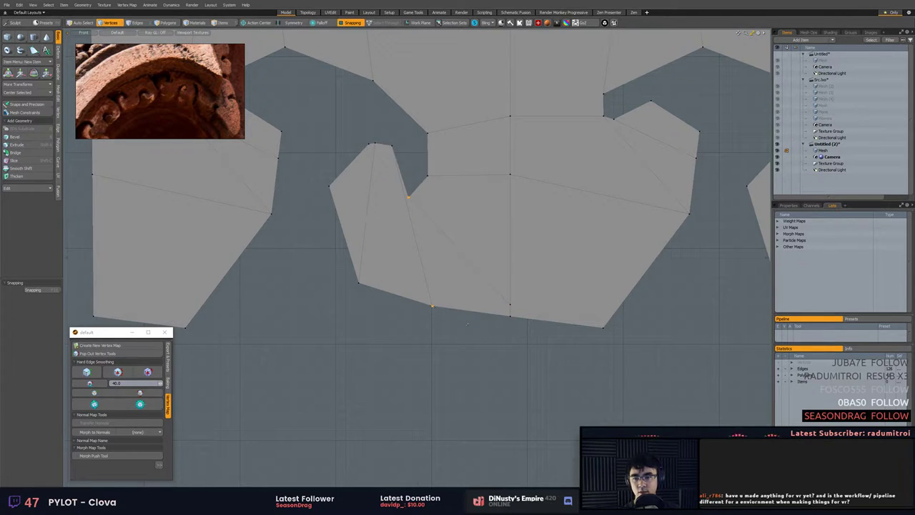
pyautogui.press('2')
pyautogui.click(438, 232)
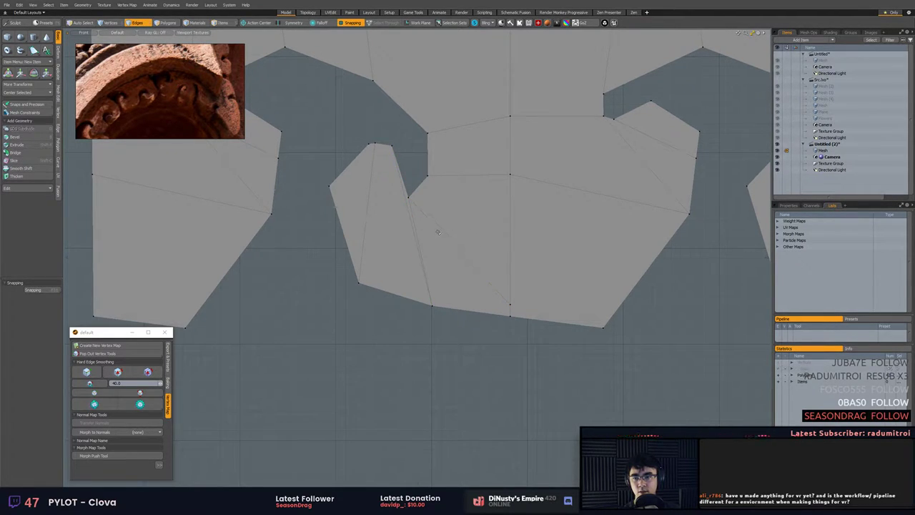
pyautogui.press('1')
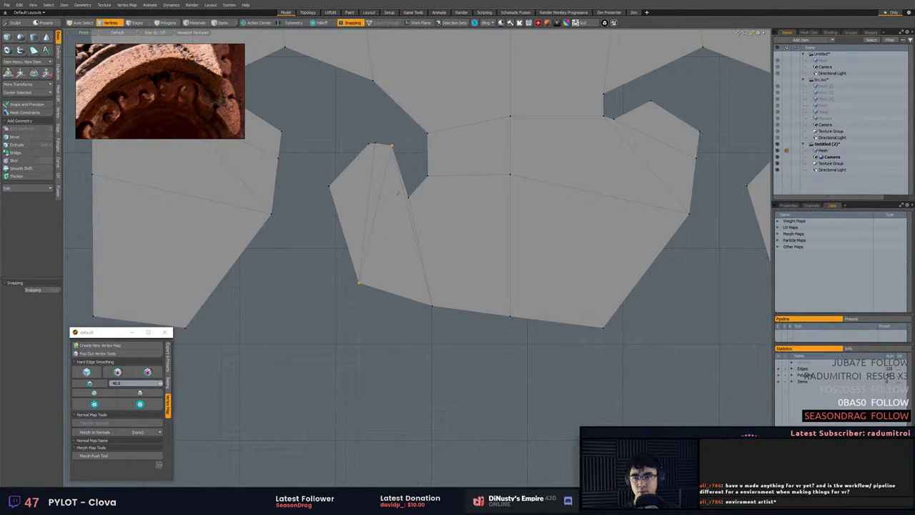
pyautogui.press('2')
# Check the joined sections with subdivision on, then return to the unsubdivided polygons.
pyautogui.press('Tab')
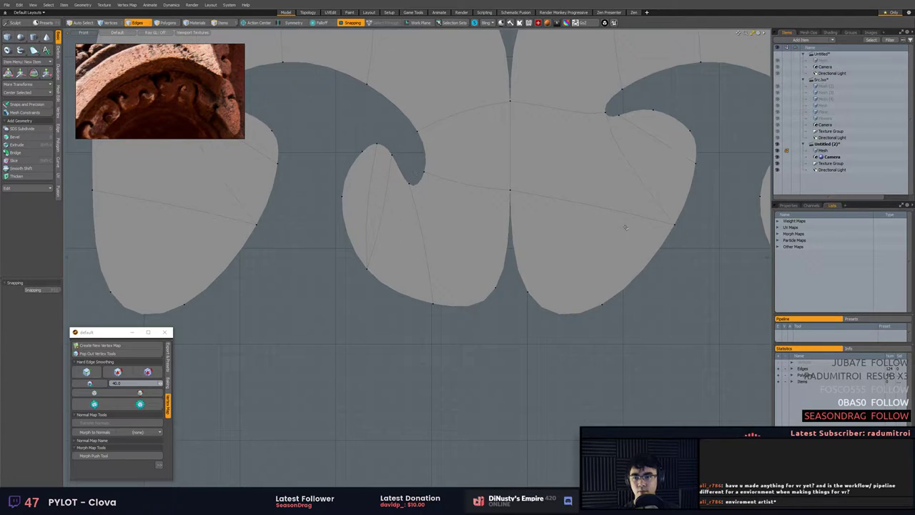
pyautogui.scroll(-3, 613, 229)
pyautogui.keyDown('alt'); pyautogui.moveTo(559, 228); pyautogui.dragTo(524, 256); pyautogui.keyUp('alt')
pyautogui.press('Tab')
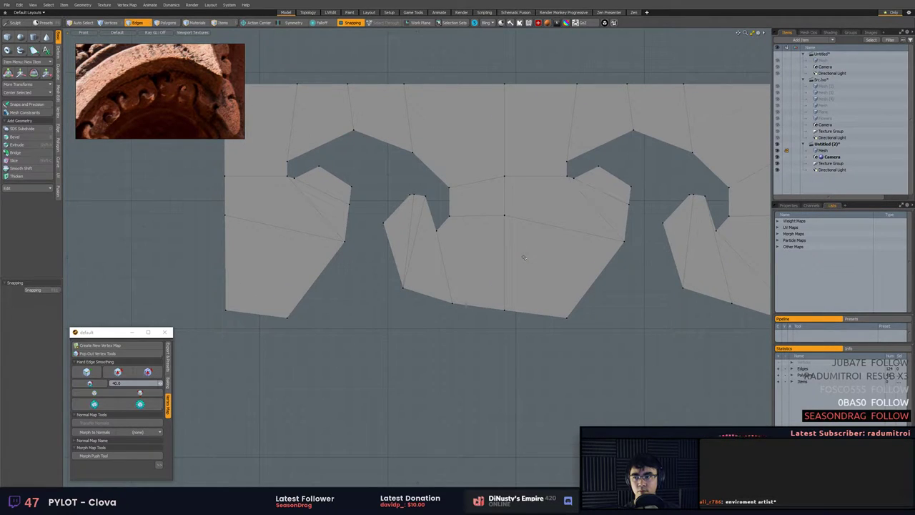
# With subdivision on, extend the curl edge atop the left section's left lobe into a new tip, repositioning and scaling it.
pyautogui.press('Tab')
pyautogui.scroll(5, 428, 163)
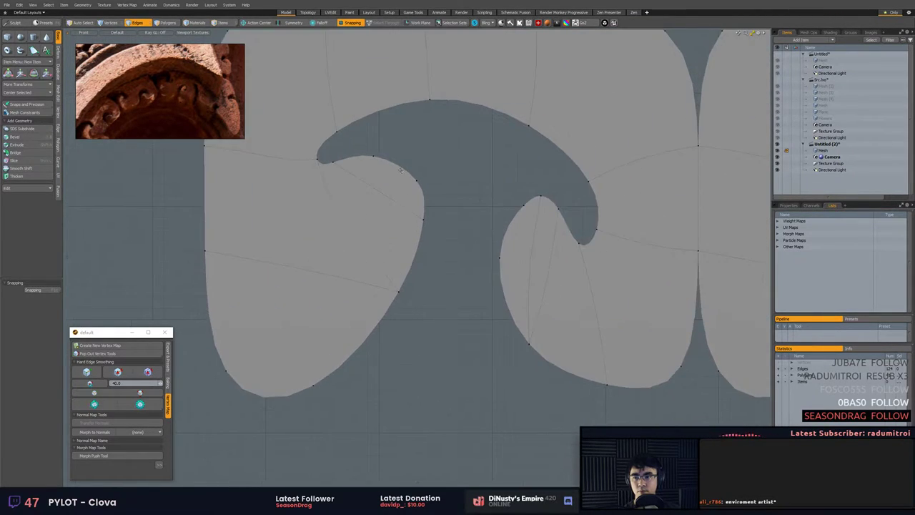
pyautogui.click(429, 163)
pyautogui.press('z')
pyautogui.press('w')
pyautogui.press('r')
pyautogui.moveTo(434, 130); pyautogui.dragTo(415, 126)
pyautogui.press('w')
# Narrow the new curl tip polygon about its selection centre and shift its inner base vertex to form a tighter hook.
pyautogui.press('1')
pyautogui.click(370, 146)
pyautogui.press('w')
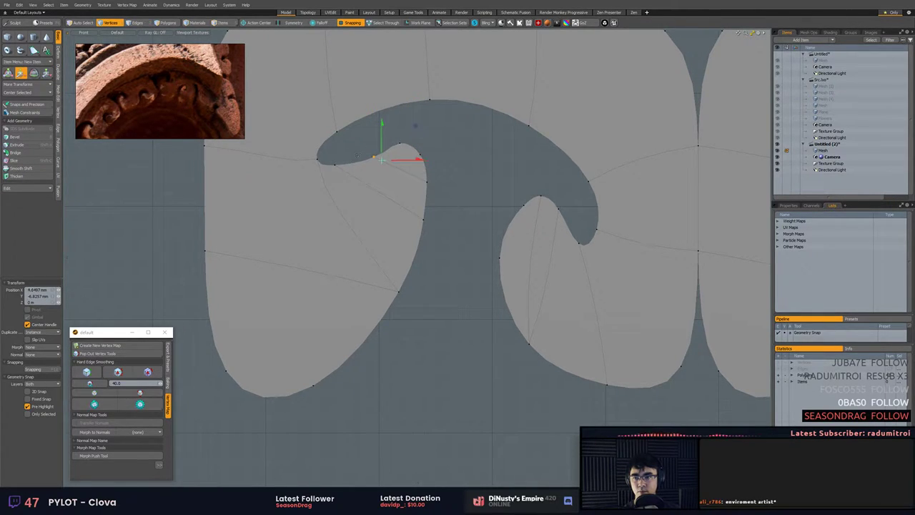
pyautogui.hotkey('ctrl', 'z')
pyautogui.press('3')
pyautogui.click(414, 161)
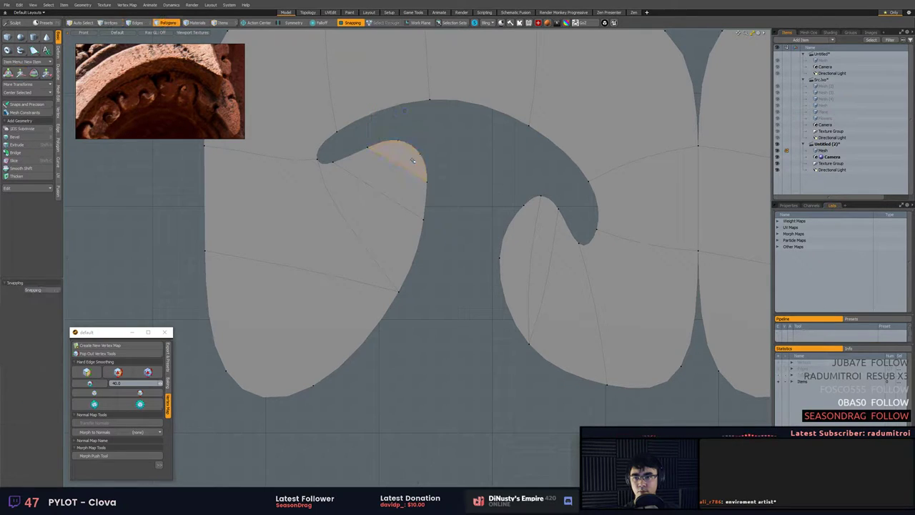
pyautogui.press('r')
pyautogui.hotkey('alt', 'a')
pyautogui.moveTo(432, 180); pyautogui.dragTo(460, 175)
pyautogui.press('e')
pyautogui.hotkey('ctrl', 'z')
pyautogui.press('w')
pyautogui.press('1')
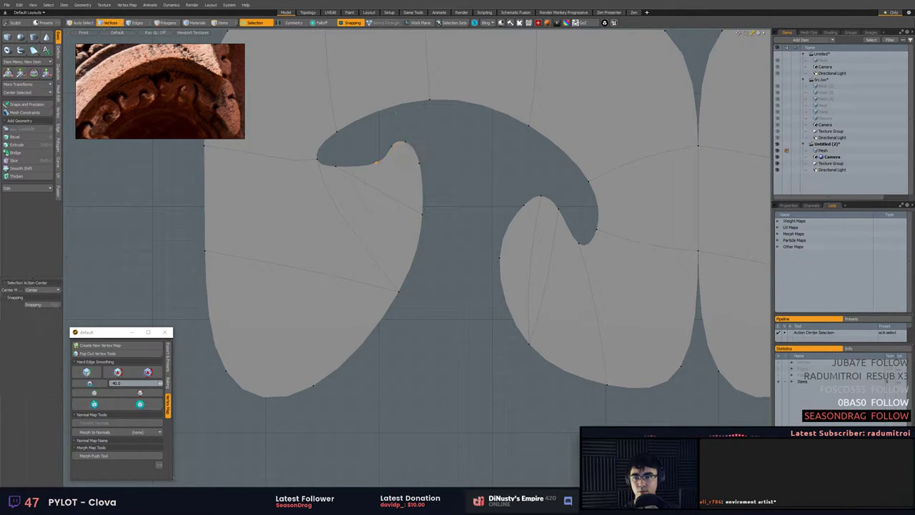
# Turn subdivision off and delete the outdated right section.
pyautogui.scroll(-4, 491, 269)
pyautogui.keyDown('alt'); pyautogui.moveTo(513, 272); pyautogui.dragTo(474, 254); pyautogui.keyUp('alt')
pyautogui.press('Tab')
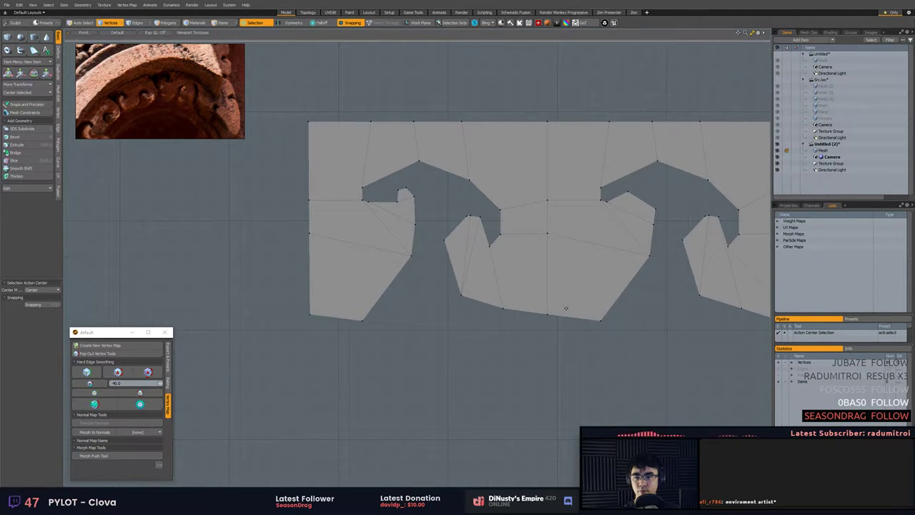
pyautogui.press('3')
pyautogui.keyDown('alt'); pyautogui.moveTo(566, 308); pyautogui.dragTo(507, 287); pyautogui.keyUp('alt')
pyautogui.doubleClick(470, 276)
pyautogui.doubleClick(530, 280)
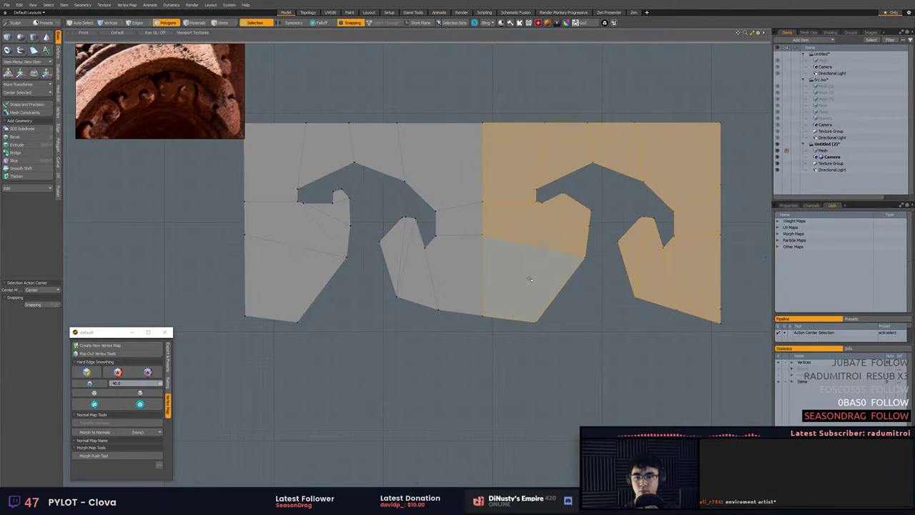
pyautogui.press('Delete')
# Try mirroring and moving the remaining section by its upper corner, and undo back to before the right section's deletion.
pyautogui.doubleClick(423, 260)
pyautogui.keyDown('alt'); pyautogui.moveTo(423, 259); pyautogui.dragTo(493, 264); pyautogui.keyUp('alt')
pyautogui.hotkey('shift', 'v')
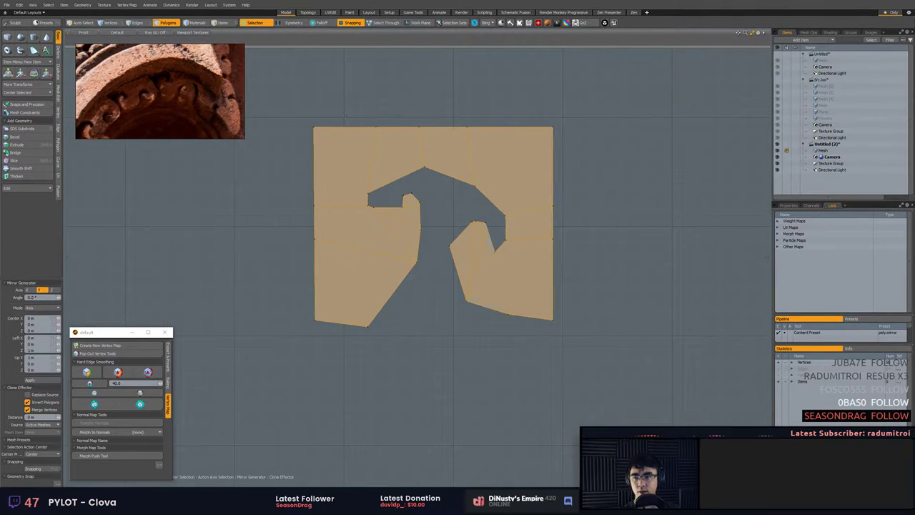
pyautogui.press('w')
pyautogui.hotkey('alt', 'a')
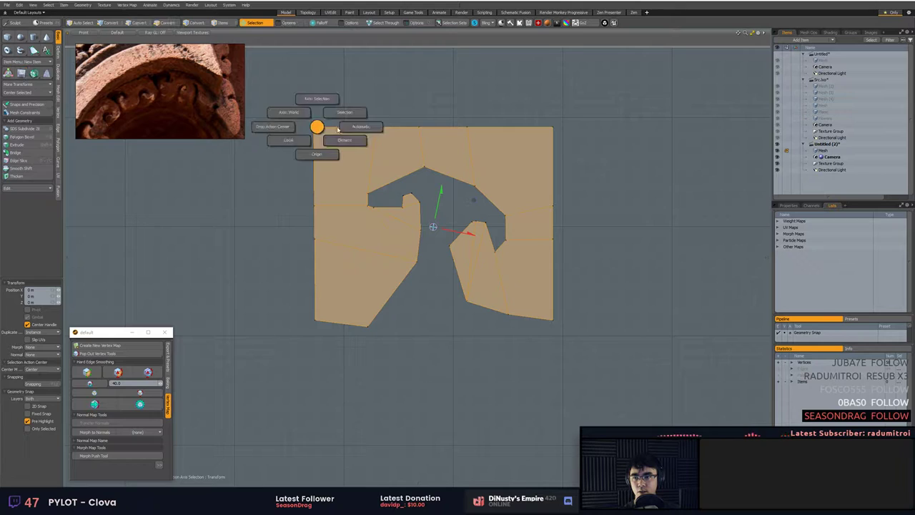
pyautogui.click(317, 98)
pyautogui.click(314, 127)
pyautogui.moveTo(313, 127); pyautogui.dragTo(543, 131)
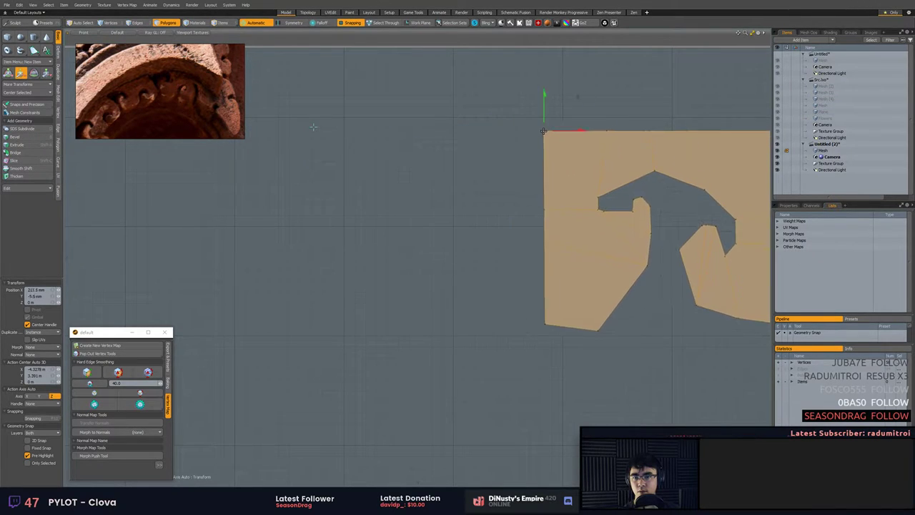
pyautogui.hotkey('ctrl', 'z')
pyautogui.press('q')
pyautogui.press('x')
pyautogui.doubleClick(505, 172)
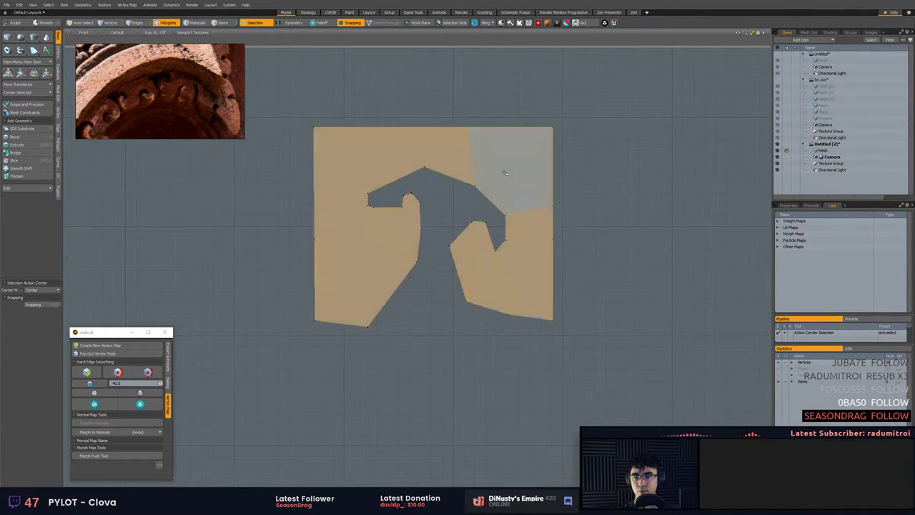
pyautogui.hotkey('ctrl', 'z')
pyautogui.hotkey('ctrl', 'z')
pyautogui.hotkey('ctrl', 'z')
pyautogui.hotkey('ctrl', 'z')
pyautogui.hotkey('ctrl', 'z')
pyautogui.hotkey('ctrl', 'z')
pyautogui.hotkey('ctrl', 'z')
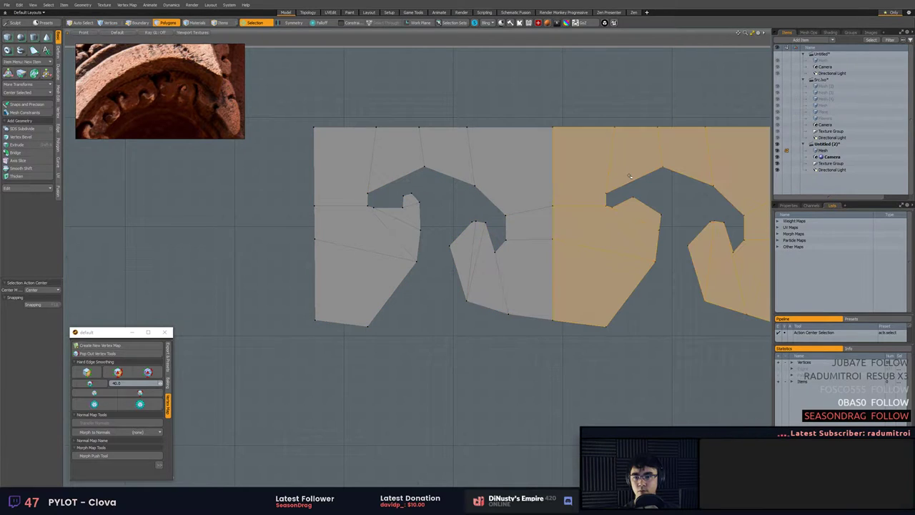
# Delete the outdated right section again and snap a copy of the reshaped section against the original's right edge.
pyautogui.press('Delete')
pyautogui.doubleClick(513, 142)
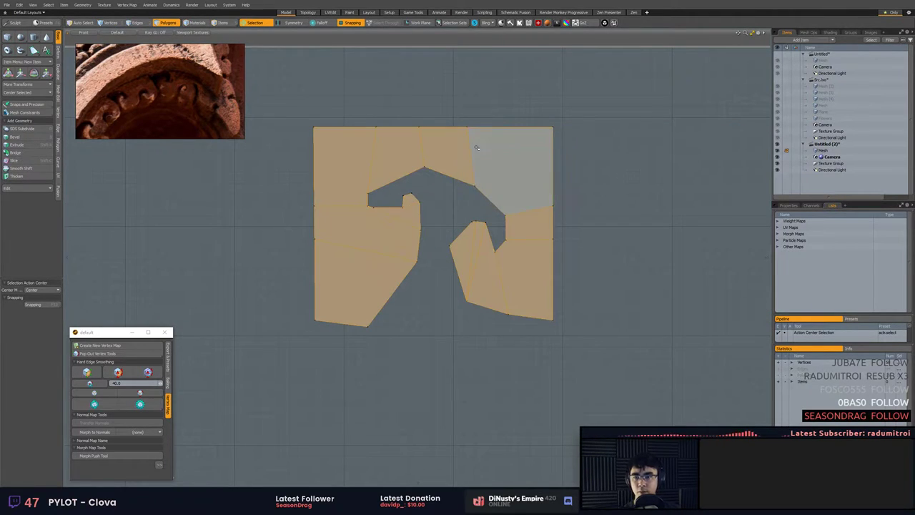
pyautogui.press('w')
pyautogui.moveTo(314, 128); pyautogui.dragTo(578, 151)
pyautogui.hotkey('alt', 'a')
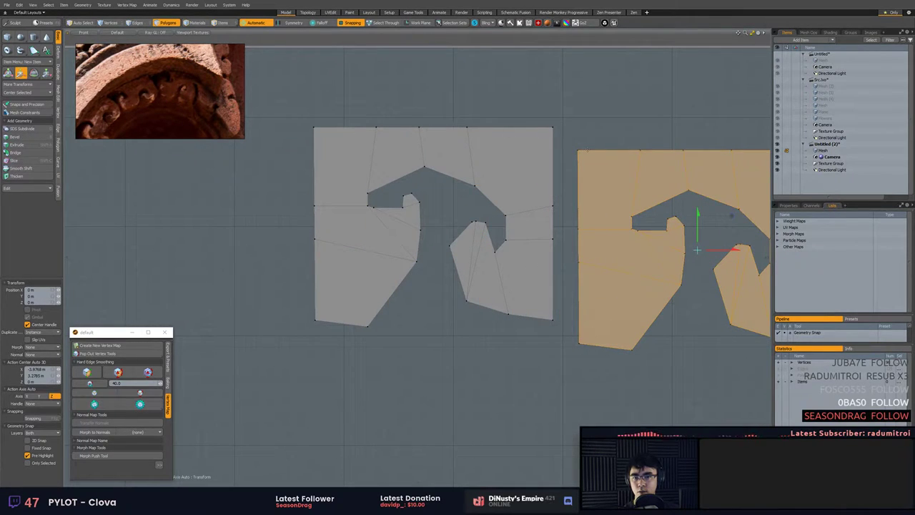
pyautogui.click(587, 151)
pyautogui.click(578, 151)
pyautogui.scroll(-2, 574, 189)
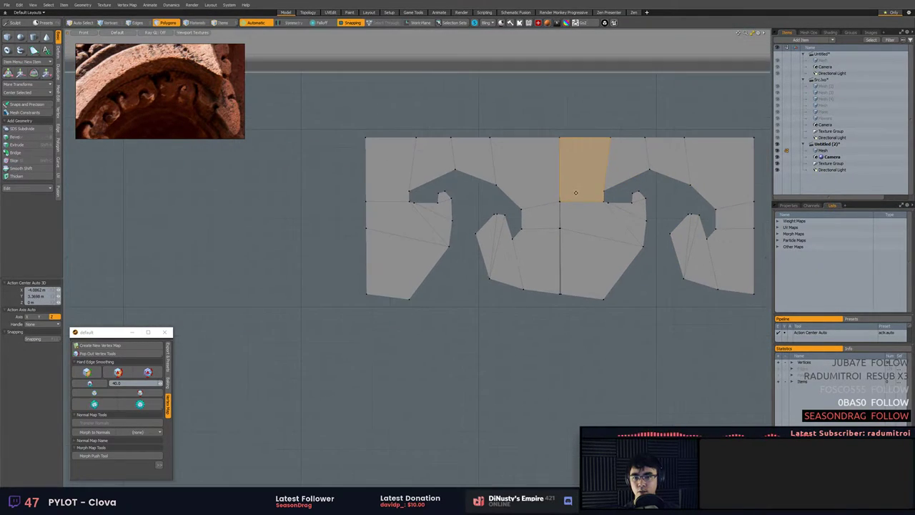
# Snap the left section's two middle seam vertices onto the matching vertices of the copy.
pyautogui.keyDown('alt'); pyautogui.moveTo(573, 194); pyautogui.dragTo(504, 183); pyautogui.keyUp('alt')
pyautogui.scroll(4, 529, 207)
pyautogui.press('Escape')
pyautogui.scroll(5, 486, 257)
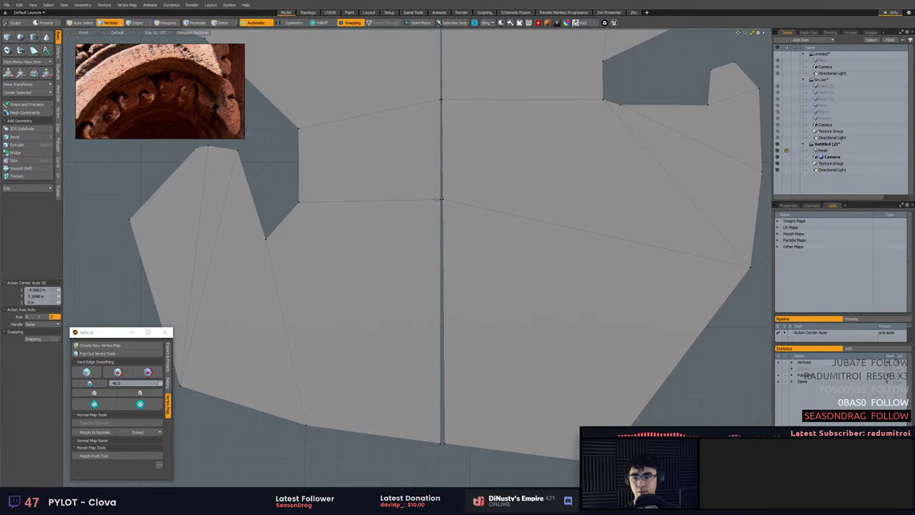
pyautogui.press('w')
pyautogui.press('Escape')
pyautogui.press('w')
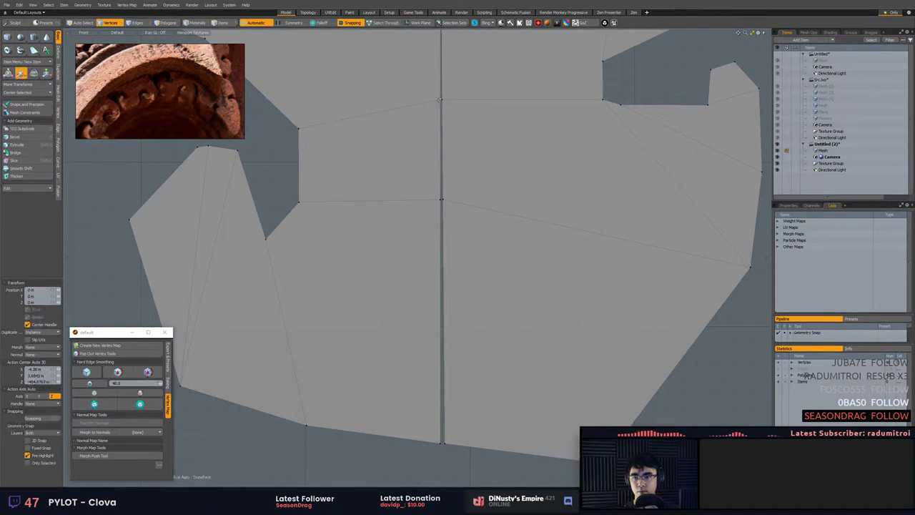
pyautogui.press('Escape')
pyautogui.click(439, 101)
pyautogui.press('w')
pyautogui.press('Escape')
pyautogui.click(440, 200)
pyautogui.press('w')
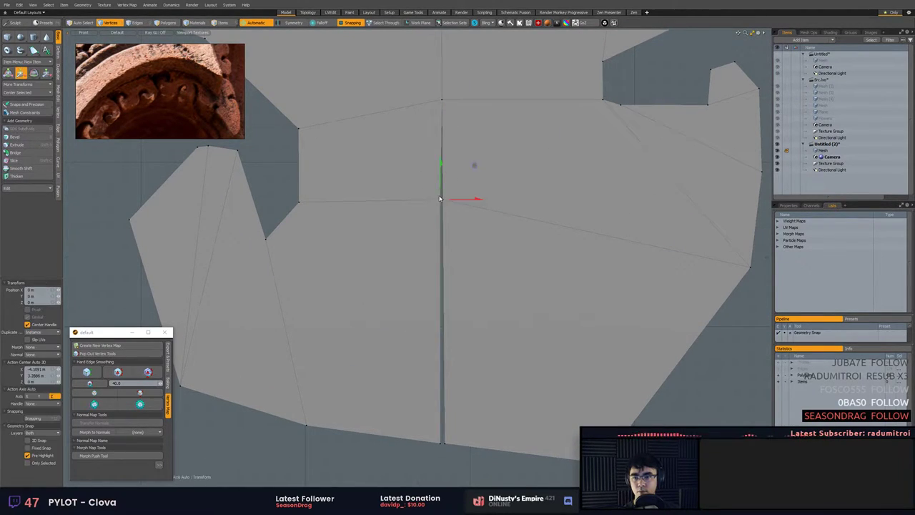
pyautogui.moveTo(440, 200); pyautogui.dragTo(443, 200)
pyautogui.press('Escape')
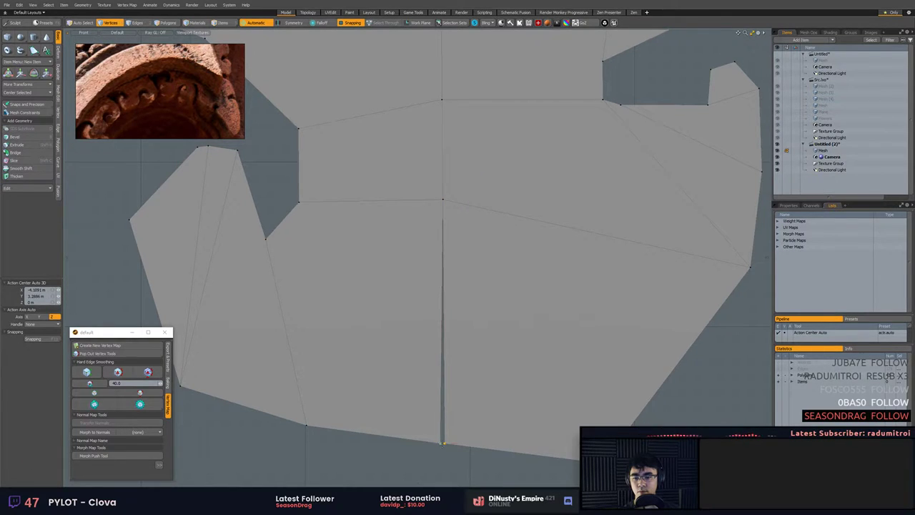
# Snap the left section's bottom seam vertex onto the copy's bottom corner.
pyautogui.press('w')
pyautogui.press('Escape')
pyautogui.click(441, 445)
pyautogui.press('w')
pyautogui.moveTo(442, 446); pyautogui.dragTo(445, 445)
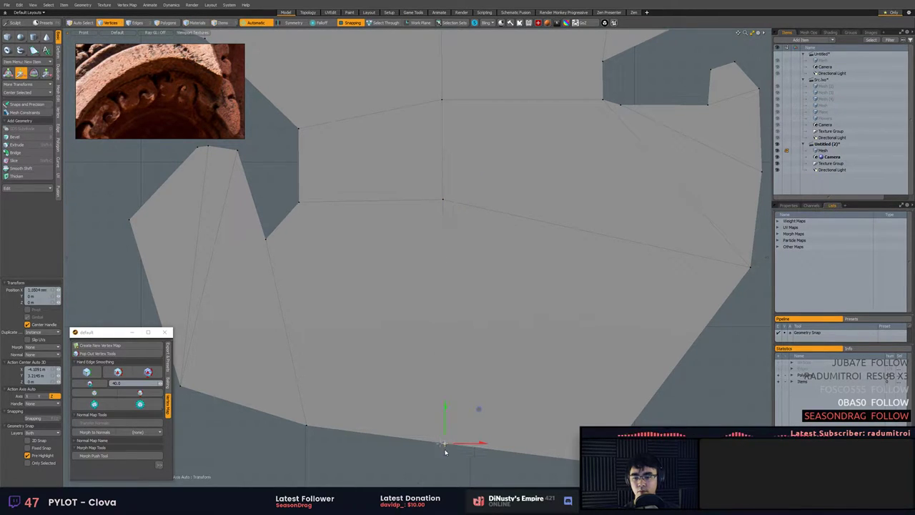
pyautogui.press('Escape')
# Delete the copied section beside the corrected one.
pyautogui.scroll(-3, 464, 447)
pyautogui.keyDown('alt'); pyautogui.keyDown('shift'); pyautogui.moveTo(488, 349); pyautogui.dragTo(484, 318); pyautogui.keyUp('shift'); pyautogui.keyUp('alt')
pyautogui.press('2')
pyautogui.press('5')
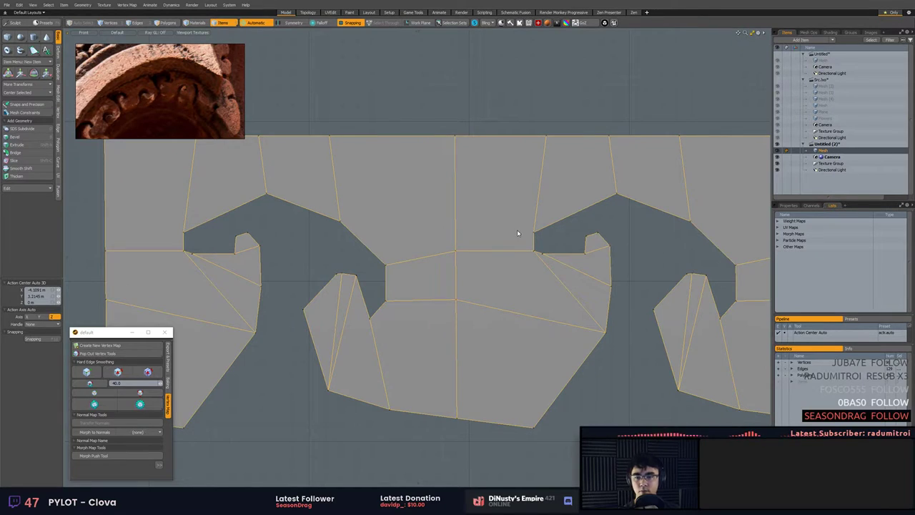
pyautogui.press('3')
pyautogui.doubleClick(518, 231)
pyautogui.press('Delete')
# Try mirroring the remaining section about its upper corner, and undo the mirror.
pyautogui.doubleClick(421, 275)
pyautogui.keyDown('alt'); pyautogui.keyDown('shift'); pyautogui.moveTo(425, 276); pyautogui.dragTo(481, 260); pyautogui.keyUp('shift'); pyautogui.keyUp('alt')
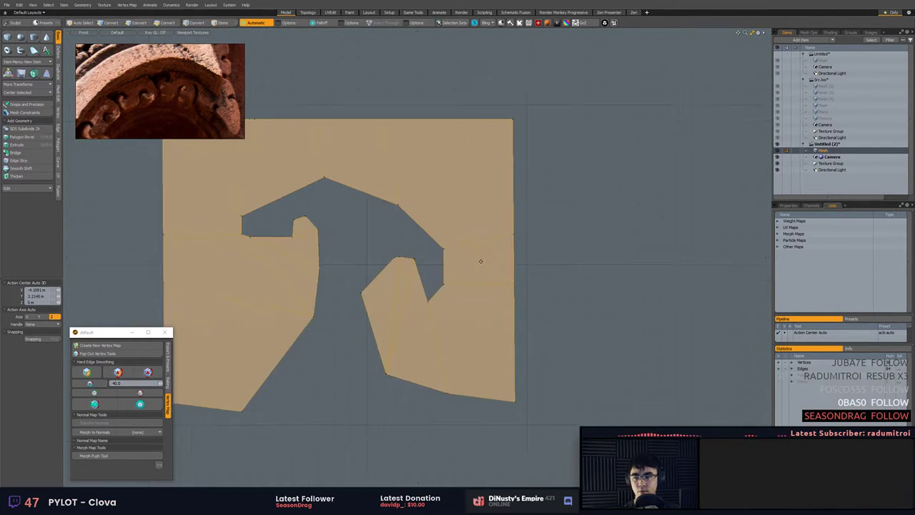
pyautogui.scroll(-2, 481, 259)
pyautogui.hotkey('shift', 'v')
pyautogui.click(234, 165)
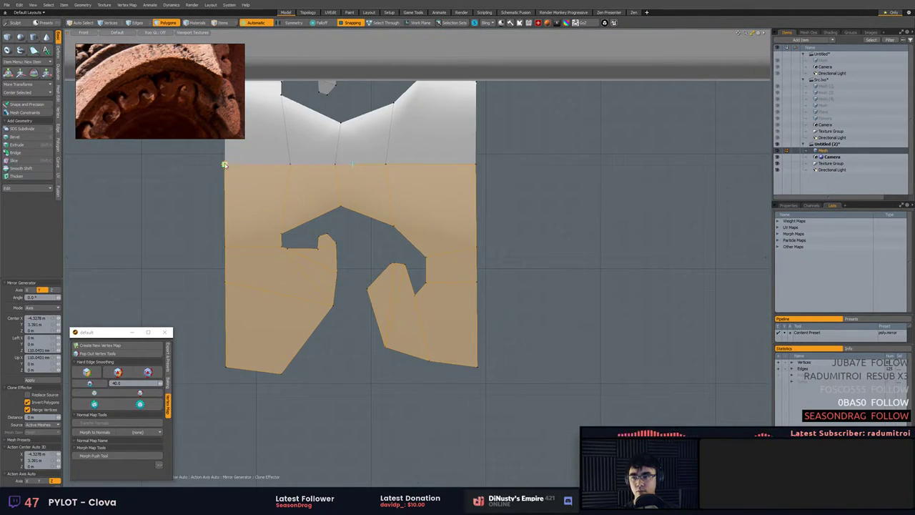
pyautogui.hotkey('ctrl', 'z')
# Duplicate the corrected section and snap the copy's upper-left corner to the original's upper-right corner.
pyautogui.click(453, 267)
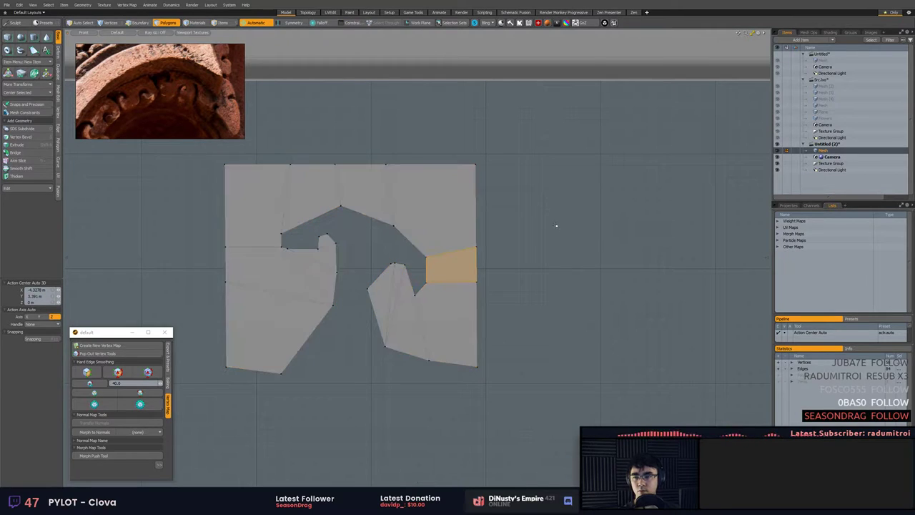
pyautogui.doubleClick(427, 208)
pyautogui.press('w')
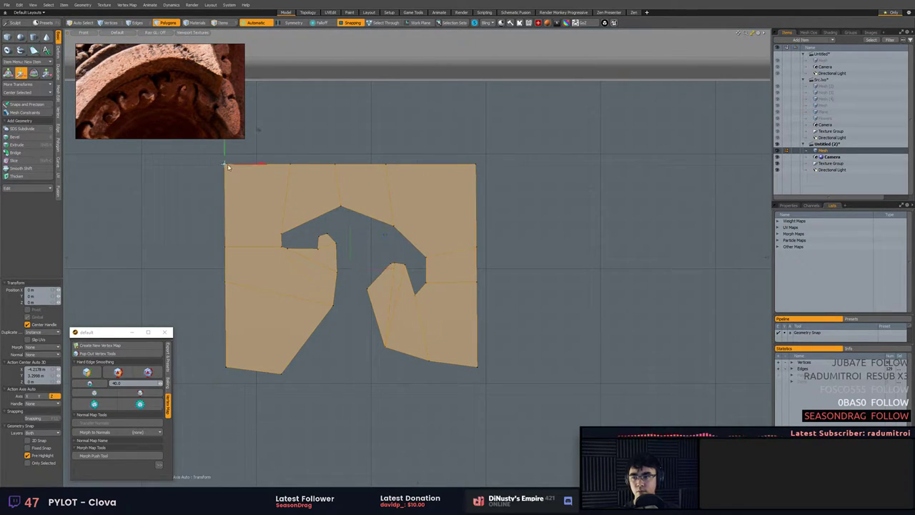
pyautogui.moveTo(227, 166); pyautogui.dragTo(446, 198)
pyautogui.press('Escape')
pyautogui.scroll(-2, 492, 168)
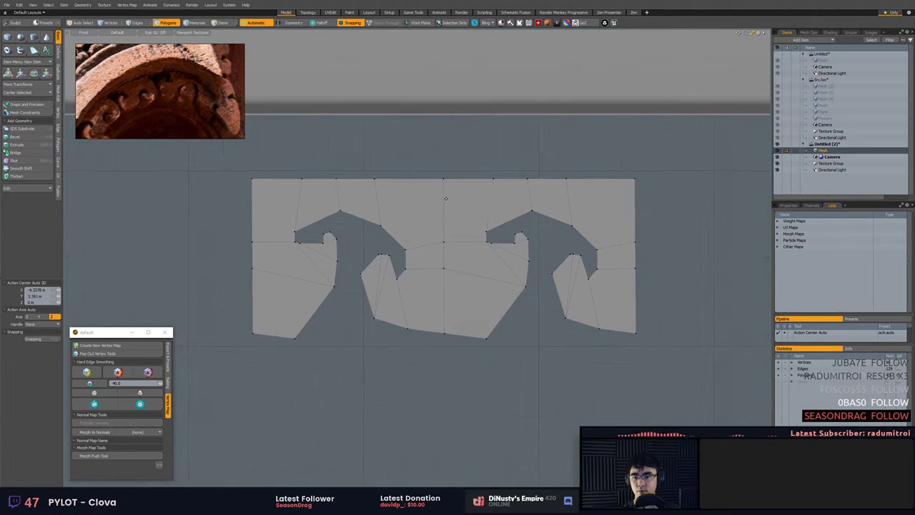
# Try merging the vertices of both sections with the Merge Tool, and check whether the polygons are connected.
pyautogui.doubleClick(430, 273)
pyautogui.keyDown('shift'); pyautogui.doubleClick(463, 284); pyautogui.keyUp('shift')
pyautogui.hotkey('alt', '1')
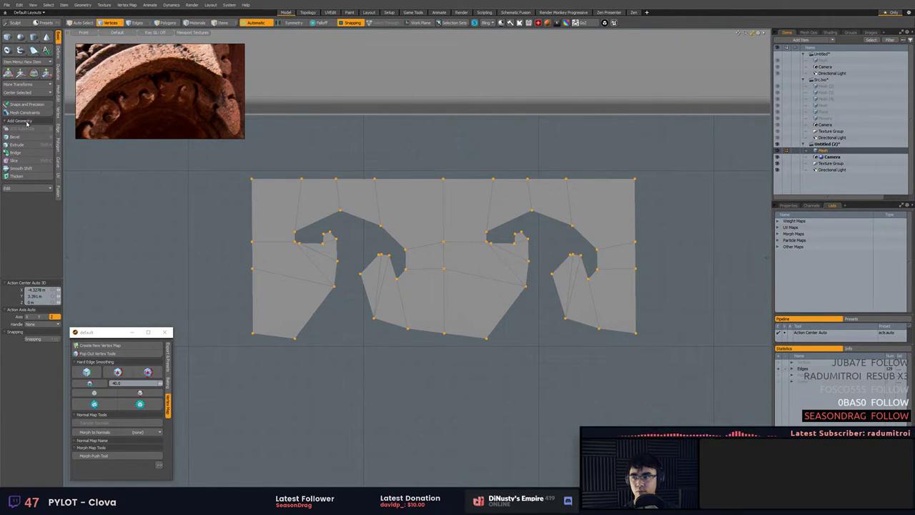
pyautogui.rightClick(276, 251)
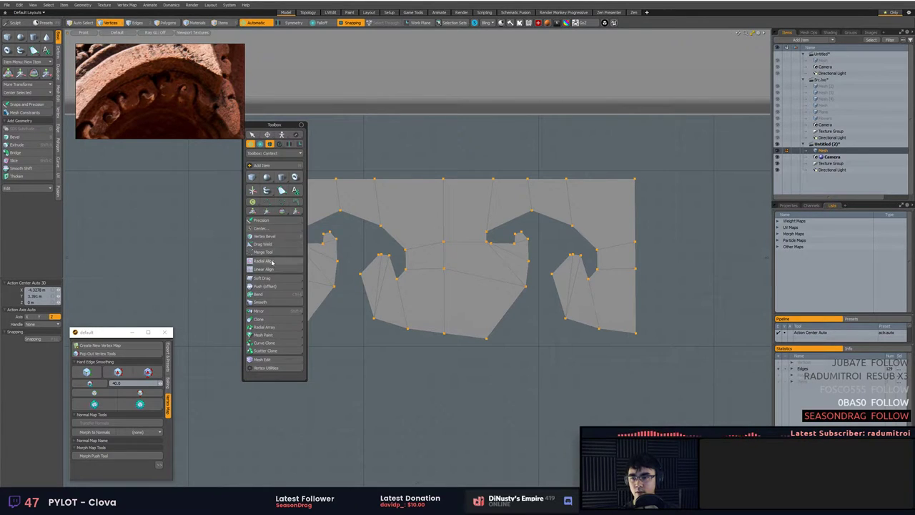
pyautogui.click(279, 253)
pyautogui.press('q')
pyautogui.press('3')
pyautogui.doubleClick(428, 234)
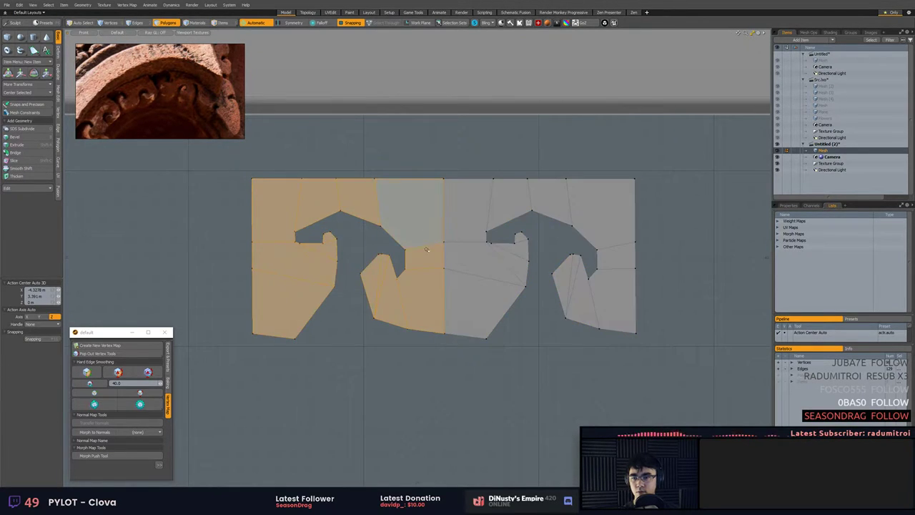
# Select both sections, convert the selection to vertices and merge the coincident seam vertices with the Merge Tool.
pyautogui.doubleClick(465, 279)
pyautogui.keyDown('shift'); pyautogui.doubleClick(438, 255); pyautogui.keyUp('shift')
pyautogui.hotkey('alt', '1')
pyautogui.rightClick(367, 273)
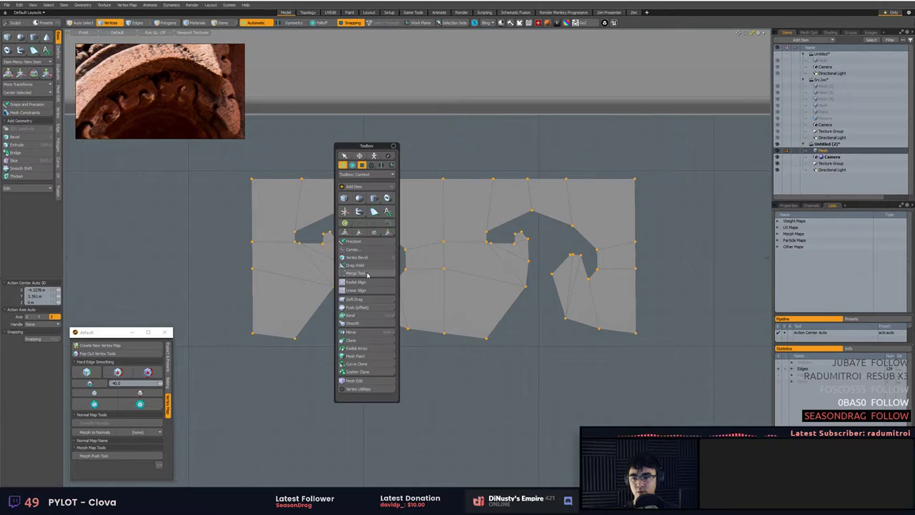
pyautogui.click(367, 275)
pyautogui.press('q')
pyautogui.click(525, 159)
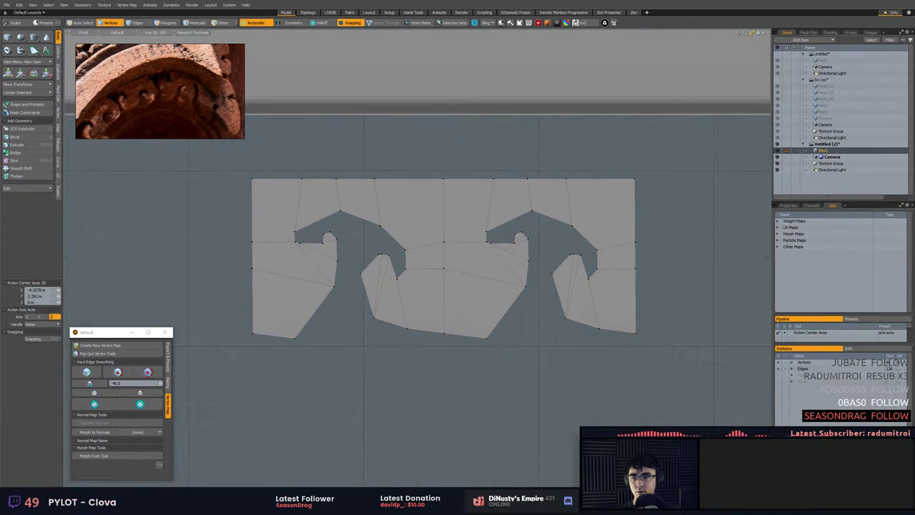
# Check the merged repeating pattern with subdivision on, and return to the unsubdivided polygons.
pyautogui.press('Tab')
pyautogui.press('Tab')
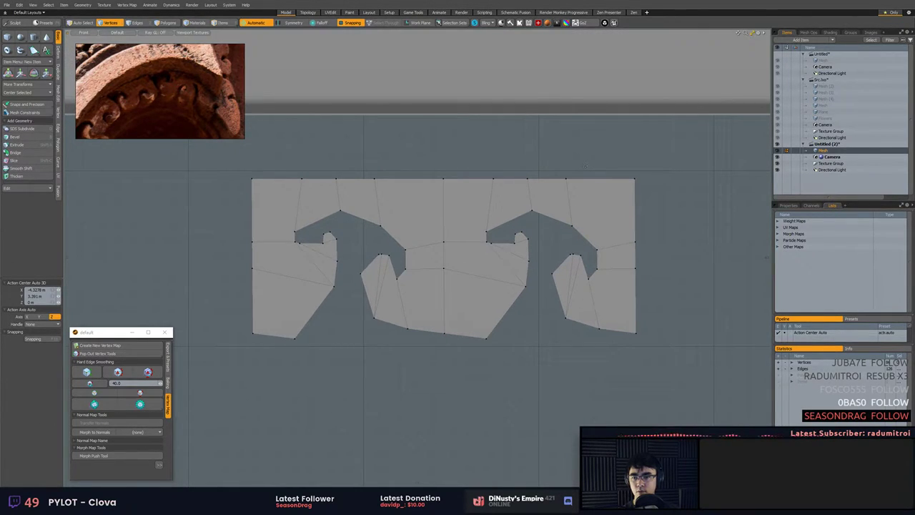
pyautogui.press('Tab')
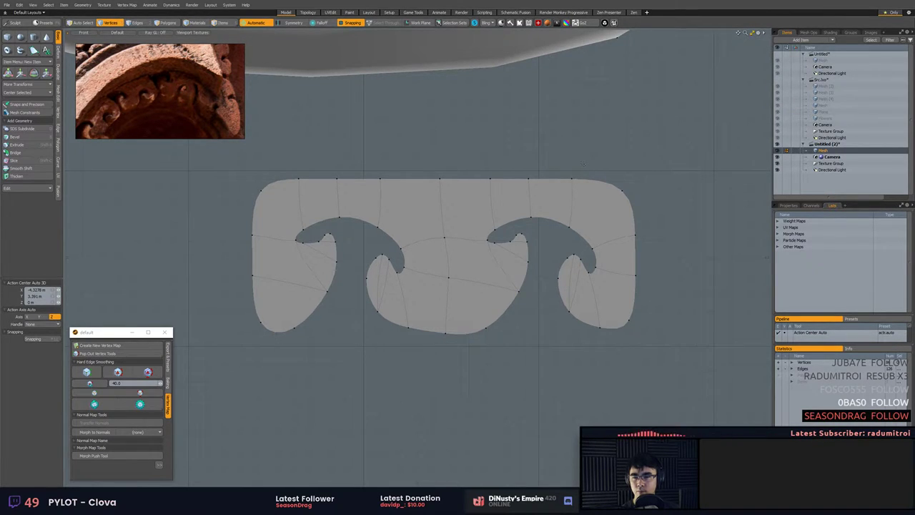
pyautogui.press('Tab')
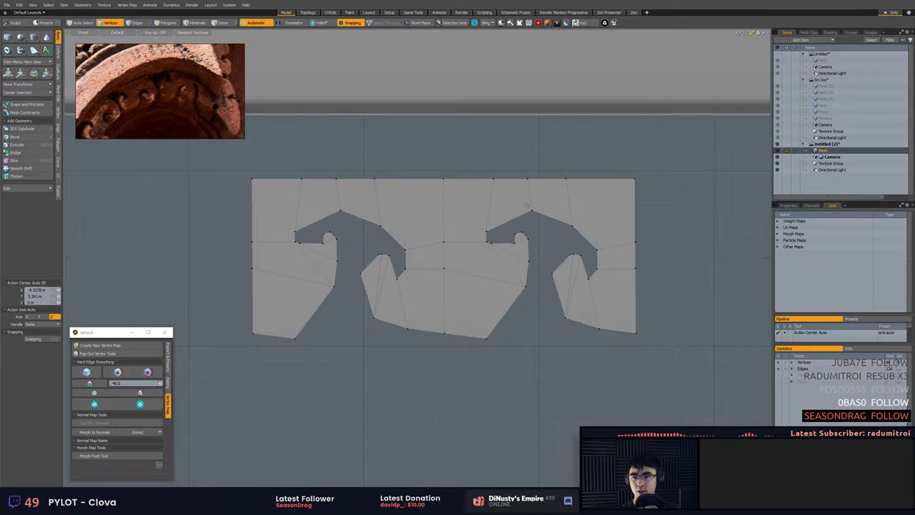
# Delete all polygons of the merged pattern's right-hand repeat.
pyautogui.press('3')
pyautogui.moveTo(459, 219)
pyautogui.mouseDown()
pyautogui.moveTo(583, 309)
pyautogui.moveTo(589, 220)
pyautogui.mouseUp()
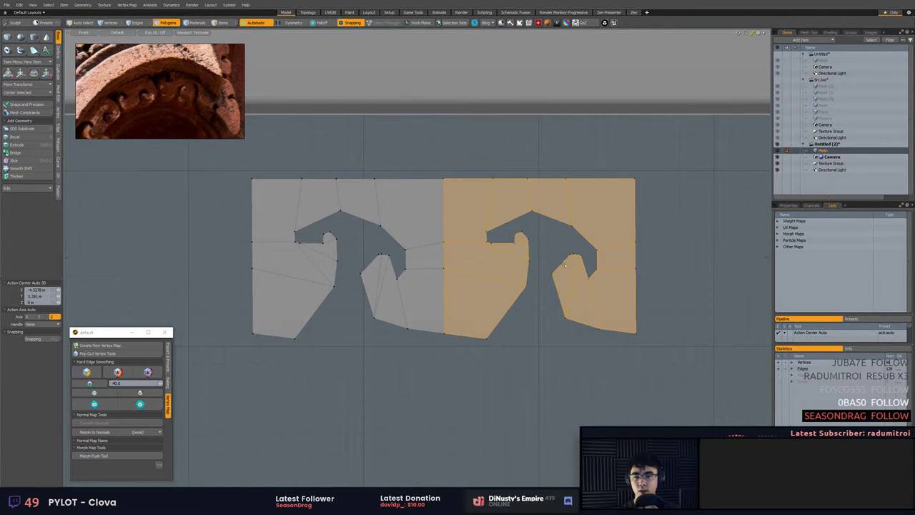
pyautogui.press('Delete')
# Move the vertex on the arch's upper-right shoulder up and outward, with snapping off.
pyautogui.scroll(5, 388, 195)
pyautogui.keyDown('alt'); pyautogui.moveTo(391, 245); pyautogui.dragTo(427, 245); pyautogui.keyUp('alt')
pyautogui.press('1')
pyautogui.moveTo(402, 238); pyautogui.dragTo(416, 324, button='right')
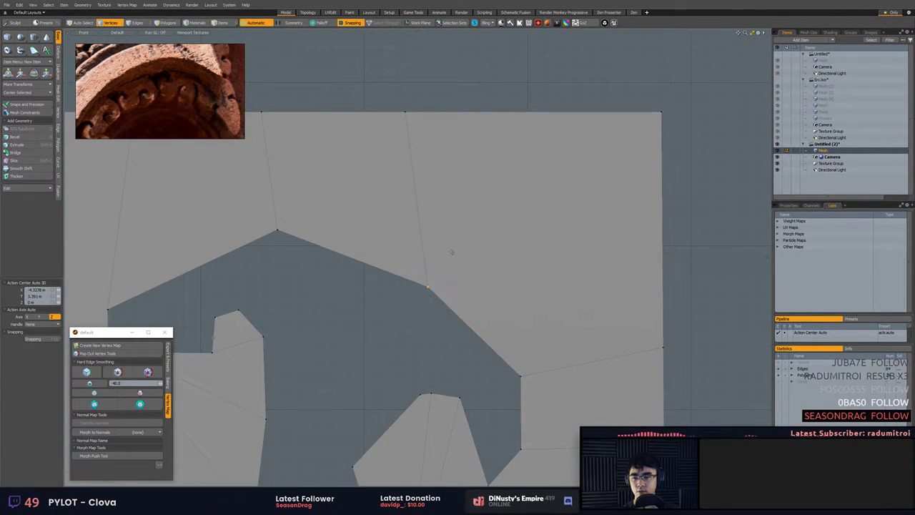
pyautogui.press('w')
pyautogui.press('x')
pyautogui.moveTo(463, 252); pyautogui.dragTo(489, 213)
pyautogui.press('space')
# Shift the edge along the crown of the arch slightly up and to the right.
pyautogui.press('2')
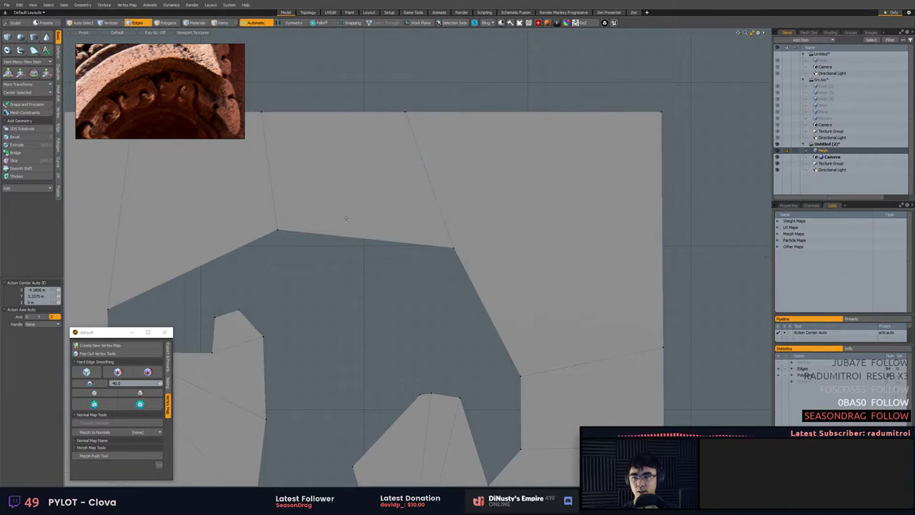
pyautogui.click(362, 236)
pyautogui.press('w')
pyautogui.moveTo(397, 207); pyautogui.dragTo(428, 195)
pyautogui.press('space')
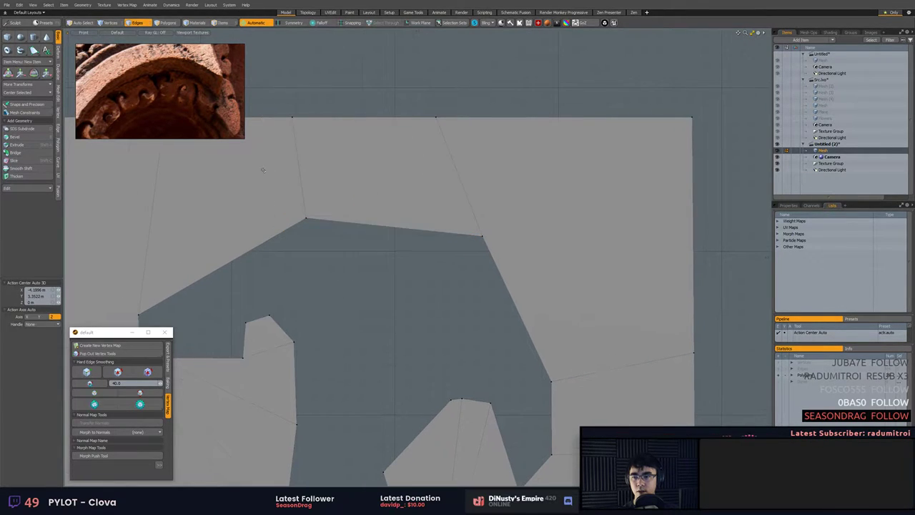
# Bevel the two edges running from the arch's crown to the upper border, and convert the selection to vertices.
pyautogui.moveTo(291, 166); pyautogui.dragTo(593, 178)
pyautogui.press('b')
pyautogui.moveTo(516, 200); pyautogui.dragTo(506, 204)
pyautogui.press('space')
pyautogui.hotkey('alt', '1')
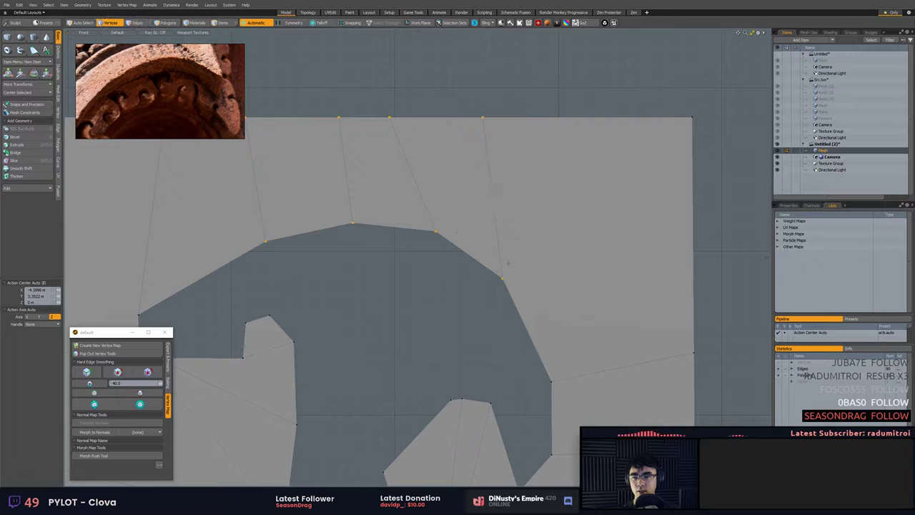
# Slide the two rightmost of the bevelled upper-border vertices rightward to spread the edges evenly above the arch.
pyautogui.click(483, 117)
pyautogui.press('w')
pyautogui.moveTo(522, 117); pyautogui.dragTo(582, 117)
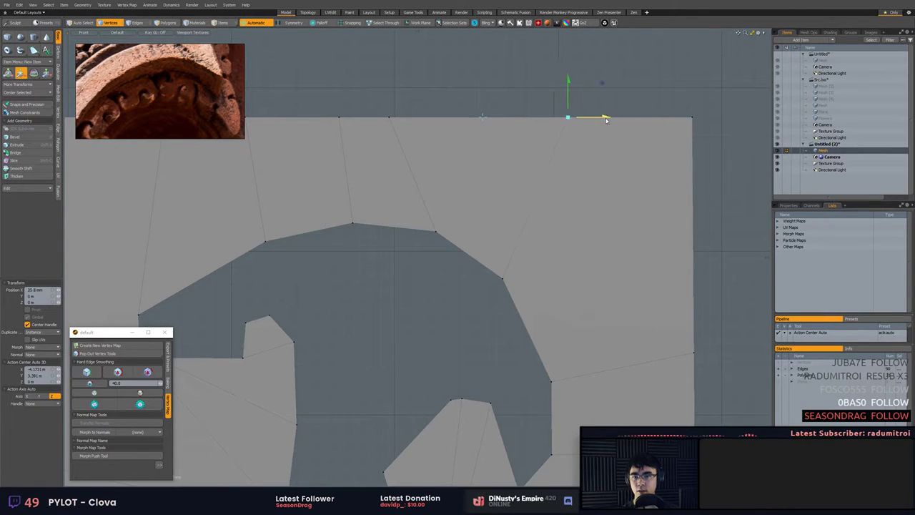
pyautogui.press('space')
pyautogui.click(390, 117)
pyautogui.press('w')
pyautogui.moveTo(428, 118); pyautogui.dragTo(483, 119)
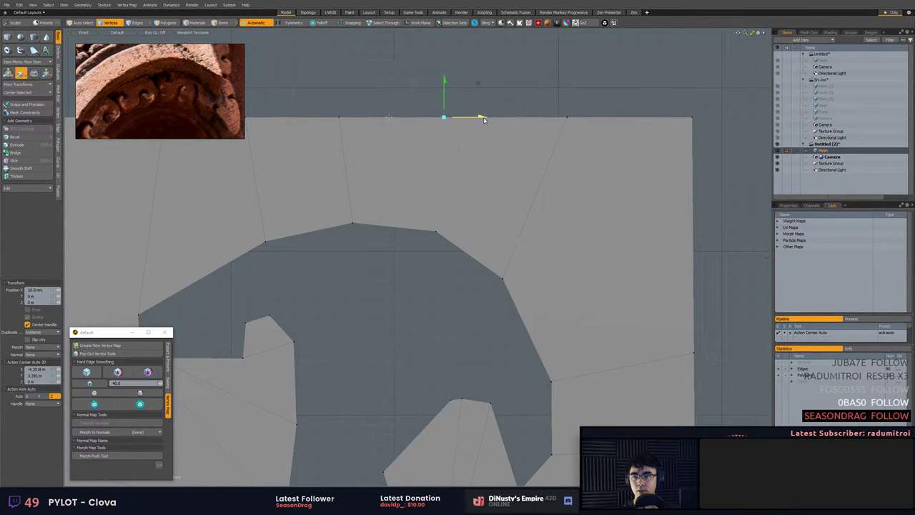
pyautogui.press('space')
# Turn subdivision on and raise the edge along the arch's upper-left curve slightly.
pyautogui.keyDown('alt'); pyautogui.keyDown('shift'); pyautogui.moveTo(343, 176); pyautogui.dragTo(413, 160); pyautogui.keyUp('shift'); pyautogui.keyUp('alt')
pyautogui.keyDown('ctrl'); pyautogui.keyDown('alt'); pyautogui.moveTo(412, 160); pyautogui.dragTo(360, 159); pyautogui.keyUp('alt'); pyautogui.keyUp('ctrl')
pyautogui.press('2')
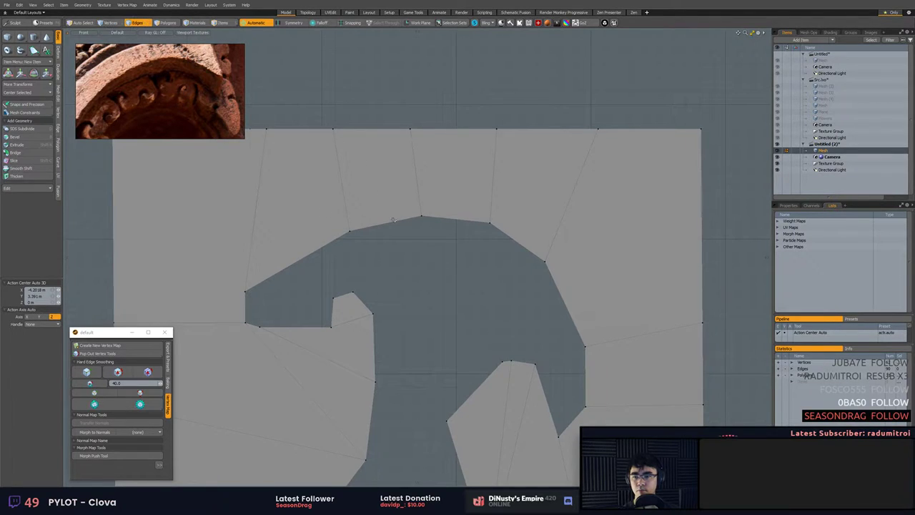
pyautogui.press('Tab')
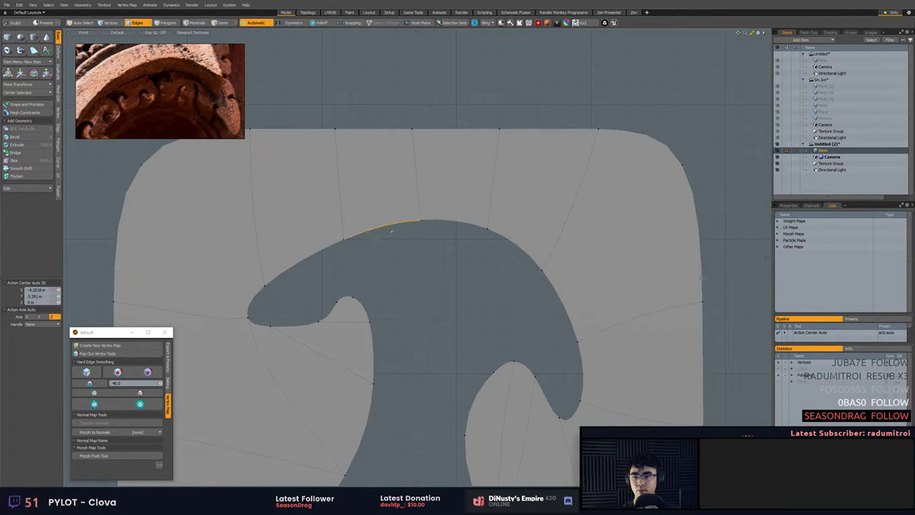
pyautogui.press('w')
pyautogui.moveTo(414, 192)
pyautogui.mouseDown()
pyautogui.moveTo(401, 177)
pyautogui.moveTo(443, 193)
pyautogui.moveTo(413, 188)
pyautogui.mouseUp()
pyautogui.press('space')
# Adjust the arch's right-hand edge and upper-right vertex so the subdivided curve becomes smoothly rounded.
pyautogui.click(560, 294)
pyautogui.press('w')
pyautogui.press('space')
pyautogui.press('1')
pyautogui.click(486, 230)
pyautogui.press('w')
pyautogui.press('space')
pyautogui.click(486, 229)
pyautogui.press('w')
pyautogui.press('space')
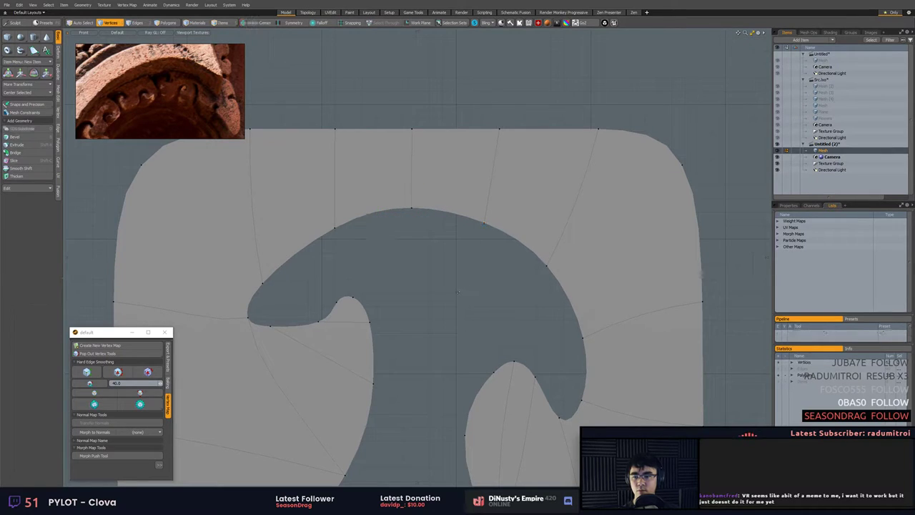
pyautogui.click(475, 299)
pyautogui.press('2')
pyautogui.click(482, 303)
pyautogui.moveTo(481, 304)
pyautogui.keyDown('ctrl'); pyautogui.keyDown('alt'); pyautogui.mouseDown()
pyautogui.moveTo(440, 304)
pyautogui.moveTo(442, 290)
pyautogui.moveTo(504, 308)
pyautogui.mouseUp(); pyautogui.keyUp('alt'); pyautogui.keyUp('ctrl')
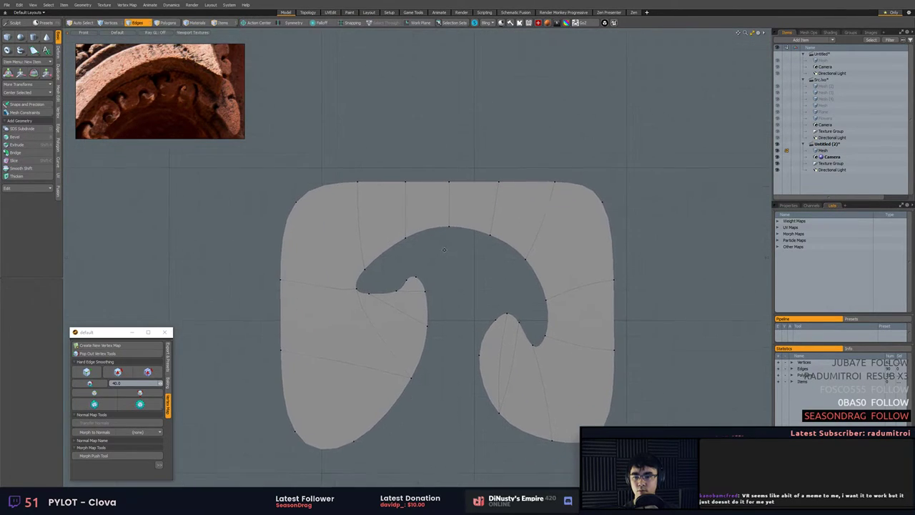
# Move the vertices at the tip of the left lobe up and to the right.
pyautogui.press('1')
pyautogui.moveTo(406, 278); pyautogui.dragTo(427, 285, button='right')
pyautogui.press('w')
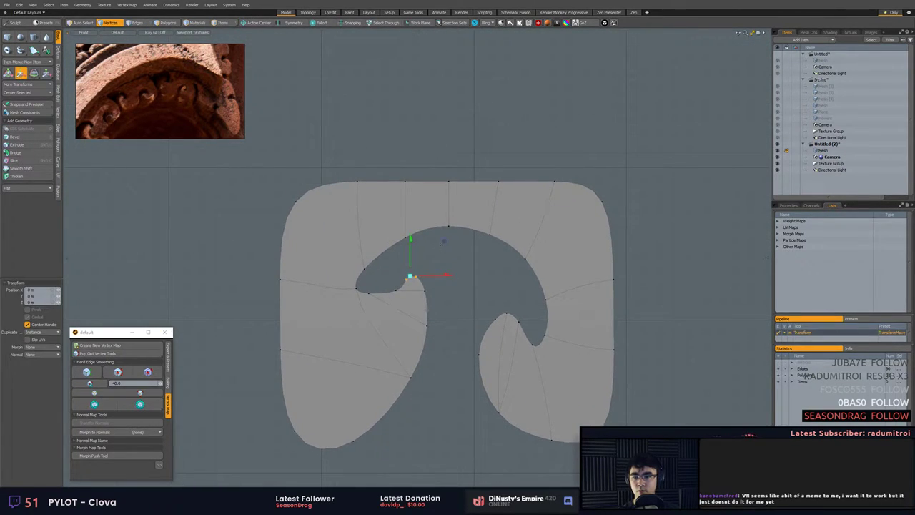
pyautogui.moveTo(444, 242); pyautogui.dragTo(450, 234)
pyautogui.press('space')
# Raise the two vertices along the left lobe's upper edge, beneath the arch's pointed end.
pyautogui.press('w')
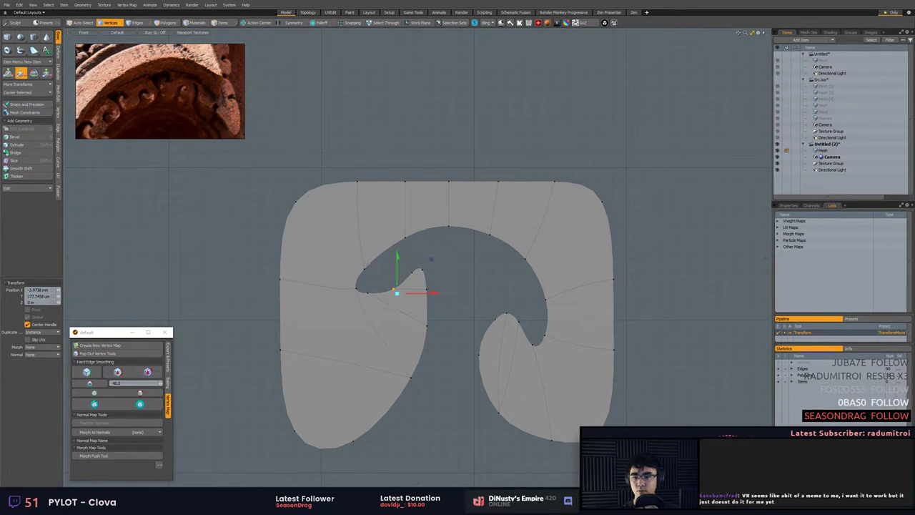
pyautogui.press('space')
pyautogui.click(368, 293)
pyautogui.press('w')
pyautogui.moveTo(396, 263); pyautogui.dragTo(409, 245)
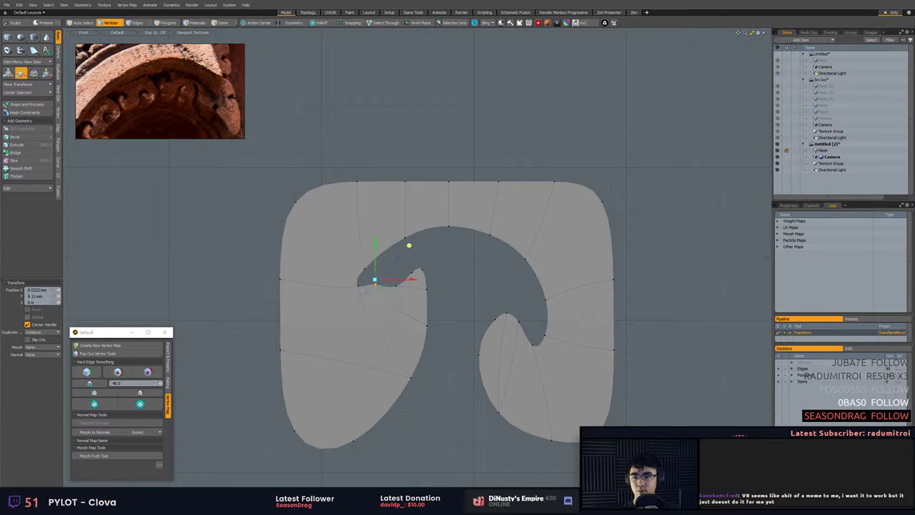
pyautogui.press('space')
pyautogui.click(396, 291)
pyautogui.press('w')
pyautogui.moveTo(431, 259); pyautogui.dragTo(404, 247)
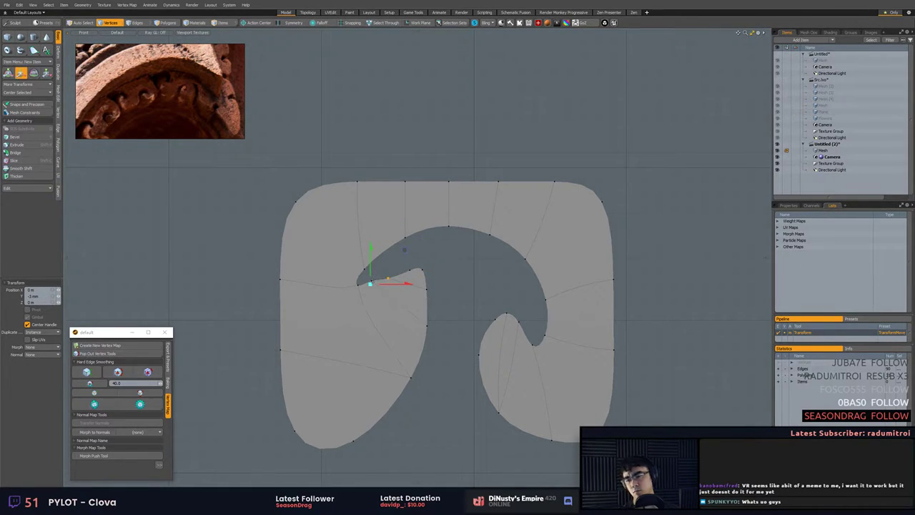
# Reposition the same two lobe vertices to curve the edge and round the arch's hooked end.
pyautogui.press('space')
pyautogui.click(370, 280)
pyautogui.press('w')
pyautogui.moveTo(370, 279); pyautogui.dragTo(388, 271)
pyautogui.press('space')
pyautogui.click(388, 281)
pyautogui.press('w')
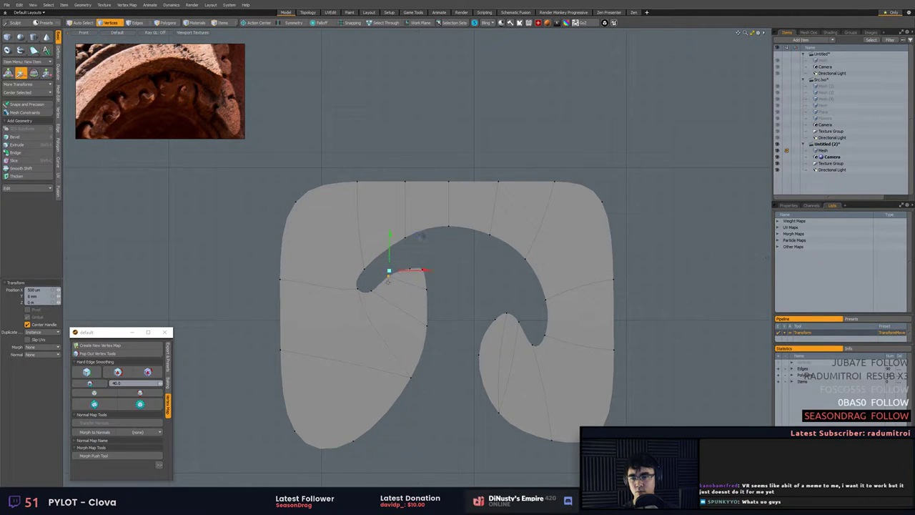
# Move the inner vertex near the right lobe's tip to the right to make the lobe rounder.
pyautogui.press('space')
pyautogui.click(429, 300)
pyautogui.press('w')
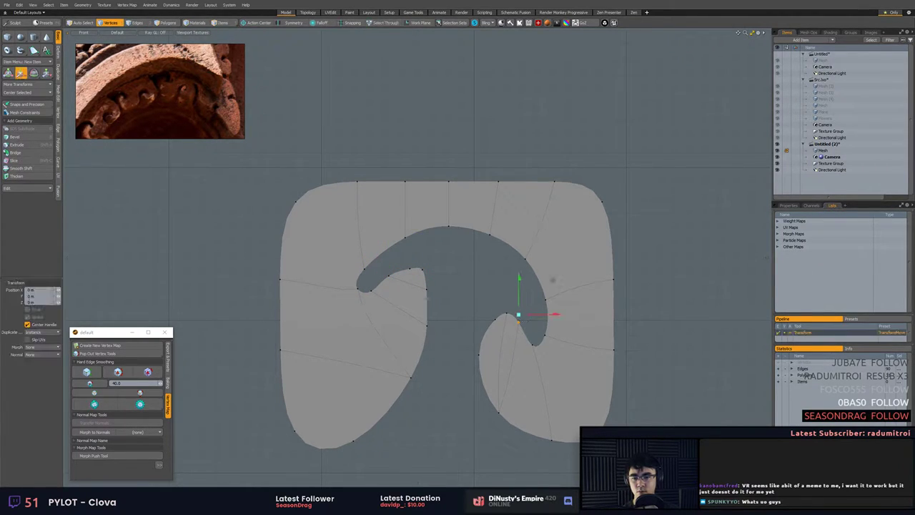
pyautogui.moveTo(518, 315); pyautogui.dragTo(531, 318)
pyautogui.press('space')
pyautogui.click(538, 324)
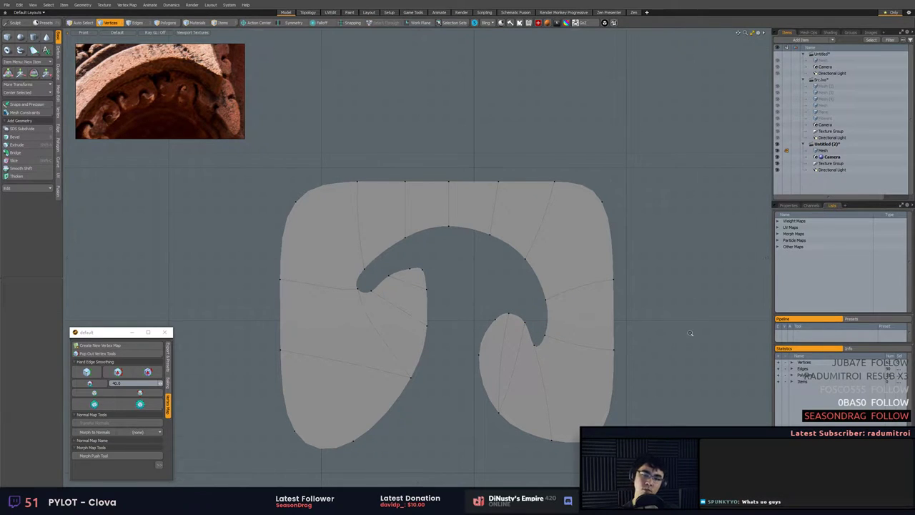
# Turn subdivision off, duplicate the whole section, snap the copy against its right edge, and preview the subdivided result.
pyautogui.scroll(-5, 689, 332)
pyautogui.press('Tab')
pyautogui.keyDown('alt'); pyautogui.keyDown('shift'); pyautogui.moveTo(588, 303); pyautogui.dragTo(542, 283); pyautogui.keyUp('shift'); pyautogui.keyUp('alt')
pyautogui.press('3')
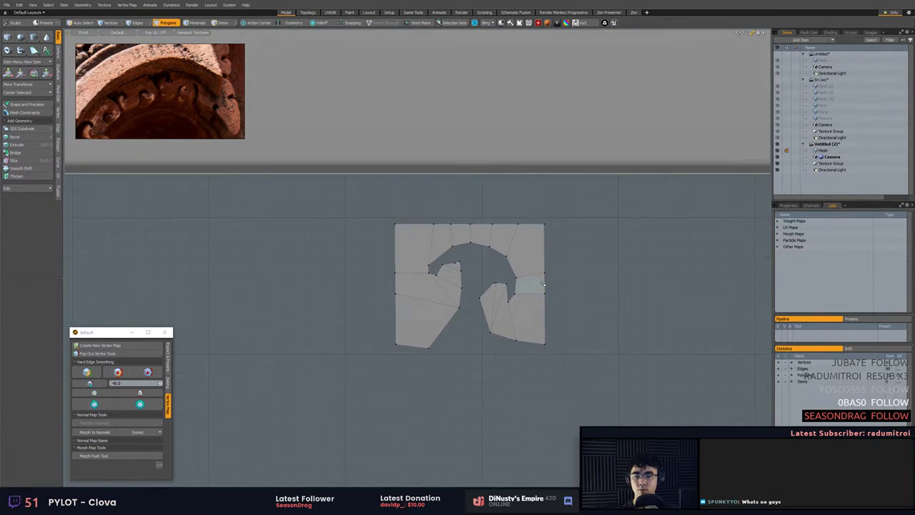
pyautogui.doubleClick(543, 284)
pyautogui.press('w')
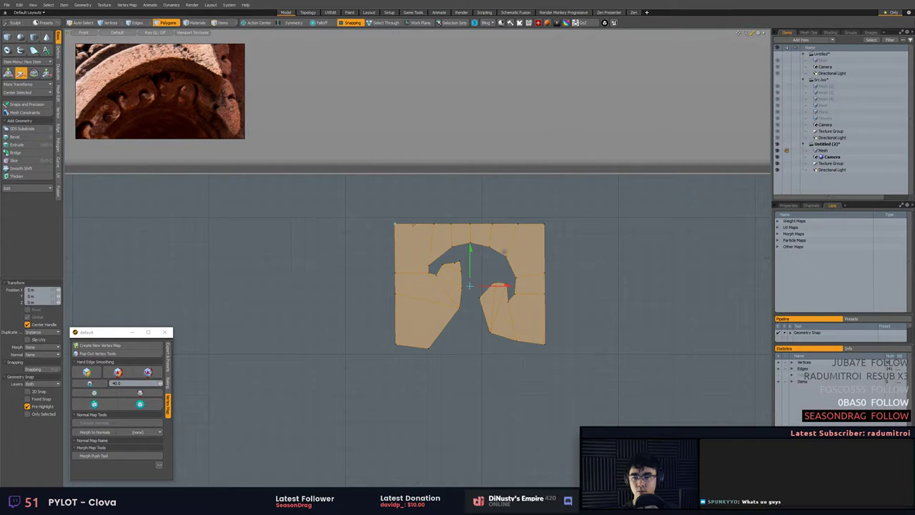
pyautogui.moveTo(394, 223); pyautogui.dragTo(545, 223)
pyautogui.press('Escape')
pyautogui.press('Escape')
pyautogui.scroll(2, 545, 236)
pyautogui.press('Tab')
pyautogui.press('Tab')
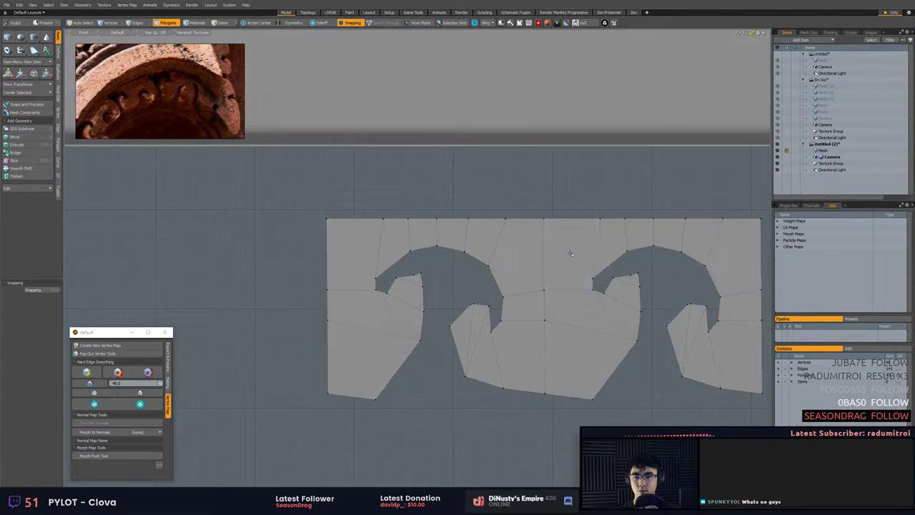
# Select the vertices along the seam between the two sections and merge them with the Merge Tool.
pyautogui.press('2')
pyautogui.press('1')
pyautogui.moveTo(559, 191); pyautogui.dragTo(564, 446, button='right')
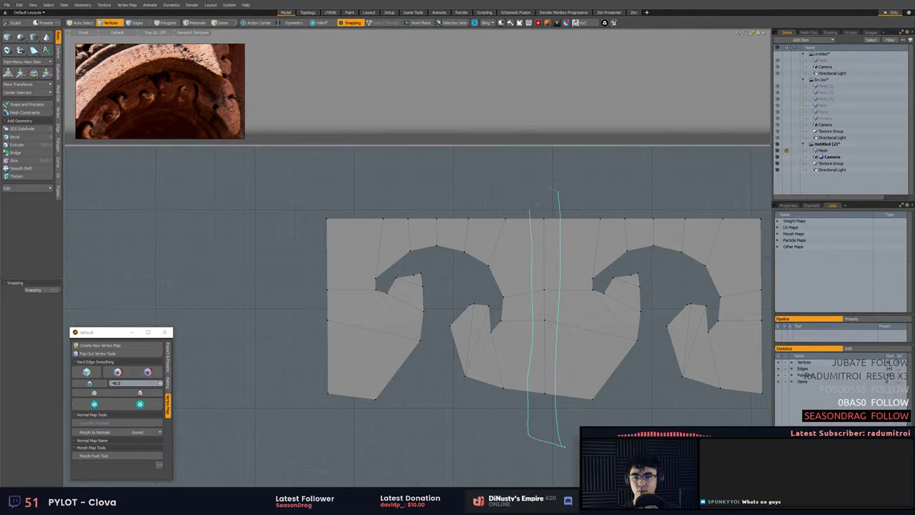
pyautogui.moveTo(530, 209); pyautogui.dragTo(532, 195, button='right')
pyautogui.rightClick(382, 265)
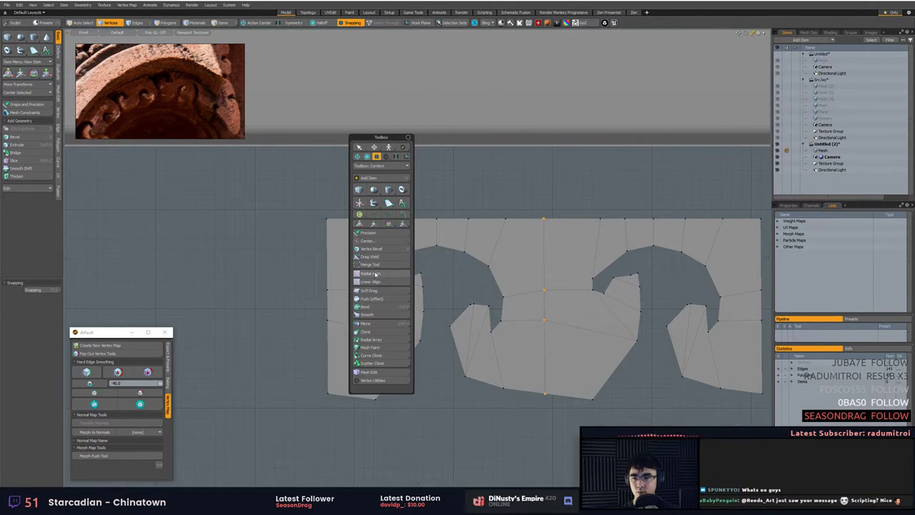
pyautogui.click(376, 264)
pyautogui.press('Escape')
# Check the merged repeating pattern with subdivision on, and return to the unsubdivided polygons with nothing selected.
pyautogui.press('3')
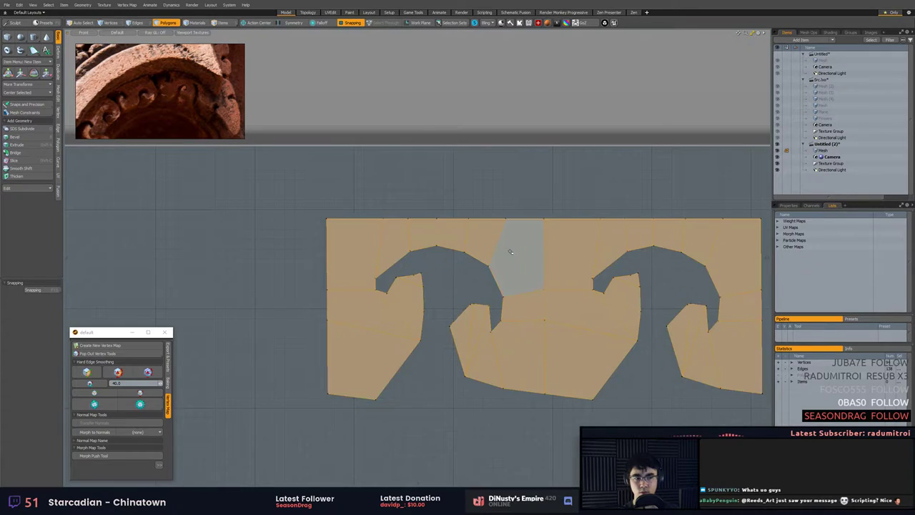
pyautogui.press('Tab')
pyautogui.press('Tab')
pyautogui.click(592, 180)
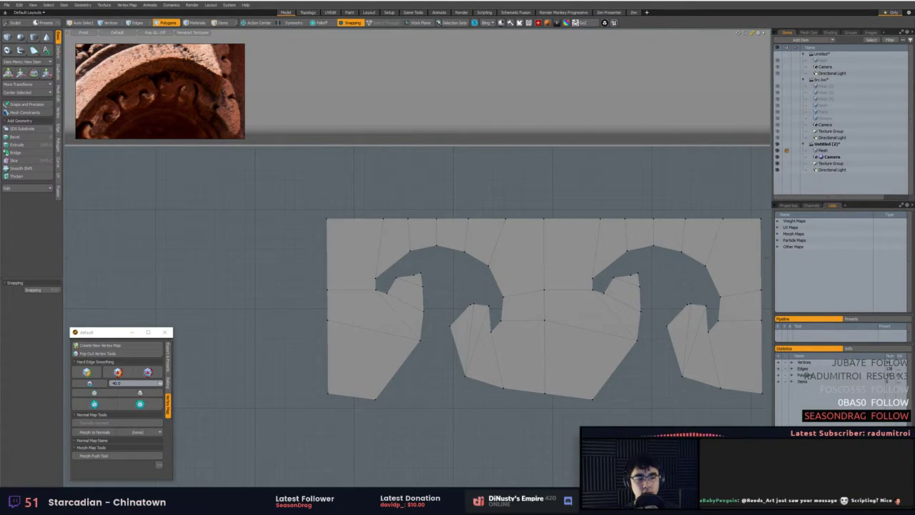
pyautogui.scroll(-1, 560, 238)
pyautogui.moveTo(606, 247)
pyautogui.keyDown('alt'); pyautogui.mouseDown()
pyautogui.moveTo(560, 238)
pyautogui.moveTo(591, 242)
pyautogui.moveTo(592, 251)
pyautogui.mouseUp(); pyautogui.keyUp('alt')
pyautogui.doubleClick(592, 251)
pyautogui.press('Tab')
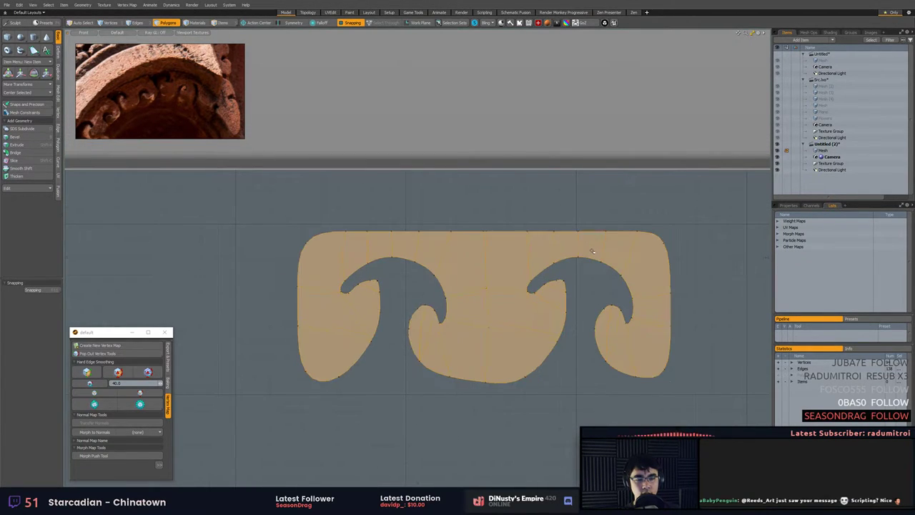
pyautogui.press('Tab')
pyautogui.click(585, 217)
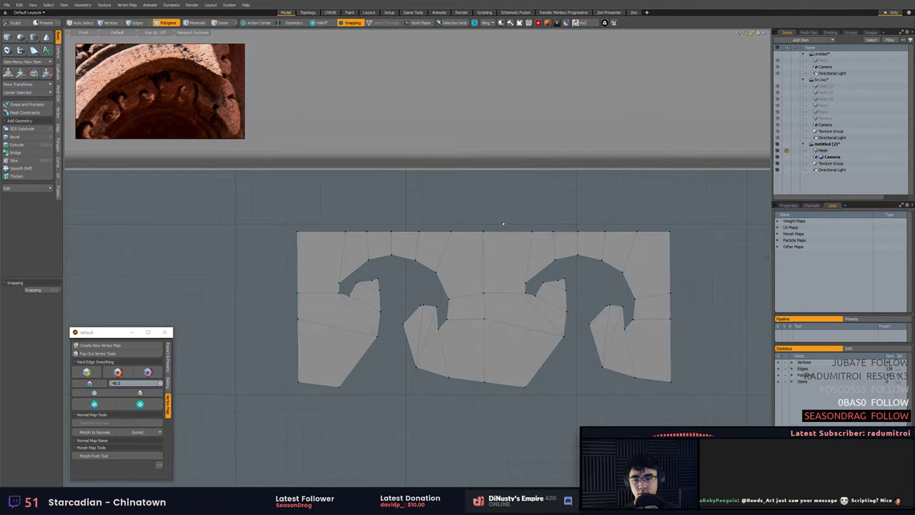
# Select the polygons of the right-hand repeat and delete them.
pyautogui.moveTo(505, 243)
pyautogui.mouseDown()
pyautogui.moveTo(587, 243)
pyautogui.moveTo(597, 330)
pyautogui.mouseUp()
pyautogui.moveTo(572, 300); pyautogui.dragTo(653, 347)
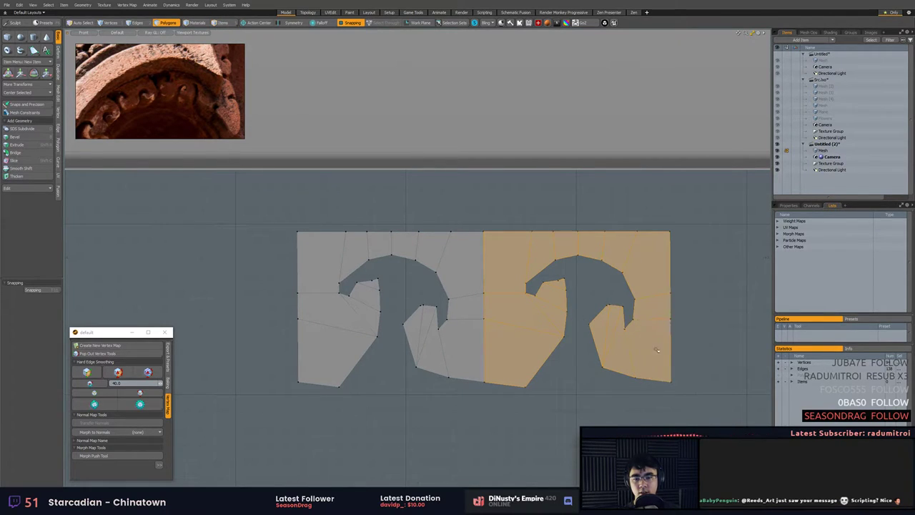
pyautogui.press('Delete')
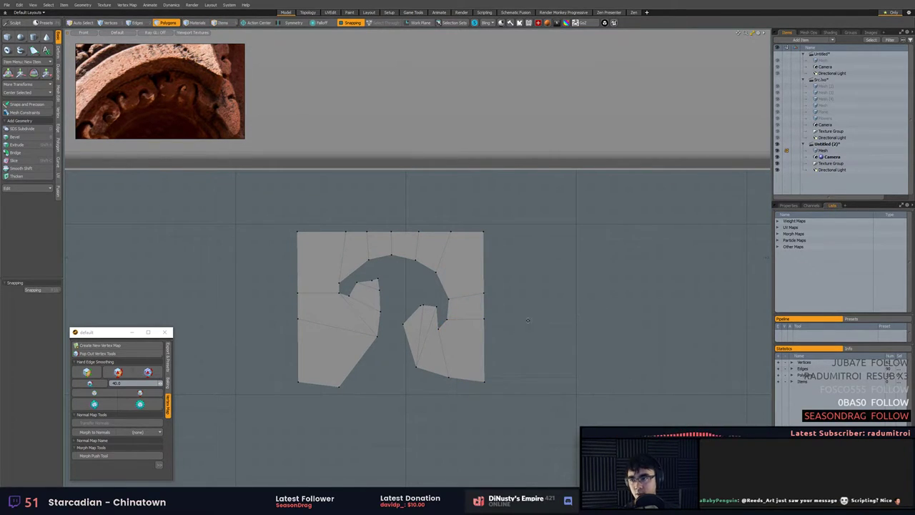
# Preview the remaining section subdivided, cut its polygons and paste them into a new mesh item.
pyautogui.moveTo(527, 319); pyautogui.dragTo(600, 287, button='middle')
pyautogui.press('Tab')
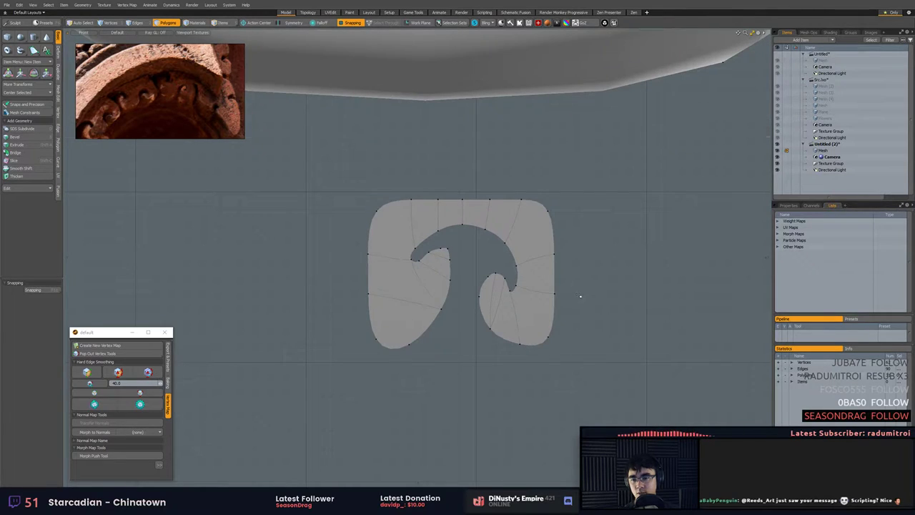
pyautogui.press('Tab')
pyautogui.doubleClick(529, 301)
pyautogui.scroll(-8, 630, 287)
pyautogui.moveTo(613, 280); pyautogui.dragTo(556, 265, button='middle')
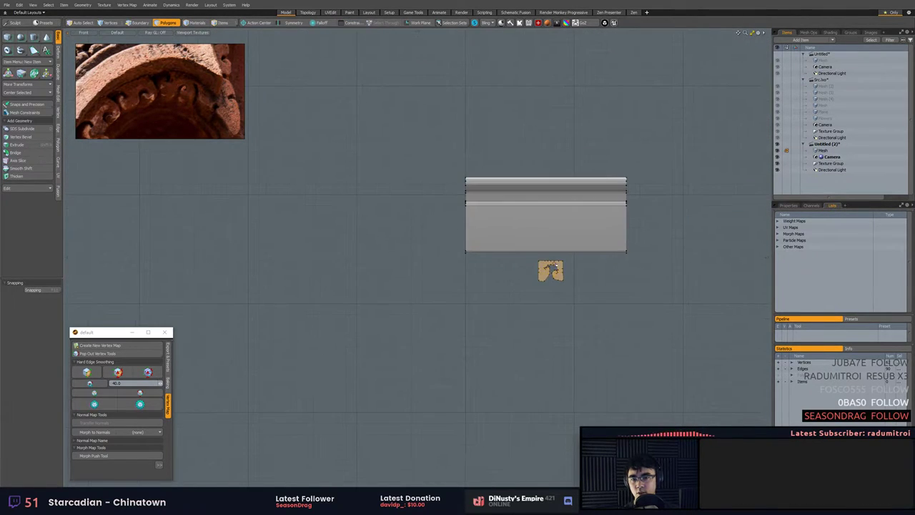
pyautogui.hotkey('ctrl', 'x')
pyautogui.click(801, 40)
pyautogui.doubleClick(662, 192)
pyautogui.hotkey('ctrl', 'v')
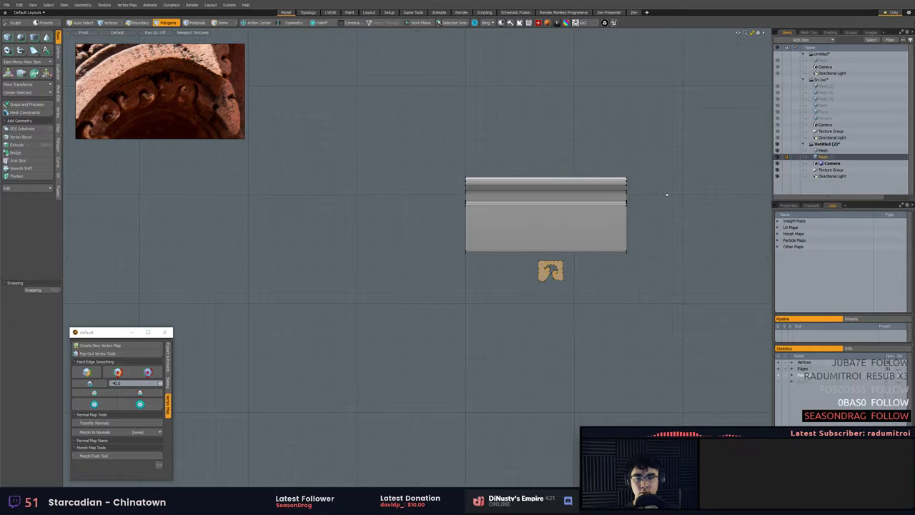
# Select all polygons of the pasted section and bevel them outward to give the section depth.
pyautogui.scroll(8, 595, 271)
pyautogui.keyDown('alt'); pyautogui.moveTo(596, 272); pyautogui.dragTo(651, 275); pyautogui.keyUp('alt')
pyautogui.scroll(1, 593, 292)
pyautogui.click(519, 275)
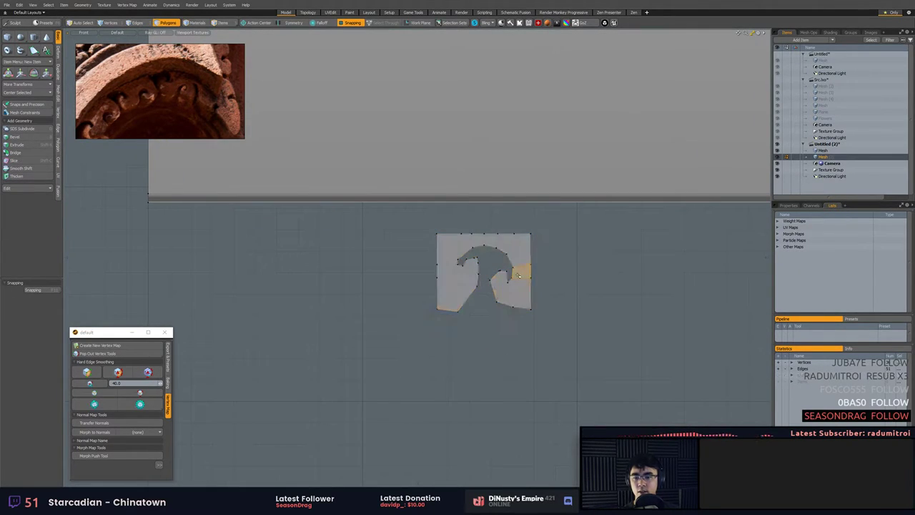
pyautogui.doubleClick(518, 275)
pyautogui.press('KP_Decimal')
pyautogui.keyDown('alt'); pyautogui.moveTo(597, 265); pyautogui.dragTo(523, 253); pyautogui.keyUp('alt')
pyautogui.scroll(-2, 524, 253)
pyautogui.press('b')
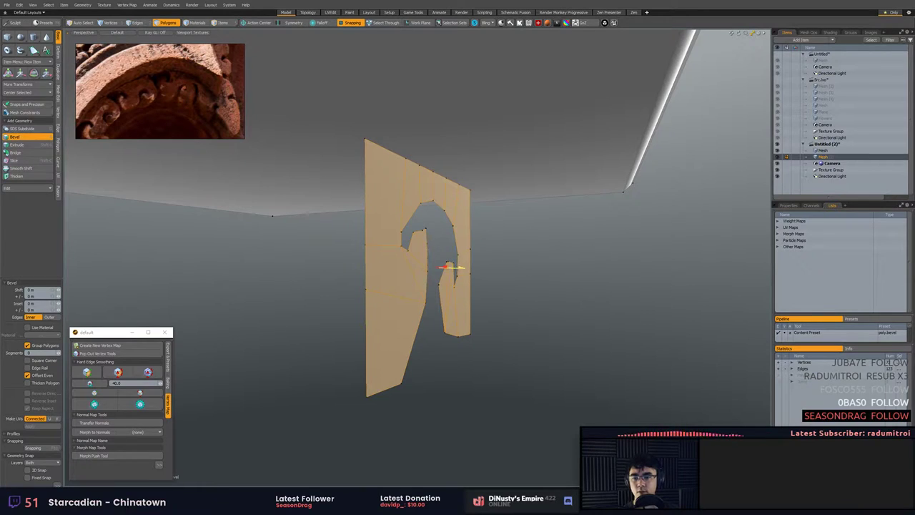
pyautogui.moveTo(461, 268); pyautogui.dragTo(521, 270)
# Select and delete the unwanted polygons of the thickened section.
pyautogui.keyDown('alt'); pyautogui.moveTo(528, 274); pyautogui.dragTo(425, 214); pyautogui.keyUp('alt')
pyautogui.moveTo(346, 210); pyautogui.dragTo(483, 343)
pyautogui.press('space')
pyautogui.keyDown('alt'); pyautogui.moveTo(483, 343); pyautogui.dragTo(375, 321); pyautogui.keyUp('alt')
pyautogui.press('Delete')
# Try Loop Slice around the section's side walls in the subdivided preview, and undo the added loops.
pyautogui.keyDown('alt'); pyautogui.moveTo(569, 319); pyautogui.dragTo(397, 341); pyautogui.keyUp('alt')
pyautogui.press('Tab')
pyautogui.click(338, 272)
pyautogui.press('2')
pyautogui.doubleClick(338, 272)
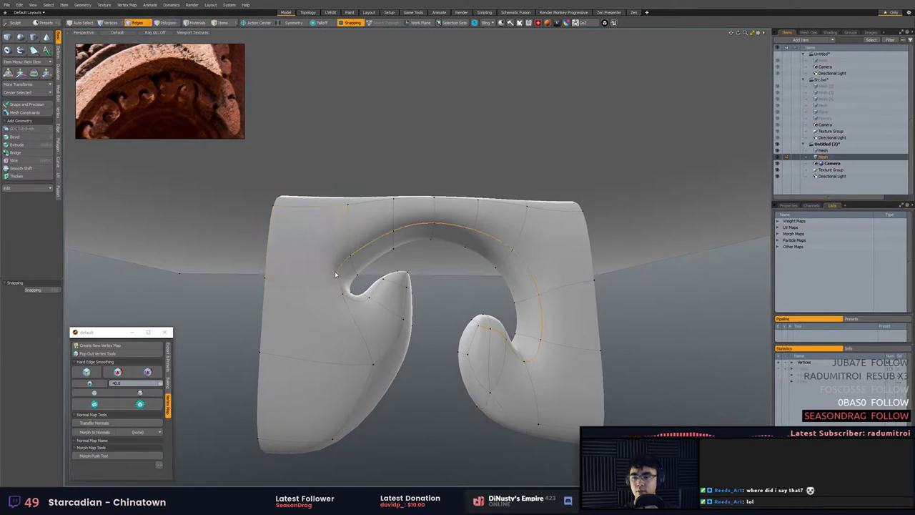
pyautogui.keyDown('alt'); pyautogui.moveTo(343, 279); pyautogui.dragTo(372, 292); pyautogui.keyUp('alt')
pyautogui.keyDown('shift'); pyautogui.click(379, 288); pyautogui.keyUp('shift')
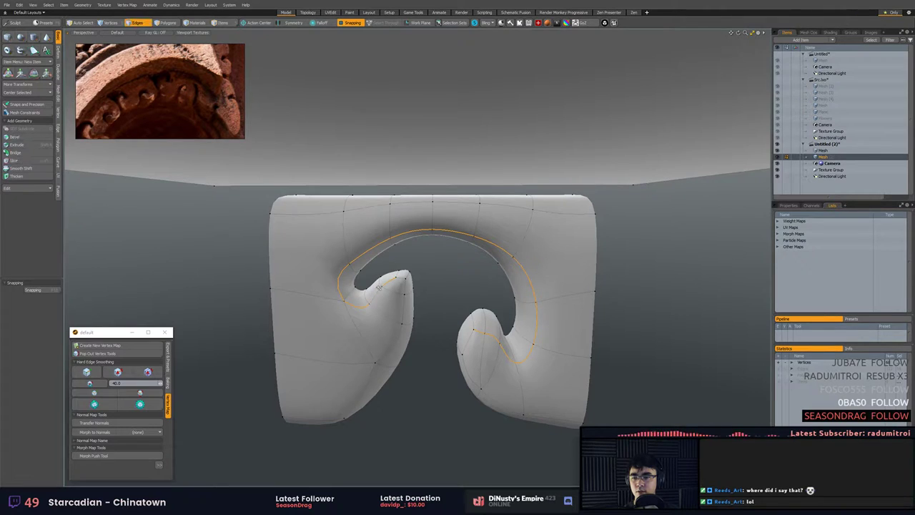
pyautogui.click(365, 296)
pyautogui.hotkey('alt', 'c')
pyautogui.click(440, 277)
pyautogui.scroll(3, 440, 278)
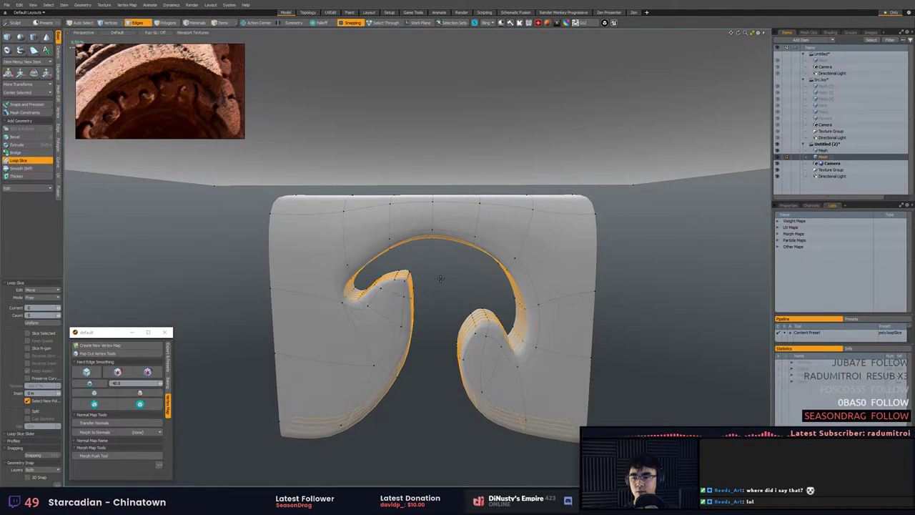
pyautogui.keyDown('alt'); pyautogui.moveTo(440, 278); pyautogui.dragTo(448, 187); pyautogui.keyUp('alt')
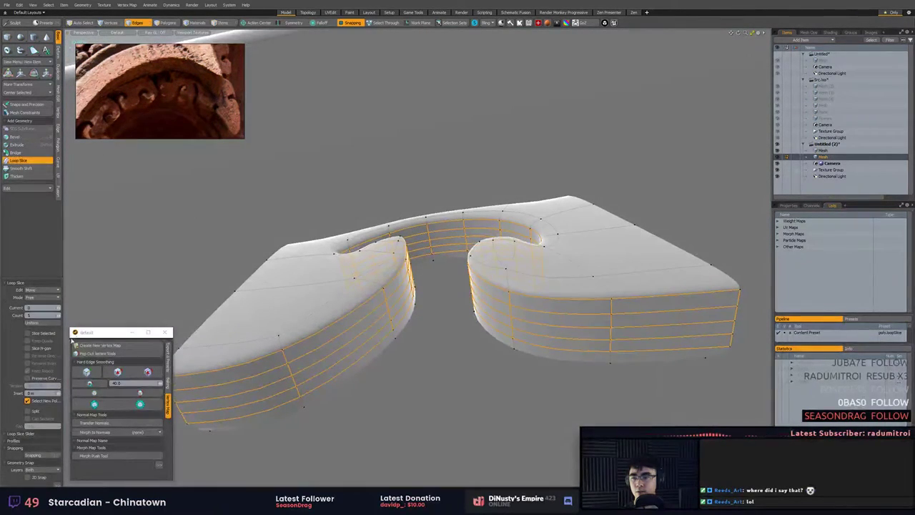
pyautogui.hotkey('ctrl', 'z')
# Select the open border edges at the back of the section and transform them to adjust its depth.
pyautogui.keyDown('alt'); pyautogui.moveTo(323, 286); pyautogui.dragTo(441, 304); pyautogui.keyUp('alt')
pyautogui.press('space')
pyautogui.doubleClick(431, 301)
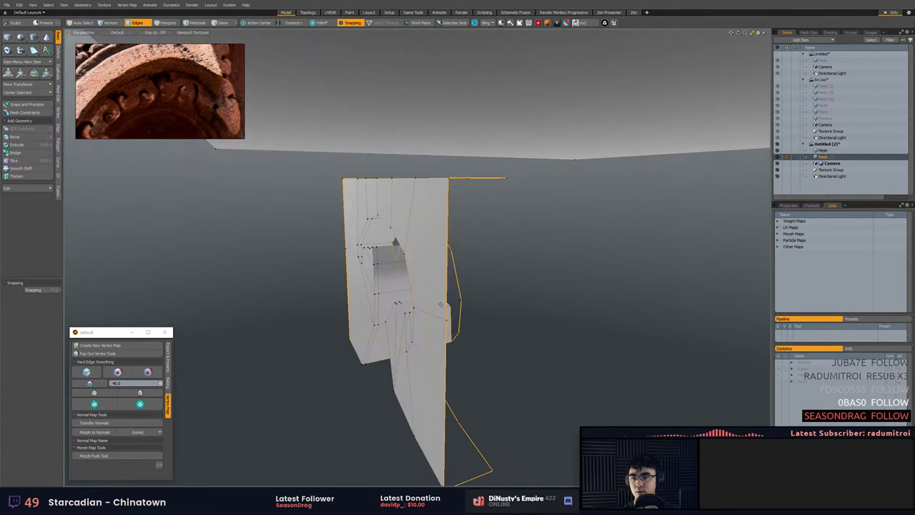
pyautogui.press('y')
pyautogui.keyDown('alt'); pyautogui.moveTo(476, 198); pyautogui.dragTo(412, 254); pyautogui.keyUp('alt')
pyautogui.press('q')
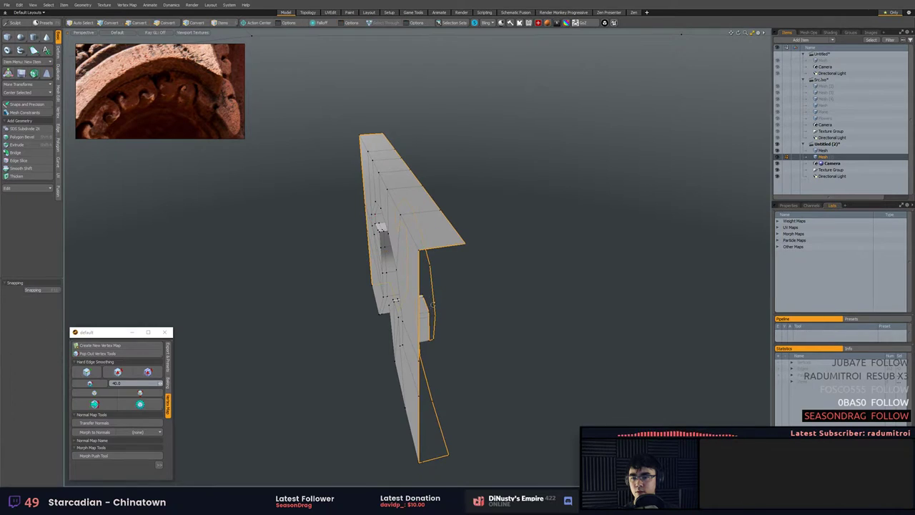
pyautogui.click(515, 283)
# Select the tip vertices of the left hook in the subdivided preview and rotate them about 25° around X.
pyautogui.keyDown('alt'); pyautogui.moveTo(461, 314); pyautogui.dragTo(547, 291); pyautogui.keyUp('alt')
pyautogui.press('Tab')
pyautogui.press('1')
pyautogui.keyDown('alt'); pyautogui.moveTo(457, 236); pyautogui.dragTo(390, 246); pyautogui.keyUp('alt')
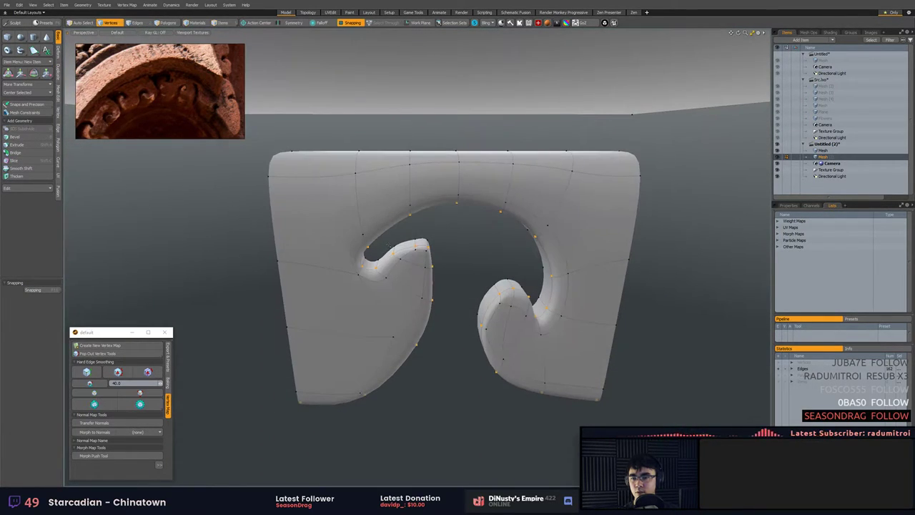
pyautogui.moveTo(433, 323); pyautogui.dragTo(431, 230, button='middle')
pyautogui.keyDown('alt'); pyautogui.moveTo(460, 270); pyautogui.dragTo(453, 266); pyautogui.keyUp('alt')
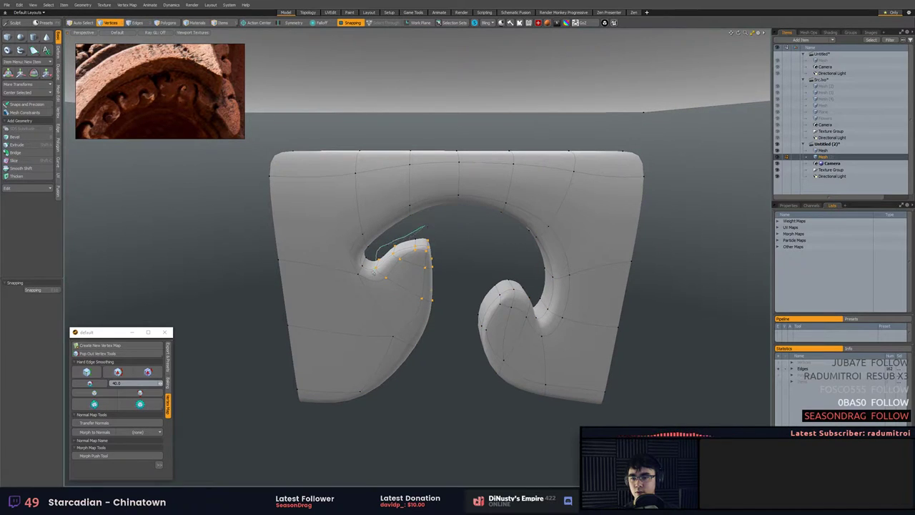
pyautogui.moveTo(425, 227); pyautogui.dragTo(429, 228, button='middle')
pyautogui.keyDown('alt'); pyautogui.moveTo(449, 272); pyautogui.dragTo(453, 263); pyautogui.keyUp('alt')
pyautogui.moveTo(460, 306)
pyautogui.keyDown('ctrl'); pyautogui.mouseDown(button='middle')
pyautogui.moveTo(484, 355)
pyautogui.moveTo(496, 343)
pyautogui.mouseUp(button='middle'); pyautogui.keyUp('ctrl')
pyautogui.scroll(4, 496, 322)
pyautogui.moveTo(532, 318)
pyautogui.keyDown('alt'); pyautogui.mouseDown()
pyautogui.moveTo(462, 319)
pyautogui.moveTo(424, 308)
pyautogui.moveTo(441, 306)
pyautogui.mouseUp(); pyautogui.keyUp('alt')
pyautogui.press('e')
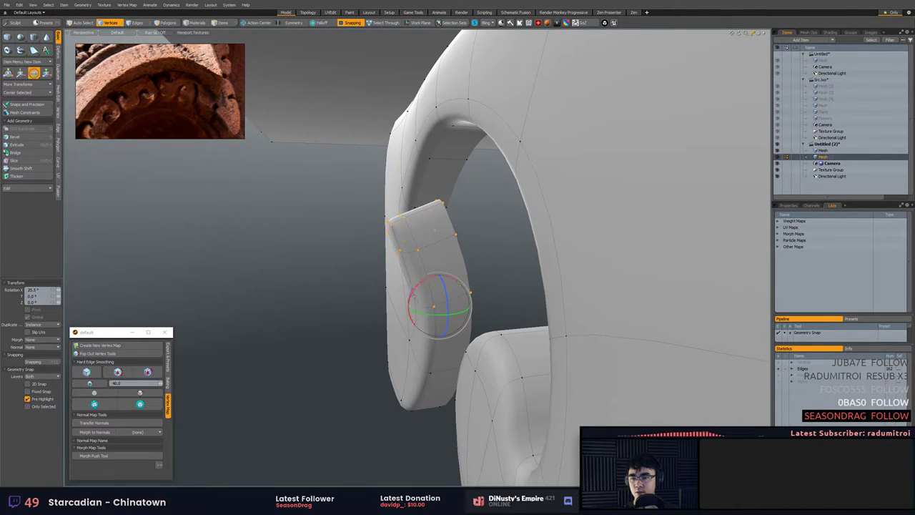
pyautogui.press('Escape')
# Select the vertices around the tip of the right hook and rotate them to tilt the tip.
pyautogui.moveTo(414, 294)
pyautogui.keyDown('alt'); pyautogui.mouseDown()
pyautogui.moveTo(516, 280)
pyautogui.moveTo(506, 293)
pyautogui.moveTo(439, 247)
pyautogui.mouseUp(); pyautogui.keyUp('alt')
pyautogui.moveTo(439, 247); pyautogui.dragTo(446, 323, button='middle')
pyautogui.moveTo(390, 264)
pyautogui.keyDown('alt'); pyautogui.mouseDown()
pyautogui.moveTo(493, 261)
pyautogui.moveTo(422, 275)
pyautogui.mouseUp(); pyautogui.keyUp('alt')
pyautogui.moveTo(359, 330); pyautogui.dragTo(387, 396, button='right')
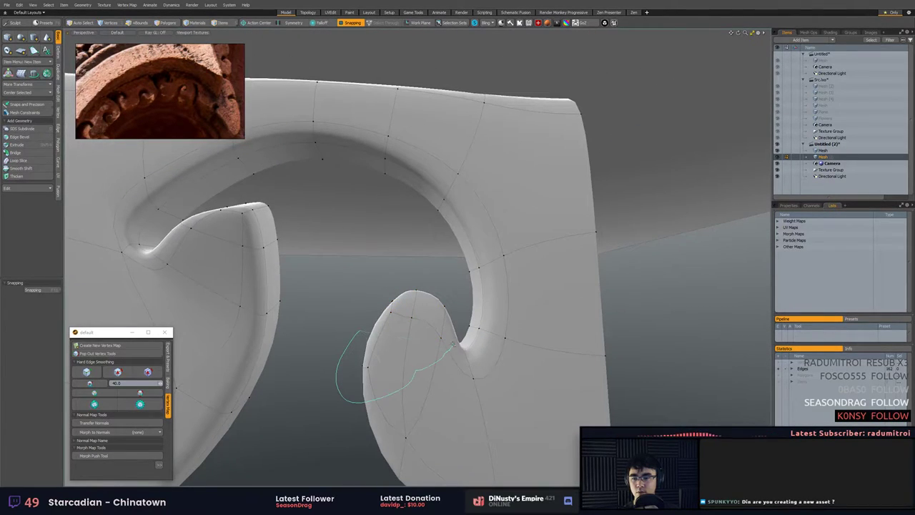
pyautogui.moveTo(453, 344); pyautogui.dragTo(454, 341, button='right')
pyautogui.moveTo(447, 314)
pyautogui.keyDown('alt'); pyautogui.mouseDown()
pyautogui.moveTo(364, 285)
pyautogui.moveTo(432, 261)
pyautogui.mouseUp(); pyautogui.keyUp('alt')
pyautogui.press('1')
pyautogui.moveTo(431, 261); pyautogui.dragTo(404, 270, button='right')
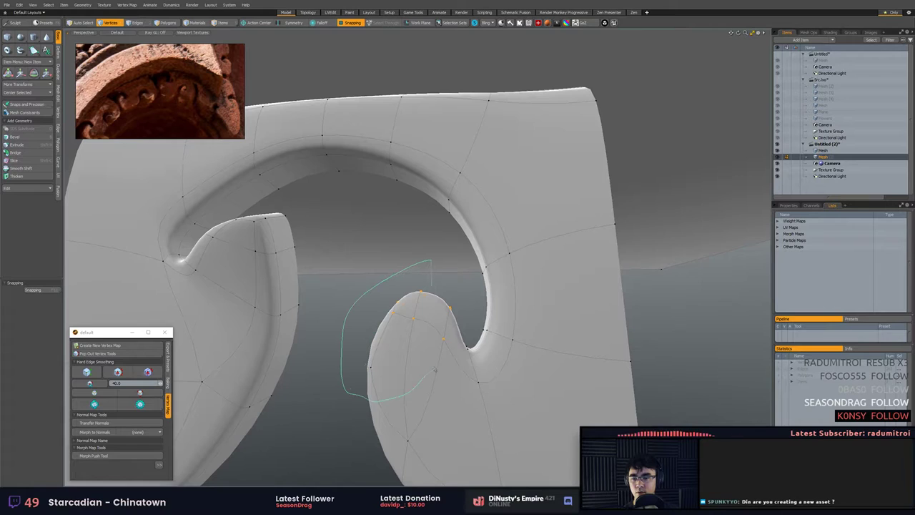
pyautogui.keyDown('alt'); pyautogui.moveTo(460, 285); pyautogui.dragTo(519, 280); pyautogui.keyUp('alt')
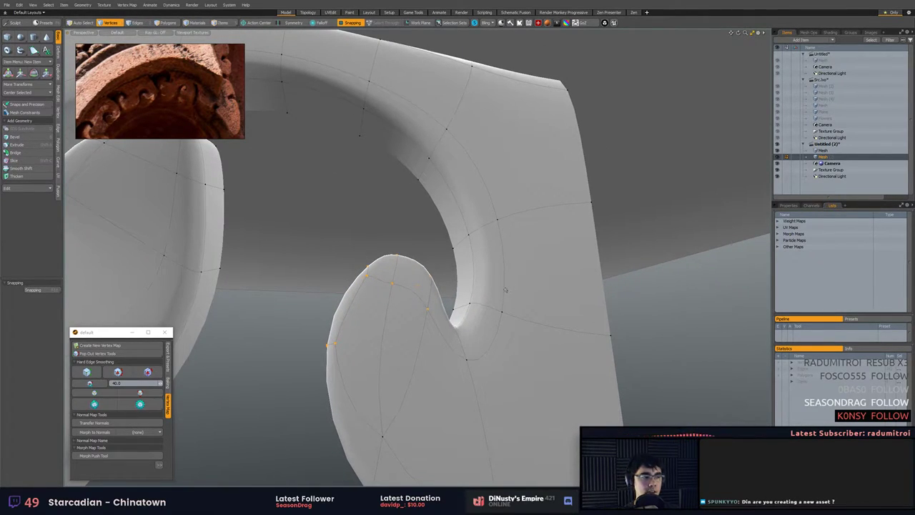
pyautogui.keyDown('alt'); pyautogui.moveTo(455, 341); pyautogui.dragTo(422, 311); pyautogui.keyUp('alt')
pyautogui.press('e')
pyautogui.click(394, 328)
pyautogui.scroll(-3, 417, 321)
pyautogui.press('w')
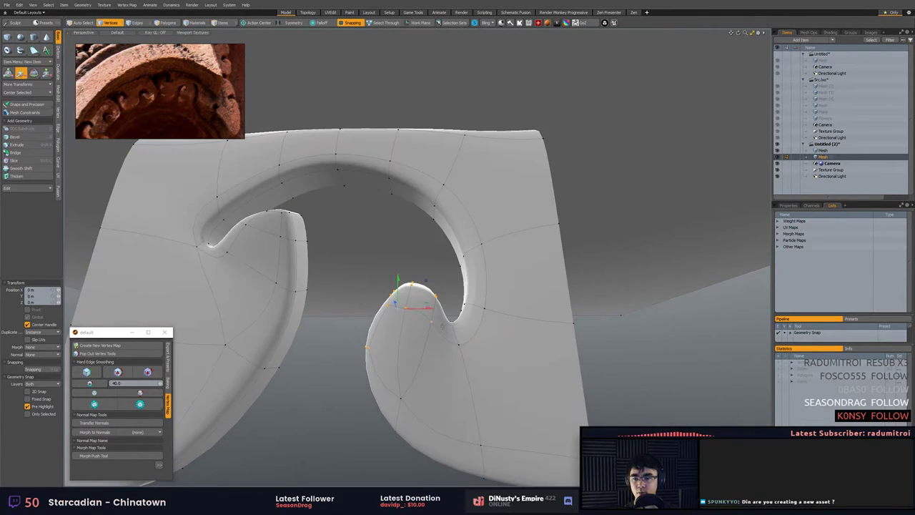
# Adjust the vertex selection at the right hook's tip, move those vertices upward, and reposition the vertices on its left side.
pyautogui.press('q')
pyautogui.press('2')
pyautogui.press('1')
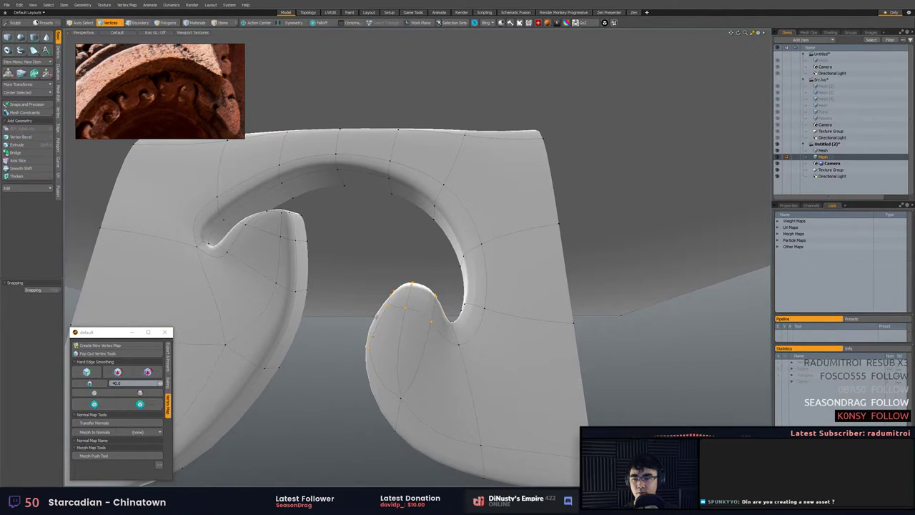
pyautogui.keyDown('ctrl'); pyautogui.moveTo(350, 310); pyautogui.dragTo(367, 375, button='right'); pyautogui.keyUp('ctrl')
pyautogui.keyDown('alt'); pyautogui.moveTo(375, 304); pyautogui.dragTo(376, 328); pyautogui.keyUp('alt')
pyautogui.keyDown('ctrl'); pyautogui.moveTo(448, 307); pyautogui.dragTo(466, 315, button='right'); pyautogui.keyUp('ctrl')
pyautogui.keyDown('alt'); pyautogui.moveTo(466, 314); pyautogui.dragTo(487, 321); pyautogui.keyUp('alt')
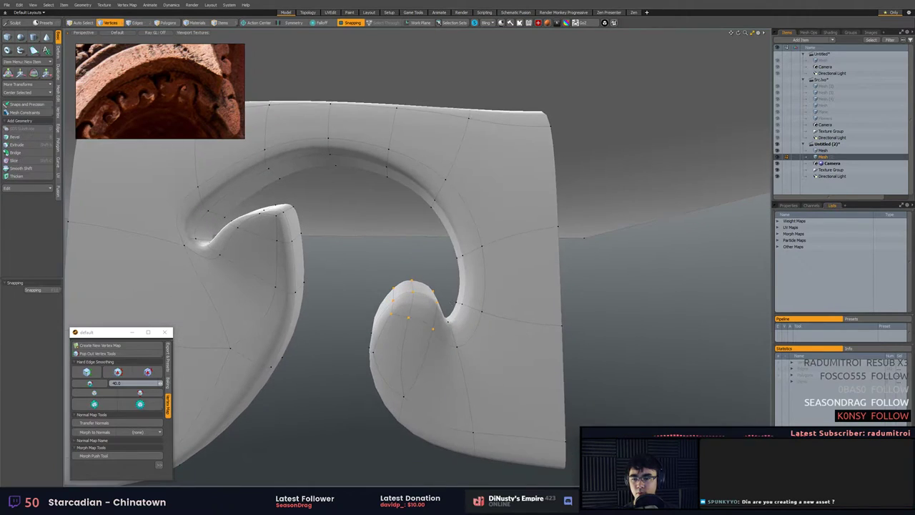
pyautogui.press('w')
pyautogui.press('x')
pyautogui.moveTo(451, 262)
pyautogui.mouseDown()
pyautogui.moveTo(444, 235)
pyautogui.moveTo(451, 243)
pyautogui.mouseUp()
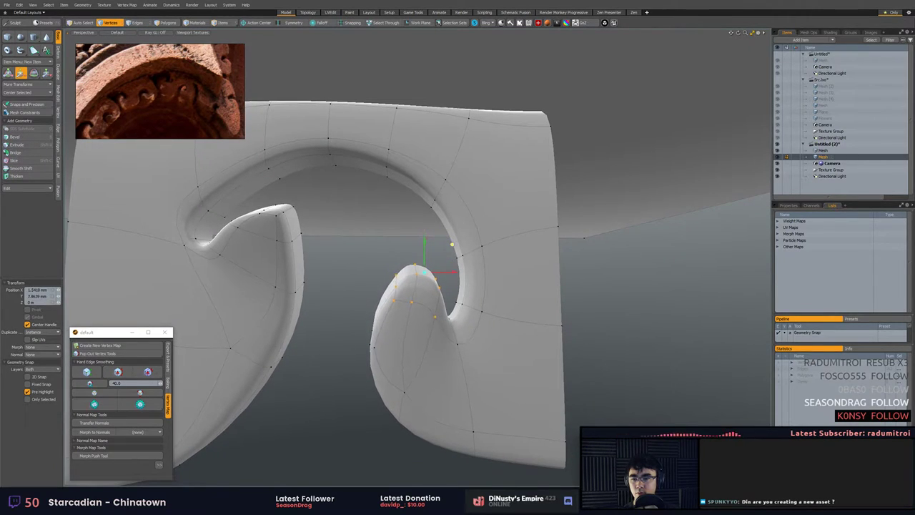
pyautogui.press('space')
pyautogui.press('w')
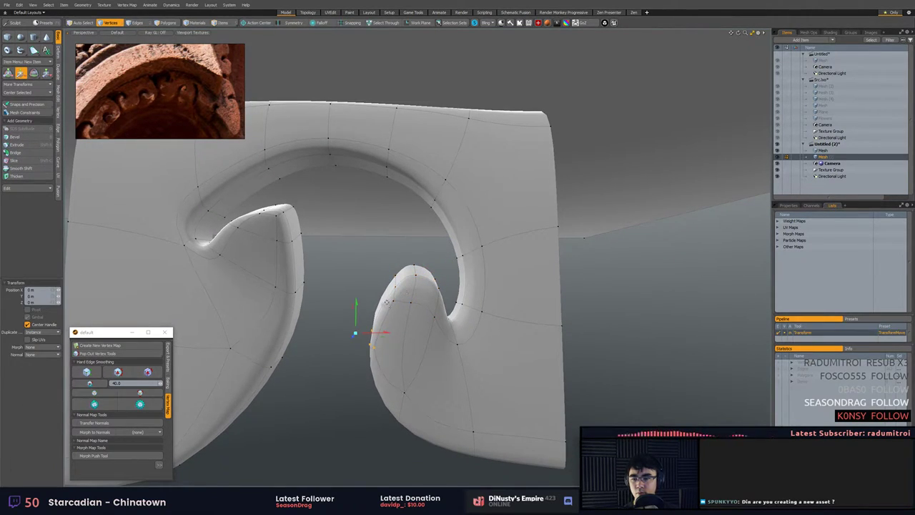
pyautogui.moveTo(387, 302); pyautogui.dragTo(412, 301)
pyautogui.press('space')
# Cut an extra edge across the tip of the right hook with Edge Slice and check the subdivided shape.
pyautogui.press('c')
pyautogui.press('space')
pyautogui.press('Tab')
pyautogui.press('c')
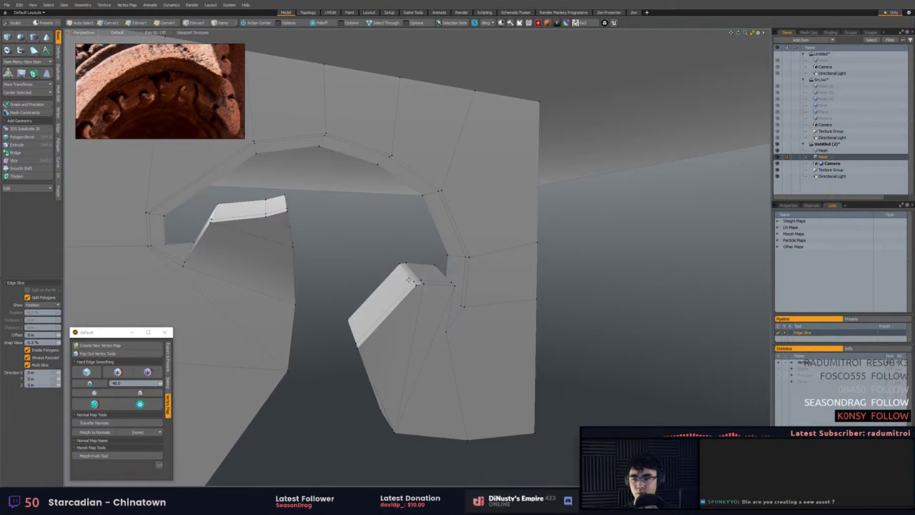
pyautogui.press('space')
pyautogui.press('Tab')
pyautogui.scroll(-3, 537, 304)
pyautogui.moveTo(538, 304)
pyautogui.keyDown('alt'); pyautogui.mouseDown()
pyautogui.moveTo(404, 250)
pyautogui.moveTo(383, 264)
pyautogui.moveTo(429, 265)
pyautogui.moveTo(448, 280)
pyautogui.mouseUp(); pyautogui.keyUp('alt')
# Delete the strip of polygons along the section's top side and preview the result subdivided.
pyautogui.press('Tab')
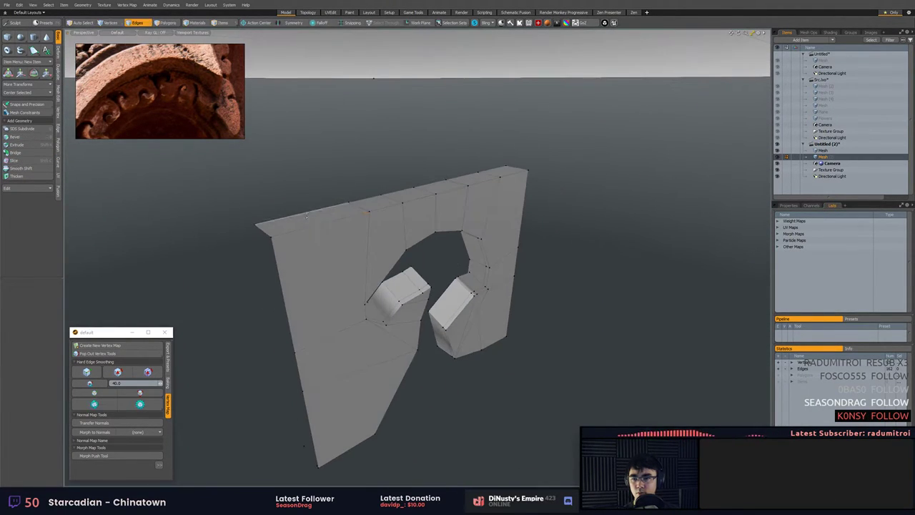
pyautogui.press('3')
pyautogui.moveTo(318, 216); pyautogui.dragTo(515, 172)
pyautogui.press('Delete')
pyautogui.keyDown('alt'); pyautogui.moveTo(364, 287); pyautogui.dragTo(446, 361); pyautogui.keyUp('alt')
pyautogui.press('Tab')
pyautogui.press('Tab')
# Select all polygons of the hooked section and switch to the Zen layout.
pyautogui.doubleClick(464, 327)
pyautogui.scroll(-3, 452, 344)
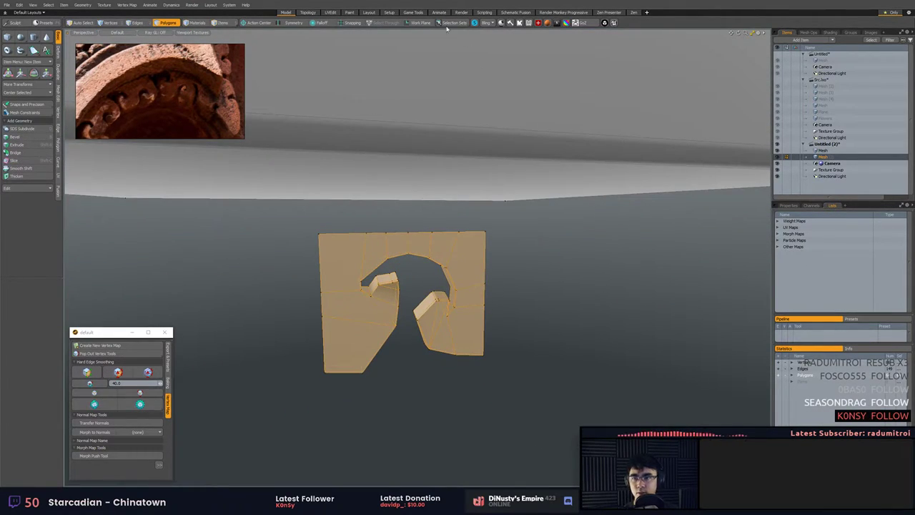
pyautogui.click(633, 13)
pyautogui.hotkey('shift', 'a')
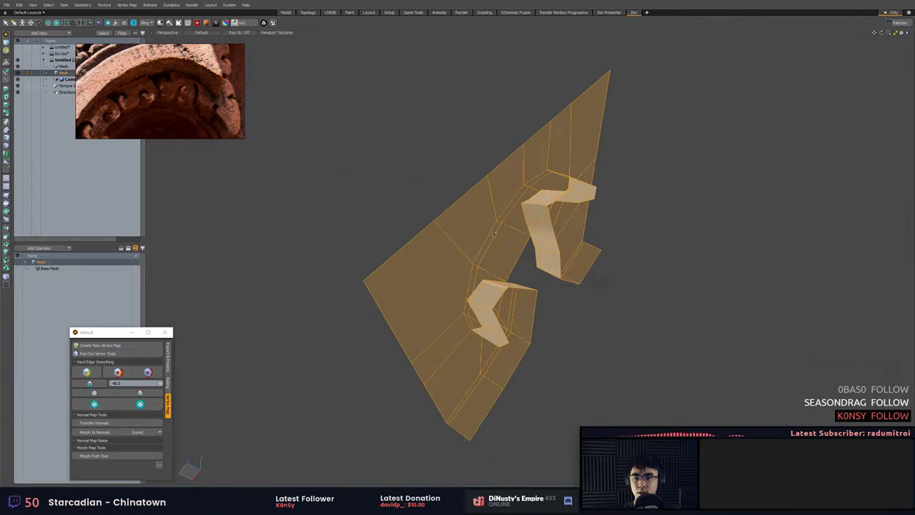
pyautogui.keyDown('alt'); pyautogui.moveTo(593, 288); pyautogui.dragTo(507, 212); pyautogui.keyUp('alt')
pyautogui.scroll(-4, 607, 171)
pyautogui.scroll(1, 543, 202)
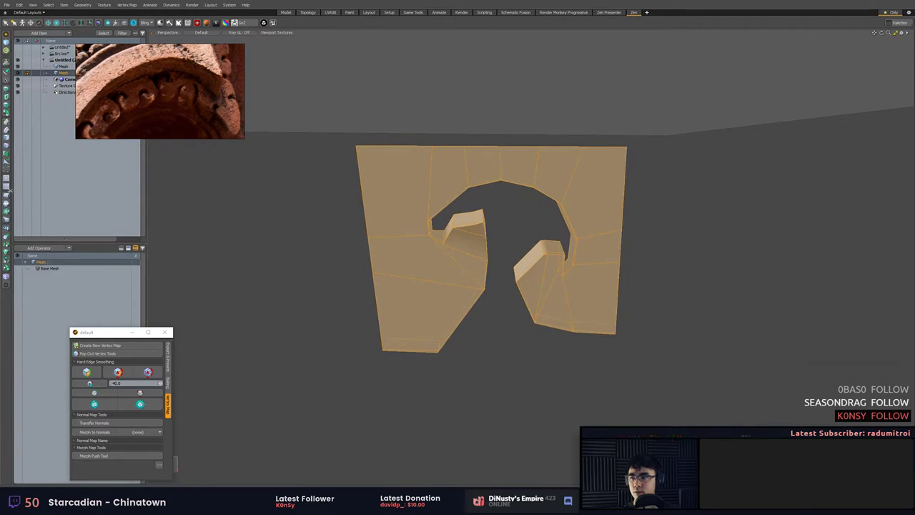
# Clone the section with Polygon Clone, offsetting it from its upper left corner to the upper right so the copies meet edge to edge.
pyautogui.moveTo(366, 249)
pyautogui.keyDown('alt'); pyautogui.mouseDown()
pyautogui.moveTo(293, 252)
pyautogui.moveTo(354, 252)
pyautogui.mouseUp(); pyautogui.keyUp('alt')
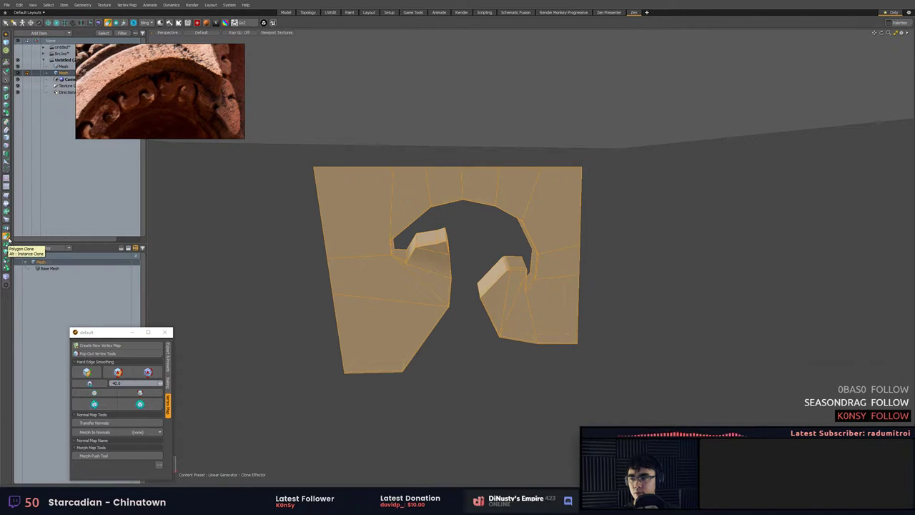
pyautogui.click(313, 166)
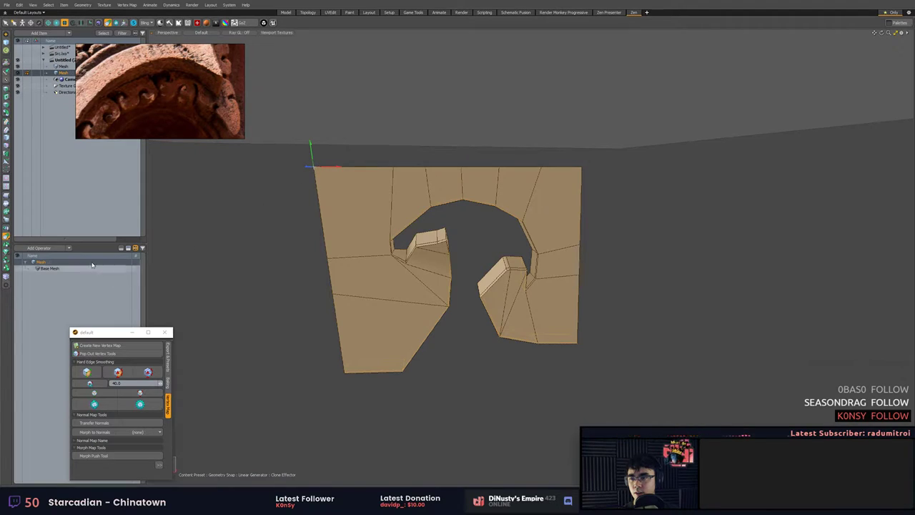
pyautogui.press('k')
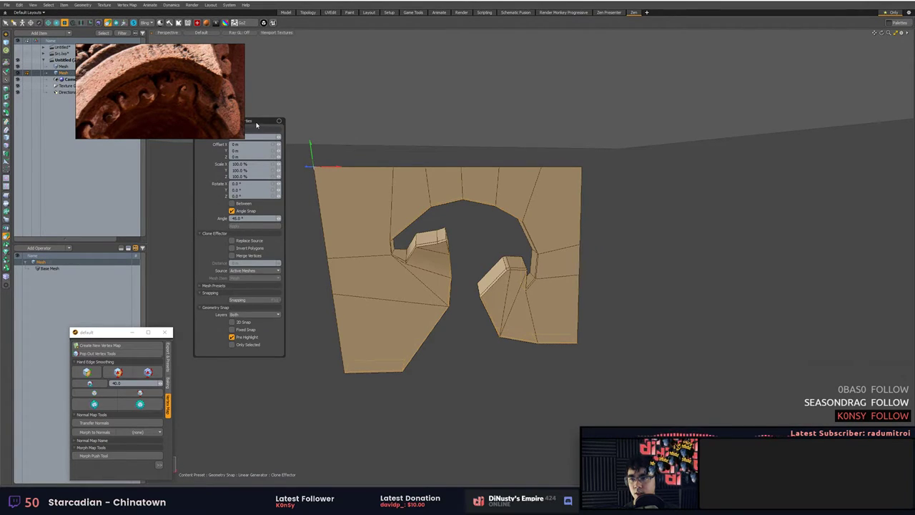
pyautogui.moveTo(256, 125); pyautogui.dragTo(267, 169)
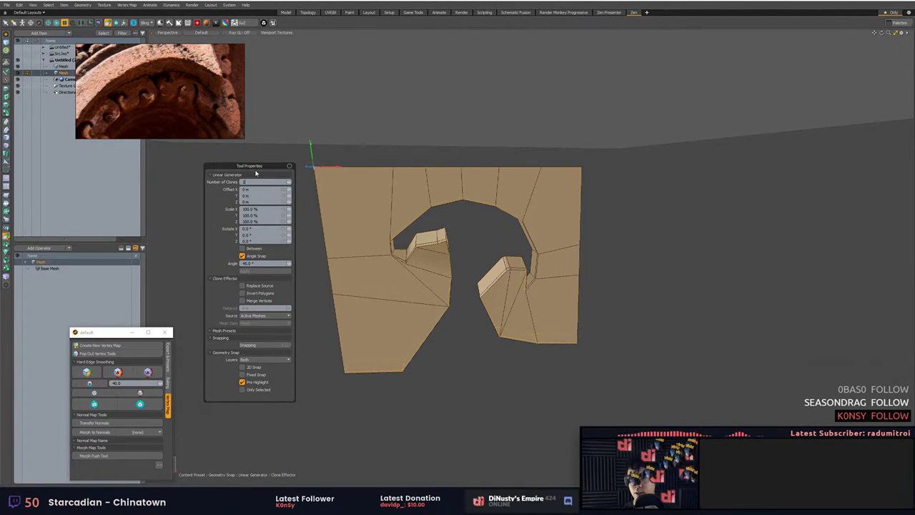
pyautogui.press('Return')
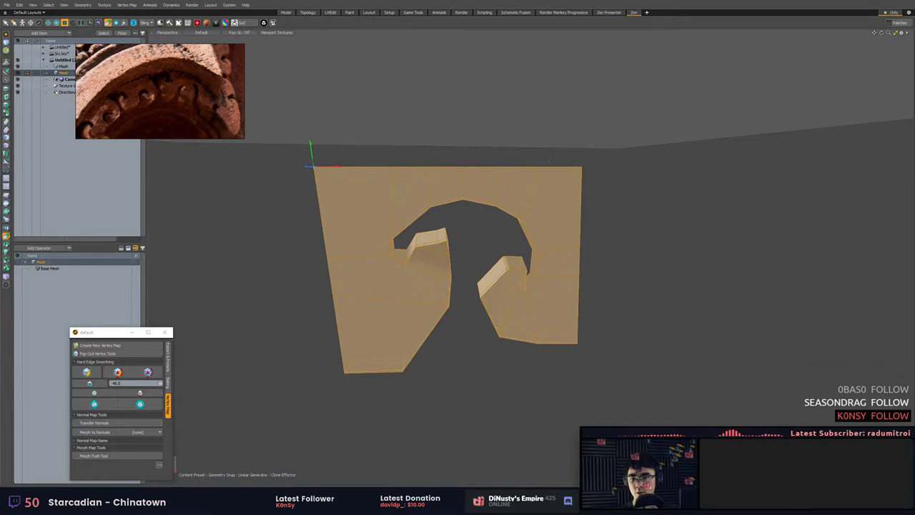
pyautogui.moveTo(312, 173)
pyautogui.mouseDown()
pyautogui.moveTo(484, 197)
pyautogui.moveTo(583, 169)
pyautogui.moveTo(454, 212)
pyautogui.mouseUp()
pyautogui.scroll(-1, 608, 183)
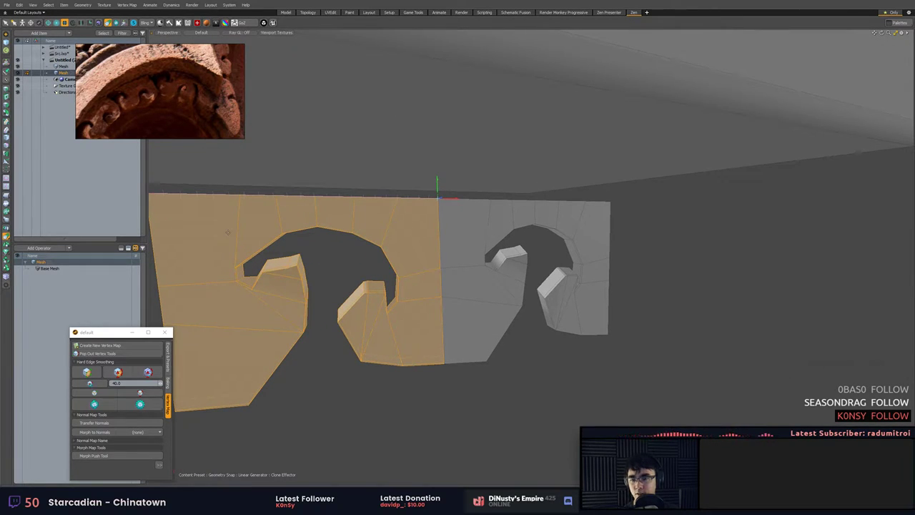
# Set the number of clones to 10 to extend the row of hooked sections.
pyautogui.press('k')
pyautogui.moveTo(255, 117); pyautogui.dragTo(294, 200)
pyautogui.click(307, 214)
pyautogui.click(307, 215)
pyautogui.click(307, 214)
pyautogui.click(306, 214)
pyautogui.click(307, 214)
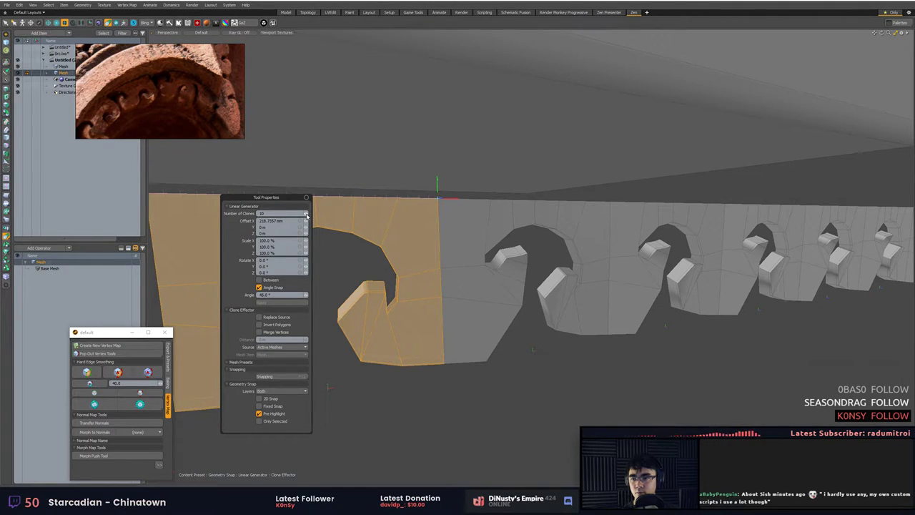
pyautogui.scroll(-10, 438, 222)
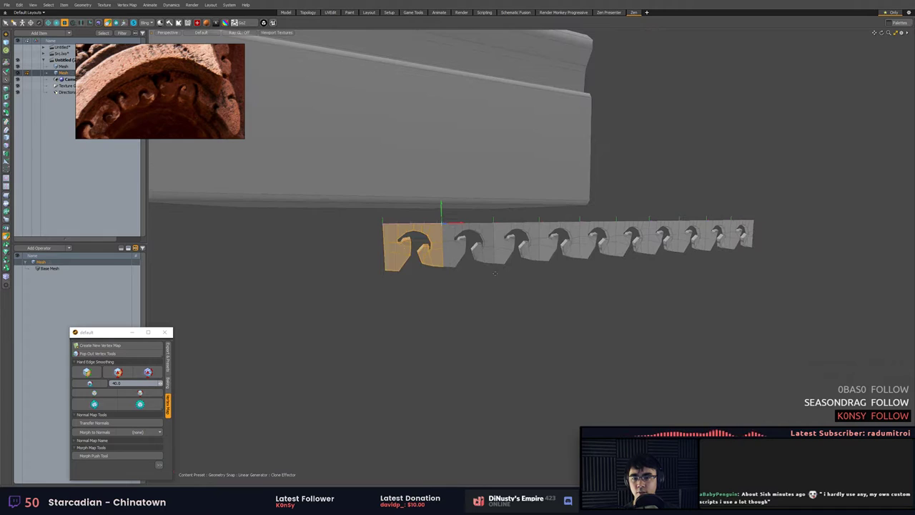
# Select all vertices of the cloned row and merge the coincident ones with the Merge Tool.
pyautogui.press('Escape')
pyautogui.moveTo(436, 277)
pyautogui.keyDown('alt'); pyautogui.mouseDown()
pyautogui.moveTo(337, 281)
pyautogui.moveTo(833, 258)
pyautogui.mouseUp(); pyautogui.keyUp('alt')
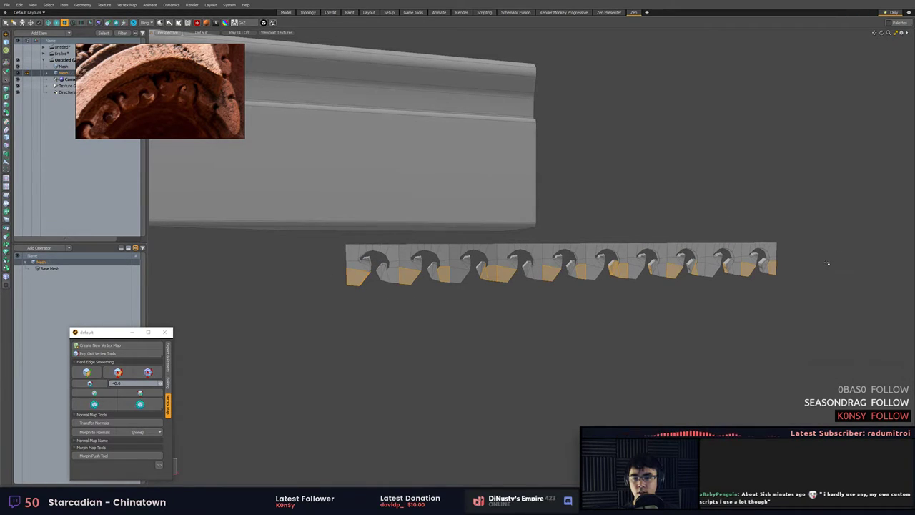
pyautogui.press(']')
pyautogui.hotkey('alt', '1')
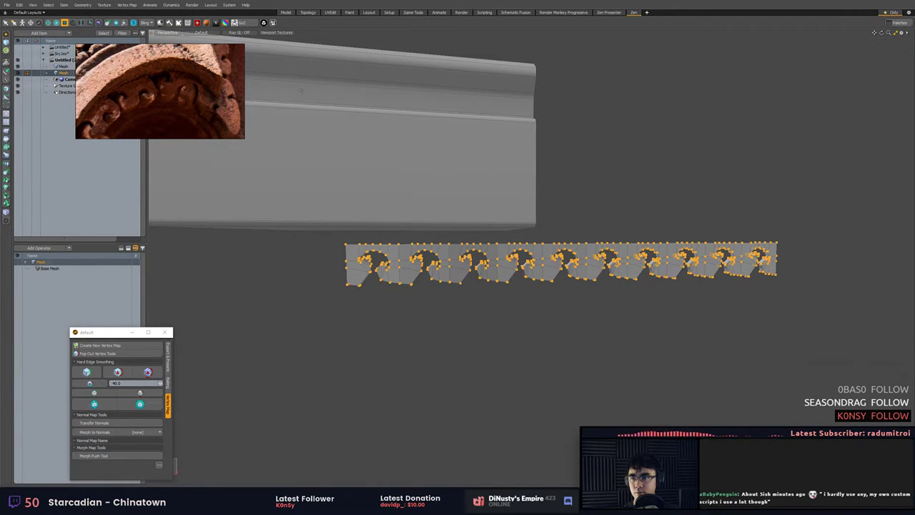
pyautogui.keyDown('alt'); pyautogui.moveTo(409, 231); pyautogui.dragTo(248, 227); pyautogui.keyUp('alt')
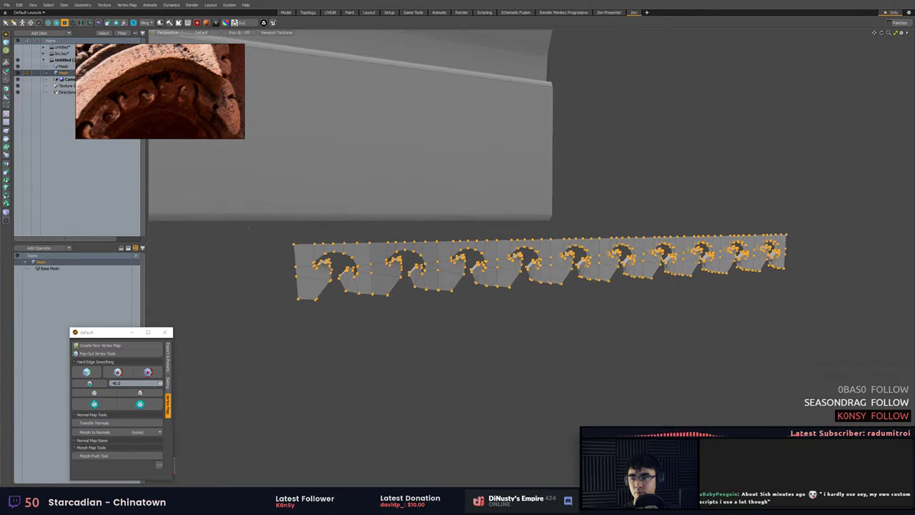
pyautogui.press('x')
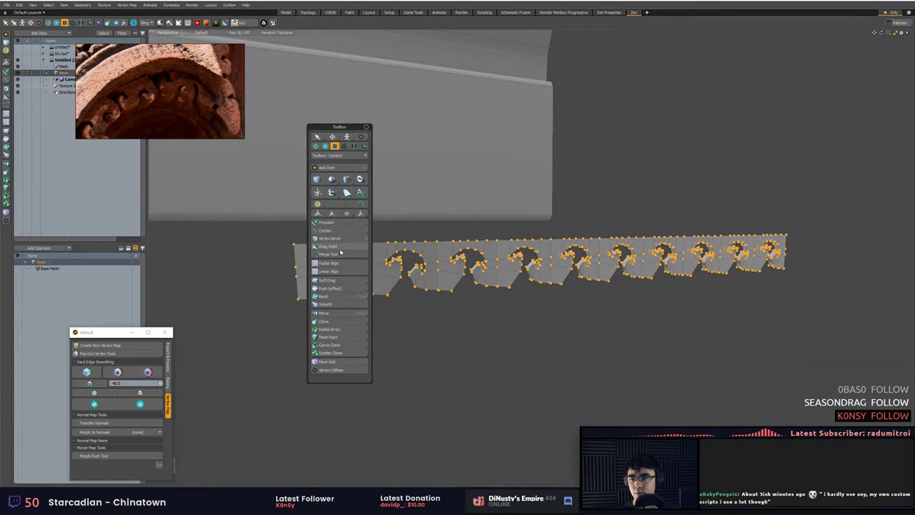
pyautogui.click(341, 253)
pyautogui.click(587, 191)
pyautogui.press('q')
pyautogui.click(617, 182)
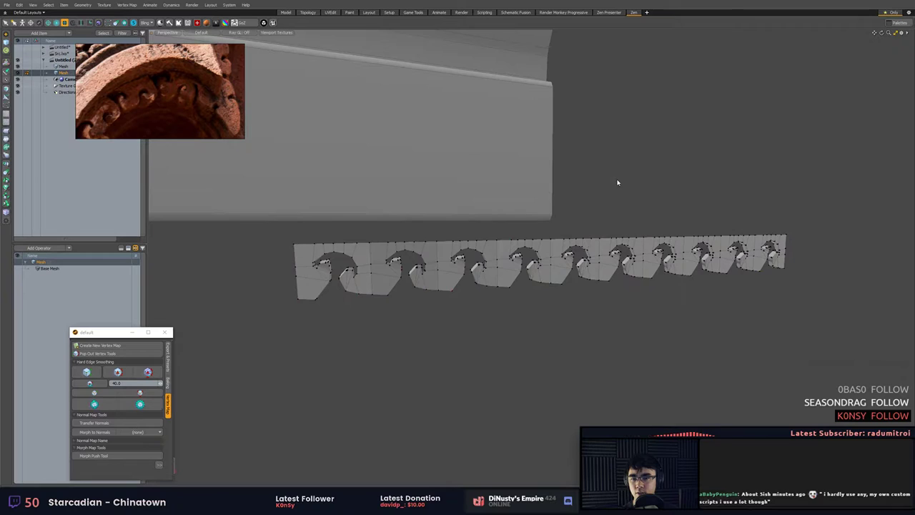
# Preview the merged row with subdivision smoothing and examine the joins between the hooked sections.
pyautogui.press('5')
pyautogui.press('Tab')
pyautogui.click(622, 190)
pyautogui.keyDown('alt'); pyautogui.moveTo(622, 191); pyautogui.dragTo(459, 203); pyautogui.keyUp('alt')
pyautogui.scroll(-6, 631, 215)
pyautogui.scroll(4, 474, 203)
pyautogui.keyDown('alt'); pyautogui.moveTo(459, 203); pyautogui.dragTo(500, 213); pyautogui.keyUp('alt')
pyautogui.press('3')
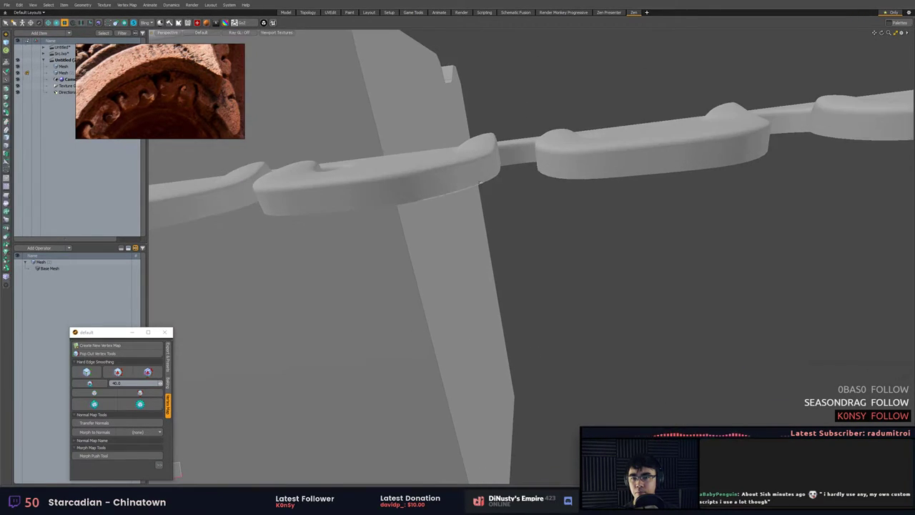
pyautogui.keyDown('ctrl'); pyautogui.keyDown('alt'); pyautogui.moveTo(448, 184); pyautogui.dragTo(447, 272); pyautogui.keyUp('alt'); pyautogui.keyUp('ctrl')
pyautogui.press('Tab')
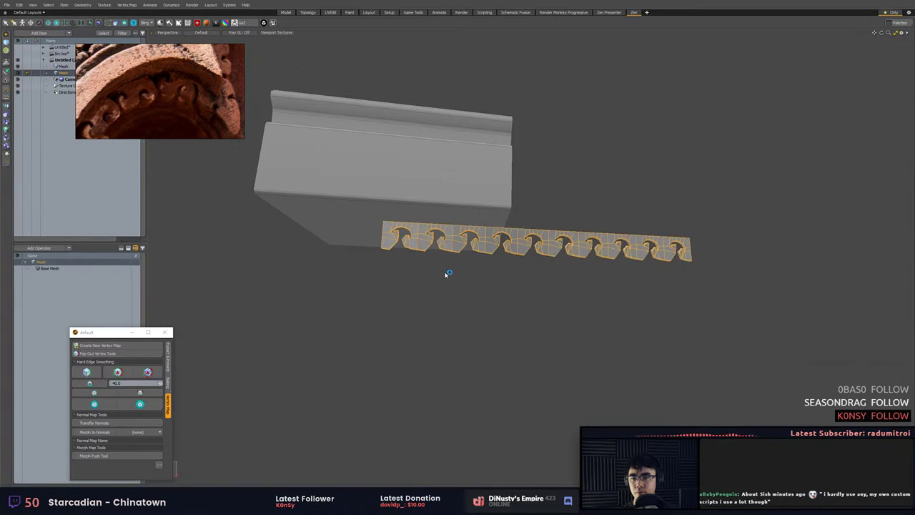
# Delete all the cloned sections of the row, keeping only the first hooked section.
pyautogui.press('3')
pyautogui.doubleClick(460, 245)
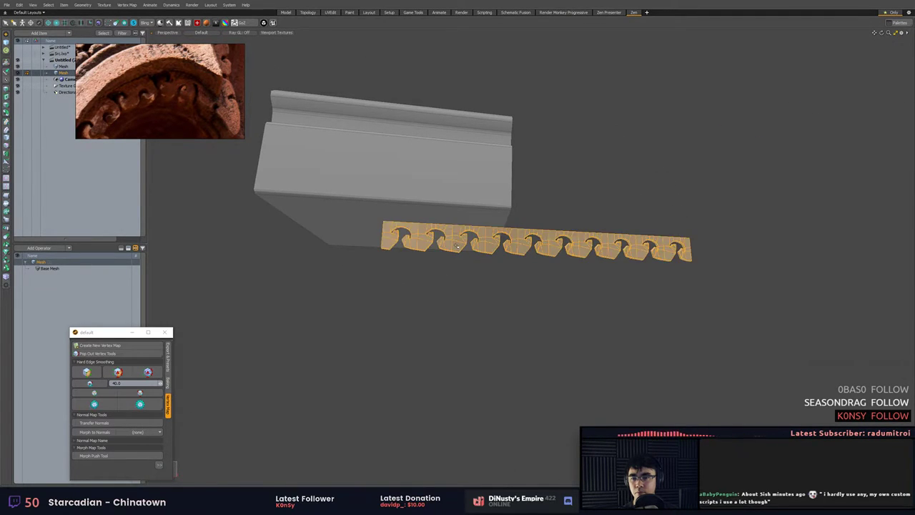
pyautogui.press('1')
pyautogui.doubleClick(456, 245)
pyautogui.press('3')
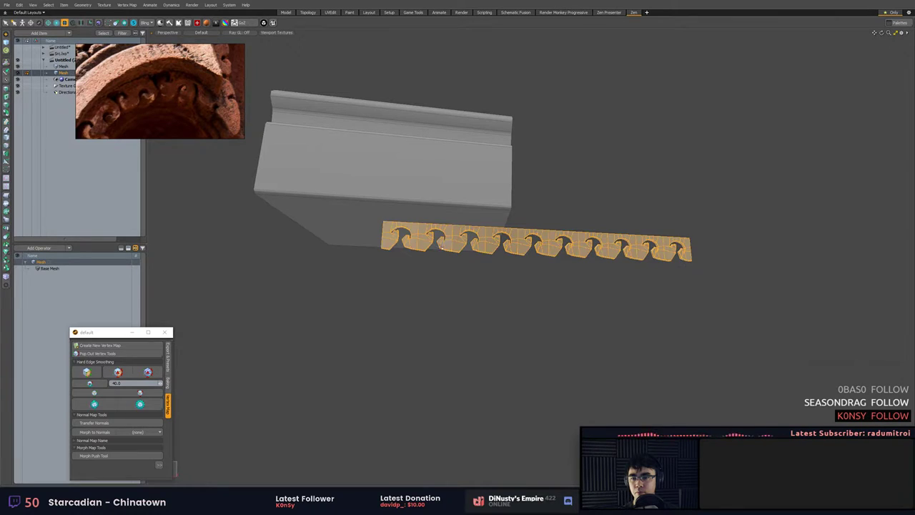
pyautogui.click(413, 242)
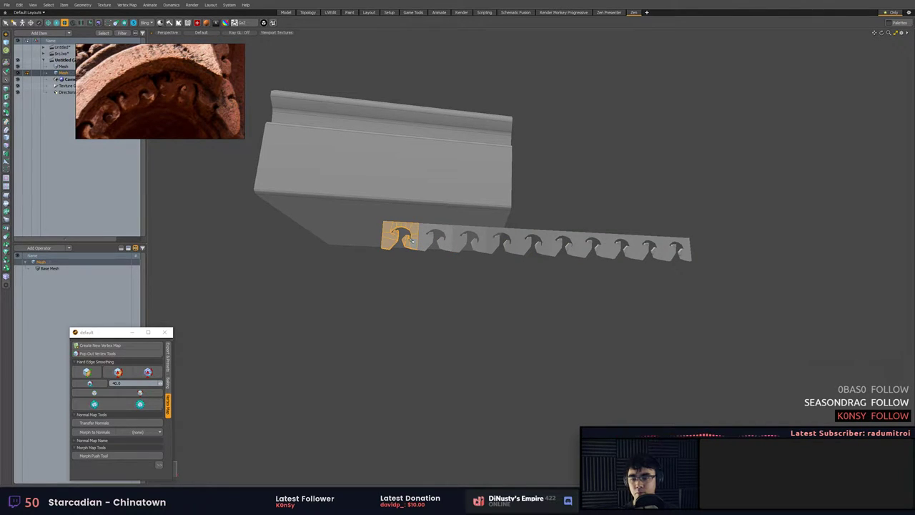
pyautogui.press('[')
pyautogui.press('Delete')
# Turn on subdivision smoothing for the remaining hooked section and check its shape up close.
pyautogui.doubleClick(411, 242)
pyautogui.hotkey('shift', 'a')
pyautogui.keyDown('alt'); pyautogui.moveTo(412, 242); pyautogui.dragTo(450, 278); pyautogui.keyUp('alt')
pyautogui.scroll(3, 450, 265)
pyautogui.press('2')
pyautogui.doubleClick(471, 232)
pyautogui.keyDown('alt'); pyautogui.moveTo(469, 235); pyautogui.dragTo(447, 161); pyautogui.keyUp('alt')
pyautogui.keyDown('alt'); pyautogui.moveTo(537, 264); pyautogui.dragTo(543, 324); pyautogui.keyUp('alt')
pyautogui.press('Tab')
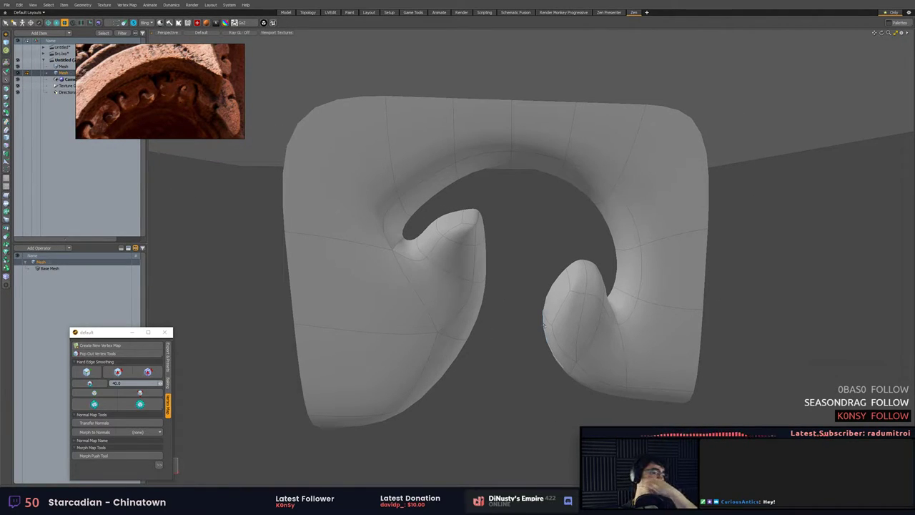
# Compare the smoothed hooked section with the carved arch reference photo and the underside of the cornice block.
pyautogui.scroll(-6, 472, 267)
pyautogui.keyDown('alt'); pyautogui.moveTo(402, 245); pyautogui.dragTo(423, 308); pyautogui.keyUp('alt')
pyautogui.scroll(-3, 422, 308)
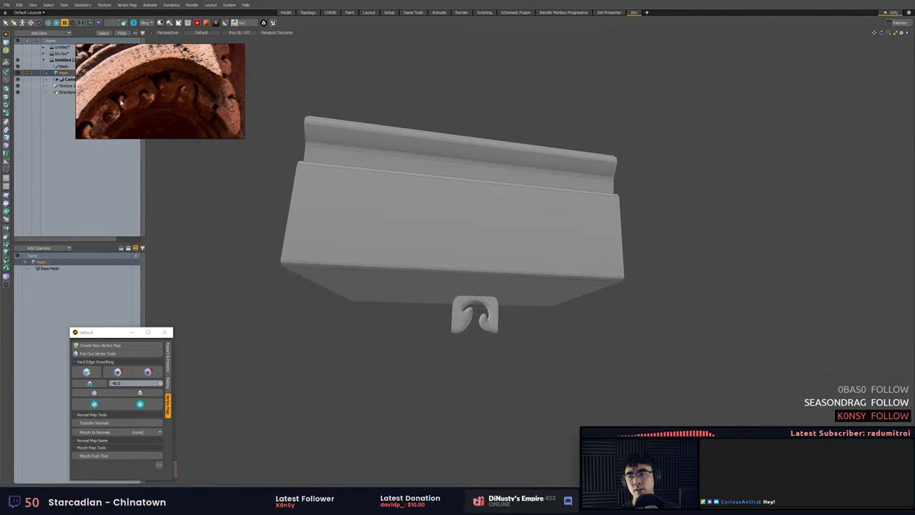
pyautogui.scroll(-4, 145, 90)
pyautogui.moveTo(145, 90); pyautogui.dragTo(206, 91, button='middle')
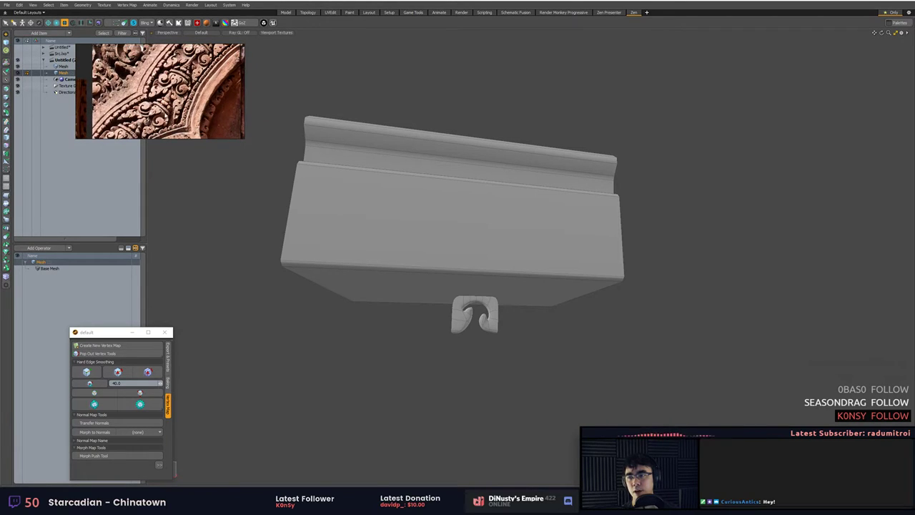
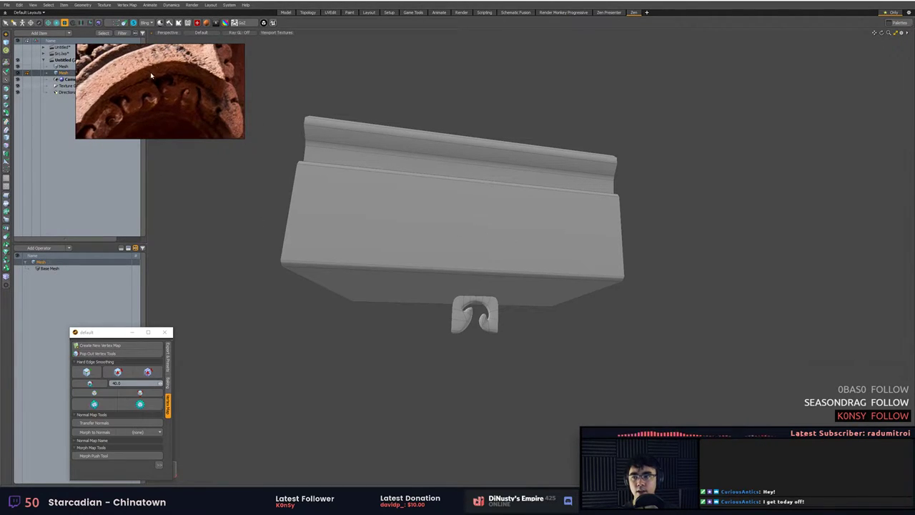
pyautogui.keyDown('alt'); pyautogui.moveTo(372, 251); pyautogui.dragTo(408, 302); pyautogui.keyUp('alt')
pyautogui.scroll(3, 445, 292)
pyautogui.keyDown('alt'); pyautogui.keyDown('shift'); pyautogui.moveTo(533, 294); pyautogui.dragTo(488, 290); pyautogui.keyUp('shift'); pyautogui.keyUp('alt')
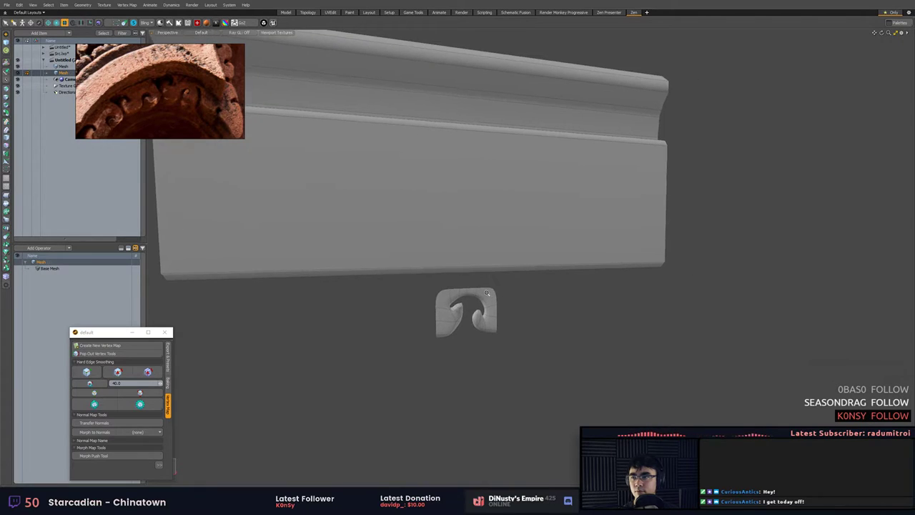
# Move the lower inner corner vertices of the ornament's left leg toward the gap and turn off its subdivision smoothing.
pyautogui.scroll(4, 489, 290)
pyautogui.keyDown('alt'); pyautogui.moveTo(499, 322); pyautogui.dragTo(510, 288); pyautogui.keyUp('alt')
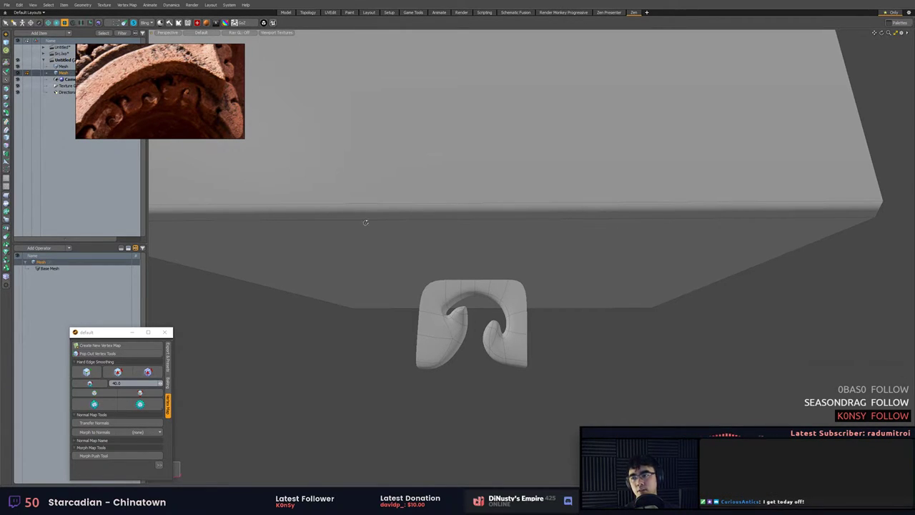
pyautogui.keyDown('alt'); pyautogui.moveTo(521, 256); pyautogui.dragTo(635, 216); pyautogui.keyUp('alt')
pyautogui.scroll(4, 622, 211)
pyautogui.scroll(-3, 629, 218)
pyautogui.press('1')
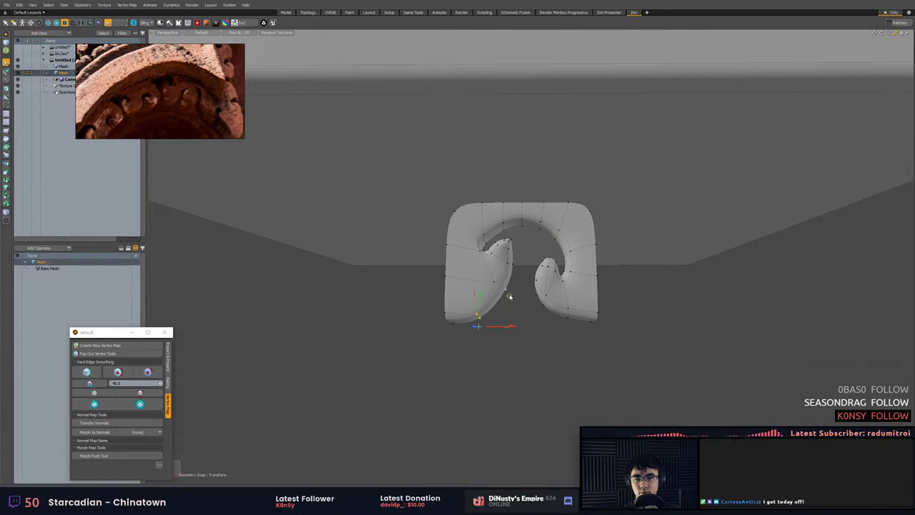
pyautogui.moveTo(509, 296); pyautogui.dragTo(541, 295)
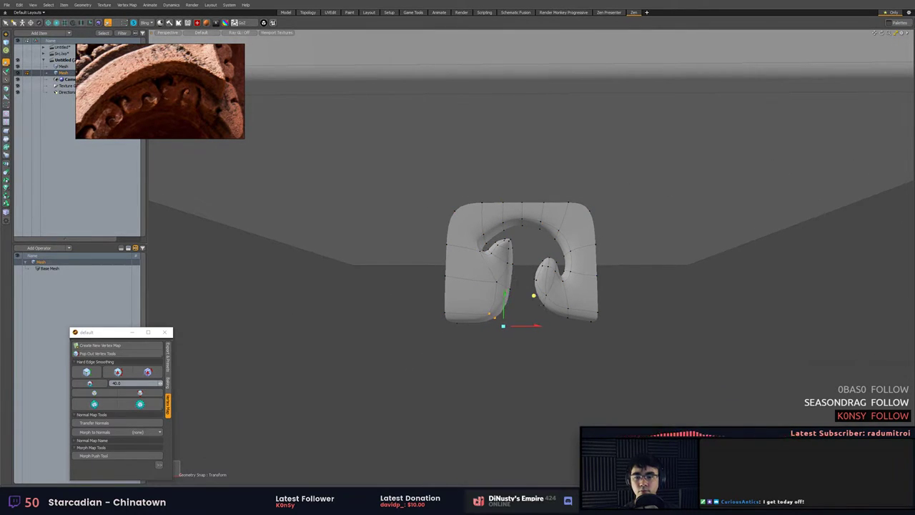
pyautogui.keyDown('alt'); pyautogui.moveTo(661, 307); pyautogui.dragTo(619, 244); pyautogui.keyUp('alt')
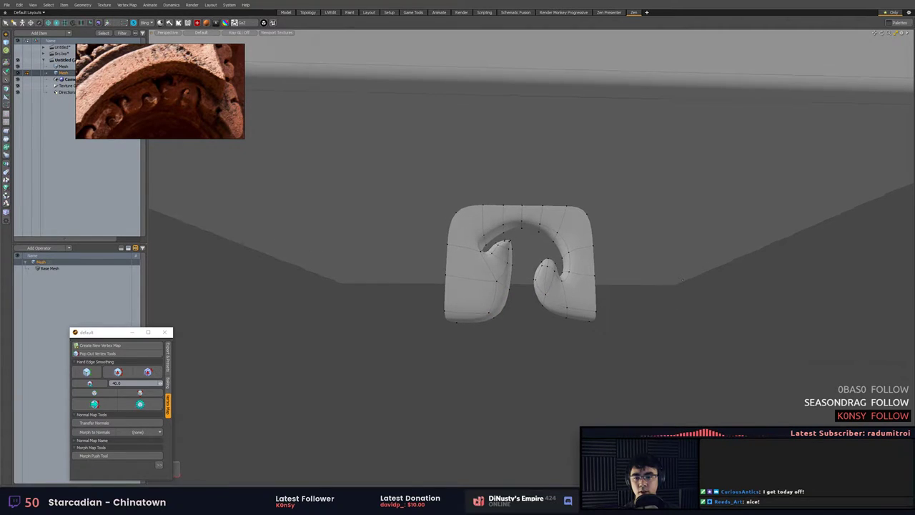
pyautogui.press('Tab')
pyautogui.press('3')
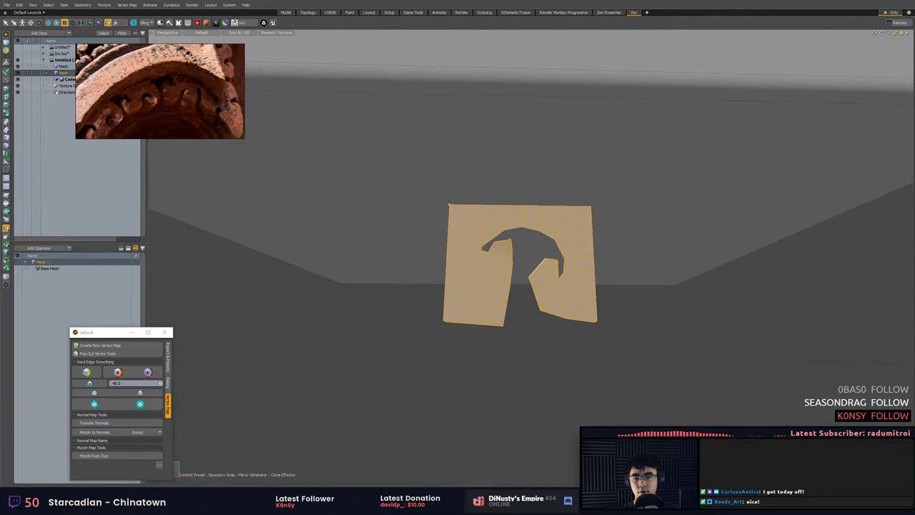
pyautogui.click(449, 204)
pyautogui.hotkey('ctrl', 'z')
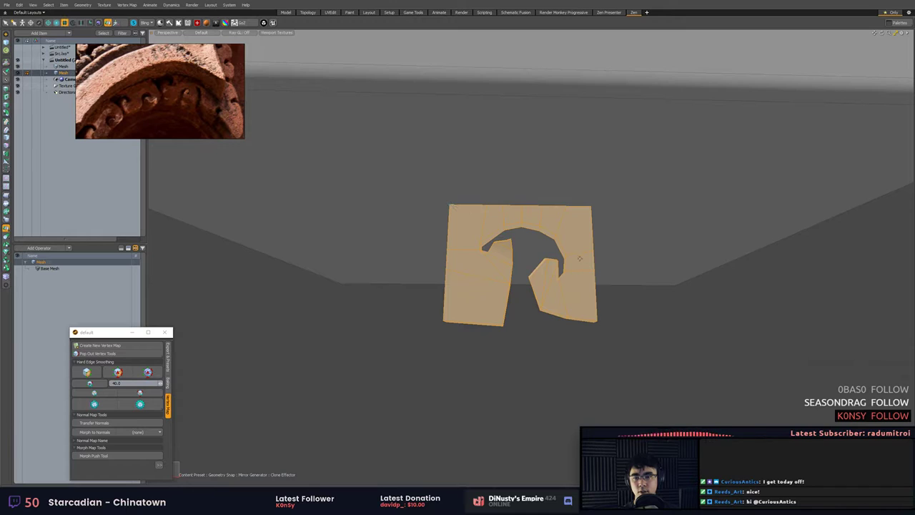
pyautogui.press('space')
pyautogui.press('space')
pyautogui.press('space')
pyautogui.press('space')
pyautogui.click(606, 274)
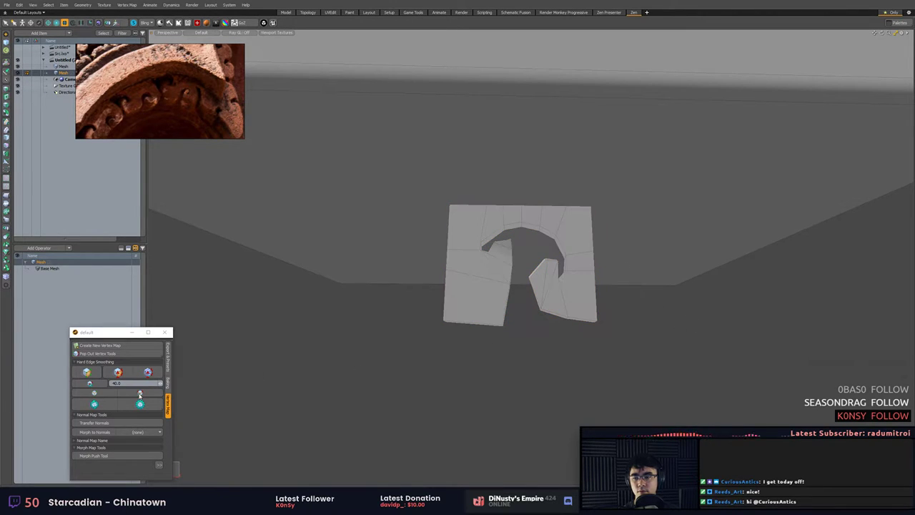
# Apply smoothing to the ornament mesh with the Hard Edge Smoothing tools.
pyautogui.click(94, 404)
pyautogui.click(493, 311)
pyautogui.click(571, 333)
pyautogui.keyDown('alt'); pyautogui.moveTo(519, 337); pyautogui.dragTo(471, 376); pyautogui.keyUp('alt')
pyautogui.scroll(5, 570, 333)
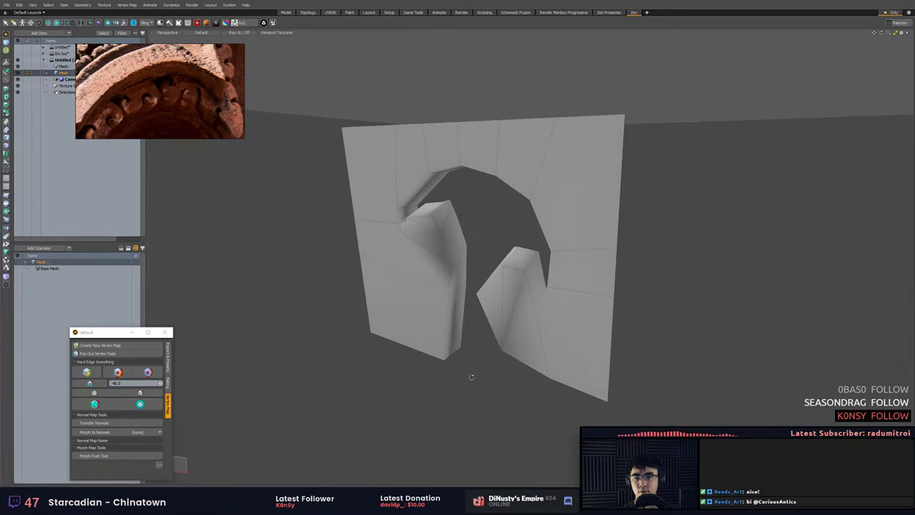
# Select the ornament's open back boundary edges, then deselect those along the outer top and sides.
pyautogui.press('5')
pyautogui.click(454, 207)
pyautogui.press('2')
pyautogui.doubleClick(453, 208)
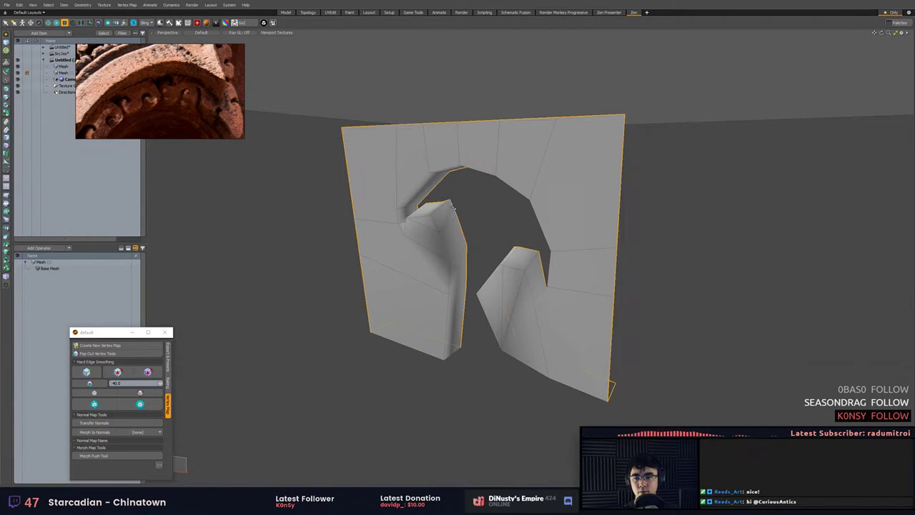
pyautogui.keyDown('alt'); pyautogui.moveTo(453, 208); pyautogui.dragTo(492, 203); pyautogui.keyUp('alt')
pyautogui.press('w')
pyautogui.press('q')
pyautogui.keyDown('ctrl'); pyautogui.moveTo(316, 168); pyautogui.dragTo(405, 106); pyautogui.keyUp('ctrl')
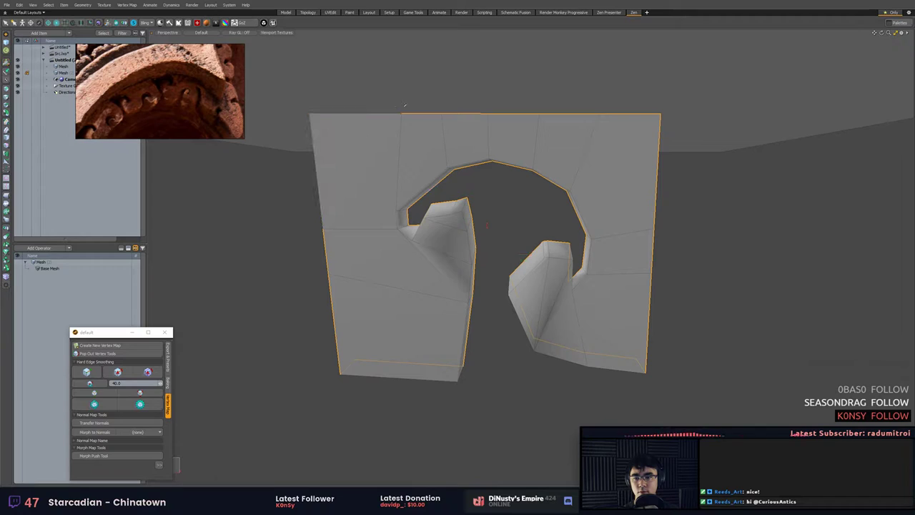
pyautogui.keyDown('alt'); pyautogui.moveTo(689, 229); pyautogui.dragTo(700, 284); pyautogui.keyUp('alt')
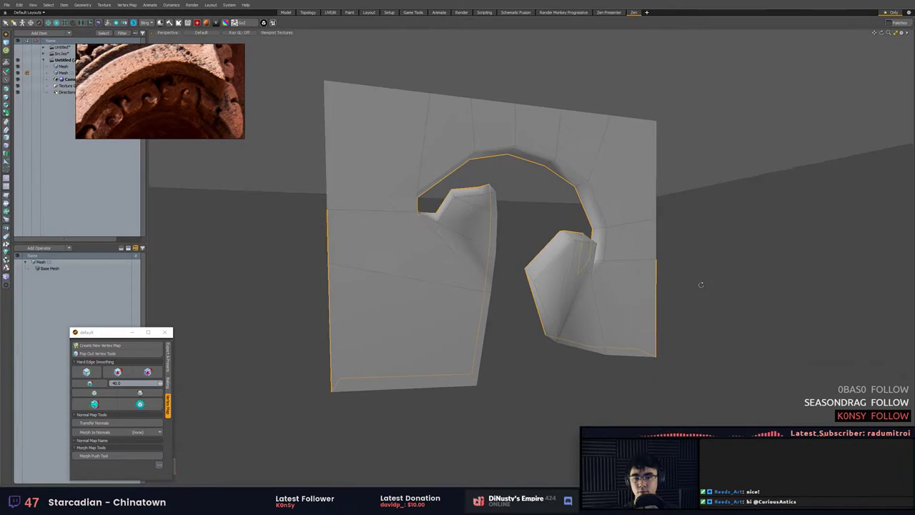
pyautogui.press('x')
pyautogui.scroll(-2, 602, 314)
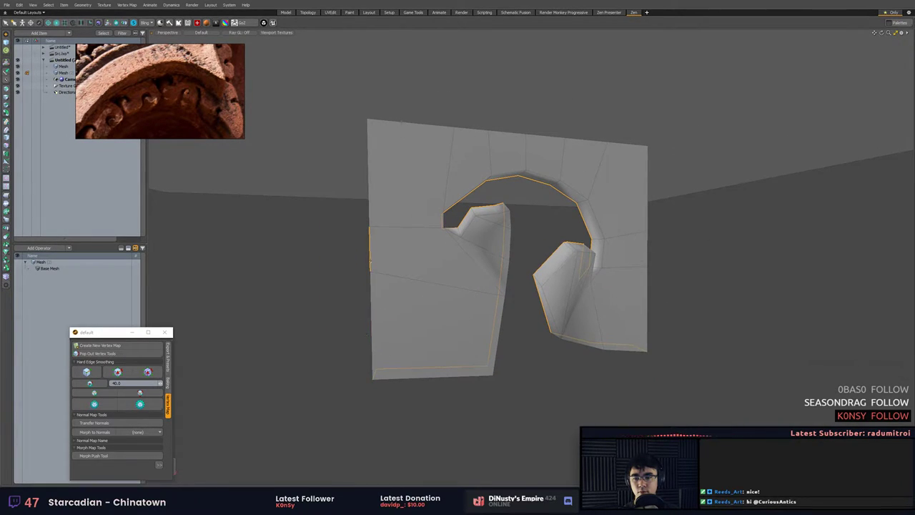
pyautogui.keyDown('ctrl'); pyautogui.click(370, 264); pyautogui.keyUp('ctrl')
pyautogui.keyDown('alt'); pyautogui.moveTo(428, 272); pyautogui.dragTo(440, 204); pyautogui.keyUp('alt')
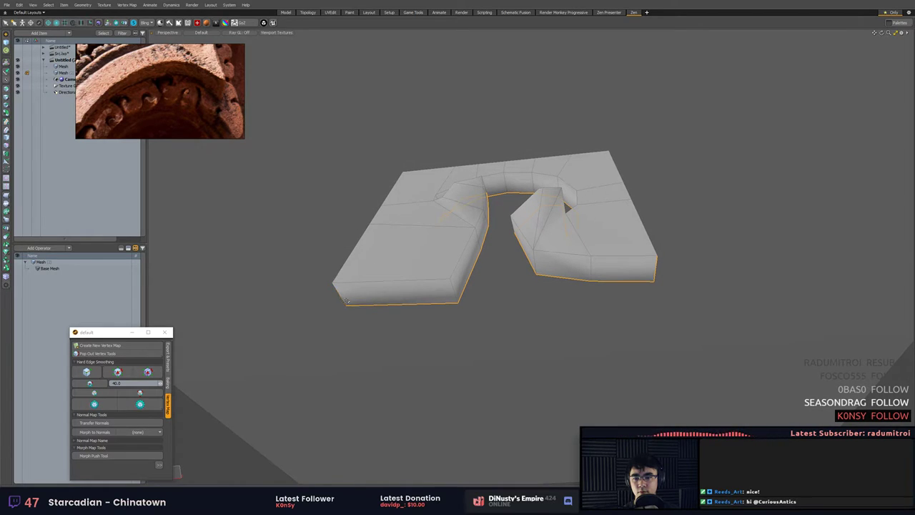
pyautogui.press('3')
pyautogui.click(379, 293)
pyautogui.keyDown('shift'); pyautogui.click(566, 269); pyautogui.keyUp('shift')
pyautogui.keyDown('shift'); pyautogui.click(608, 269); pyautogui.keyUp('shift')
pyautogui.keyDown('alt'); pyautogui.moveTo(608, 271); pyautogui.dragTo(655, 304); pyautogui.keyUp('alt')
pyautogui.press('5')
pyautogui.press('r')
pyautogui.click(436, 307)
pyautogui.moveTo(460, 305); pyautogui.dragTo(405, 157)
pyautogui.press('q')
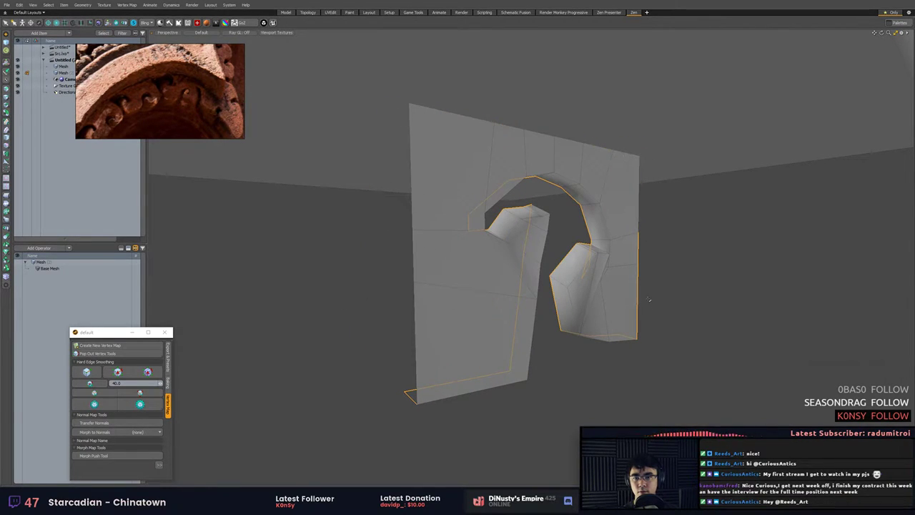
# Refine the selection to the back edges of the inner curve and leg undersides, and scale them slightly inward.
pyautogui.moveTo(656, 298)
pyautogui.keyDown('alt'); pyautogui.mouseDown()
pyautogui.moveTo(664, 287)
pyautogui.moveTo(645, 314)
pyautogui.moveTo(649, 303)
pyautogui.mouseUp(); pyautogui.keyUp('alt')
pyautogui.scroll(2, 645, 315)
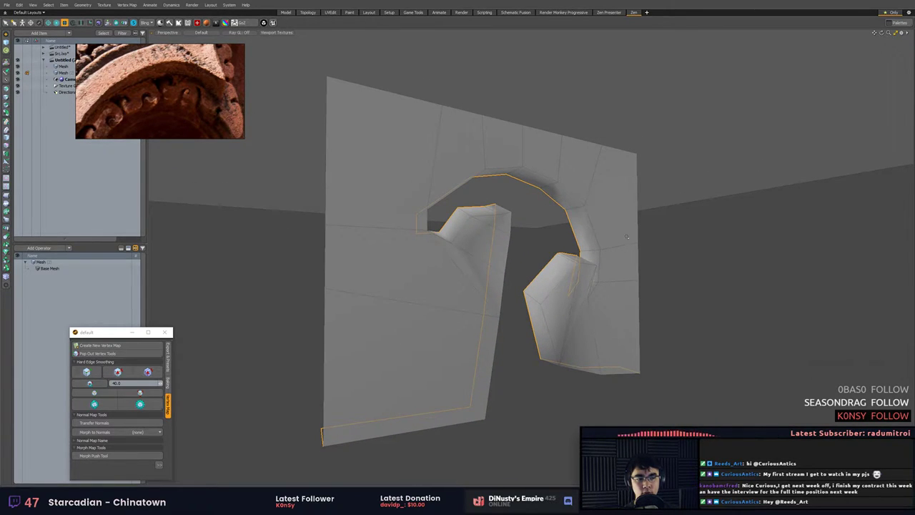
pyautogui.keyDown('alt'); pyautogui.moveTo(627, 237); pyautogui.dragTo(472, 251); pyautogui.keyUp('alt')
pyautogui.press('r')
pyautogui.press('q')
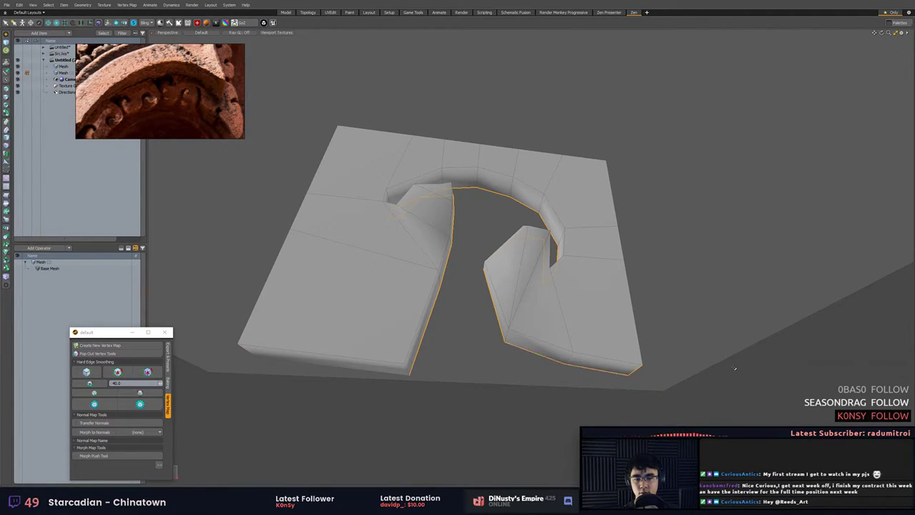
pyautogui.keyDown('shift'); pyautogui.click(388, 374); pyautogui.keyUp('shift')
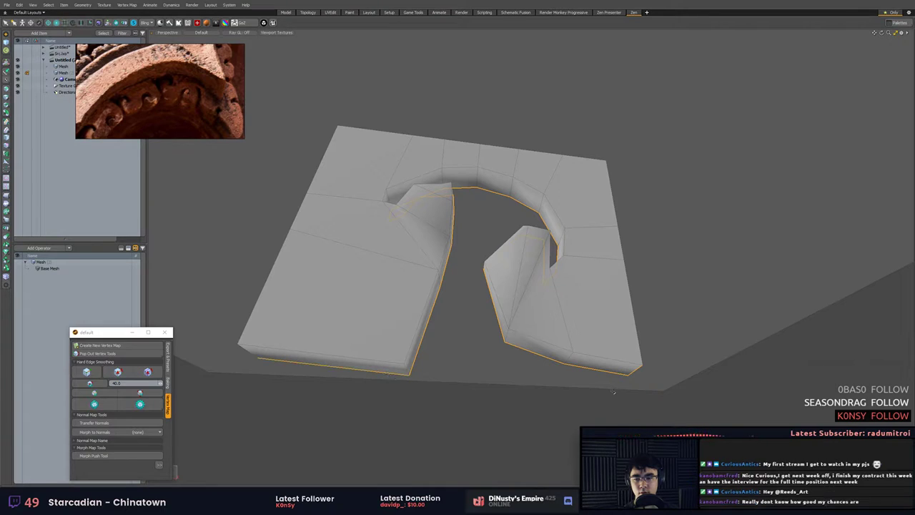
pyautogui.keyDown('alt'); pyautogui.moveTo(645, 363); pyautogui.dragTo(643, 396); pyautogui.keyUp('alt')
pyautogui.press('r')
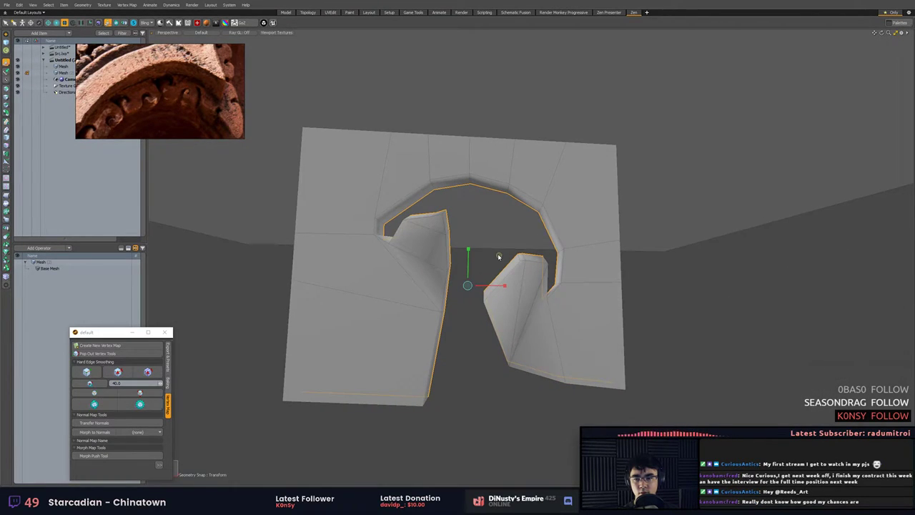
pyautogui.moveTo(499, 255); pyautogui.dragTo(496, 255)
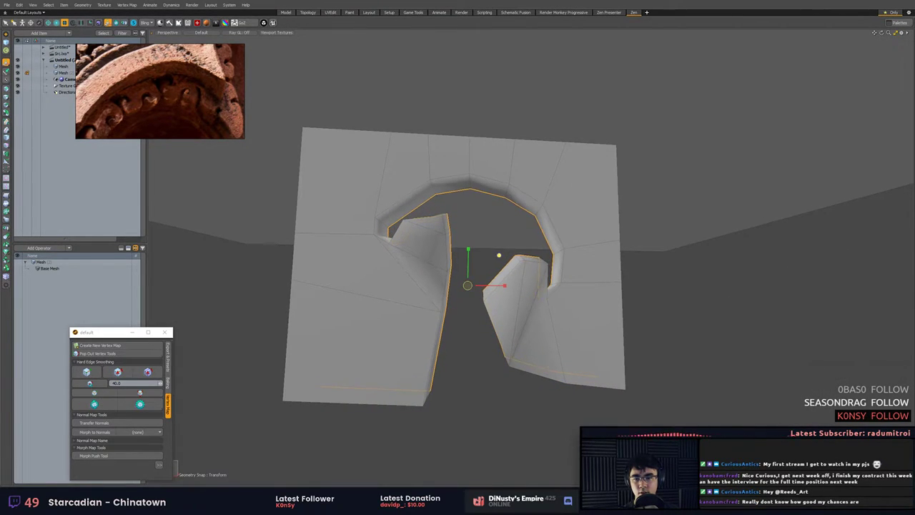
# Scale the selected back edges slightly taller about a pivot near the bottom of the gap between the legs.
pyautogui.press('q')
pyautogui.click(470, 351)
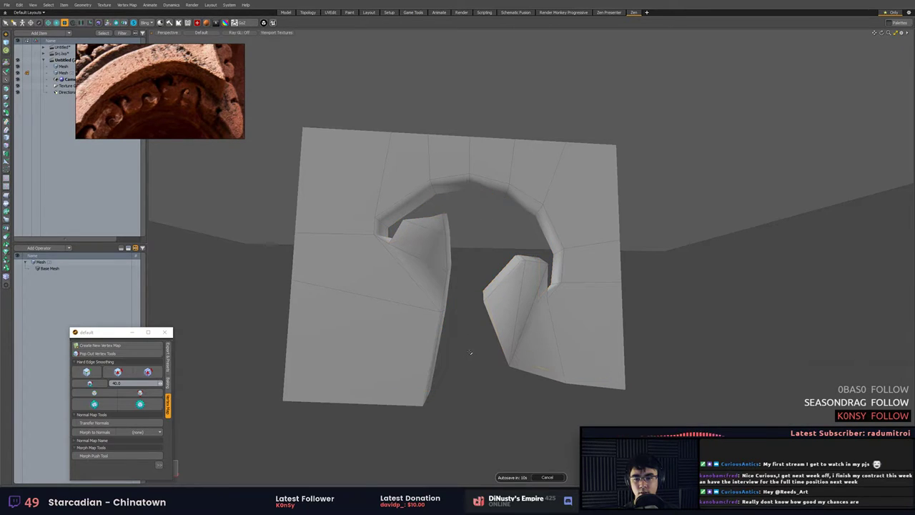
pyautogui.hotkey('ctrl', 'z')
pyautogui.press('r')
pyautogui.click(468, 349)
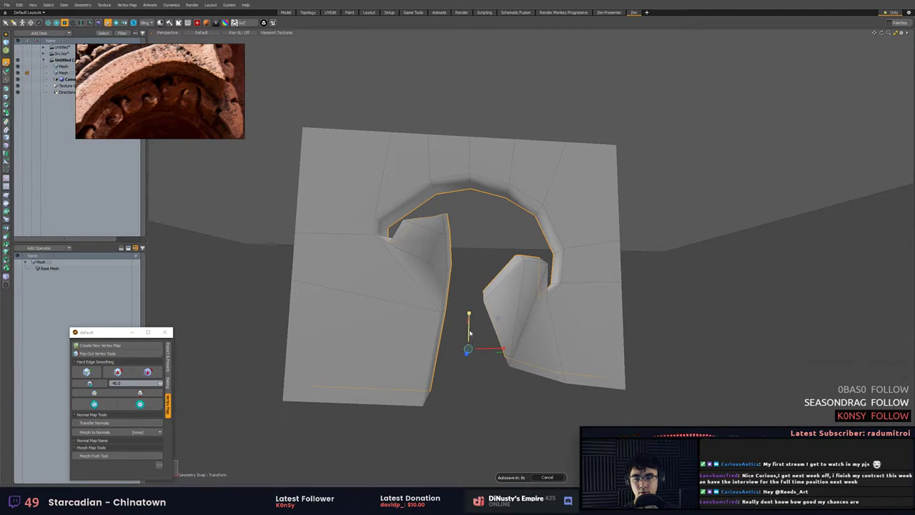
pyautogui.moveTo(469, 333); pyautogui.dragTo(470, 328)
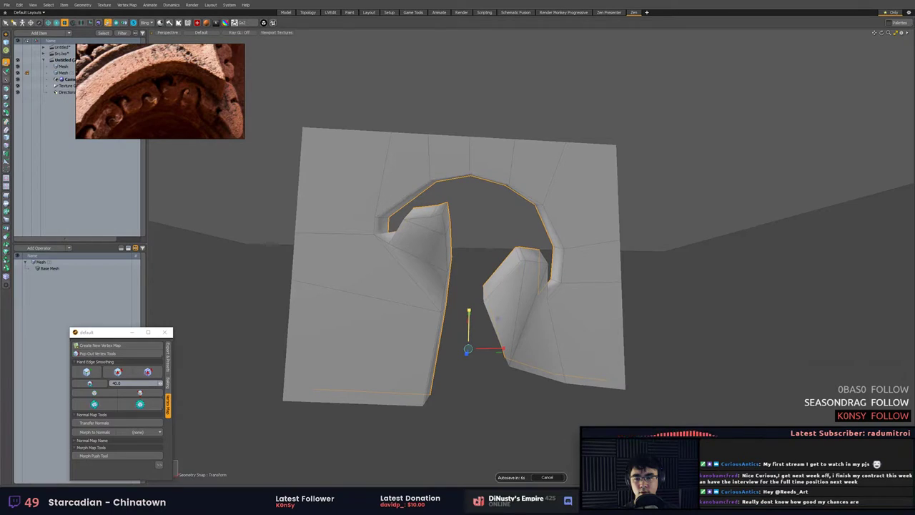
# Move the selected back edges slightly down and clear the selection.
pyautogui.press('w')
pyautogui.moveTo(469, 256); pyautogui.dragTo(468, 264)
pyautogui.press('q')
pyautogui.moveTo(676, 302)
pyautogui.keyDown('alt'); pyautogui.mouseDown()
pyautogui.moveTo(733, 333)
pyautogui.moveTo(683, 329)
pyautogui.moveTo(615, 294)
pyautogui.moveTo(639, 327)
pyautogui.moveTo(694, 329)
pyautogui.moveTo(677, 318)
pyautogui.mouseUp(); pyautogui.keyUp('alt')
pyautogui.click(698, 323)
# Turn subdivision smoothing back on and bevel the edge loop around the ornament's inner curve.
pyautogui.press('Tab')
pyautogui.doubleClick(554, 202)
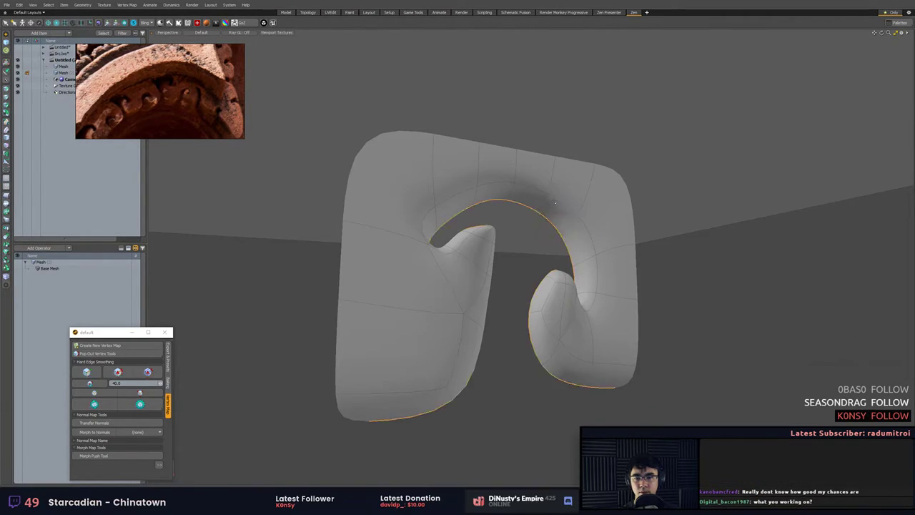
pyautogui.click(548, 202)
pyautogui.press('l')
pyautogui.press('b')
pyautogui.moveTo(672, 234); pyautogui.dragTo(647, 268)
pyautogui.click(718, 265)
# In the front view, nudge the arch's top-centre vertex and its right neighbour up and to the right.
pyautogui.scroll(-2, 718, 265)
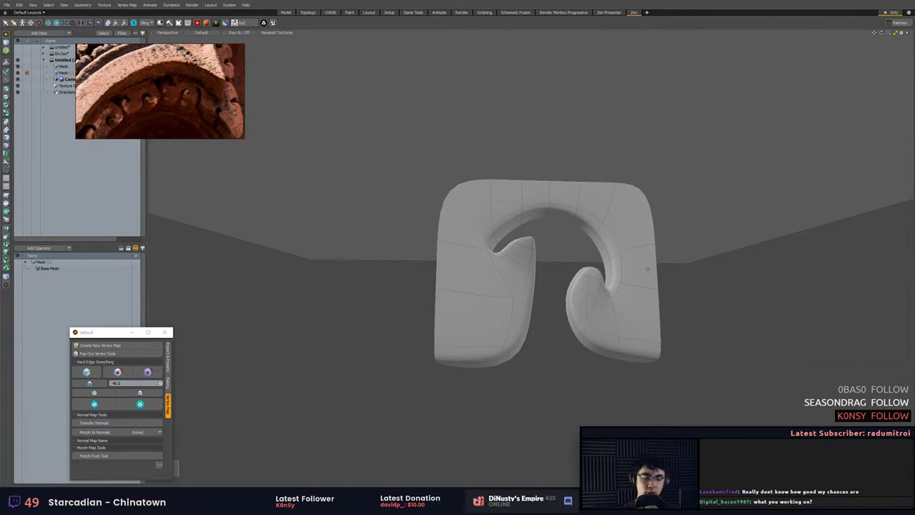
pyautogui.press('KP_2')
pyautogui.press('KP_2')
pyautogui.press('KP_2')
pyautogui.press('KP_2')
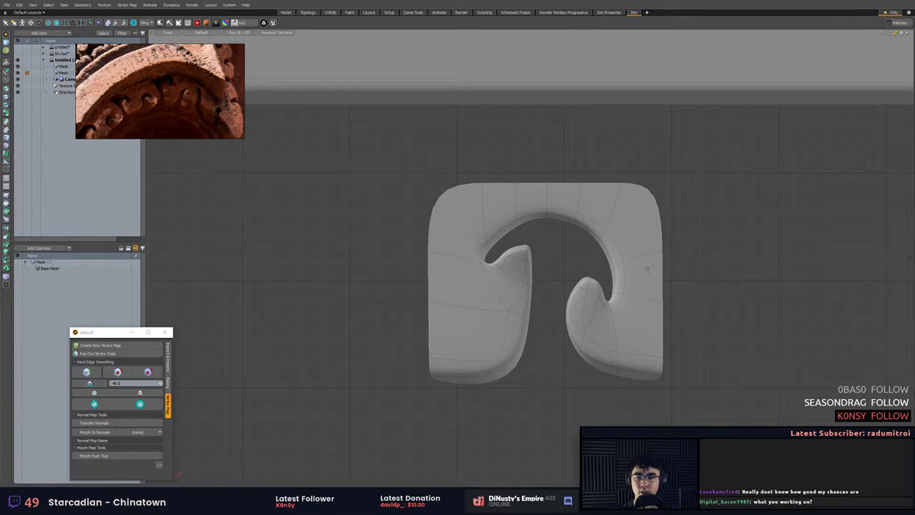
pyautogui.scroll(7, 554, 217)
pyautogui.press('1')
pyautogui.click(515, 184)
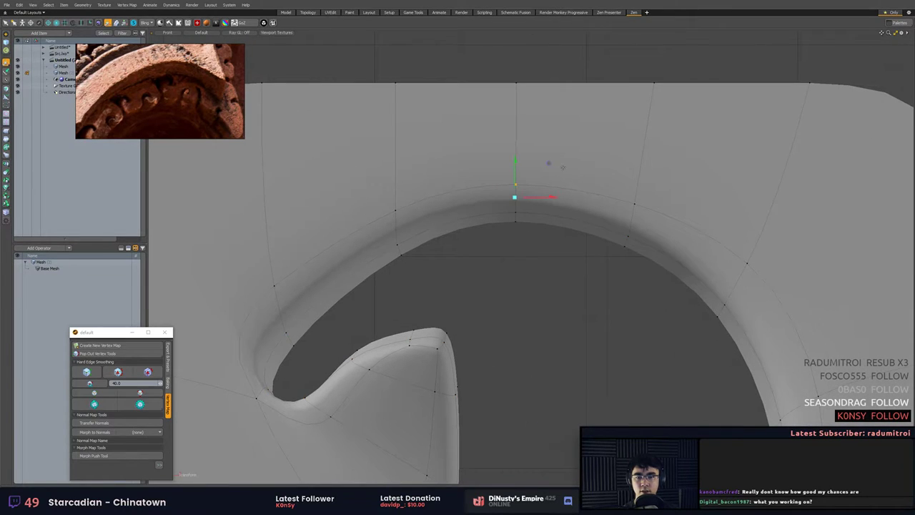
pyautogui.moveTo(549, 165); pyautogui.dragTo(559, 142)
pyautogui.click(636, 186)
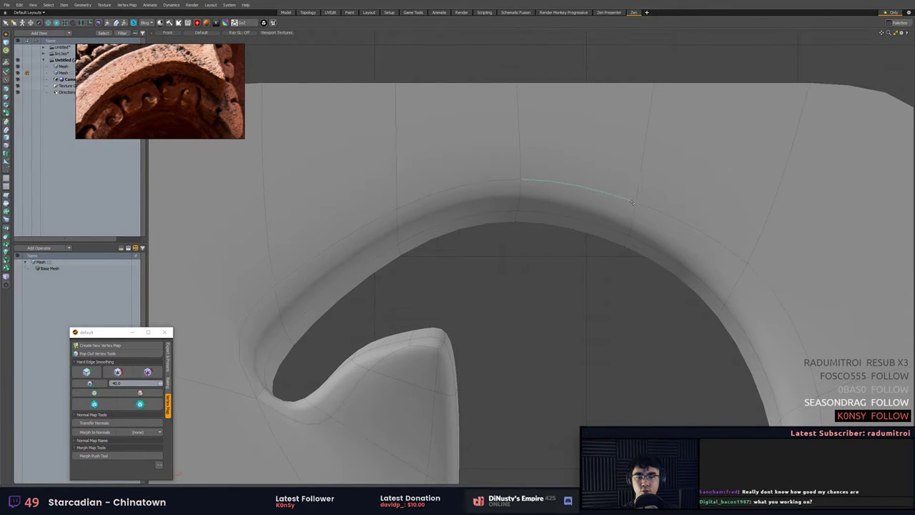
pyautogui.click(636, 202)
pyautogui.moveTo(670, 191); pyautogui.dragTo(682, 182)
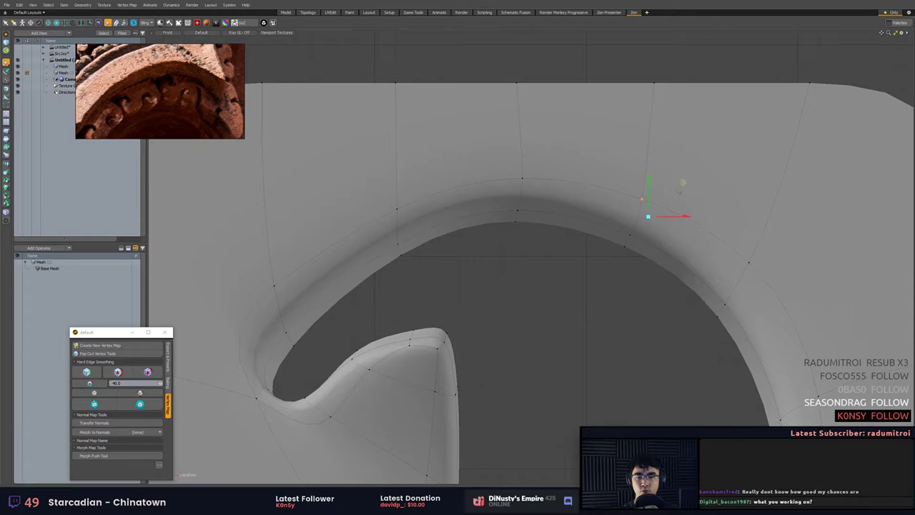
# Move the vertex on the ornament's upper border, right of the arch's centre, slightly to the right.
pyautogui.press('space')
pyautogui.click(629, 314)
pyautogui.keyDown('ctrl'); pyautogui.keyDown('alt'); pyautogui.moveTo(629, 314); pyautogui.dragTo(607, 300); pyautogui.keyUp('alt'); pyautogui.keyUp('ctrl')
pyautogui.press('w')
pyautogui.moveTo(679, 138); pyautogui.dragTo(714, 137)
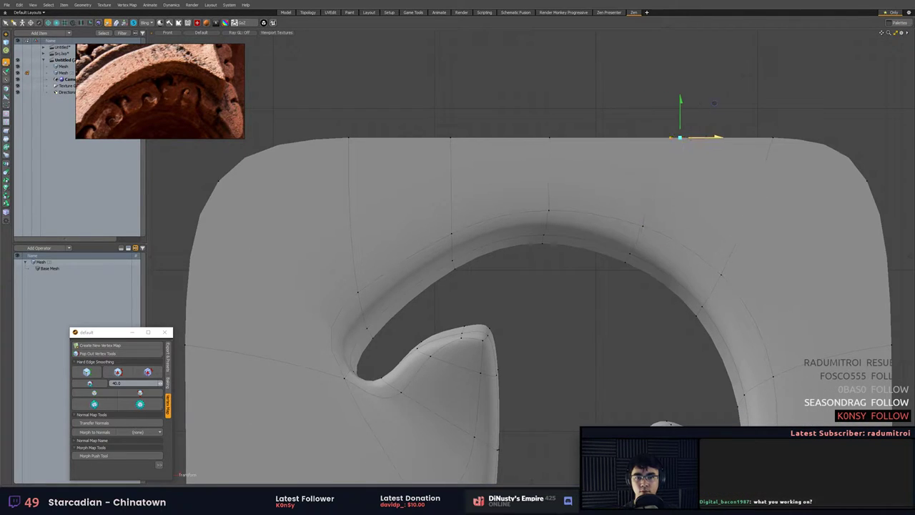
# Move the edge between the upper border and the left part of the arch slightly to the left.
pyautogui.press('space')
pyautogui.keyDown('ctrl'); pyautogui.keyDown('alt'); pyautogui.moveTo(633, 167); pyautogui.dragTo(544, 170); pyautogui.keyUp('alt'); pyautogui.keyUp('ctrl')
pyautogui.press('2')
pyautogui.click(533, 160)
pyautogui.press('w')
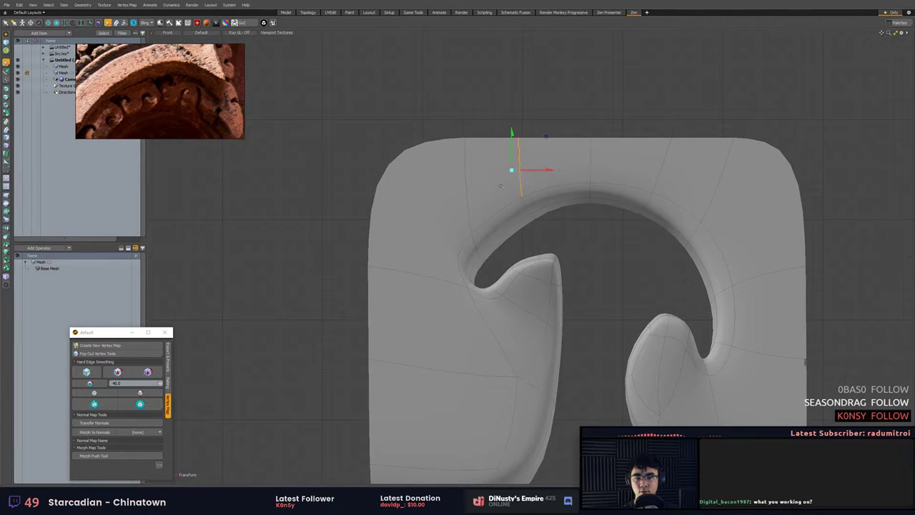
pyautogui.press('space')
# Move the vertex at the arch's left inner corner, beside the left hook, down and to the left.
pyautogui.keyDown('ctrl'); pyautogui.keyDown('alt'); pyautogui.moveTo(445, 315); pyautogui.dragTo(493, 330); pyautogui.keyUp('alt'); pyautogui.keyUp('ctrl')
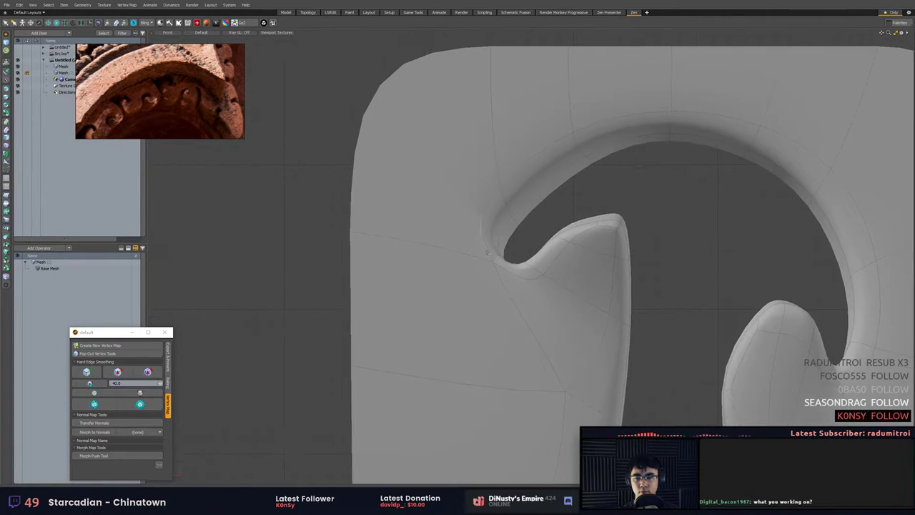
pyautogui.press('1')
pyautogui.click(493, 266)
pyautogui.moveTo(529, 227); pyautogui.dragTo(516, 264)
pyautogui.keyDown('alt'); pyautogui.keyDown('shift'); pyautogui.moveTo(516, 264); pyautogui.dragTo(504, 221); pyautogui.keyUp('shift'); pyautogui.keyUp('alt')
# Shift the front polygon at the tip of the left hook slightly down and to the left.
pyautogui.press('space')
pyautogui.press('3')
pyautogui.click(569, 207)
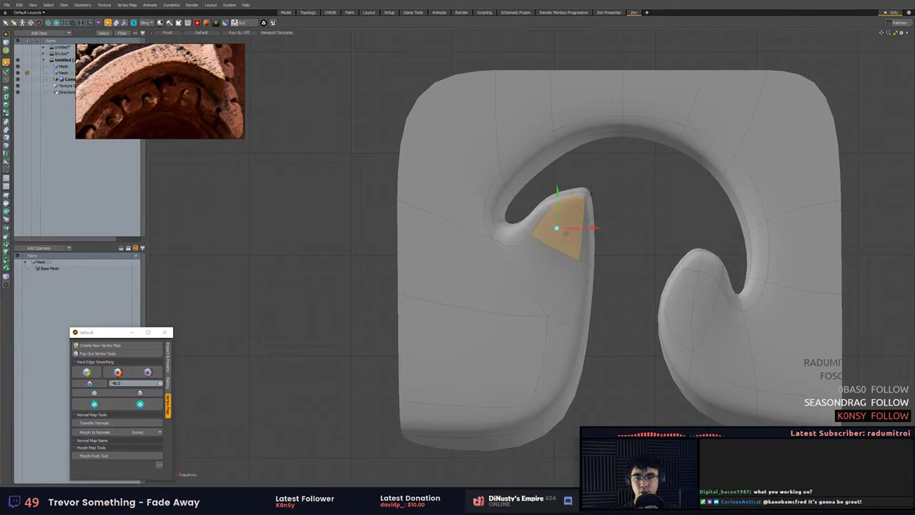
pyautogui.moveTo(565, 233); pyautogui.dragTo(561, 241)
pyautogui.press('space')
# Shift the narrow front polygon on the right hook slightly down and to the left.
pyautogui.keyDown('alt'); pyautogui.keyDown('shift'); pyautogui.moveTo(620, 228); pyautogui.dragTo(565, 195); pyautogui.keyUp('shift'); pyautogui.keyUp('alt')
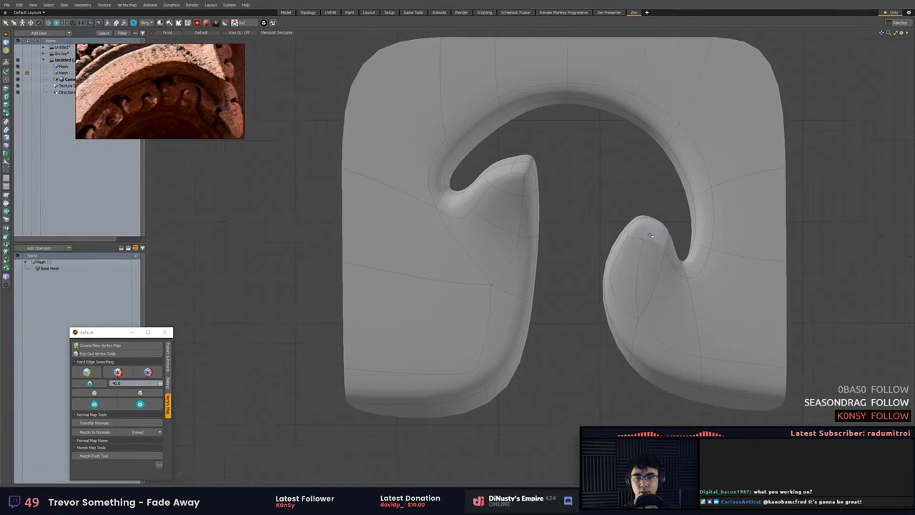
pyautogui.click(655, 232)
pyautogui.click(649, 264)
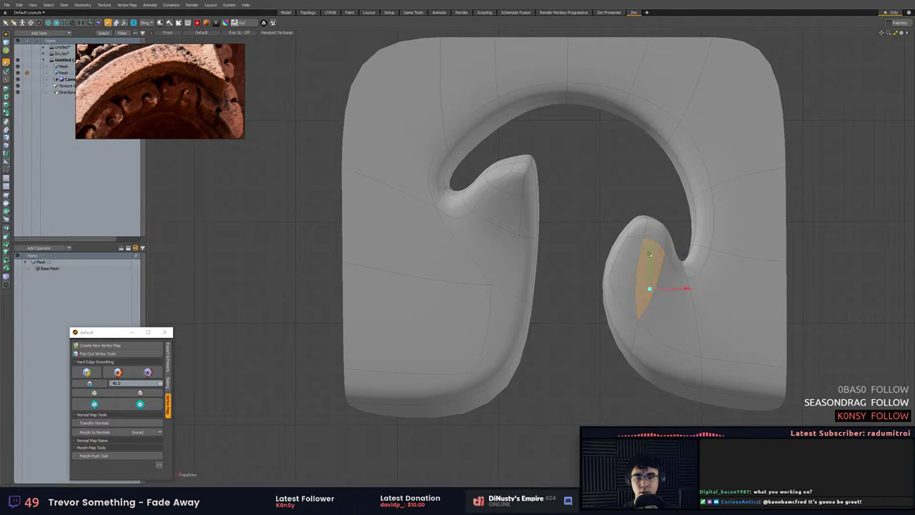
pyautogui.moveTo(649, 254); pyautogui.dragTo(651, 262)
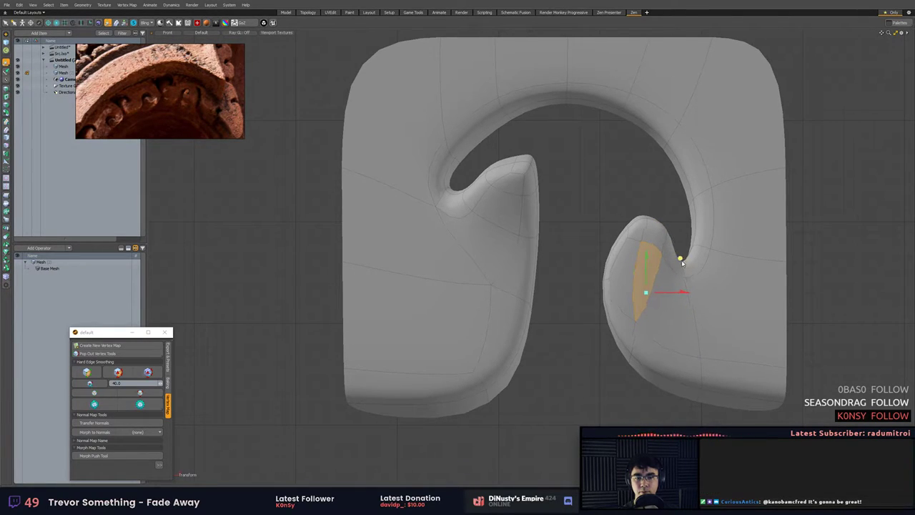
# Shift the vertices on the right hook's outer edge inward and raise the vertex above the arch's crown slightly.
pyautogui.press('space')
pyautogui.click(679, 286)
pyautogui.click(719, 262)
pyautogui.click(685, 312)
pyautogui.click(652, 294)
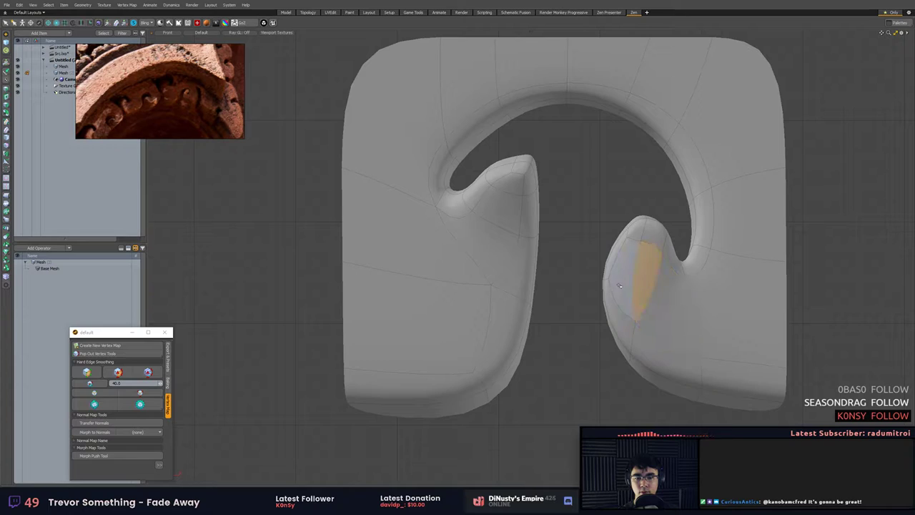
pyautogui.press('1')
pyautogui.click(608, 279)
pyautogui.press('w')
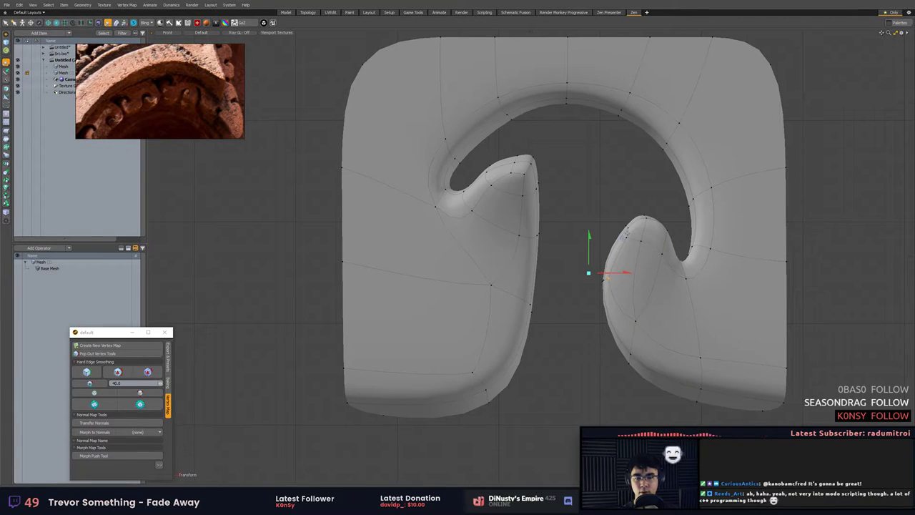
pyautogui.moveTo(623, 237); pyautogui.dragTo(654, 245)
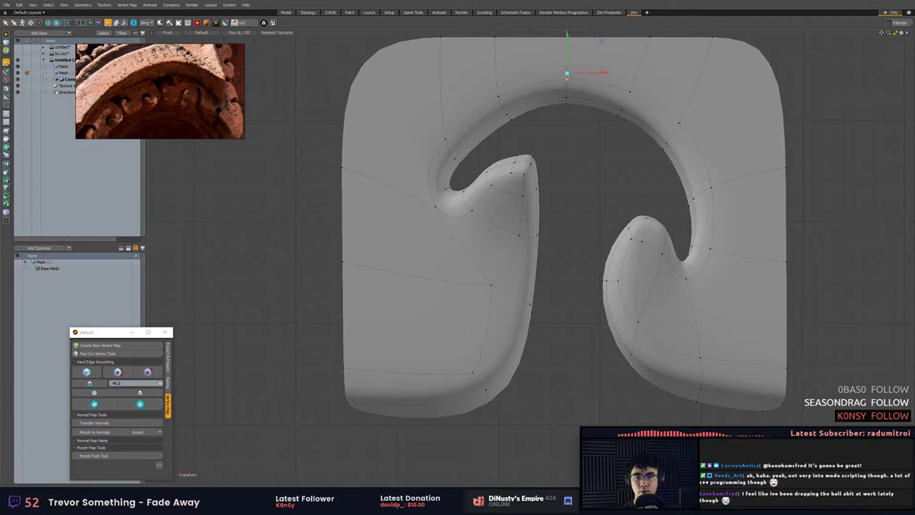
# Adjust the position of the short edge along the arch's right shoulder.
pyautogui.press('2')
pyautogui.click(699, 152)
pyautogui.press('w')
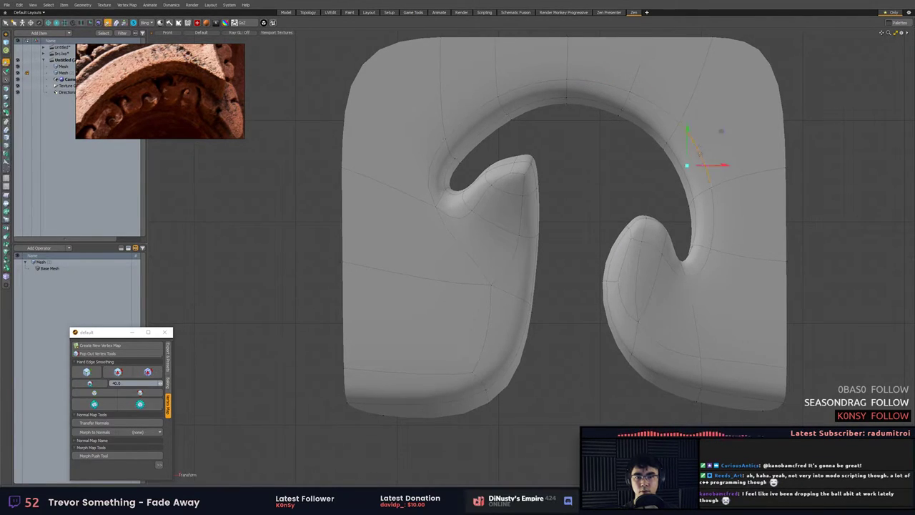
pyautogui.press('q')
pyautogui.click(833, 203)
pyautogui.keyDown('alt'); pyautogui.keyDown('shift'); pyautogui.moveTo(568, 173); pyautogui.dragTo(588, 166); pyautogui.keyUp('shift'); pyautogui.keyUp('alt')
pyautogui.scroll(-1, 588, 166)
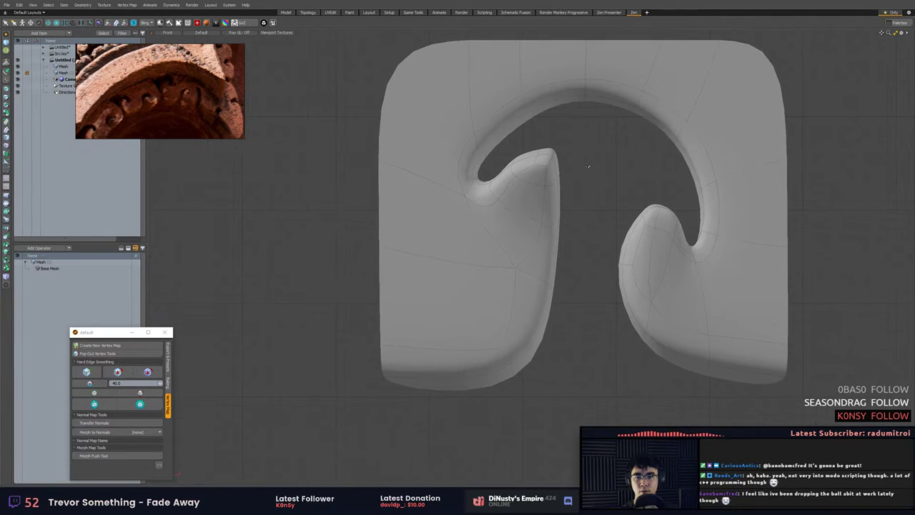
# Bevel the edge loop that runs along the front rim of the arch and both hooks.
pyautogui.click(486, 148)
pyautogui.press('b')
pyautogui.click(528, 153)
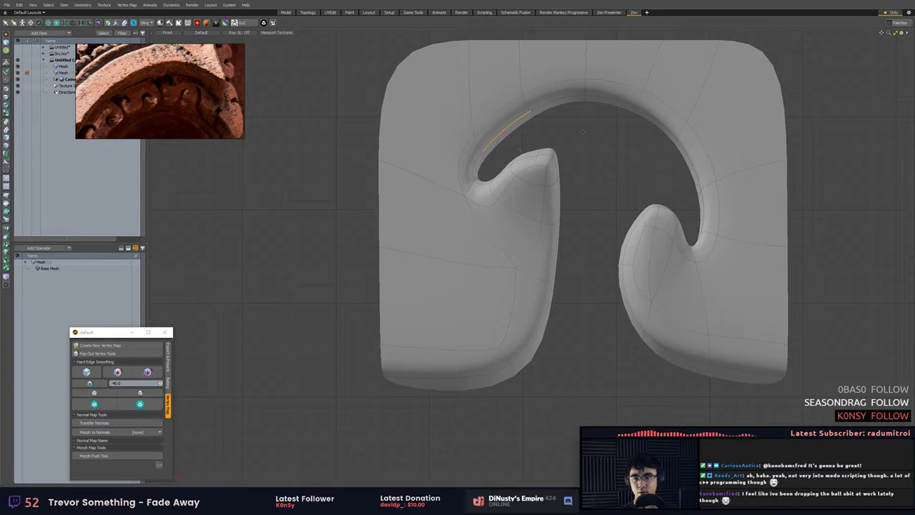
pyautogui.doubleClick(502, 136)
pyautogui.press('b')
pyautogui.moveTo(586, 137); pyautogui.dragTo(593, 191)
pyautogui.press('q')
pyautogui.click(580, 150)
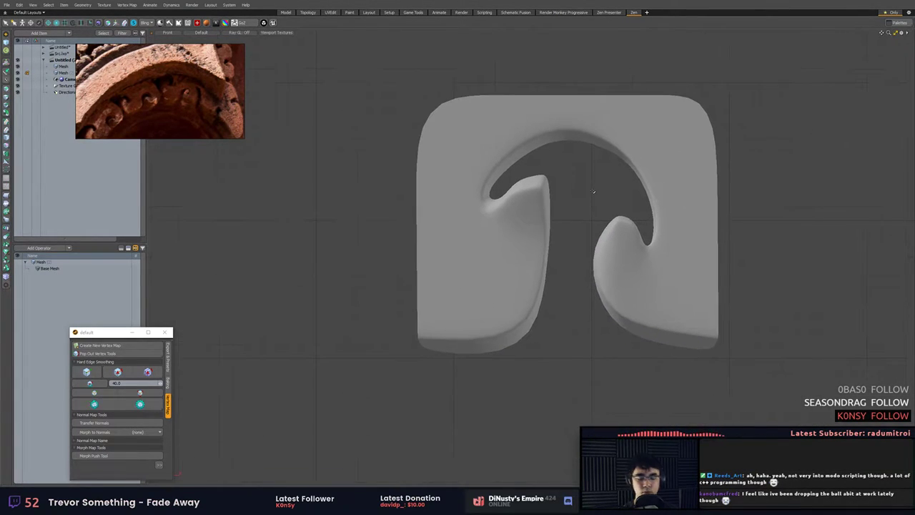
# Show the ornament up close in a perspective view with its subdivision smoothing turned off.
pyautogui.press('KP_Decimal')
pyautogui.press('a')
pyautogui.keyDown('alt'); pyautogui.moveTo(431, 170); pyautogui.dragTo(433, 174); pyautogui.keyUp('alt')
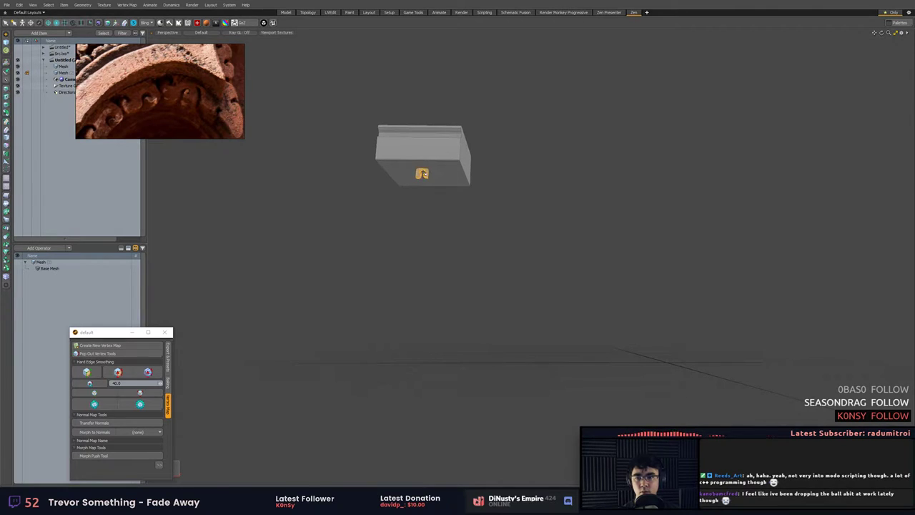
pyautogui.hotkey('shift', 'a')
pyautogui.keyDown('alt'); pyautogui.moveTo(591, 228); pyautogui.dragTo(569, 363); pyautogui.keyUp('alt')
pyautogui.press('Tab')
pyautogui.hotkey('shift', 'v')
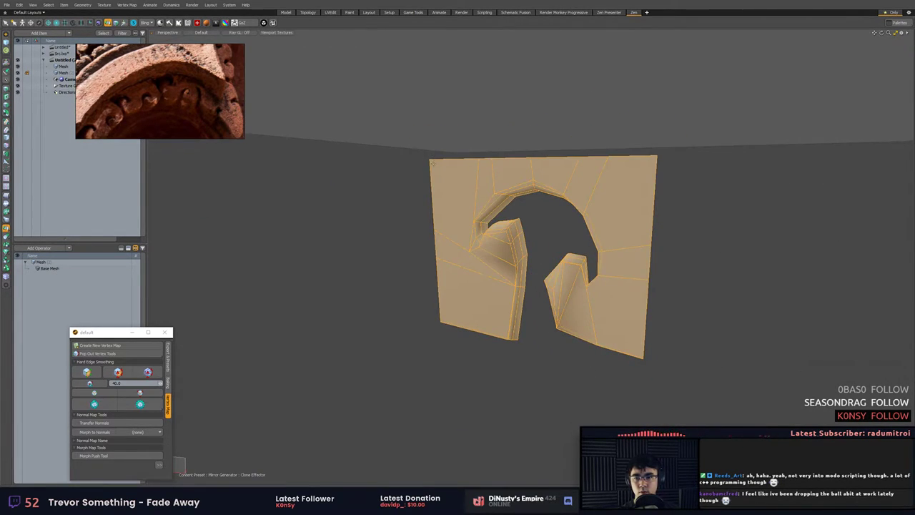
pyautogui.press('q')
pyautogui.keyDown('alt'); pyautogui.moveTo(432, 165); pyautogui.dragTo(459, 169); pyautogui.keyUp('alt')
# Clone the ornament into a straight side-by-side row of ten with a linear generator.
pyautogui.click(6, 235)
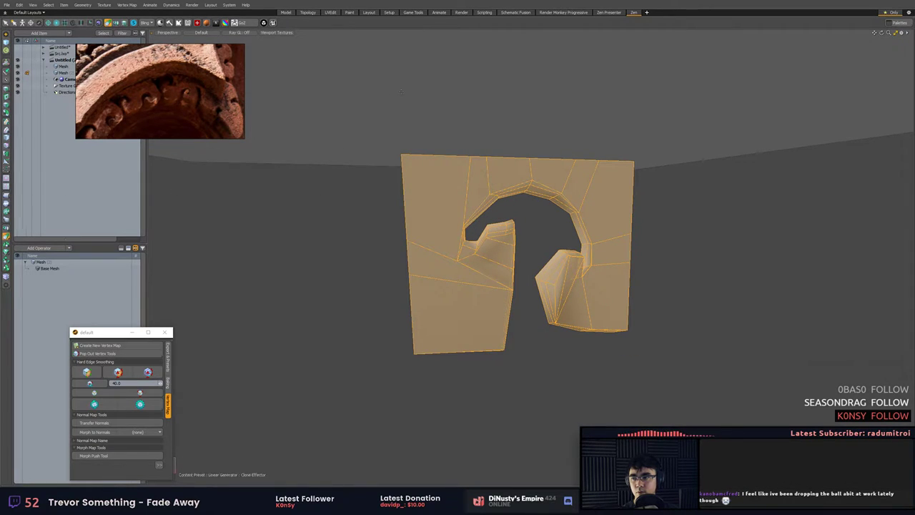
pyautogui.moveTo(402, 156)
pyautogui.mouseDown()
pyautogui.moveTo(633, 162)
pyautogui.moveTo(483, 175)
pyautogui.mouseUp()
pyautogui.scroll(-6, 634, 161)
pyautogui.press('q')
pyautogui.press('3')
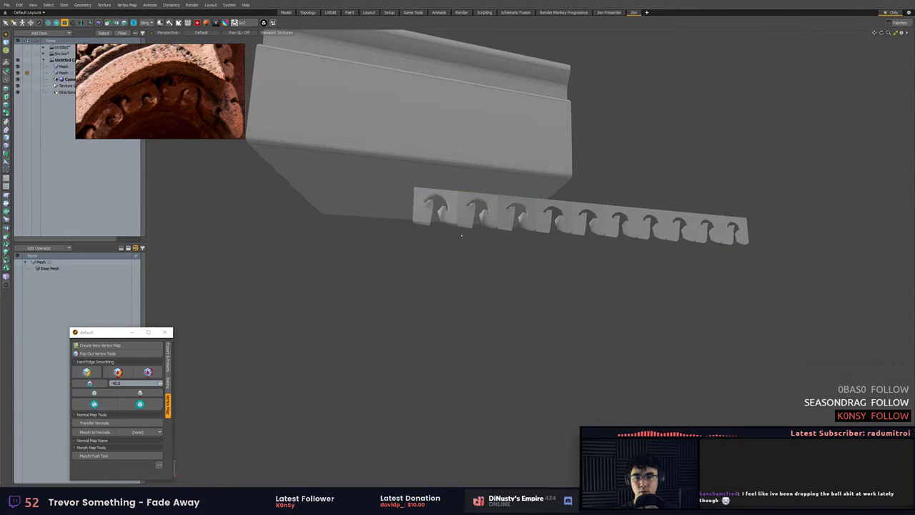
# Select the entire row of ornaments and merge the coincident vertices where the modules meet.
pyautogui.moveTo(461, 217); pyautogui.dragTo(726, 223)
pyautogui.keyDown('alt'); pyautogui.moveTo(726, 236); pyautogui.dragTo(696, 297); pyautogui.keyUp('alt')
pyautogui.press(']')
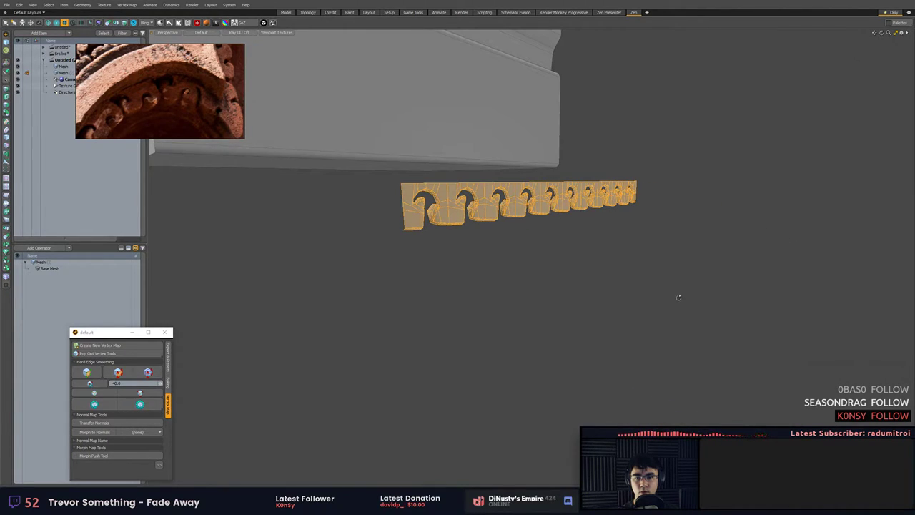
pyautogui.hotkey('alt', '1')
pyautogui.click(64, 23)
pyautogui.press('space')
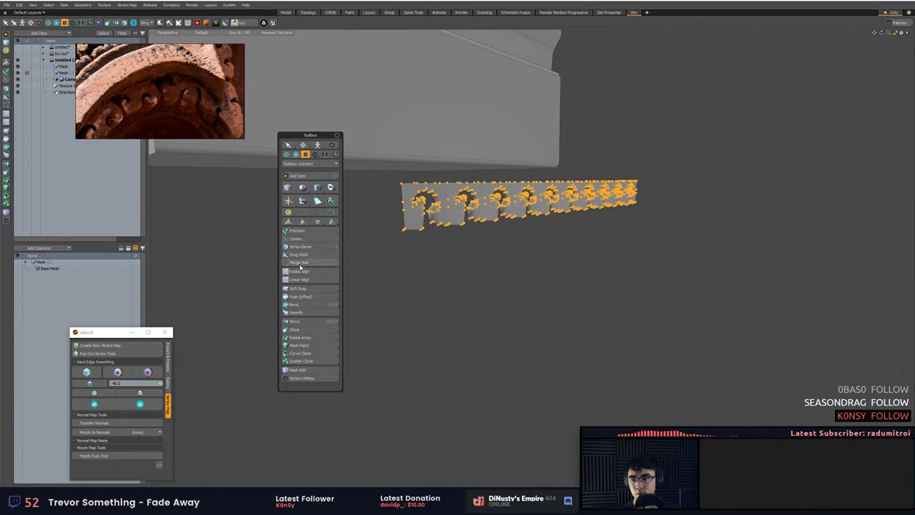
pyautogui.click(300, 265)
pyautogui.keyDown('alt'); pyautogui.moveTo(511, 277); pyautogui.dragTo(489, 265); pyautogui.keyUp('alt')
pyautogui.press('3')
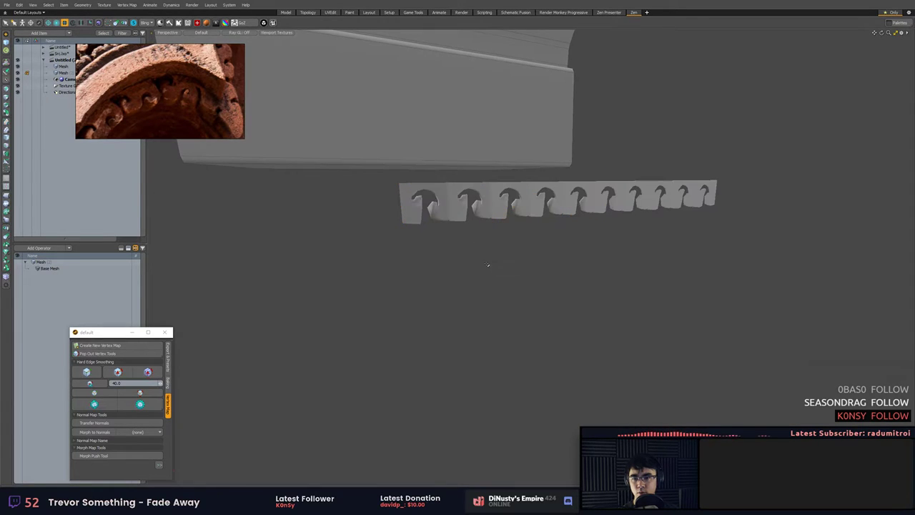
# Try to close the wedge-shaped gap between the first two modules by snapping a lower seam vertex.
pyautogui.press('5')
pyautogui.click(94, 404)
pyautogui.moveTo(373, 299)
pyautogui.keyDown('alt'); pyautogui.mouseDown()
pyautogui.moveTo(520, 199)
pyautogui.moveTo(516, 215)
pyautogui.moveTo(501, 186)
pyautogui.moveTo(484, 234)
pyautogui.moveTo(488, 291)
pyautogui.moveTo(539, 250)
pyautogui.moveTo(494, 246)
pyautogui.moveTo(519, 261)
pyautogui.mouseUp(); pyautogui.keyUp('alt')
pyautogui.press('Tab')
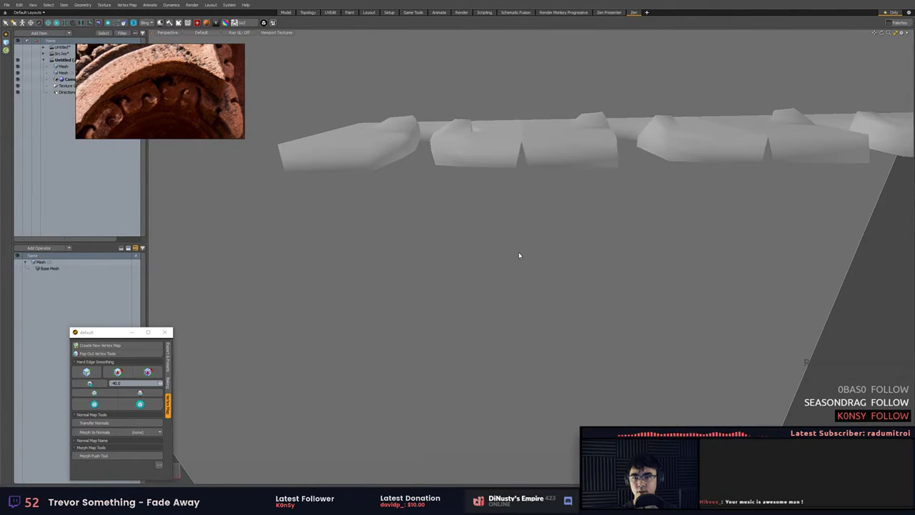
pyautogui.hotkey('ctrl', '2')
pyautogui.click(521, 154)
pyautogui.keyDown('ctrl'); pyautogui.keyDown('alt'); pyautogui.moveTo(523, 173); pyautogui.dragTo(523, 242); pyautogui.keyUp('alt'); pyautogui.keyUp('ctrl')
pyautogui.scroll(5, 441, 222)
pyautogui.press('1')
pyautogui.click(483, 239)
pyautogui.press('w')
pyautogui.press('q')
pyautogui.click(477, 260)
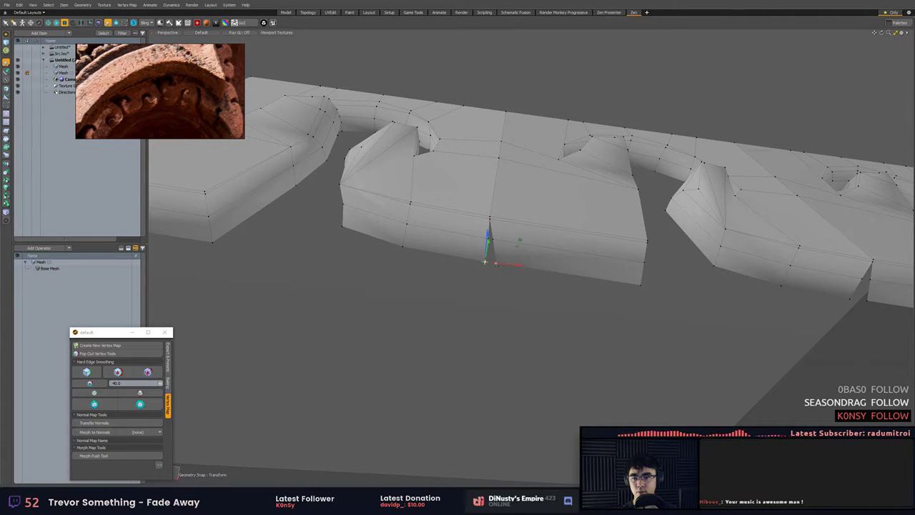
pyautogui.moveTo(504, 267)
pyautogui.mouseDown()
pyautogui.moveTo(502, 338)
pyautogui.moveTo(508, 257)
pyautogui.mouseUp()
pyautogui.scroll(-5, 509, 257)
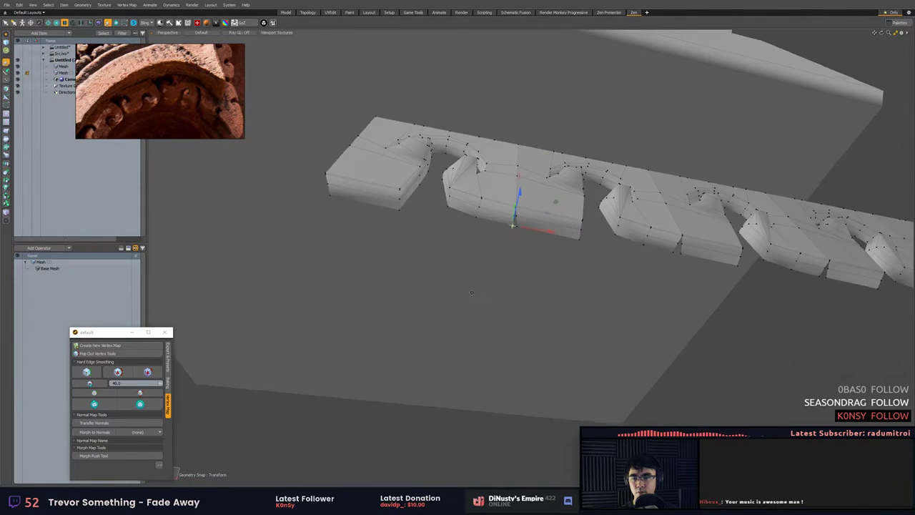
# Delete all the cloned modules from the row, keeping only the first ornament.
pyautogui.keyDown('alt'); pyautogui.moveTo(469, 286); pyautogui.dragTo(497, 350); pyautogui.keyUp('alt')
pyautogui.press('q')
pyautogui.press('3')
pyautogui.doubleClick(522, 253)
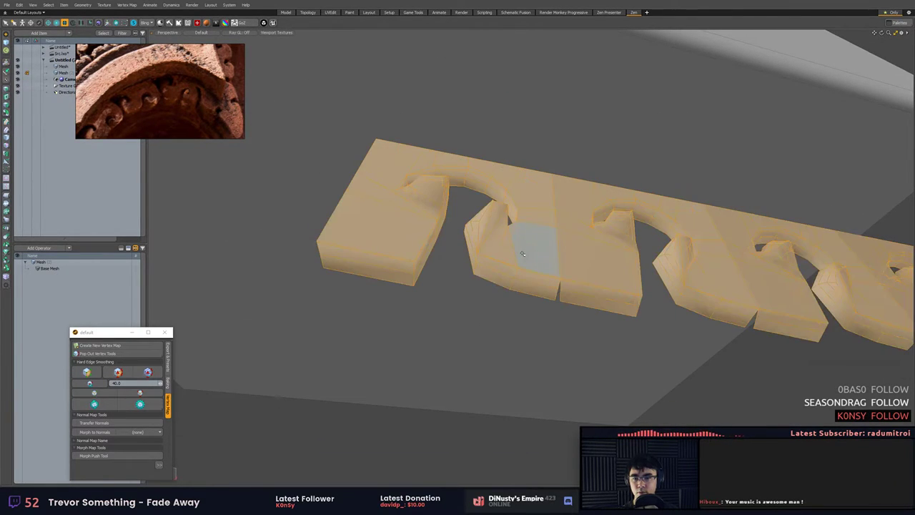
pyautogui.moveTo(568, 214); pyautogui.dragTo(587, 307)
pyautogui.press('Delete')
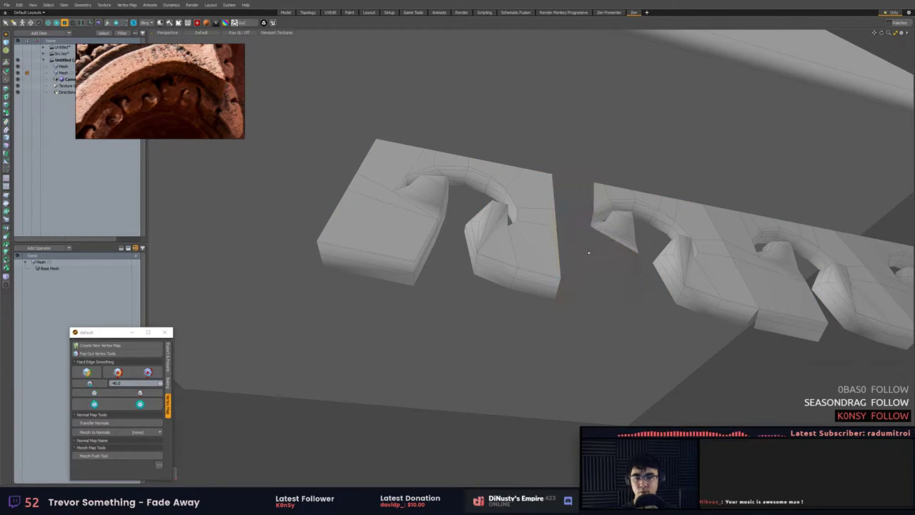
pyautogui.doubleClick(610, 219)
pyautogui.press('Delete')
# Duplicate the remaining ornament and snap the copy's top corner onto the original's so they sit side by side.
pyautogui.doubleClick(541, 220)
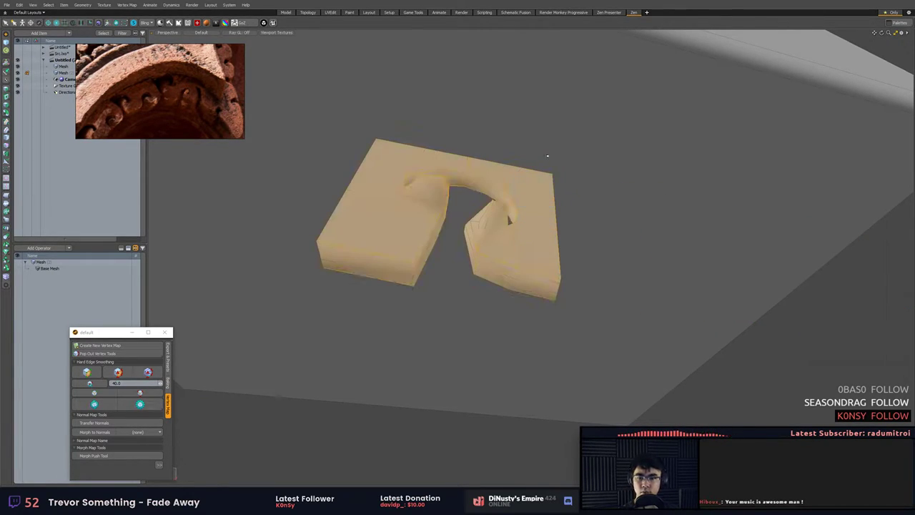
pyautogui.press('x')
pyautogui.press('w')
pyautogui.click(555, 300)
pyautogui.moveTo(551, 173); pyautogui.dragTo(376, 139)
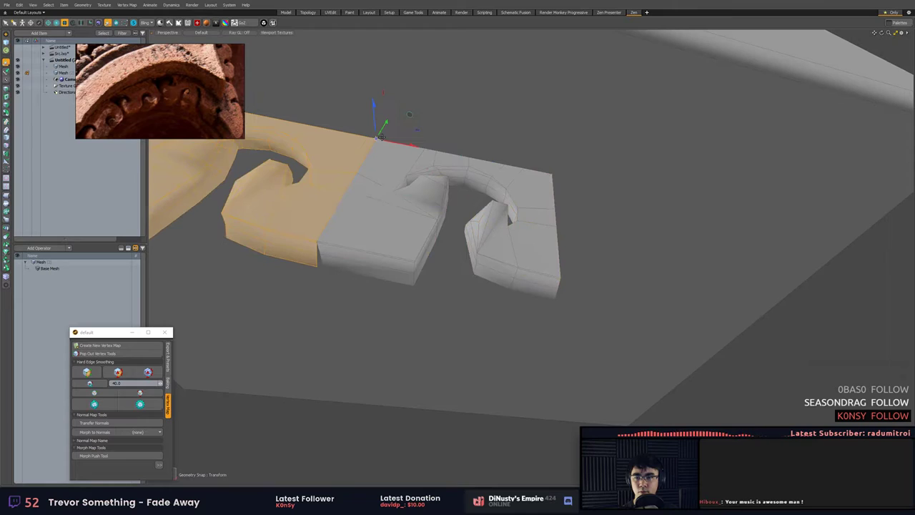
pyautogui.keyDown('alt'); pyautogui.moveTo(378, 176); pyautogui.dragTo(479, 208); pyautogui.keyUp('alt')
pyautogui.press('q')
pyautogui.press('5')
pyautogui.press('1')
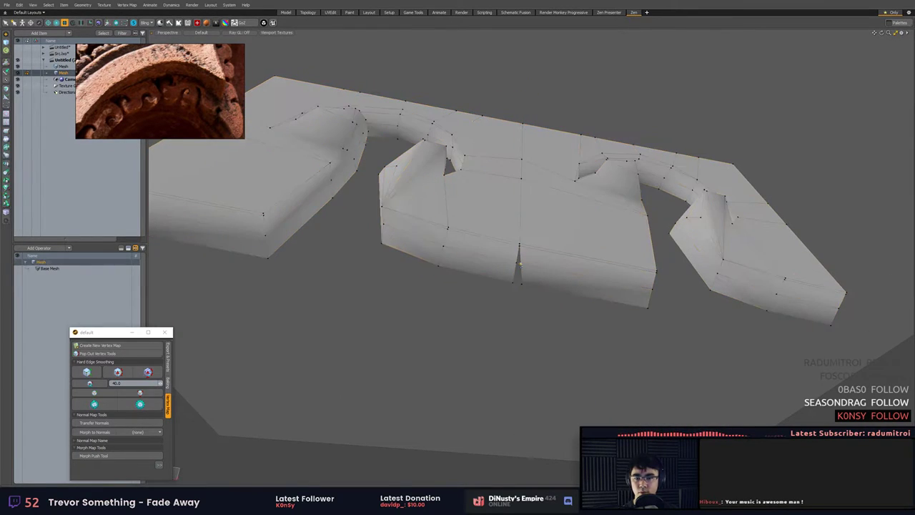
# Snap the middle and bottom vertices at the seam gap onto the matching vertices of the adjoining module.
pyautogui.click(521, 265)
pyautogui.press('w')
pyautogui.press('q')
pyautogui.moveTo(521, 265); pyautogui.dragTo(621, 251)
pyautogui.click(521, 285)
pyautogui.press('w')
pyautogui.press('x')
pyautogui.press('q')
pyautogui.press('3')
pyautogui.doubleClick(508, 264)
pyautogui.press('1')
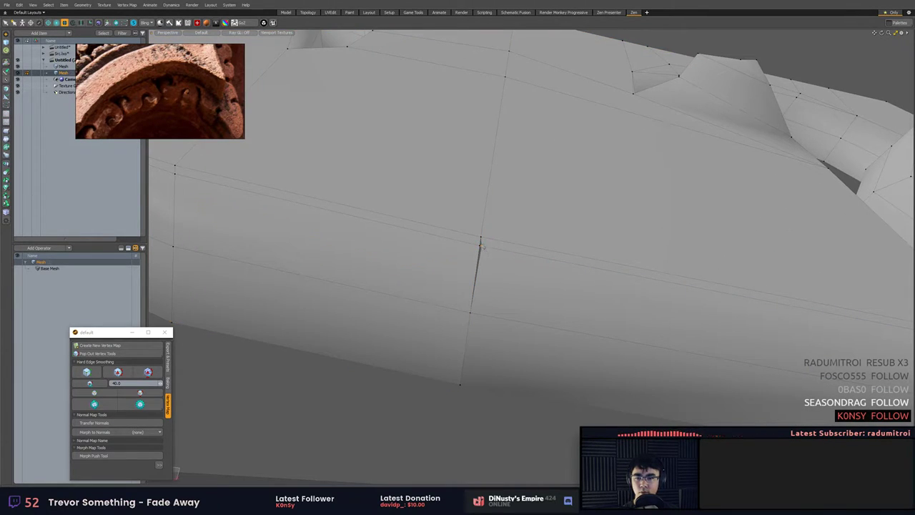
# Snap the last mismatched vertex near the front rim at the seam, and remove the temporary copy.
pyautogui.press('w')
pyautogui.moveTo(481, 246); pyautogui.dragTo(477, 246)
pyautogui.press('q')
pyautogui.press('3')
pyautogui.doubleClick(461, 251)
pyautogui.press('h')
pyautogui.doubleClick(529, 246)
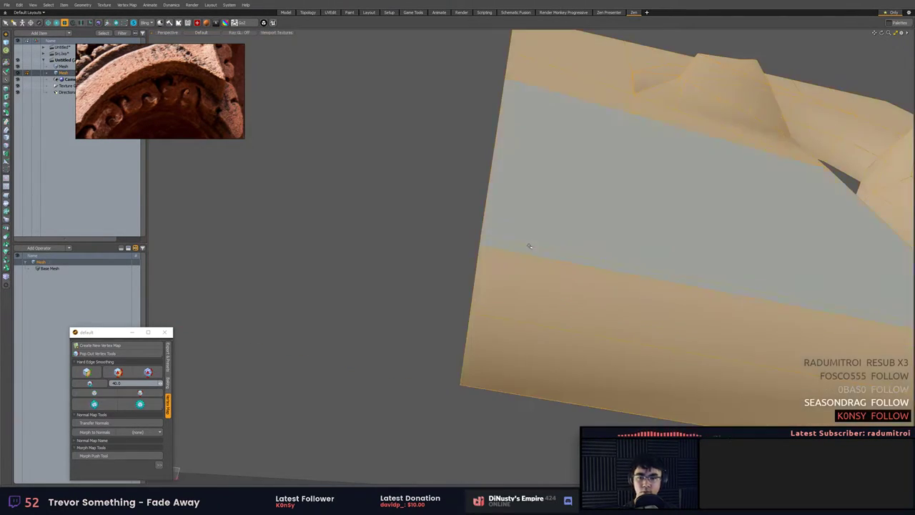
pyautogui.press('a')
pyautogui.keyDown('alt'); pyautogui.moveTo(531, 260); pyautogui.dragTo(511, 238); pyautogui.keyUp('alt')
pyautogui.hotkey('shift', 'v')
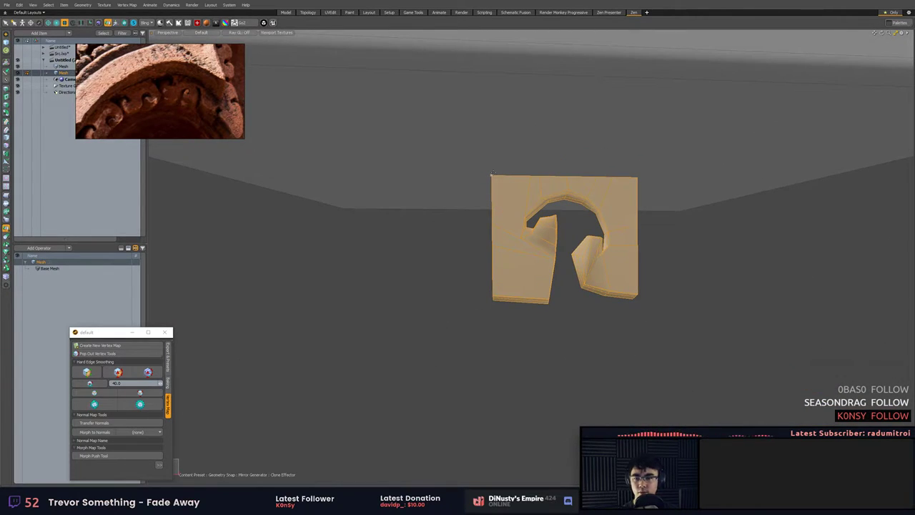
pyautogui.click(492, 175)
pyautogui.hotkey('ctrl', 'z')
pyautogui.hotkey('ctrl', 'z')
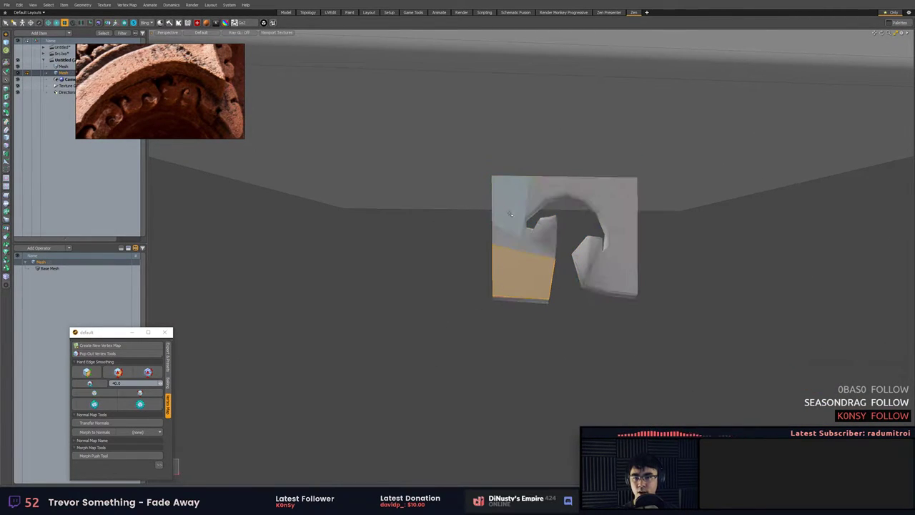
pyautogui.hotkey('ctrl', 'z')
# Clone the corrected ornament into a straight row of ten, snapping the spacing to its top corners.
pyautogui.doubleClick(510, 188)
pyautogui.keyDown('alt'); pyautogui.moveTo(511, 189); pyautogui.dragTo(528, 222); pyautogui.keyUp('alt')
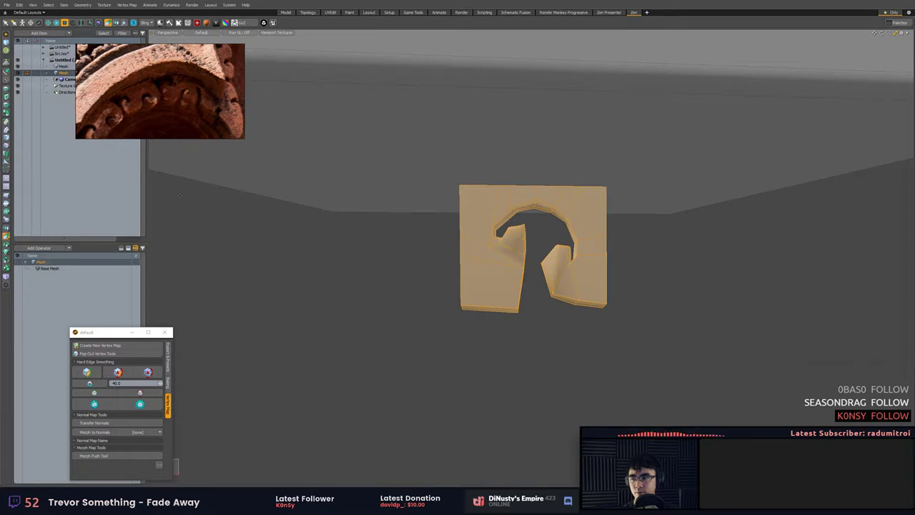
pyautogui.moveTo(459, 186)
pyautogui.mouseDown()
pyautogui.moveTo(523, 186)
pyautogui.moveTo(606, 162)
pyautogui.moveTo(605, 186)
pyautogui.mouseUp()
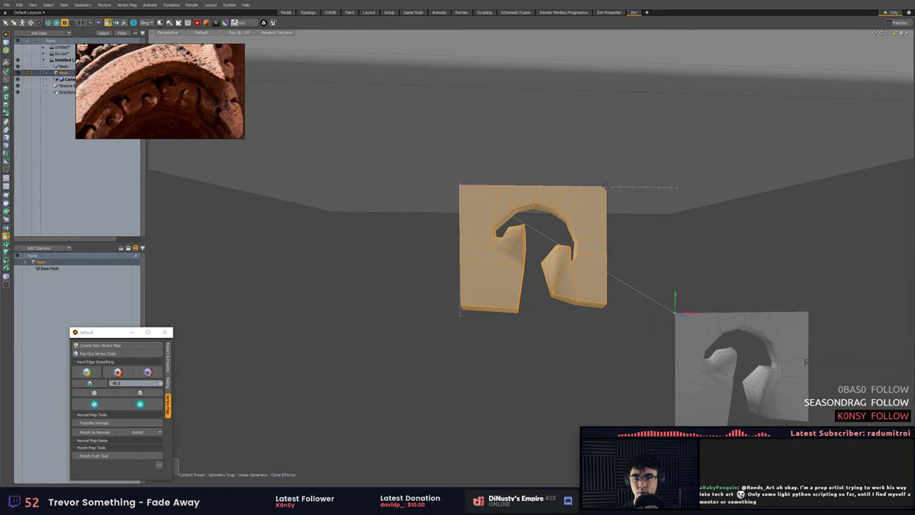
pyautogui.moveTo(680, 311); pyautogui.dragTo(606, 189)
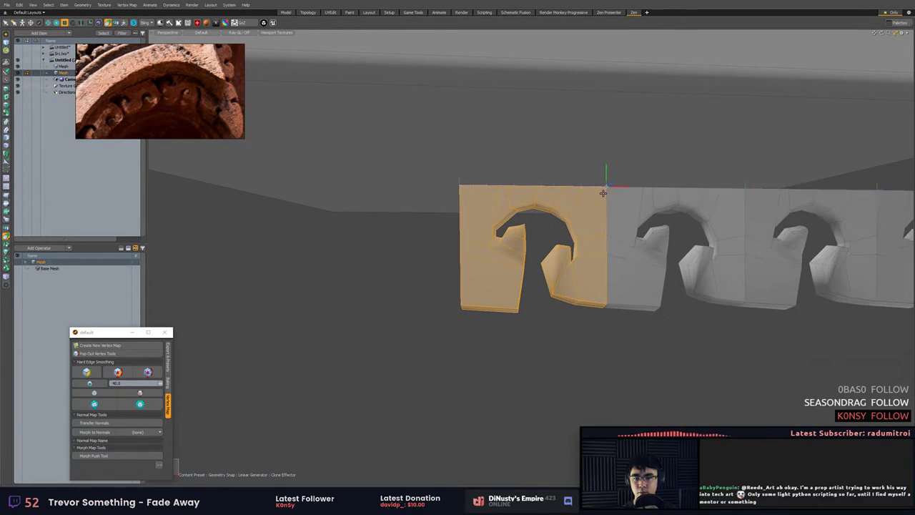
pyautogui.press('q')
pyautogui.click(617, 289)
# Select every vertex of the cloned row and merge the coincident ones with the vertex merge tool.
pyautogui.moveTo(617, 289)
pyautogui.keyDown('alt'); pyautogui.mouseDown()
pyautogui.moveTo(642, 268)
pyautogui.moveTo(674, 347)
pyautogui.moveTo(586, 350)
pyautogui.moveTo(541, 386)
pyautogui.moveTo(599, 392)
pyautogui.moveTo(554, 375)
pyautogui.mouseUp(); pyautogui.keyUp('alt')
pyautogui.scroll(-2, 674, 347)
pyautogui.click(541, 386)
pyautogui.scroll(-3, 541, 385)
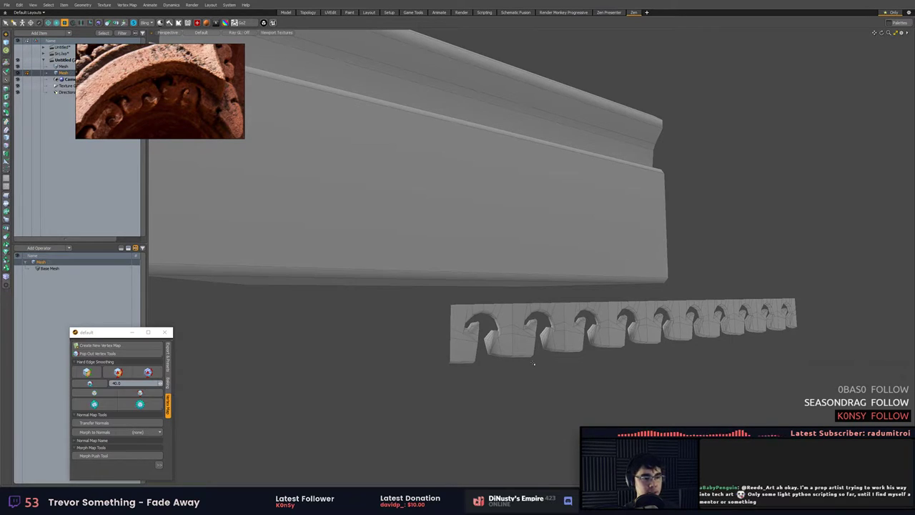
pyautogui.moveTo(463, 350)
pyautogui.mouseDown()
pyautogui.moveTo(587, 323)
pyautogui.moveTo(801, 316)
pyautogui.mouseUp()
pyautogui.press(']')
pyautogui.keyDown('alt'); pyautogui.moveTo(794, 362); pyautogui.dragTo(761, 395); pyautogui.keyUp('alt')
pyautogui.hotkey('alt', '1')
pyautogui.press('x')
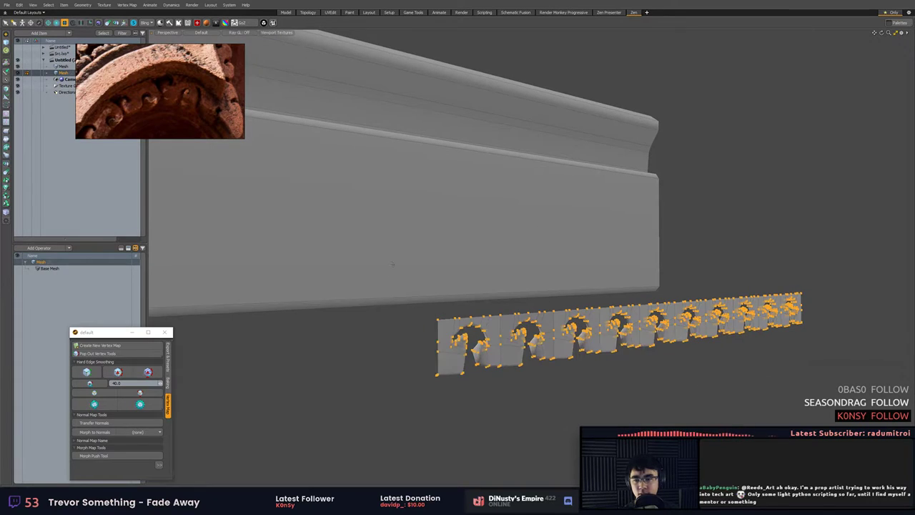
pyautogui.press('space')
pyautogui.click(355, 369)
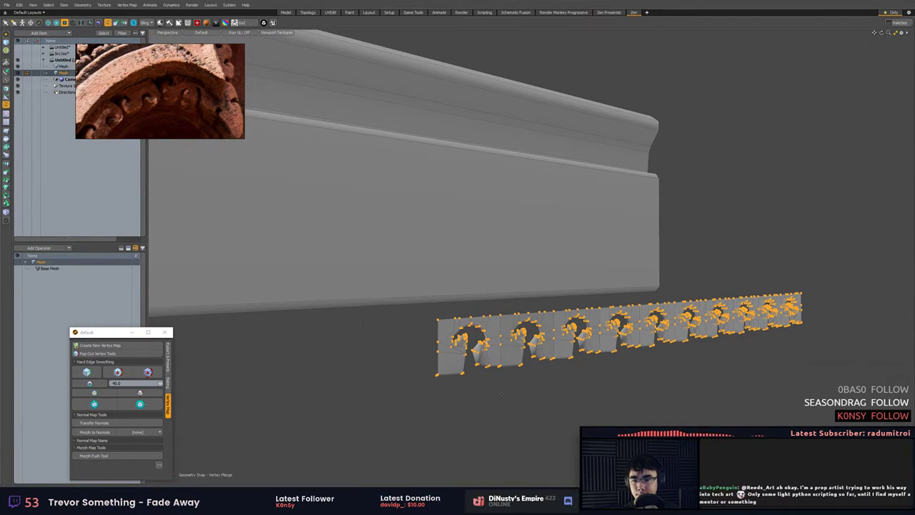
pyautogui.press('q')
# Turn on subdivision smoothing for the merged row of ornaments and check its rounded shape.
pyautogui.moveTo(540, 389)
pyautogui.keyDown('alt'); pyautogui.mouseDown()
pyautogui.moveTo(533, 393)
pyautogui.moveTo(548, 378)
pyautogui.mouseUp(); pyautogui.keyUp('alt')
pyautogui.click(547, 387)
pyautogui.press('Tab')
pyautogui.hotkey('ctrl', '3')
pyautogui.click(612, 381)
pyautogui.keyDown('alt'); pyautogui.moveTo(614, 382); pyautogui.dragTo(539, 413); pyautogui.keyUp('alt')
pyautogui.press('5')
pyautogui.click(562, 379)
# In the front view, move the vertices at one scroll hollow's tight inner corner sideways to widen the opening beside the hook.
pyautogui.scroll(-4, 504, 397)
pyautogui.keyDown('alt'); pyautogui.keyDown('shift'); pyautogui.moveTo(461, 346); pyautogui.dragTo(561, 343); pyautogui.keyUp('shift'); pyautogui.keyUp('alt')
pyautogui.press('1')
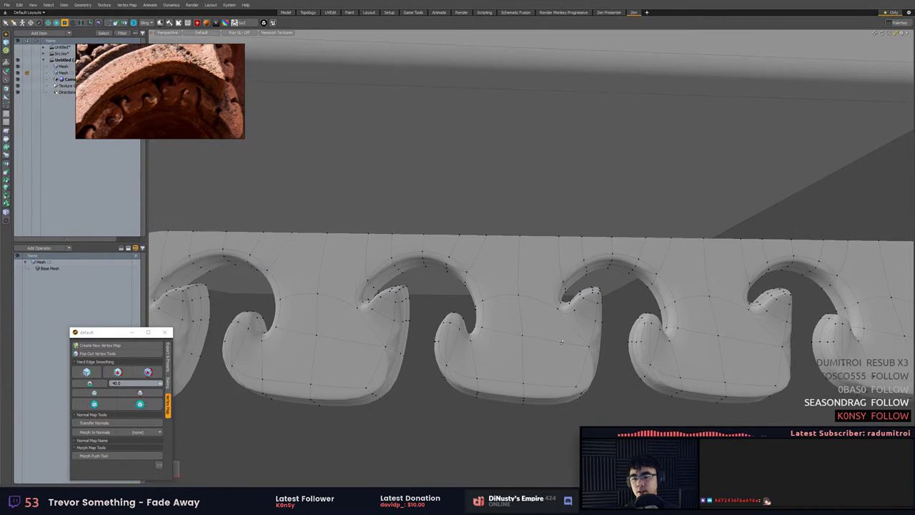
pyautogui.press('KP_2')
pyautogui.press('KP_2')
pyautogui.press('KP_2')
pyautogui.press('KP_2')
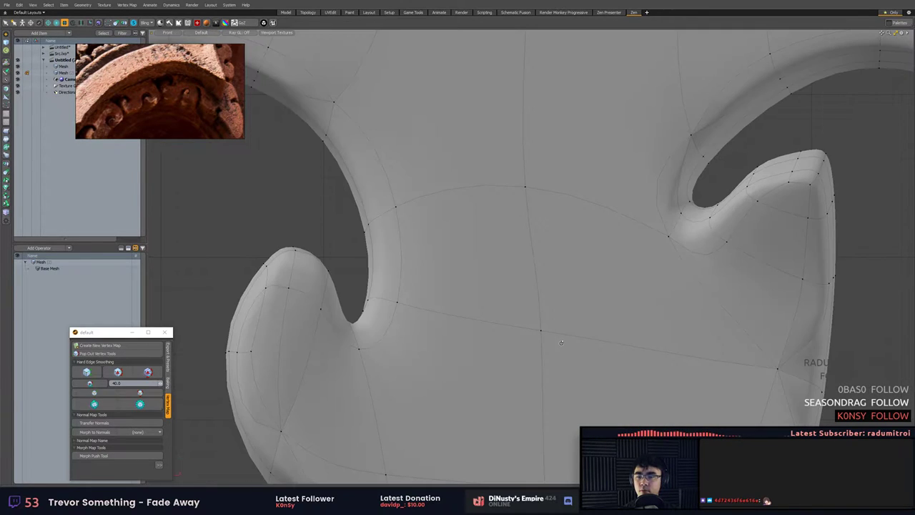
pyautogui.scroll(-8, 459, 259)
pyautogui.scroll(12, 464, 260)
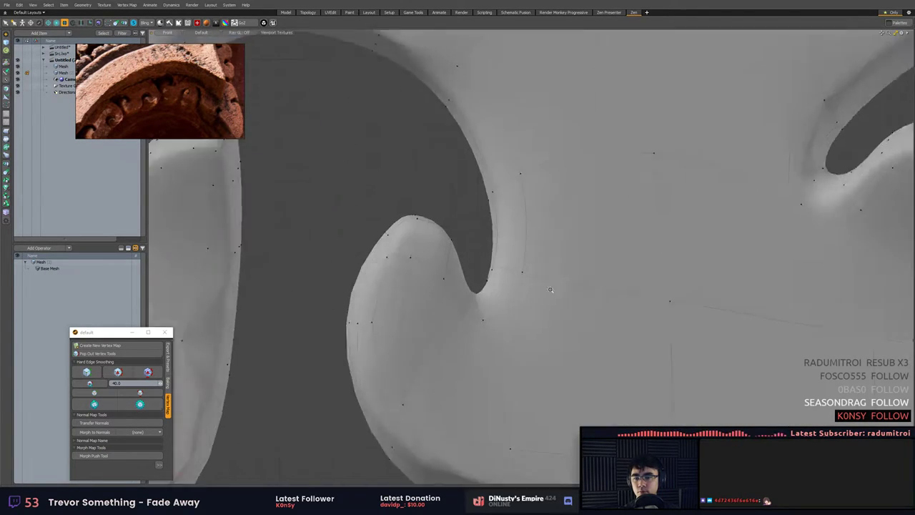
pyautogui.scroll(-4, 470, 262)
pyautogui.keyDown('alt'); pyautogui.keyDown('shift'); pyautogui.moveTo(513, 266); pyautogui.dragTo(493, 271); pyautogui.keyUp('shift'); pyautogui.keyUp('alt')
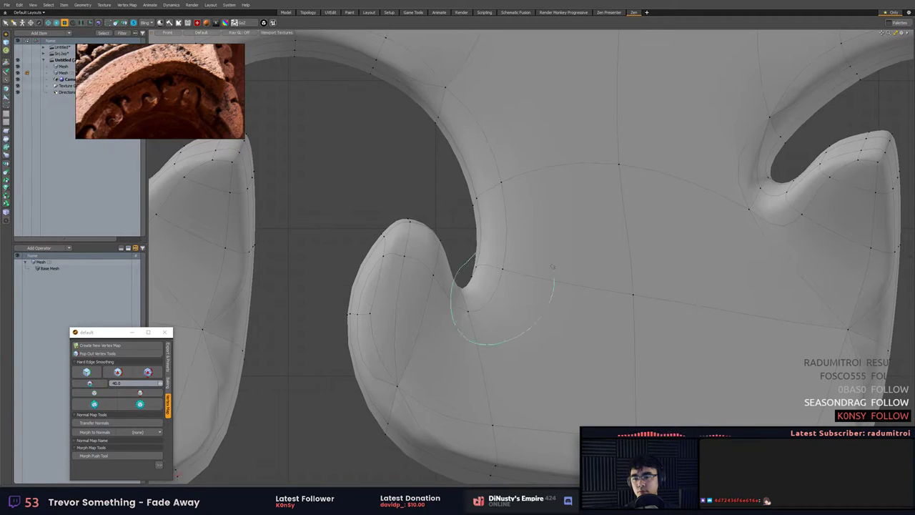
pyautogui.press('w')
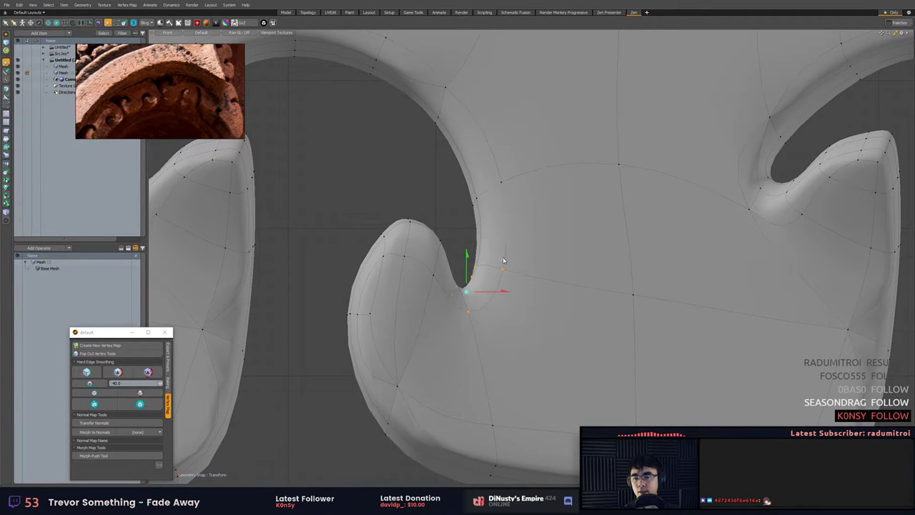
pyautogui.moveTo(503, 260); pyautogui.dragTo(553, 260)
pyautogui.press('space')
# Move the neighbouring vertices on the side of the arch outward so the hollow follows a rounder curve.
pyautogui.moveTo(457, 229); pyautogui.dragTo(540, 144, button='middle')
pyautogui.press('w')
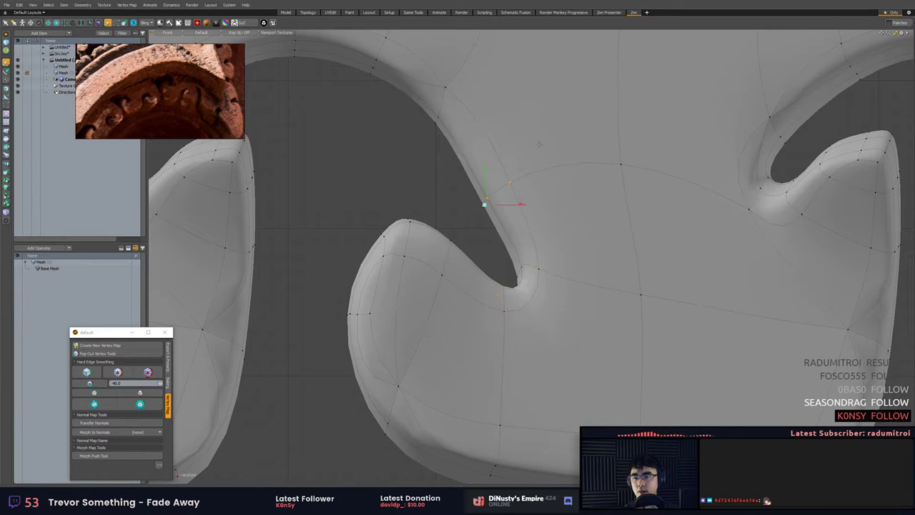
pyautogui.moveTo(522, 171); pyautogui.dragTo(548, 143)
pyautogui.press('space')
pyautogui.keyDown('alt'); pyautogui.keyDown('shift'); pyautogui.moveTo(471, 84); pyautogui.dragTo(514, 199); pyautogui.keyUp('shift'); pyautogui.keyUp('alt')
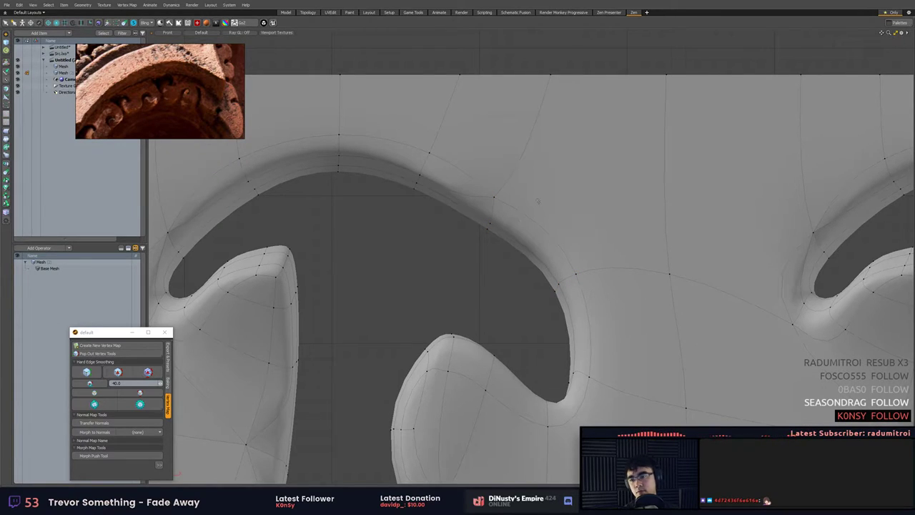
# Try to slice a new edge along the arch's front rim in the smoothed mesh, and undo back.
pyautogui.press('3')
pyautogui.click(420, 175)
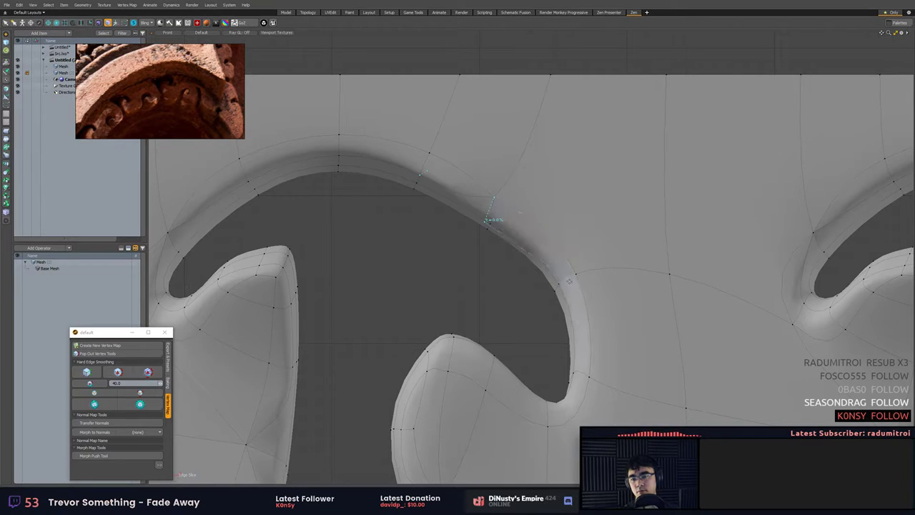
pyautogui.click(569, 279)
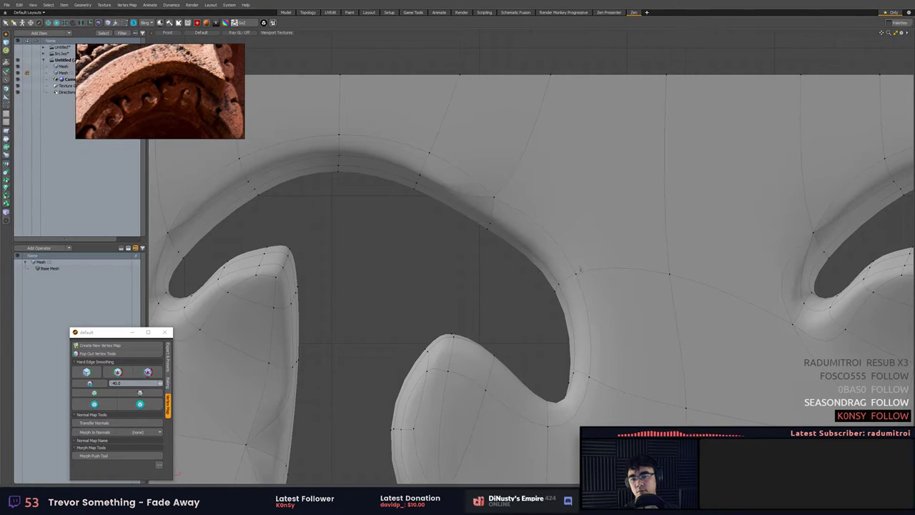
pyautogui.hotkey('ctrl', 'z')
pyautogui.hotkey('ctrl', 'z')
pyautogui.hotkey('ctrl', 'z')
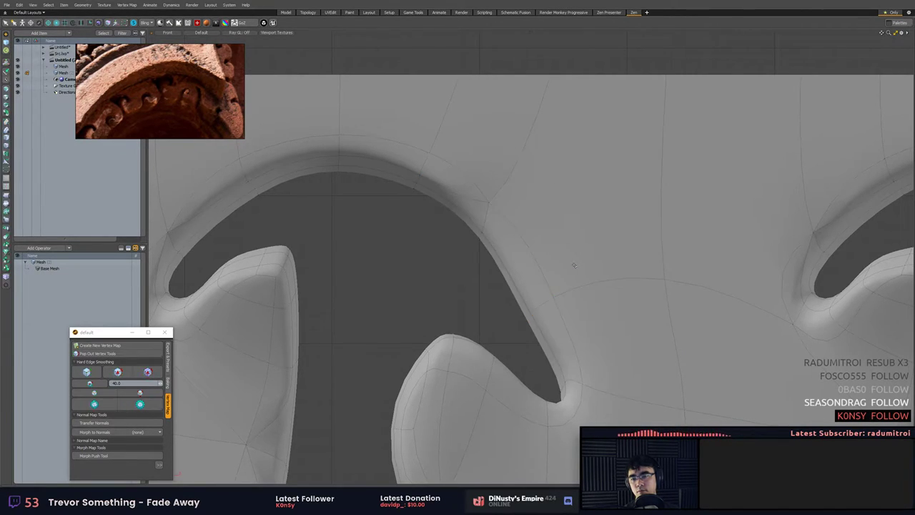
# Try to move the vertices on the side of the arch outward again, and undo the change.
pyautogui.press('1')
pyautogui.moveTo(545, 282)
pyautogui.mouseDown(button='right')
pyautogui.moveTo(551, 331)
pyautogui.moveTo(565, 308)
pyautogui.mouseUp(button='right')
pyautogui.press('w')
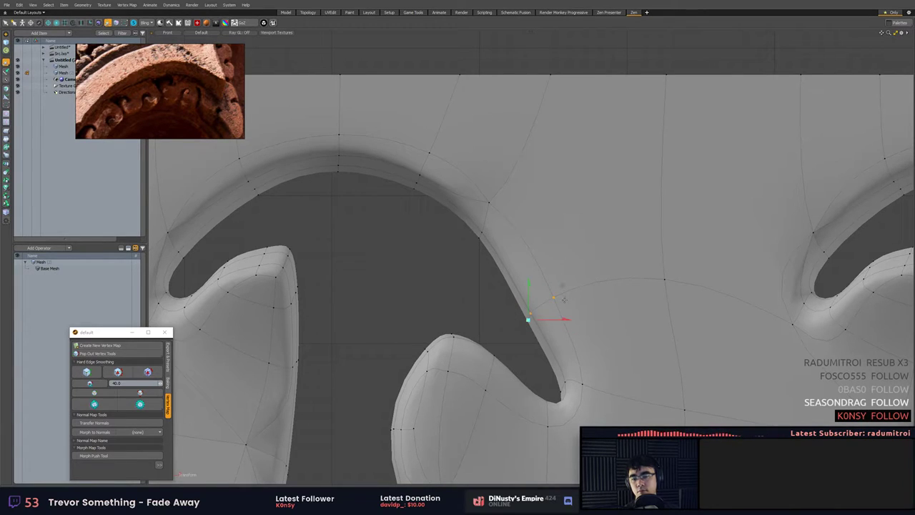
pyautogui.moveTo(529, 318); pyautogui.dragTo(566, 297)
pyautogui.hotkey('ctrl', 'z')
pyautogui.hotkey('ctrl', 'z')
pyautogui.hotkey('ctrl', 'z')
# Turn off subdivision smoothing and use Edge Slice to cut a support edge along the arch's front rim down to the inner corner.
pyautogui.press('Tab')
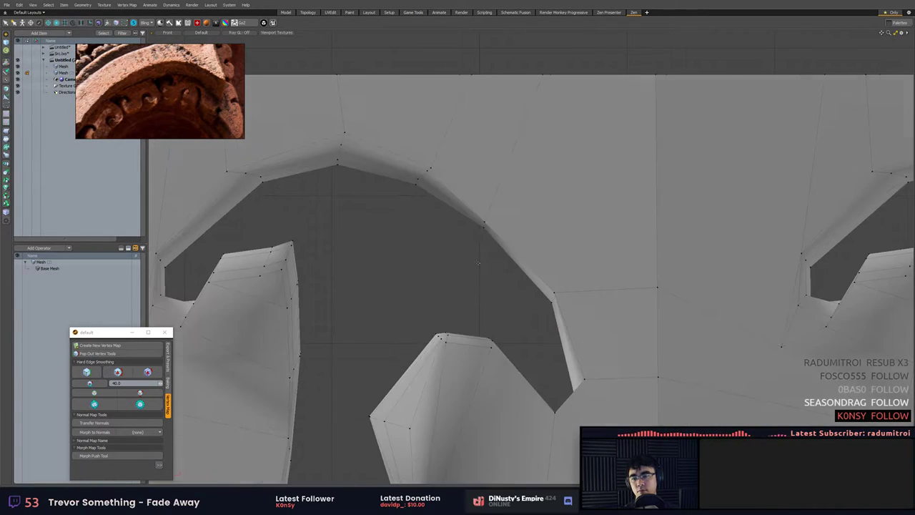
pyautogui.keyDown('alt'); pyautogui.moveTo(475, 263); pyautogui.dragTo(386, 289); pyautogui.keyUp('alt')
pyautogui.press('3')
pyautogui.click(484, 206)
pyautogui.hotkey('shift', 'a')
pyautogui.press('KP_Decimal')
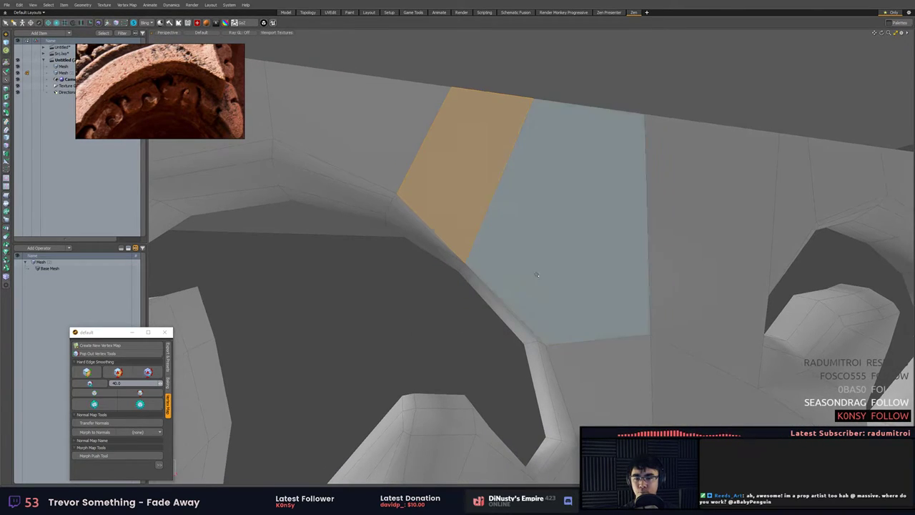
pyautogui.click(537, 271)
pyautogui.keyDown('alt'); pyautogui.moveTo(534, 271); pyautogui.dragTo(445, 278); pyautogui.keyUp('alt')
pyautogui.click(445, 277)
pyautogui.press('c')
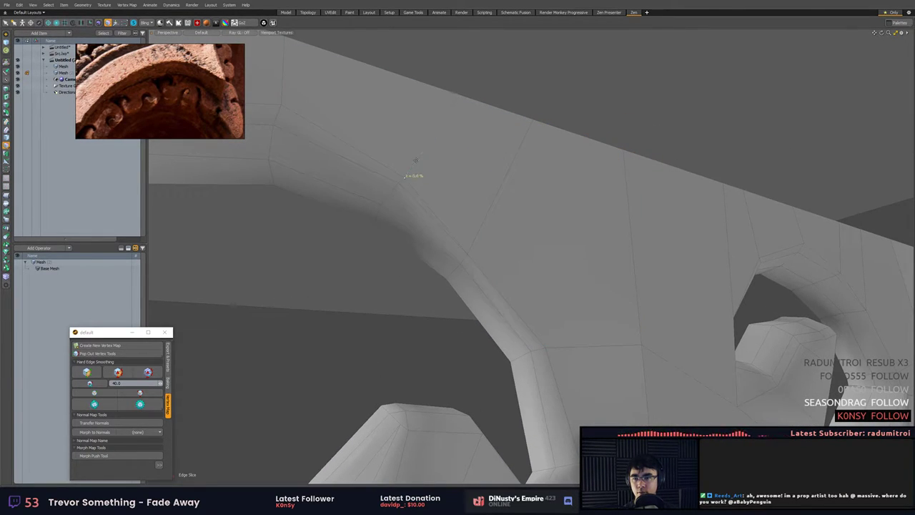
pyautogui.click(472, 245)
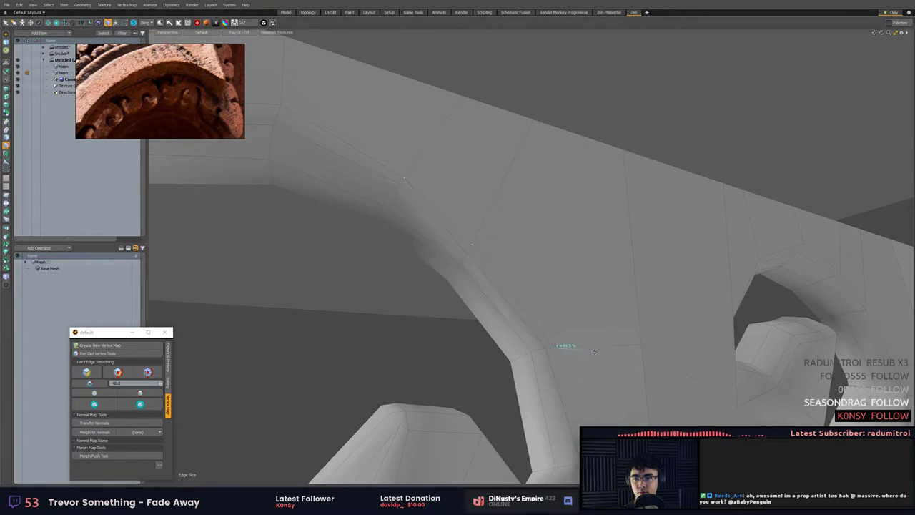
pyautogui.scroll(-5, 594, 351)
pyautogui.keyDown('alt'); pyautogui.keyDown('shift'); pyautogui.moveTo(593, 351); pyautogui.dragTo(539, 354); pyautogui.keyUp('shift'); pyautogui.keyUp('alt')
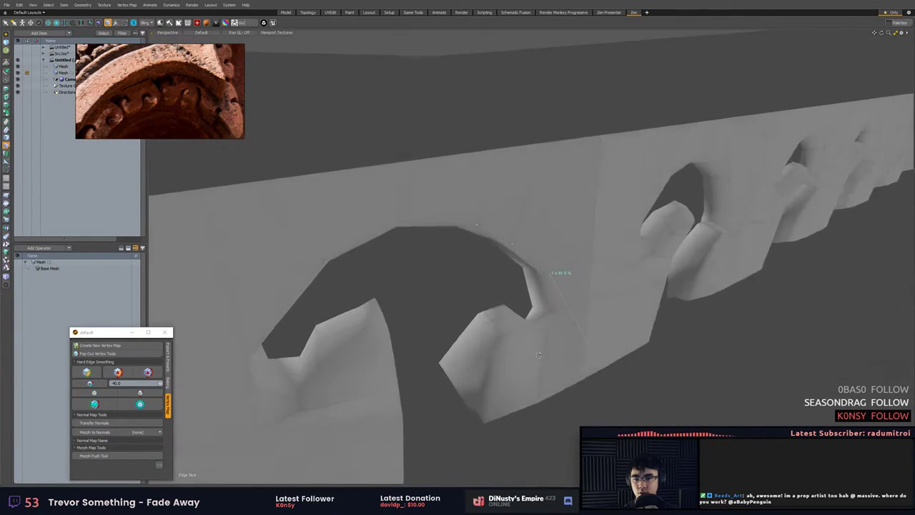
pyautogui.moveTo(539, 354); pyautogui.dragTo(528, 305, button='middle')
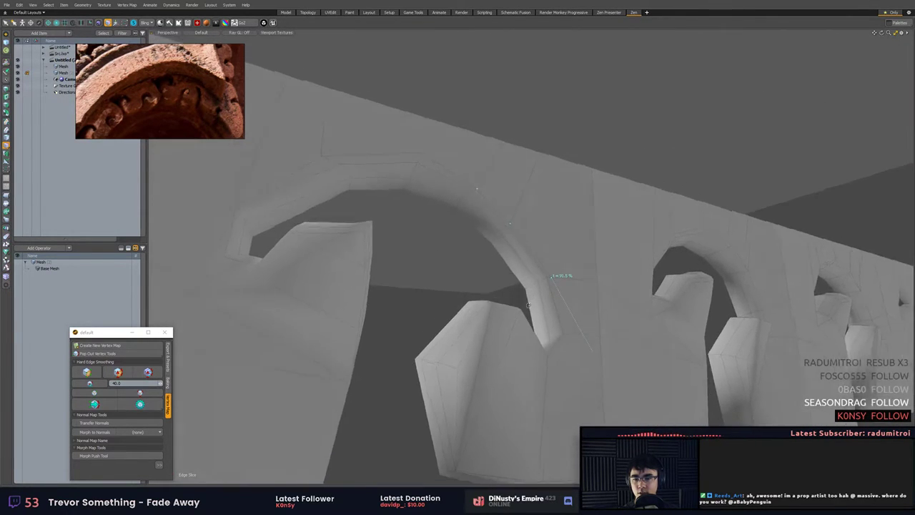
pyautogui.keyDown('alt'); pyautogui.moveTo(528, 305); pyautogui.dragTo(579, 325); pyautogui.keyUp('alt')
pyautogui.click(604, 336)
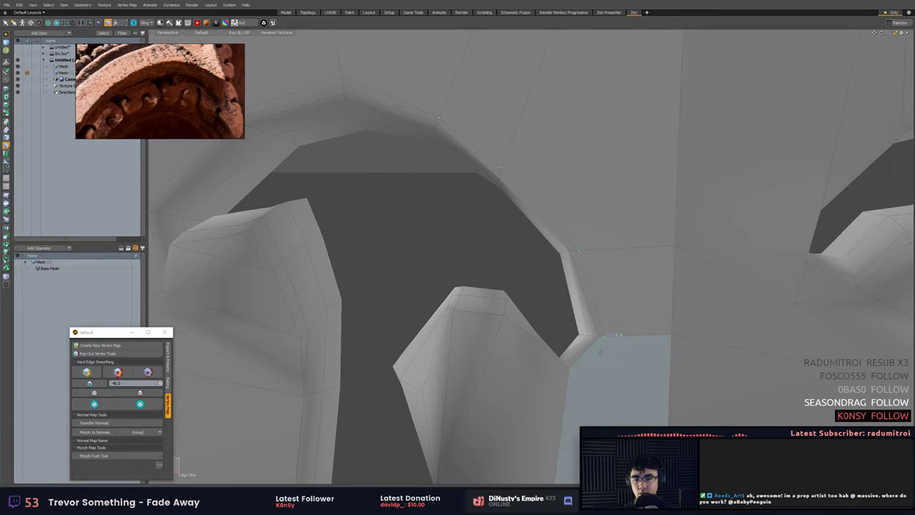
# Continue the edge slice around the inner corner and across the hook's tip, and finish the cut.
pyautogui.click(569, 373)
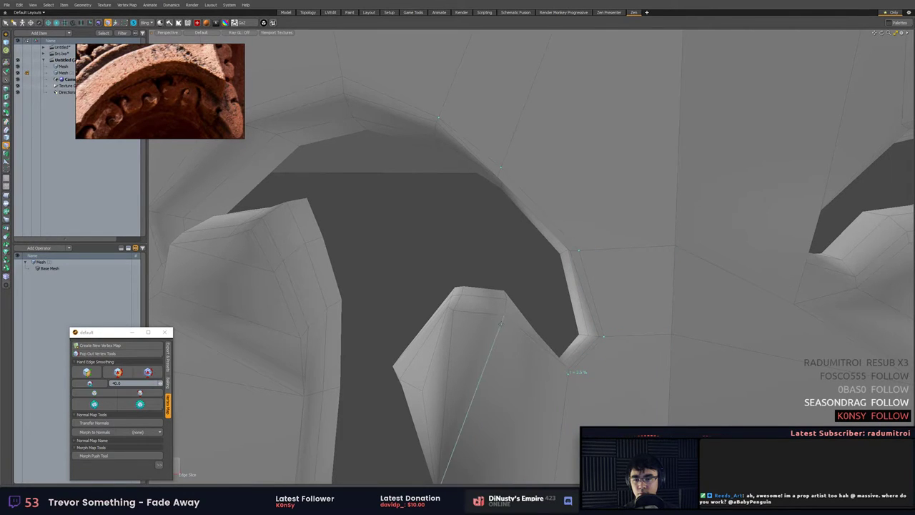
pyautogui.keyDown('alt'); pyautogui.moveTo(520, 361); pyautogui.dragTo(512, 327); pyautogui.keyUp('alt')
pyautogui.click(507, 323)
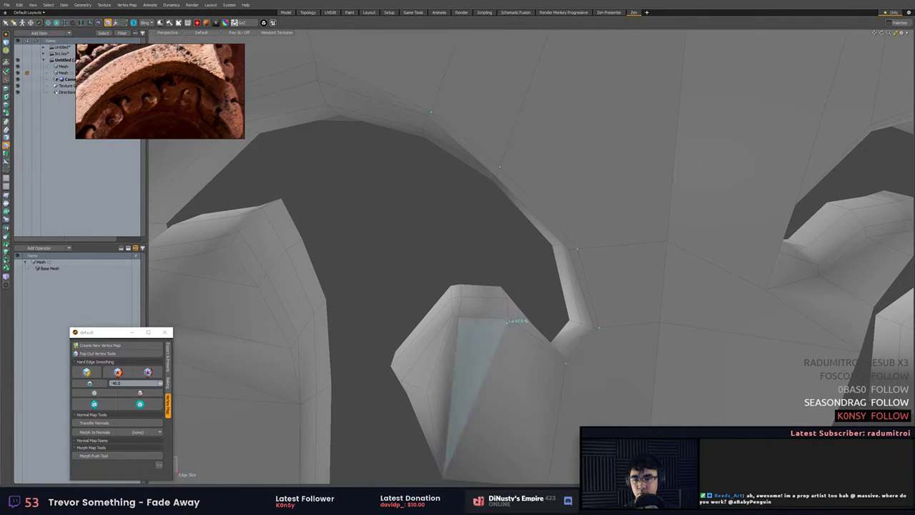
pyautogui.click(457, 321)
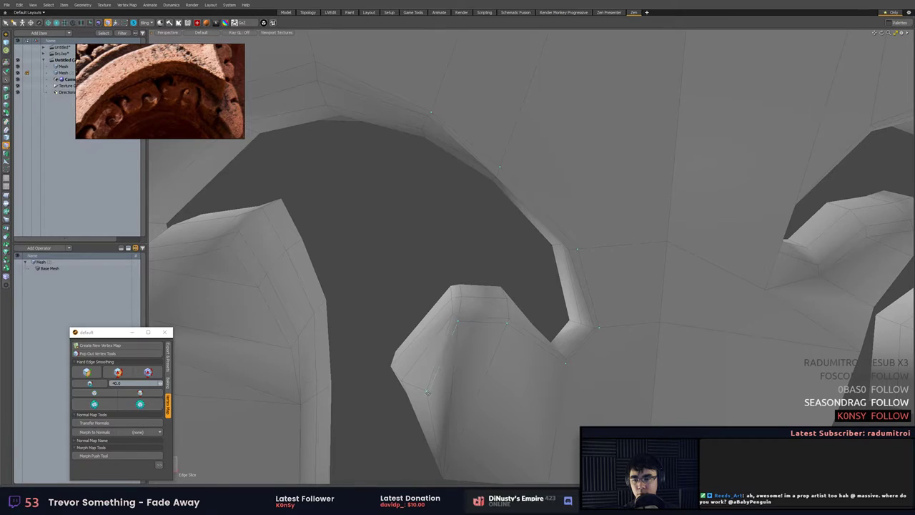
pyautogui.press('q')
pyautogui.press('2')
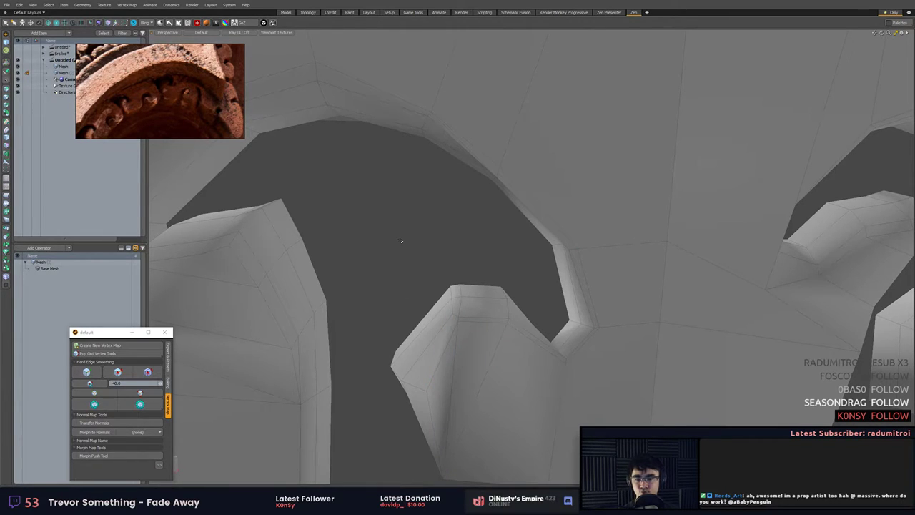
# Turn on subdivision smoothing and compare the arch and hook's smoothed shape with the unsmoothed cage.
pyautogui.press('Tab')
pyautogui.keyDown('alt'); pyautogui.moveTo(402, 244); pyautogui.dragTo(482, 178); pyautogui.keyUp('alt')
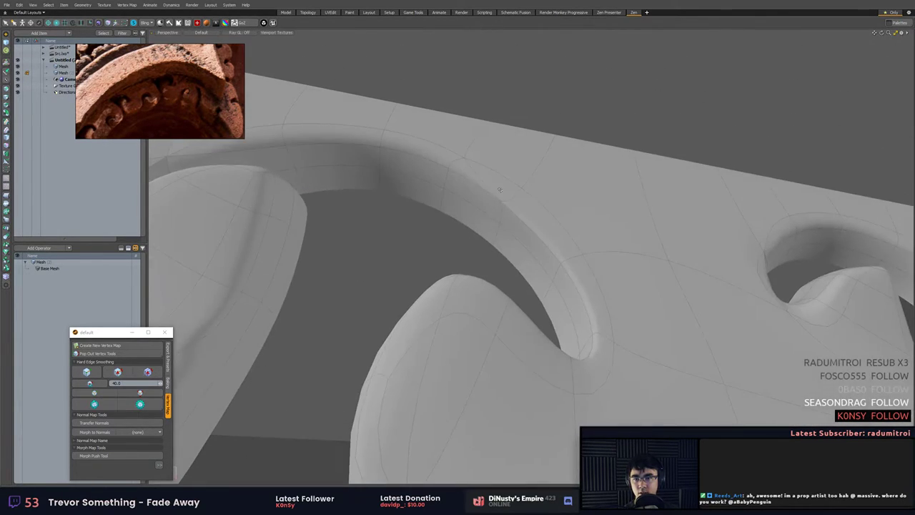
pyautogui.press('Tab')
pyautogui.press('Tab')
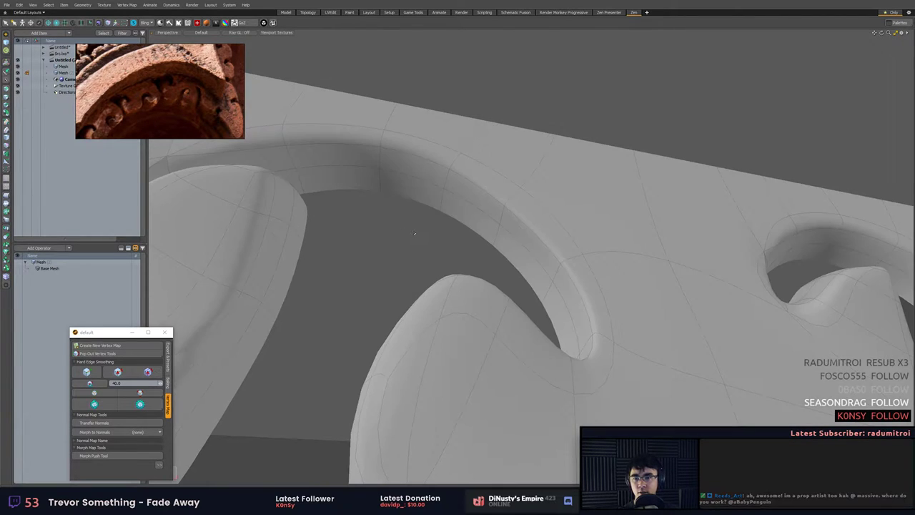
pyautogui.keyDown('alt'); pyautogui.moveTo(417, 233); pyautogui.dragTo(472, 234); pyautogui.keyUp('alt')
# Turn off smoothing and raise the front-face vertex beside the narrow end of the hollow, closer to its corner.
pyautogui.press('Tab')
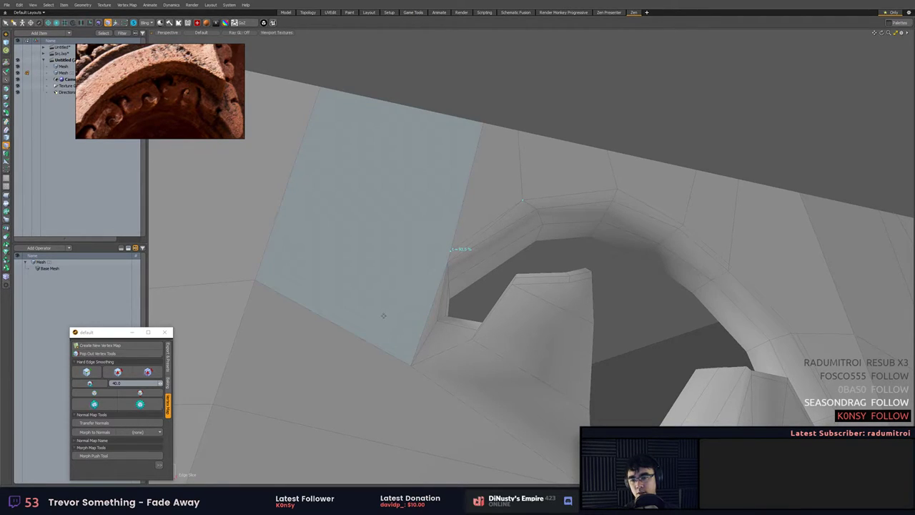
pyautogui.press('1')
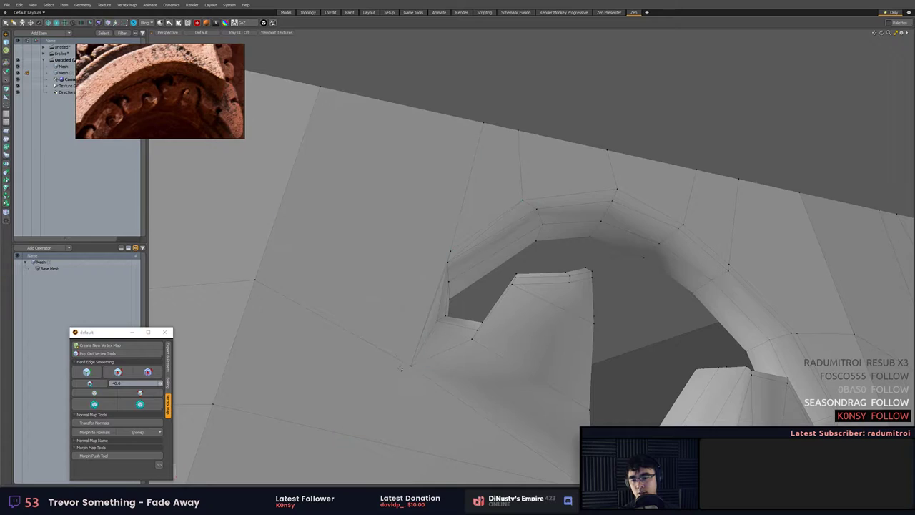
pyautogui.press('w')
pyautogui.moveTo(411, 365); pyautogui.dragTo(410, 331)
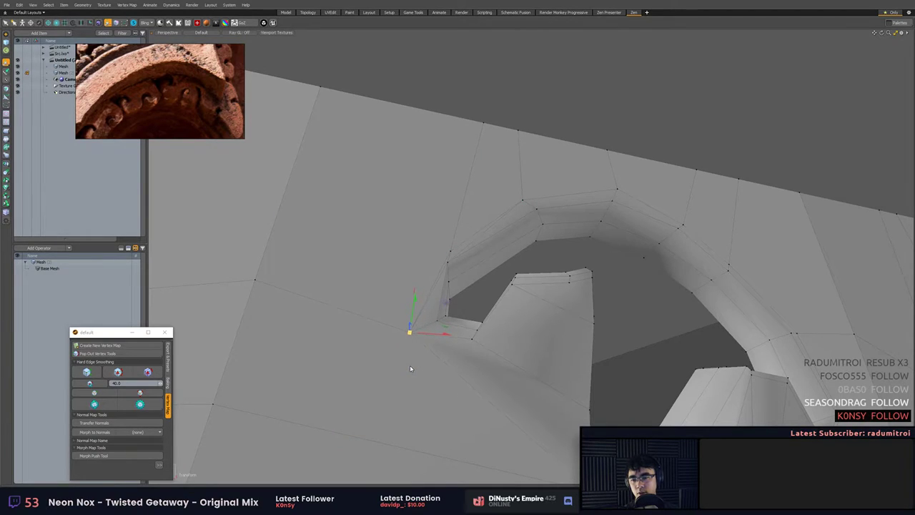
pyautogui.press('q')
pyautogui.press('w')
pyautogui.press('q')
# Slide the top-edge vertex above the hollow's narrow end away from the arch to even the edge flow, and check it smoothed.
pyautogui.keyDown('alt'); pyautogui.moveTo(485, 134); pyautogui.dragTo(458, 211); pyautogui.keyUp('alt')
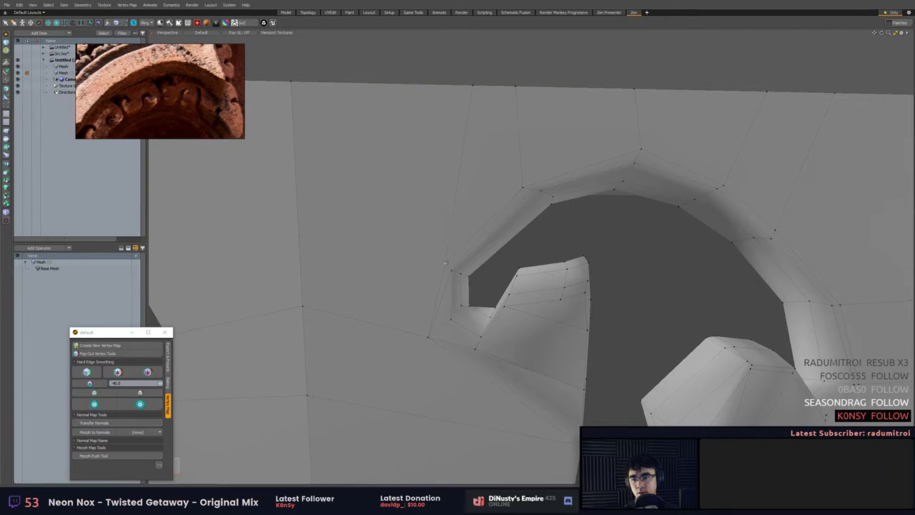
pyautogui.press('w')
pyautogui.press('q')
pyautogui.press('w')
pyautogui.moveTo(502, 88); pyautogui.dragTo(391, 84)
pyautogui.press('q')
pyautogui.click(462, 59)
pyautogui.press('Tab')
pyautogui.press('Tab')
pyautogui.press('2')
pyautogui.press('Tab')
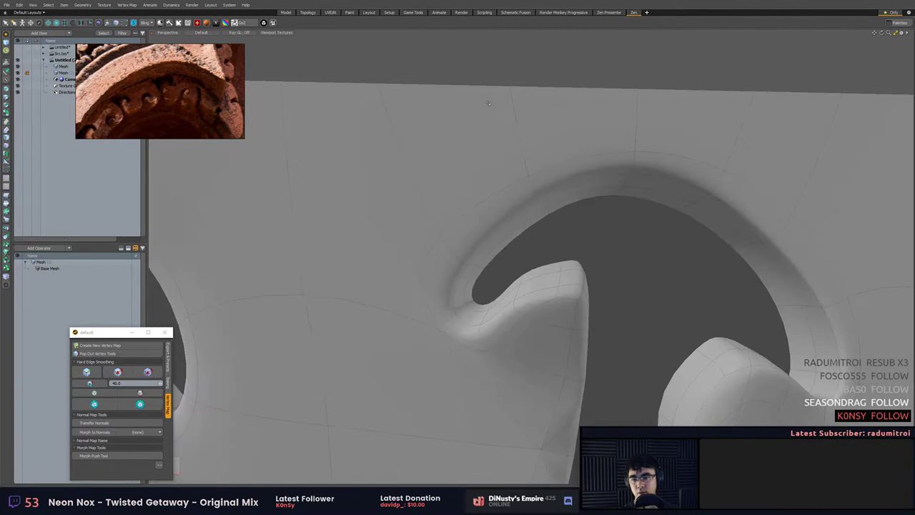
# Try to move the front-face vertex above the hollow's narrow end closer to the rim, comparing smoothed and unsmoothed shapes.
pyautogui.keyDown('alt'); pyautogui.moveTo(558, 200); pyautogui.dragTo(529, 196); pyautogui.keyUp('alt')
pyautogui.press('1')
pyautogui.click(460, 228)
pyautogui.press('w')
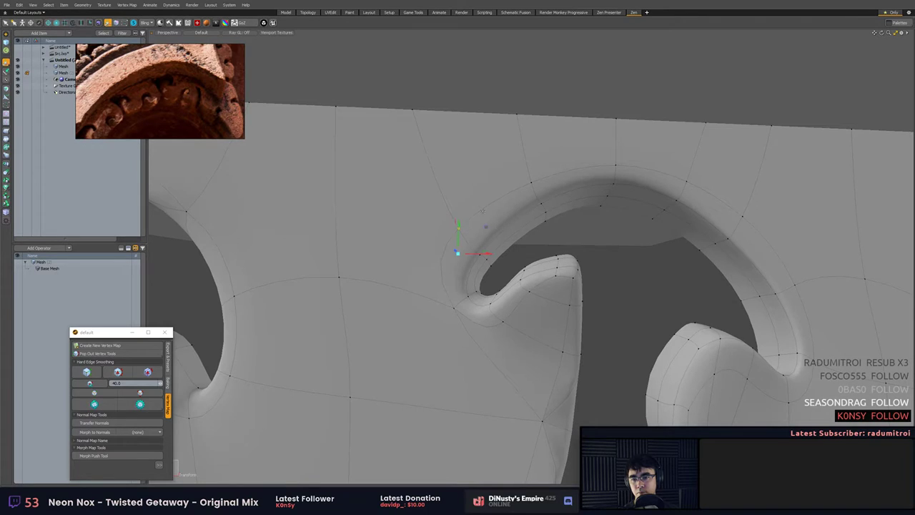
pyautogui.moveTo(486, 229); pyautogui.dragTo(508, 239)
pyautogui.press('q')
pyautogui.press('Tab')
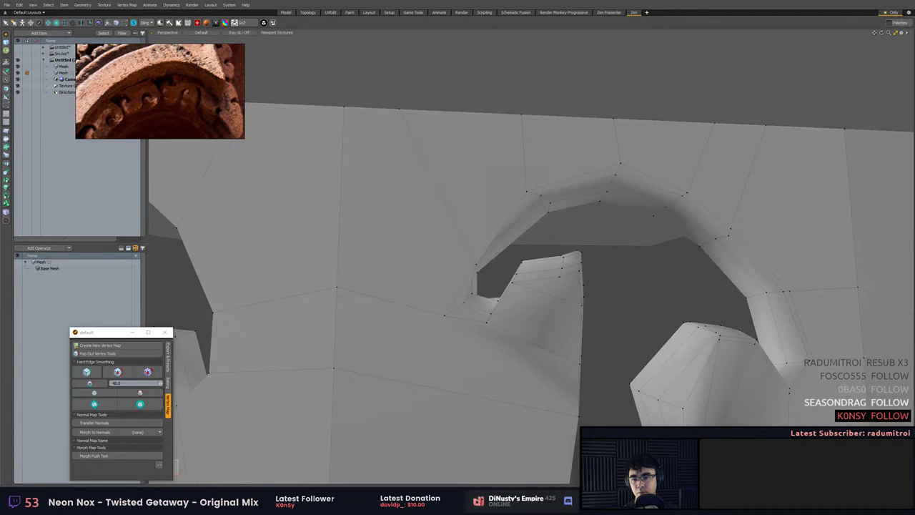
pyautogui.press('Tab')
pyautogui.press('Tab')
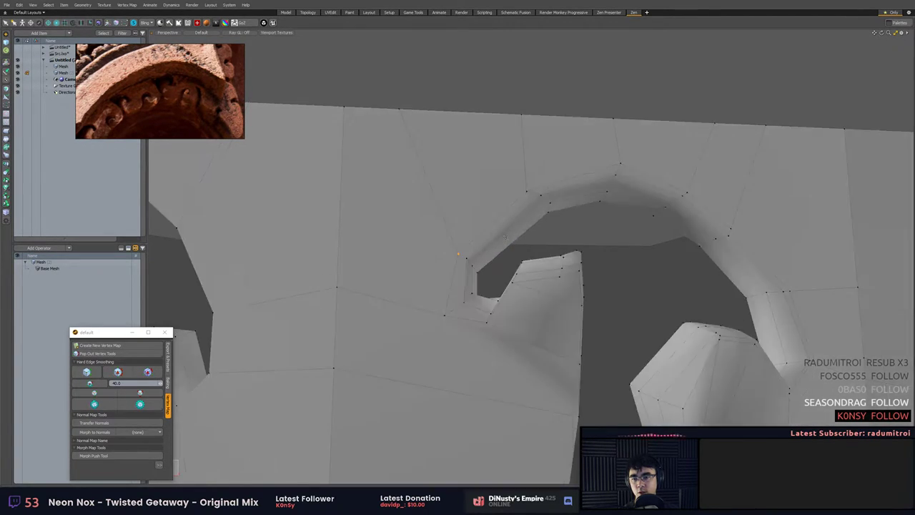
pyautogui.scroll(-3, 517, 234)
pyautogui.press('Tab')
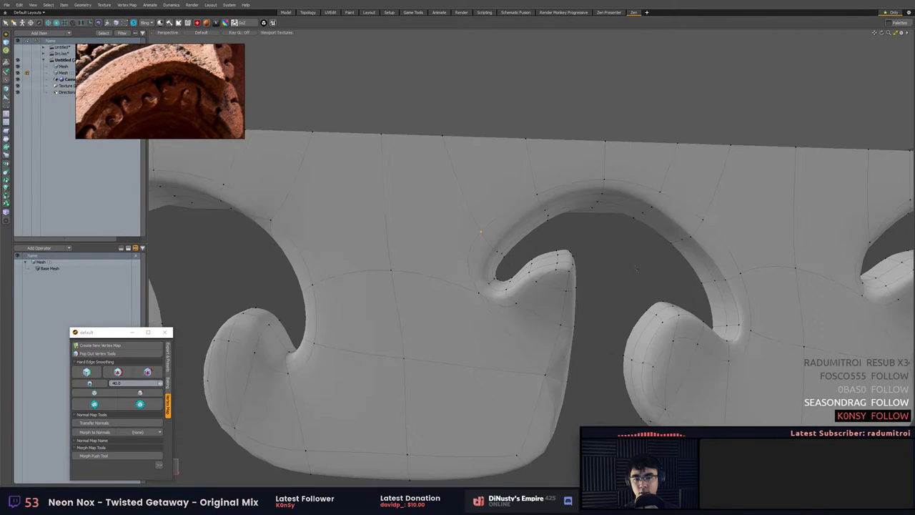
# Slice across the block's side rim below the hook, select the front-face edge running down that rim, and check it smoothed.
pyautogui.keyDown('alt'); pyautogui.moveTo(629, 232); pyautogui.dragTo(546, 185); pyautogui.keyUp('alt')
pyautogui.press('Tab')
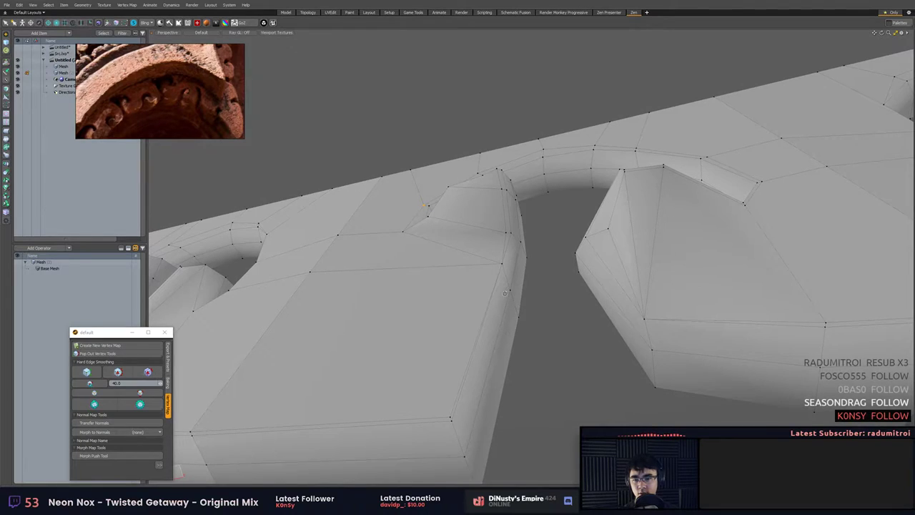
pyautogui.keyDown('alt'); pyautogui.moveTo(504, 293); pyautogui.dragTo(510, 243); pyautogui.keyUp('alt')
pyautogui.press('c')
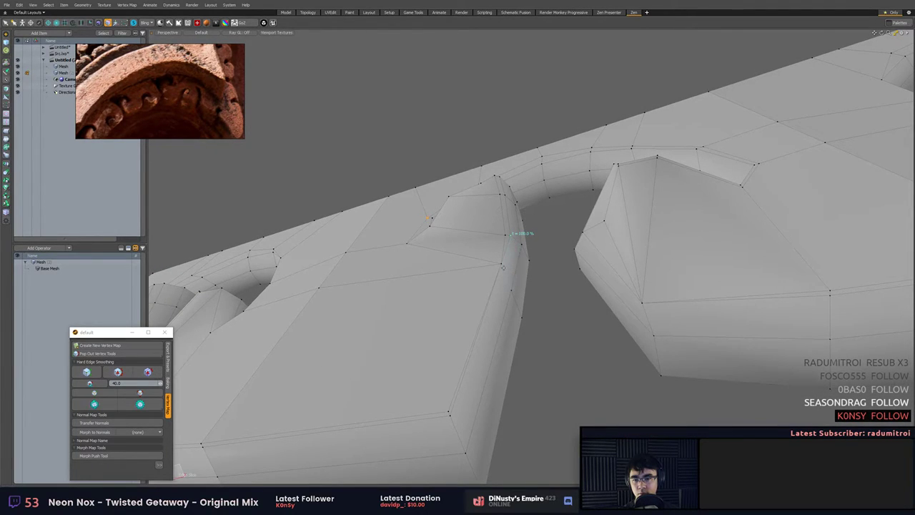
pyautogui.click(454, 426)
pyautogui.press('space')
pyautogui.press('2')
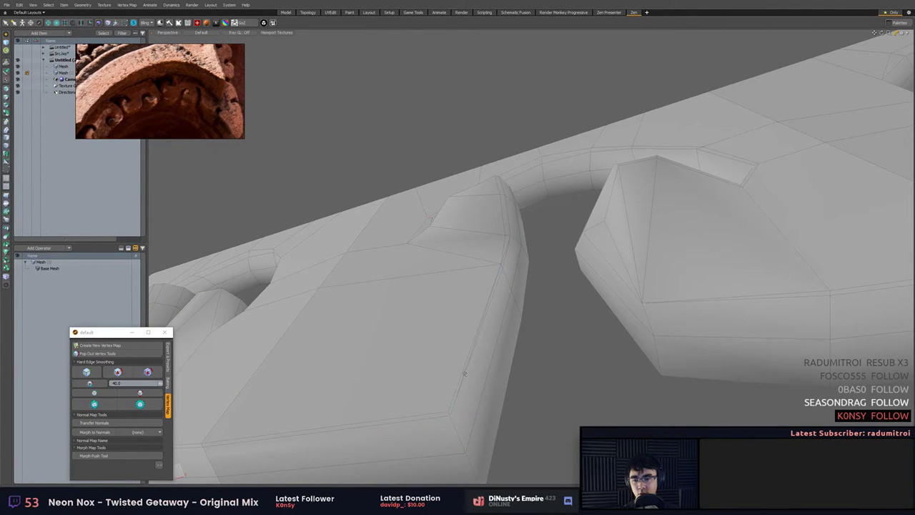
pyautogui.click(465, 368)
pyautogui.keyDown('alt'); pyautogui.moveTo(465, 368); pyautogui.dragTo(519, 289); pyautogui.keyUp('alt')
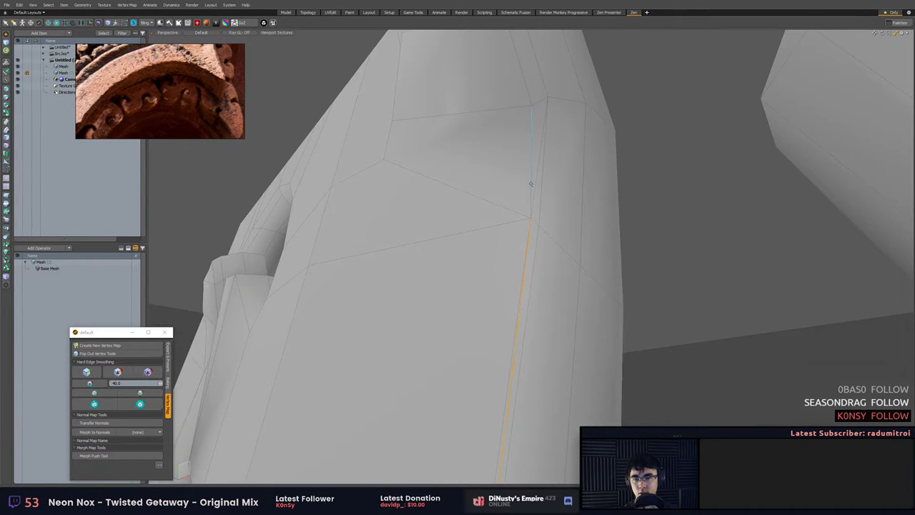
pyautogui.press('Tab')
pyautogui.keyDown('alt'); pyautogui.moveTo(719, 395); pyautogui.dragTo(591, 409); pyautogui.keyUp('alt')
# Slice an edge across the curl's outer side, from its lower front corner up to its upper edge, and check it smoothed.
pyautogui.press('Tab')
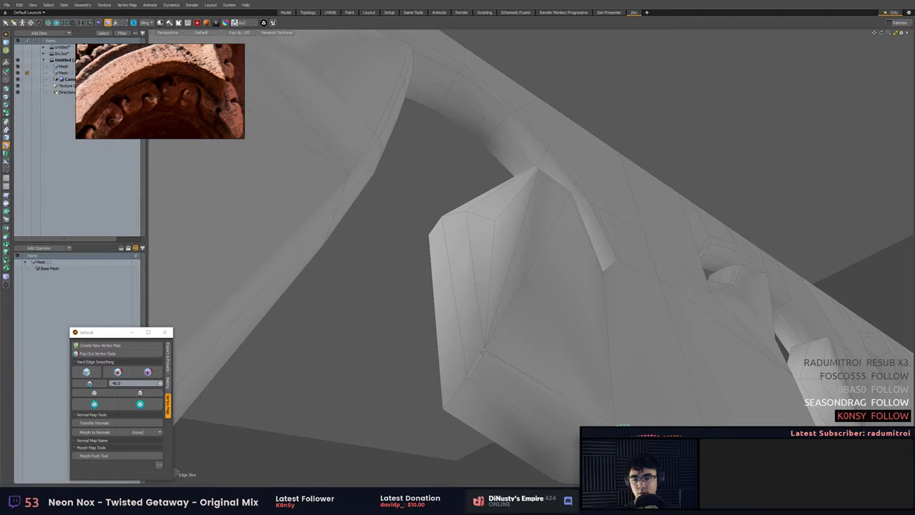
pyautogui.click(483, 352)
pyautogui.keyDown('alt'); pyautogui.moveTo(483, 352); pyautogui.dragTo(491, 218); pyautogui.keyUp('alt')
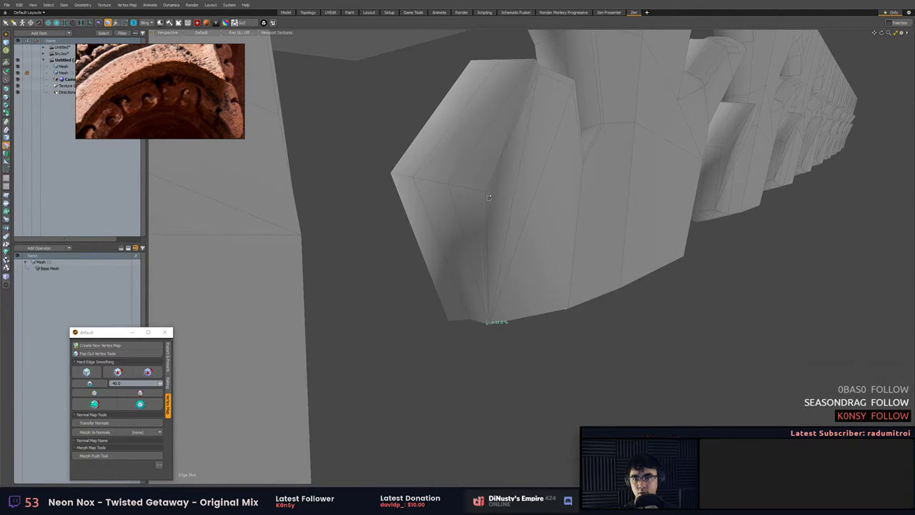
pyautogui.click(451, 188)
pyautogui.keyDown('alt'); pyautogui.moveTo(450, 186); pyautogui.dragTo(472, 322); pyautogui.keyUp('alt')
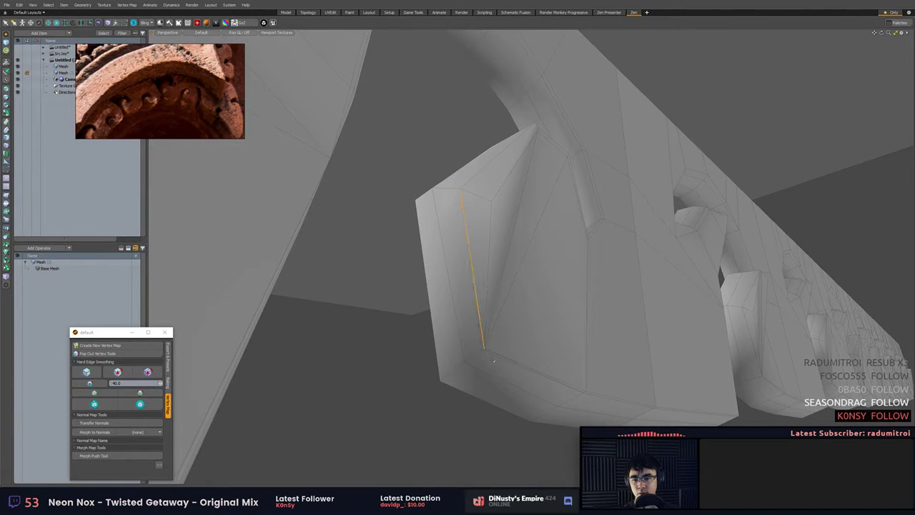
pyautogui.click(380, 408)
pyautogui.press('Tab')
pyautogui.keyDown('alt'); pyautogui.moveTo(380, 408); pyautogui.dragTo(464, 396); pyautogui.keyUp('alt')
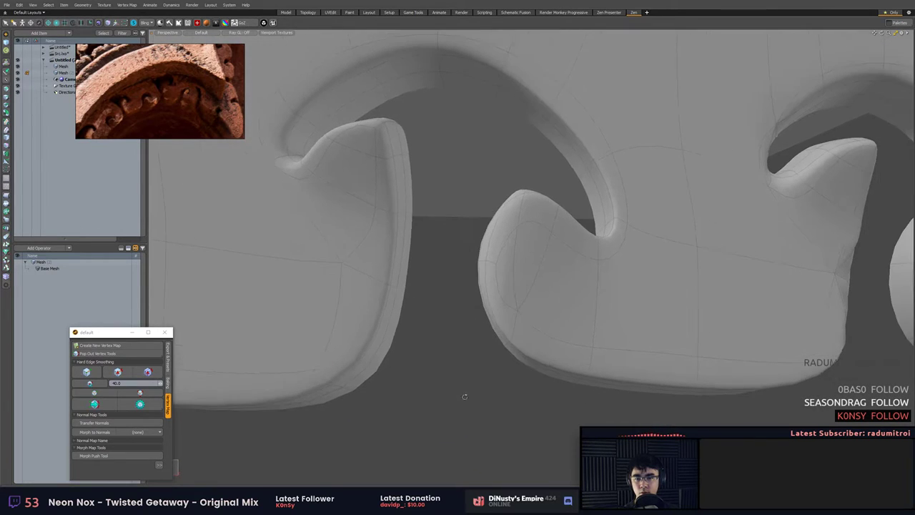
pyautogui.press('1')
pyautogui.click(517, 311)
pyautogui.press('w')
pyautogui.press('q')
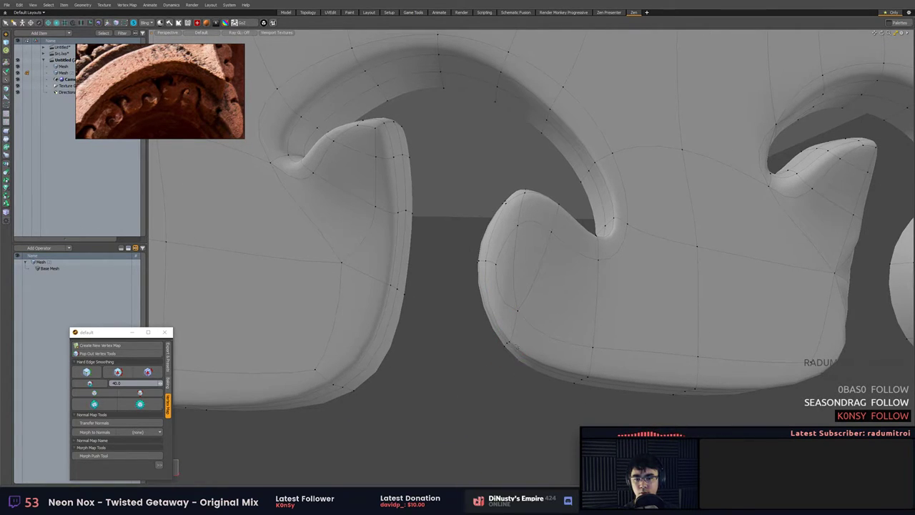
# Bevel the front-face edges inside the curl's outer rim and compare the smoothed and unsmoothed shapes.
pyautogui.moveTo(515, 347)
pyautogui.keyDown('alt'); pyautogui.mouseDown()
pyautogui.moveTo(493, 359)
pyautogui.moveTo(492, 347)
pyautogui.mouseUp(); pyautogui.keyUp('alt')
pyautogui.press('2')
pyautogui.moveTo(509, 290); pyautogui.dragTo(538, 275, button='right')
pyautogui.press('b')
pyautogui.moveTo(466, 386)
pyautogui.mouseDown()
pyautogui.moveTo(497, 389)
pyautogui.moveTo(519, 325)
pyautogui.moveTo(520, 344)
pyautogui.mouseUp()
pyautogui.click(487, 391)
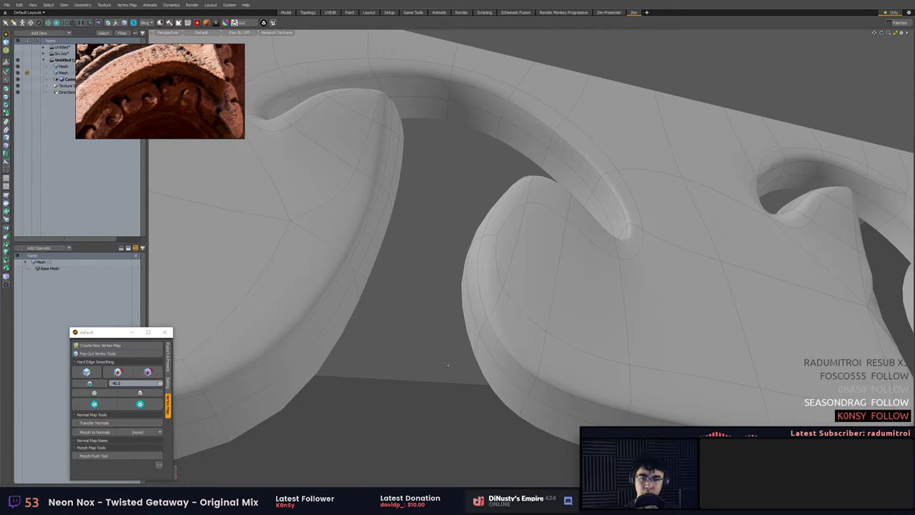
pyautogui.keyDown('alt'); pyautogui.moveTo(448, 365); pyautogui.dragTo(394, 436); pyautogui.keyUp('alt')
pyautogui.press('Tab')
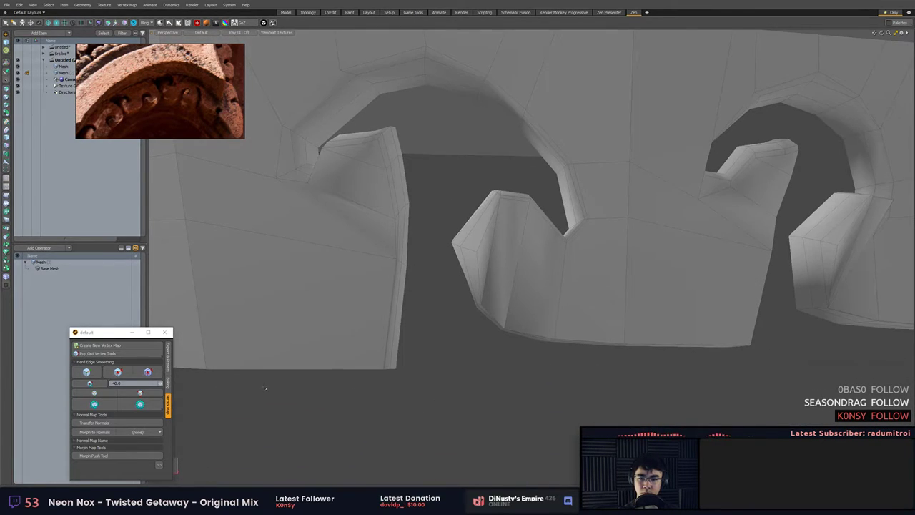
pyautogui.click(104, 405)
pyautogui.press('Tab')
pyautogui.moveTo(528, 409)
pyautogui.keyDown('alt'); pyautogui.mouseDown()
pyautogui.moveTo(486, 384)
pyautogui.moveTo(483, 420)
pyautogui.moveTo(543, 336)
pyautogui.mouseUp(); pyautogui.keyUp('alt')
pyautogui.scroll(4, 555, 240)
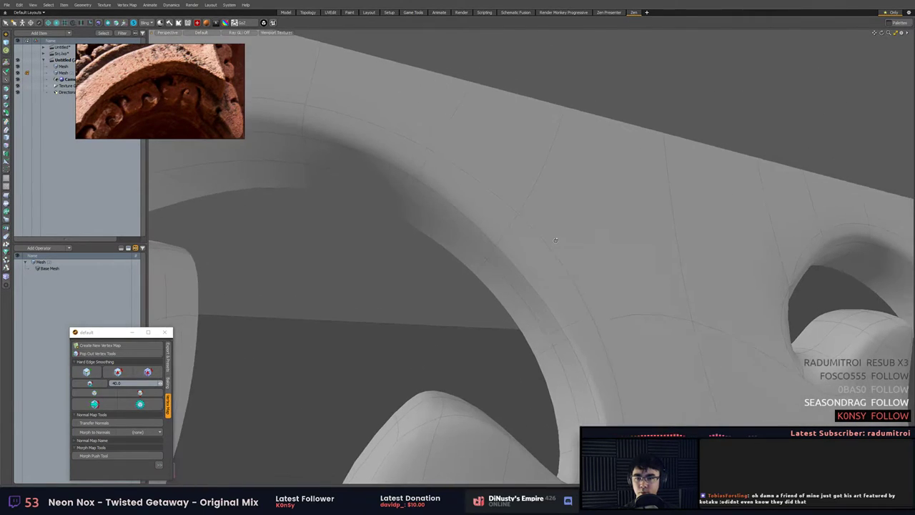
pyautogui.keyDown('alt'); pyautogui.moveTo(555, 241); pyautogui.dragTo(553, 207); pyautogui.keyUp('alt')
pyautogui.press('1')
pyautogui.press('w')
pyautogui.press('q')
pyautogui.press('2')
pyautogui.click(548, 213)
pyautogui.press('w')
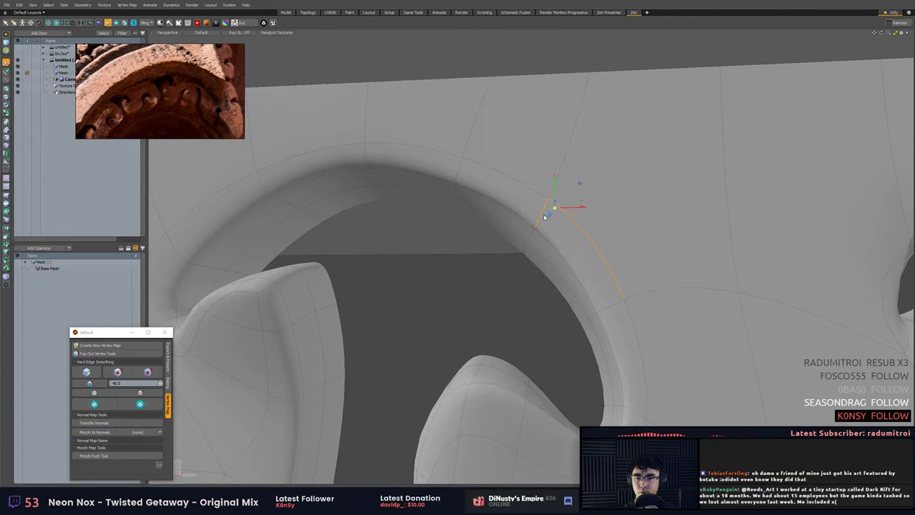
pyautogui.press('q')
pyautogui.moveTo(597, 255)
pyautogui.keyDown('ctrl'); pyautogui.keyDown('alt'); pyautogui.mouseDown()
pyautogui.moveTo(569, 255)
pyautogui.moveTo(593, 267)
pyautogui.mouseUp(); pyautogui.keyUp('alt'); pyautogui.keyUp('ctrl')
# Shift the rim faces at the crown of the arch slightly sideways toward the curl, and deselect them.
pyautogui.press('3')
pyautogui.click(490, 222)
pyautogui.press('w')
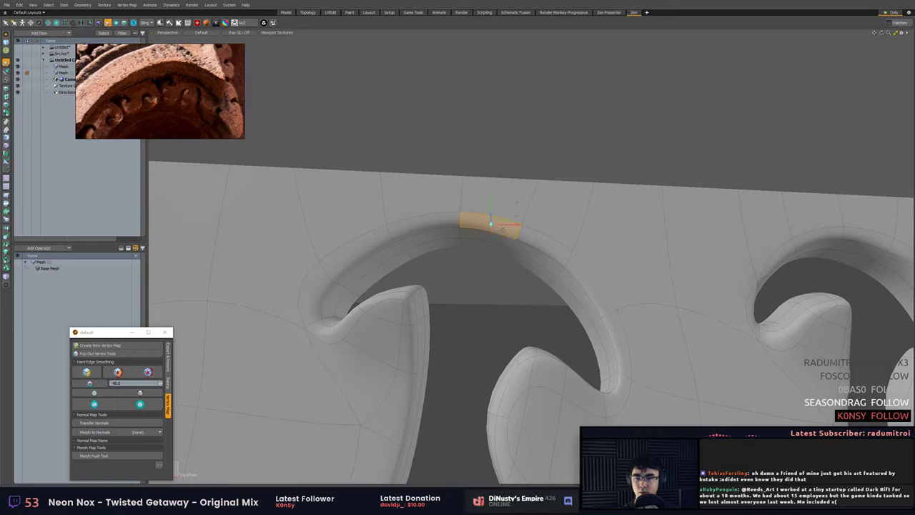
pyautogui.moveTo(491, 223); pyautogui.dragTo(503, 222)
pyautogui.press('q')
pyautogui.click(499, 293)
pyautogui.moveTo(499, 307)
pyautogui.keyDown('ctrl'); pyautogui.keyDown('alt'); pyautogui.mouseDown()
pyautogui.moveTo(455, 343)
pyautogui.moveTo(531, 306)
pyautogui.moveTo(514, 312)
pyautogui.mouseUp(); pyautogui.keyUp('alt'); pyautogui.keyUp('ctrl')
pyautogui.moveTo(514, 313); pyautogui.dragTo(503, 324, button='middle')
pyautogui.keyDown('alt'); pyautogui.moveTo(502, 324); pyautogui.dragTo(513, 288); pyautogui.keyUp('alt')
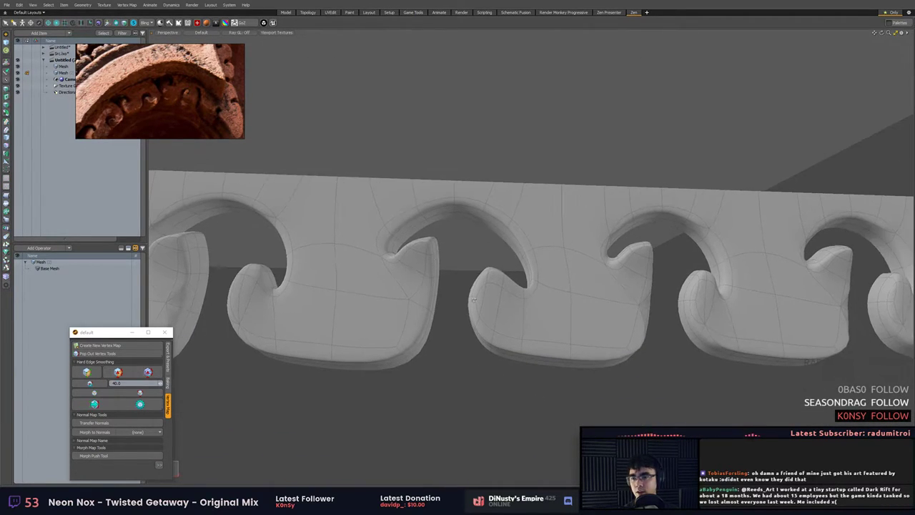
# Select the vertices at the curl's tip, rotate them and move them up to reshape the tip.
pyautogui.keyDown('alt'); pyautogui.moveTo(588, 271); pyautogui.dragTo(625, 307); pyautogui.keyUp('alt')
pyautogui.moveTo(625, 307)
pyautogui.keyDown('alt'); pyautogui.mouseDown()
pyautogui.moveTo(636, 330)
pyautogui.moveTo(564, 304)
pyautogui.moveTo(571, 243)
pyautogui.mouseUp(); pyautogui.keyUp('alt')
pyautogui.press('1')
pyautogui.moveTo(525, 246)
pyautogui.mouseDown(button='right')
pyautogui.moveTo(548, 280)
pyautogui.moveTo(550, 255)
pyautogui.mouseUp(button='right')
pyautogui.press('w')
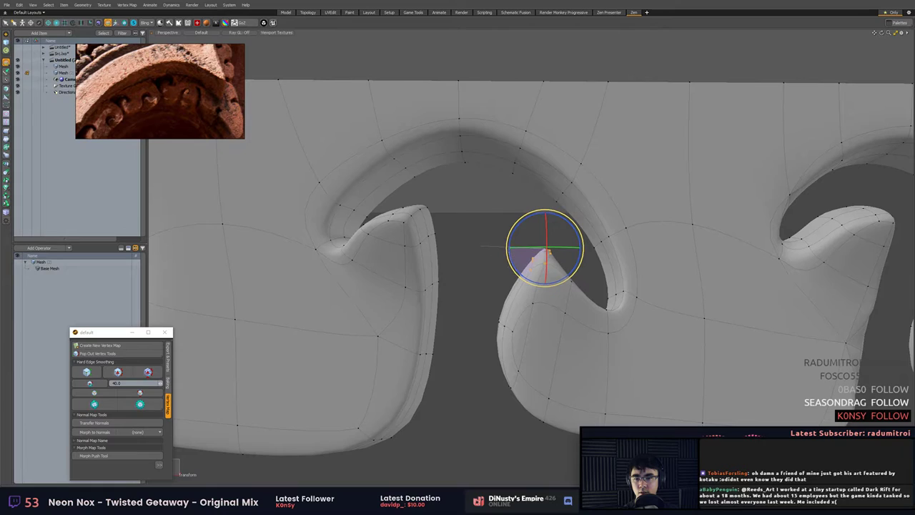
pyautogui.press('q')
pyautogui.press('w')
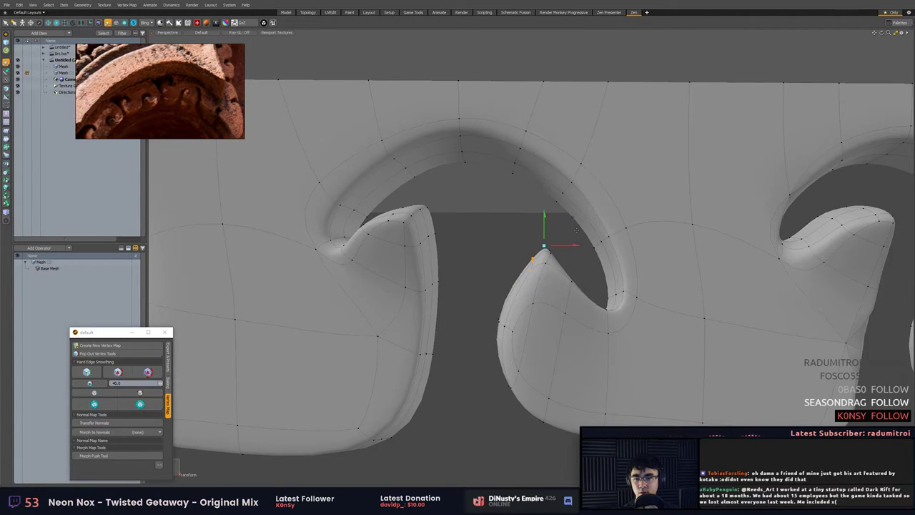
pyautogui.moveTo(561, 218)
pyautogui.mouseDown()
pyautogui.moveTo(566, 194)
pyautogui.moveTo(557, 198)
pyautogui.mouseUp()
pyautogui.press('q')
# Move the row of vertices below the curl's tip down and away from the arch to slim the curl.
pyautogui.moveTo(577, 270); pyautogui.dragTo(569, 295, button='right')
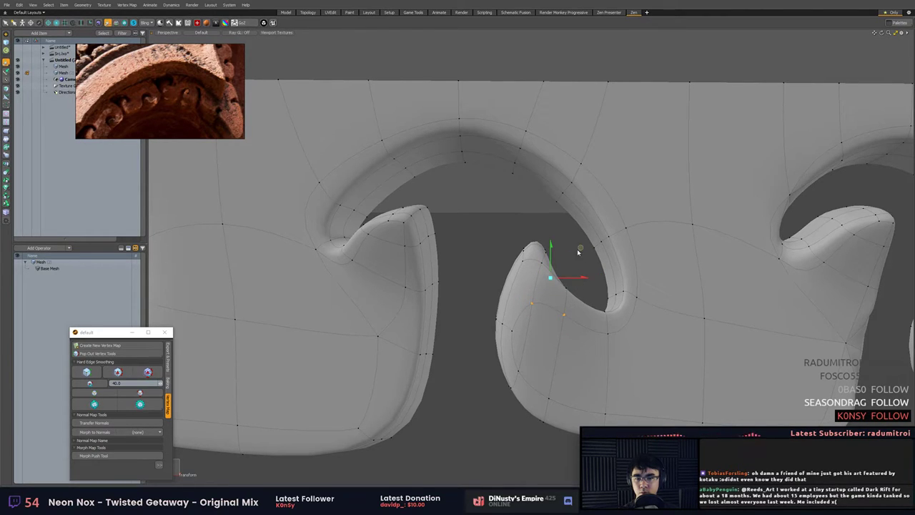
pyautogui.moveTo(578, 251); pyautogui.dragTo(557, 292)
pyautogui.press('q')
# Reshape the faces and vertices at the curl's tip so that it hooks over toward the arch.
pyautogui.press('3')
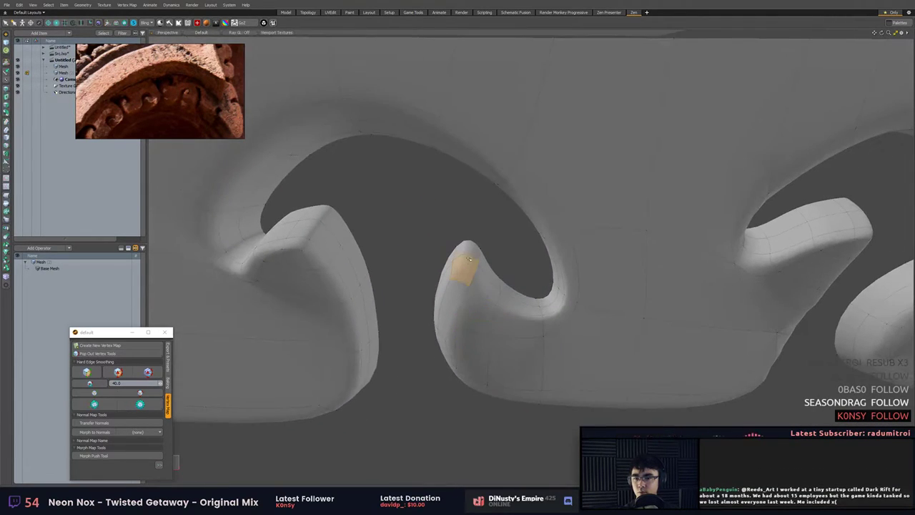
pyautogui.moveTo(468, 259)
pyautogui.mouseDown()
pyautogui.moveTo(469, 247)
pyautogui.moveTo(503, 233)
pyautogui.moveTo(522, 195)
pyautogui.moveTo(506, 243)
pyautogui.moveTo(520, 244)
pyautogui.moveTo(520, 226)
pyautogui.moveTo(500, 237)
pyautogui.moveTo(503, 217)
pyautogui.moveTo(515, 246)
pyautogui.mouseUp()
pyautogui.press('w')
pyautogui.press('q')
pyautogui.press('1')
pyautogui.moveTo(513, 249); pyautogui.dragTo(448, 222, button='right')
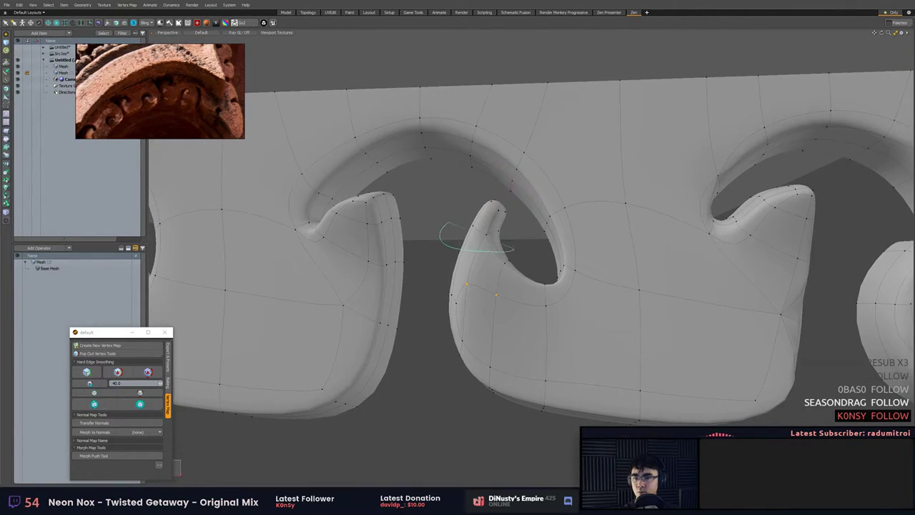
pyautogui.press('w')
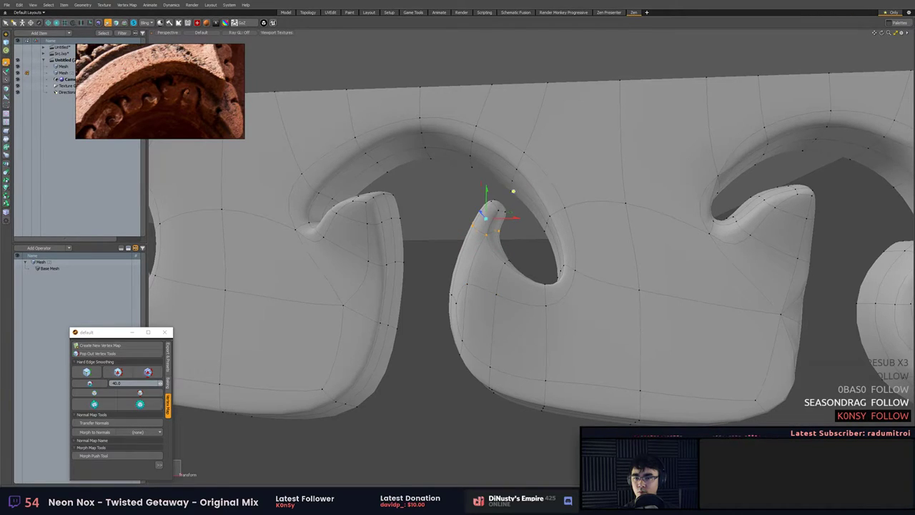
pyautogui.moveTo(513, 191); pyautogui.dragTo(516, 204)
pyautogui.press('q')
pyautogui.press('w')
pyautogui.press('q')
# Raise the vertices at the bottom of the hollow between the curl and the arch to round the hollow.
pyautogui.keyDown('ctrl'); pyautogui.keyDown('alt'); pyautogui.moveTo(513, 256); pyautogui.dragTo(519, 275); pyautogui.keyUp('alt'); pyautogui.keyUp('ctrl')
pyautogui.moveTo(528, 257); pyautogui.dragTo(526, 253, button='right')
pyautogui.keyDown('alt'); pyautogui.moveTo(526, 253); pyautogui.dragTo(520, 240); pyautogui.keyUp('alt')
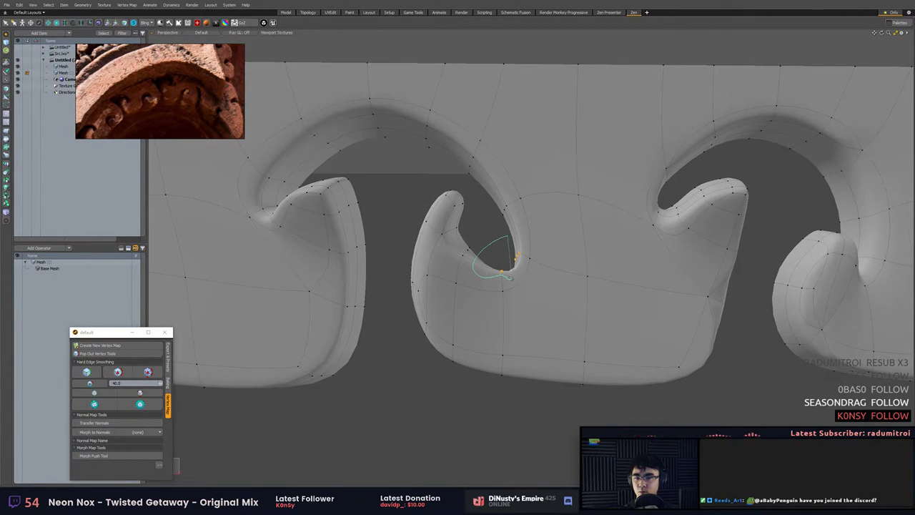
pyautogui.press('y')
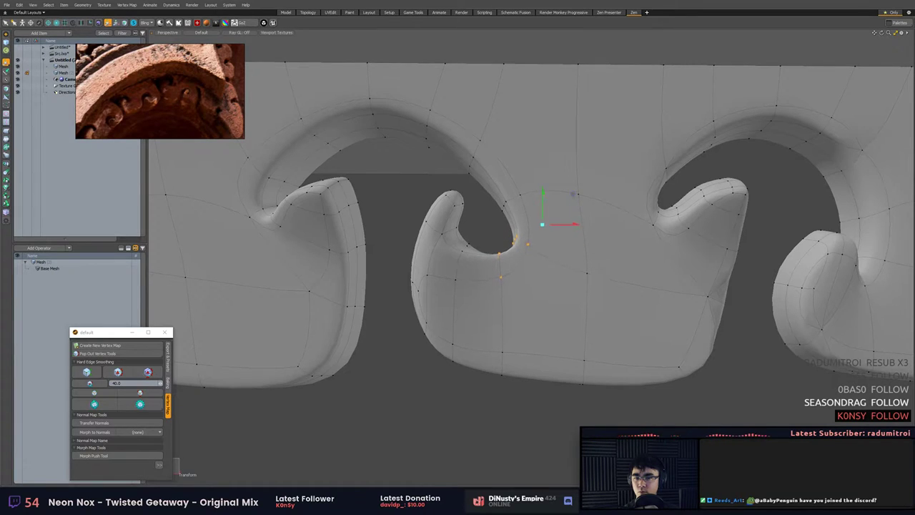
pyautogui.press('q')
# Move the row of vertices across the arch rim just above the rounded hollow slightly upward.
pyautogui.click(567, 280)
pyautogui.scroll(-1, 567, 279)
pyautogui.moveTo(513, 192); pyautogui.dragTo(526, 192, button='right')
pyautogui.press('y')
pyautogui.moveTo(541, 185); pyautogui.dragTo(544, 173)
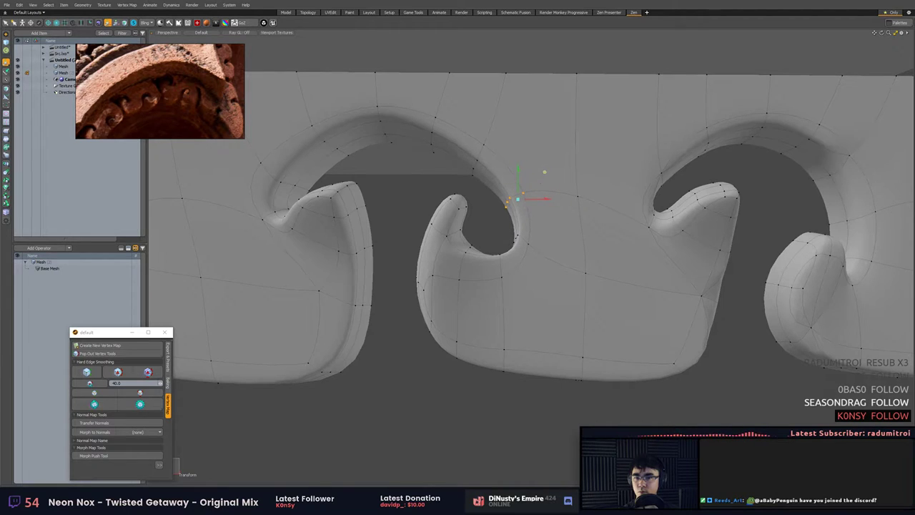
pyautogui.press('q')
# Nudge the next row of rim vertices higher on the arch outward to even the curve, and deselect it.
pyautogui.moveTo(473, 133)
pyautogui.mouseDown(button='right')
pyautogui.moveTo(464, 158)
pyautogui.moveTo(489, 144)
pyautogui.mouseUp(button='right')
pyautogui.press('y')
pyautogui.moveTo(500, 138); pyautogui.dragTo(505, 135)
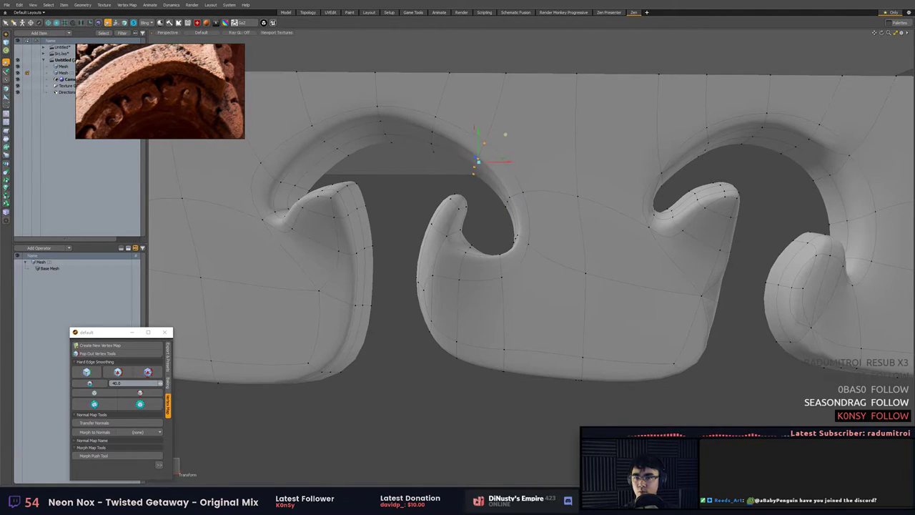
pyautogui.press('q')
pyautogui.click(546, 159)
# Compare the reshaped scroll with its neighbours along the ornament row.
pyautogui.scroll(-4, 546, 159)
pyautogui.keyDown('alt'); pyautogui.moveTo(549, 189); pyautogui.dragTo(503, 245); pyautogui.keyUp('alt')
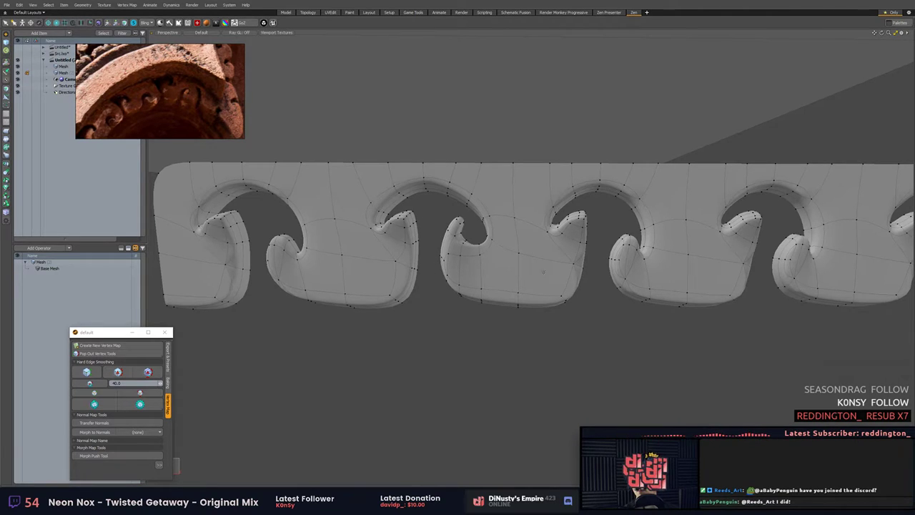
pyautogui.keyDown('alt'); pyautogui.keyDown('shift'); pyautogui.moveTo(582, 267); pyautogui.dragTo(561, 269); pyautogui.keyUp('shift'); pyautogui.keyUp('alt')
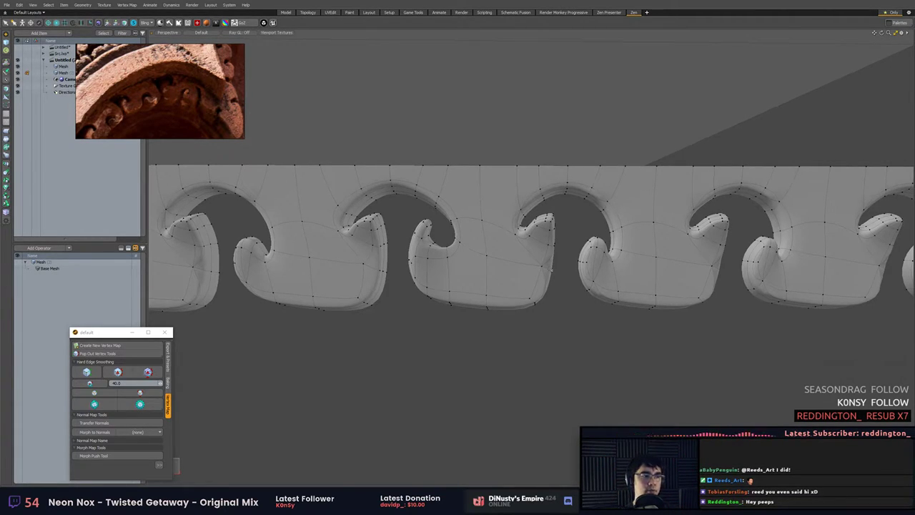
pyautogui.keyDown('alt'); pyautogui.keyDown('shift'); pyautogui.moveTo(556, 264); pyautogui.dragTo(678, 268); pyautogui.keyUp('shift'); pyautogui.keyUp('alt')
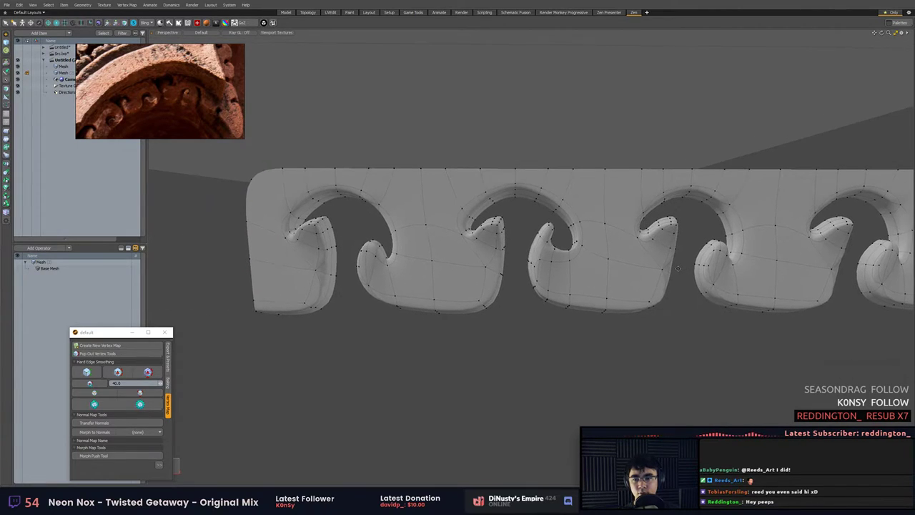
pyautogui.keyDown('alt'); pyautogui.keyDown('shift'); pyautogui.moveTo(618, 255); pyautogui.dragTo(609, 210); pyautogui.keyUp('shift'); pyautogui.keyUp('alt')
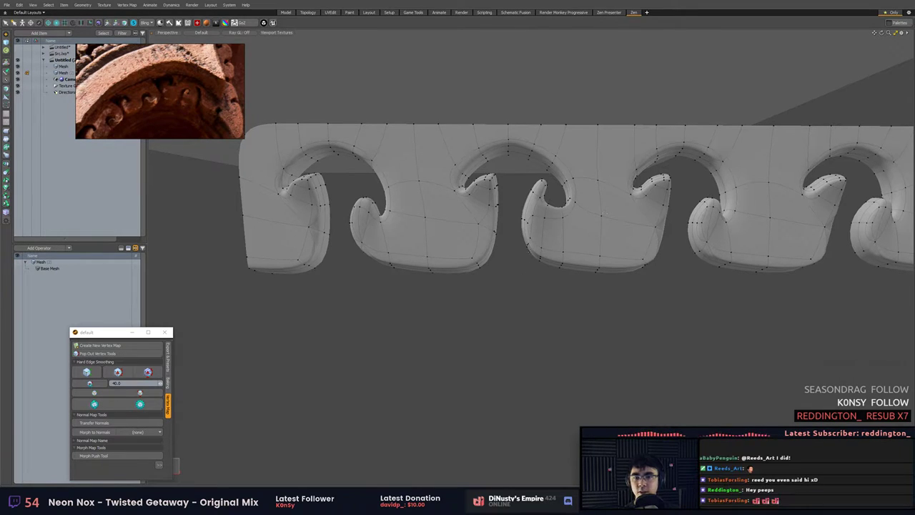
pyautogui.keyDown('alt'); pyautogui.keyDown('shift'); pyautogui.moveTo(685, 263); pyautogui.dragTo(554, 266); pyautogui.keyUp('shift'); pyautogui.keyUp('alt')
# Turn off smoothing and delete the strip of faces just past the reshaped scroll to separate its unit from the row.
pyautogui.scroll(-2, 551, 264)
pyautogui.press('3')
pyautogui.doubleClick(519, 257)
pyautogui.press('Tab')
pyautogui.click(557, 301)
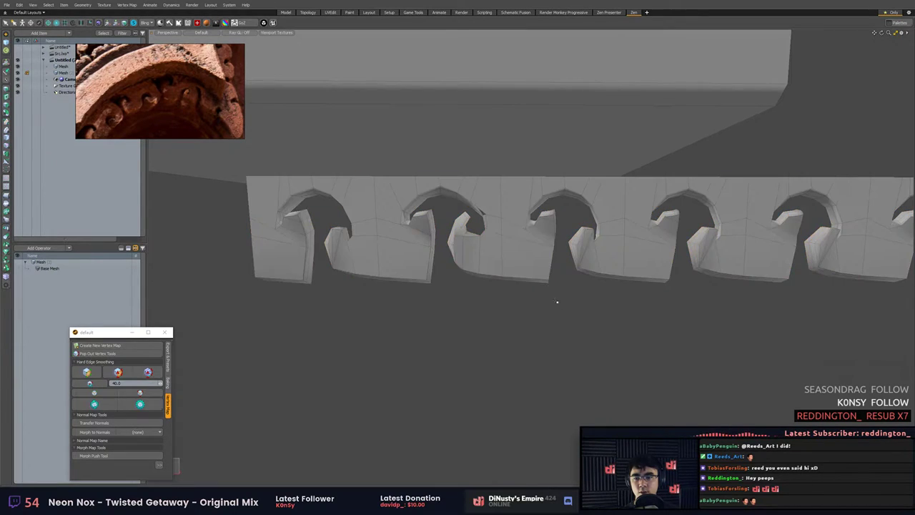
pyautogui.doubleClick(507, 232)
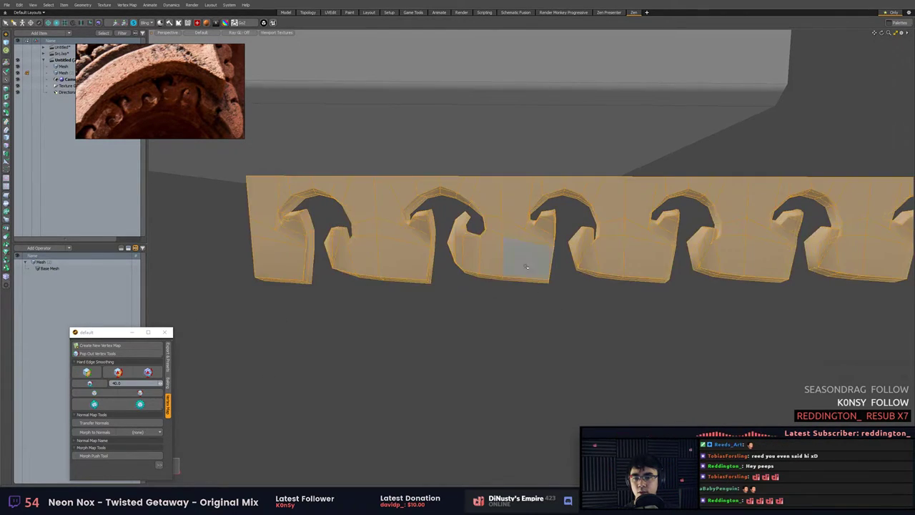
pyautogui.click(513, 259)
pyautogui.moveTo(511, 180)
pyautogui.mouseDown()
pyautogui.moveTo(525, 283)
pyautogui.moveTo(534, 262)
pyautogui.moveTo(516, 253)
pyautogui.moveTo(519, 278)
pyautogui.mouseUp()
pyautogui.press('Delete')
# Select the whole ornament unit on the other side of the reshaped scroll and delete it.
pyautogui.doubleClick(484, 250)
pyautogui.moveTo(508, 168)
pyautogui.keyDown('ctrl'); pyautogui.mouseDown(button='middle')
pyautogui.moveTo(506, 346)
pyautogui.moveTo(562, 354)
pyautogui.moveTo(315, 110)
pyautogui.mouseUp(button='middle'); pyautogui.keyUp('ctrl')
pyautogui.keyDown('ctrl'); pyautogui.moveTo(514, 305); pyautogui.dragTo(333, 193, button='middle'); pyautogui.keyUp('ctrl')
pyautogui.moveTo(332, 193); pyautogui.dragTo(556, 368, button='right')
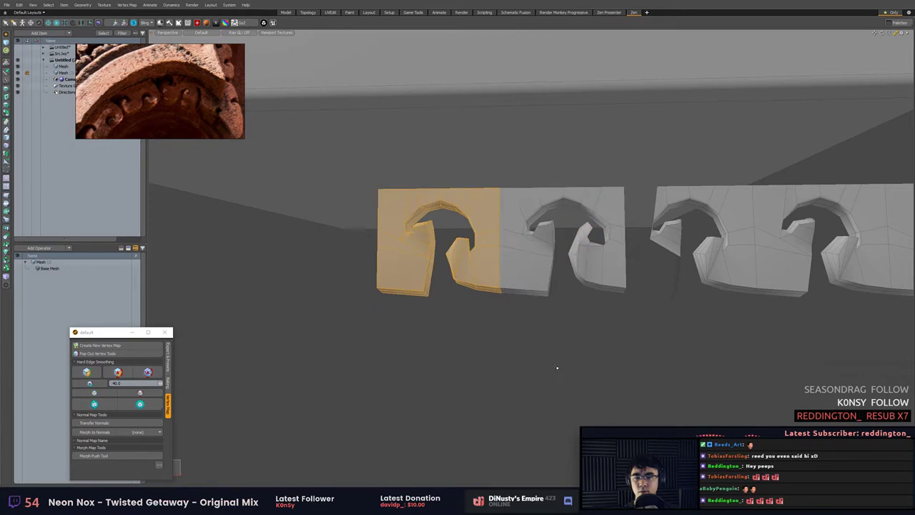
pyautogui.press('Delete')
# Delete the rest of the ornament row beyond the gap, keeping only the reshaped scroll unit.
pyautogui.scroll(-5, 729, 257)
pyautogui.keyDown('alt'); pyautogui.keyDown('shift'); pyautogui.moveTo(728, 280); pyautogui.dragTo(552, 278); pyautogui.keyUp('shift'); pyautogui.keyUp('alt')
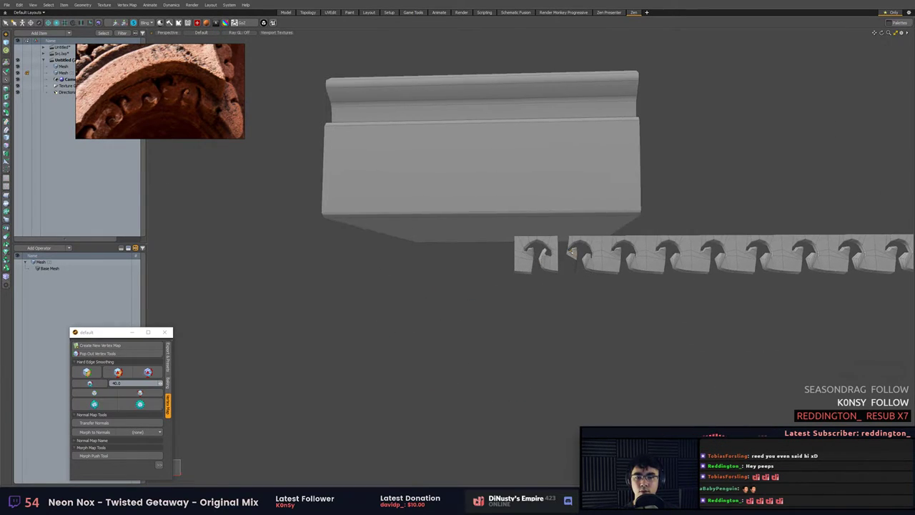
pyautogui.doubleClick(695, 257)
pyautogui.keyDown('alt'); pyautogui.keyDown('shift'); pyautogui.moveTo(695, 256); pyautogui.dragTo(512, 256); pyautogui.keyUp('shift'); pyautogui.keyUp('alt')
pyautogui.press('Delete')
pyautogui.keyDown('alt'); pyautogui.keyDown('shift'); pyautogui.moveTo(357, 282); pyautogui.dragTo(500, 279); pyautogui.keyUp('shift'); pyautogui.keyUp('alt')
pyautogui.keyDown('ctrl'); pyautogui.keyDown('alt'); pyautogui.moveTo(500, 279); pyautogui.dragTo(562, 305); pyautogui.keyUp('alt'); pyautogui.keyUp('ctrl')
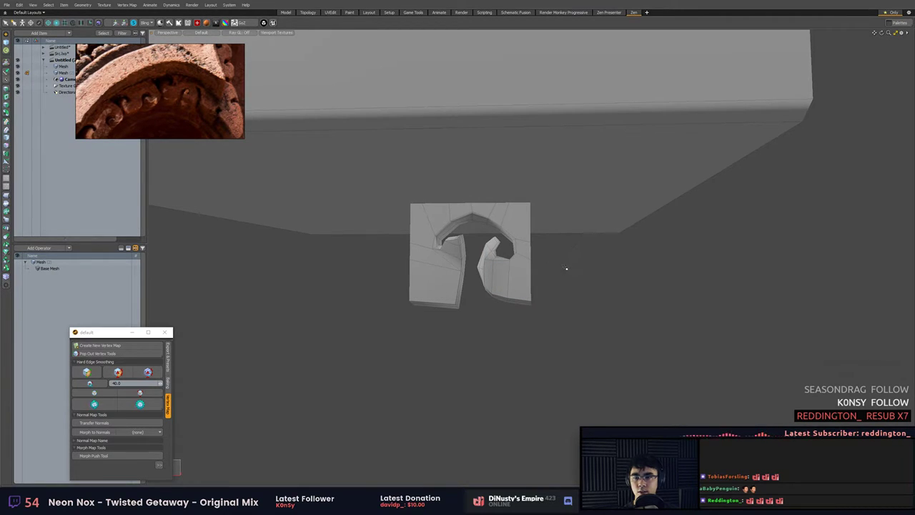
pyautogui.keyDown('alt'); pyautogui.moveTo(637, 255); pyautogui.dragTo(676, 266); pyautogui.keyUp('alt')
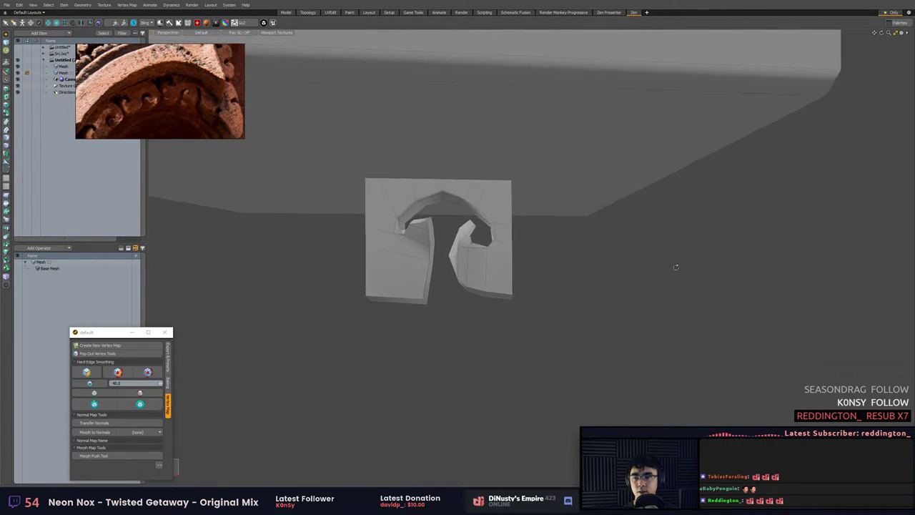
# Duplicate the scroll unit and snap the copy against the original's side edge by its upper corner, continuing the row.
pyautogui.doubleClick(509, 258)
pyautogui.moveTo(509, 258); pyautogui.dragTo(493, 256, button='middle')
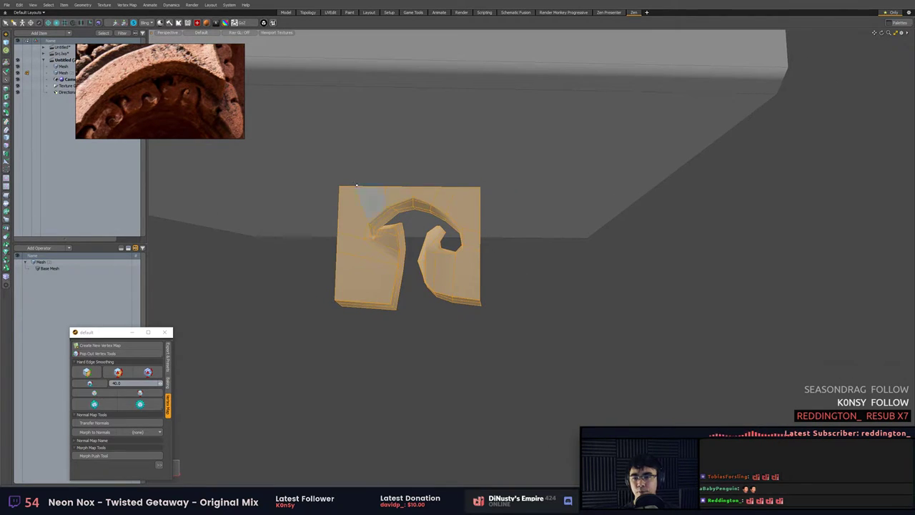
pyautogui.press('w')
pyautogui.press('x')
pyautogui.click(362, 162)
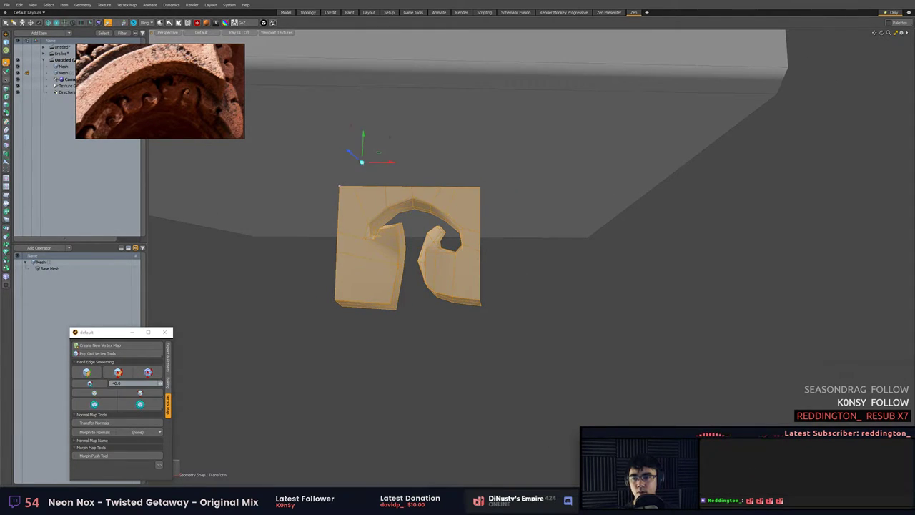
pyautogui.click(341, 185)
pyautogui.hotkey('ctrl', 'v')
pyautogui.click(340, 186)
pyautogui.moveTo(340, 186); pyautogui.dragTo(481, 187)
pyautogui.press('q')
pyautogui.click(672, 253)
pyautogui.scroll(3, 673, 253)
pyautogui.keyDown('alt'); pyautogui.moveTo(673, 253); pyautogui.dragTo(674, 275); pyautogui.keyUp('alt')
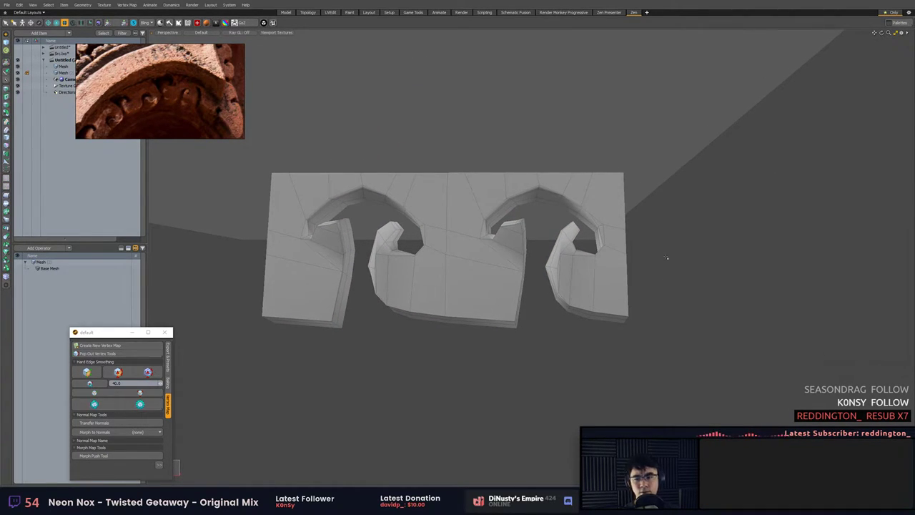
pyautogui.press('Tab')
pyautogui.press('Tab')
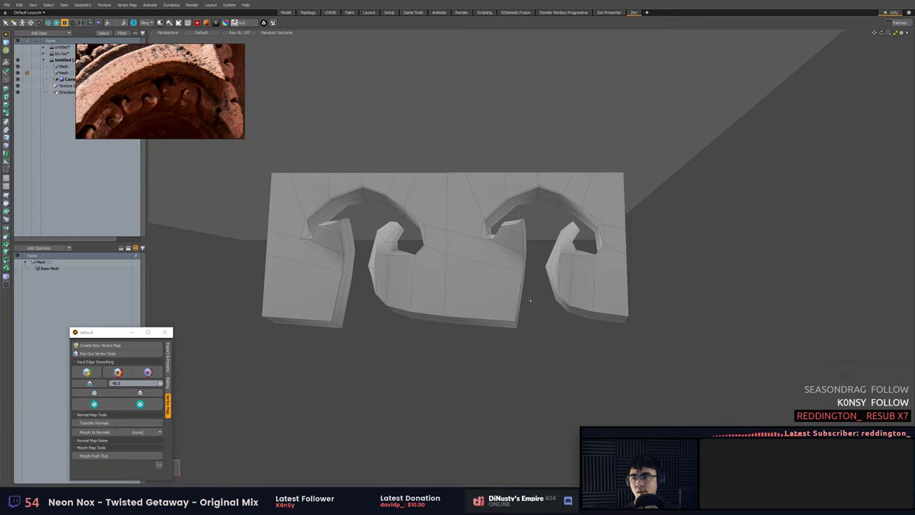
# Examine the curl between the two scroll units and pick out the vertical edge along its fold.
pyautogui.moveTo(479, 284)
pyautogui.mouseDown()
pyautogui.moveTo(455, 230)
pyautogui.moveTo(399, 275)
pyautogui.moveTo(385, 261)
pyautogui.moveTo(435, 314)
pyautogui.moveTo(463, 311)
pyautogui.moveTo(450, 307)
pyautogui.moveTo(433, 230)
pyautogui.moveTo(421, 293)
pyautogui.moveTo(462, 286)
pyautogui.mouseUp()
pyautogui.scroll(3, 386, 268)
pyautogui.keyDown('shift'); pyautogui.click(377, 239); pyautogui.keyUp('shift')
pyautogui.click(423, 309)
pyautogui.click(432, 218)
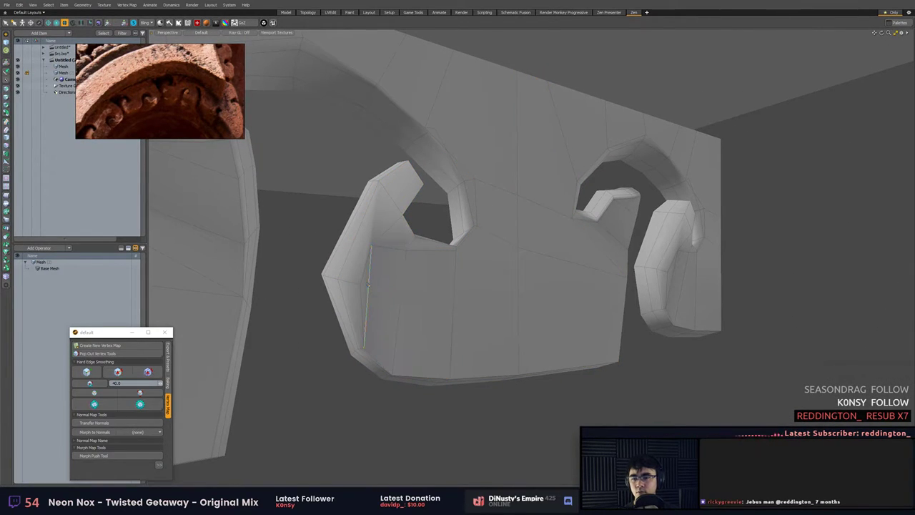
pyautogui.click(423, 307)
pyautogui.moveTo(374, 232)
pyautogui.mouseDown()
pyautogui.moveTo(397, 299)
pyautogui.moveTo(435, 314)
pyautogui.mouseUp()
pyautogui.scroll(-4, 399, 299)
pyautogui.click(396, 311)
pyautogui.press('2')
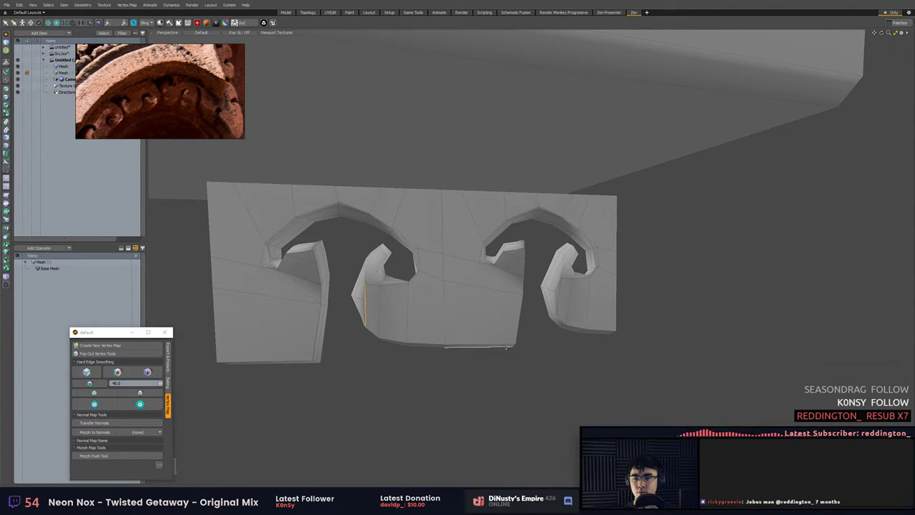
# Copy only the front faces of the second scroll unit, without the rim, and move the copy clear of the row.
pyautogui.press('t')
pyautogui.doubleClick(443, 290)
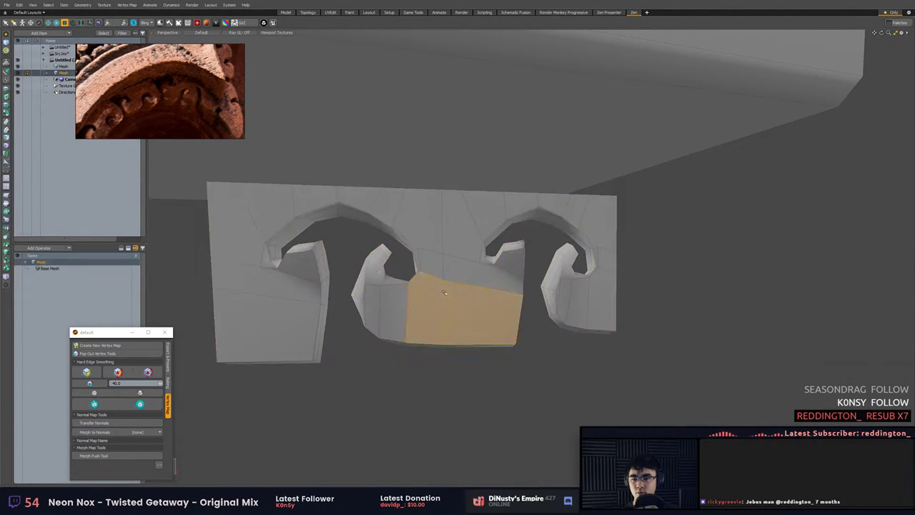
pyautogui.keyDown('alt'); pyautogui.moveTo(443, 290); pyautogui.dragTo(500, 290); pyautogui.keyUp('alt')
pyautogui.click(502, 290)
pyautogui.moveTo(528, 263)
pyautogui.mouseDown()
pyautogui.moveTo(490, 291)
pyautogui.moveTo(516, 212)
pyautogui.moveTo(616, 226)
pyautogui.moveTo(629, 289)
pyautogui.moveTo(589, 269)
pyautogui.mouseUp()
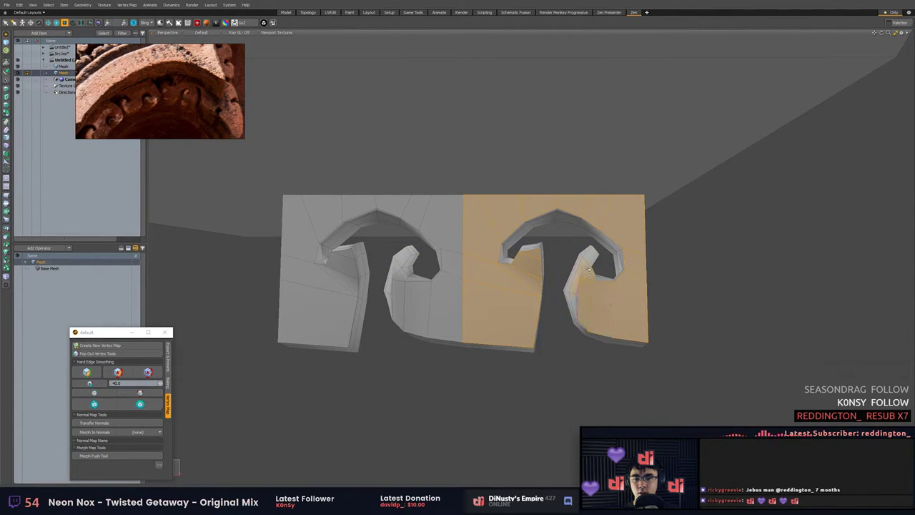
pyautogui.scroll(4, 590, 296)
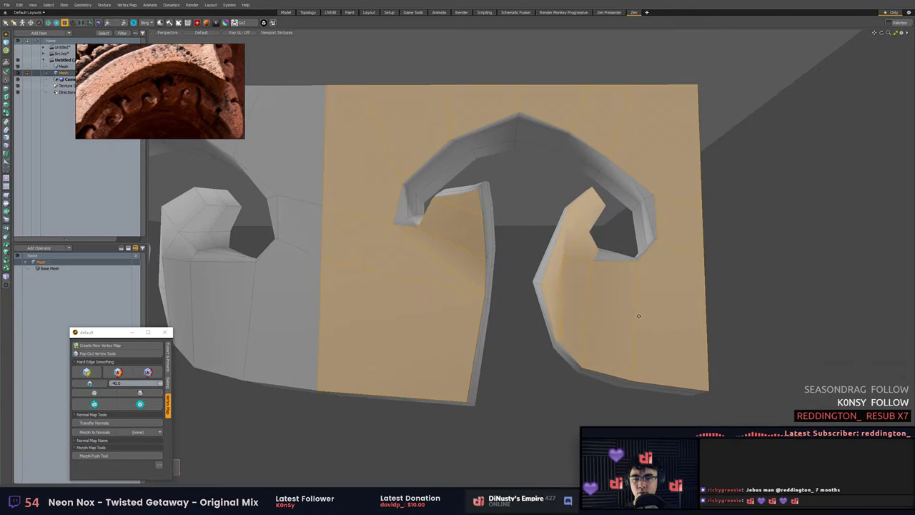
pyautogui.keyDown('alt'); pyautogui.moveTo(637, 315); pyautogui.dragTo(520, 344); pyautogui.keyUp('alt')
pyautogui.scroll(-4, 557, 374)
pyautogui.keyDown('alt'); pyautogui.moveTo(586, 313); pyautogui.dragTo(510, 323); pyautogui.keyUp('alt')
pyautogui.press('w')
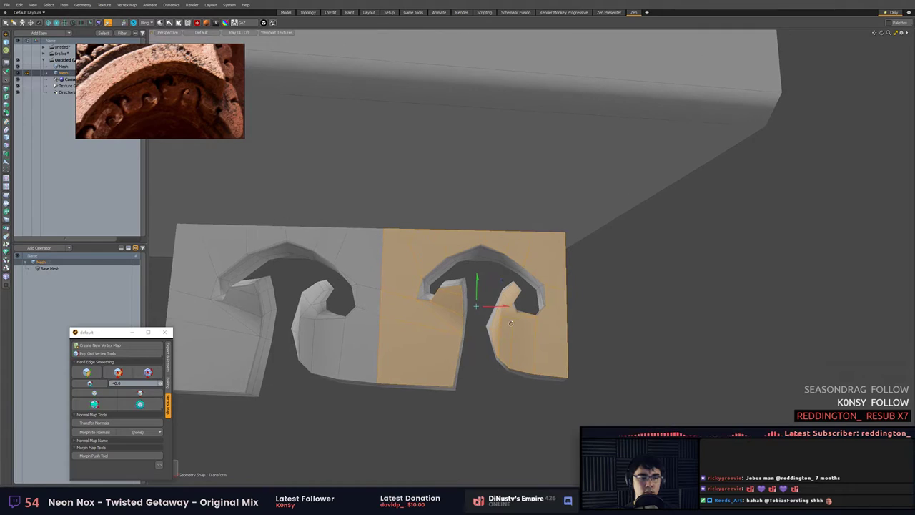
pyautogui.press('q')
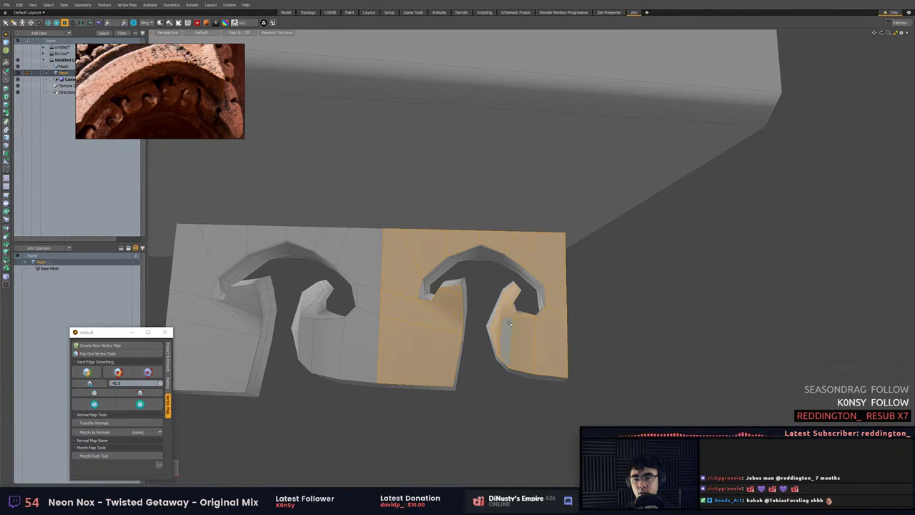
pyautogui.press('x')
pyautogui.scroll(2, 603, 354)
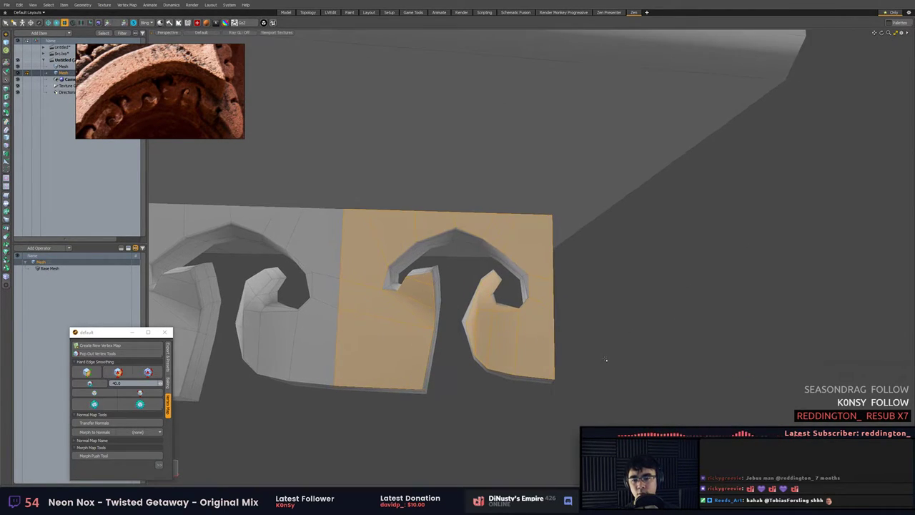
pyautogui.press('w')
pyautogui.press('x')
pyautogui.moveTo(466, 298); pyautogui.dragTo(658, 325)
pyautogui.hotkey('shift', 'a')
pyautogui.press('q')
pyautogui.press('Escape')
# Edge-slice from the curl's inner corner to its outer edge and move the new vertex outward to round the curl.
pyautogui.press('c')
pyautogui.click(549, 294)
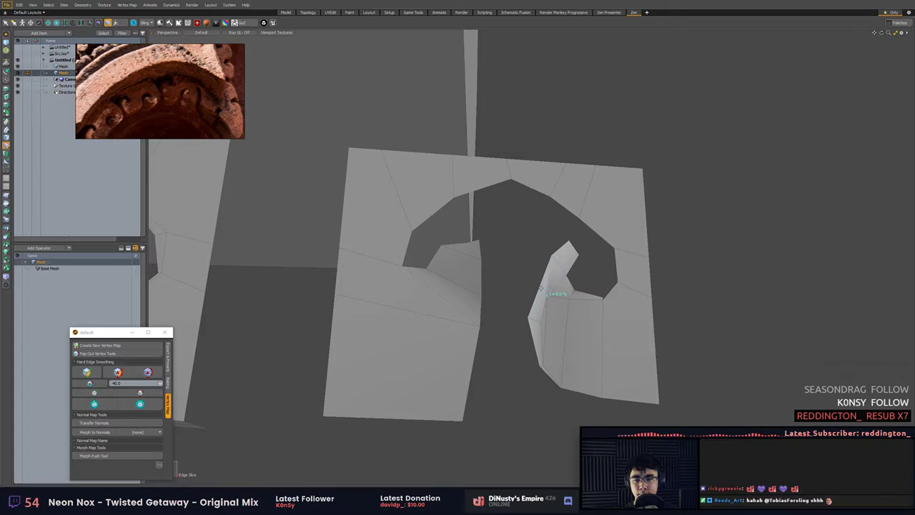
pyautogui.click(539, 287)
pyautogui.press('q')
pyautogui.press('1')
pyautogui.click(539, 286)
pyautogui.press('w')
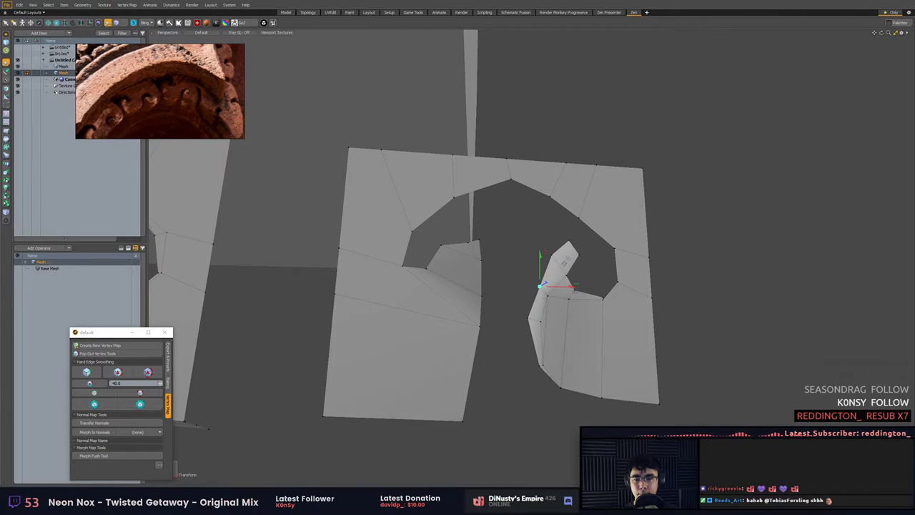
pyautogui.moveTo(566, 262); pyautogui.dragTo(561, 255)
pyautogui.press('q')
pyautogui.press('2')
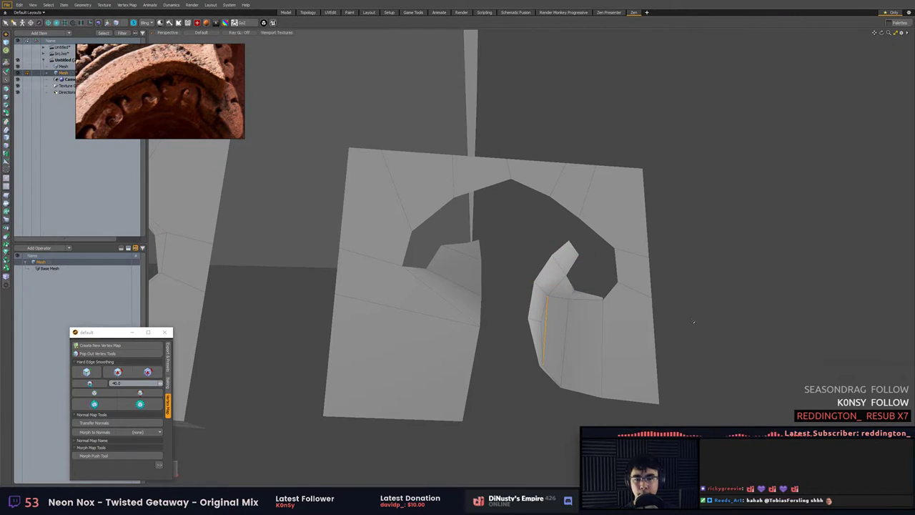
# Edge-slice across the middle of the curl's lower faces to the unit's side edge.
pyautogui.press('c')
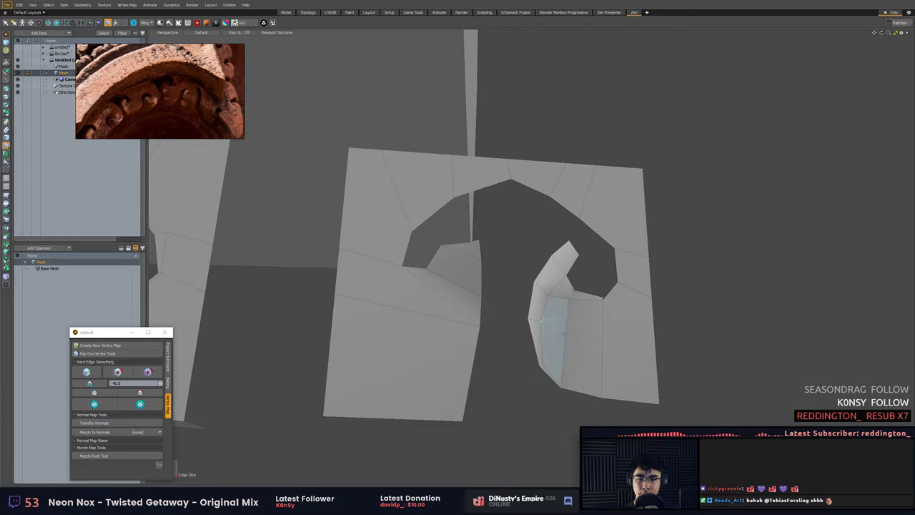
pyautogui.click(566, 328)
pyautogui.click(601, 335)
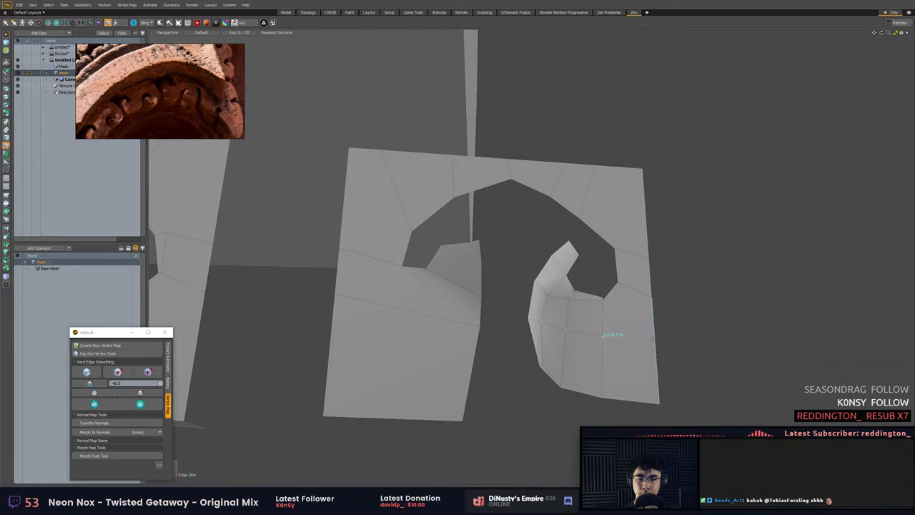
pyautogui.click(654, 338)
pyautogui.press('q')
pyautogui.keyDown('alt'); pyautogui.moveTo(711, 337); pyautogui.dragTo(695, 321); pyautogui.keyUp('alt')
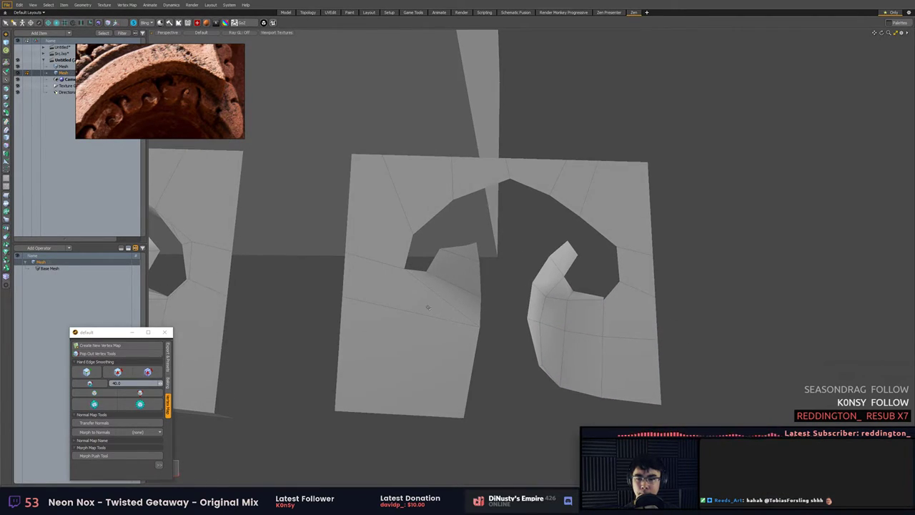
# Preview the copied front surface with smoothing and inspect the curl around the new slices.
pyautogui.press('Tab')
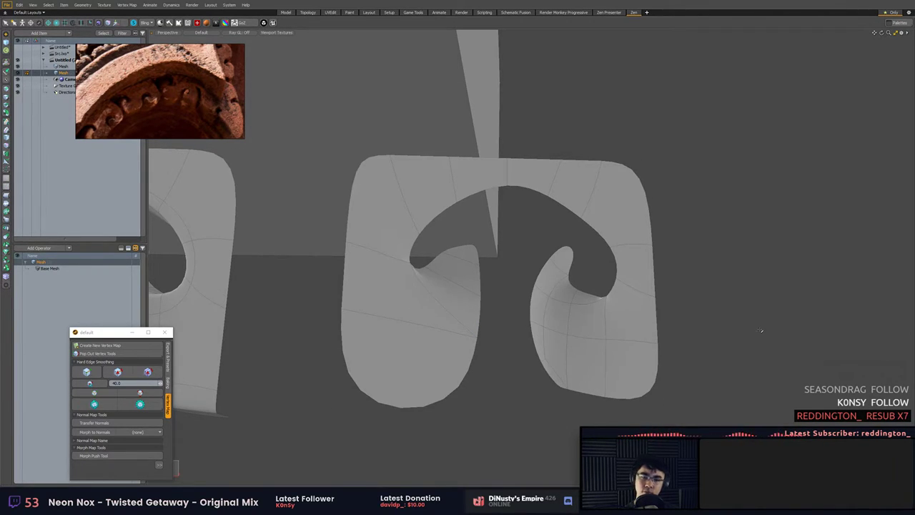
pyautogui.press('Tab')
pyautogui.keyDown('alt'); pyautogui.moveTo(761, 330); pyautogui.dragTo(625, 333); pyautogui.keyUp('alt')
pyautogui.press('Tab')
pyautogui.keyDown('ctrl'); pyautogui.keyDown('alt'); pyautogui.moveTo(626, 333); pyautogui.dragTo(654, 330); pyautogui.keyUp('alt'); pyautogui.keyUp('ctrl')
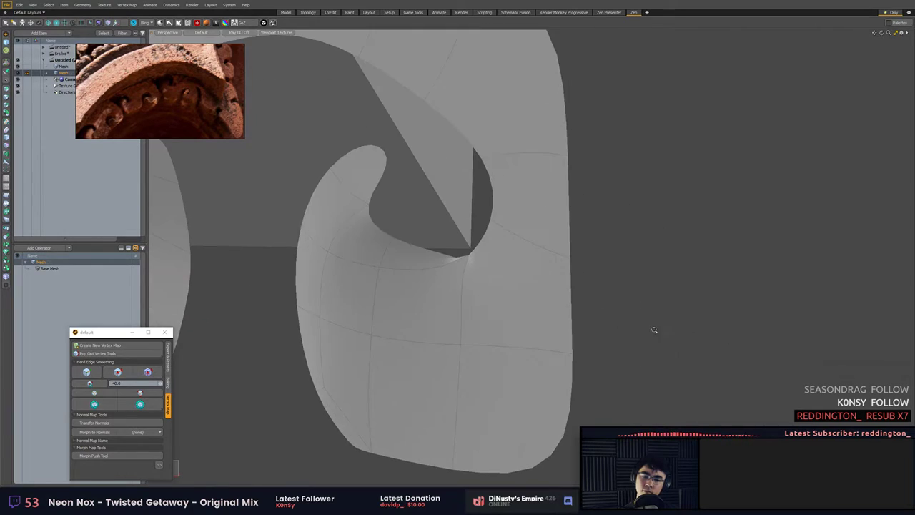
# Turn off smoothing and snap the stray vertex at the hook's lower corner onto the neighbouring corner vertex.
pyautogui.press('Tab')
pyautogui.press('1')
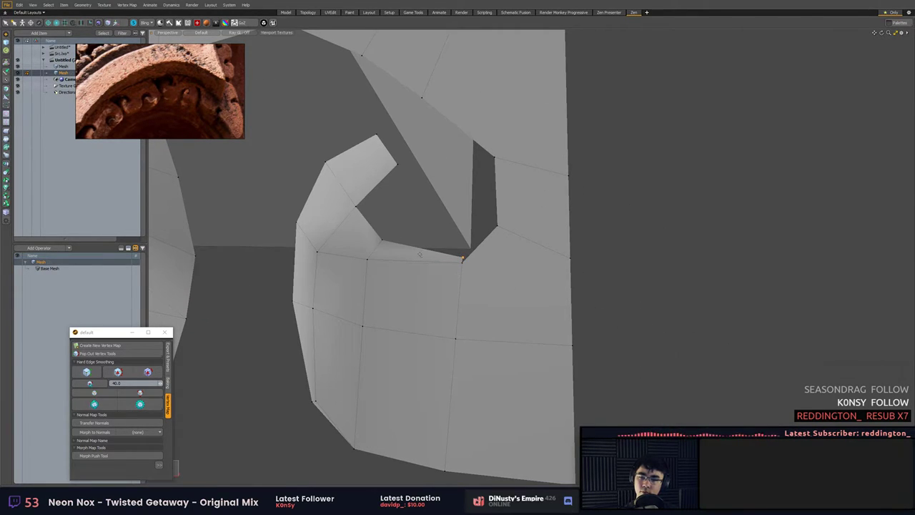
pyautogui.hotkey('ctrl', 'z')
pyautogui.press('3')
pyautogui.click(443, 256)
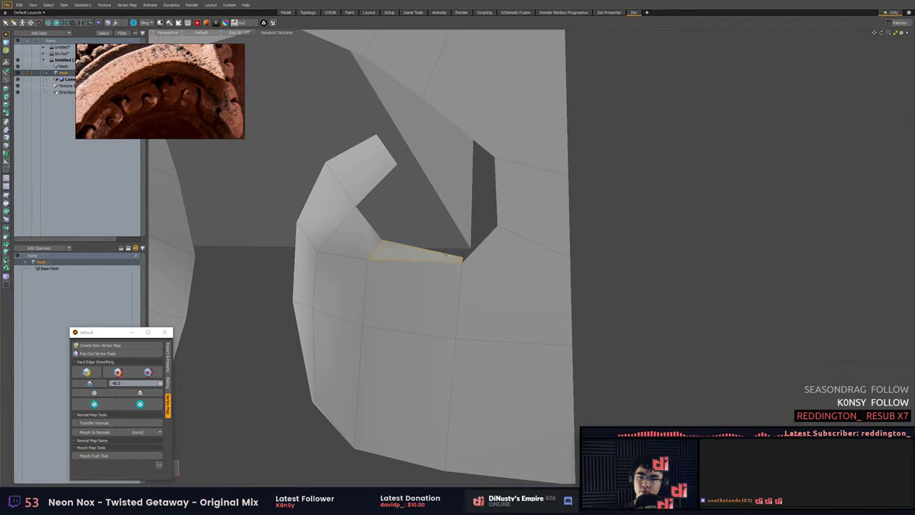
pyautogui.press('1')
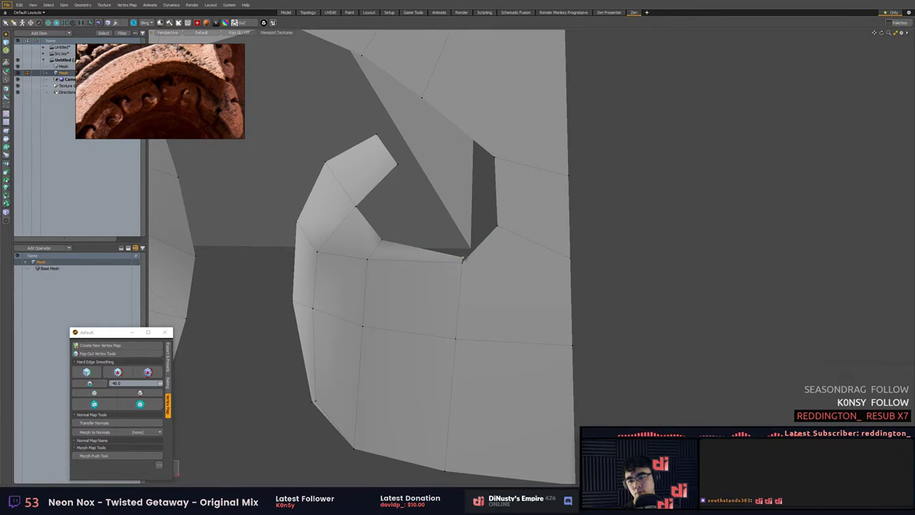
pyautogui.press('t')
pyautogui.press('x')
pyautogui.moveTo(463, 258); pyautogui.dragTo(461, 262)
pyautogui.press('space')
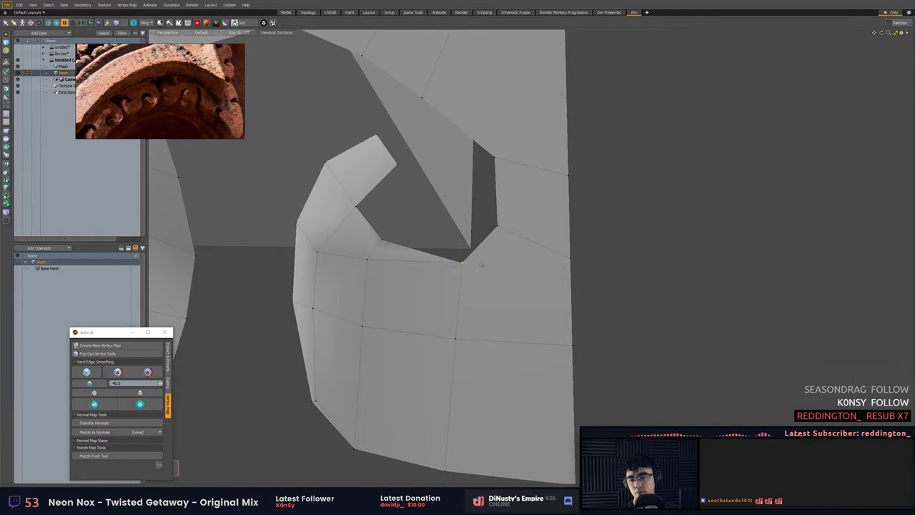
pyautogui.press('space')
pyautogui.click(480, 271)
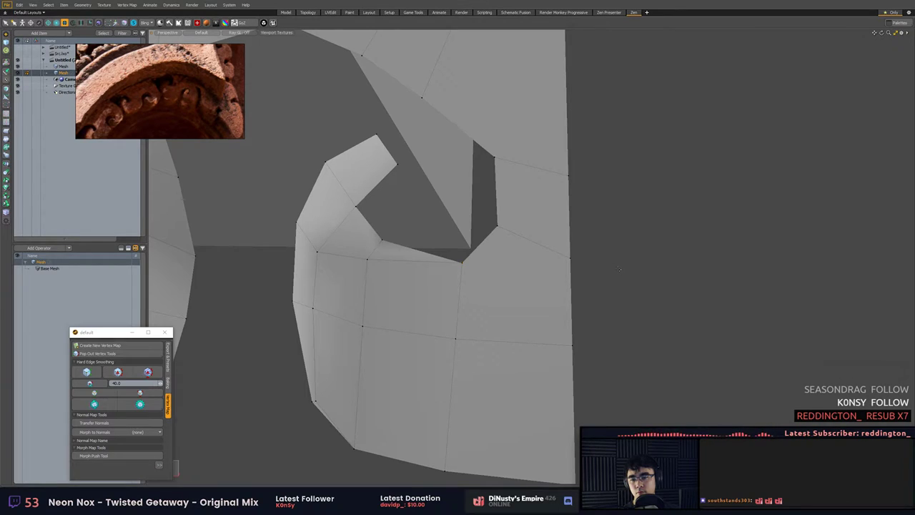
# Merge the coinciding vertices at the hook's lower corner with the Merge Tool and turn off snapping.
pyautogui.press('space')
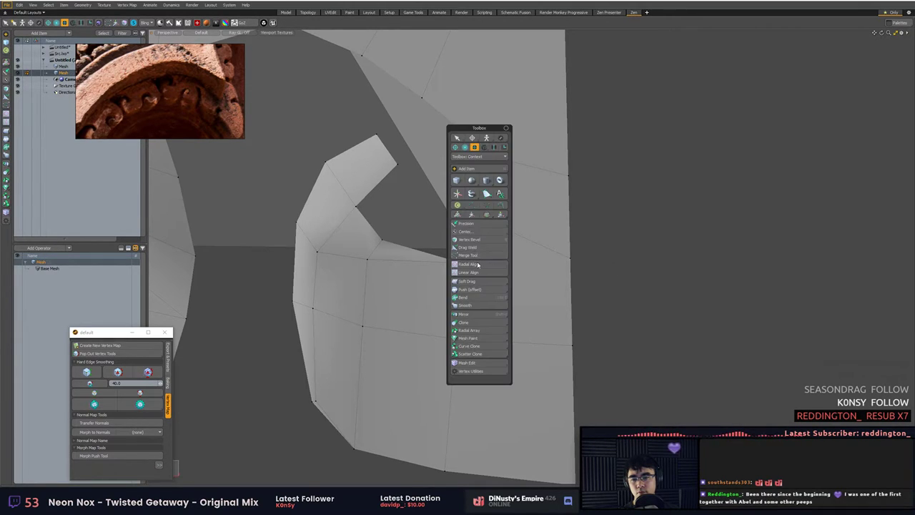
pyautogui.click(483, 256)
pyautogui.press('x')
pyautogui.click(595, 270)
pyautogui.scroll(-2, 593, 278)
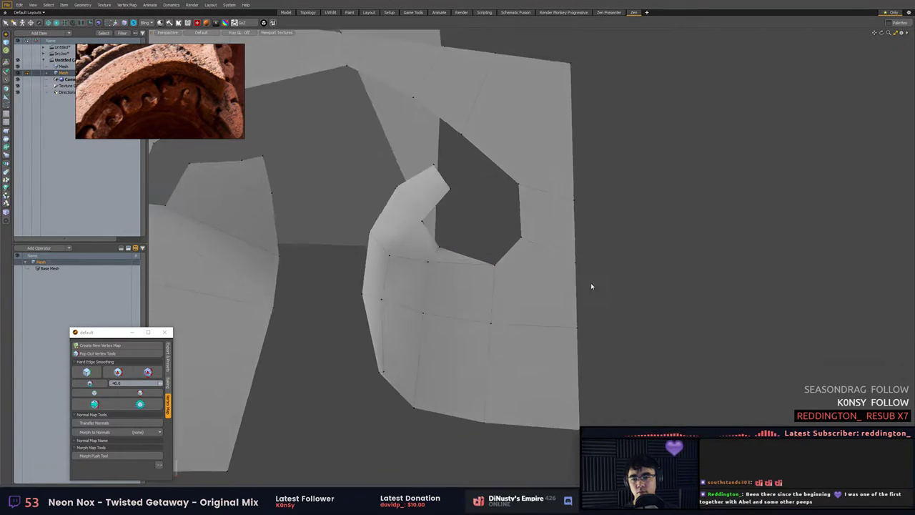
# Compare the smoothed front surface with its unsmoothed faces around the merged hook corner.
pyautogui.press('Tab')
pyautogui.scroll(-3, 601, 278)
pyautogui.moveTo(601, 278)
pyautogui.keyDown('alt'); pyautogui.mouseDown()
pyautogui.moveTo(561, 268)
pyautogui.moveTo(621, 261)
pyautogui.moveTo(563, 279)
pyautogui.moveTo(593, 292)
pyautogui.mouseUp(); pyautogui.keyUp('alt')
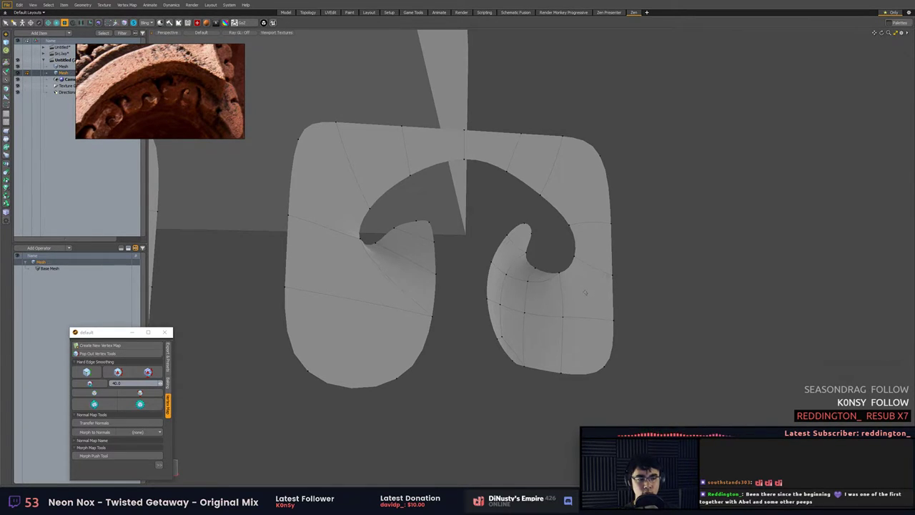
pyautogui.keyDown('alt'); pyautogui.moveTo(585, 292); pyautogui.dragTo(616, 340); pyautogui.keyUp('alt')
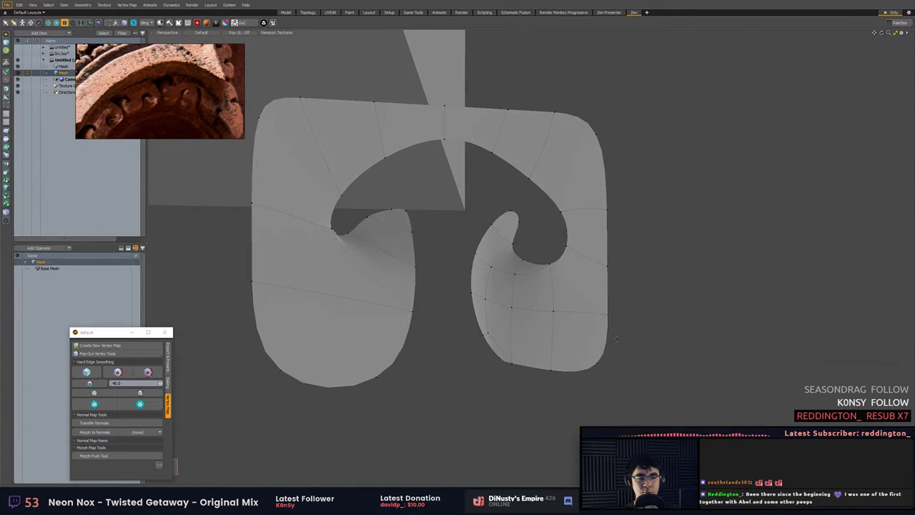
pyautogui.keyDown('alt'); pyautogui.moveTo(559, 275); pyautogui.dragTo(539, 293); pyautogui.keyUp('alt')
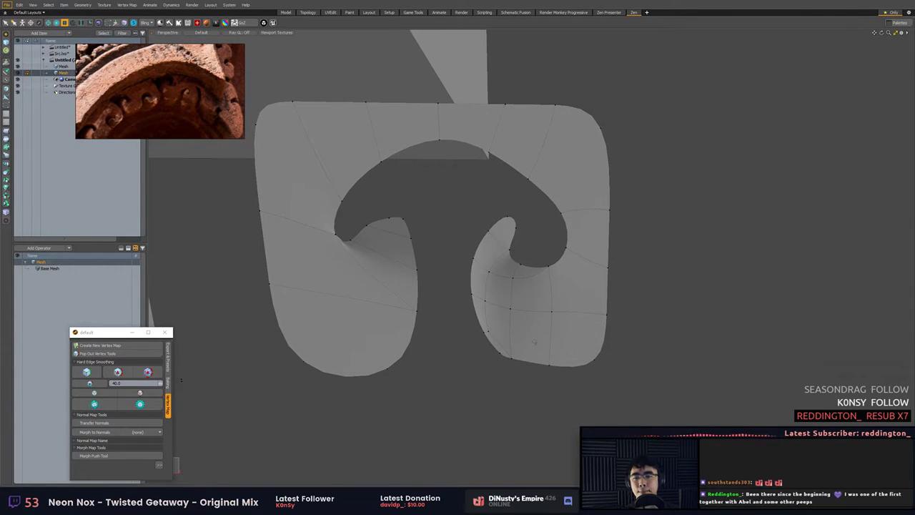
pyautogui.press('Tab')
pyautogui.press('Tab')
pyautogui.press('Tab')
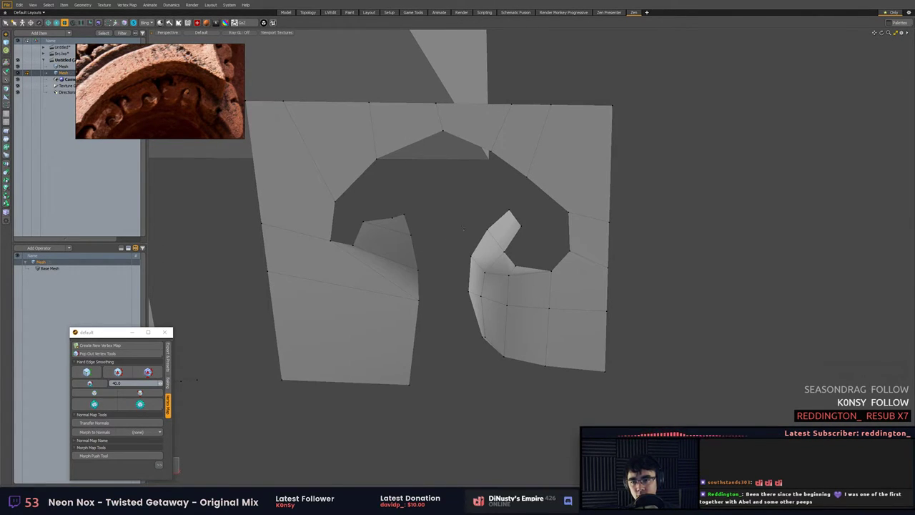
# Review the whole smoothed front surface from several angles, checking the arch and both curls.
pyautogui.press('2')
pyautogui.click(512, 167)
pyautogui.press('Tab')
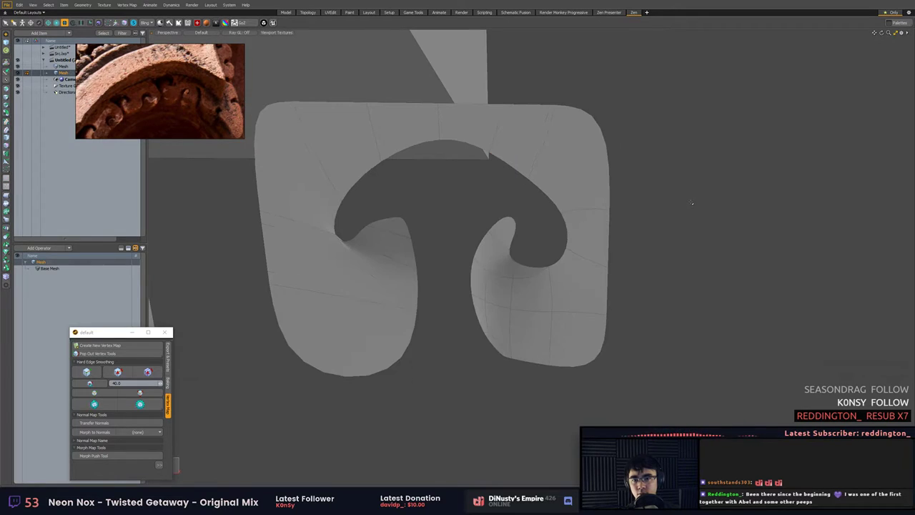
pyautogui.keyDown('alt'); pyautogui.moveTo(688, 203); pyautogui.dragTo(667, 207); pyautogui.keyUp('alt')
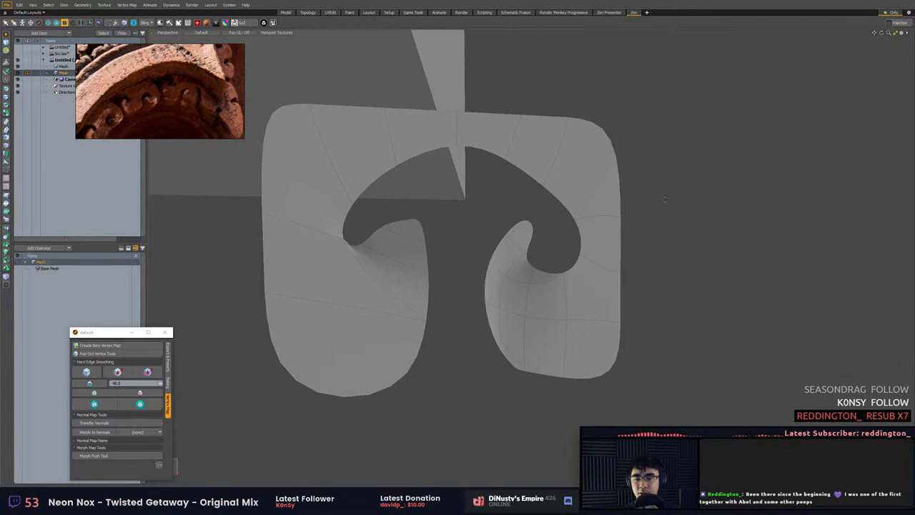
pyautogui.keyDown('alt'); pyautogui.moveTo(664, 199); pyautogui.dragTo(596, 208); pyautogui.keyUp('alt')
pyautogui.doubleClick(595, 212)
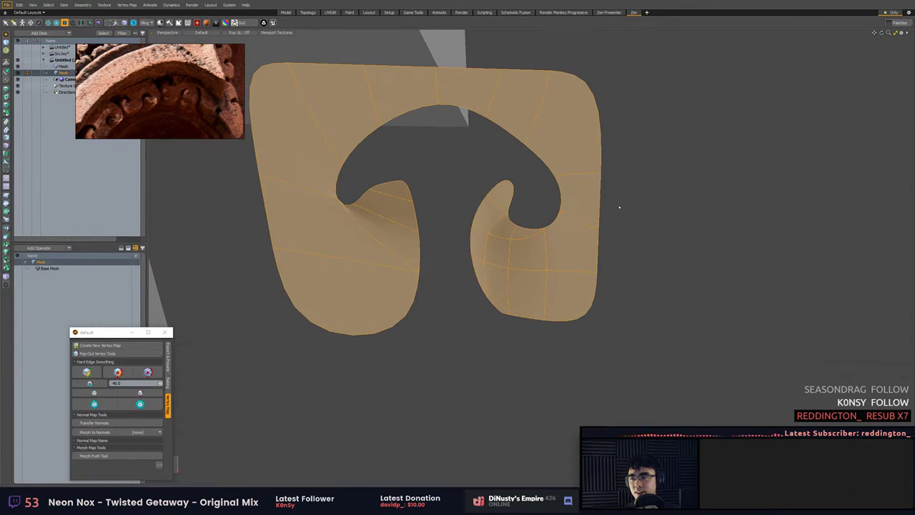
pyautogui.press('Tab')
pyautogui.press('Tab')
pyautogui.click(660, 208)
pyautogui.scroll(-3, 664, 208)
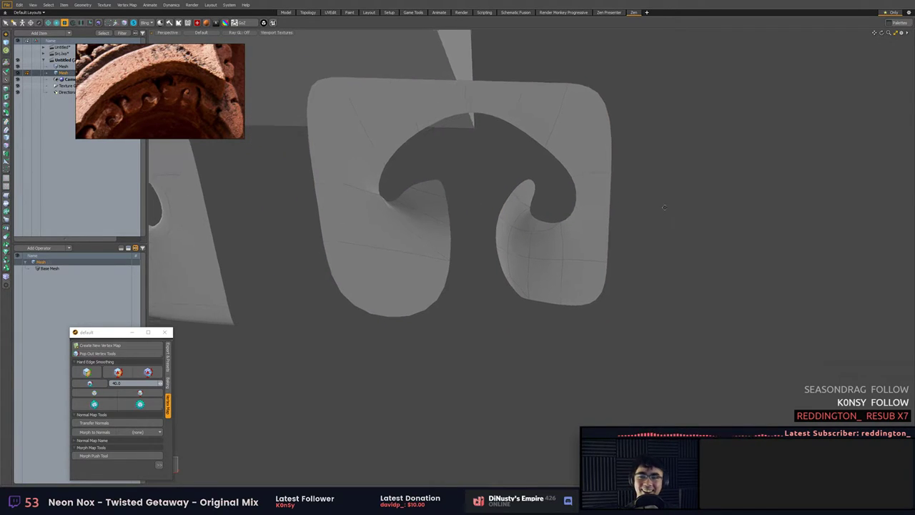
# Turn off smoothing and extend the unit's right border edges outward with Edge Extend to form a wide flat panel.
pyautogui.keyDown('alt'); pyautogui.moveTo(664, 207); pyautogui.dragTo(662, 222); pyautogui.keyUp('alt')
pyautogui.press('Tab')
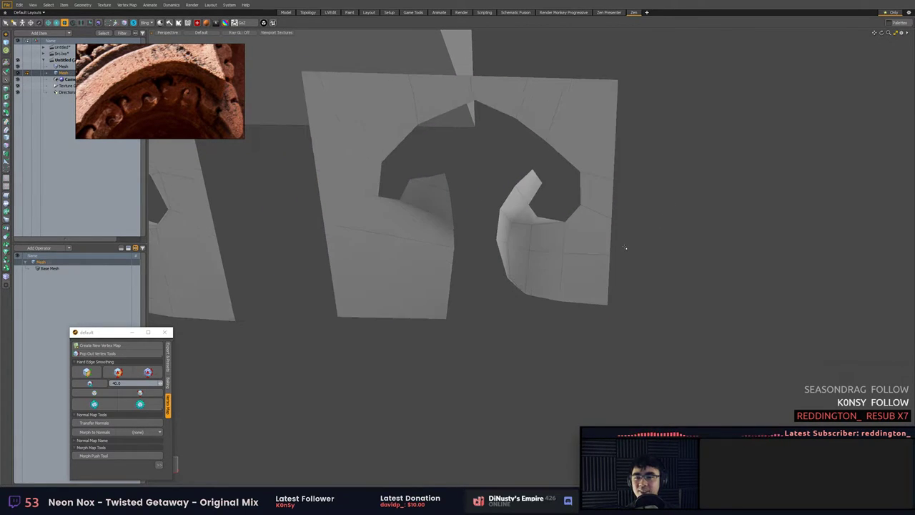
pyautogui.keyDown('alt'); pyautogui.moveTo(722, 249); pyautogui.dragTo(633, 251); pyautogui.keyUp('alt')
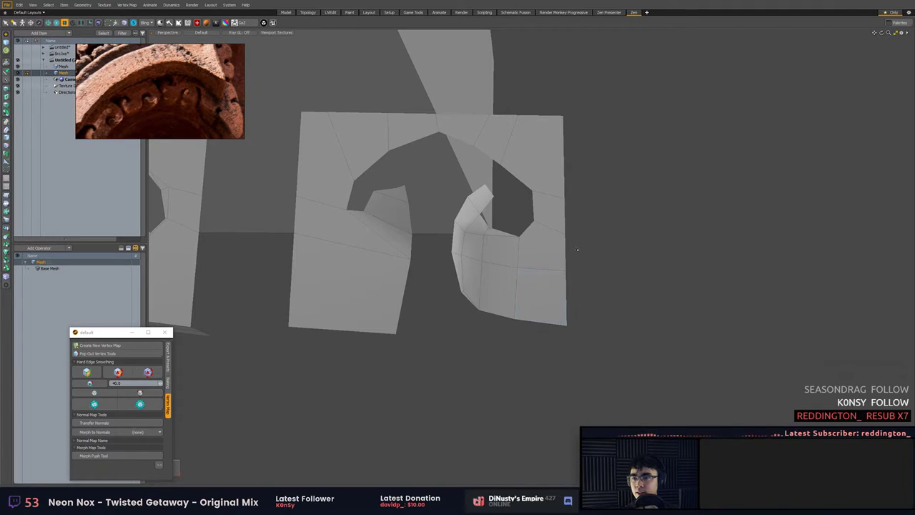
pyautogui.click(576, 187)
pyautogui.moveTo(559, 243); pyautogui.dragTo(569, 304)
pyautogui.press('w')
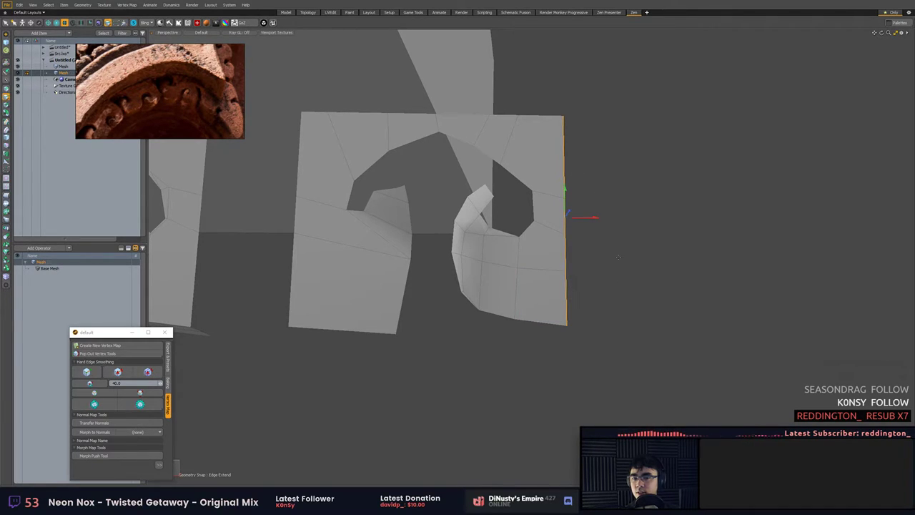
pyautogui.moveTo(596, 217); pyautogui.dragTo(776, 217)
pyautogui.press('Escape')
pyautogui.keyDown('alt'); pyautogui.keyDown('shift'); pyautogui.moveTo(739, 250); pyautogui.dragTo(665, 241); pyautogui.keyUp('shift'); pyautogui.keyUp('alt')
# Slice the outer curve of a smaller hooked scroll into the new panel, from its lower inner corner over the crest.
pyautogui.press('c')
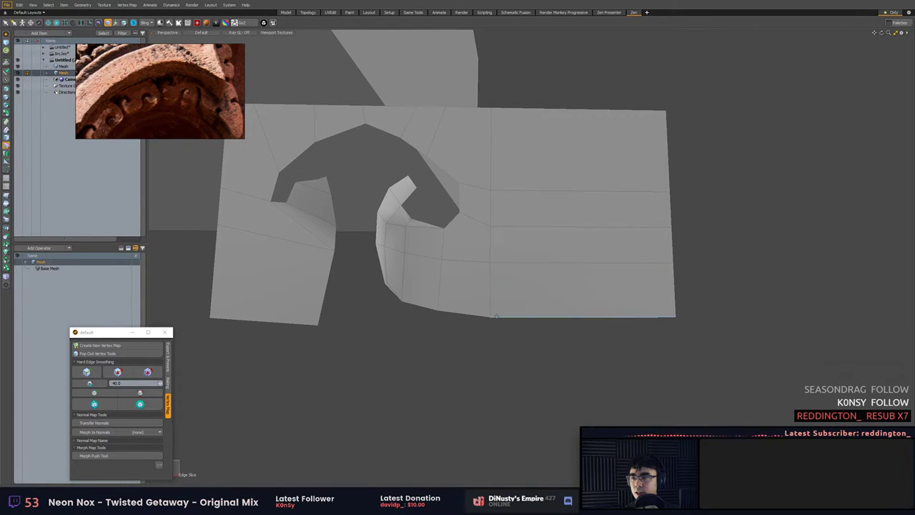
pyautogui.click(491, 316)
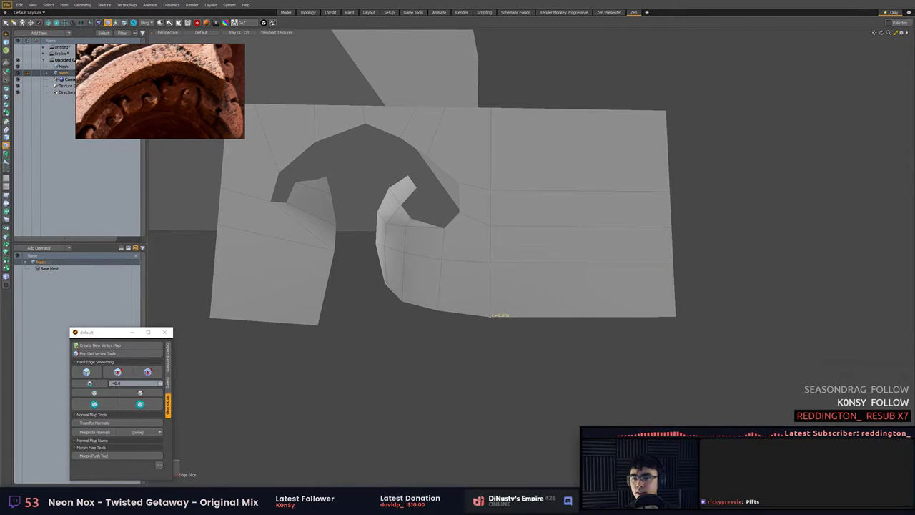
pyautogui.click(519, 287)
pyautogui.click(524, 263)
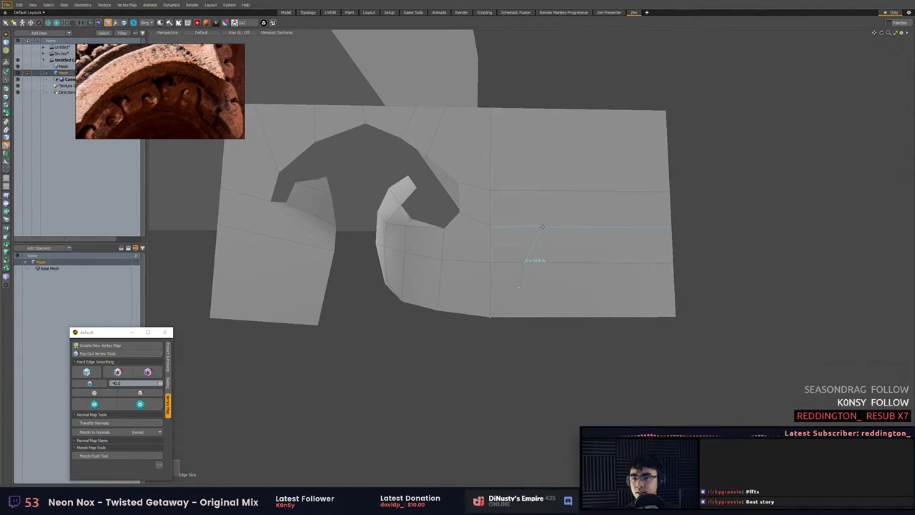
pyautogui.click(542, 226)
pyautogui.click(576, 211)
pyautogui.click(599, 226)
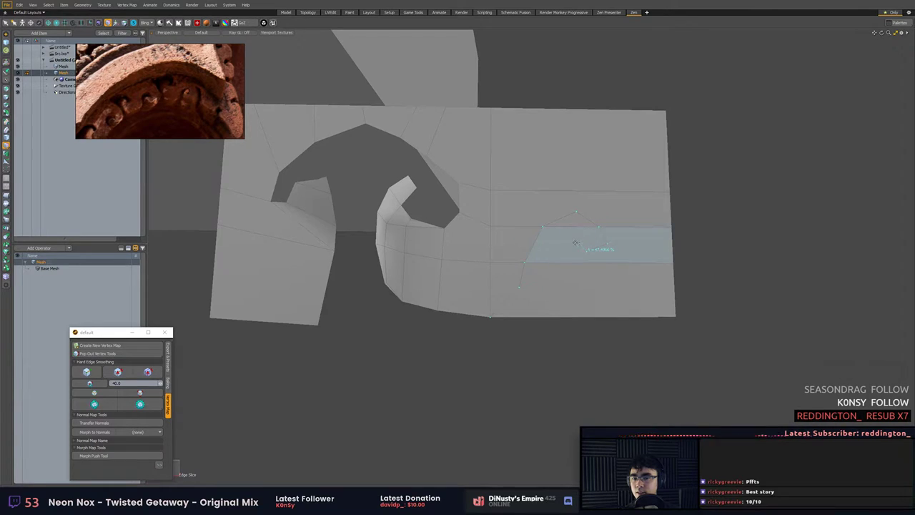
# Slice the inner curve of the small hook down to the panel's lower edge and delete the faces inside the outline.
pyautogui.click(579, 243)
pyautogui.click(560, 249)
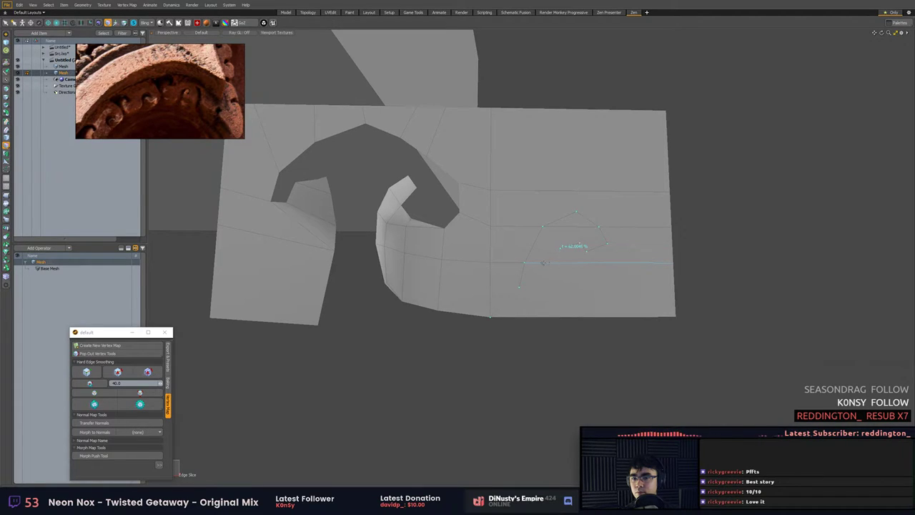
pyautogui.click(545, 262)
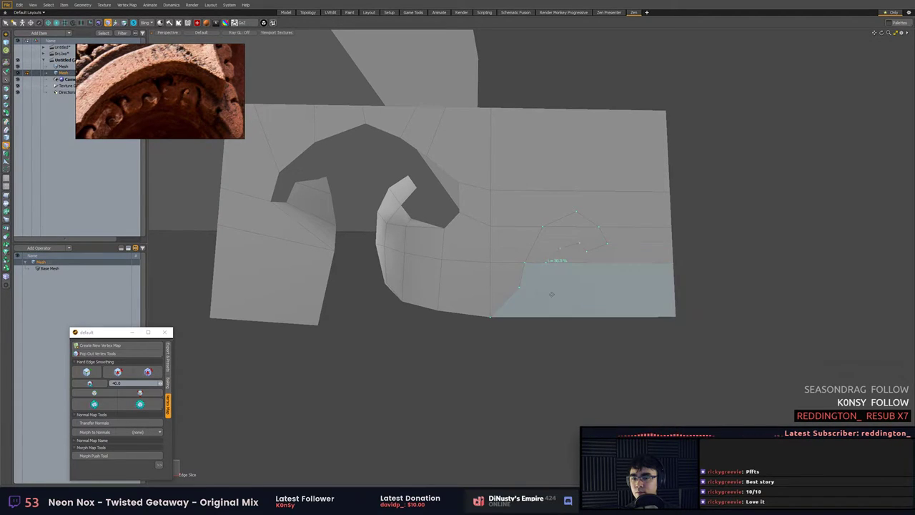
pyautogui.click(593, 316)
pyautogui.press('space')
pyautogui.click(543, 269)
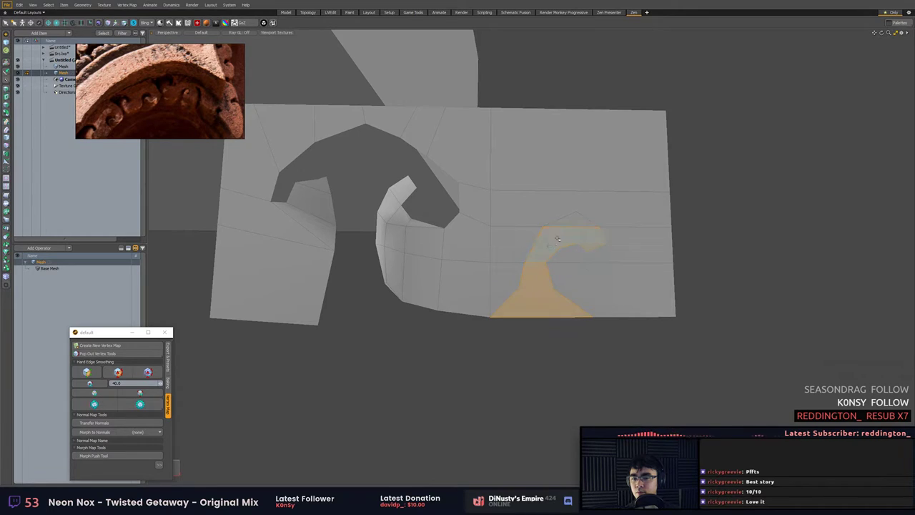
pyautogui.press('Delete')
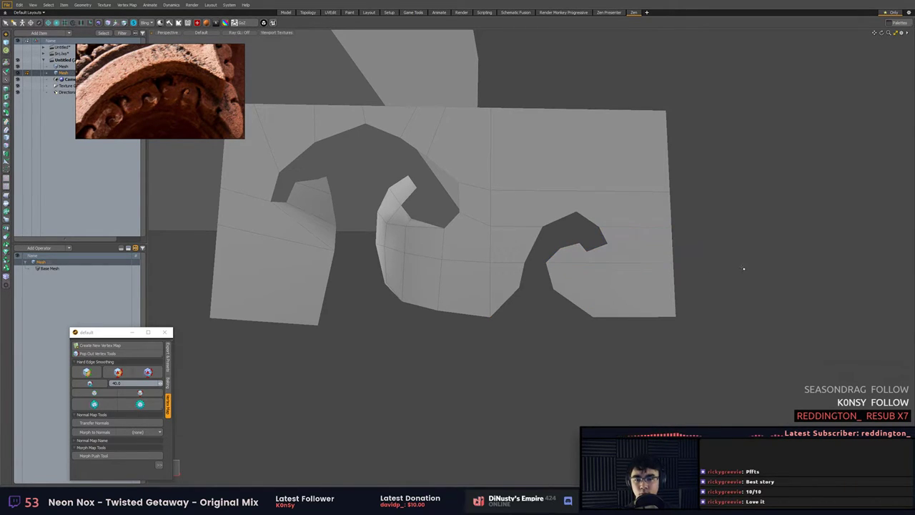
# Slice edges joining the small hook's tip notch to its inner corner and its crest to the unit's upper border.
pyautogui.scroll(2, 600, 264)
pyautogui.keyDown('alt'); pyautogui.moveTo(600, 264); pyautogui.dragTo(579, 258); pyautogui.keyUp('alt')
pyautogui.press('c')
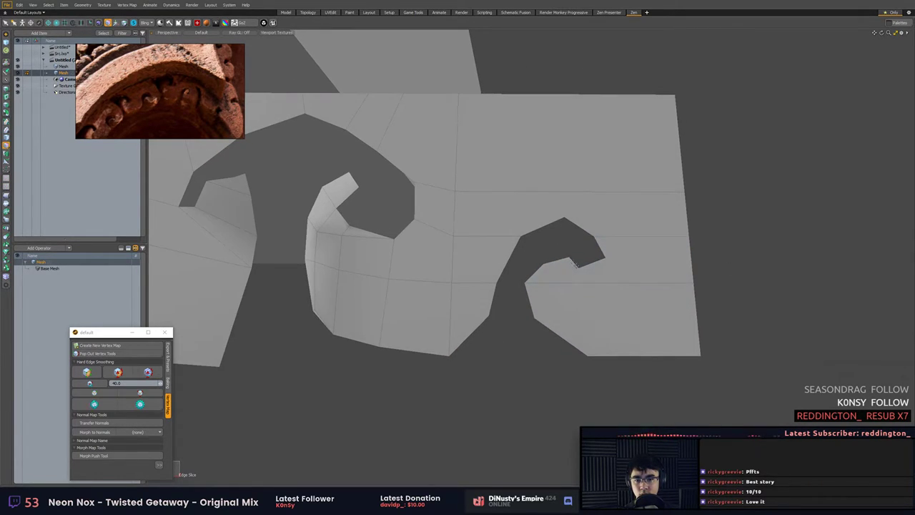
pyautogui.press('space')
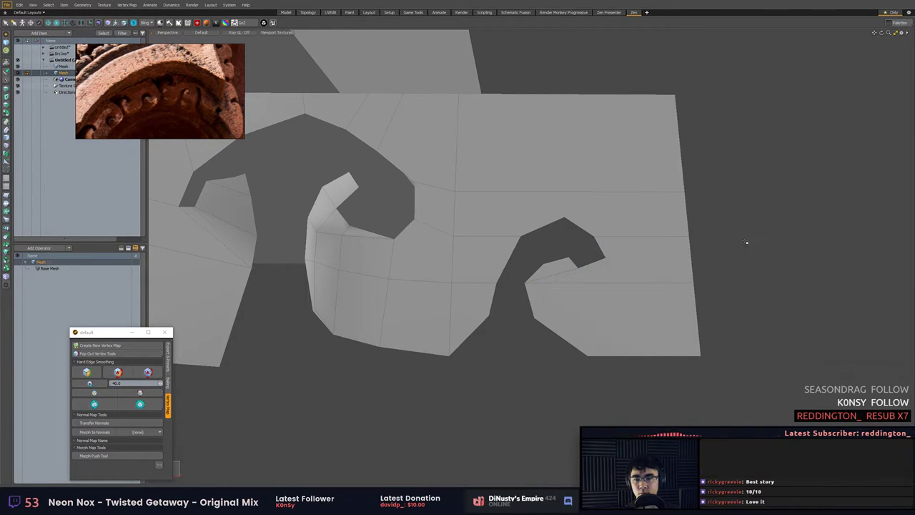
pyautogui.keyDown('alt'); pyautogui.moveTo(604, 228); pyautogui.dragTo(611, 247); pyautogui.keyUp('alt')
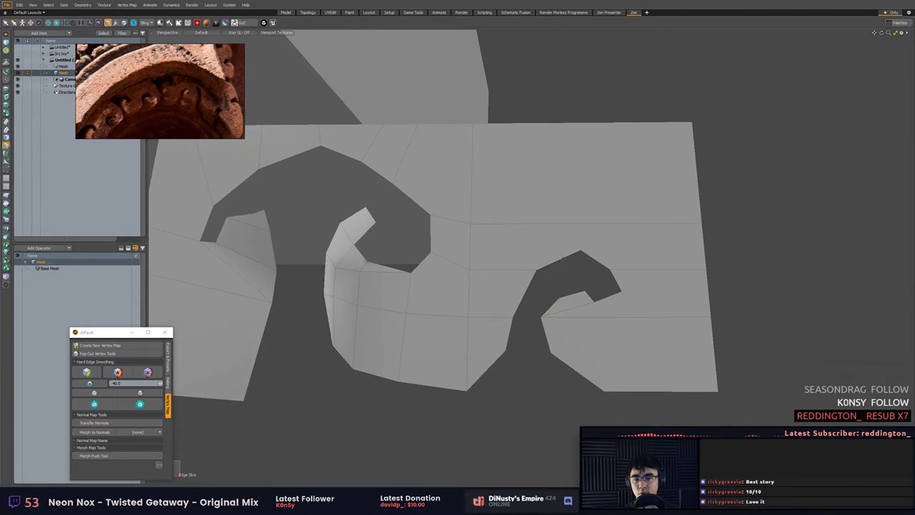
pyautogui.click(579, 223)
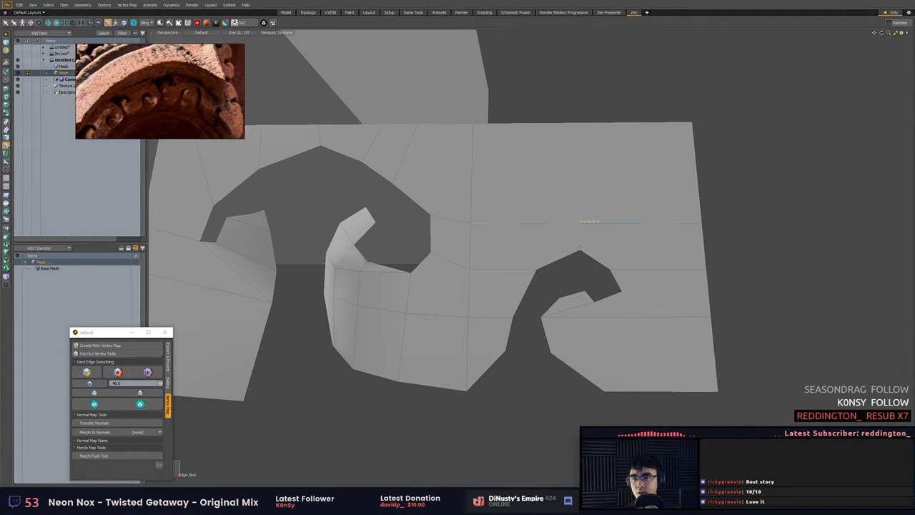
pyautogui.click(561, 124)
pyautogui.press('1')
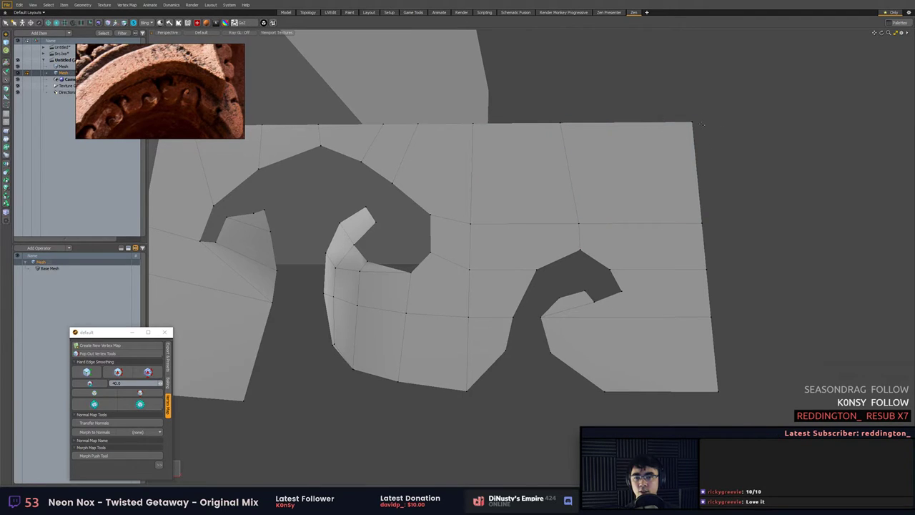
pyautogui.keyDown('alt'); pyautogui.moveTo(721, 137); pyautogui.dragTo(691, 179); pyautogui.keyUp('alt')
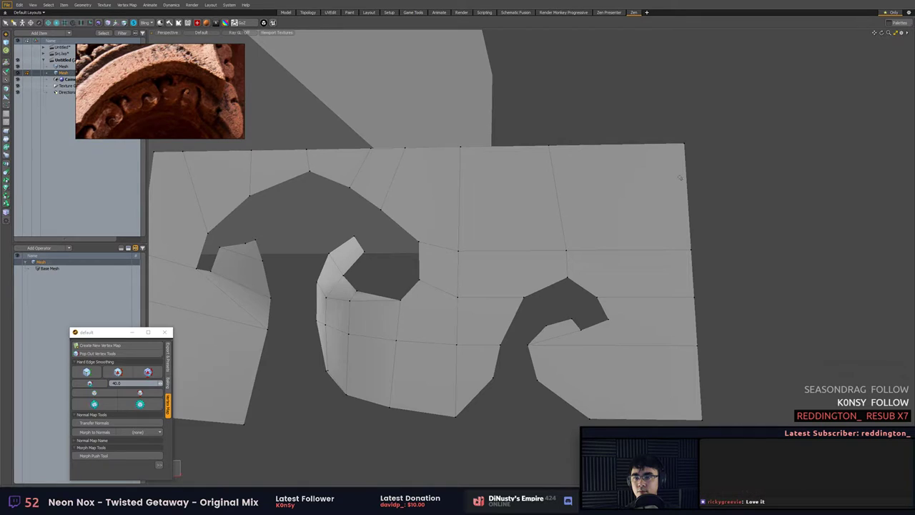
pyautogui.keyDown('ctrl'); pyautogui.keyDown('alt'); pyautogui.moveTo(632, 191); pyautogui.dragTo(580, 212); pyautogui.keyUp('alt'); pyautogui.keyUp('ctrl')
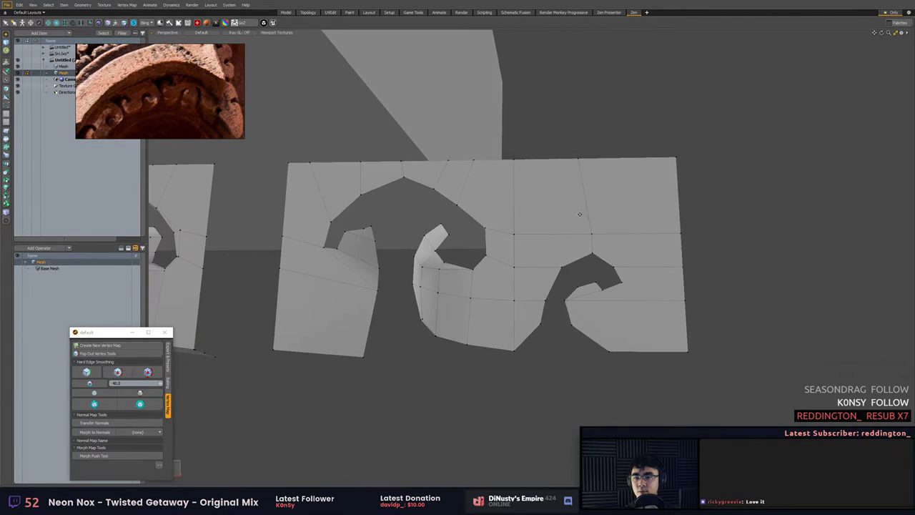
# Duplicate the faces of the unit's left leg and half arch and place the copy against the panel's right border.
pyautogui.press('3')
pyautogui.click(416, 174)
pyautogui.moveTo(390, 173)
pyautogui.mouseDown()
pyautogui.moveTo(318, 266)
pyautogui.moveTo(367, 238)
pyautogui.mouseUp()
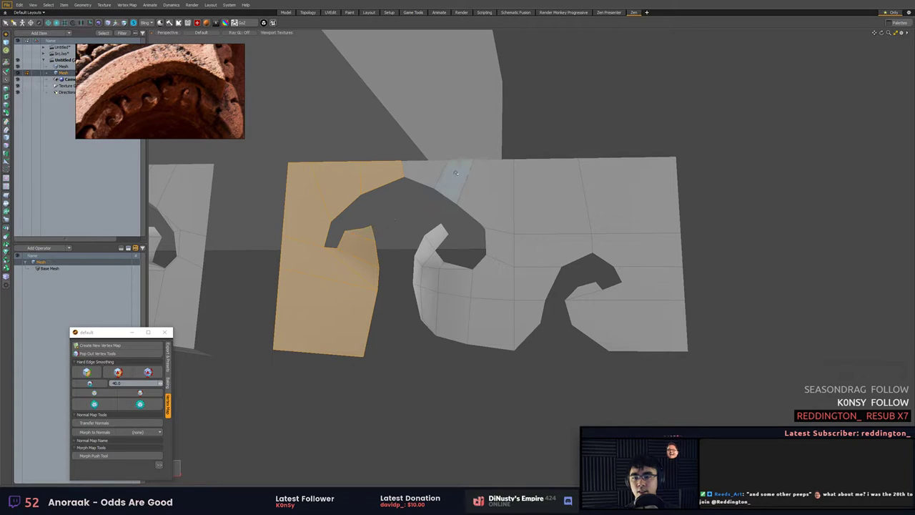
pyautogui.press('w')
pyautogui.moveTo(290, 164); pyautogui.dragTo(591, 215)
pyautogui.press('q')
pyautogui.click(625, 145)
pyautogui.doubleClick(518, 248)
pyautogui.click(730, 197)
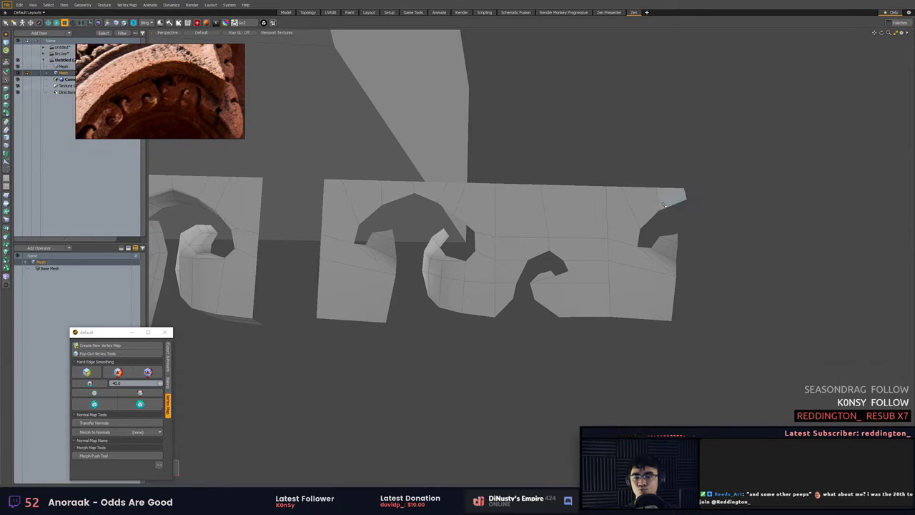
# Move the panel's right border vertices inward together with the attached copy, narrowing the strip beside the small hook.
pyautogui.press('1')
pyautogui.moveTo(601, 145)
pyautogui.mouseDown(button='right')
pyautogui.moveTo(681, 354)
pyautogui.moveTo(720, 200)
pyautogui.mouseUp(button='right')
pyautogui.moveTo(721, 200)
pyautogui.keyDown('alt'); pyautogui.mouseDown()
pyautogui.moveTo(679, 239)
pyautogui.moveTo(676, 270)
pyautogui.moveTo(656, 270)
pyautogui.mouseUp(); pyautogui.keyUp('alt')
pyautogui.press('w')
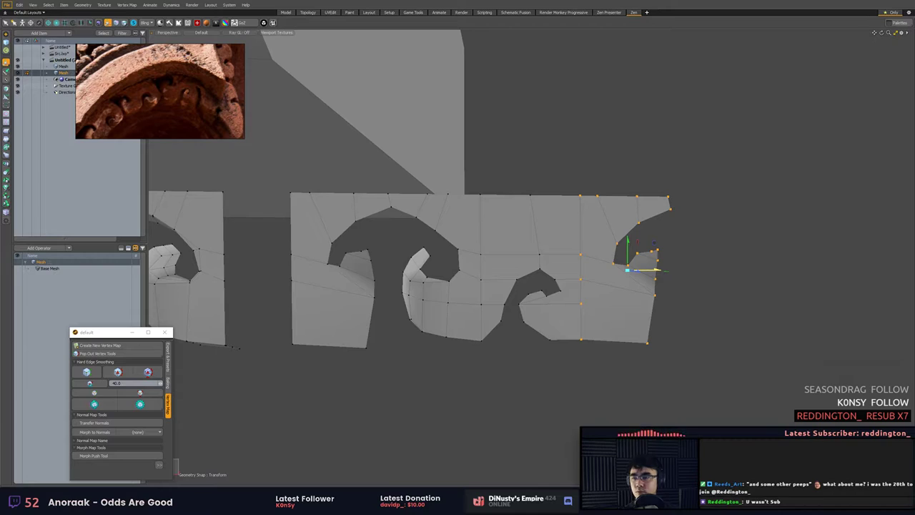
pyautogui.press('q')
pyautogui.moveTo(598, 174)
pyautogui.mouseDown(button='right')
pyautogui.moveTo(651, 348)
pyautogui.moveTo(675, 171)
pyautogui.mouseUp(button='right')
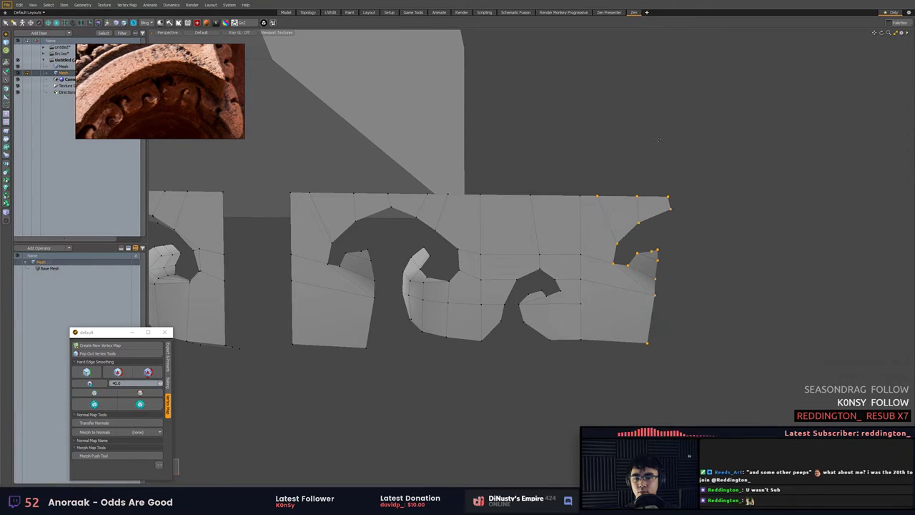
pyautogui.press('2')
pyautogui.press('1')
# Move the unit's left border vertices inward and shift the neighbouring upper-edge vertex away from the corner.
pyautogui.moveTo(284, 166)
pyautogui.mouseDown(button='right')
pyautogui.moveTo(310, 291)
pyautogui.moveTo(298, 163)
pyautogui.mouseUp(button='right')
pyautogui.press('w')
pyautogui.moveTo(300, 271); pyautogui.dragTo(315, 269)
pyautogui.press('q')
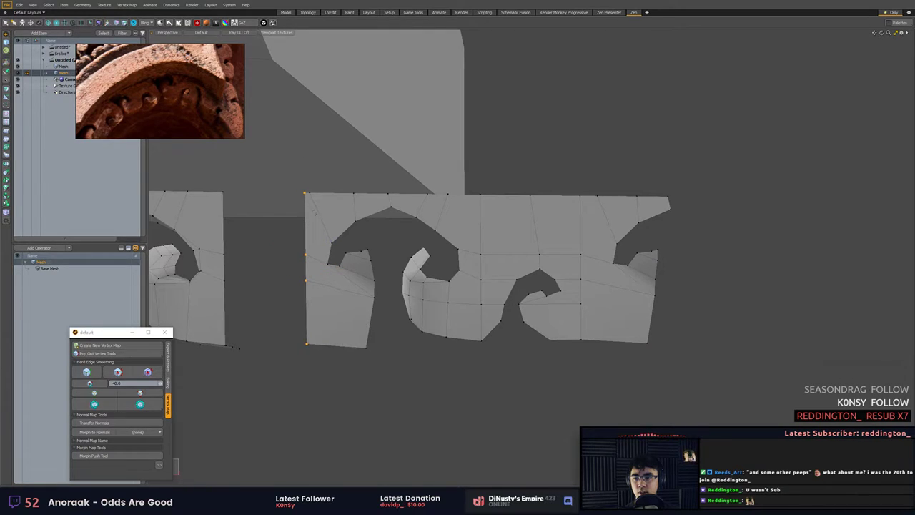
pyautogui.press('w')
pyautogui.moveTo(339, 193); pyautogui.dragTo(356, 192)
pyautogui.press('q')
# Delete the copied leg and half arch attached to the panel's right border.
pyautogui.press('3')
pyautogui.click(592, 233)
pyautogui.press(']')
pyautogui.press('Delete')
# Duplicate the whole unit and snap the copy's upper left corner onto the original's upper right corner.
pyautogui.click(525, 206)
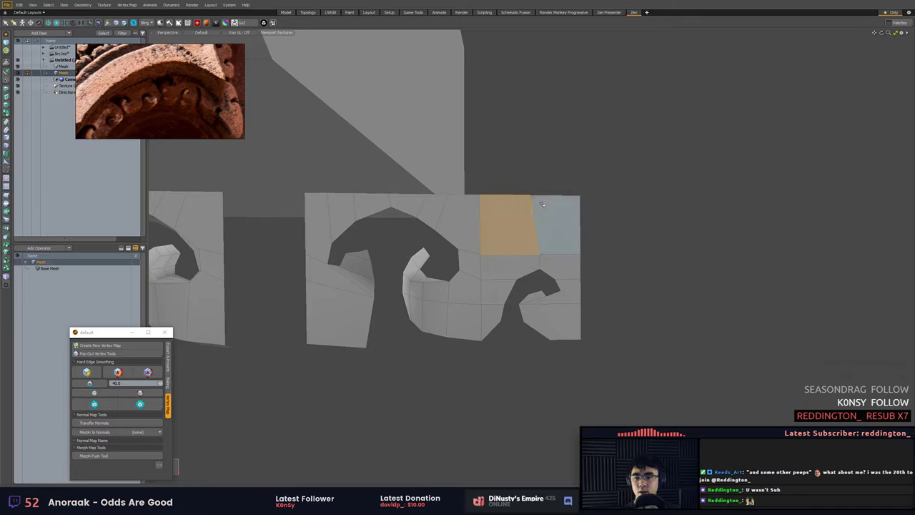
pyautogui.press(']')
pyautogui.press('w')
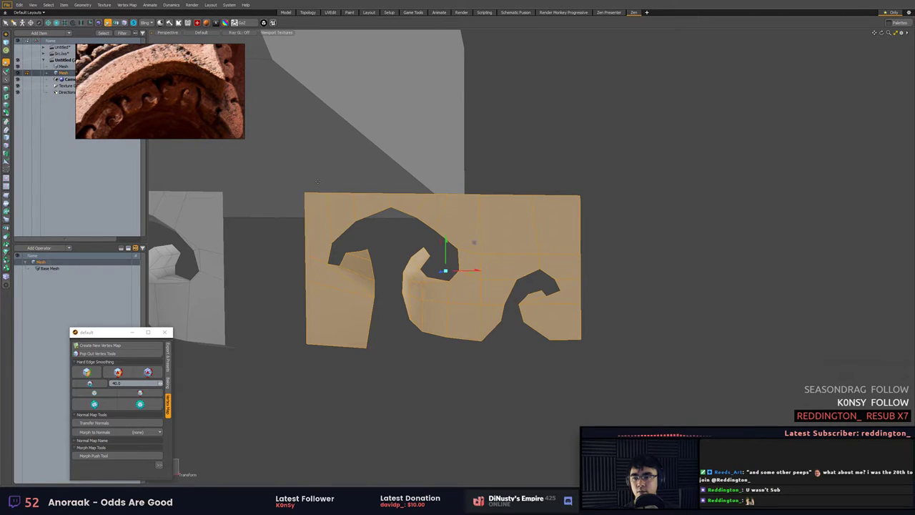
pyautogui.press('q')
pyautogui.press('1')
pyautogui.press('3')
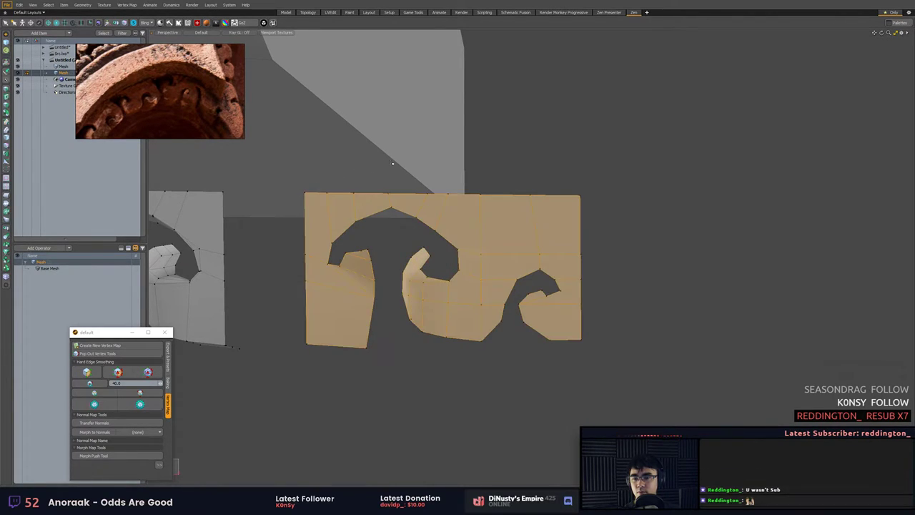
pyautogui.doubleClick(529, 218)
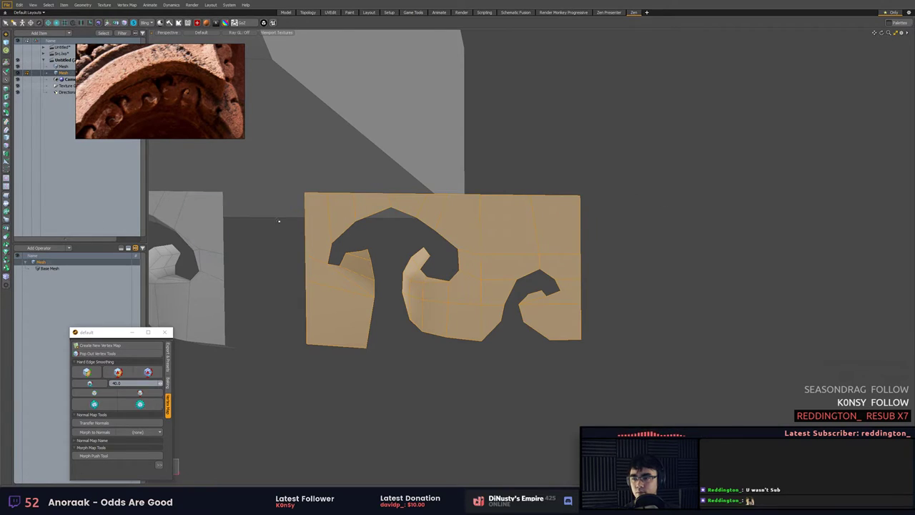
pyautogui.press('Tab')
pyautogui.press('Tab')
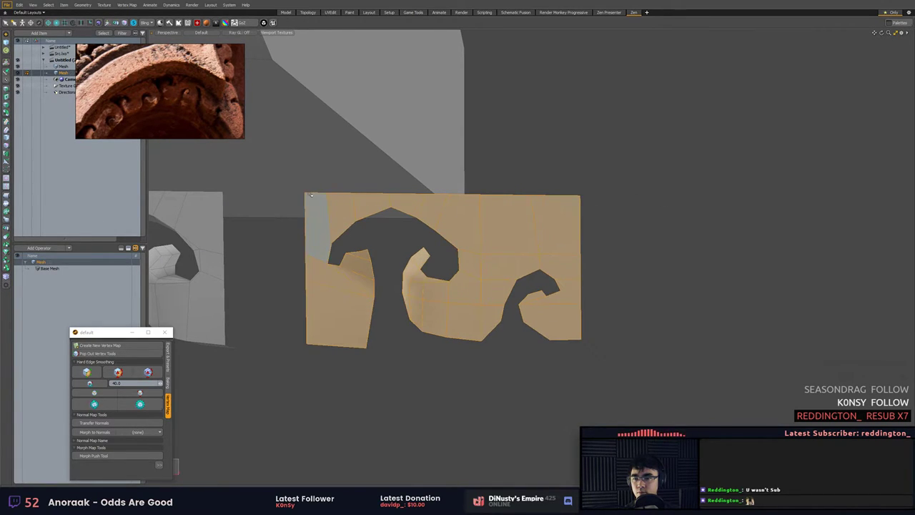
pyautogui.press('w')
pyautogui.press('x')
pyautogui.click(305, 192)
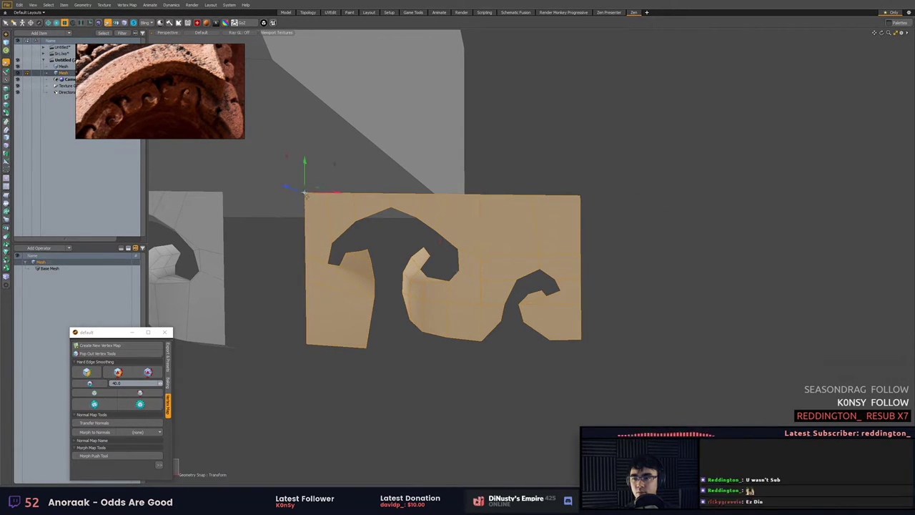
pyautogui.moveTo(305, 192); pyautogui.dragTo(580, 195)
pyautogui.press('q')
pyautogui.press('x')
# Delete the duplicated second unit, keeping only the original.
pyautogui.doubleClick(456, 213)
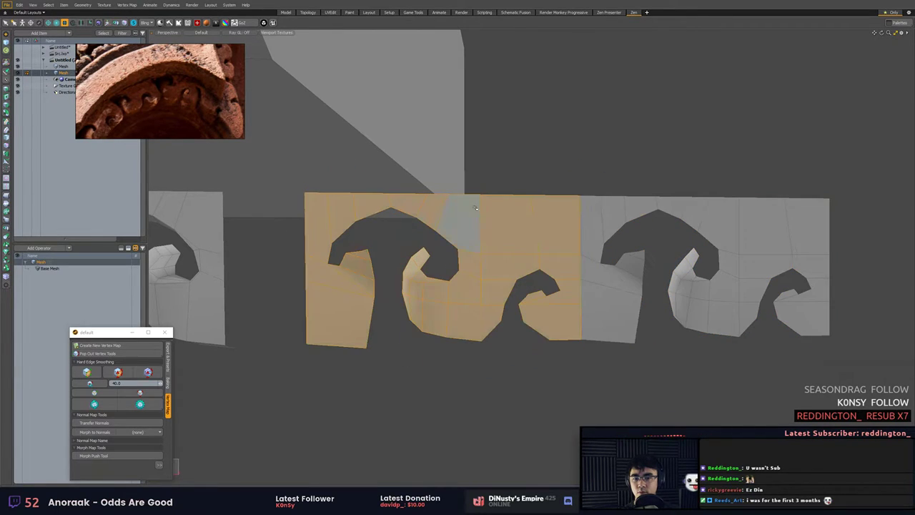
pyautogui.keyDown('shift'); pyautogui.doubleClick(586, 204); pyautogui.keyUp('shift')
pyautogui.click(650, 351)
pyautogui.press('c')
pyautogui.press('q')
pyautogui.doubleClick(612, 306)
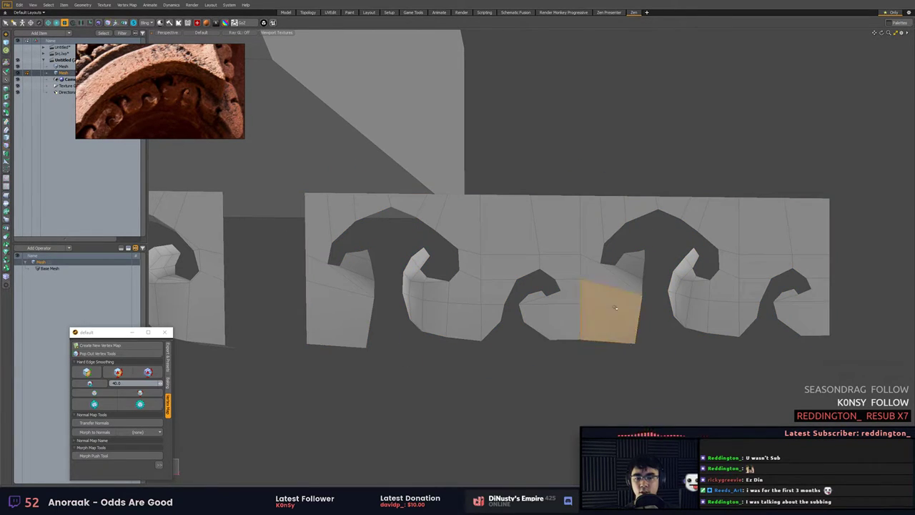
pyautogui.press('Delete')
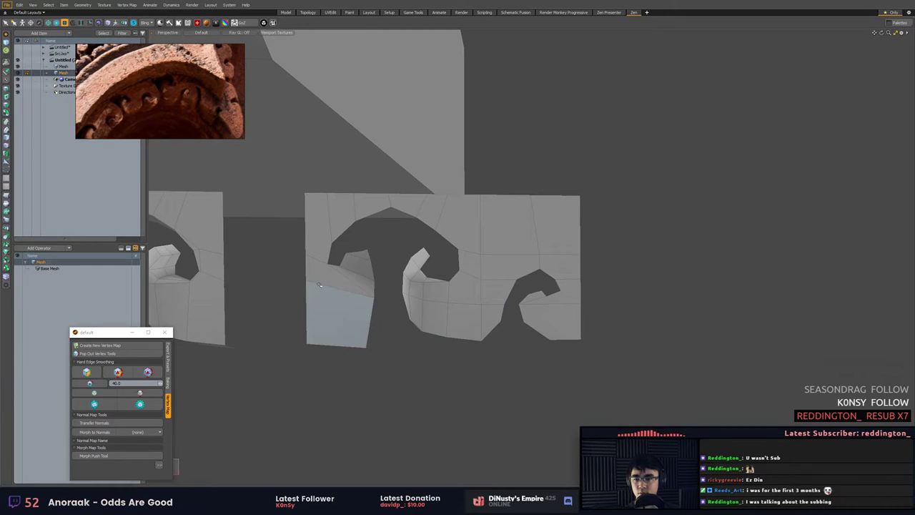
# Slice a horizontal edge across the lower face of the left leg and select the whole unit.
pyautogui.keyDown('alt'); pyautogui.moveTo(341, 288); pyautogui.dragTo(392, 301); pyautogui.keyUp('alt')
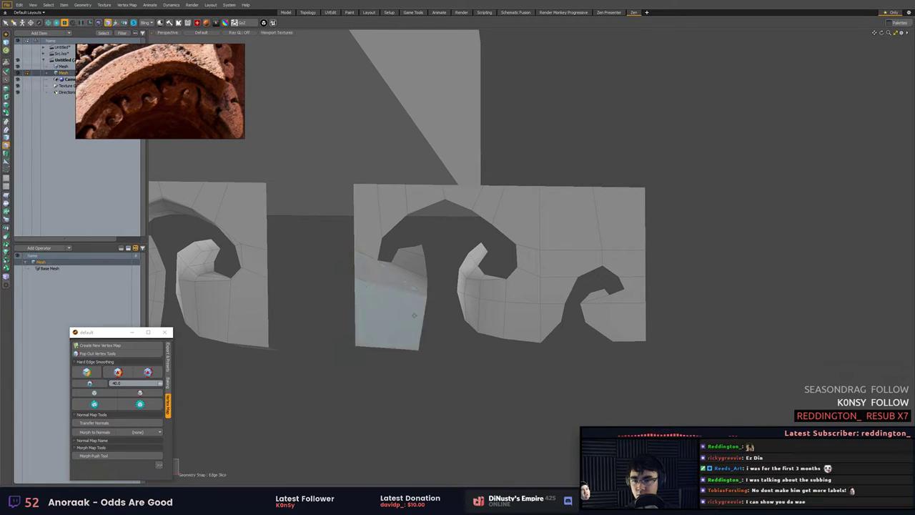
pyautogui.press('c')
pyautogui.click(423, 321)
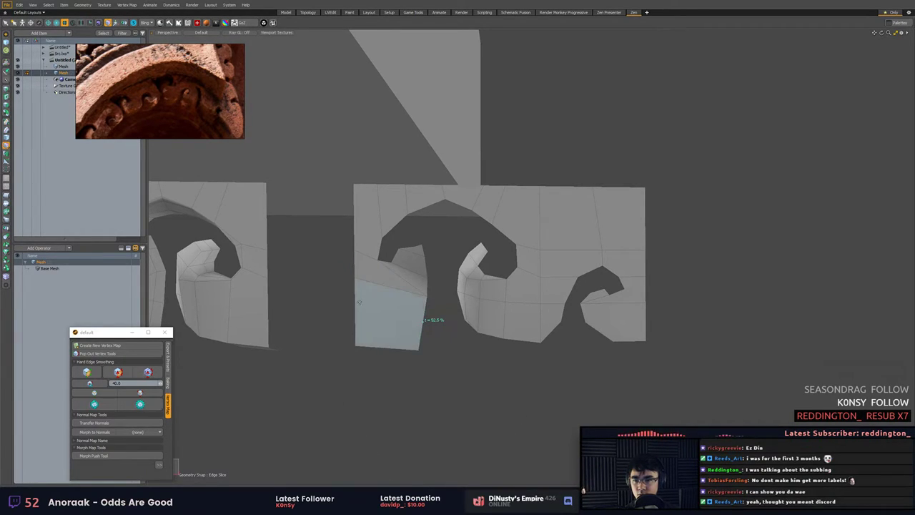
pyautogui.click(356, 311)
pyautogui.press('space')
pyautogui.doubleClick(409, 313)
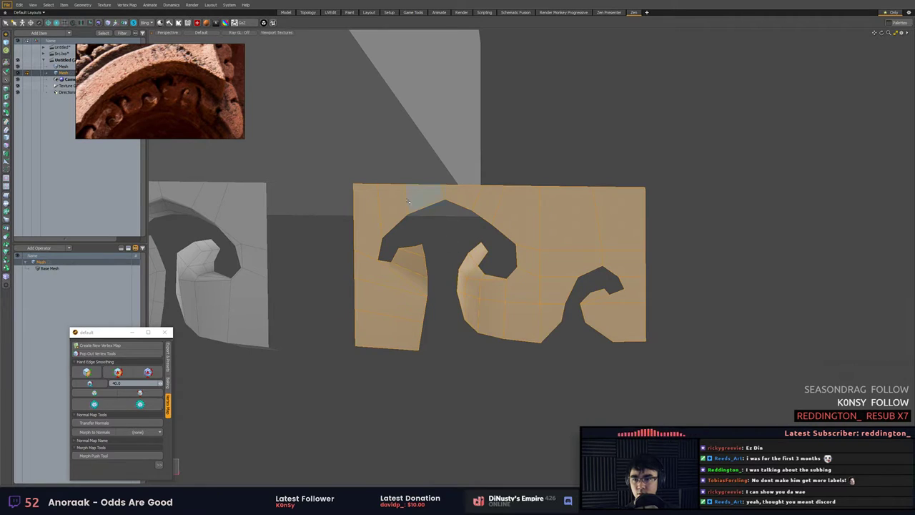
# Snap a copy of the unit onto the original's upper right corner and match its left border vertices to the original's border.
pyautogui.press('w')
pyautogui.moveTo(354, 185); pyautogui.dragTo(645, 188)
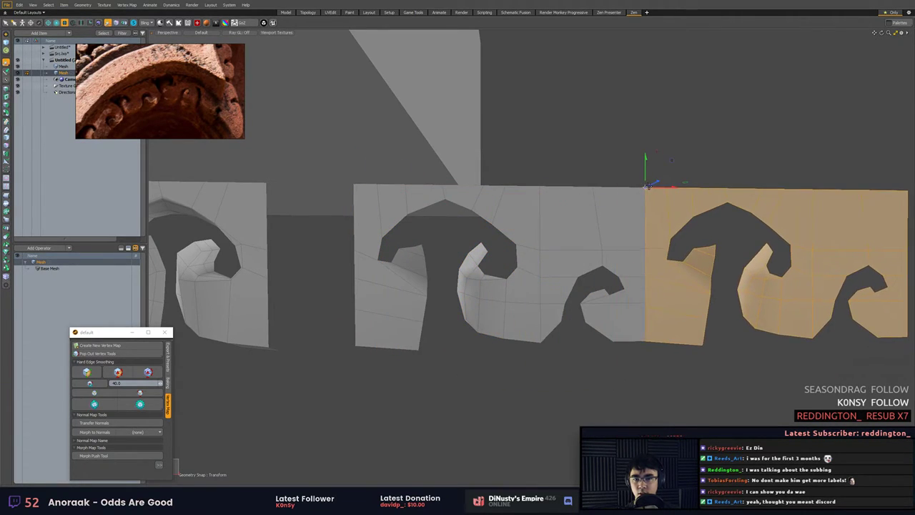
pyautogui.press('space')
pyautogui.press('1')
pyautogui.press('w')
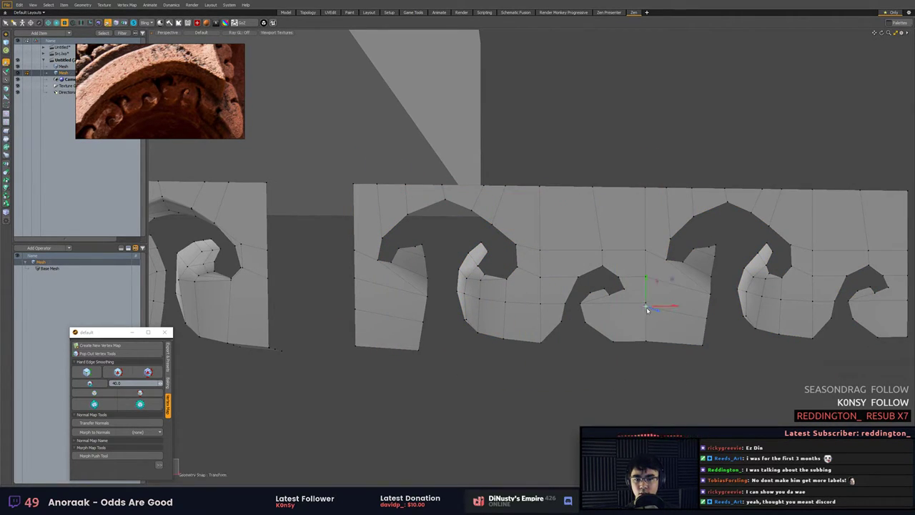
# Delete the original unit and move the adjusted copy back to the original's place.
pyautogui.press('space')
pyautogui.press('3')
pyautogui.doubleClick(671, 327)
pyautogui.doubleClick(628, 327)
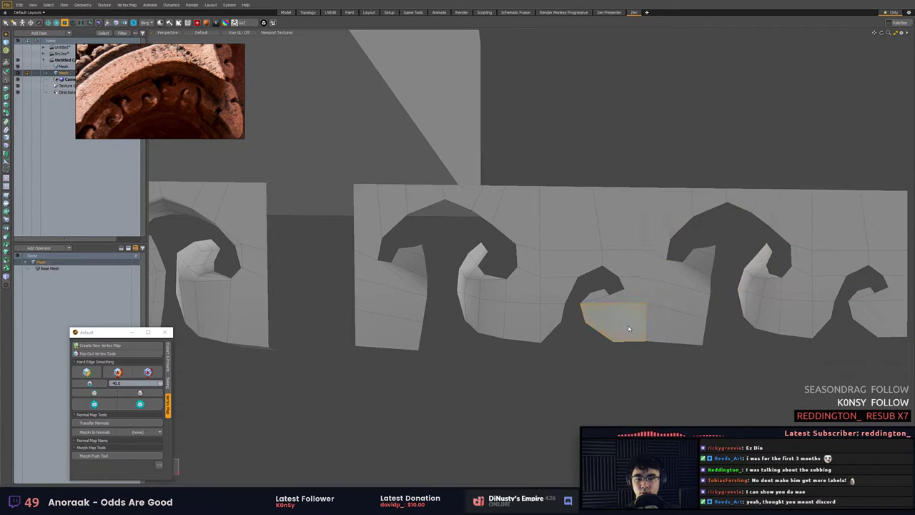
pyautogui.press('Delete')
pyautogui.doubleClick(674, 292)
pyautogui.press('w')
pyautogui.moveTo(674, 291); pyautogui.dragTo(432, 315)
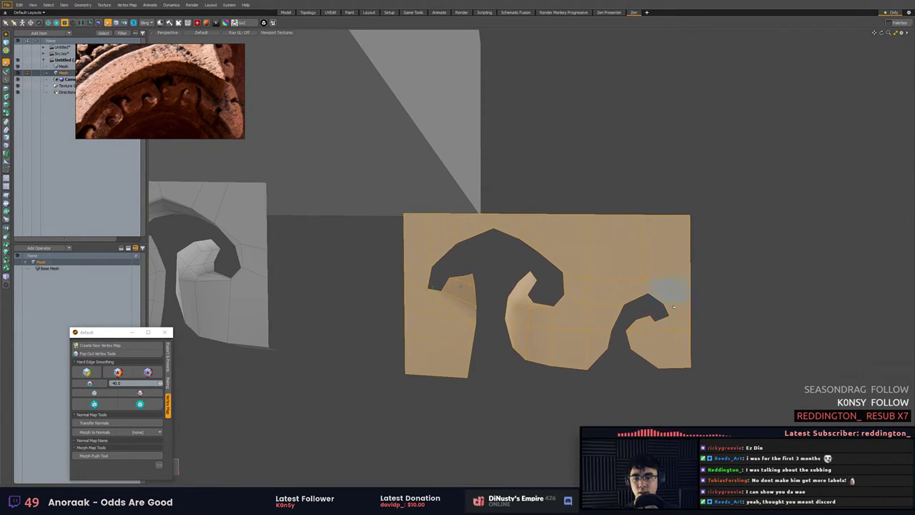
# Duplicate the adjusted unit and snap the copy's upper left corner onto its upper right corner.
pyautogui.hotkey('ctrl', 'c')
pyautogui.hotkey('ctrl', 'v')
pyautogui.press('w')
pyautogui.click(404, 213)
pyautogui.moveTo(404, 213); pyautogui.dragTo(691, 215)
pyautogui.press('space')
pyautogui.scroll(-5, 405, 180)
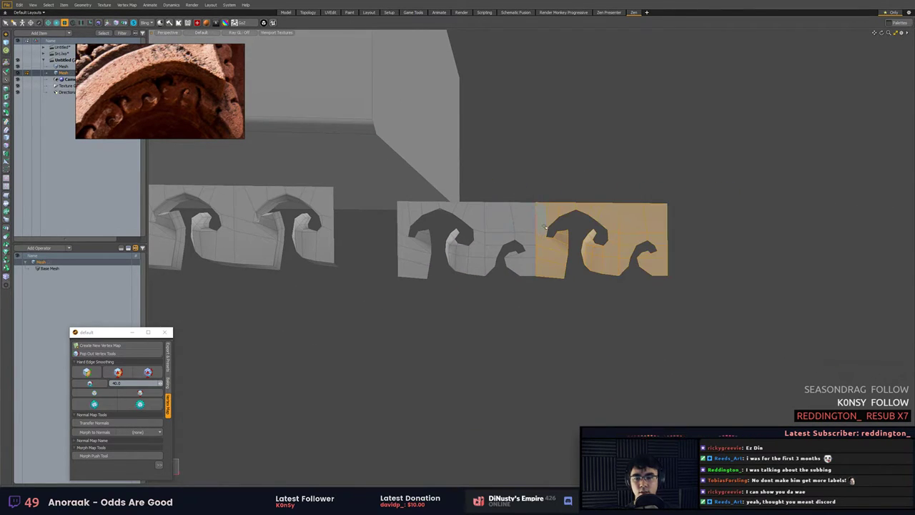
# Merge the coincident vertices along the seam of both units and recalculate the vertex normals.
pyautogui.keyDown('shift'); pyautogui.doubleClick(523, 232); pyautogui.keyUp('shift')
pyautogui.hotkey('alt', '1')
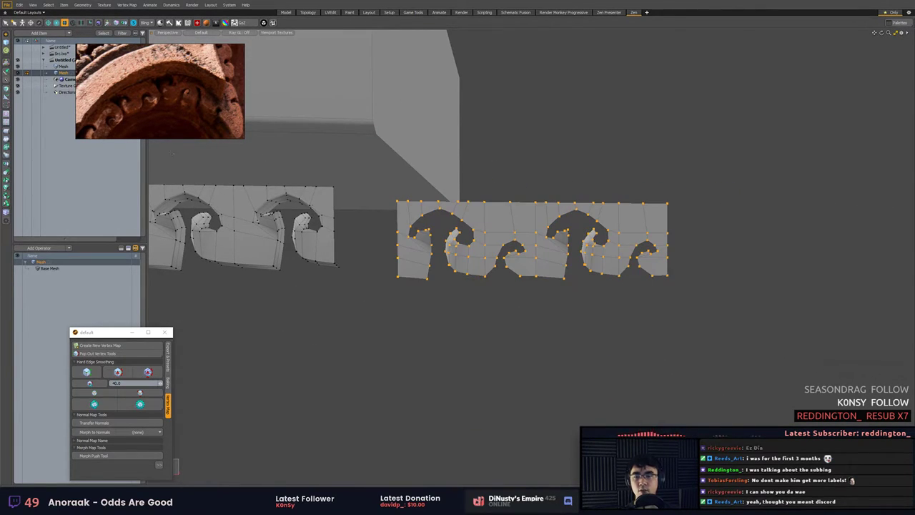
pyautogui.rightClick(444, 228)
pyautogui.click(438, 229)
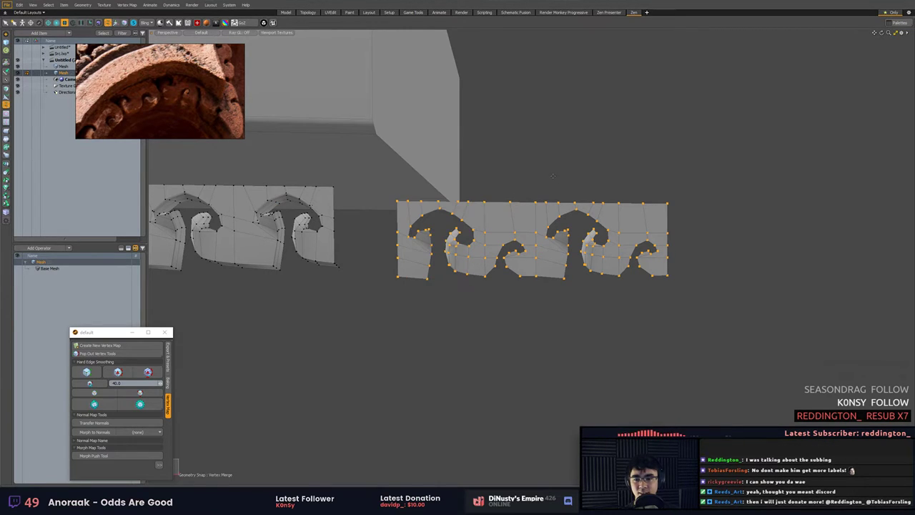
pyautogui.click(578, 161)
pyautogui.scroll(2, 593, 234)
pyautogui.keyDown('alt'); pyautogui.moveTo(594, 233); pyautogui.dragTo(628, 256); pyautogui.keyUp('alt')
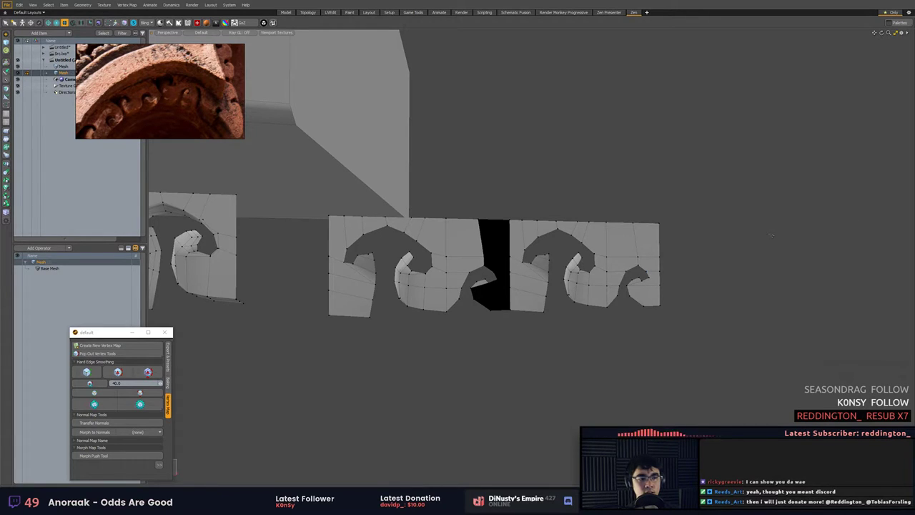
pyautogui.click(95, 405)
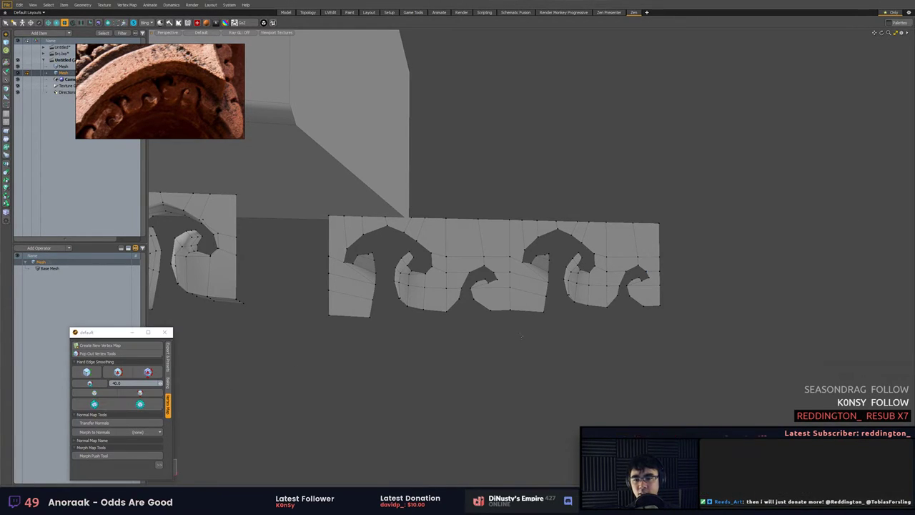
pyautogui.press('3')
pyautogui.doubleClick(528, 301)
pyautogui.keyDown('alt'); pyautogui.moveTo(528, 301); pyautogui.dragTo(504, 320); pyautogui.keyUp('alt')
pyautogui.hotkey('shift', 'v')
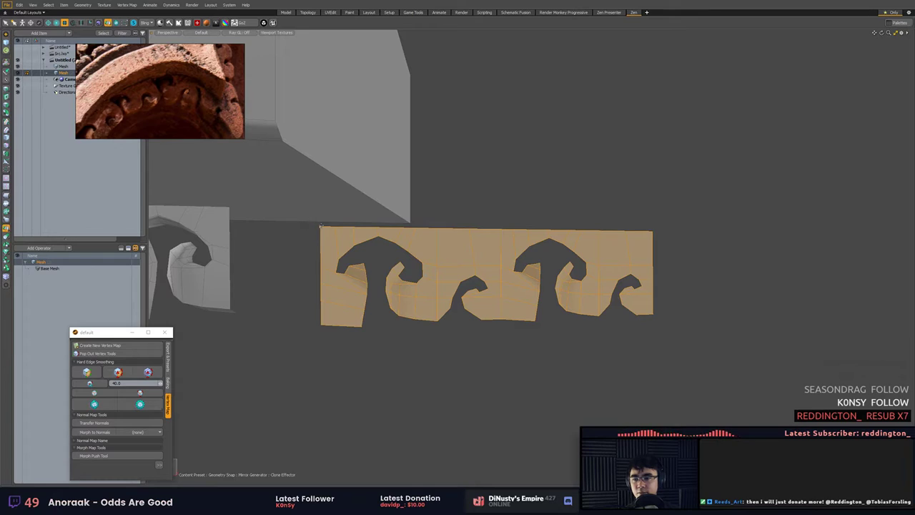
pyautogui.click(476, 261)
pyautogui.hotkey('ctrl', 'z')
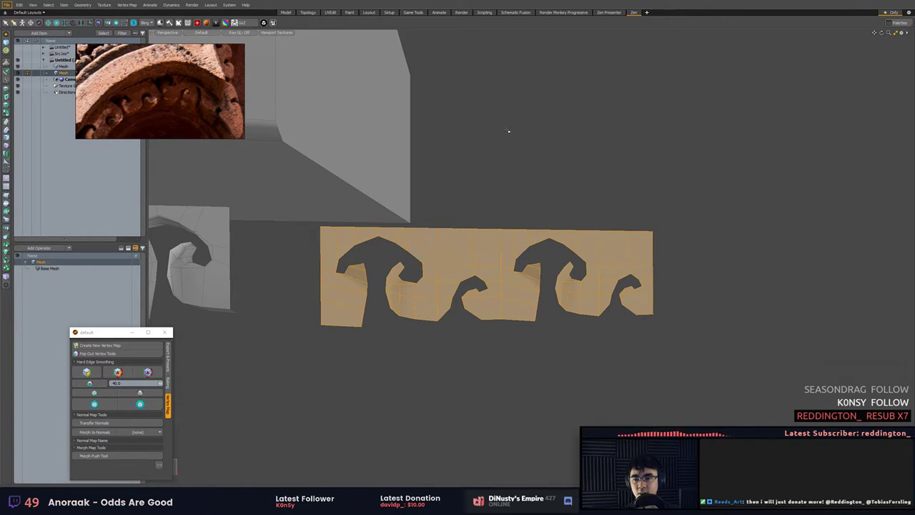
# Clone the joined double unit with a linear array starting at its upper left corner to build a long row.
pyautogui.click(507, 131)
pyautogui.doubleClick(480, 232)
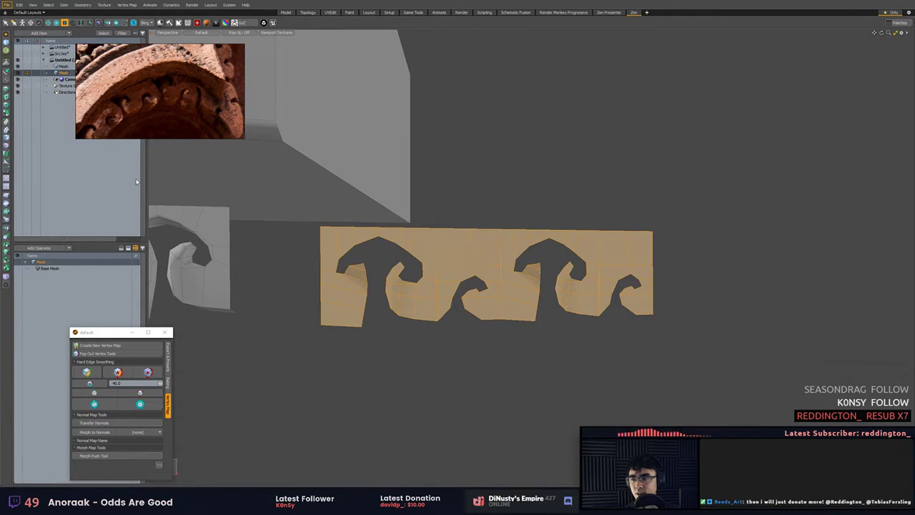
pyautogui.click(7, 236)
pyautogui.click(326, 244)
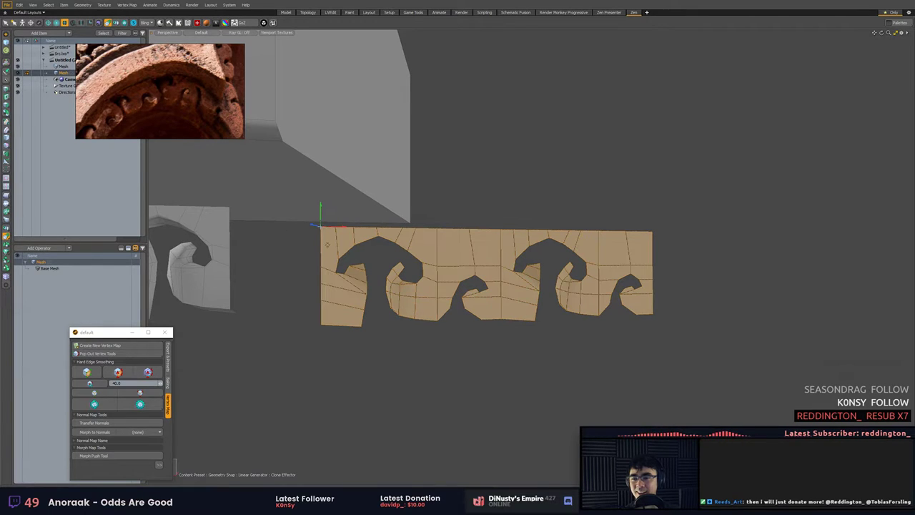
pyautogui.moveTo(320, 228)
pyautogui.mouseDown()
pyautogui.moveTo(596, 249)
pyautogui.moveTo(655, 230)
pyautogui.moveTo(564, 226)
pyautogui.mouseUp()
pyautogui.press('space')
pyautogui.keyDown('ctrl'); pyautogui.keyDown('alt'); pyautogui.moveTo(620, 239); pyautogui.dragTo(626, 312); pyautogui.keyUp('alt'); pyautogui.keyUp('ctrl')
pyautogui.press('1')
pyautogui.press('Tab')
pyautogui.press('Tab')
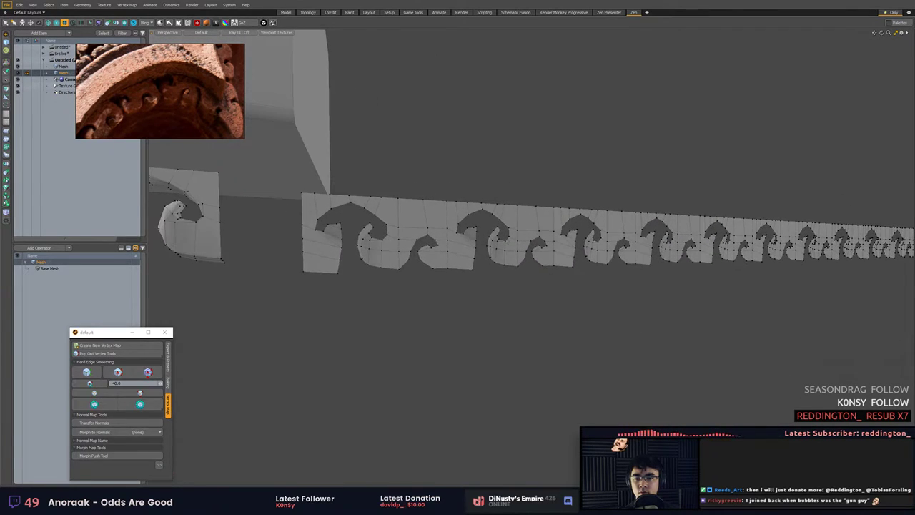
# Delete the surplus units at the row's far end, keeping a row of six arches.
pyautogui.press('3')
pyautogui.doubleClick(394, 245)
pyautogui.moveTo(493, 228); pyautogui.dragTo(886, 253)
pyautogui.moveTo(775, 267)
pyautogui.keyDown('ctrl'); pyautogui.keyDown('alt'); pyautogui.mouseDown()
pyautogui.moveTo(741, 279)
pyautogui.moveTo(732, 260)
pyautogui.mouseUp(); pyautogui.keyUp('alt'); pyautogui.keyUp('ctrl')
pyautogui.keyDown('alt'); pyautogui.keyDown('shift'); pyautogui.moveTo(732, 260); pyautogui.dragTo(609, 258); pyautogui.keyUp('shift'); pyautogui.keyUp('alt')
pyautogui.click(779, 256)
pyautogui.press(']')
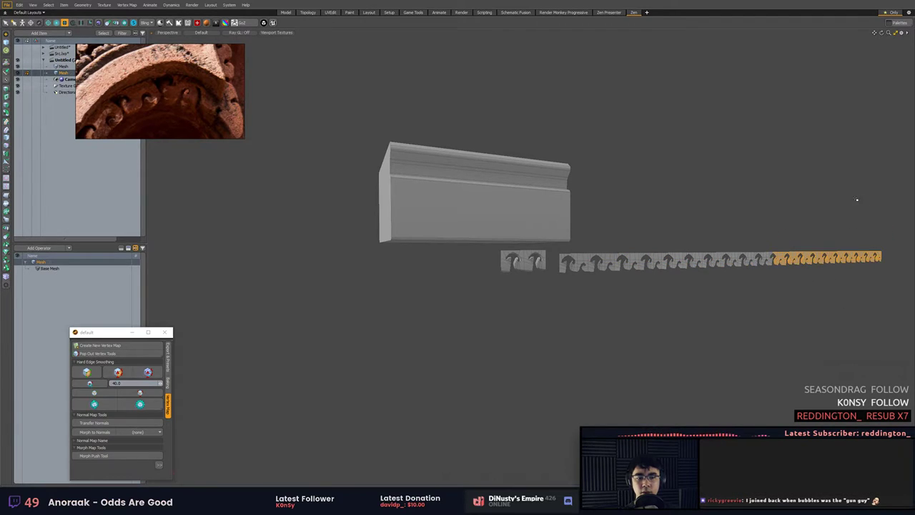
pyautogui.press('Delete')
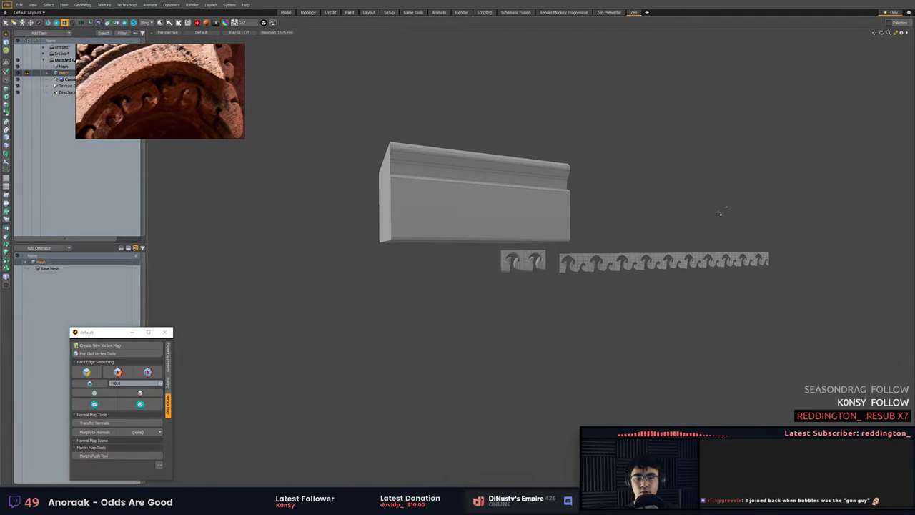
pyautogui.moveTo(719, 213); pyautogui.dragTo(775, 187, button='right')
pyautogui.scroll(3, 770, 178)
pyautogui.press('Delete')
# Merge the coincident vertices of the whole row and recalculate its vertex normals.
pyautogui.moveTo(693, 234)
pyautogui.mouseDown(button='right')
pyautogui.moveTo(687, 343)
pyautogui.moveTo(450, 312)
pyautogui.moveTo(522, 273)
pyautogui.mouseUp(button='right')
pyautogui.hotkey('alt', '1')
pyautogui.press('space')
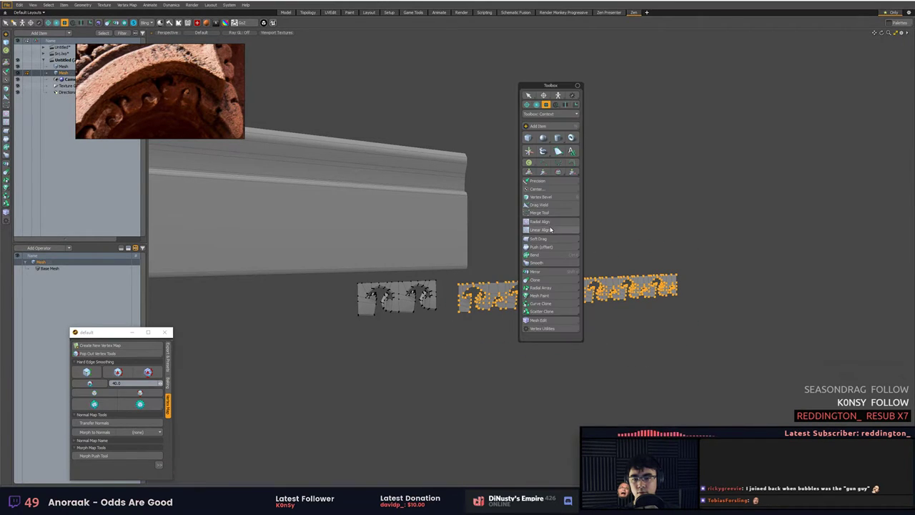
pyautogui.click(555, 213)
pyautogui.click(584, 201)
pyautogui.keyDown('alt'); pyautogui.moveTo(584, 202); pyautogui.dragTo(524, 294); pyautogui.keyUp('alt')
pyautogui.scroll(4, 545, 273)
pyautogui.press('3')
pyautogui.doubleClick(493, 274)
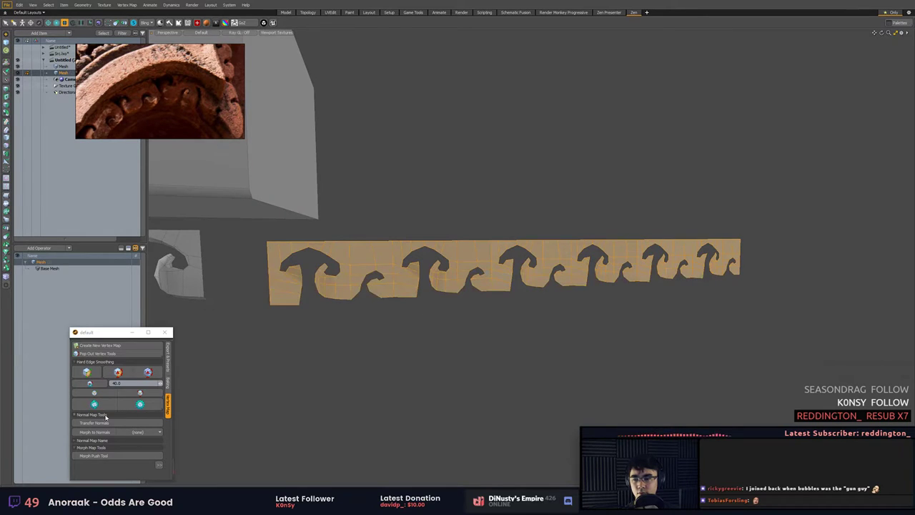
pyautogui.click(95, 405)
pyautogui.click(406, 317)
# Preview the joined row with subdivision smoothing and examine the rounded scroll shapes.
pyautogui.keyDown('alt'); pyautogui.moveTo(405, 317); pyautogui.dragTo(528, 324); pyautogui.keyUp('alt')
pyautogui.press('Tab')
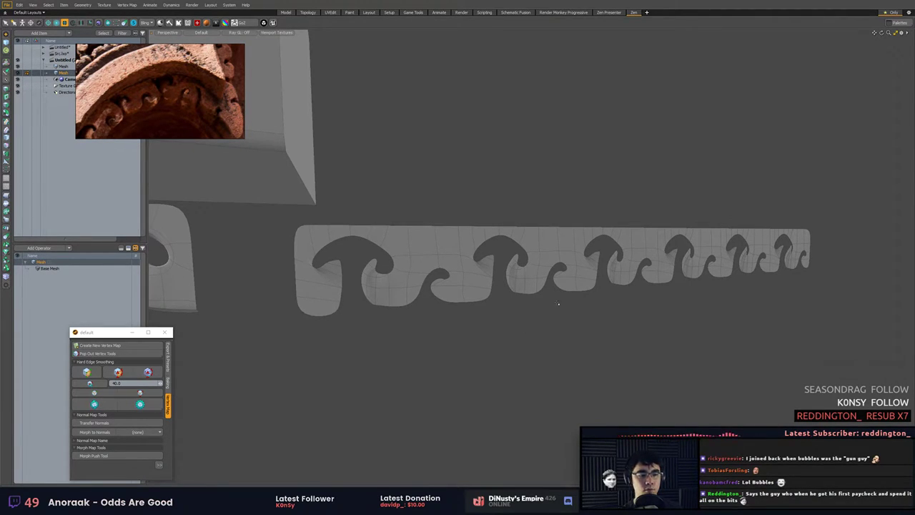
pyautogui.keyDown('alt'); pyautogui.moveTo(640, 294); pyautogui.dragTo(522, 233); pyautogui.keyUp('alt')
pyautogui.scroll(2, 614, 306)
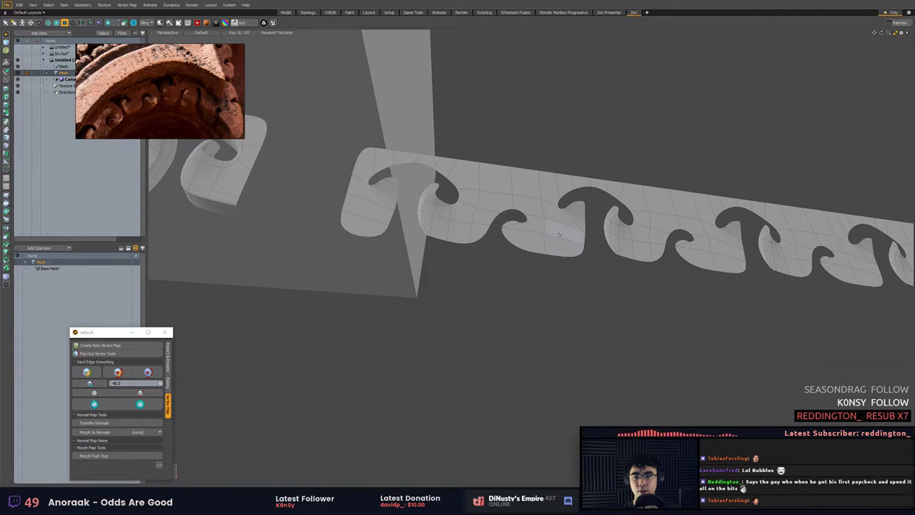
pyautogui.keyDown('alt'); pyautogui.moveTo(559, 234); pyautogui.dragTo(616, 290); pyautogui.keyUp('alt')
pyautogui.keyDown('alt'); pyautogui.keyDown('shift'); pyautogui.moveTo(616, 290); pyautogui.dragTo(574, 305); pyautogui.keyUp('shift'); pyautogui.keyUp('alt')
# Move the lower outline edges of the first small scroll slightly right and up to tighten its curl.
pyautogui.press('1')
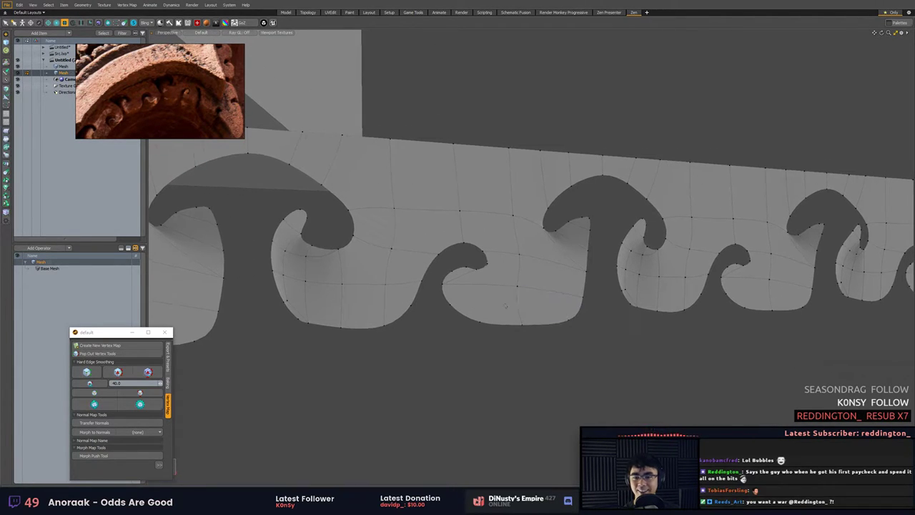
pyautogui.moveTo(457, 307); pyautogui.dragTo(541, 326, button='right')
pyautogui.keyDown('alt'); pyautogui.moveTo(541, 327); pyautogui.dragTo(452, 301); pyautogui.keyUp('alt')
pyautogui.moveTo(452, 301)
pyautogui.mouseDown(button='right')
pyautogui.moveTo(442, 305)
pyautogui.moveTo(506, 313)
pyautogui.mouseUp(button='right')
pyautogui.press('2')
pyautogui.press('w')
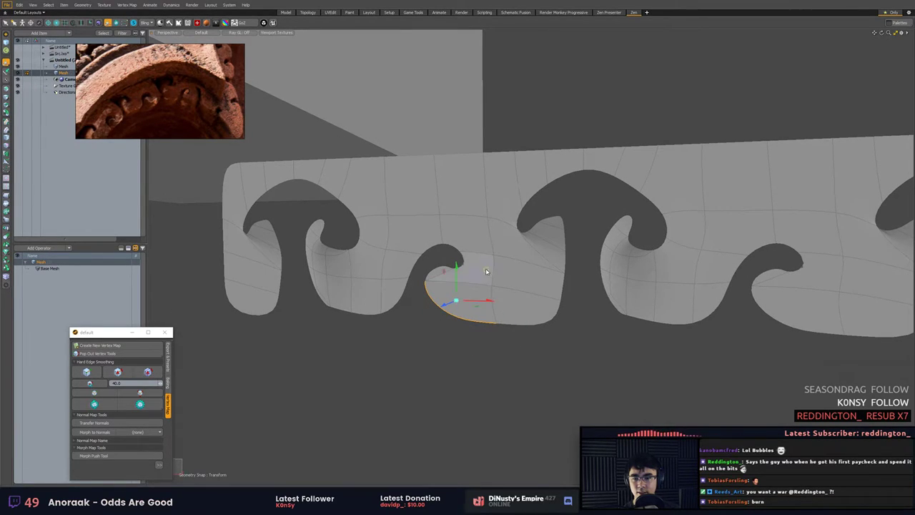
pyautogui.moveTo(485, 270); pyautogui.dragTo(498, 268)
pyautogui.press('q')
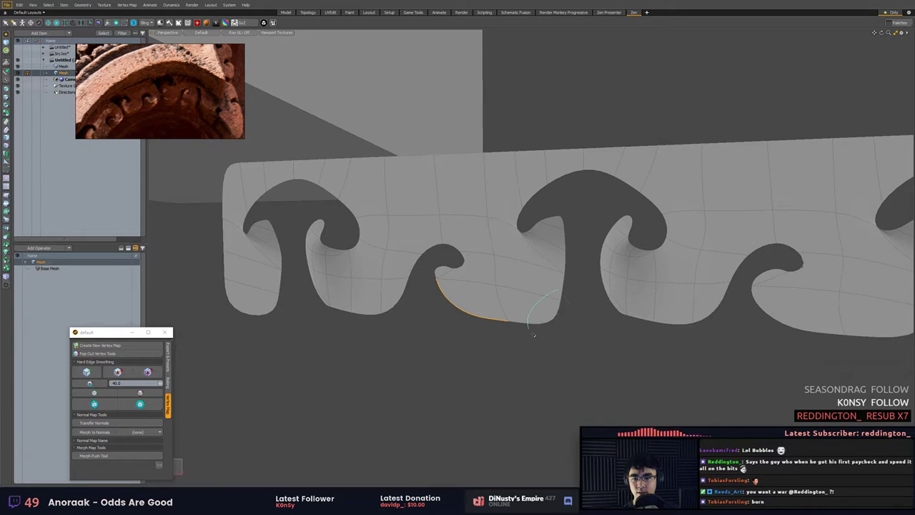
# Pull the leg's outer edges beside the first small scroll inward and up to narrow its lower end.
pyautogui.moveTo(532, 334); pyautogui.dragTo(578, 295, button='right')
pyautogui.press('w')
pyautogui.moveTo(591, 283); pyautogui.dragTo(565, 256)
pyautogui.press('q')
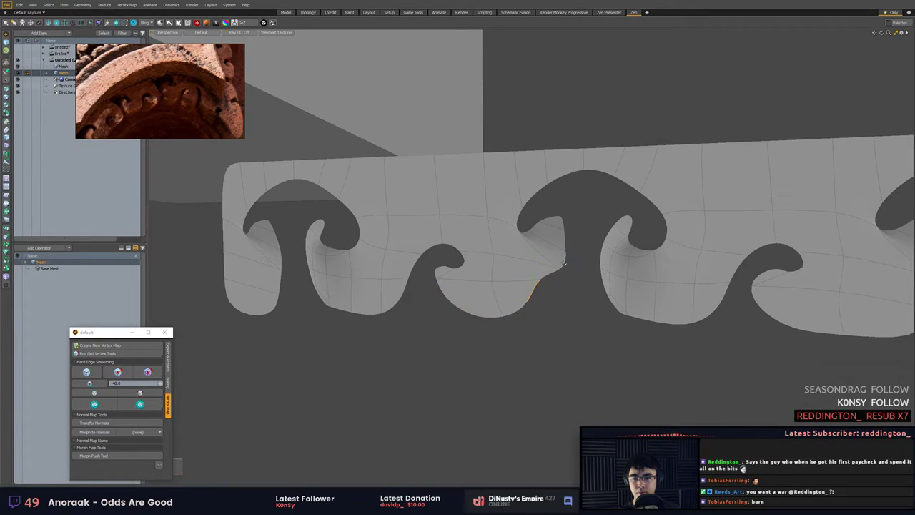
pyautogui.press('1')
pyautogui.moveTo(564, 255); pyautogui.dragTo(577, 247, button='right')
pyautogui.press('w')
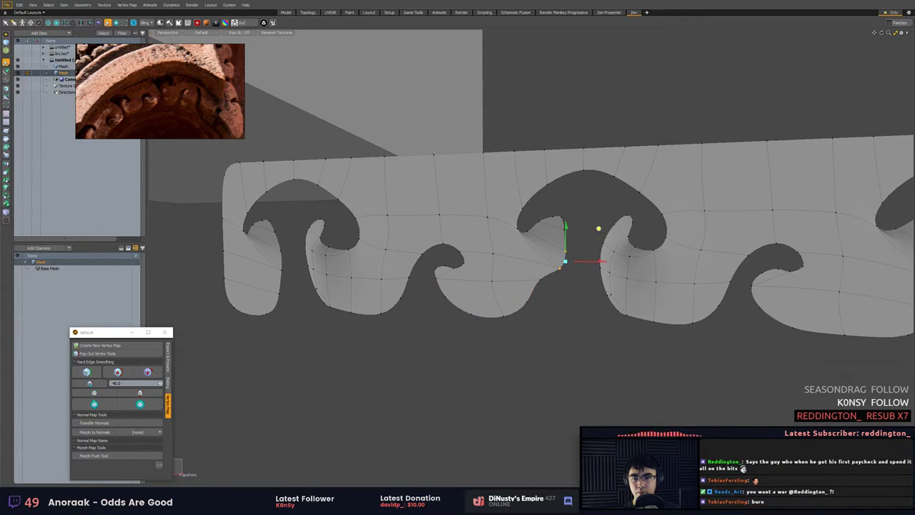
pyautogui.moveTo(598, 229)
pyautogui.mouseDown()
pyautogui.moveTo(588, 214)
pyautogui.moveTo(586, 222)
pyautogui.mouseUp()
pyautogui.hotkey('ctrl', 'z')
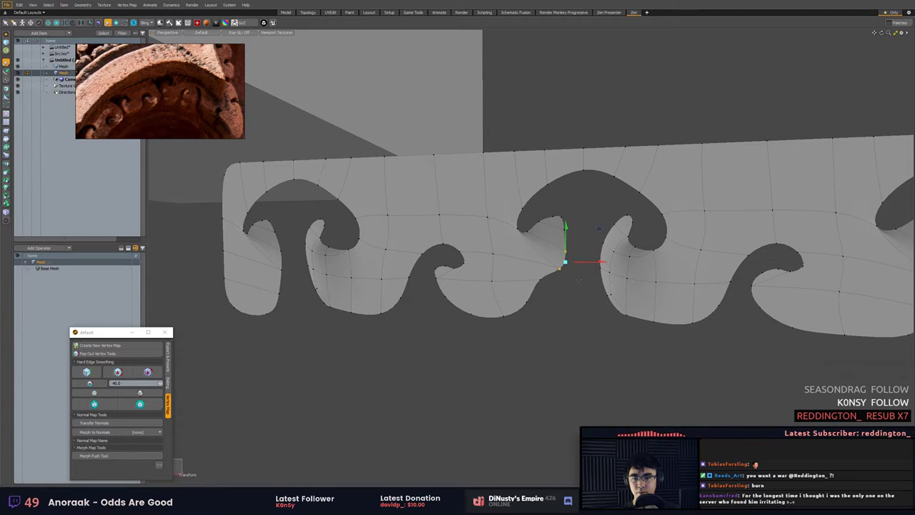
pyautogui.press('q')
# Move the vertices at the step below the second arch's left hook up and left, and turn off subdivision smoothing.
pyautogui.moveTo(561, 276); pyautogui.dragTo(580, 265, button='right')
pyautogui.press('w')
pyautogui.moveTo(597, 241); pyautogui.dragTo(586, 227)
pyautogui.press('q')
pyautogui.keyDown('alt'); pyautogui.moveTo(525, 278); pyautogui.dragTo(560, 280); pyautogui.keyUp('alt')
pyautogui.press('Tab')
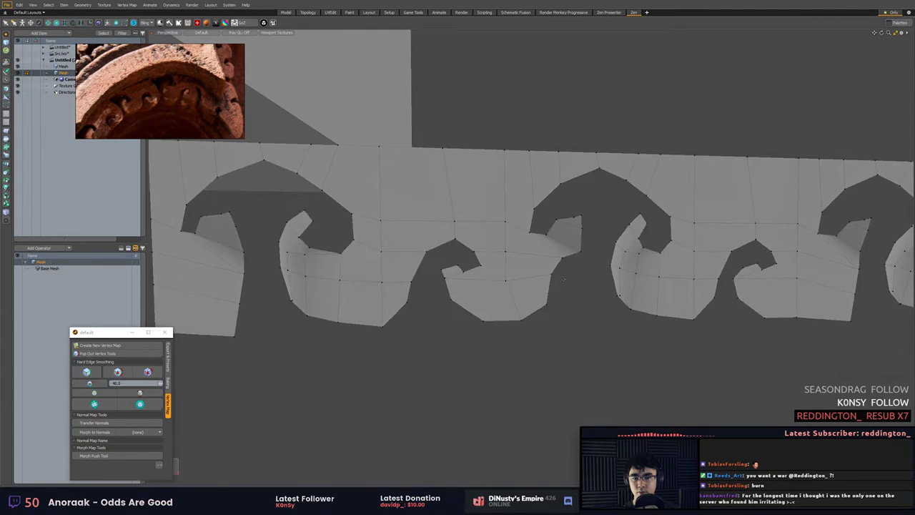
# Reposition the outer vertex on the narrowed leg's lower edge so its side runs as an even slope.
pyautogui.press('w')
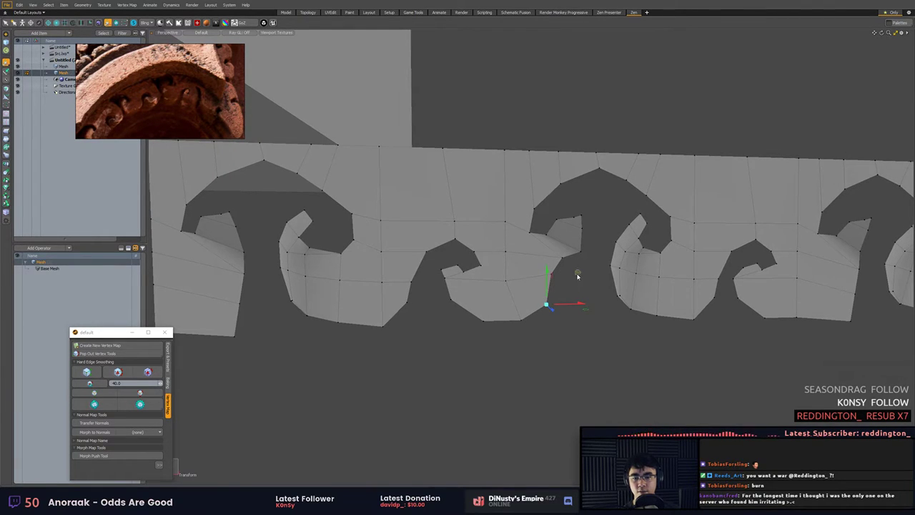
pyautogui.moveTo(577, 276); pyautogui.dragTo(581, 351)
pyautogui.press('q')
pyautogui.scroll(4, 597, 313)
pyautogui.press('2')
pyautogui.press('3')
# Flatten the whole row of scrolls onto a single plane.
pyautogui.click(566, 275)
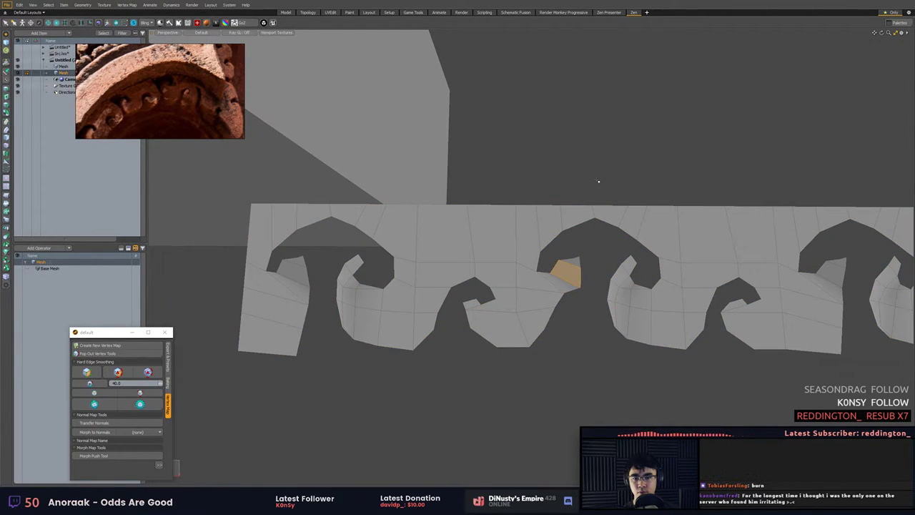
pyautogui.scroll(-2, 598, 181)
pyautogui.keyDown('alt'); pyautogui.keyDown('shift'); pyautogui.moveTo(598, 181); pyautogui.dragTo(621, 205); pyautogui.keyUp('shift'); pyautogui.keyUp('alt')
pyautogui.doubleClick(527, 293)
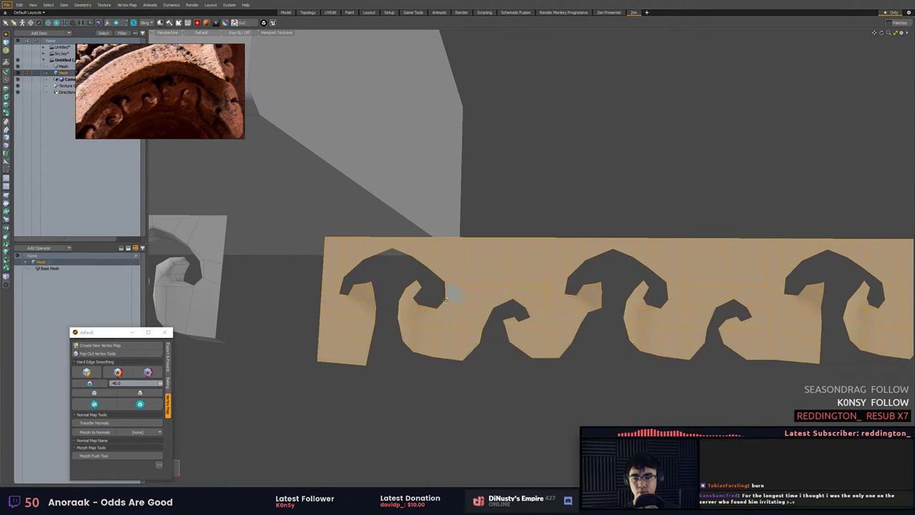
pyautogui.keyDown('alt'); pyautogui.moveTo(445, 299); pyautogui.dragTo(433, 178); pyautogui.keyUp('alt')
pyautogui.press('w')
pyautogui.press('x')
pyautogui.click(65, 23)
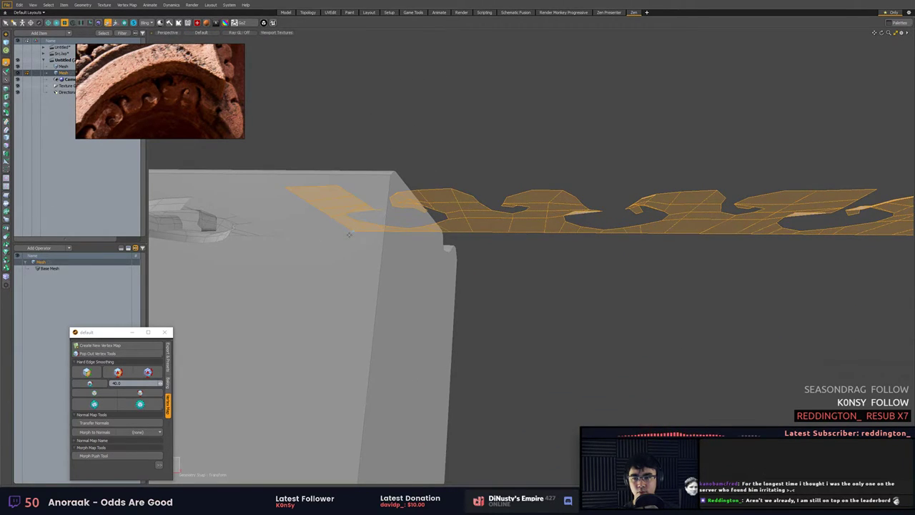
pyautogui.press('q')
pyautogui.click(482, 143)
# Recalculate the vertex normals of the flattened row.
pyautogui.keyDown('alt'); pyautogui.moveTo(482, 142); pyautogui.dragTo(515, 201); pyautogui.keyUp('alt')
pyautogui.click(94, 404)
pyautogui.moveTo(420, 299)
pyautogui.keyDown('alt'); pyautogui.mouseDown()
pyautogui.moveTo(392, 292)
pyautogui.moveTo(422, 288)
pyautogui.mouseUp(); pyautogui.keyUp('alt')
pyautogui.scroll(2, 428, 290)
# Move the corner vertex below the second arch's left hook up and left to continue the leg's slope.
pyautogui.press('1')
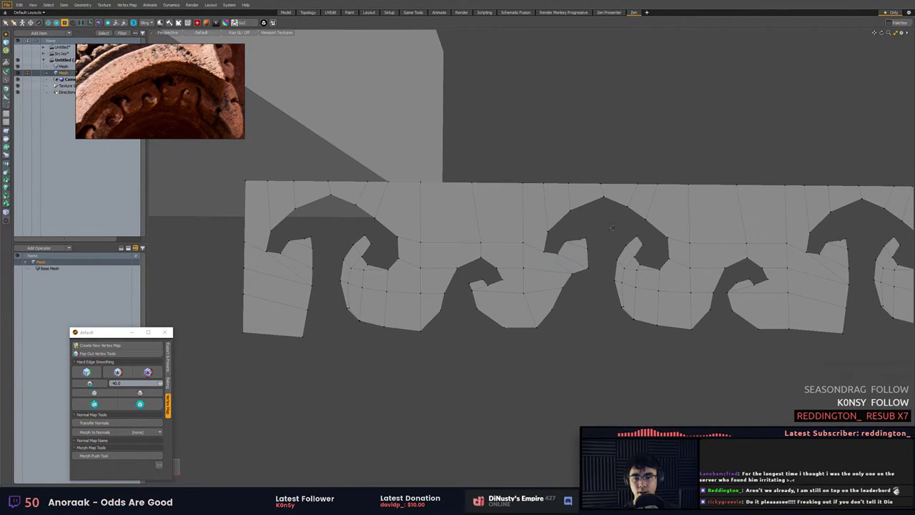
pyautogui.keyDown('alt'); pyautogui.keyDown('shift'); pyautogui.moveTo(626, 249); pyautogui.dragTo(595, 264); pyautogui.keyUp('shift'); pyautogui.keyUp('alt')
pyautogui.scroll(4, 595, 265)
pyautogui.press('x')
pyautogui.press('Tab')
pyautogui.press('Tab')
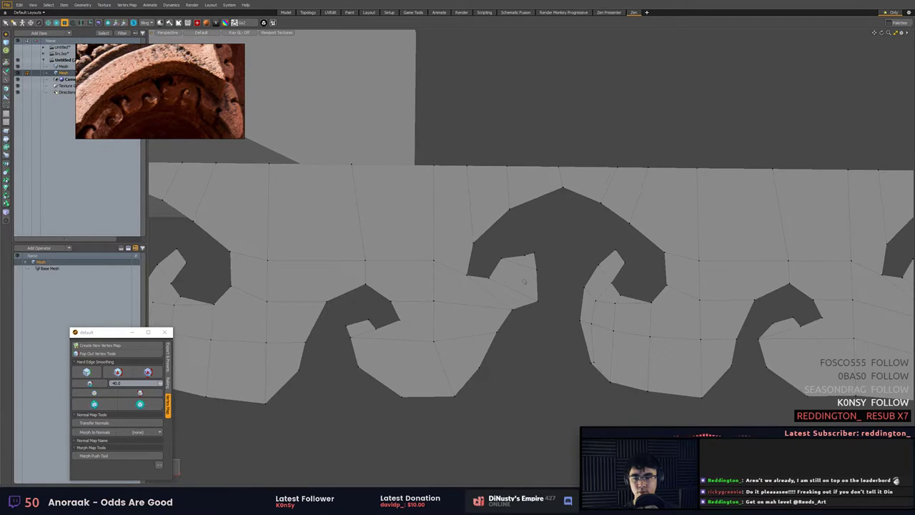
pyautogui.press('w')
pyautogui.press('space')
# Move the tip vertices of the second arch's left hook slightly up and left.
pyautogui.moveTo(520, 289); pyautogui.dragTo(524, 254)
pyautogui.press('w')
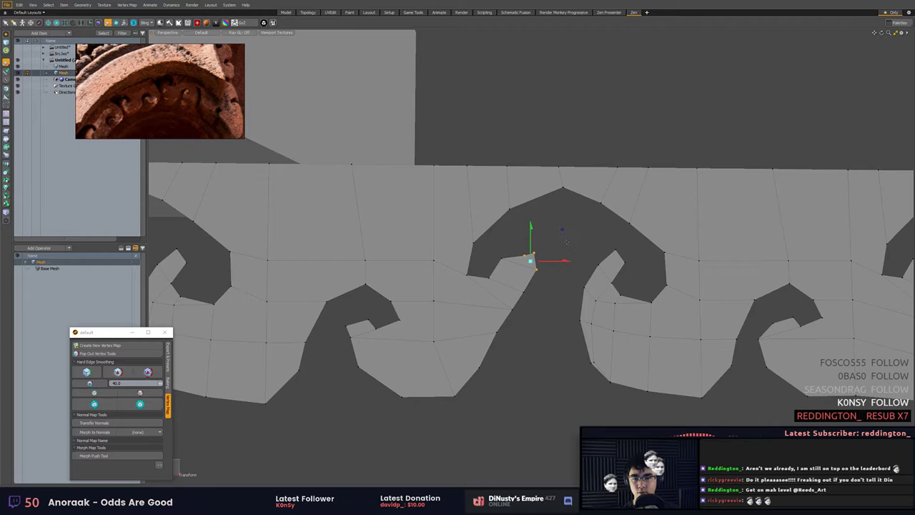
pyautogui.moveTo(562, 229); pyautogui.dragTo(559, 221)
pyautogui.press('space')
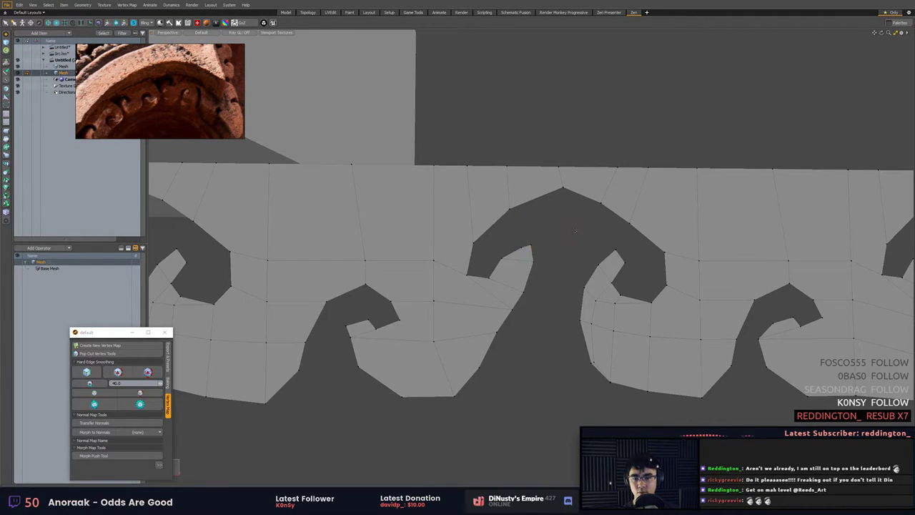
# Move the two vertices midway along the second arch's left leg slightly left.
pyautogui.press('Tab')
pyautogui.press('Tab')
pyautogui.click(496, 332)
pyautogui.moveTo(483, 302)
pyautogui.mouseDown(button='right')
pyautogui.moveTo(516, 318)
pyautogui.moveTo(520, 305)
pyautogui.mouseUp(button='right')
pyautogui.press('w')
pyautogui.moveTo(536, 288); pyautogui.dragTo(532, 295)
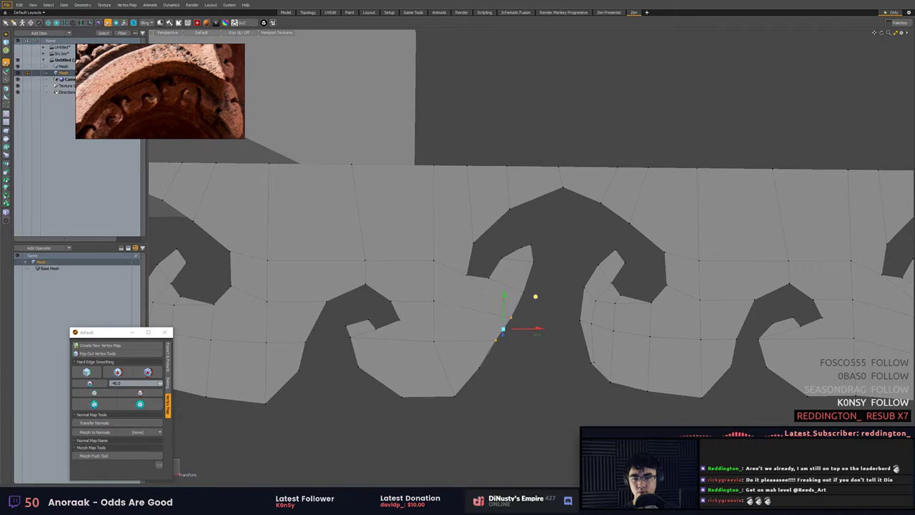
pyautogui.press('space')
# Move the vertices along the bottom of the lobe left of the second arch up and left to round its curve.
pyautogui.moveTo(445, 363); pyautogui.dragTo(502, 359, button='right')
pyautogui.press('w')
pyautogui.moveTo(500, 350); pyautogui.dragTo(430, 360)
pyautogui.press('space')
pyautogui.click(449, 393)
pyautogui.press('w')
pyautogui.press('space')
pyautogui.click(402, 397)
pyautogui.press('w')
pyautogui.press('space')
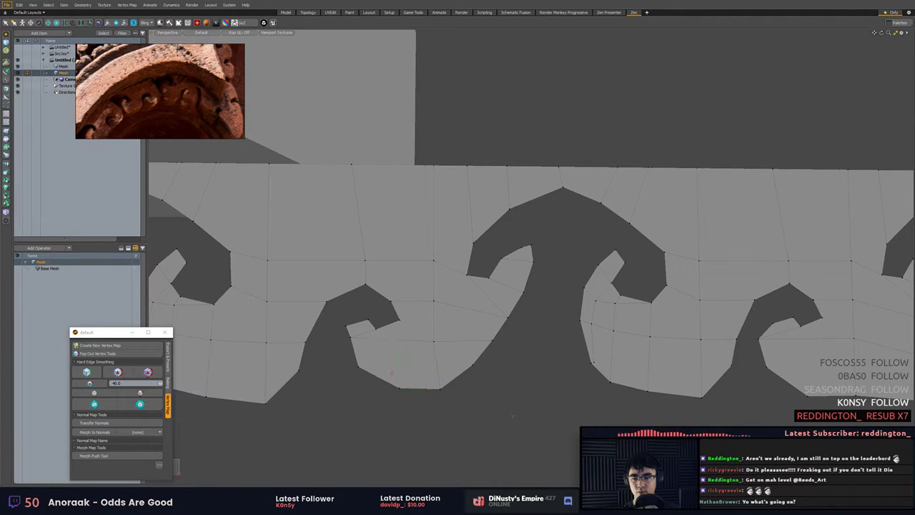
# Turn on the smoothed subdivision display and move the two tip vertices of the small scroll's hook down and right.
pyautogui.press('Tab')
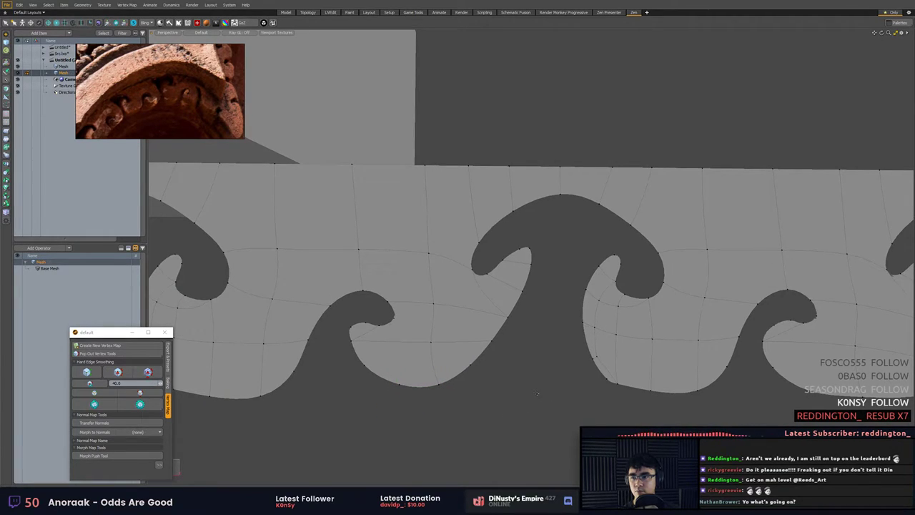
pyautogui.press('2')
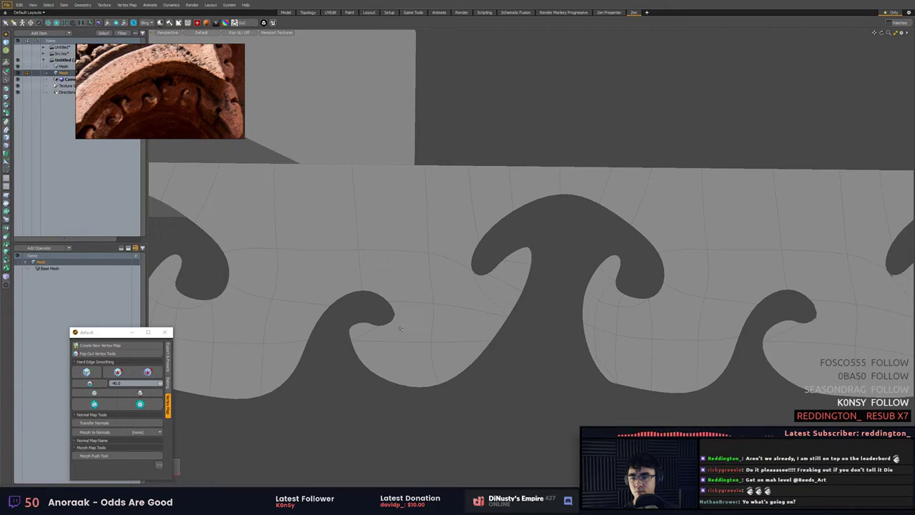
pyautogui.press('1')
pyautogui.click(393, 318)
pyautogui.keyDown('shift'); pyautogui.click(380, 325); pyautogui.keyUp('shift')
pyautogui.press('w')
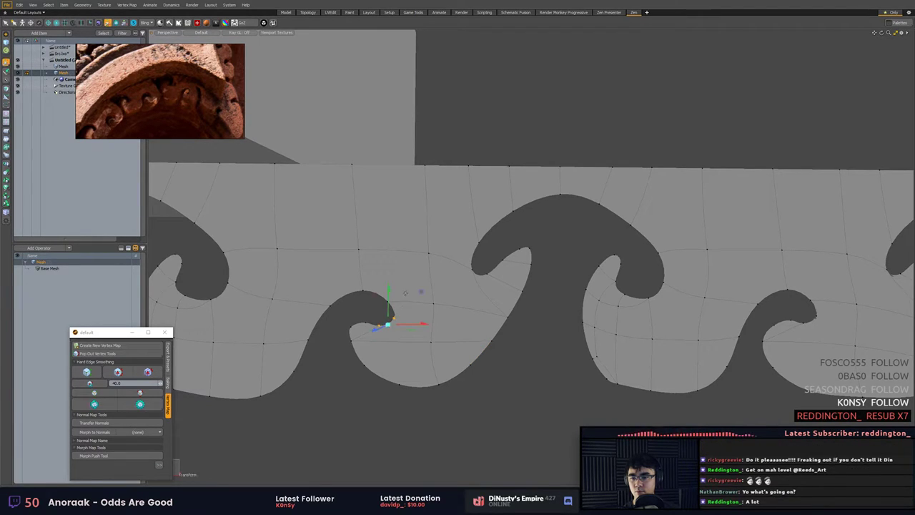
pyautogui.moveTo(423, 293); pyautogui.dragTo(426, 302)
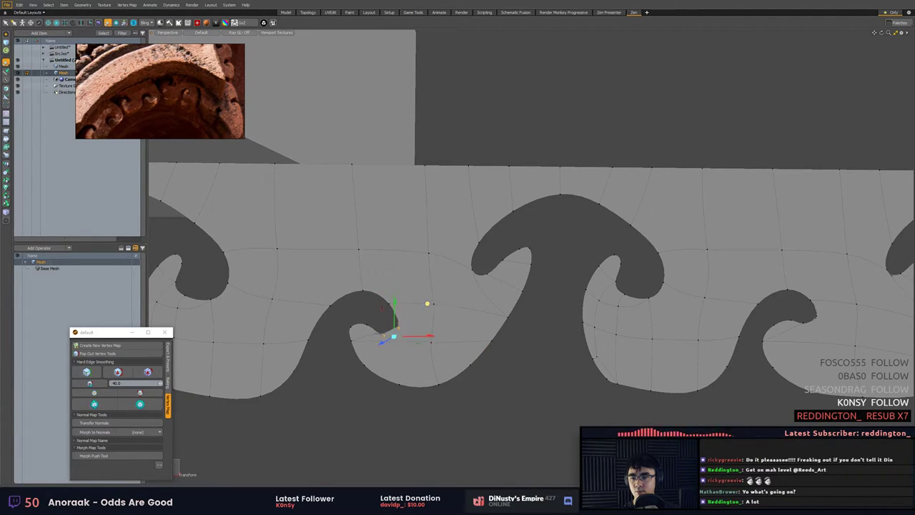
pyautogui.press('q')
# Slice an edge from the small scroll's right tip vertex to the nearest grid vertex on its lower right.
pyautogui.press('2')
pyautogui.press('c')
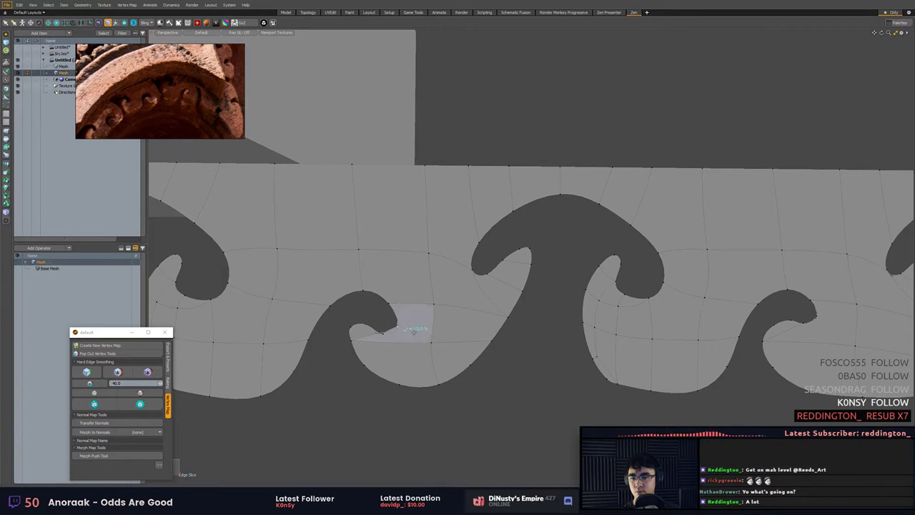
pyautogui.click(398, 327)
pyautogui.click(430, 342)
pyautogui.press('q')
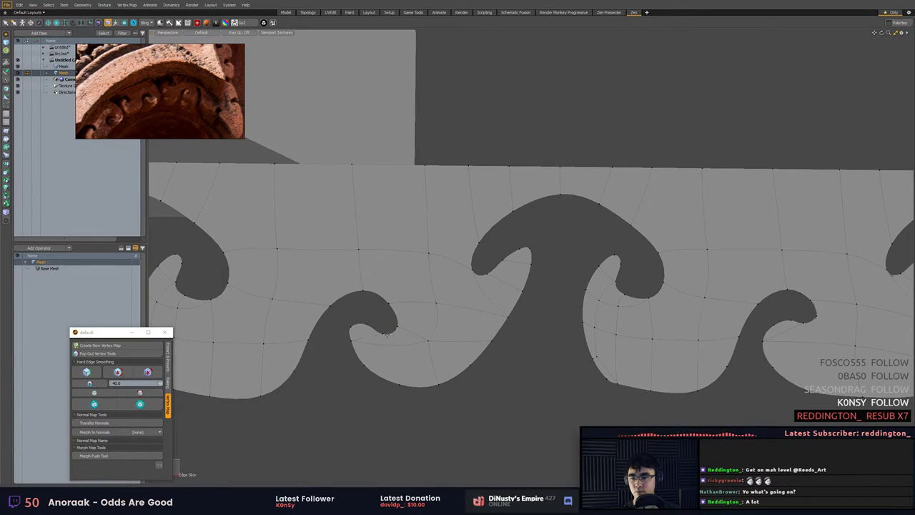
# Remove the horizontal edge below the small scroll's hook and slice one from its lower tip vertex down to the lobe's bottom outline.
pyautogui.press('2')
pyautogui.click(394, 344)
pyautogui.press('BackSpace')
pyautogui.press('c')
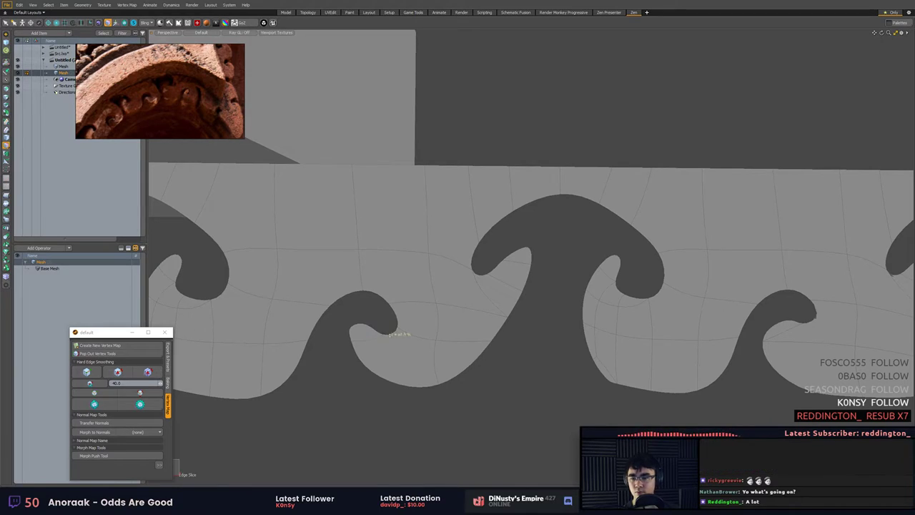
pyautogui.click(382, 334)
pyautogui.click(398, 384)
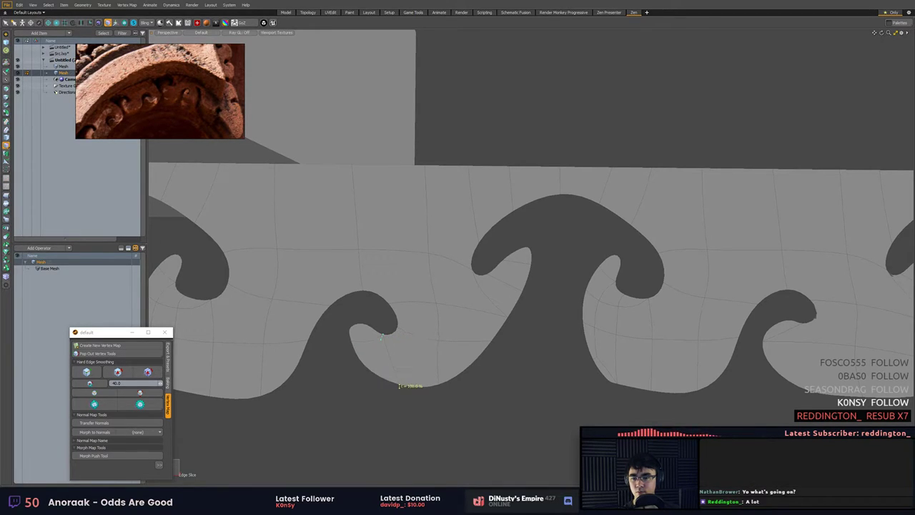
pyautogui.press('q')
# Move the two tip vertices of the small scroll's hook further down to lengthen the curl.
pyautogui.press('1')
pyautogui.moveTo(386, 346)
pyautogui.mouseDown(button='right')
pyautogui.moveTo(380, 316)
pyautogui.moveTo(393, 349)
pyautogui.mouseUp(button='right')
pyautogui.press('w')
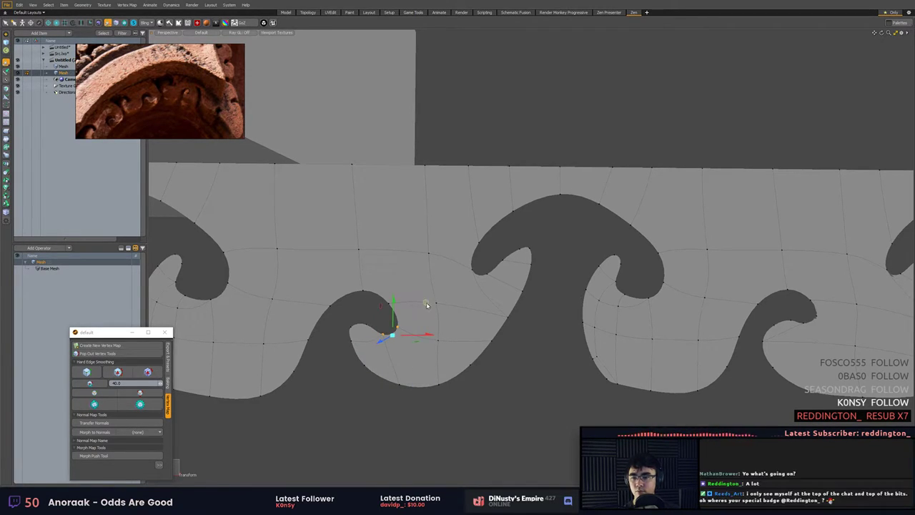
pyautogui.moveTo(426, 303)
pyautogui.mouseDown()
pyautogui.moveTo(429, 327)
pyautogui.moveTo(426, 314)
pyautogui.mouseUp()
pyautogui.press('q')
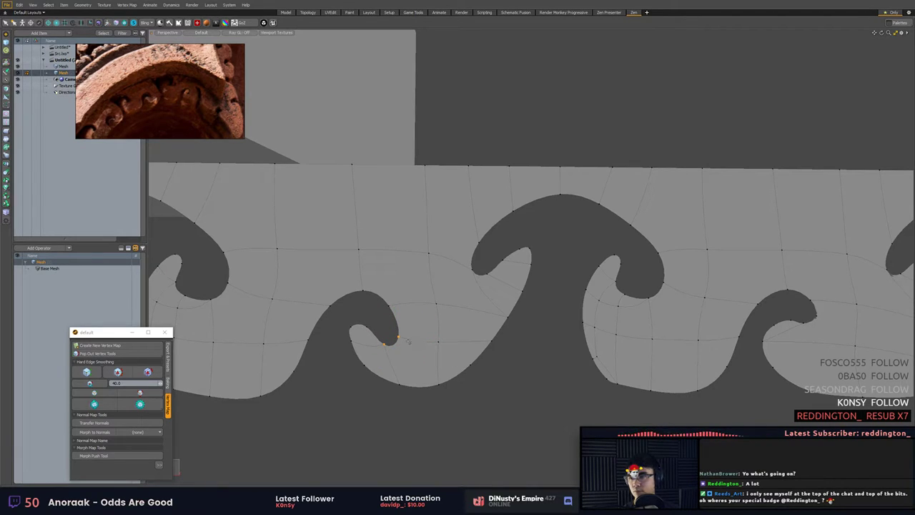
# Shift the vertex on the inner edge of the small scroll's hook slightly to smooth the inside curve.
pyautogui.click(366, 325)
pyautogui.press('w')
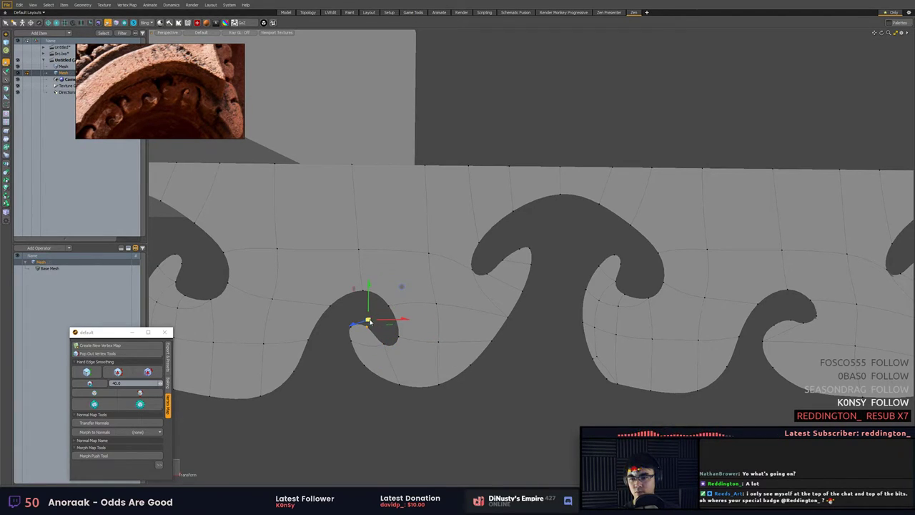
pyautogui.moveTo(369, 322); pyautogui.dragTo(451, 323)
pyautogui.press('q')
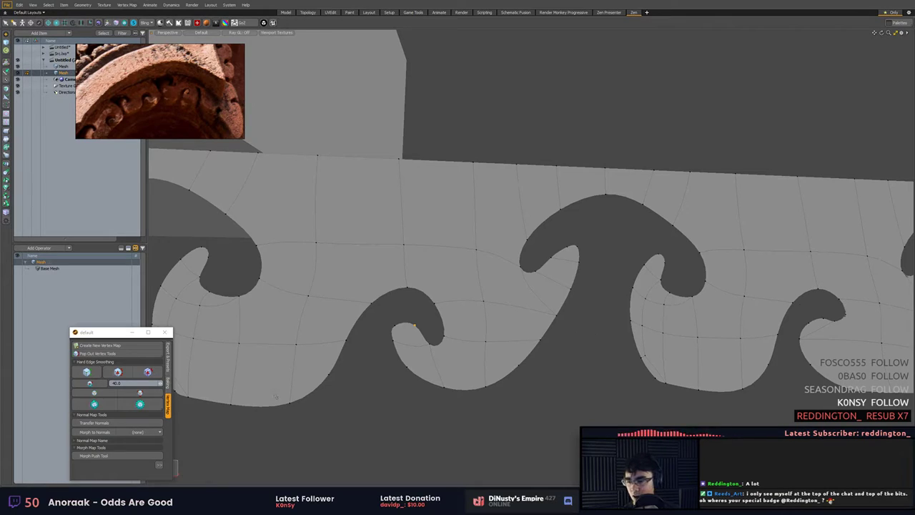
# Switch to Discord, view the dog photo in the empire-sub-room channel enlarged, and return to the model.
pyautogui.click(231, 503)
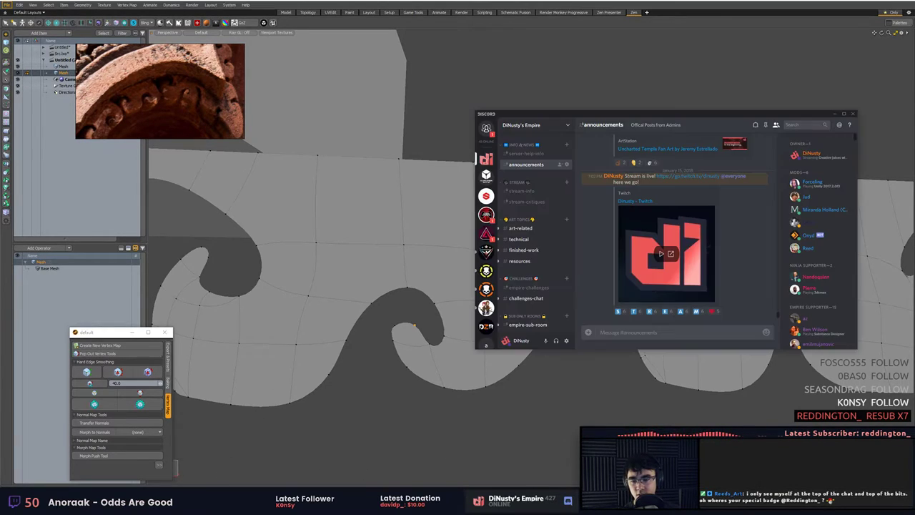
pyautogui.click(835, 113)
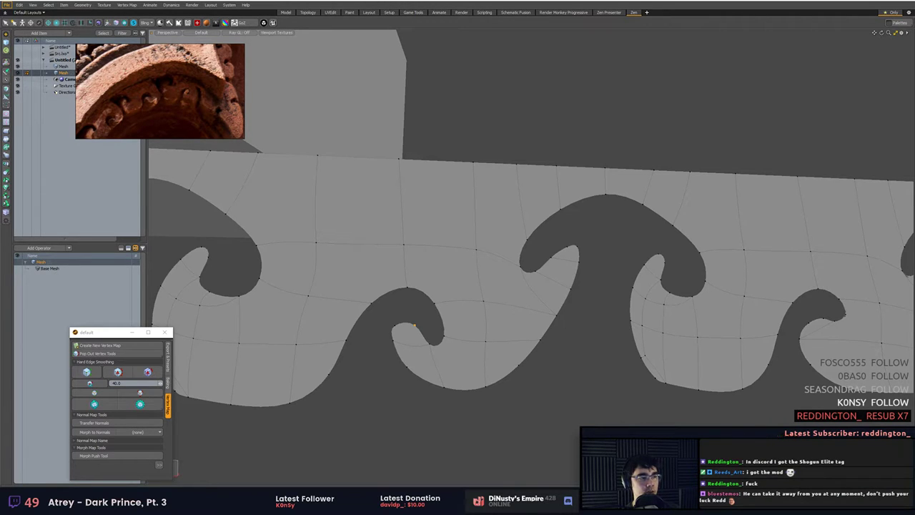
pyautogui.moveTo(500, 122)
pyautogui.keyDown('alt'); pyautogui.mouseDown()
pyautogui.moveTo(486, 154)
pyautogui.moveTo(518, 145)
pyautogui.moveTo(493, 128)
pyautogui.moveTo(505, 130)
pyautogui.mouseUp(); pyautogui.keyUp('alt')
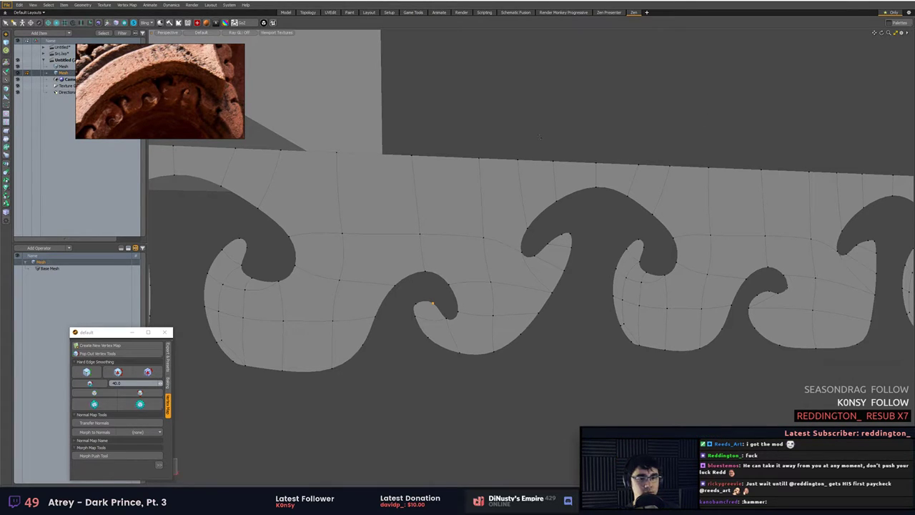
pyautogui.keyDown('alt'); pyautogui.moveTo(540, 137); pyautogui.dragTo(506, 137); pyautogui.keyUp('alt')
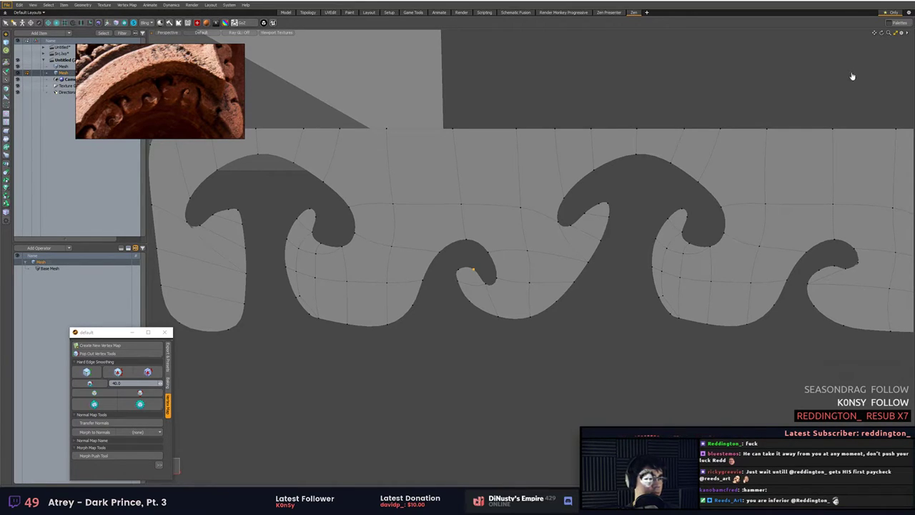
pyautogui.moveTo(913, 37); pyautogui.dragTo(491, 96)
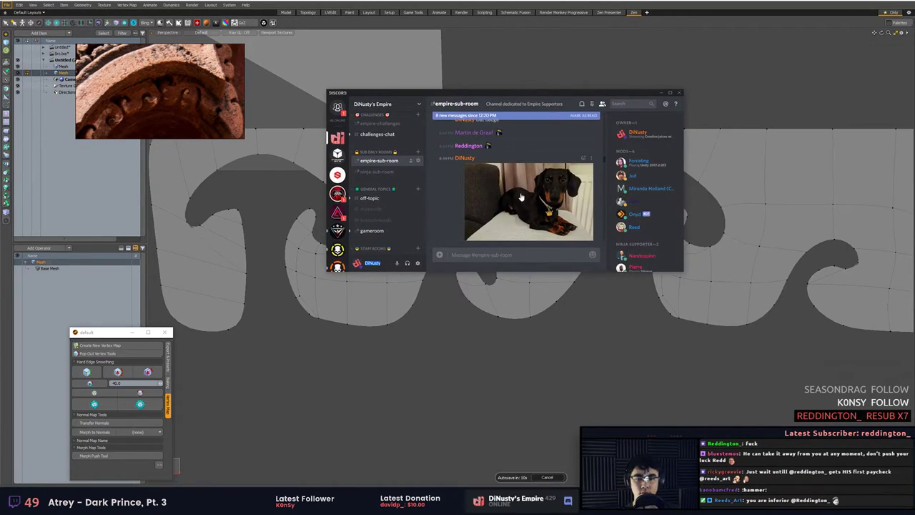
pyautogui.moveTo(682, 271); pyautogui.dragTo(838, 370)
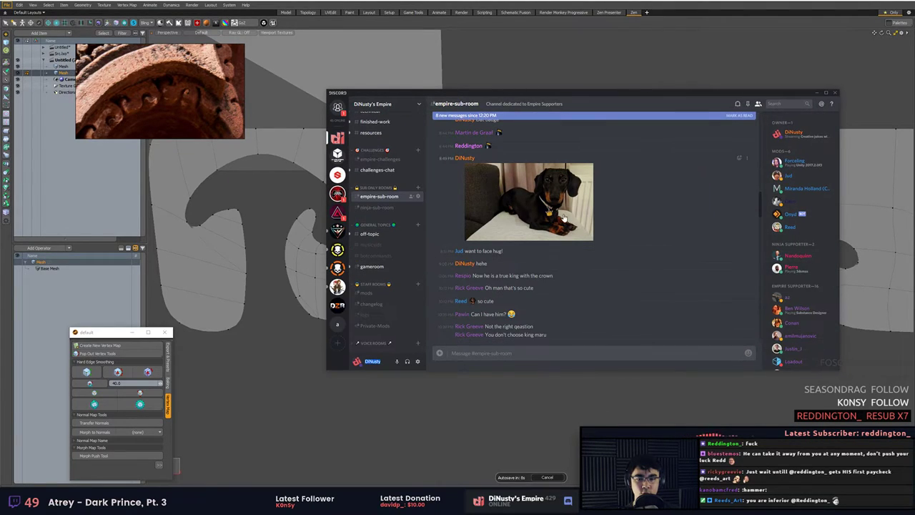
pyautogui.click(563, 218)
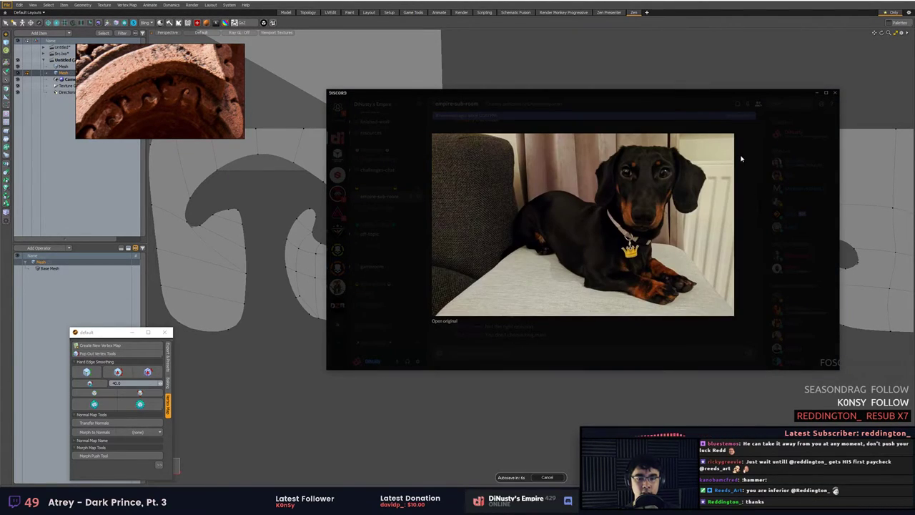
pyautogui.click(729, 129)
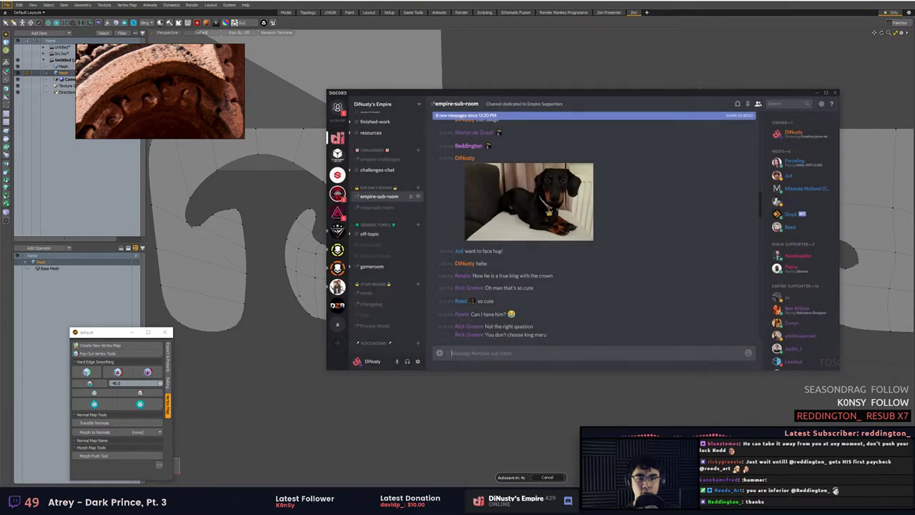
pyautogui.moveTo(676, 94); pyautogui.dragTo(914, 47)
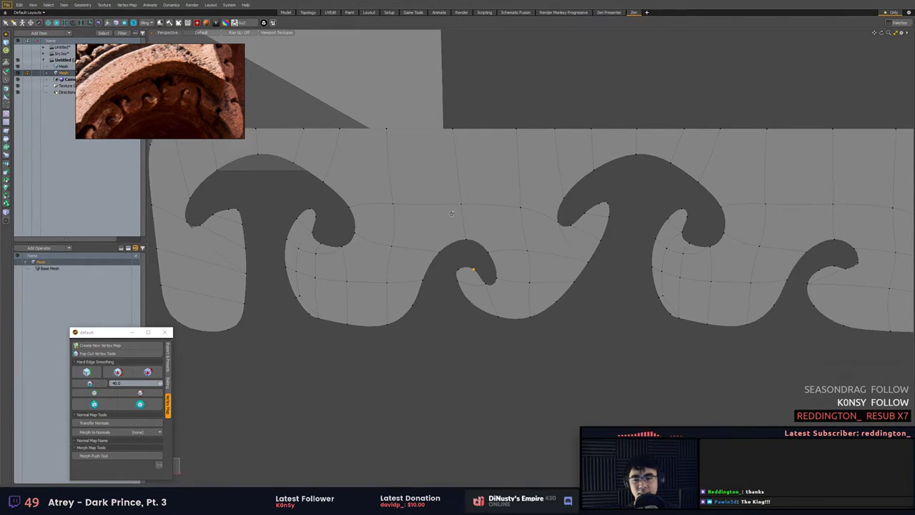
# Move the outline edge midway down the second arch's left leg slightly down.
pyautogui.keyDown('alt'); pyautogui.moveTo(453, 213); pyautogui.dragTo(436, 222); pyautogui.keyUp('alt')
pyautogui.moveTo(564, 177); pyautogui.dragTo(598, 179, button='right')
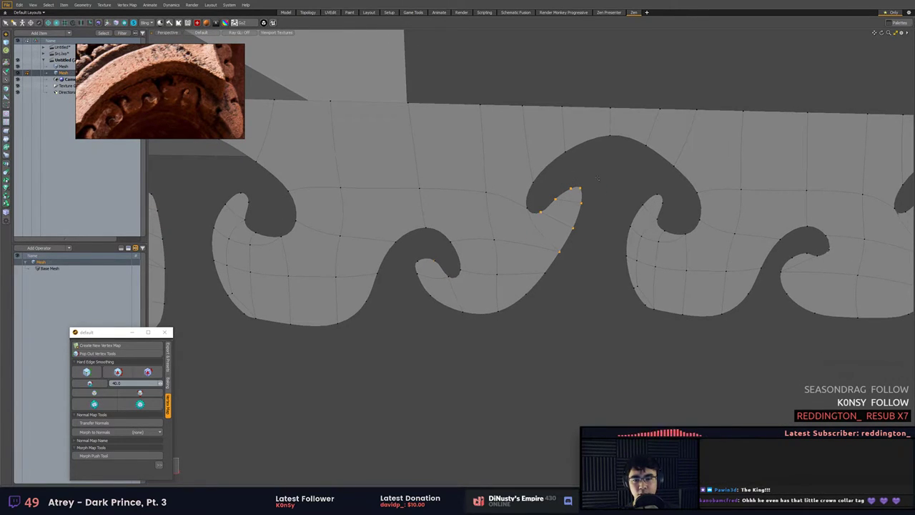
pyautogui.keyDown('alt'); pyautogui.keyDown('shift'); pyautogui.moveTo(608, 184); pyautogui.dragTo(604, 170); pyautogui.keyUp('shift'); pyautogui.keyUp('alt')
pyautogui.press('2')
pyautogui.moveTo(530, 229); pyautogui.dragTo(568, 229, button='right')
pyautogui.press('w')
pyautogui.press('q')
pyautogui.press('w')
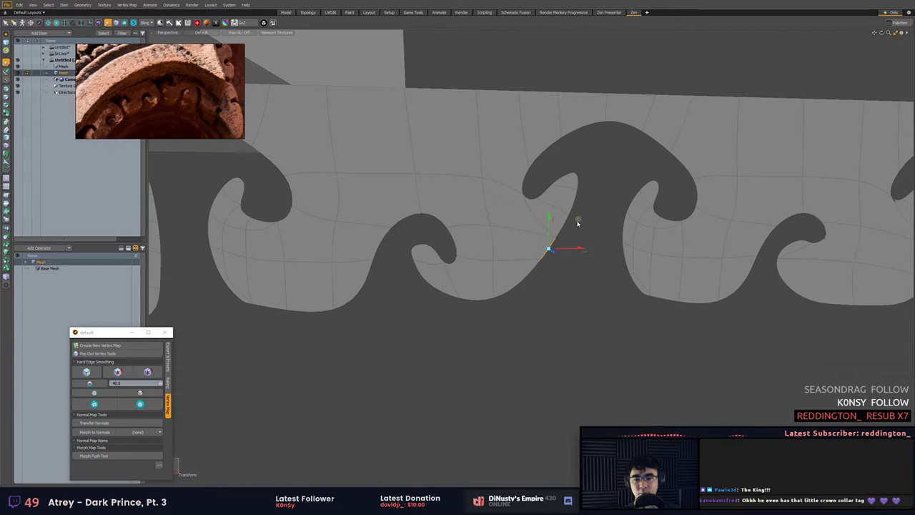
pyautogui.moveTo(577, 220); pyautogui.dragTo(577, 228)
pyautogui.press('q')
# Move the lower vertex of that leg edge slightly down and left to even out the curve.
pyautogui.press('1')
pyautogui.moveTo(532, 261); pyautogui.dragTo(560, 266, button='right')
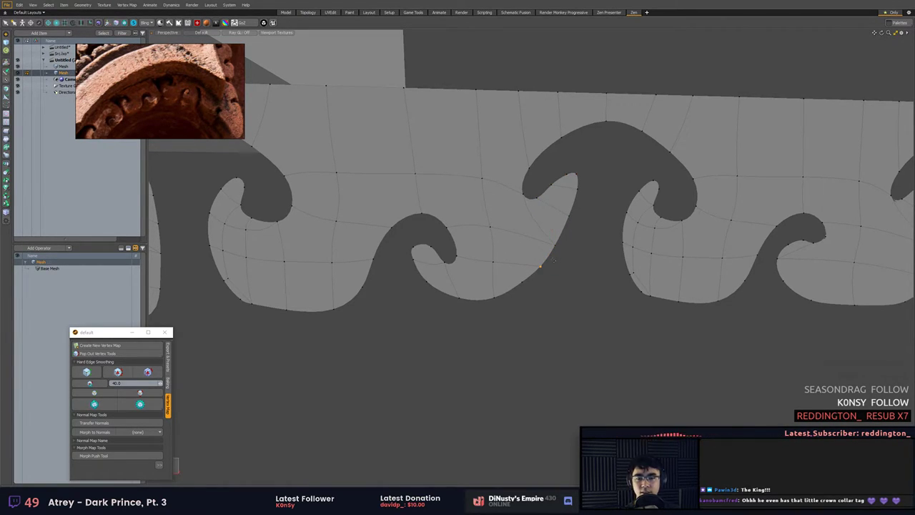
pyautogui.scroll(2, 525, 282)
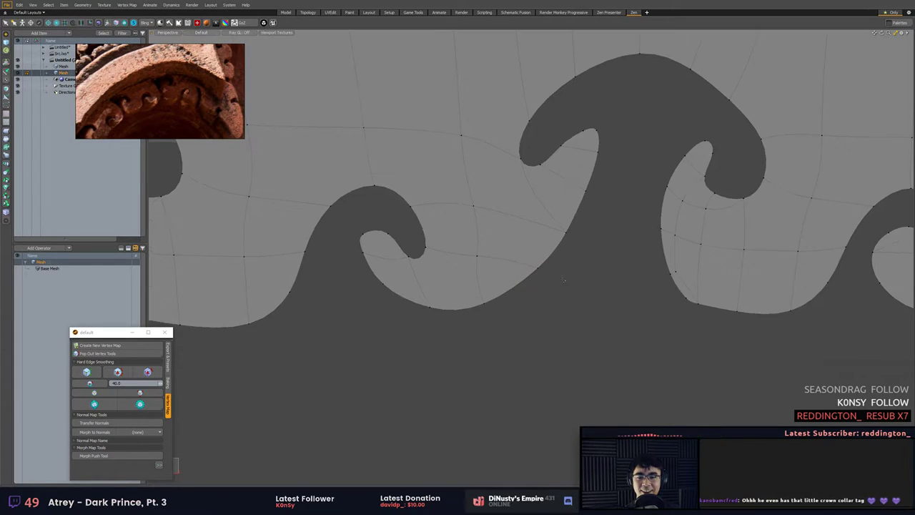
pyautogui.moveTo(536, 260); pyautogui.dragTo(547, 269, button='right')
pyautogui.press('w')
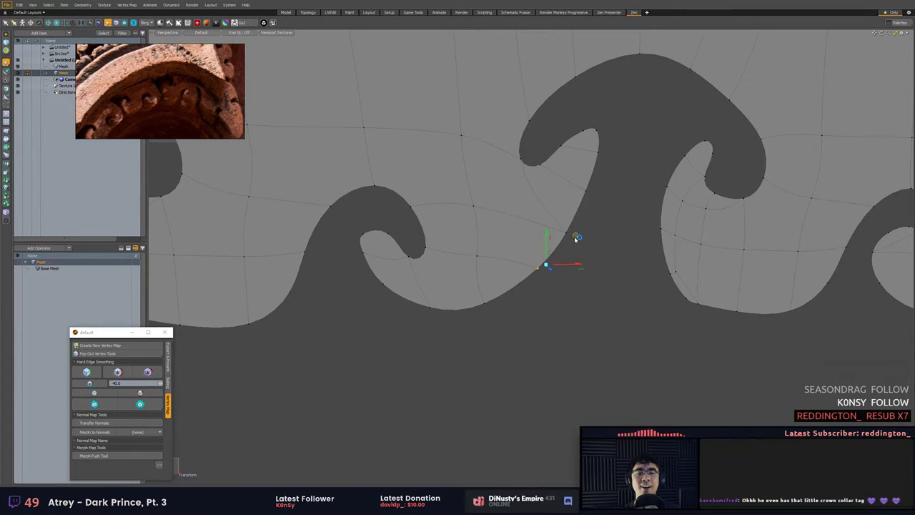
pyautogui.moveTo(576, 238); pyautogui.dragTo(571, 249)
pyautogui.press('q')
pyautogui.click(571, 249)
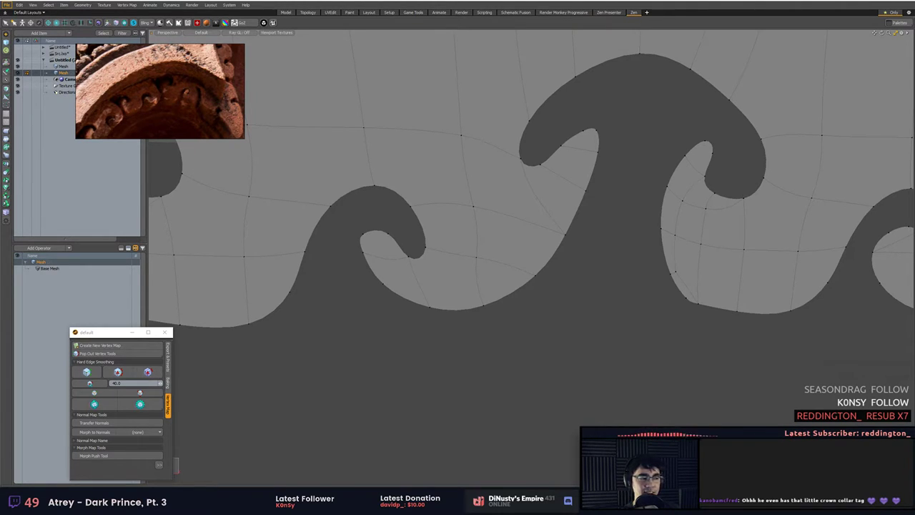
# Rotate the outline vertices around the pointed tip inside the second arch's left hook slightly counterclockwise.
pyautogui.moveTo(647, 178)
pyautogui.keyDown('alt'); pyautogui.mouseDown()
pyautogui.moveTo(630, 185)
pyautogui.moveTo(642, 185)
pyautogui.mouseUp(); pyautogui.keyUp('alt')
pyautogui.keyDown('ctrl'); pyautogui.keyDown('alt'); pyautogui.moveTo(642, 186); pyautogui.dragTo(632, 181); pyautogui.keyUp('alt'); pyautogui.keyUp('ctrl')
pyautogui.keyDown('alt'); pyautogui.keyDown('shift'); pyautogui.moveTo(632, 182); pyautogui.dragTo(642, 180); pyautogui.keyUp('shift'); pyautogui.keyUp('alt')
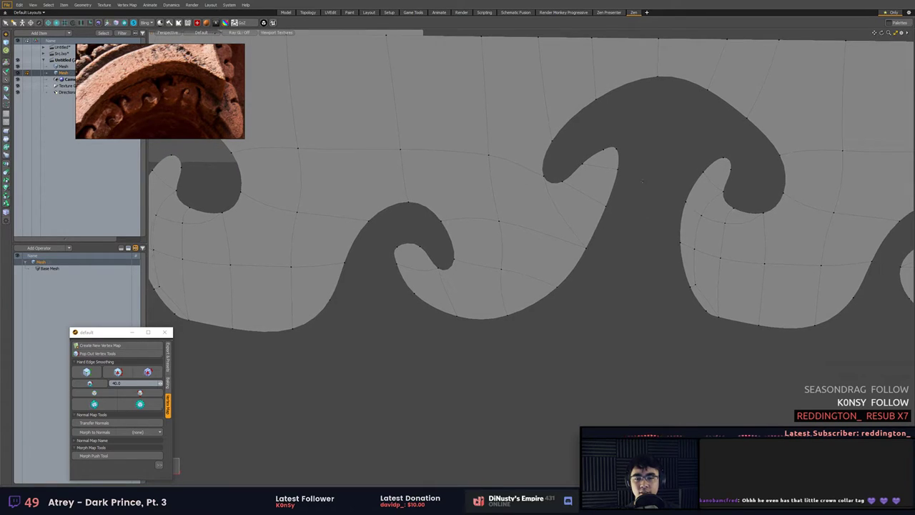
pyautogui.moveTo(582, 140); pyautogui.dragTo(643, 154, button='right')
pyautogui.moveTo(600, 128)
pyautogui.mouseDown(button='right')
pyautogui.moveTo(649, 170)
pyautogui.moveTo(646, 155)
pyautogui.mouseUp(button='right')
pyautogui.moveTo(584, 127)
pyautogui.mouseDown(button='right')
pyautogui.moveTo(576, 170)
pyautogui.moveTo(644, 146)
pyautogui.mouseUp(button='right')
pyautogui.keyDown('alt'); pyautogui.moveTo(645, 145); pyautogui.dragTo(627, 143); pyautogui.keyUp('alt')
pyautogui.moveTo(578, 140)
pyautogui.mouseDown(button='right')
pyautogui.moveTo(557, 167)
pyautogui.moveTo(646, 136)
pyautogui.mouseUp(button='right')
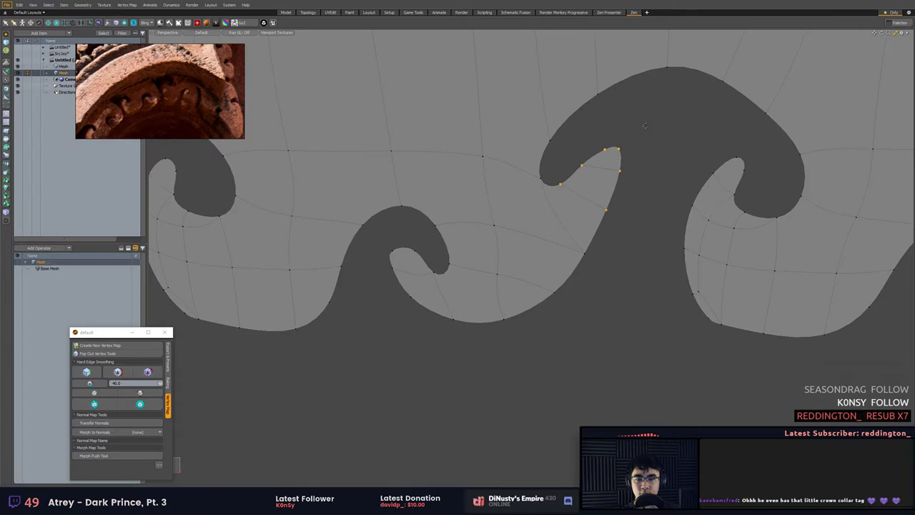
pyautogui.keyDown('alt'); pyautogui.keyDown('shift'); pyautogui.moveTo(647, 131); pyautogui.dragTo(649, 142); pyautogui.keyUp('shift'); pyautogui.keyUp('alt')
pyautogui.press('e')
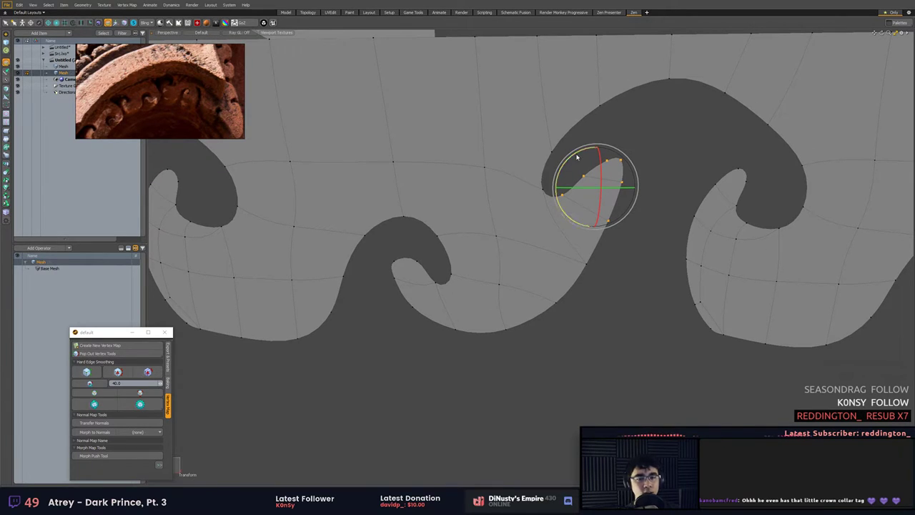
pyautogui.moveTo(576, 155); pyautogui.dragTo(574, 157)
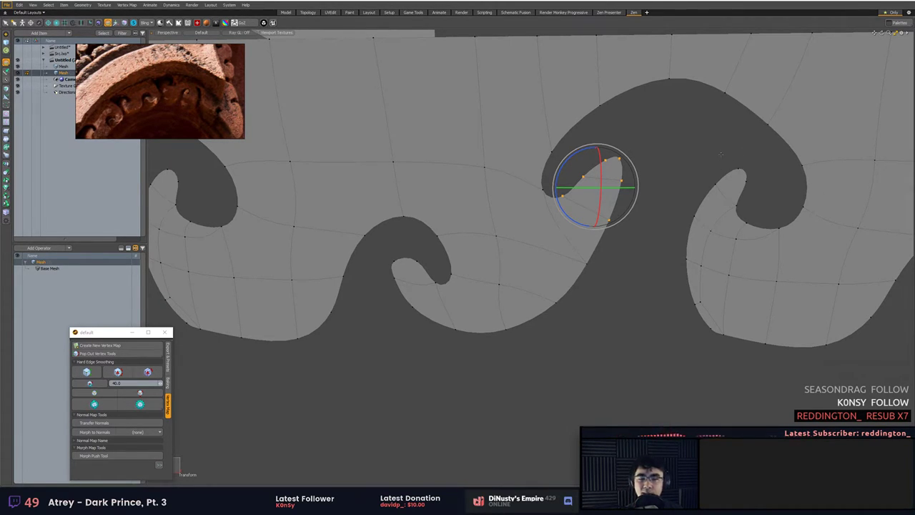
pyautogui.click(689, 157)
pyautogui.press('space')
pyautogui.click(686, 159)
pyautogui.scroll(1, 678, 164)
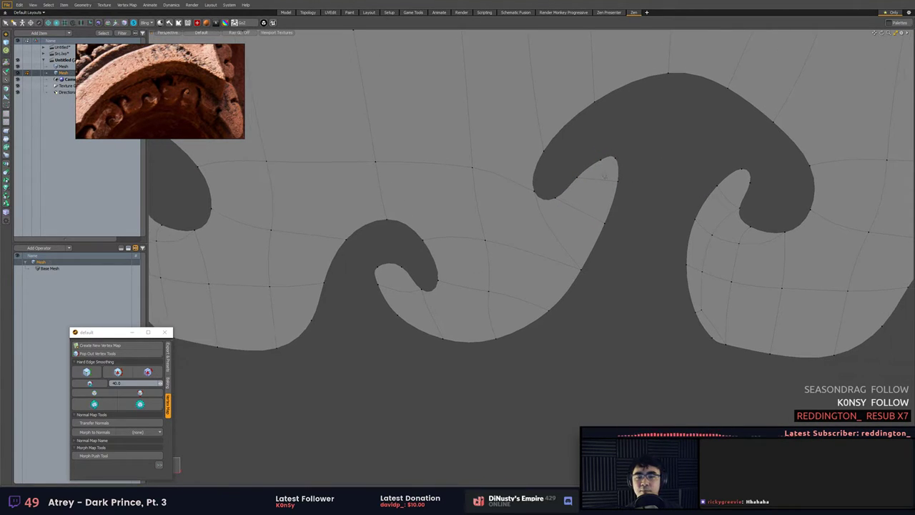
pyautogui.keyDown('alt'); pyautogui.keyDown('shift'); pyautogui.moveTo(604, 174); pyautogui.dragTo(595, 156); pyautogui.keyUp('shift'); pyautogui.keyUp('alt')
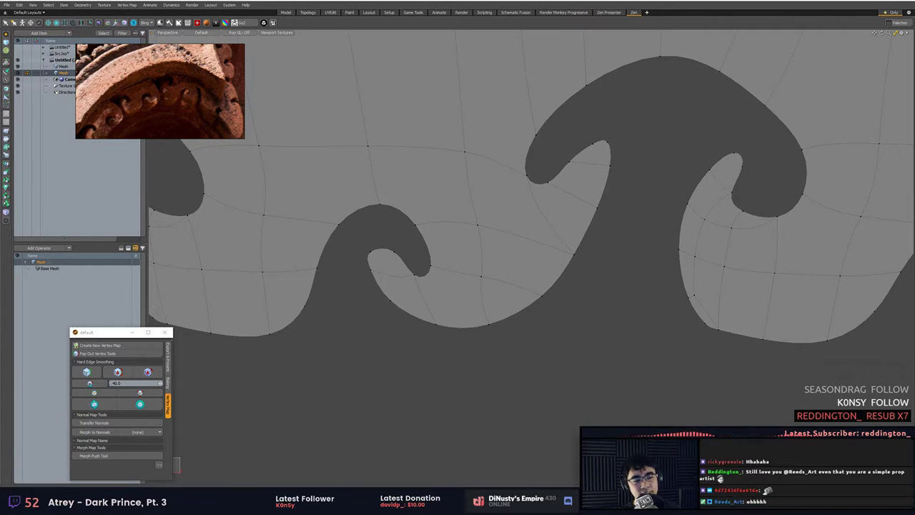
# Examine the flow of the smoothed outline around the second arch and its neighbouring small scrolls.
pyautogui.keyDown('alt'); pyautogui.moveTo(636, 192); pyautogui.dragTo(620, 172); pyautogui.keyUp('alt')
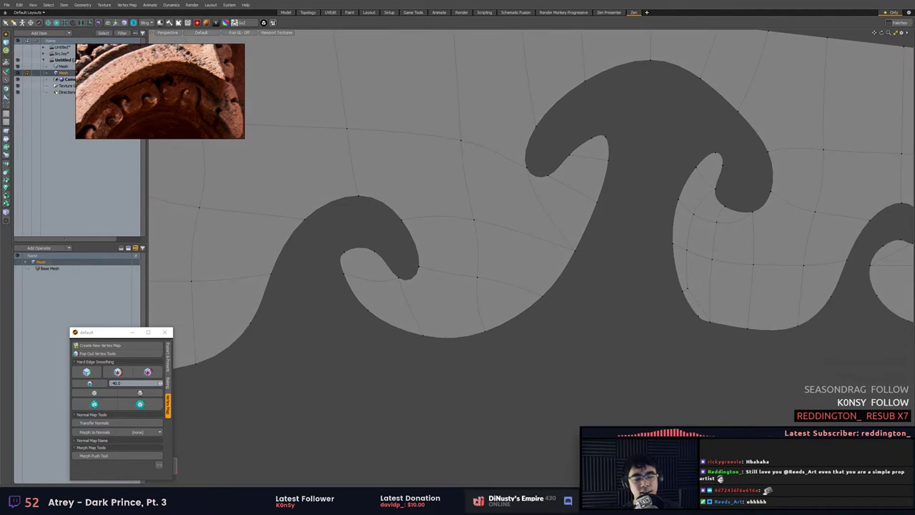
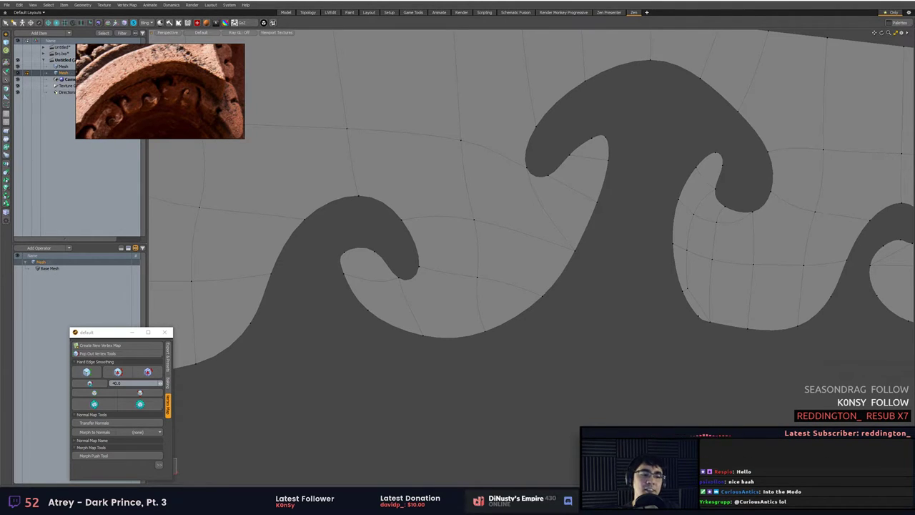
pyautogui.keyDown('alt'); pyautogui.moveTo(661, 175); pyautogui.dragTo(582, 117); pyautogui.keyUp('alt')
pyautogui.scroll(-2, 627, 135)
pyautogui.scroll(4, 621, 266)
pyautogui.keyDown('alt'); pyautogui.keyDown('shift'); pyautogui.moveTo(621, 273); pyautogui.dragTo(635, 227); pyautogui.keyUp('shift'); pyautogui.keyUp('alt')
pyautogui.press('w')
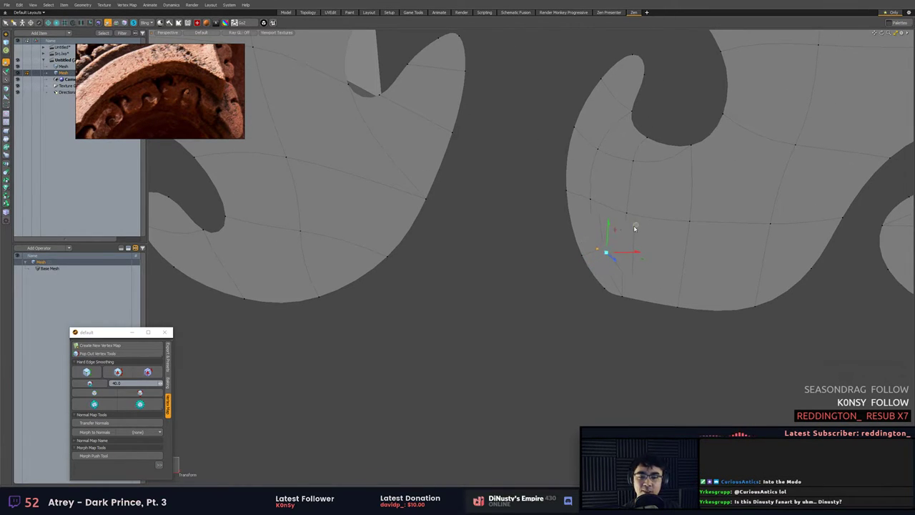
pyautogui.press('q')
pyautogui.click(714, 236)
pyautogui.moveTo(715, 237)
pyautogui.keyDown('alt'); pyautogui.mouseDown()
pyautogui.moveTo(693, 224)
pyautogui.moveTo(715, 230)
pyautogui.moveTo(706, 245)
pyautogui.mouseUp(); pyautogui.keyUp('alt')
pyautogui.scroll(-5, 699, 226)
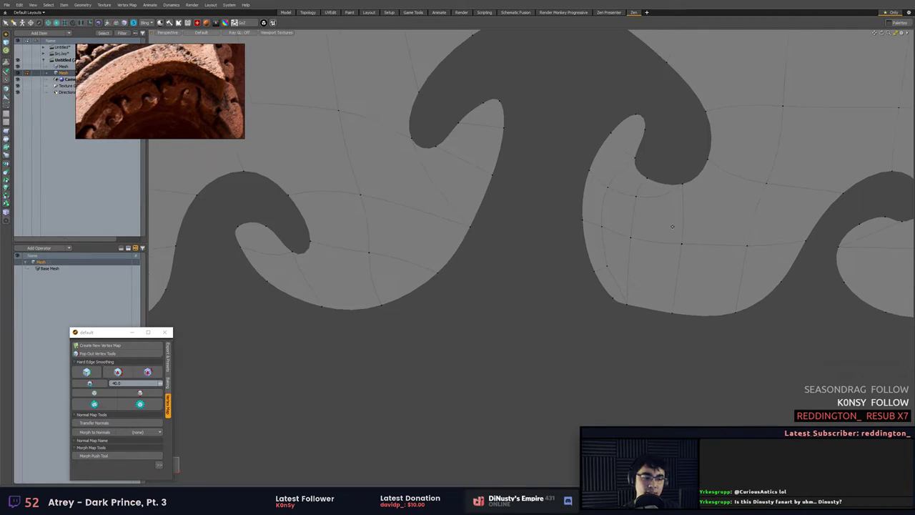
pyautogui.keyDown('alt'); pyautogui.keyDown('shift'); pyautogui.moveTo(667, 240); pyautogui.dragTo(675, 235); pyautogui.keyUp('shift'); pyautogui.keyUp('alt')
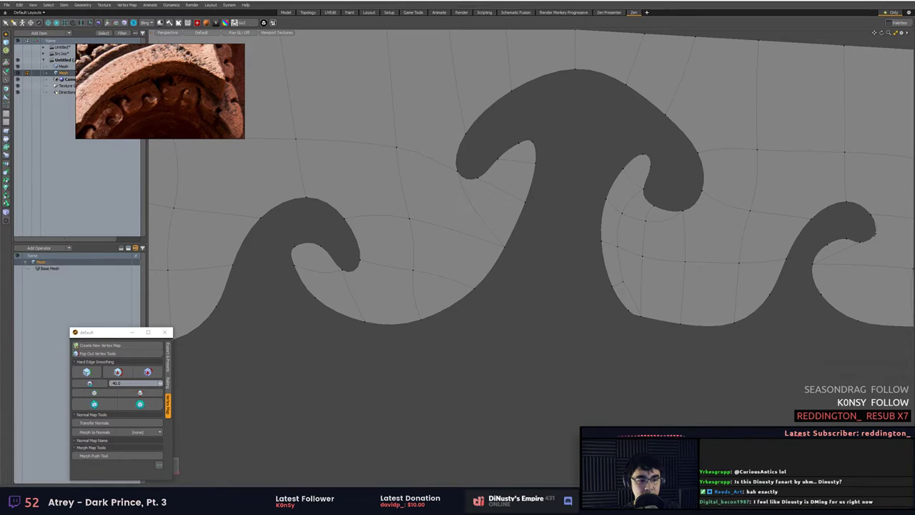
pyautogui.keyDown('alt'); pyautogui.moveTo(652, 227); pyautogui.dragTo(673, 201); pyautogui.keyUp('alt')
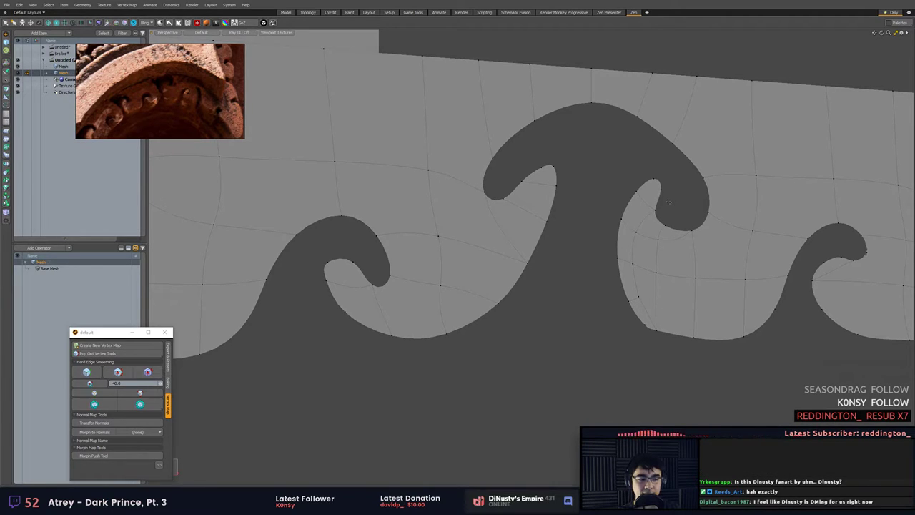
pyautogui.keyDown('alt'); pyautogui.moveTo(668, 202); pyautogui.dragTo(631, 225); pyautogui.keyUp('alt')
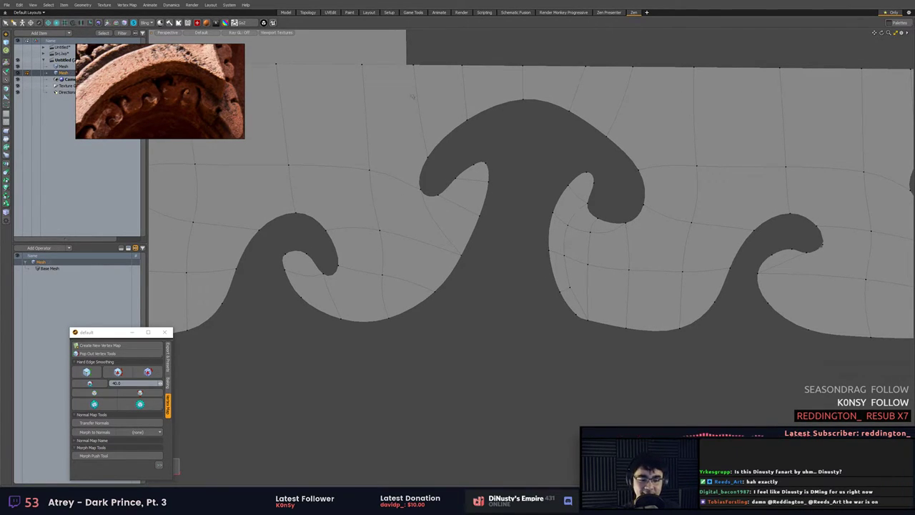
pyautogui.moveTo(523, 230)
pyautogui.keyDown('alt'); pyautogui.mouseDown()
pyautogui.moveTo(517, 220)
pyautogui.moveTo(529, 228)
pyautogui.mouseUp(); pyautogui.keyUp('alt')
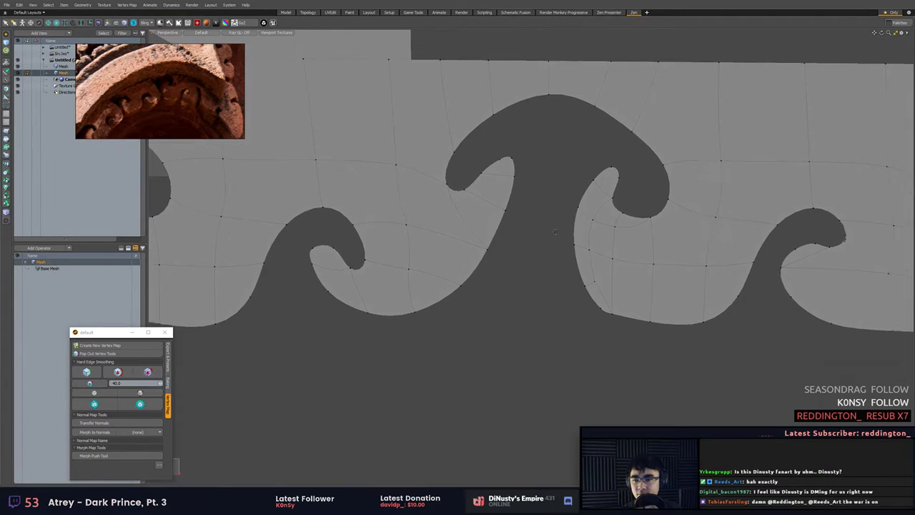
# Try to nudge the outline vertex on the left side of the second arch's stem.
pyautogui.moveTo(480, 220)
pyautogui.mouseDown(button='right')
pyautogui.moveTo(469, 258)
pyautogui.moveTo(510, 230)
pyautogui.mouseUp(button='right')
pyautogui.press('w')
pyautogui.moveTo(517, 223); pyautogui.dragTo(542, 224)
pyautogui.press('q')
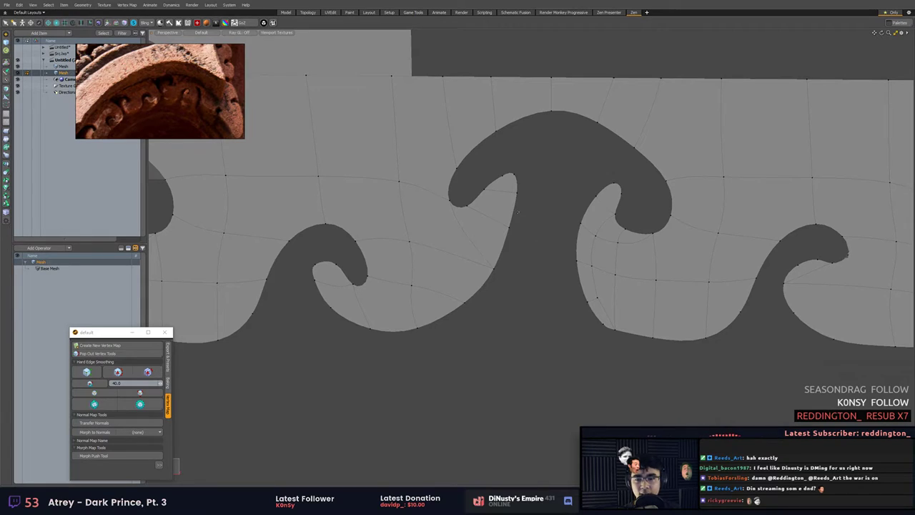
pyautogui.moveTo(503, 215); pyautogui.dragTo(530, 220, button='right')
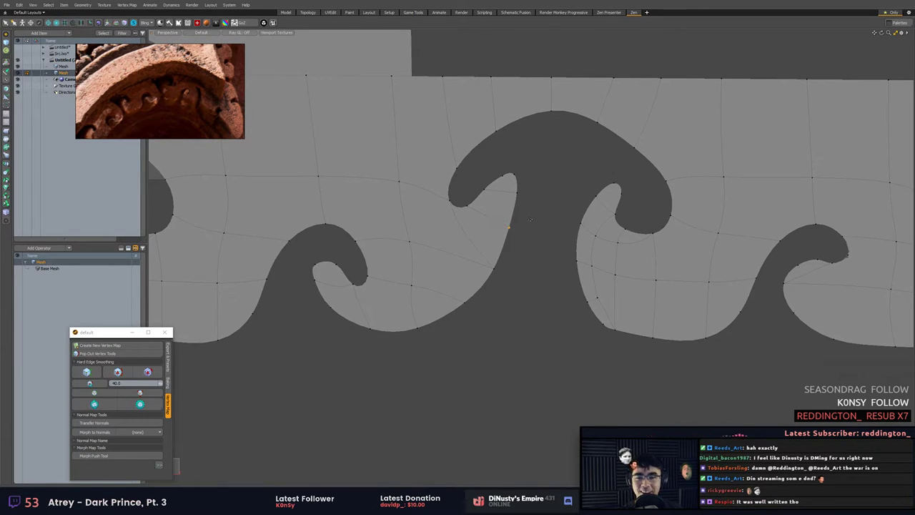
pyautogui.moveTo(529, 218)
pyautogui.keyDown('alt'); pyautogui.keyDown('shift'); pyautogui.mouseDown()
pyautogui.moveTo(520, 225)
pyautogui.moveTo(529, 219)
pyautogui.mouseUp(); pyautogui.keyUp('shift'); pyautogui.keyUp('alt')
pyautogui.scroll(-4, 529, 219)
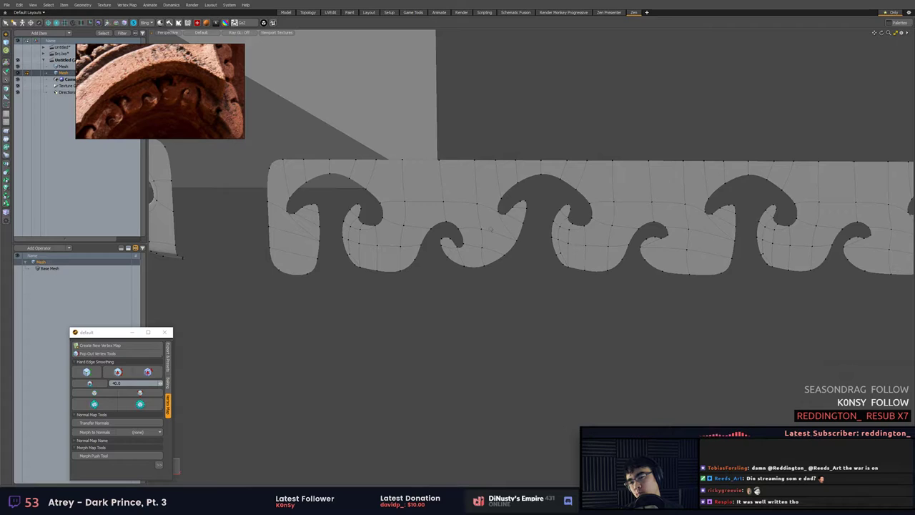
# Slice the block from the second arch's left hook tip down to its lower outline, and delete the polygons beyond the cut.
pyautogui.scroll(3, 491, 230)
pyautogui.press('c')
pyautogui.click(504, 205)
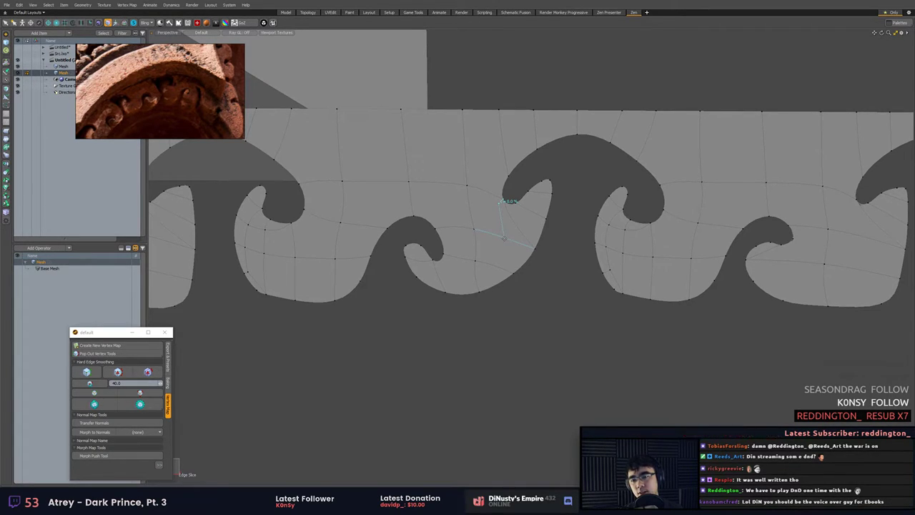
pyautogui.click(501, 267)
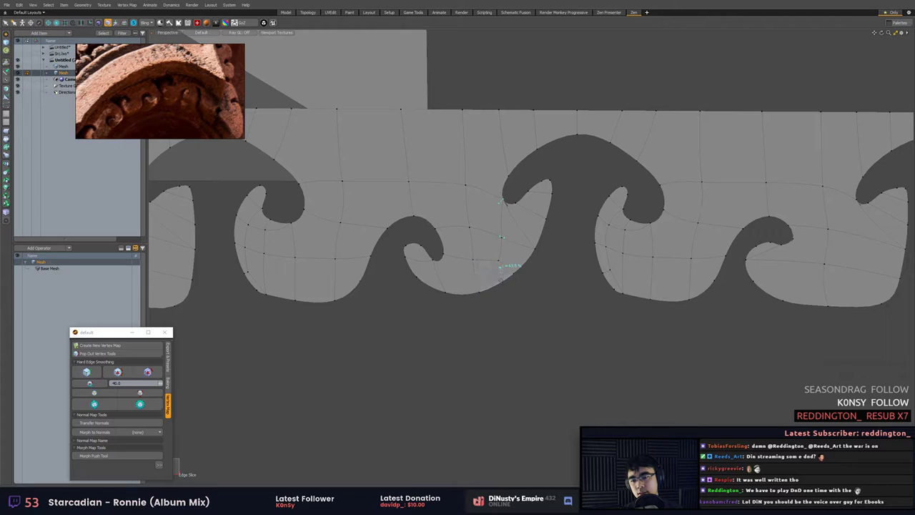
pyautogui.click(498, 283)
pyautogui.press('space')
pyautogui.moveTo(511, 277); pyautogui.dragTo(551, 186)
pyautogui.press('Delete')
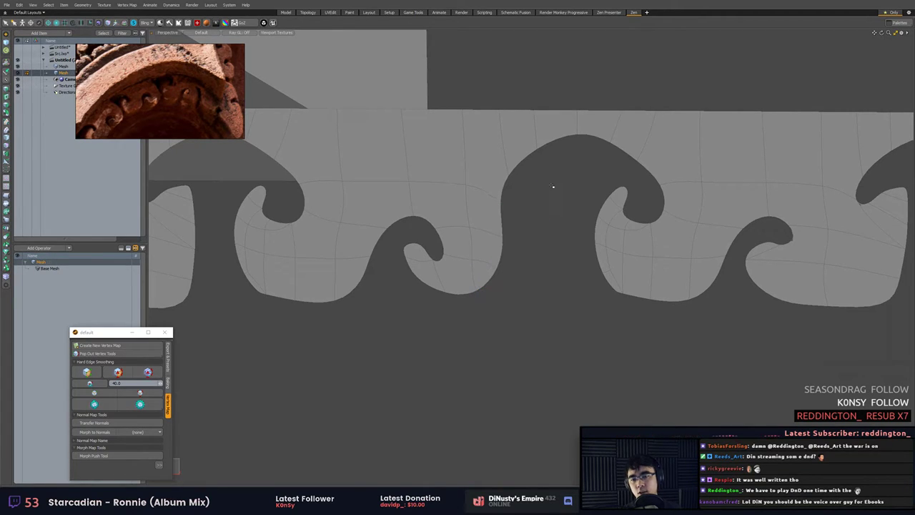
# Move the three vertices along the cut edge below the left hook up and right toward the arch's centre.
pyautogui.press('1')
pyautogui.moveTo(501, 204); pyautogui.dragTo(496, 268)
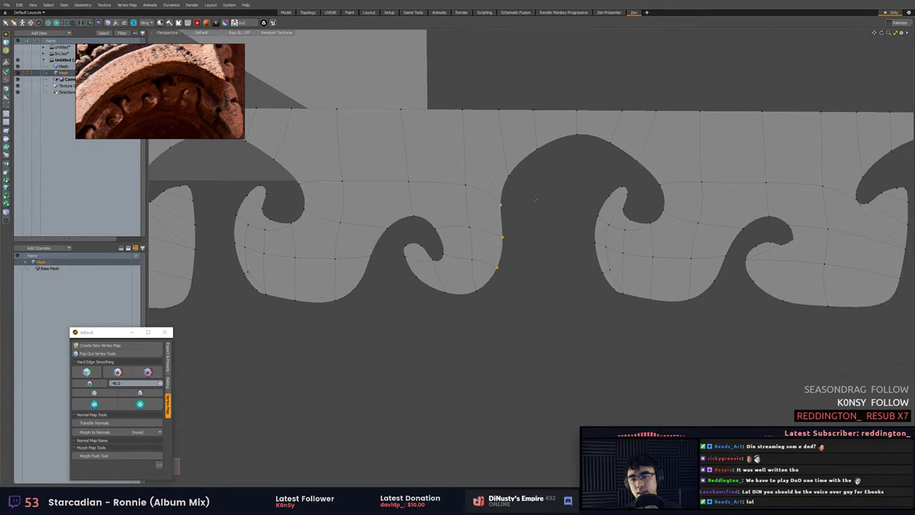
pyautogui.press('w')
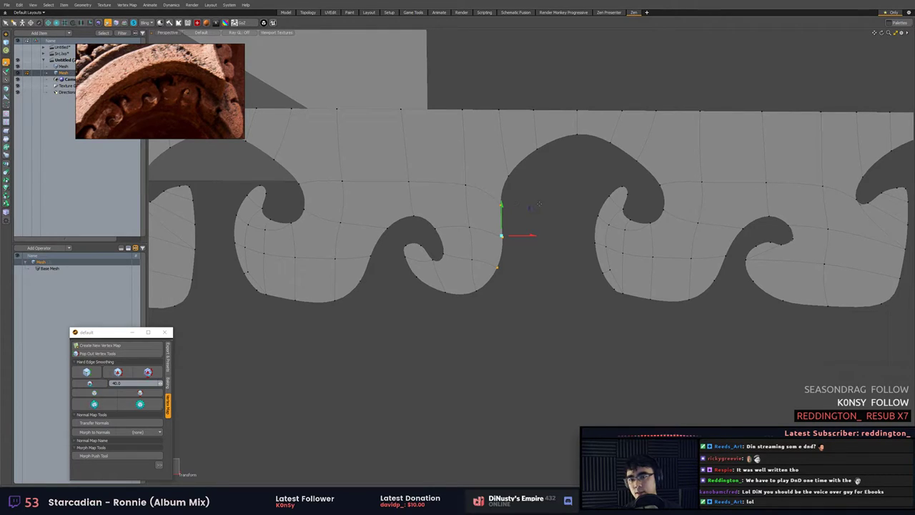
pyautogui.moveTo(529, 207); pyautogui.dragTo(567, 184)
pyautogui.press('space')
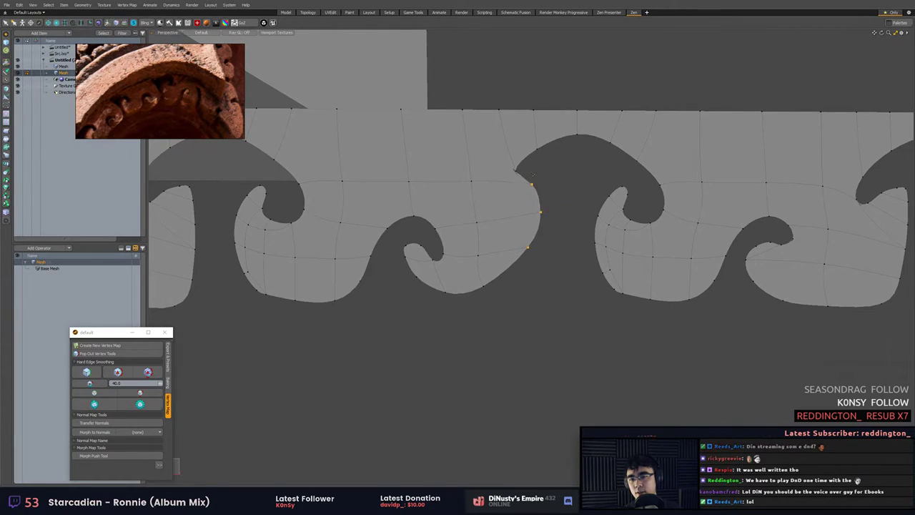
# Move the left hook's tip vertex up and left, and raise the neighbouring vertex on the arch's upper curve.
pyautogui.click(516, 171)
pyautogui.press('w')
pyautogui.moveTo(531, 147); pyautogui.dragTo(560, 106)
pyautogui.press('space')
pyautogui.click(534, 146)
pyautogui.press('w')
pyautogui.press('space')
# Slice a new edge from the upper outline of the second arch's left hook to the strip's top edge.
pyautogui.press('c')
pyautogui.click(519, 145)
pyautogui.click(513, 112)
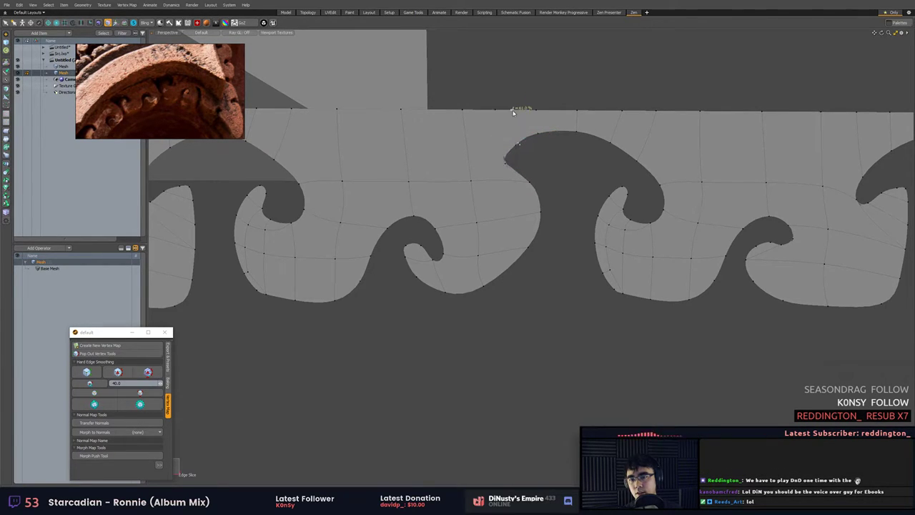
pyautogui.press('space')
# Adjust the left hook's tip vertex and the newly cut outline vertex above it to round the tip.
pyautogui.click(505, 163)
pyautogui.press('w')
pyautogui.moveTo(531, 137); pyautogui.dragTo(537, 115)
pyautogui.press('space')
pyautogui.click(517, 146)
pyautogui.press('w')
pyautogui.press('space')
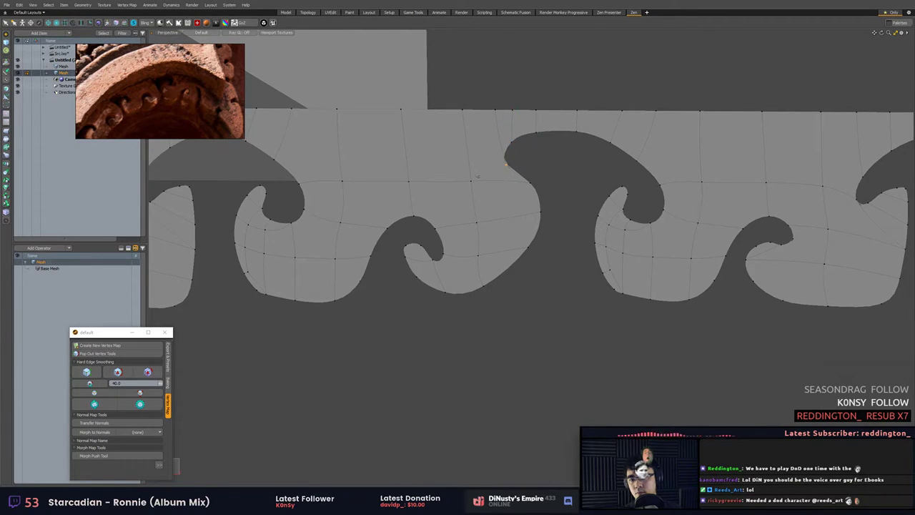
# Slice an edge from the interior vertex left of the hook to its tip, and remove the vertical edge above the tip.
pyautogui.press('c')
pyautogui.click(471, 181)
pyautogui.click(506, 165)
pyautogui.press('space')
pyautogui.press('3')
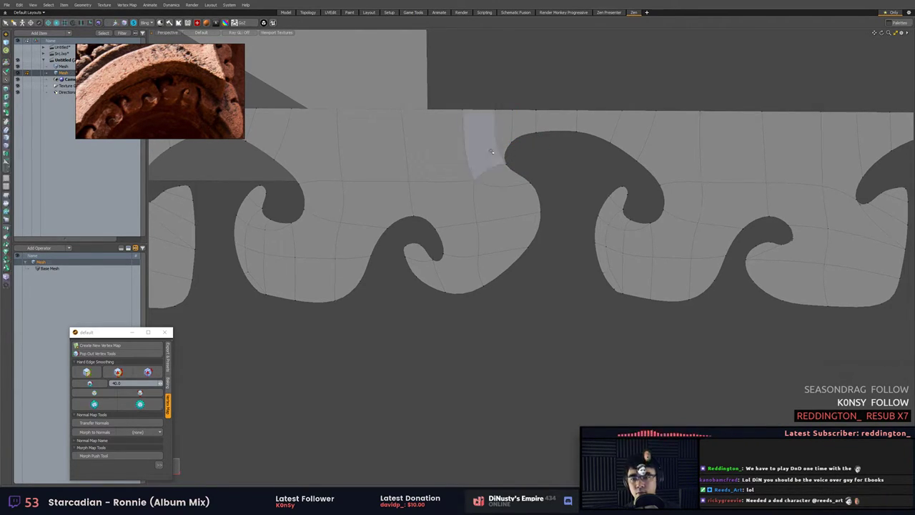
pyautogui.press('2')
pyautogui.click(498, 134)
pyautogui.press('BackSpace')
# Move the outline vertex just above the left hook's tip down and left to extend the hook.
pyautogui.press('1')
pyautogui.click(510, 141)
pyautogui.press('w')
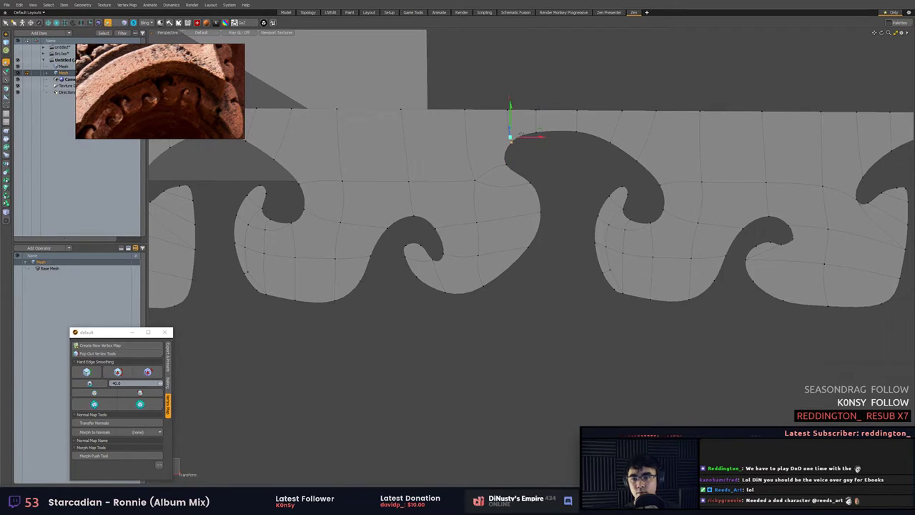
pyautogui.moveTo(538, 112); pyautogui.dragTo(519, 126)
pyautogui.press('space')
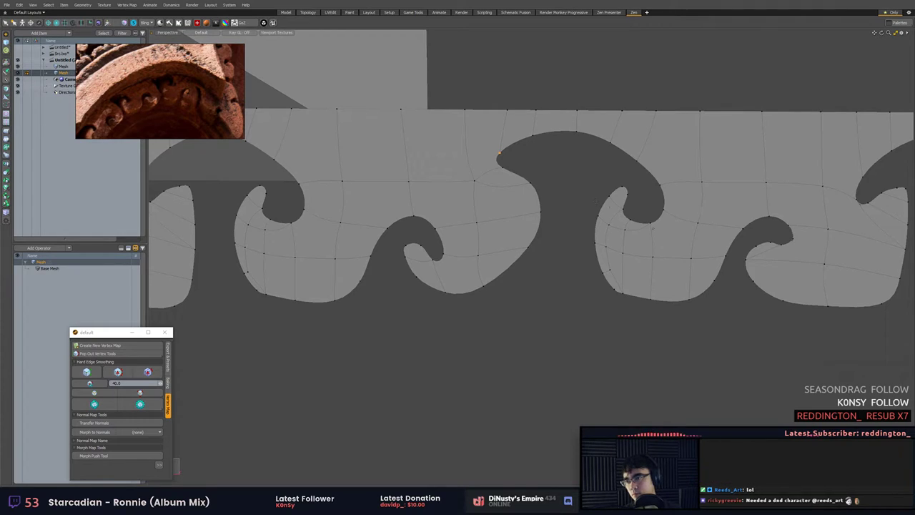
# Move the inner curl vertices of the second arch's right hook to the right to narrow its tip.
pyautogui.press('w')
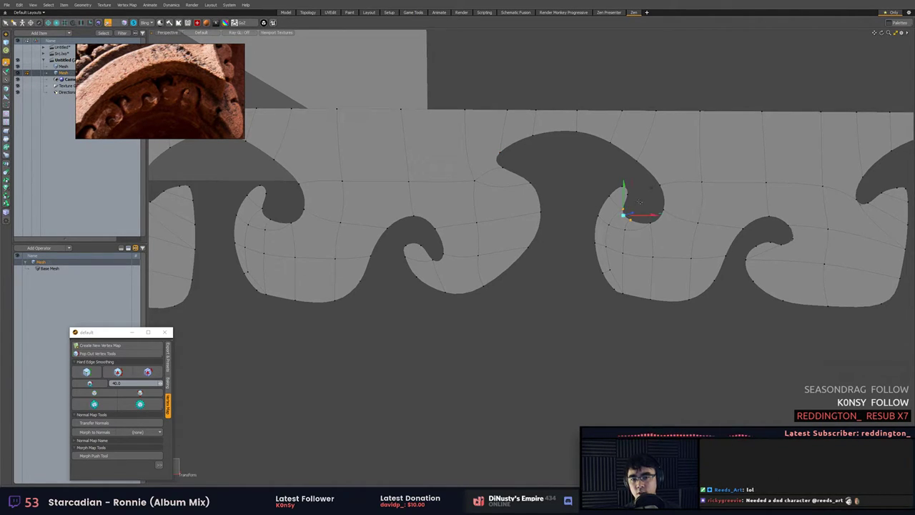
pyautogui.moveTo(652, 190); pyautogui.dragTo(686, 171)
pyautogui.press('space')
pyautogui.press('w')
pyautogui.press('space')
# Shift the outline edge on the second arch's upper right curve slightly up.
pyautogui.press('2')
pyautogui.click(623, 153)
pyautogui.press('w')
pyautogui.moveTo(621, 162); pyautogui.dragTo(627, 158)
pyautogui.press('space')
# Raise the upper stem vertex beneath the second arch's left hook slightly.
pyautogui.press('1')
pyautogui.click(533, 179)
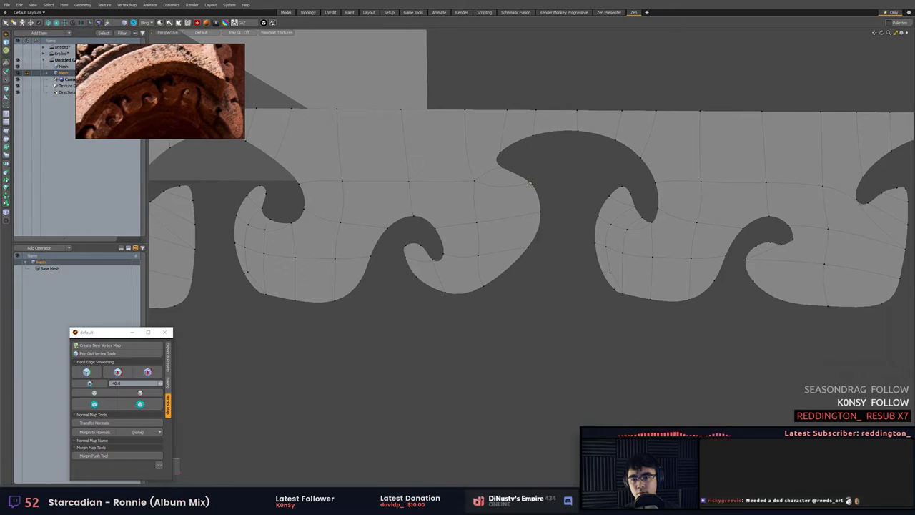
pyautogui.press('w')
pyautogui.moveTo(531, 182); pyautogui.dragTo(533, 173)
pyautogui.press('space')
# Move the two upper vertices on the left side of the second arch's stem slightly left.
pyautogui.click(537, 256)
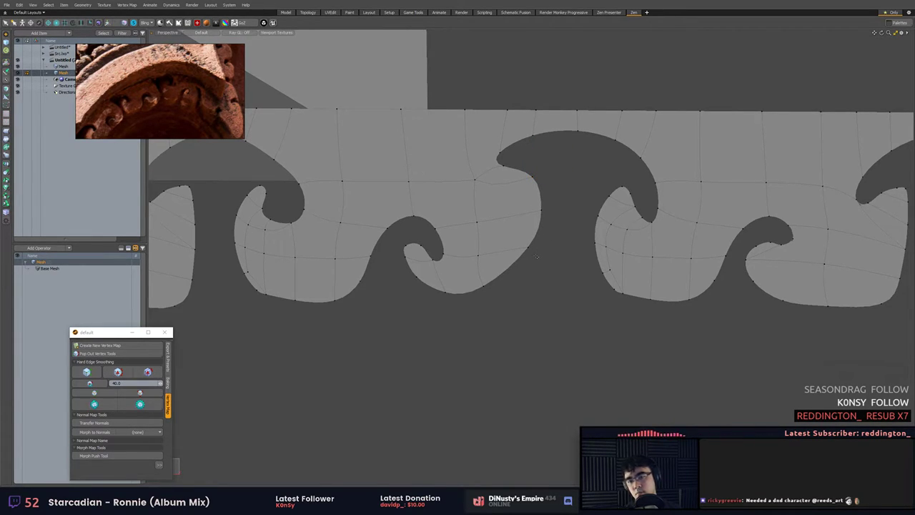
pyautogui.moveTo(533, 172); pyautogui.dragTo(542, 211)
pyautogui.press('w')
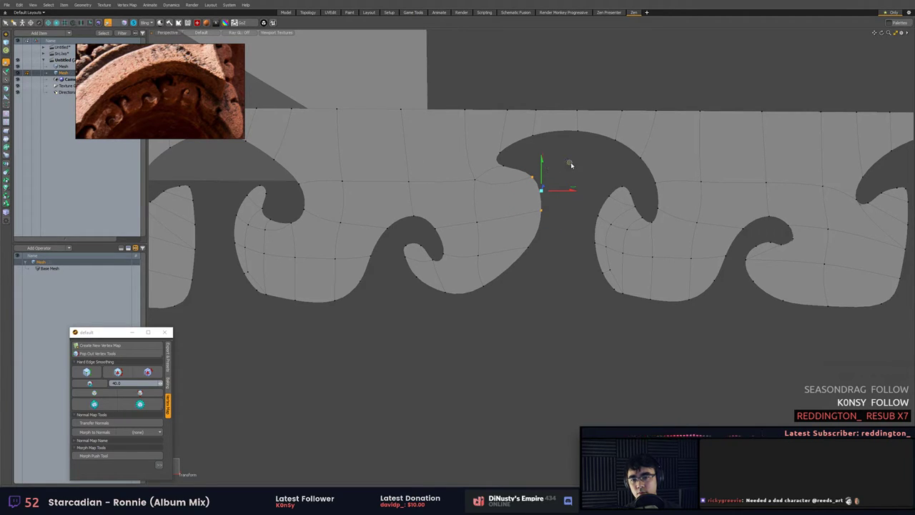
pyautogui.moveTo(569, 163); pyautogui.dragTo(562, 163)
pyautogui.press('space')
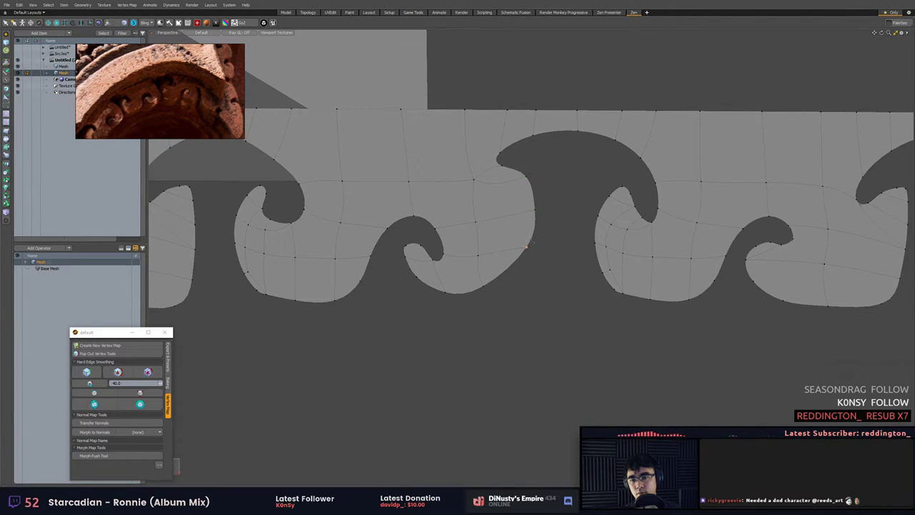
# Nudge the lower stem vertex left and the middle stem vertex slightly down and left to even out the curve.
pyautogui.press('w')
pyautogui.moveTo(536, 244); pyautogui.dragTo(530, 246)
pyautogui.press('space')
pyautogui.click(546, 215)
pyautogui.click(534, 210)
pyautogui.press('w')
pyautogui.moveTo(534, 210); pyautogui.dragTo(532, 214)
pyautogui.press('space')
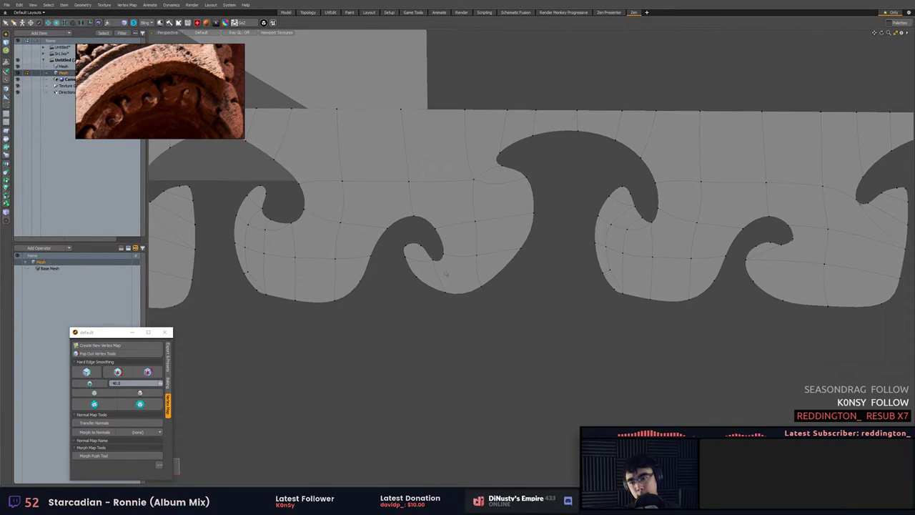
# Compare the mesh with and without subdivision smoothing, and inspect the whole ornament row beside the earlier thick pieces.
pyautogui.press('Tab')
pyautogui.scroll(-3, 590, 291)
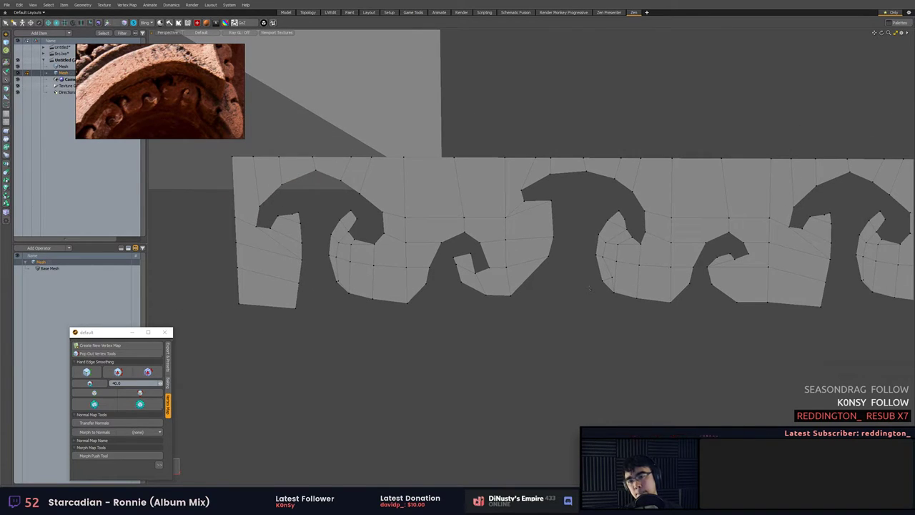
pyautogui.press('Tab')
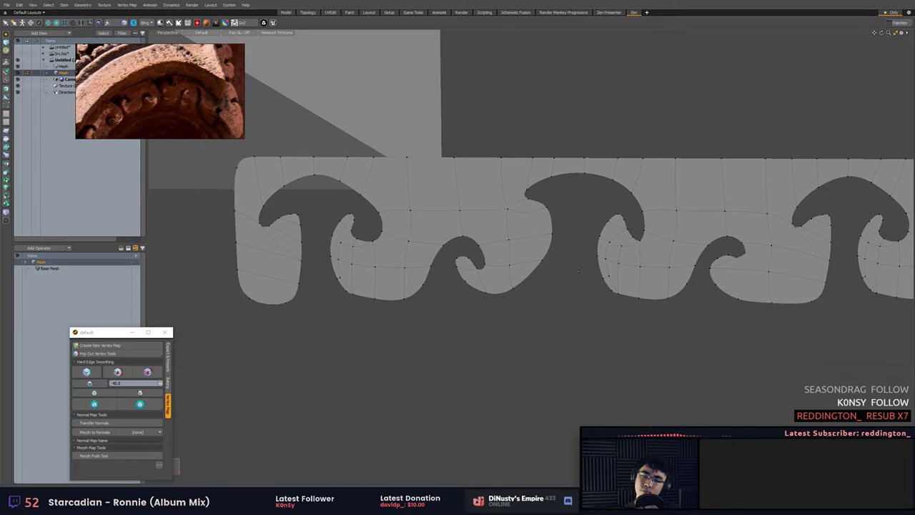
pyautogui.scroll(-5, 577, 270)
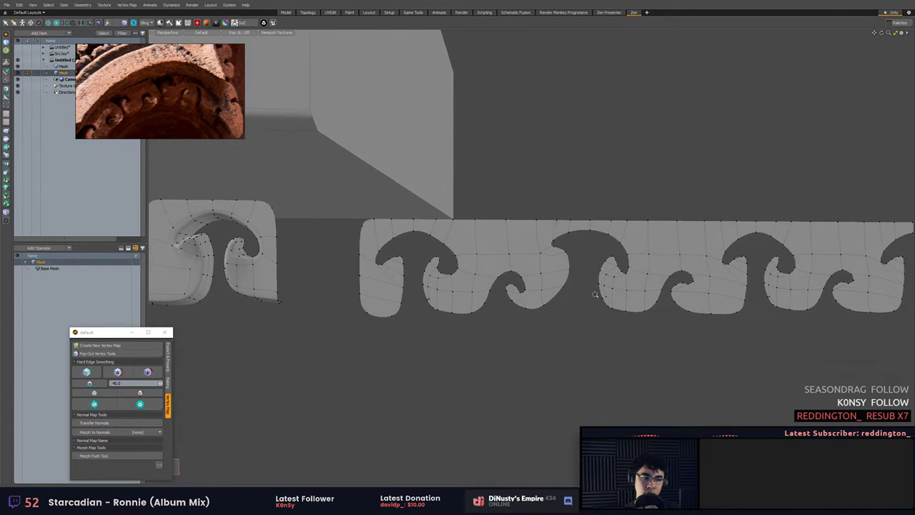
pyautogui.keyDown('alt'); pyautogui.moveTo(593, 304); pyautogui.dragTo(604, 294); pyautogui.keyUp('alt')
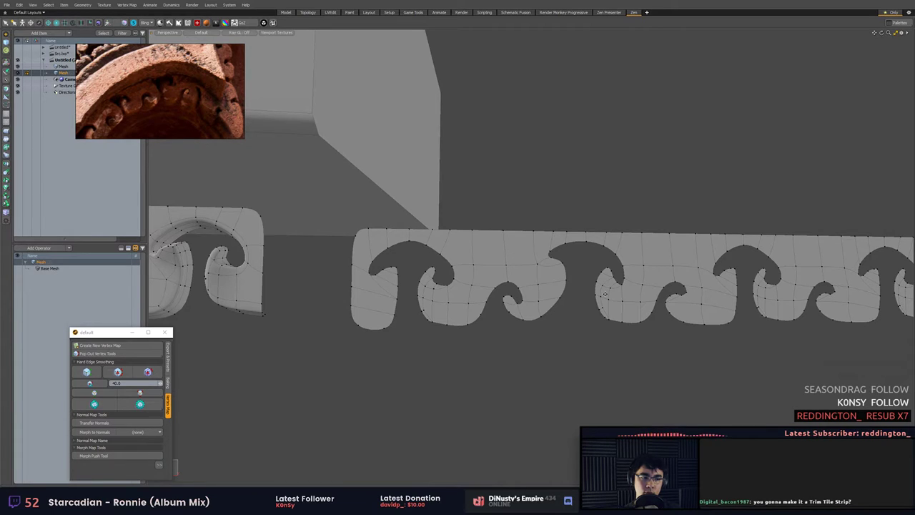
pyautogui.keyDown('alt'); pyautogui.moveTo(605, 293); pyautogui.dragTo(555, 304); pyautogui.keyUp('alt')
pyautogui.scroll(-1, 609, 307)
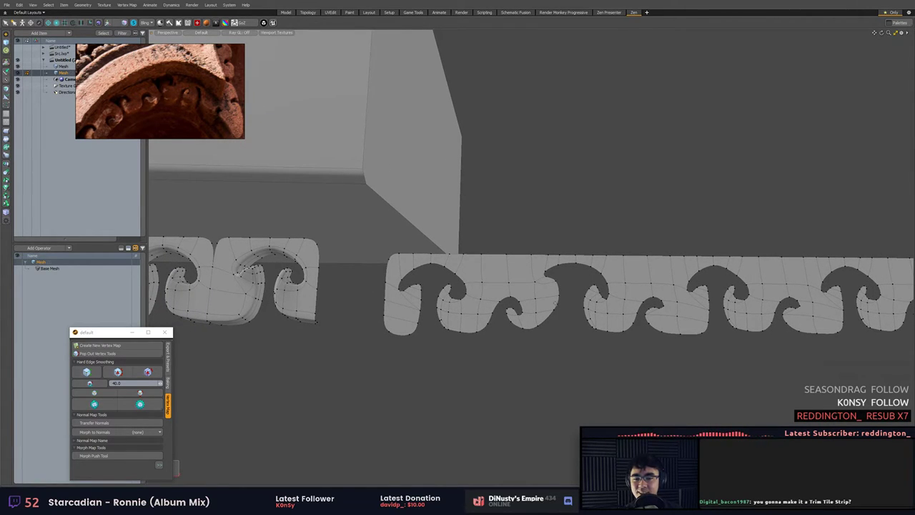
# Delete the row's end polygons up to the top centre edge of the first arch.
pyautogui.press('3')
pyautogui.doubleClick(528, 290)
pyautogui.keyDown('alt'); pyautogui.keyDown('shift'); pyautogui.moveTo(541, 291); pyautogui.dragTo(494, 291); pyautogui.keyUp('shift'); pyautogui.keyUp('alt')
pyautogui.click(552, 337)
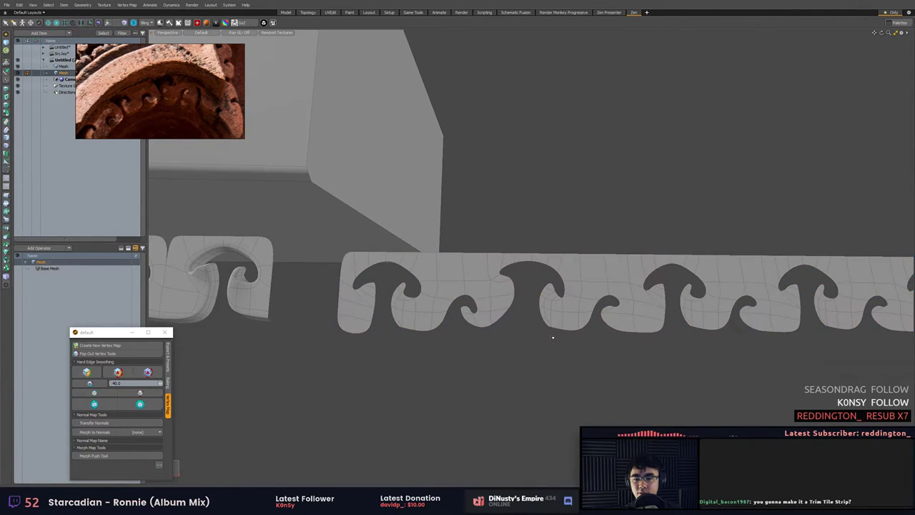
pyautogui.scroll(3, 524, 288)
pyautogui.click(532, 247)
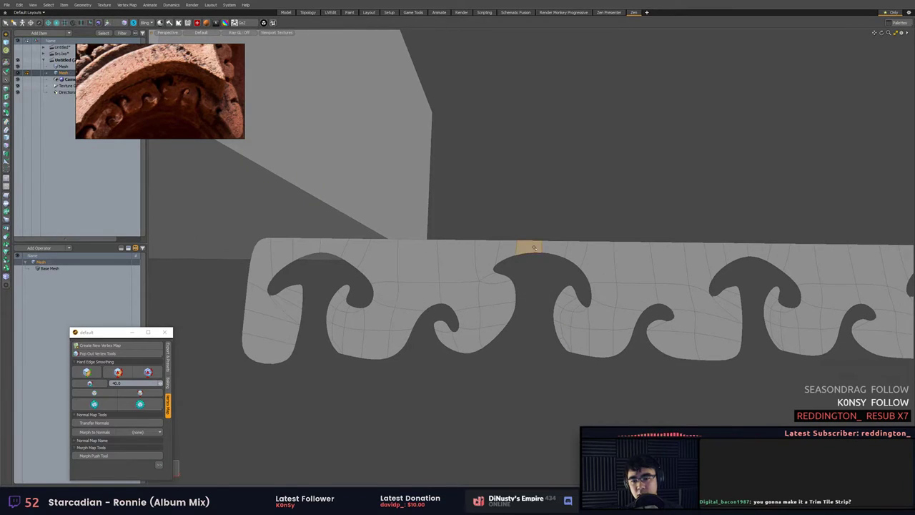
pyautogui.click(534, 234)
pyautogui.click(550, 246)
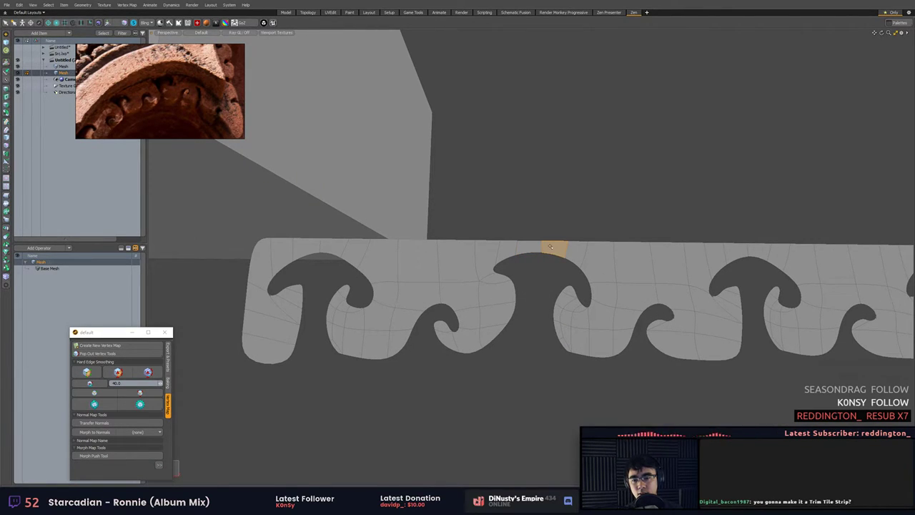
pyautogui.moveTo(306, 246)
pyautogui.mouseDown()
pyautogui.moveTo(277, 263)
pyautogui.moveTo(280, 341)
pyautogui.moveTo(286, 312)
pyautogui.mouseUp()
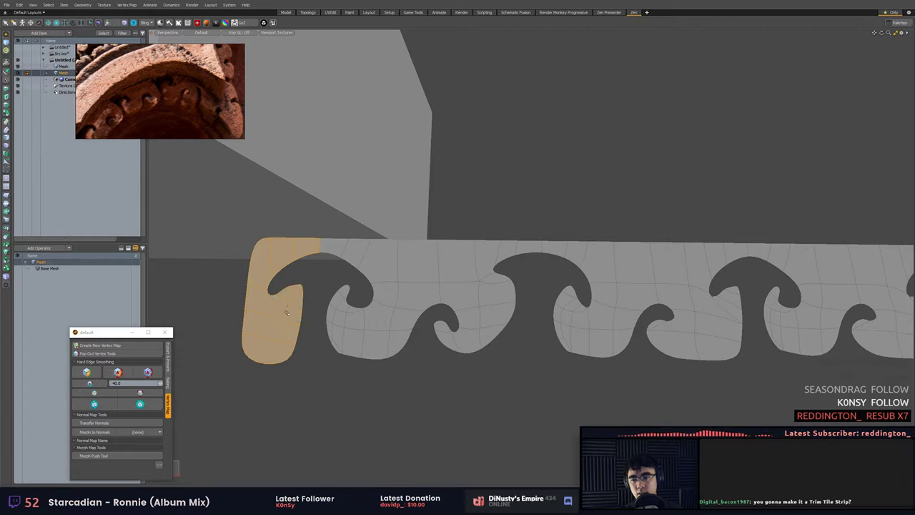
pyautogui.press('Delete')
# Delete everything beyond the second arch's centre edge to isolate one repeating unit, and turn off subdivision smoothing.
pyautogui.moveTo(564, 244); pyautogui.dragTo(568, 307)
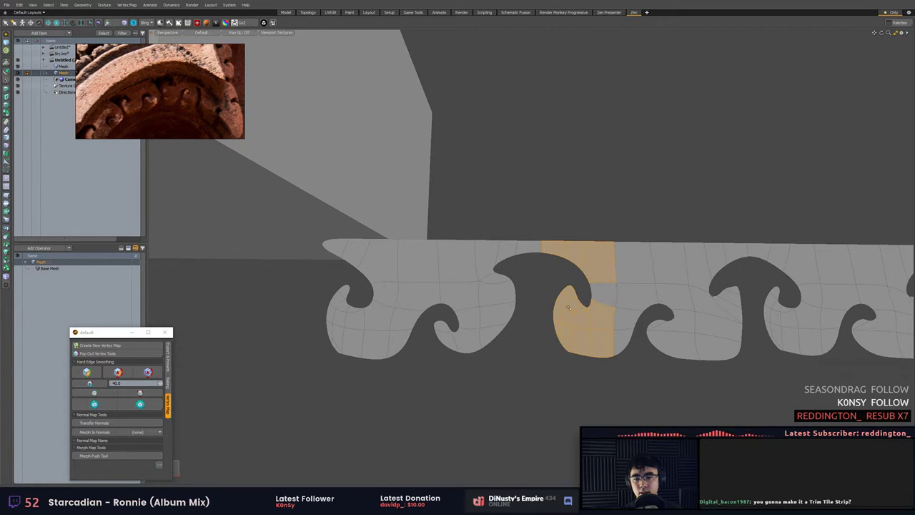
pyautogui.press('Delete')
pyautogui.doubleClick(634, 263)
pyautogui.press('Delete')
pyautogui.doubleClick(457, 273)
pyautogui.press('Tab')
pyautogui.click(600, 266)
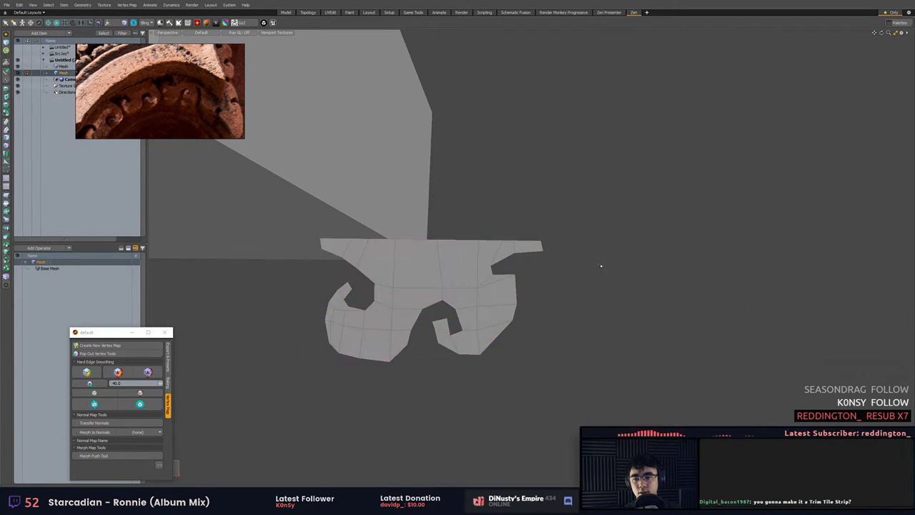
# Scale the unit's two short end edges flat so both tiling ends are straight and vertical.
pyautogui.keyDown('alt'); pyautogui.keyDown('shift'); pyautogui.moveTo(601, 266); pyautogui.dragTo(630, 266); pyautogui.keyUp('shift'); pyautogui.keyUp('alt')
pyautogui.doubleClick(461, 259)
pyautogui.press('2')
pyautogui.click(351, 244)
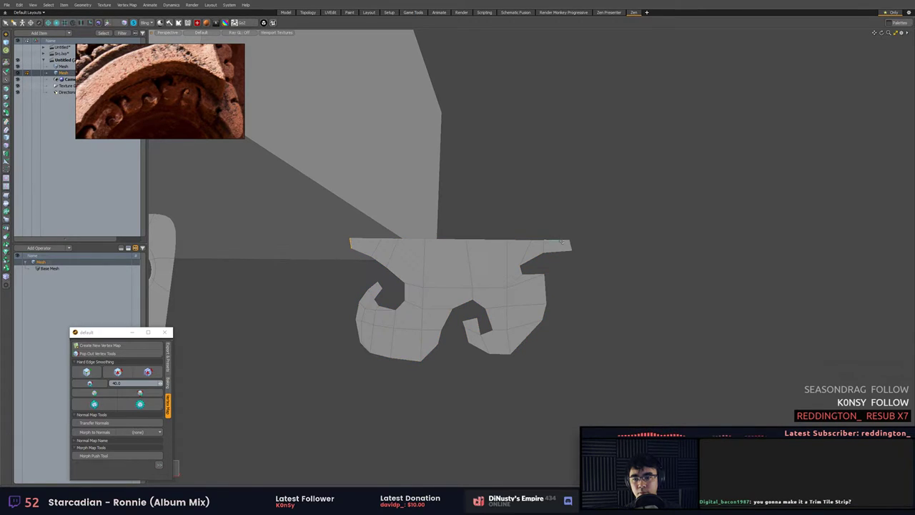
pyautogui.click(571, 245)
pyautogui.press('r')
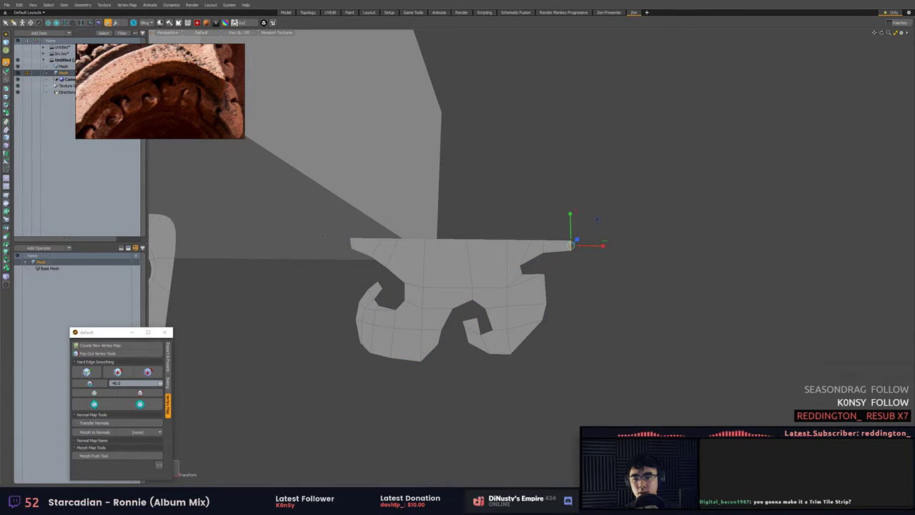
pyautogui.click(354, 244)
pyautogui.press('space')
pyautogui.click(351, 243)
pyautogui.press('r')
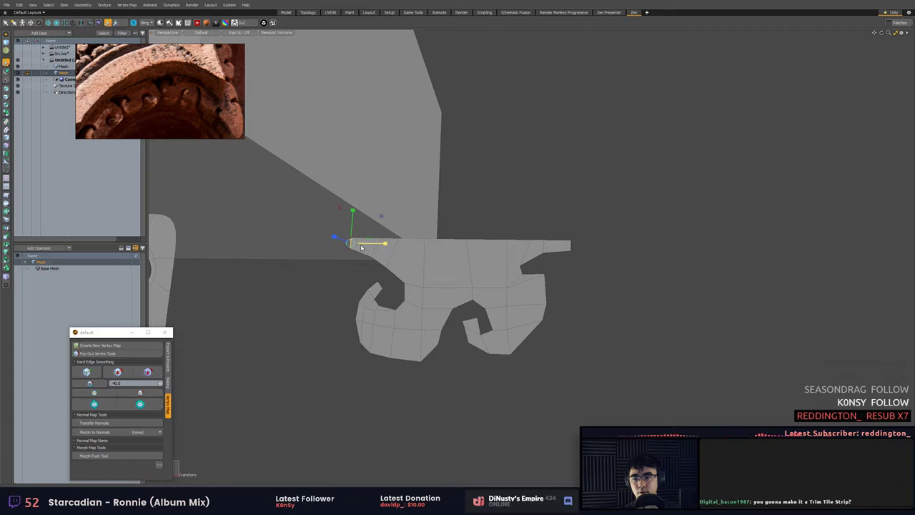
pyautogui.press('space')
# Try positioning the whole unit by its upper corner with geometry snapping, and delete the extra piece beside it.
pyautogui.press('3')
pyautogui.doubleClick(410, 251)
pyautogui.press('w')
pyautogui.press('x')
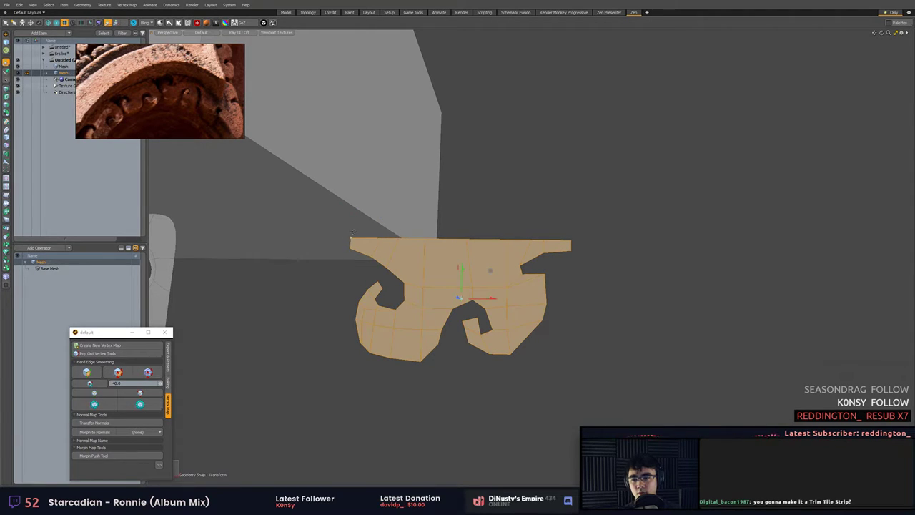
pyautogui.click(351, 237)
pyautogui.moveTo(353, 240); pyautogui.dragTo(720, 284)
pyautogui.press('space')
pyautogui.click(581, 232)
pyautogui.scroll(5, 583, 236)
pyautogui.scroll(-5, 601, 197)
pyautogui.doubleClick(638, 220)
pyautogui.press('Delete')
pyautogui.doubleClick(526, 240)
pyautogui.scroll(-4, 573, 243)
pyautogui.click(719, 284)
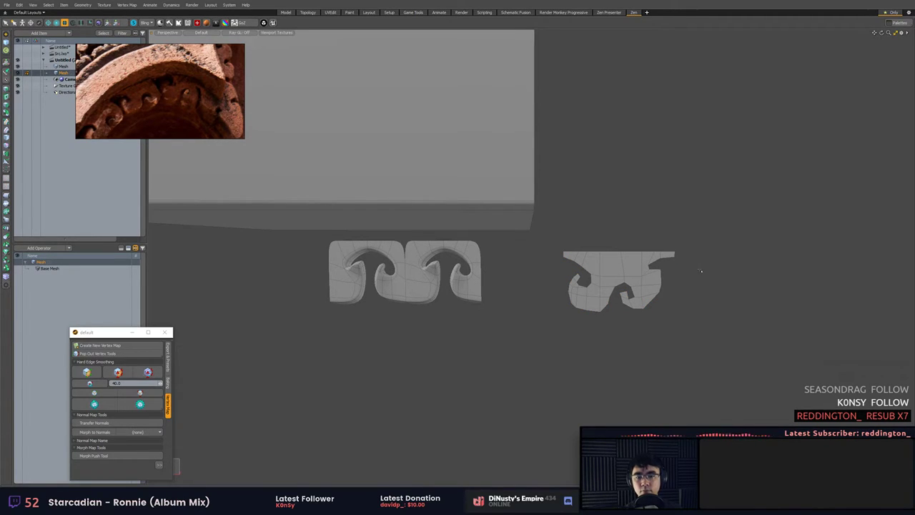
# Connect the right notch's inner vertex to the nearest interior top-edge vertex, and remove the redundant slanted edge next to it.
pyautogui.scroll(4, 671, 262)
pyautogui.press('1')
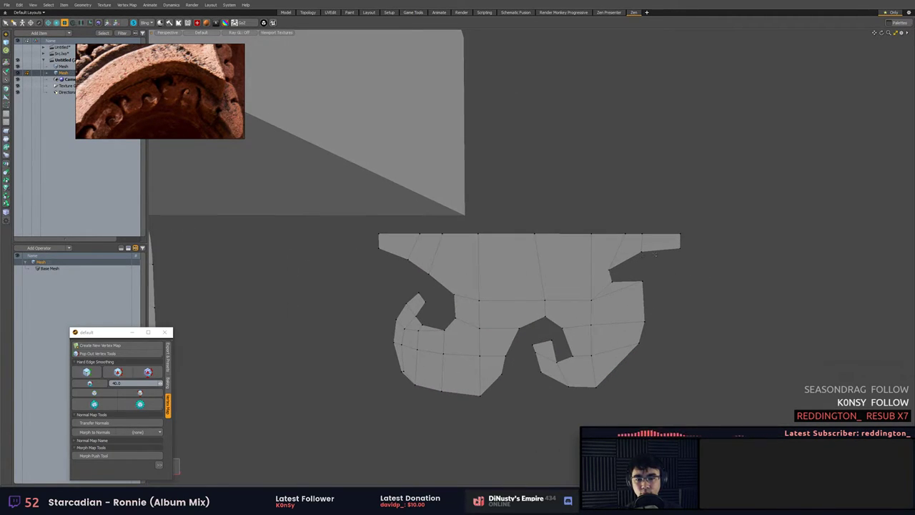
pyautogui.click(609, 269)
pyautogui.keyDown('shift'); pyautogui.click(591, 234); pyautogui.keyUp('shift')
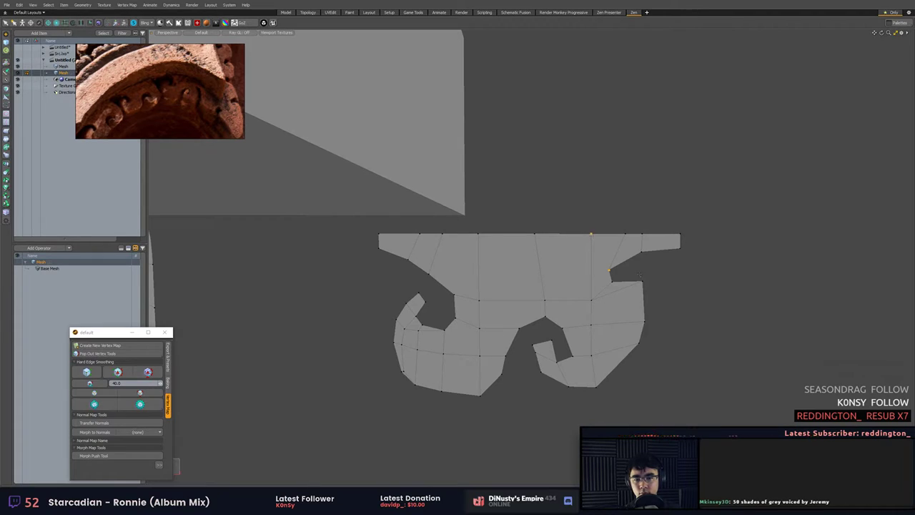
pyautogui.press('2')
pyautogui.click(617, 252)
pyautogui.press('Tab')
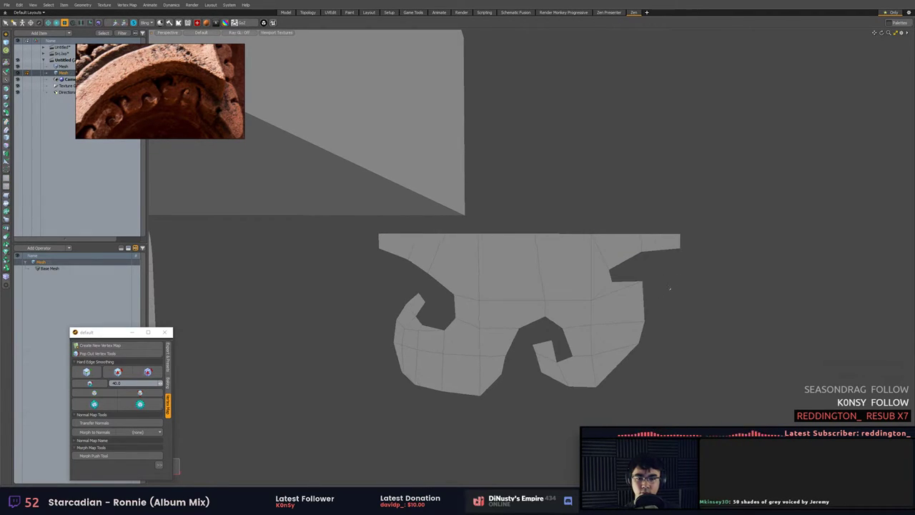
# Try slicing a new diagonal edge through the quads between the right notch and the lower arch.
pyautogui.moveTo(606, 287); pyautogui.dragTo(682, 289)
pyautogui.hotkey('ctrl', 'z')
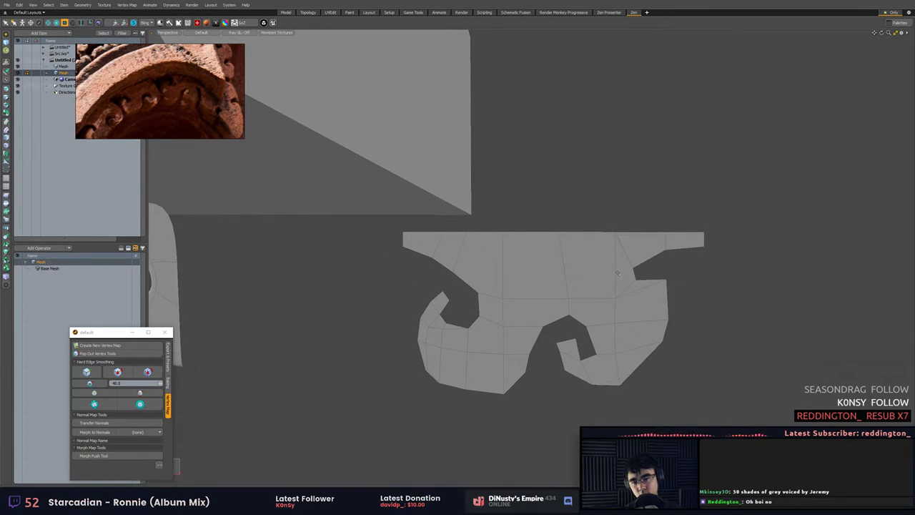
pyautogui.press('c')
pyautogui.click(614, 279)
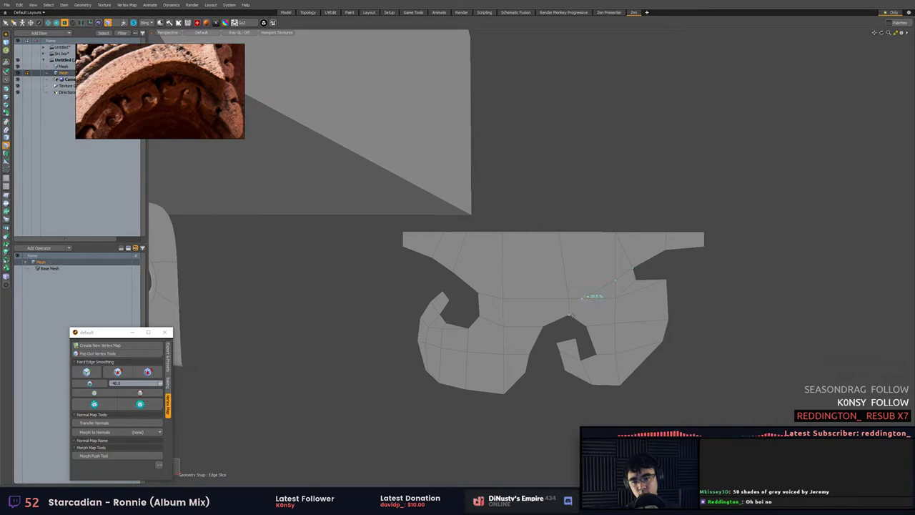
pyautogui.press('space')
pyautogui.press('c')
pyautogui.click(615, 297)
pyautogui.press('space')
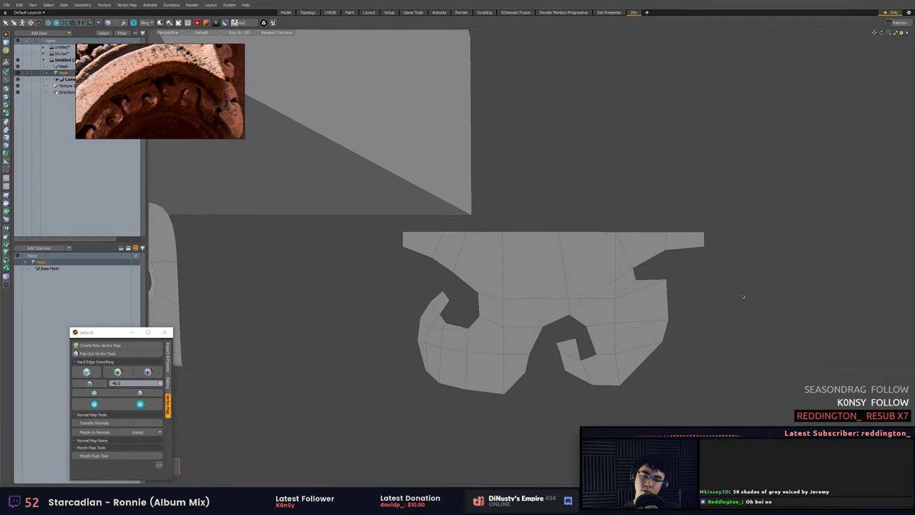
# Compare the unit with and without subdivision smoothing.
pyautogui.press('Tab')
pyautogui.press('Tab')
pyautogui.press('3')
pyautogui.press('Tab')
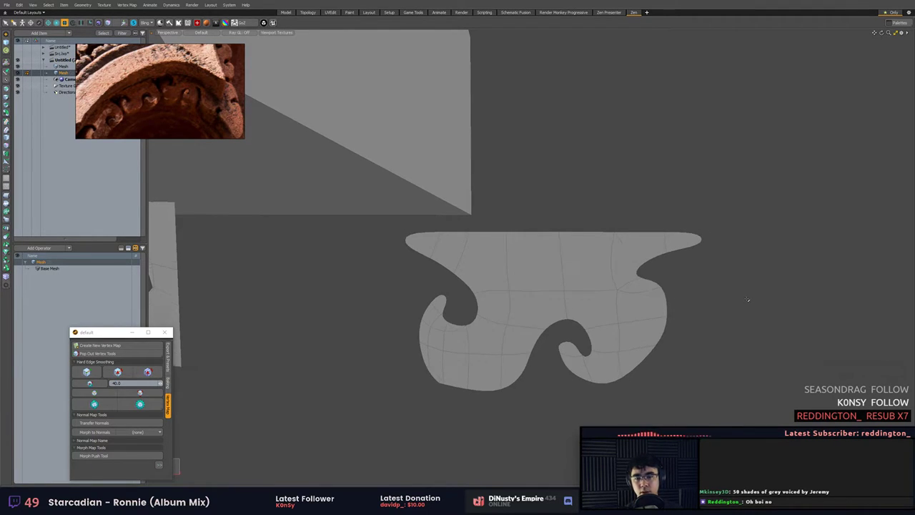
pyautogui.keyDown('ctrl'); pyautogui.keyDown('alt'); pyautogui.moveTo(746, 298); pyautogui.dragTo(704, 299); pyautogui.keyUp('alt'); pyautogui.keyUp('ctrl')
pyautogui.keyDown('alt'); pyautogui.keyDown('shift'); pyautogui.moveTo(704, 298); pyautogui.dragTo(683, 287); pyautogui.keyUp('shift'); pyautogui.keyUp('alt')
pyautogui.press('Tab')
# Clone the unit into a linear array, snapping the offset from corner to corner so the copies sit end to end.
pyautogui.doubleClick(629, 289)
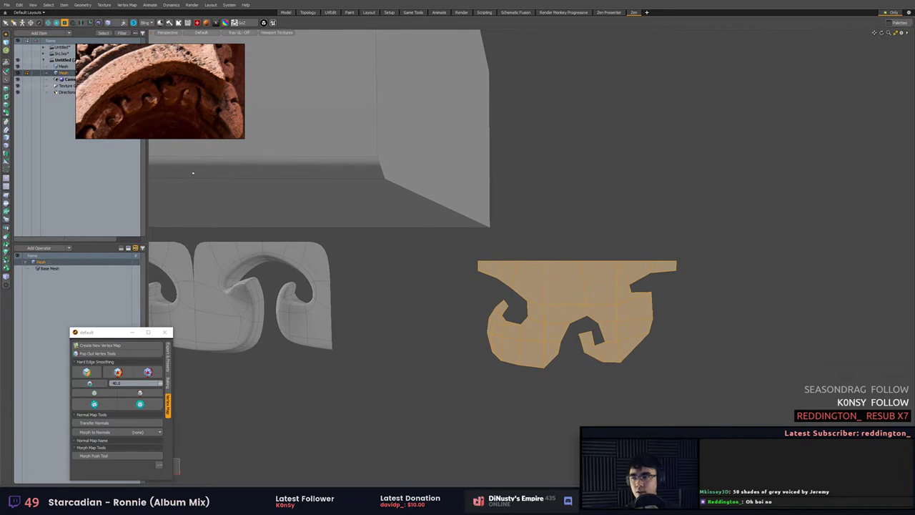
pyautogui.click(8, 236)
pyautogui.click(478, 261)
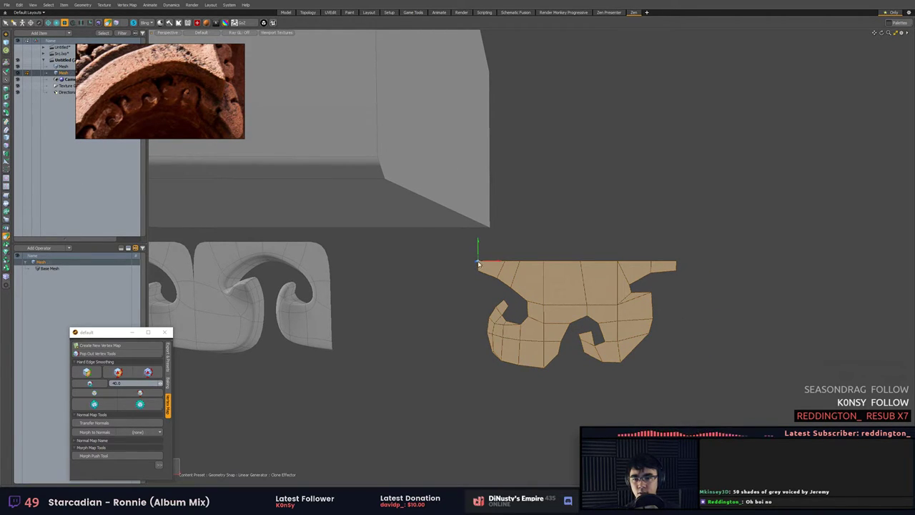
pyautogui.moveTo(479, 263)
pyautogui.mouseDown()
pyautogui.moveTo(679, 262)
pyautogui.moveTo(606, 268)
pyautogui.mouseUp()
pyautogui.keyDown('ctrl'); pyautogui.keyDown('alt'); pyautogui.moveTo(606, 268); pyautogui.dragTo(472, 265); pyautogui.keyUp('alt'); pyautogui.keyUp('ctrl')
pyautogui.moveTo(471, 266)
pyautogui.keyDown('alt'); pyautogui.mouseDown()
pyautogui.moveTo(408, 266)
pyautogui.moveTo(655, 259)
pyautogui.moveTo(537, 271)
pyautogui.mouseUp(); pyautogui.keyUp('alt')
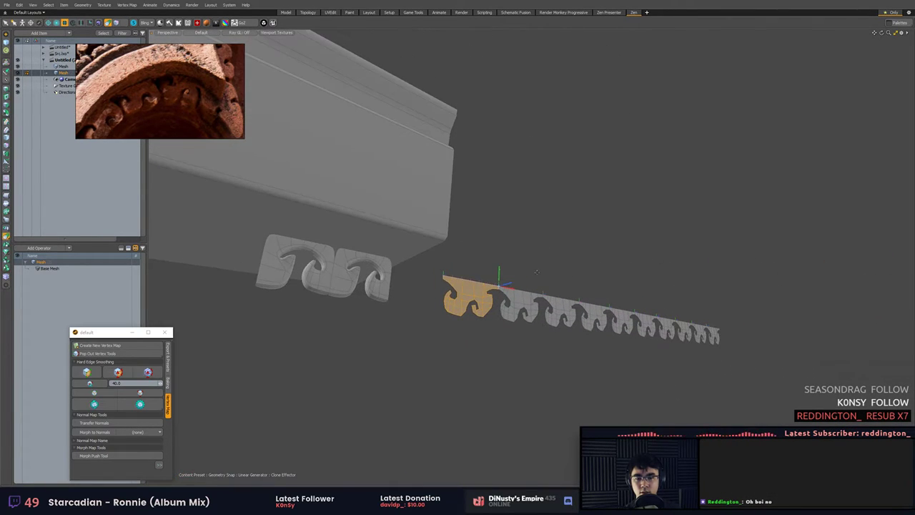
pyautogui.press('space')
# Select the entire cloned row, convert the selection to vertices and merge the coincident ones.
pyautogui.moveTo(472, 299); pyautogui.dragTo(716, 338)
pyautogui.moveTo(720, 376)
pyautogui.keyDown('alt'); pyautogui.keyDown('shift'); pyautogui.mouseDown()
pyautogui.moveTo(628, 408)
pyautogui.moveTo(632, 382)
pyautogui.moveTo(700, 380)
pyautogui.mouseUp(); pyautogui.keyUp('shift'); pyautogui.keyUp('alt')
pyautogui.press(']')
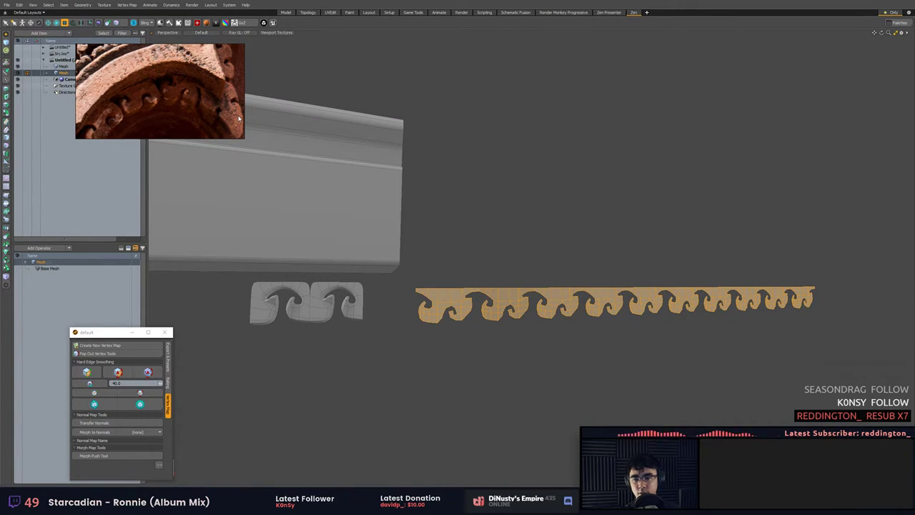
pyautogui.keyDown('ctrl'); pyautogui.keyDown('alt'); pyautogui.moveTo(472, 185); pyautogui.dragTo(562, 205); pyautogui.keyUp('alt'); pyautogui.keyUp('ctrl')
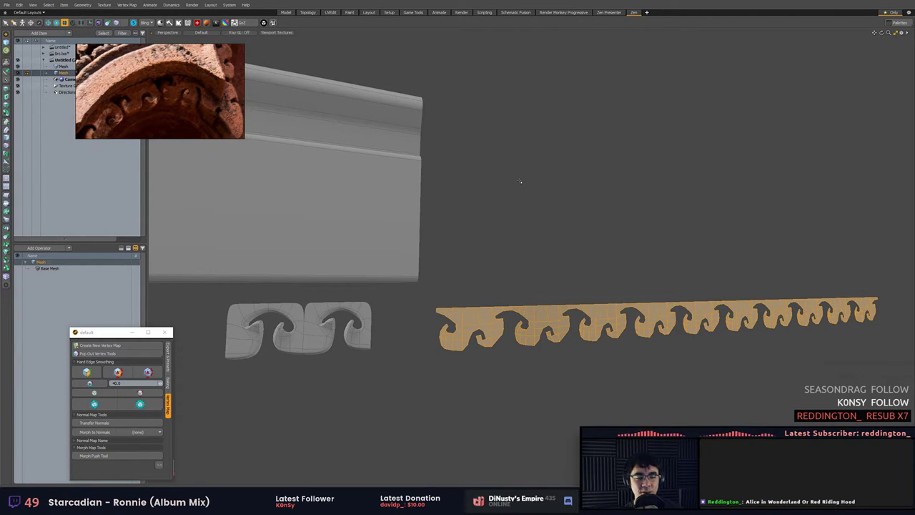
pyautogui.keyDown('alt'); pyautogui.moveTo(579, 194); pyautogui.dragTo(535, 177); pyautogui.keyUp('alt')
pyautogui.hotkey('alt', '1')
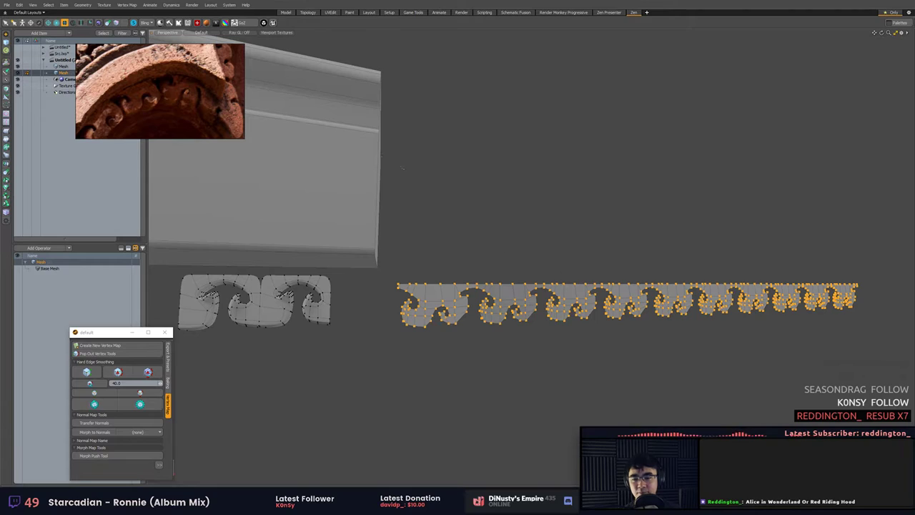
pyautogui.click(7, 103)
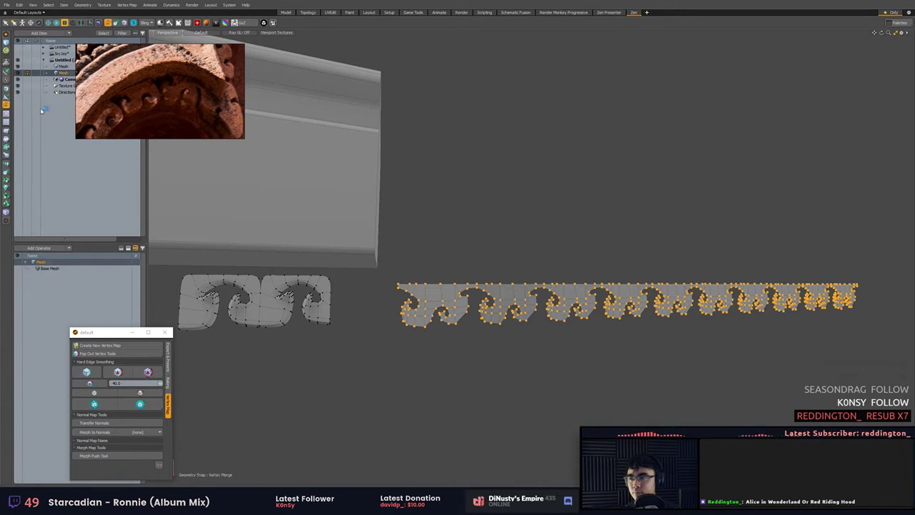
pyautogui.press('q')
pyautogui.click(471, 219)
pyautogui.press('3')
pyautogui.press('2')
pyautogui.press('3')
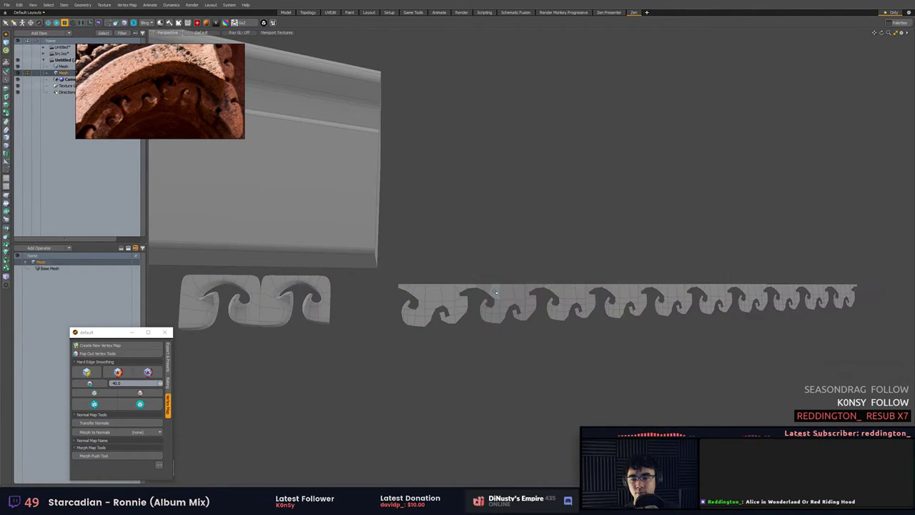
# Inspect the joined row with subdivision smoothing, and undo back to the unsmoothed mesh.
pyautogui.doubleClick(516, 289)
pyautogui.press('Tab')
pyautogui.click(519, 255)
pyautogui.keyDown('alt'); pyautogui.moveTo(519, 255); pyautogui.dragTo(458, 253); pyautogui.keyUp('alt')
pyautogui.keyDown('ctrl'); pyautogui.keyDown('alt'); pyautogui.moveTo(457, 254); pyautogui.dragTo(400, 278); pyautogui.keyUp('alt'); pyautogui.keyUp('ctrl')
pyautogui.doubleClick(397, 276)
pyautogui.hotkey('ctrl', 'z')
pyautogui.hotkey('ctrl', 'z')
pyautogui.press('5')
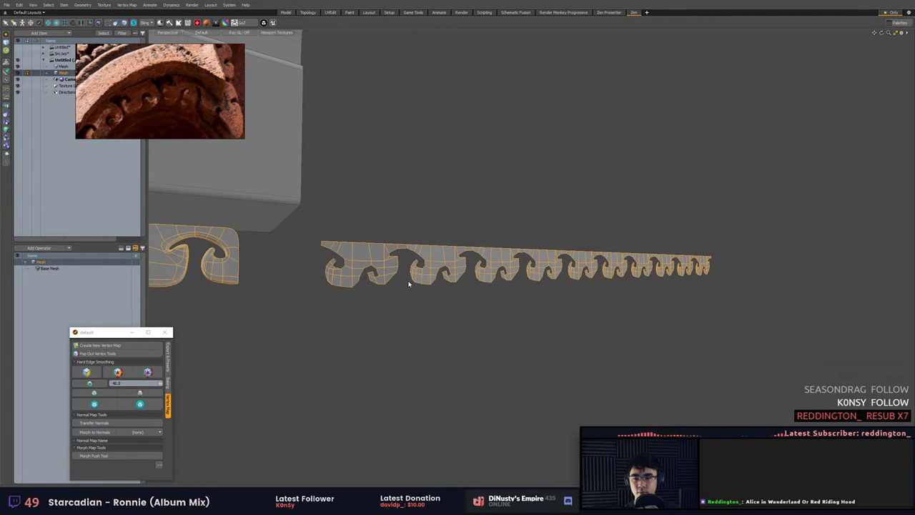
pyautogui.hotkey('ctrl', 'z')
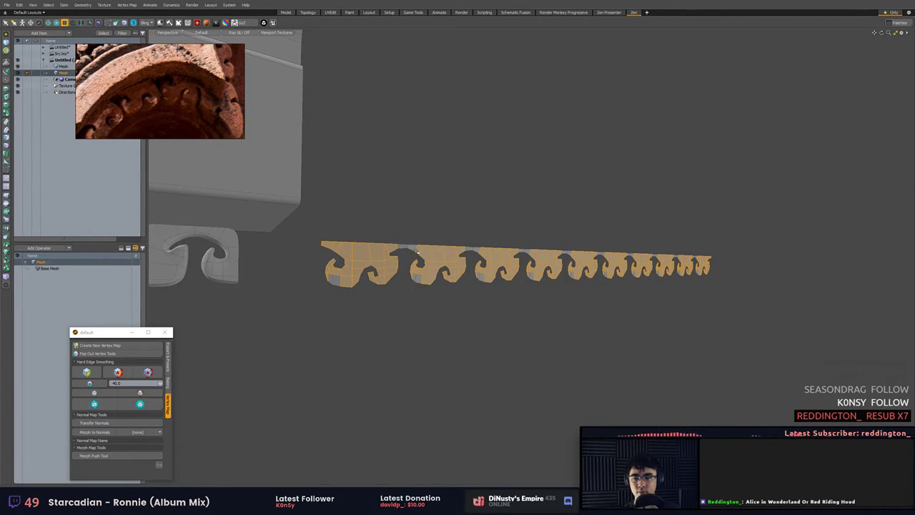
# Delete all the cloned units except the first one.
pyautogui.moveTo(418, 251); pyautogui.dragTo(700, 279)
pyautogui.press(']')
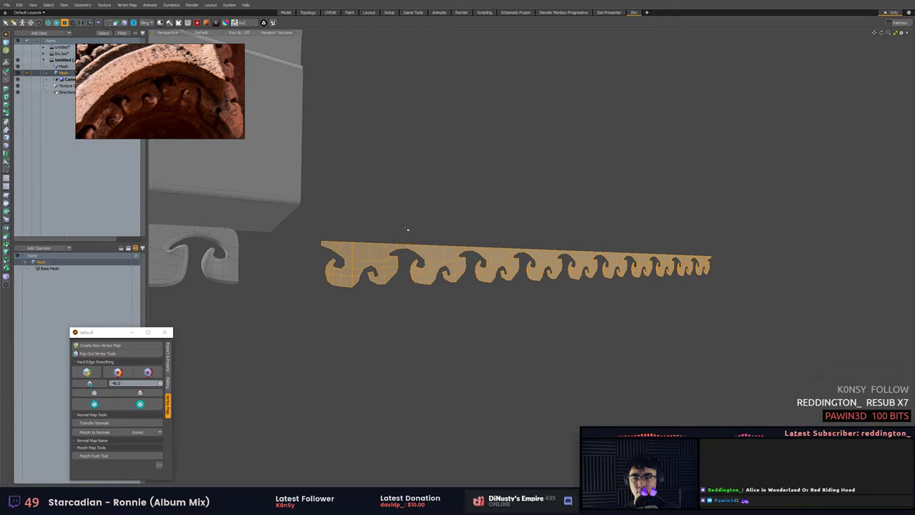
pyautogui.moveTo(407, 229)
pyautogui.mouseDown(button='right')
pyautogui.moveTo(419, 320)
pyautogui.moveTo(408, 306)
pyautogui.mouseUp(button='right')
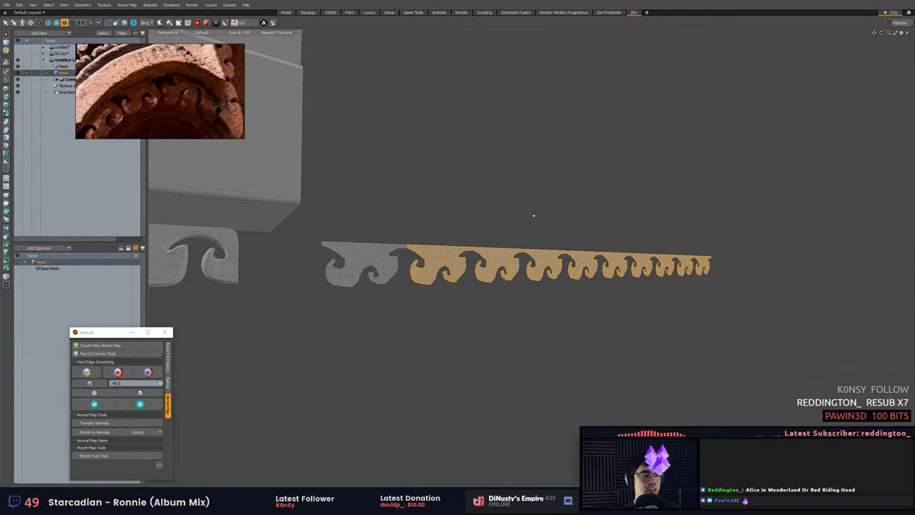
pyautogui.press('Delete')
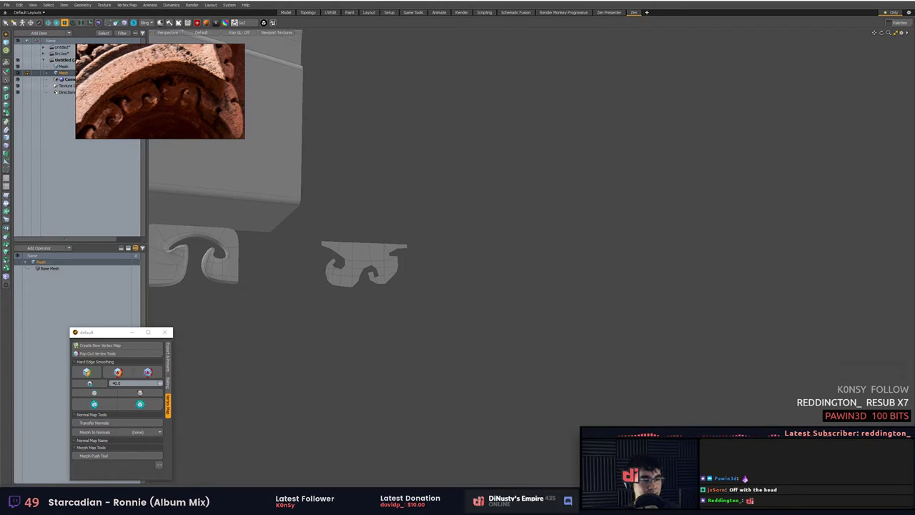
# Frame the remaining ornament unit and turn on subdivision smoothing.
pyautogui.keyDown('alt'); pyautogui.moveTo(537, 281); pyautogui.dragTo(638, 280); pyautogui.keyUp('alt')
pyautogui.doubleClick(489, 247)
pyautogui.hotkey('shift', 'a')
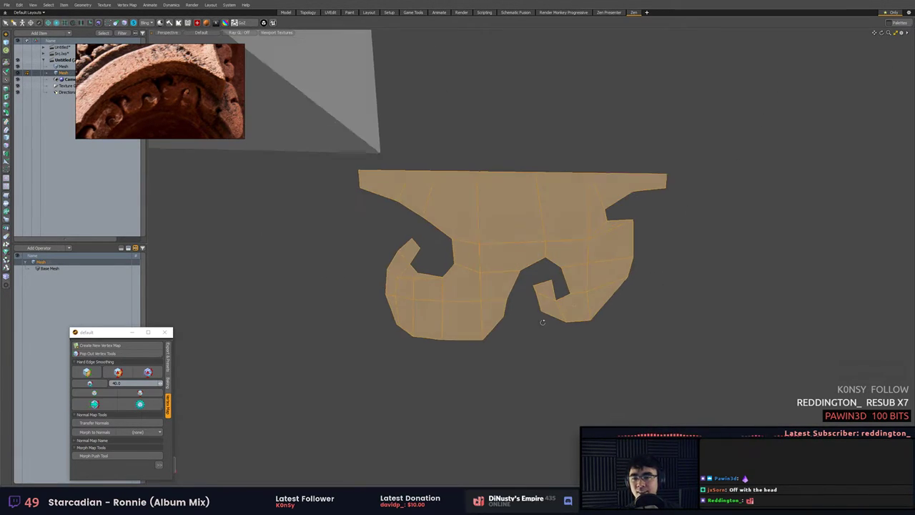
pyautogui.keyDown('alt'); pyautogui.moveTo(541, 321); pyautogui.dragTo(543, 255); pyautogui.keyUp('alt')
pyautogui.press('Tab')
pyautogui.press('3')
# Move the inner edges and vertices of the left hook to narrow the notch behind its curl.
pyautogui.click(530, 282)
pyautogui.press('2')
pyautogui.click(491, 275)
pyautogui.press('w')
pyautogui.press('q')
pyautogui.press('1')
pyautogui.press('2')
pyautogui.press('w')
pyautogui.press('q')
pyautogui.press('1')
pyautogui.press('2')
# Adjust the edge on the notch's outer wall and the vertex at its base to sharpen the left hook's notch.
pyautogui.click(548, 257)
pyautogui.press('w')
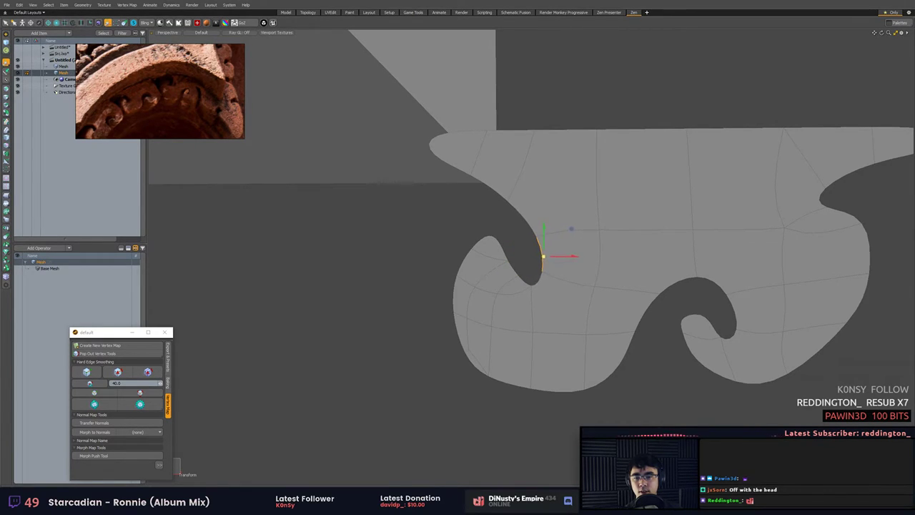
pyautogui.press('q')
pyautogui.press('1')
pyautogui.click(530, 286)
pyautogui.press('w')
pyautogui.press('q')
# Reposition the edge along the left hook's inner side to refine the curve from its tip to the notch base.
pyautogui.moveTo(531, 286); pyautogui.dragTo(520, 263)
pyautogui.press('2')
pyautogui.click(513, 269)
pyautogui.press('w')
pyautogui.press('q')
pyautogui.press('1')
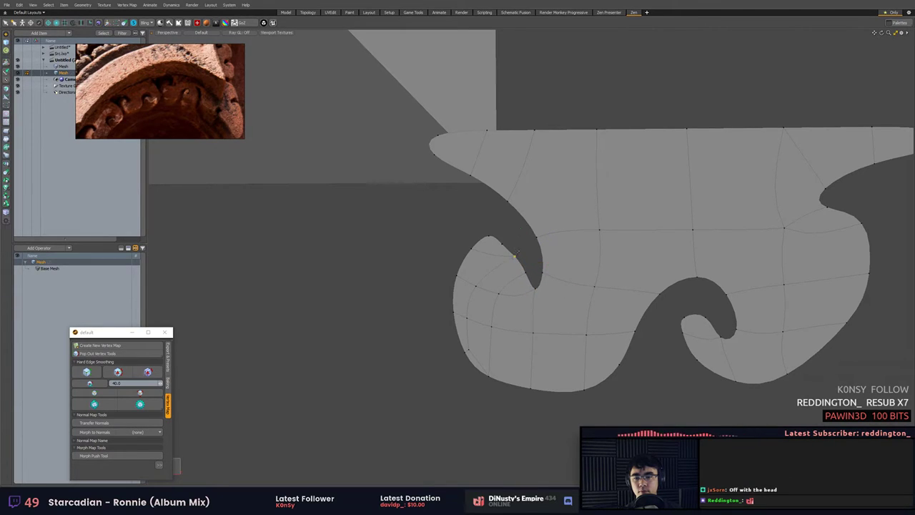
# Undo the latest point edits on the left curl and reposition the edge along its inner side.
pyautogui.click(514, 256)
pyautogui.press('w')
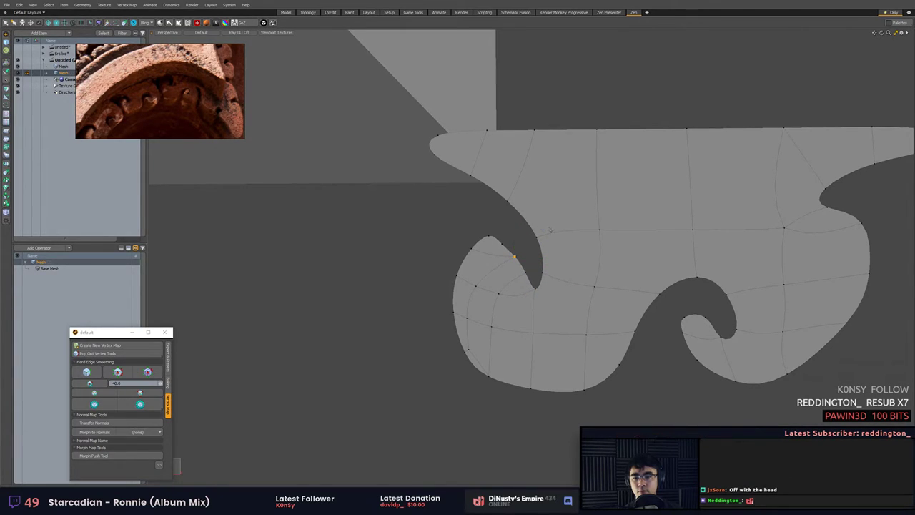
pyautogui.hotkey('ctrl', 'z')
pyautogui.hotkey('ctrl', 'z')
pyautogui.hotkey('ctrl', 'z')
pyautogui.press('w')
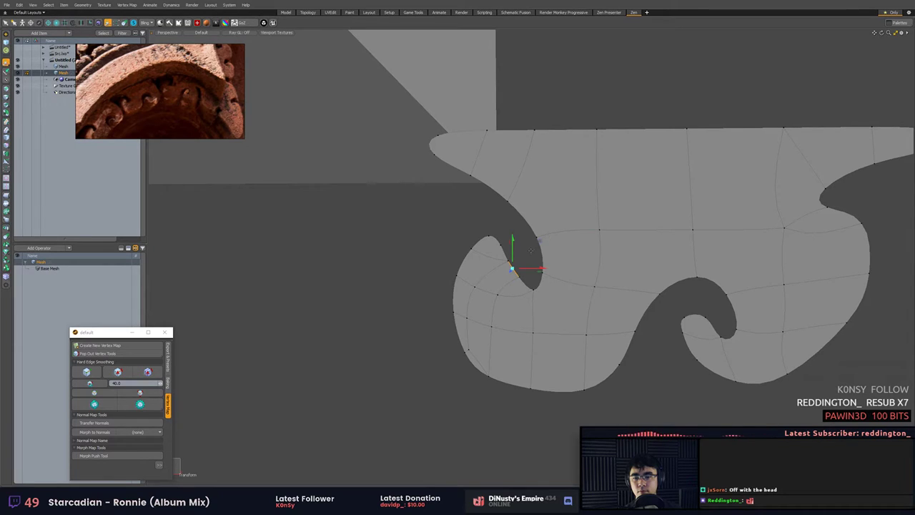
pyautogui.moveTo(539, 243); pyautogui.dragTo(540, 240)
# Select the short edge at the left curl's tip and move it to reshape the tip.
pyautogui.press('q')
pyautogui.click(490, 243)
pyautogui.press('w')
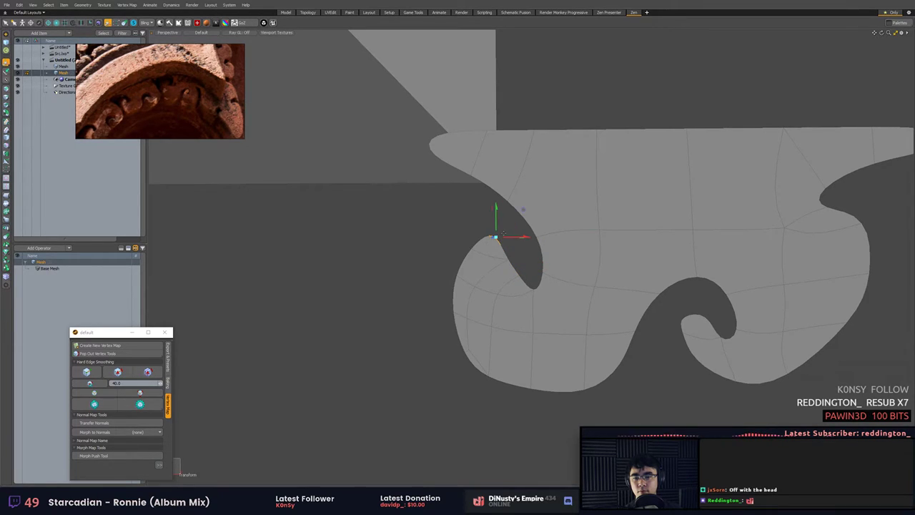
pyautogui.moveTo(524, 211); pyautogui.dragTo(555, 265)
# Reposition the individual vertices around the gap beside the left curl to refine its curve.
pyautogui.press('q')
pyautogui.press('1')
pyautogui.click(515, 259)
pyautogui.press('w')
pyautogui.press('q')
pyautogui.click(539, 257)
pyautogui.press('w')
pyautogui.moveTo(526, 235); pyautogui.dragTo(471, 244)
pyautogui.press('q')
pyautogui.click(522, 244)
# Select the whole flat scroll ornament and turn off its subdivision smoothing.
pyautogui.keyDown('alt'); pyautogui.moveTo(471, 244); pyautogui.dragTo(576, 237); pyautogui.keyUp('alt')
pyautogui.press('3')
pyautogui.doubleClick(555, 247)
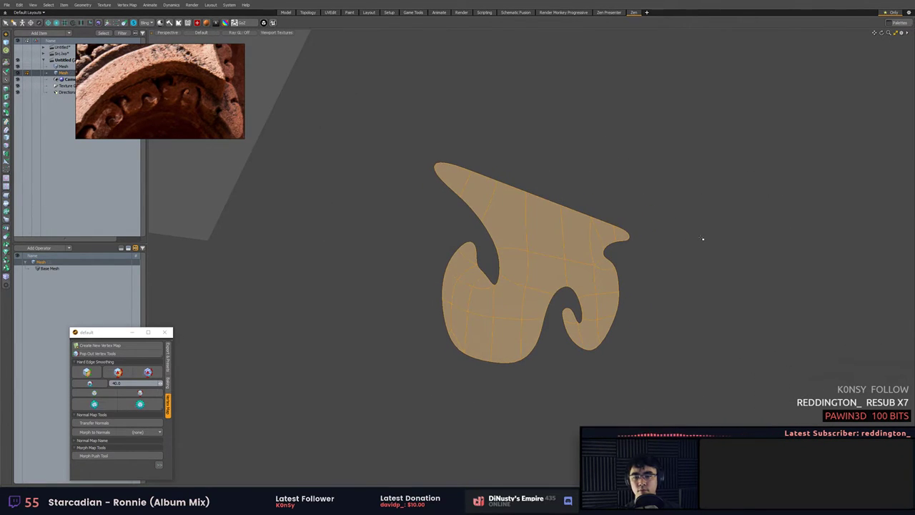
pyautogui.keyDown('alt'); pyautogui.moveTo(703, 238); pyautogui.dragTo(623, 289); pyautogui.keyUp('alt')
pyautogui.scroll(-2, 624, 288)
pyautogui.press('Tab')
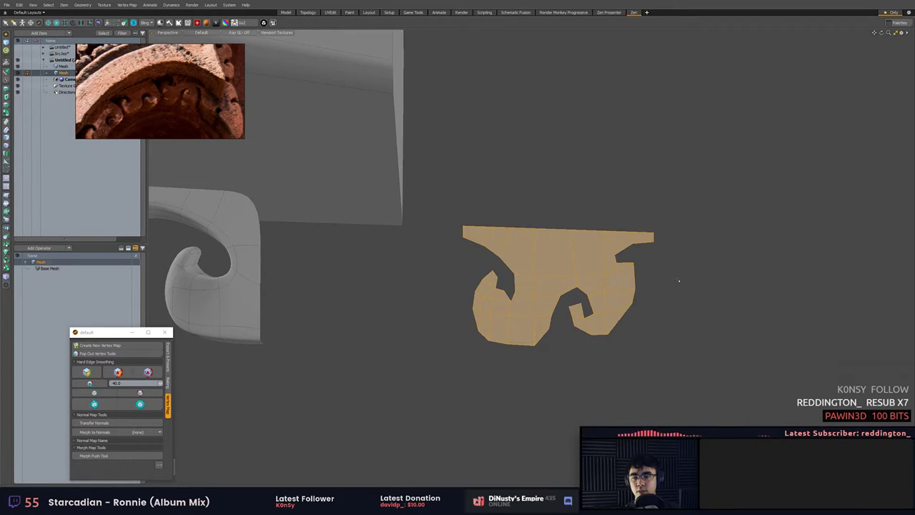
# Duplicate the flat scroll ornament and place the copy above the original, leaving the copy selected.
pyautogui.click(679, 281)
pyautogui.doubleClick(604, 267)
pyautogui.keyDown('alt'); pyautogui.moveTo(632, 248); pyautogui.dragTo(616, 245); pyautogui.keyUp('alt')
pyautogui.scroll(-2, 615, 247)
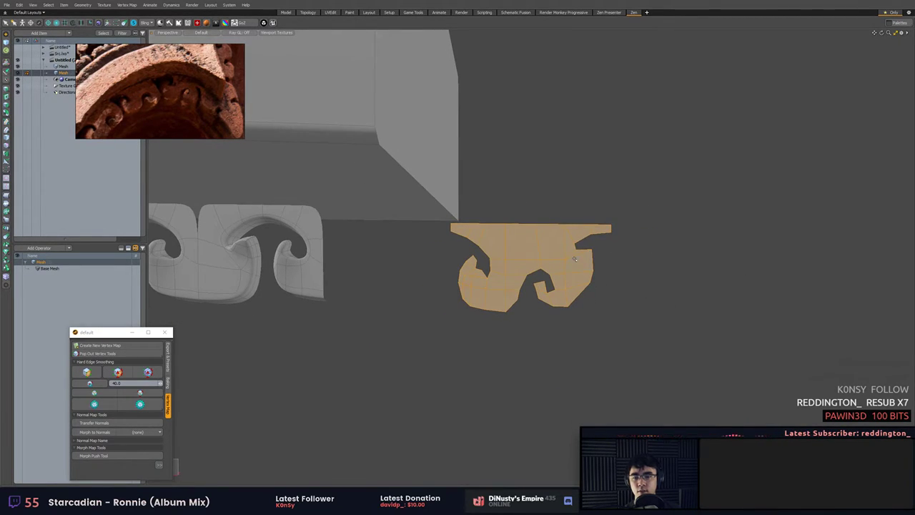
pyautogui.moveTo(561, 244); pyautogui.dragTo(681, 104)
pyautogui.keyDown('alt'); pyautogui.moveTo(675, 179); pyautogui.dragTo(636, 218); pyautogui.keyUp('alt')
pyautogui.keyDown('ctrl'); pyautogui.keyDown('alt'); pyautogui.moveTo(636, 218); pyautogui.dragTo(649, 273); pyautogui.keyUp('alt'); pyautogui.keyUp('ctrl')
pyautogui.press('q')
pyautogui.doubleClick(594, 221)
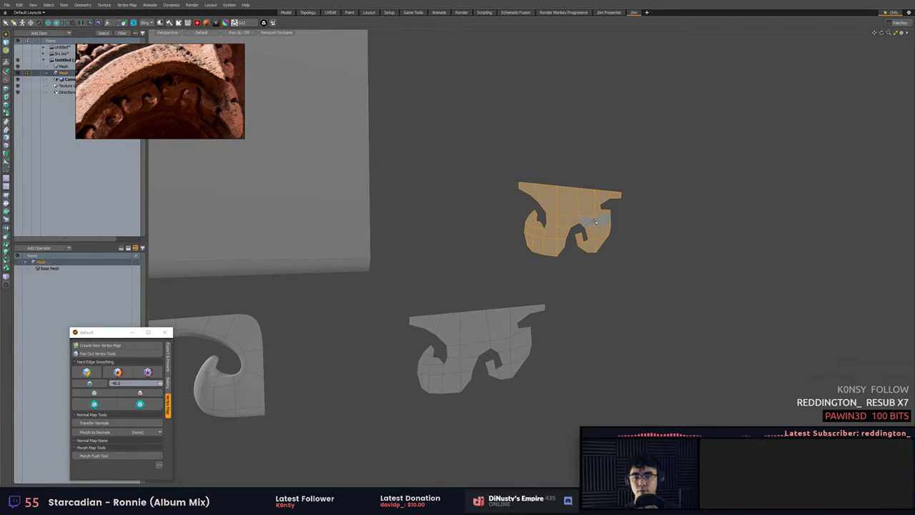
pyautogui.click(60, 54)
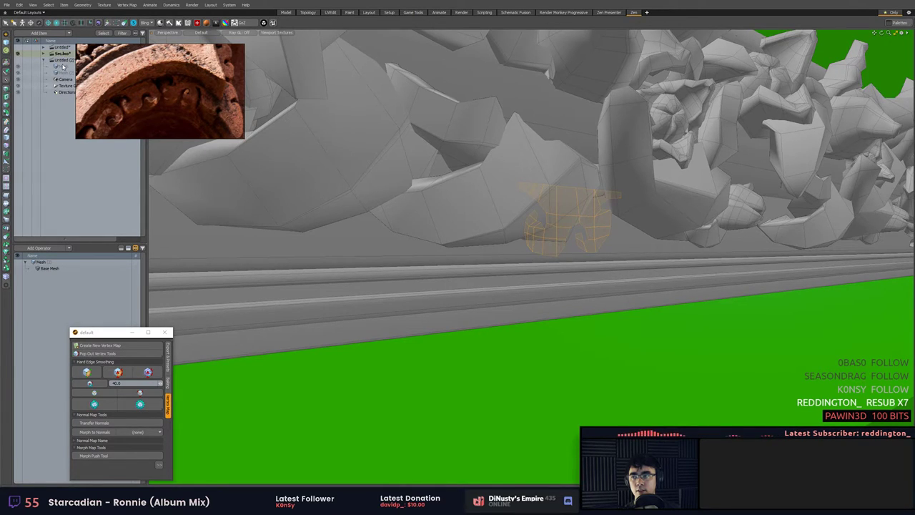
pyautogui.click(62, 67)
pyautogui.keyDown('alt'); pyautogui.moveTo(526, 192); pyautogui.dragTo(552, 205); pyautogui.keyUp('alt')
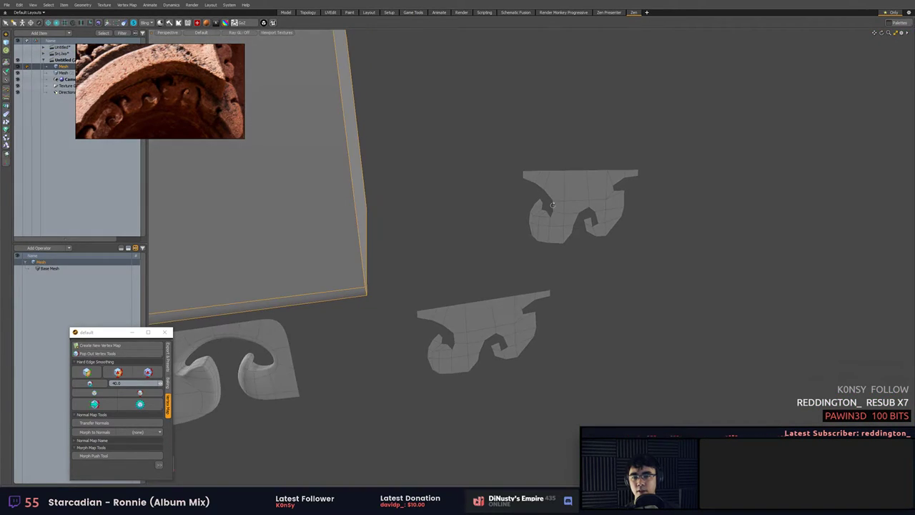
pyautogui.click(62, 54)
pyautogui.click(62, 68)
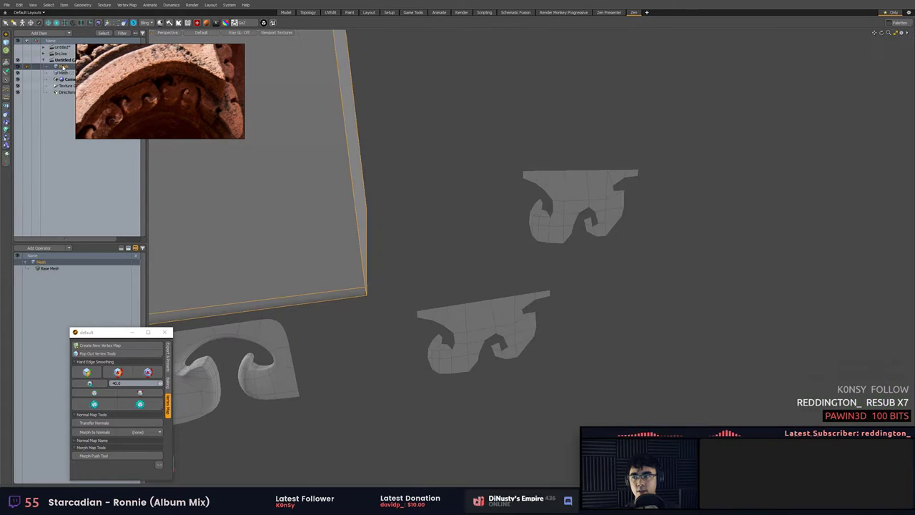
pyautogui.keyDown('alt'); pyautogui.moveTo(606, 170); pyautogui.dragTo(587, 186); pyautogui.keyUp('alt')
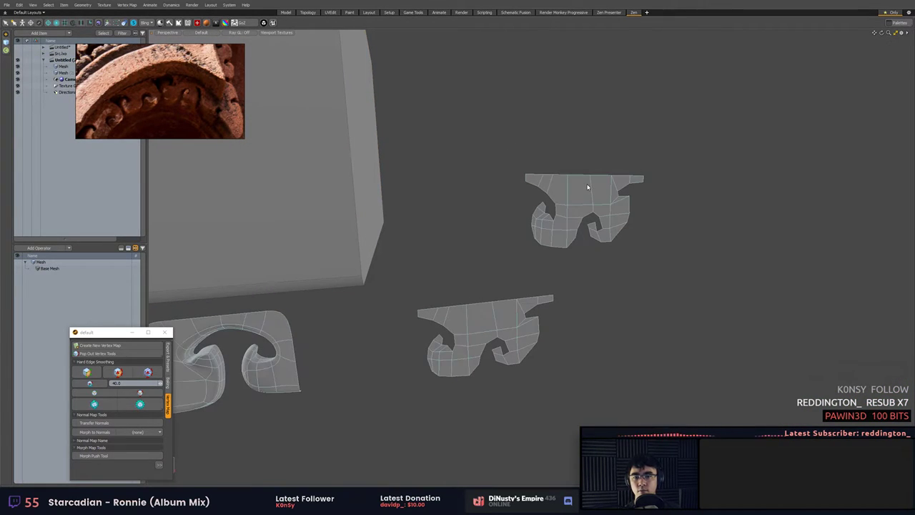
# Select all polygons of the upper ornament copy and give it thickness with a Polygon Bevel.
pyautogui.click(591, 191)
pyautogui.press('3')
pyautogui.doubleClick(597, 186)
pyautogui.hotkey('shift', 'a')
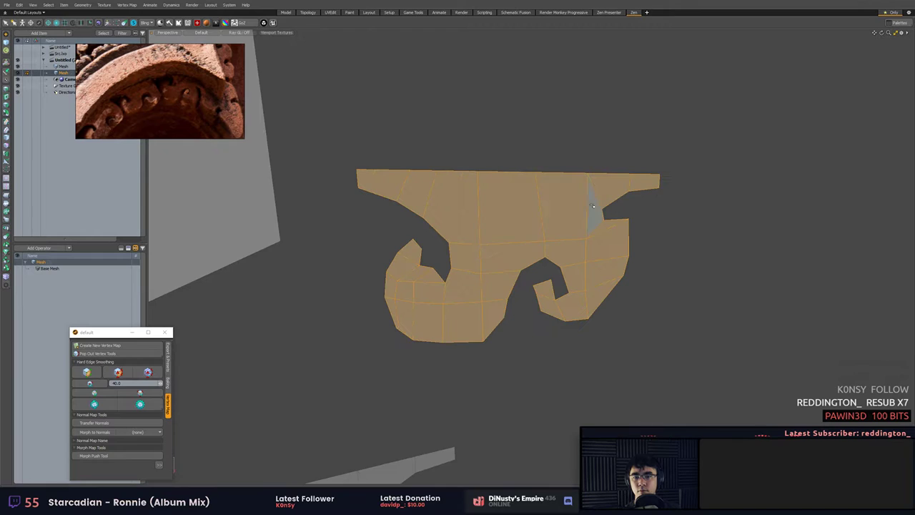
pyautogui.keyDown('alt'); pyautogui.moveTo(597, 188); pyautogui.dragTo(627, 184); pyautogui.keyUp('alt')
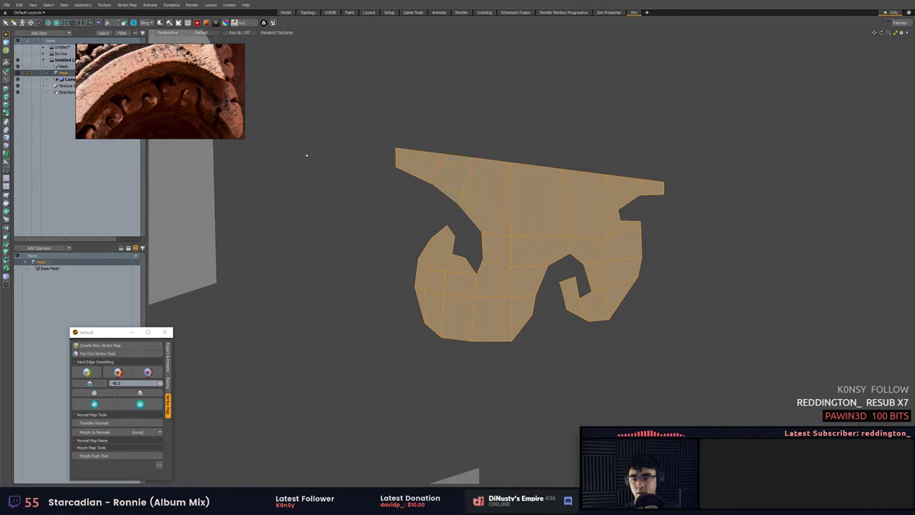
pyautogui.press('b')
pyautogui.keyDown('alt'); pyautogui.moveTo(374, 193); pyautogui.dragTo(464, 195); pyautogui.keyUp('alt')
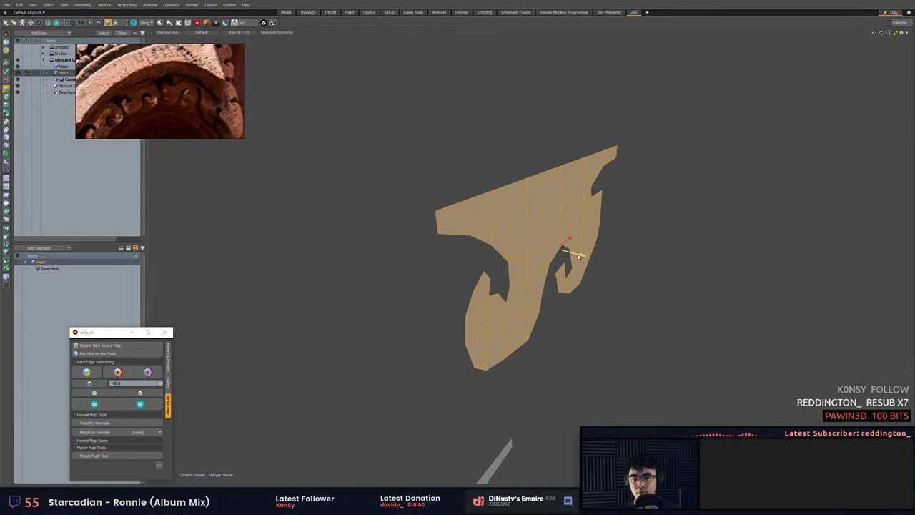
pyautogui.moveTo(580, 255)
pyautogui.mouseDown()
pyautogui.moveTo(600, 259)
pyautogui.moveTo(585, 247)
pyautogui.mouseUp()
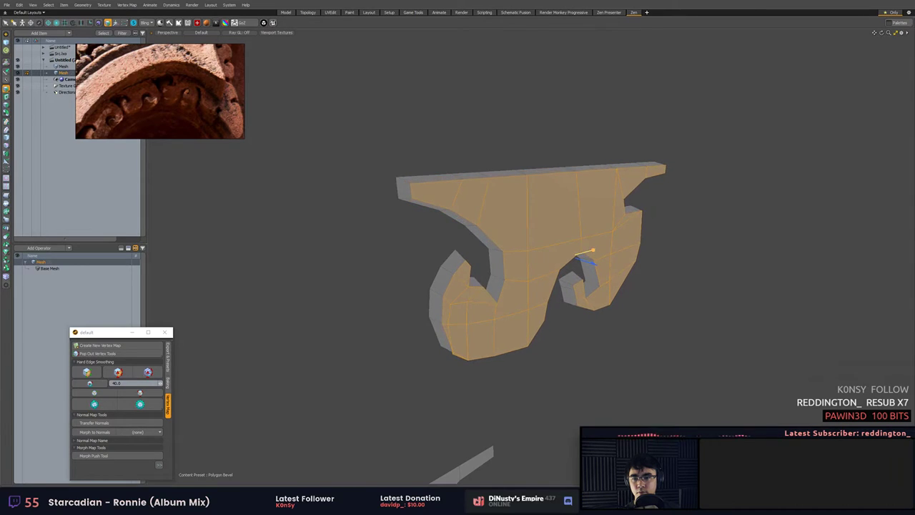
# Adjust the front-face vertex at the lower outer corner of the thickened ornament's left curl.
pyautogui.keyDown('alt'); pyautogui.moveTo(592, 283); pyautogui.dragTo(599, 252); pyautogui.keyUp('alt')
pyautogui.press('q')
pyautogui.press('1')
pyautogui.click(413, 346)
pyautogui.press('w')
pyautogui.keyDown('alt'); pyautogui.moveTo(413, 346); pyautogui.dragTo(427, 299); pyautogui.keyUp('alt')
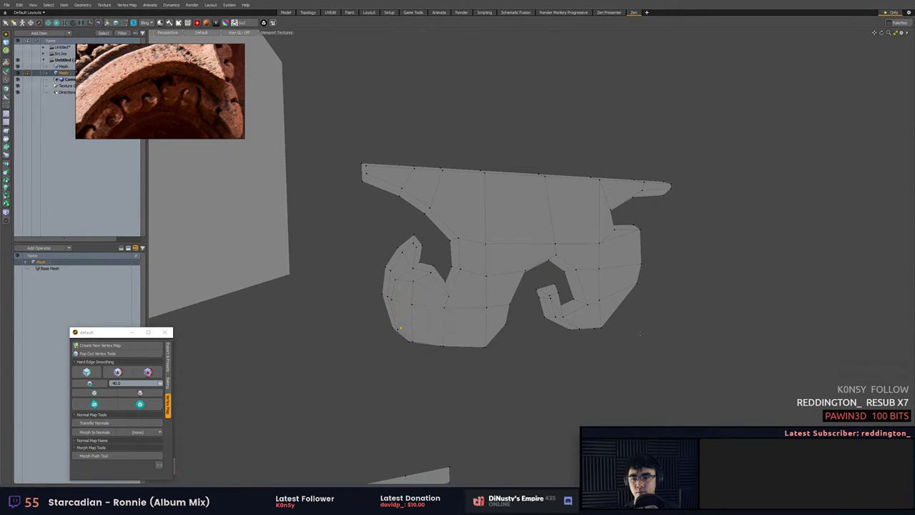
# Move the vertices at the ornament's right tip into line using geometry snapping.
pyautogui.keyDown('alt'); pyautogui.moveTo(641, 333); pyautogui.dragTo(572, 311); pyautogui.keyUp('alt')
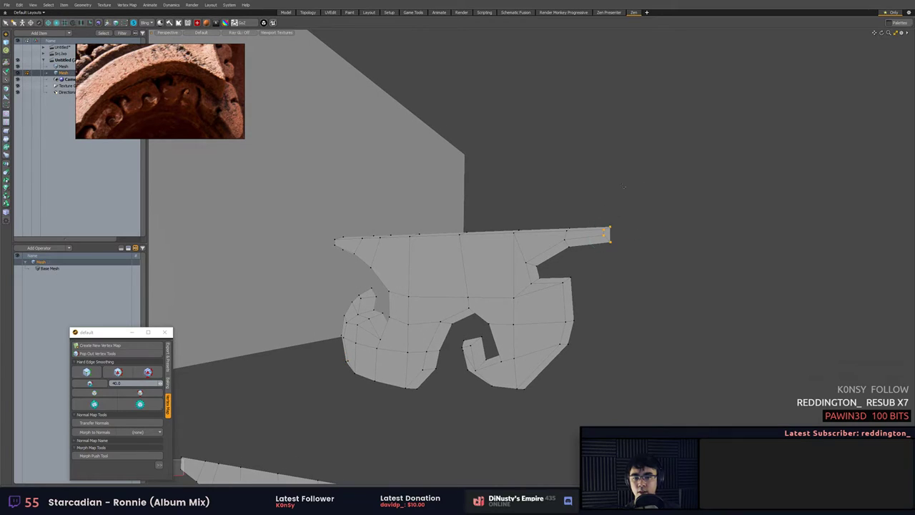
pyautogui.press('w')
pyautogui.press('x')
pyautogui.click(611, 228)
pyautogui.keyDown('alt'); pyautogui.moveTo(630, 232); pyautogui.dragTo(644, 252); pyautogui.keyUp('alt')
pyautogui.keyDown('alt'); pyautogui.moveTo(596, 227); pyautogui.dragTo(461, 236); pyautogui.keyUp('alt')
pyautogui.press('x')
pyautogui.press('q')
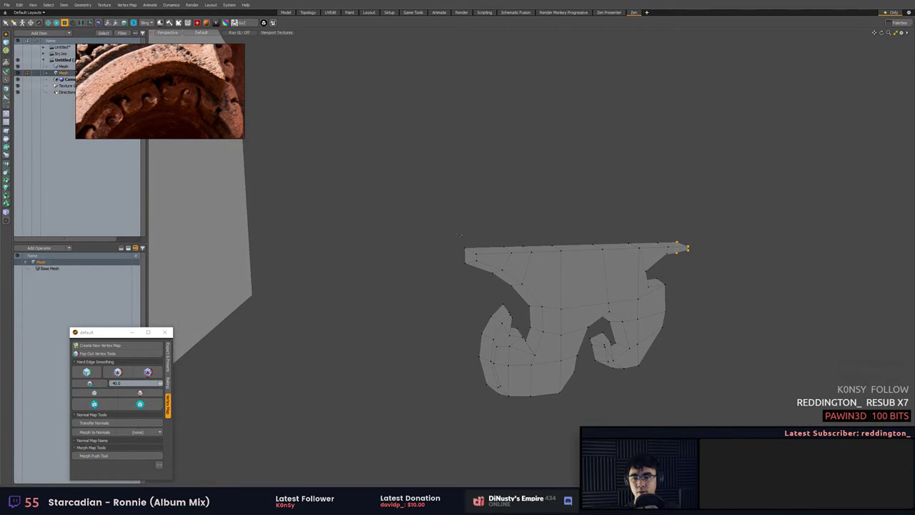
# Move the vertices at the ornament's left tip into line using geometry snapping.
pyautogui.moveTo(480, 269); pyautogui.dragTo(482, 268, button='right')
pyautogui.keyDown('alt'); pyautogui.moveTo(482, 268); pyautogui.dragTo(561, 258); pyautogui.keyUp('alt')
pyautogui.press('w')
pyautogui.press('x')
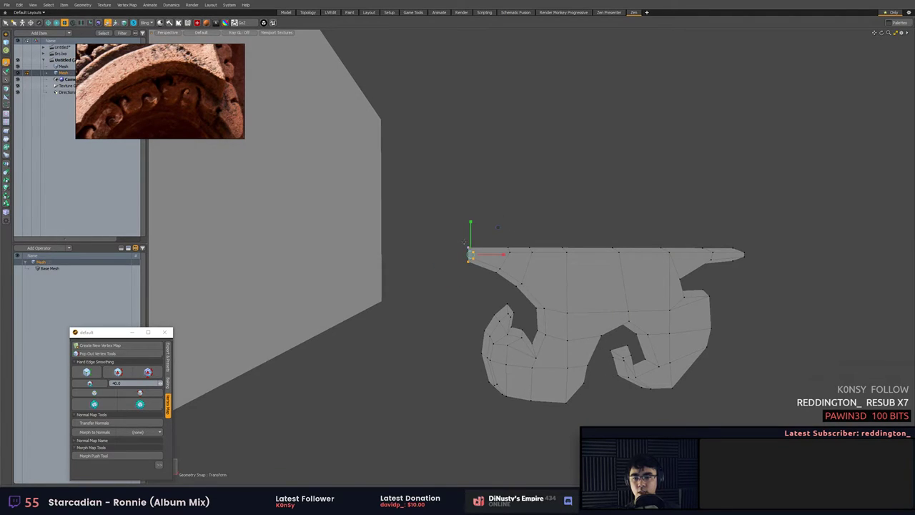
pyautogui.press('x')
pyautogui.press('q')
# Select the cap faces at both tips of the ornament and delete them.
pyautogui.press('3')
pyautogui.moveTo(468, 228); pyautogui.dragTo(471, 283, button='right')
pyautogui.moveTo(472, 226); pyautogui.dragTo(472, 281, button='middle')
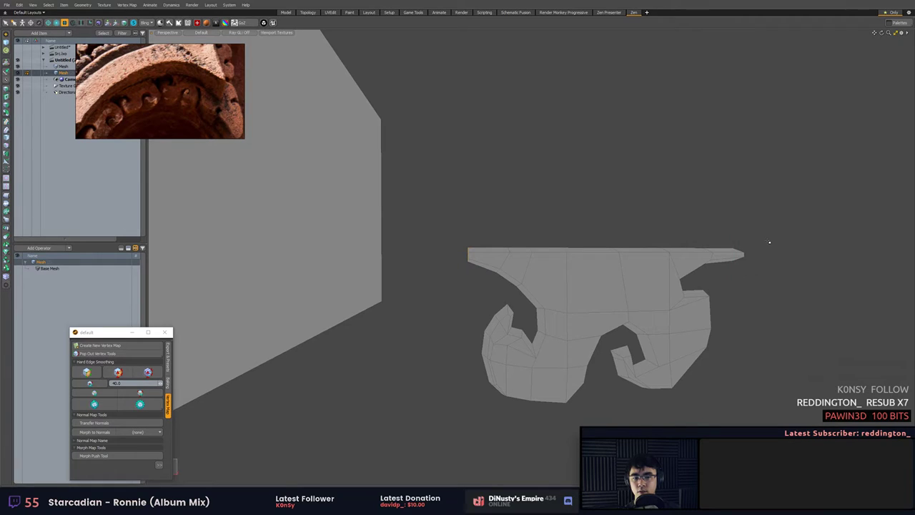
pyautogui.keyDown('alt'); pyautogui.moveTo(769, 242); pyautogui.dragTo(750, 228); pyautogui.keyUp('alt')
pyautogui.keyDown('shift'); pyautogui.moveTo(780, 211); pyautogui.dragTo(835, 226, button='middle'); pyautogui.keyUp('shift')
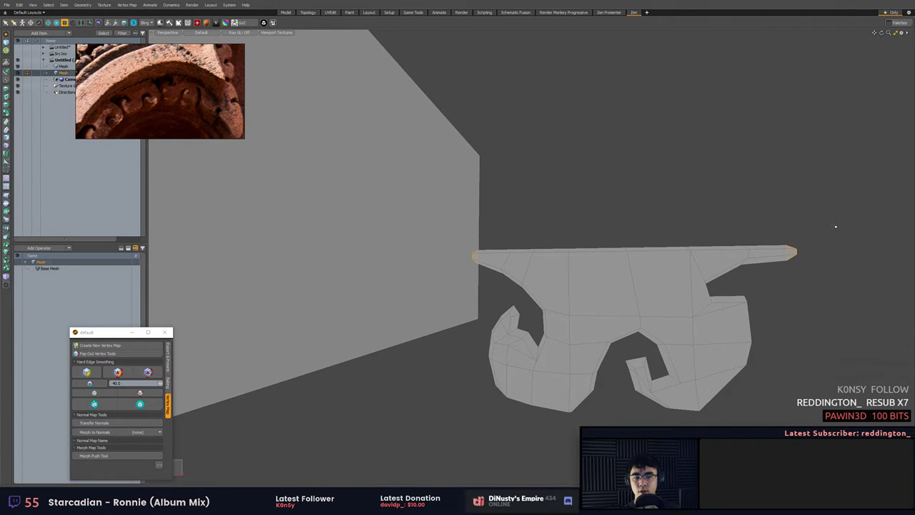
# Select the whole ornament, preview it with subdivision smoothing and return it to plain polygons.
pyautogui.doubleClick(702, 260)
pyautogui.moveTo(712, 253)
pyautogui.keyDown('alt'); pyautogui.mouseDown()
pyautogui.moveTo(800, 276)
pyautogui.moveTo(704, 259)
pyautogui.mouseUp(); pyautogui.keyUp('alt')
pyautogui.keyDown('alt'); pyautogui.keyDown('shift'); pyautogui.moveTo(622, 272); pyautogui.dragTo(596, 220); pyautogui.keyUp('shift'); pyautogui.keyUp('alt')
pyautogui.press('Tab')
pyautogui.press('Tab')
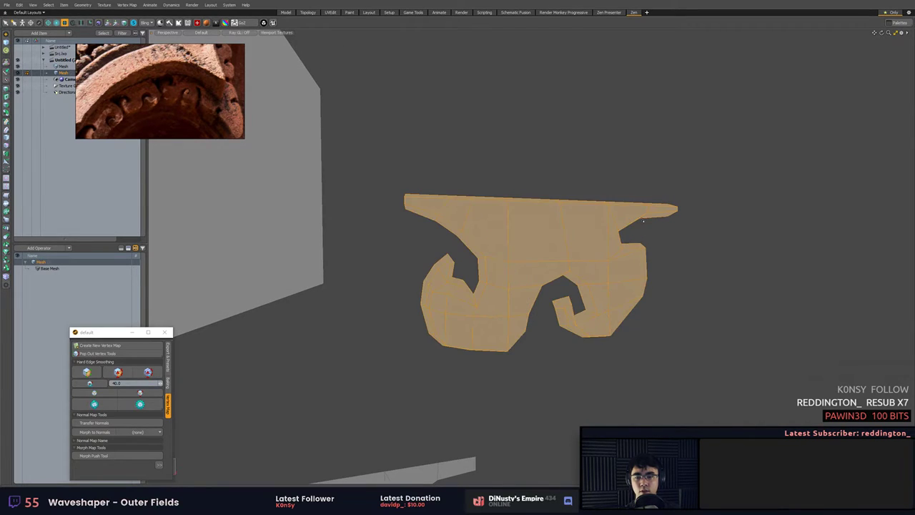
pyautogui.press('w')
pyautogui.press('x')
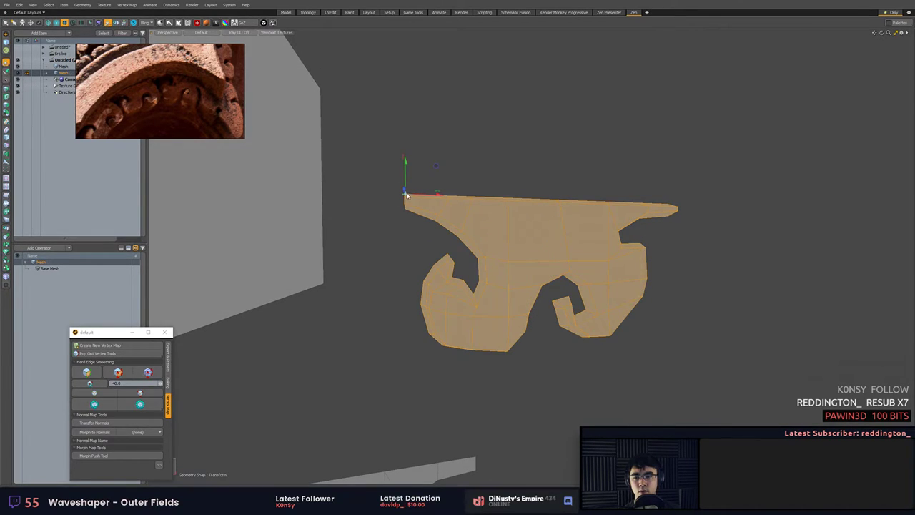
pyautogui.moveTo(407, 195)
pyautogui.mouseDown()
pyautogui.moveTo(599, 194)
pyautogui.moveTo(406, 195)
pyautogui.mouseUp()
pyautogui.press('q')
pyautogui.press('Tab')
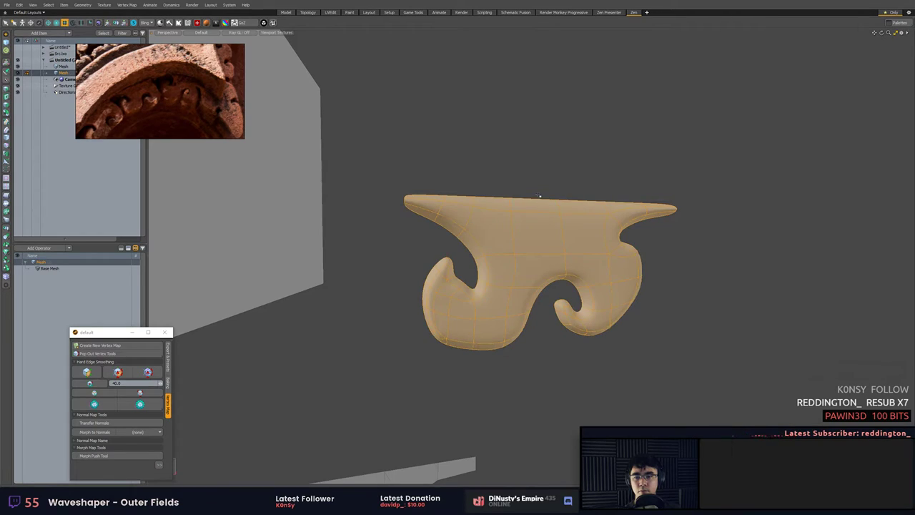
pyautogui.press('Tab')
# Apply smooth hard-edge shading to the thickened ornament.
pyautogui.click(508, 192)
pyautogui.doubleClick(463, 215)
pyautogui.click(400, 239)
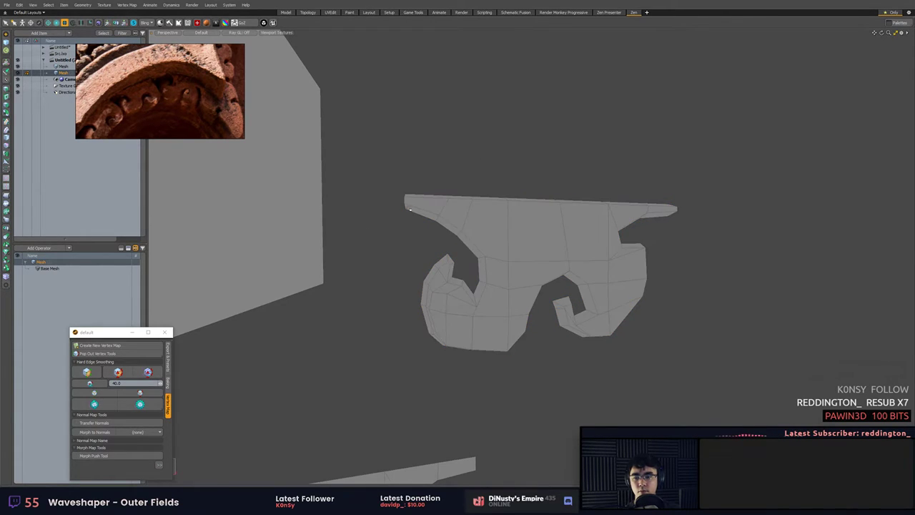
pyautogui.click(94, 403)
# Duplicate the ornament and snap the copies end to end to test how they join.
pyautogui.doubleClick(520, 210)
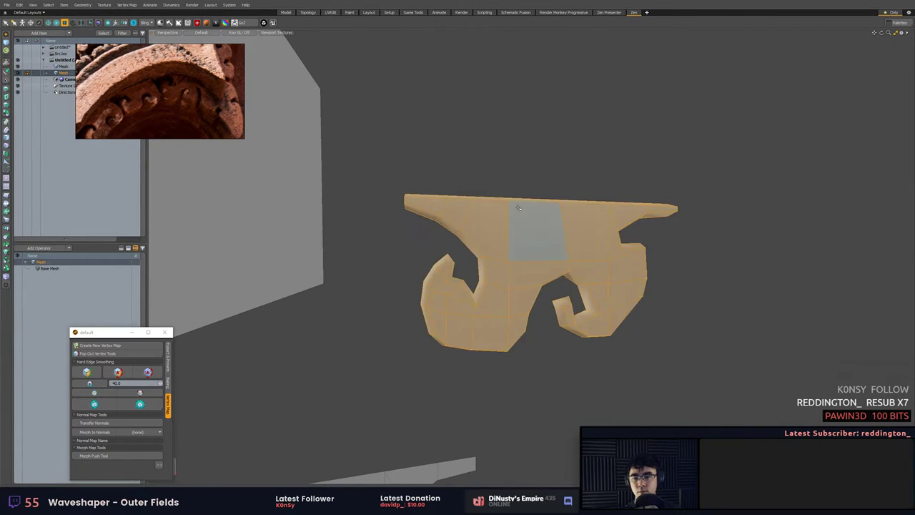
pyautogui.press('w')
pyautogui.press('x')
pyautogui.moveTo(404, 201); pyautogui.dragTo(568, 230)
pyautogui.scroll(3, 613, 226)
pyautogui.scroll(3, 606, 222)
pyautogui.press('x')
pyautogui.press('space')
pyautogui.click(519, 284)
# Snap the vertices at the seam between neighbouring ornaments so their profiles line up.
pyautogui.scroll(3, 556, 236)
pyautogui.press('1')
pyautogui.press('w')
pyautogui.press('x')
pyautogui.press('x')
pyautogui.press('space')
pyautogui.scroll(-5, 610, 202)
pyautogui.press('3')
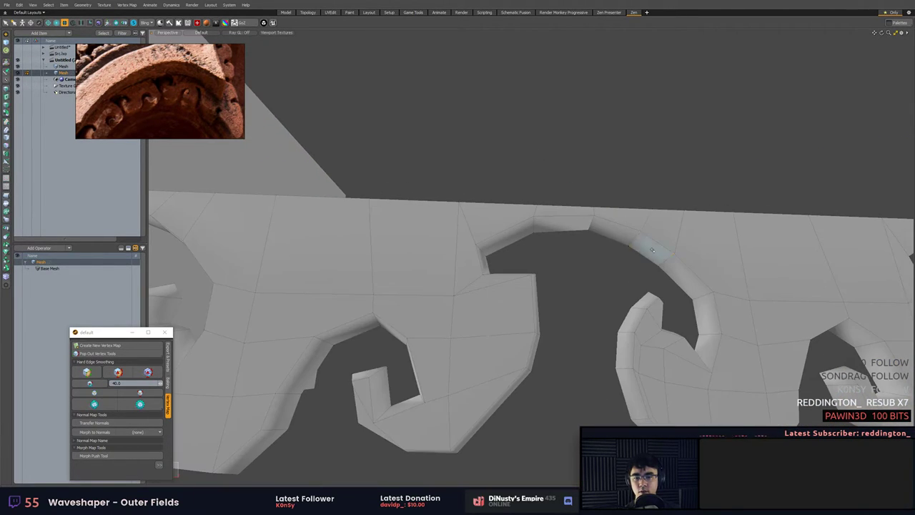
# Delete the adjoining test copies so that a single thickened ornament remains.
pyautogui.doubleClick(653, 250)
pyautogui.press('Delete')
pyautogui.doubleClick(393, 229)
pyautogui.scroll(-5, 442, 249)
pyautogui.keyDown('alt'); pyautogui.moveTo(441, 248); pyautogui.dragTo(609, 224); pyautogui.keyUp('alt')
pyautogui.click(610, 223)
pyautogui.scroll(2, 419, 217)
# Add a Loop Slice around the ornament's side wall close to its back edge.
pyautogui.keyDown('alt'); pyautogui.moveTo(419, 217); pyautogui.dragTo(492, 209); pyautogui.keyUp('alt')
pyautogui.press('2')
pyautogui.doubleClick(493, 212)
pyautogui.press('b')
pyautogui.click(680, 173)
pyautogui.press('space')
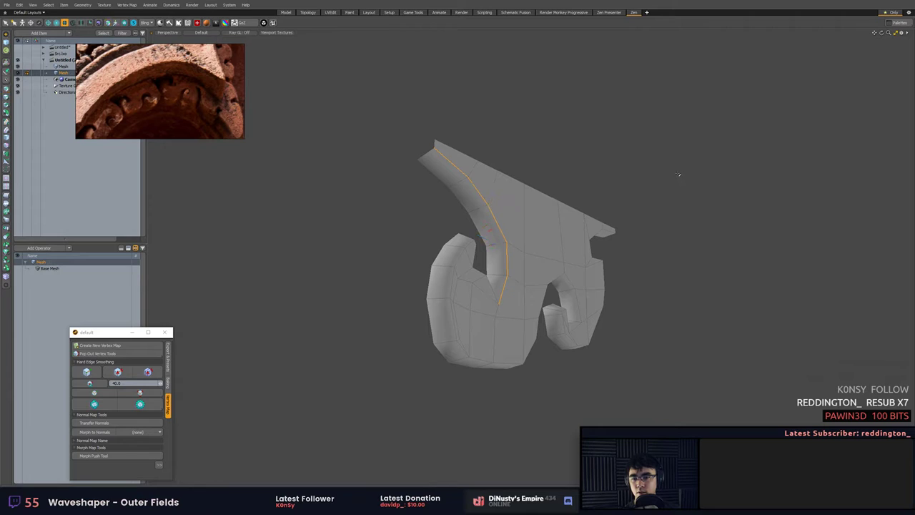
pyautogui.hotkey('alt', 'c')
pyautogui.click(586, 148)
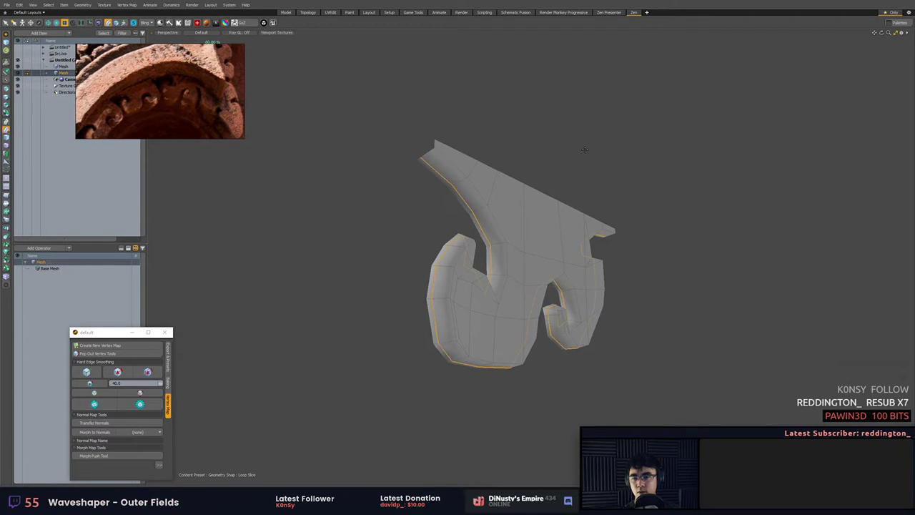
# Preview the ornament's edges with subdivision smoothing and switch the smoothing back off.
pyautogui.press('Tab')
pyautogui.keyDown('alt'); pyautogui.moveTo(607, 155); pyautogui.dragTo(584, 217); pyautogui.keyUp('alt')
pyautogui.hotkey('ctrl', '3')
pyautogui.click(598, 178)
pyautogui.scroll(-4, 598, 178)
pyautogui.press('3')
pyautogui.doubleClick(564, 213)
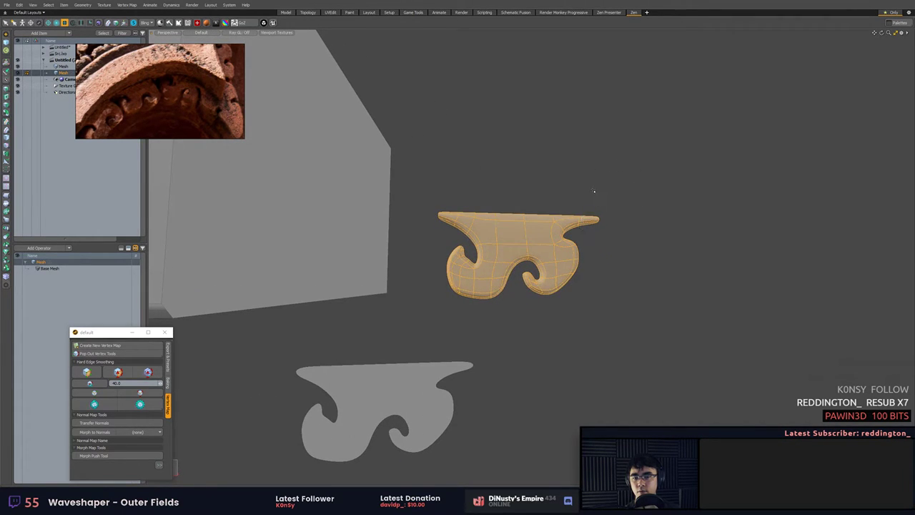
pyautogui.click(611, 197)
pyautogui.click(522, 236)
pyautogui.press('Escape')
pyautogui.keyDown('ctrl'); pyautogui.keyDown('alt'); pyautogui.moveTo(523, 233); pyautogui.dragTo(490, 232); pyautogui.keyUp('alt'); pyautogui.keyUp('ctrl')
pyautogui.keyDown('ctrl'); pyautogui.keyDown('alt'); pyautogui.moveTo(490, 232); pyautogui.dragTo(444, 231); pyautogui.keyUp('alt'); pyautogui.keyUp('ctrl')
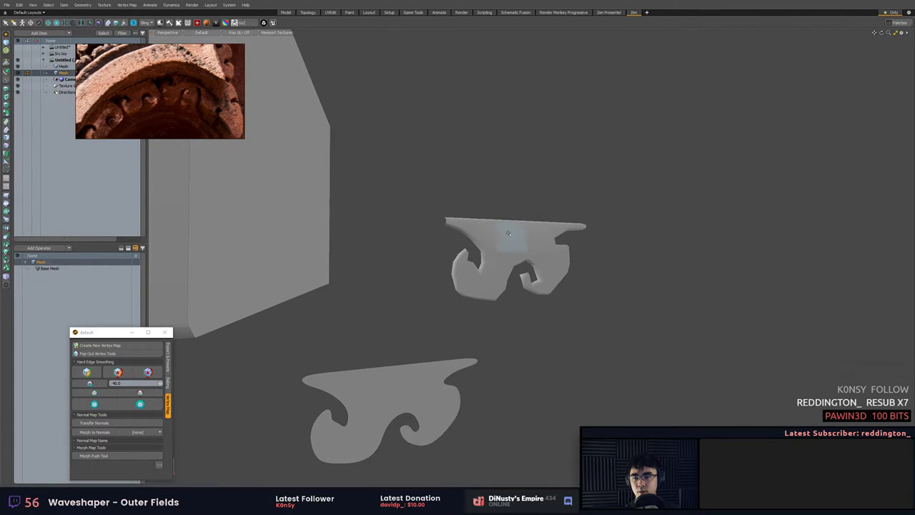
# Array the ornament in a row with a linear clone, spacing the copies from its left tip to its right tip.
pyautogui.keyDown('alt'); pyautogui.moveTo(512, 258); pyautogui.dragTo(495, 264); pyautogui.keyUp('alt')
pyautogui.doubleClick(494, 264)
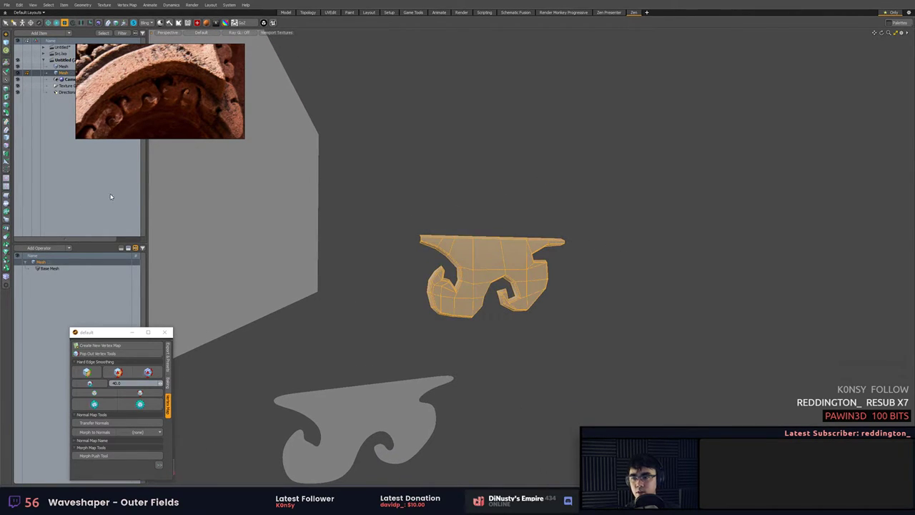
pyautogui.click(7, 238)
pyautogui.keyDown('alt'); pyautogui.moveTo(416, 235); pyautogui.dragTo(460, 264); pyautogui.keyUp('alt')
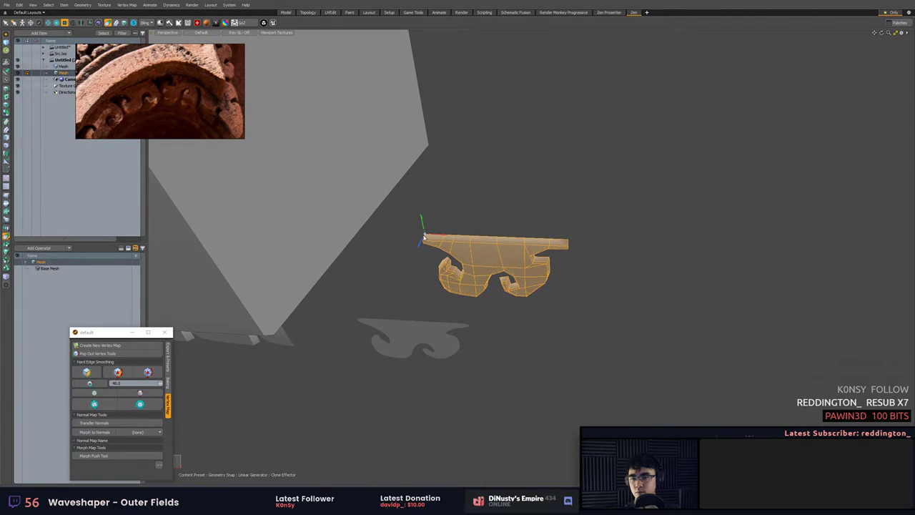
pyautogui.moveTo(424, 236)
pyautogui.mouseDown()
pyautogui.moveTo(525, 206)
pyautogui.moveTo(569, 239)
pyautogui.moveTo(550, 240)
pyautogui.moveTo(569, 242)
pyautogui.mouseUp()
pyautogui.press('q')
# Extend the linear clone into a straight row of ten ornaments joined tip to tip.
pyautogui.click(592, 207)
pyautogui.moveTo(592, 206)
pyautogui.keyDown('alt'); pyautogui.mouseDown()
pyautogui.moveTo(470, 194)
pyautogui.moveTo(500, 178)
pyautogui.mouseUp(); pyautogui.keyUp('alt')
pyautogui.moveTo(428, 242)
pyautogui.mouseDown()
pyautogui.moveTo(561, 234)
pyautogui.moveTo(746, 196)
pyautogui.moveTo(673, 200)
pyautogui.mouseUp()
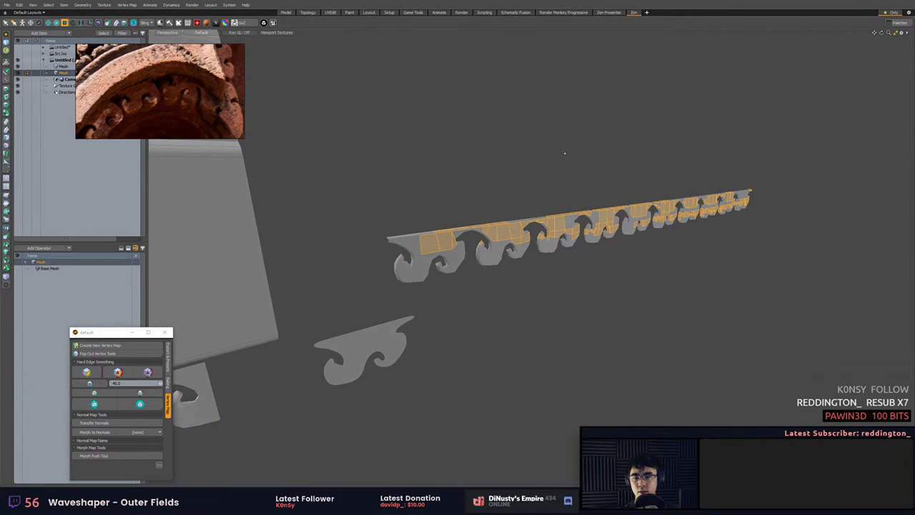
# Select all vertices of the cloned row and merge the coinciding ones with Vertex Merge.
pyautogui.press(']')
pyautogui.hotkey('alt', '1')
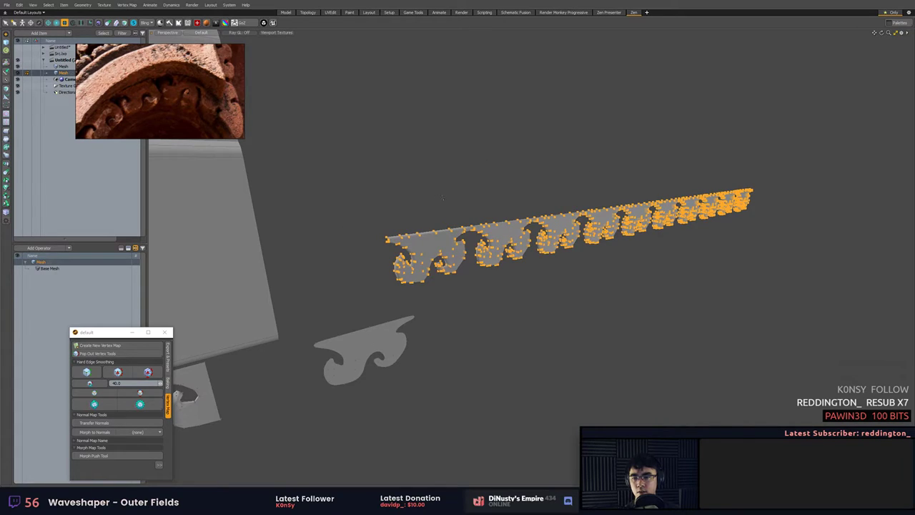
pyautogui.press('space')
pyautogui.click(409, 196)
pyautogui.press('2')
pyautogui.press('1')
pyautogui.keyDown('alt'); pyautogui.moveTo(536, 166); pyautogui.dragTo(515, 164); pyautogui.keyUp('alt')
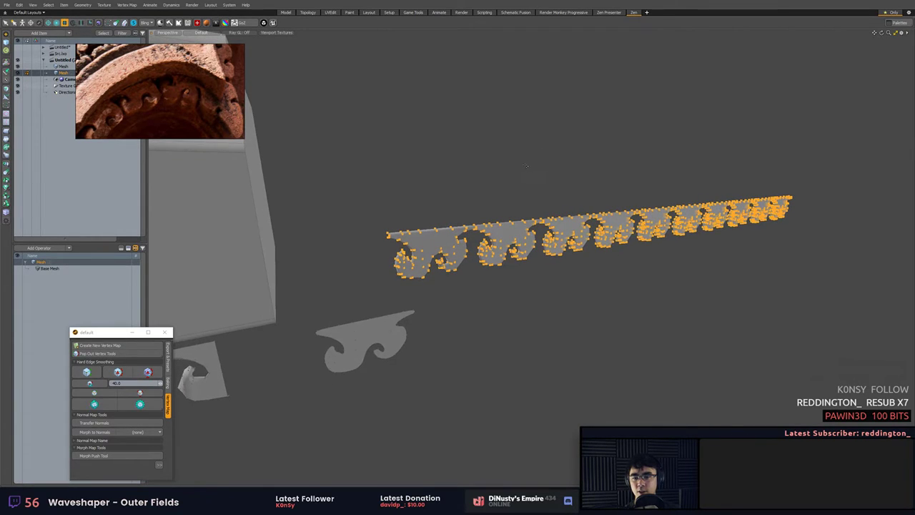
pyautogui.press('space')
pyautogui.click(472, 170)
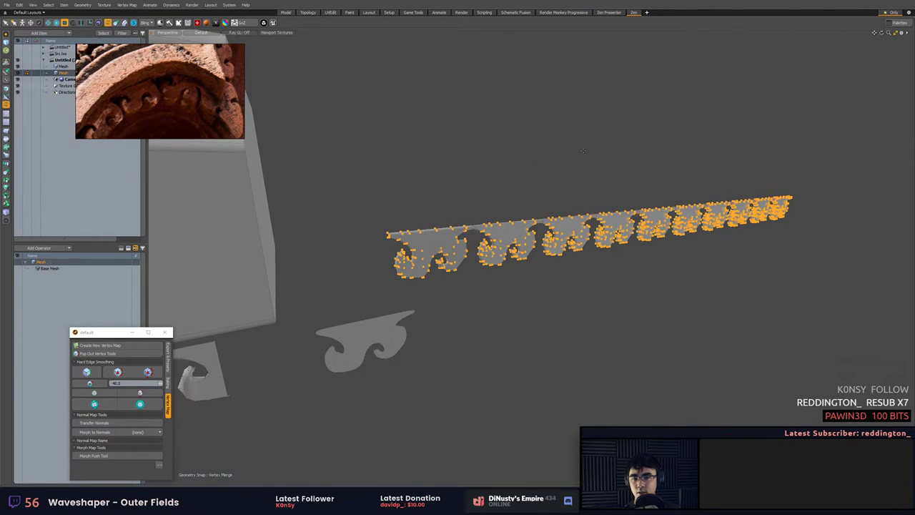
pyautogui.press('Escape')
# Turn on subdivision smoothing for the ornament row and display its wireframe.
pyautogui.keyDown('alt'); pyautogui.moveTo(583, 151); pyautogui.dragTo(572, 133); pyautogui.keyUp('alt')
pyautogui.press('Tab')
pyautogui.scroll(2, 469, 212)
pyautogui.moveTo(470, 212)
pyautogui.keyDown('alt'); pyautogui.mouseDown()
pyautogui.moveTo(470, 197)
pyautogui.moveTo(480, 200)
pyautogui.moveTo(472, 201)
pyautogui.mouseUp(); pyautogui.keyUp('alt')
pyautogui.keyDown('alt'); pyautogui.keyDown('shift'); pyautogui.moveTo(472, 202); pyautogui.dragTo(422, 214); pyautogui.keyUp('shift'); pyautogui.keyUp('alt')
pyautogui.hotkey('ctrl', 'space')
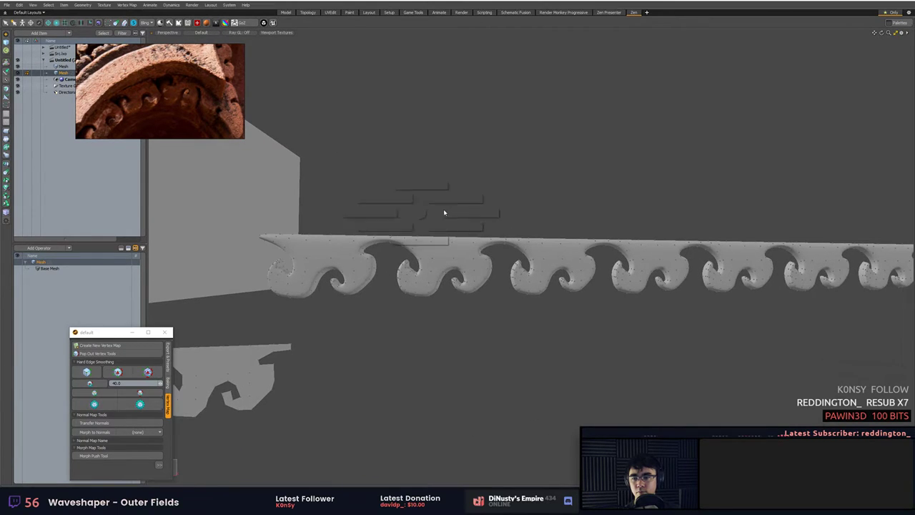
pyautogui.click(465, 213)
pyautogui.hotkey('ctrl', '3')
pyautogui.click(527, 224)
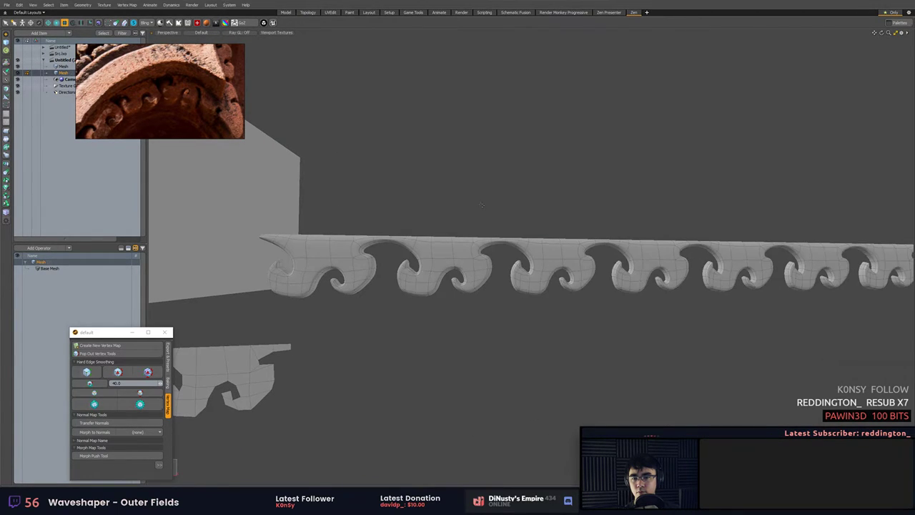
# Clear the leftover test pieces from beneath the moulding block, moving the spare flat ornament up and aside.
pyautogui.keyDown('alt'); pyautogui.moveTo(482, 205); pyautogui.dragTo(425, 286); pyautogui.keyUp('alt')
pyautogui.scroll(-3, 435, 233)
pyautogui.keyDown('ctrl'); pyautogui.keyDown('alt'); pyautogui.moveTo(425, 286); pyautogui.dragTo(457, 286); pyautogui.keyUp('alt'); pyautogui.keyUp('ctrl')
pyautogui.keyDown('alt'); pyautogui.moveTo(457, 286); pyautogui.dragTo(527, 296); pyautogui.keyUp('alt')
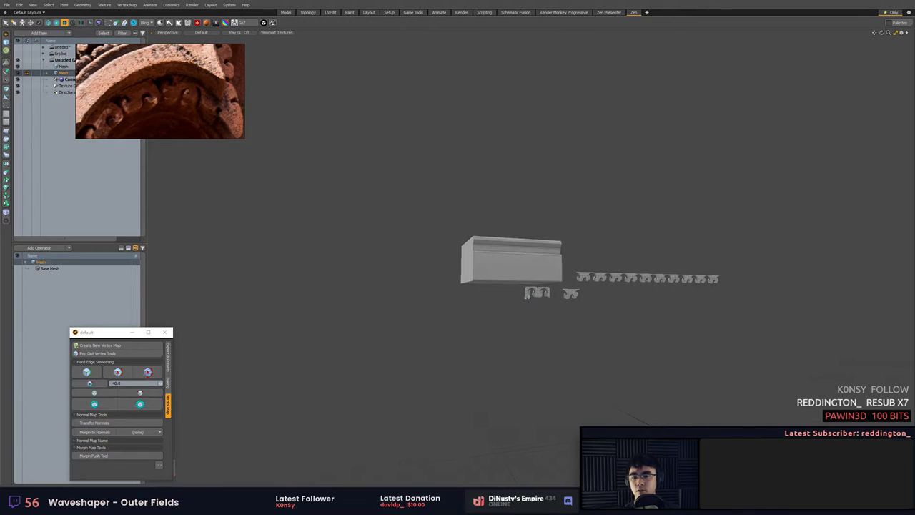
pyautogui.press('3')
pyautogui.doubleClick(530, 295)
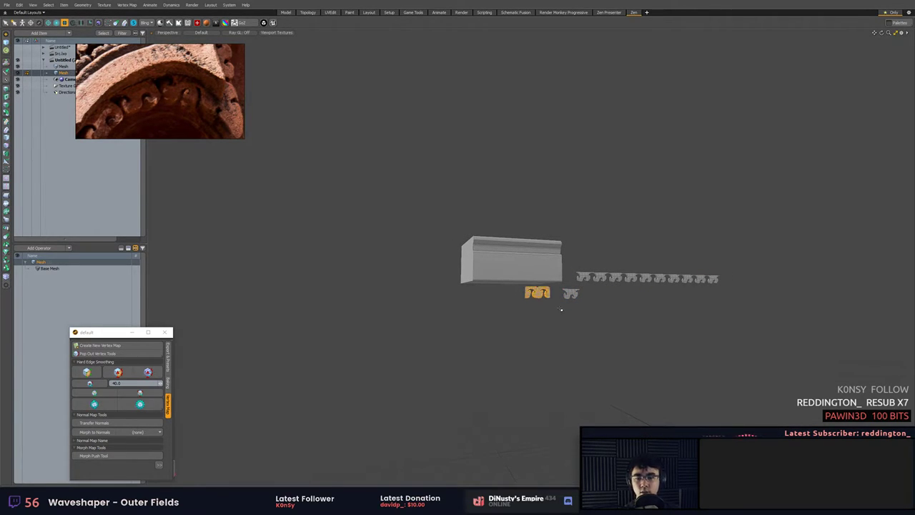
pyautogui.press('w')
pyautogui.keyDown('alt'); pyautogui.moveTo(616, 293); pyautogui.dragTo(672, 197); pyautogui.keyUp('alt')
pyautogui.press('q')
pyautogui.click(669, 203)
# Select the ornament row and snap its left end to the block's lower-left corner in the front view.
pyautogui.doubleClick(596, 287)
pyautogui.keyDown('alt'); pyautogui.moveTo(596, 287); pyautogui.dragTo(662, 219); pyautogui.keyUp('alt')
pyautogui.press('KP_2')
pyautogui.press('KP_1')
pyautogui.press('KP_2')
pyautogui.scroll(4, 601, 268)
pyautogui.press('w')
pyautogui.press('q')
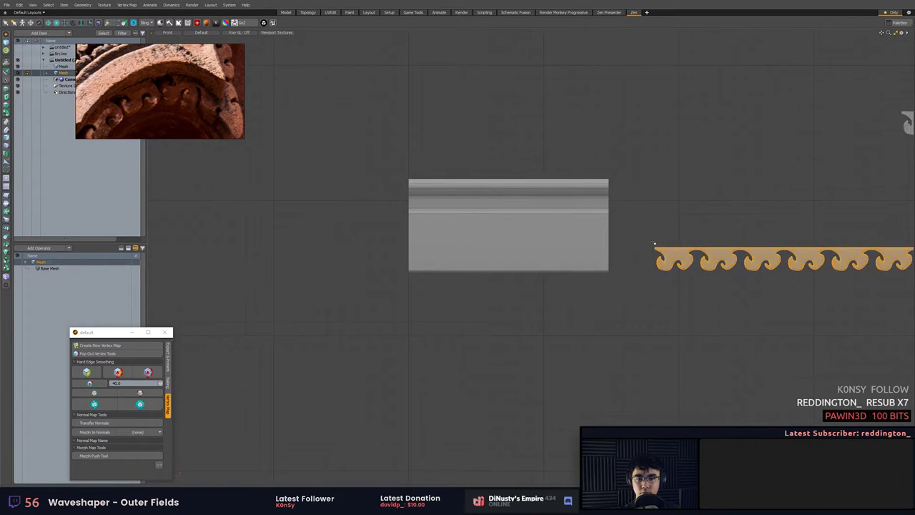
pyautogui.press('w')
pyautogui.press('space')
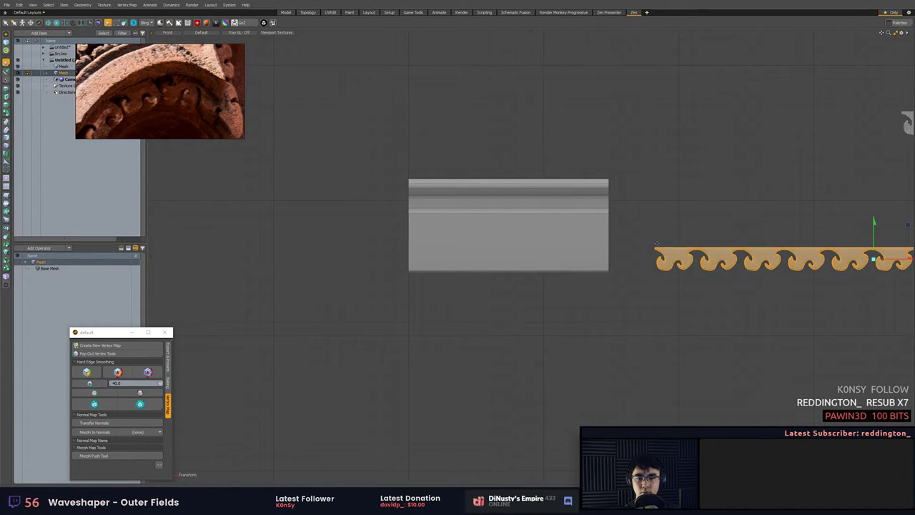
pyautogui.moveTo(653, 248); pyautogui.dragTo(406, 272)
pyautogui.hotkey('ctrl', 'z')
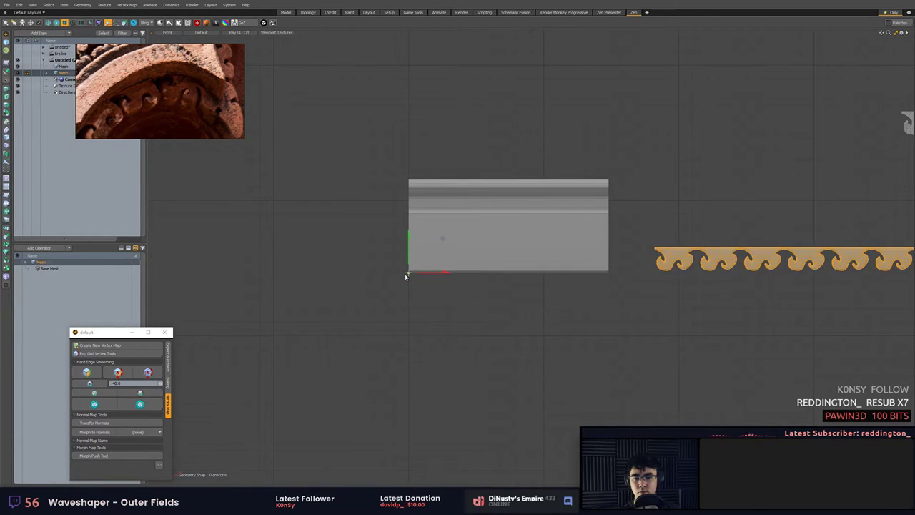
pyautogui.hotkey('ctrl', 'shift', 'z')
# Scale up the whole ornament row and move it down clear of the block.
pyautogui.keyDown('alt'); pyautogui.moveTo(557, 320); pyautogui.dragTo(686, 250); pyautogui.keyUp('alt')
pyautogui.press('q')
pyautogui.press('KP_Decimal')
pyautogui.keyDown('ctrl'); pyautogui.keyDown('alt'); pyautogui.moveTo(616, 266); pyautogui.dragTo(565, 300); pyautogui.keyUp('alt'); pyautogui.keyUp('ctrl')
pyautogui.press('w')
pyautogui.keyDown('ctrl'); pyautogui.keyDown('alt'); pyautogui.moveTo(564, 300); pyautogui.dragTo(538, 325); pyautogui.keyUp('alt'); pyautogui.keyUp('ctrl')
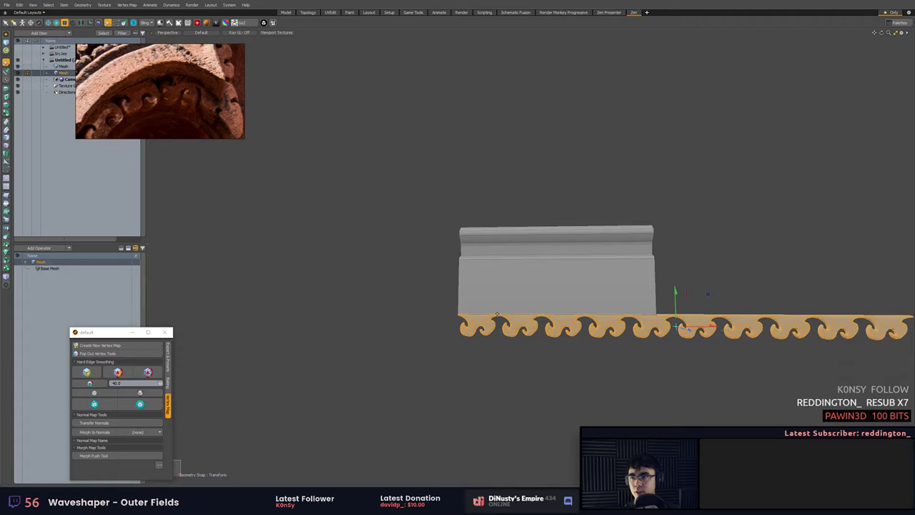
pyautogui.keyDown('alt'); pyautogui.keyDown('shift'); pyautogui.moveTo(592, 300); pyautogui.dragTo(512, 257); pyautogui.keyUp('shift'); pyautogui.keyUp('alt')
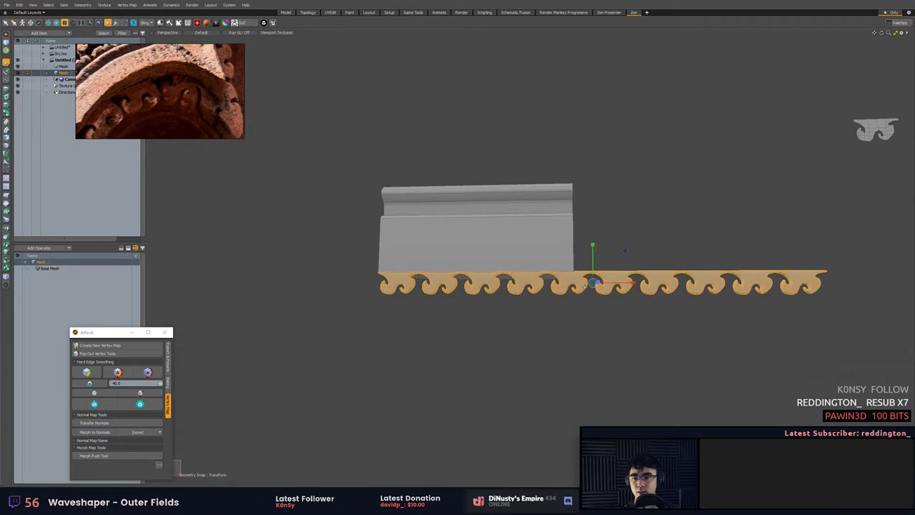
pyautogui.moveTo(593, 284); pyautogui.dragTo(643, 284)
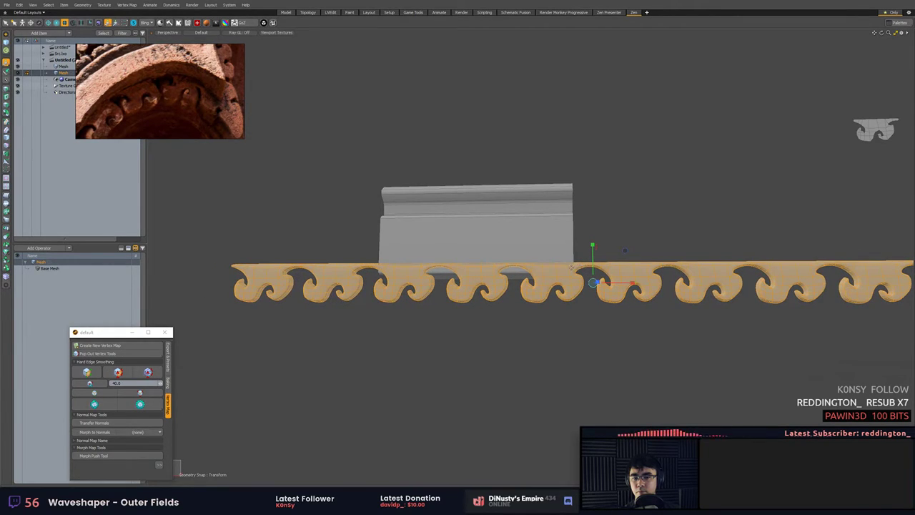
pyautogui.moveTo(594, 261); pyautogui.dragTo(607, 283)
pyautogui.scroll(-3, 584, 276)
pyautogui.scroll(1, 475, 286)
pyautogui.press('q')
pyautogui.keyDown('alt'); pyautogui.moveTo(468, 280); pyautogui.dragTo(472, 276); pyautogui.keyUp('alt')
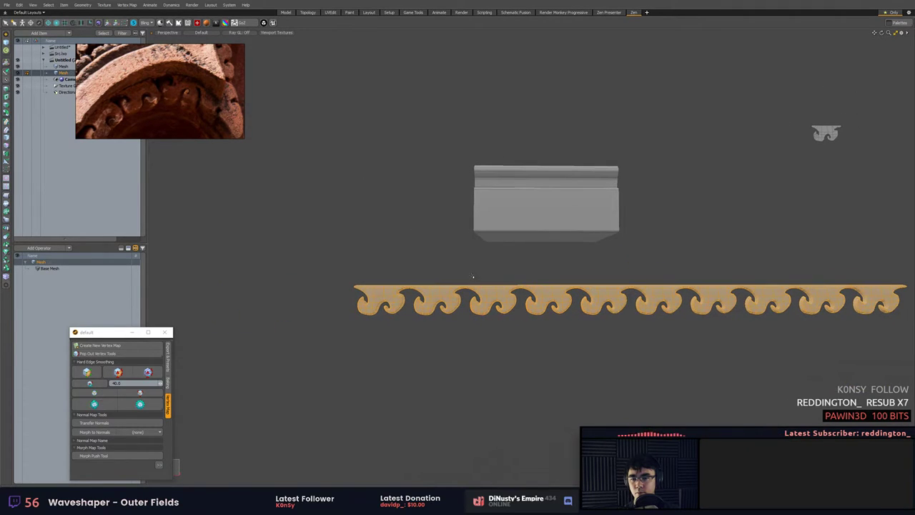
# Delete the surplus ornaments so that only three consecutive ones remain below the block.
pyautogui.moveTo(470, 289); pyautogui.dragTo(264, 278, button='right')
pyautogui.moveTo(646, 280)
pyautogui.keyDown('alt'); pyautogui.keyDown('shift'); pyautogui.mouseDown()
pyautogui.moveTo(491, 258)
pyautogui.moveTo(523, 258)
pyautogui.mouseUp(); pyautogui.keyUp('shift'); pyautogui.keyUp('alt')
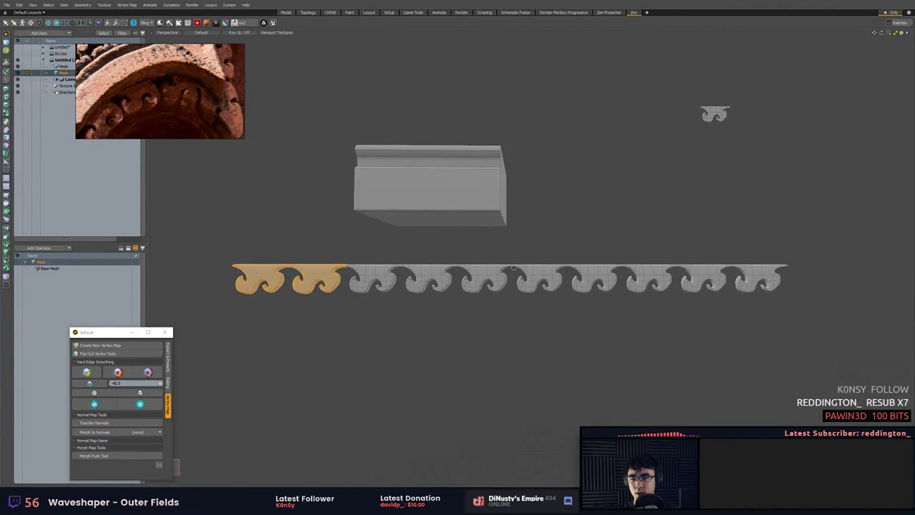
pyautogui.scroll(3, 522, 258)
pyautogui.keyDown('shift'); pyautogui.moveTo(529, 344); pyautogui.dragTo(778, 240, button='right'); pyautogui.keyUp('shift')
pyautogui.keyDown('alt'); pyautogui.keyDown('shift'); pyautogui.moveTo(752, 225); pyautogui.dragTo(684, 222); pyautogui.keyUp('shift'); pyautogui.keyUp('alt')
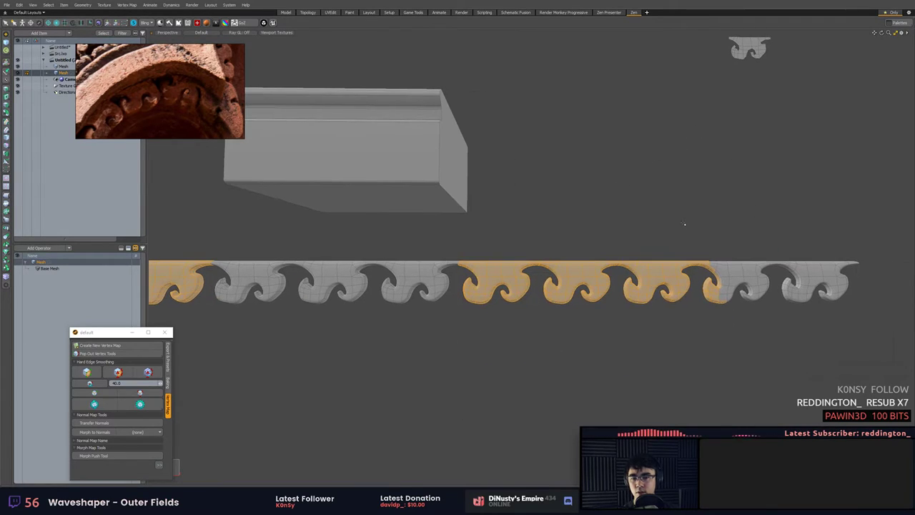
pyautogui.press('Delete')
pyautogui.moveTo(677, 260); pyautogui.dragTo(865, 222, button='right')
pyautogui.scroll(3, 799, 197)
pyautogui.press('Delete')
pyautogui.press('a')
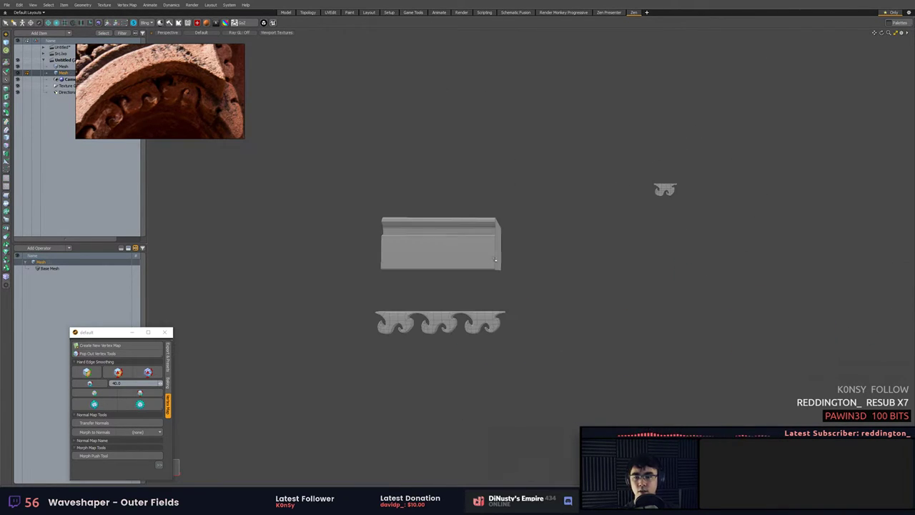
# Snap the upper-left corner of the three-ornament trim to the block's lower-left corner in the front view.
pyautogui.keyDown('alt'); pyautogui.moveTo(505, 298); pyautogui.dragTo(494, 318); pyautogui.keyUp('alt')
pyautogui.keyDown('alt'); pyautogui.keyDown('shift'); pyautogui.moveTo(495, 317); pyautogui.dragTo(588, 308); pyautogui.keyUp('shift'); pyautogui.keyUp('alt')
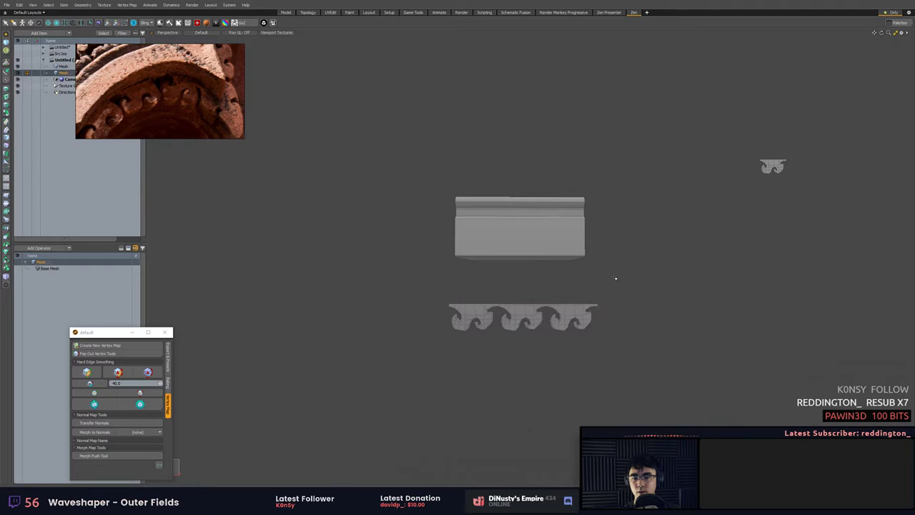
pyautogui.hotkey('ctrl', 'x')
pyautogui.hotkey('ctrl', 'v')
pyautogui.press('KP_1')
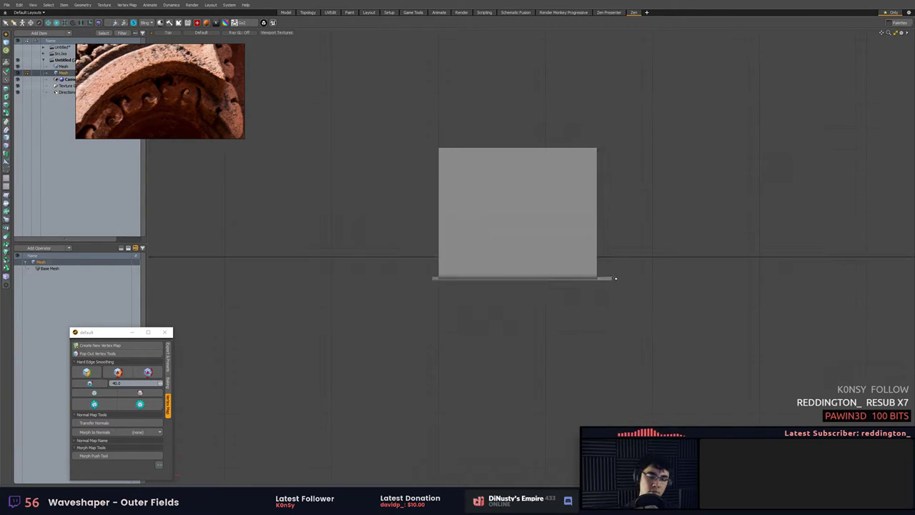
pyautogui.press('KP_2')
pyautogui.keyDown('ctrl'); pyautogui.keyDown('alt'); pyautogui.moveTo(596, 281); pyautogui.dragTo(640, 282); pyautogui.keyUp('alt'); pyautogui.keyUp('ctrl')
pyautogui.press('w')
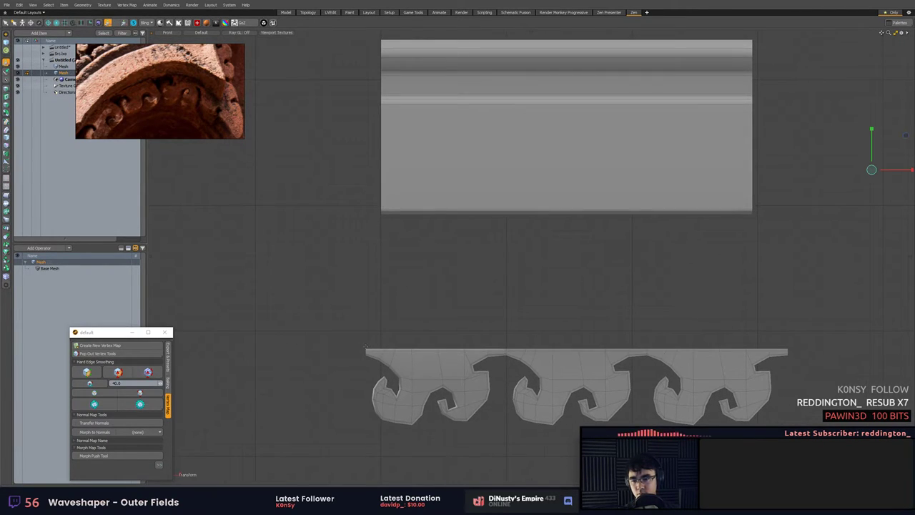
pyautogui.click(415, 349)
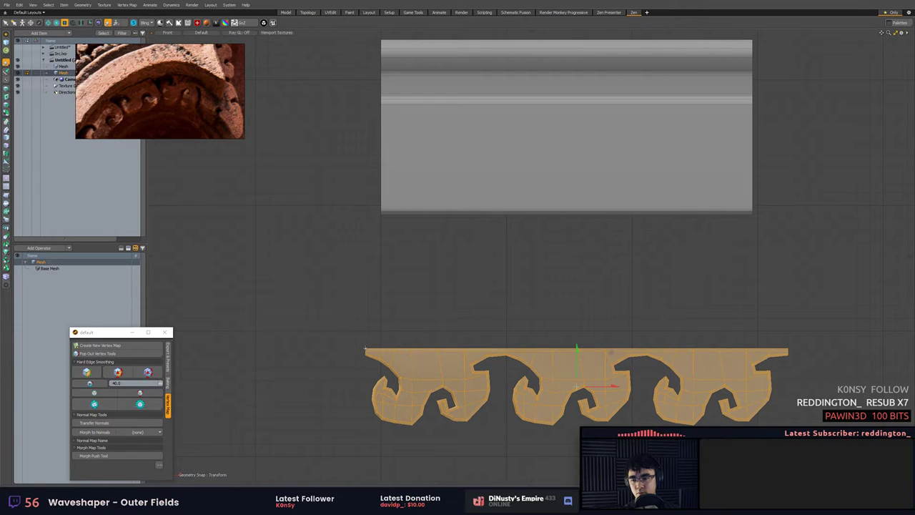
pyautogui.moveTo(369, 351); pyautogui.dragTo(382, 214)
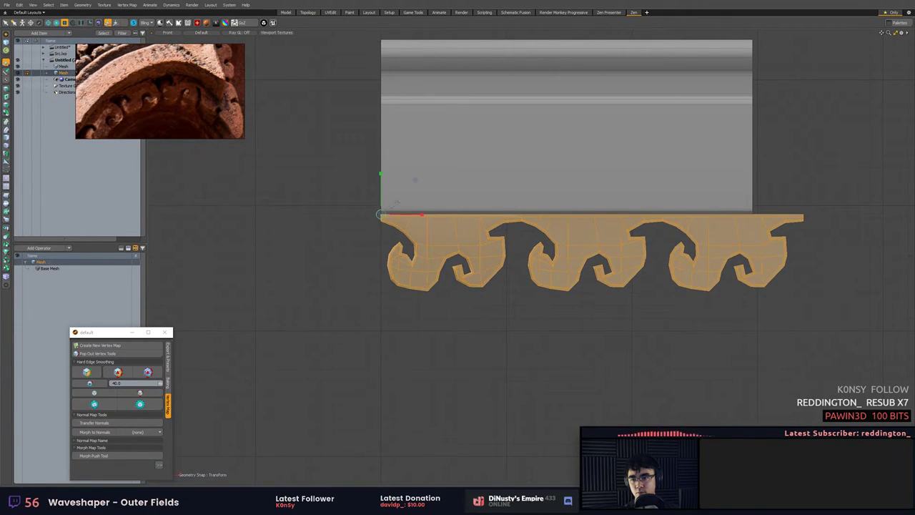
# Scale the trim from its left end to the block's width and align its right-end vertices with the block's right edge.
pyautogui.moveTo(382, 220); pyautogui.dragTo(368, 220)
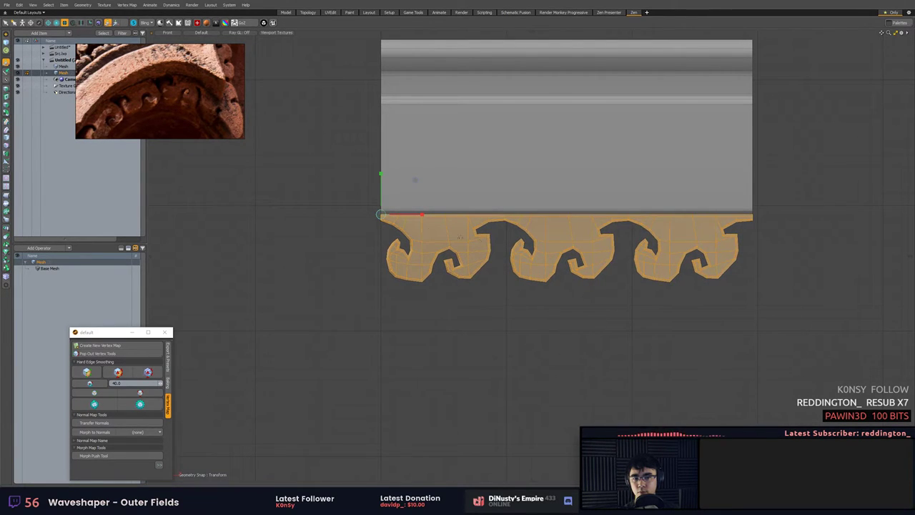
pyautogui.moveTo(681, 229)
pyautogui.keyDown('alt'); pyautogui.keyDown('shift'); pyautogui.mouseDown()
pyautogui.moveTo(525, 255)
pyautogui.moveTo(669, 262)
pyautogui.mouseUp(); pyautogui.keyUp('shift'); pyautogui.keyUp('alt')
pyautogui.keyDown('alt'); pyautogui.keyDown('shift'); pyautogui.moveTo(752, 257); pyautogui.dragTo(637, 265); pyautogui.keyUp('shift'); pyautogui.keyUp('alt')
pyautogui.press('1')
pyautogui.moveTo(645, 221); pyautogui.dragTo(707, 270, button='right')
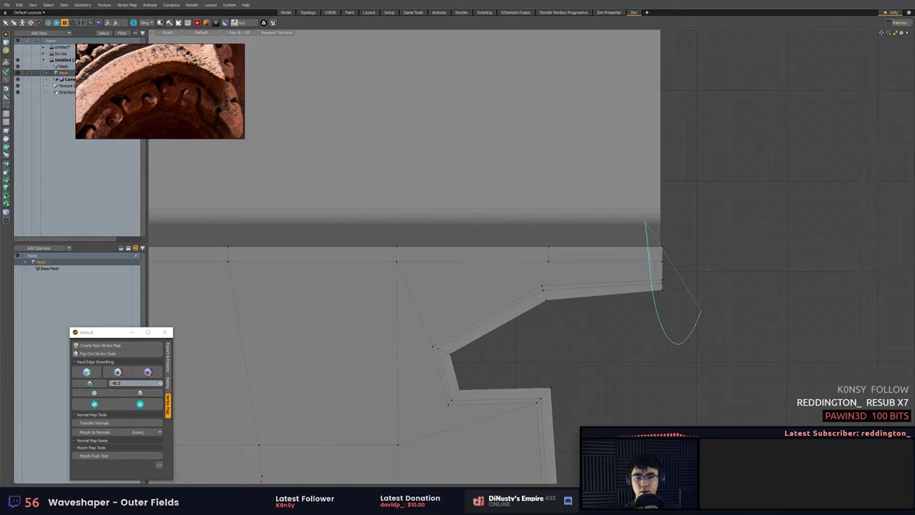
pyautogui.moveTo(700, 311); pyautogui.dragTo(707, 269, button='right')
pyautogui.moveTo(661, 267); pyautogui.dragTo(655, 248)
pyautogui.press('q')
pyautogui.press('a')
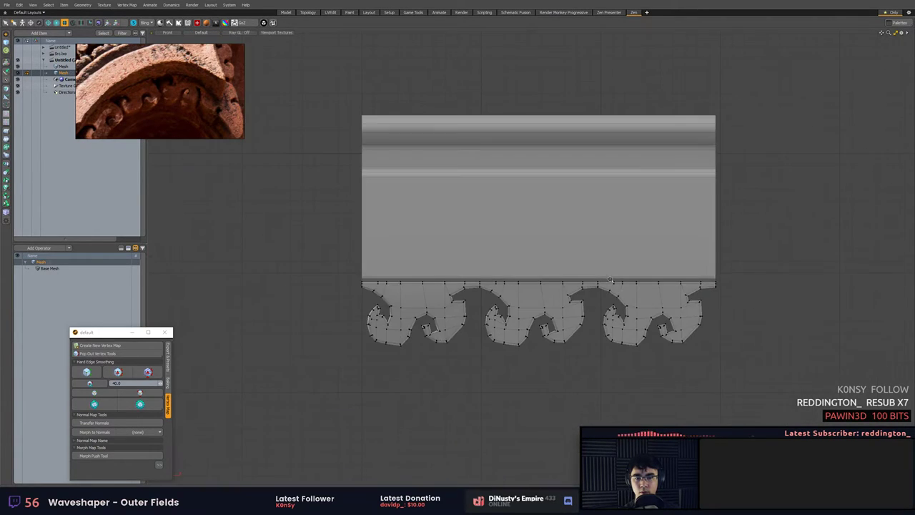
# Move the trim back in depth so that it sits beneath the block, behind its front face.
pyautogui.keyDown('alt'); pyautogui.keyDown('shift'); pyautogui.moveTo(538, 288); pyautogui.dragTo(646, 293); pyautogui.keyUp('shift'); pyautogui.keyUp('alt')
pyautogui.keyDown('alt'); pyautogui.keyDown('shift'); pyautogui.moveTo(646, 292); pyautogui.dragTo(587, 311); pyautogui.keyUp('shift'); pyautogui.keyUp('alt')
pyautogui.press('KP_Decimal')
pyautogui.click(110, 403)
pyautogui.moveTo(418, 386)
pyautogui.keyDown('alt'); pyautogui.mouseDown()
pyautogui.moveTo(551, 383)
pyautogui.moveTo(580, 333)
pyautogui.mouseUp(); pyautogui.keyUp('alt')
pyautogui.press('3')
pyautogui.keyDown('alt'); pyautogui.moveTo(527, 315); pyautogui.dragTo(555, 326); pyautogui.keyUp('alt')
pyautogui.press('x')
pyautogui.press('w')
pyautogui.press('x')
pyautogui.press('q')
pyautogui.click(649, 339)
# Enlarge the bevel along the block's lower front by raising its upper edge and moving its lower edge back.
pyautogui.keyDown('alt'); pyautogui.moveTo(649, 339); pyautogui.dragTo(620, 318); pyautogui.keyUp('alt')
pyautogui.scroll(3, 549, 266)
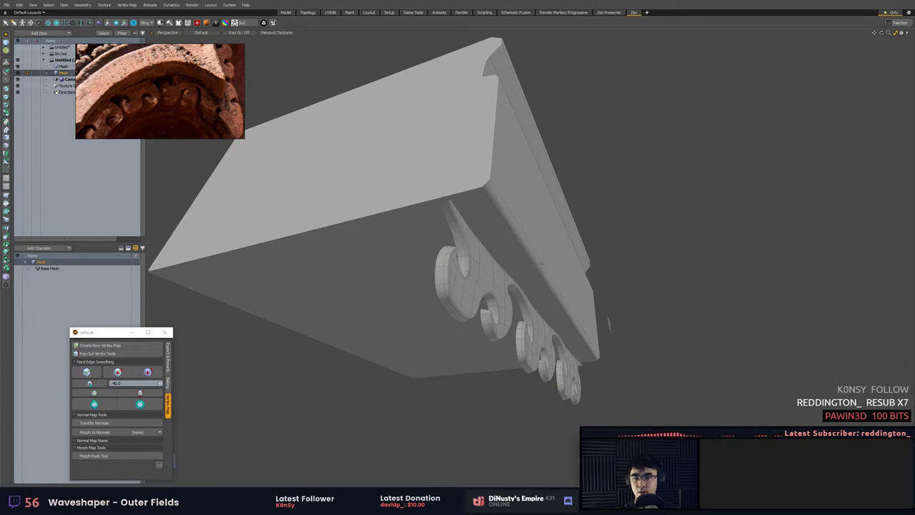
pyautogui.click(537, 267)
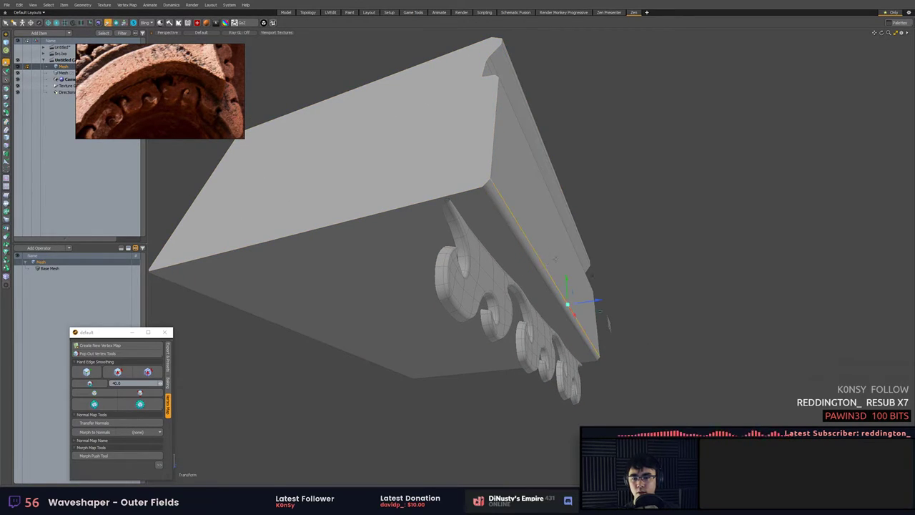
pyautogui.moveTo(566, 287); pyautogui.dragTo(564, 274)
pyautogui.press('q')
pyautogui.click(546, 284)
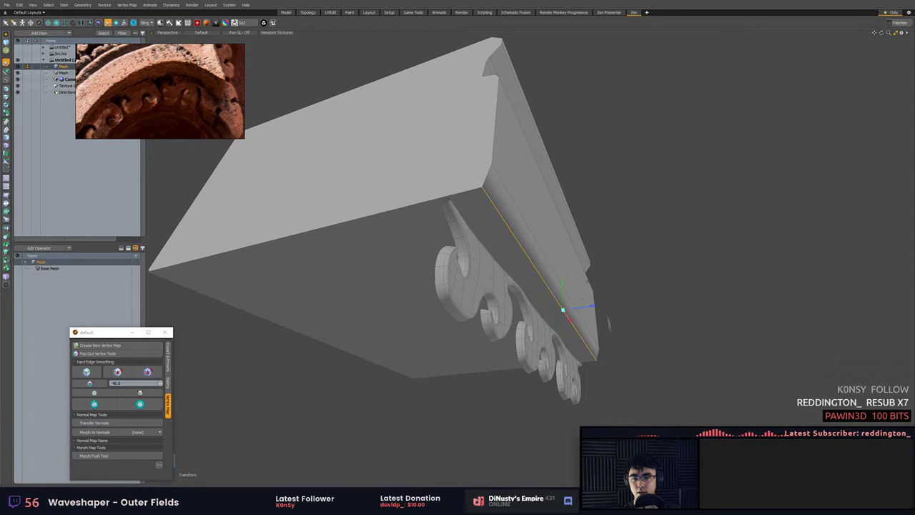
pyautogui.moveTo(581, 309); pyautogui.dragTo(399, 414)
pyautogui.press('q')
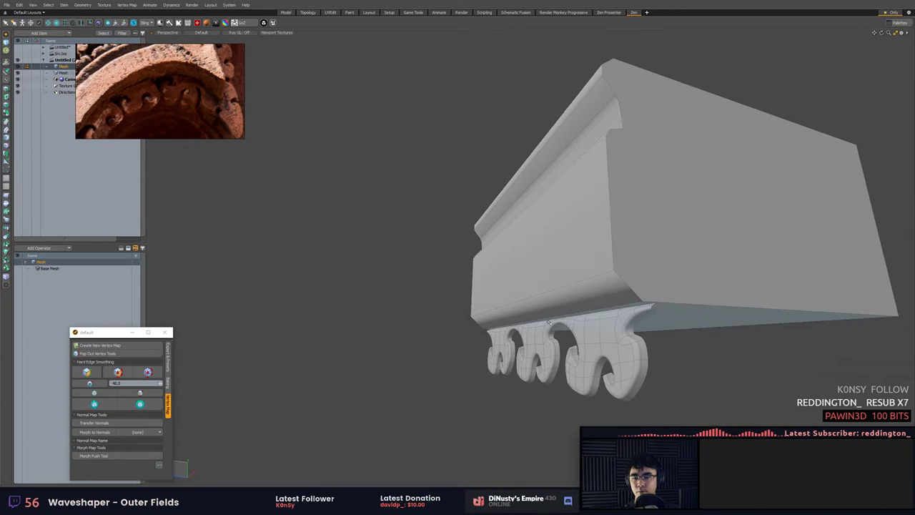
# Select the trim as an item and isolate it by hiding the block.
pyautogui.doubleClick(543, 328)
pyautogui.click(543, 328)
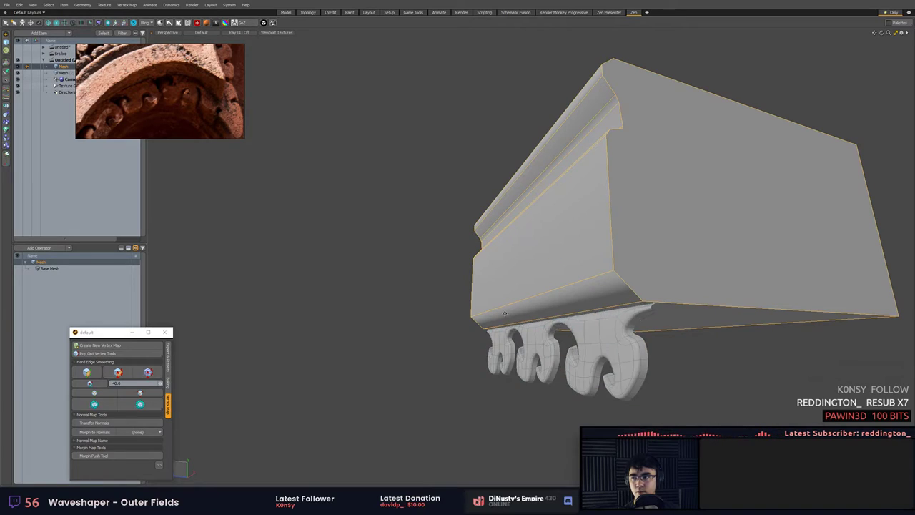
pyautogui.keyDown('alt'); pyautogui.keyDown('shift'); pyautogui.moveTo(642, 244); pyautogui.dragTo(637, 238); pyautogui.keyUp('shift'); pyautogui.keyUp('alt')
pyautogui.click(544, 339)
pyautogui.hotkey('shift', 'h')
pyautogui.keyDown('alt'); pyautogui.moveTo(445, 333); pyautogui.dragTo(486, 353); pyautogui.keyUp('alt')
# Select the strip of polygons along the trim's flat top side and delete it.
pyautogui.press('3')
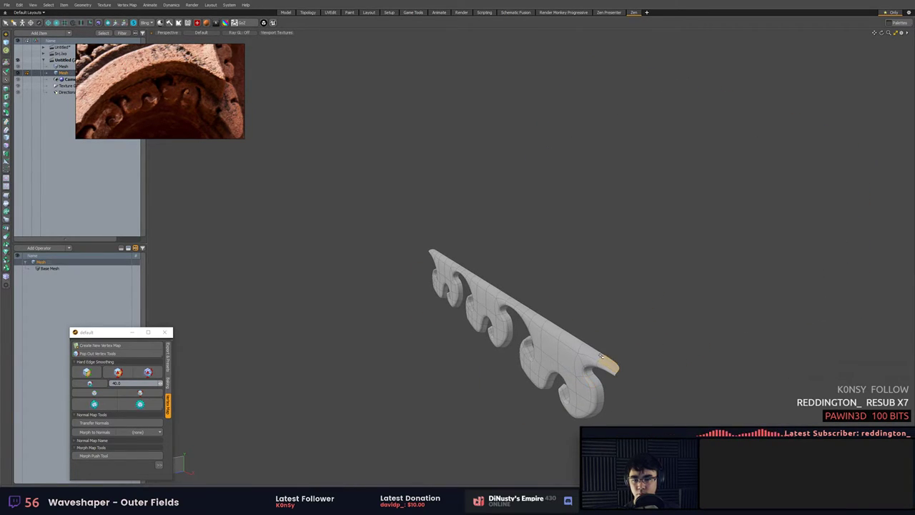
pyautogui.press('Up')
pyautogui.press('Return')
pyautogui.click(605, 360)
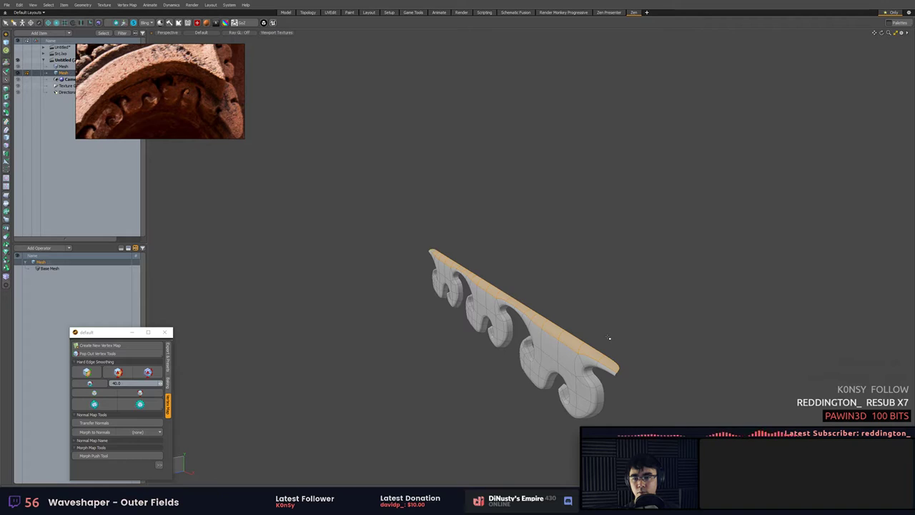
pyautogui.press('Delete')
# Show the trim with subdivision smoothing and unhide the block.
pyautogui.moveTo(586, 339)
pyautogui.keyDown('alt'); pyautogui.mouseDown()
pyautogui.moveTo(665, 341)
pyautogui.moveTo(641, 332)
pyautogui.moveTo(592, 336)
pyautogui.mouseUp(); pyautogui.keyUp('alt')
pyautogui.press('Tab')
pyautogui.press('5')
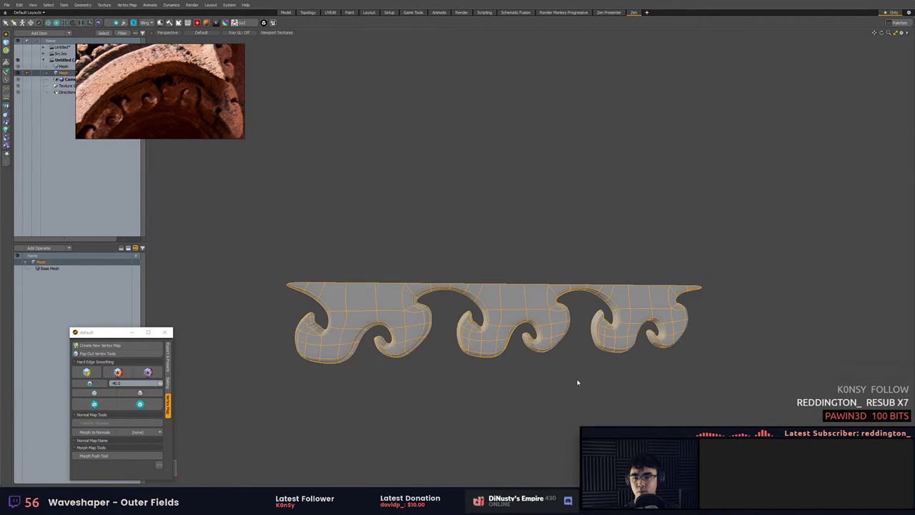
pyautogui.press('u')
pyautogui.click(579, 384)
pyautogui.keyDown('alt'); pyautogui.moveTo(579, 383); pyautogui.dragTo(550, 372); pyautogui.keyUp('alt')
pyautogui.press('3')
pyautogui.doubleClick(503, 302)
pyautogui.keyDown('alt'); pyautogui.moveTo(554, 293); pyautogui.dragTo(465, 262); pyautogui.keyUp('alt')
pyautogui.press('w')
pyautogui.click(463, 293)
pyautogui.hotkey('ctrl', 'z')
# Examine the trim beneath the moulding block in perspective and from the front, and clear the polygon selection.
pyautogui.keyDown('alt'); pyautogui.moveTo(496, 312); pyautogui.dragTo(664, 349); pyautogui.keyUp('alt')
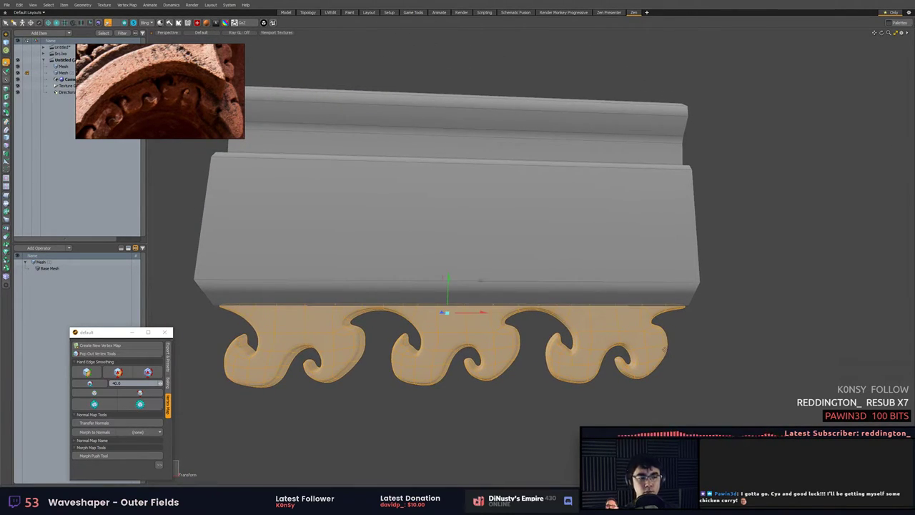
pyautogui.press('KP_1')
pyautogui.press('KP_Decimal')
pyautogui.press('KP_2')
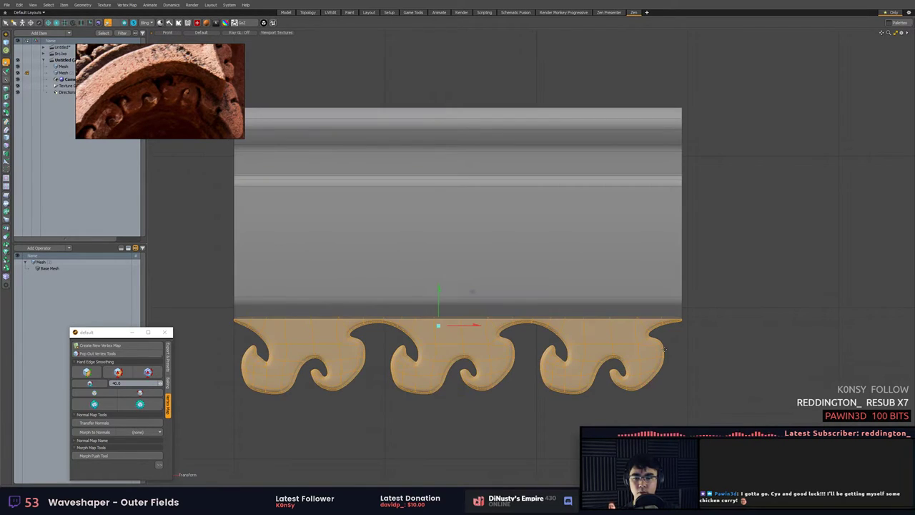
pyautogui.scroll(-6, 621, 297)
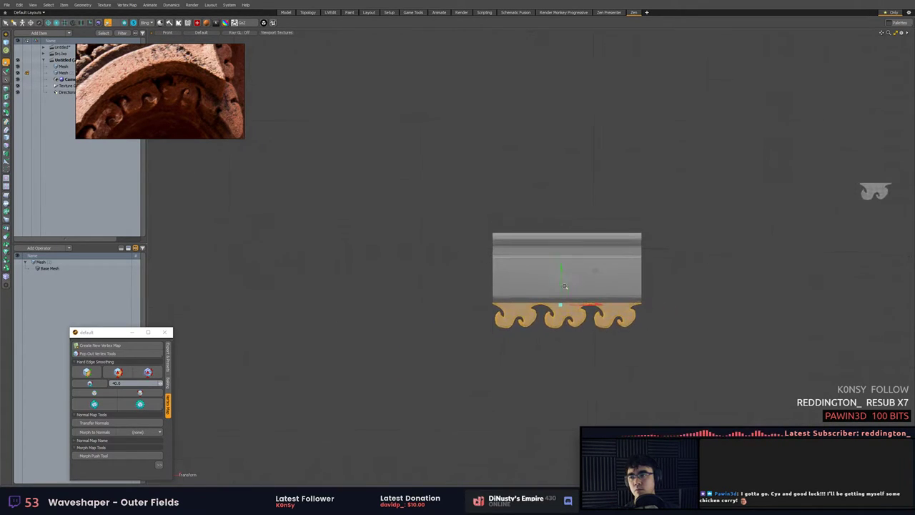
pyautogui.scroll(1, 620, 297)
pyautogui.press('q')
pyautogui.click(563, 164)
pyautogui.scroll(-2, 161, 94)
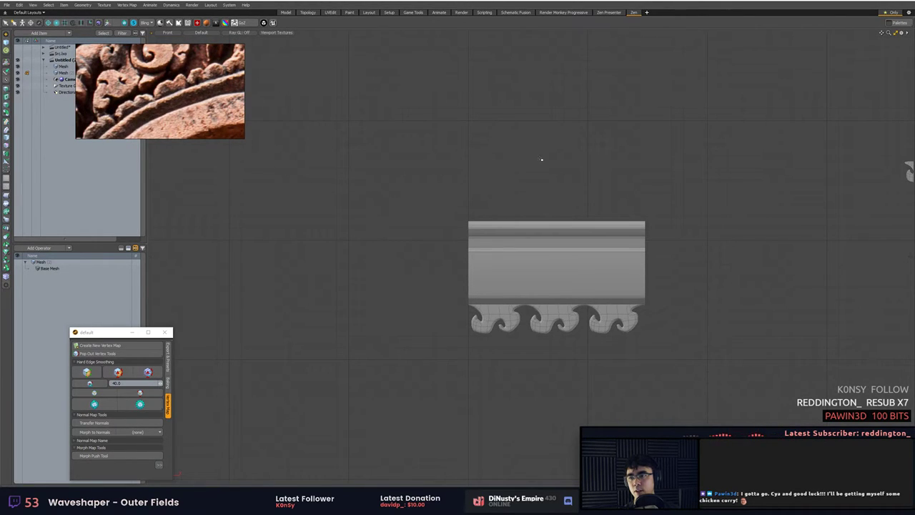
# Duplicate the spare flat scroll ornament by copying and pasting it, and move the copy into empty space nearer the block.
pyautogui.scroll(1, 541, 159)
pyautogui.keyDown('alt'); pyautogui.keyDown('shift'); pyautogui.moveTo(541, 159); pyautogui.dragTo(542, 135); pyautogui.keyUp('shift'); pyautogui.keyUp('alt')
pyautogui.keyDown('alt'); pyautogui.keyDown('shift'); pyautogui.moveTo(520, 199); pyautogui.dragTo(341, 234); pyautogui.keyUp('shift'); pyautogui.keyUp('alt')
pyautogui.scroll(2, 508, 235)
pyautogui.keyDown('alt'); pyautogui.keyDown('shift'); pyautogui.moveTo(795, 242); pyautogui.dragTo(463, 251); pyautogui.keyUp('shift'); pyautogui.keyUp('alt')
pyautogui.moveTo(462, 250); pyautogui.dragTo(474, 248, button='middle')
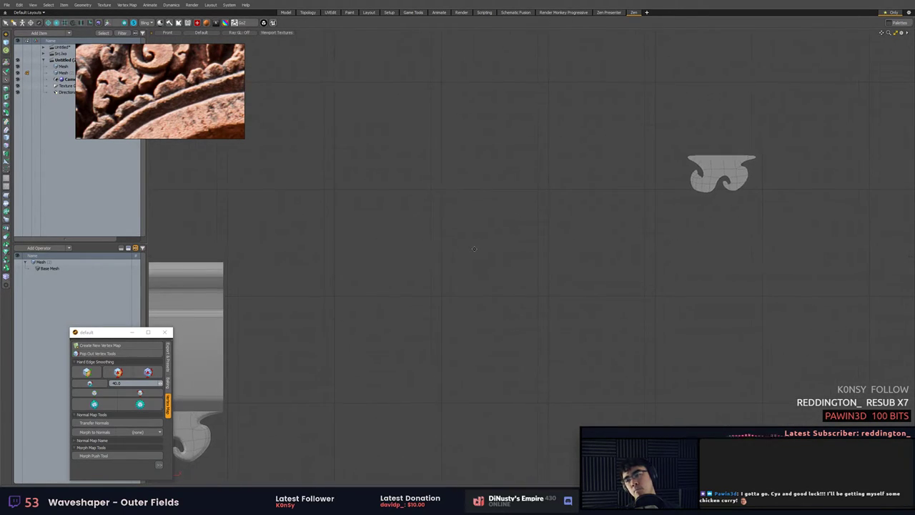
pyautogui.click(717, 173)
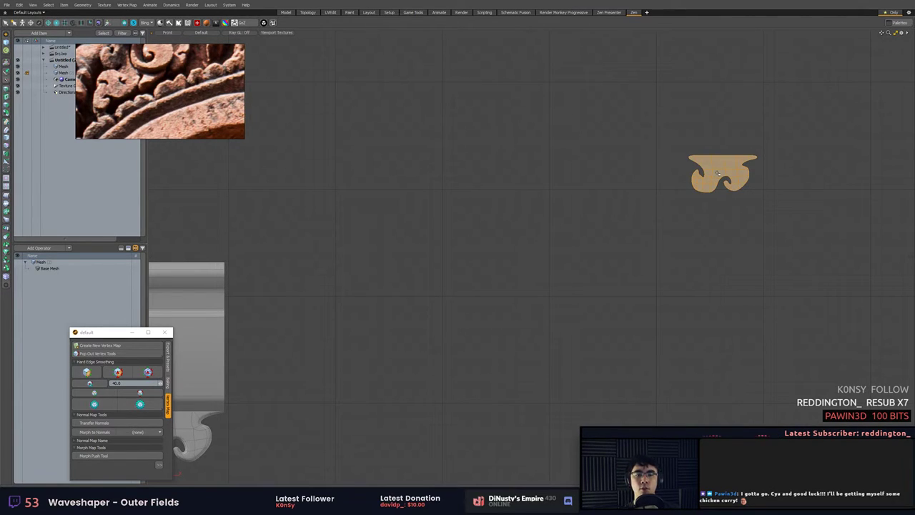
pyautogui.hotkey('ctrl', 'c')
pyautogui.hotkey('ctrl', 'v')
pyautogui.press('w')
pyautogui.moveTo(717, 173); pyautogui.dragTo(427, 243)
# Rotate the ornament copy upside down so its straight side lies at the bottom and its curls point up.
pyautogui.press('e')
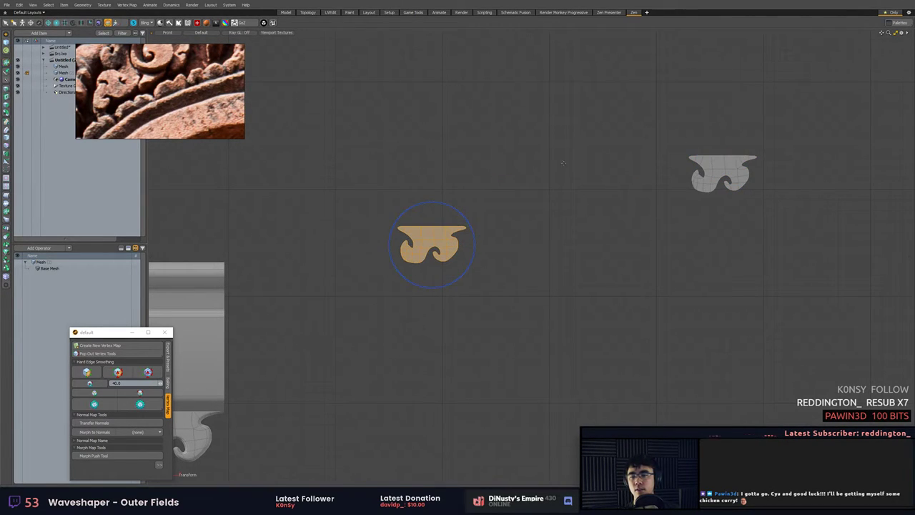
pyautogui.keyDown('alt'); pyautogui.moveTo(439, 187); pyautogui.dragTo(472, 278); pyautogui.keyUp('alt')
pyautogui.scroll(5, 496, 254)
pyautogui.press('q')
# Select the four vertices around the left curl's inner hollow and rotate and reposition them to reshape the hook.
pyautogui.press('1')
pyautogui.scroll(3, 537, 223)
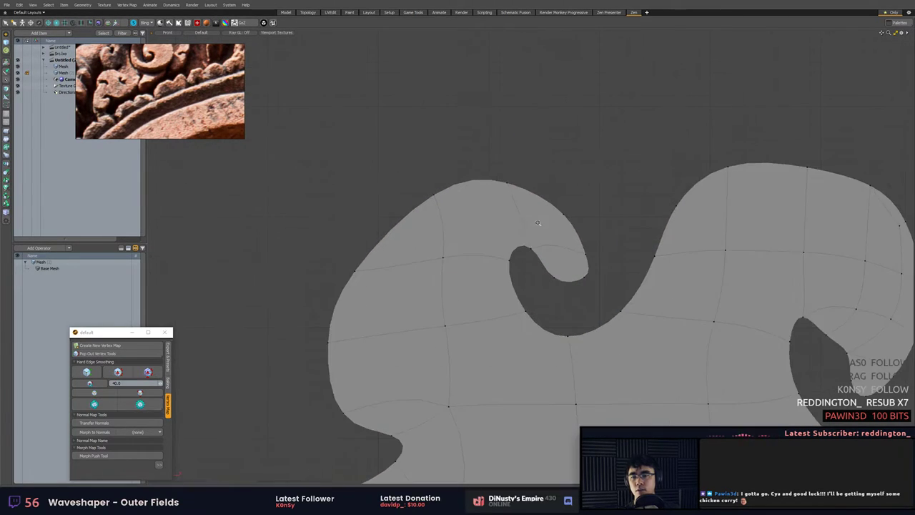
pyautogui.moveTo(560, 356); pyautogui.dragTo(568, 275, button='right')
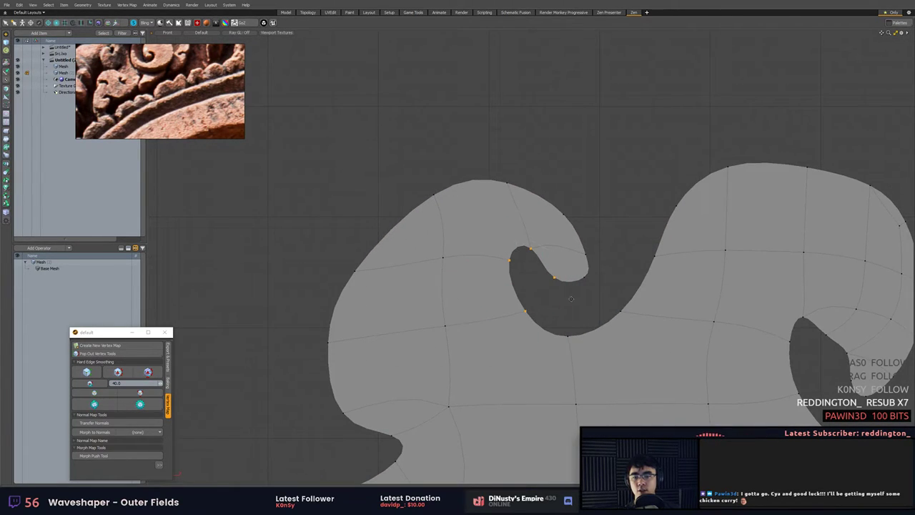
pyautogui.press('e')
pyautogui.moveTo(566, 300)
pyautogui.keyDown('alt'); pyautogui.mouseDown()
pyautogui.moveTo(547, 249)
pyautogui.moveTo(583, 178)
pyautogui.moveTo(553, 227)
pyautogui.moveTo(560, 220)
pyautogui.mouseUp(); pyautogui.keyUp('alt')
pyautogui.press('w')
pyautogui.press('q')
# Remove the surplus edges running through the left curl's tip to simplify its mesh.
pyautogui.press('2')
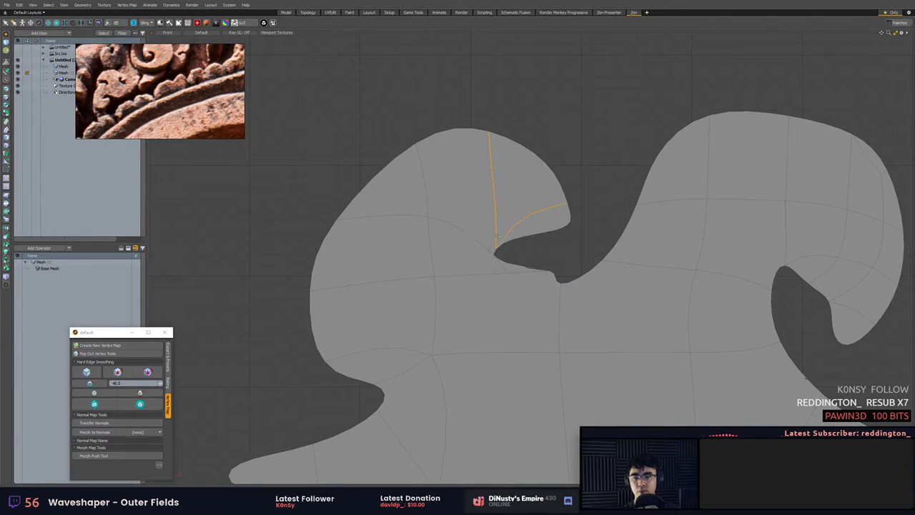
pyautogui.press('BackSpace')
pyautogui.click(473, 228)
pyautogui.press('BackSpace')
pyautogui.press('BackSpace')
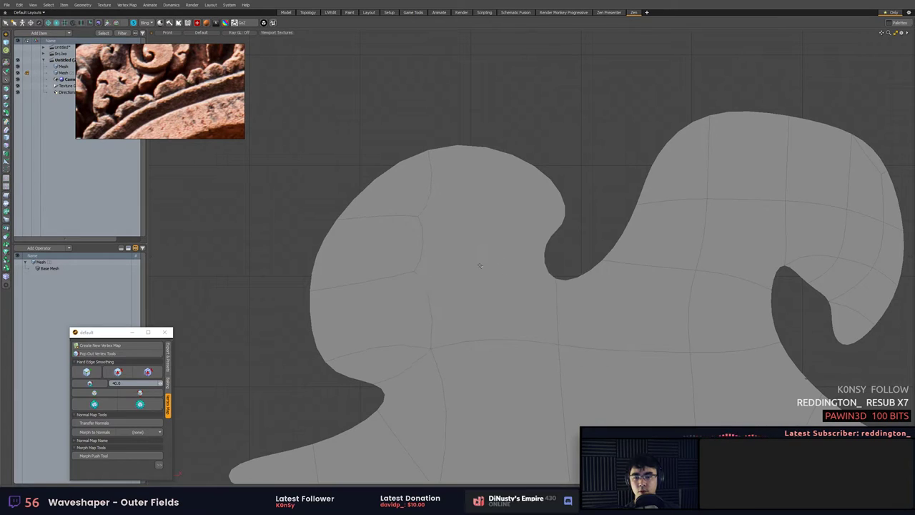
# Toggle the wireframe display off and back on, and show vertices in the viewport.
pyautogui.hotkey('ctrl', '3')
pyautogui.click(531, 213)
pyautogui.hotkey('ctrl', '3')
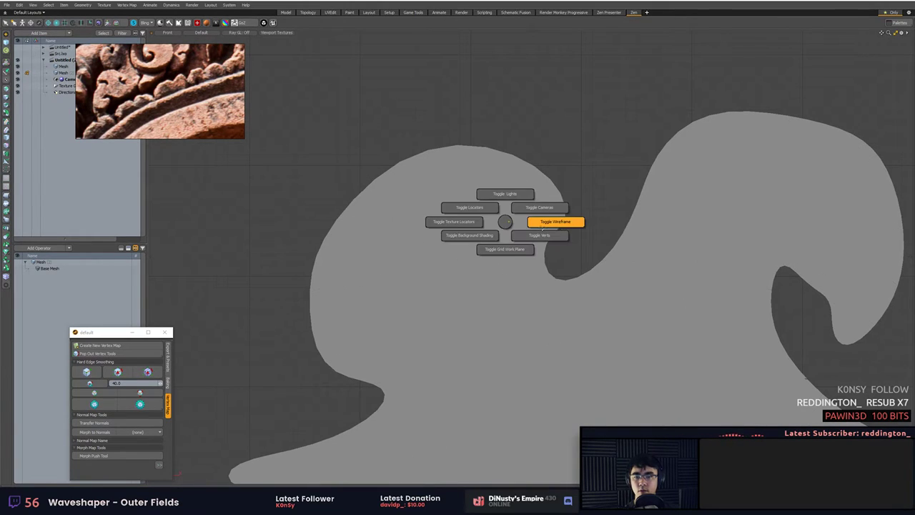
pyautogui.click(554, 222)
pyautogui.hotkey('ctrl', '3')
pyautogui.click(561, 249)
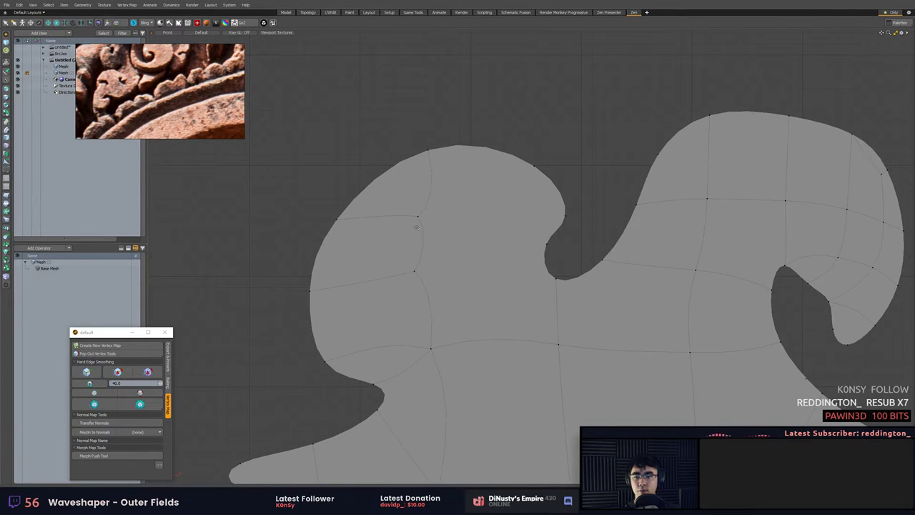
# Shift the left curl's inner vertices toward its tip to even out the mesh flow.
pyautogui.press('1')
pyautogui.click(419, 217)
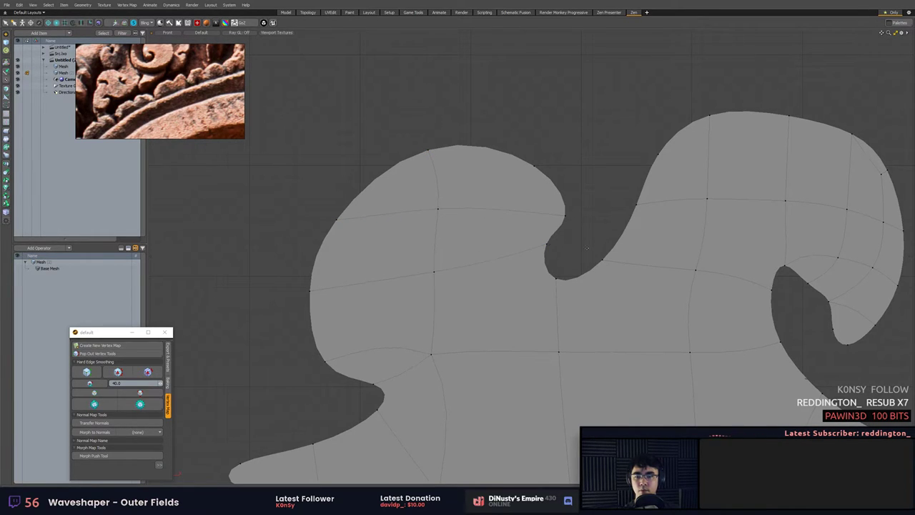
pyautogui.scroll(-1, 566, 236)
pyautogui.keyDown('alt'); pyautogui.keyDown('shift'); pyautogui.moveTo(601, 239); pyautogui.dragTo(588, 196); pyautogui.keyUp('shift'); pyautogui.keyUp('alt')
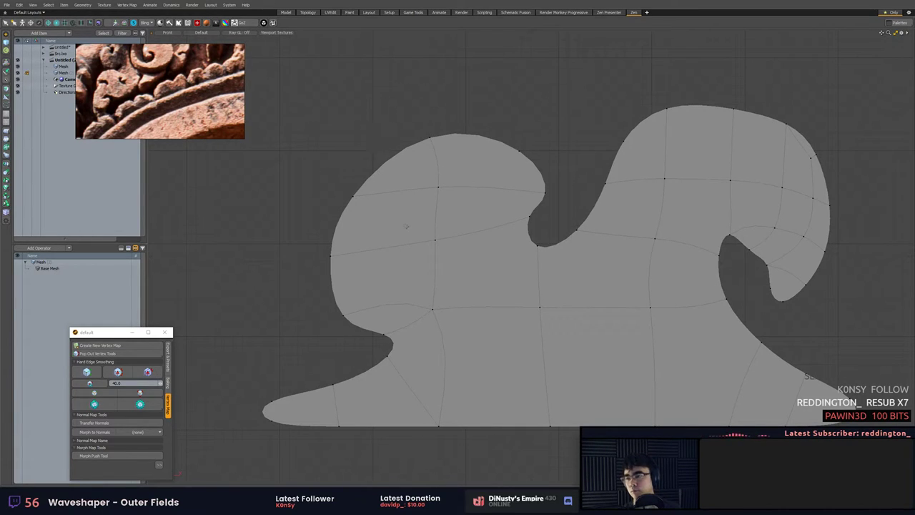
# Move the vertices on the outer half of the left curl outward and slightly down, leaving the base tip in place.
pyautogui.moveTo(303, 368); pyautogui.dragTo(311, 367, button='right')
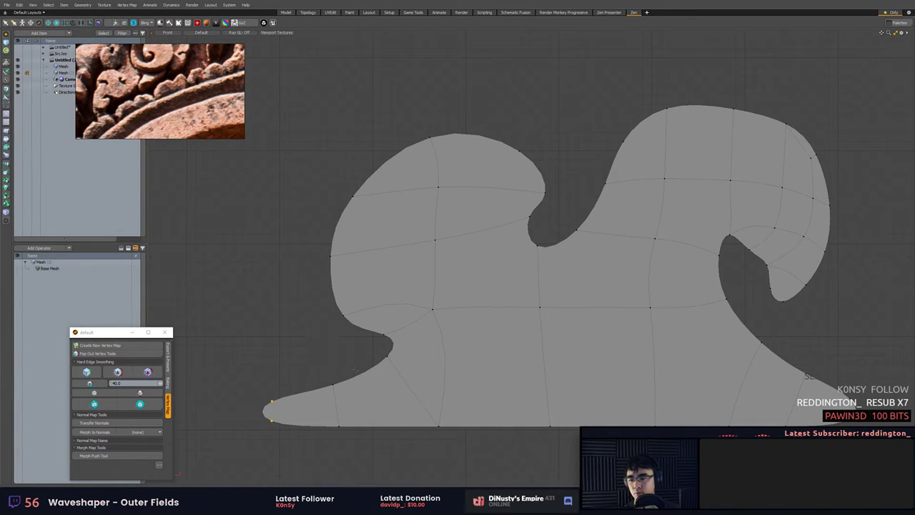
pyautogui.press('2')
pyautogui.moveTo(313, 195)
pyautogui.mouseDown(button='right')
pyautogui.moveTo(419, 378)
pyautogui.moveTo(439, 69)
pyautogui.moveTo(427, 79)
pyautogui.mouseUp(button='right')
pyautogui.press('w')
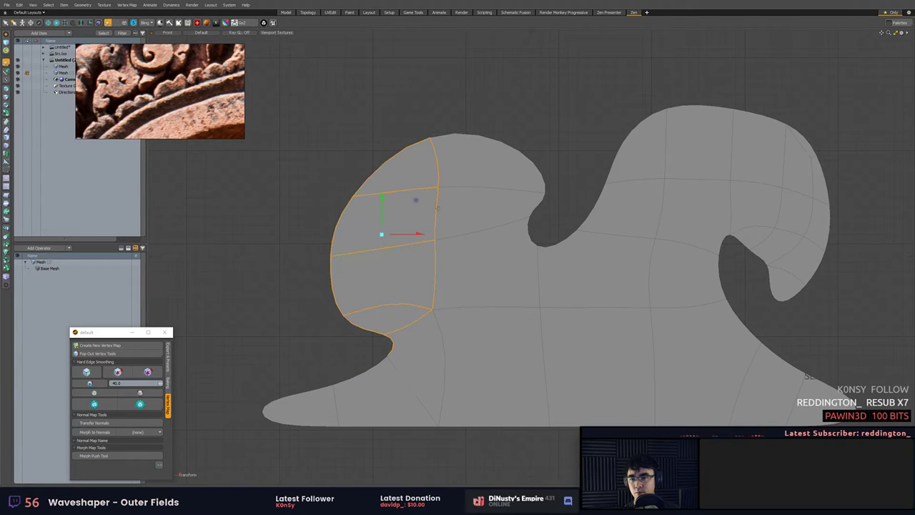
pyautogui.press('1')
pyautogui.moveTo(384, 98)
pyautogui.mouseDown(button='right')
pyautogui.moveTo(322, 300)
pyautogui.moveTo(496, 96)
pyautogui.mouseUp(button='right')
pyautogui.press('w')
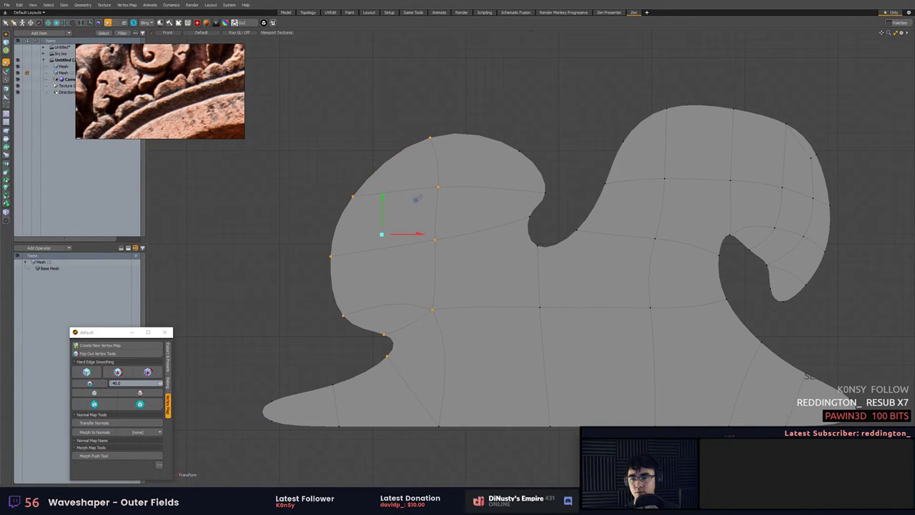
pyautogui.moveTo(418, 199); pyautogui.dragTo(347, 223)
pyautogui.press('Escape')
# Select the vertices of the left curl's tip and inner hollow and move them down and outward to shorten the curl.
pyautogui.keyDown('alt'); pyautogui.keyDown('shift'); pyautogui.moveTo(521, 156); pyautogui.dragTo(451, 166); pyautogui.keyUp('shift'); pyautogui.keyUp('alt')
pyautogui.moveTo(480, 100); pyautogui.dragTo(482, 131, button='right')
pyautogui.press('1')
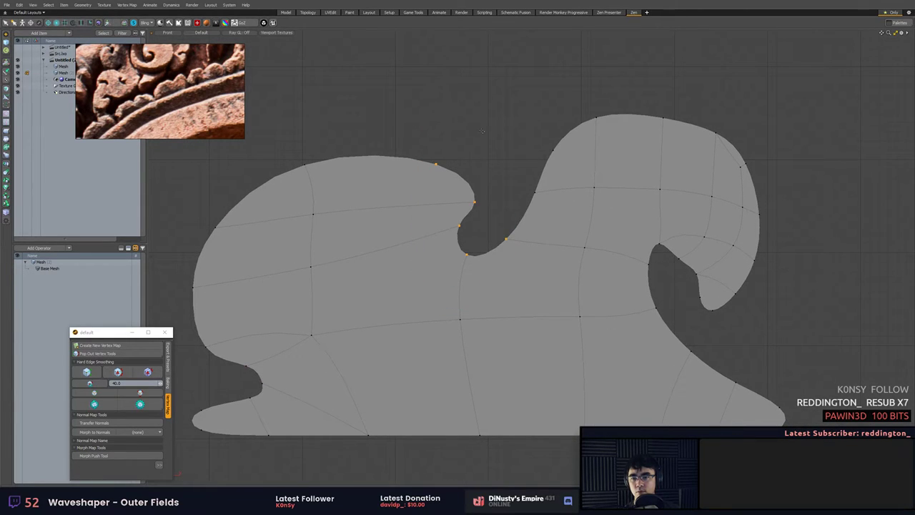
pyautogui.press('w')
pyautogui.press('q')
pyautogui.moveTo(417, 129)
pyautogui.mouseDown(button='right')
pyautogui.moveTo(485, 267)
pyautogui.moveTo(496, 187)
pyautogui.mouseUp(button='right')
pyautogui.press('w')
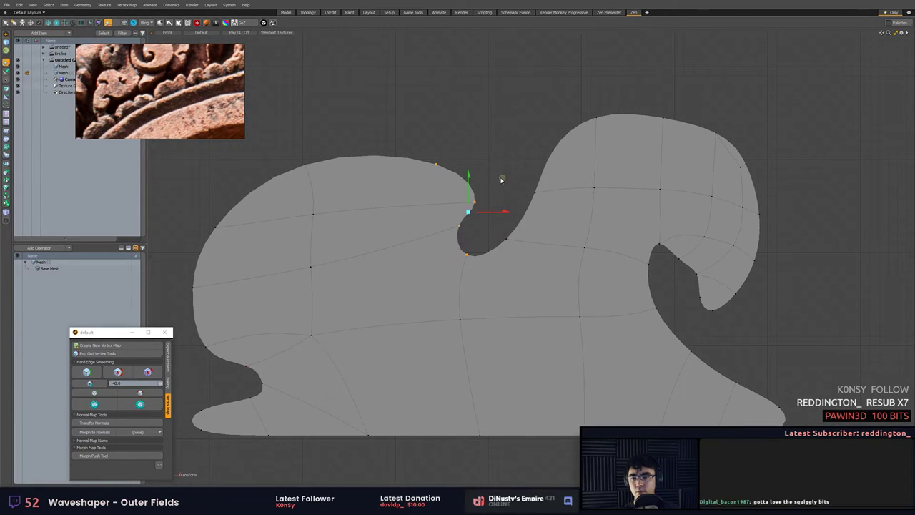
pyautogui.moveTo(501, 179); pyautogui.dragTo(453, 213)
pyautogui.press('q')
# Deepen the valley between the two curls by lowering its bottom, and move the interior vertex beneath it down and left.
pyautogui.press('2')
pyautogui.click(453, 322)
pyautogui.press('w')
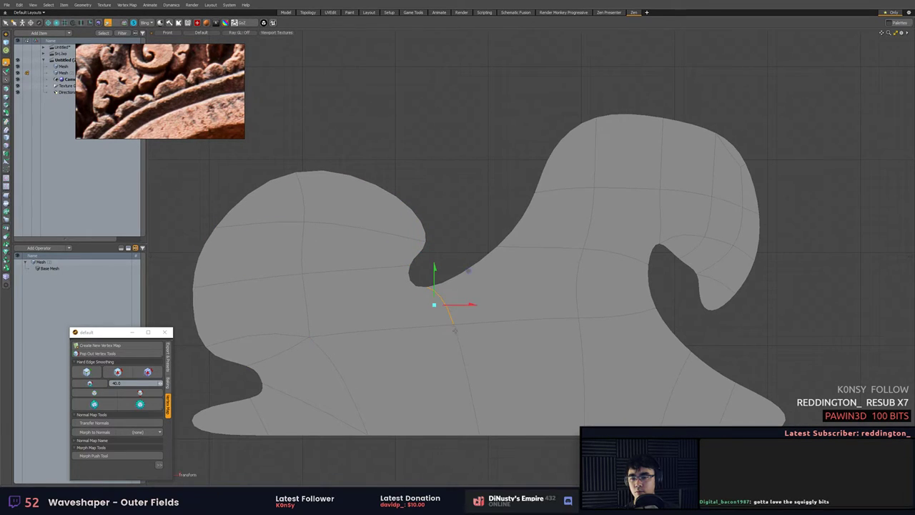
pyautogui.moveTo(450, 325); pyautogui.dragTo(476, 411)
pyautogui.press('q')
pyautogui.press('1')
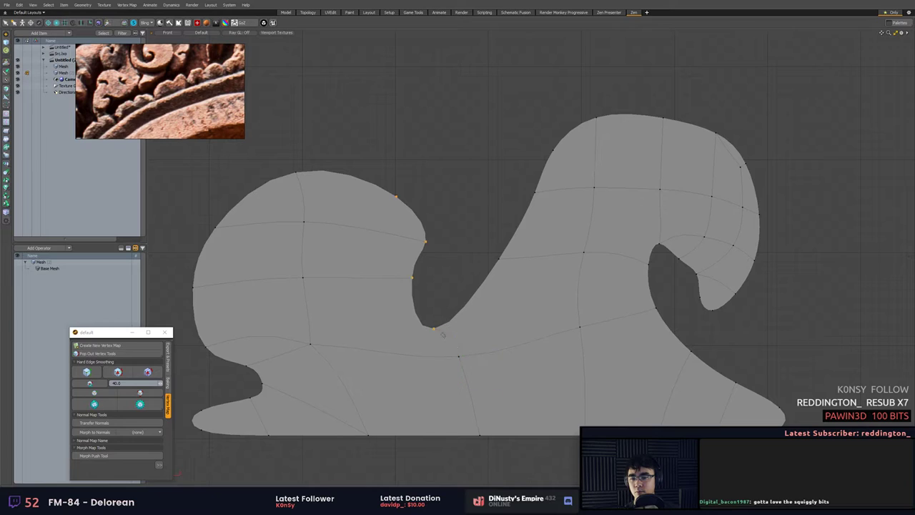
pyautogui.click(459, 356)
pyautogui.press('w')
pyautogui.moveTo(470, 366); pyautogui.dragTo(410, 409)
pyautogui.press('q')
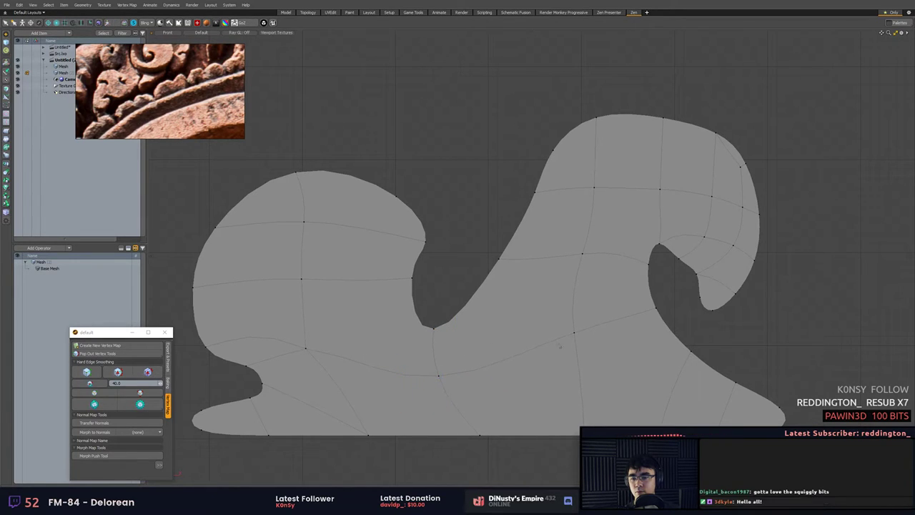
# Delete the two extra edge loops running through the right curl's tip.
pyautogui.keyDown('alt'); pyautogui.moveTo(623, 222); pyautogui.dragTo(586, 209); pyautogui.keyUp('alt')
pyautogui.keyDown('alt'); pyautogui.moveTo(672, 218); pyautogui.dragTo(594, 226); pyautogui.keyUp('alt')
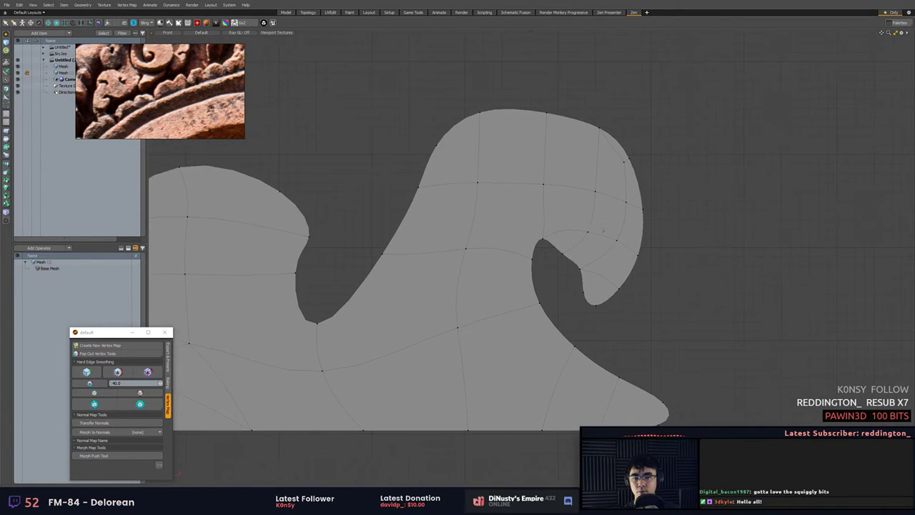
pyautogui.press('2')
pyautogui.moveTo(470, 225); pyautogui.dragTo(592, 218)
pyautogui.click(573, 238)
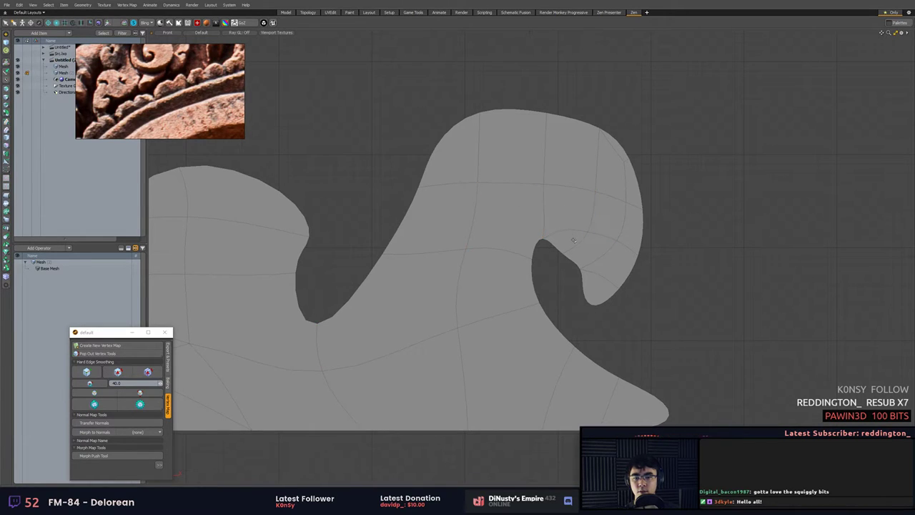
pyautogui.press('5')
pyautogui.click(580, 245)
pyautogui.press('2')
pyautogui.doubleClick(583, 240)
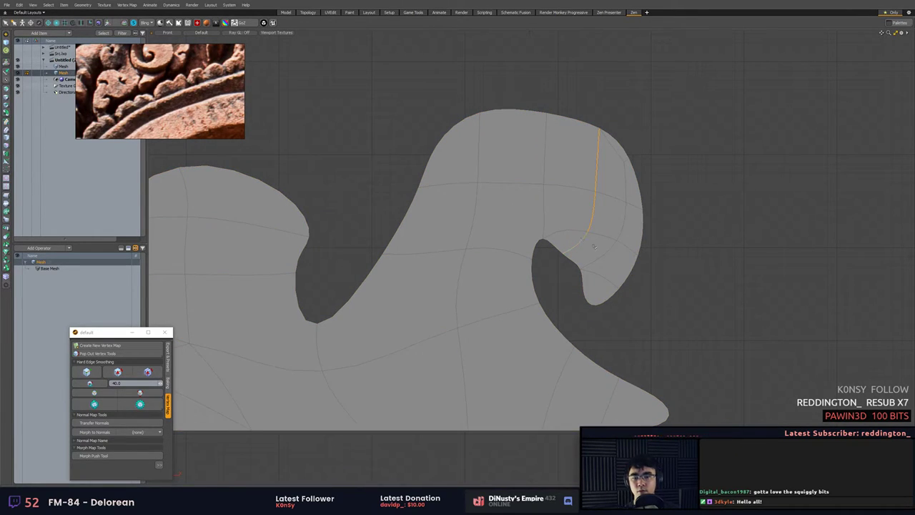
pyautogui.press('BackSpace')
pyautogui.doubleClick(598, 250)
pyautogui.press('BackSpace')
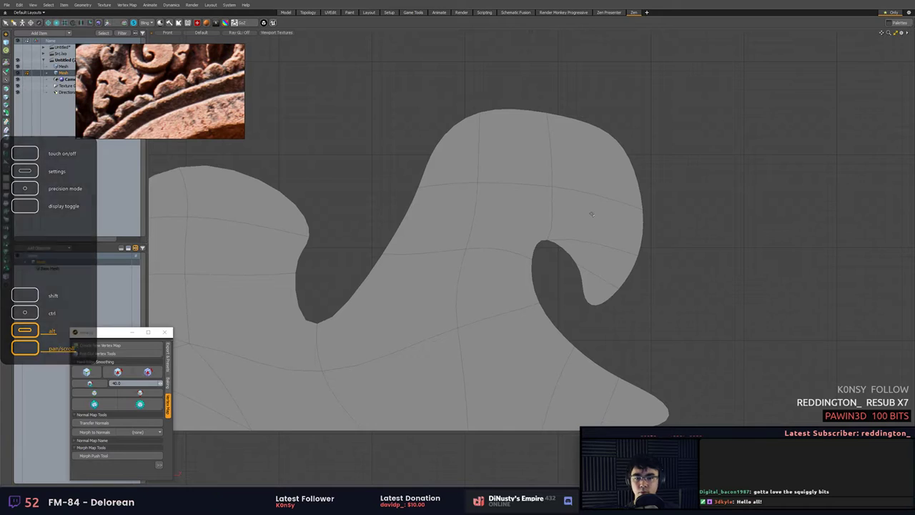
# Rotate the right curl's tip vertices outward and move them down and right to open up the hook.
pyautogui.press('1')
pyautogui.moveTo(576, 245)
pyautogui.mouseDown(button='right')
pyautogui.moveTo(573, 298)
pyautogui.moveTo(641, 216)
pyautogui.mouseUp(button='right')
pyautogui.press('e')
pyautogui.click(566, 240)
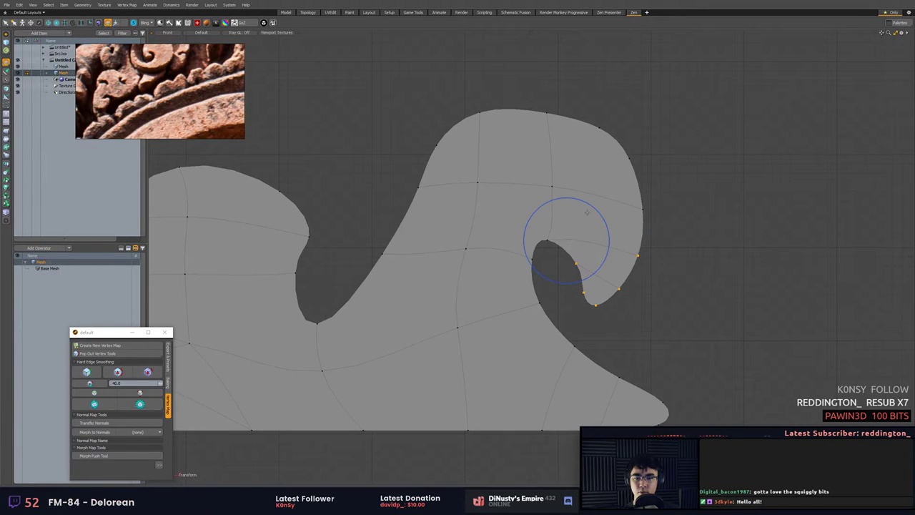
pyautogui.moveTo(595, 212); pyautogui.dragTo(567, 199)
pyautogui.press('w')
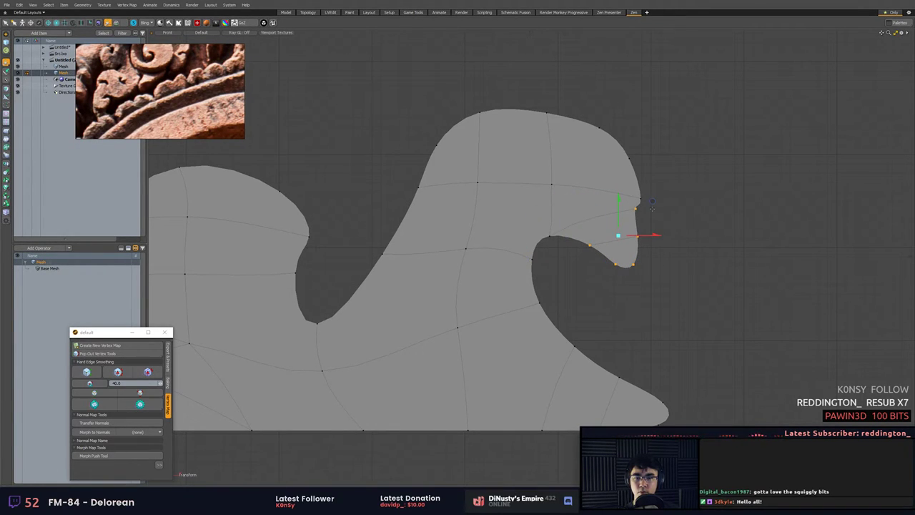
pyautogui.moveTo(653, 201); pyautogui.dragTo(670, 221)
pyautogui.press('space')
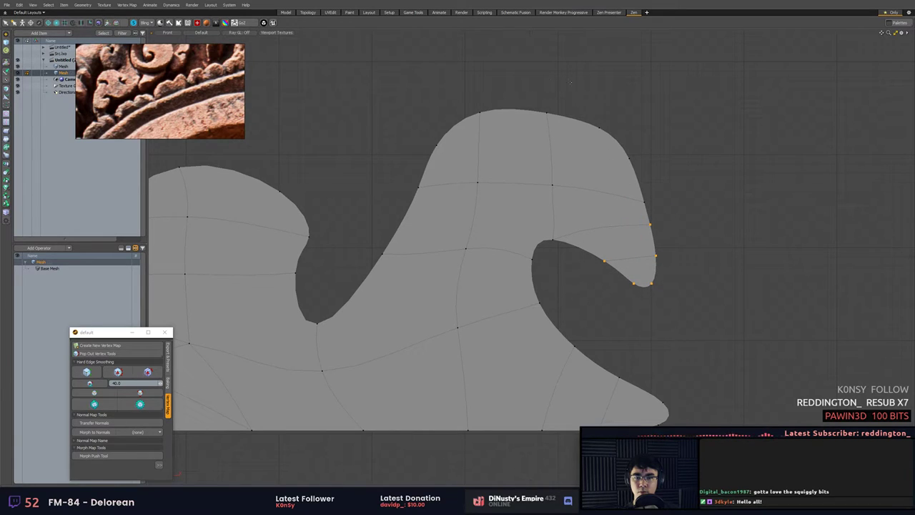
# Scale the vertices along the right curl's crest and move them down to flatten the crest.
pyautogui.moveTo(569, 83); pyautogui.dragTo(644, 162, button='right')
pyautogui.press('r')
pyautogui.click(540, 163)
pyautogui.moveTo(540, 122)
pyautogui.mouseDown()
pyautogui.moveTo(546, 157)
pyautogui.moveTo(570, 134)
pyautogui.moveTo(492, 170)
pyautogui.mouseUp()
pyautogui.press('w')
pyautogui.moveTo(523, 143); pyautogui.dragTo(523, 154)
# Move the horizontal edge loop beneath the right curl's crest down and left.
pyautogui.press('2')
pyautogui.doubleClick(513, 197)
pyautogui.press('w')
pyautogui.moveTo(517, 193); pyautogui.dragTo(495, 209)
pyautogui.press('space')
# Move the right curl's tip vertices inward and down, and adjust the outer vertex above them to round the outline.
pyautogui.press('1')
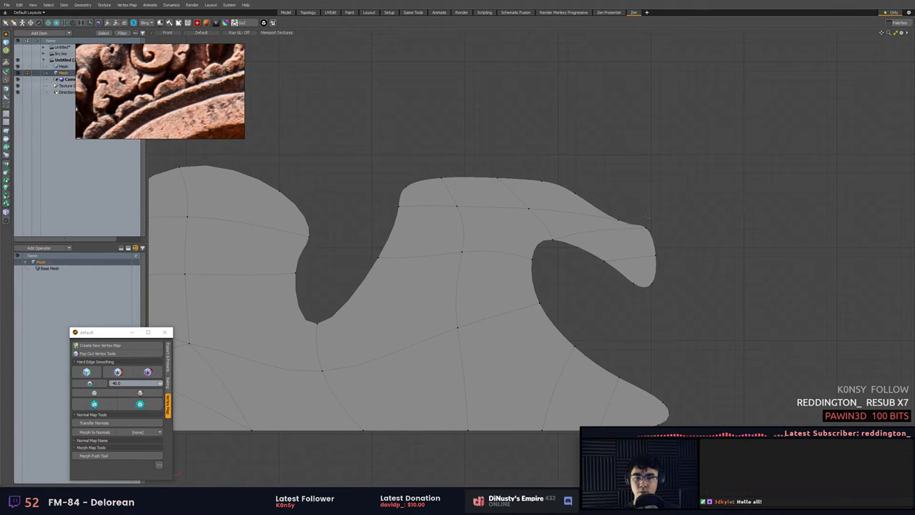
pyautogui.moveTo(646, 217); pyautogui.dragTo(684, 316, button='right')
pyautogui.press('w')
pyautogui.moveTo(670, 226); pyautogui.dragTo(599, 202)
pyautogui.press('space')
pyautogui.click(615, 222)
pyautogui.press('w')
pyautogui.press('space')
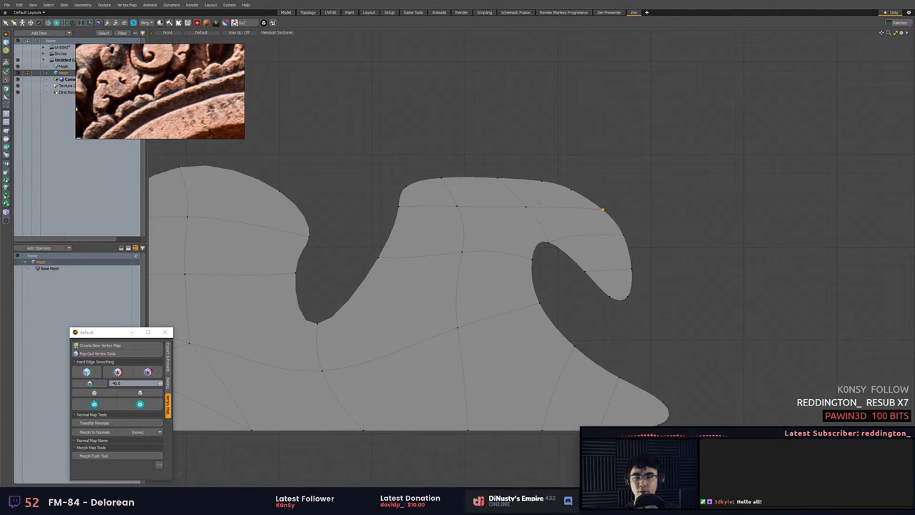
# Try to delete the horizontal edge loop just below the right curl's crest.
pyautogui.keyDown('alt'); pyautogui.keyDown('shift'); pyautogui.moveTo(540, 203); pyautogui.dragTo(573, 182); pyautogui.keyUp('shift'); pyautogui.keyUp('alt')
pyautogui.press('2')
pyautogui.doubleClick(459, 185)
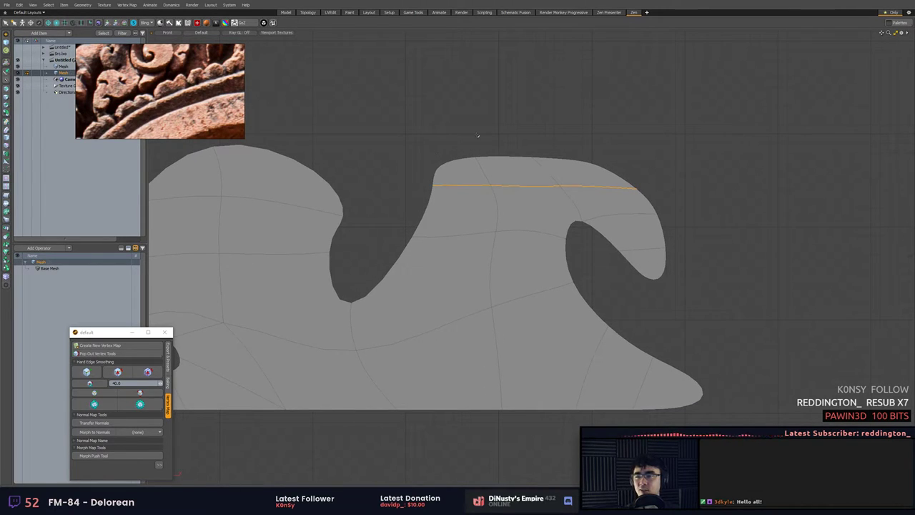
pyautogui.press('BackSpace')
# Move the vertices at the top of the right hook's inner hollow down and slightly right to thicken the curl.
pyautogui.press('1')
pyautogui.moveTo(551, 212)
pyautogui.mouseDown(button='right')
pyautogui.moveTo(551, 225)
pyautogui.moveTo(599, 224)
pyautogui.mouseUp(button='right')
pyautogui.press('w')
pyautogui.moveTo(572, 225); pyautogui.dragTo(577, 252)
pyautogui.press('q')
pyautogui.click(664, 302)
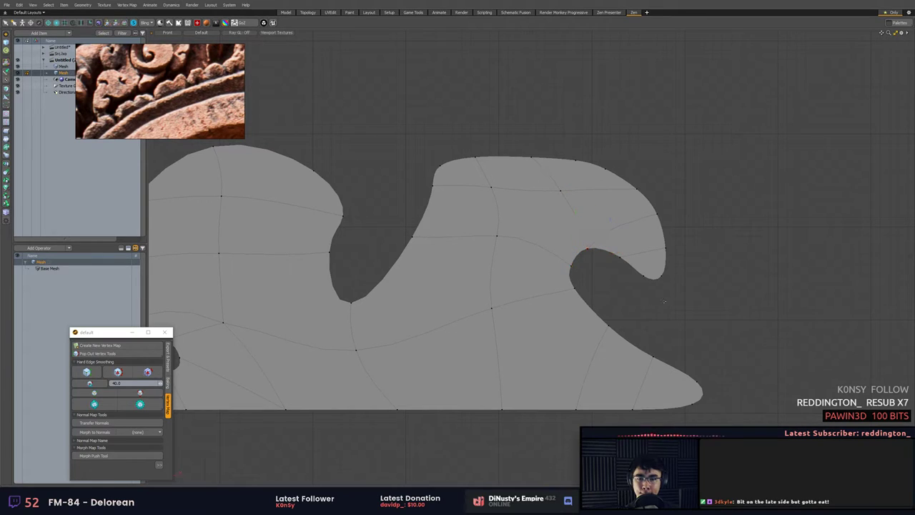
# Delete the horizontal edge loop just below the right curl's crest.
pyautogui.moveTo(466, 122); pyautogui.dragTo(427, 244, button='right')
pyautogui.press('2')
pyautogui.doubleClick(479, 186)
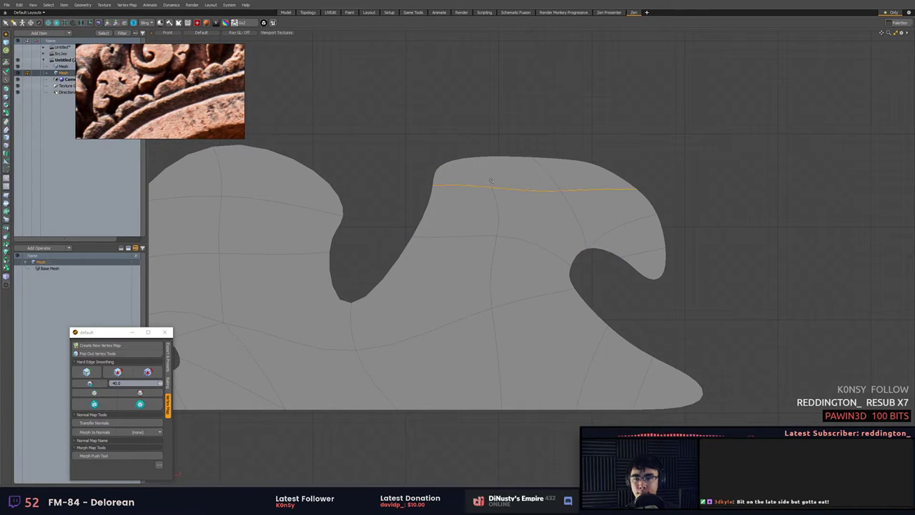
pyautogui.press('BackSpace')
# Move the vertex at the left end of the right curl's crest down and left to round its shoulder.
pyautogui.press('1')
pyautogui.moveTo(468, 123)
pyautogui.mouseDown(button='right')
pyautogui.moveTo(398, 166)
pyautogui.moveTo(428, 179)
pyautogui.mouseUp(button='right')
pyautogui.press('w')
pyautogui.press('q')
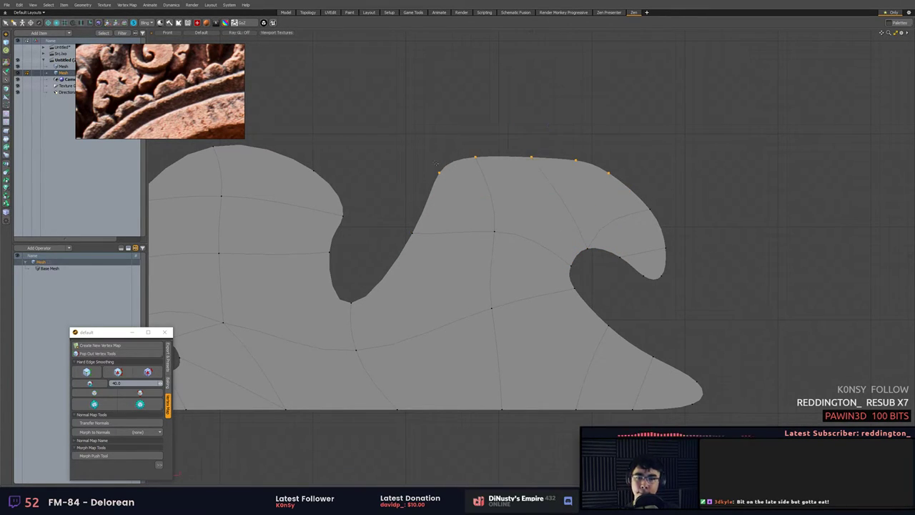
pyautogui.press('t')
pyautogui.press('q')
pyautogui.click(438, 171)
pyautogui.press('w')
pyautogui.moveTo(435, 165); pyautogui.dragTo(421, 207)
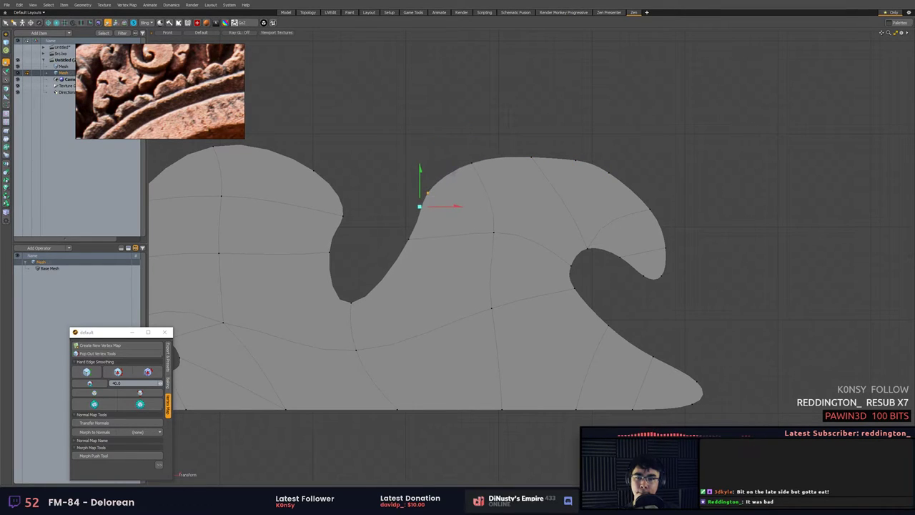
pyautogui.press('q')
# Move the inner hollow vertices of the right hook to the right and slightly down to make the notch shallower.
pyautogui.moveTo(619, 213)
pyautogui.keyDown('alt'); pyautogui.mouseDown()
pyautogui.moveTo(693, 204)
pyautogui.moveTo(595, 184)
pyautogui.mouseUp(); pyautogui.keyUp('alt')
pyautogui.scroll(-2, 693, 204)
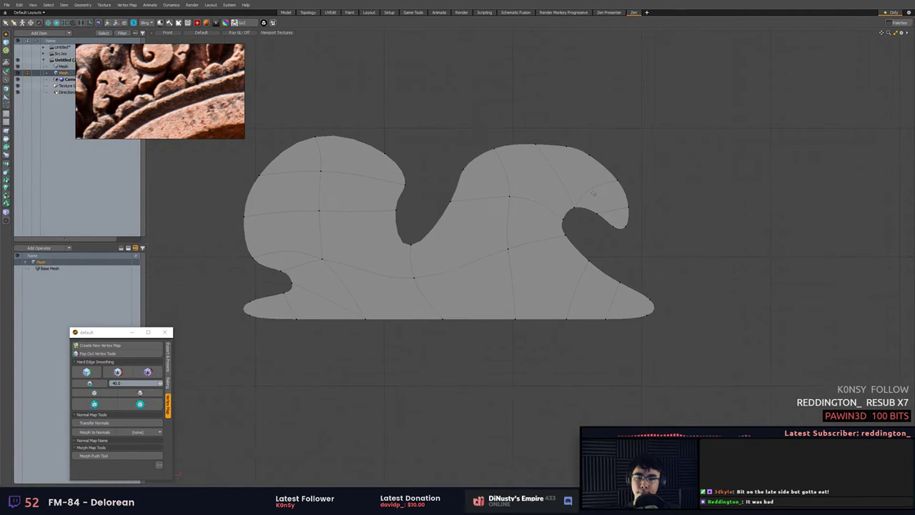
pyautogui.moveTo(582, 188)
pyautogui.mouseDown(button='right')
pyautogui.moveTo(598, 198)
pyautogui.moveTo(598, 186)
pyautogui.mouseUp(button='right')
pyautogui.press('w')
pyautogui.moveTo(598, 182); pyautogui.dragTo(618, 202)
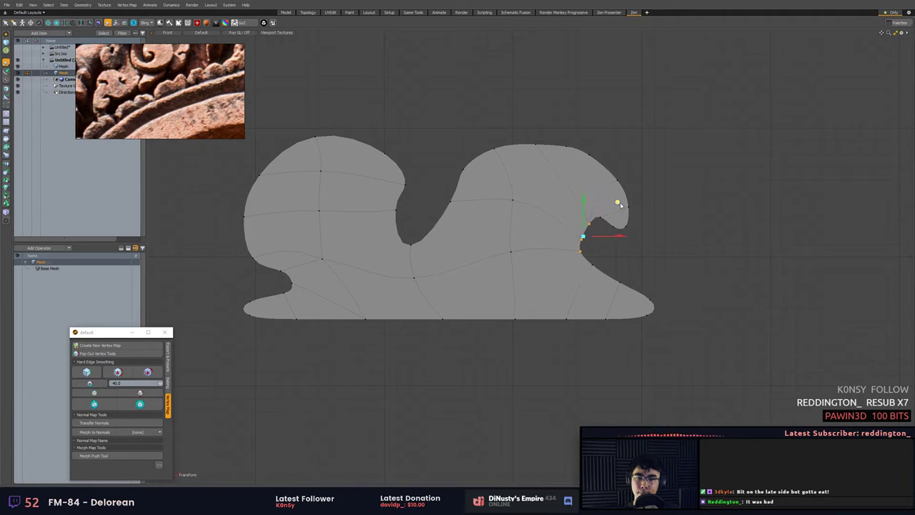
pyautogui.press('q')
# Delete the short cross edge near the right curl's tip.
pyautogui.press('2')
pyautogui.click(613, 209)
pyautogui.press('BackSpace')
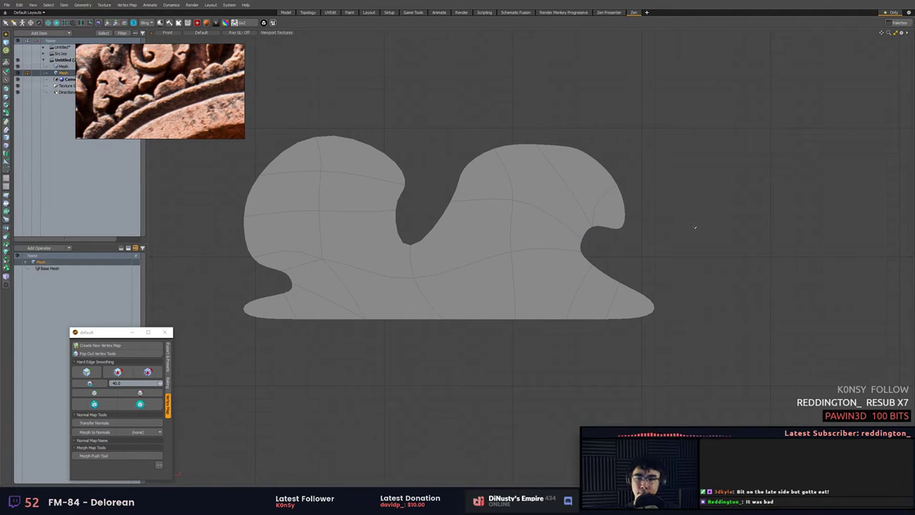
# Scale the whole wave ornament down vertically from its base line to flatten it to roughly half its height.
pyautogui.scroll(-2, 656, 243)
pyautogui.doubleClick(434, 261)
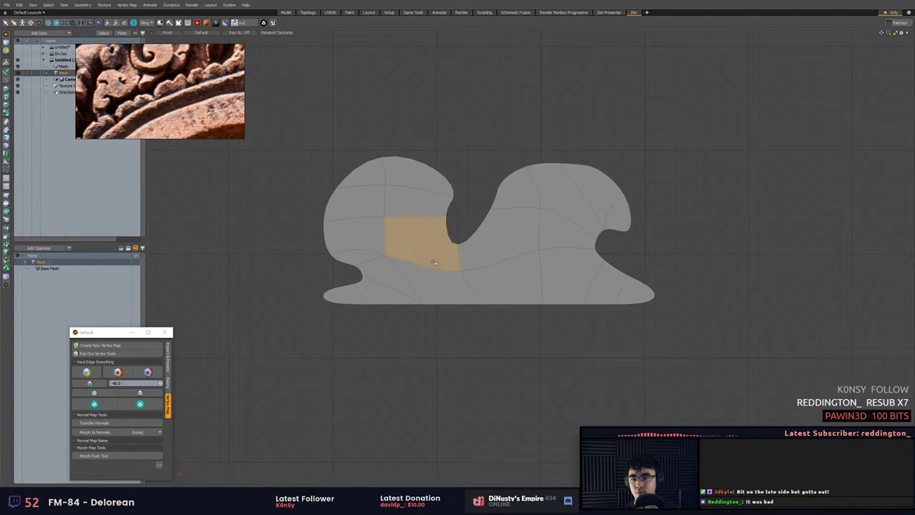
pyautogui.press('r')
pyautogui.click(485, 303)
pyautogui.moveTo(485, 262); pyautogui.dragTo(484, 283)
pyautogui.press('q')
pyautogui.click(443, 212)
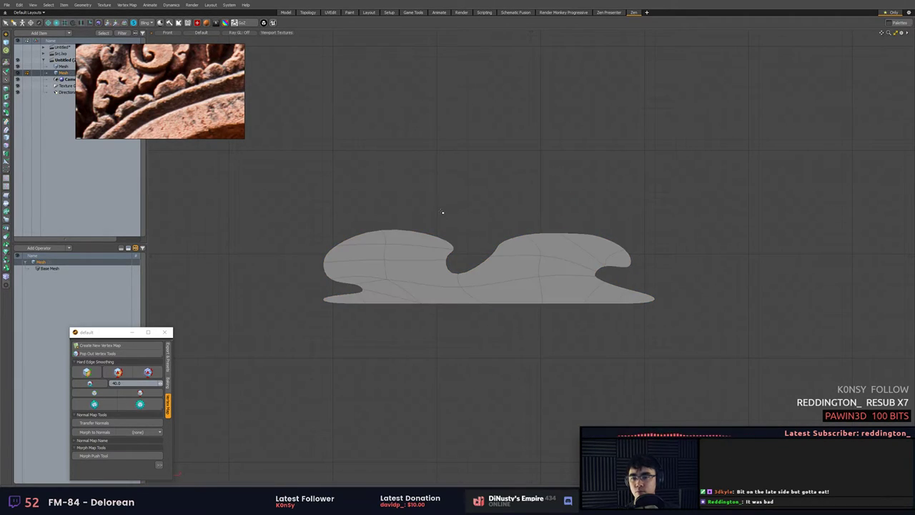
# Move the vertices around the left curl's inner tip and the central notch slightly right.
pyautogui.press('1')
pyautogui.moveTo(430, 255); pyautogui.dragTo(493, 267, button='right')
pyautogui.press('w')
pyautogui.moveTo(484, 270)
pyautogui.mouseDown()
pyautogui.moveTo(509, 270)
pyautogui.moveTo(496, 269)
pyautogui.mouseUp()
pyautogui.press('q')
pyautogui.click(648, 276)
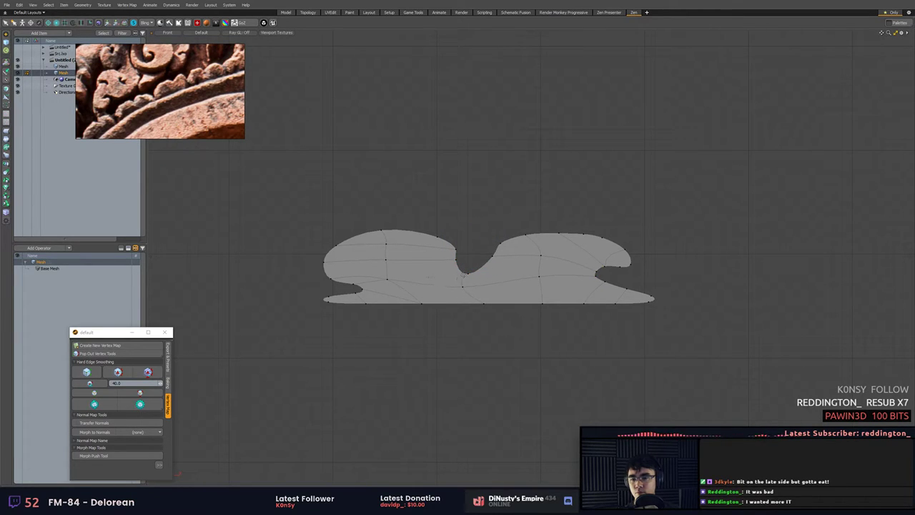
# Move the left curl's inner tip vertex slightly up and left on the unsmoothed cage, and restore the smoothed display.
pyautogui.scroll(2, 581, 231)
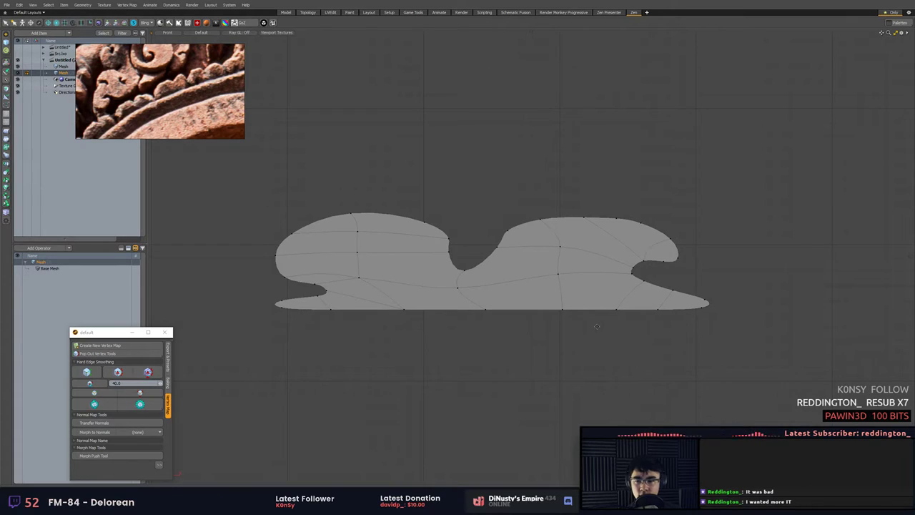
pyautogui.keyDown('alt'); pyautogui.moveTo(597, 327); pyautogui.dragTo(644, 300); pyautogui.keyUp('alt')
pyautogui.hotkey('shift', 'Tab')
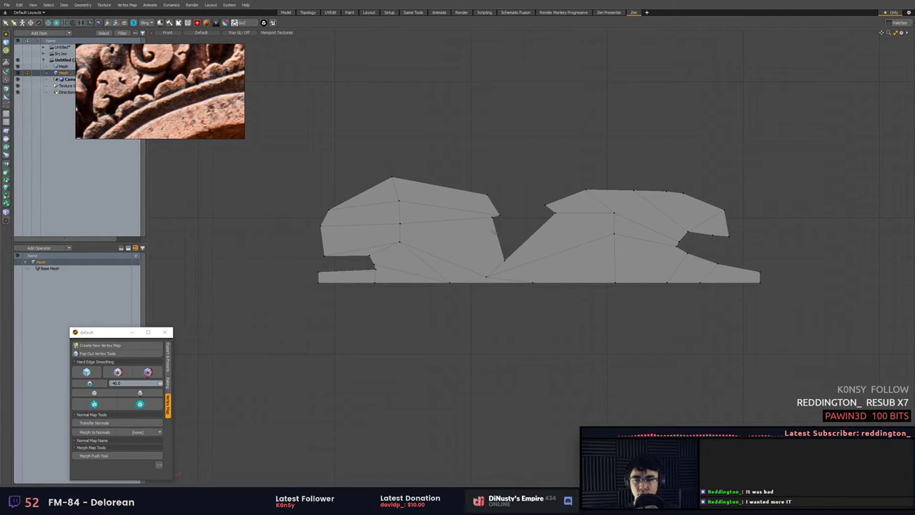
pyautogui.press('w')
pyautogui.moveTo(500, 215); pyautogui.dragTo(498, 208)
pyautogui.press('q')
pyautogui.hotkey('shift', 'Tab')
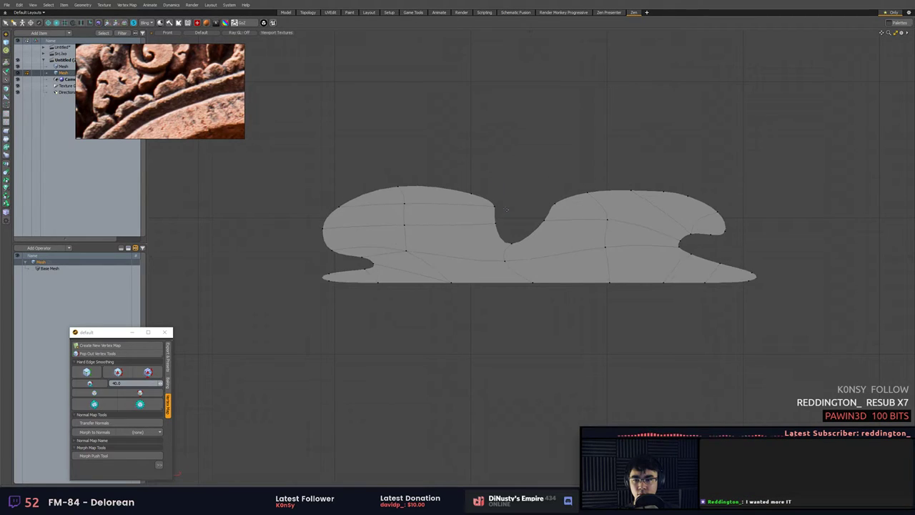
# Delete the upper horizontal edge loop of the left curl.
pyautogui.press('2')
pyautogui.doubleClick(443, 201)
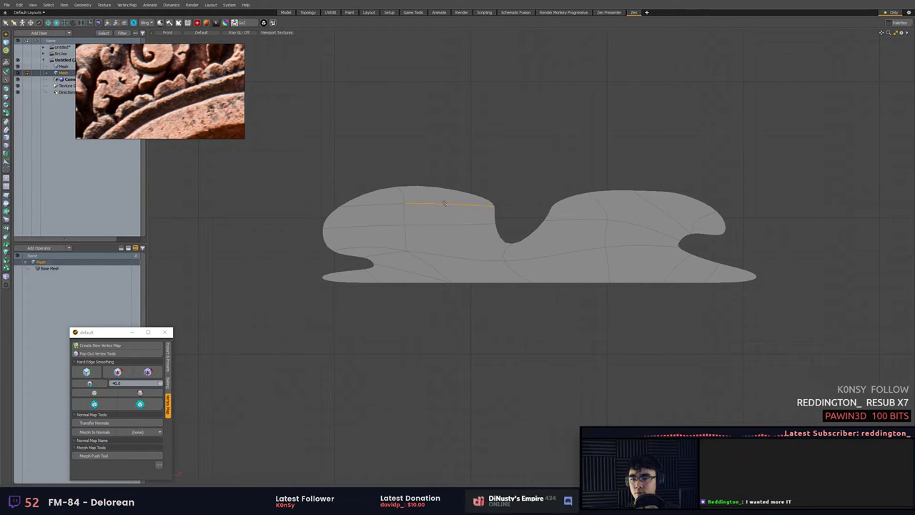
pyautogui.press('BackSpace')
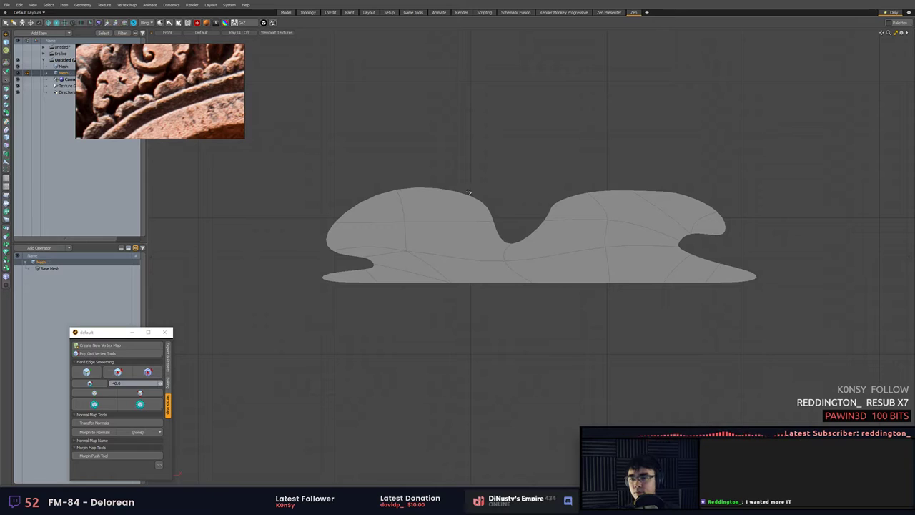
# Bevel the vertical edge loop below the central notch into two parallel loops.
pyautogui.doubleClick(506, 254)
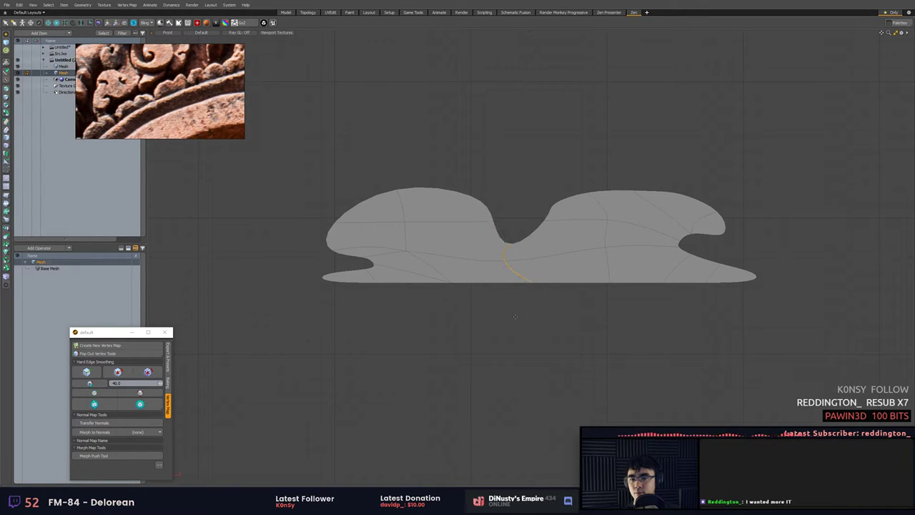
pyautogui.press('b')
pyautogui.moveTo(507, 256); pyautogui.dragTo(524, 257)
pyautogui.press('q')
pyautogui.press('1')
pyautogui.click(501, 249)
pyautogui.press('w')
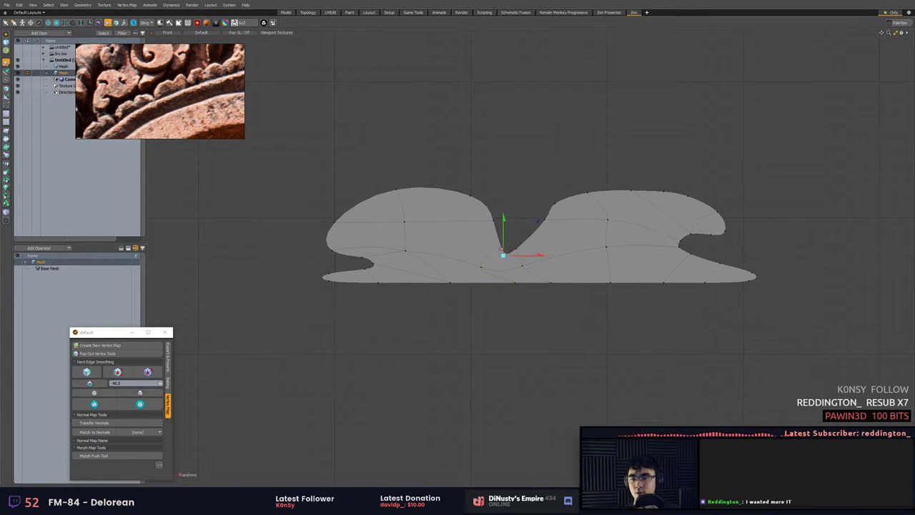
pyautogui.press('q')
# Straighten the two beveled edge loops below the central notch into vertical lines by flattening each one horizontally, and recheck the smoothed shape.
pyautogui.press('Tab')
pyautogui.click(525, 284)
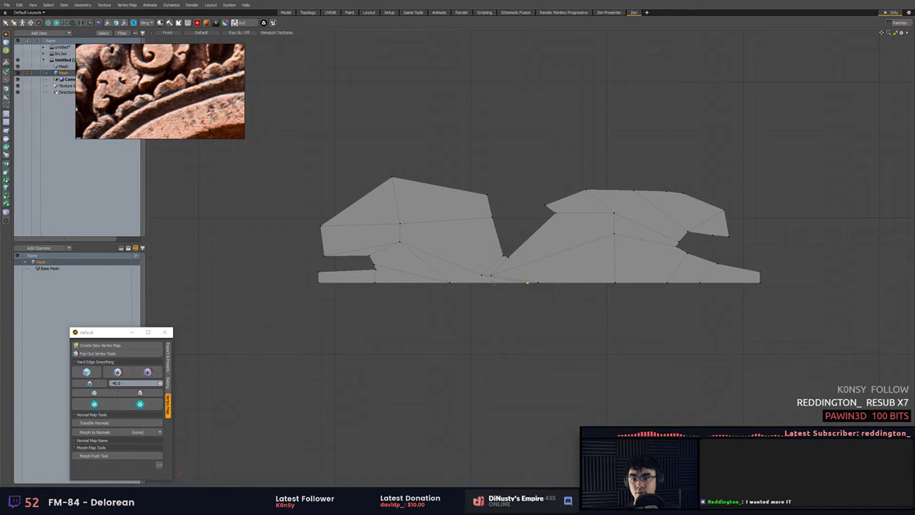
pyautogui.press('2')
pyautogui.doubleClick(499, 278)
pyautogui.press('r')
pyautogui.press('x')
pyautogui.click(503, 256)
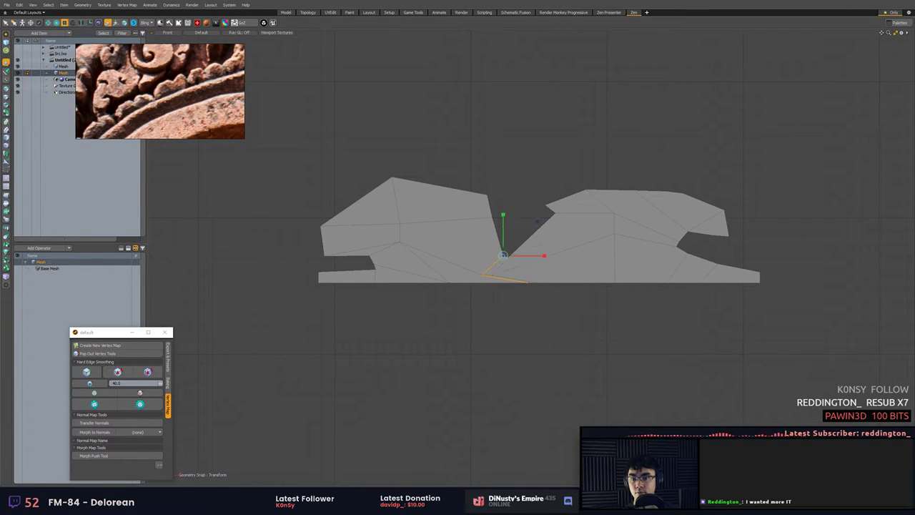
pyautogui.moveTo(514, 256)
pyautogui.mouseDown()
pyautogui.moveTo(502, 255)
pyautogui.moveTo(529, 270)
pyautogui.moveTo(513, 268)
pyautogui.mouseUp()
pyautogui.press('w')
pyautogui.press('q')
pyautogui.press('r')
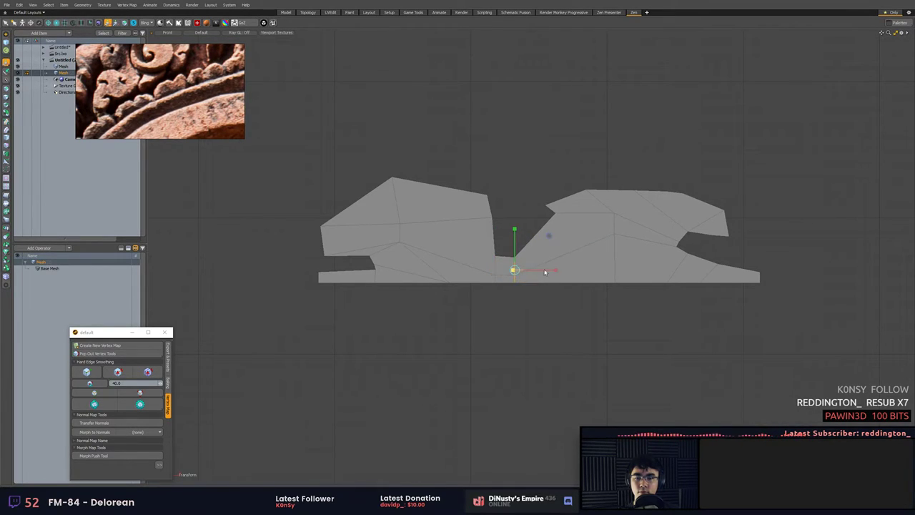
pyautogui.press('q')
pyautogui.click(675, 312)
pyautogui.press('Tab')
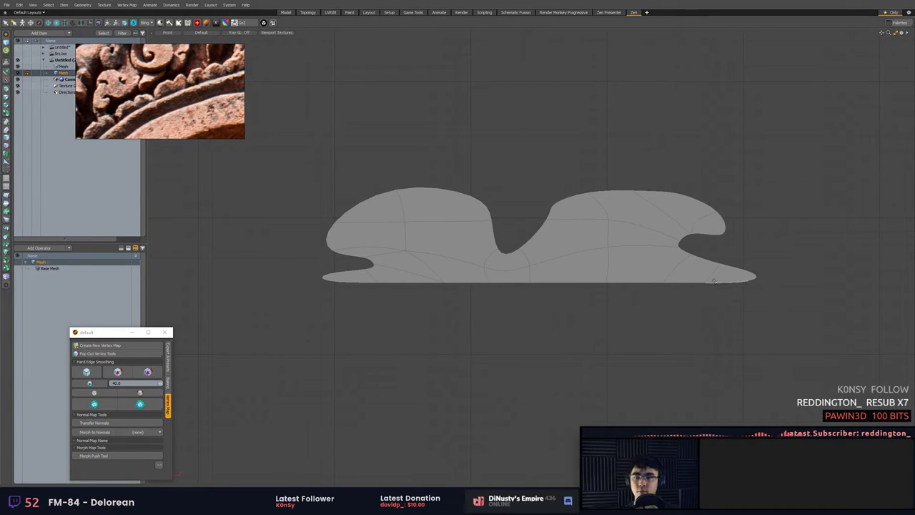
# Move the right curl's tip vertices inward and slightly up on the unsmoothed cage.
pyautogui.press('Tab')
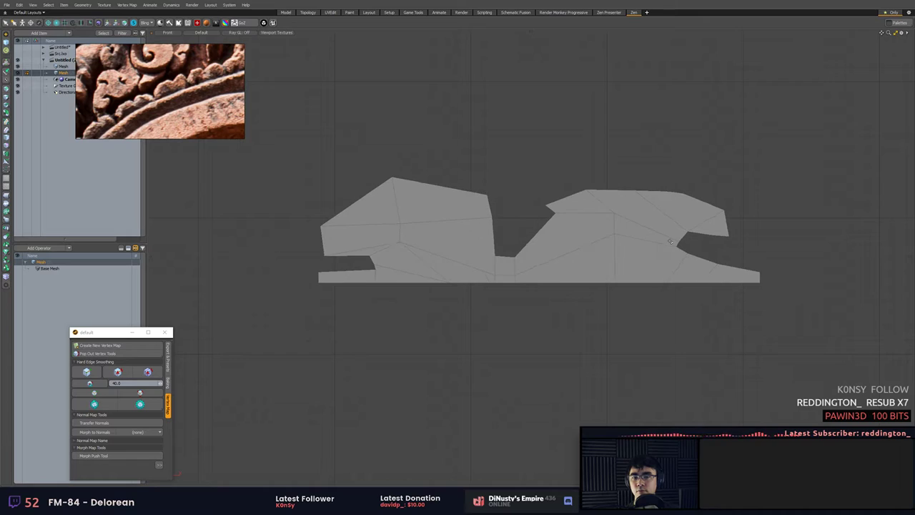
pyautogui.press('1')
pyautogui.moveTo(709, 237)
pyautogui.mouseDown(button='right')
pyautogui.moveTo(715, 201)
pyautogui.moveTo(710, 215)
pyautogui.mouseUp(button='right')
pyautogui.press('w')
pyautogui.press('q')
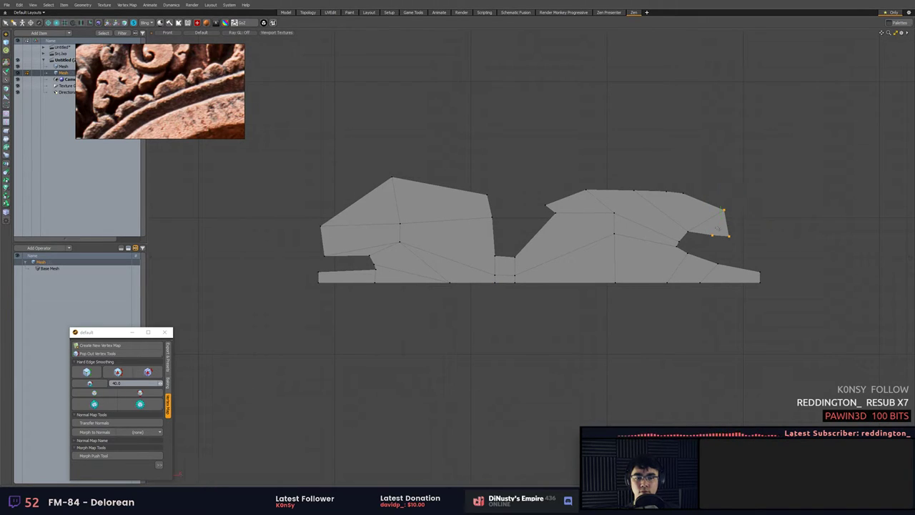
pyautogui.press('w')
pyautogui.moveTo(760, 188); pyautogui.dragTo(748, 183)
# Rotate the right curl's tip vertices counterclockwise to angle the end of the hook outward.
pyautogui.press('e')
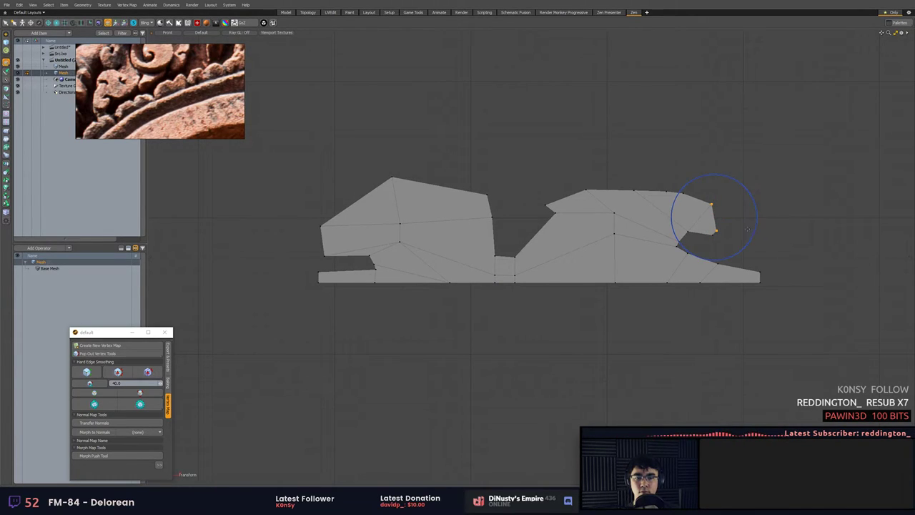
pyautogui.moveTo(754, 236); pyautogui.dragTo(767, 188)
pyautogui.press('q')
pyautogui.press('w')
pyautogui.press('q')
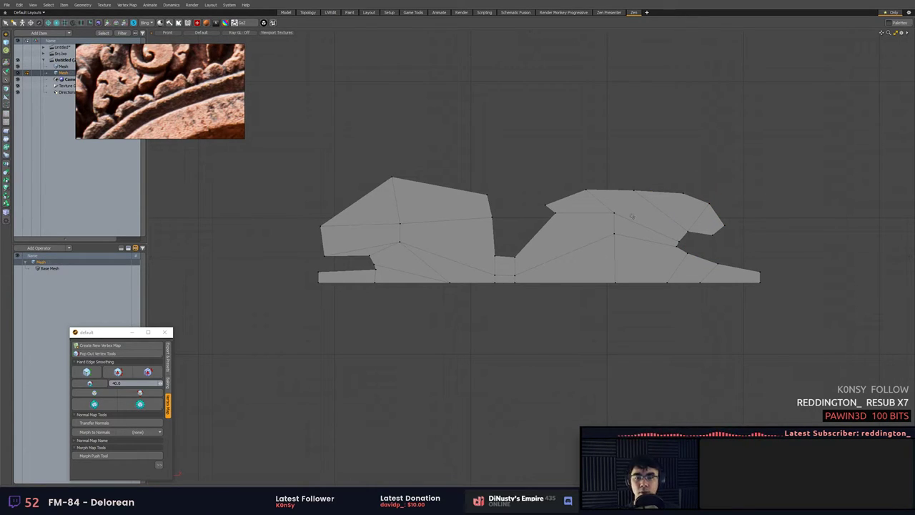
# Compare the wave ornament's smoothed and unsmoothed shapes, and examine it in perspective beside the moulding block.
pyautogui.press('Tab')
pyautogui.press('Tab')
pyautogui.press('Tab')
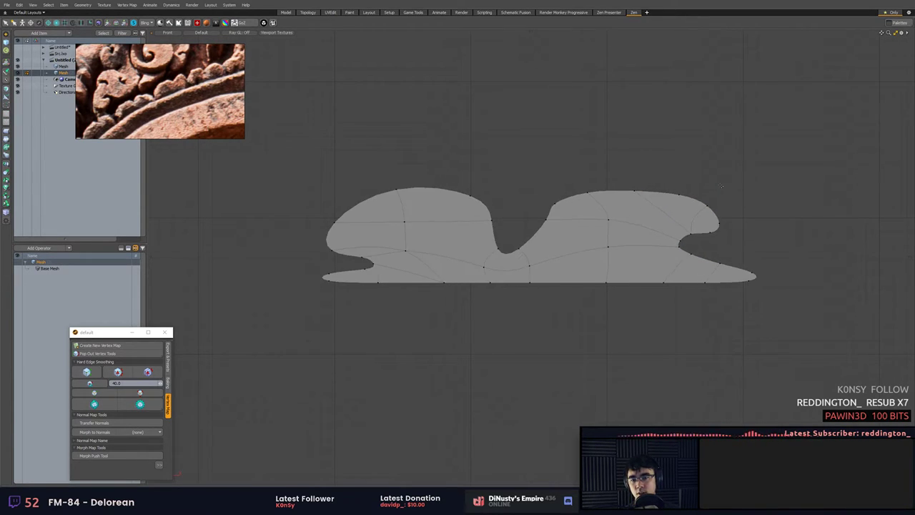
pyautogui.press('Tab')
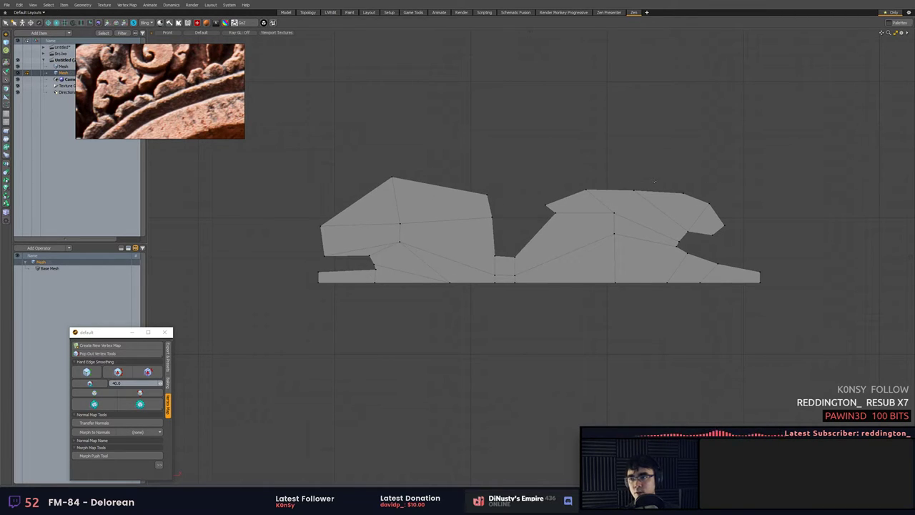
pyautogui.press('KP_Decimal')
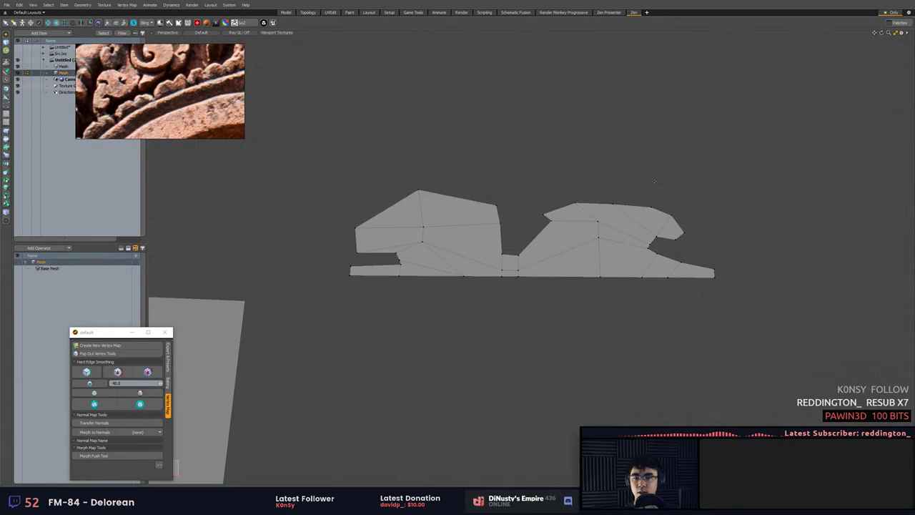
pyautogui.keyDown('alt'); pyautogui.moveTo(538, 209); pyautogui.dragTo(564, 245); pyautogui.keyUp('alt')
pyautogui.press('Tab')
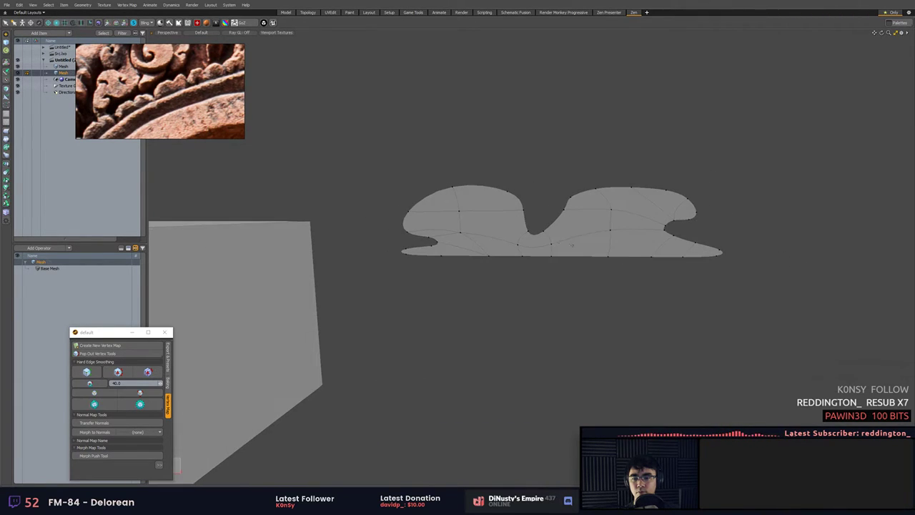
pyautogui.press('Tab')
pyautogui.press('2')
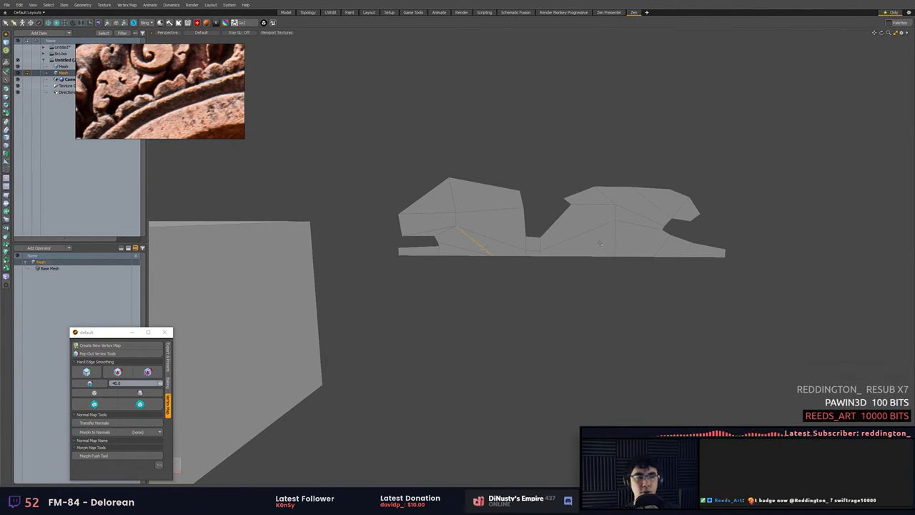
pyautogui.scroll(2, 600, 243)
pyautogui.keyDown('alt'); pyautogui.moveTo(631, 249); pyautogui.dragTo(635, 255); pyautogui.keyUp('alt')
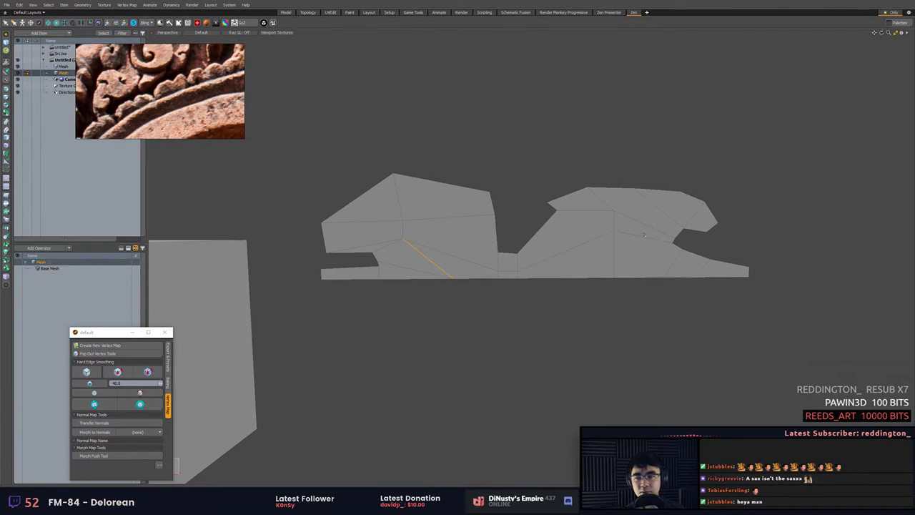
pyautogui.scroll(-5, 659, 261)
pyautogui.scroll(3, 656, 257)
pyautogui.click(661, 275)
pyautogui.press('Tab')
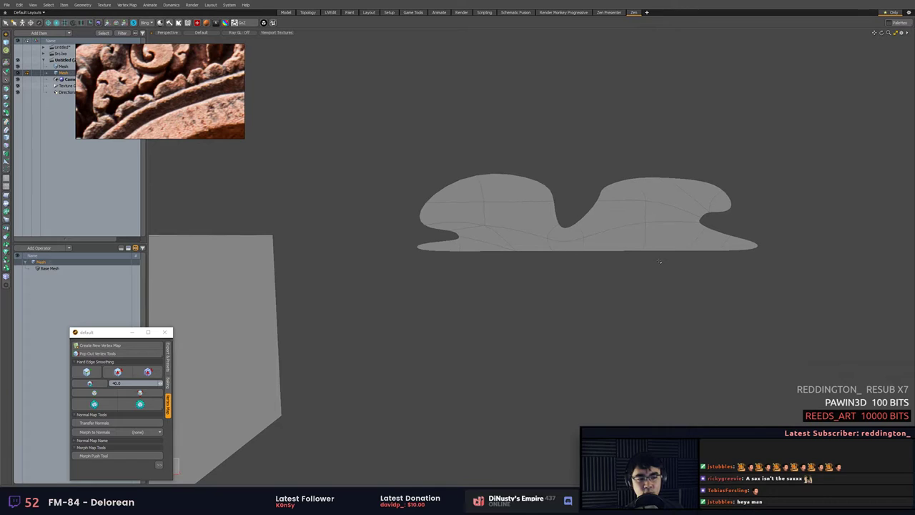
pyautogui.scroll(-3, 619, 277)
pyautogui.press('Tab')
pyautogui.click(659, 223)
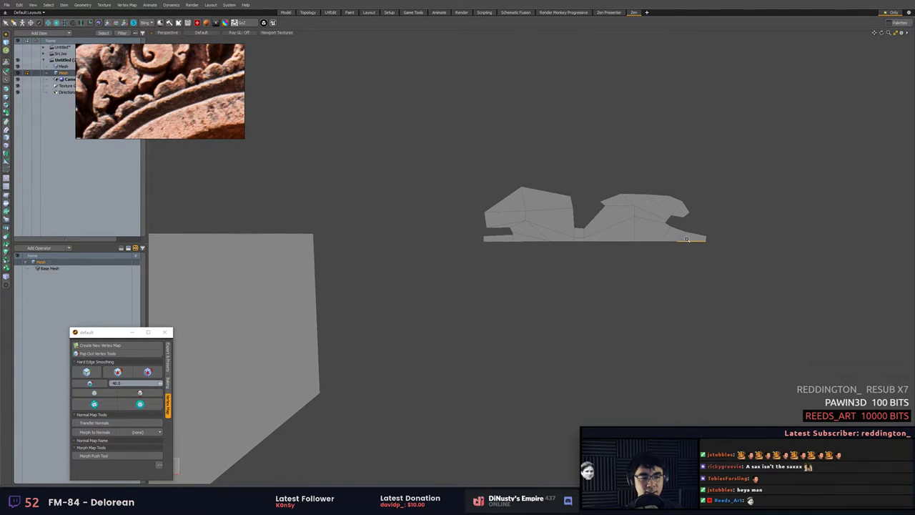
# Move the four inner hollow vertices of the right hook up and to the right.
pyautogui.scroll(3, 686, 240)
pyautogui.moveTo(686, 239)
pyautogui.keyDown('alt'); pyautogui.keyDown('shift'); pyautogui.mouseDown()
pyautogui.moveTo(674, 255)
pyautogui.moveTo(657, 252)
pyautogui.mouseUp(); pyautogui.keyUp('shift'); pyautogui.keyUp('alt')
pyautogui.press('1')
pyautogui.scroll(4, 649, 232)
pyautogui.moveTo(583, 170)
pyautogui.mouseDown(button='right')
pyautogui.moveTo(557, 213)
pyautogui.moveTo(616, 176)
pyautogui.mouseUp(button='right')
pyautogui.press('w')
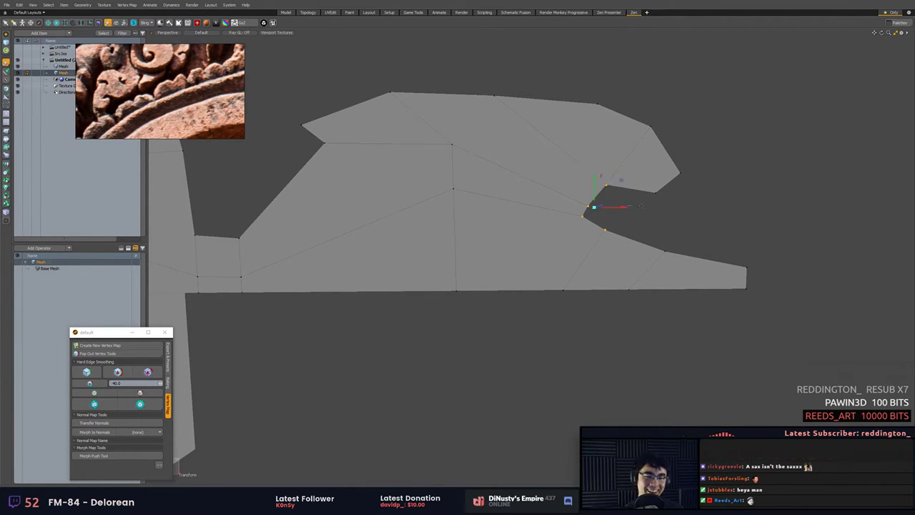
pyautogui.moveTo(620, 208); pyautogui.dragTo(660, 181)
pyautogui.press('q')
pyautogui.click(706, 183)
# Rotate the right curl's vertical inner edge clockwise to a slant and move it down and slightly right.
pyautogui.scroll(-3, 701, 157)
pyautogui.press('2')
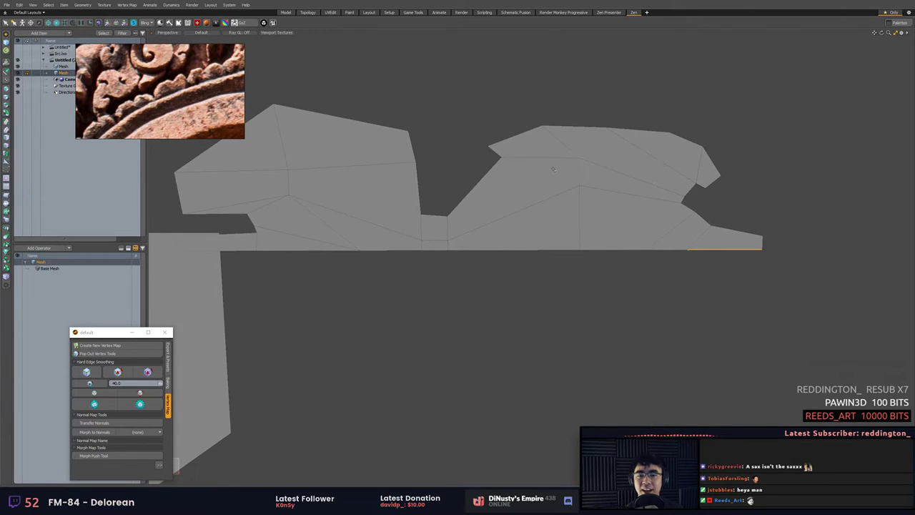
pyautogui.click(580, 172)
pyautogui.press('e')
pyautogui.moveTo(594, 204); pyautogui.dragTo(578, 207)
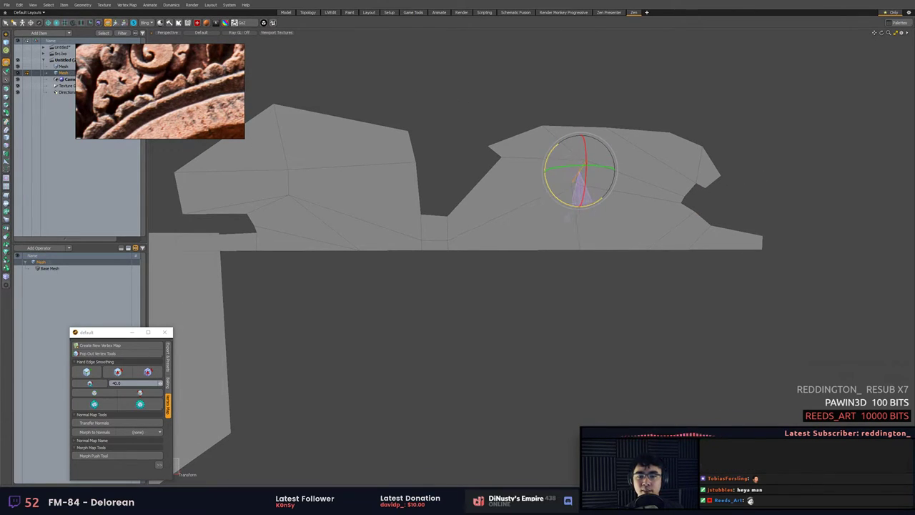
pyautogui.press('w')
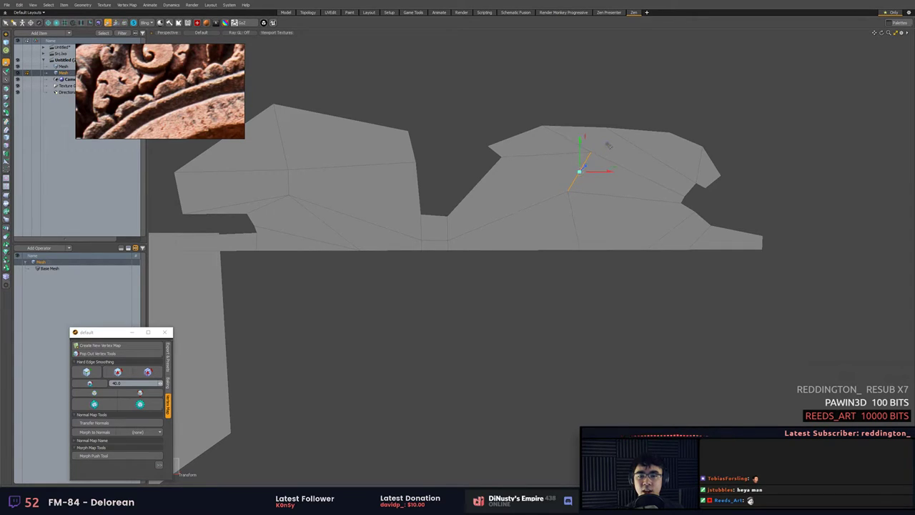
pyautogui.moveTo(607, 144); pyautogui.dragTo(619, 163)
pyautogui.press('q')
pyautogui.click(554, 168)
pyautogui.keyDown('alt'); pyautogui.keyDown('shift'); pyautogui.moveTo(553, 167); pyautogui.dragTo(638, 145); pyautogui.keyUp('shift'); pyautogui.keyUp('alt')
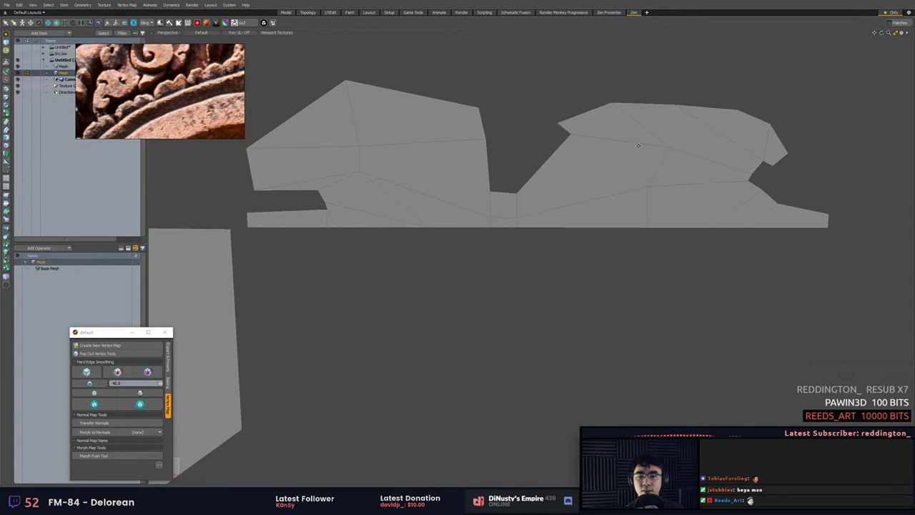
# Raise the middle edge of the narrow bridge between the two curls and check the smoothed wave profile.
pyautogui.click(513, 217)
pyautogui.press('w')
pyautogui.press('q')
pyautogui.click(505, 152)
pyautogui.moveTo(504, 187); pyautogui.dragTo(547, 175)
pyautogui.press('Tab')
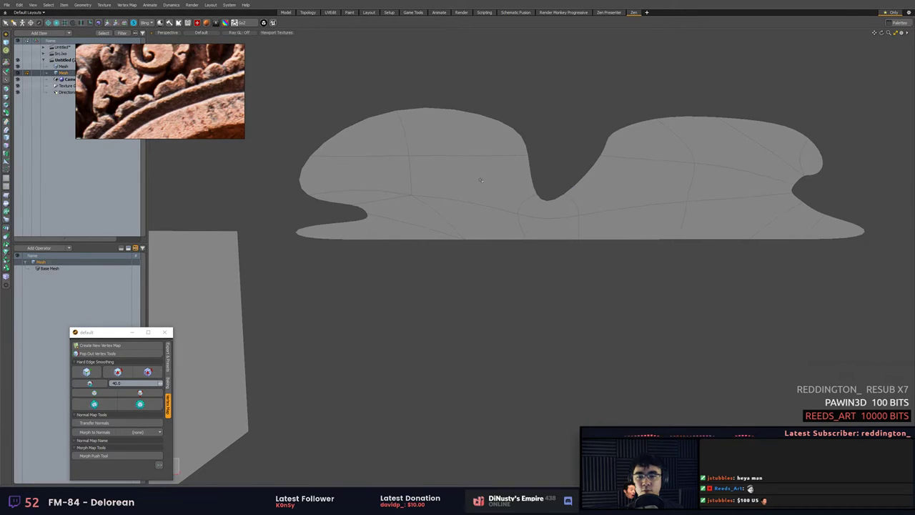
pyautogui.press('Tab')
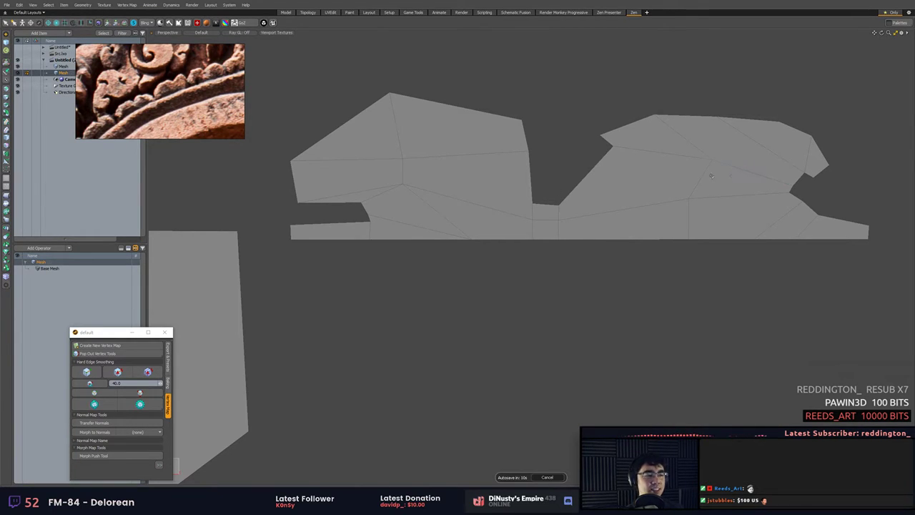
pyautogui.keyDown('alt'); pyautogui.keyDown('shift'); pyautogui.moveTo(656, 202); pyautogui.dragTo(661, 180); pyautogui.keyUp('shift'); pyautogui.keyUp('alt')
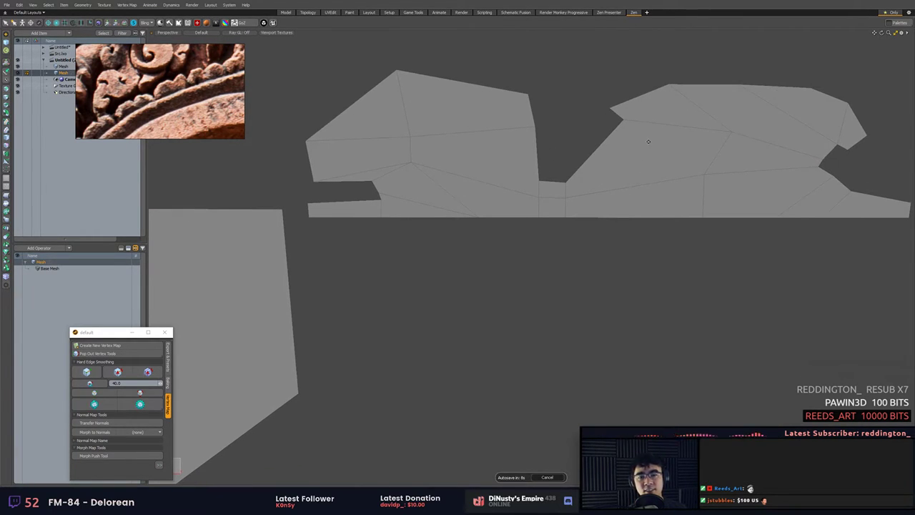
pyautogui.keyDown('alt'); pyautogui.keyDown('shift'); pyautogui.moveTo(648, 142); pyautogui.dragTo(630, 169); pyautogui.keyUp('shift'); pyautogui.keyUp('alt')
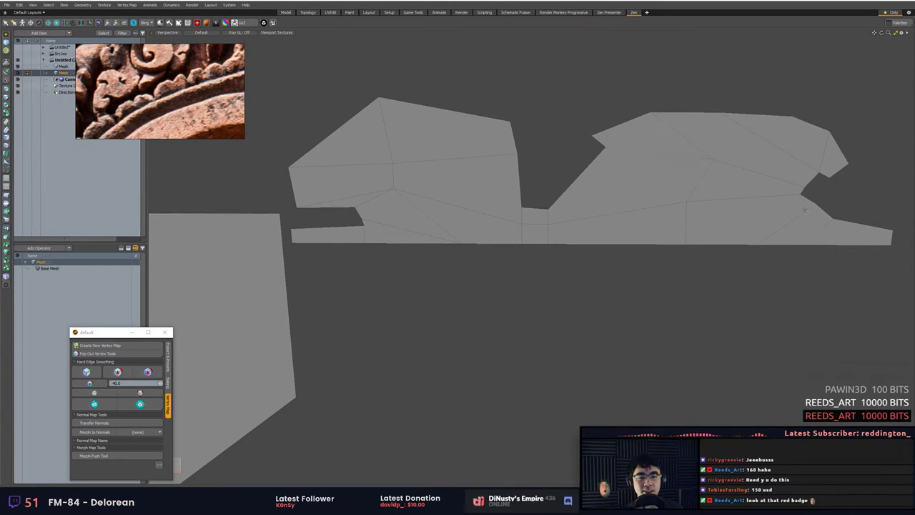
# Remove the diagonal edge below the right curl's hollow and shift the hollow's vertices inward to round the notch.
pyautogui.click(805, 210)
pyautogui.press('BackSpace')
pyautogui.press('1')
pyautogui.click(816, 205)
pyautogui.press('w')
pyautogui.moveTo(817, 205); pyautogui.dragTo(792, 199)
pyautogui.press('q')
pyautogui.click(793, 203)
pyautogui.press('w')
pyautogui.press('q')
pyautogui.press('Tab')
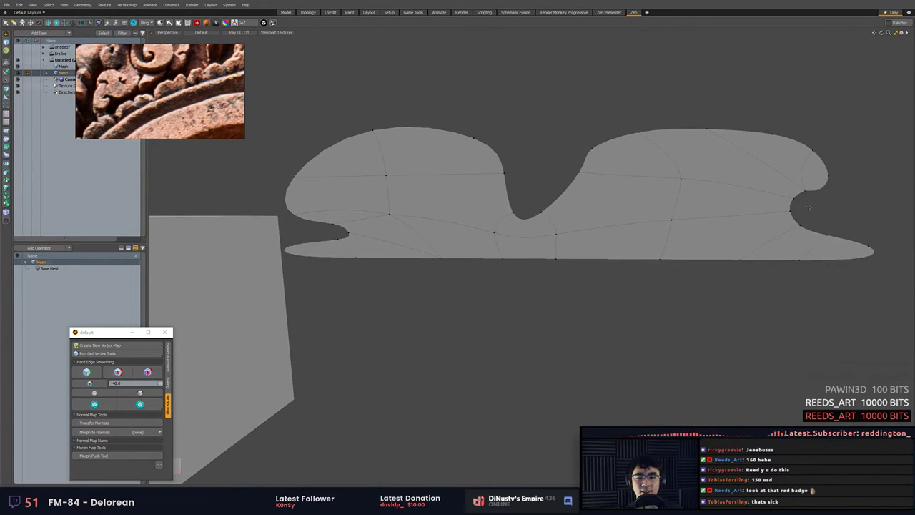
pyautogui.press('Tab')
# Reposition the two inner vertices of the left curl's hollow to form a deeper, pointed notch.
pyautogui.keyDown('alt'); pyautogui.keyDown('shift'); pyautogui.moveTo(459, 217); pyautogui.dragTo(543, 208); pyautogui.keyUp('shift'); pyautogui.keyUp('alt')
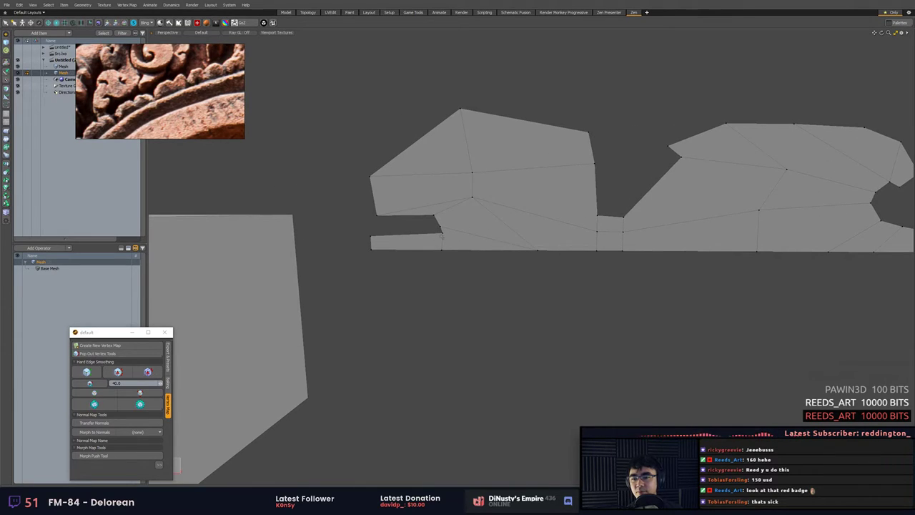
pyautogui.press('w')
pyautogui.moveTo(442, 233); pyautogui.dragTo(443, 224)
pyautogui.press('q')
pyautogui.click(440, 227)
pyautogui.press('w')
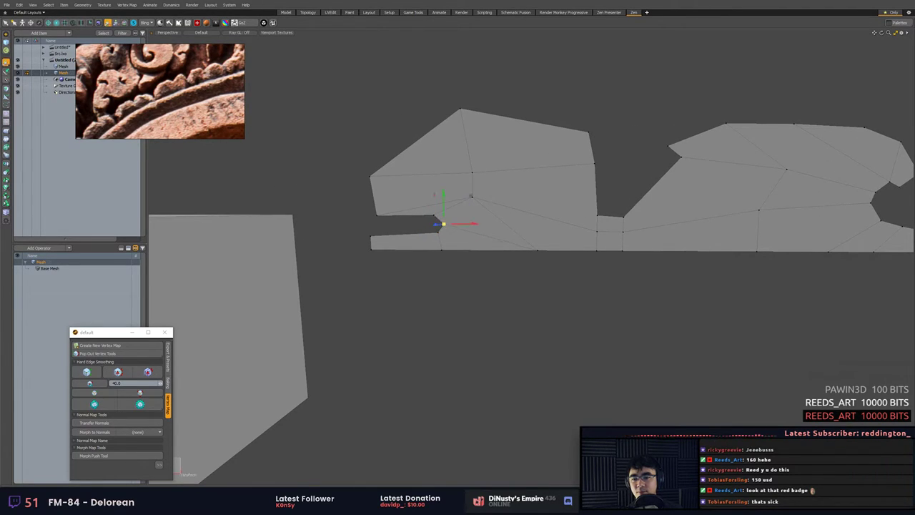
pyautogui.press('q')
pyautogui.keyDown('alt'); pyautogui.keyDown('shift'); pyautogui.moveTo(543, 208); pyautogui.dragTo(559, 214); pyautogui.keyUp('shift'); pyautogui.keyUp('alt')
pyautogui.scroll(1, 648, 202)
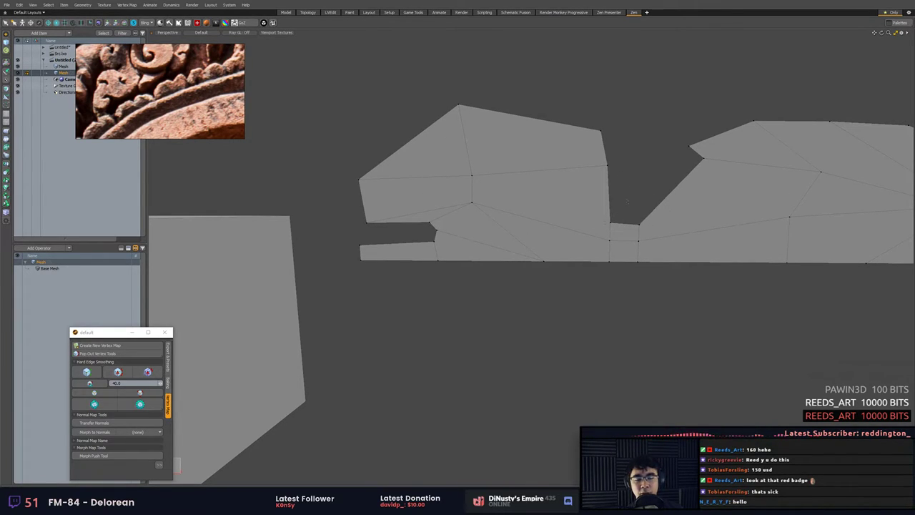
# Adjust and scale the horizontal edges of the bridge between the curls, and check the smoothed shape.
pyautogui.press('w')
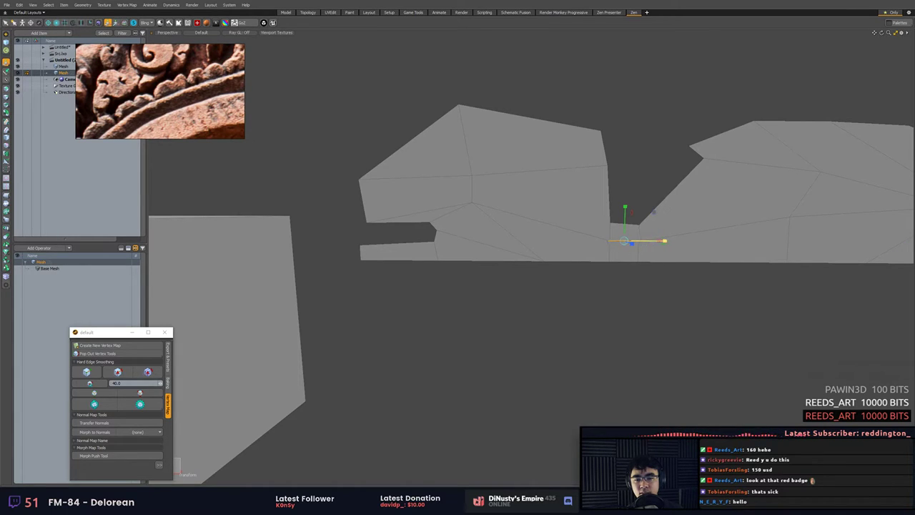
pyautogui.press('q')
pyautogui.keyDown('alt'); pyautogui.keyDown('shift'); pyautogui.moveTo(741, 243); pyautogui.dragTo(707, 249); pyautogui.keyUp('shift'); pyautogui.keyUp('alt')
pyautogui.scroll(1, 709, 250)
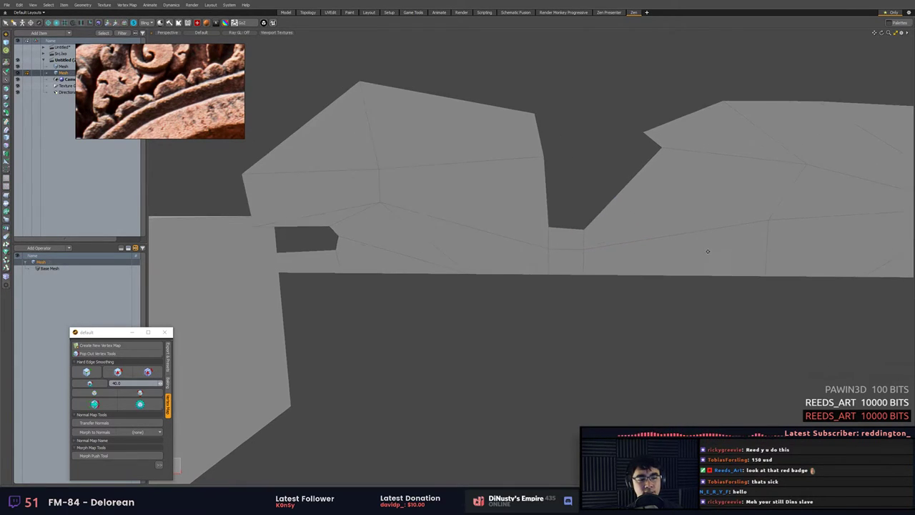
pyautogui.keyDown('alt'); pyautogui.keyDown('shift'); pyautogui.moveTo(558, 283); pyautogui.dragTo(740, 228); pyautogui.keyUp('shift'); pyautogui.keyUp('alt')
pyautogui.press('r')
pyautogui.press('q')
pyautogui.press('r')
pyautogui.press('r')
pyautogui.press('q')
pyautogui.click(704, 290)
pyautogui.press('Tab')
pyautogui.press('Tab')
# Extrude all polygons of the flat wave profile into a thick solid and adjust the depth of its front face.
pyautogui.press('3')
pyautogui.press('KP_Divide')
pyautogui.press('KP_Decimal')
pyautogui.press('z')
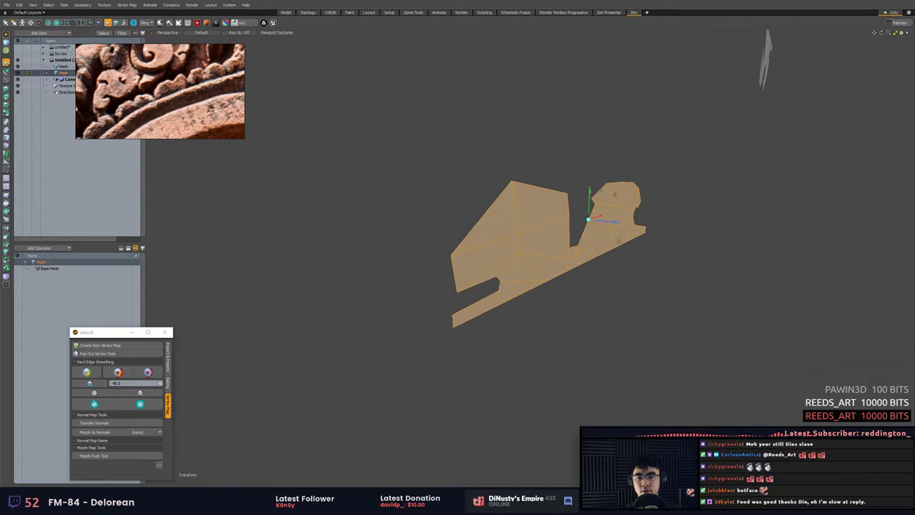
pyautogui.moveTo(613, 222); pyautogui.dragTo(681, 244)
pyautogui.press('q')
pyautogui.click(681, 245)
pyautogui.press('w')
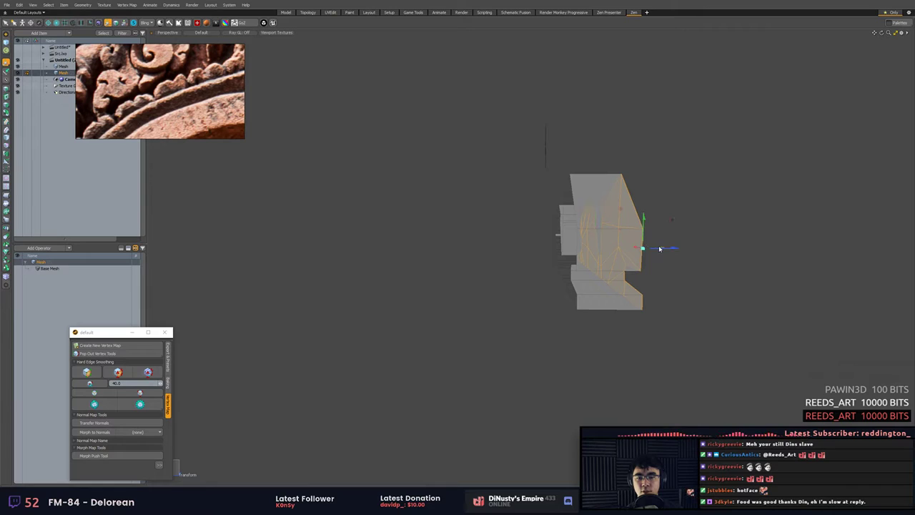
pyautogui.moveTo(669, 250); pyautogui.dragTo(642, 250)
pyautogui.keyDown('alt'); pyautogui.moveTo(643, 251); pyautogui.dragTo(511, 251); pyautogui.keyUp('alt')
pyautogui.press('q')
# Pull the left curl's upper front vertices forward into an overhanging lip and check it smoothed.
pyautogui.press('1')
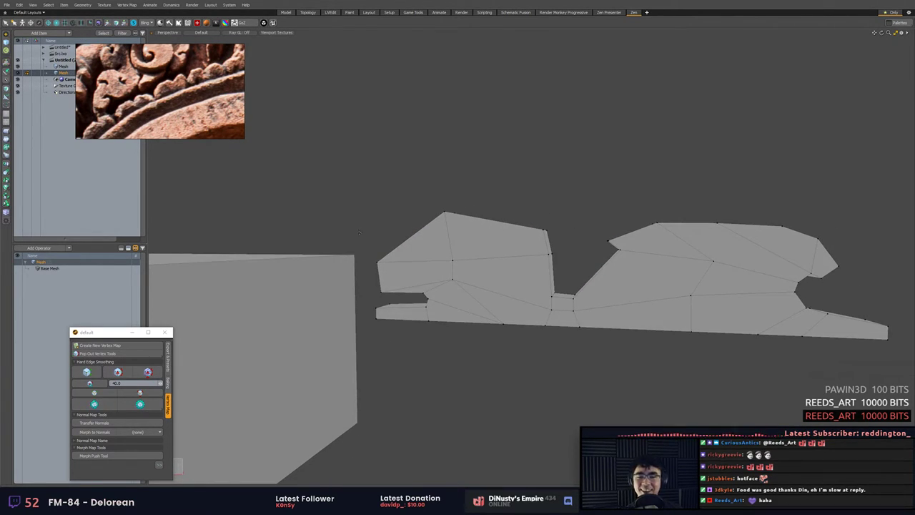
pyautogui.moveTo(427, 265); pyautogui.dragTo(473, 260, button='right')
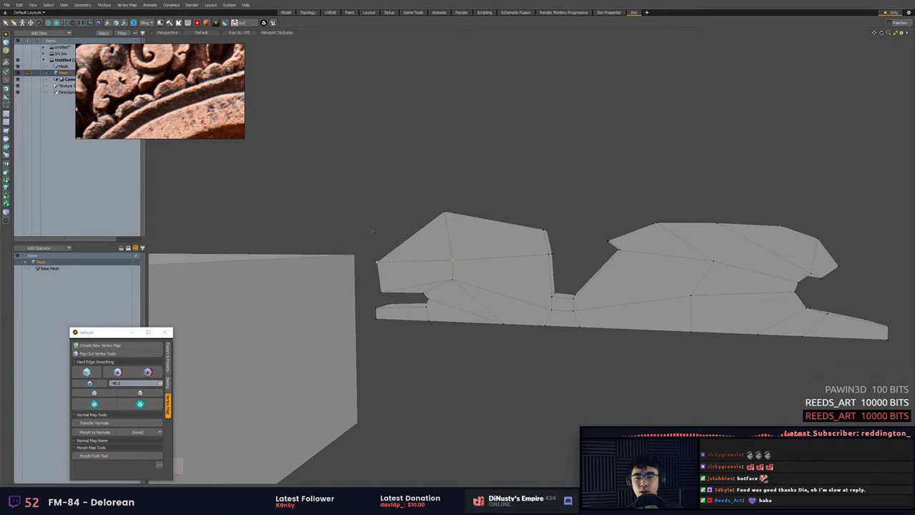
pyautogui.moveTo(378, 262); pyautogui.dragTo(387, 247, button='right')
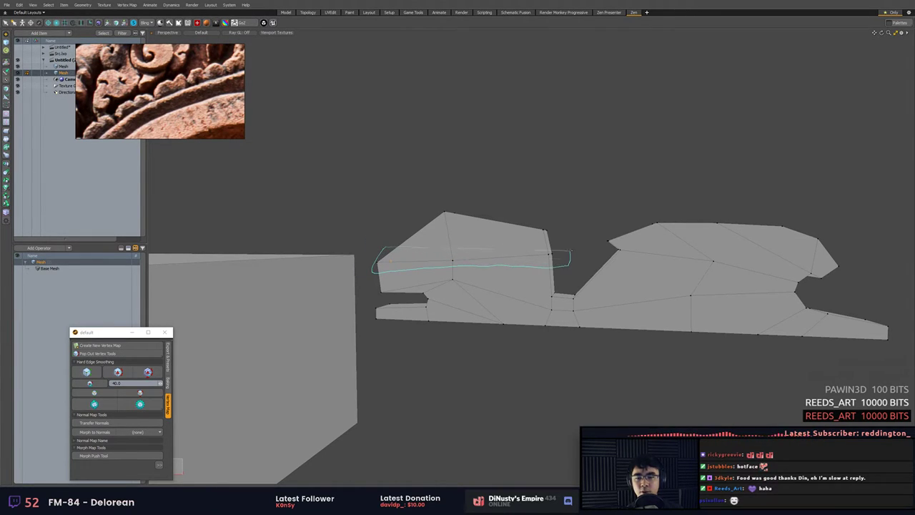
pyautogui.moveTo(571, 250); pyautogui.dragTo(570, 249, button='right')
pyautogui.moveTo(566, 240)
pyautogui.keyDown('alt'); pyautogui.mouseDown()
pyautogui.moveTo(512, 204)
pyautogui.moveTo(465, 197)
pyautogui.mouseUp(); pyautogui.keyUp('alt')
pyautogui.moveTo(449, 193)
pyautogui.keyDown('shift'); pyautogui.mouseDown(button='right')
pyautogui.moveTo(441, 212)
pyautogui.moveTo(564, 227)
pyautogui.mouseUp(button='right'); pyautogui.keyUp('shift')
pyautogui.moveTo(572, 230)
pyautogui.keyDown('alt'); pyautogui.mouseDown()
pyautogui.moveTo(500, 245)
pyautogui.moveTo(492, 278)
pyautogui.mouseUp(); pyautogui.keyUp('alt')
pyautogui.press('e')
pyautogui.press('w')
pyautogui.keyDown('alt'); pyautogui.moveTo(529, 243); pyautogui.dragTo(490, 240); pyautogui.keyUp('alt')
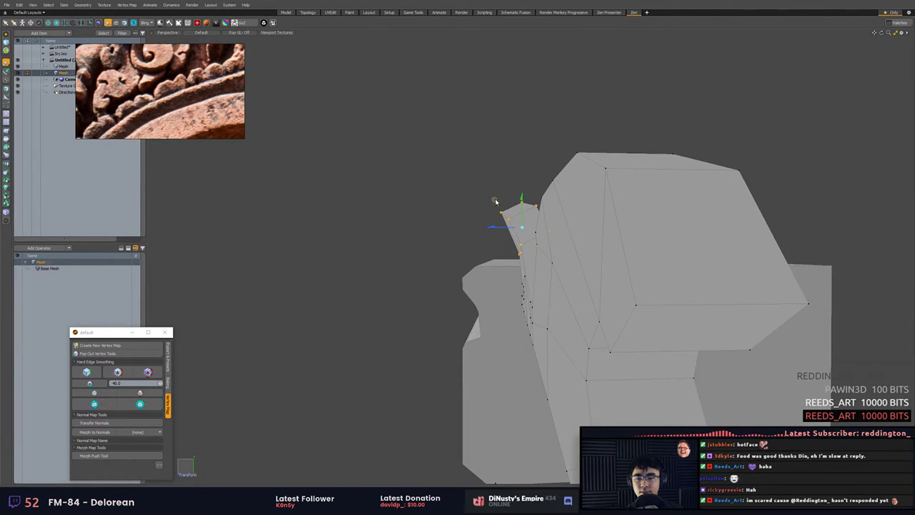
pyautogui.moveTo(496, 201); pyautogui.dragTo(649, 238)
pyautogui.press('q')
pyautogui.press('Tab')
pyautogui.scroll(-5, 550, 175)
# Adjust the edge row beneath the left curl's lip and tilt the lip vertices for a more pronounced overhang.
pyautogui.press('2')
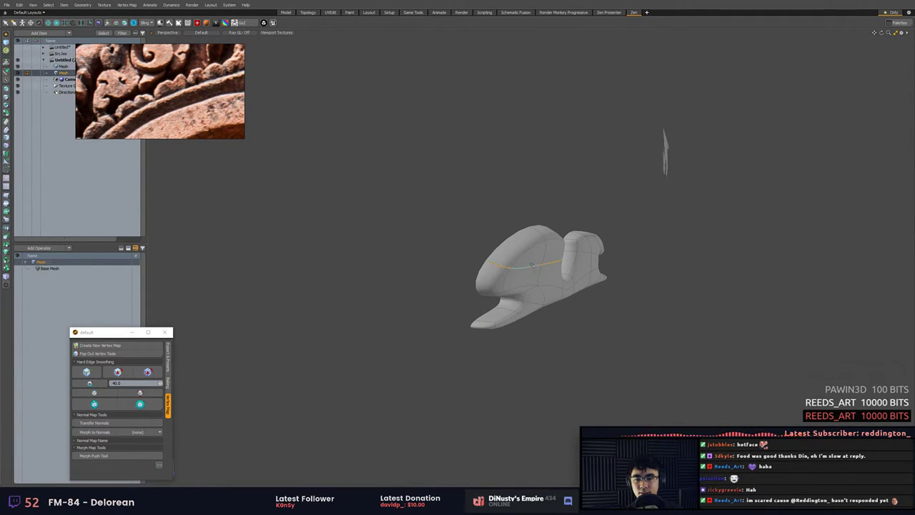
pyautogui.press('w')
pyautogui.keyDown('alt'); pyautogui.moveTo(530, 264); pyautogui.dragTo(609, 241); pyautogui.keyUp('alt')
pyautogui.press('q')
pyautogui.press('3')
pyautogui.press('2')
pyautogui.press('1')
pyautogui.press('e')
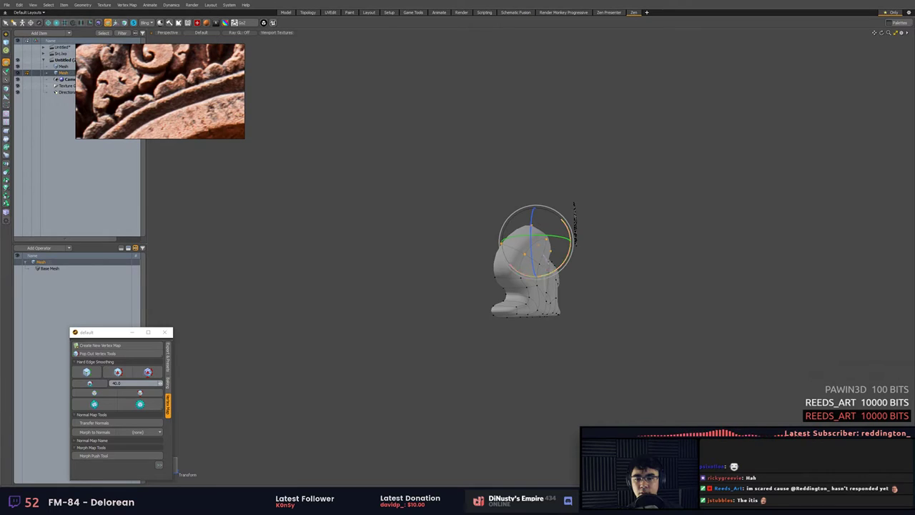
pyautogui.press('w')
pyautogui.keyDown('alt'); pyautogui.moveTo(535, 210); pyautogui.dragTo(570, 221); pyautogui.keyUp('alt')
pyautogui.click(658, 249)
# Rotate and pull the right curl's upper front vertices forward into a matching overhanging lip.
pyautogui.keyDown('alt'); pyautogui.moveTo(654, 248); pyautogui.dragTo(496, 221); pyautogui.keyUp('alt')
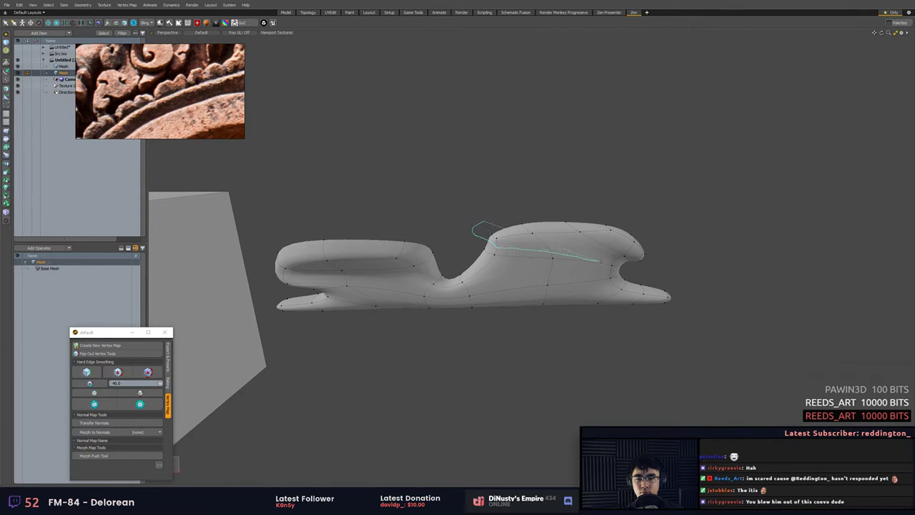
pyautogui.moveTo(675, 245); pyautogui.dragTo(633, 213, button='right')
pyautogui.keyDown('alt'); pyautogui.moveTo(643, 228); pyautogui.dragTo(572, 250); pyautogui.keyUp('alt')
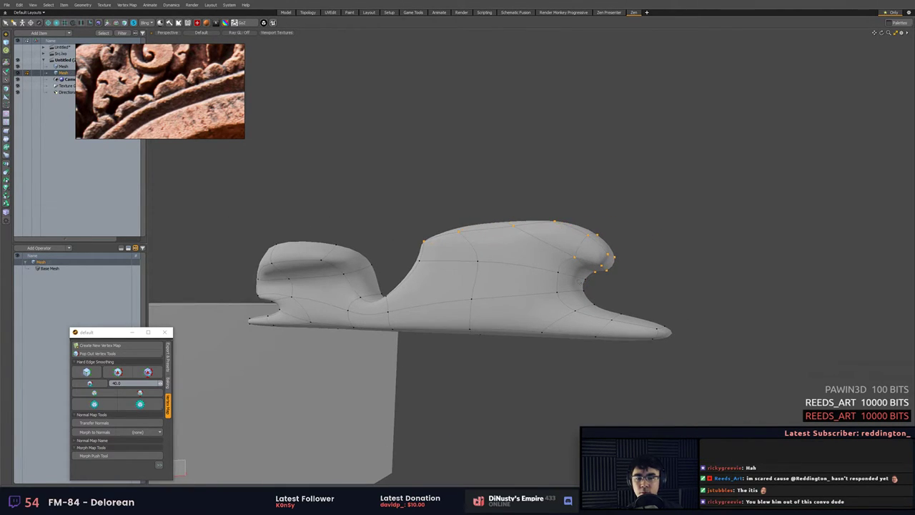
pyautogui.keyDown('alt'); pyautogui.moveTo(629, 272); pyautogui.dragTo(543, 288); pyautogui.keyUp('alt')
pyautogui.press('e')
pyautogui.press('w')
pyautogui.keyDown('alt'); pyautogui.moveTo(593, 252); pyautogui.dragTo(450, 253); pyautogui.keyUp('alt')
pyautogui.moveTo(450, 253)
pyautogui.keyDown('alt'); pyautogui.keyDown('shift'); pyautogui.mouseDown()
pyautogui.moveTo(559, 254)
pyautogui.moveTo(543, 290)
pyautogui.moveTo(560, 305)
pyautogui.moveTo(594, 307)
pyautogui.moveTo(563, 308)
pyautogui.mouseUp(); pyautogui.keyUp('shift'); pyautogui.keyUp('alt')
# Move the short edge at the inner end of the right curl's lip left towards the gap.
pyautogui.press('2')
pyautogui.press('w')
pyautogui.press('q')
pyautogui.moveTo(548, 262)
pyautogui.mouseDown(button='right')
pyautogui.moveTo(567, 235)
pyautogui.moveTo(567, 247)
pyautogui.mouseUp(button='right')
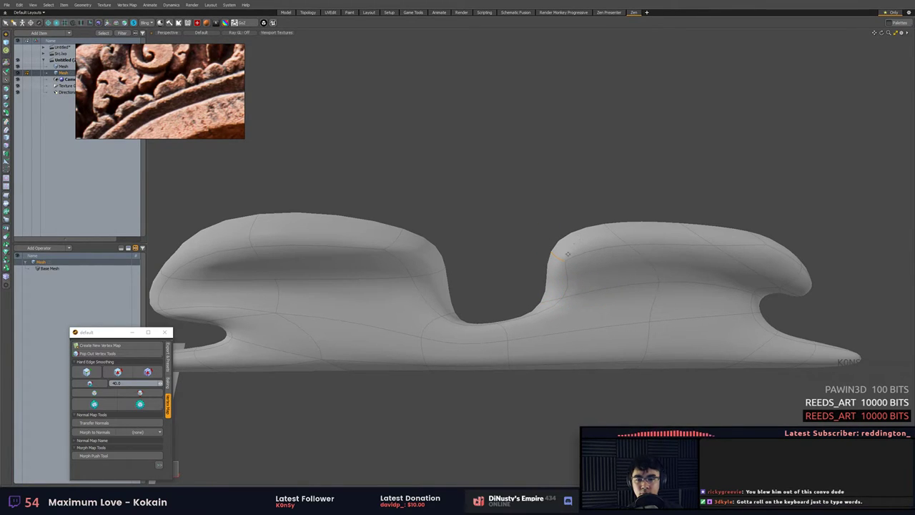
pyautogui.press('w')
pyautogui.moveTo(562, 225); pyautogui.dragTo(520, 234)
pyautogui.press('q')
pyautogui.click(572, 229)
# Bevel the transverse edge loop through the middle of the right curl into two loops.
pyautogui.keyDown('alt'); pyautogui.moveTo(604, 215); pyautogui.dragTo(657, 262); pyautogui.keyUp('alt')
pyautogui.press('5')
pyautogui.press('2')
pyautogui.doubleClick(636, 260)
pyautogui.press('b')
pyautogui.press('q')
pyautogui.click(636, 185)
# Raise the four vertices at the middle of the right curl's lip to arch its top.
pyautogui.press('1')
pyautogui.moveTo(623, 200)
pyautogui.mouseDown(button='right')
pyautogui.moveTo(670, 258)
pyautogui.moveTo(700, 193)
pyautogui.mouseUp(button='right')
pyautogui.press('w')
pyautogui.press('e')
pyautogui.press('w')
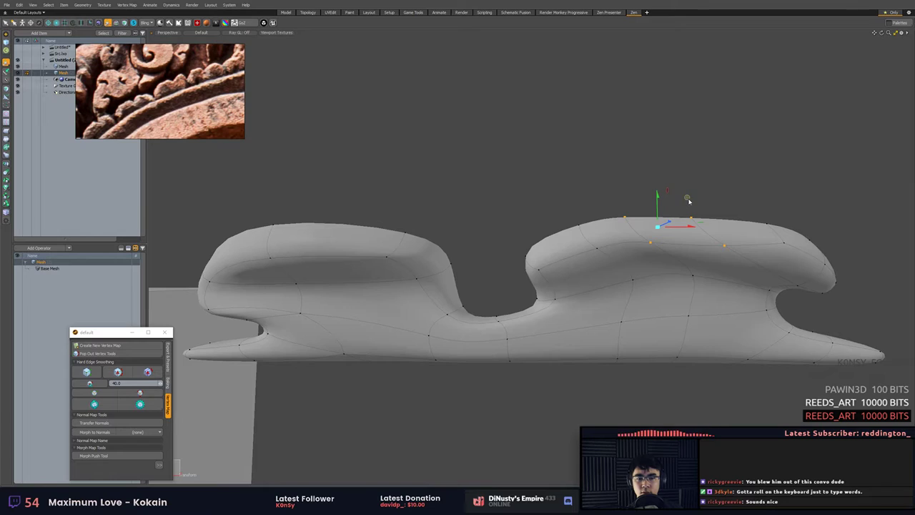
pyautogui.moveTo(688, 199); pyautogui.dragTo(696, 191)
pyautogui.press('q')
pyautogui.click(689, 191)
# Move the transverse edge near the inner end of the right curl's lip up and left to round the shoulder.
pyautogui.press('2')
pyautogui.click(585, 236)
pyautogui.press('w')
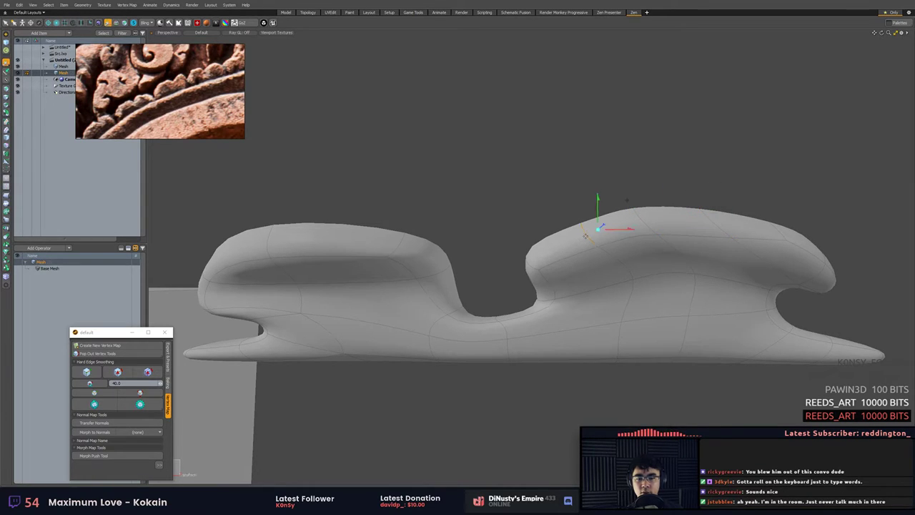
pyautogui.moveTo(626, 200); pyautogui.dragTo(619, 190)
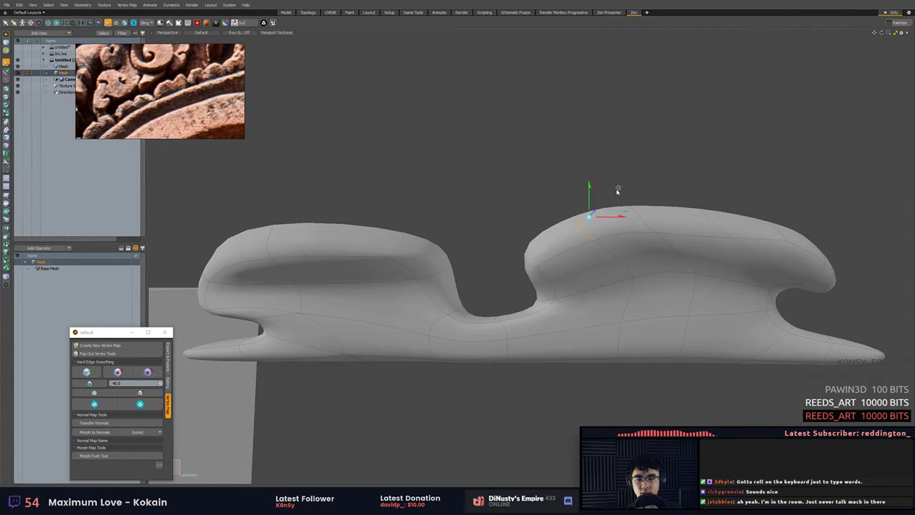
pyautogui.press('q')
pyautogui.click(619, 189)
# Rotate and reposition the crest vertices of the right curl to refine its smoothed arch.
pyautogui.keyDown('alt'); pyautogui.moveTo(640, 245); pyautogui.dragTo(666, 280); pyautogui.keyUp('alt')
pyautogui.press('q')
pyautogui.click(574, 280)
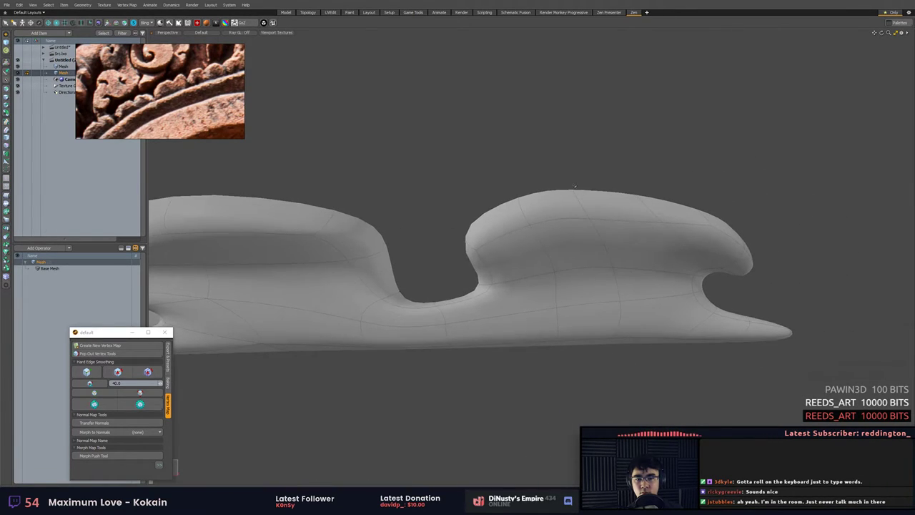
pyautogui.press('1')
pyautogui.press('e')
pyautogui.moveTo(576, 190); pyautogui.dragTo(613, 230)
pyautogui.press('w')
pyautogui.press('q')
pyautogui.click(645, 145)
pyautogui.keyDown('alt'); pyautogui.moveTo(672, 179); pyautogui.dragTo(616, 185); pyautogui.keyUp('alt')
pyautogui.scroll(-3, 704, 231)
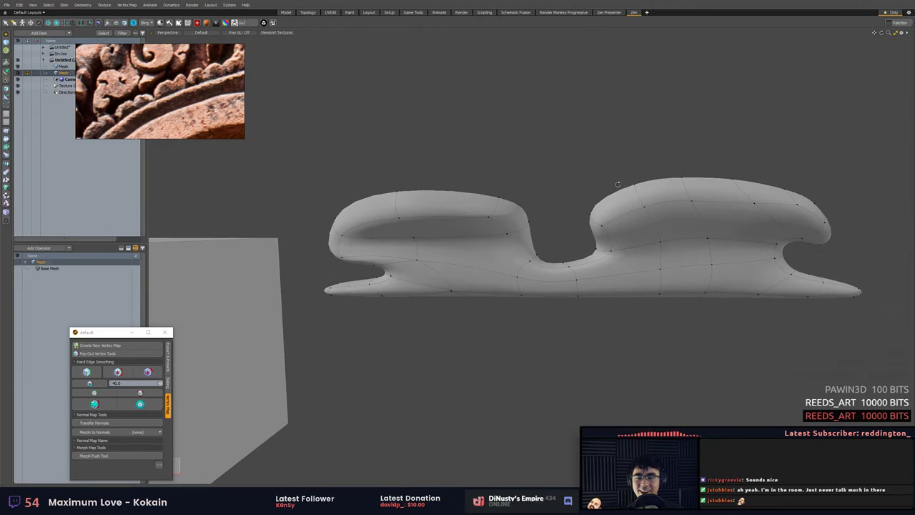
# Examine the lips and edge flow of both curls on the thickened wave ornament from several angles.
pyautogui.press('2')
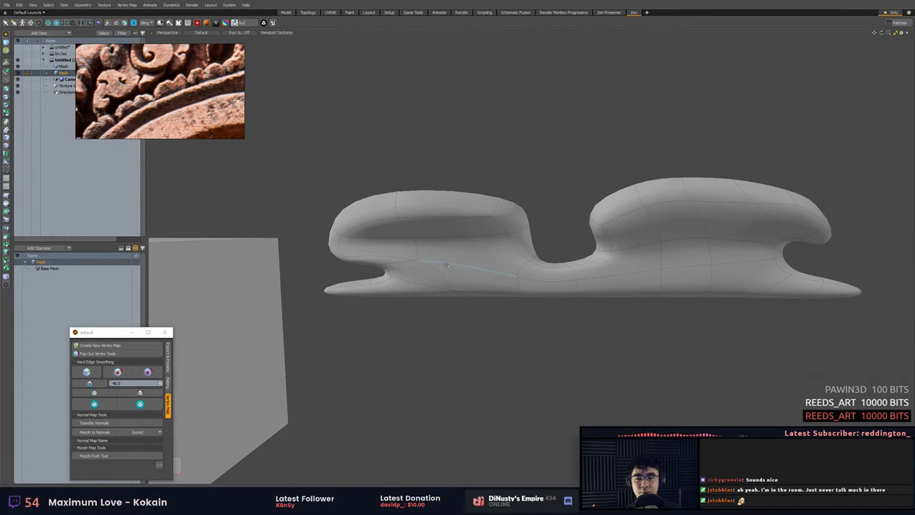
pyautogui.keyDown('alt'); pyautogui.moveTo(498, 267); pyautogui.dragTo(546, 269); pyautogui.keyUp('alt')
pyautogui.scroll(-3, 529, 284)
pyautogui.scroll(5, 529, 285)
pyautogui.press('c')
pyautogui.click(529, 239)
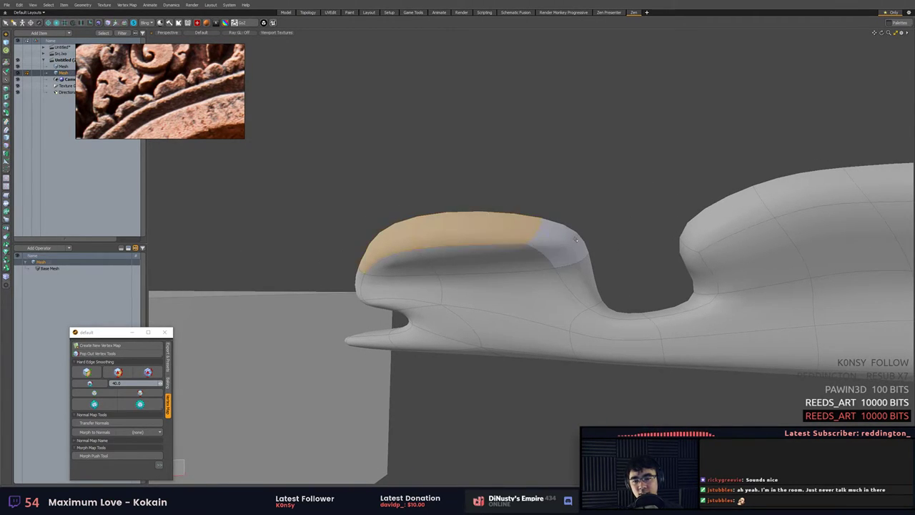
pyautogui.click(594, 200)
pyautogui.keyDown('alt'); pyautogui.moveTo(594, 200); pyautogui.dragTo(634, 191); pyautogui.keyUp('alt')
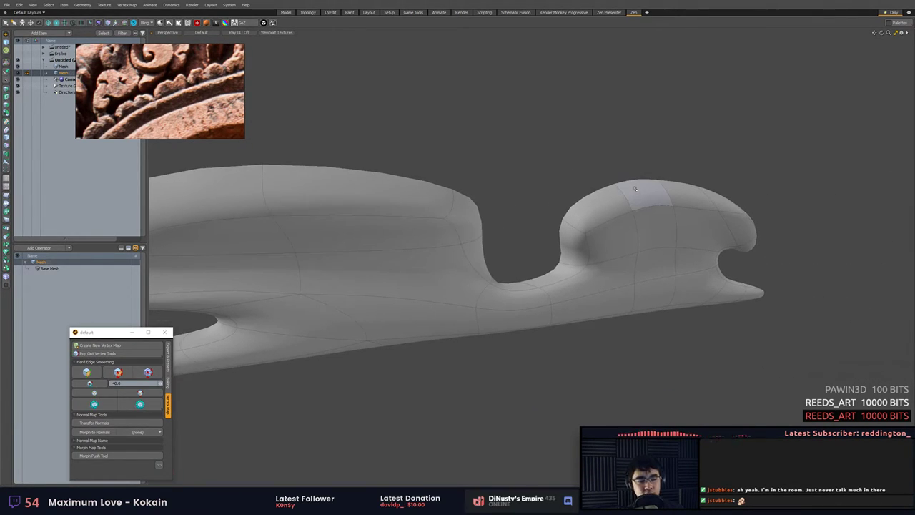
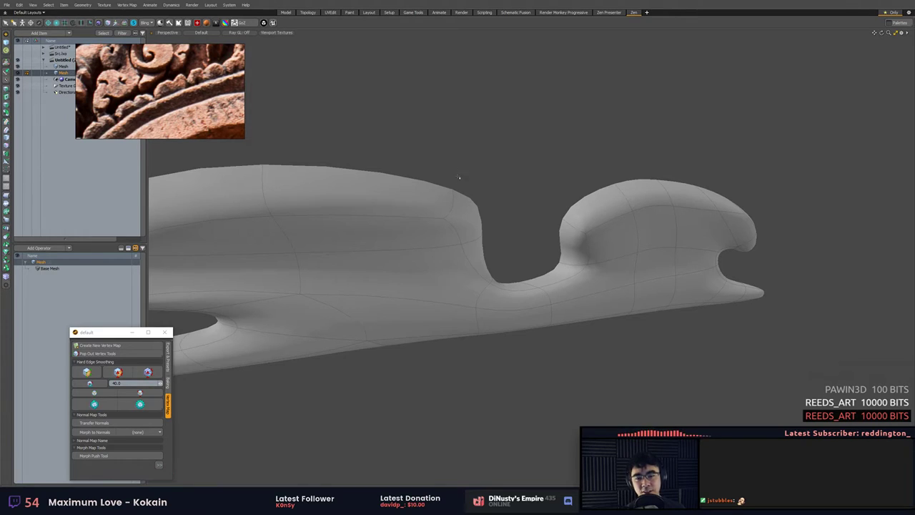
pyautogui.keyDown('alt'); pyautogui.moveTo(484, 171); pyautogui.dragTo(590, 192); pyautogui.keyUp('alt')
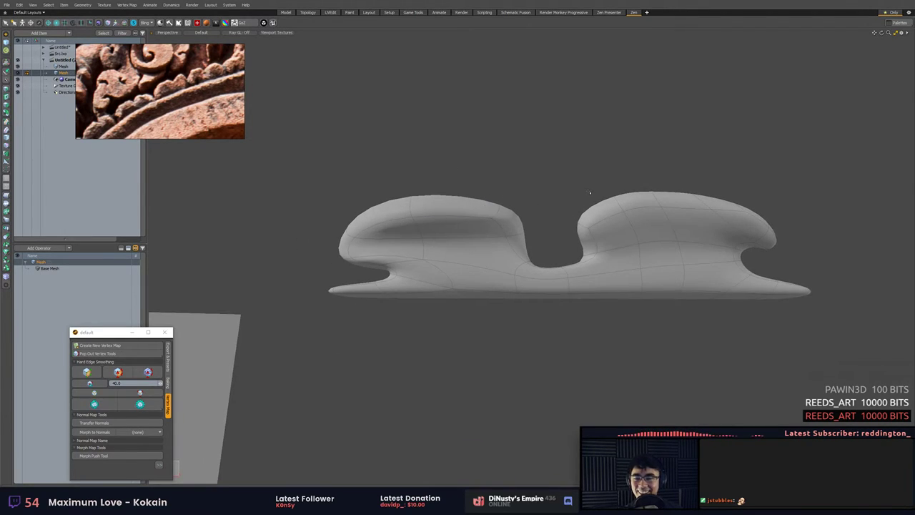
# Slice new edges across the left curl's face from beneath its lip toward the base to improve the edge flow.
pyautogui.click(423, 248)
pyautogui.press('c')
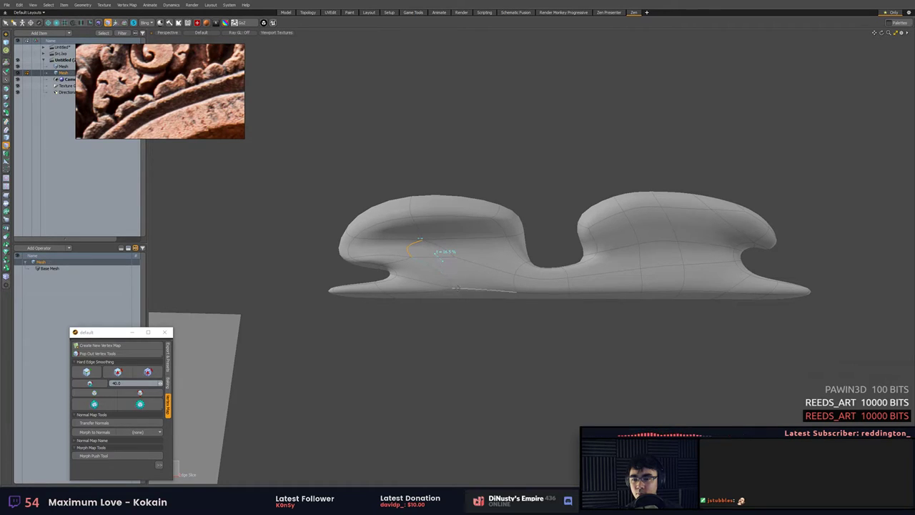
pyautogui.click(457, 288)
pyautogui.press('q')
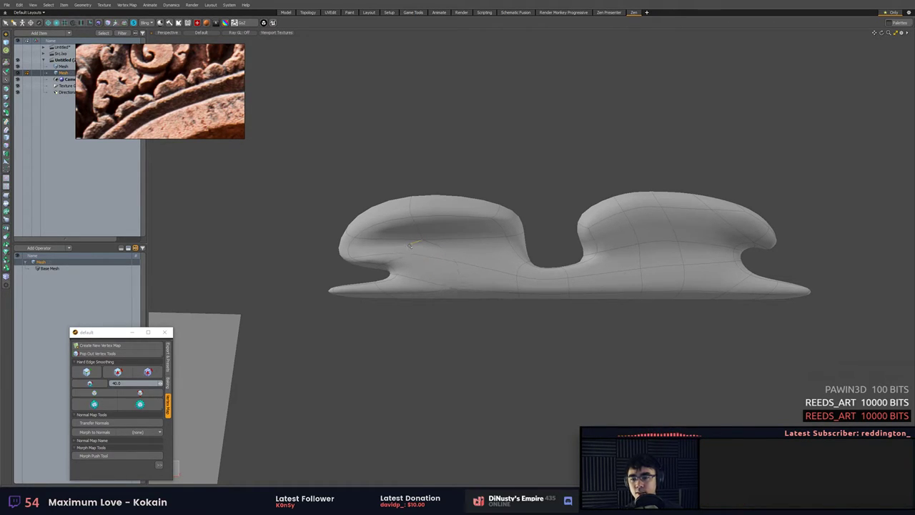
pyautogui.press('c')
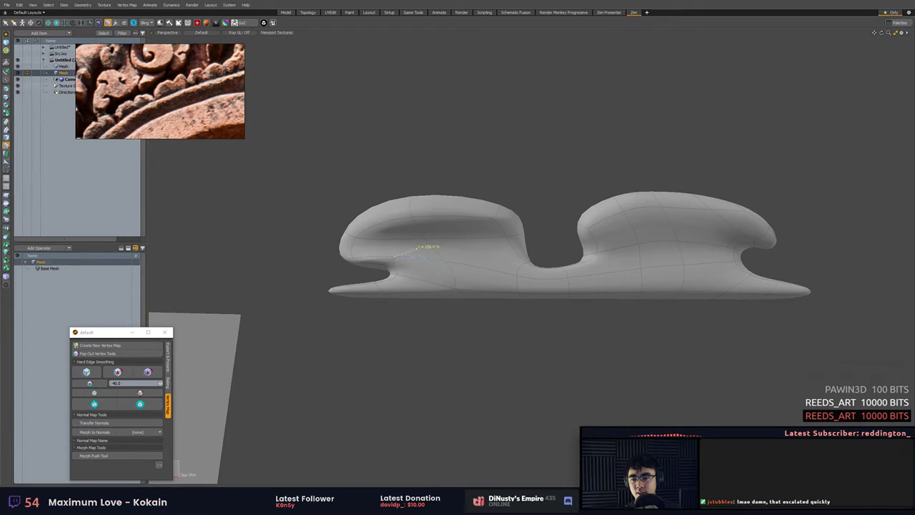
pyautogui.press('space')
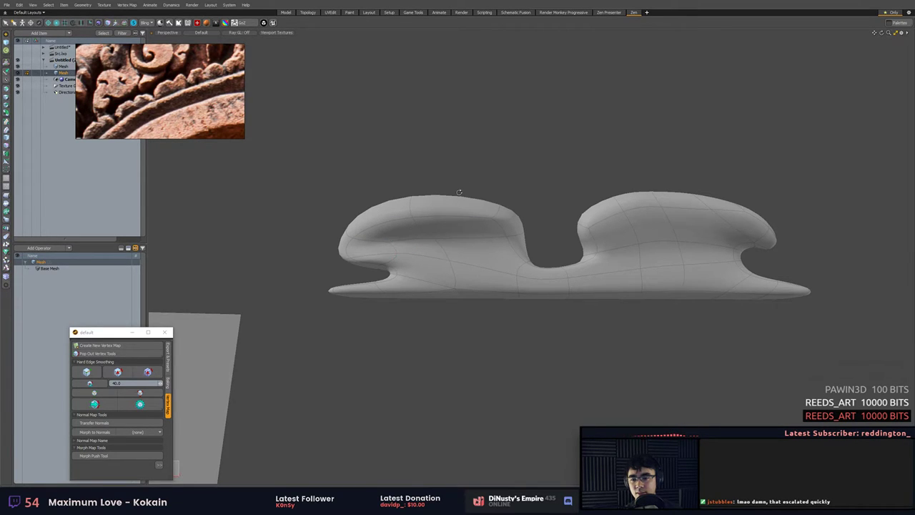
# Select the front lip faces of both curls, then tilt and pull them outward to extend the overhang.
pyautogui.keyDown('alt'); pyautogui.moveTo(458, 191); pyautogui.dragTo(497, 218); pyautogui.keyUp('alt')
pyautogui.keyDown('alt'); pyautogui.moveTo(563, 222); pyautogui.dragTo(639, 221); pyautogui.keyUp('alt')
pyautogui.press('w')
pyautogui.press('space')
pyautogui.click(453, 192)
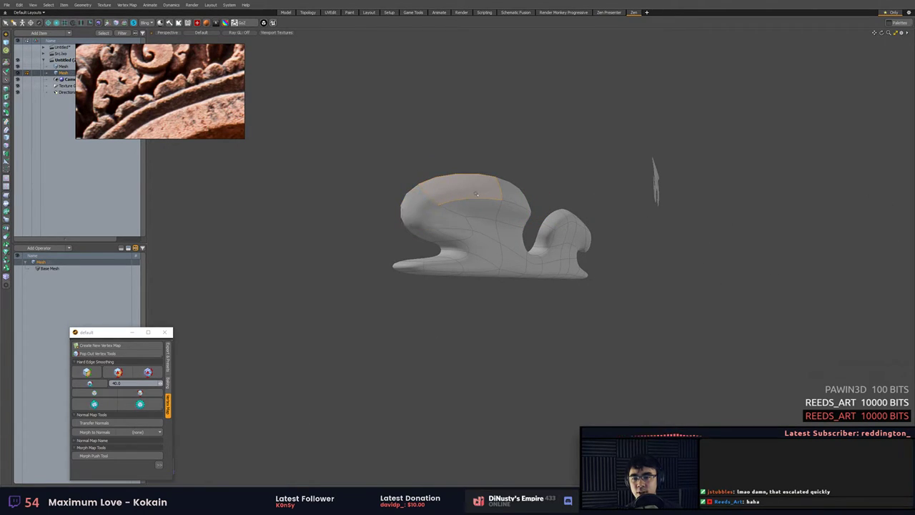
pyautogui.keyDown('shift'); pyautogui.click(513, 193); pyautogui.keyUp('shift')
pyautogui.keyDown('alt'); pyautogui.moveTo(513, 193); pyautogui.dragTo(455, 168); pyautogui.keyUp('alt')
pyautogui.press('w')
pyautogui.keyDown('alt'); pyautogui.moveTo(455, 167); pyautogui.dragTo(498, 179); pyautogui.keyUp('alt')
pyautogui.press('e')
pyautogui.moveTo(498, 246); pyautogui.dragTo(501, 237)
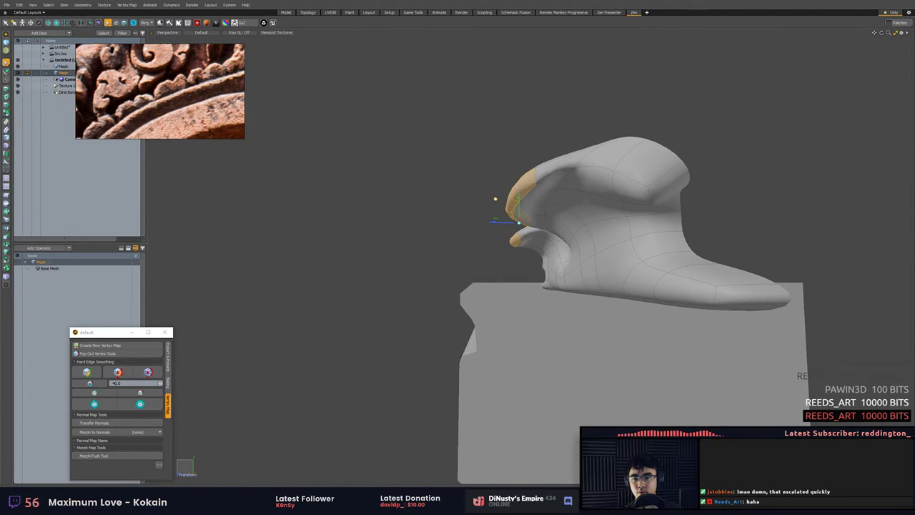
pyautogui.moveTo(496, 199)
pyautogui.mouseDown()
pyautogui.moveTo(481, 179)
pyautogui.moveTo(485, 199)
pyautogui.mouseUp()
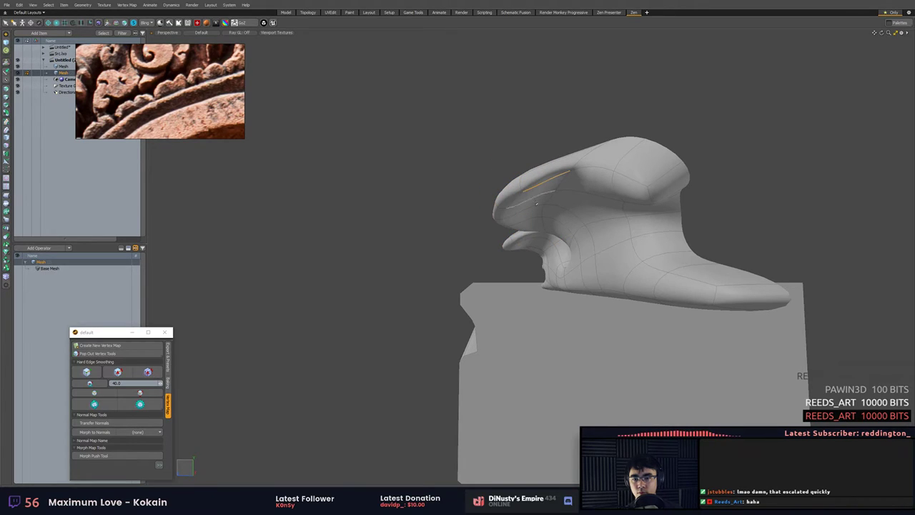
# Insert a loop slice around the overhanging lips of both curls.
pyautogui.hotkey('alt', 'c')
pyautogui.click(442, 190)
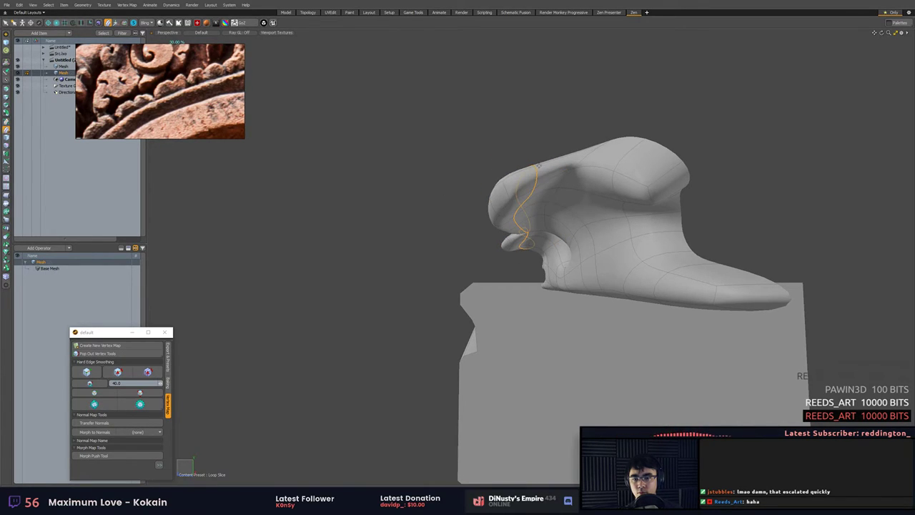
pyautogui.moveTo(533, 211); pyautogui.dragTo(371, 206)
pyautogui.press('r')
pyautogui.press('Escape')
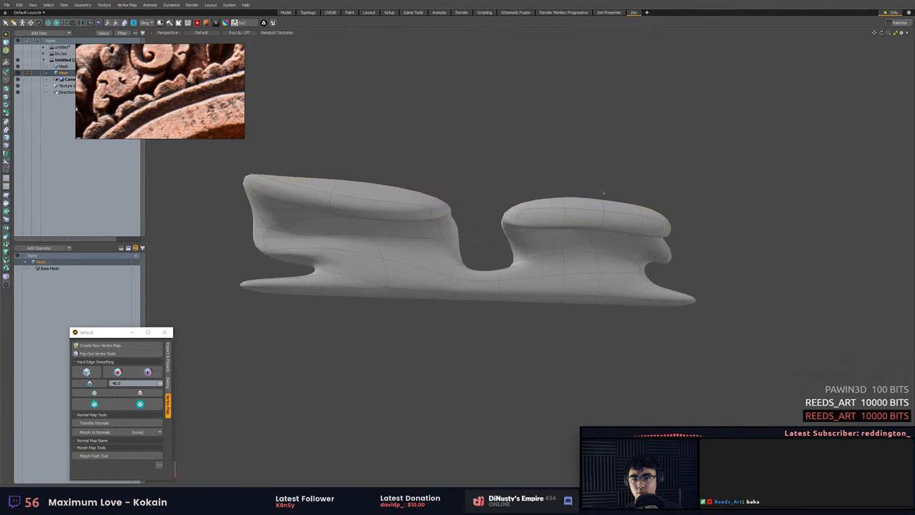
pyautogui.keyDown('alt'); pyautogui.moveTo(571, 200); pyautogui.dragTo(361, 136); pyautogui.keyUp('alt')
pyautogui.press('3')
pyautogui.moveTo(561, 223)
pyautogui.keyDown('shift'); pyautogui.mouseDown()
pyautogui.moveTo(611, 241)
pyautogui.moveTo(473, 210)
pyautogui.mouseUp(); pyautogui.keyUp('shift')
pyautogui.hotkey('shift', 'Up')
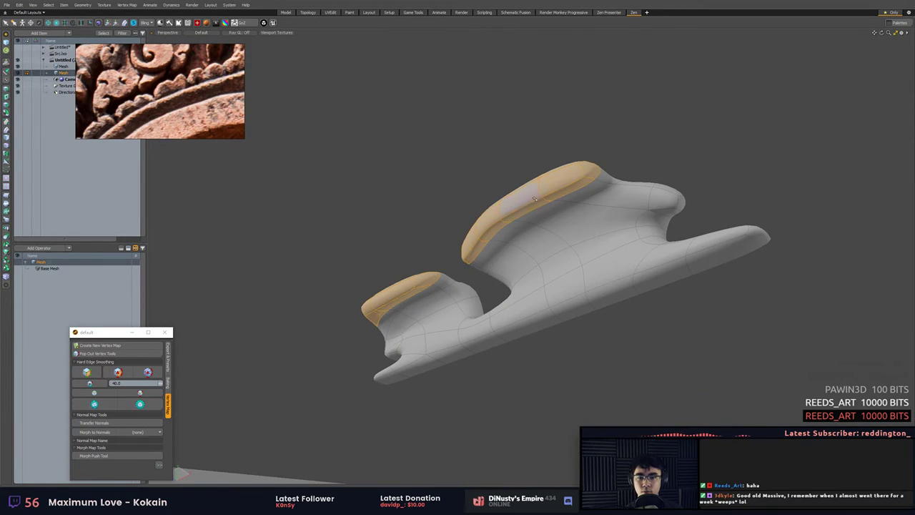
pyautogui.keyDown('alt'); pyautogui.moveTo(533, 215); pyautogui.dragTo(501, 266); pyautogui.keyUp('alt')
pyautogui.press('w')
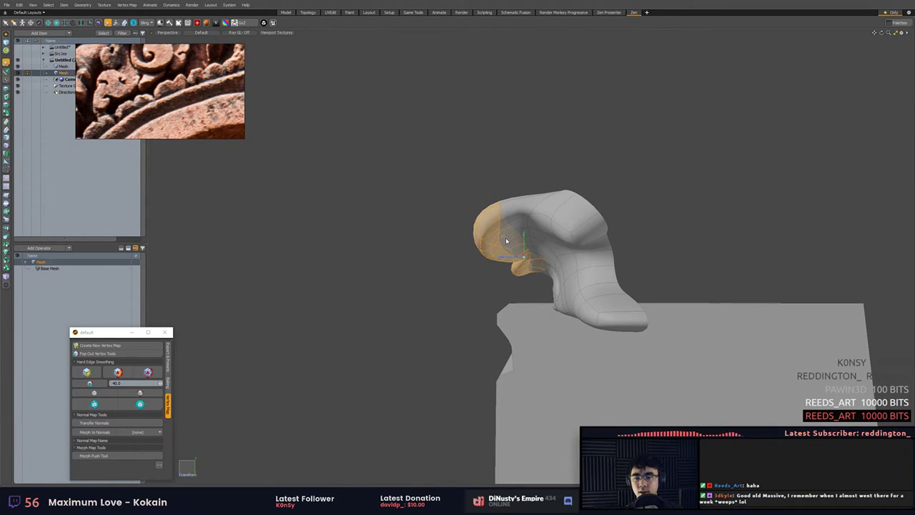
pyautogui.keyDown('alt'); pyautogui.moveTo(502, 214); pyautogui.dragTo(642, 207); pyautogui.keyUp('alt')
pyautogui.press('q')
# Try to remove the edge loop running beneath the left curl's lip.
pyautogui.click(644, 212)
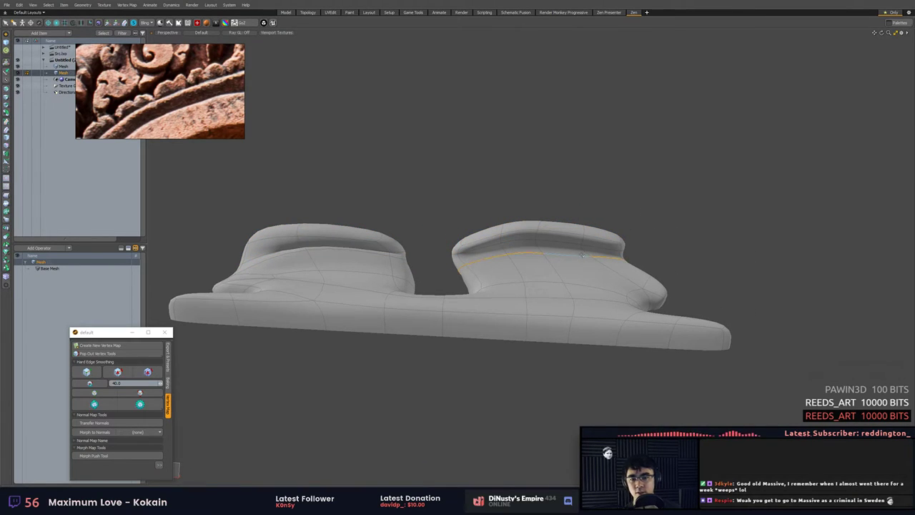
pyautogui.keyDown('alt'); pyautogui.moveTo(583, 255); pyautogui.dragTo(736, 204); pyautogui.keyUp('alt')
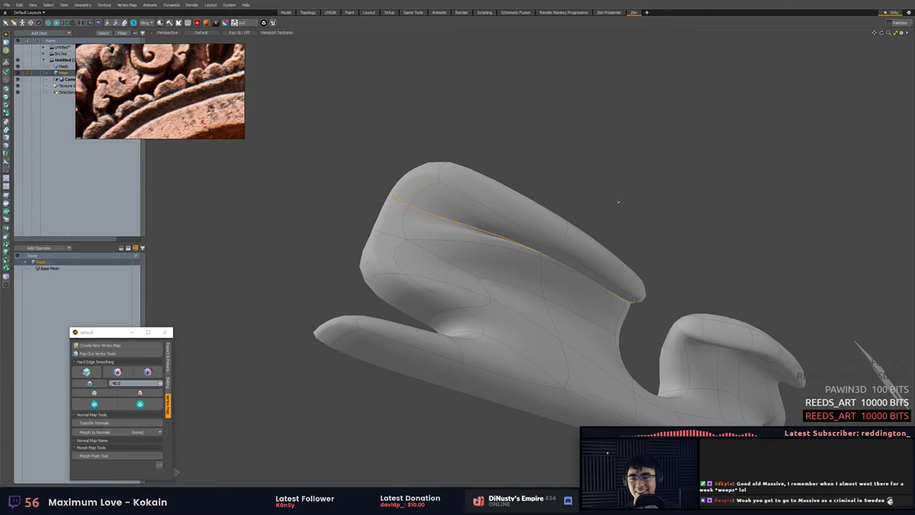
pyautogui.press('BackSpace')
pyautogui.keyDown('alt'); pyautogui.moveTo(647, 217); pyautogui.dragTo(687, 288); pyautogui.keyUp('alt')
pyautogui.hotkey('ctrl', 'z')
# Set the action center to Selection and move the edge loop beneath the left curl's lip toward the lip front.
pyautogui.press('r')
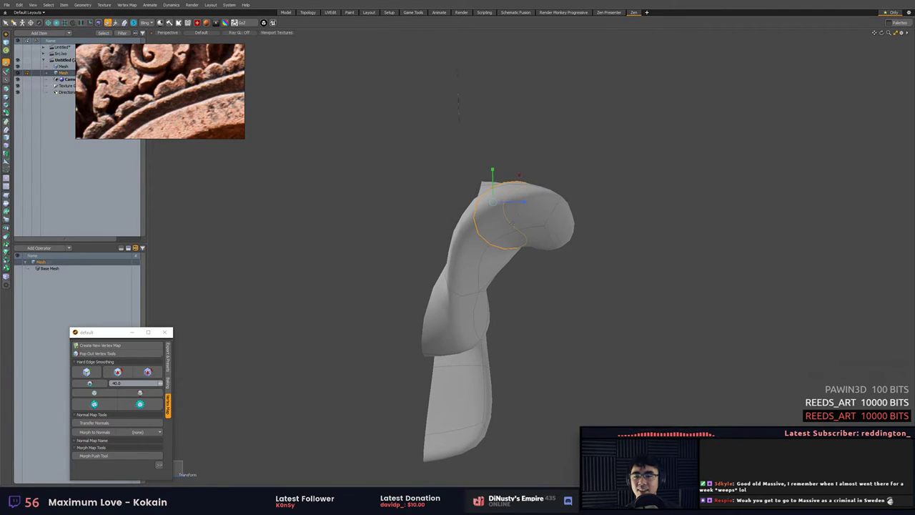
pyautogui.hotkey('alt', 's')
pyautogui.moveTo(466, 205); pyautogui.dragTo(483, 204)
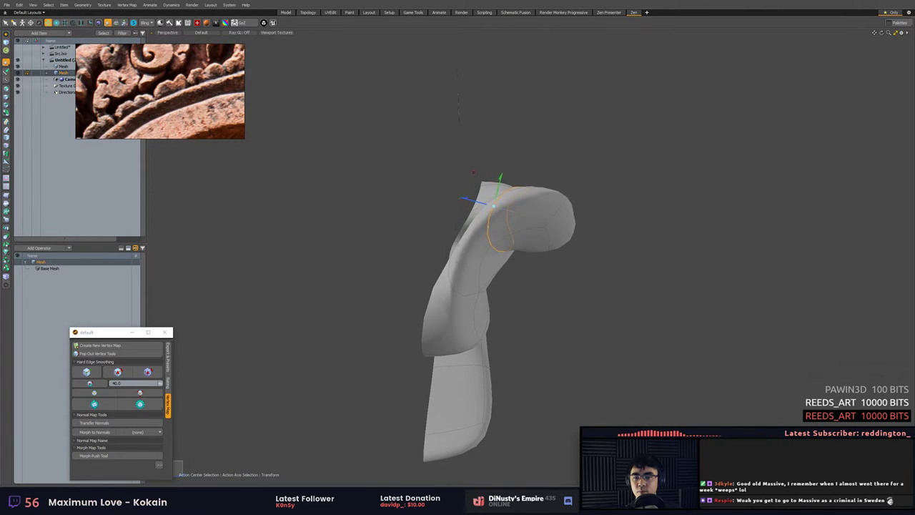
pyautogui.moveTo(493, 206)
pyautogui.mouseDown()
pyautogui.moveTo(459, 196)
pyautogui.moveTo(487, 205)
pyautogui.mouseUp()
pyautogui.press('space')
pyautogui.click(618, 205)
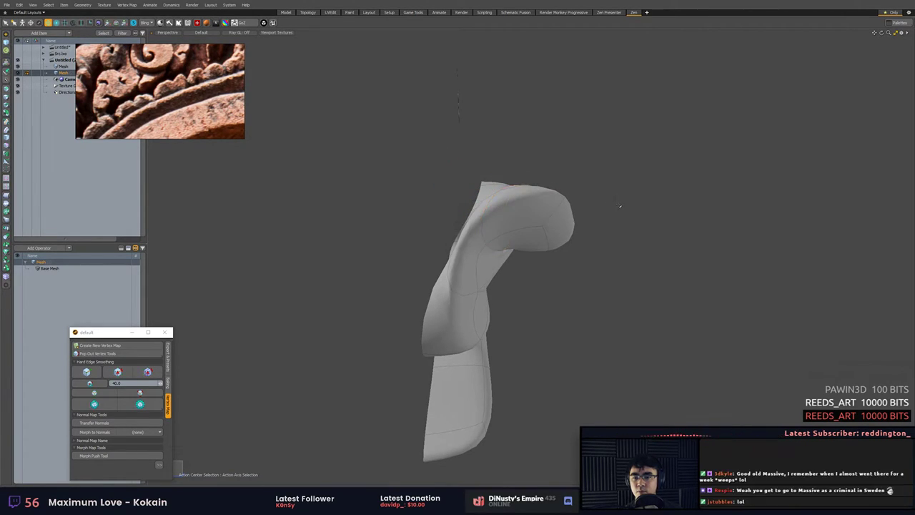
# Move the neighbouring edge at the back of the left curl's lip up and back to smooth the bend.
pyautogui.keyDown('alt'); pyautogui.moveTo(619, 205); pyautogui.dragTo(570, 221); pyautogui.keyUp('alt')
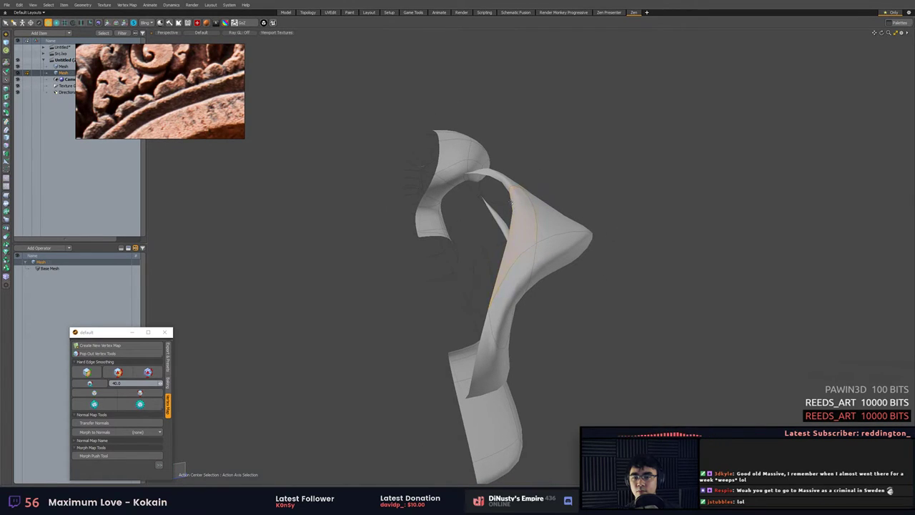
pyautogui.keyDown('alt'); pyautogui.moveTo(535, 196); pyautogui.dragTo(492, 207); pyautogui.keyUp('alt')
pyautogui.press('w')
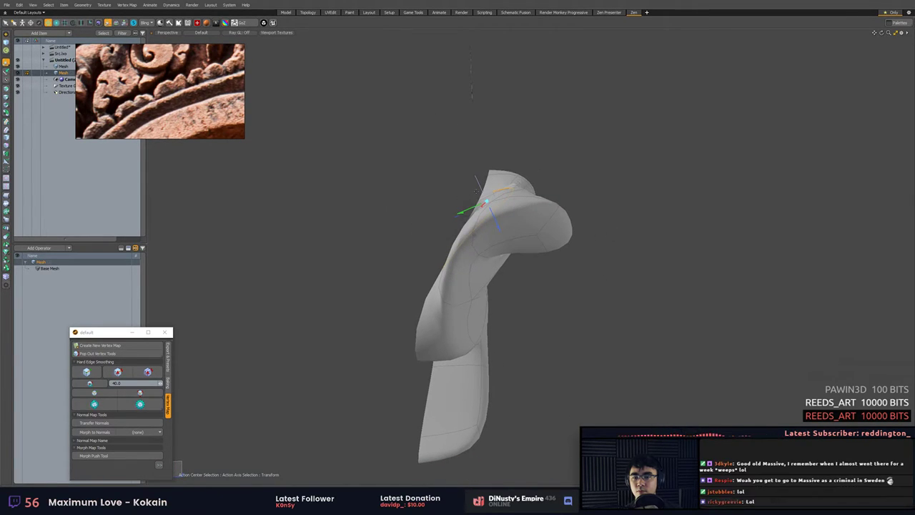
pyautogui.press('q')
pyautogui.press('w')
pyautogui.moveTo(510, 176); pyautogui.dragTo(488, 152)
pyautogui.press('space')
pyautogui.click(553, 167)
# Select only the two vertices in the crease beneath the left curl's lip for repositioning.
pyautogui.keyDown('alt'); pyautogui.moveTo(554, 167); pyautogui.dragTo(466, 169); pyautogui.keyUp('alt')
pyautogui.click(504, 243)
pyautogui.keyDown('alt'); pyautogui.moveTo(505, 243); pyautogui.dragTo(519, 230); pyautogui.keyUp('alt')
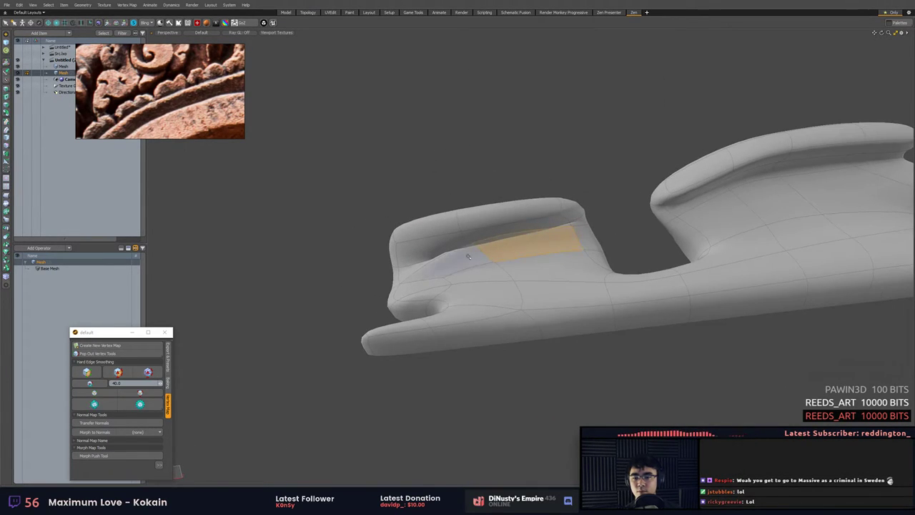
pyautogui.keyDown('shift'); pyautogui.click(467, 257); pyautogui.keyUp('shift')
pyautogui.hotkey('alt', '1')
pyautogui.keyDown('ctrl'); pyautogui.moveTo(427, 294); pyautogui.dragTo(503, 261, button='right'); pyautogui.keyUp('ctrl')
pyautogui.keyDown('ctrl'); pyautogui.moveTo(580, 238); pyautogui.dragTo(607, 252, button='right'); pyautogui.keyUp('ctrl')
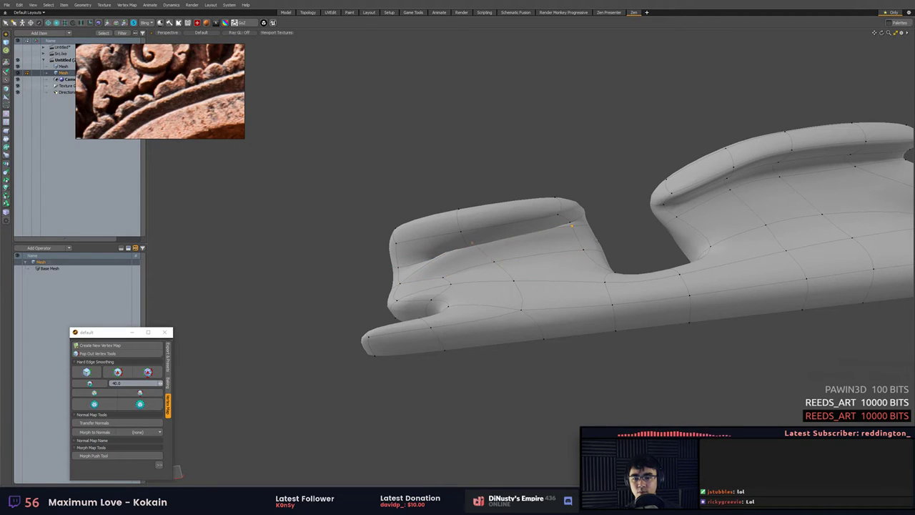
pyautogui.moveTo(572, 250)
pyautogui.keyDown('alt'); pyautogui.mouseDown()
pyautogui.moveTo(525, 263)
pyautogui.moveTo(466, 223)
pyautogui.moveTo(492, 203)
pyautogui.moveTo(511, 220)
pyautogui.moveTo(556, 226)
pyautogui.moveTo(523, 234)
pyautogui.moveTo(587, 227)
pyautogui.moveTo(607, 240)
pyautogui.moveTo(614, 270)
pyautogui.mouseUp(); pyautogui.keyUp('alt')
pyautogui.press('w')
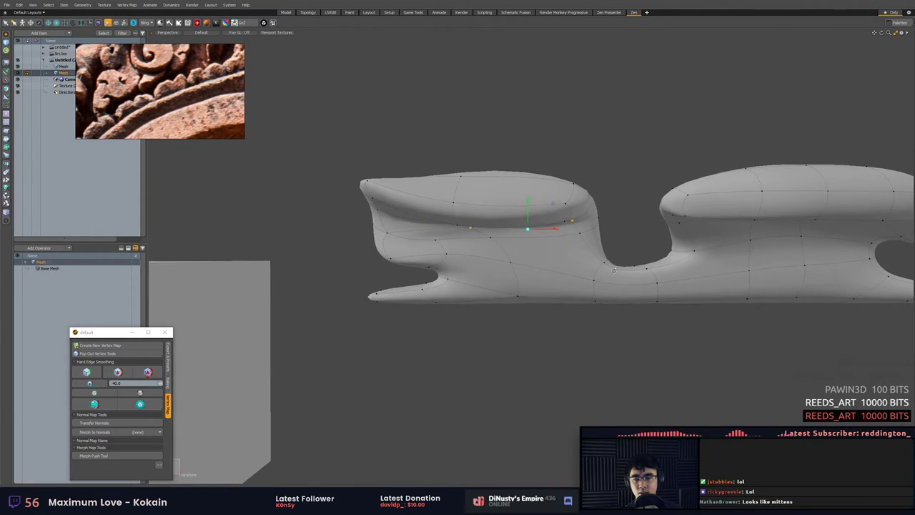
pyautogui.keyDown('alt'); pyautogui.keyDown('shift'); pyautogui.moveTo(619, 208); pyautogui.dragTo(434, 186); pyautogui.keyUp('shift'); pyautogui.keyUp('alt')
pyautogui.keyDown('alt'); pyautogui.moveTo(580, 183); pyautogui.dragTo(446, 167); pyautogui.keyUp('alt')
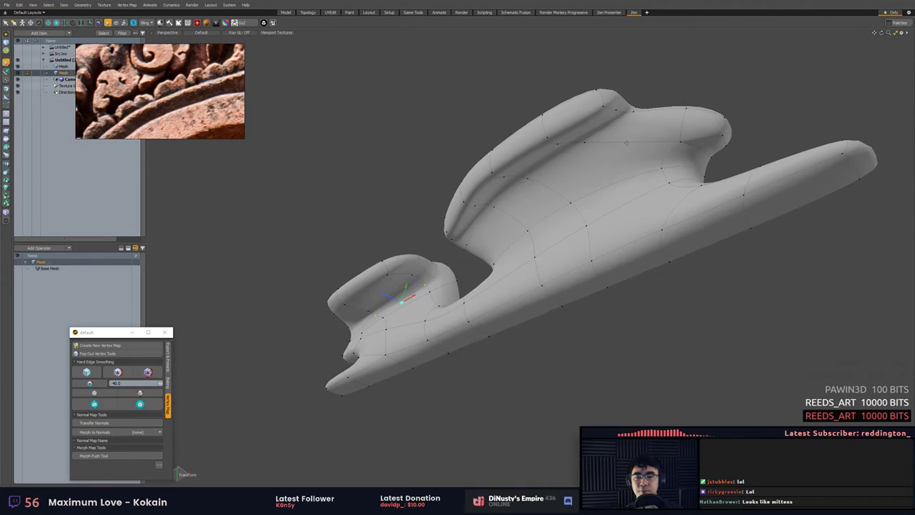
# Push the two middle edges beneath the right curl's lip back and slightly down to deepen the undercut.
pyautogui.press('q')
pyautogui.press('2')
pyautogui.click(541, 172)
pyautogui.keyDown('shift'); pyautogui.click(510, 190); pyautogui.keyUp('shift')
pyautogui.keyDown('alt'); pyautogui.moveTo(510, 189); pyautogui.dragTo(683, 220); pyautogui.keyUp('alt')
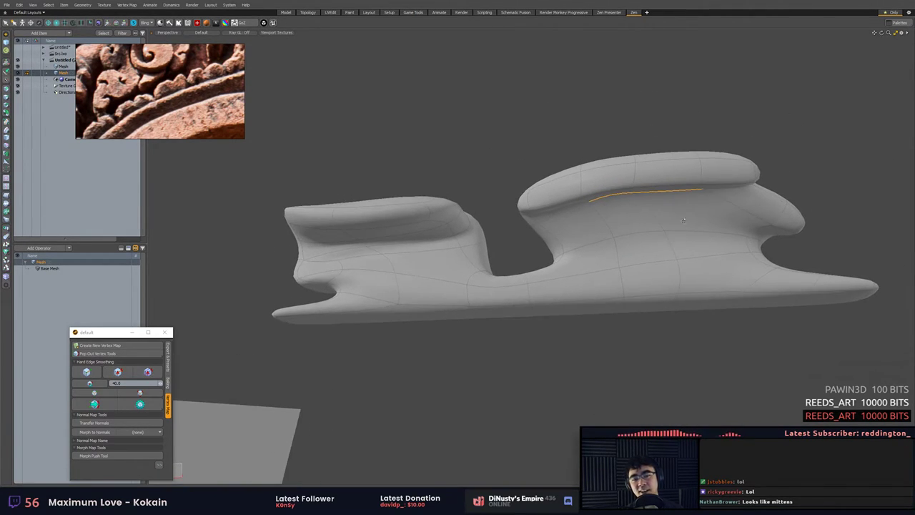
pyautogui.moveTo(671, 186); pyautogui.dragTo(655, 167, button='middle')
pyautogui.moveTo(633, 186); pyautogui.dragTo(592, 228)
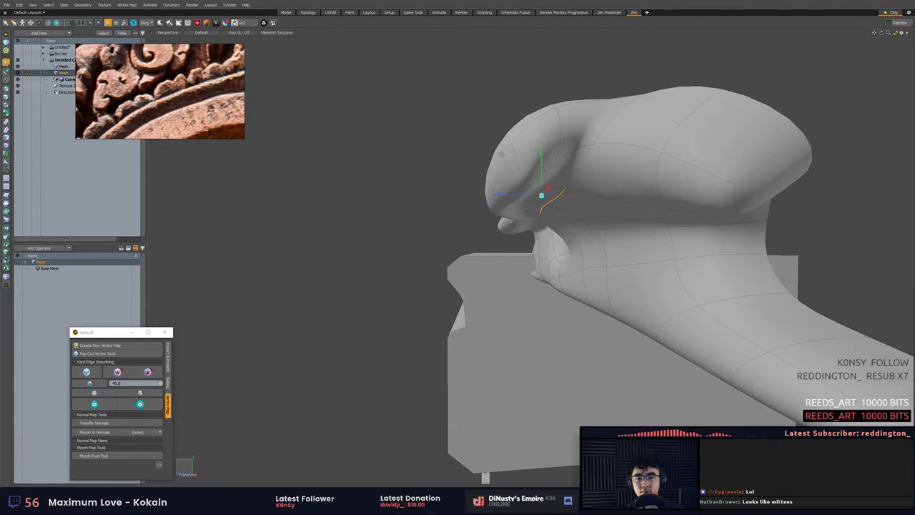
pyautogui.moveTo(504, 156); pyautogui.dragTo(522, 164)
# Examine the overhanging lips and overall silhouette of the wave ornament from several angles and distances.
pyautogui.scroll(-5, 478, 285)
pyautogui.keyDown('alt'); pyautogui.moveTo(478, 285); pyautogui.dragTo(566, 250); pyautogui.keyUp('alt')
pyautogui.scroll(-5, 469, 244)
pyautogui.keyDown('alt'); pyautogui.moveTo(467, 243); pyautogui.dragTo(561, 253); pyautogui.keyUp('alt')
pyautogui.scroll(4, 513, 248)
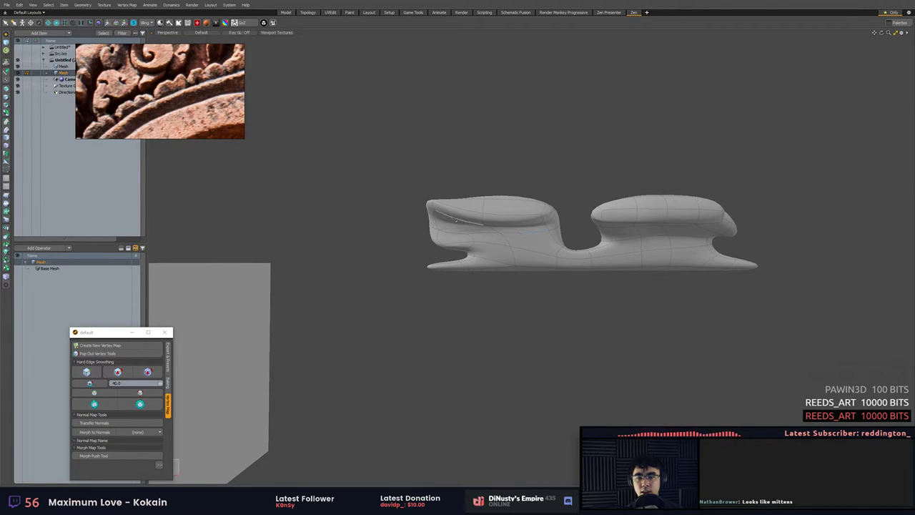
pyautogui.scroll(-3, 515, 234)
pyautogui.keyDown('alt'); pyautogui.moveTo(514, 235); pyautogui.dragTo(607, 225); pyautogui.keyUp('alt')
pyautogui.scroll(-4, 500, 230)
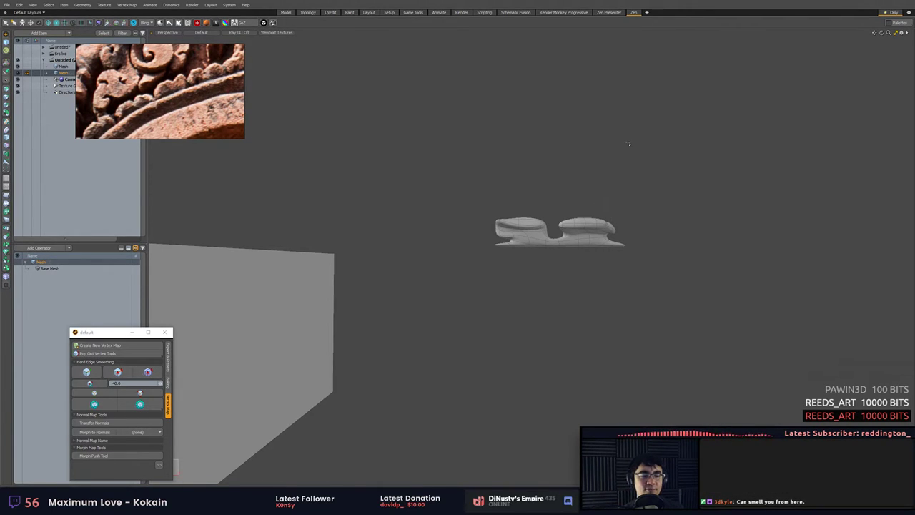
pyautogui.keyDown('alt'); pyautogui.moveTo(611, 264); pyautogui.dragTo(555, 340); pyautogui.keyUp('alt')
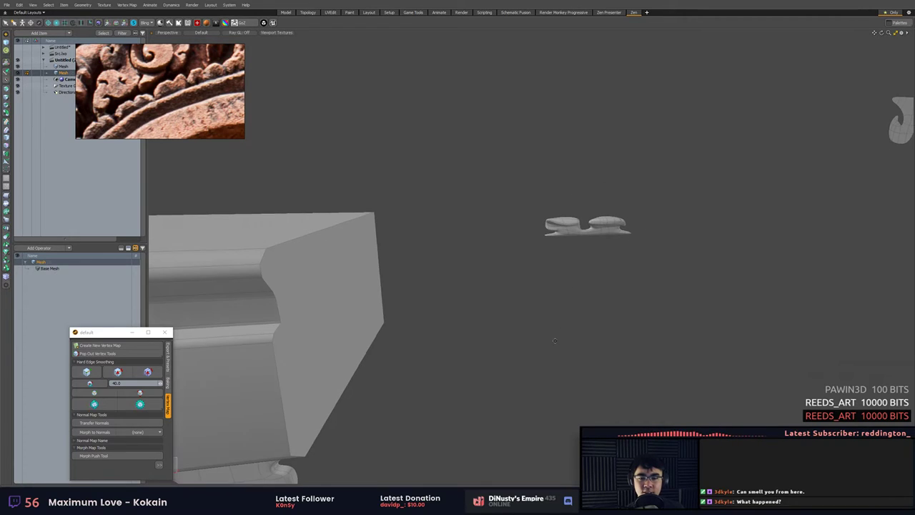
# Turn off subdivision smoothing on the wave ornament and select its whole connected mesh for close inspection.
pyautogui.doubleClick(560, 230)
pyautogui.keyDown('alt'); pyautogui.moveTo(576, 266); pyautogui.dragTo(640, 202); pyautogui.keyUp('alt')
pyautogui.hotkey('shift', 'a')
pyautogui.press('Tab')
pyautogui.click(639, 203)
pyautogui.doubleClick(508, 261)
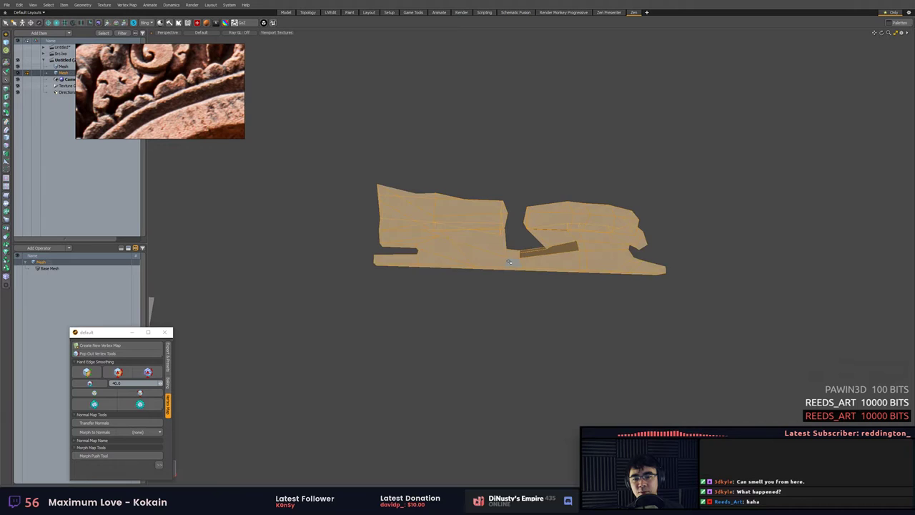
pyautogui.keyDown('alt'); pyautogui.moveTo(508, 262); pyautogui.dragTo(520, 275); pyautogui.keyUp('alt')
pyautogui.keyDown('ctrl'); pyautogui.keyDown('alt'); pyautogui.moveTo(520, 275); pyautogui.dragTo(491, 294); pyautogui.keyUp('alt'); pyautogui.keyUp('ctrl')
pyautogui.hotkey('shift', 'f')
pyautogui.press('f')
pyautogui.click(569, 288)
# Move the vertex at the right curl's inner base toward the gap between the curls to clear the folded face.
pyautogui.press('1')
pyautogui.click(583, 201)
pyautogui.keyDown('alt'); pyautogui.moveTo(584, 200); pyautogui.dragTo(598, 200); pyautogui.keyUp('alt')
pyautogui.moveTo(598, 199); pyautogui.dragTo(591, 178, button='middle')
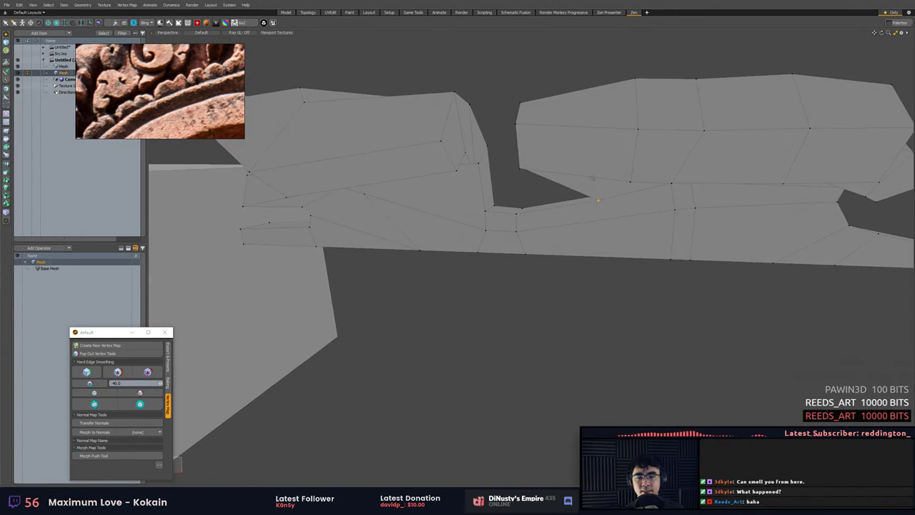
pyautogui.press('w')
pyautogui.keyDown('alt'); pyautogui.moveTo(611, 213); pyautogui.dragTo(560, 202); pyautogui.keyUp('alt')
pyautogui.press('q')
pyautogui.scroll(-3, 560, 202)
pyautogui.press('Tab')
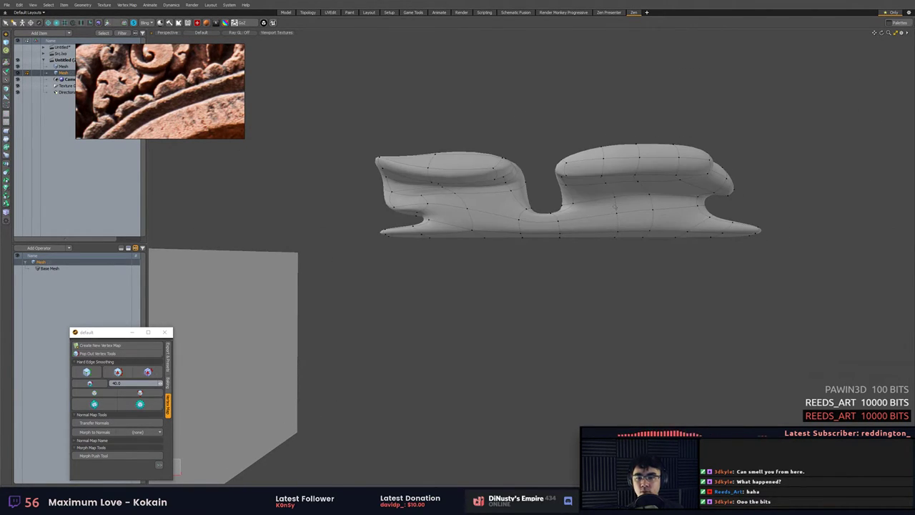
# Delete the end cap faces at both ends of the unsmoothed ornament's base strip.
pyautogui.press('Tab')
pyautogui.keyDown('alt'); pyautogui.moveTo(615, 207); pyautogui.dragTo(479, 258); pyautogui.keyUp('alt')
pyautogui.press('3')
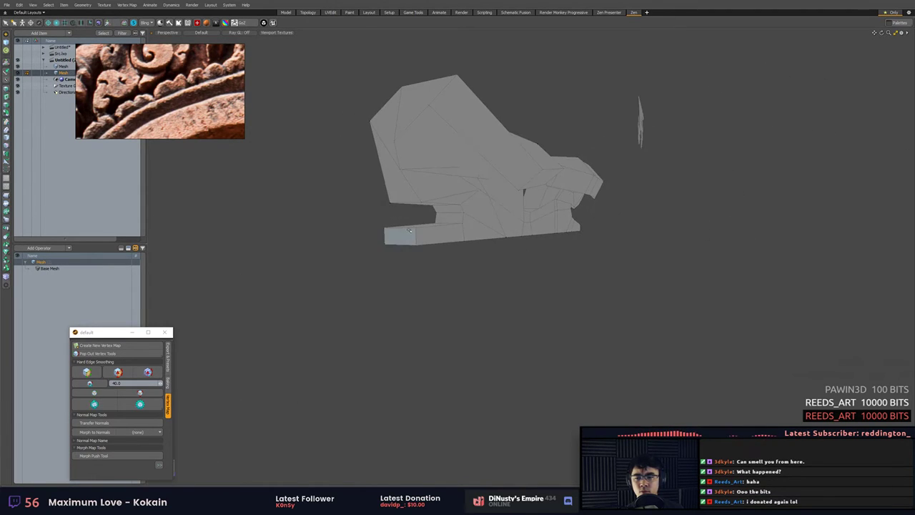
pyautogui.click(409, 233)
pyautogui.keyDown('alt'); pyautogui.moveTo(421, 227); pyautogui.dragTo(814, 277); pyautogui.keyUp('alt')
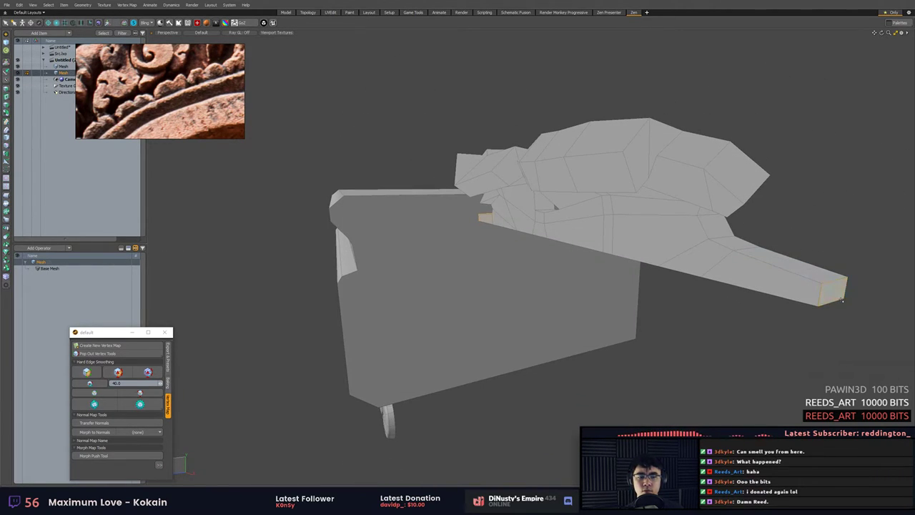
pyautogui.press('Delete')
pyautogui.keyDown('alt'); pyautogui.moveTo(739, 307); pyautogui.dragTo(782, 319); pyautogui.keyUp('alt')
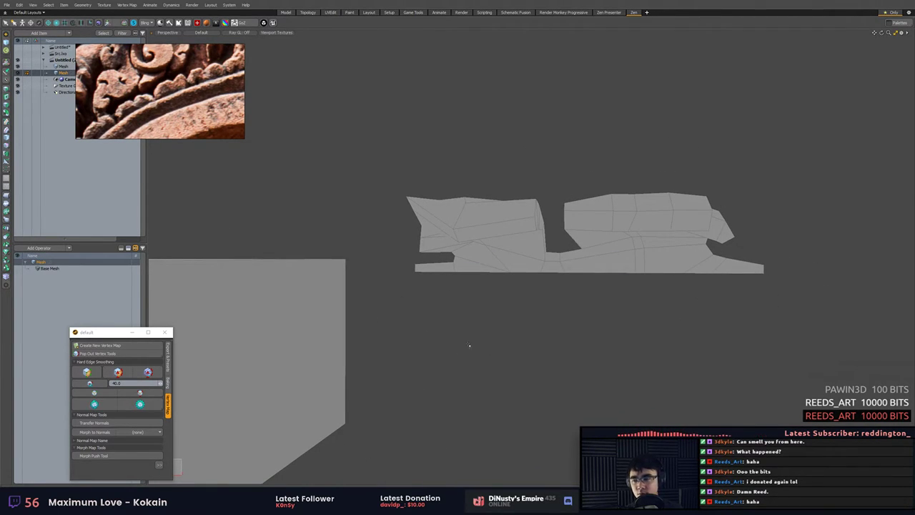
# Apply a hard edge smoothing option to the ornament and compare it with the molding block and hanging scrolls.
pyautogui.click(104, 405)
pyautogui.moveTo(477, 330)
pyautogui.keyDown('alt'); pyautogui.mouseDown()
pyautogui.moveTo(529, 329)
pyautogui.moveTo(490, 339)
pyautogui.moveTo(517, 341)
pyautogui.moveTo(515, 350)
pyautogui.moveTo(485, 365)
pyautogui.moveTo(541, 344)
pyautogui.moveTo(509, 343)
pyautogui.mouseUp(); pyautogui.keyUp('alt')
pyautogui.press('Tab')
pyautogui.scroll(-2, 537, 326)
pyautogui.scroll(-2, 515, 351)
pyautogui.press('Tab')
pyautogui.scroll(-2, 536, 349)
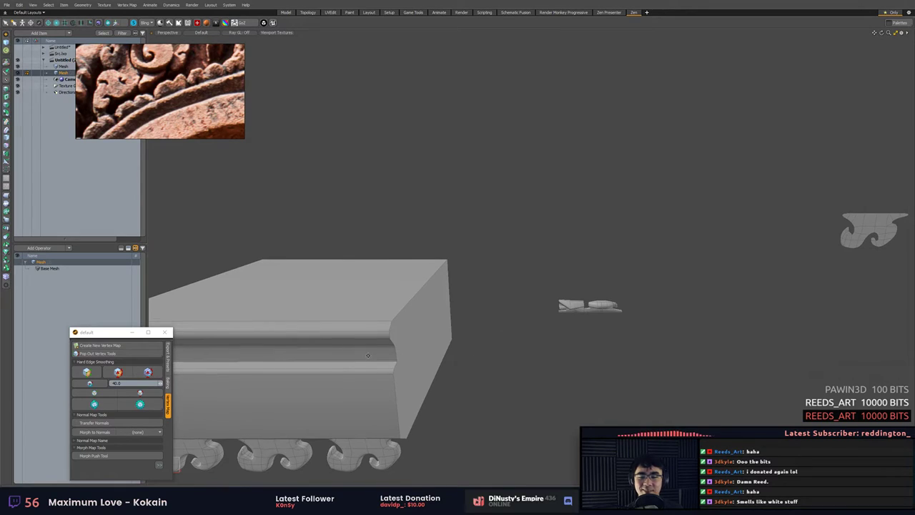
pyautogui.moveTo(368, 355); pyautogui.dragTo(433, 239, button='middle')
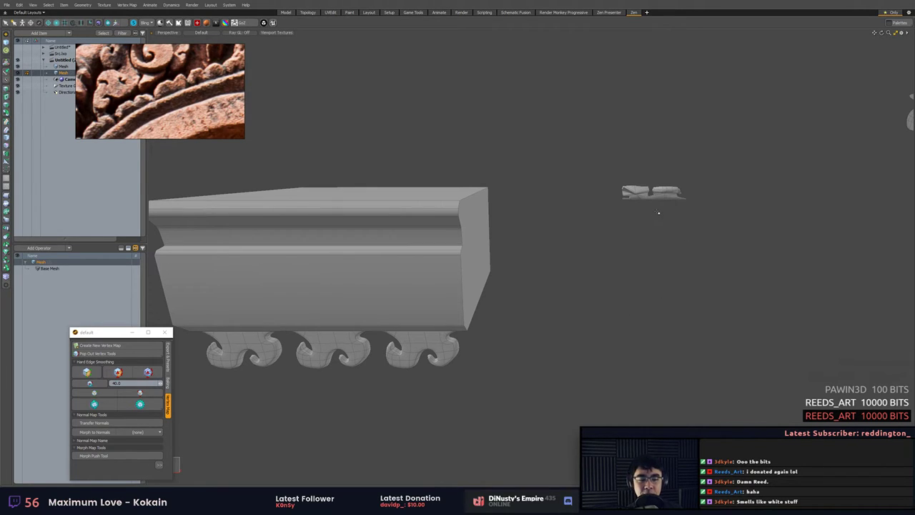
# Select the wave ornament's whole connected mesh and examine its profile and base strip up close.
pyautogui.press('3')
pyautogui.click(649, 180)
pyautogui.doubleClick(642, 190)
pyautogui.hotkey('shift', 'a')
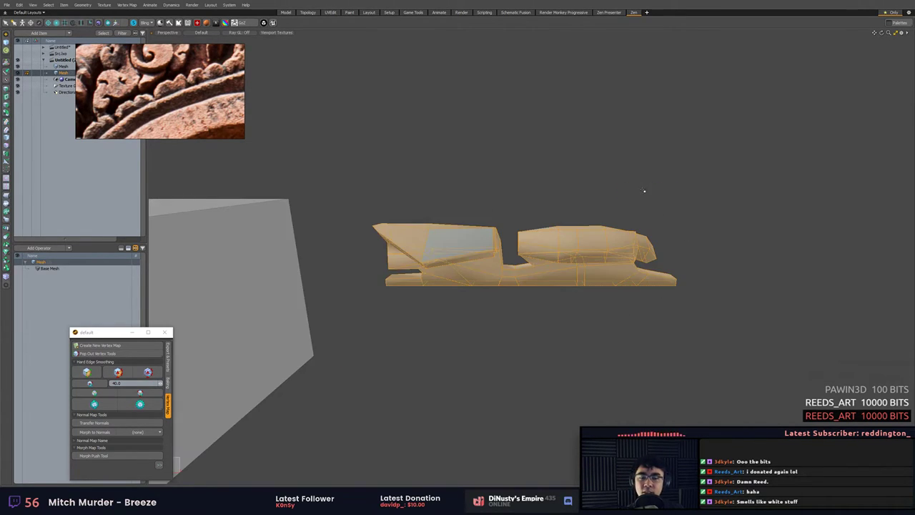
pyautogui.keyDown('alt'); pyautogui.moveTo(645, 190); pyautogui.dragTo(682, 201); pyautogui.keyUp('alt')
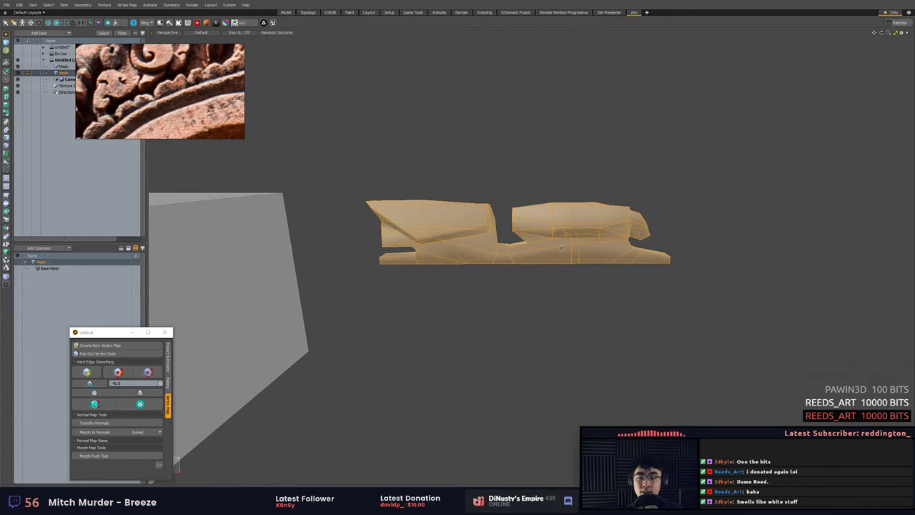
pyautogui.keyDown('alt'); pyautogui.moveTo(549, 255); pyautogui.dragTo(628, 247); pyautogui.keyUp('alt')
pyautogui.keyDown('alt'); pyautogui.moveTo(416, 281); pyautogui.dragTo(413, 306); pyautogui.keyUp('alt')
# Select the vertices at the right end of the ornament's base strip and check how they line up.
pyautogui.press('1')
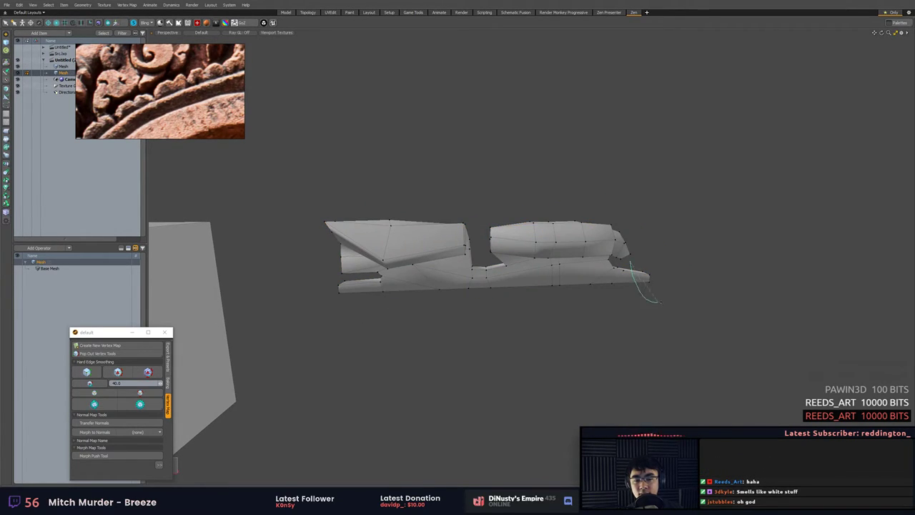
pyautogui.moveTo(659, 301); pyautogui.dragTo(670, 267, button='right')
pyautogui.keyDown('alt'); pyautogui.moveTo(670, 268); pyautogui.dragTo(643, 276); pyautogui.keyUp('alt')
pyautogui.press('w')
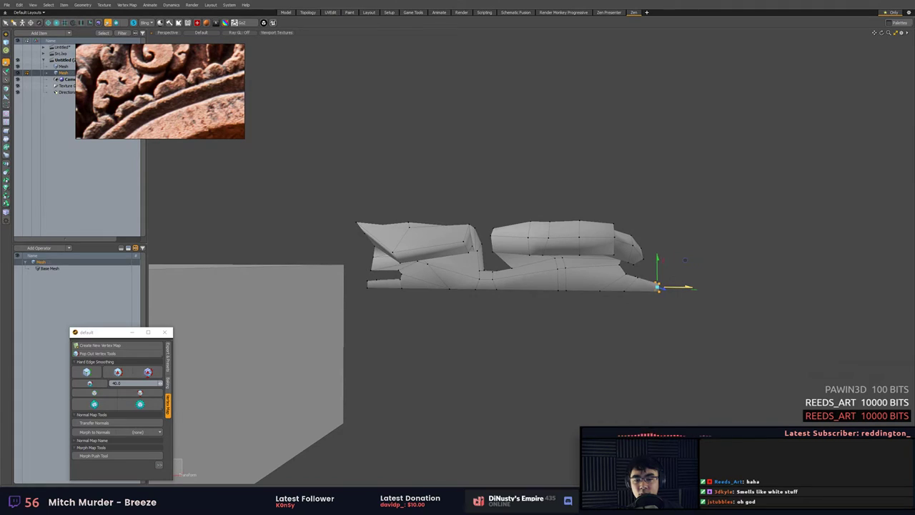
pyautogui.press('space')
pyautogui.press('space')
pyautogui.press('1')
pyautogui.moveTo(631, 279); pyautogui.dragTo(639, 281, button='right')
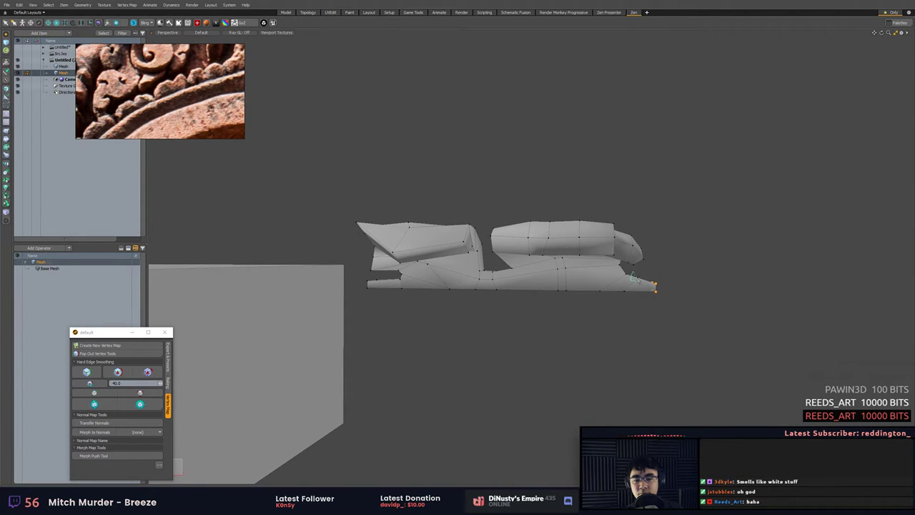
pyautogui.hotkey('shift', 'a')
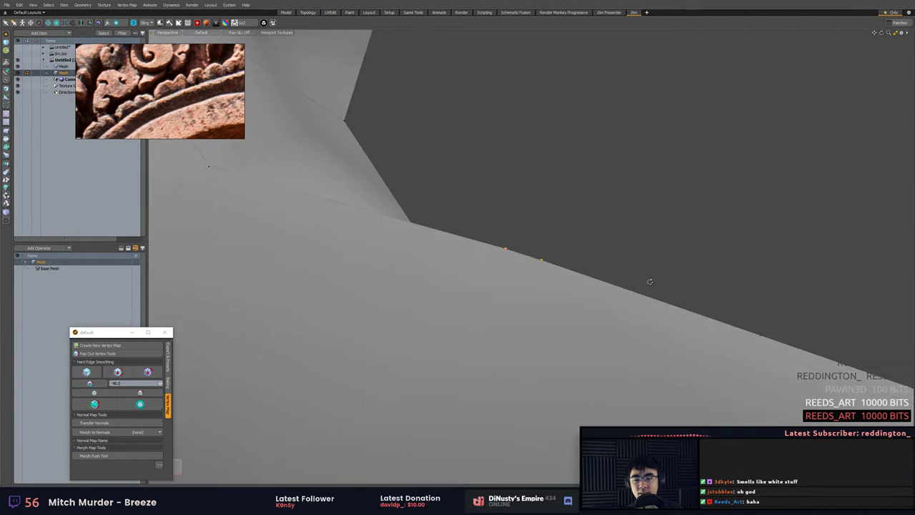
pyautogui.scroll(-5, 649, 279)
pyautogui.keyDown('alt'); pyautogui.keyDown('shift'); pyautogui.moveTo(643, 269); pyautogui.dragTo(566, 295); pyautogui.keyUp('shift'); pyautogui.keyUp('alt')
pyautogui.press('w')
pyautogui.press('space')
# Duplicate the two-curl wave ornament and snap the copy's left end onto the original's right end.
pyautogui.press('3')
pyautogui.keyDown('alt'); pyautogui.moveTo(429, 305); pyautogui.dragTo(469, 305); pyautogui.keyUp('alt')
pyautogui.keyDown('ctrl'); pyautogui.keyDown('alt'); pyautogui.moveTo(468, 305); pyautogui.dragTo(439, 301); pyautogui.keyUp('alt'); pyautogui.keyUp('ctrl')
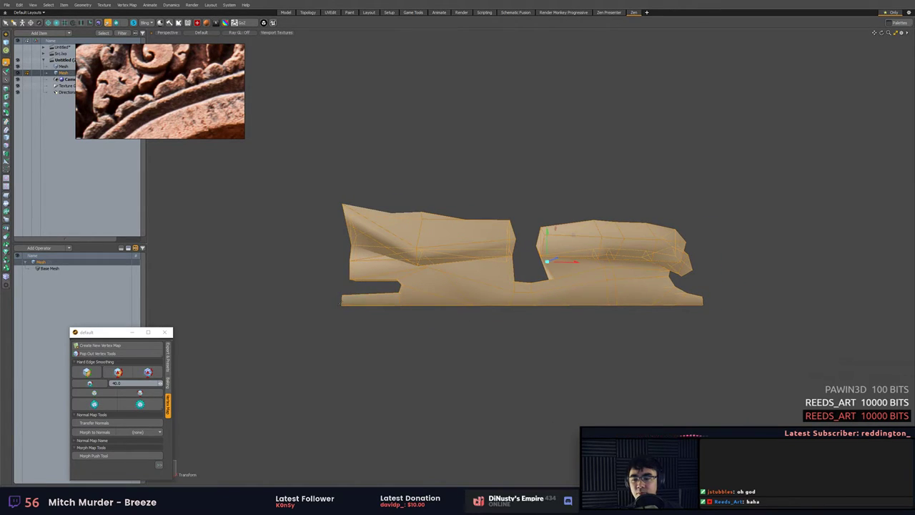
pyautogui.moveTo(342, 306); pyautogui.dragTo(702, 306)
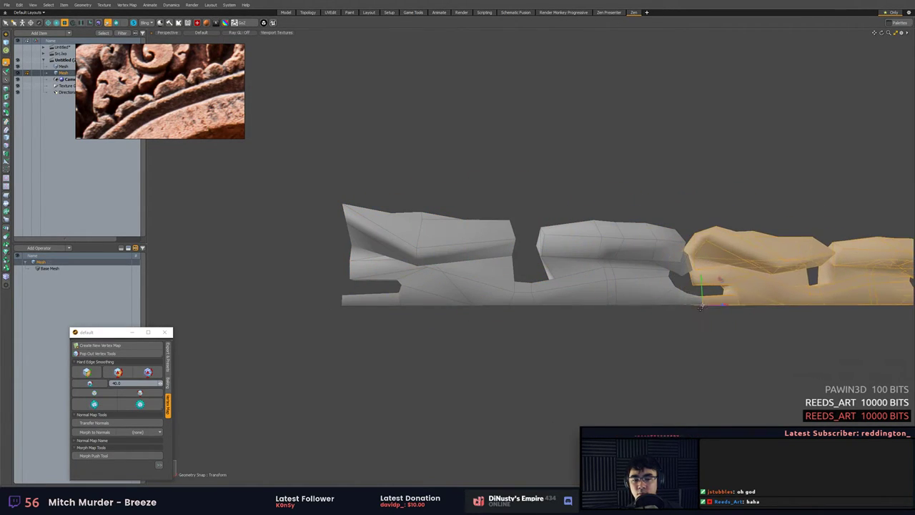
pyautogui.press('space')
# Select the vertices of both wave ornament units and join them at the seam with the Merge Tool.
pyautogui.click(717, 347)
pyautogui.keyDown('ctrl'); pyautogui.keyDown('alt'); pyautogui.moveTo(717, 348); pyautogui.dragTo(616, 344); pyautogui.keyUp('alt'); pyautogui.keyUp('ctrl')
pyautogui.keyDown('alt'); pyautogui.moveTo(616, 343); pyautogui.dragTo(534, 333); pyautogui.keyUp('alt')
pyautogui.doubleClick(559, 300)
pyautogui.keyDown('shift'); pyautogui.doubleClick(506, 304); pyautogui.keyUp('shift')
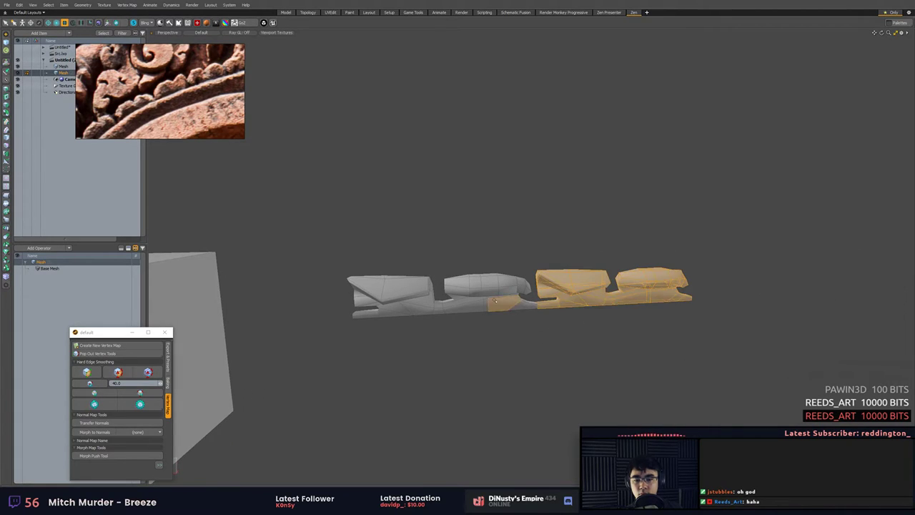
pyautogui.hotkey('alt', '1')
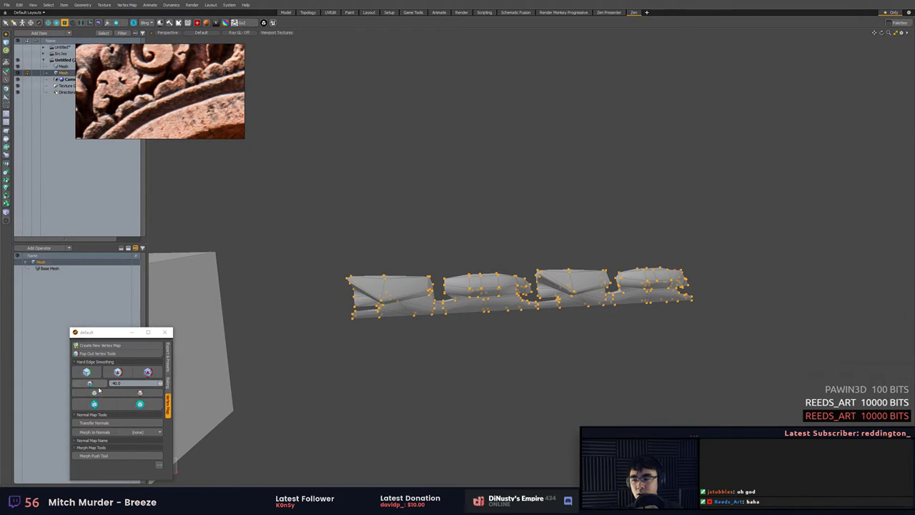
pyautogui.press('x')
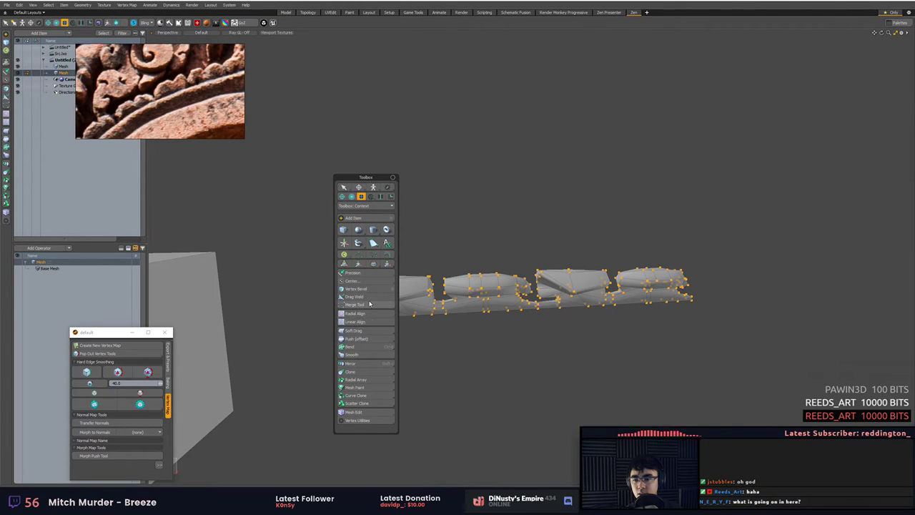
pyautogui.click(370, 304)
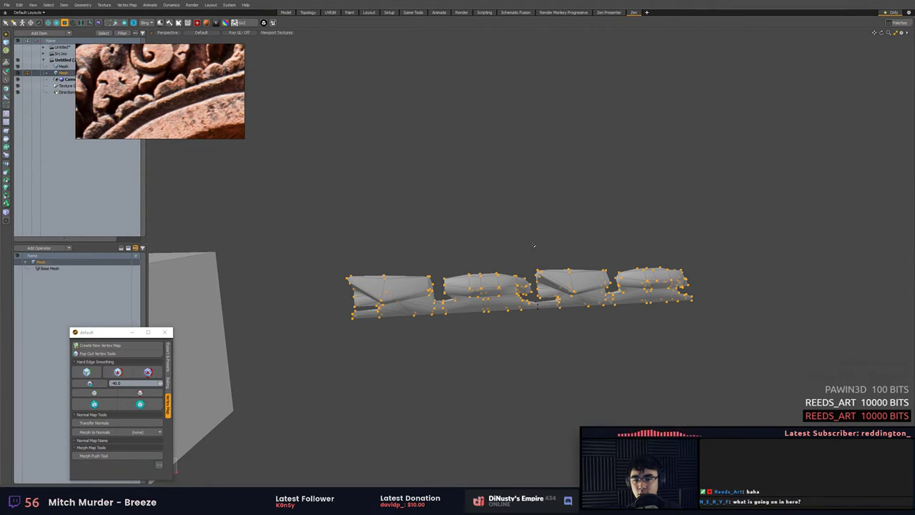
# Select the joined strip and compare its shape with the molding block and the carved stone reference.
pyautogui.press('3')
pyautogui.press('Tab')
pyautogui.press('Tab')
pyautogui.scroll(-6, 600, 333)
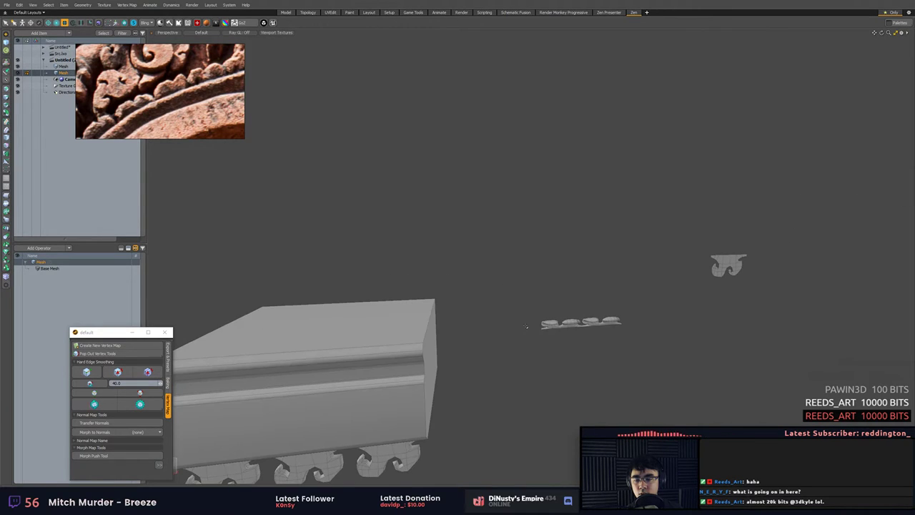
pyautogui.press('Tab')
pyautogui.doubleClick(573, 323)
pyautogui.keyDown('alt'); pyautogui.keyDown('shift'); pyautogui.moveTo(572, 323); pyautogui.dragTo(637, 269); pyautogui.keyUp('shift'); pyautogui.keyUp('alt')
pyautogui.scroll(-4, 203, 123)
pyautogui.moveTo(202, 123); pyautogui.dragTo(191, 92, button='middle')
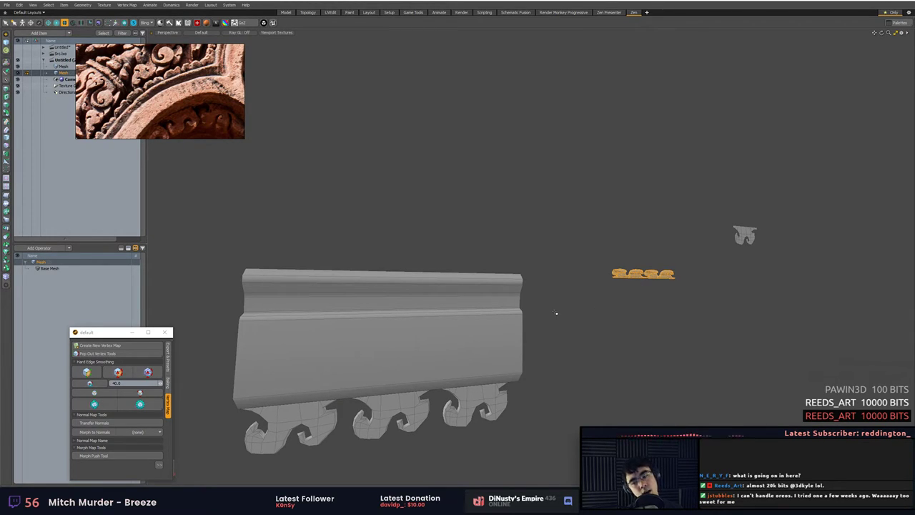
# Add a third wave ornament unit, snapping it to the right end of the joined strip.
pyautogui.keyDown('alt'); pyautogui.keyDown('shift'); pyautogui.moveTo(704, 303); pyautogui.dragTo(491, 355); pyautogui.keyUp('shift'); pyautogui.keyUp('alt')
pyautogui.moveTo(491, 355)
pyautogui.keyDown('ctrl'); pyautogui.keyDown('alt'); pyautogui.mouseDown()
pyautogui.moveTo(496, 364)
pyautogui.moveTo(489, 321)
pyautogui.moveTo(535, 333)
pyautogui.moveTo(502, 332)
pyautogui.mouseUp(); pyautogui.keyUp('alt'); pyautogui.keyUp('ctrl')
pyautogui.press('1')
pyautogui.moveTo(443, 254); pyautogui.dragTo(515, 380, button='right')
pyautogui.press('Tab')
pyautogui.press('3')
pyautogui.moveTo(689, 284)
pyautogui.mouseDown(button='right')
pyautogui.moveTo(456, 359)
pyautogui.moveTo(440, 321)
pyautogui.mouseUp(button='right')
pyautogui.moveTo(445, 337)
pyautogui.keyDown('ctrl'); pyautogui.keyDown('alt'); pyautogui.mouseDown()
pyautogui.moveTo(460, 339)
pyautogui.moveTo(435, 328)
pyautogui.moveTo(429, 303)
pyautogui.moveTo(640, 282)
pyautogui.moveTo(663, 309)
pyautogui.moveTo(655, 296)
pyautogui.moveTo(801, 303)
pyautogui.mouseUp(); pyautogui.keyUp('alt'); pyautogui.keyUp('ctrl')
pyautogui.press('q')
pyautogui.click(637, 327)
# Select the seam vertices between the second and third ornament units and weld them with the Merge Tool.
pyautogui.press('Tab')
pyautogui.press('Tab')
pyautogui.doubleClick(665, 299)
pyautogui.hotkey('shift', 'a')
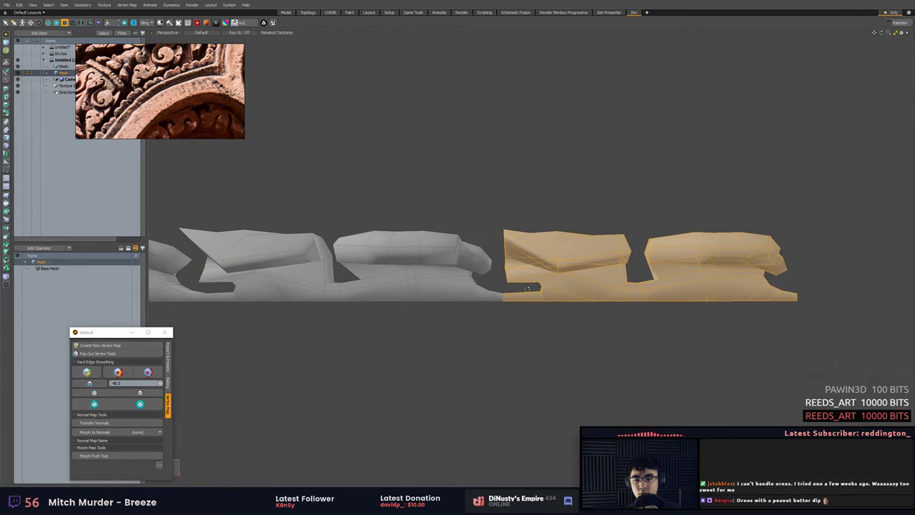
pyautogui.press('1')
pyautogui.moveTo(499, 287); pyautogui.dragTo(525, 291, button='right')
pyautogui.press('space')
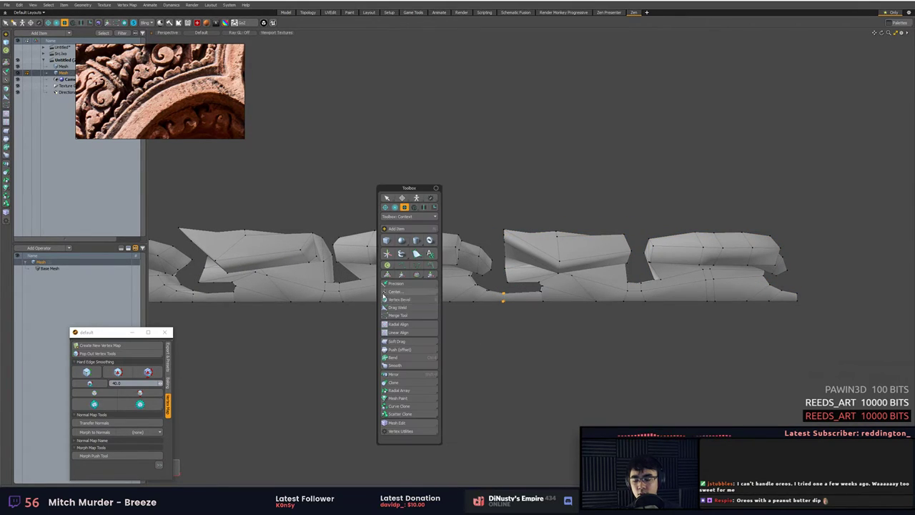
pyautogui.click(402, 317)
pyautogui.press('space')
# Turn on subdivision smoothing and select the whole three-unit wave strip beside the molding block.
pyautogui.scroll(-3, 530, 336)
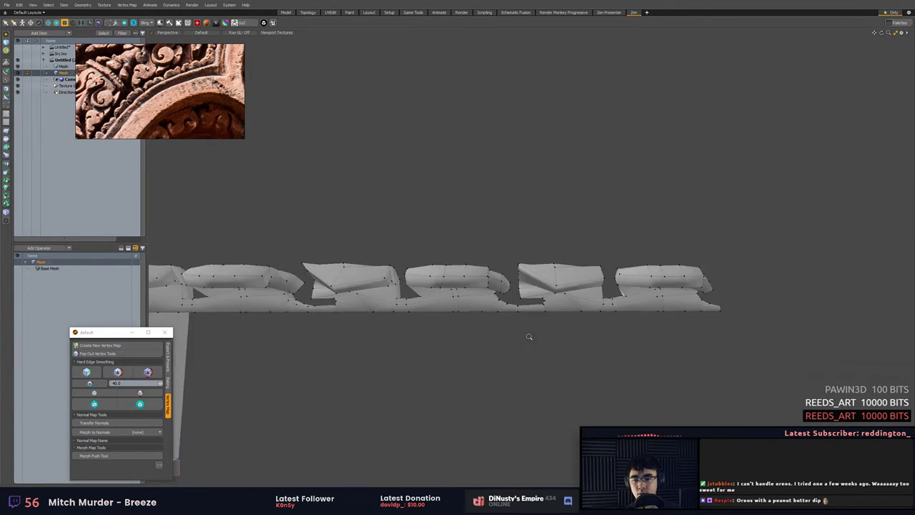
pyautogui.press('Tab')
pyautogui.keyDown('alt'); pyautogui.moveTo(529, 336); pyautogui.dragTo(555, 313); pyautogui.keyUp('alt')
pyautogui.scroll(-3, 519, 339)
pyautogui.scroll(-3, 535, 323)
pyautogui.press('3')
pyautogui.doubleClick(567, 280)
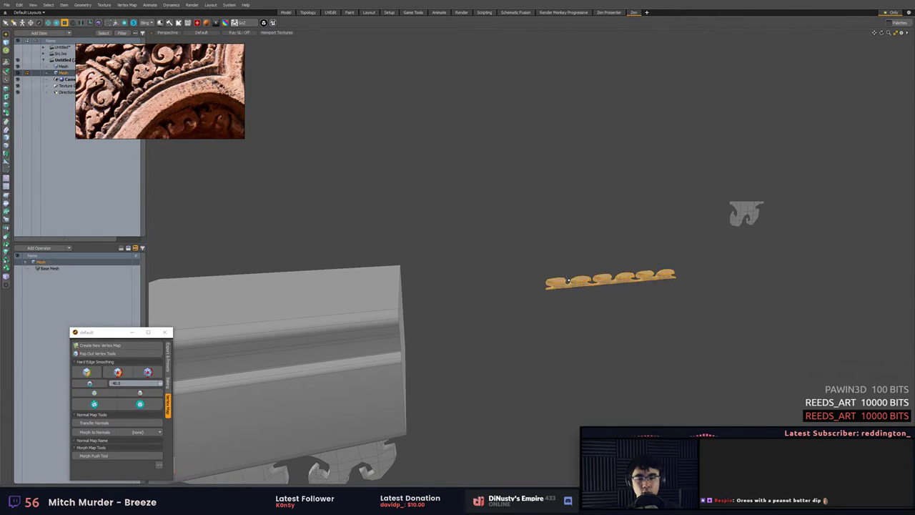
pyautogui.keyDown('alt'); pyautogui.moveTo(538, 283); pyautogui.dragTo(569, 276); pyautogui.keyUp('alt')
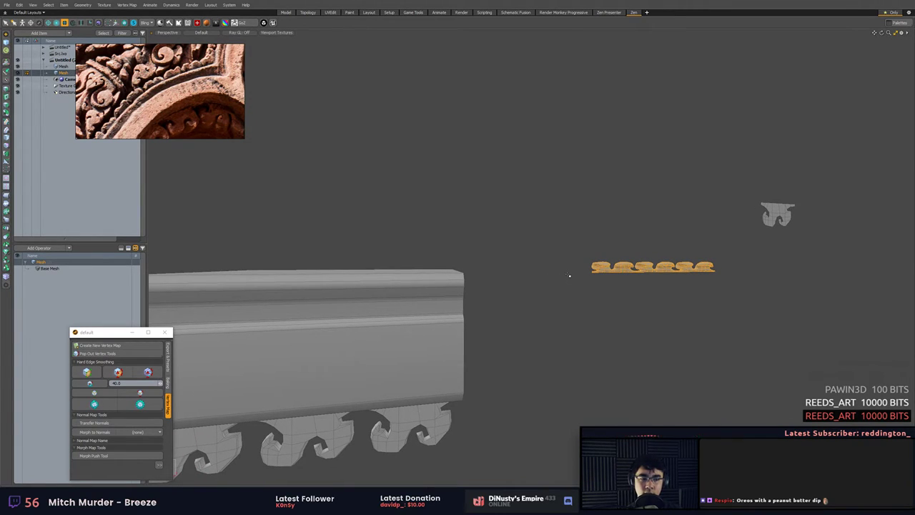
# In the front view, move the wave strip so its left end snaps to the molding block's upper left corner.
pyautogui.press('KP_1')
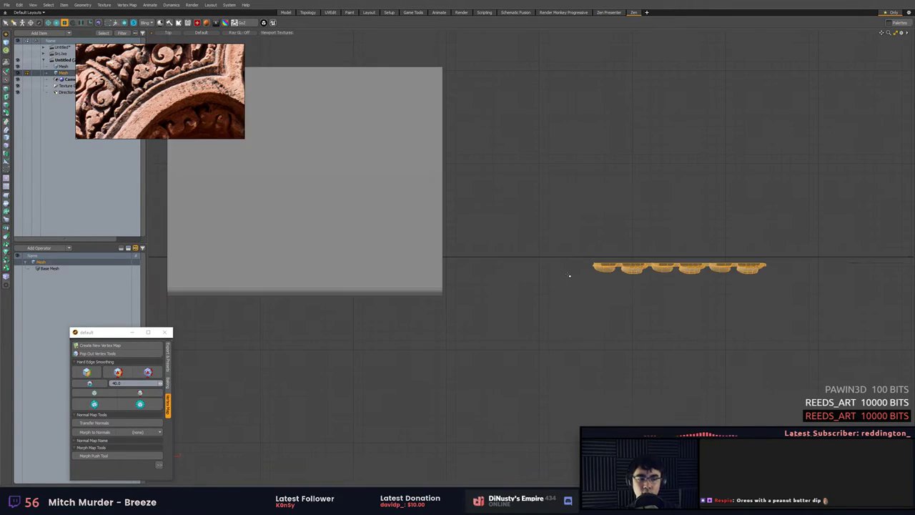
pyautogui.press('KP_1')
pyautogui.press('KP_2')
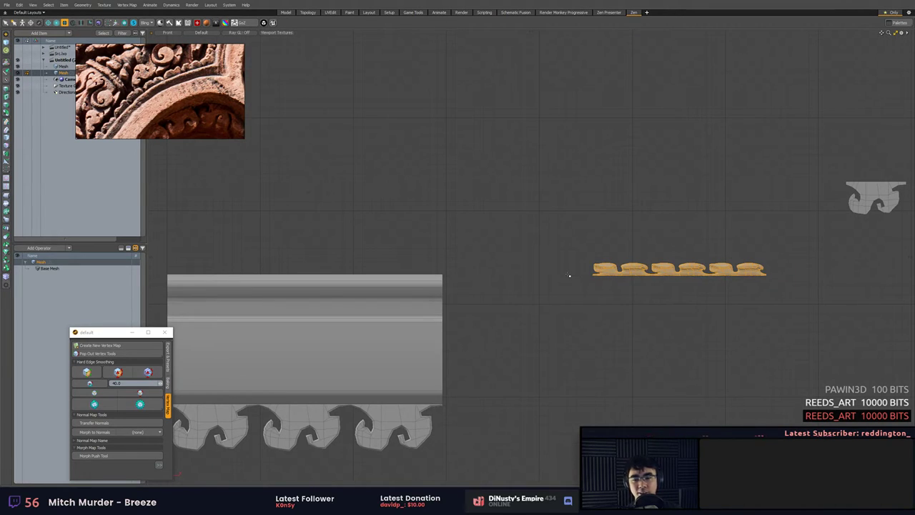
pyautogui.keyDown('alt'); pyautogui.keyDown('shift'); pyautogui.moveTo(501, 234); pyautogui.dragTo(625, 235); pyautogui.keyUp('shift'); pyautogui.keyUp('alt')
pyautogui.press('w')
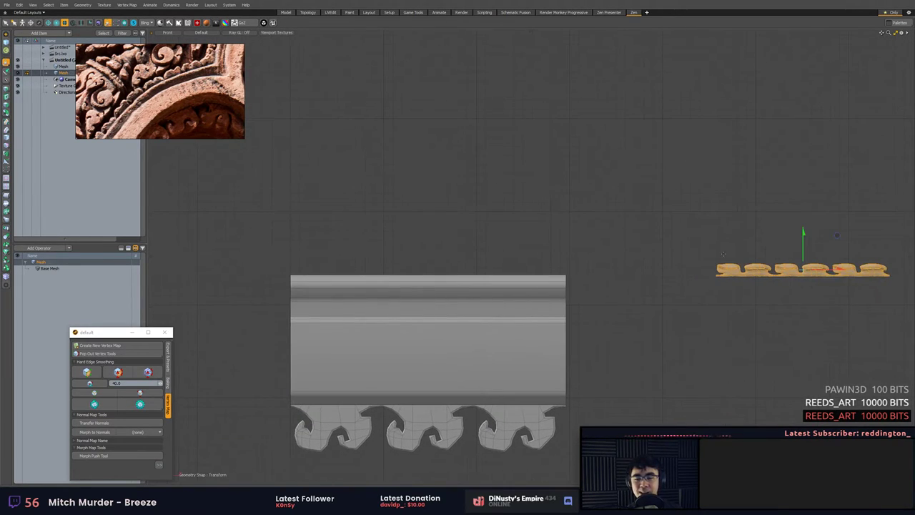
pyautogui.click(676, 247)
pyautogui.click(709, 276)
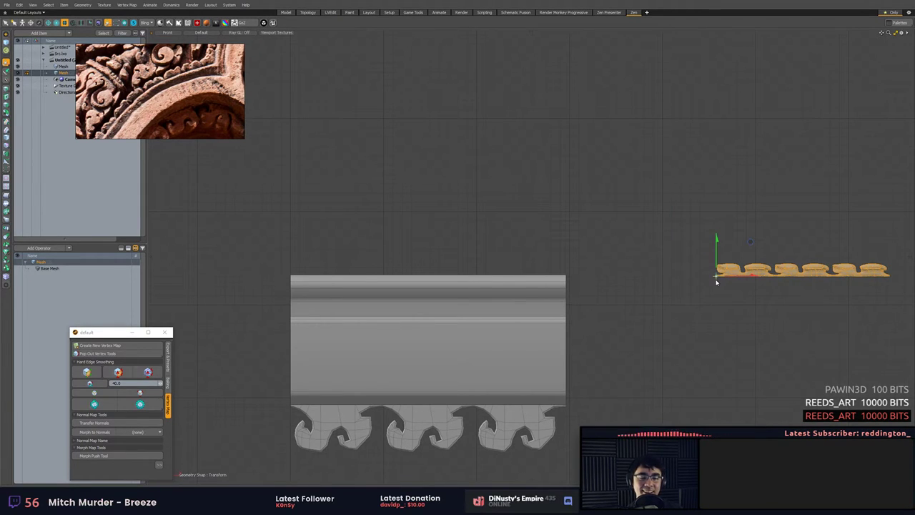
pyautogui.moveTo(716, 281); pyautogui.dragTo(293, 271)
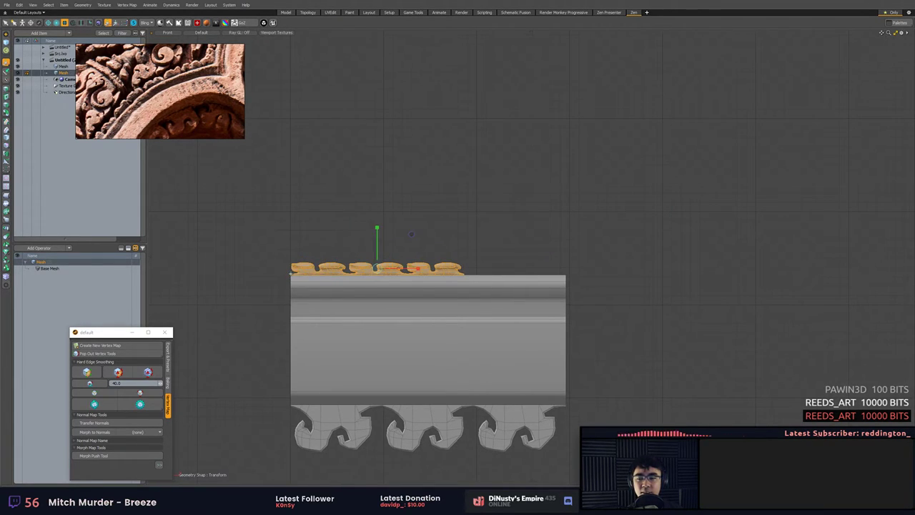
# Scale the wave strip up from its left end until it spans the molding block's full width.
pyautogui.moveTo(291, 274); pyautogui.dragTo(345, 271)
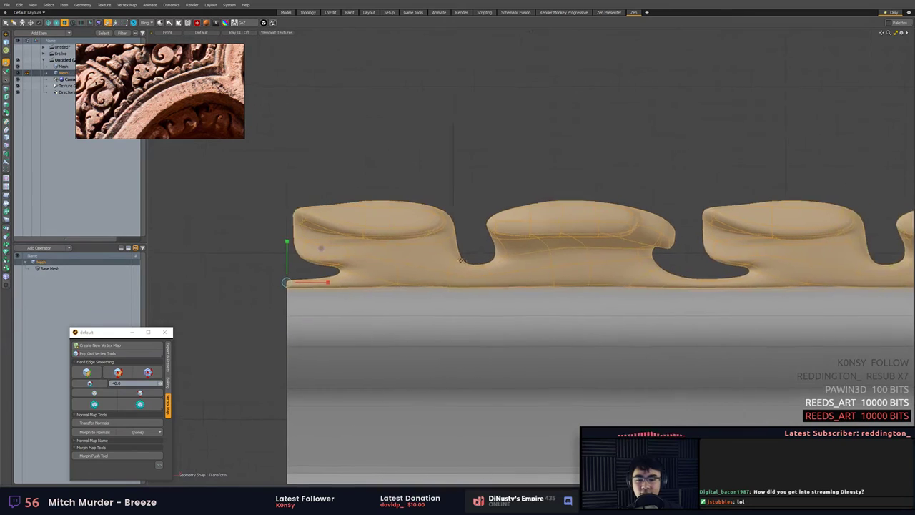
pyautogui.keyDown('alt'); pyautogui.keyDown('shift'); pyautogui.moveTo(858, 271); pyautogui.dragTo(533, 271); pyautogui.keyUp('shift'); pyautogui.keyUp('alt')
pyautogui.keyDown('ctrl'); pyautogui.keyDown('alt'); pyautogui.moveTo(553, 272); pyautogui.dragTo(226, 272); pyautogui.keyUp('alt'); pyautogui.keyUp('ctrl')
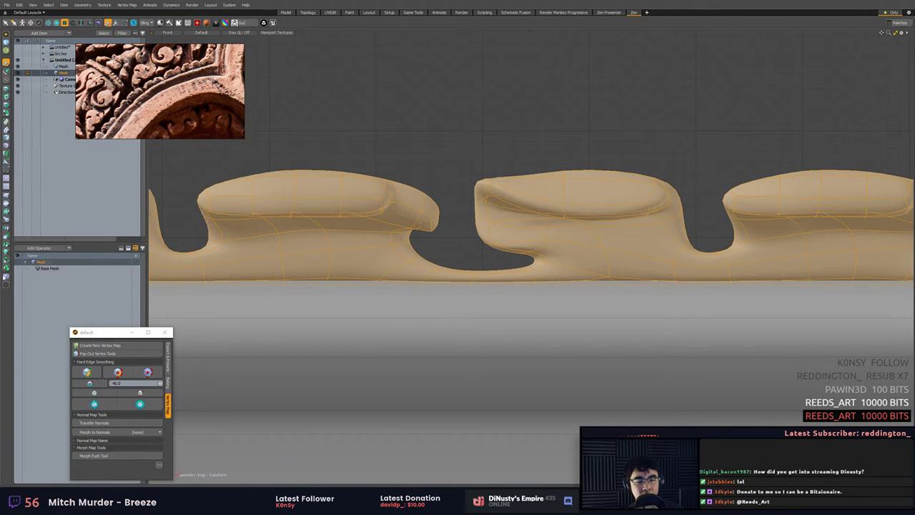
pyautogui.keyDown('alt'); pyautogui.keyDown('shift'); pyautogui.moveTo(435, 274); pyautogui.dragTo(186, 272); pyautogui.keyUp('shift'); pyautogui.keyUp('alt')
pyautogui.keyDown('ctrl'); pyautogui.keyDown('alt'); pyautogui.moveTo(186, 272); pyautogui.dragTo(154, 272); pyautogui.keyUp('alt'); pyautogui.keyUp('ctrl')
pyautogui.keyDown('alt'); pyautogui.keyDown('shift'); pyautogui.moveTo(670, 287); pyautogui.dragTo(543, 292); pyautogui.keyUp('shift'); pyautogui.keyUp('alt')
pyautogui.scroll(3, 517, 283)
# Select the vertices at the wave strip's right end and inspect them against the molding block's edge in perspective.
pyautogui.press('1')
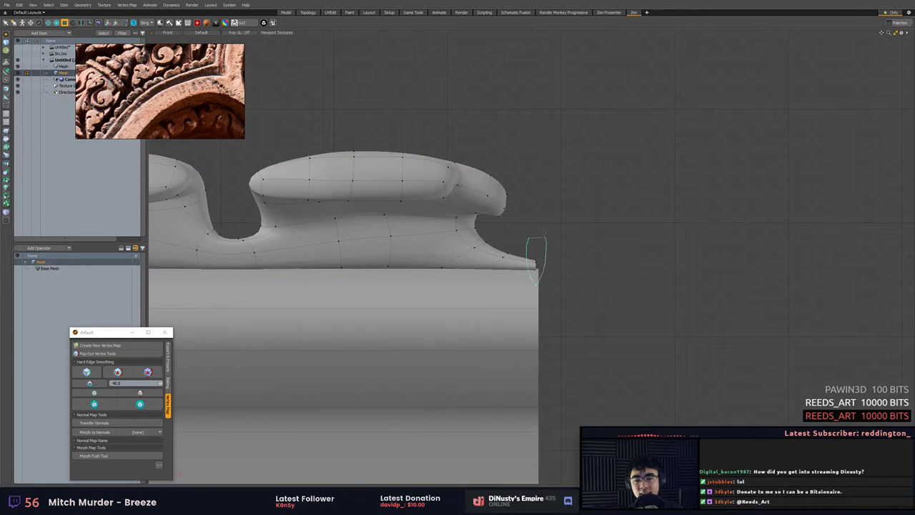
pyautogui.press('KP_Decimal')
pyautogui.press('a')
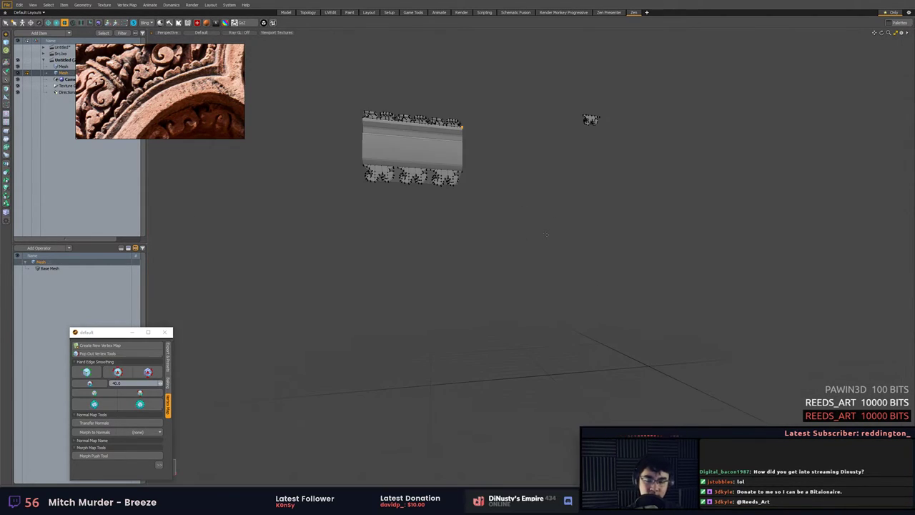
pyautogui.keyDown('alt'); pyautogui.moveTo(463, 236); pyautogui.dragTo(453, 245); pyautogui.keyUp('alt')
pyautogui.scroll(3, 446, 129)
pyautogui.scroll(10, 478, 202)
pyautogui.keyDown('alt'); pyautogui.keyDown('shift'); pyautogui.moveTo(445, 128); pyautogui.dragTo(442, 206); pyautogui.keyUp('shift'); pyautogui.keyUp('alt')
pyautogui.press('x')
pyautogui.moveTo(444, 208)
pyautogui.mouseDown(button='middle')
pyautogui.moveTo(478, 306)
pyautogui.moveTo(457, 287)
pyautogui.mouseUp(button='middle')
pyautogui.press('w')
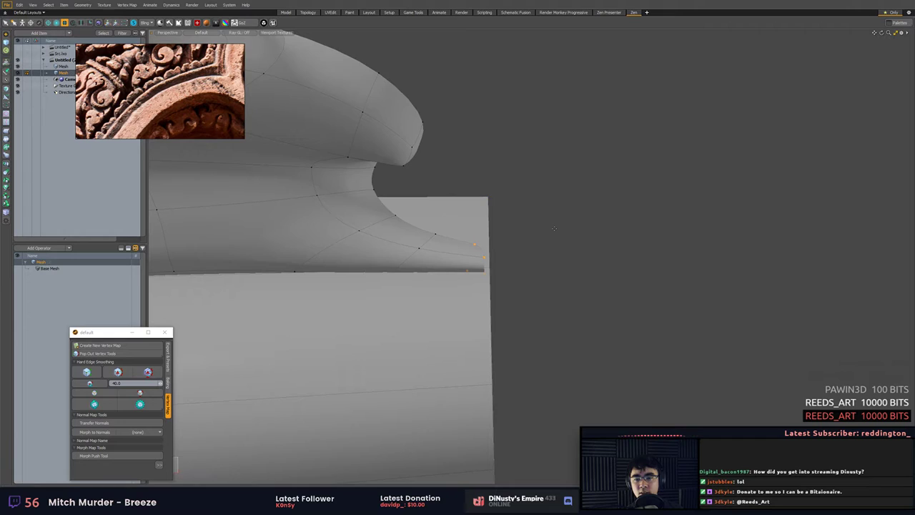
# Turn off smoothing and adjust the strip's right-end vertices against the molding block's side edge.
pyautogui.press('Tab')
pyautogui.moveTo(469, 265); pyautogui.dragTo(512, 235, button='middle')
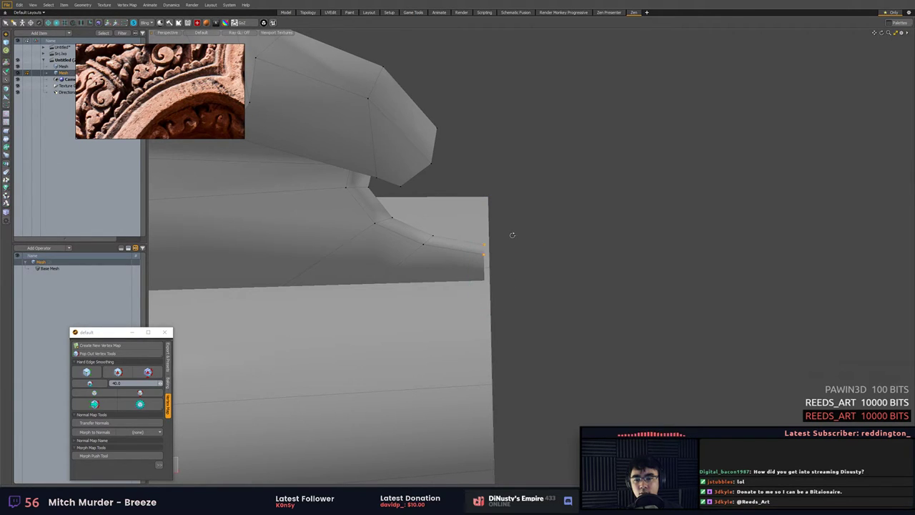
pyautogui.press('w')
pyautogui.press('x')
pyautogui.moveTo(512, 236)
pyautogui.keyDown('alt'); pyautogui.mouseDown()
pyautogui.moveTo(513, 255)
pyautogui.moveTo(517, 181)
pyautogui.mouseUp(); pyautogui.keyUp('alt')
pyautogui.moveTo(509, 257); pyautogui.dragTo(400, 286)
pyautogui.press('q')
# Select the whole wave strip and move it in depth to sit along the molding block's front top edge.
pyautogui.scroll(-5, 513, 257)
pyautogui.press('3')
pyautogui.doubleClick(571, 276)
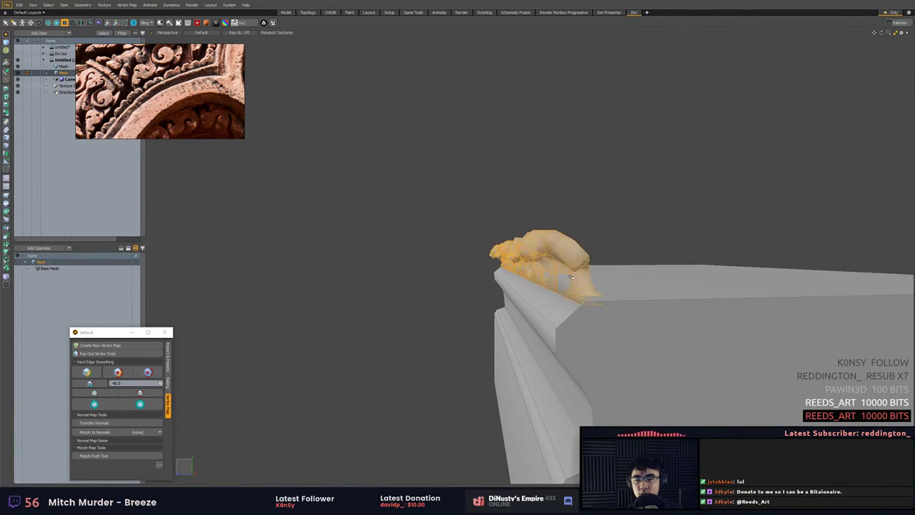
pyautogui.scroll(-5, 570, 276)
pyautogui.keyDown('alt'); pyautogui.moveTo(565, 277); pyautogui.dragTo(736, 257); pyautogui.keyUp('alt')
pyautogui.keyDown('alt'); pyautogui.moveTo(736, 257); pyautogui.dragTo(785, 313); pyautogui.keyUp('alt')
pyautogui.press('w')
pyautogui.moveTo(606, 238); pyautogui.dragTo(792, 243)
# Nudge the wave strip vertically to seat its base on top of the molding block.
pyautogui.scroll(-3, 501, 225)
pyautogui.scroll(3, 504, 335)
pyautogui.keyDown('alt'); pyautogui.moveTo(505, 336); pyautogui.dragTo(550, 338); pyautogui.keyUp('alt')
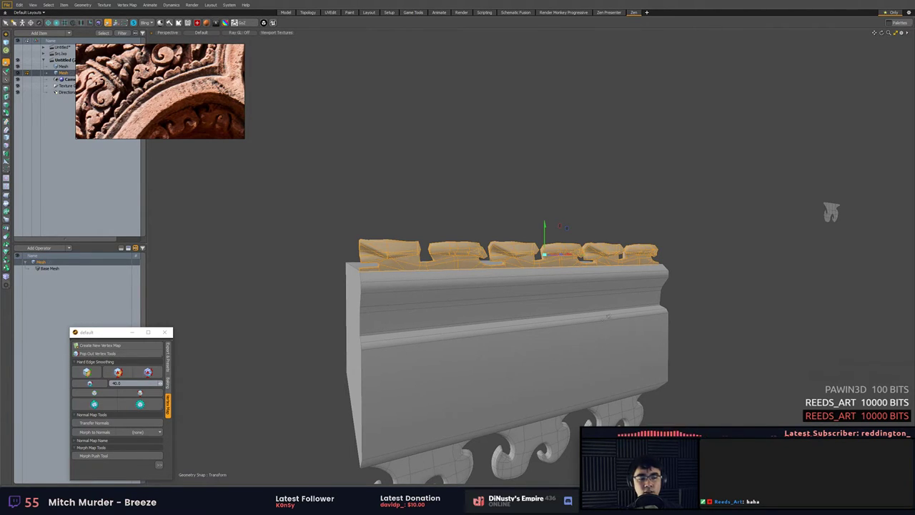
pyautogui.keyDown('alt'); pyautogui.moveTo(609, 313); pyautogui.dragTo(577, 297); pyautogui.keyUp('alt')
pyautogui.click(577, 204)
pyautogui.moveTo(577, 181); pyautogui.dragTo(578, 184)
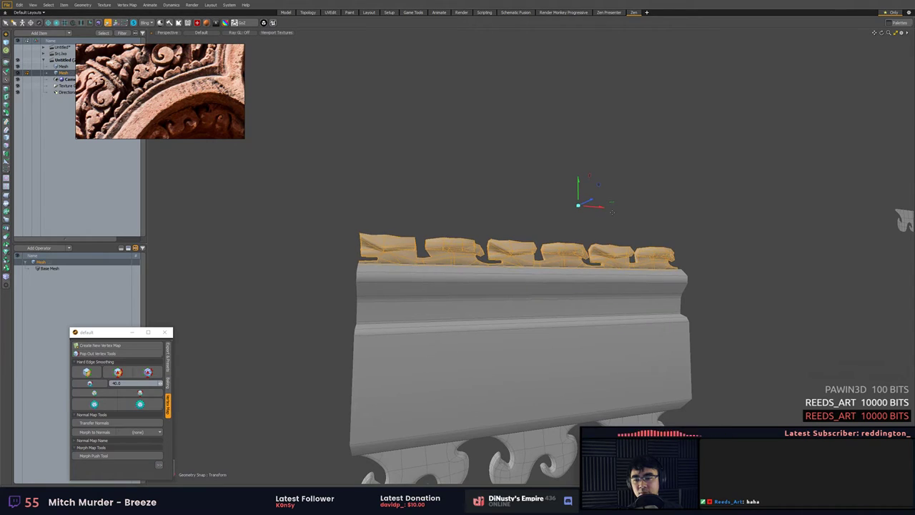
pyautogui.press('q')
# Deselect the strip and examine the molding block with the wave trim above and the hanging scrolls below.
pyautogui.keyDown('alt'); pyautogui.moveTo(639, 198); pyautogui.dragTo(671, 207); pyautogui.keyUp('alt')
pyautogui.click(672, 206)
pyautogui.keyDown('alt'); pyautogui.moveTo(695, 269); pyautogui.dragTo(713, 254); pyautogui.keyUp('alt')
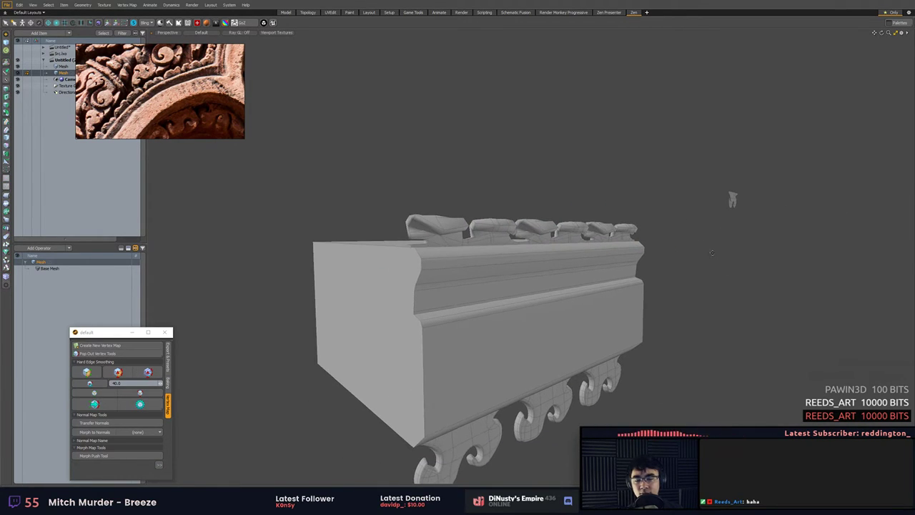
pyautogui.keyDown('alt'); pyautogui.moveTo(643, 232); pyautogui.dragTo(642, 225); pyautogui.keyUp('alt')
pyautogui.moveTo(733, 193); pyautogui.dragTo(747, 159, button='middle')
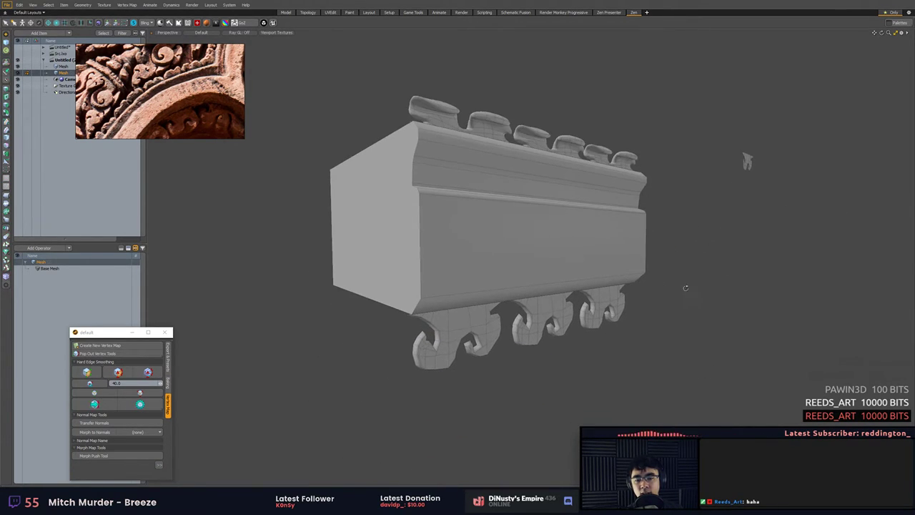
# Select the whole row of hanging scrolls below the block, smooth it with subdivision and deselect it.
pyautogui.moveTo(616, 297)
pyautogui.mouseDown()
pyautogui.moveTo(457, 326)
pyautogui.moveTo(453, 358)
pyautogui.mouseUp()
pyautogui.press(']')
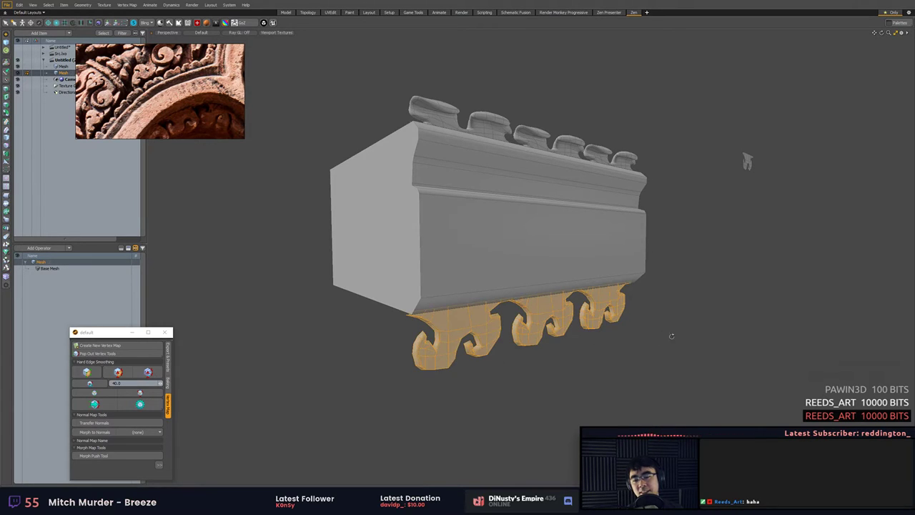
pyautogui.keyDown('alt'); pyautogui.moveTo(672, 333); pyautogui.dragTo(654, 327); pyautogui.keyUp('alt')
pyautogui.click(702, 296)
pyautogui.keyDown('alt'); pyautogui.moveTo(703, 296); pyautogui.dragTo(599, 285); pyautogui.keyUp('alt')
# Select the large outer curl's tip vertices on the first hanging scroll and rotate them to twist the curl.
pyautogui.scroll(3, 557, 294)
pyautogui.scroll(3, 586, 275)
pyautogui.press('1')
pyautogui.moveTo(483, 258); pyautogui.dragTo(490, 341, button='middle')
pyautogui.moveTo(525, 288); pyautogui.dragTo(526, 274, button='middle')
pyautogui.hotkey('shift', 'a')
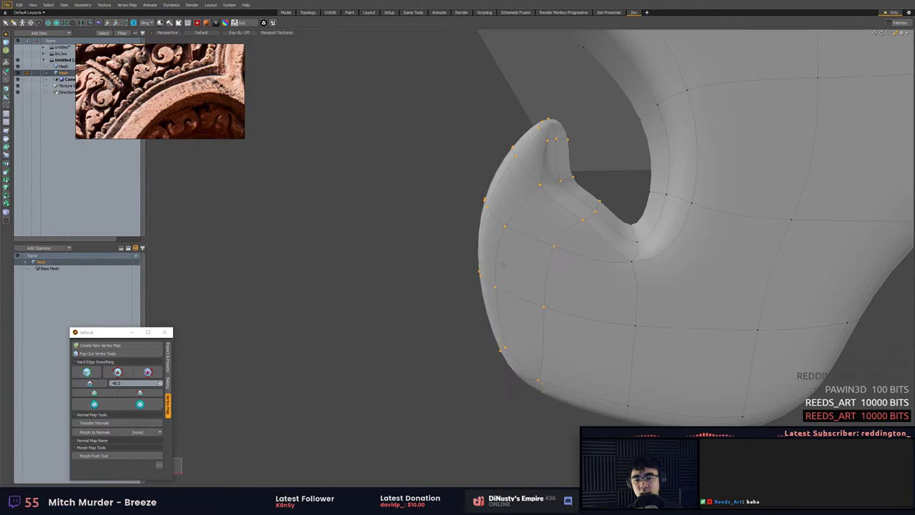
pyautogui.moveTo(526, 274)
pyautogui.keyDown('alt'); pyautogui.mouseDown()
pyautogui.moveTo(597, 277)
pyautogui.moveTo(507, 310)
pyautogui.moveTo(521, 313)
pyautogui.mouseUp(); pyautogui.keyUp('alt')
pyautogui.press('e')
pyautogui.moveTo(519, 276); pyautogui.dragTo(402, 292)
pyautogui.scroll(-5, 500, 283)
pyautogui.hotkey('alt', 's')
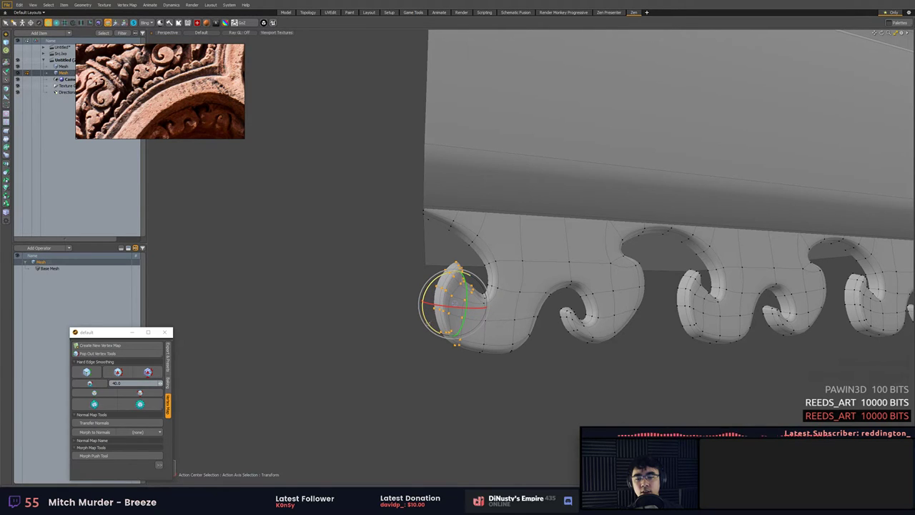
pyautogui.keyDown('alt'); pyautogui.moveTo(425, 288); pyautogui.dragTo(469, 310); pyautogui.keyUp('alt')
pyautogui.press('space')
pyautogui.click(472, 368)
# Select the small inner curl's tip vertices on the first hanging scroll and move them in depth.
pyautogui.keyDown('alt'); pyautogui.moveTo(472, 369); pyautogui.dragTo(574, 374); pyautogui.keyUp('alt')
pyautogui.keyDown('alt'); pyautogui.moveTo(487, 333); pyautogui.dragTo(556, 301); pyautogui.keyUp('alt')
pyautogui.moveTo(529, 309); pyautogui.dragTo(561, 286, button='right')
pyautogui.hotkey('shift', 'a')
pyautogui.scroll(-6, 513, 318)
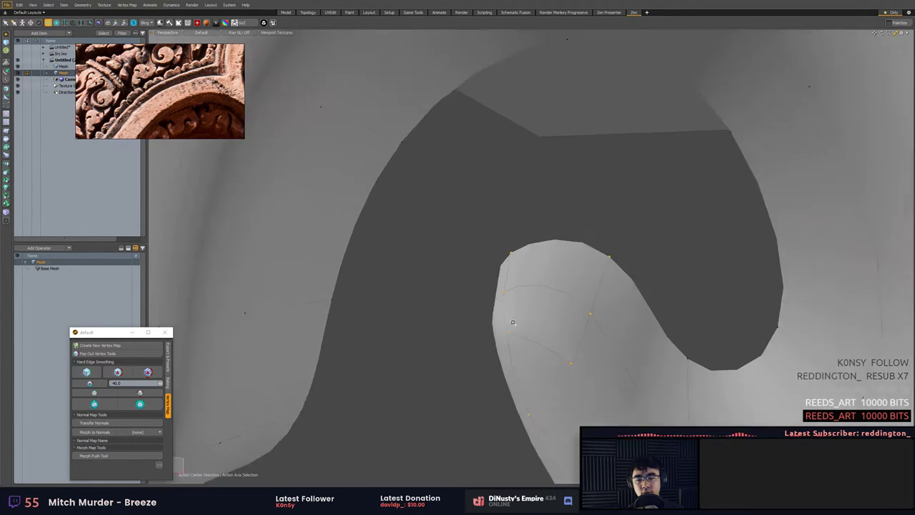
pyautogui.moveTo(515, 314)
pyautogui.keyDown('alt'); pyautogui.mouseDown()
pyautogui.moveTo(543, 294)
pyautogui.moveTo(493, 268)
pyautogui.moveTo(468, 291)
pyautogui.moveTo(425, 250)
pyautogui.moveTo(443, 271)
pyautogui.mouseUp(); pyautogui.keyUp('alt')
pyautogui.press('w')
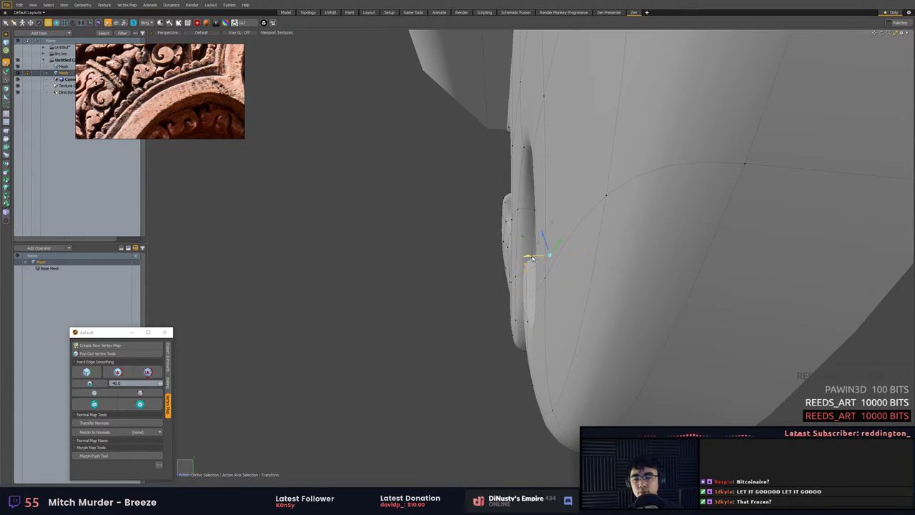
pyautogui.moveTo(531, 257); pyautogui.dragTo(484, 255)
pyautogui.keyDown('alt'); pyautogui.moveTo(563, 255); pyautogui.dragTo(623, 271); pyautogui.keyUp('alt')
# Extend the vertex selection further down the small inner curl and adjust those vertices to follow the tip.
pyautogui.press('F2')
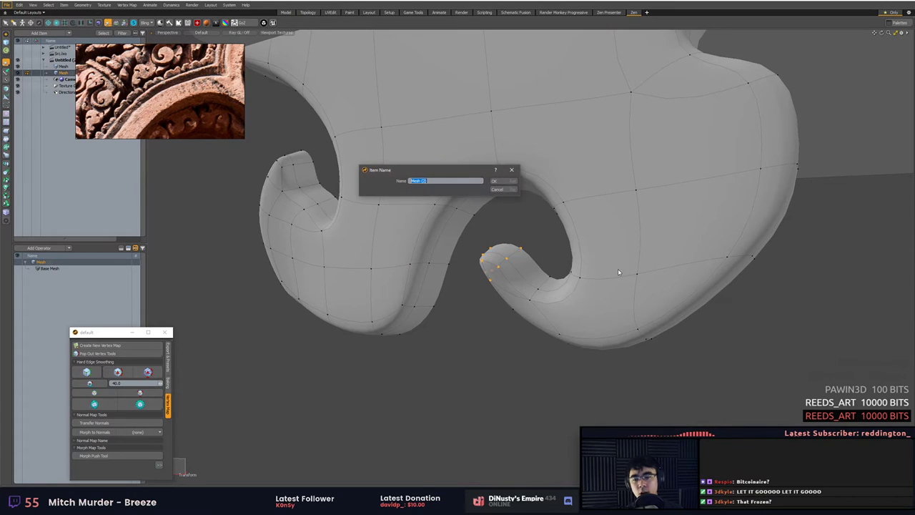
pyautogui.click(510, 190)
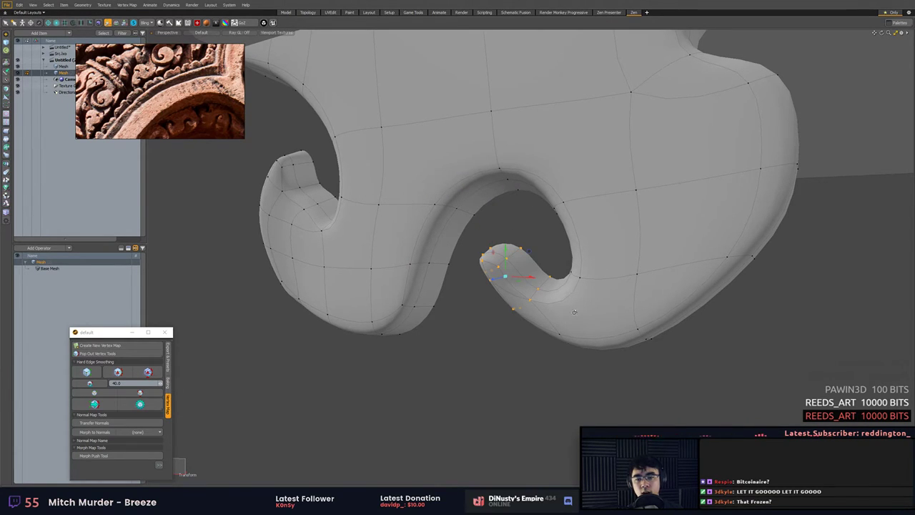
pyautogui.moveTo(573, 312); pyautogui.dragTo(483, 259, button='middle')
pyautogui.moveTo(493, 240); pyautogui.dragTo(568, 314)
pyautogui.press('Escape')
pyautogui.keyDown('ctrl'); pyautogui.keyDown('alt'); pyautogui.moveTo(568, 314); pyautogui.dragTo(656, 323); pyautogui.keyUp('alt'); pyautogui.keyUp('ctrl')
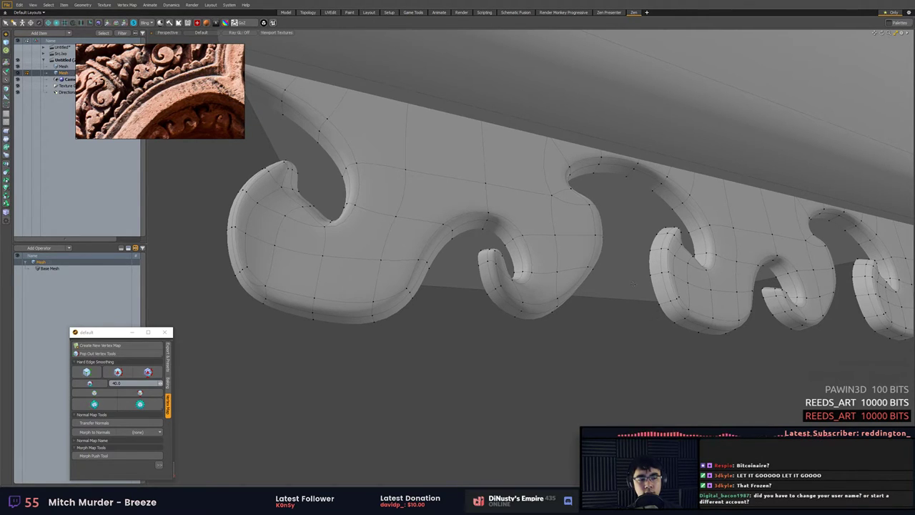
# Examine both reshaped curls of the first hanging scroll up close and against the neighbouring scrolls.
pyautogui.keyDown('alt'); pyautogui.moveTo(634, 284); pyautogui.dragTo(641, 283); pyautogui.keyUp('alt')
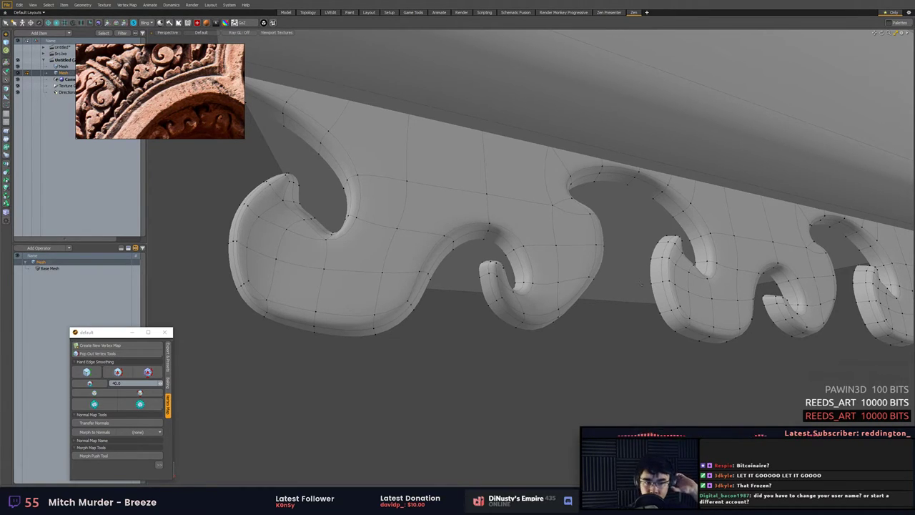
pyautogui.keyDown('alt'); pyautogui.moveTo(648, 238); pyautogui.dragTo(563, 333); pyautogui.keyUp('alt')
pyautogui.scroll(5, 471, 290)
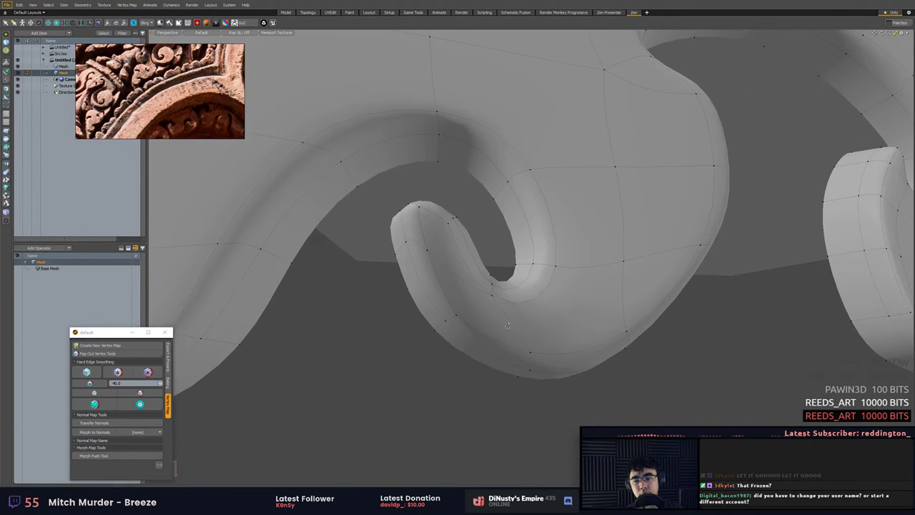
pyautogui.keyDown('alt'); pyautogui.moveTo(475, 286); pyautogui.dragTo(495, 296); pyautogui.keyUp('alt')
pyautogui.keyDown('alt'); pyautogui.moveTo(495, 295); pyautogui.dragTo(517, 280); pyautogui.keyUp('alt')
pyautogui.press('w')
pyautogui.press('q')
pyautogui.scroll(-5, 640, 310)
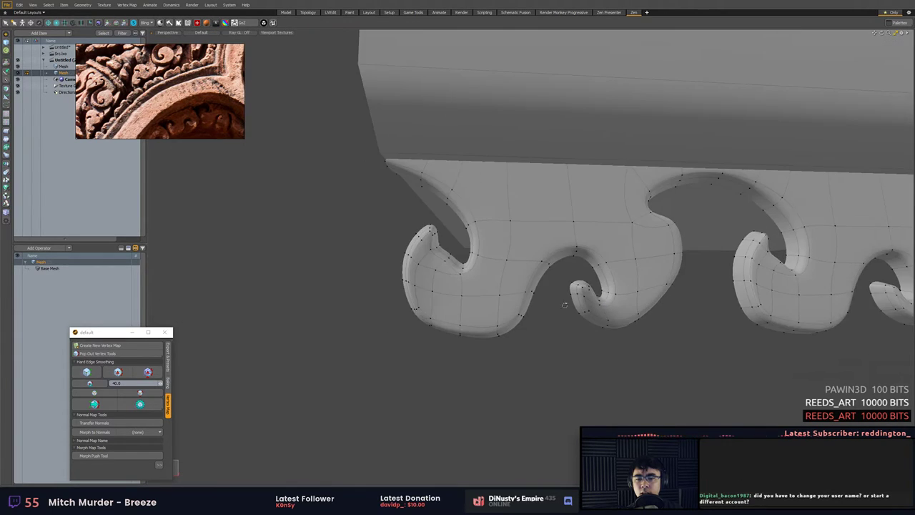
pyautogui.click(565, 306)
pyautogui.keyDown('alt'); pyautogui.moveTo(565, 306); pyautogui.dragTo(551, 333); pyautogui.keyUp('alt')
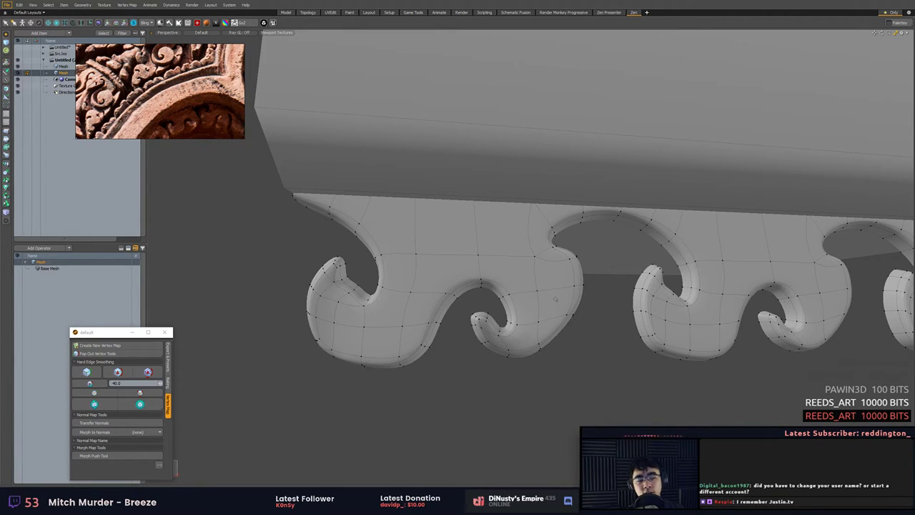
# Delete the two unedited hanging scrolls, keeping only the reshaped first one.
pyautogui.keyDown('alt'); pyautogui.keyDown('shift'); pyautogui.moveTo(582, 310); pyautogui.dragTo(428, 325); pyautogui.keyUp('shift'); pyautogui.keyUp('alt')
pyautogui.scroll(3, 530, 306)
pyautogui.scroll(-3, 529, 305)
pyautogui.scroll(-2, 388, 343)
pyautogui.press('3')
pyautogui.doubleClick(416, 250)
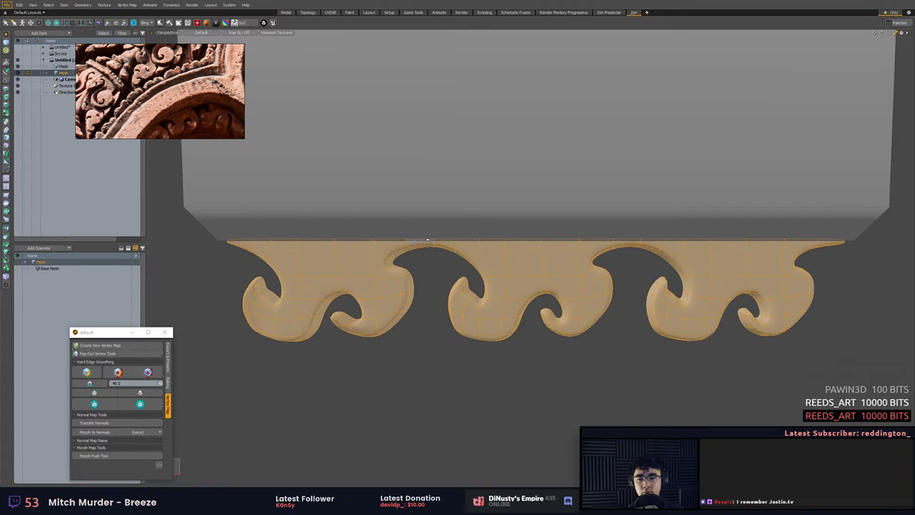
pyautogui.moveTo(443, 224)
pyautogui.keyDown('ctrl'); pyautogui.mouseDown(button='right')
pyautogui.moveTo(413, 353)
pyautogui.moveTo(421, 139)
pyautogui.mouseUp(button='right'); pyautogui.keyUp('ctrl')
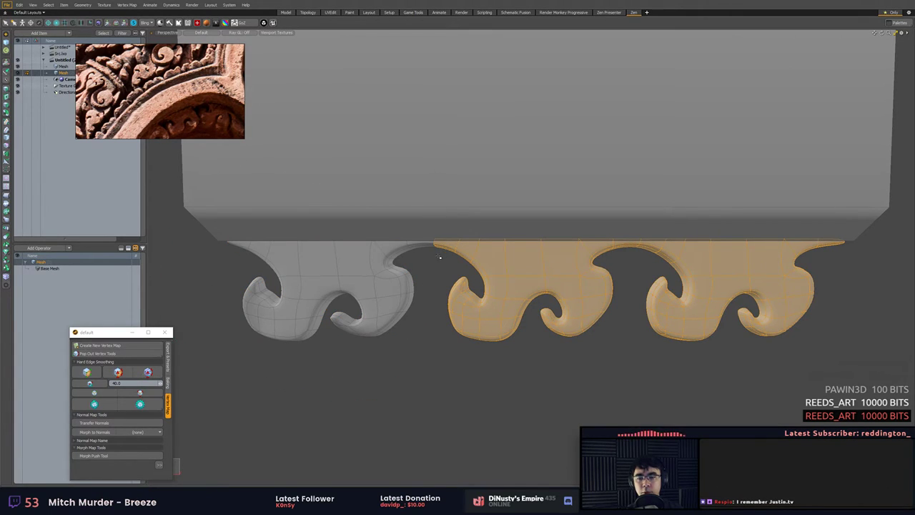
pyautogui.press('Delete')
# Select the remaining hanging scroll and turn off its subdivision smoothing.
pyautogui.doubleClick(395, 249)
pyautogui.press('Tab')
pyautogui.keyDown('alt'); pyautogui.moveTo(450, 261); pyautogui.dragTo(472, 248); pyautogui.keyUp('alt')
pyautogui.press('w')
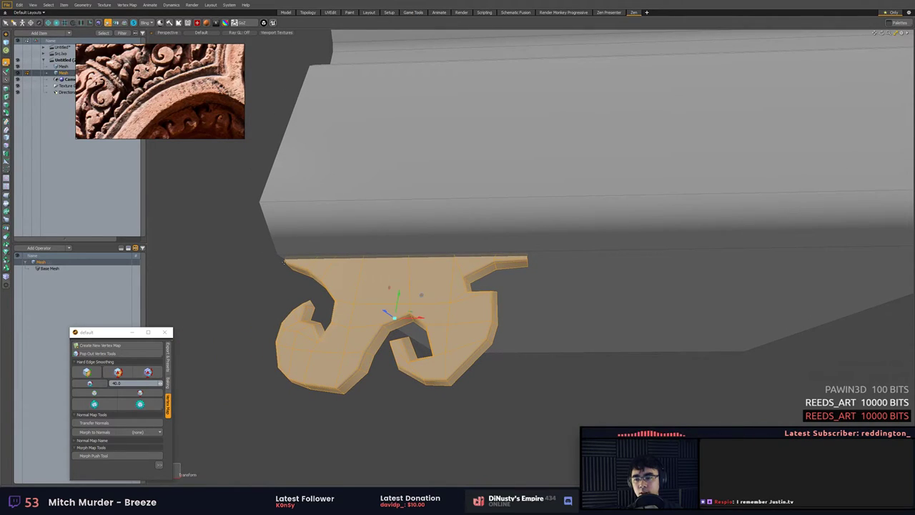
pyautogui.press('x')
pyautogui.moveTo(285, 262); pyautogui.dragTo(486, 277)
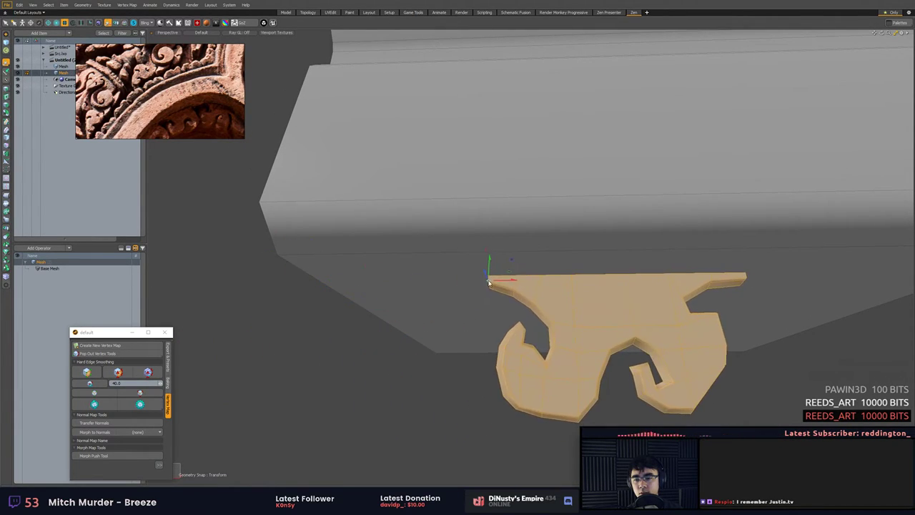
pyautogui.hotkey('ctrl', 'z')
# Place two copies of the reshaped scroll along the block's bottom edge, snapping each to the previous scroll's end vertex.
pyautogui.press('x')
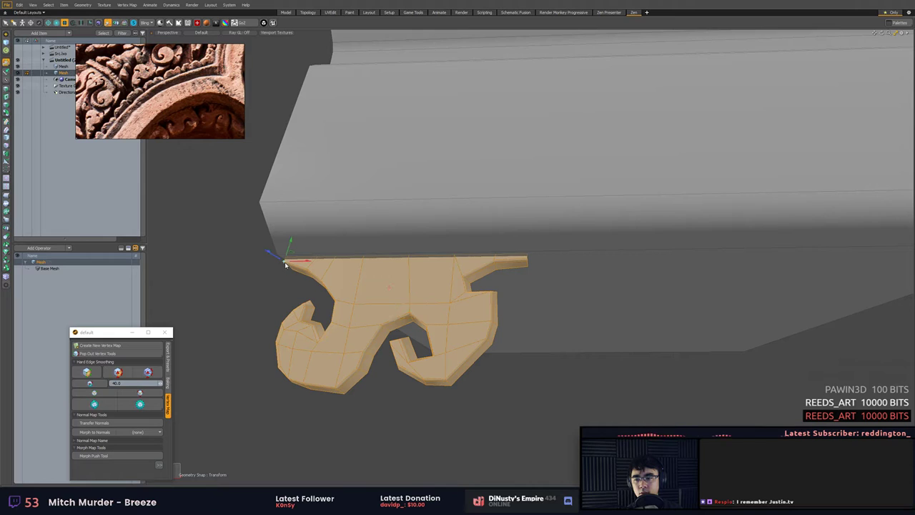
pyautogui.moveTo(285, 264); pyautogui.dragTo(450, 283)
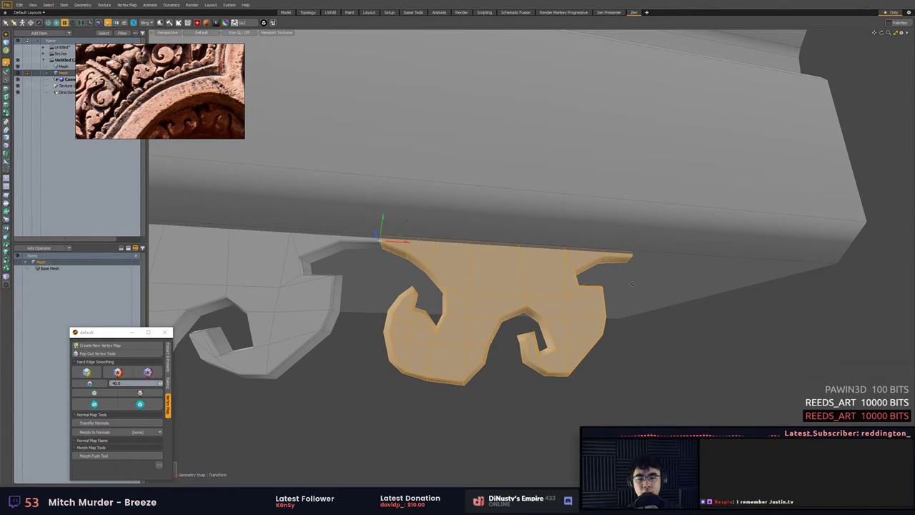
pyautogui.moveTo(631, 283); pyautogui.dragTo(603, 298, button='middle')
pyautogui.keyDown('alt'); pyautogui.moveTo(603, 298); pyautogui.dragTo(493, 283); pyautogui.keyUp('alt')
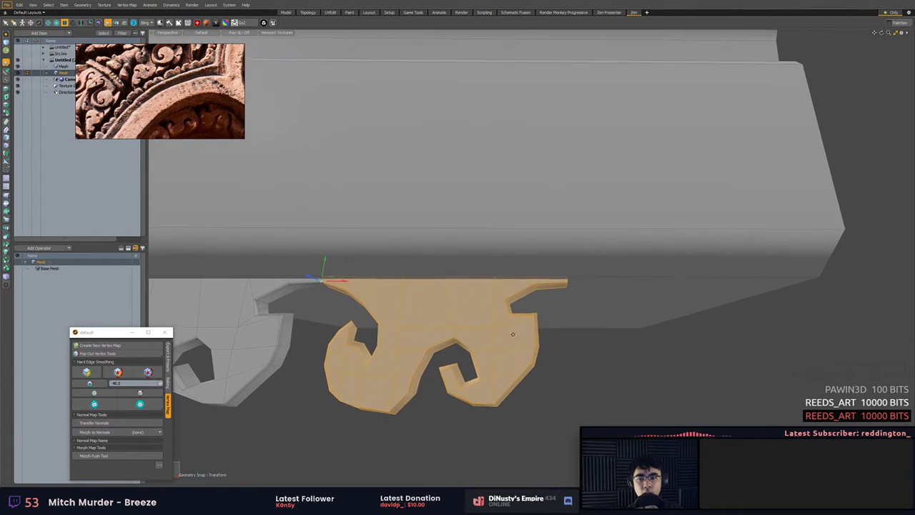
pyautogui.keyDown('alt'); pyautogui.moveTo(371, 293); pyautogui.dragTo(334, 267); pyautogui.keyUp('alt')
pyautogui.press('w')
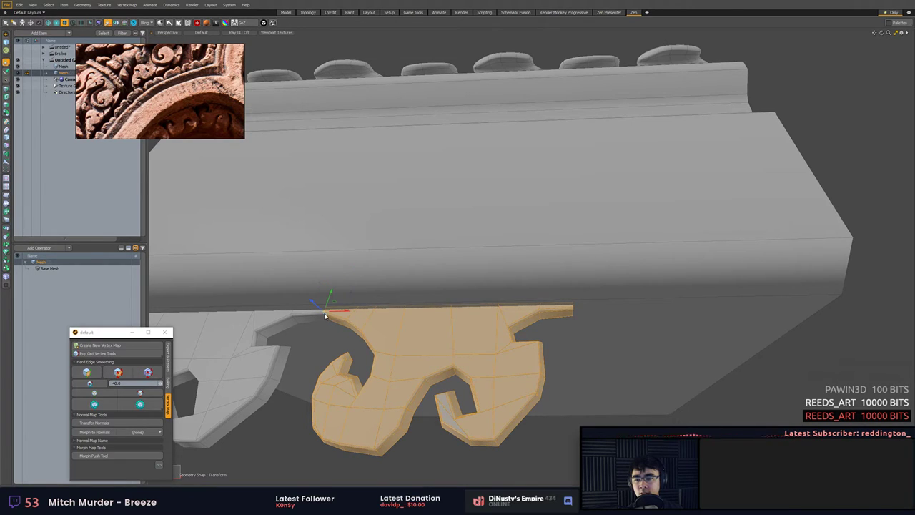
pyautogui.moveTo(325, 316); pyautogui.dragTo(574, 307)
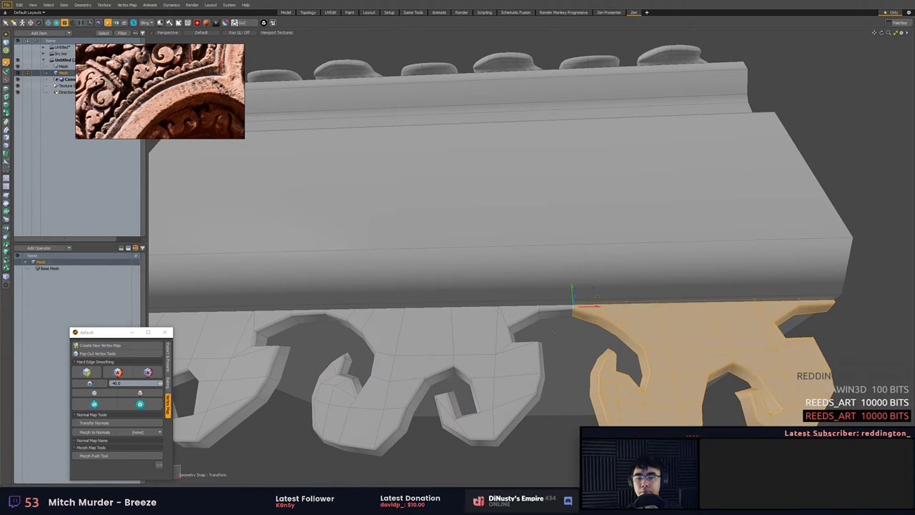
pyautogui.press('q')
pyautogui.click(576, 347)
pyautogui.keyDown('alt'); pyautogui.moveTo(577, 347); pyautogui.dragTo(612, 366); pyautogui.keyUp('alt')
# Select all three hanging scrolls, check their vertices, and toggle on subdivision smoothing.
pyautogui.doubleClick(623, 316)
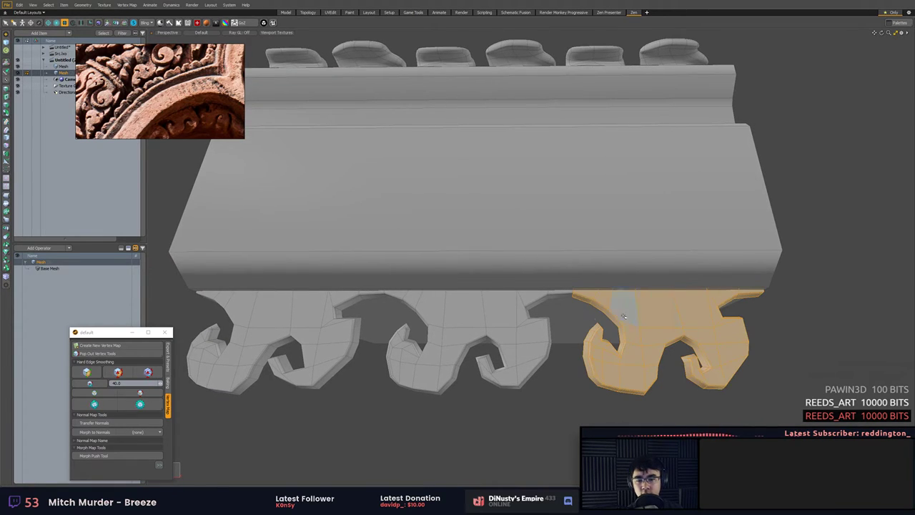
pyautogui.keyDown('shift'); pyautogui.doubleClick(477, 315); pyautogui.keyUp('shift')
pyautogui.keyDown('shift'); pyautogui.doubleClick(321, 302); pyautogui.keyUp('shift')
pyautogui.keyDown('alt'); pyautogui.moveTo(483, 314); pyautogui.dragTo(709, 351); pyautogui.keyUp('alt')
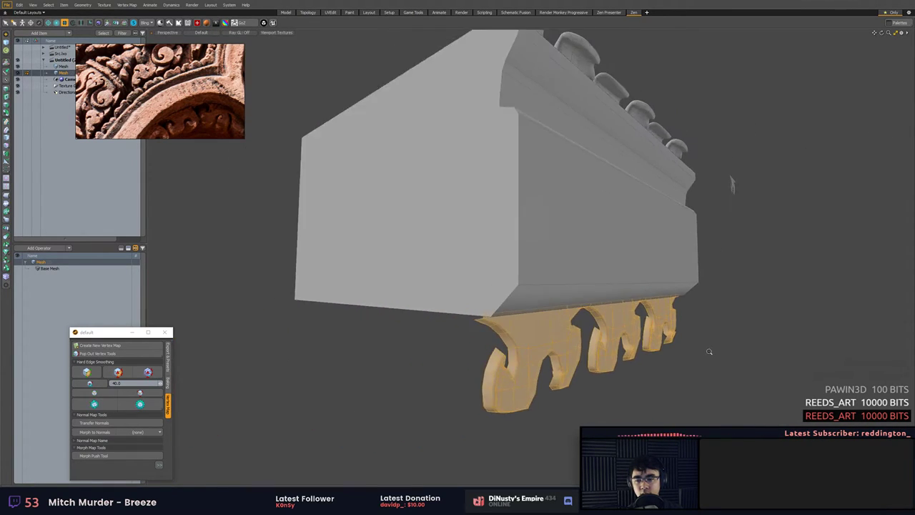
pyautogui.moveTo(731, 184); pyautogui.dragTo(821, 169, button='middle')
pyautogui.press('1')
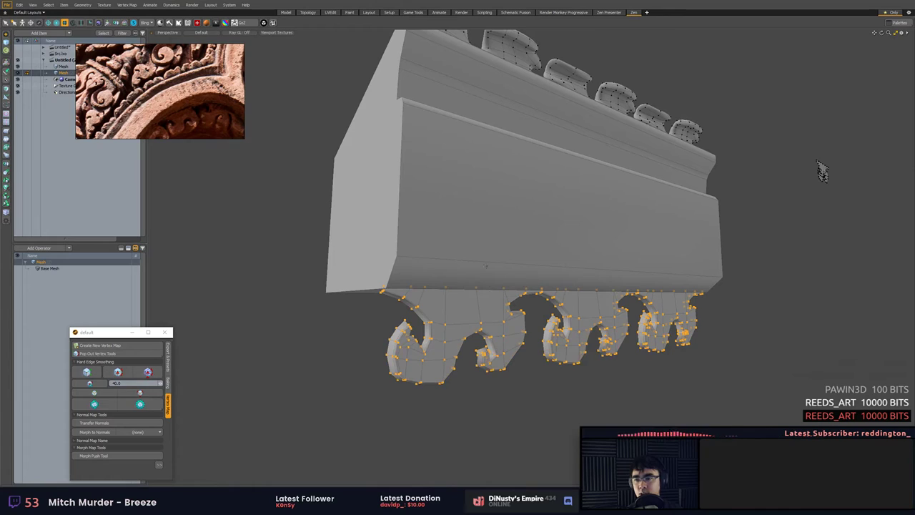
pyautogui.click(191, 204)
pyautogui.keyDown('alt'); pyautogui.moveTo(500, 318); pyautogui.dragTo(476, 288); pyautogui.keyUp('alt')
pyautogui.press('Tab')
# Select the whole wave strip on top of the block and turn its subdivision smoothing back on.
pyautogui.press('3')
pyautogui.moveTo(430, 187); pyautogui.dragTo(809, 172)
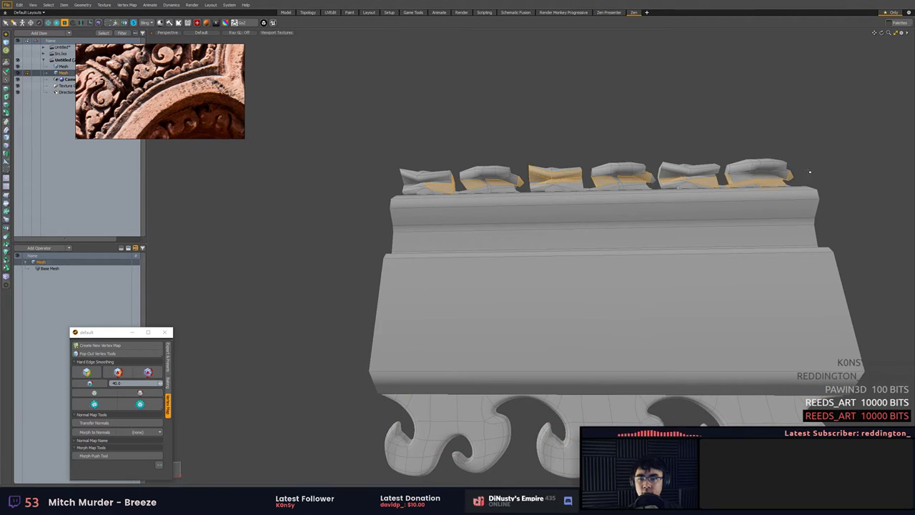
pyautogui.press(']')
pyautogui.press('Tab')
pyautogui.click(708, 120)
# Select the hanging scrolls below the block and turn off their subdivision smoothing.
pyautogui.keyDown('alt'); pyautogui.moveTo(708, 120); pyautogui.dragTo(550, 245); pyautogui.keyUp('alt')
pyautogui.press(']')
pyautogui.press('Tab')
pyautogui.click(580, 358)
pyautogui.keyDown('alt'); pyautogui.moveTo(583, 359); pyautogui.dragTo(486, 322); pyautogui.keyUp('alt')
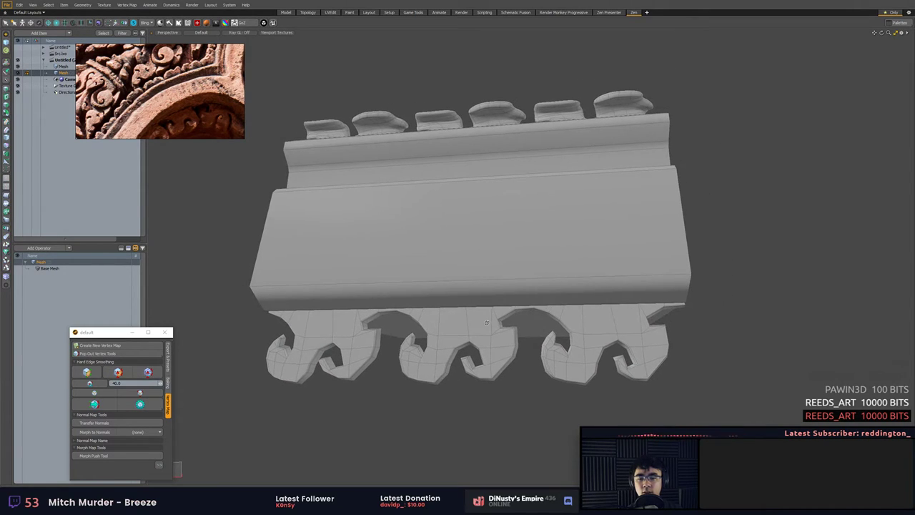
# Select the last hanging scroll's end vertices and snap them sideways to align with the molding block's lower corner.
pyautogui.doubleClick(659, 306)
pyautogui.press('1')
pyautogui.moveTo(676, 299); pyautogui.dragTo(692, 311, button='middle')
pyautogui.hotkey('shift', 'a')
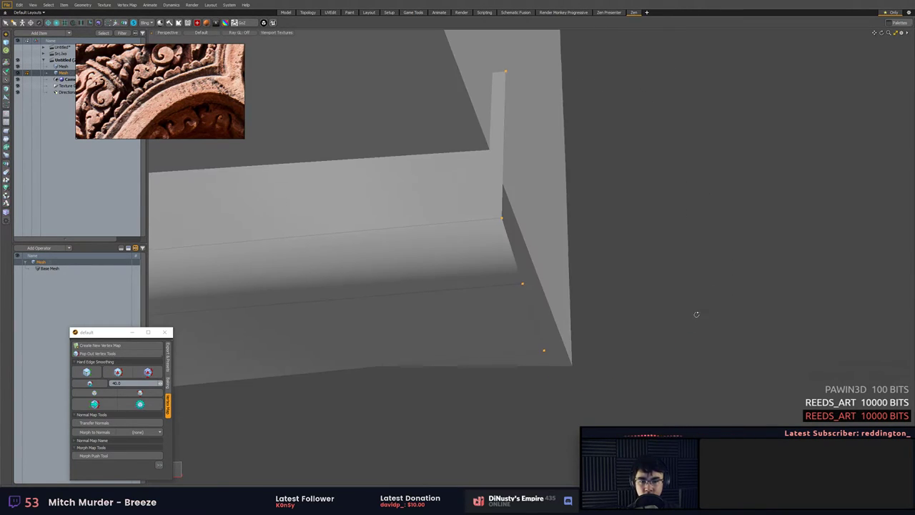
pyautogui.keyDown('alt'); pyautogui.moveTo(696, 314); pyautogui.dragTo(665, 342); pyautogui.keyUp('alt')
pyautogui.press('x')
pyautogui.press('w')
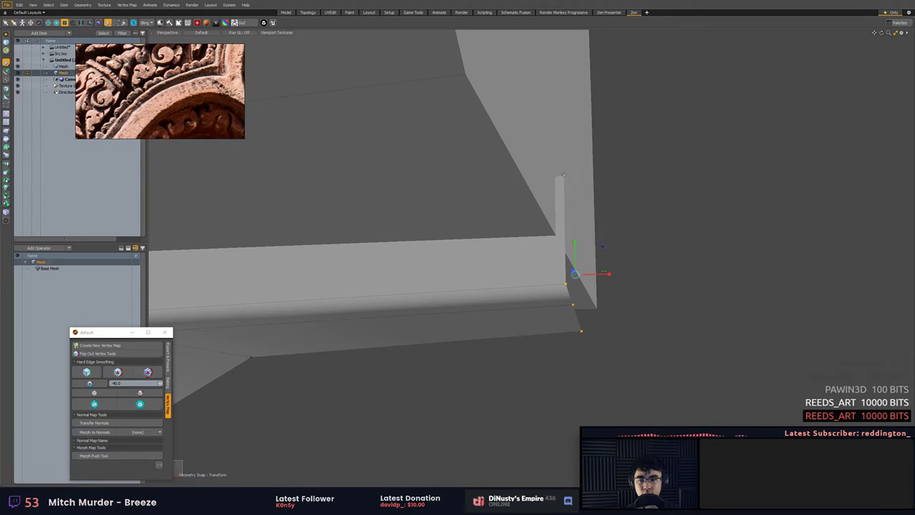
pyautogui.press('w')
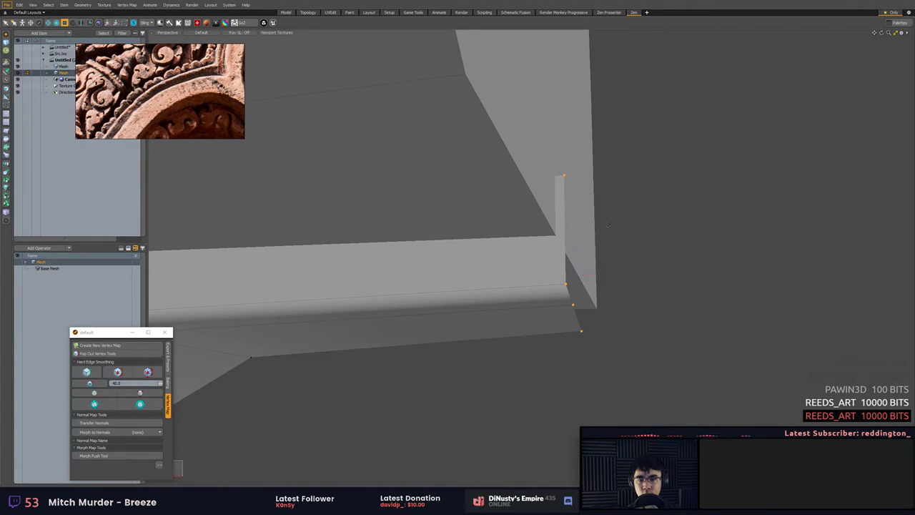
pyautogui.moveTo(602, 276)
pyautogui.mouseDown()
pyautogui.moveTo(615, 276)
pyautogui.moveTo(596, 276)
pyautogui.mouseUp()
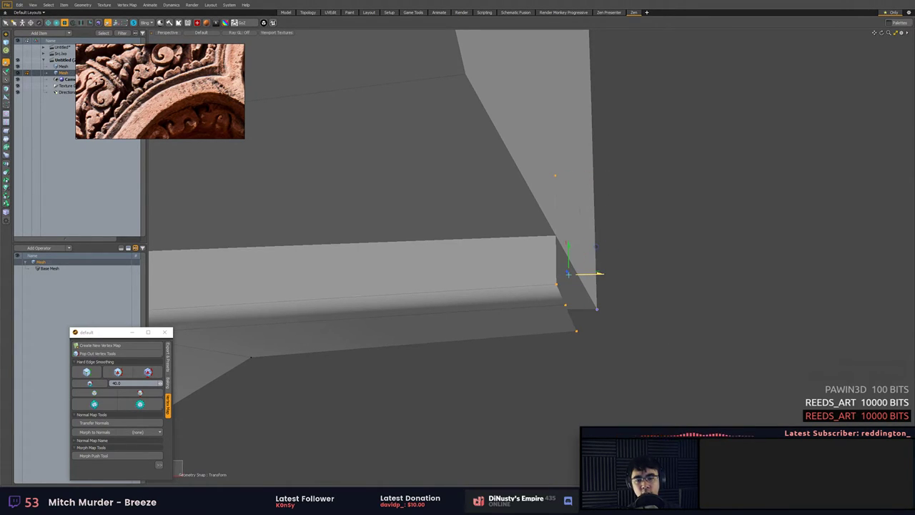
pyautogui.press('q')
pyautogui.click(741, 290)
# Make the molding block's mesh active and select all of its polygons.
pyautogui.keyDown('ctrl'); pyautogui.keyDown('alt'); pyautogui.moveTo(741, 291); pyautogui.dragTo(350, 247); pyautogui.keyUp('alt'); pyautogui.keyUp('ctrl')
pyautogui.keyDown('alt'); pyautogui.keyDown('shift'); pyautogui.moveTo(415, 246); pyautogui.dragTo(443, 267); pyautogui.keyUp('shift'); pyautogui.keyUp('alt')
pyautogui.keyDown('ctrl'); pyautogui.keyDown('alt'); pyautogui.moveTo(443, 268); pyautogui.dragTo(382, 223); pyautogui.keyUp('alt'); pyautogui.keyUp('ctrl')
pyautogui.keyDown('alt'); pyautogui.moveTo(382, 222); pyautogui.dragTo(560, 258); pyautogui.keyUp('alt')
pyautogui.press('5')
pyautogui.click(573, 213)
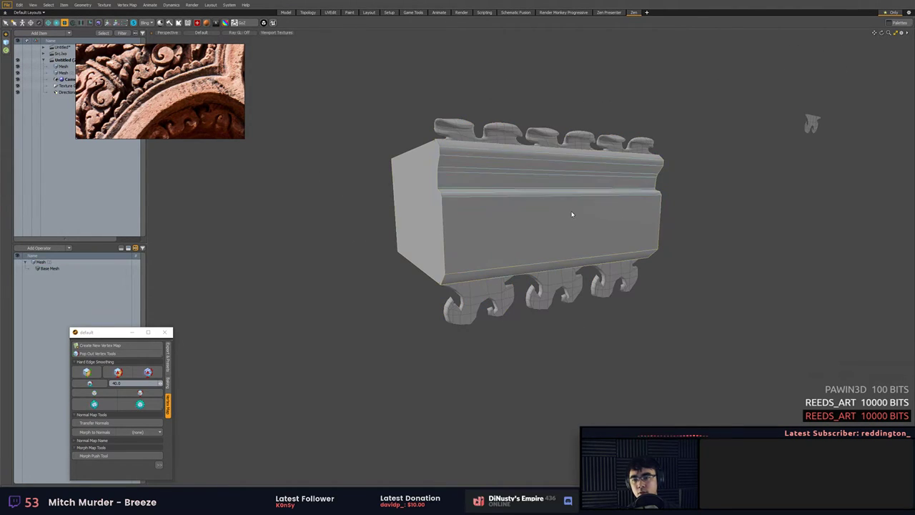
pyautogui.press('3')
pyautogui.doubleClick(620, 205)
pyautogui.keyDown('ctrl'); pyautogui.keyDown('alt'); pyautogui.moveTo(623, 205); pyautogui.dragTo(768, 257); pyautogui.keyUp('alt'); pyautogui.keyUp('ctrl')
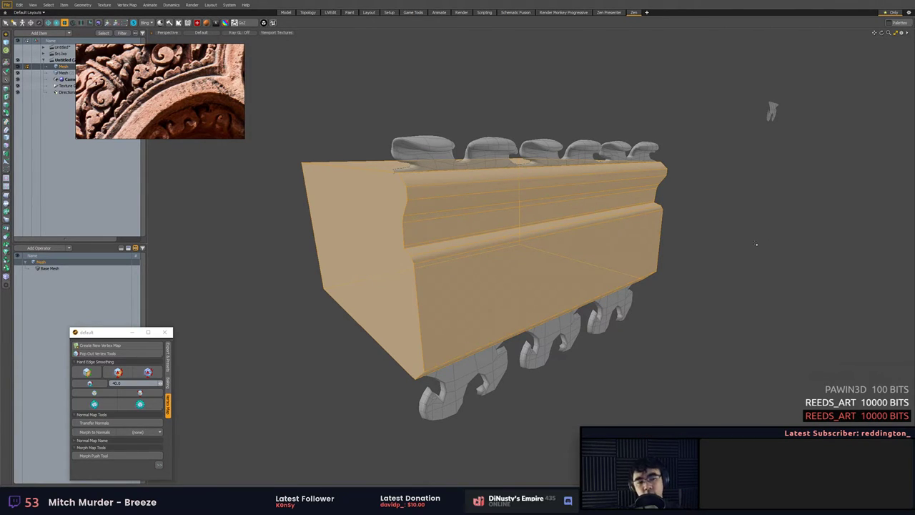
# Clear the block's polygon selection and examine the block with its top and bottom trims from both sides.
pyautogui.keyDown('alt'); pyautogui.moveTo(698, 190); pyautogui.dragTo(685, 199); pyautogui.keyUp('alt')
pyautogui.hotkey('ctrl', 'z')
pyautogui.hotkey('ctrl', 'z')
pyautogui.hotkey('ctrl', 'z')
pyautogui.hotkey('ctrl', 'z')
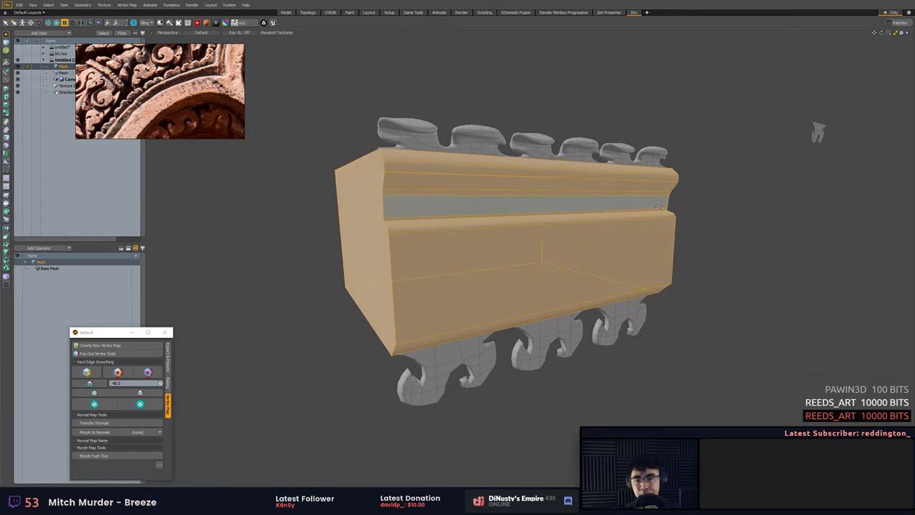
pyautogui.keyDown('alt'); pyautogui.moveTo(706, 246); pyautogui.dragTo(593, 243); pyautogui.keyUp('alt')
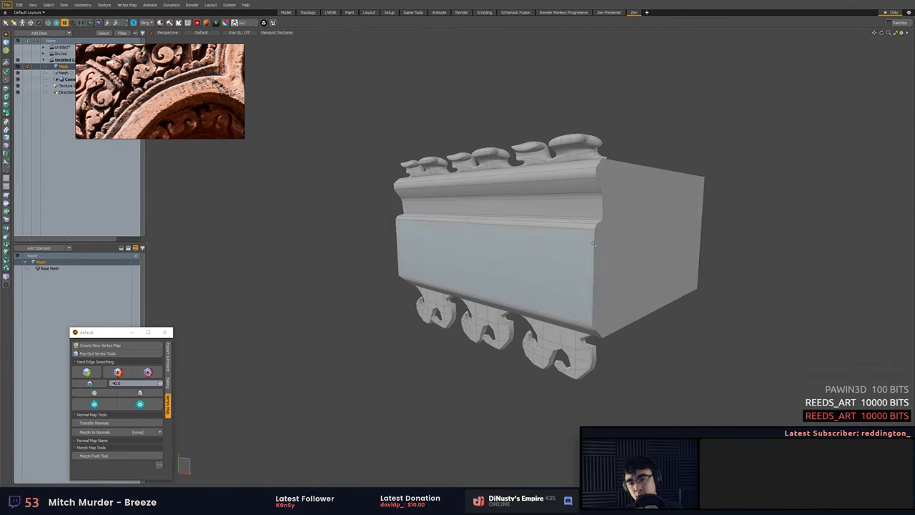
pyautogui.keyDown('alt'); pyautogui.moveTo(654, 246); pyautogui.dragTo(708, 237); pyautogui.keyUp('alt')
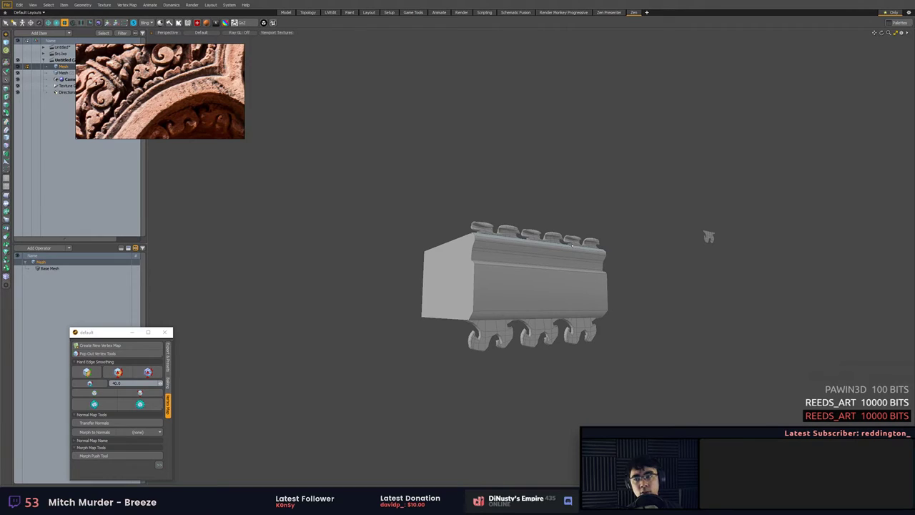
# Make the ornaments' mesh active and select the wave trim on the block's top, then clear the selection.
pyautogui.keyDown('alt'); pyautogui.moveTo(709, 237); pyautogui.dragTo(756, 195); pyautogui.keyUp('alt')
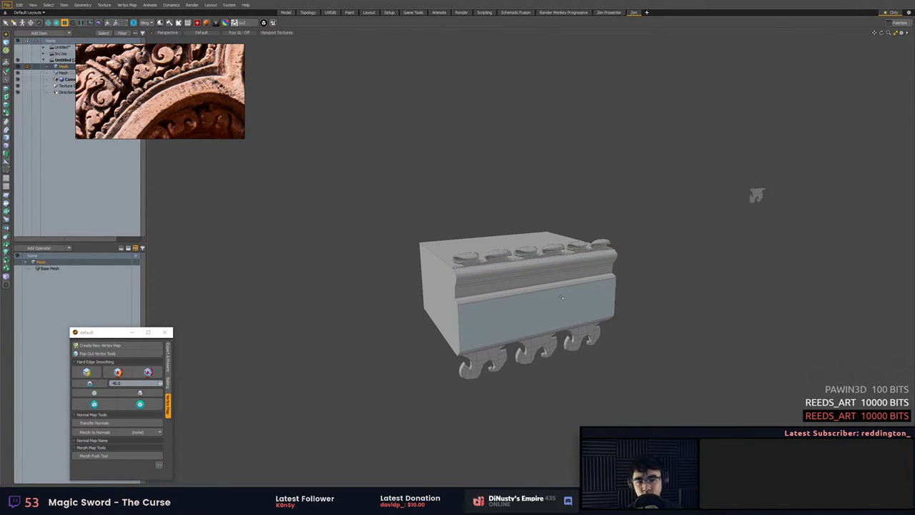
pyautogui.click(571, 255)
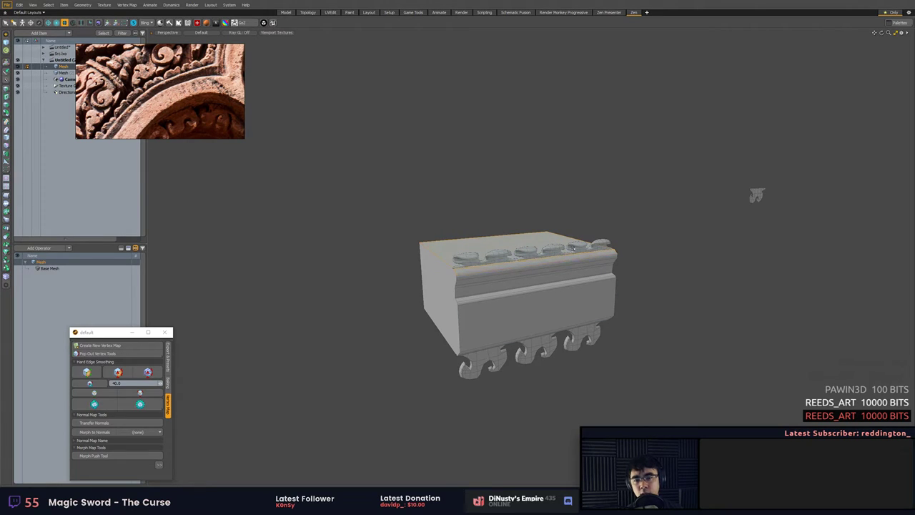
pyautogui.press('5')
pyautogui.click(578, 246)
pyautogui.press('3')
pyautogui.doubleClick(579, 249)
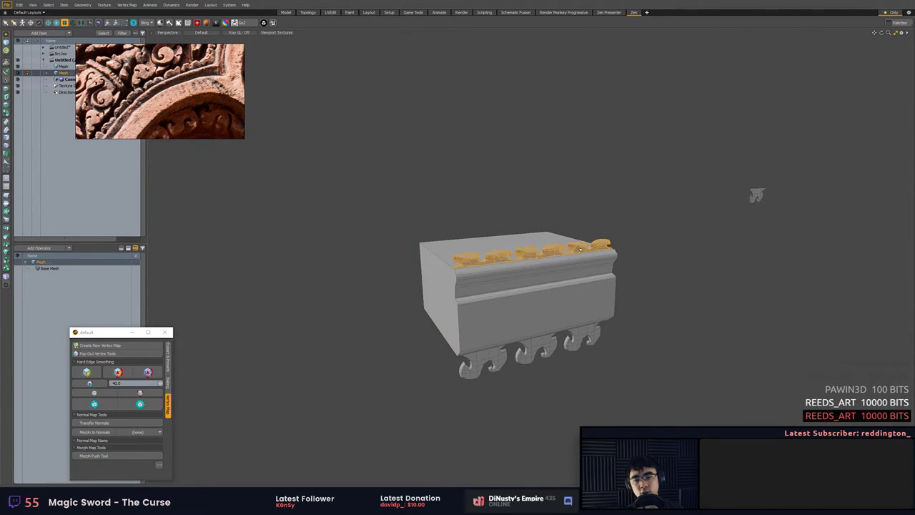
pyautogui.doubleClick(596, 330)
pyautogui.doubleClick(584, 246)
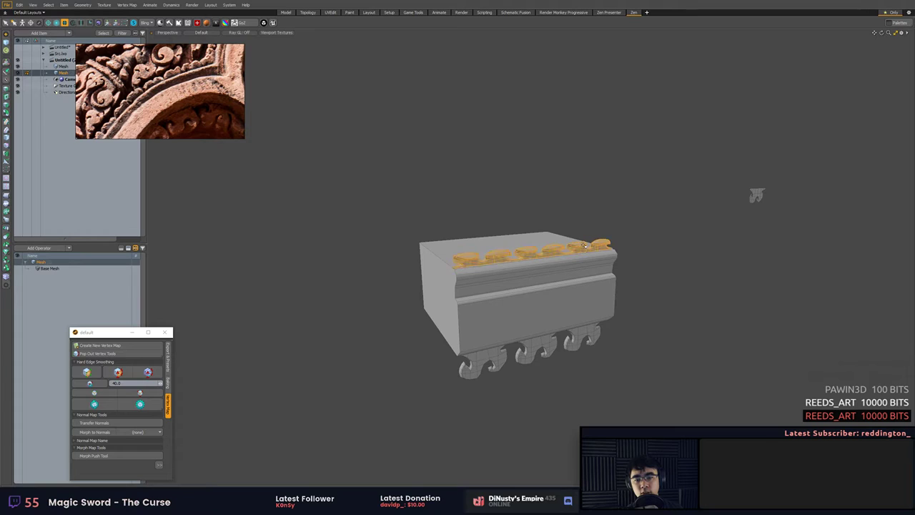
pyautogui.click(643, 246)
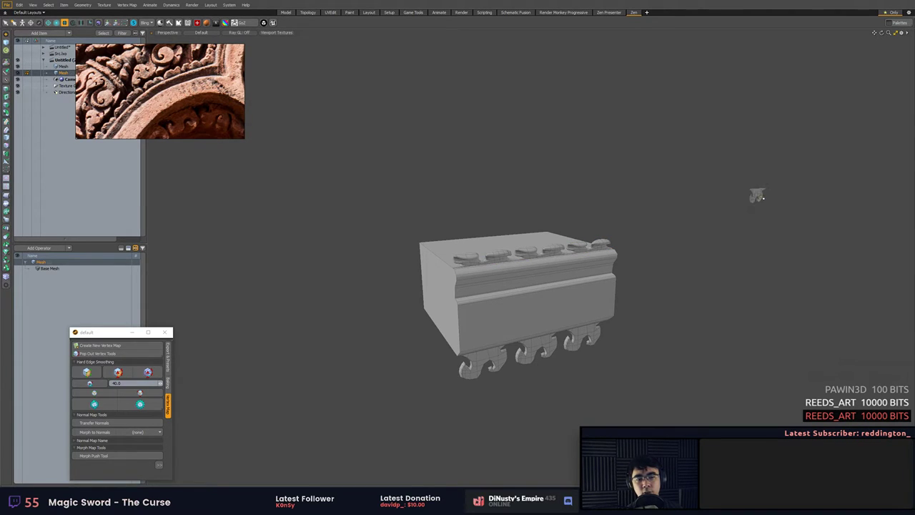
# Examine the selected top wave trim close up against the molding block, then clear its selection.
pyautogui.doubleClick(601, 248)
pyautogui.hotkey('shift', 'a')
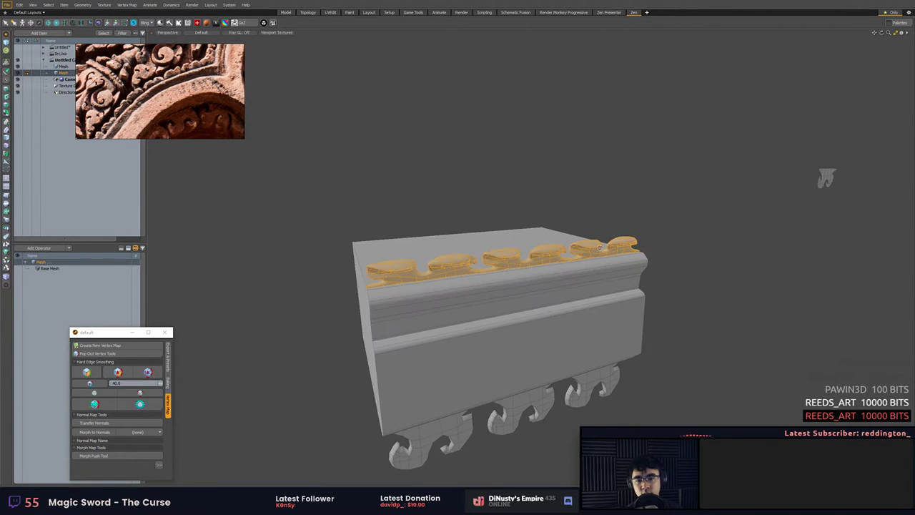
pyautogui.keyDown('alt'); pyautogui.moveTo(607, 257); pyautogui.dragTo(590, 251); pyautogui.keyUp('alt')
pyautogui.keyDown('alt'); pyautogui.keyDown('shift'); pyautogui.moveTo(590, 251); pyautogui.dragTo(591, 166); pyautogui.keyUp('shift'); pyautogui.keyUp('alt')
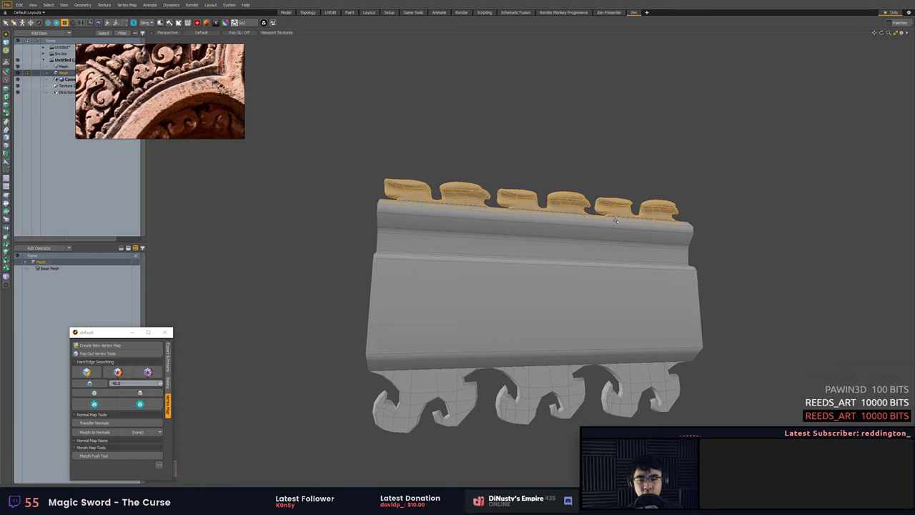
pyautogui.keyDown('alt'); pyautogui.moveTo(615, 220); pyautogui.dragTo(609, 252); pyautogui.keyUp('alt')
pyautogui.click(674, 298)
pyautogui.keyDown('alt'); pyautogui.moveTo(674, 298); pyautogui.dragTo(613, 220); pyautogui.keyUp('alt')
pyautogui.scroll(3, 612, 315)
# Select the hanging scrolls below the block and turn on their subdivision smoothing.
pyautogui.doubleClick(496, 350)
pyautogui.press('Tab')
pyautogui.click(726, 319)
pyautogui.keyDown('alt'); pyautogui.moveTo(726, 320); pyautogui.dragTo(752, 309); pyautogui.keyUp('alt')
pyautogui.scroll(5, 586, 329)
pyautogui.keyDown('alt'); pyautogui.moveTo(586, 329); pyautogui.dragTo(565, 334); pyautogui.keyUp('alt')
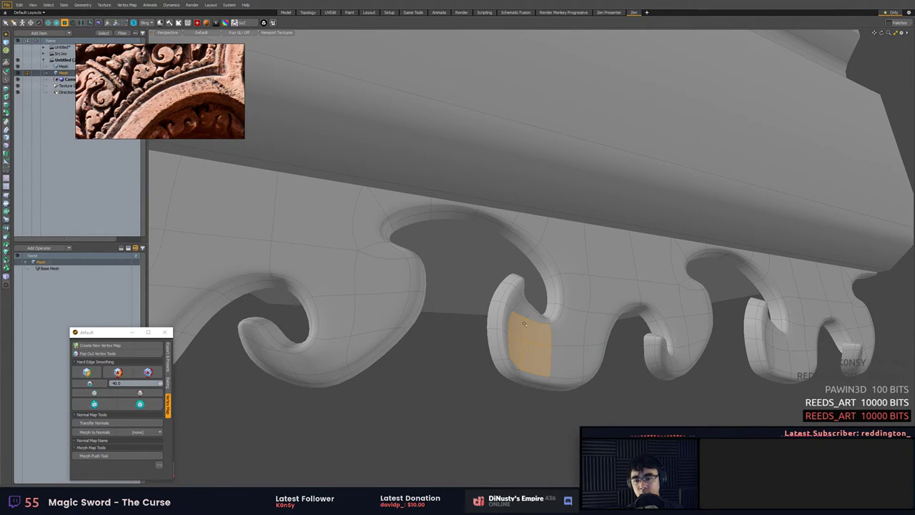
# Select the matching front polygon on the larger curl of each hanging scroll and pull these polygons outward.
pyautogui.click(518, 329)
pyautogui.hotkey('shift', 'a')
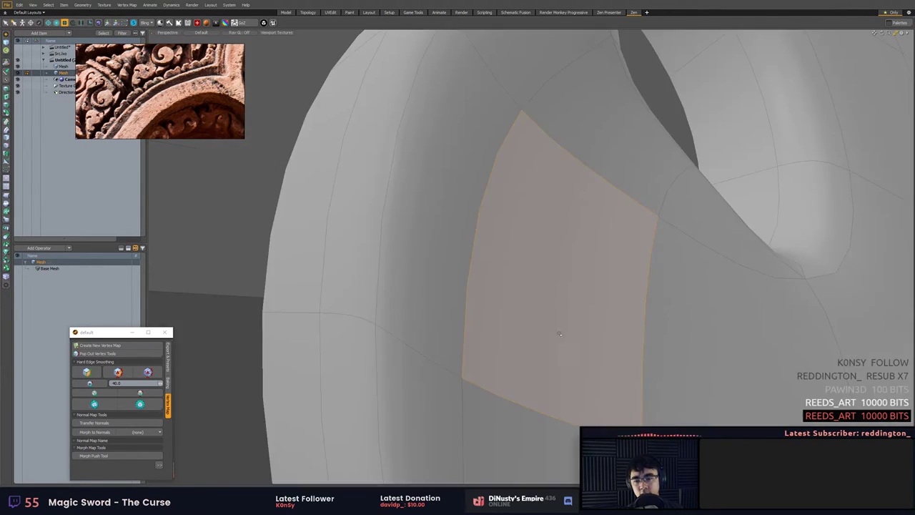
pyautogui.scroll(-5, 461, 343)
pyautogui.keyDown('alt'); pyautogui.moveTo(557, 333); pyautogui.dragTo(481, 330); pyautogui.keyUp('alt')
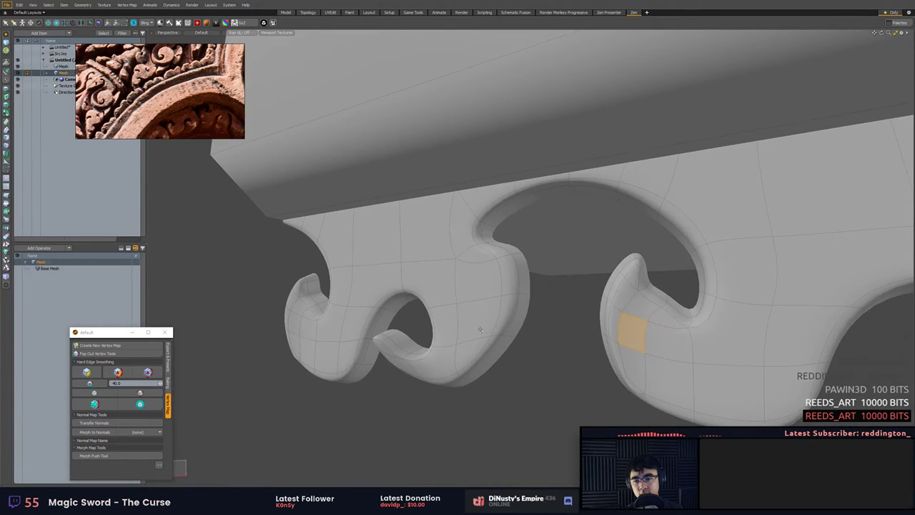
pyautogui.keyDown('shift'); pyautogui.click(298, 320); pyautogui.keyUp('shift')
pyautogui.scroll(-3, 307, 313)
pyautogui.moveTo(557, 323)
pyautogui.keyDown('alt'); pyautogui.mouseDown()
pyautogui.moveTo(489, 338)
pyautogui.moveTo(573, 336)
pyautogui.moveTo(510, 333)
pyautogui.moveTo(546, 335)
pyautogui.mouseUp(); pyautogui.keyUp('alt')
pyautogui.scroll(-5, 574, 336)
pyautogui.scroll(3, 522, 328)
pyautogui.scroll(3, 536, 331)
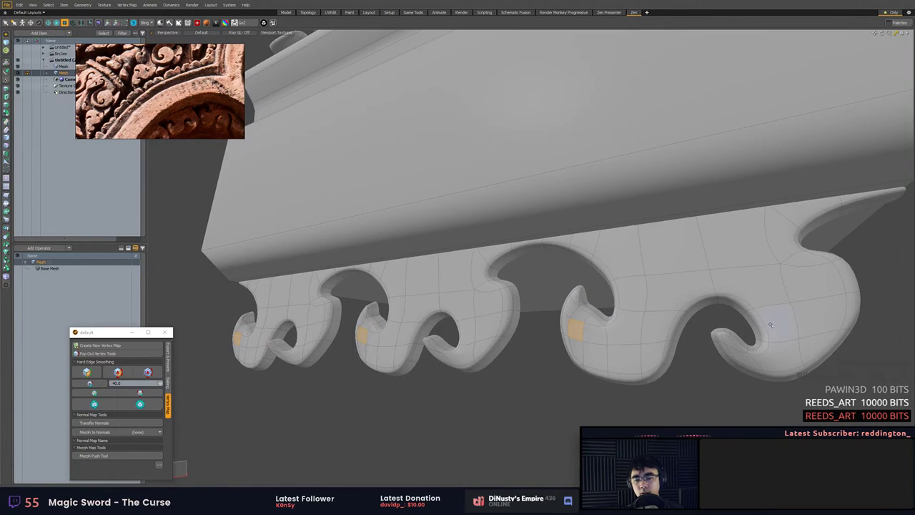
pyautogui.keyDown('alt'); pyautogui.moveTo(789, 329); pyautogui.dragTo(614, 335); pyautogui.keyUp('alt')
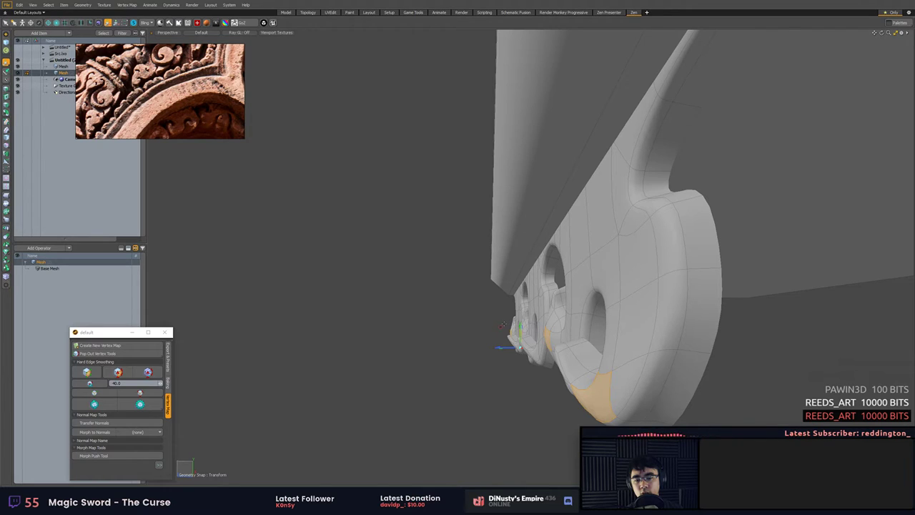
pyautogui.press('q')
pyautogui.click(503, 357)
# Make the molding block's mesh active, select all of its polygons and convert the selection to vertices.
pyautogui.keyDown('ctrl'); pyautogui.keyDown('alt'); pyautogui.moveTo(504, 358); pyautogui.dragTo(557, 374); pyautogui.keyUp('alt'); pyautogui.keyUp('ctrl')
pyautogui.keyDown('alt'); pyautogui.moveTo(557, 373); pyautogui.dragTo(527, 357); pyautogui.keyUp('alt')
pyautogui.keyDown('ctrl'); pyautogui.keyDown('alt'); pyautogui.moveTo(641, 358); pyautogui.dragTo(582, 359); pyautogui.keyUp('alt'); pyautogui.keyUp('ctrl')
pyautogui.keyDown('alt'); pyautogui.moveTo(583, 359); pyautogui.dragTo(676, 391); pyautogui.keyUp('alt')
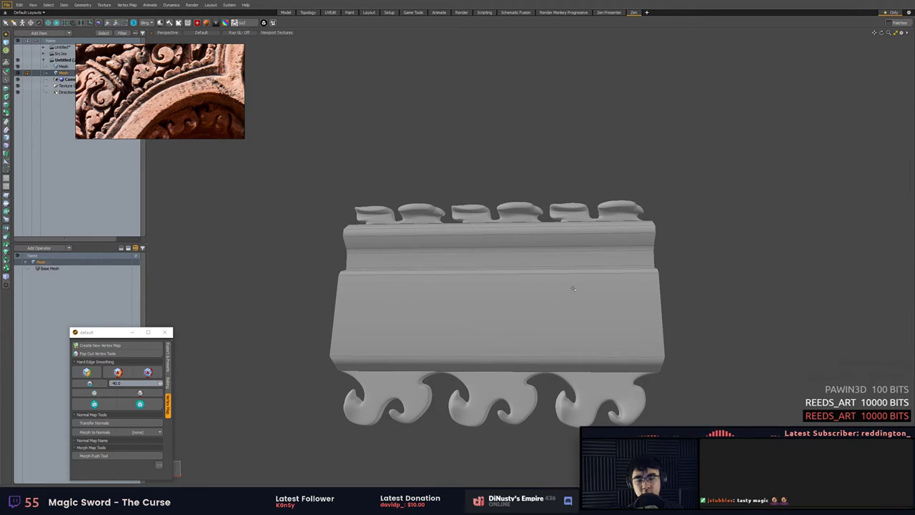
pyautogui.press('5')
pyautogui.click(613, 266)
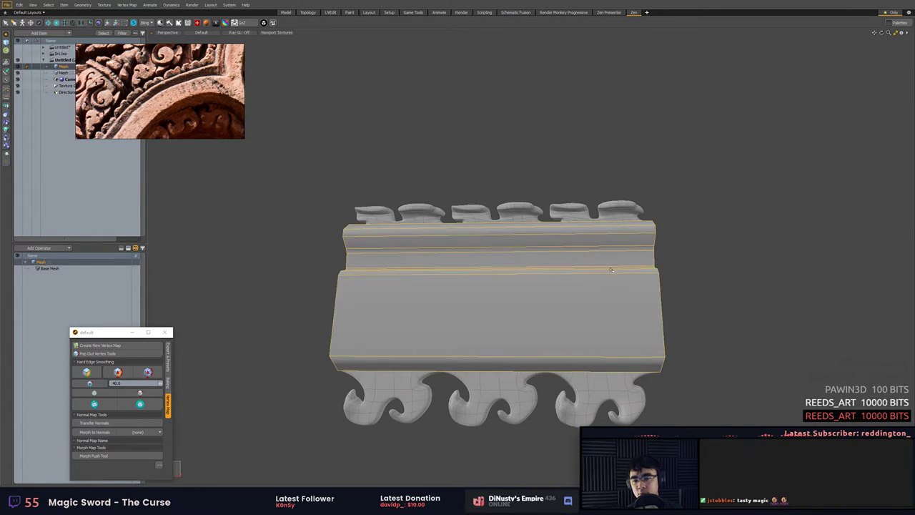
pyautogui.press('3')
pyautogui.click(688, 264)
pyautogui.keyDown('alt'); pyautogui.moveTo(691, 272); pyautogui.dragTo(624, 312); pyautogui.keyUp('alt')
pyautogui.doubleClick(651, 298)
pyautogui.hotkey('alt', '1')
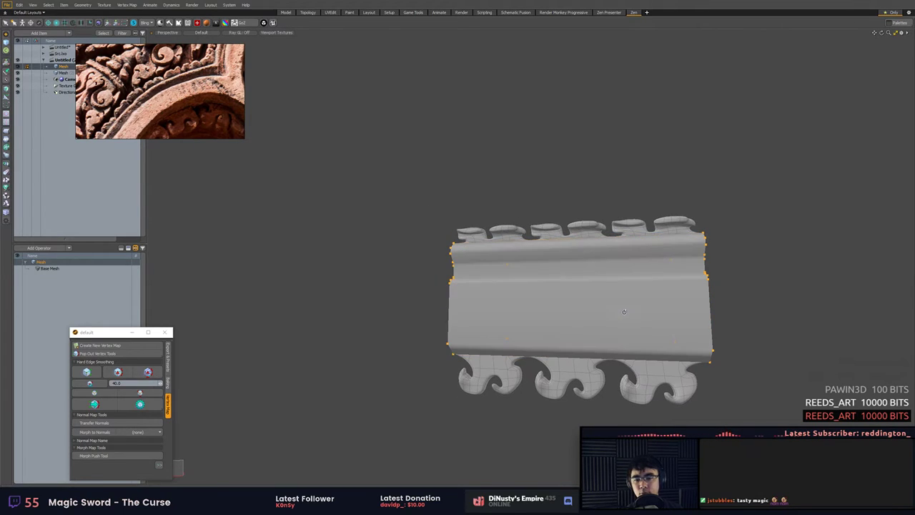
# Reduce the selection to the block's lowest vertices and move them up to shorten the block.
pyautogui.moveTo(363, 291)
pyautogui.keyDown('ctrl'); pyautogui.mouseDown(button='right')
pyautogui.moveTo(686, 313)
pyautogui.moveTo(502, 218)
pyautogui.mouseUp(button='right'); pyautogui.keyUp('ctrl')
pyautogui.press('w')
pyautogui.moveTo(683, 305)
pyautogui.keyDown('alt'); pyautogui.mouseDown()
pyautogui.moveTo(671, 320)
pyautogui.moveTo(691, 328)
pyautogui.mouseUp(); pyautogui.keyUp('alt')
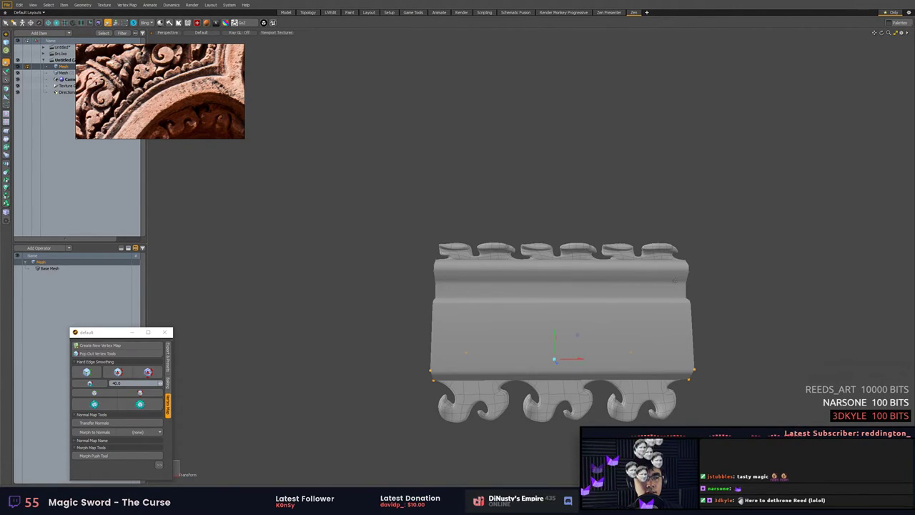
pyautogui.keyDown('alt'); pyautogui.keyDown('shift'); pyautogui.moveTo(596, 341); pyautogui.dragTo(554, 311); pyautogui.keyUp('shift'); pyautogui.keyUp('alt')
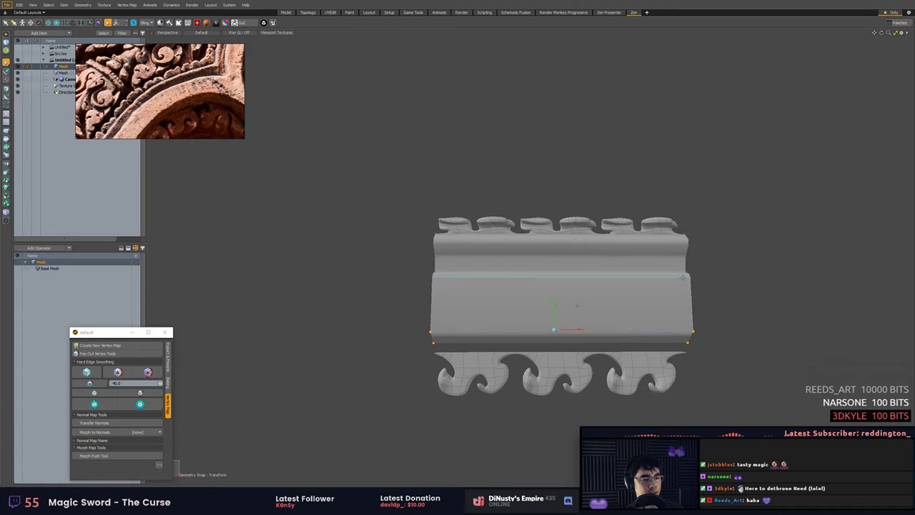
pyautogui.keyDown('alt'); pyautogui.keyDown('shift'); pyautogui.moveTo(698, 266); pyautogui.dragTo(699, 240); pyautogui.keyUp('shift'); pyautogui.keyUp('alt')
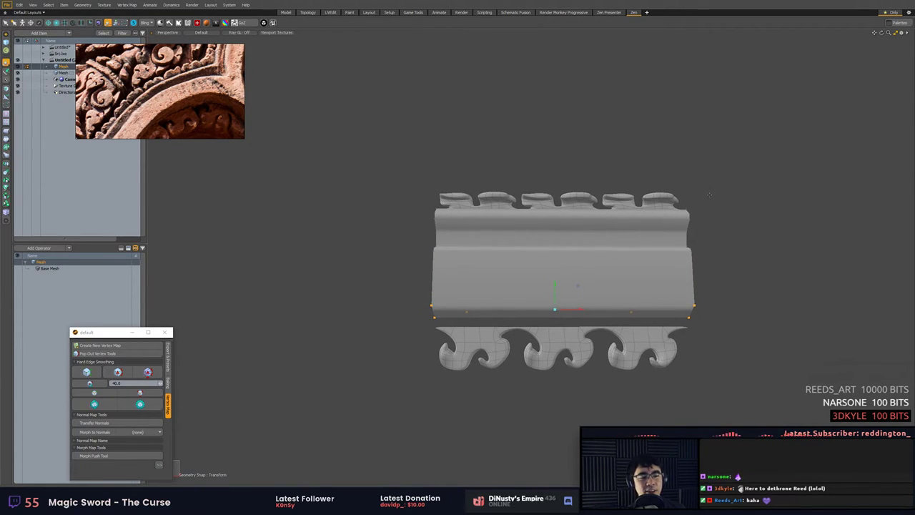
pyautogui.press('q')
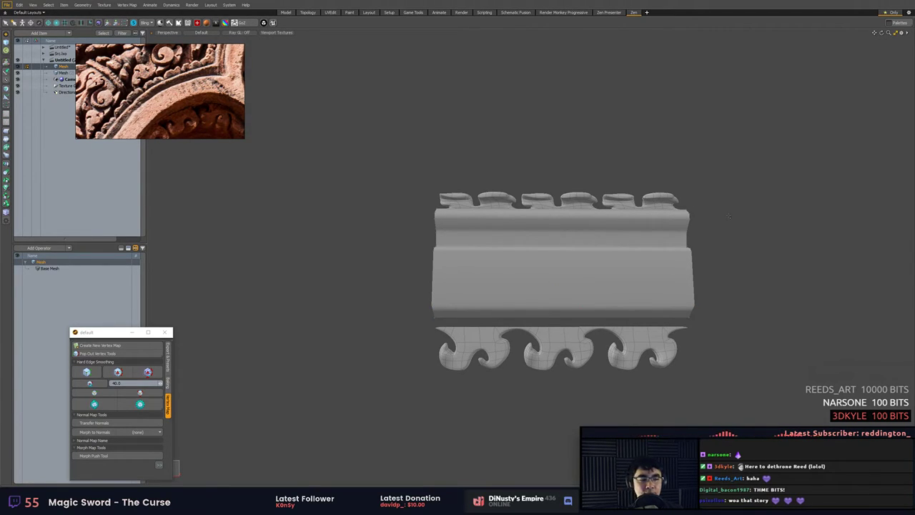
pyautogui.keyDown('alt'); pyautogui.moveTo(729, 216); pyautogui.dragTo(741, 190); pyautogui.keyUp('alt')
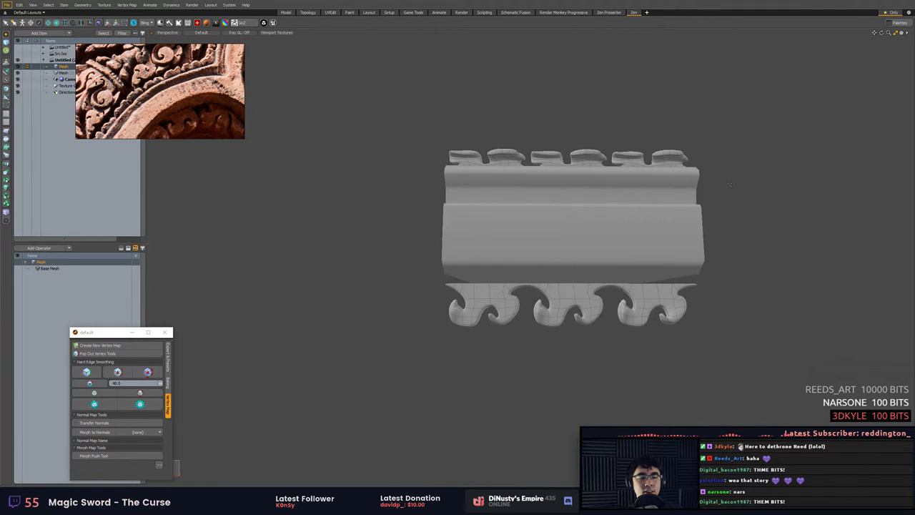
pyautogui.scroll(3, 658, 219)
pyautogui.keyDown('alt'); pyautogui.keyDown('shift'); pyautogui.moveTo(675, 241); pyautogui.dragTo(703, 267); pyautogui.keyUp('shift'); pyautogui.keyUp('alt')
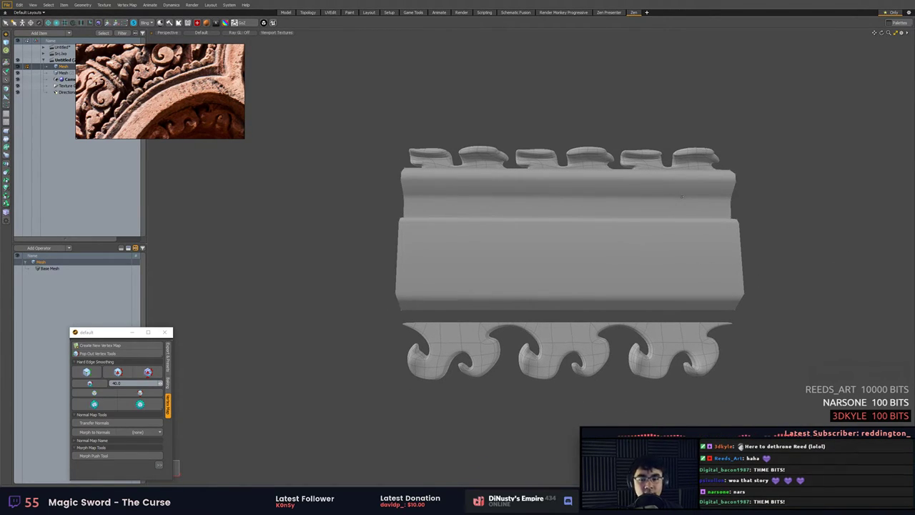
pyautogui.keyDown('alt'); pyautogui.keyDown('shift'); pyautogui.moveTo(681, 197); pyautogui.dragTo(673, 242); pyautogui.keyUp('shift'); pyautogui.keyUp('alt')
pyautogui.keyDown('alt'); pyautogui.moveTo(565, 240); pyautogui.dragTo(599, 242); pyautogui.keyUp('alt')
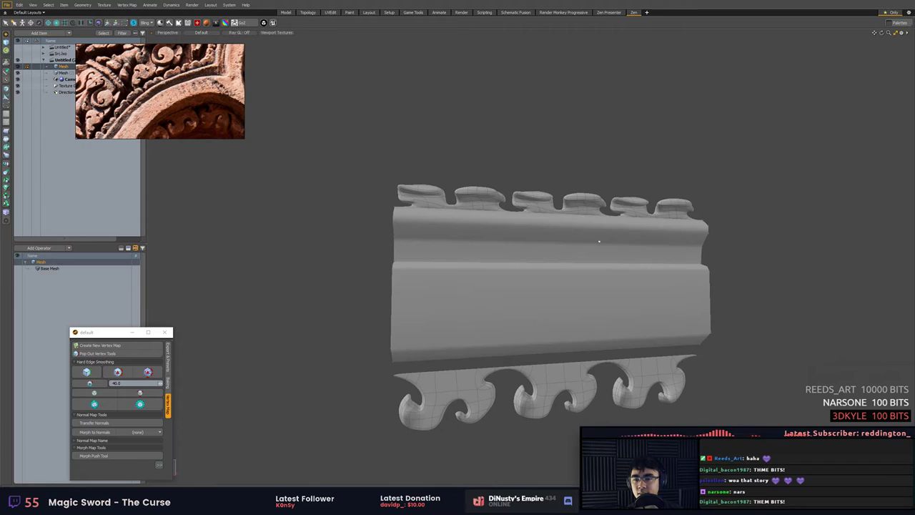
# Select the block's upper molding and top polygons and scale them down vertically from the molding's lower edge.
pyautogui.press('3')
pyautogui.keyDown('alt'); pyautogui.moveTo(479, 252); pyautogui.dragTo(554, 257); pyautogui.keyUp('alt')
pyautogui.press('Escape')
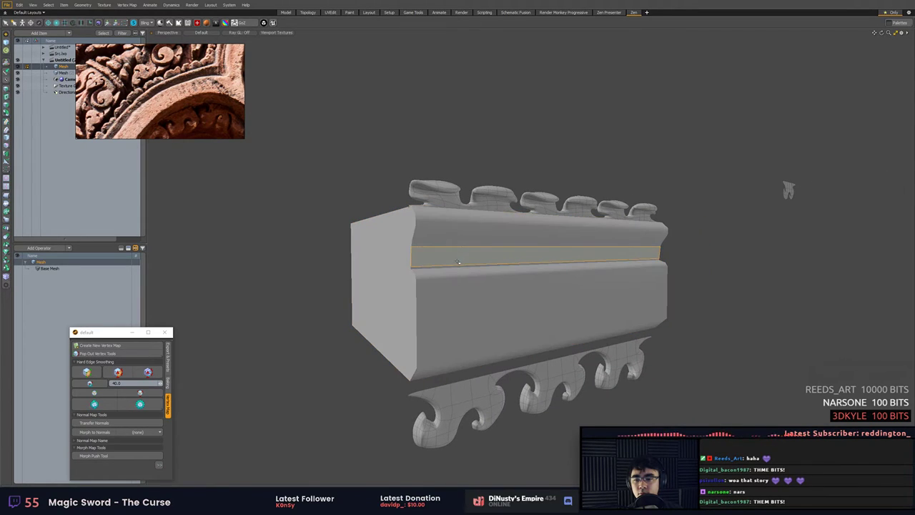
pyautogui.moveTo(458, 262)
pyautogui.mouseDown()
pyautogui.moveTo(463, 214)
pyautogui.moveTo(477, 229)
pyautogui.moveTo(467, 224)
pyautogui.mouseUp()
pyautogui.press('w')
pyautogui.keyDown('alt'); pyautogui.moveTo(407, 216); pyautogui.dragTo(514, 283); pyautogui.keyUp('alt')
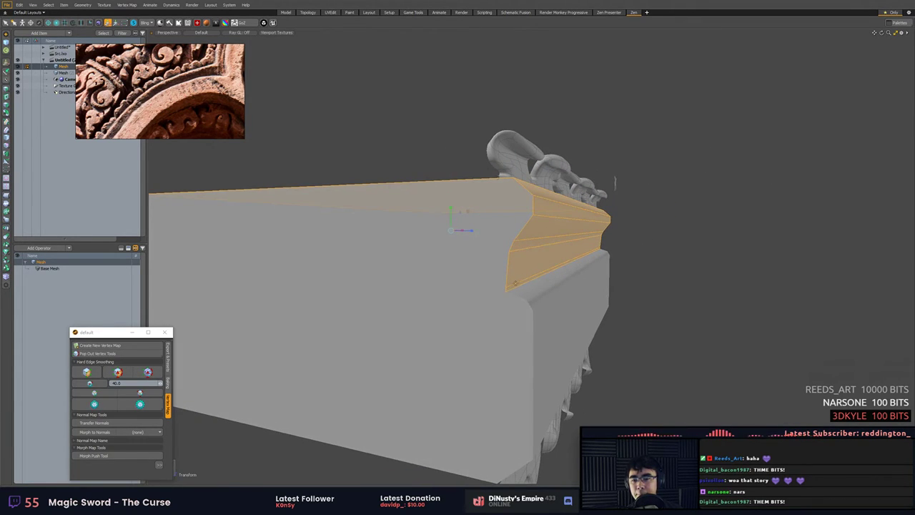
pyautogui.press('2')
pyautogui.press('3')
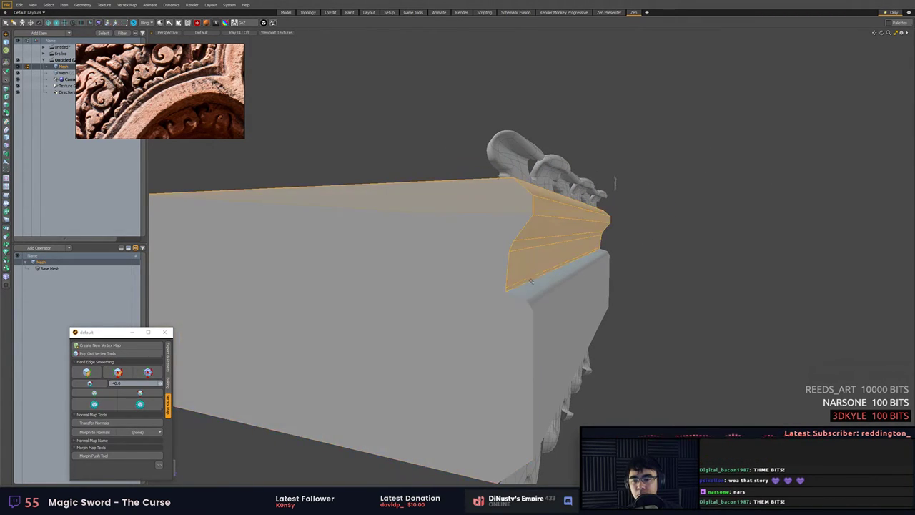
pyautogui.hotkey('alt', 'a')
pyautogui.click(530, 287)
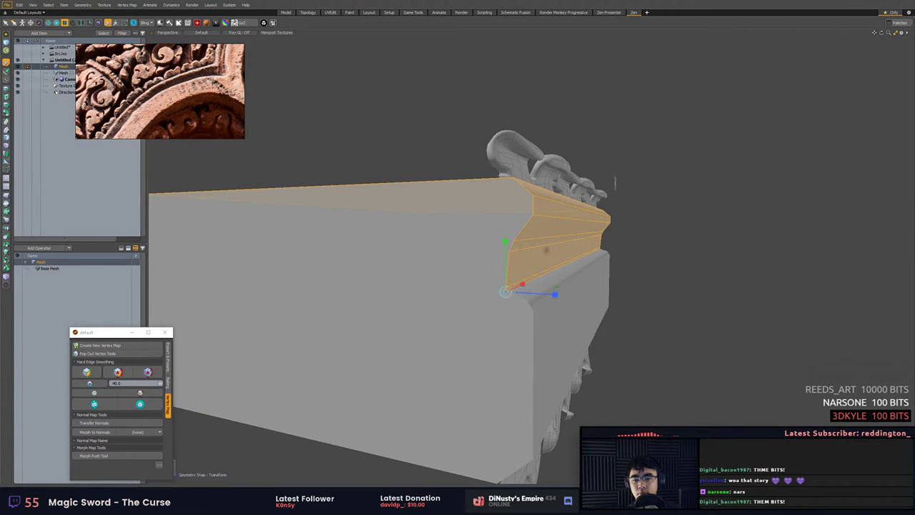
pyautogui.moveTo(507, 277); pyautogui.dragTo(507, 286)
pyautogui.press('q')
pyautogui.click(562, 199)
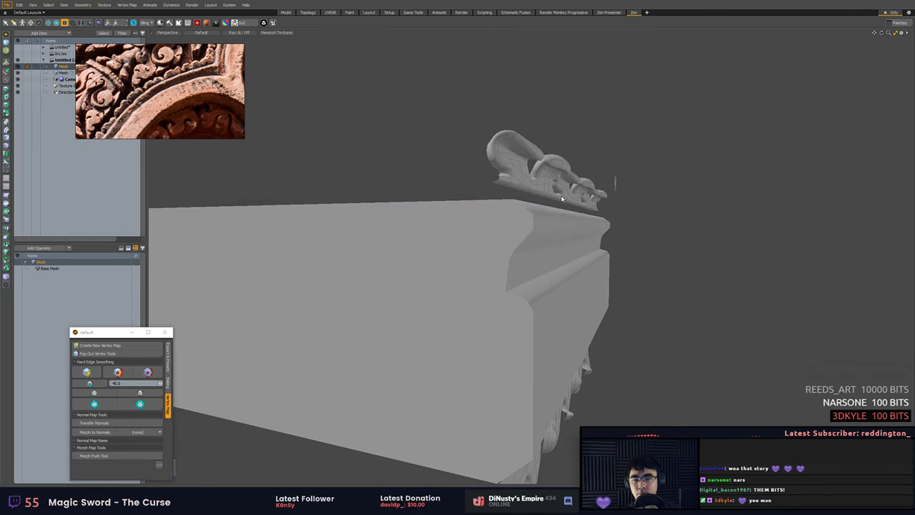
# Switch to the ornaments' mesh, select the top wave trim and lower it onto the block's top.
pyautogui.press('5')
pyautogui.moveTo(562, 199)
pyautogui.keyDown('alt'); pyautogui.mouseDown()
pyautogui.moveTo(552, 199)
pyautogui.moveTo(615, 174)
pyautogui.moveTo(492, 196)
pyautogui.moveTo(568, 204)
pyautogui.mouseUp(); pyautogui.keyUp('alt')
pyautogui.click(547, 191)
pyautogui.press('3')
pyautogui.doubleClick(546, 190)
pyautogui.press('w')
pyautogui.press('q')
pyautogui.click(639, 173)
# Select all the hanging scrolls and move them up against the block's underside.
pyautogui.scroll(-3, 638, 174)
pyautogui.press('5')
pyautogui.click(578, 341)
pyautogui.click(574, 370)
pyautogui.press('3')
pyautogui.doubleClick(599, 372)
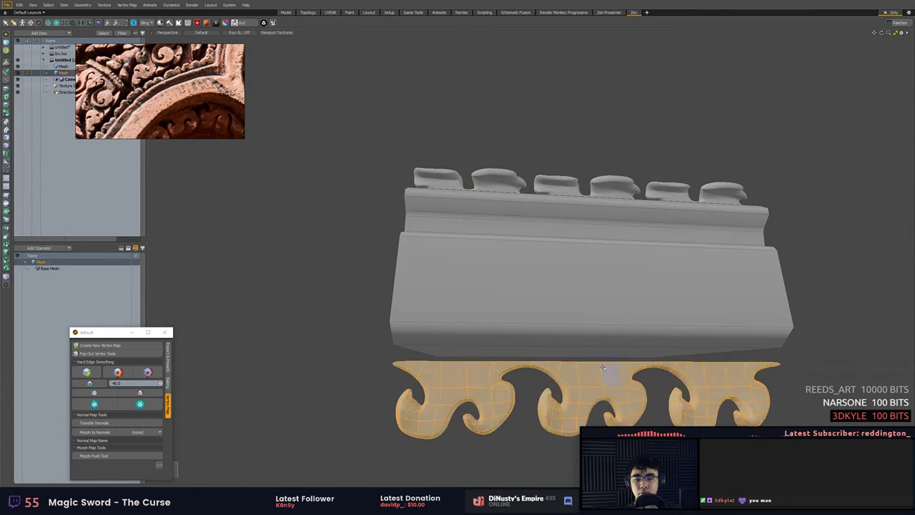
pyautogui.press('w')
pyautogui.keyDown('alt'); pyautogui.moveTo(593, 370); pyautogui.dragTo(602, 344); pyautogui.keyUp('alt')
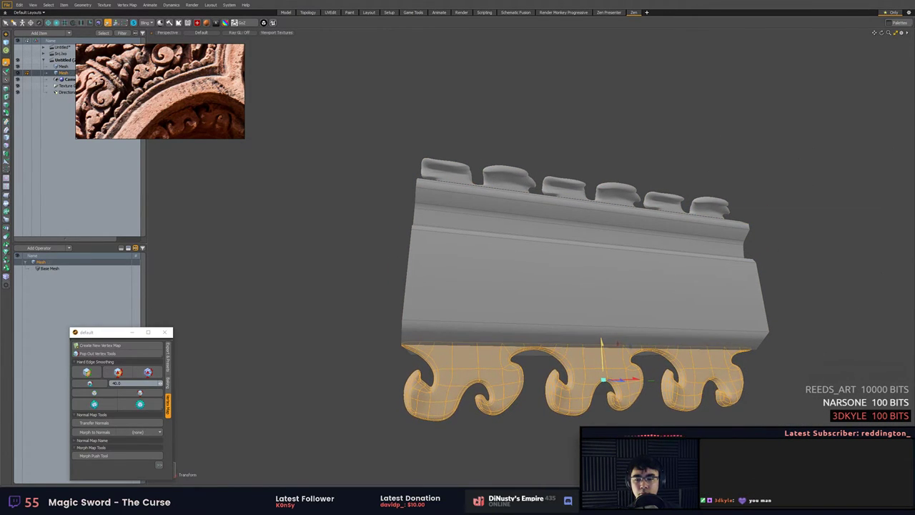
pyautogui.press('q')
pyautogui.click(429, 328)
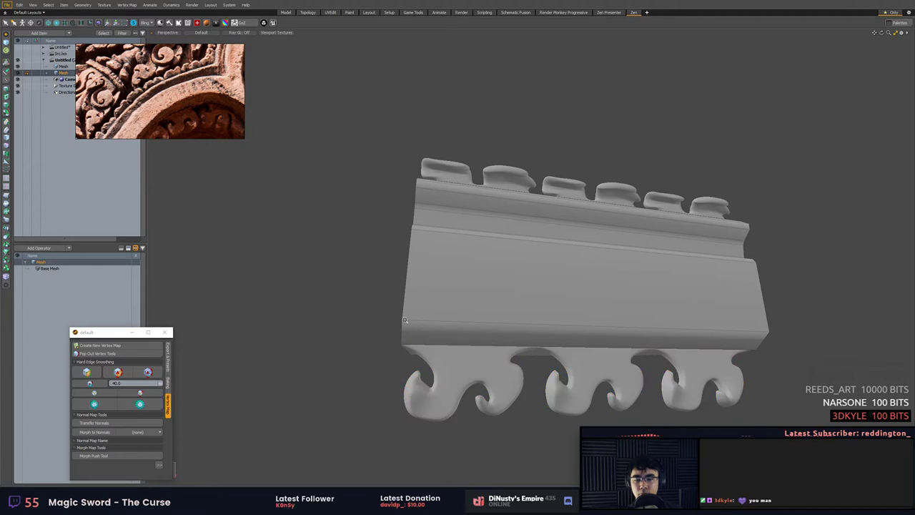
# Reselect the hanging scrolls and nudge their vertical position against the block's lower edge.
pyautogui.scroll(-3, 429, 329)
pyautogui.keyDown('alt'); pyautogui.moveTo(429, 329); pyautogui.dragTo(450, 316); pyautogui.keyUp('alt')
pyautogui.doubleClick(511, 328)
pyautogui.press('w')
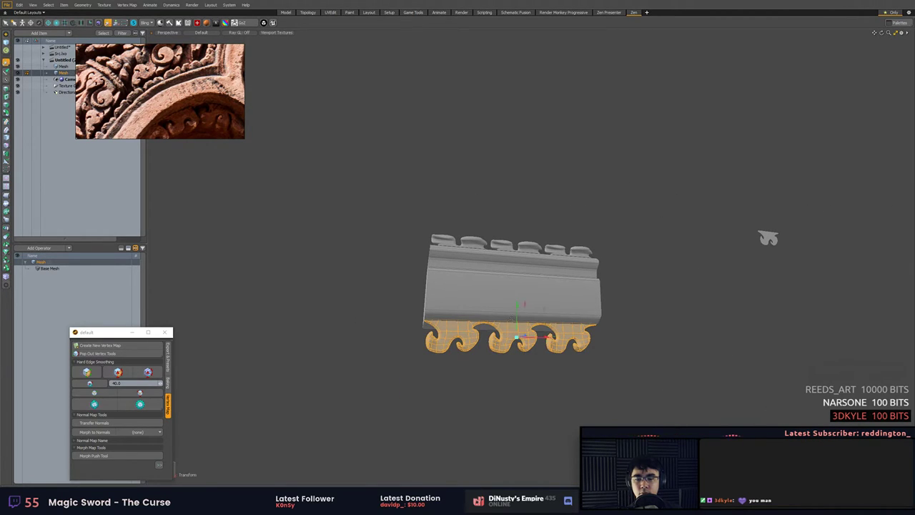
pyautogui.moveTo(516, 304); pyautogui.dragTo(516, 304)
pyautogui.press('q')
pyautogui.click(724, 348)
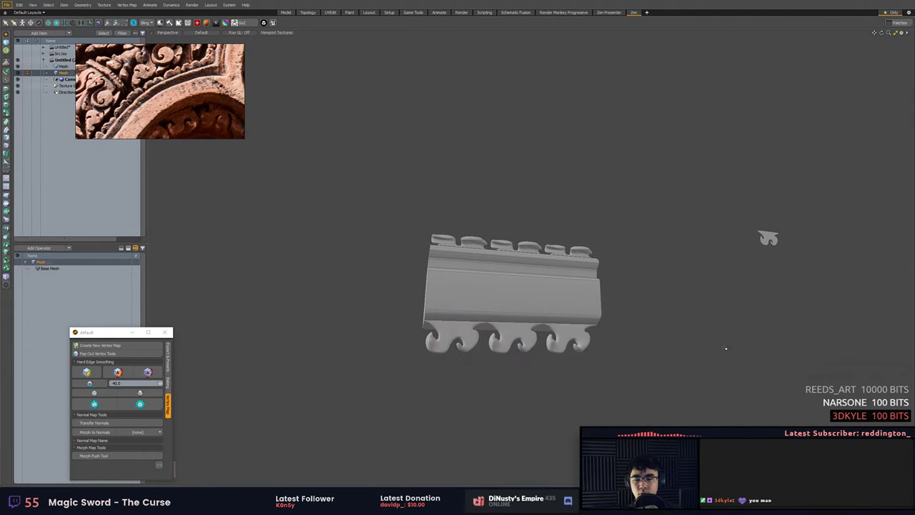
# Examine how the top wave trim and hanging scrolls line up with the molding block from above and the front.
pyautogui.keyDown('alt'); pyautogui.moveTo(725, 347); pyautogui.dragTo(641, 374); pyautogui.keyUp('alt')
pyautogui.press('KP_2')
pyautogui.press('KP_1')
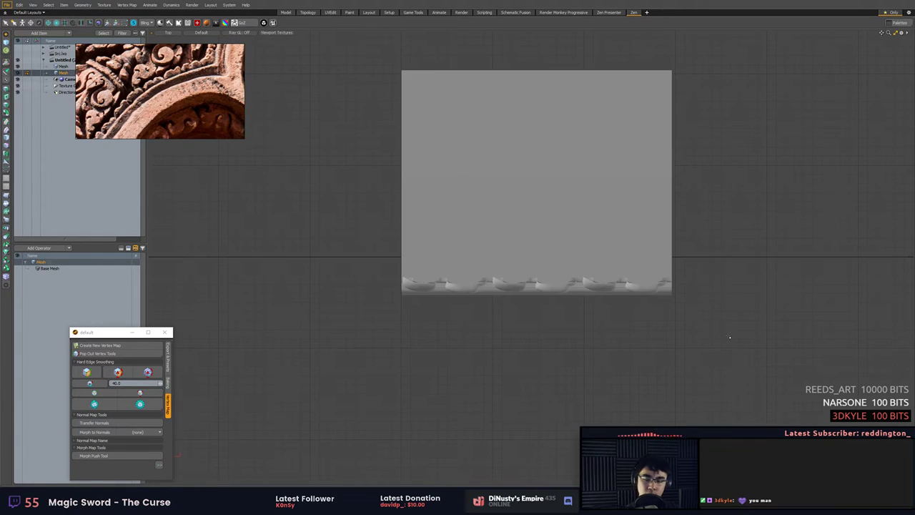
pyautogui.press('KP_2')
pyautogui.keyDown('alt'); pyautogui.keyDown('shift'); pyautogui.moveTo(761, 288); pyautogui.dragTo(744, 304); pyautogui.keyUp('shift'); pyautogui.keyUp('alt')
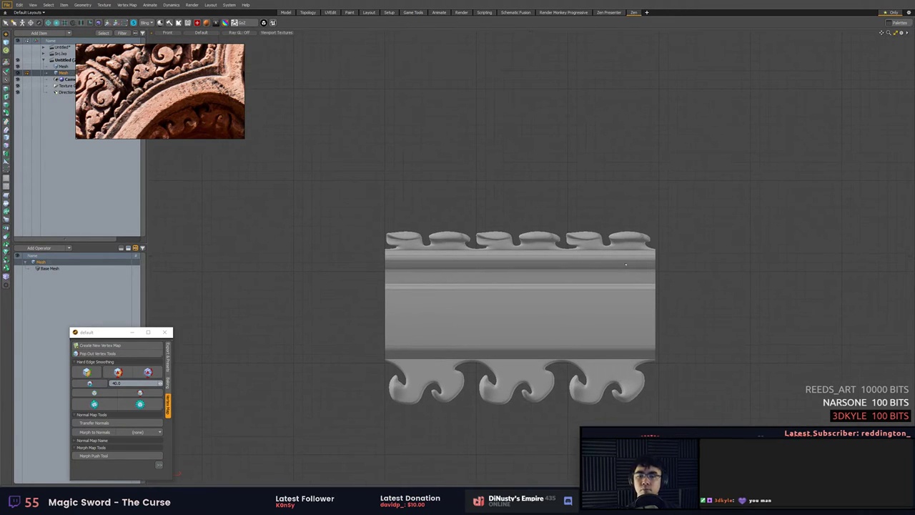
pyautogui.doubleClick(598, 245)
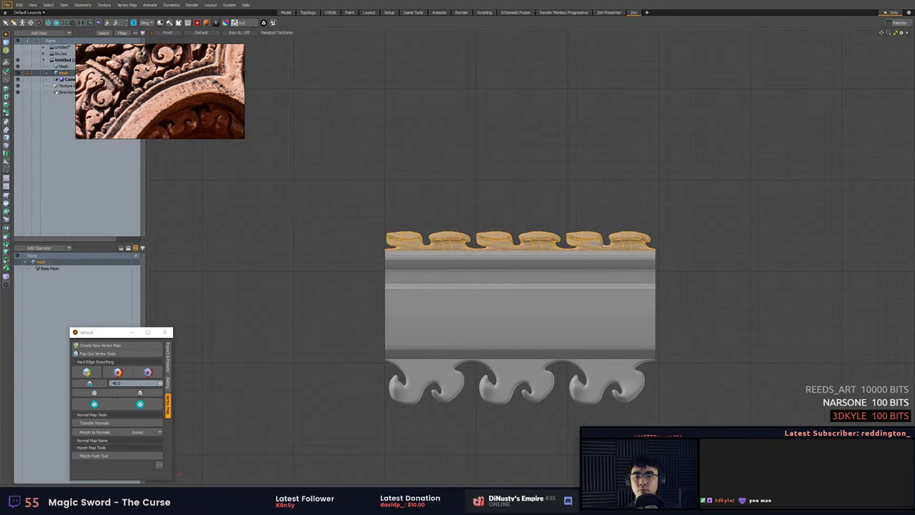
pyautogui.keyDown('shift'); pyautogui.doubleClick(618, 377); pyautogui.keyUp('shift')
pyautogui.click(774, 326)
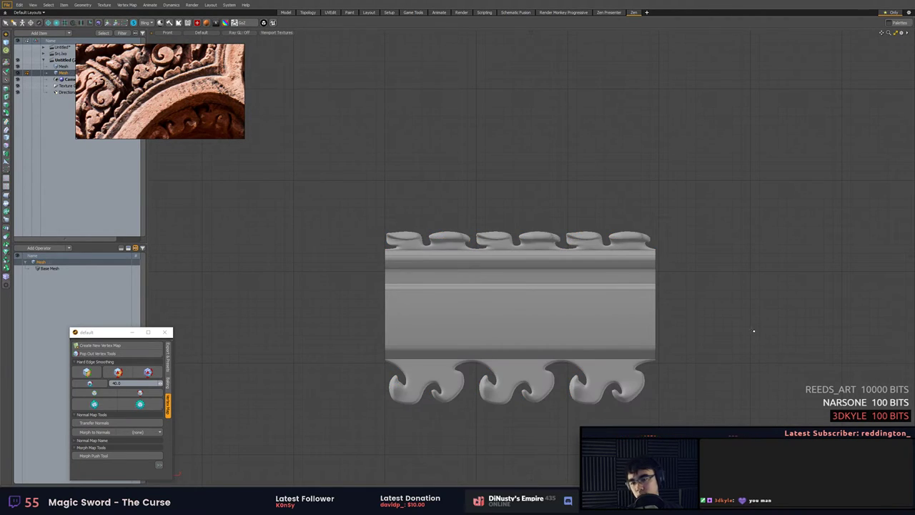
# Switch to the molding block's mesh and delete its back face and both end faces.
pyautogui.press('5')
pyautogui.click(632, 306)
pyautogui.press('3')
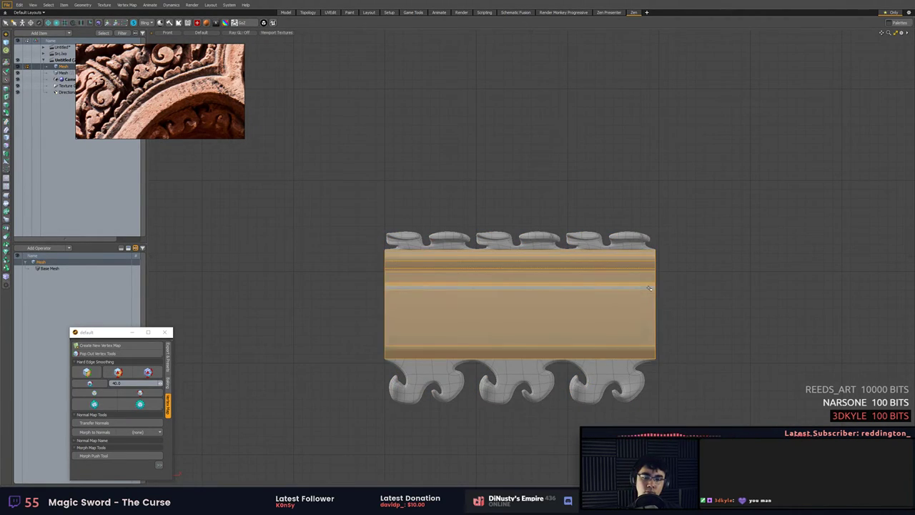
pyautogui.press('.')
pyautogui.keyDown('alt'); pyautogui.moveTo(647, 286); pyautogui.dragTo(751, 203); pyautogui.keyUp('alt')
pyautogui.scroll(-5, 751, 203)
pyautogui.keyDown('alt'); pyautogui.moveTo(643, 307); pyautogui.dragTo(757, 315); pyautogui.keyUp('alt')
pyautogui.click(580, 282)
pyautogui.keyDown('shift'); pyautogui.click(508, 305); pyautogui.keyUp('shift')
pyautogui.keyDown('alt'); pyautogui.moveTo(508, 304); pyautogui.dragTo(636, 303); pyautogui.keyUp('alt')
pyautogui.keyDown('shift'); pyautogui.click(503, 296); pyautogui.keyUp('shift')
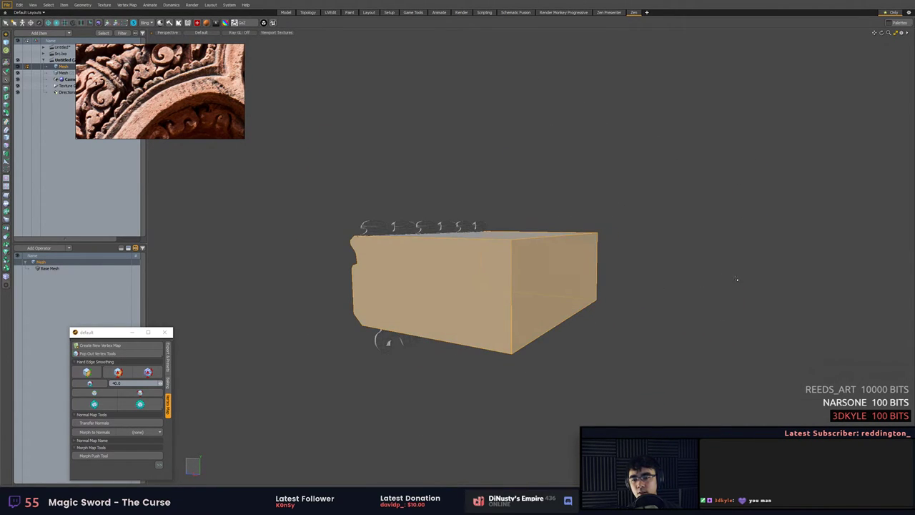
pyautogui.press('Delete')
# Select the molding's rear vertices and move them forward to shorten the top and bottom faces.
pyautogui.moveTo(590, 225)
pyautogui.keyDown('alt'); pyautogui.mouseDown()
pyautogui.moveTo(573, 315)
pyautogui.moveTo(580, 206)
pyautogui.moveTo(736, 316)
pyautogui.moveTo(571, 322)
pyautogui.mouseUp(); pyautogui.keyUp('alt')
pyautogui.click(574, 315)
pyautogui.press('1')
pyautogui.keyDown('alt'); pyautogui.moveTo(529, 229); pyautogui.dragTo(557, 171); pyautogui.keyUp('alt')
pyautogui.moveTo(556, 170); pyautogui.dragTo(634, 147, button='middle')
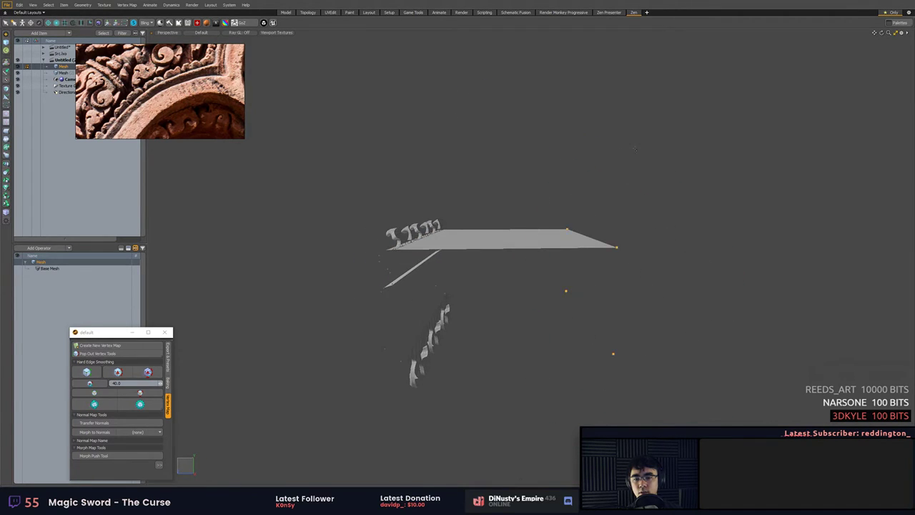
pyautogui.press('w')
pyautogui.keyDown('alt'); pyautogui.moveTo(635, 148); pyautogui.dragTo(592, 322); pyautogui.keyUp('alt')
pyautogui.moveTo(552, 337); pyautogui.dragTo(371, 349)
pyautogui.press('space')
# Preview the whole molding shell with subdivision smoothing and return it to its unsmoothed form.
pyautogui.keyDown('alt'); pyautogui.moveTo(492, 333); pyautogui.dragTo(589, 235); pyautogui.keyUp('alt')
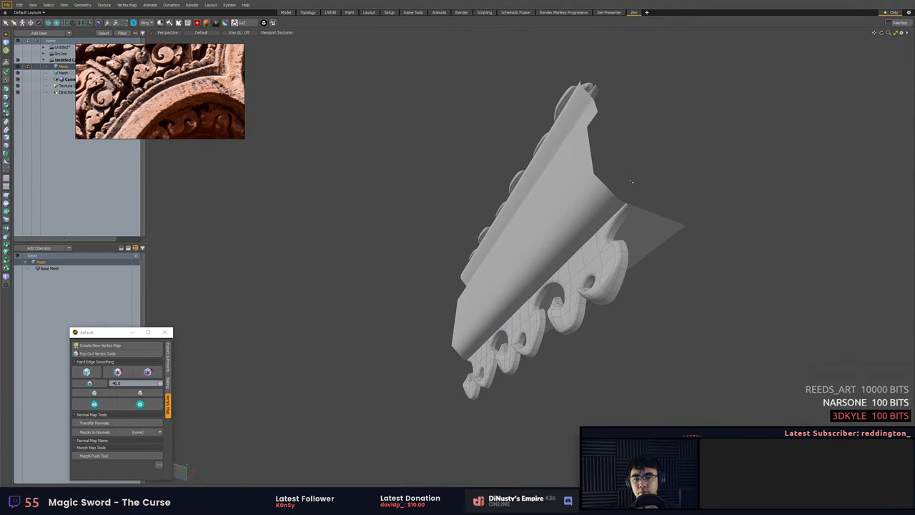
pyautogui.press('3')
pyautogui.doubleClick(614, 195)
pyautogui.press('Tab')
pyautogui.click(637, 179)
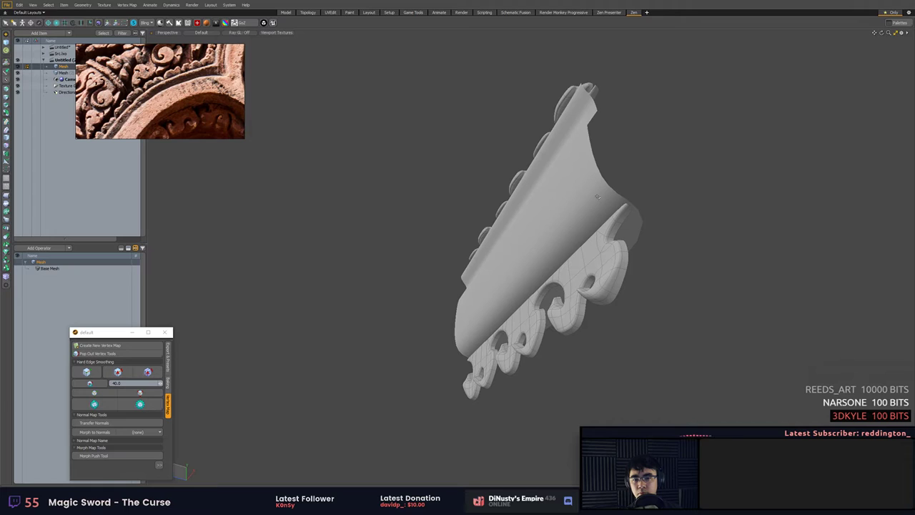
pyautogui.press('Tab')
# Select the edge above the molding's lower lip and turn on wireframe display for the active mesh.
pyautogui.keyDown('alt'); pyautogui.moveTo(621, 196); pyautogui.dragTo(572, 205); pyautogui.keyUp('alt')
pyautogui.press('2')
pyautogui.click(619, 227)
pyautogui.hotkey('ctrl', '3')
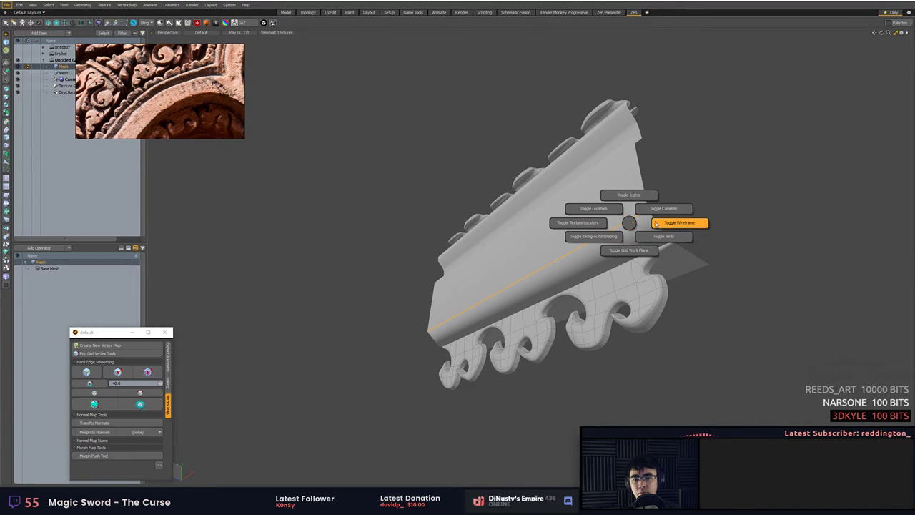
pyautogui.click(681, 223)
# Examine the molding's lengthwise edges by selecting them, and compare the profile with subdivision smoothing on and off.
pyautogui.keyDown('alt'); pyautogui.moveTo(679, 227); pyautogui.dragTo(659, 281); pyautogui.keyUp('alt')
pyautogui.doubleClick(650, 248)
pyautogui.press('3')
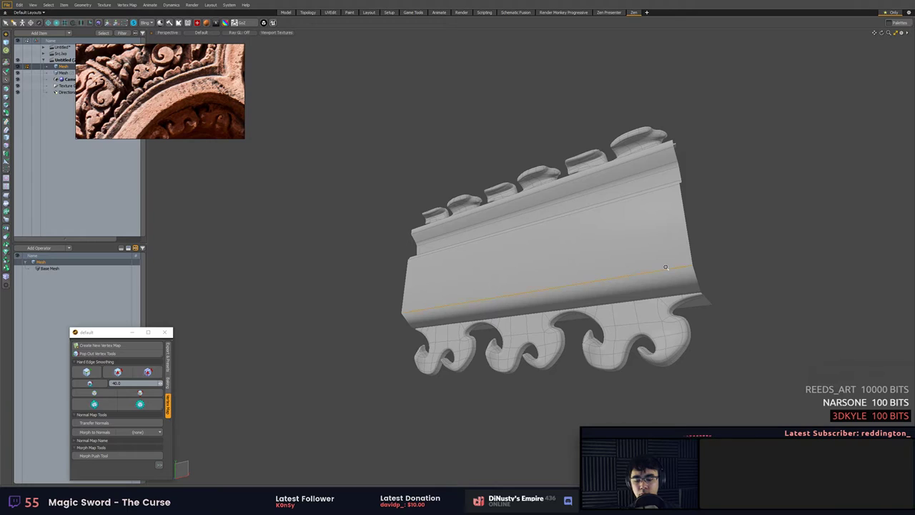
pyautogui.keyDown('alt'); pyautogui.moveTo(643, 208); pyautogui.dragTo(670, 304); pyautogui.keyUp('alt')
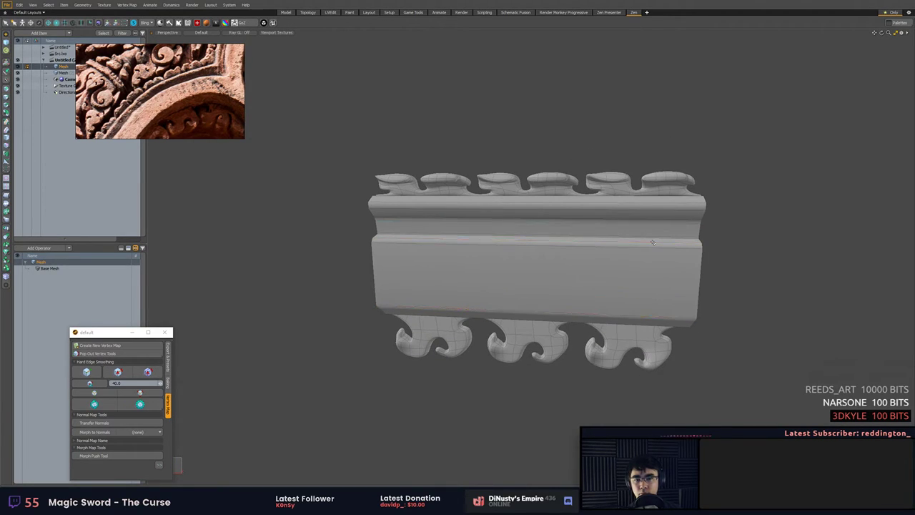
pyautogui.moveTo(652, 247); pyautogui.dragTo(647, 212)
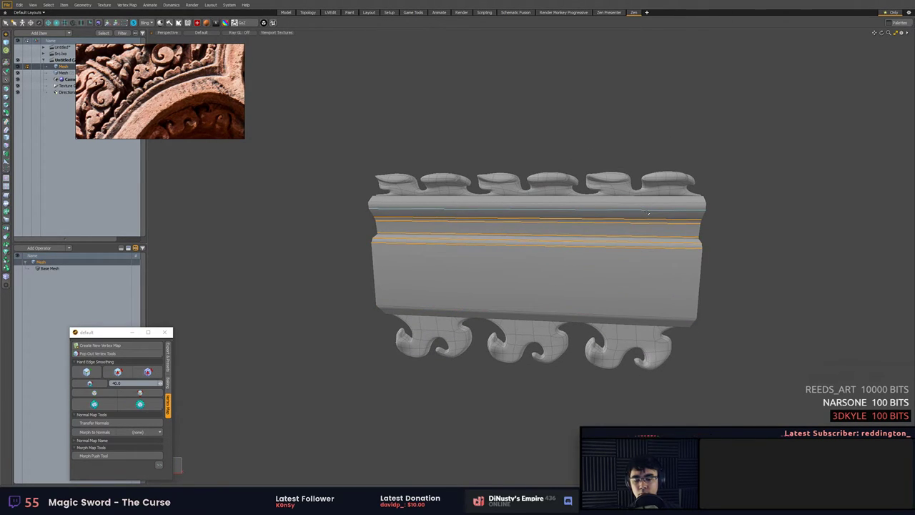
pyautogui.hotkey('alt', 'l')
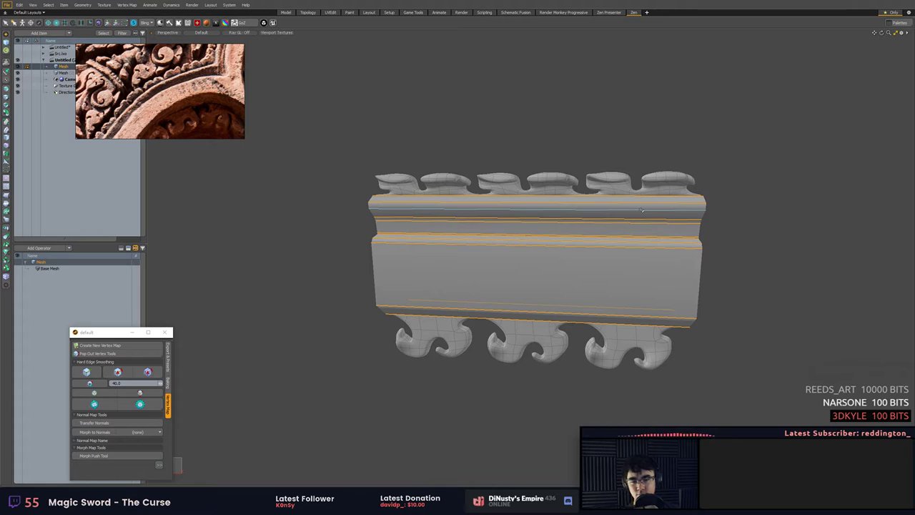
pyautogui.keyDown('alt'); pyautogui.moveTo(594, 217); pyautogui.dragTo(775, 215); pyautogui.keyUp('alt')
pyautogui.keyDown('alt'); pyautogui.keyDown('shift'); pyautogui.moveTo(597, 240); pyautogui.dragTo(568, 212); pyautogui.keyUp('shift'); pyautogui.keyUp('alt')
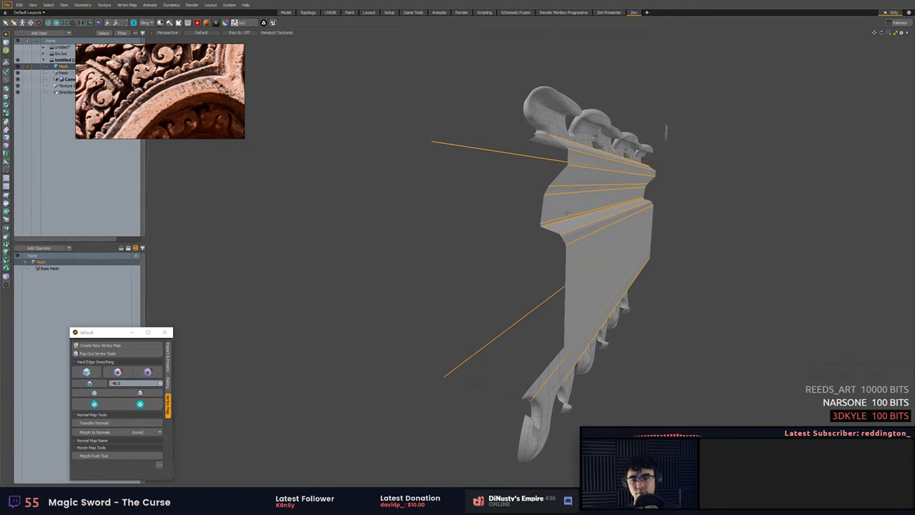
pyautogui.press('Escape')
pyautogui.press('Tab')
pyautogui.press('Tab')
pyautogui.press('Tab')
pyautogui.press('Tab')
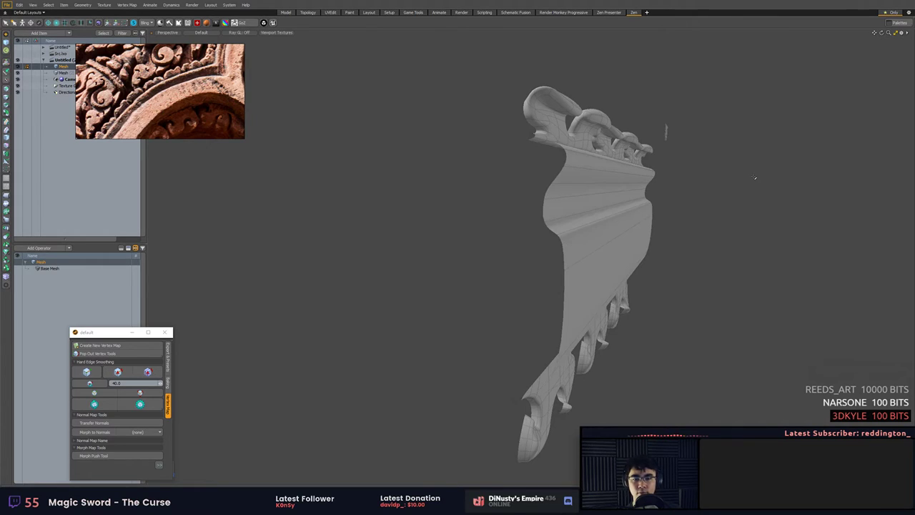
# Add a lengthwise loop slice to the molding's top face near its front edge.
pyautogui.click(571, 219)
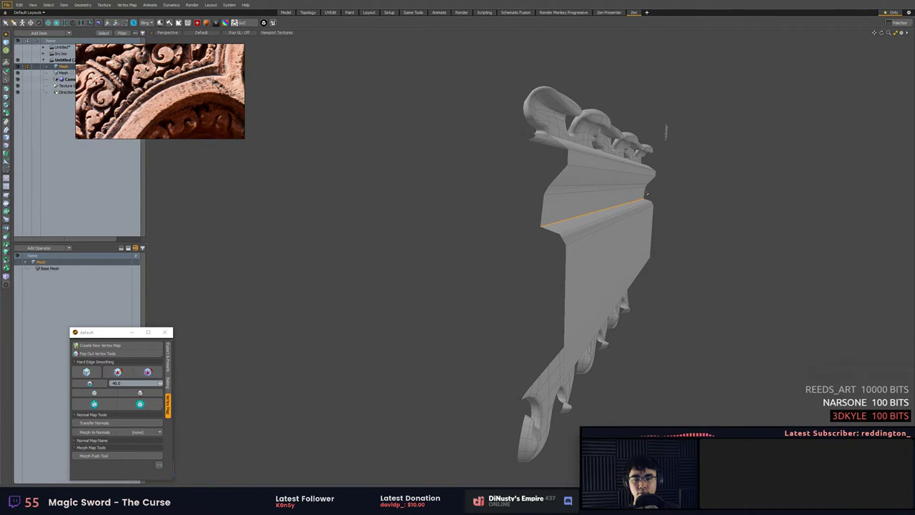
pyautogui.press('Tab')
pyautogui.keyDown('alt'); pyautogui.moveTo(700, 191); pyautogui.dragTo(708, 202); pyautogui.keyUp('alt')
pyautogui.keyDown('shift'); pyautogui.click(549, 172); pyautogui.keyUp('shift')
pyautogui.click(542, 193)
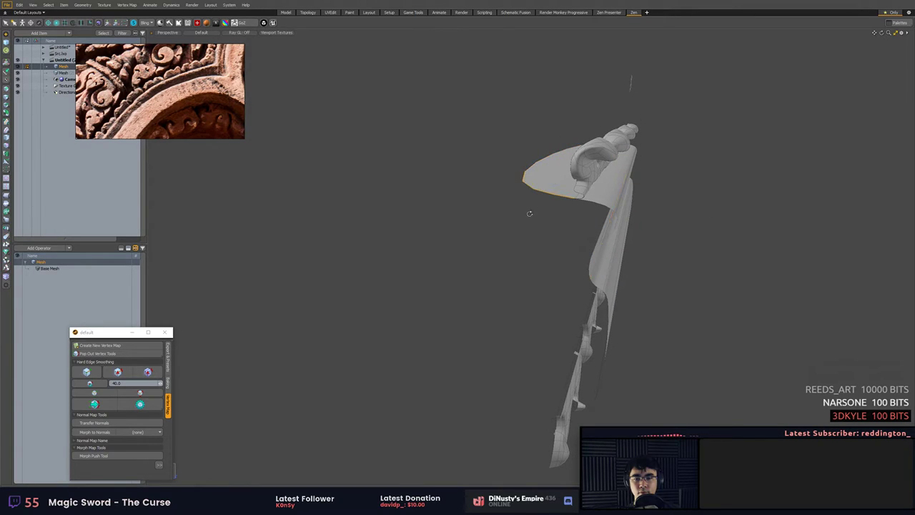
pyautogui.hotkey('alt', 'c')
pyautogui.moveTo(529, 210); pyautogui.dragTo(612, 188)
pyautogui.press('space')
pyautogui.press('Tab')
# Bevel the upper and lower edges of the molding's recessed band slightly to tighten them under smoothing.
pyautogui.click(563, 191)
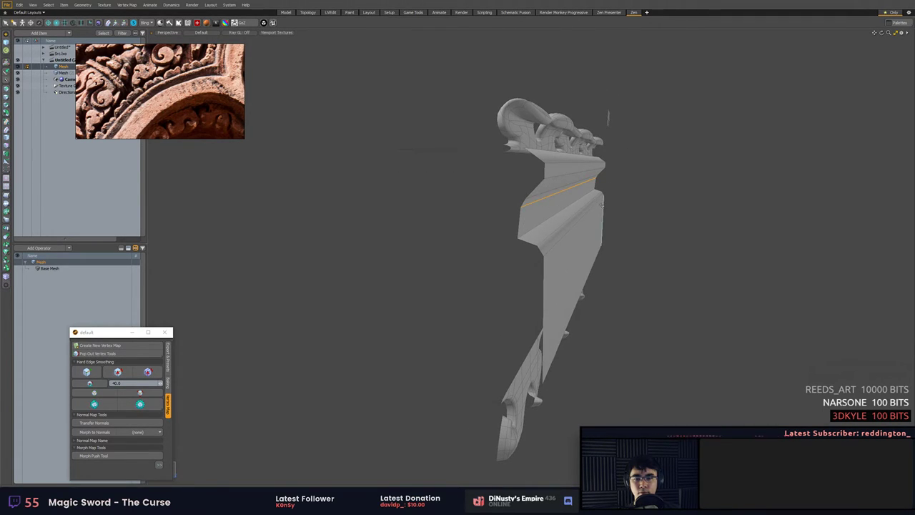
pyautogui.press('w')
pyautogui.moveTo(677, 205); pyautogui.dragTo(704, 205)
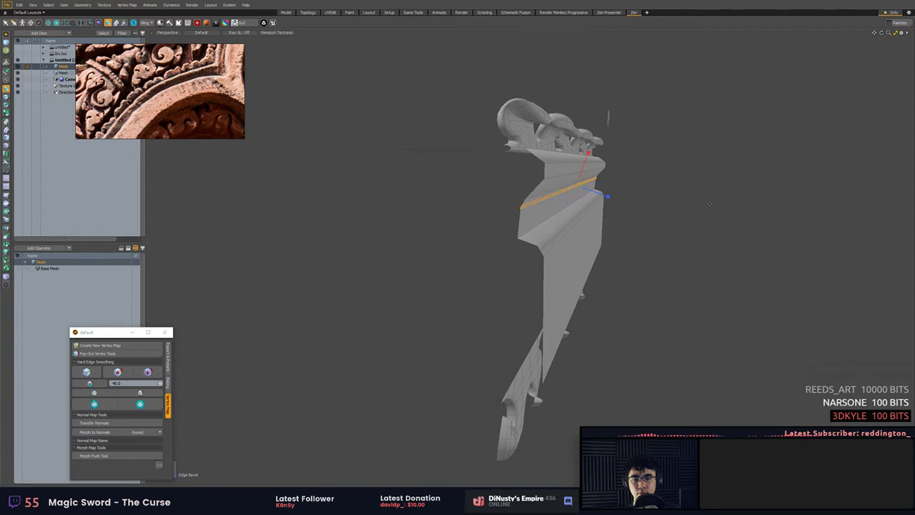
pyautogui.press('space')
pyautogui.click(711, 204)
pyautogui.press('Tab')
pyautogui.click(569, 203)
pyautogui.press('b')
pyautogui.moveTo(572, 206); pyautogui.dragTo(577, 205)
pyautogui.press('space')
pyautogui.click(641, 214)
# Bevel the edge where the molding's front face meets the sloped lower lip.
pyautogui.keyDown('alt'); pyautogui.moveTo(641, 215); pyautogui.dragTo(690, 222); pyautogui.keyUp('alt')
pyautogui.click(550, 225)
pyautogui.press('b')
pyautogui.hotkey('ctrl', 'z')
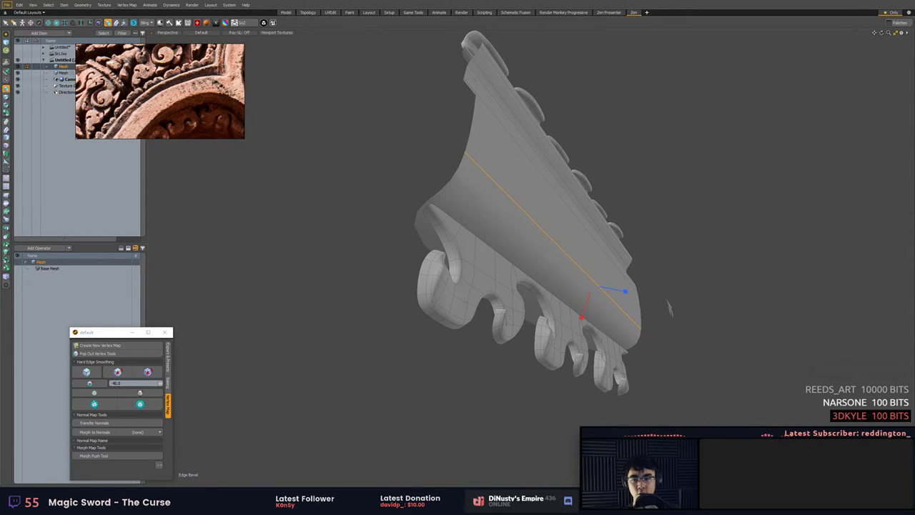
pyautogui.hotkey('ctrl', 'shift', 'z')
pyautogui.press('w')
pyautogui.press('space')
pyautogui.click(691, 222)
# Add a lengthwise loop slice to the sloped lower lip, close to its bottom edge.
pyautogui.click(446, 190)
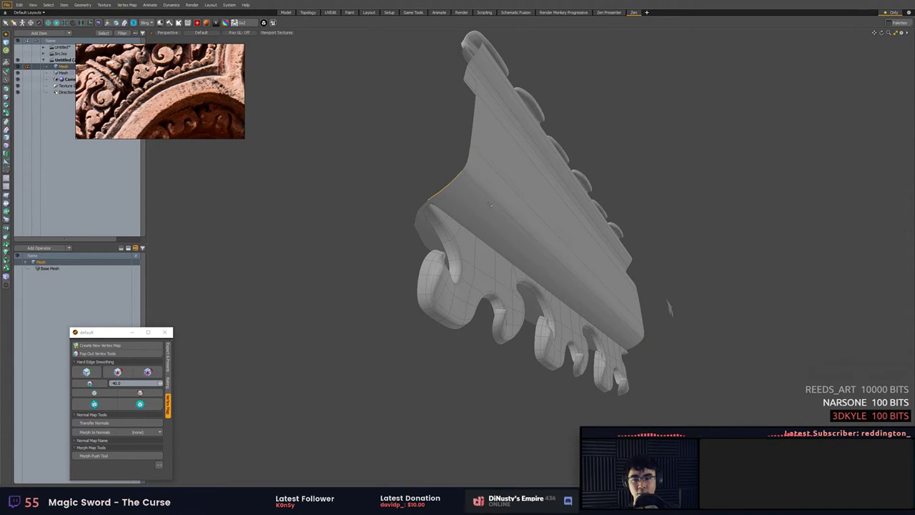
pyautogui.press('b')
pyautogui.moveTo(447, 192); pyautogui.dragTo(466, 191)
pyautogui.hotkey('ctrl', 'z')
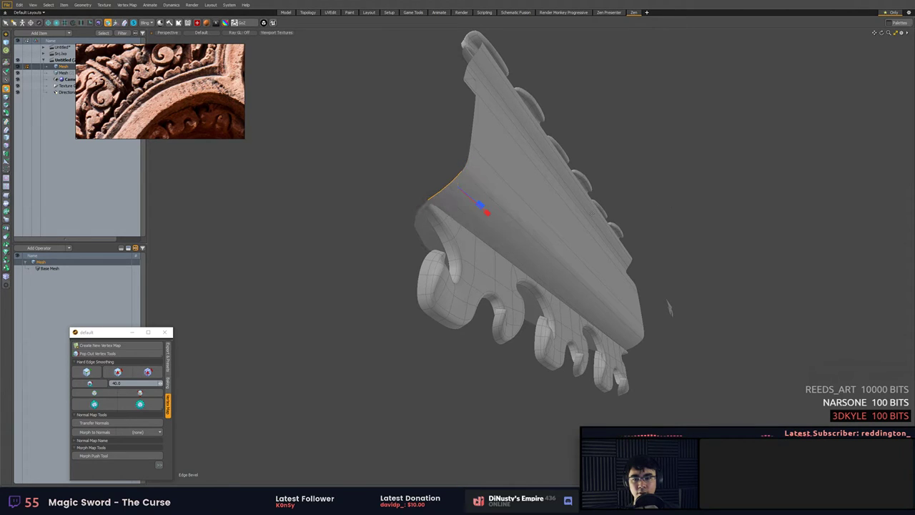
pyautogui.hotkey('alt', 'c')
pyautogui.moveTo(447, 192); pyautogui.dragTo(462, 192)
pyautogui.hotkey('ctrl', 'z')
pyautogui.hotkey('alt', 'c')
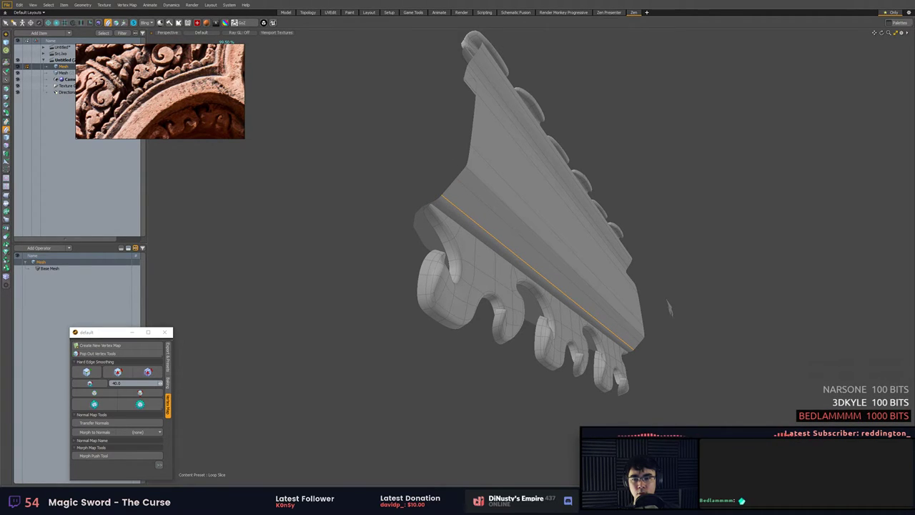
pyautogui.press('Escape')
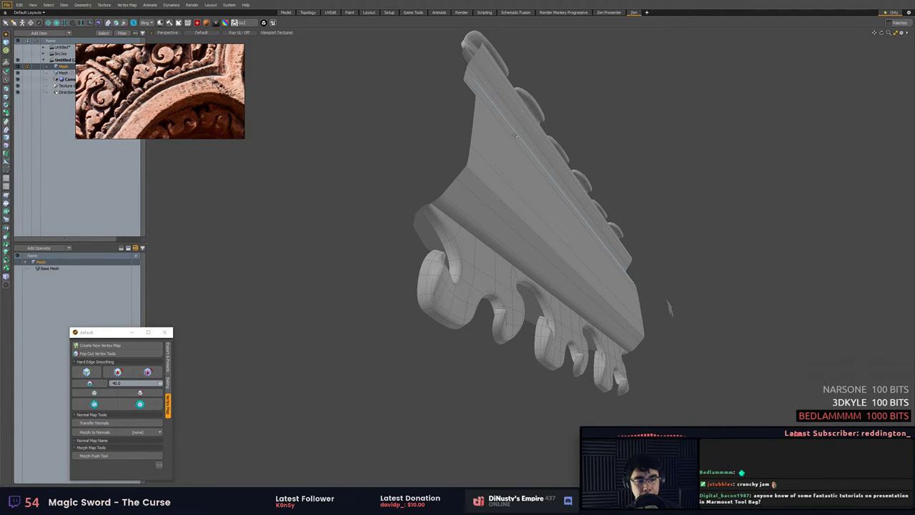
# Try shifting the upper edge of the molding's front face vertically with smoothing turned off.
pyautogui.keyDown('alt'); pyautogui.moveTo(515, 135); pyautogui.dragTo(658, 200); pyautogui.keyUp('alt')
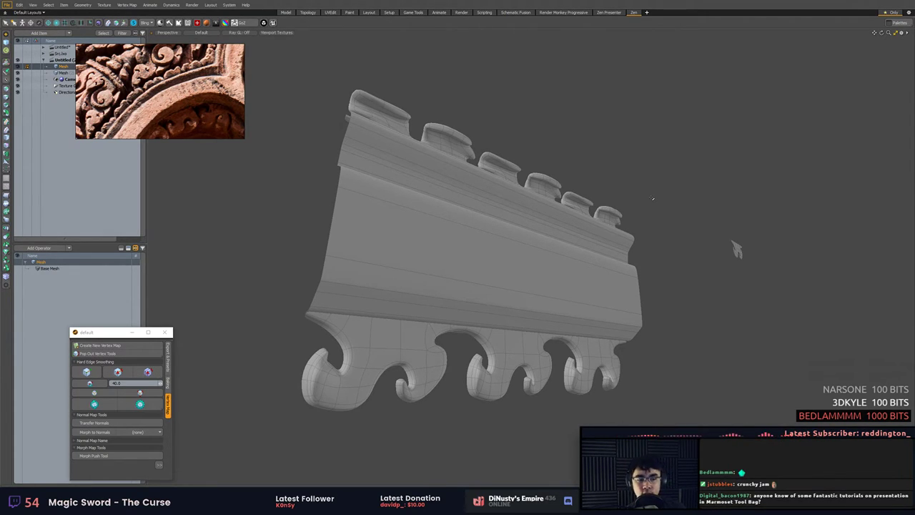
pyautogui.keyDown('alt'); pyautogui.moveTo(554, 215); pyautogui.dragTo(451, 285); pyautogui.keyUp('alt')
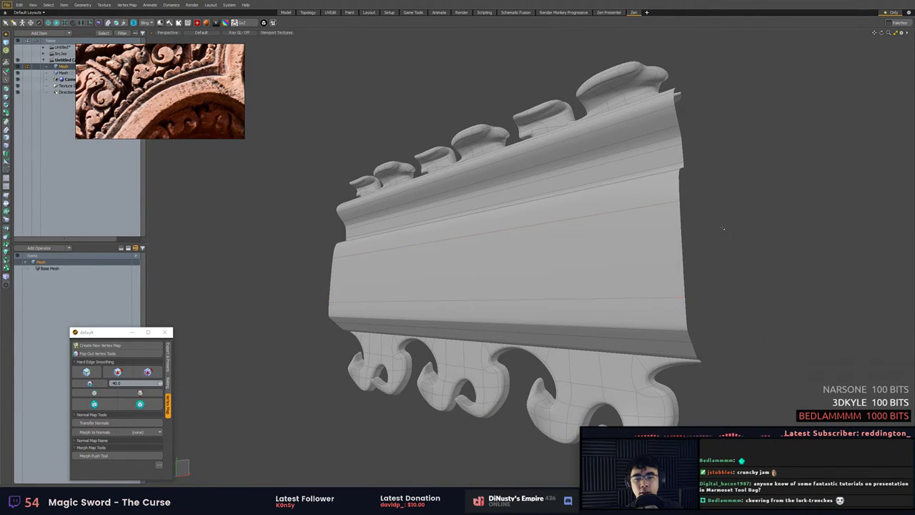
pyautogui.keyDown('alt'); pyautogui.moveTo(664, 200); pyautogui.dragTo(580, 252); pyautogui.keyUp('alt')
pyautogui.moveTo(580, 252); pyautogui.dragTo(600, 295, button='middle')
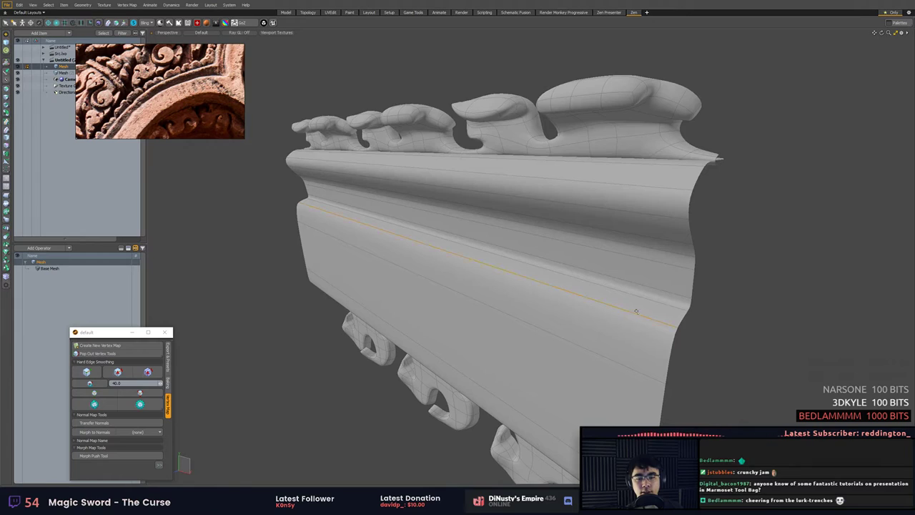
pyautogui.click(621, 363)
pyautogui.press('w')
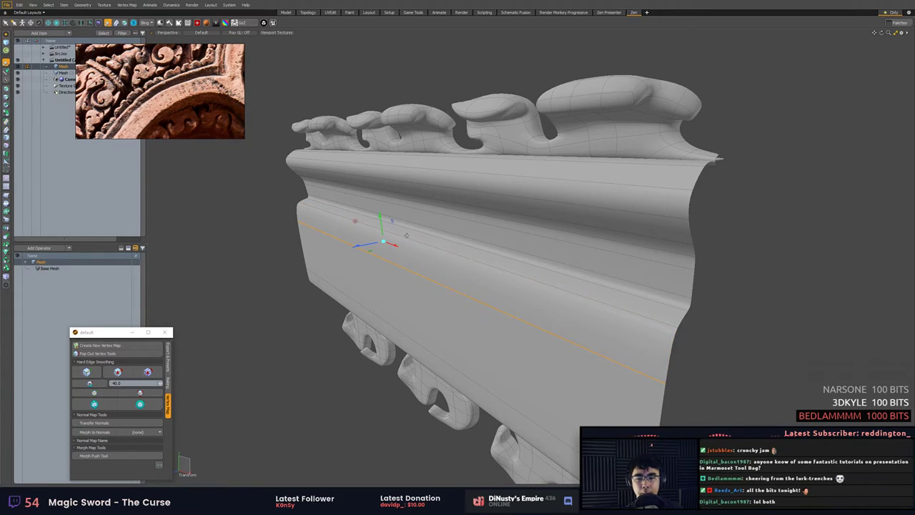
pyautogui.press('Tab')
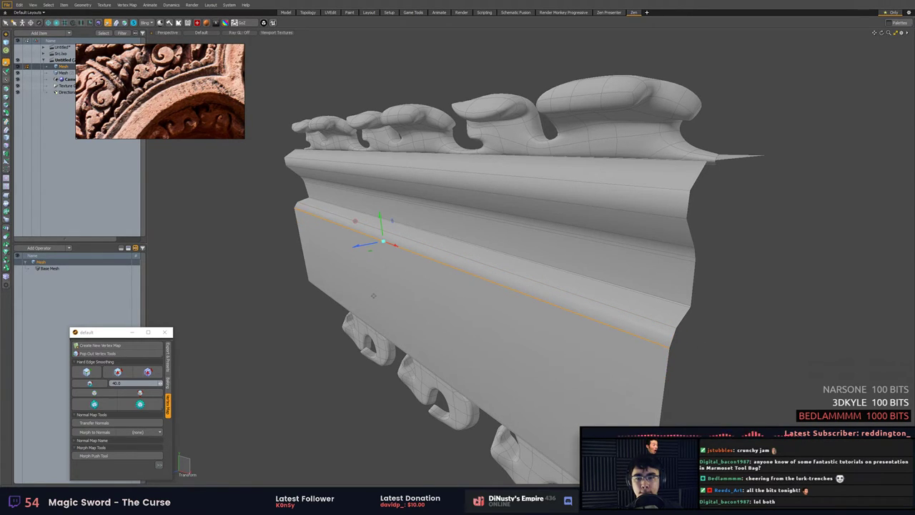
pyautogui.moveTo(380, 220)
pyautogui.mouseDown()
pyautogui.moveTo(381, 228)
pyautogui.moveTo(380, 220)
pyautogui.mouseUp()
pyautogui.press('q')
# Add a lengthwise loop slice just below the front face's upper edge and turn subdivision smoothing back on.
pyautogui.click(667, 367)
pyautogui.hotkey('alt', 'c')
pyautogui.moveTo(711, 376); pyautogui.dragTo(699, 376)
pyautogui.press('q')
pyautogui.press('Tab')
pyautogui.keyDown('alt'); pyautogui.moveTo(756, 376); pyautogui.dragTo(758, 367); pyautogui.keyUp('alt')
# Turn off the active mesh's wireframe display and view the smoothed molding with its ornaments as a whole.
pyautogui.hotkey('ctrl', '2')
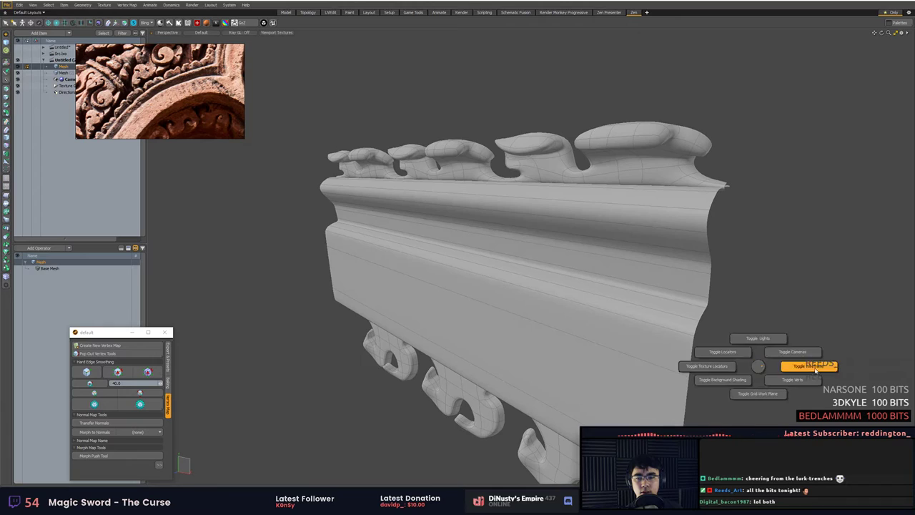
pyautogui.click(816, 368)
pyautogui.keyDown('alt'); pyautogui.moveTo(817, 368); pyautogui.dragTo(688, 371); pyautogui.keyUp('alt')
pyautogui.scroll(-5, 739, 344)
pyautogui.keyDown('alt'); pyautogui.moveTo(741, 204); pyautogui.dragTo(820, 174); pyautogui.keyUp('alt')
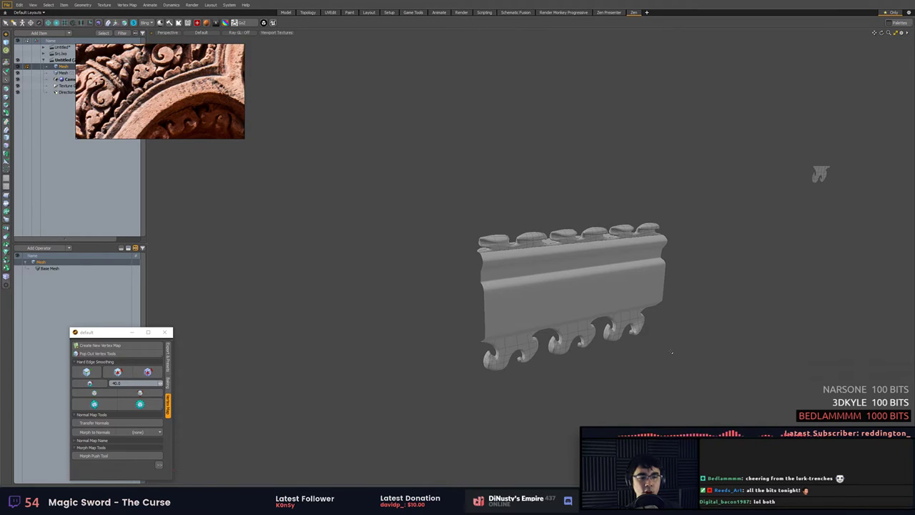
# Make the ornaments' mesh active and return to polygon selection.
pyautogui.press('5')
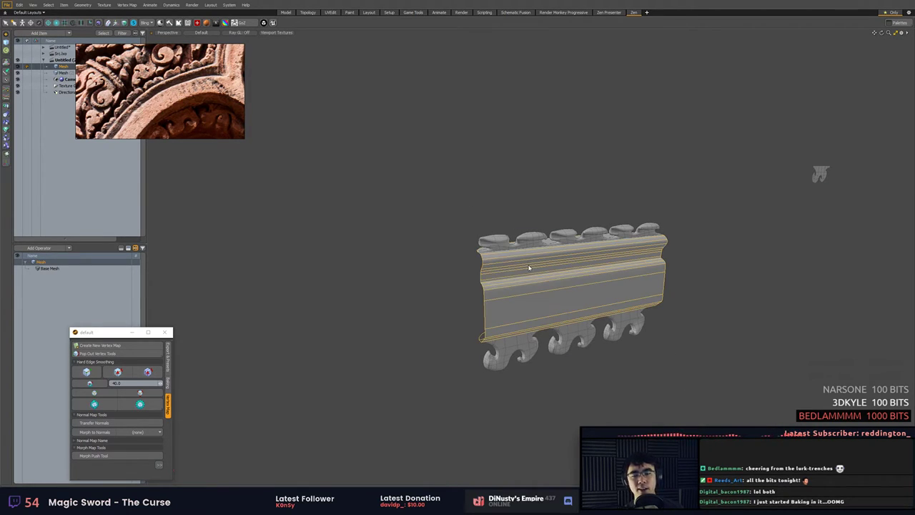
pyautogui.click(539, 238)
pyautogui.click(546, 252)
pyautogui.click(544, 245)
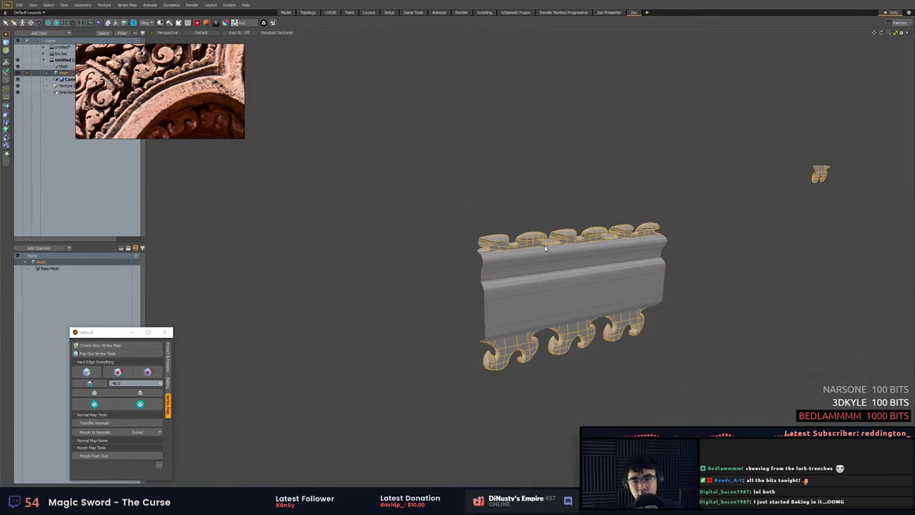
pyautogui.press('3')
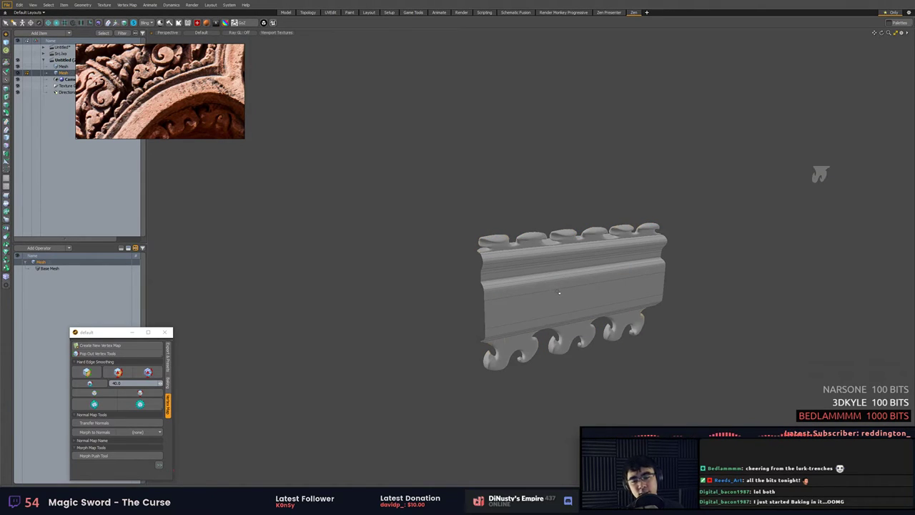
# Select the molding strip's connected polygons and examine its profile.
pyautogui.press('5')
pyautogui.click(559, 292)
pyautogui.press('3')
pyautogui.doubleClick(556, 276)
pyautogui.hotkey('shift', 'a')
pyautogui.keyDown('alt'); pyautogui.moveTo(557, 276); pyautogui.dragTo(532, 287); pyautogui.keyUp('alt')
pyautogui.scroll(-1, 539, 273)
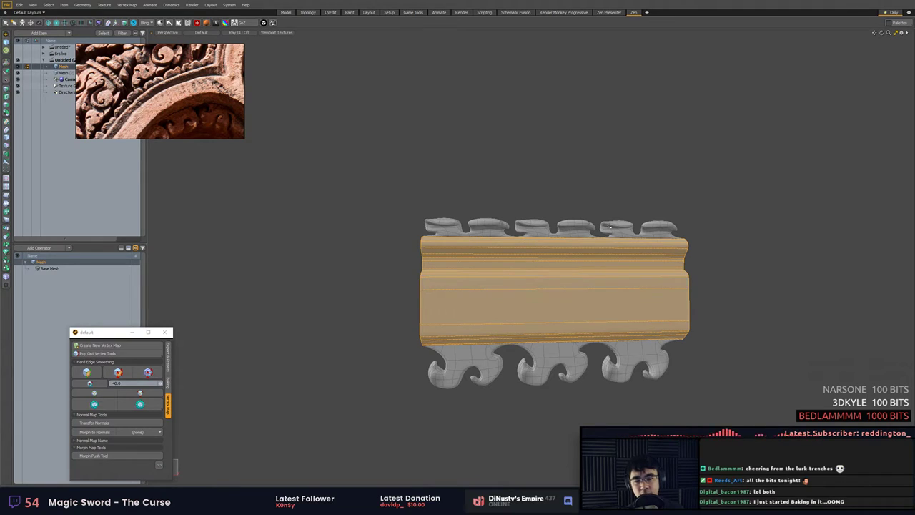
# Select the ornament mesh item and examine its alignment with the molding in the top and front views.
pyautogui.press('5')
pyautogui.click(611, 226)
pyautogui.keyDown('alt'); pyautogui.moveTo(605, 253); pyautogui.dragTo(578, 293); pyautogui.keyUp('alt')
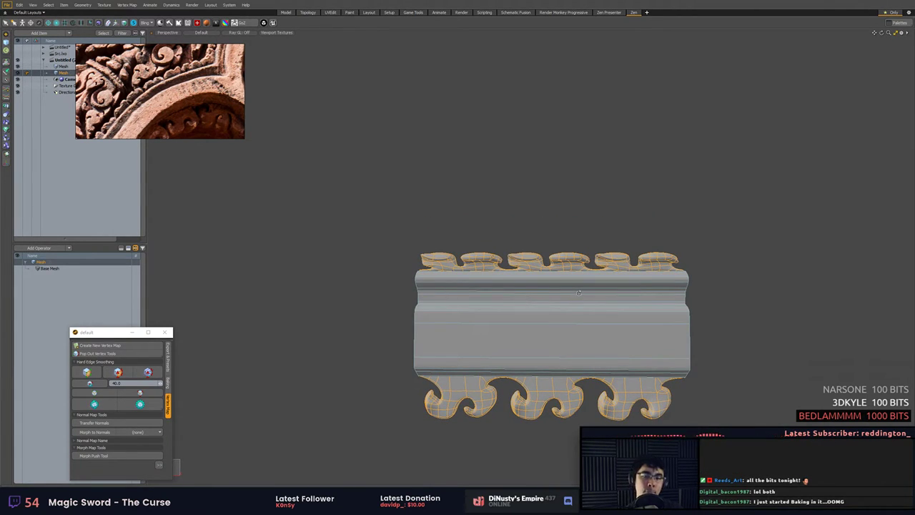
pyautogui.press('KP_1')
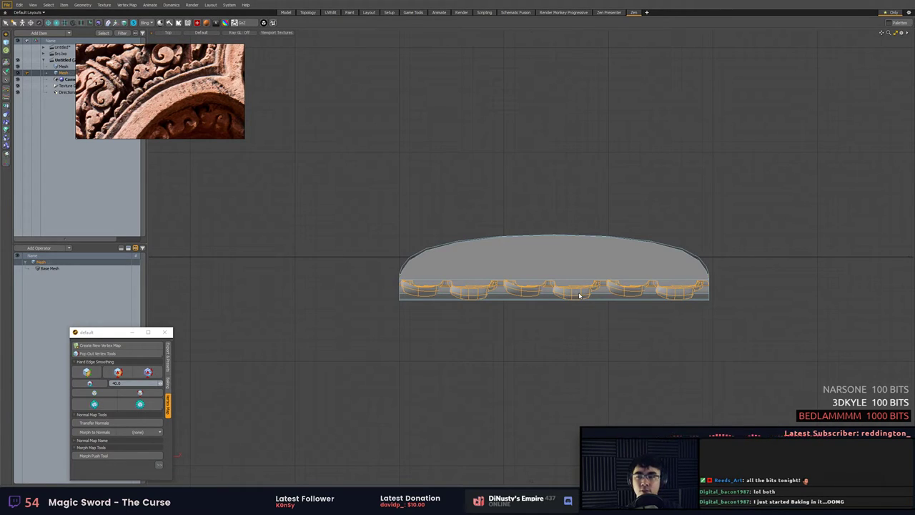
pyautogui.press('KP_Decimal')
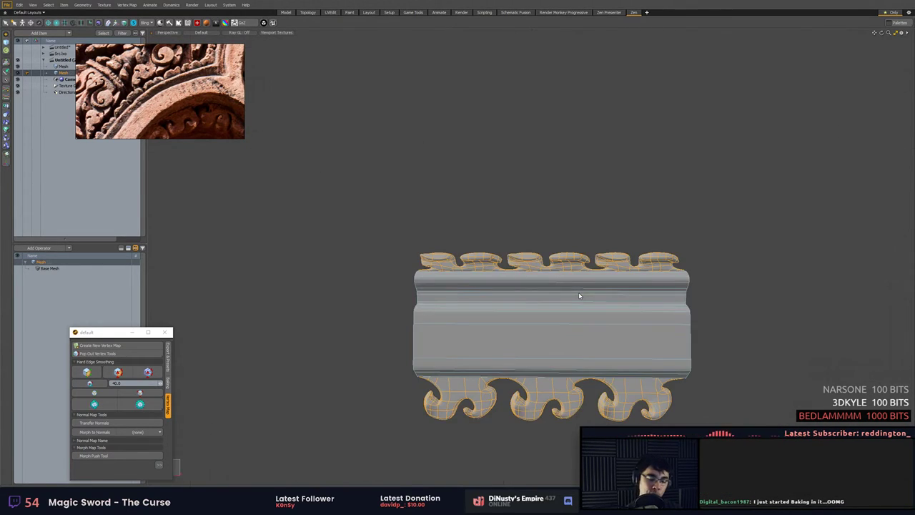
pyautogui.keyDown('alt'); pyautogui.keyDown('shift'); pyautogui.moveTo(578, 270); pyautogui.dragTo(631, 246); pyautogui.keyUp('shift'); pyautogui.keyUp('alt')
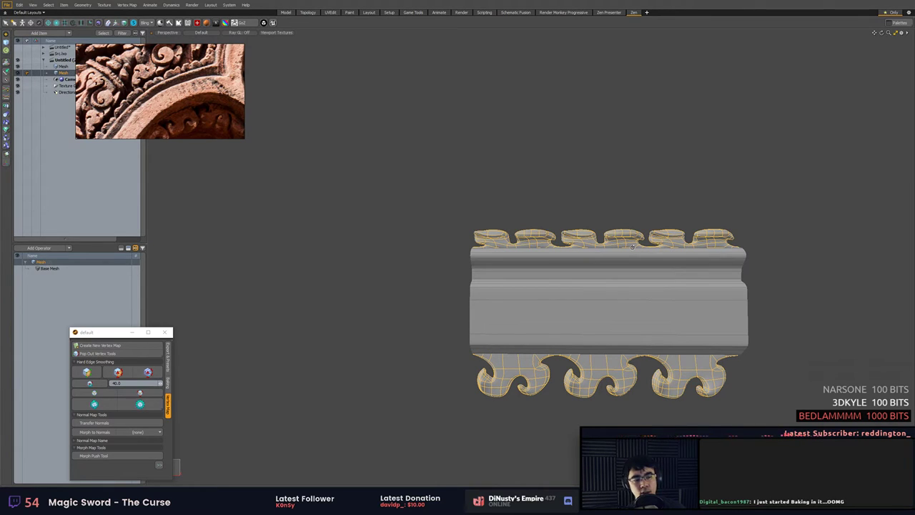
pyautogui.keyDown('alt'); pyautogui.keyDown('shift'); pyautogui.moveTo(667, 228); pyautogui.dragTo(674, 208); pyautogui.keyUp('shift'); pyautogui.keyUp('alt')
pyautogui.press('KP_2')
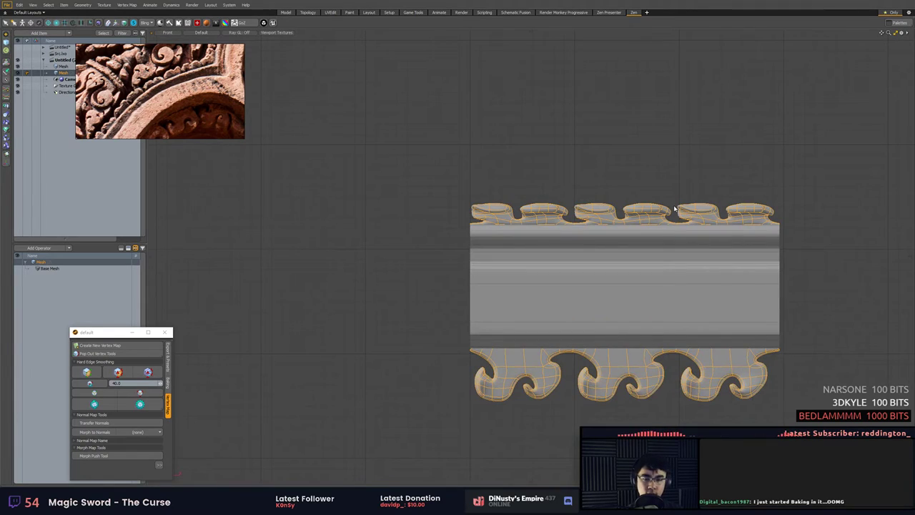
# Isolate the upper ornament row as a polygon selection and examine how it meets the molding.
pyautogui.click(579, 147)
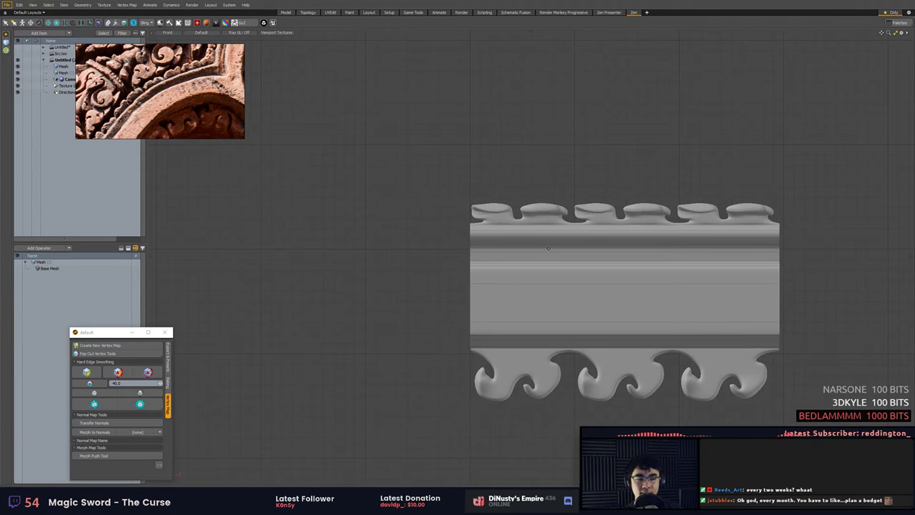
pyautogui.keyDown('alt'); pyautogui.keyDown('shift'); pyautogui.moveTo(543, 253); pyautogui.dragTo(484, 238); pyautogui.keyUp('shift'); pyautogui.keyUp('alt')
pyautogui.keyDown('ctrl'); pyautogui.keyDown('alt'); pyautogui.moveTo(485, 238); pyautogui.dragTo(529, 242); pyautogui.keyUp('alt'); pyautogui.keyUp('ctrl')
pyautogui.keyDown('alt'); pyautogui.keyDown('shift'); pyautogui.moveTo(529, 241); pyautogui.dragTo(518, 242); pyautogui.keyUp('shift'); pyautogui.keyUp('alt')
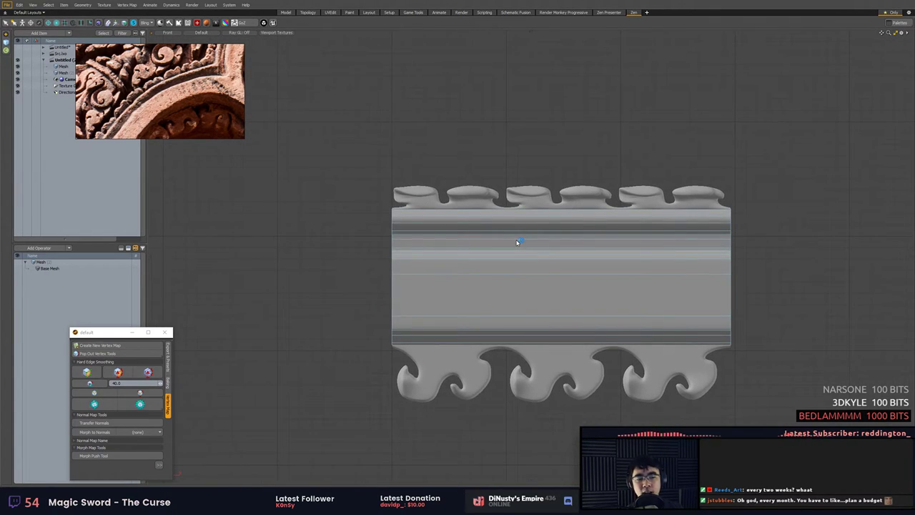
pyautogui.click(527, 209)
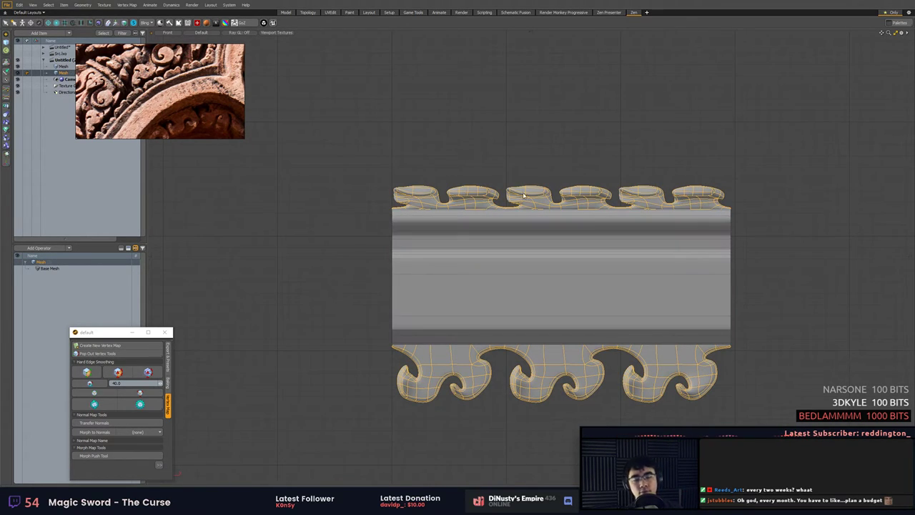
pyautogui.click(536, 180)
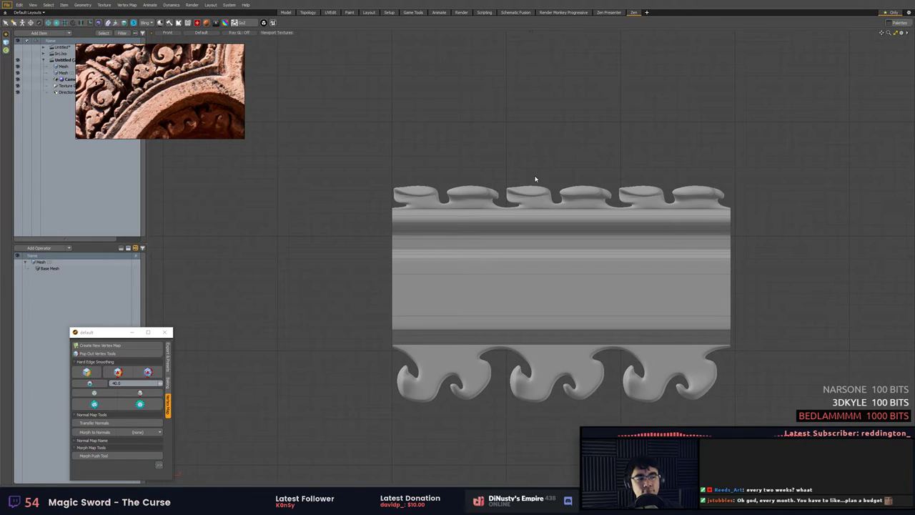
pyautogui.click(528, 192)
pyautogui.press('3')
pyautogui.keyDown('alt'); pyautogui.keyDown('shift'); pyautogui.moveTo(596, 223); pyautogui.dragTo(599, 209); pyautogui.keyUp('shift'); pyautogui.keyUp('alt')
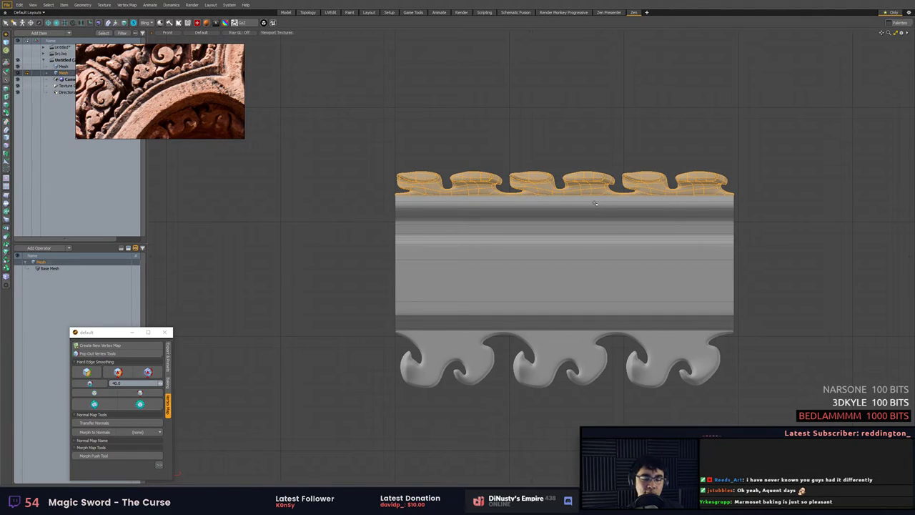
# Select the lower ornament row's polygons and examine the row in perspective before clearing the selection.
pyautogui.click(601, 334)
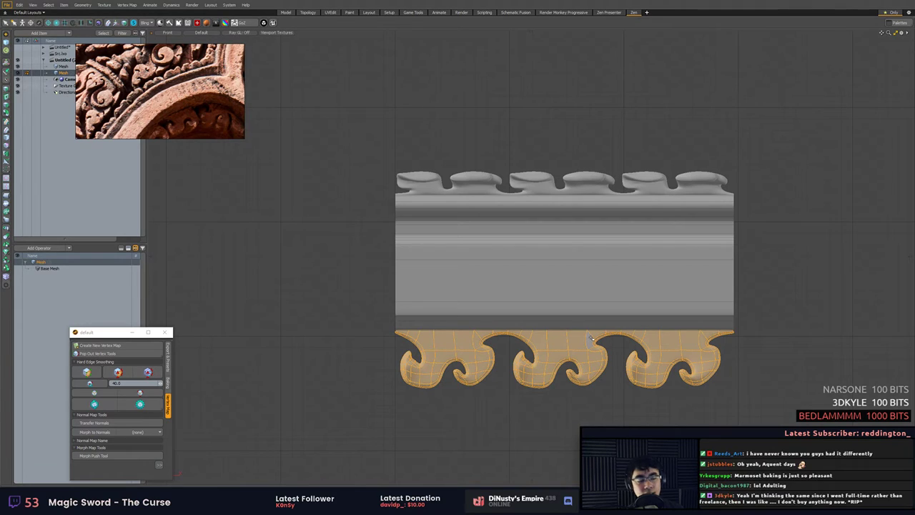
pyautogui.click(706, 320)
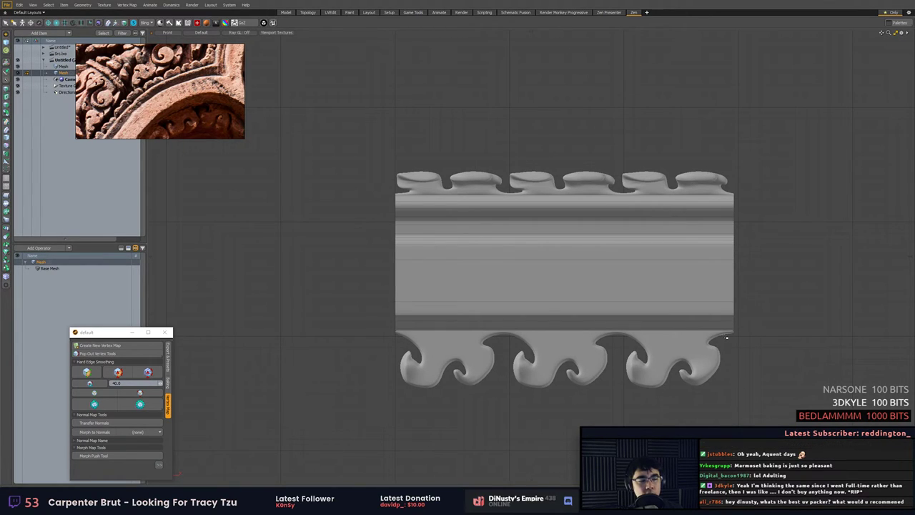
pyautogui.click(715, 333)
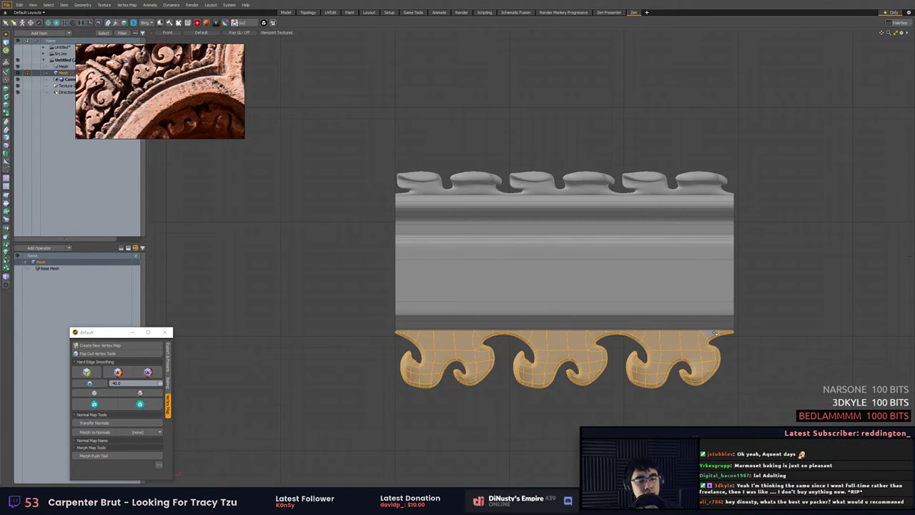
pyautogui.hotkey('shift', 'a')
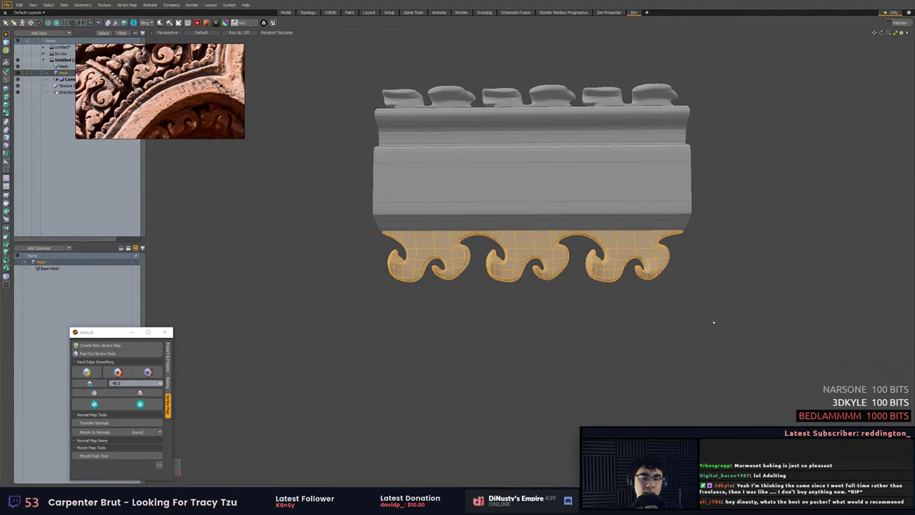
pyautogui.keyDown('alt'); pyautogui.moveTo(712, 321); pyautogui.dragTo(553, 286); pyautogui.keyUp('alt')
pyautogui.keyDown('alt'); pyautogui.moveTo(613, 264); pyautogui.dragTo(751, 379); pyautogui.keyUp('alt')
pyautogui.click(751, 380)
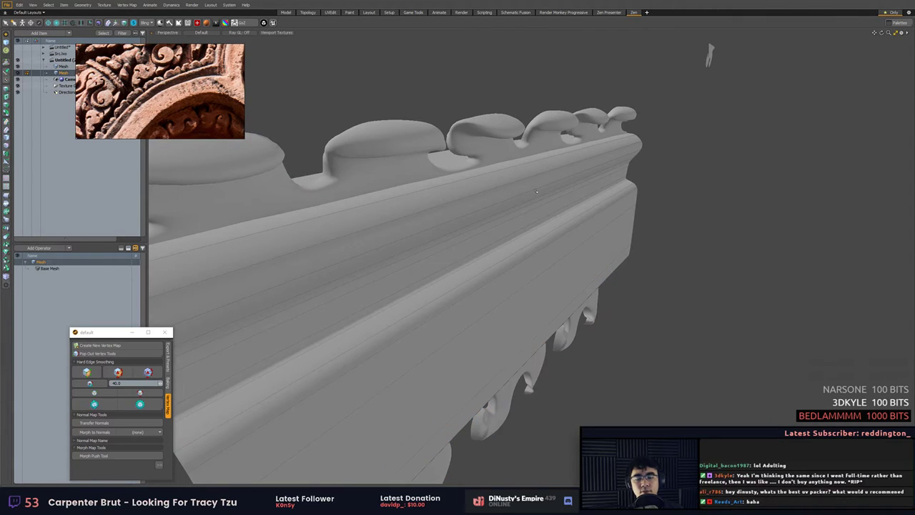
# Examine the thickness and open sides of both ornament rows from the end of the molding.
pyautogui.doubleClick(504, 145)
pyautogui.click(504, 146)
pyautogui.keyDown('alt'); pyautogui.moveTo(522, 171); pyautogui.dragTo(763, 351); pyautogui.keyUp('alt')
pyautogui.press(']')
pyautogui.doubleClick(555, 329)
pyautogui.click(571, 321)
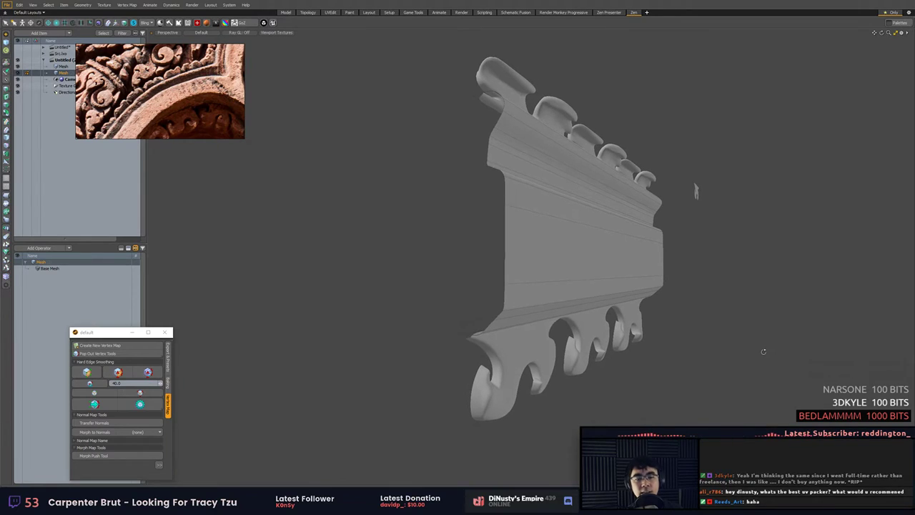
pyautogui.keyDown('alt'); pyautogui.moveTo(695, 190); pyautogui.dragTo(802, 152); pyautogui.keyUp('alt')
pyautogui.keyDown('alt'); pyautogui.moveTo(629, 366); pyautogui.dragTo(633, 370); pyautogui.keyUp('alt')
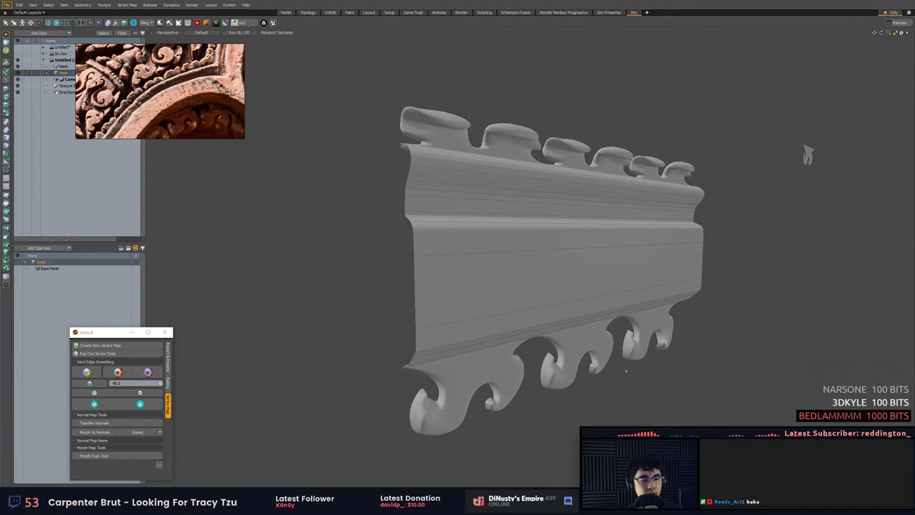
# Move the lower ornament row's back border edges farther behind the molding to deepen its sides, excluding the edges along the molding.
pyautogui.keyDown('alt'); pyautogui.moveTo(561, 394); pyautogui.dragTo(506, 248); pyautogui.keyUp('alt')
pyautogui.doubleClick(441, 160)
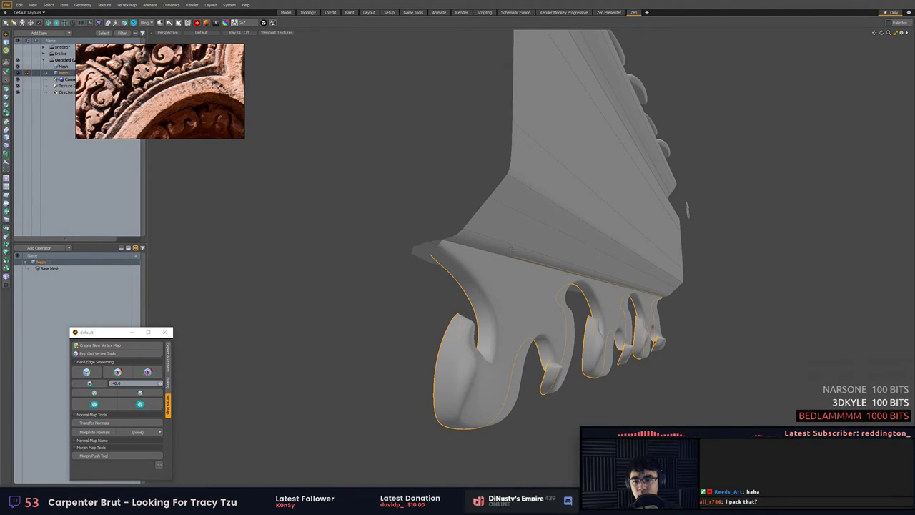
pyautogui.moveTo(541, 240)
pyautogui.keyDown('ctrl'); pyautogui.mouseDown(button='right')
pyautogui.moveTo(691, 305)
pyautogui.moveTo(664, 301)
pyautogui.mouseUp(button='right'); pyautogui.keyUp('ctrl')
pyautogui.moveTo(662, 300)
pyautogui.keyDown('alt'); pyautogui.mouseDown()
pyautogui.moveTo(537, 291)
pyautogui.moveTo(541, 260)
pyautogui.mouseUp(); pyautogui.keyUp('alt')
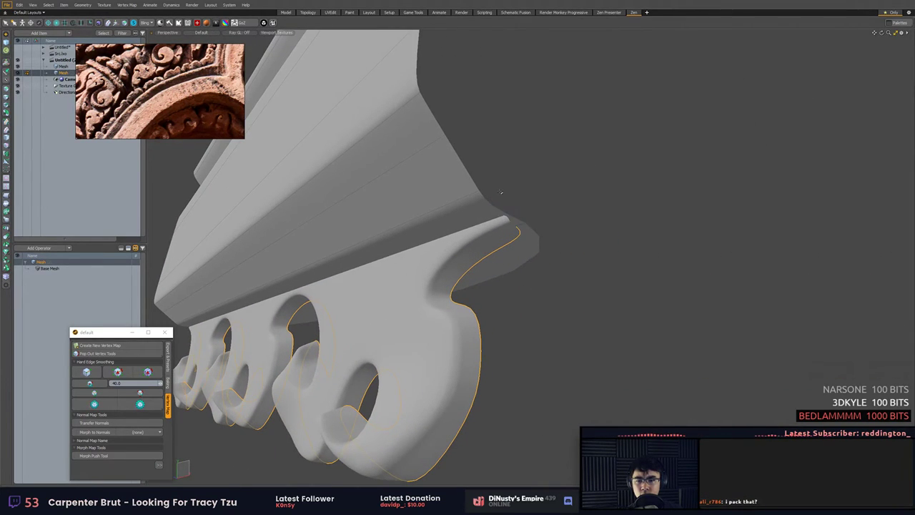
pyautogui.moveTo(549, 227)
pyautogui.keyDown('alt'); pyautogui.mouseDown()
pyautogui.moveTo(549, 236)
pyautogui.moveTo(553, 219)
pyautogui.mouseUp(); pyautogui.keyUp('alt')
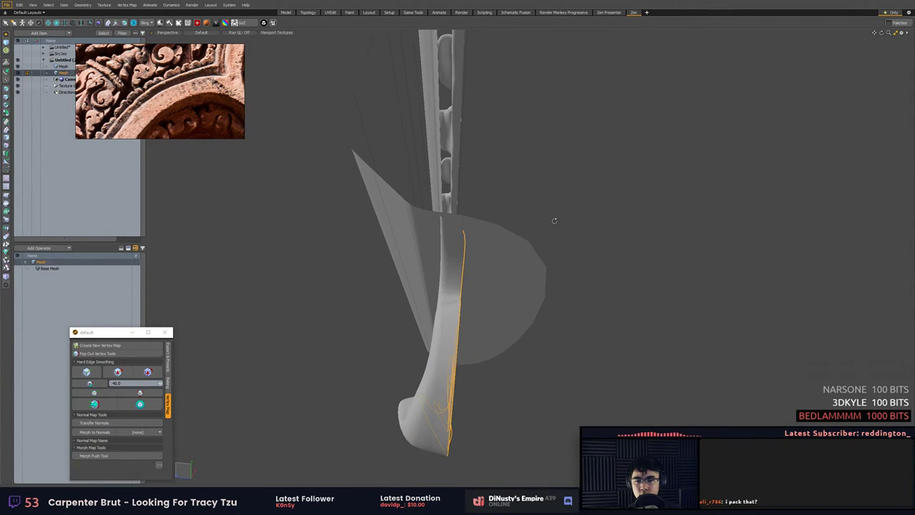
pyautogui.press('w')
pyautogui.moveTo(432, 388); pyautogui.dragTo(455, 387)
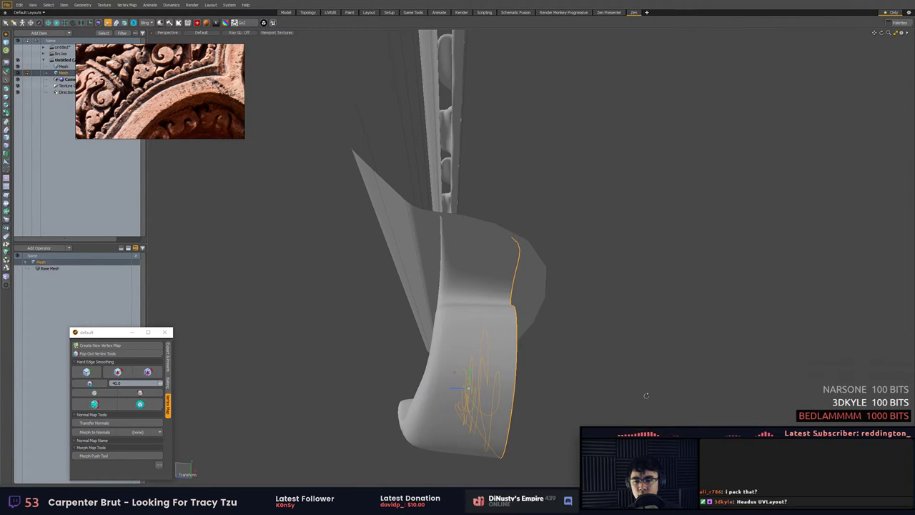
pyautogui.keyDown('alt'); pyautogui.moveTo(645, 393); pyautogui.dragTo(636, 336); pyautogui.keyUp('alt')
pyautogui.press('q')
pyautogui.click(745, 405)
pyautogui.keyDown('alt'); pyautogui.moveTo(636, 336); pyautogui.dragTo(551, 291); pyautogui.keyUp('alt')
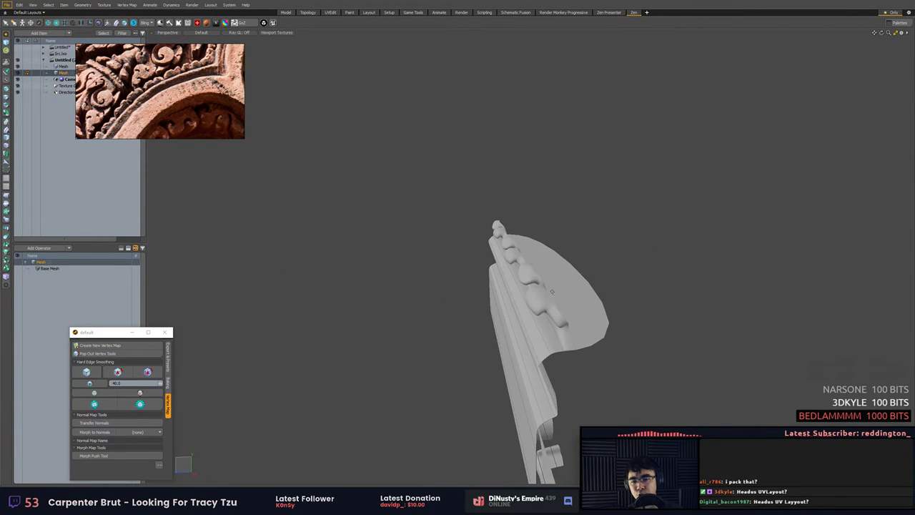
# Try to scale the upper ornament row's border edge loop.
pyautogui.doubleClick(544, 297)
pyautogui.press('r')
pyautogui.moveTo(499, 259); pyautogui.dragTo(794, 406)
pyautogui.hotkey('ctrl', 'z')
pyautogui.hotkey('ctrl', 'z')
pyautogui.click(827, 245)
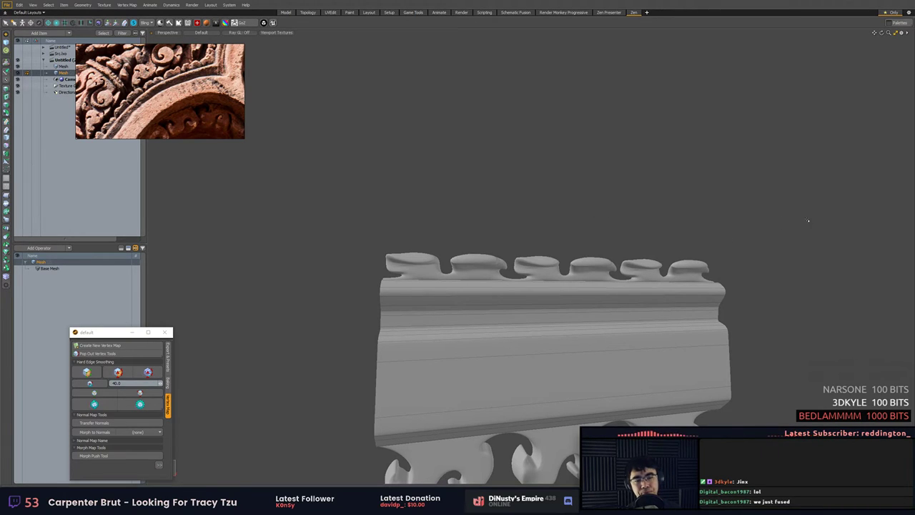
# Select the molding and ornament items in turn to examine how the two meshes fit together.
pyautogui.keyDown('alt'); pyautogui.moveTo(807, 221); pyautogui.dragTo(745, 367); pyautogui.keyUp('alt')
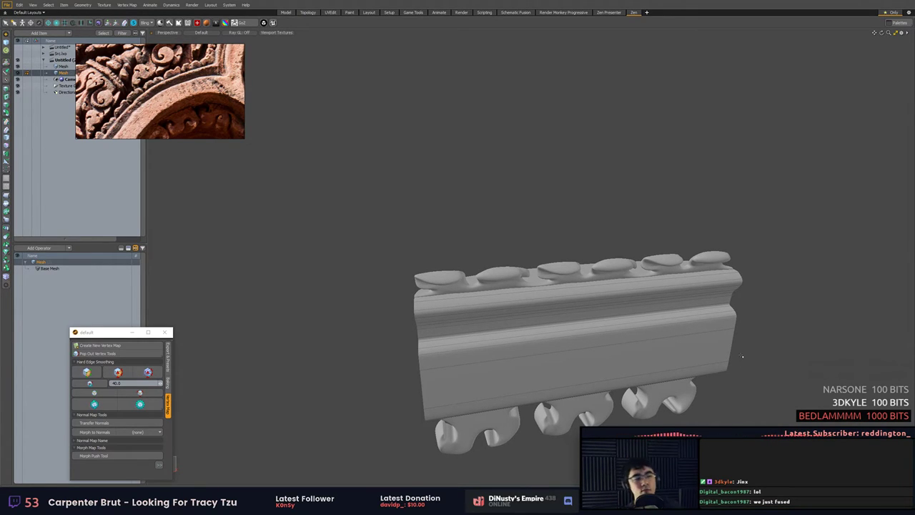
pyautogui.keyDown('alt'); pyautogui.keyDown('shift'); pyautogui.moveTo(739, 390); pyautogui.dragTo(741, 368); pyautogui.keyUp('shift'); pyautogui.keyUp('alt')
pyautogui.click(684, 269)
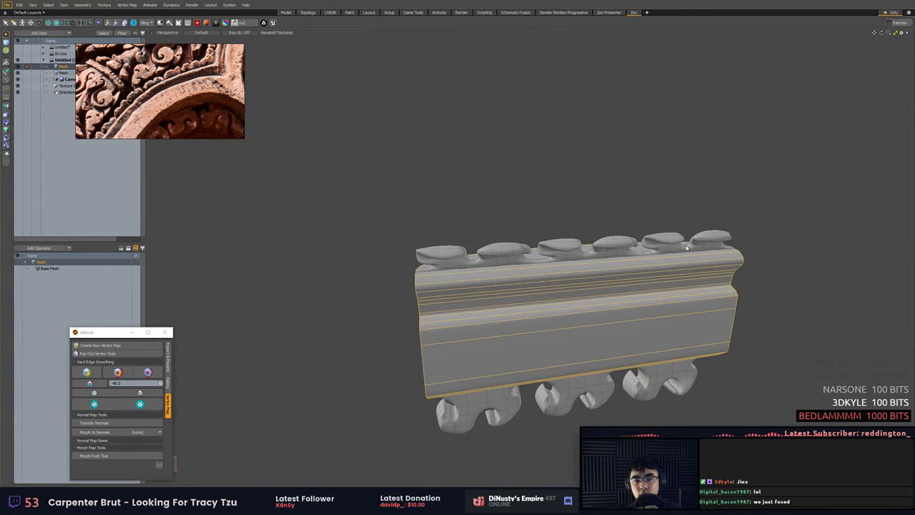
pyautogui.click(746, 252)
pyautogui.keyDown('alt'); pyautogui.moveTo(747, 251); pyautogui.dragTo(661, 258); pyautogui.keyUp('alt')
pyautogui.click(701, 253)
pyautogui.click(708, 242)
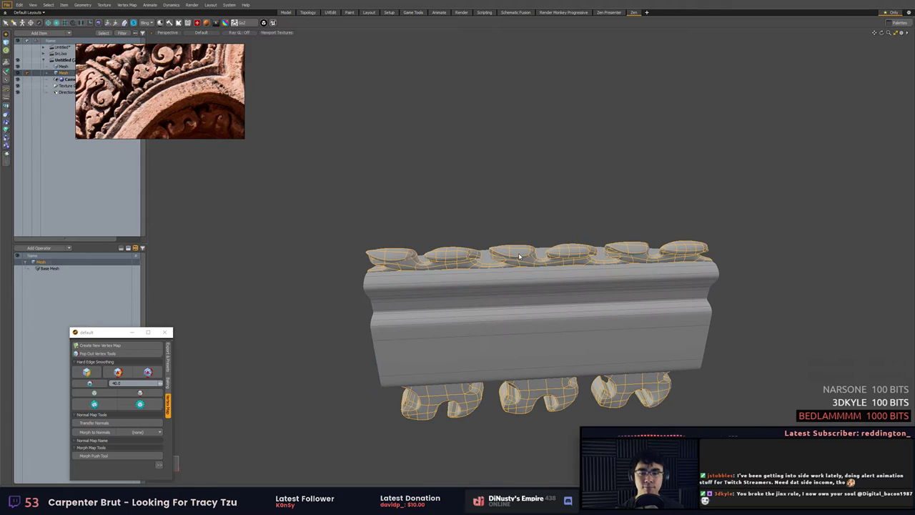
# Add a loop slice along the molding's flat top face, close to its rounded front corner.
pyautogui.click(533, 276)
pyautogui.press('3')
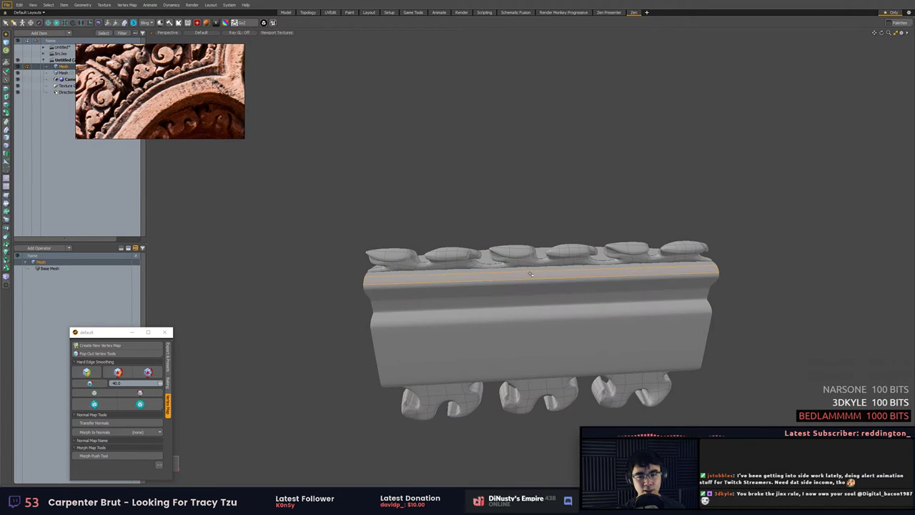
pyautogui.click(529, 275)
pyautogui.keyDown('alt'); pyautogui.moveTo(473, 290); pyautogui.dragTo(504, 269); pyautogui.keyUp('alt')
pyautogui.scroll(3, 503, 270)
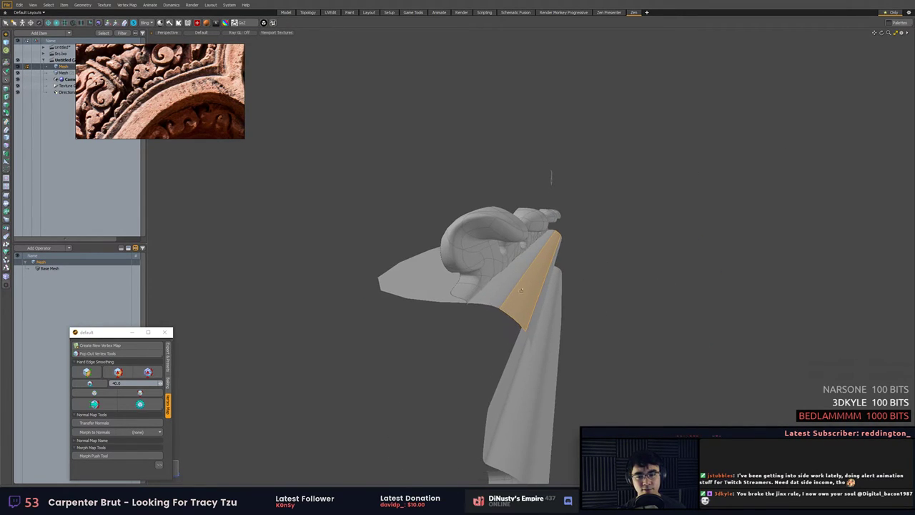
pyautogui.press('2')
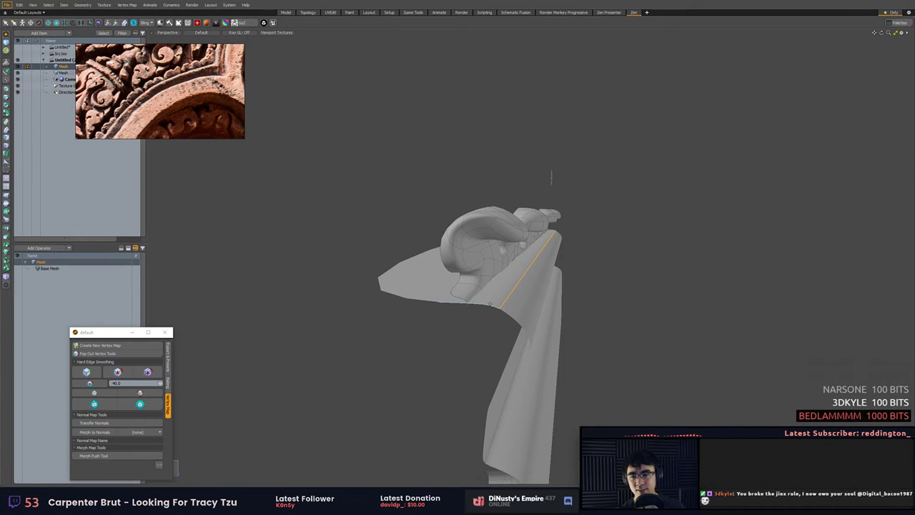
pyautogui.hotkey('alt', 'c')
pyautogui.click(630, 298)
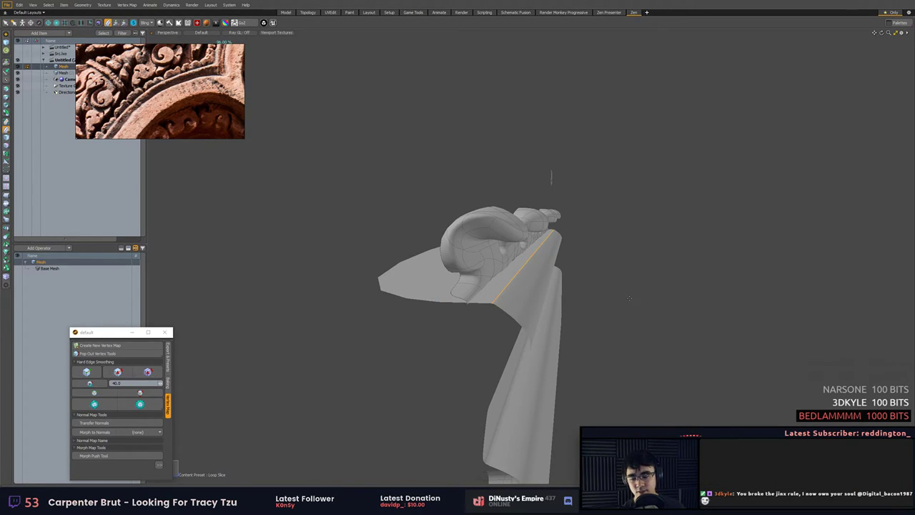
pyautogui.moveTo(629, 298); pyautogui.dragTo(457, 309)
pyautogui.press('q')
# Remove the lengthwise edge on the curved face of the molding's upper lip.
pyautogui.keyDown('alt'); pyautogui.moveTo(858, 361); pyautogui.dragTo(543, 248); pyautogui.keyUp('alt')
pyautogui.press('2')
pyautogui.press('Escape')
pyautogui.press('3')
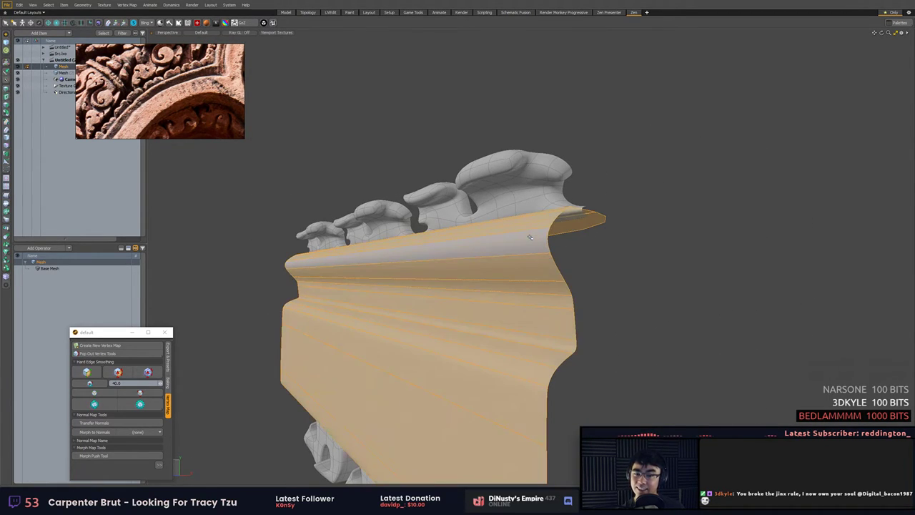
pyautogui.press('Escape')
pyautogui.press('2')
pyautogui.click(543, 253)
pyautogui.press('BackSpace')
# Add a loop slice along the curved face of the upper lip, near its top corner.
pyautogui.click(551, 242)
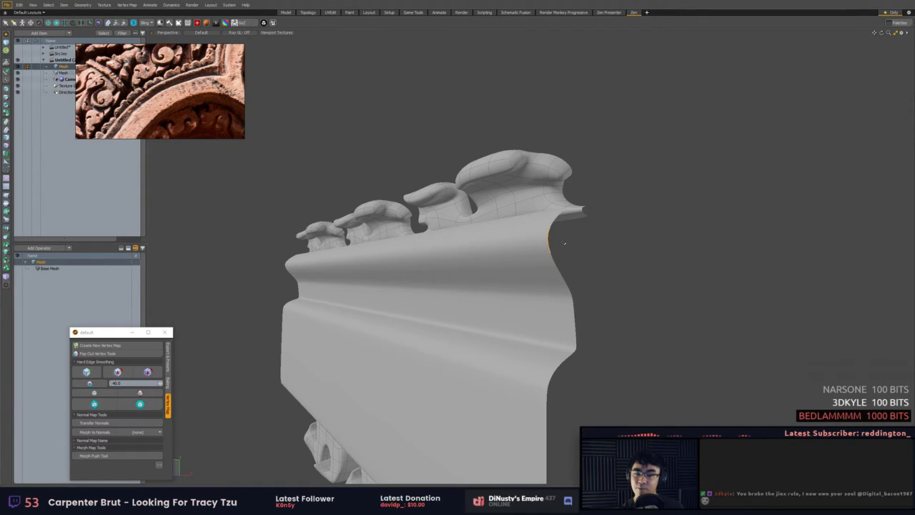
pyautogui.hotkey('alt', 'c')
pyautogui.click(627, 250)
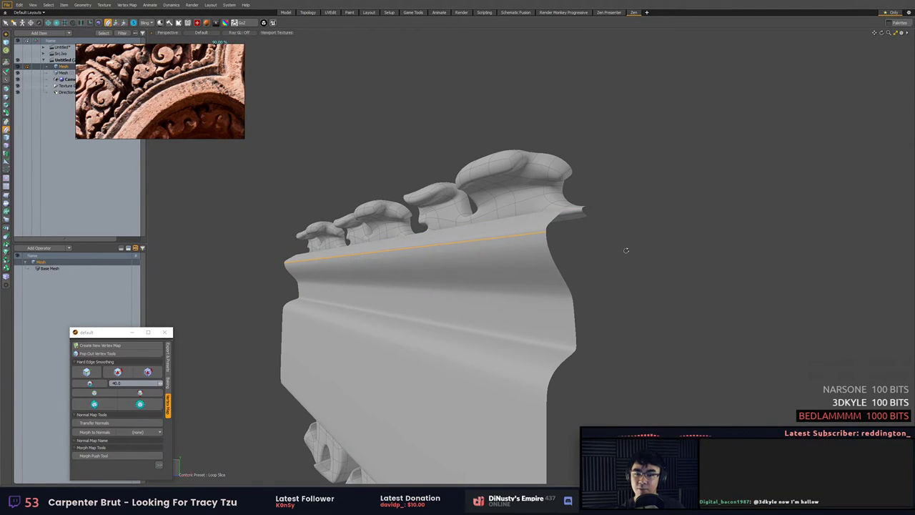
pyautogui.press('q')
# Select the molding mesh item to examine its lengthwise edge flow.
pyautogui.moveTo(662, 276)
pyautogui.keyDown('alt'); pyautogui.mouseDown()
pyautogui.moveTo(695, 272)
pyautogui.moveTo(675, 285)
pyautogui.mouseUp(); pyautogui.keyUp('alt')
pyautogui.press('5')
pyautogui.click(646, 288)
pyautogui.click(557, 319)
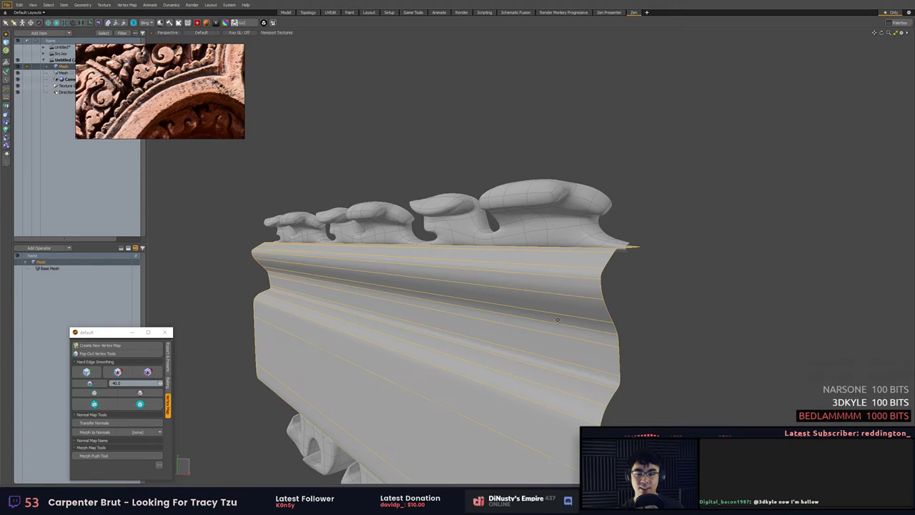
# Examine the whole trim from the front against the curved stone moldings in the reference photo.
pyautogui.keyDown('alt'); pyautogui.moveTo(557, 319); pyautogui.dragTo(657, 326); pyautogui.keyUp('alt')
pyautogui.click(720, 357)
pyautogui.scroll(-4, 720, 357)
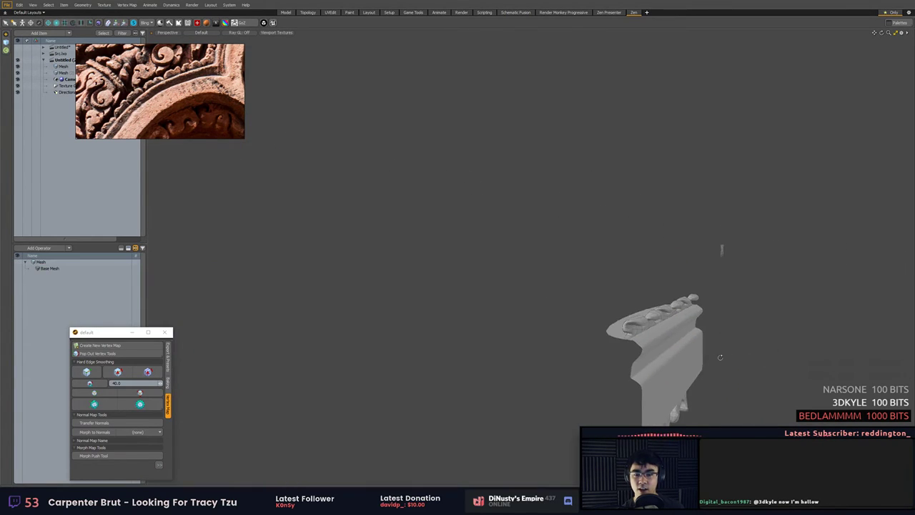
pyautogui.keyDown('alt'); pyautogui.moveTo(719, 358); pyautogui.dragTo(547, 326); pyautogui.keyUp('alt')
pyautogui.keyDown('alt'); pyautogui.keyDown('shift'); pyautogui.moveTo(546, 326); pyautogui.dragTo(565, 344); pyautogui.keyUp('shift'); pyautogui.keyUp('alt')
pyautogui.scroll(-3, 193, 89)
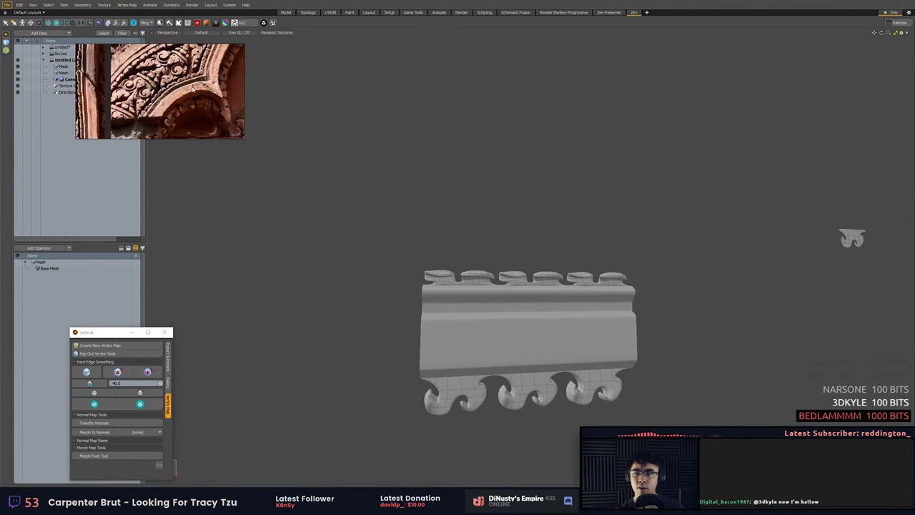
pyautogui.moveTo(180, 85); pyautogui.dragTo(192, 102, button='middle')
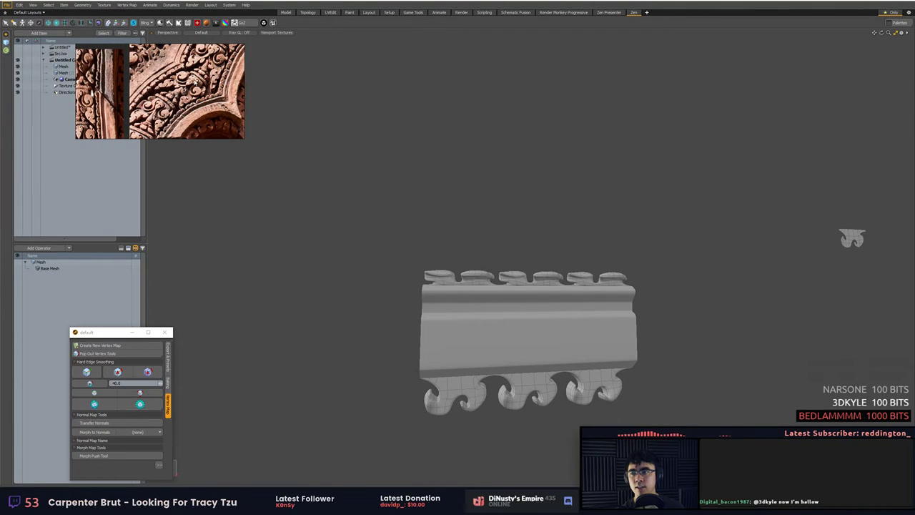
pyautogui.scroll(5, 195, 81)
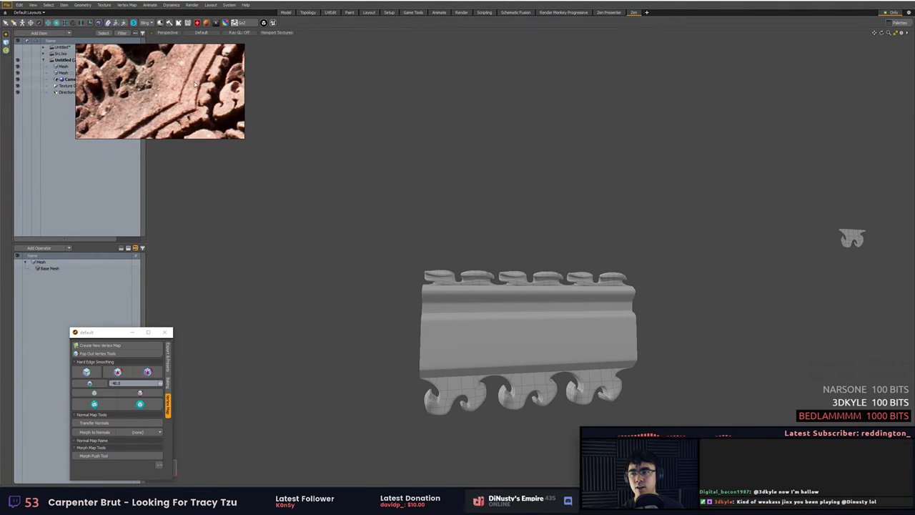
pyautogui.moveTo(184, 76); pyautogui.dragTo(170, 115, button='middle')
pyautogui.scroll(-3, 475, 198)
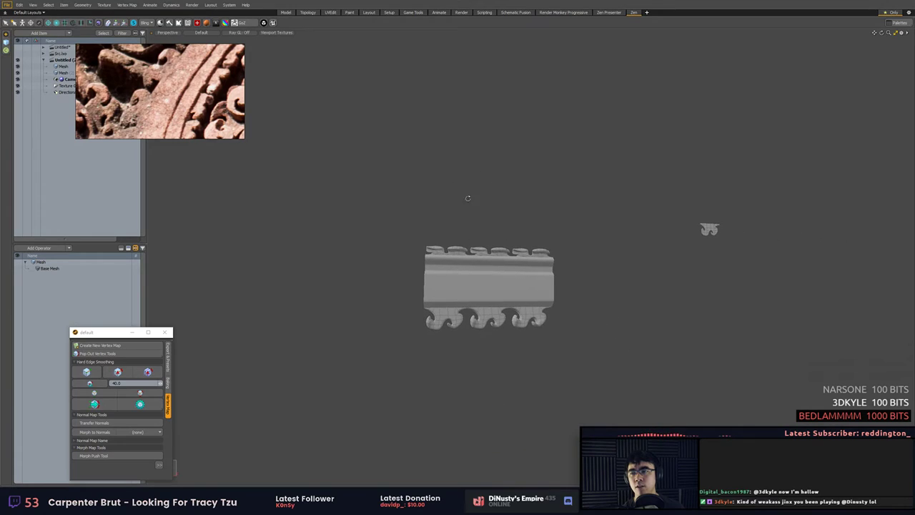
# Switch the scroll ornament mesh and the molding mesh from subdivision surfaces to plain polygons.
pyautogui.click(482, 257)
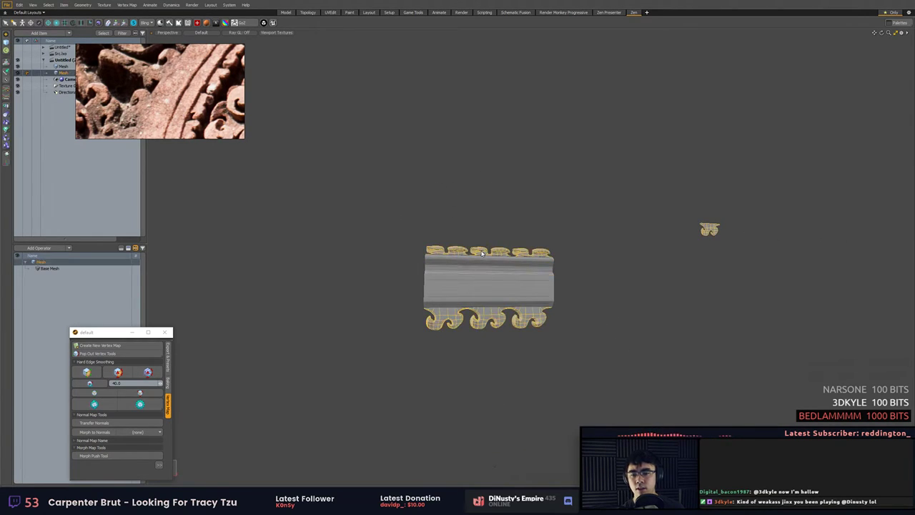
pyautogui.press('Tab')
pyautogui.click(497, 228)
pyautogui.click(493, 276)
pyautogui.click(493, 233)
pyautogui.click(492, 255)
pyautogui.keyDown('shift'); pyautogui.click(493, 273); pyautogui.keyUp('shift')
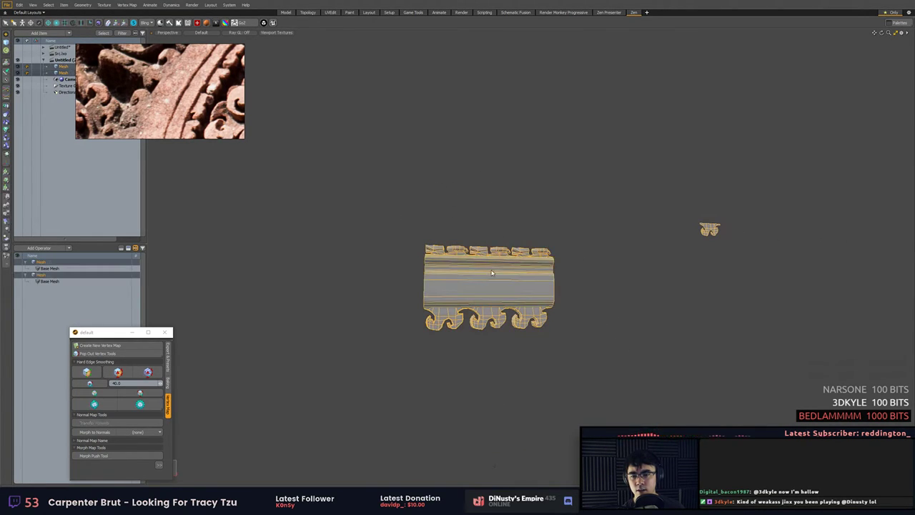
pyautogui.press('Tab')
pyautogui.click(493, 228)
# Mirror the scroll ornament polygons vertically across a horizontal plane just above the trim.
pyautogui.click(480, 251)
pyautogui.press('3')
pyautogui.moveTo(465, 221); pyautogui.dragTo(574, 176, button='right')
pyautogui.scroll(3, 574, 177)
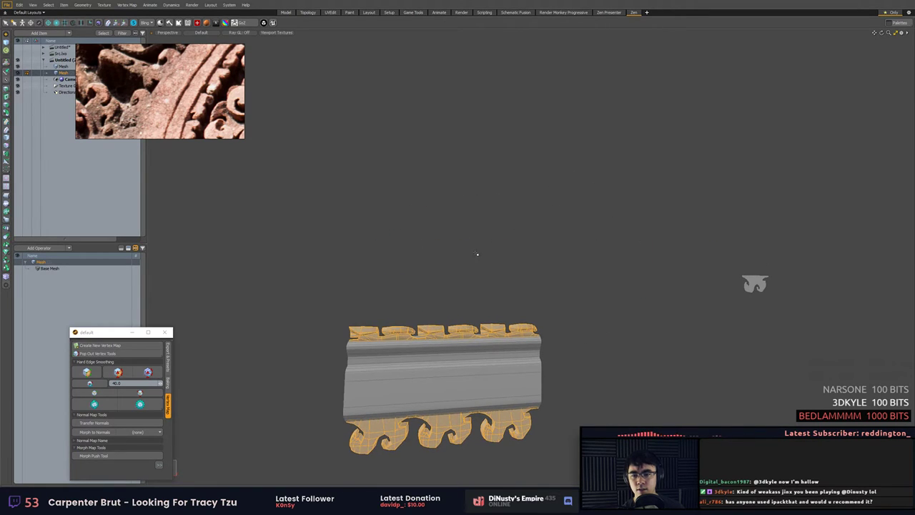
pyautogui.keyDown('alt'); pyautogui.moveTo(478, 253); pyautogui.dragTo(458, 268); pyautogui.keyUp('alt')
pyautogui.hotkey('shift', 'v')
pyautogui.click(448, 285)
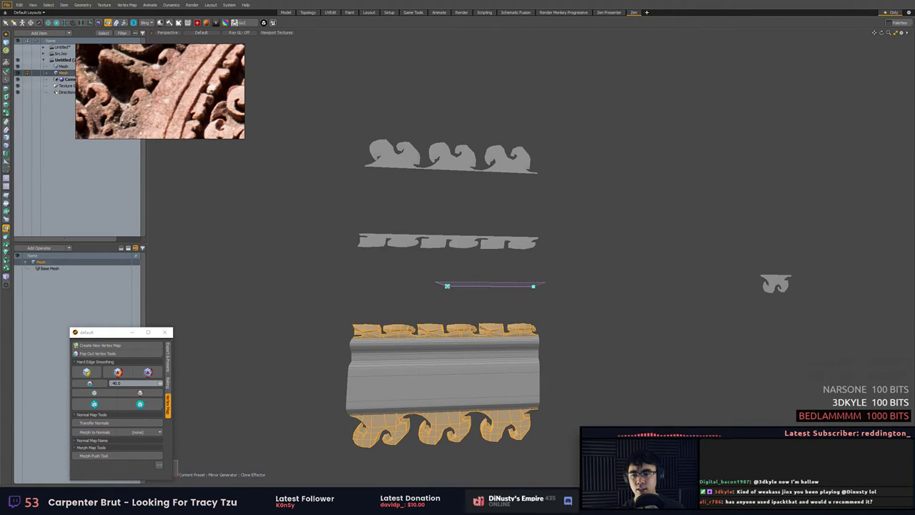
pyautogui.press('space')
pyautogui.click(417, 278)
# Apply the hard edge smoothing to the scroll ornament mesh, including its mirrored copies.
pyautogui.press('Tab')
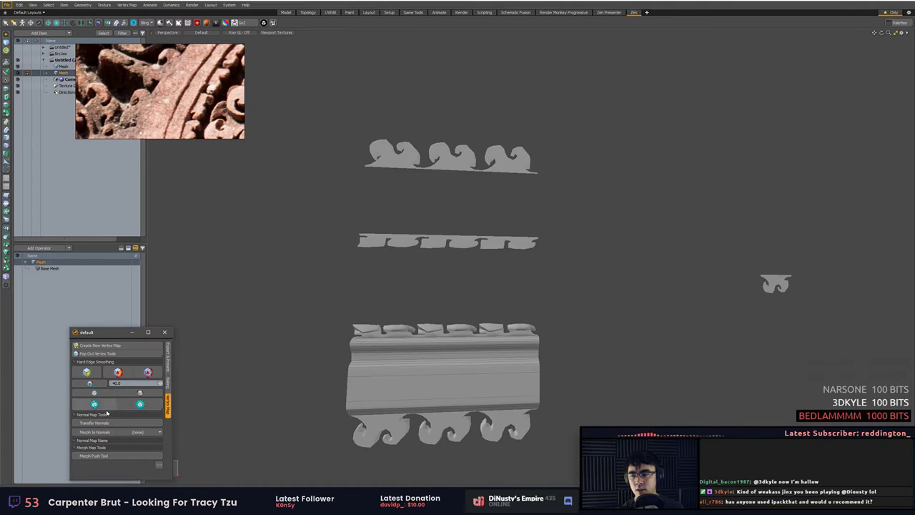
pyautogui.press('5')
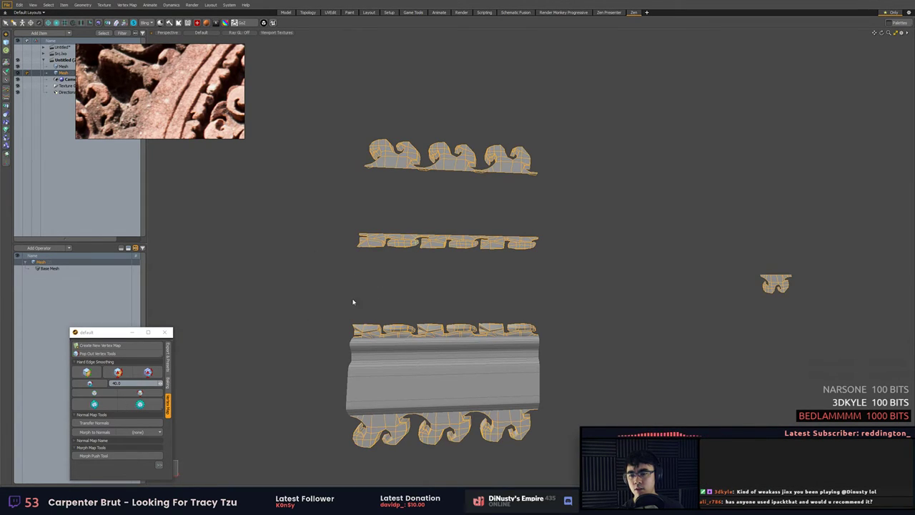
pyautogui.click(97, 405)
pyautogui.moveTo(303, 320)
pyautogui.keyDown('alt'); pyautogui.mouseDown()
pyautogui.moveTo(422, 308)
pyautogui.moveTo(308, 319)
pyautogui.mouseUp(); pyautogui.keyUp('alt')
pyautogui.press('3')
pyautogui.press('5')
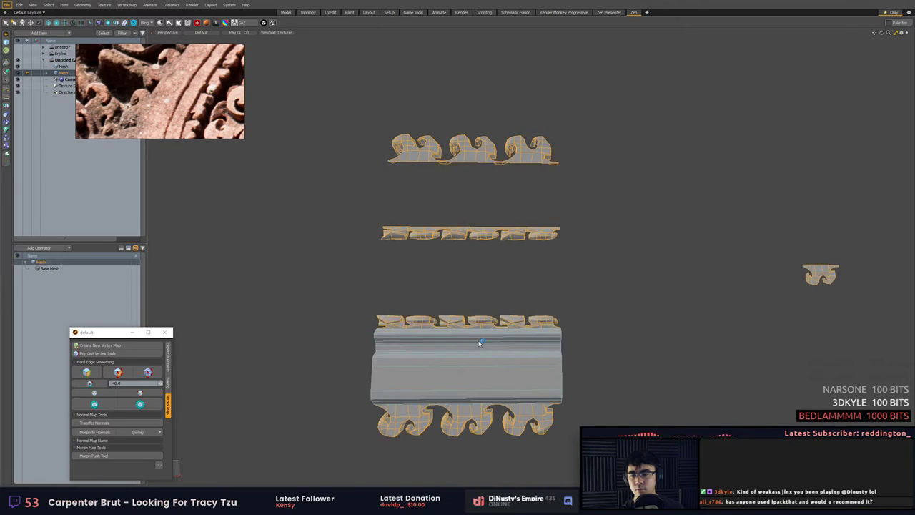
# Mirror the molding mesh vertically, positioning the mirror plane so the copy fits between the mirrored scroll rows.
pyautogui.press('3')
pyautogui.press('5')
pyautogui.press('3')
pyautogui.click(510, 337)
pyautogui.hotkey('shift', 'v')
pyautogui.click(473, 266)
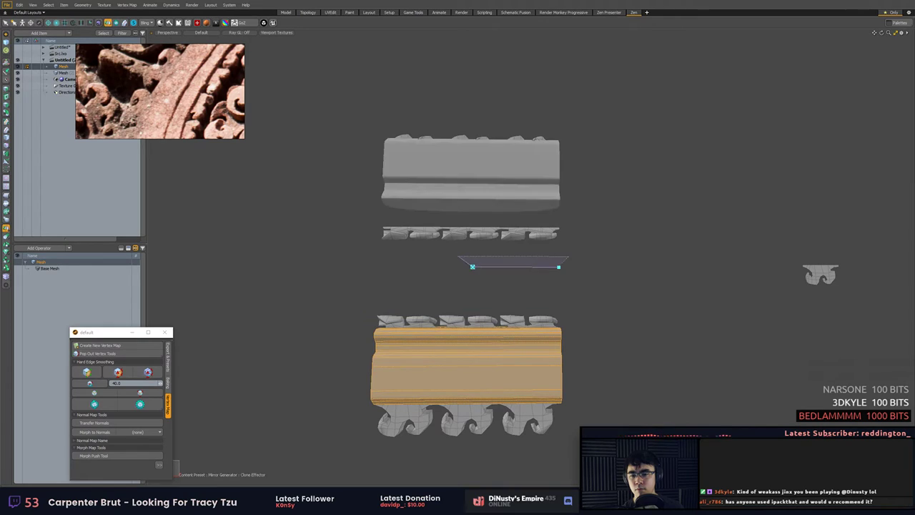
pyautogui.moveTo(472, 267); pyautogui.dragTo(479, 328)
pyautogui.press('q')
pyautogui.click(482, 293)
# Apply the hard edge smoothing to the molding mesh, including its mirrored copy.
pyautogui.scroll(-1, 482, 293)
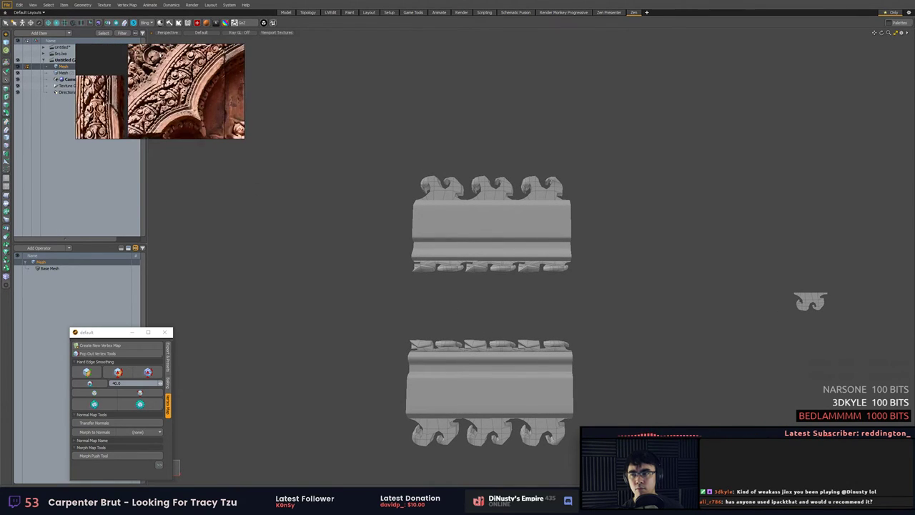
pyautogui.scroll(-2, 371, 232)
pyautogui.keyDown('alt'); pyautogui.moveTo(371, 233); pyautogui.dragTo(415, 227); pyautogui.keyUp('alt')
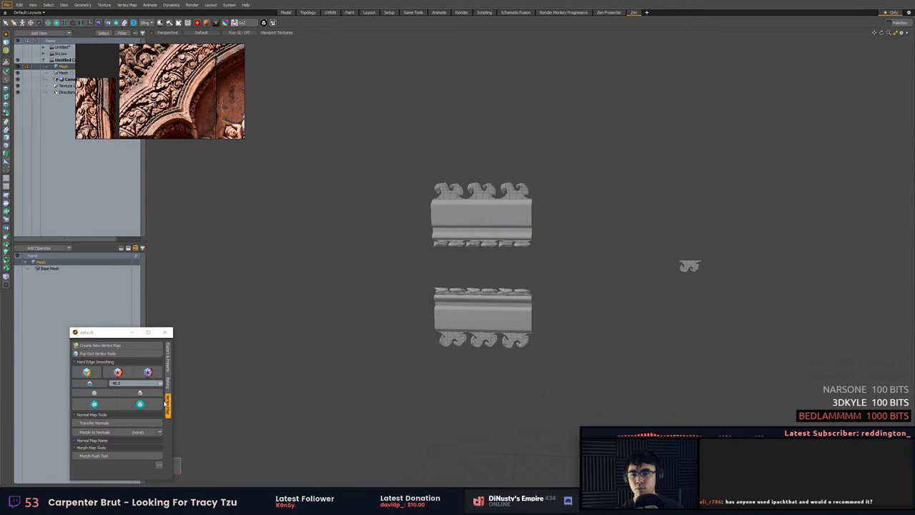
pyautogui.click(100, 404)
pyautogui.press('5')
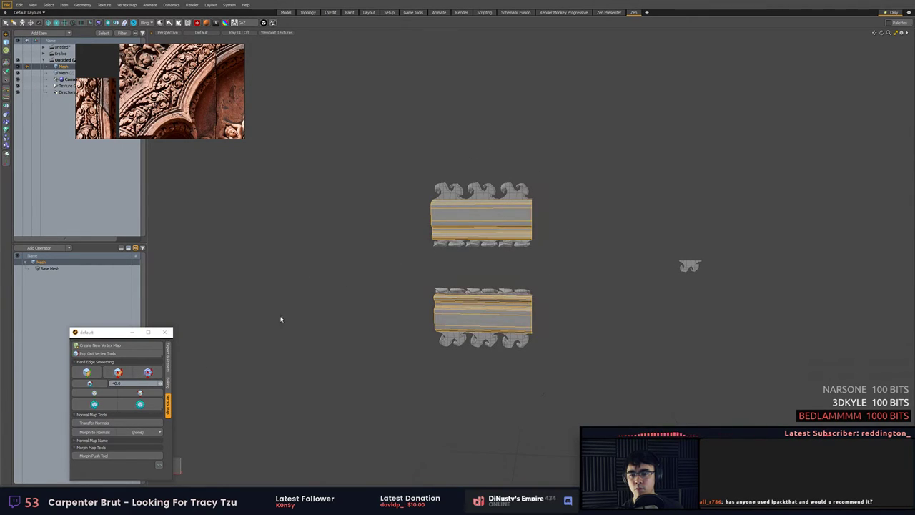
pyautogui.click(94, 404)
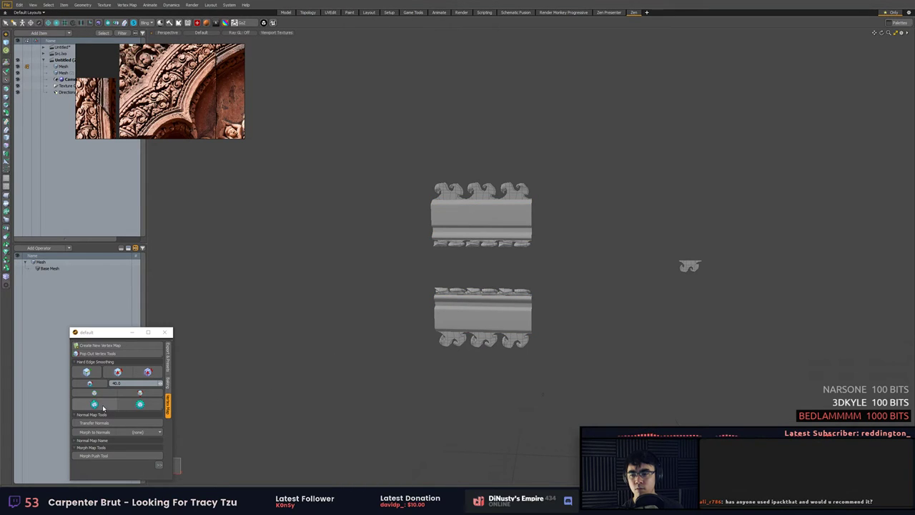
pyautogui.keyDown('alt'); pyautogui.moveTo(364, 343); pyautogui.dragTo(409, 329); pyautogui.keyUp('alt')
# Activate both trim meshes and select the upper trim's vertices in the front view.
pyautogui.press('5')
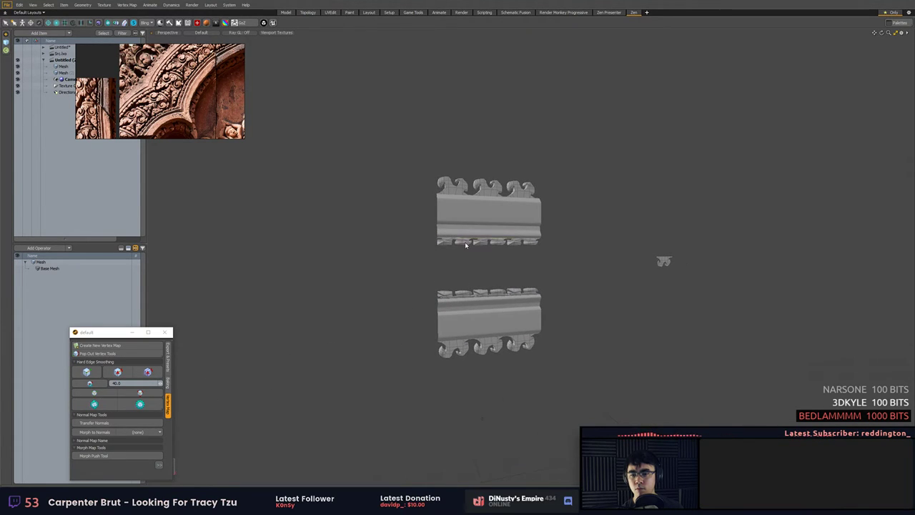
pyautogui.moveTo(466, 245); pyautogui.dragTo(475, 226)
pyautogui.press('1')
pyautogui.moveTo(447, 127)
pyautogui.mouseDown(button='right')
pyautogui.moveTo(576, 169)
pyautogui.moveTo(566, 164)
pyautogui.mouseUp(button='right')
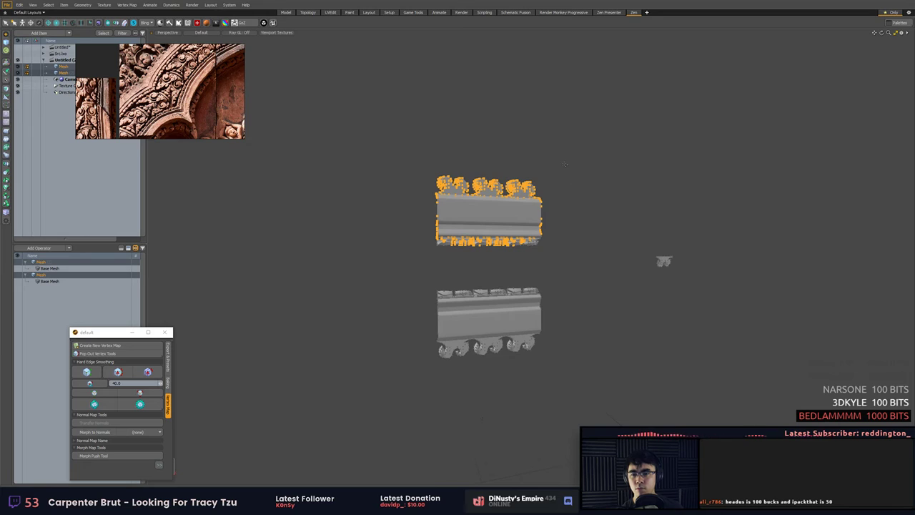
pyautogui.press('KP_2')
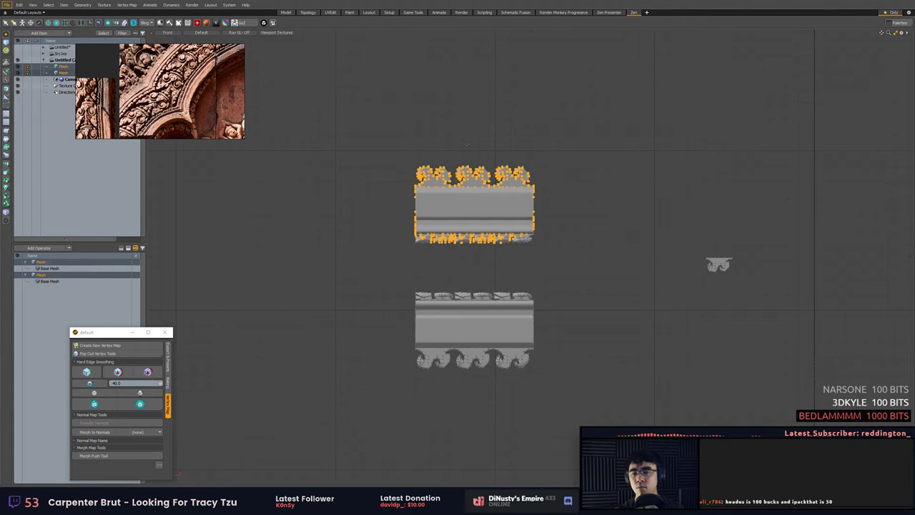
pyautogui.moveTo(373, 131)
pyautogui.mouseDown(button='right')
pyautogui.moveTo(343, 301)
pyautogui.moveTo(539, 148)
pyautogui.mouseUp(button='right')
pyautogui.keyDown('alt'); pyautogui.keyDown('shift'); pyautogui.moveTo(500, 213); pyautogui.dragTo(565, 253); pyautogui.keyUp('shift'); pyautogui.keyUp('alt')
pyautogui.scroll(5, 565, 252)
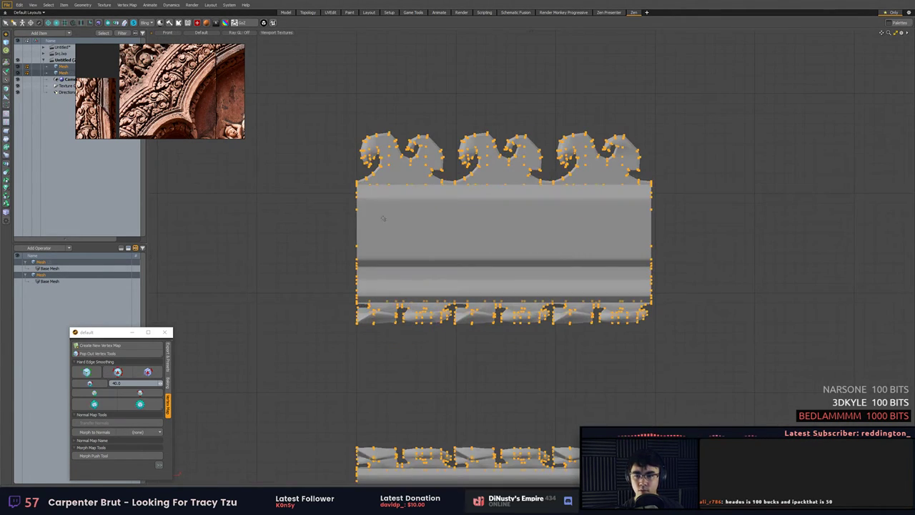
pyautogui.hotkey('shift', 'v')
pyautogui.press('x')
pyautogui.click(358, 211)
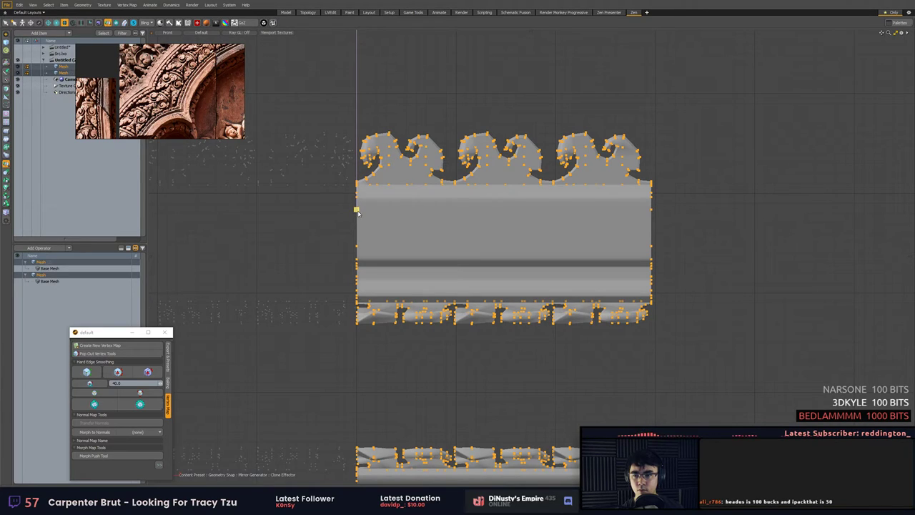
pyautogui.press('x')
pyautogui.press('q')
pyautogui.press('w')
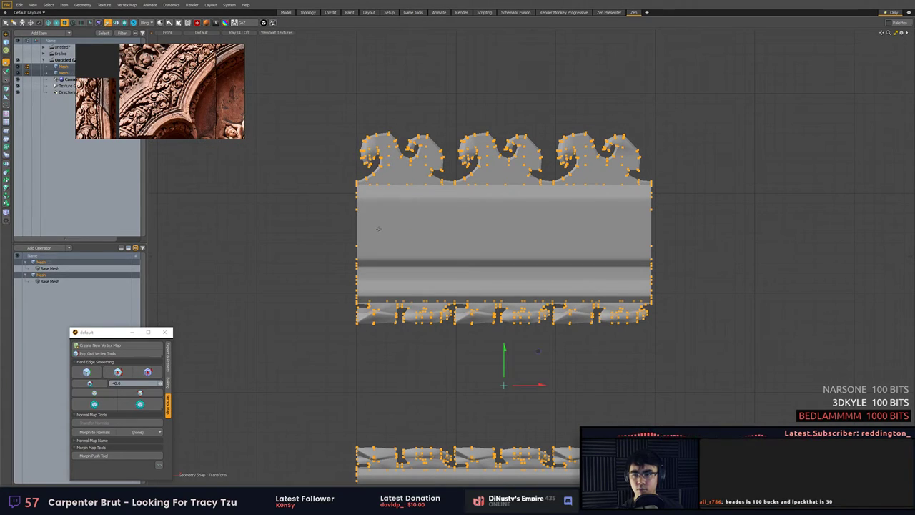
# Try to clone the trim as a linear array, snapping the generator's start to the upper molding's end edge.
pyautogui.click(6, 174)
pyautogui.press('k')
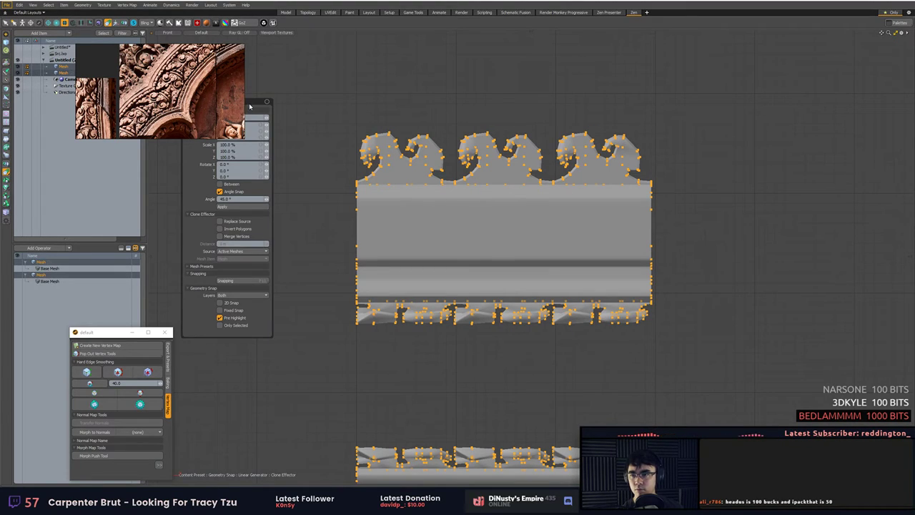
pyautogui.moveTo(249, 107); pyautogui.dragTo(272, 208)
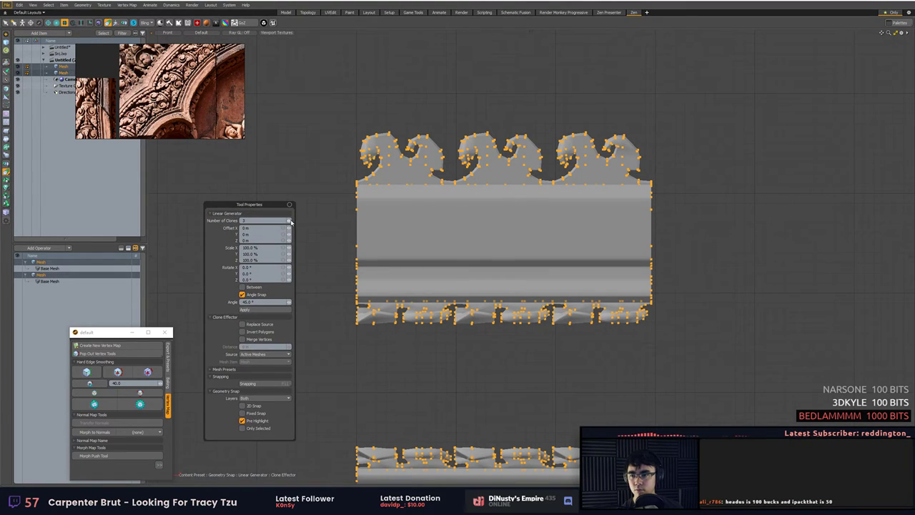
pyautogui.click(356, 209)
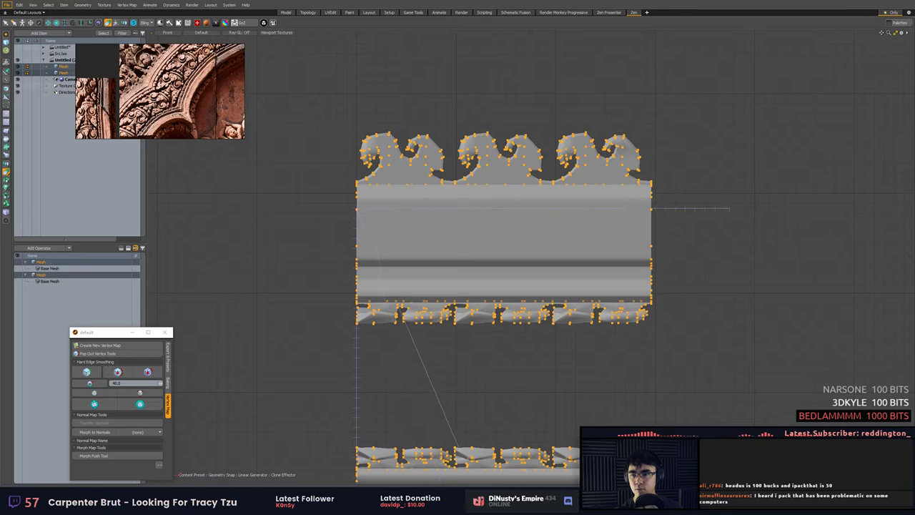
pyautogui.scroll(-5, 402, 210)
pyautogui.keyDown('alt'); pyautogui.keyDown('shift'); pyautogui.moveTo(490, 426); pyautogui.dragTo(496, 388); pyautogui.keyUp('shift'); pyautogui.keyUp('alt')
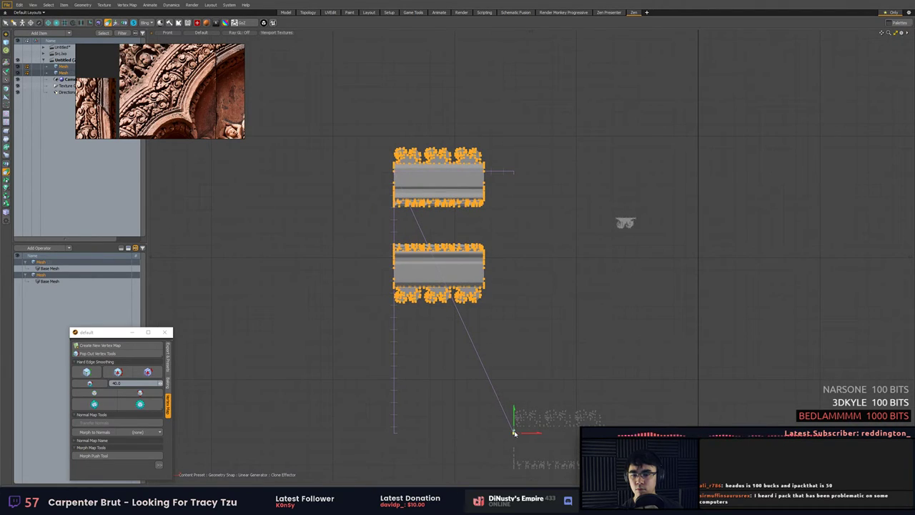
pyautogui.hotkey('ctrl', 'z')
pyautogui.press('3')
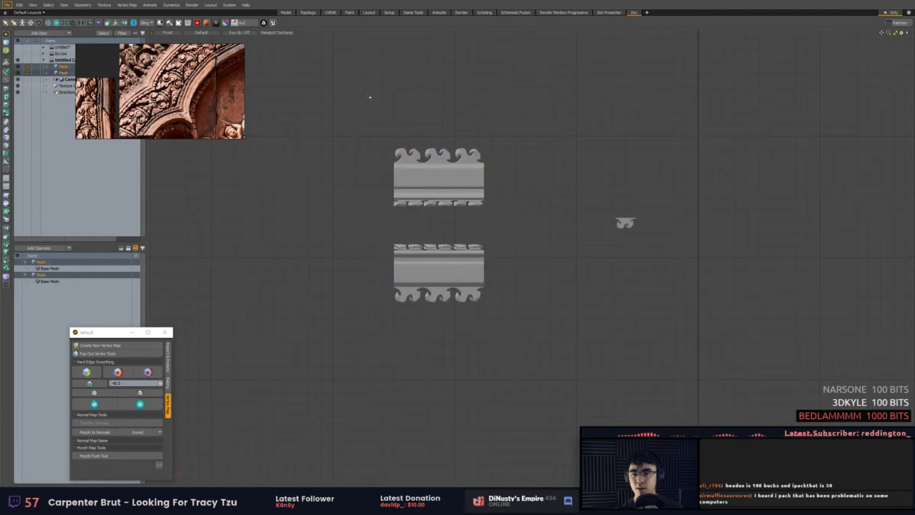
pyautogui.moveTo(370, 96); pyautogui.dragTo(488, 131, button='right')
pyautogui.scroll(3, 491, 143)
pyautogui.hotkey('shift', 'v')
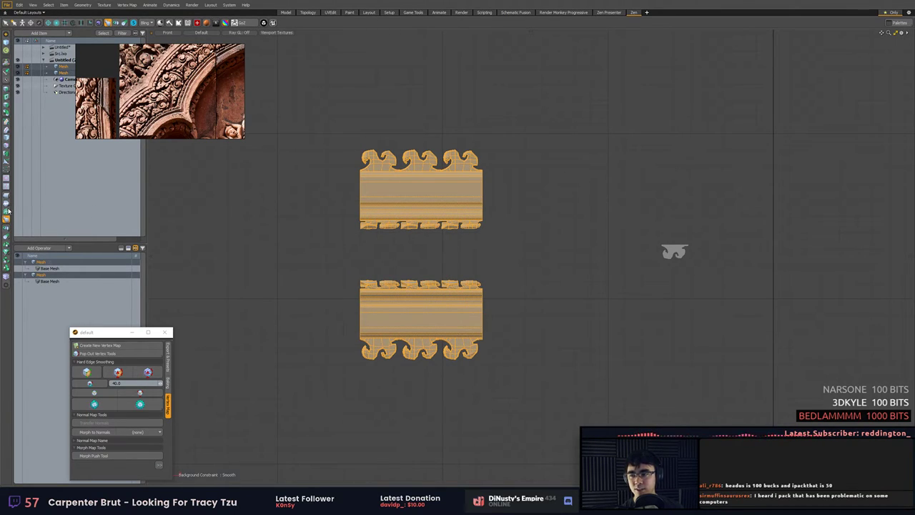
pyautogui.click(6, 170)
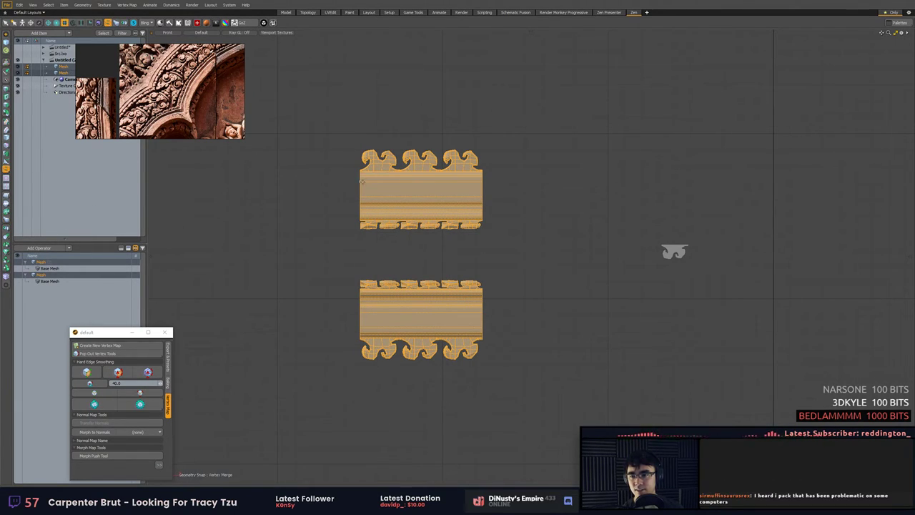
pyautogui.click(360, 181)
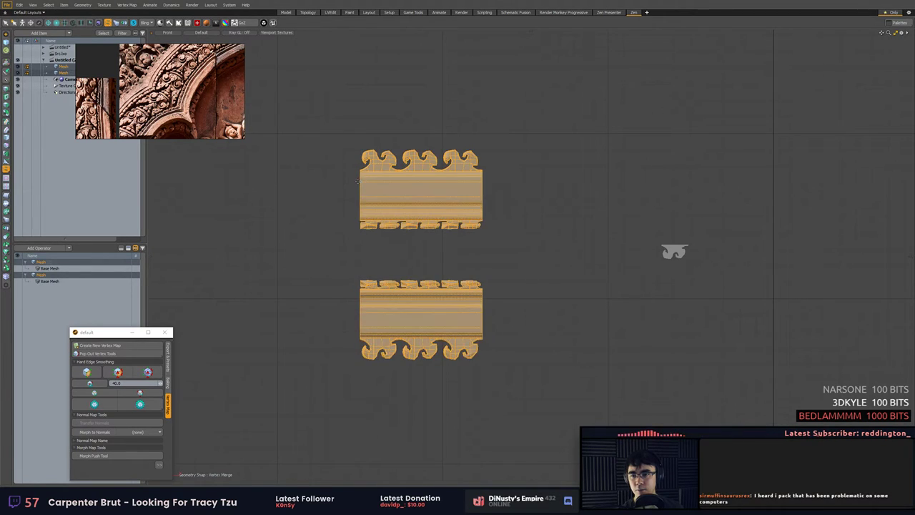
pyautogui.press('space')
pyautogui.click(6, 219)
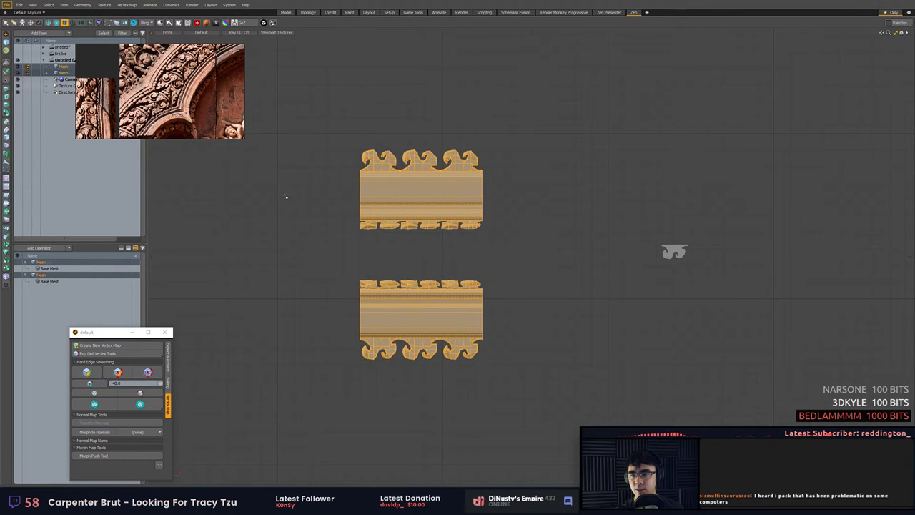
pyautogui.click(334, 241)
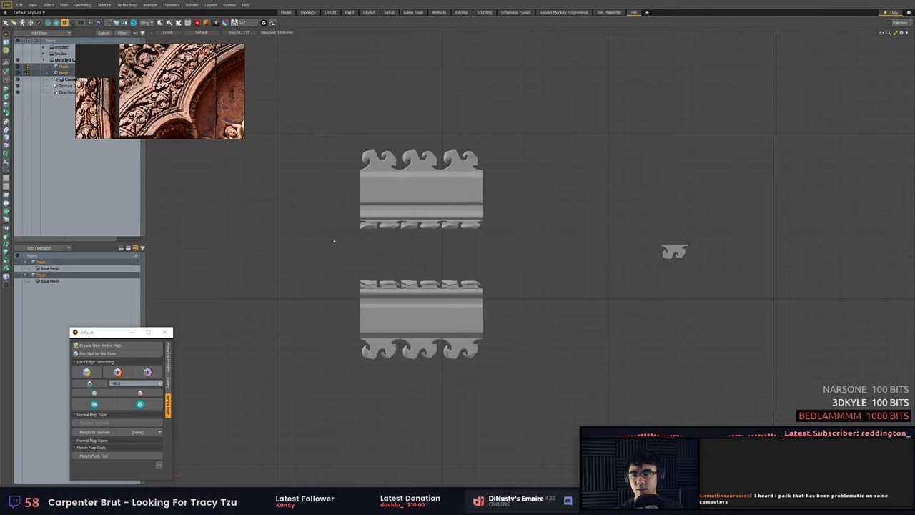
# Return to item selection and select only the molding mesh.
pyautogui.moveTo(353, 98)
pyautogui.mouseDown(button='right')
pyautogui.moveTo(564, 254)
pyautogui.moveTo(511, 161)
pyautogui.mouseUp(button='right')
pyautogui.scroll(6, 380, 161)
pyautogui.moveTo(403, 205); pyautogui.dragTo(422, 188)
pyautogui.press('5')
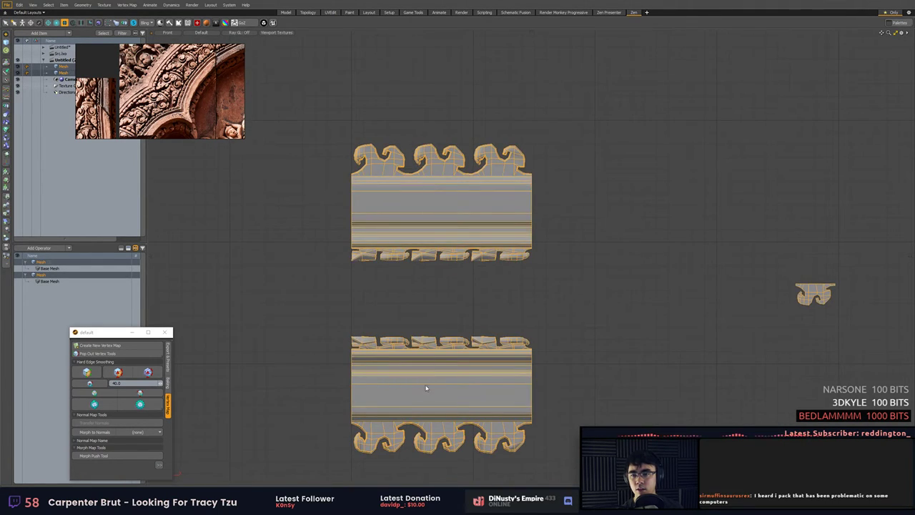
pyautogui.press('3')
pyautogui.press('5')
pyautogui.click(475, 383)
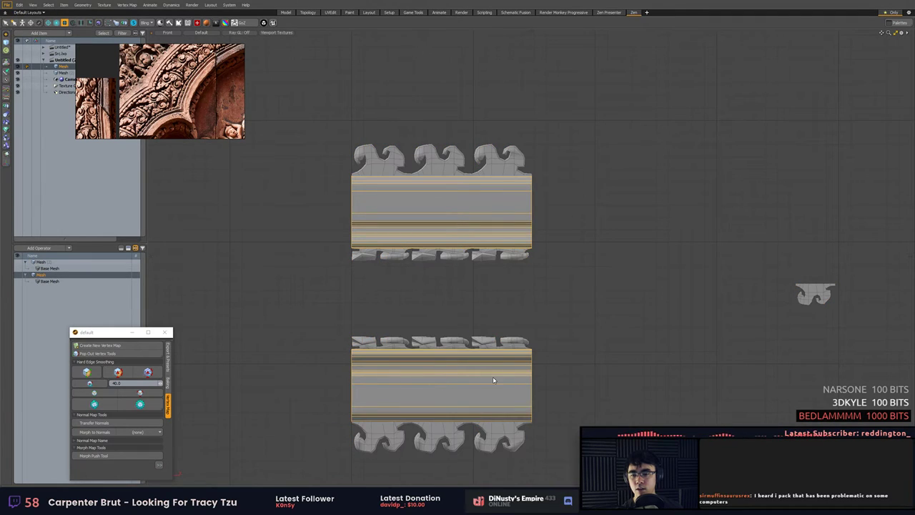
# Cut the upper and lower moldings out of their mesh and paste them into the scroll ornament mesh.
pyautogui.press('3')
pyautogui.doubleClick(515, 369)
pyautogui.keyDown('shift'); pyautogui.doubleClick(493, 213); pyautogui.keyUp('shift')
pyautogui.hotkey('ctrl', 'x')
pyautogui.press('5')
pyautogui.click(495, 174)
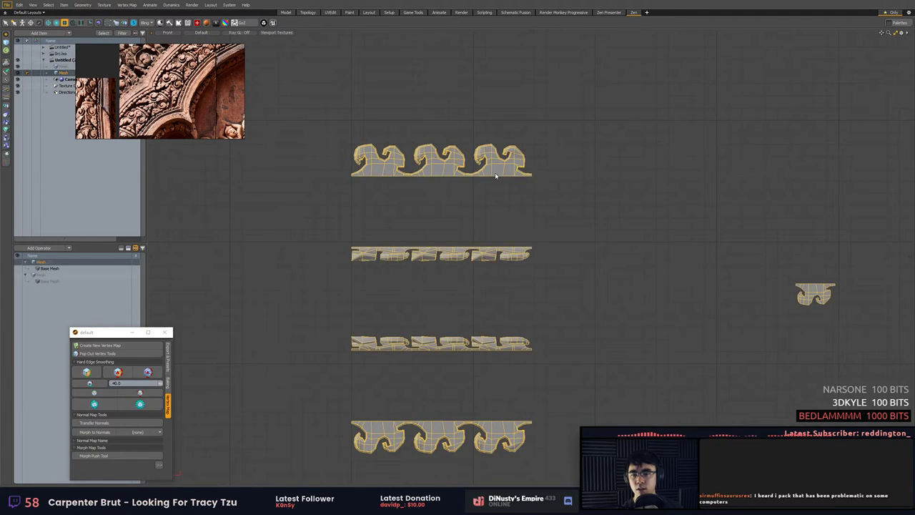
pyautogui.press('3')
pyautogui.hotkey('ctrl', 'v')
pyautogui.click(568, 180)
# Clone both complete trim pieces as an end-to-end linear array, snapping the generator to the molding edges to form a four-segment run.
pyautogui.moveTo(333, 98)
pyautogui.mouseDown(button='right')
pyautogui.moveTo(386, 493)
pyautogui.moveTo(557, 106)
pyautogui.mouseUp(button='right')
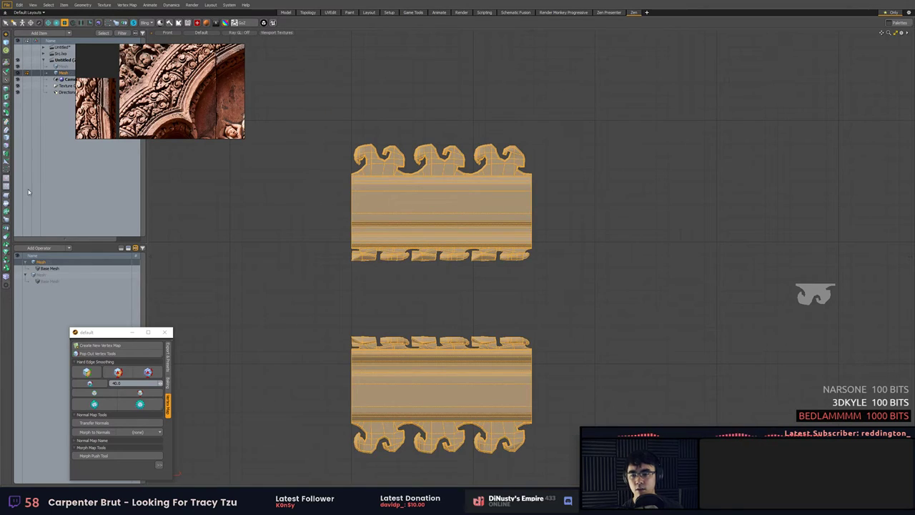
pyautogui.click(7, 236)
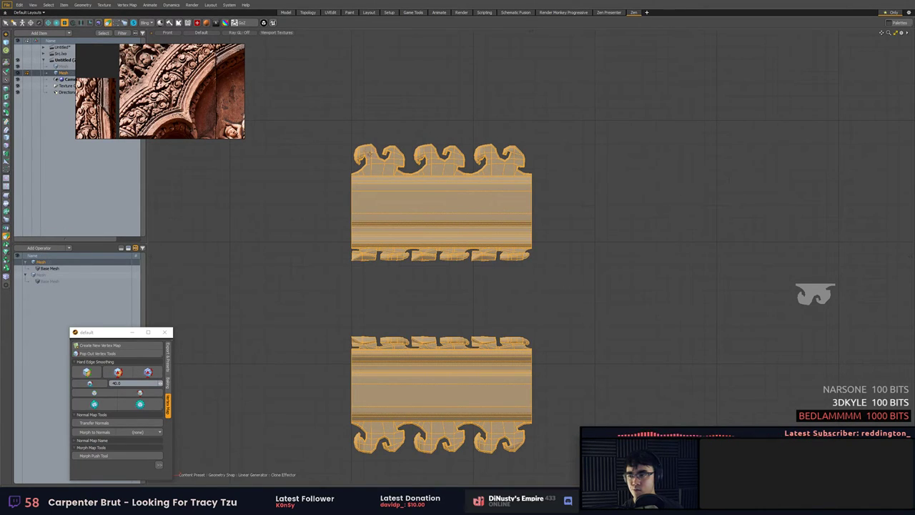
pyautogui.click(351, 190)
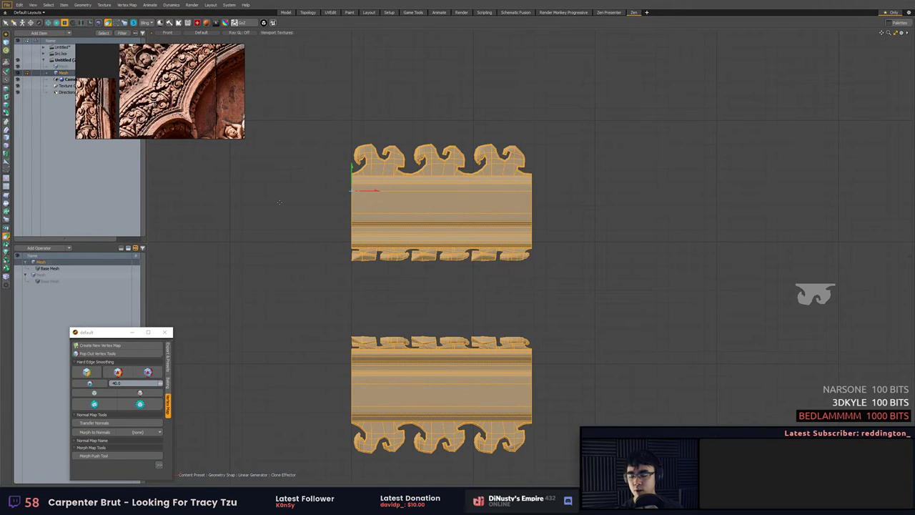
pyautogui.press('Home')
pyautogui.click(459, 181)
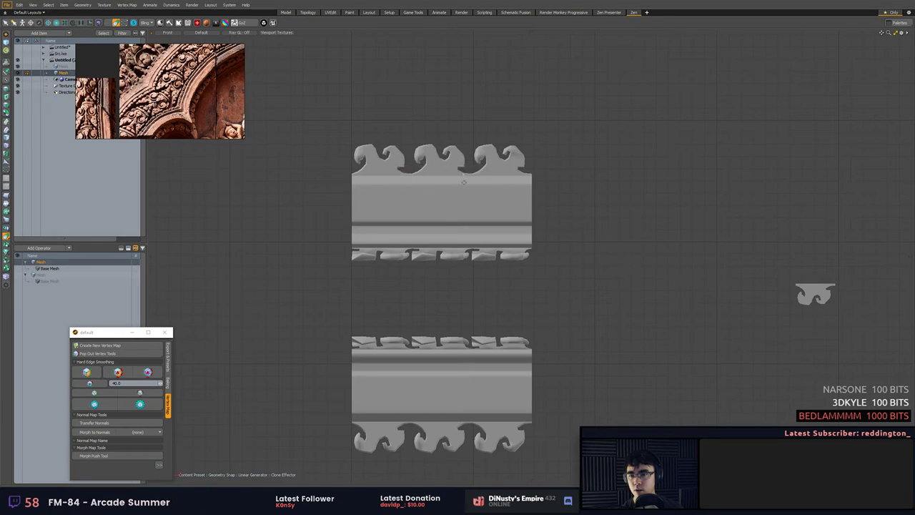
pyautogui.press('k')
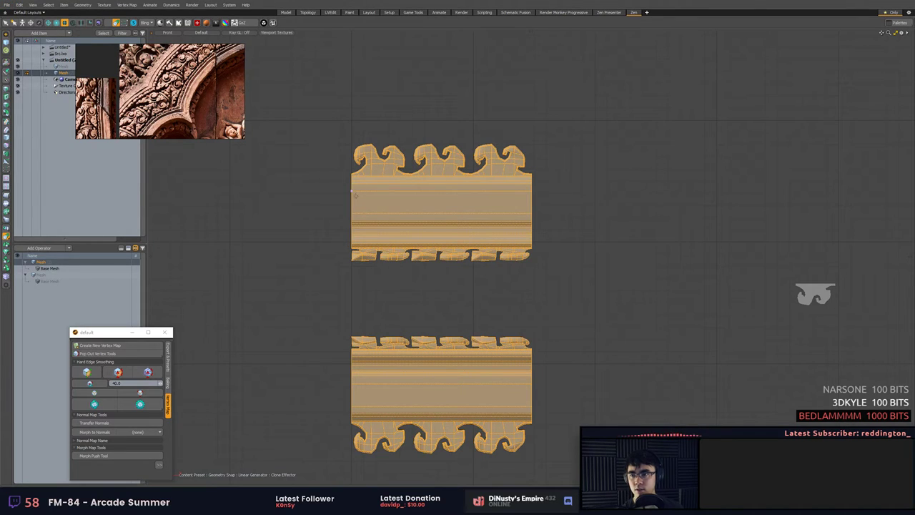
pyautogui.click(351, 191)
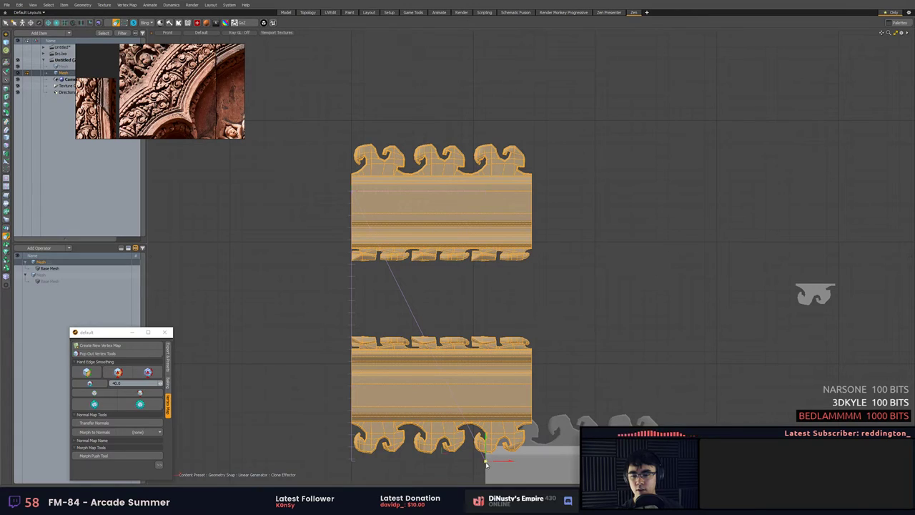
pyautogui.moveTo(486, 458)
pyautogui.mouseDown()
pyautogui.moveTo(569, 449)
pyautogui.moveTo(569, 328)
pyautogui.mouseUp()
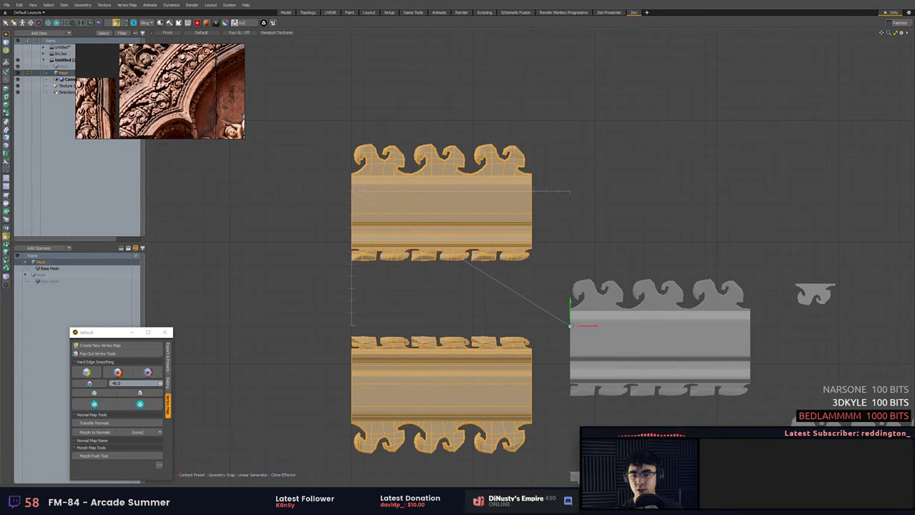
pyautogui.press('x')
pyautogui.moveTo(569, 325)
pyautogui.mouseDown()
pyautogui.moveTo(546, 191)
pyautogui.moveTo(348, 163)
pyautogui.mouseUp()
pyautogui.press('space')
pyautogui.click(563, 273)
# Transfer the stray single scroll ornament into the other mesh item, toggle that item's visibility, and reactivate the trim mesh.
pyautogui.press(']')
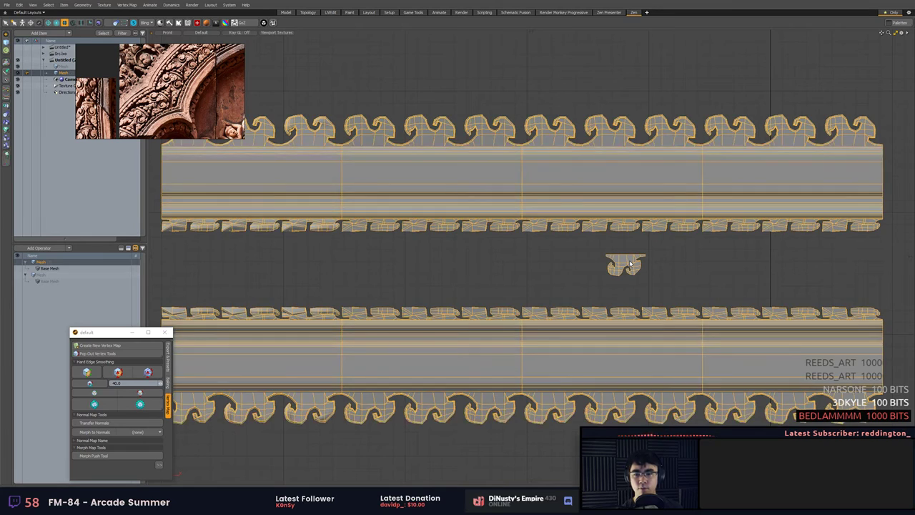
pyautogui.click(629, 265)
pyautogui.press(']')
pyautogui.keyDown('ctrl'); pyautogui.keyDown('alt'); pyautogui.moveTo(651, 270); pyautogui.dragTo(596, 273); pyautogui.keyUp('alt'); pyautogui.keyUp('ctrl')
pyautogui.hotkey('ctrl', 'x')
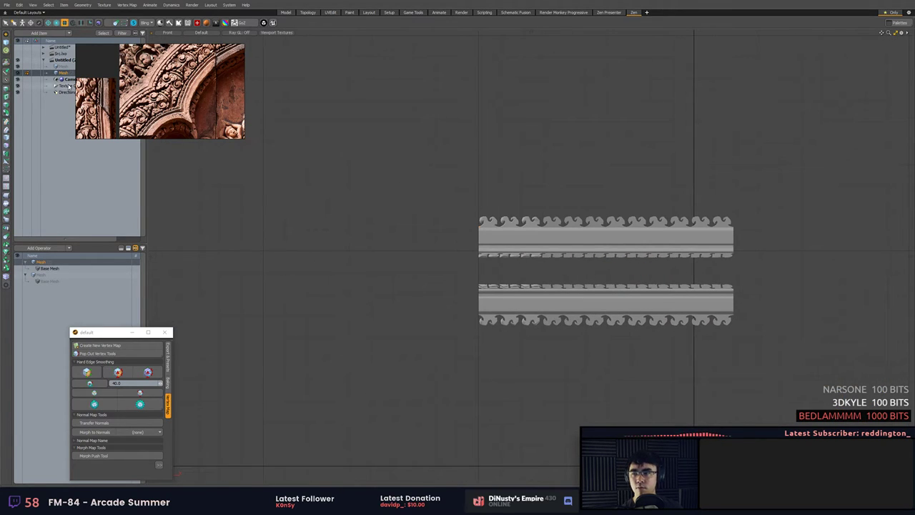
pyautogui.click(64, 66)
pyautogui.hotkey('ctrl', 'v')
pyautogui.click(459, 124)
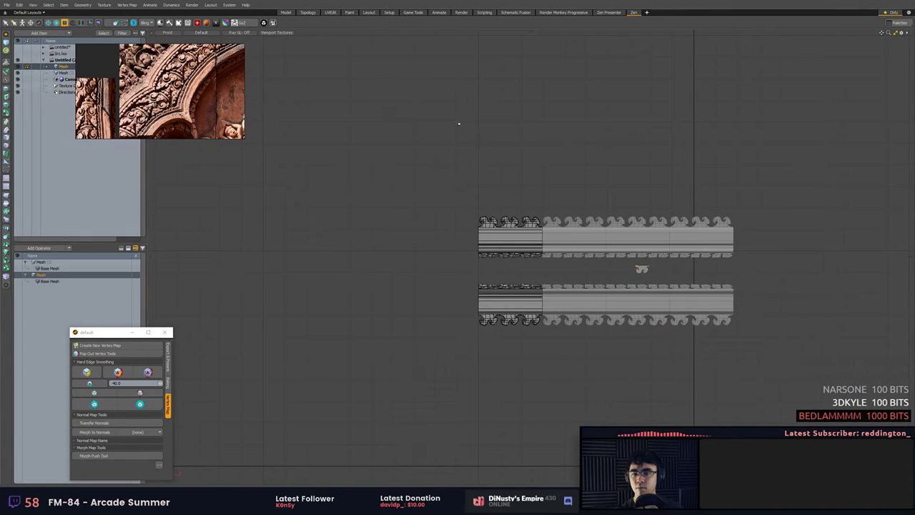
pyautogui.click(18, 67)
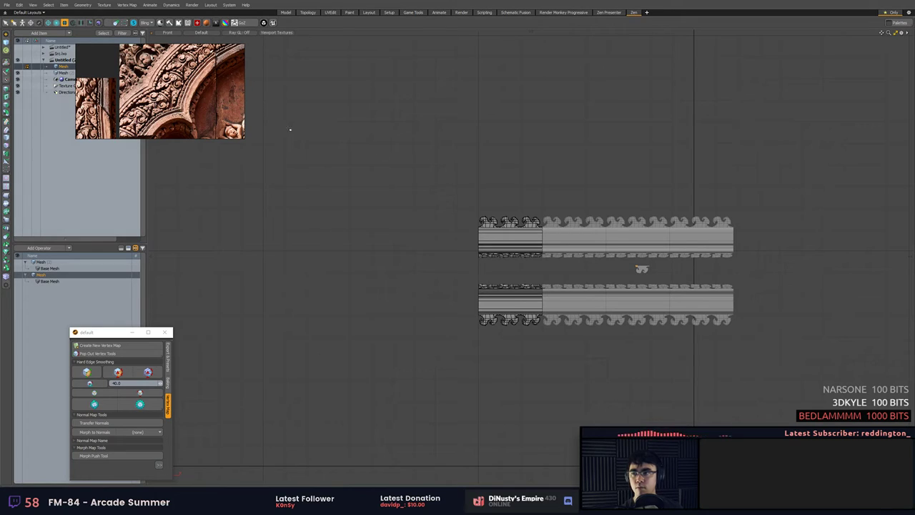
pyautogui.click(63, 73)
# Apply the hard edge smoothing to the entire repeated trim mesh and deselect everything.
pyautogui.keyDown('alt'); pyautogui.moveTo(536, 218); pyautogui.dragTo(504, 205); pyautogui.keyUp('alt')
pyautogui.scroll(1, 517, 189)
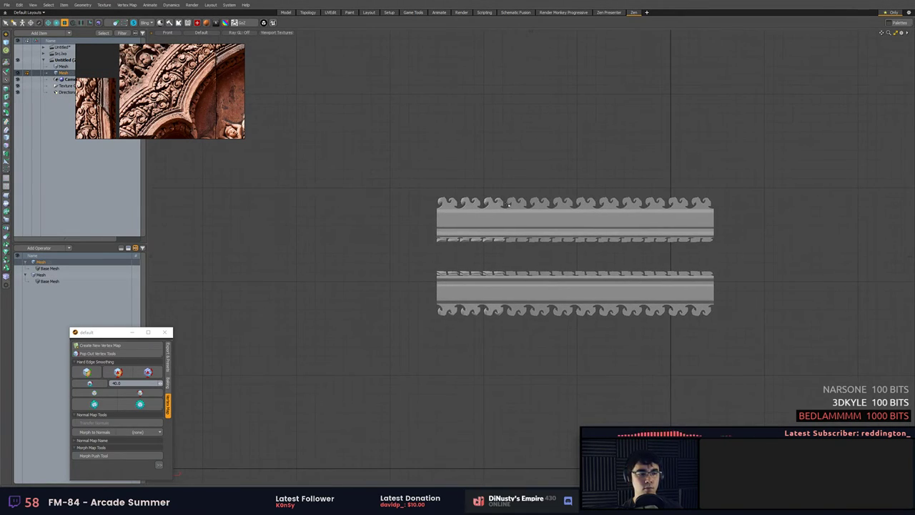
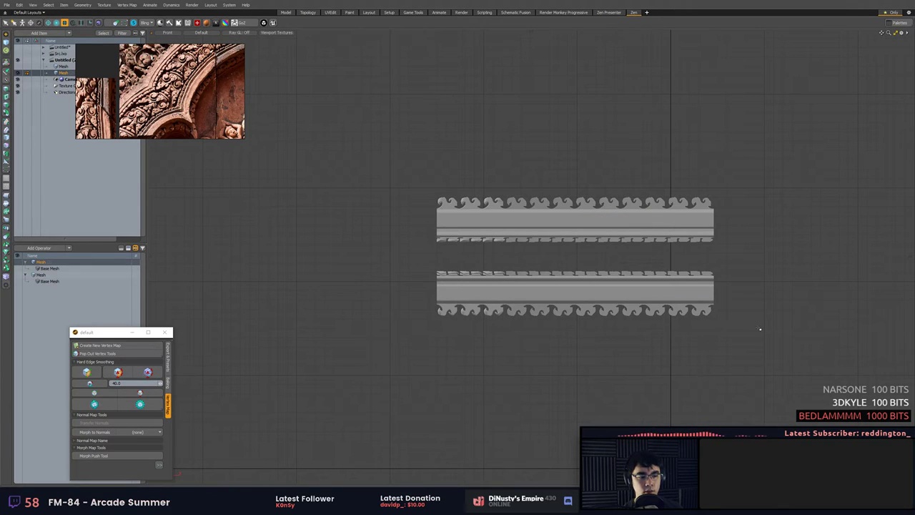
pyautogui.scroll(5, 604, 288)
pyautogui.keyDown('alt'); pyautogui.moveTo(616, 281); pyautogui.dragTo(546, 290); pyautogui.keyUp('alt')
pyautogui.press('3')
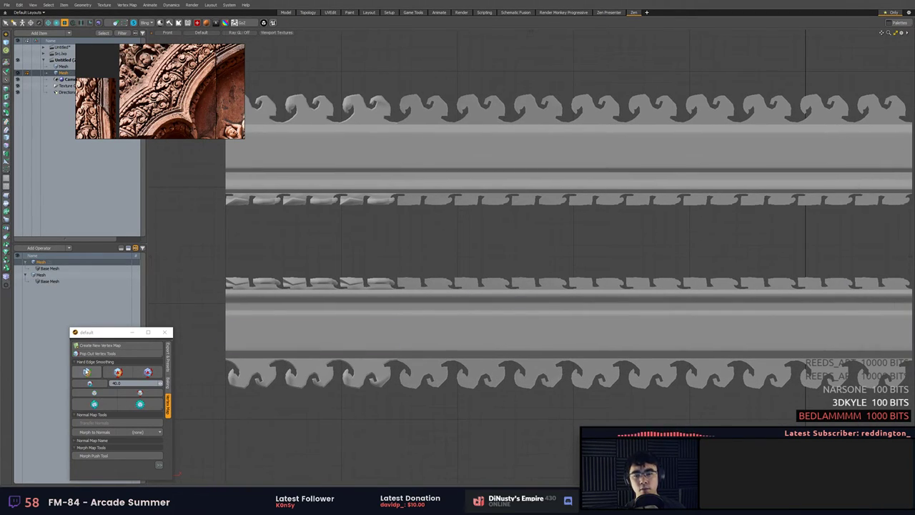
pyautogui.click(87, 372)
pyautogui.click(106, 403)
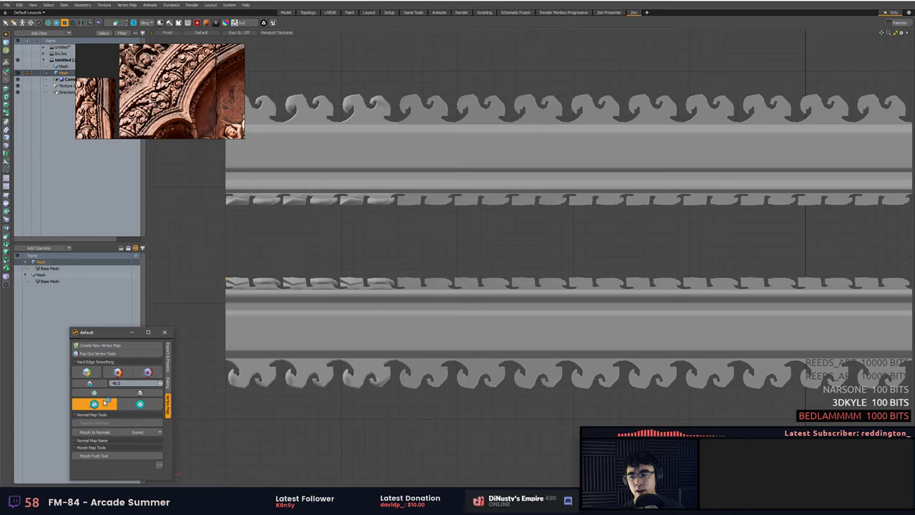
pyautogui.doubleClick(477, 328)
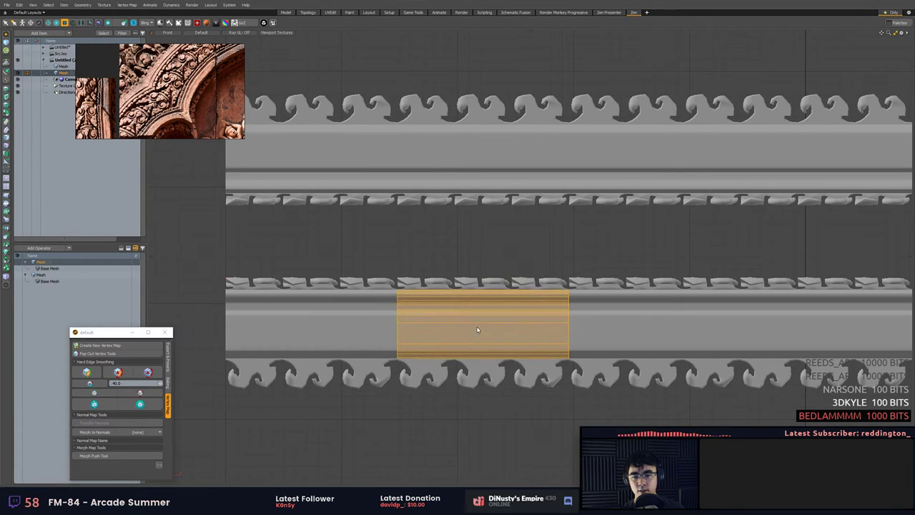
pyautogui.press('Escape')
pyautogui.scroll(-4, 547, 298)
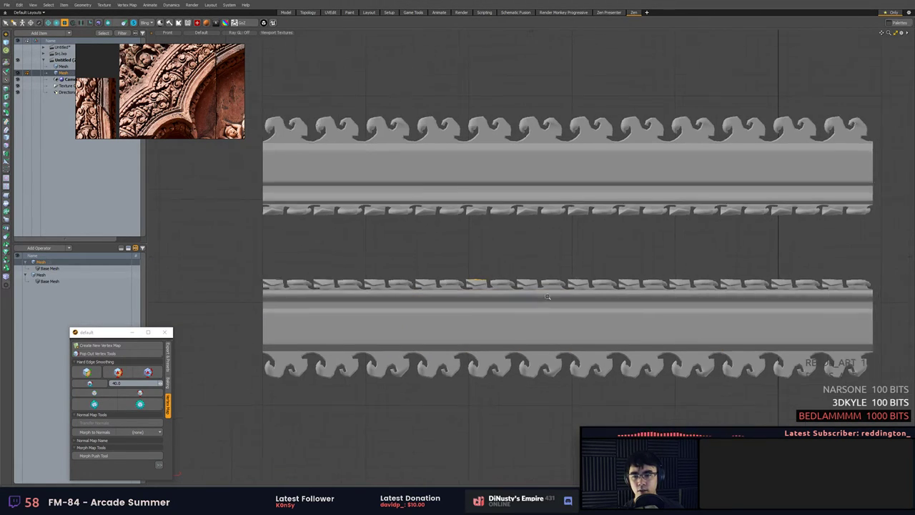
# Try to select edges on the trim's second segment with a lasso and individual picks.
pyautogui.press('1')
pyautogui.press('2')
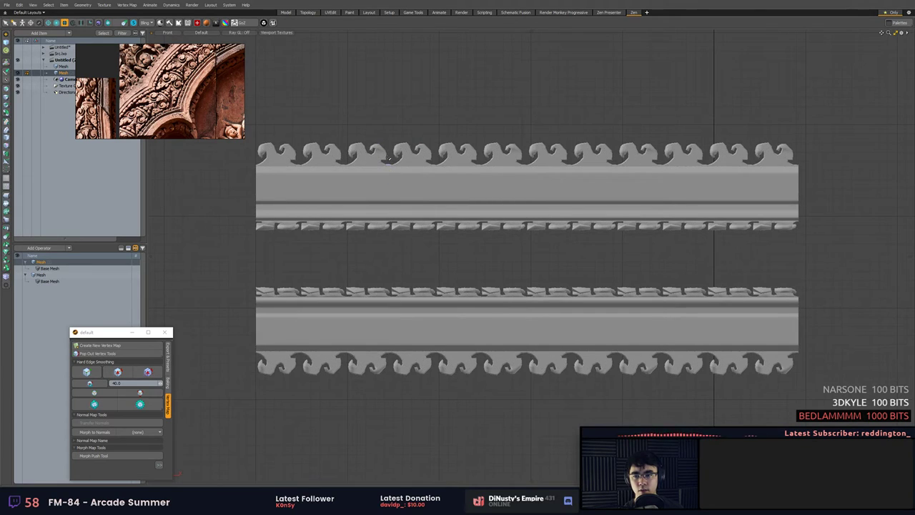
pyautogui.moveTo(390, 108); pyautogui.dragTo(384, 270, button='right')
pyautogui.press('n')
pyautogui.click(503, 192)
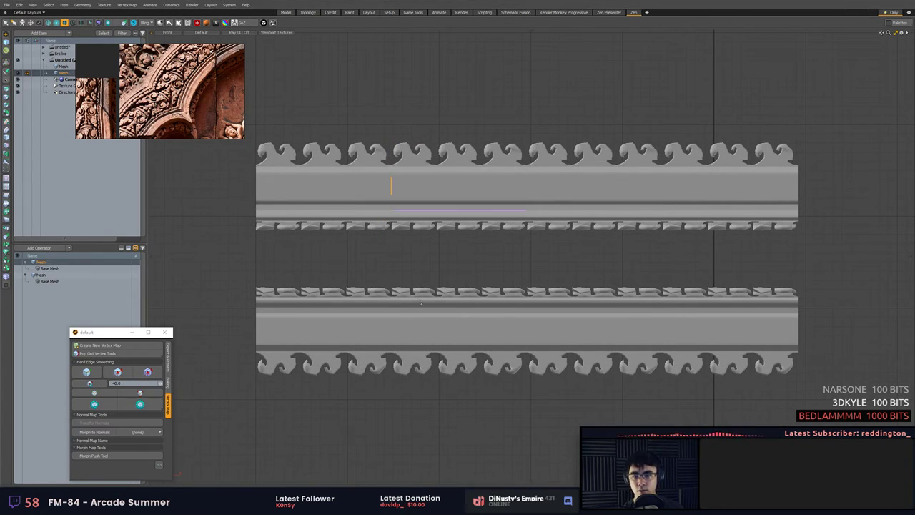
pyautogui.press('Escape')
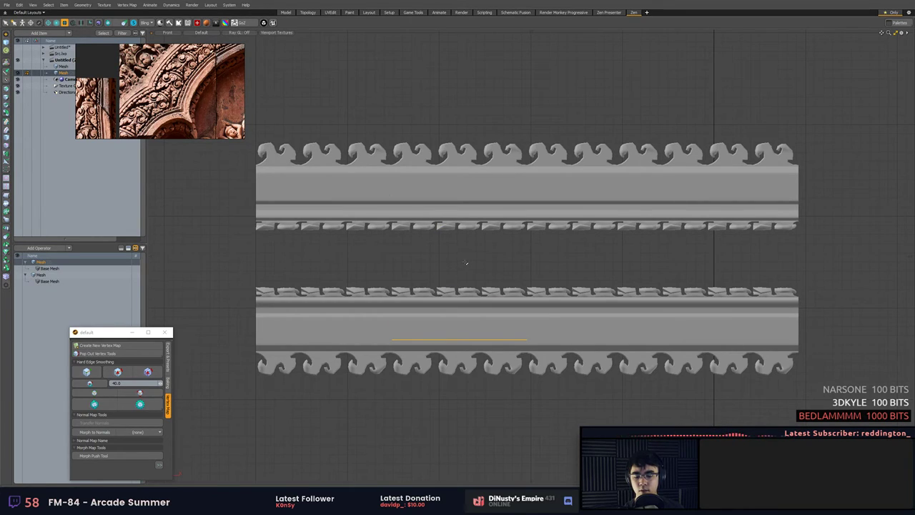
pyautogui.click(420, 200)
pyautogui.doubleClick(431, 291)
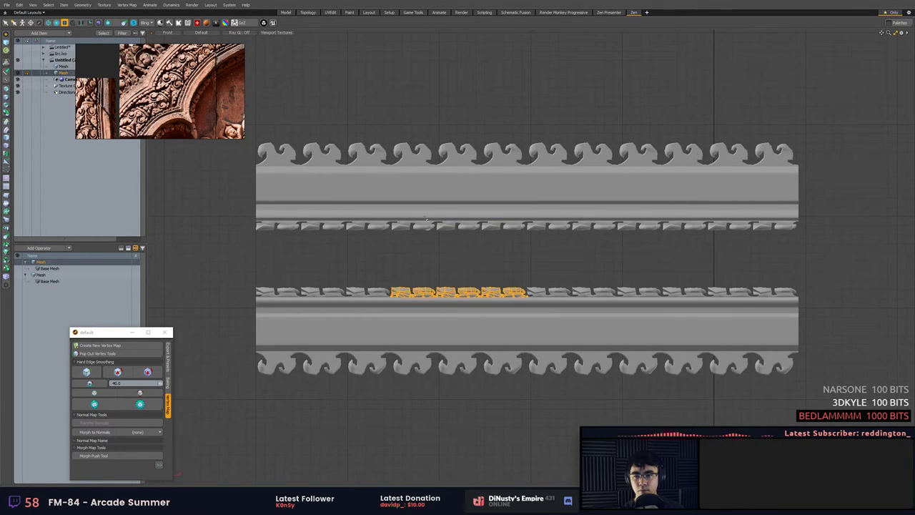
pyautogui.click(426, 216)
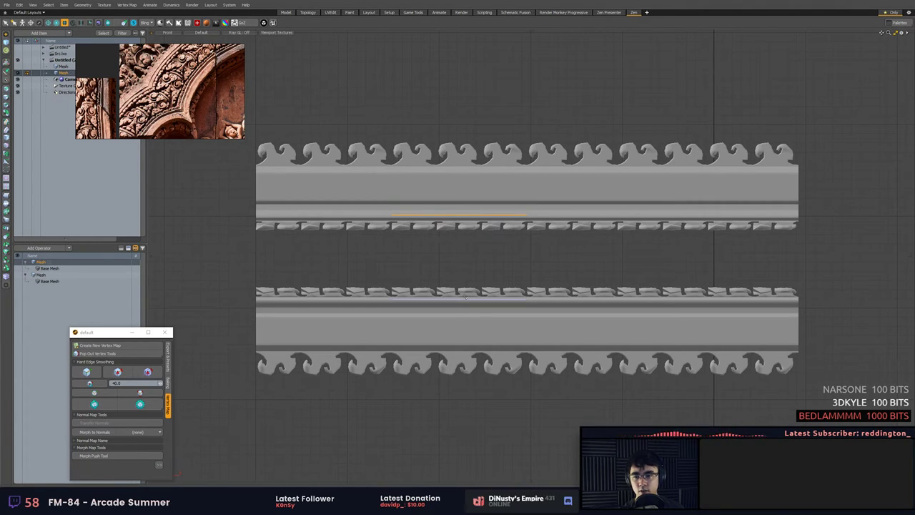
# Turn off Lazy Selection and test a lasso selection over the upper trim's scroll ornaments.
pyautogui.click(65, 5)
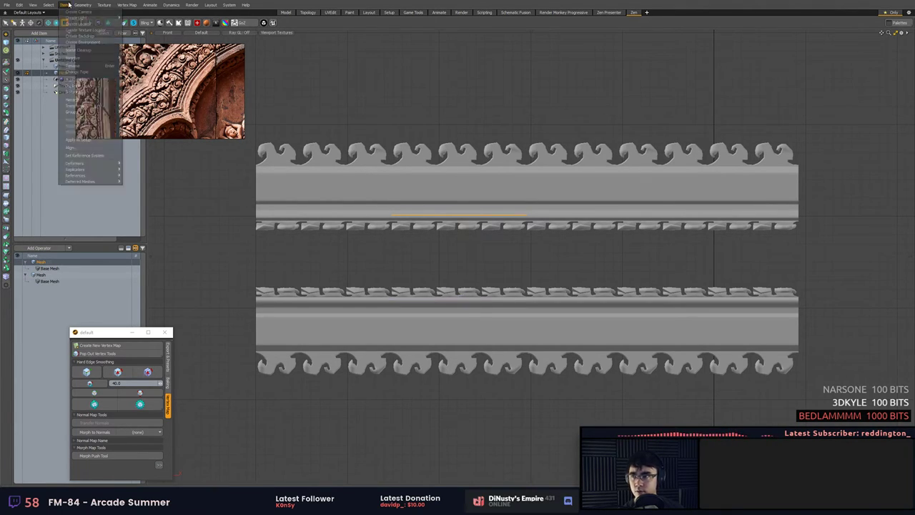
pyautogui.moveTo(85, 6)
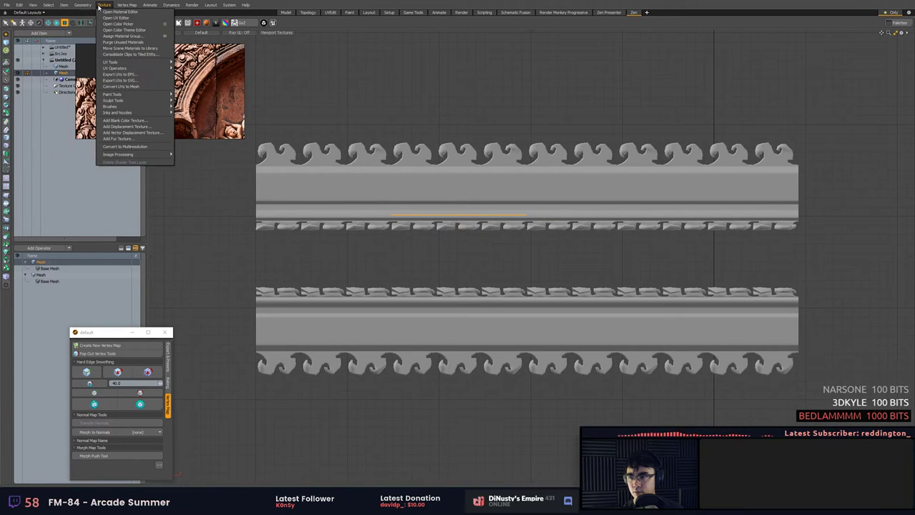
pyautogui.moveTo(46, 6)
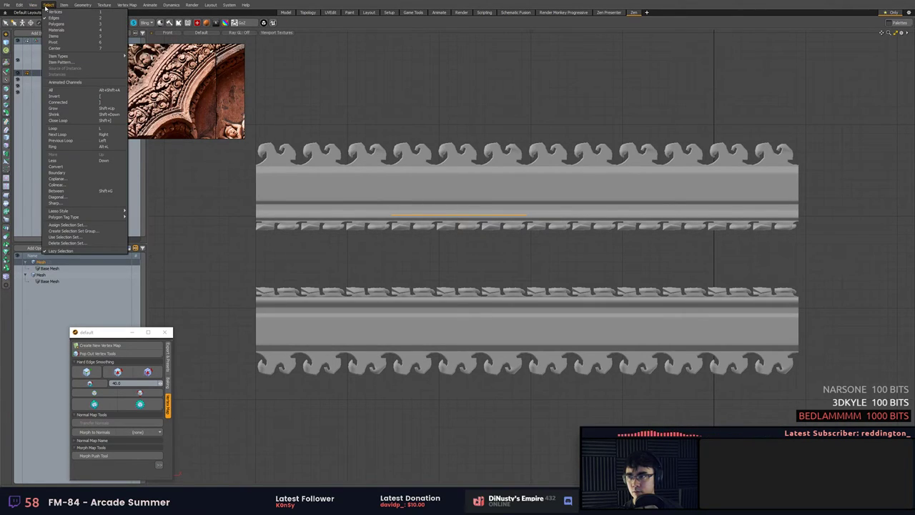
pyautogui.click(57, 251)
pyautogui.click(391, 93)
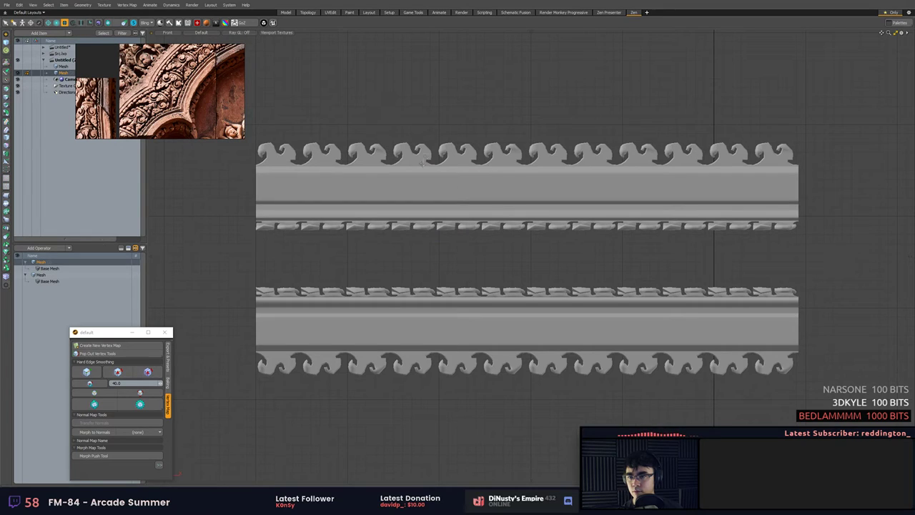
pyautogui.moveTo(343, 107); pyautogui.dragTo(559, 137, button='right')
pyautogui.click(567, 119)
pyautogui.press('F4')
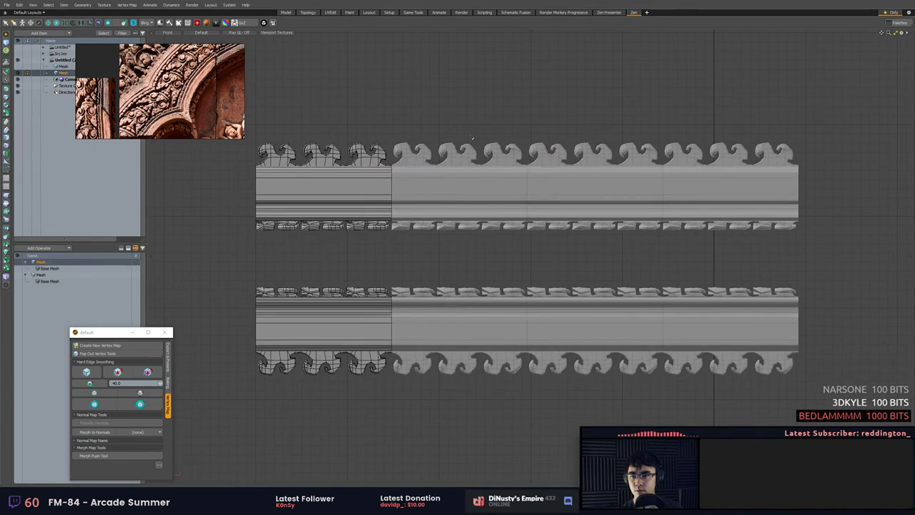
# Select the first segment's upper molding together with all of its connected scroll ornaments.
pyautogui.scroll(4, 379, 151)
pyautogui.press('5')
pyautogui.press('Escape')
pyautogui.keyDown('ctrl'); pyautogui.keyDown('alt'); pyautogui.moveTo(384, 184); pyautogui.dragTo(473, 224); pyautogui.keyUp('alt'); pyautogui.keyUp('ctrl')
pyautogui.doubleClick(473, 183)
pyautogui.keyDown('ctrl'); pyautogui.keyDown('alt'); pyautogui.moveTo(560, 190); pyautogui.dragTo(410, 187); pyautogui.keyUp('alt'); pyautogui.keyUp('ctrl')
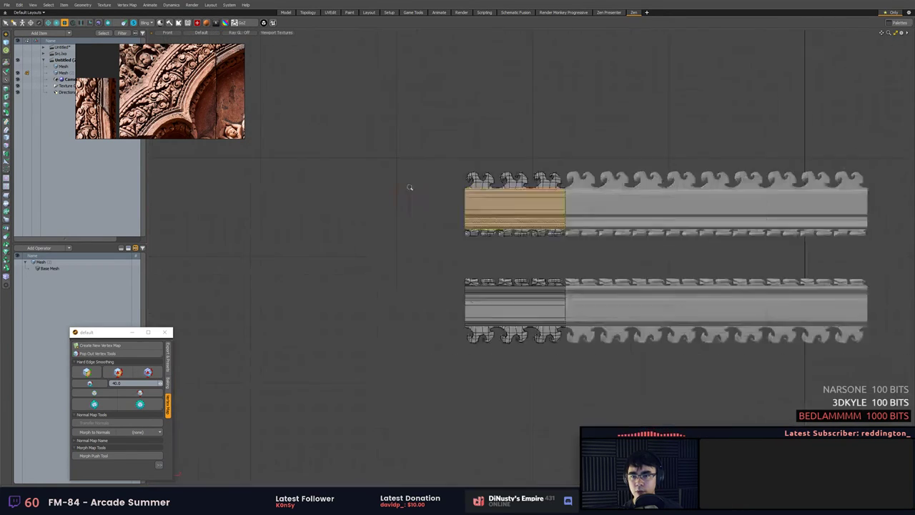
pyautogui.keyDown('ctrl'); pyautogui.keyDown('alt'); pyautogui.moveTo(474, 193); pyautogui.dragTo(400, 196); pyautogui.keyUp('alt'); pyautogui.keyUp('ctrl')
pyautogui.scroll(8, 485, 204)
pyautogui.keyDown('alt'); pyautogui.keyDown('shift'); pyautogui.moveTo(486, 204); pyautogui.dragTo(510, 213); pyautogui.keyUp('shift'); pyautogui.keyUp('alt')
pyautogui.moveTo(443, 108)
pyautogui.keyDown('shift'); pyautogui.mouseDown(button='right')
pyautogui.moveTo(472, 45)
pyautogui.moveTo(458, 64)
pyautogui.mouseUp(button='right'); pyautogui.keyUp('shift')
pyautogui.press(']')
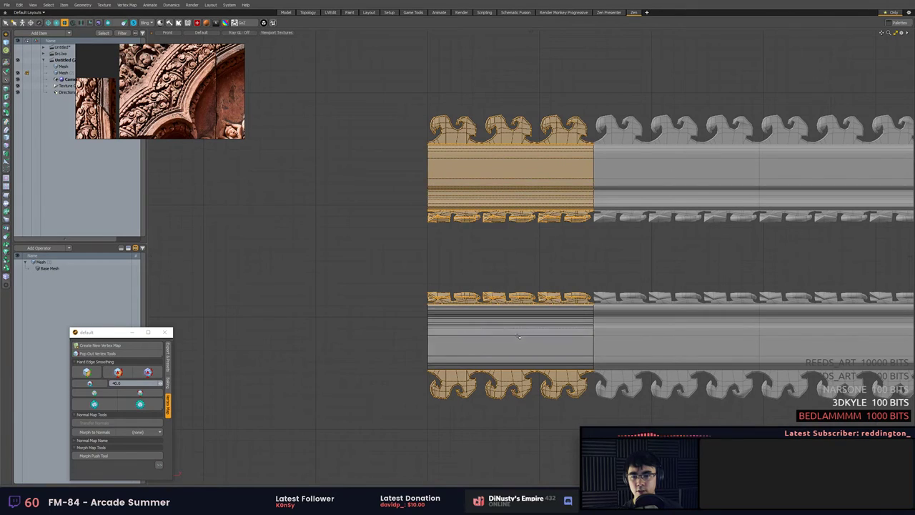
# Try deleting the first segment's lower molding and undo the deletion.
pyautogui.click(520, 327)
pyautogui.doubleClick(520, 327)
pyautogui.press('Delete')
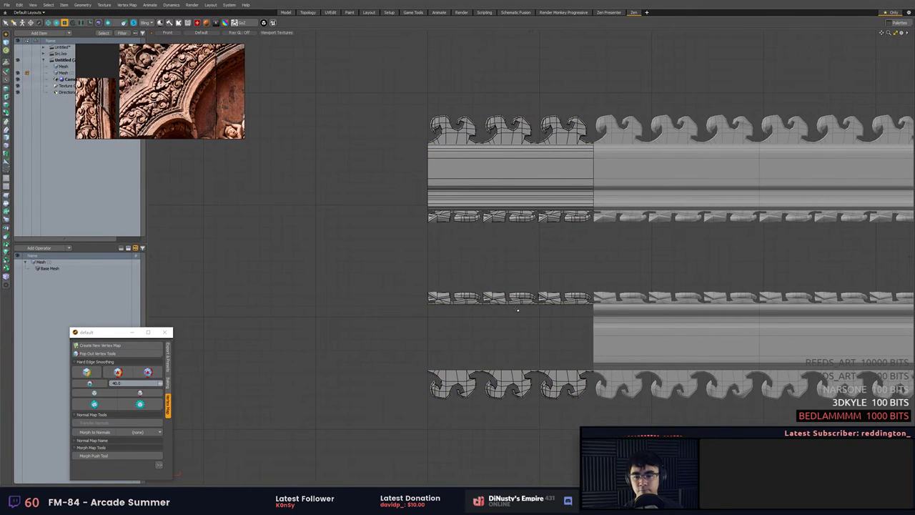
pyautogui.hotkey('ctrl', 'z')
# Reselect the first segment's scroll ornaments and add its upper molding to the polygon selection.
pyautogui.click(438, 155)
pyautogui.moveTo(433, 65)
pyautogui.mouseDown(button='right')
pyautogui.moveTo(527, 445)
pyautogui.moveTo(505, 59)
pyautogui.mouseUp(button='right')
pyautogui.press(']')
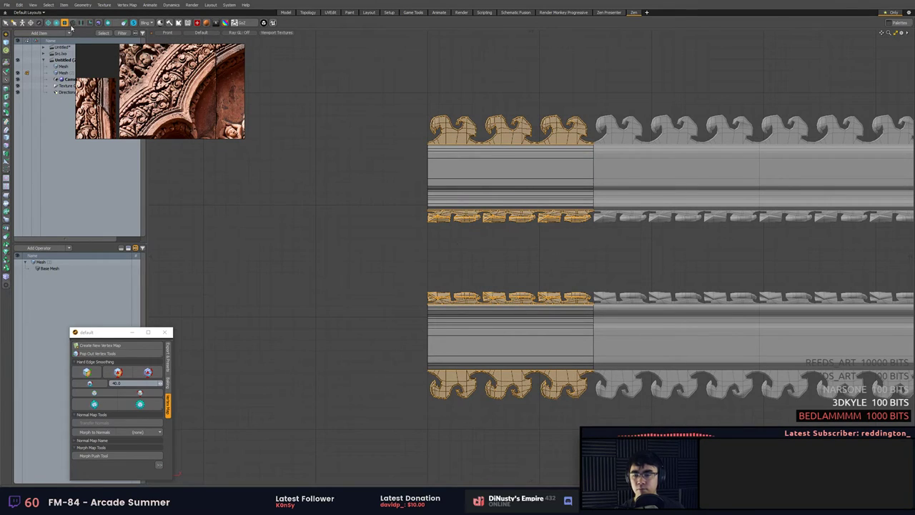
pyautogui.keyDown('shift'); pyautogui.doubleClick(451, 171); pyautogui.keyUp('shift')
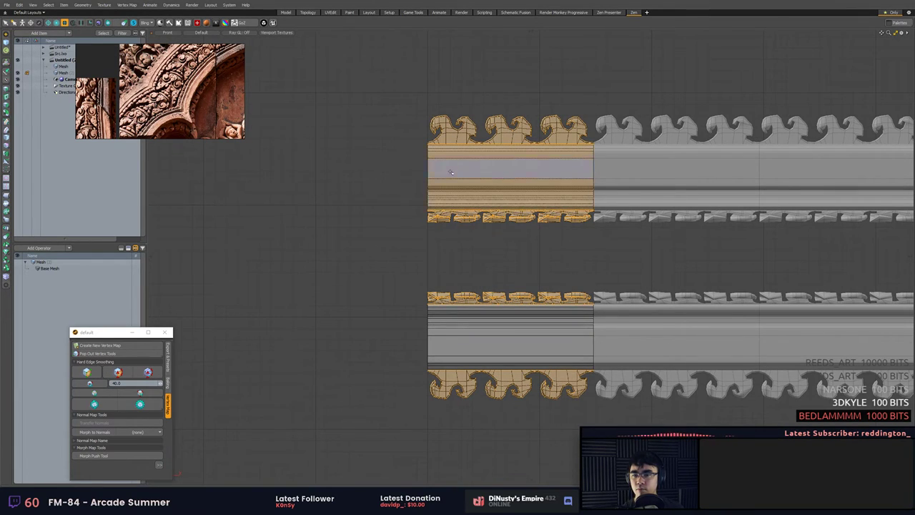
# Try to move the selected ornaments and upper molding away from the run, and undo the move.
pyautogui.press('w')
pyautogui.moveTo(494, 183); pyautogui.dragTo(346, 221)
pyautogui.hotkey('ctrl', 'z')
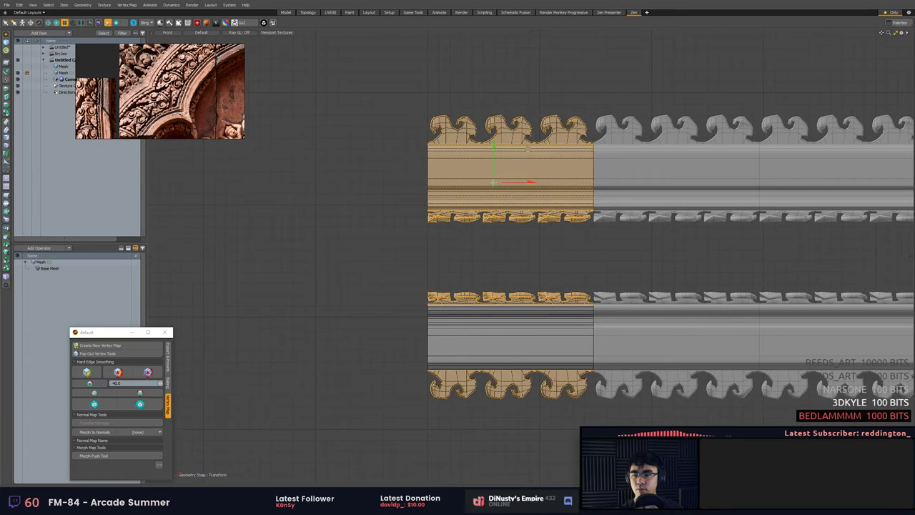
# Drop the transform tool and add the first segment's lower molding to the polygon selection.
pyautogui.click(493, 327)
pyautogui.press('q')
pyautogui.keyDown('shift'); pyautogui.doubleClick(508, 321); pyautogui.keyUp('shift')
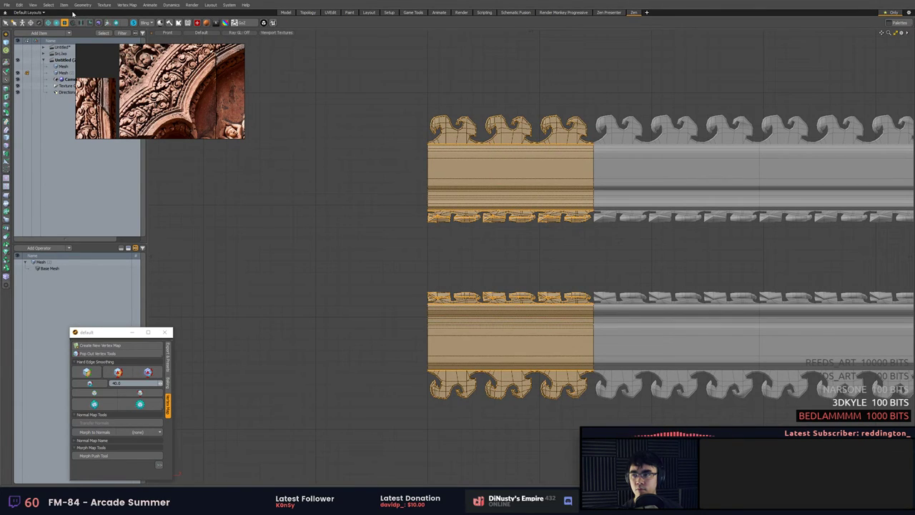
pyautogui.click(288, 105)
pyautogui.click(83, 5)
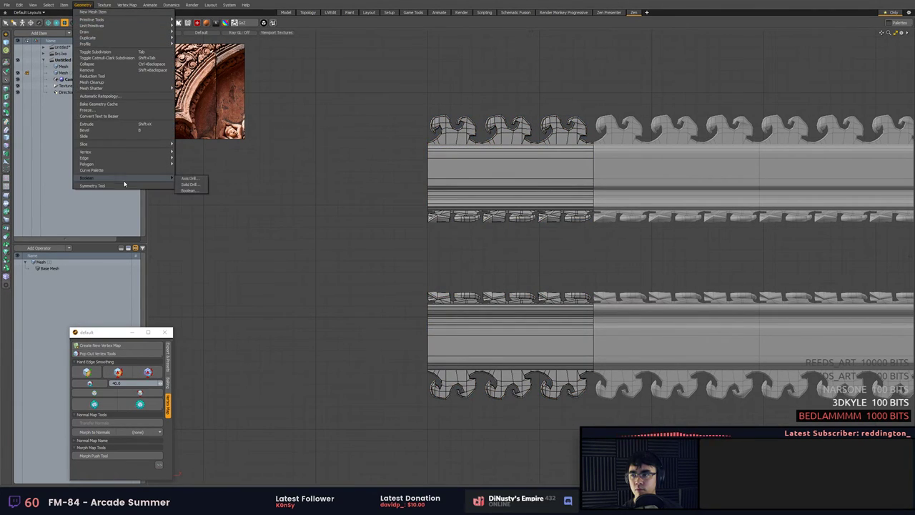
pyautogui.click(17, 291)
pyautogui.click(5, 285)
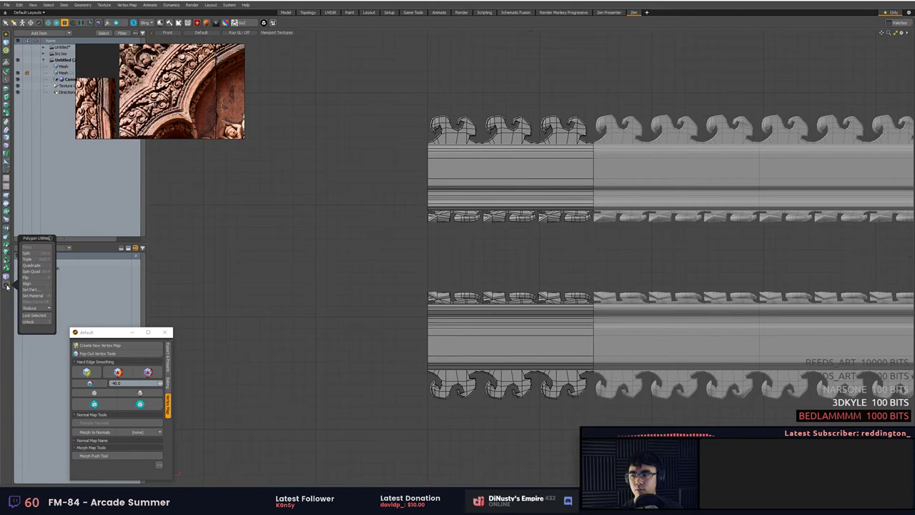
pyautogui.click(7, 277)
pyautogui.click(40, 281)
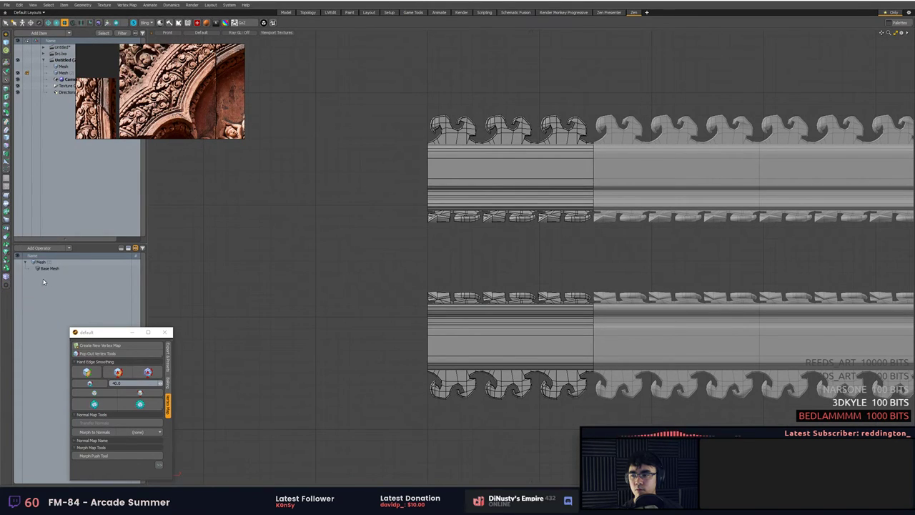
# Reselect the first segment's polygons, then bring up the vertices of the whole trim.
pyautogui.click(501, 149)
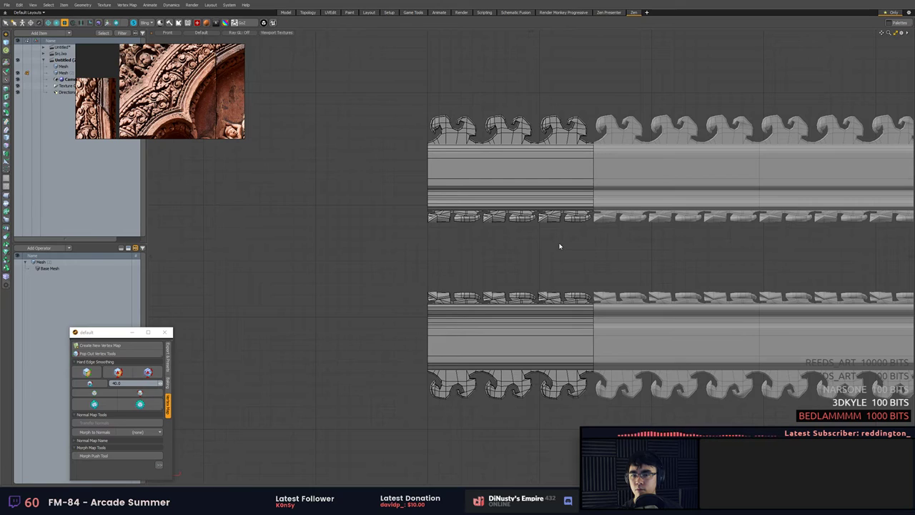
pyautogui.click(475, 164)
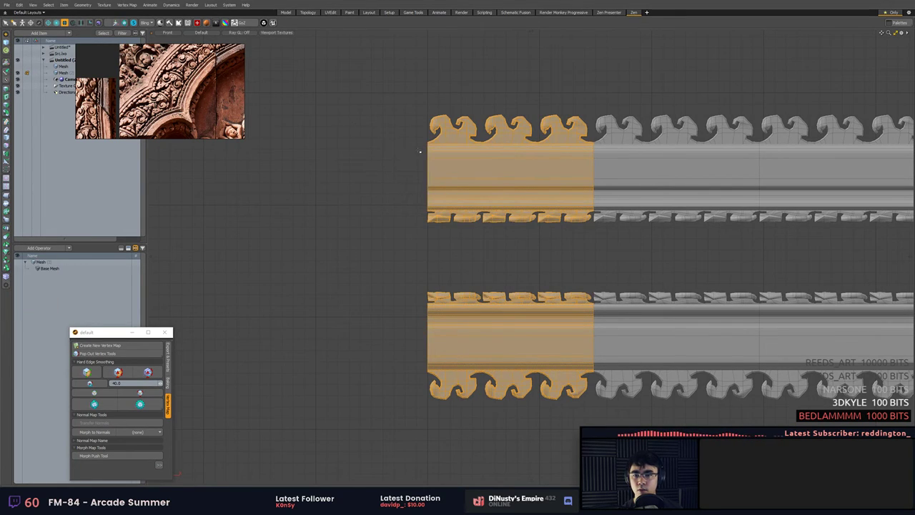
pyautogui.press('1')
pyautogui.keyDown('alt'); pyautogui.keyDown('shift'); pyautogui.moveTo(565, 264); pyautogui.dragTo(500, 273); pyautogui.keyUp('shift'); pyautogui.keyUp('alt')
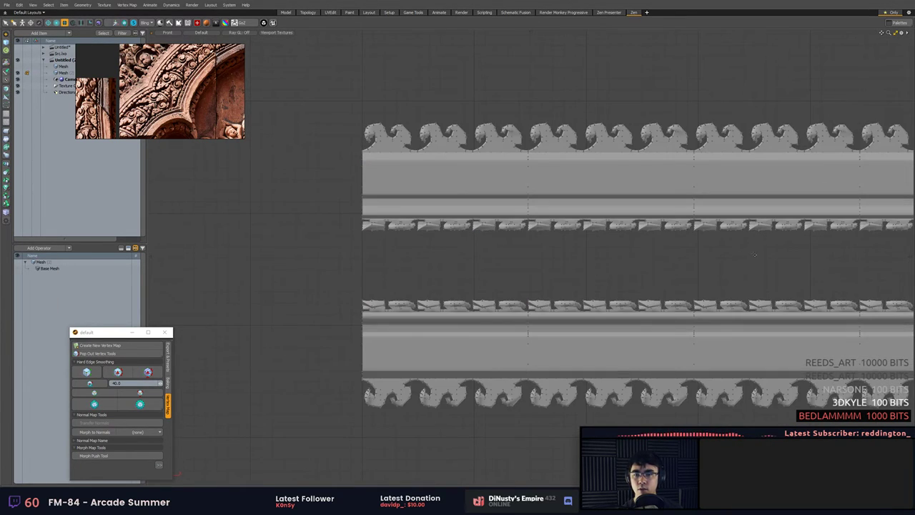
# Check the connectivity of the upper run's molding and scroll ornaments by selecting their connected polygons, and clear the selection.
pyautogui.press('3')
pyautogui.doubleClick(559, 174)
pyautogui.doubleClick(534, 133)
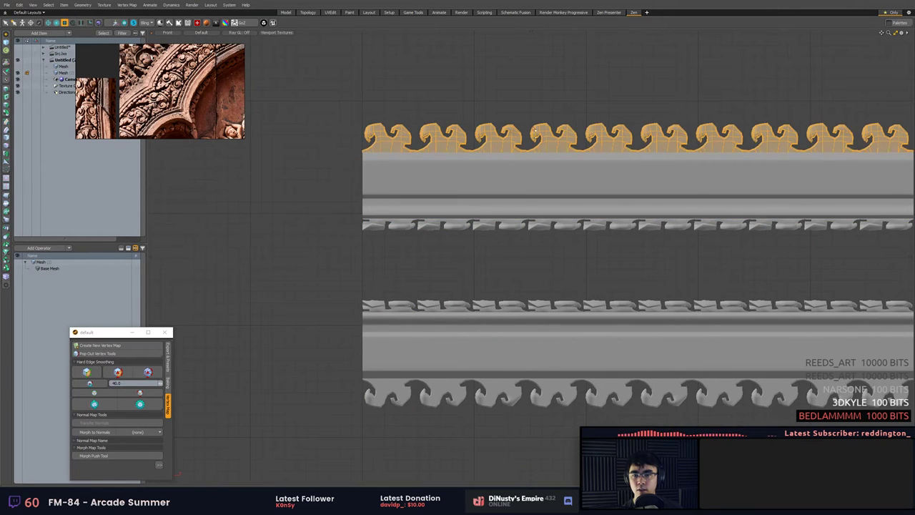
pyautogui.click(529, 105)
# Toggle subdivision smoothing on the trim runs.
pyautogui.press('Tab')
pyautogui.moveTo(598, 125)
pyautogui.keyDown('alt'); pyautogui.keyDown('shift'); pyautogui.mouseDown()
pyautogui.moveTo(473, 121)
pyautogui.moveTo(519, 140)
pyautogui.moveTo(490, 201)
pyautogui.moveTo(475, 196)
pyautogui.moveTo(459, 208)
pyautogui.mouseUp(); pyautogui.keyUp('shift'); pyautogui.keyUp('alt')
pyautogui.press('KP_Decimal')
pyautogui.scroll(-3, 520, 143)
pyautogui.press('Tab')
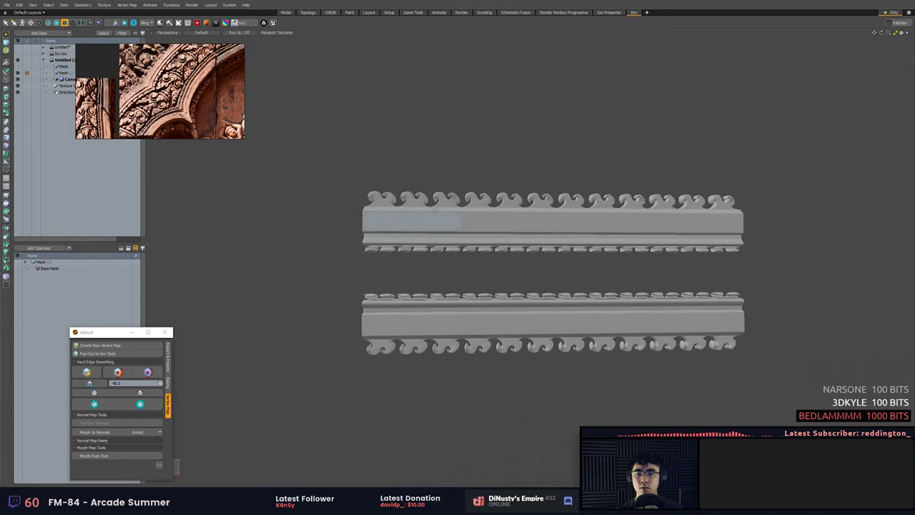
# Move all vertices of the upper trim run straight up, away from the lower run, and clear the selection.
pyautogui.moveTo(420, 165)
pyautogui.mouseDown(button='right')
pyautogui.moveTo(440, 266)
pyautogui.moveTo(775, 172)
pyautogui.mouseUp(button='right')
pyautogui.press('w')
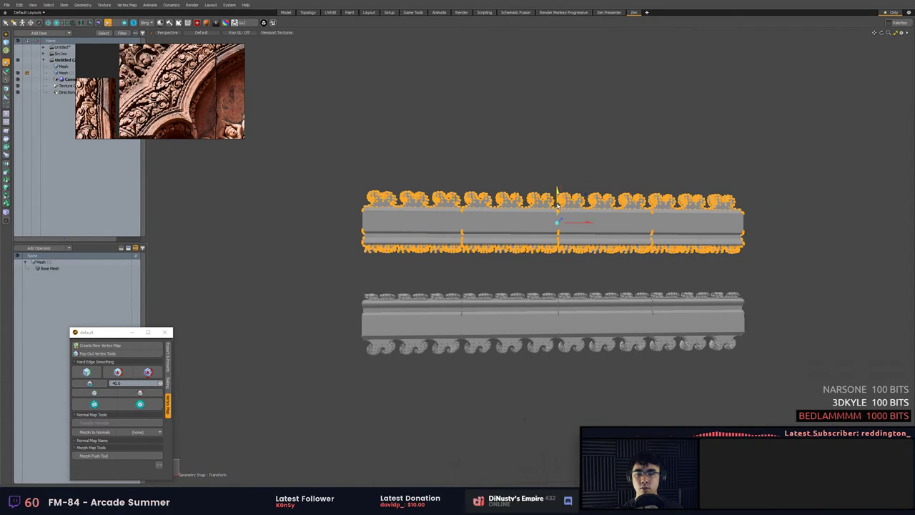
pyautogui.moveTo(558, 206); pyautogui.dragTo(558, 148)
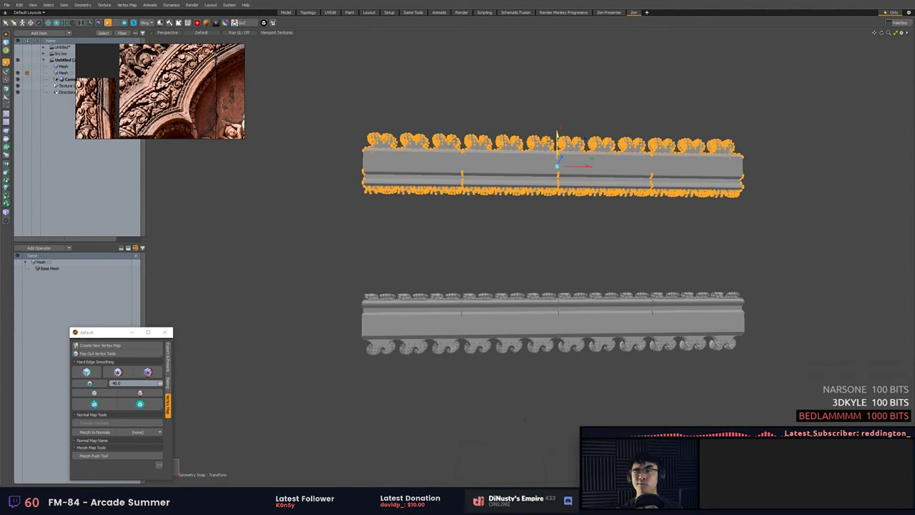
pyautogui.press('q')
pyautogui.click(541, 257)
pyautogui.scroll(-5, 541, 258)
pyautogui.moveTo(541, 257)
pyautogui.keyDown('alt'); pyautogui.mouseDown()
pyautogui.moveTo(538, 248)
pyautogui.moveTo(578, 254)
pyautogui.moveTo(541, 250)
pyautogui.mouseUp(); pyautogui.keyUp('alt')
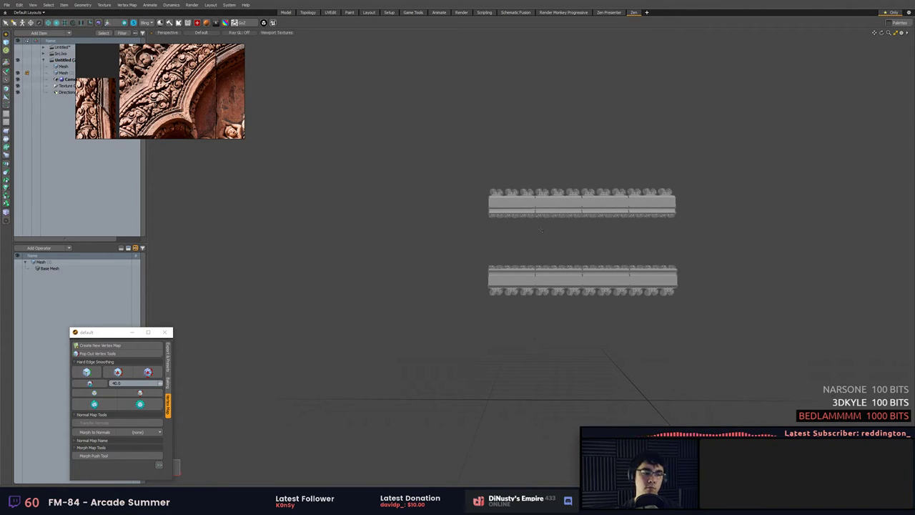
# Examine the spacing between the two trim runs in front and perspective views.
pyautogui.press('KP_1')
pyautogui.press('KP_2')
pyautogui.scroll(1, 542, 231)
pyautogui.keyDown('alt'); pyautogui.moveTo(542, 230); pyautogui.dragTo(482, 179); pyautogui.keyUp('alt')
pyautogui.scroll(3, 506, 235)
pyautogui.keyDown('alt'); pyautogui.moveTo(554, 248); pyautogui.dragTo(551, 311); pyautogui.keyUp('alt')
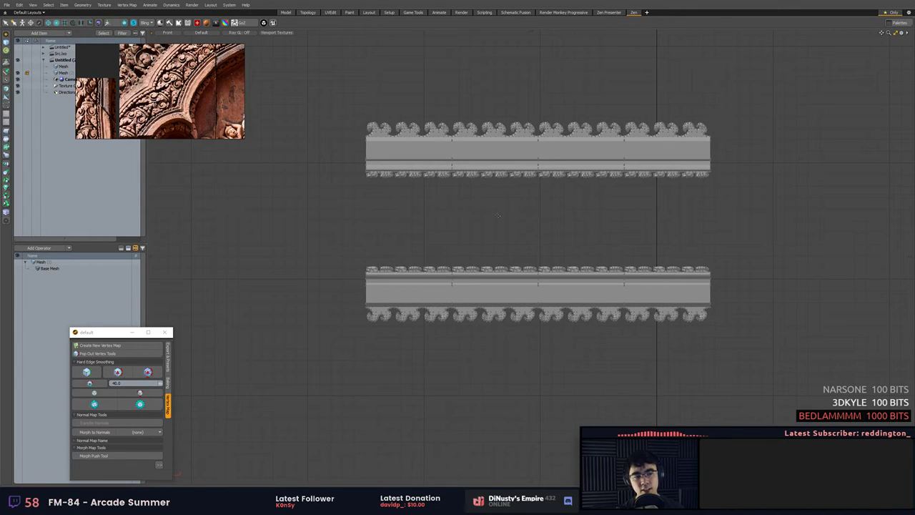
pyautogui.moveTo(585, 252)
pyautogui.keyDown('alt'); pyautogui.mouseDown()
pyautogui.moveTo(575, 248)
pyautogui.moveTo(584, 251)
pyautogui.mouseUp(); pyautogui.keyUp('alt')
pyautogui.press('KP_Decimal')
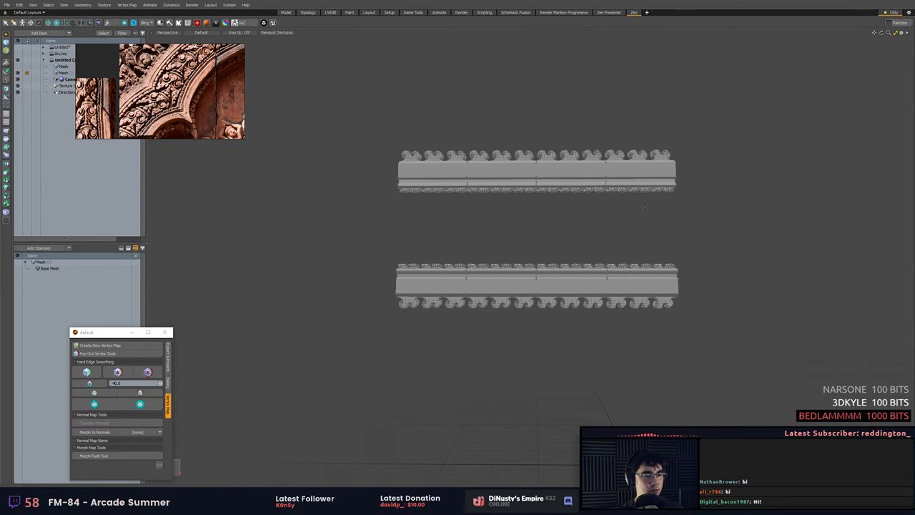
pyautogui.keyDown('alt'); pyautogui.moveTo(649, 243); pyautogui.dragTo(641, 268); pyautogui.keyUp('alt')
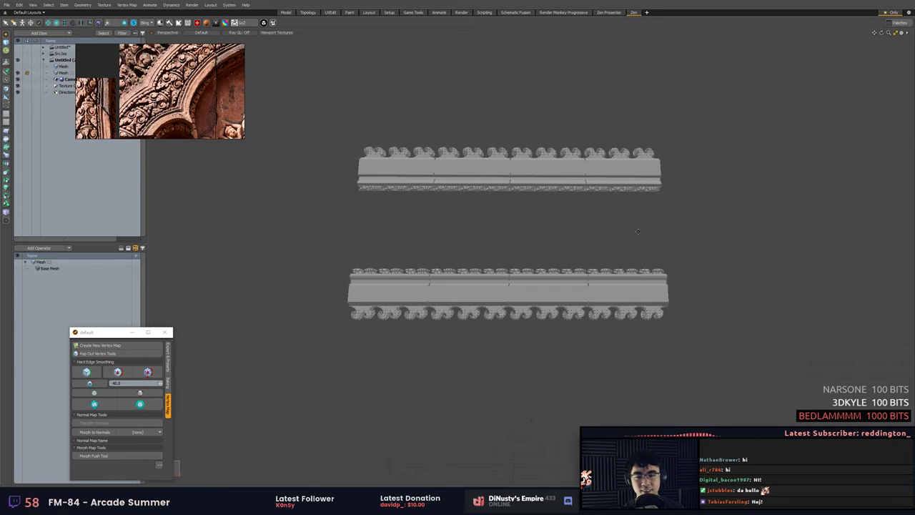
pyautogui.press('3')
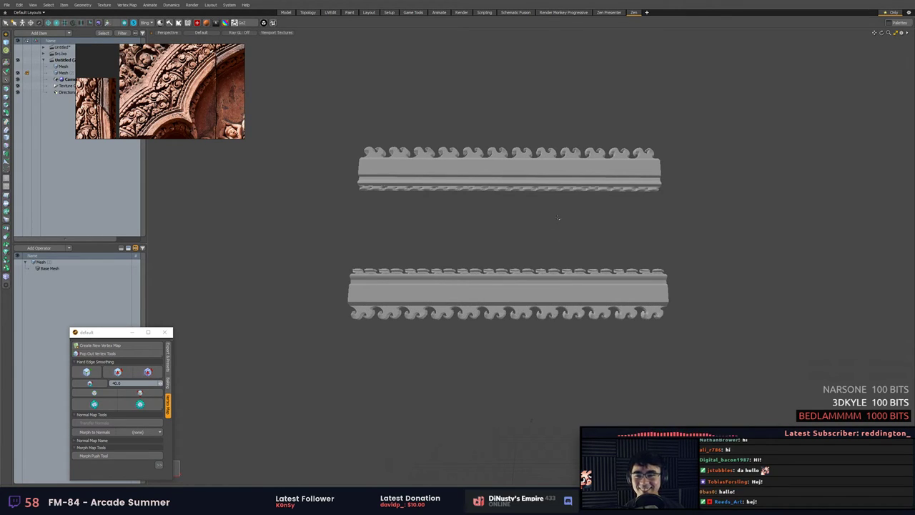
pyautogui.scroll(2, 557, 218)
pyautogui.keyDown('alt'); pyautogui.moveTo(574, 229); pyautogui.dragTo(629, 276); pyautogui.keyUp('alt')
pyautogui.click(478, 165)
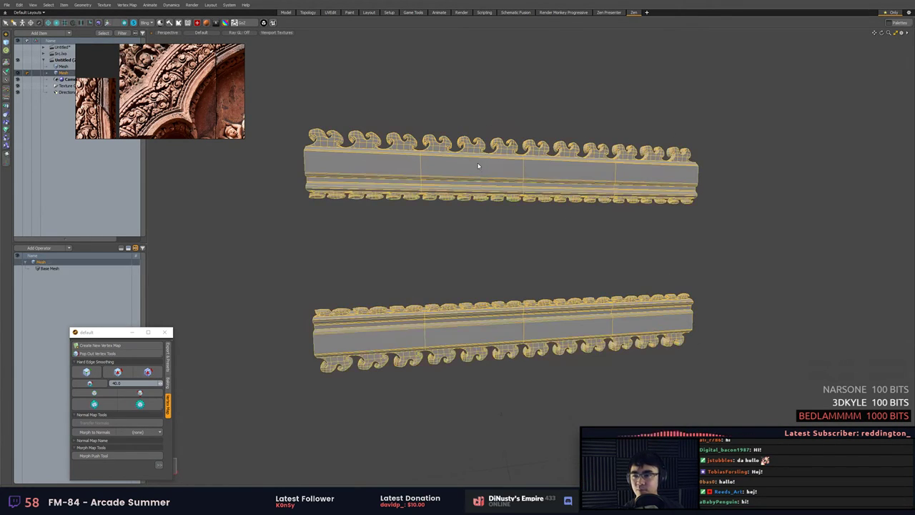
pyautogui.press('3')
pyautogui.click(523, 169)
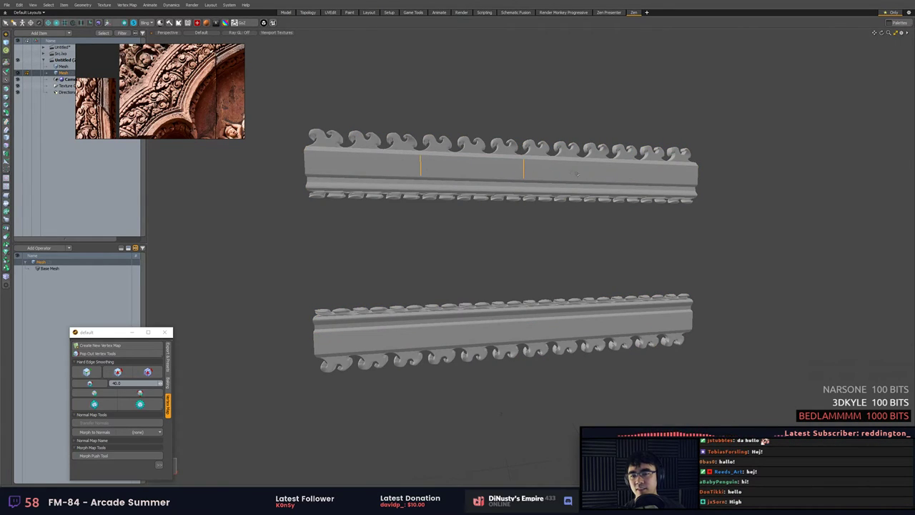
pyautogui.keyDown('shift'); pyautogui.click(615, 173); pyautogui.keyUp('shift')
pyautogui.click(741, 247)
pyautogui.keyDown('alt'); pyautogui.moveTo(741, 247); pyautogui.dragTo(746, 284); pyautogui.keyUp('alt')
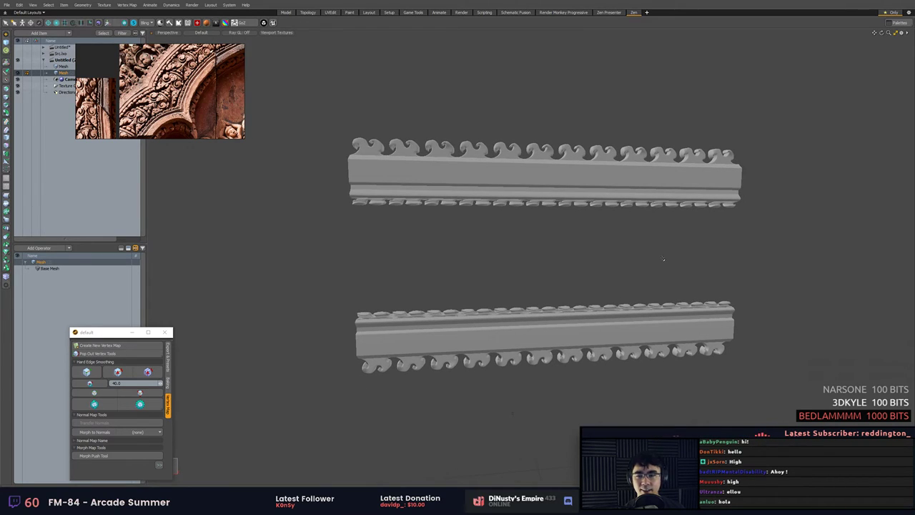
# Try to remove the vertical edge loops at the segment seams of both trim runs.
pyautogui.click(480, 188)
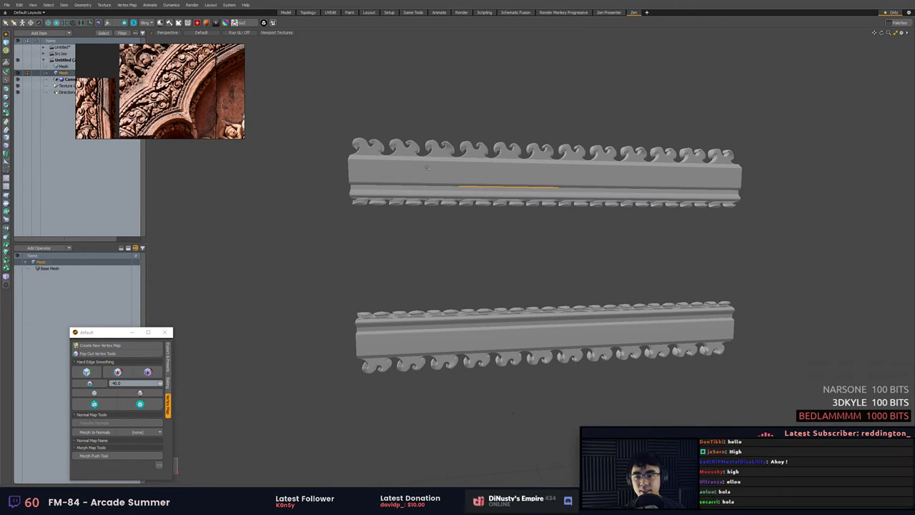
pyautogui.doubleClick(406, 166)
pyautogui.moveTo(406, 166); pyautogui.dragTo(572, 175)
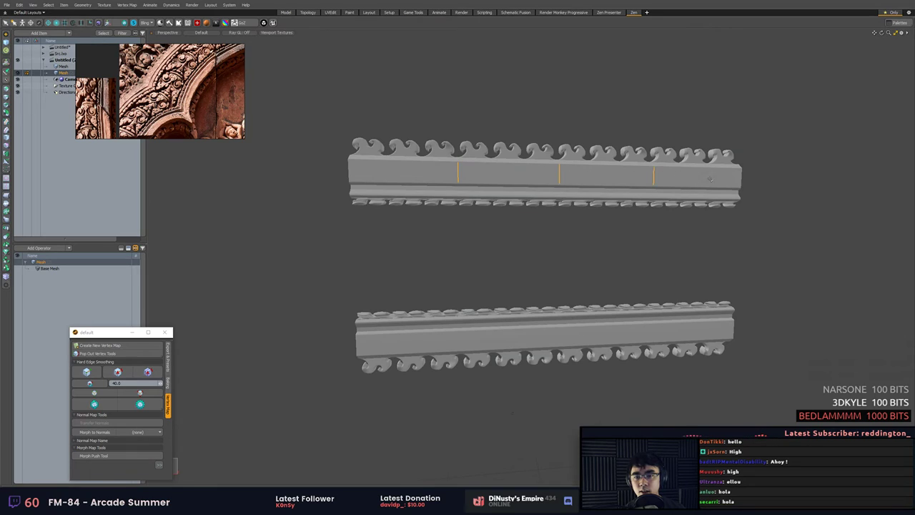
pyautogui.keyDown('shift'); pyautogui.moveTo(670, 330); pyautogui.dragTo(491, 334); pyautogui.keyUp('shift')
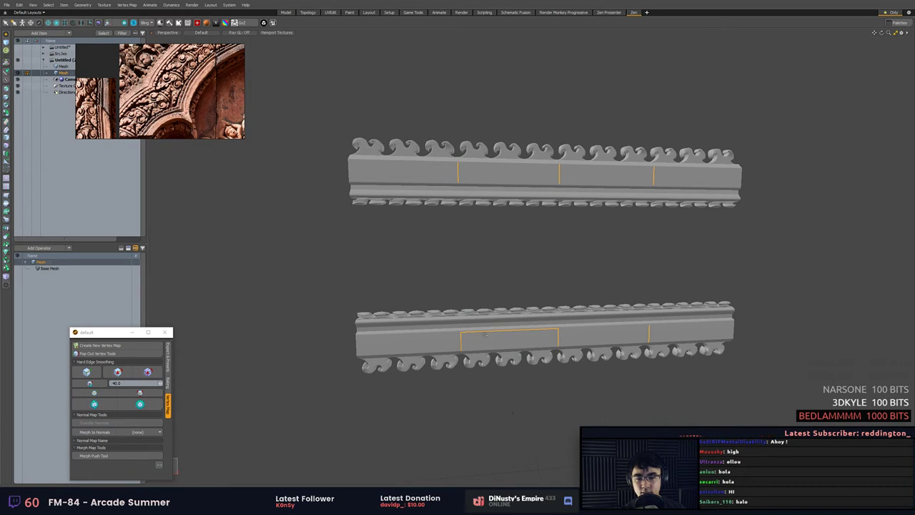
pyautogui.press('l')
pyautogui.keyDown('alt'); pyautogui.moveTo(543, 315); pyautogui.dragTo(616, 279); pyautogui.keyUp('alt')
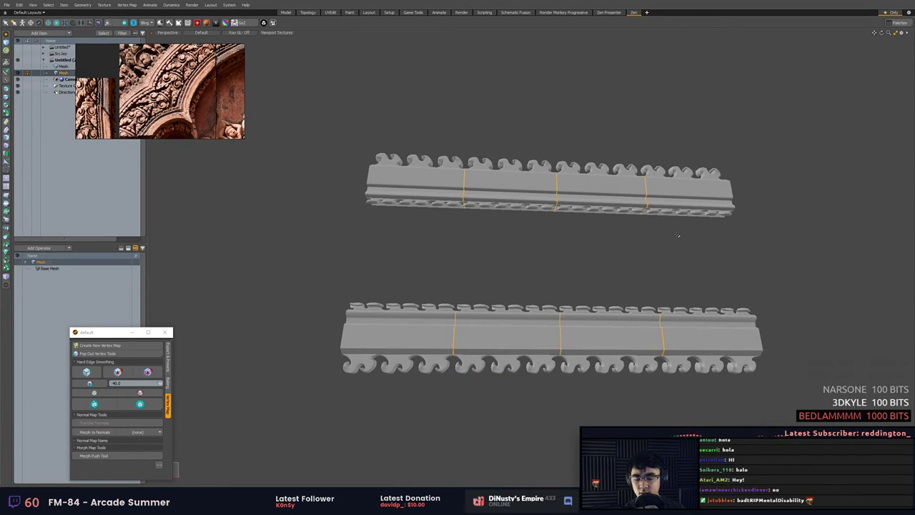
pyautogui.press('BackSpace')
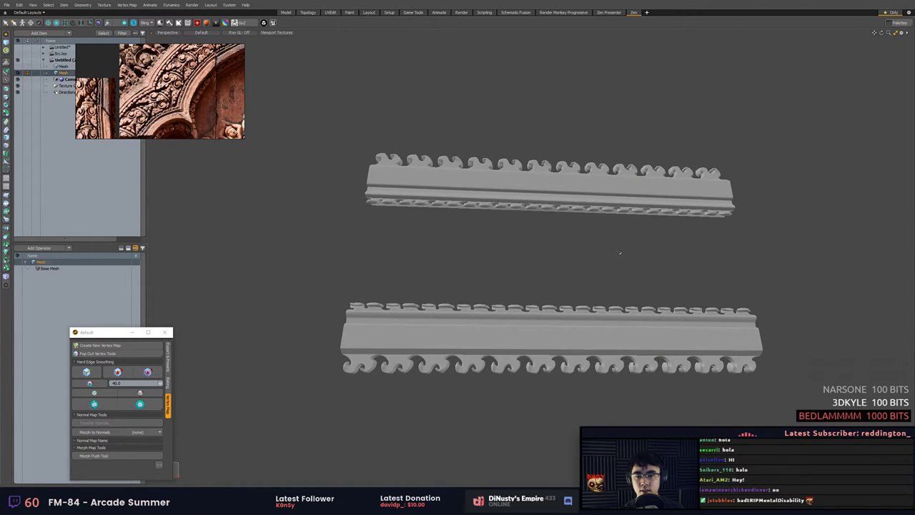
# Apply Hard Edge Smoothing to the trim mesh.
pyautogui.keyDown('alt'); pyautogui.moveTo(619, 252); pyautogui.dragTo(664, 271); pyautogui.keyUp('alt')
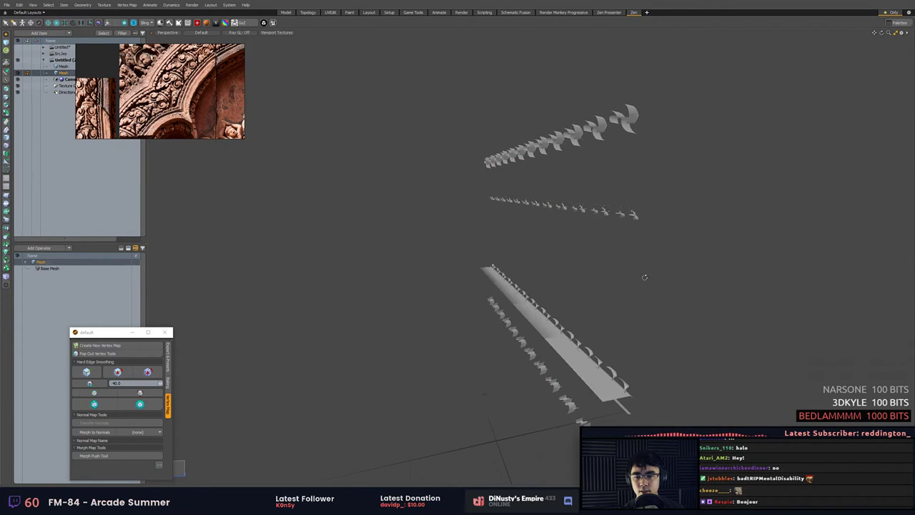
pyautogui.keyDown('alt'); pyautogui.moveTo(644, 277); pyautogui.dragTo(605, 289); pyautogui.keyUp('alt')
pyautogui.keyDown('alt'); pyautogui.moveTo(402, 248); pyautogui.dragTo(397, 268); pyautogui.keyUp('alt')
pyautogui.click(81, 414)
pyautogui.click(80, 414)
pyautogui.click(92, 404)
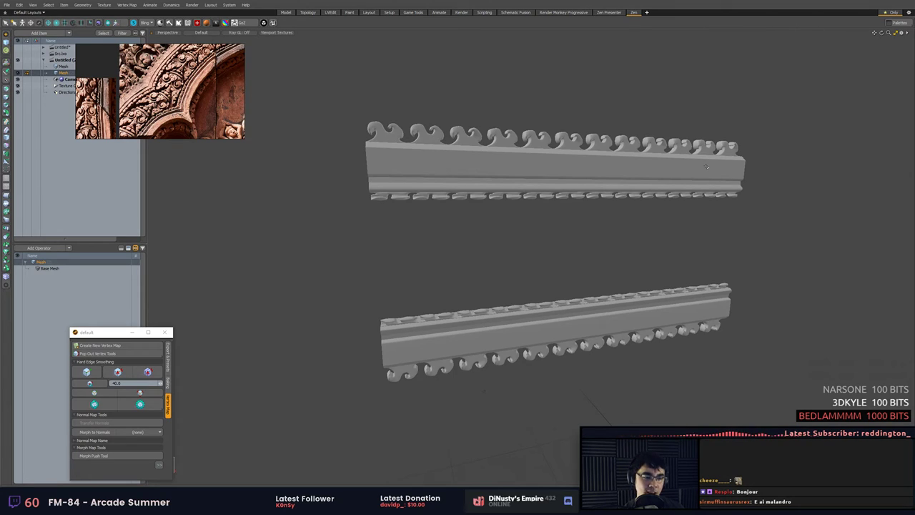
# Examine the shading of both trim runs from several angles and in front view.
pyautogui.keyDown('alt'); pyautogui.moveTo(541, 222); pyautogui.dragTo(480, 248); pyautogui.keyUp('alt')
pyautogui.scroll(-2, 486, 215)
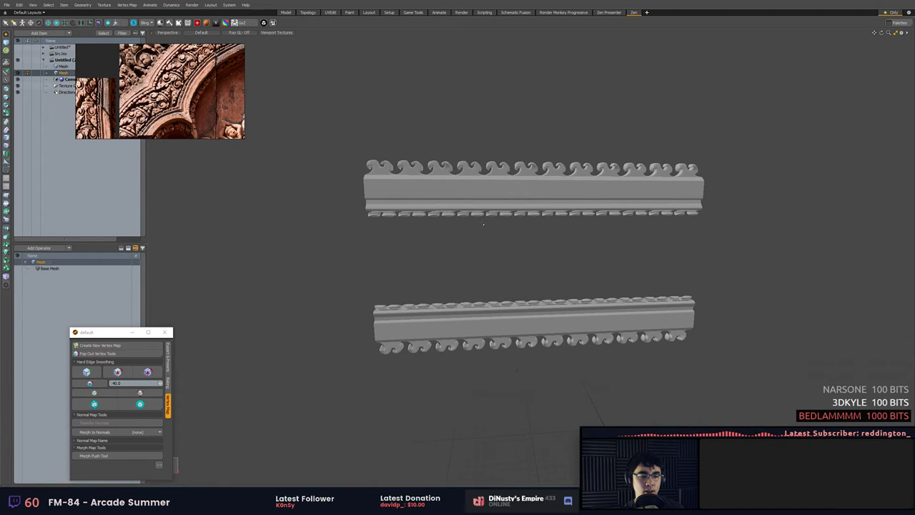
pyautogui.keyDown('alt'); pyautogui.moveTo(530, 264); pyautogui.dragTo(549, 261); pyautogui.keyUp('alt')
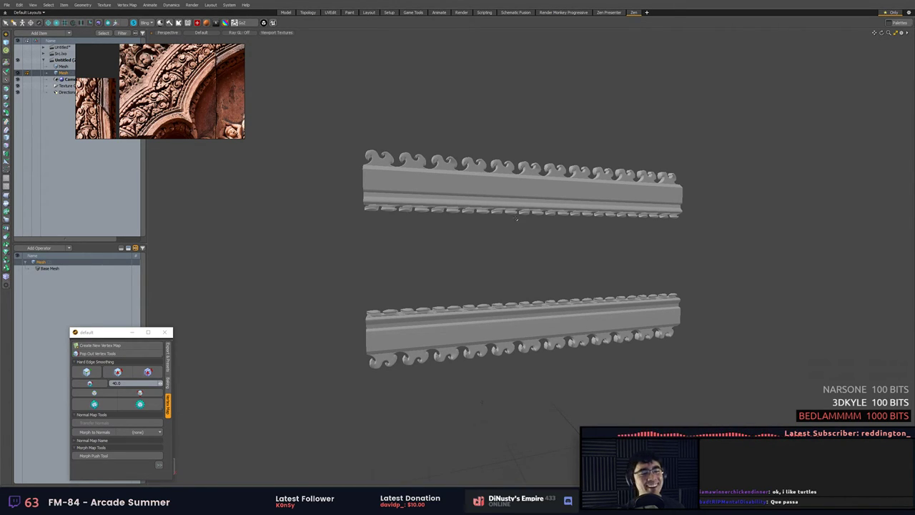
pyautogui.keyDown('alt'); pyautogui.moveTo(496, 155); pyautogui.dragTo(551, 248); pyautogui.keyUp('alt')
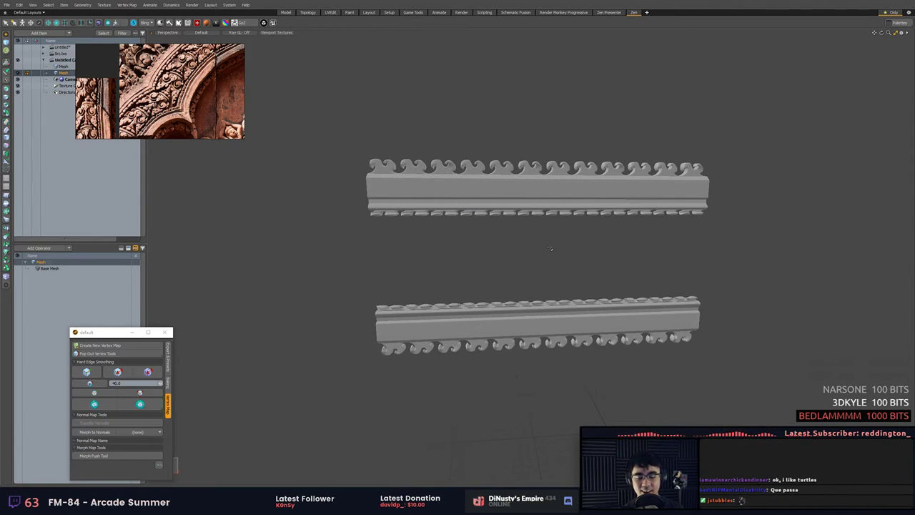
pyautogui.press('KP_1')
pyautogui.press('KP_2')
pyautogui.press('KP_2')
pyautogui.press('KP_2')
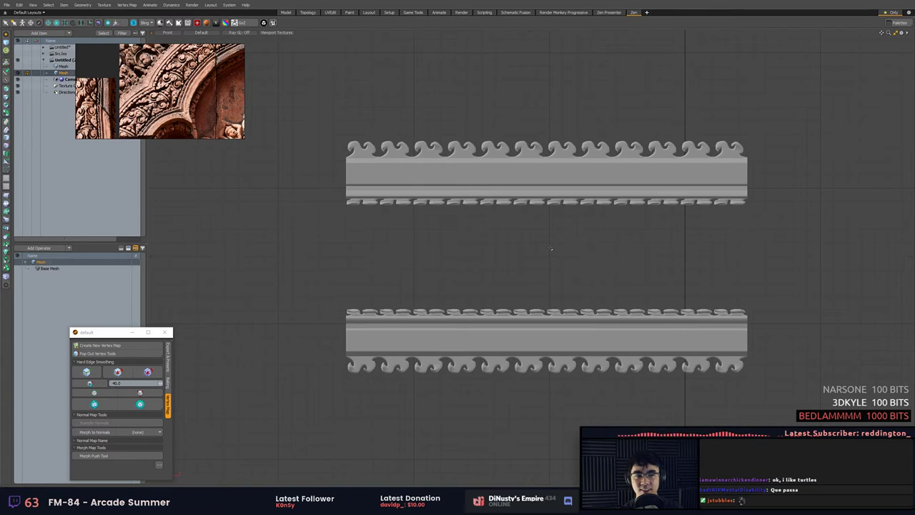
pyautogui.hotkey('ctrl', 's')
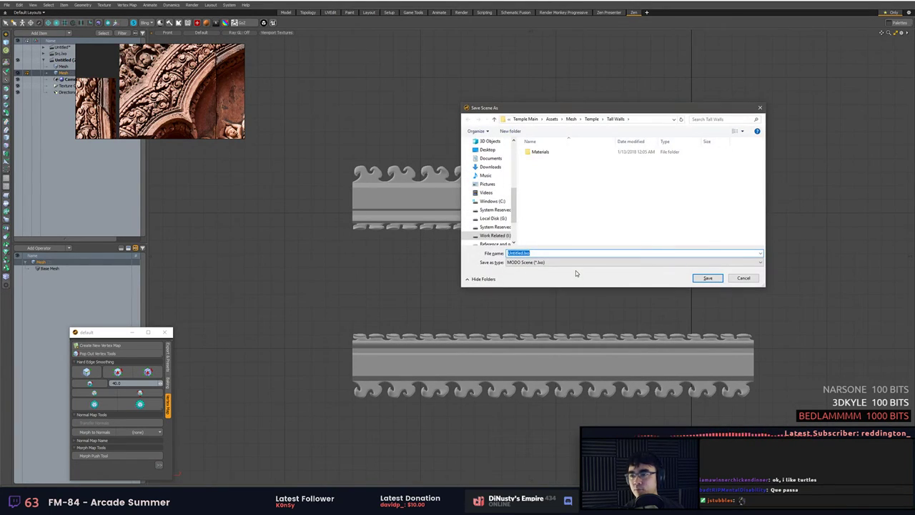
pyautogui.click(751, 279)
pyautogui.press('5')
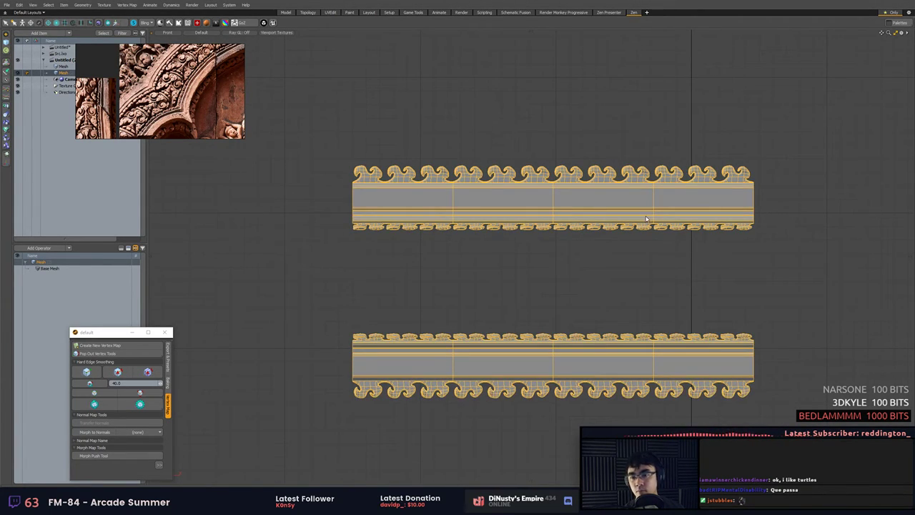
# Select the polygons of both trim runs.
pyautogui.click(698, 268)
pyautogui.press('3')
pyautogui.moveTo(328, 136)
pyautogui.mouseDown(button='right')
pyautogui.moveTo(811, 490)
pyautogui.moveTo(288, 389)
pyautogui.mouseUp(button='right')
# Switch to the wall layout scene and expand its item list.
pyautogui.click(61, 55)
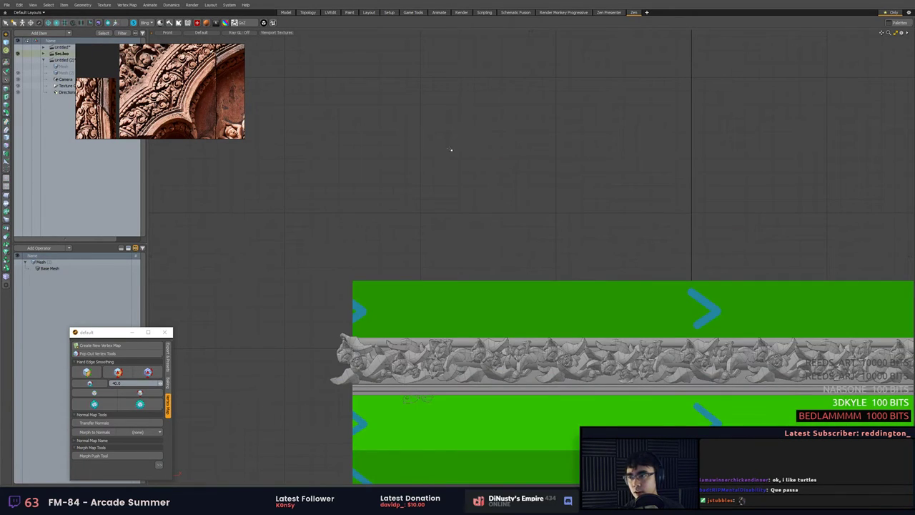
pyautogui.keyDown('alt'); pyautogui.keyDown('shift'); pyautogui.moveTo(740, 306); pyautogui.dragTo(629, 164); pyautogui.keyUp('shift'); pyautogui.keyUp('alt')
pyautogui.scroll(-3, 628, 165)
pyautogui.keyDown('alt'); pyautogui.keyDown('shift'); pyautogui.moveTo(552, 212); pyautogui.dragTo(531, 198); pyautogui.keyUp('shift'); pyautogui.keyUp('alt')
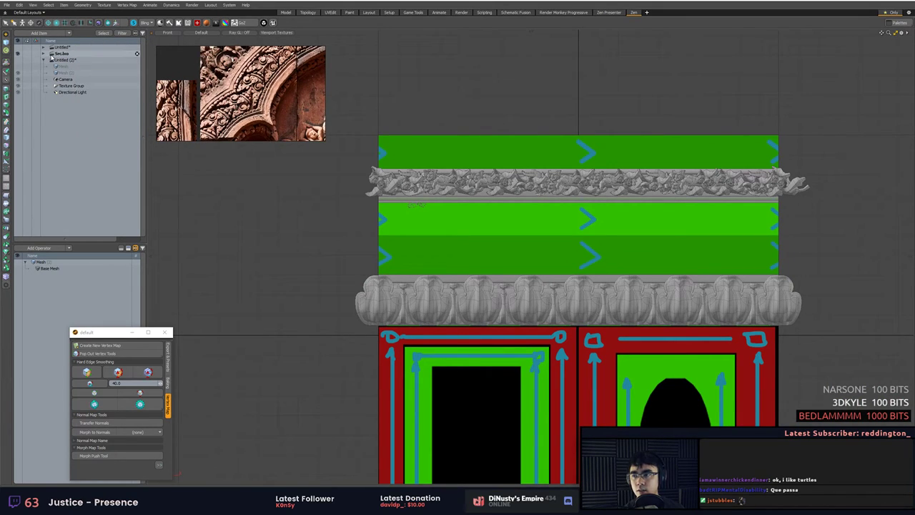
pyautogui.click(45, 55)
# Select the first mesh in the wall layout scene and its ornamental band polygons across the upper wall.
pyautogui.click(63, 72)
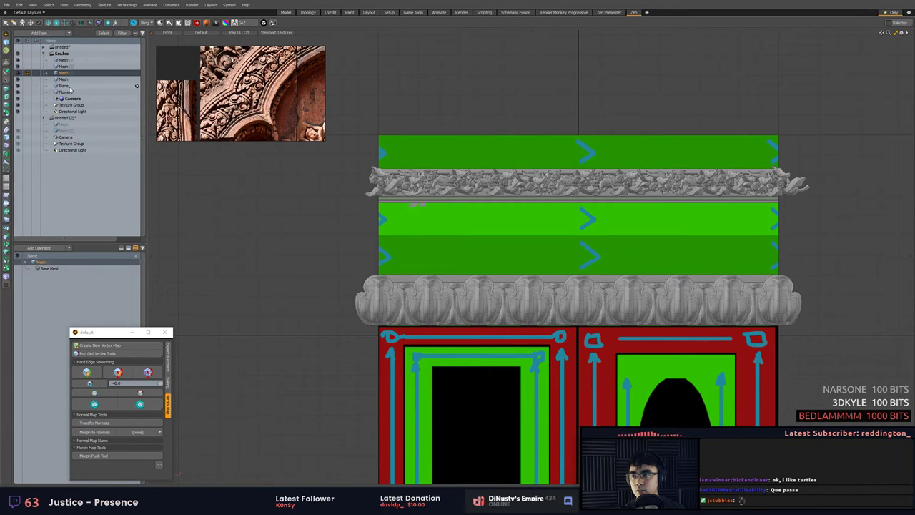
pyautogui.click(56, 61)
pyautogui.moveTo(370, 134)
pyautogui.mouseDown(button='right')
pyautogui.moveTo(839, 98)
pyautogui.moveTo(655, 121)
pyautogui.mouseUp(button='right')
pyautogui.scroll(3, 654, 123)
pyautogui.scroll(-5, 653, 132)
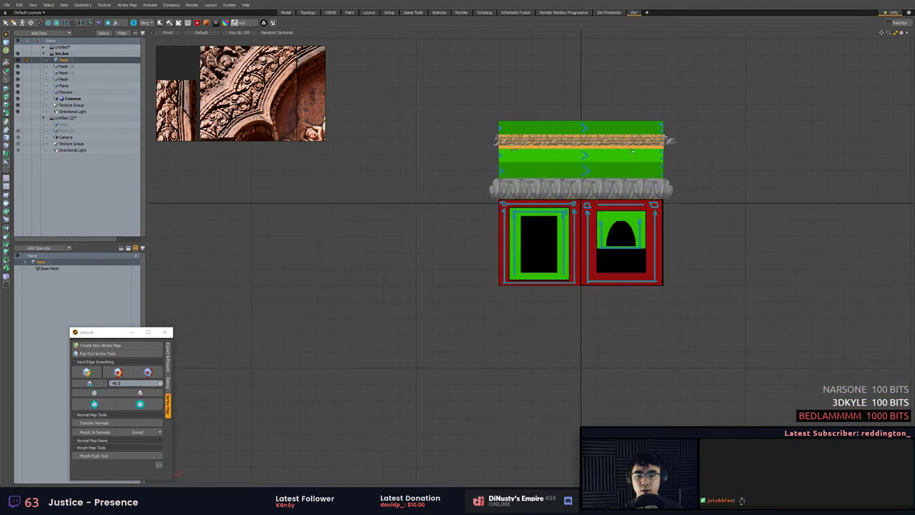
# Delete the selected band polygons of the first mesh on the upper wall.
pyautogui.moveTo(544, 87)
pyautogui.mouseDown(button='right')
pyautogui.moveTo(804, 68)
pyautogui.moveTo(656, 77)
pyautogui.mouseUp(button='right')
pyautogui.press('.')
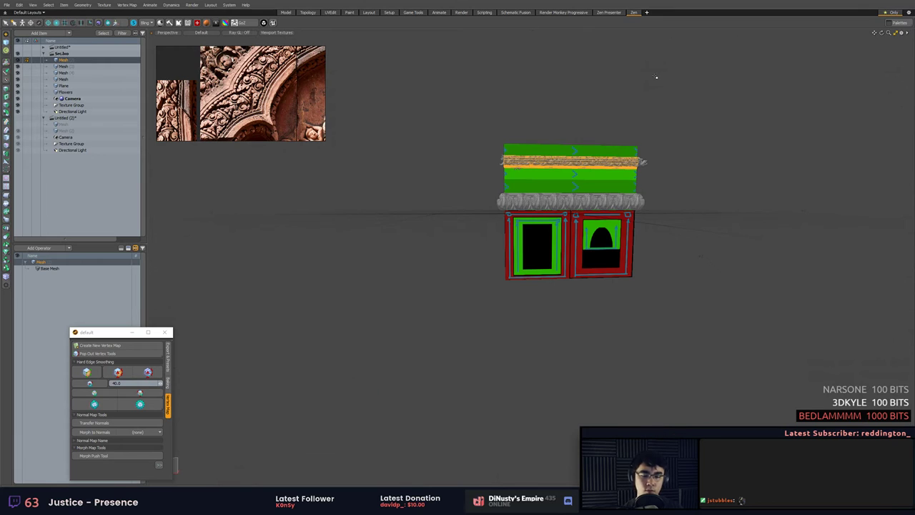
pyautogui.hotkey('shift', 'a')
pyautogui.keyDown('alt'); pyautogui.moveTo(824, 138); pyautogui.dragTo(655, 87); pyautogui.keyUp('alt')
pyautogui.scroll(3, 655, 195)
pyautogui.scroll(5, 655, 87)
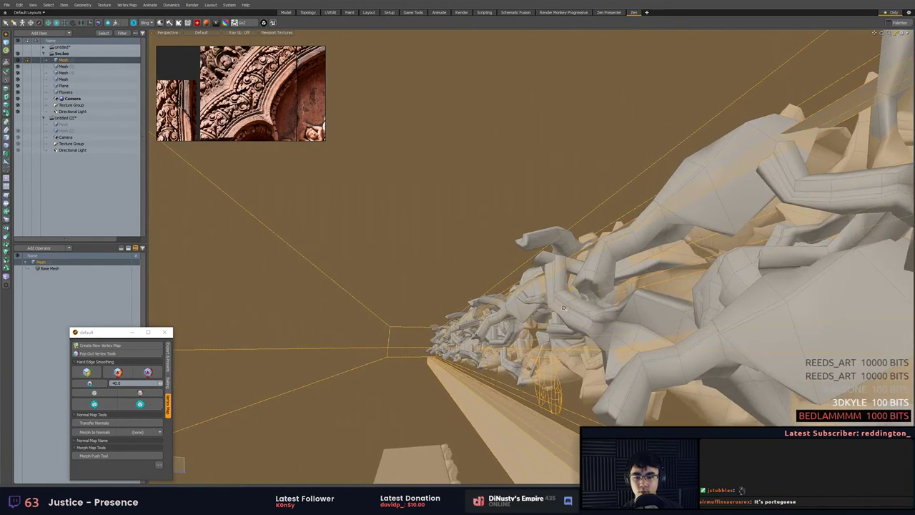
pyautogui.keyDown('alt'); pyautogui.moveTo(647, 322); pyautogui.dragTo(620, 326); pyautogui.keyUp('alt')
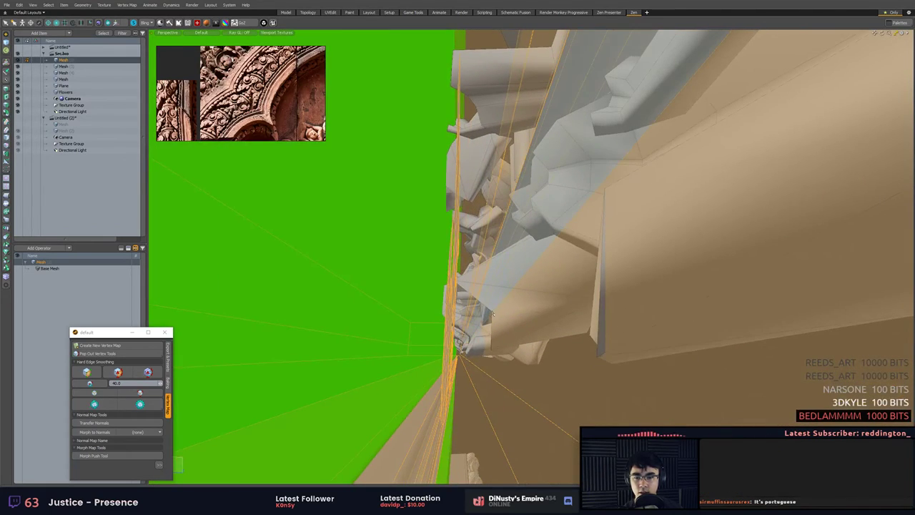
pyautogui.click(447, 327)
pyautogui.press('Delete')
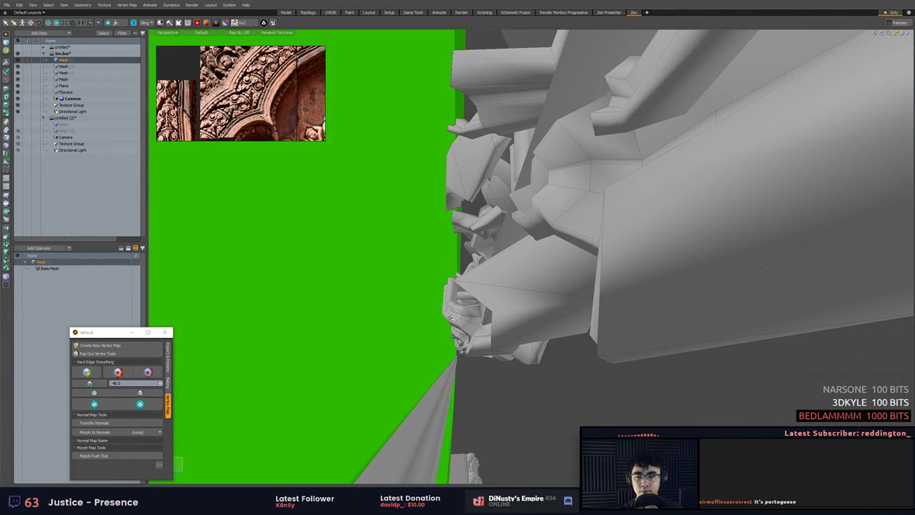
# Add a new Mesh item to the wall layout scene and paste the copied trim runs into it.
pyautogui.scroll(-6, 500, 279)
pyautogui.keyDown('alt'); pyautogui.moveTo(499, 279); pyautogui.dragTo(550, 227); pyautogui.keyUp('alt')
pyautogui.press('5')
pyautogui.click(543, 171)
pyautogui.click(550, 230)
pyautogui.hotkey('shift', 'n')
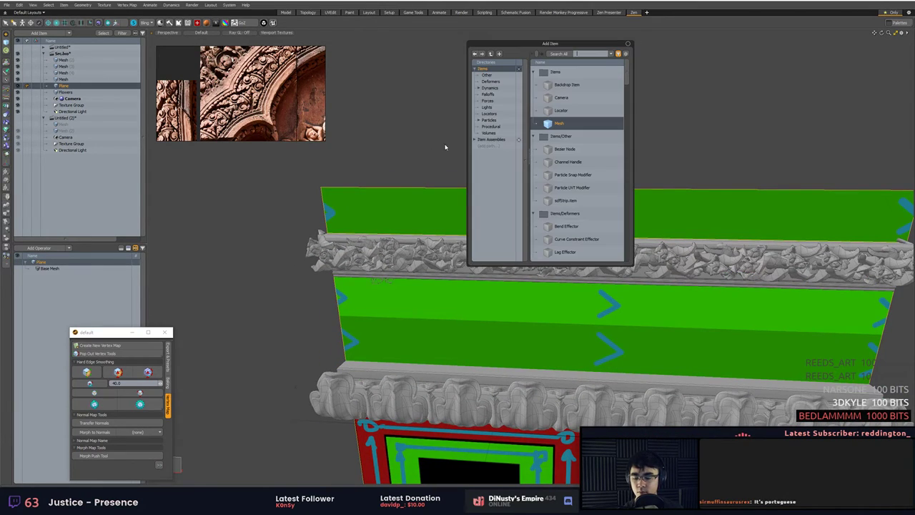
pyautogui.doubleClick(571, 129)
pyautogui.scroll(-4, 617, 161)
pyautogui.keyDown('alt'); pyautogui.moveTo(617, 162); pyautogui.dragTo(643, 221); pyautogui.keyUp('alt')
pyautogui.hotkey('ctrl', 'v')
# Move the pasted trim runs down onto the wall face below the floral band.
pyautogui.press('w')
pyautogui.moveTo(500, 165); pyautogui.dragTo(501, 266)
pyautogui.scroll(3, 443, 243)
pyautogui.press('KP_1')
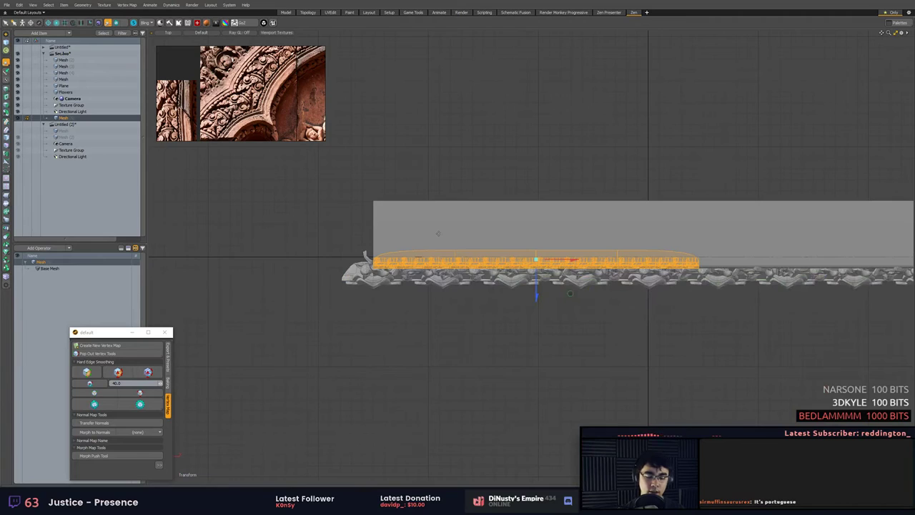
pyautogui.press('KP_2')
# Scale both trim runs down uniformly and centre them vertically between the floral band and the lobed lower molding.
pyautogui.press('r')
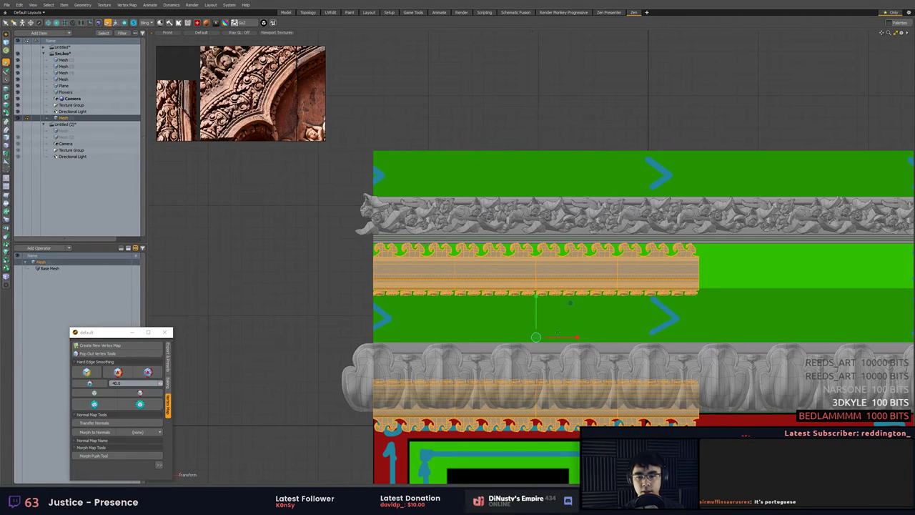
pyautogui.moveTo(540, 342); pyautogui.dragTo(543, 295)
pyautogui.press('w')
pyautogui.scroll(3, 524, 282)
pyautogui.scroll(3, 543, 295)
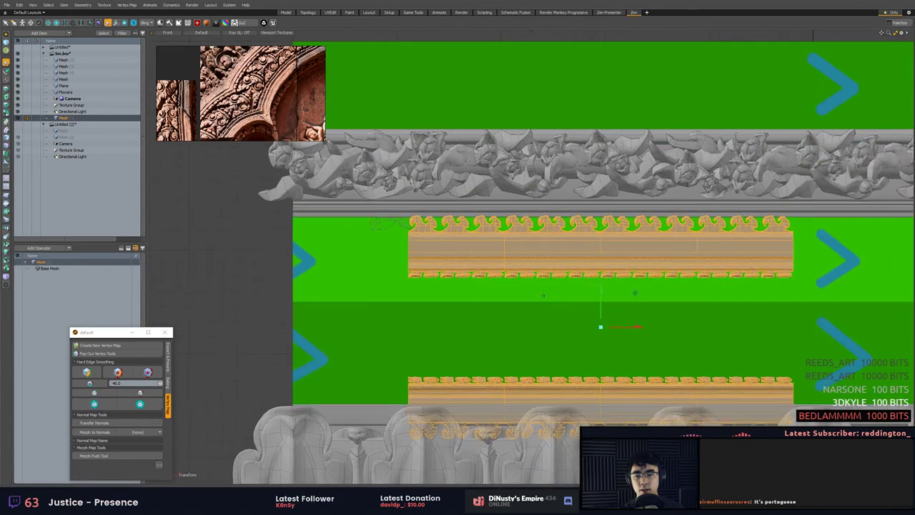
pyautogui.press('r')
pyautogui.moveTo(602, 328); pyautogui.dragTo(601, 289)
pyautogui.press('w')
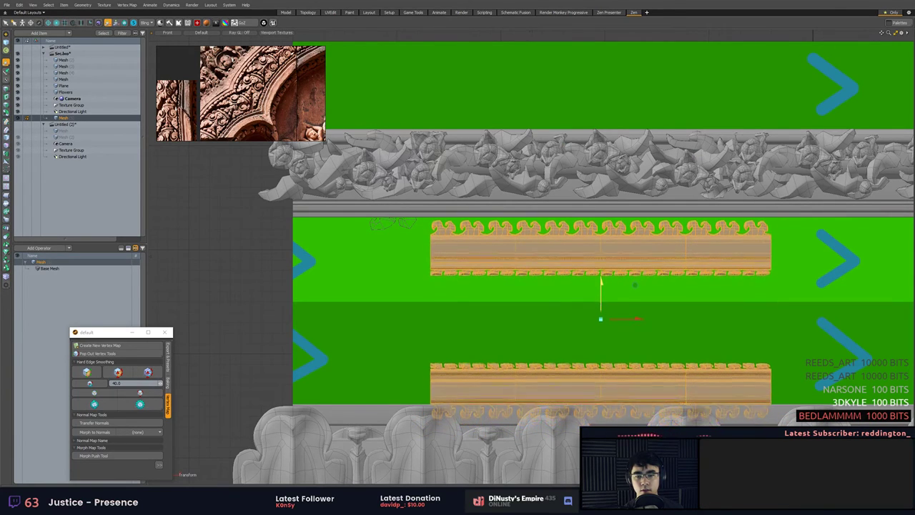
# Fine-tune the trim runs' scale and height so their scrolls meet the floral band above and the lobed molding below.
pyautogui.press('KP_1')
pyautogui.press('KP_2')
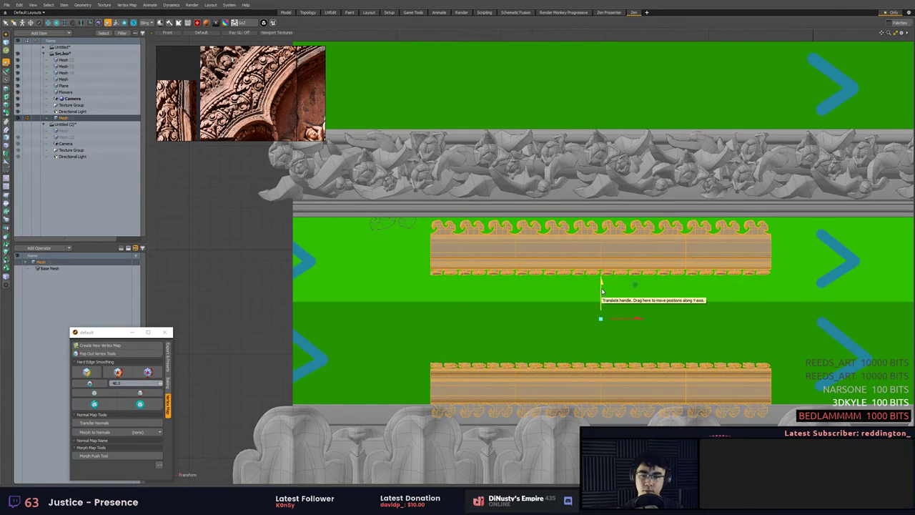
pyautogui.scroll(2, 602, 290)
pyautogui.keyDown('alt'); pyautogui.moveTo(634, 344); pyautogui.dragTo(601, 316); pyautogui.keyUp('alt')
pyautogui.press('r')
pyautogui.press('w')
pyautogui.scroll(-2, 626, 329)
pyautogui.press('r')
pyautogui.press('w')
pyautogui.press('r')
pyautogui.press('w')
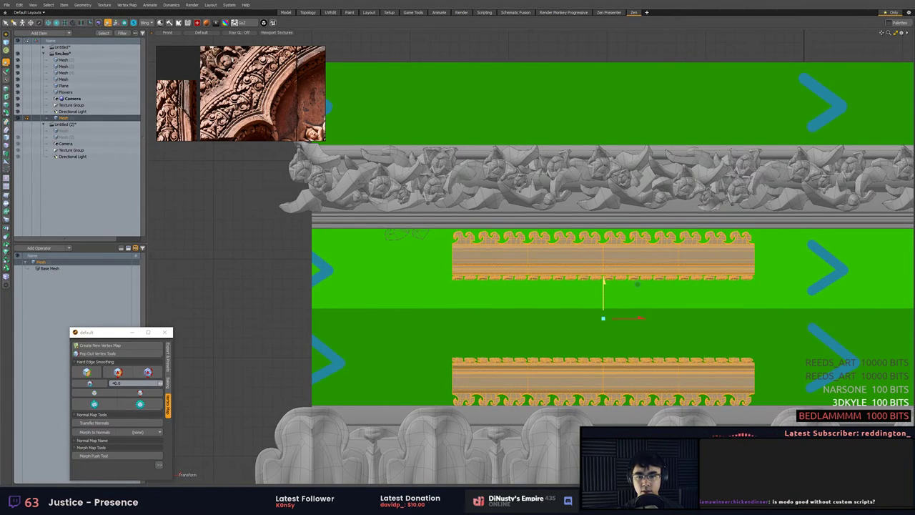
pyautogui.press('q')
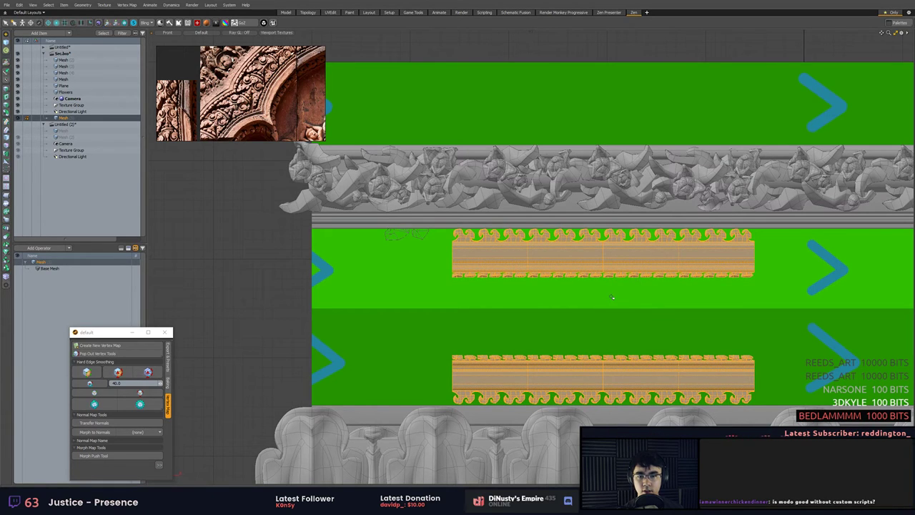
# Snap the left ends of both trim runs to the left edge of the wall using geometry snapping.
pyautogui.keyDown('alt'); pyautogui.keyDown('shift'); pyautogui.moveTo(604, 287); pyautogui.dragTo(643, 254); pyautogui.keyUp('shift'); pyautogui.keyUp('alt')
pyautogui.scroll(4, 644, 255)
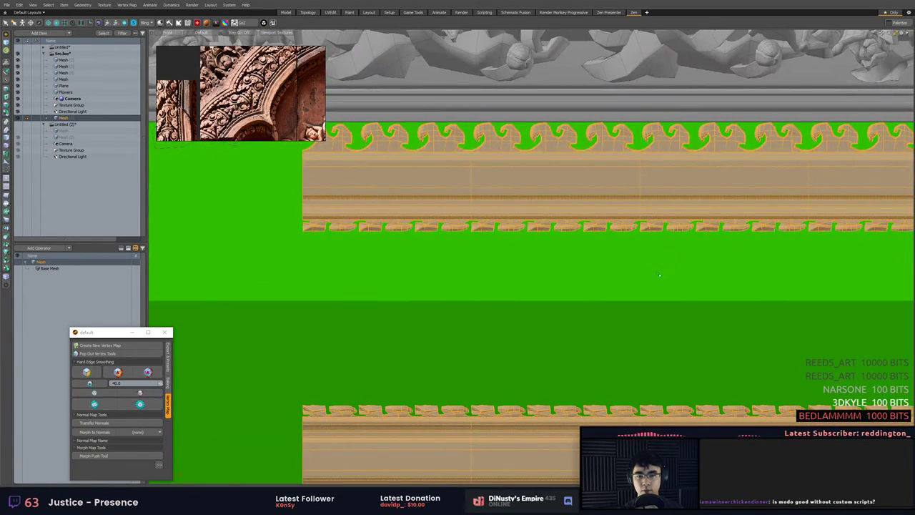
pyautogui.press('w')
pyautogui.scroll(-4, 640, 286)
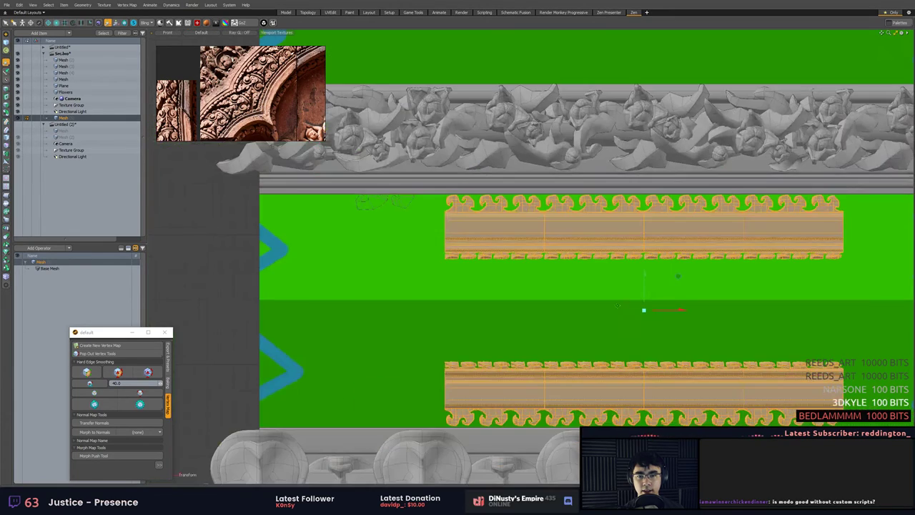
pyautogui.press('q')
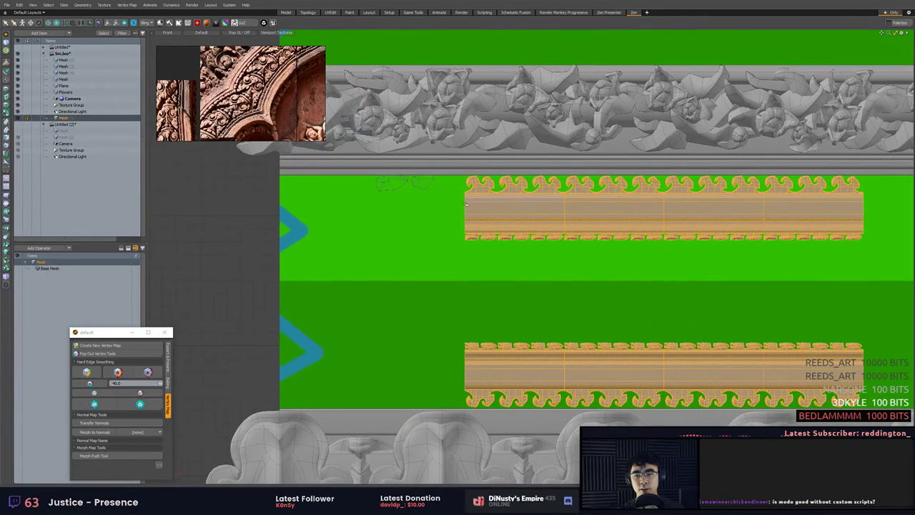
pyautogui.press('w')
pyautogui.press('x')
pyautogui.click(465, 215)
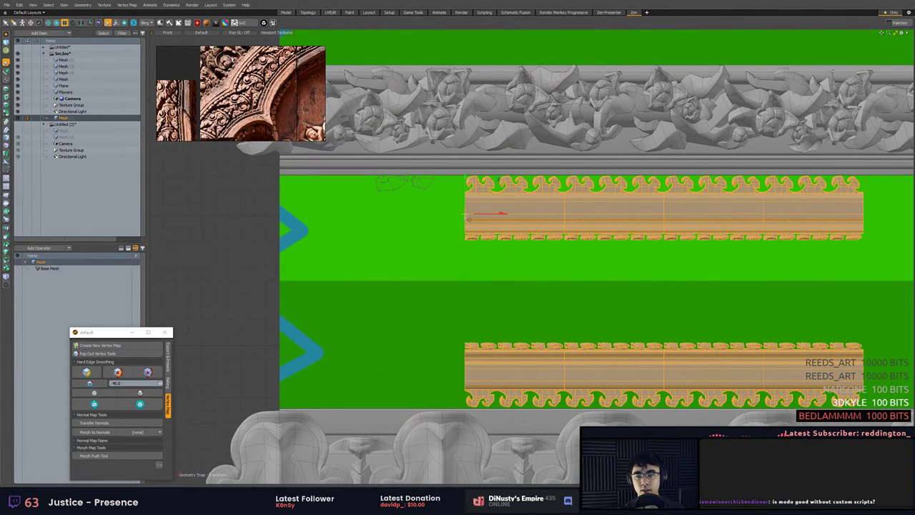
pyautogui.moveTo(465, 213); pyautogui.dragTo(293, 237)
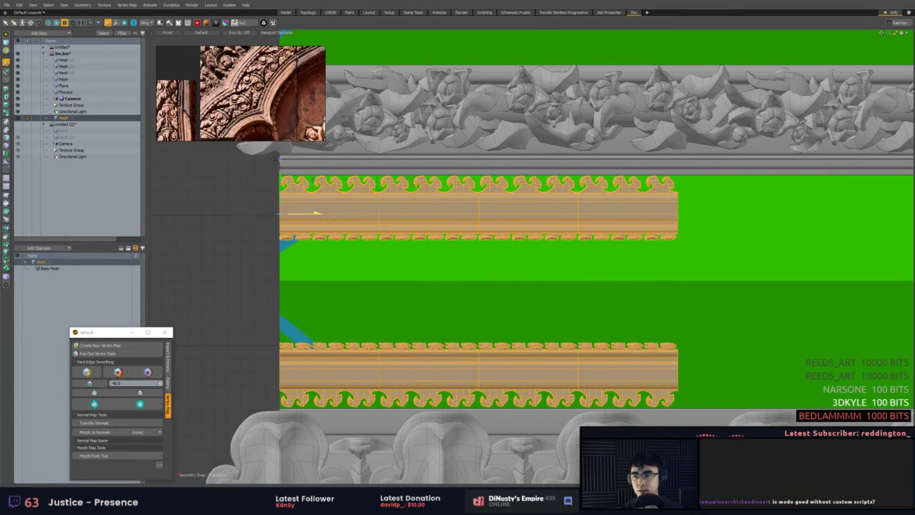
pyautogui.press('x')
pyautogui.press('q')
pyautogui.keyDown('alt'); pyautogui.moveTo(598, 274); pyautogui.dragTo(545, 273); pyautogui.keyUp('alt')
pyautogui.scroll(-3, 545, 273)
pyautogui.keyDown('alt'); pyautogui.moveTo(663, 287); pyautogui.dragTo(570, 273); pyautogui.keyUp('alt')
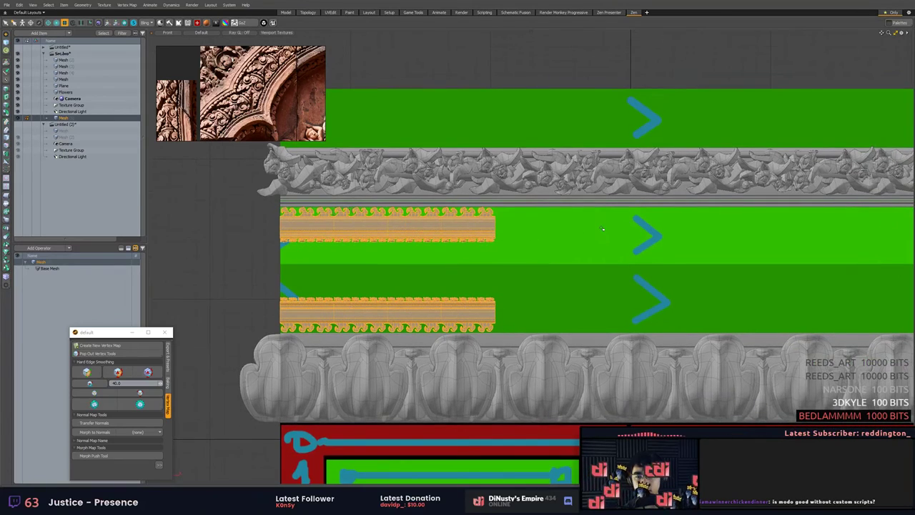
pyautogui.keyDown('alt'); pyautogui.moveTo(639, 236); pyautogui.dragTo(629, 233); pyautogui.keyUp('alt')
pyautogui.press('x')
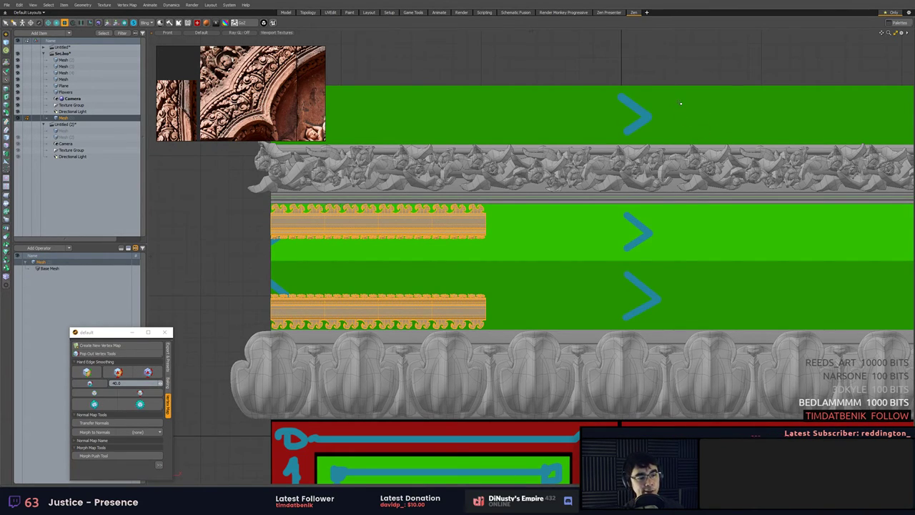
pyautogui.keyDown('alt'); pyautogui.keyDown('shift'); pyautogui.moveTo(674, 202); pyautogui.dragTo(696, 166); pyautogui.keyUp('shift'); pyautogui.keyUp('alt')
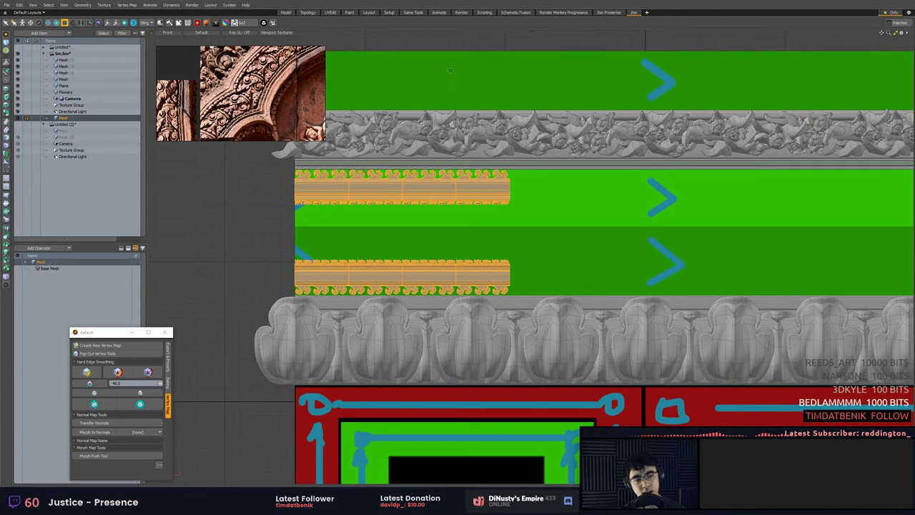
pyautogui.keyDown('alt'); pyautogui.keyDown('shift'); pyautogui.moveTo(461, 161); pyautogui.dragTo(453, 164); pyautogui.keyUp('shift'); pyautogui.keyUp('alt')
# Duplicate both trim runs and snap the copy end to end with the right side of the originals.
pyautogui.press('w')
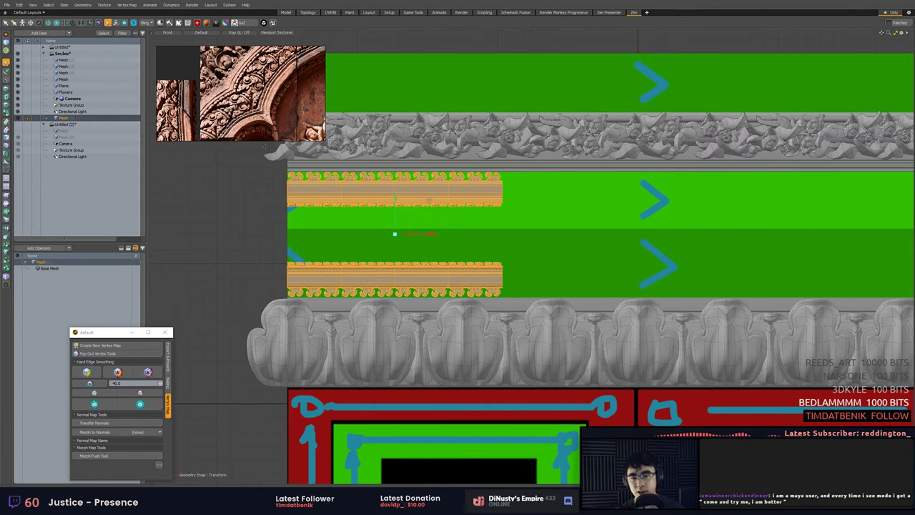
pyautogui.press('q')
pyautogui.press('w')
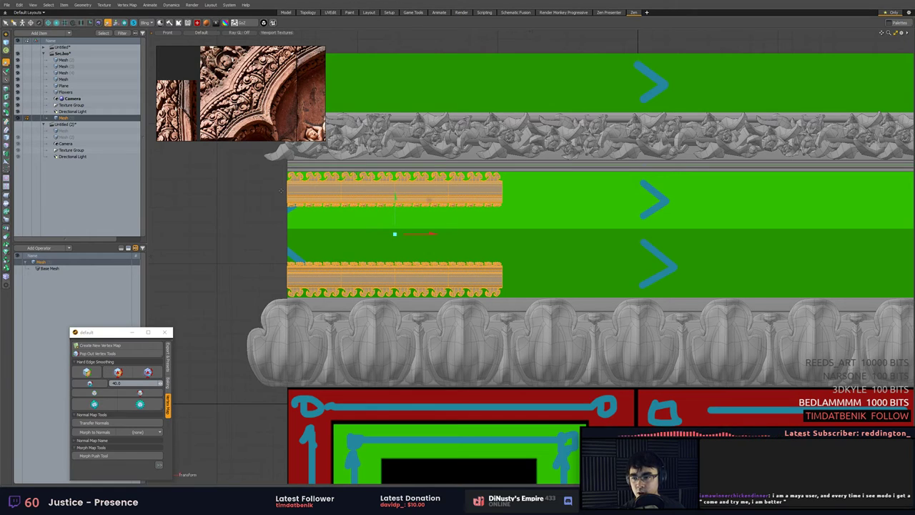
pyautogui.moveTo(409, 239); pyautogui.dragTo(639, 236)
pyautogui.hotkey('ctrl', 'z')
pyautogui.scroll(6, 532, 187)
pyautogui.keyDown('alt'); pyautogui.keyDown('shift'); pyautogui.moveTo(466, 203); pyautogui.dragTo(484, 192); pyautogui.keyUp('shift'); pyautogui.keyUp('alt')
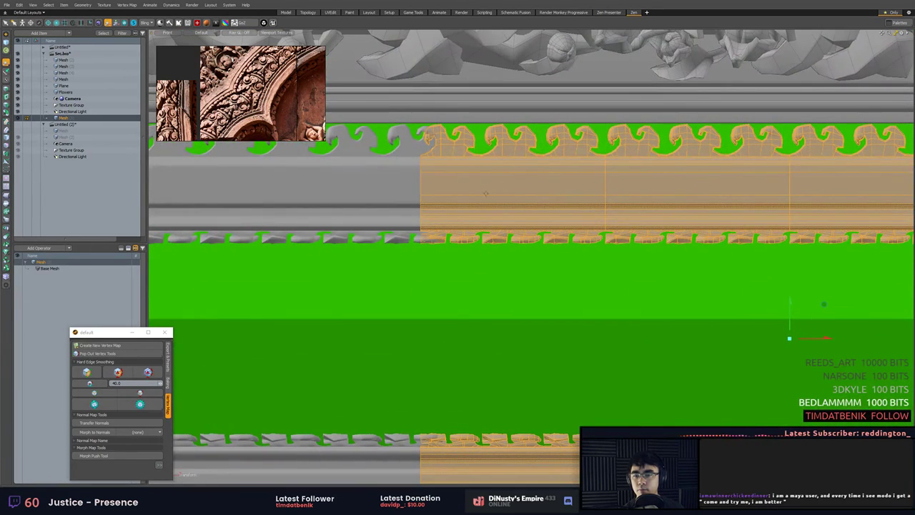
pyautogui.press('x')
pyautogui.click(420, 196)
pyautogui.moveTo(429, 196)
pyautogui.mouseDown()
pyautogui.moveTo(465, 195)
pyautogui.moveTo(447, 195)
pyautogui.mouseUp()
# Place another copy of the trim runs and snap it to the right end of the second segment.
pyautogui.scroll(-5, 525, 203)
pyautogui.keyDown('alt'); pyautogui.keyDown('shift'); pyautogui.moveTo(577, 207); pyautogui.dragTo(455, 189); pyautogui.keyUp('shift'); pyautogui.keyUp('alt')
pyautogui.scroll(-5, 454, 188)
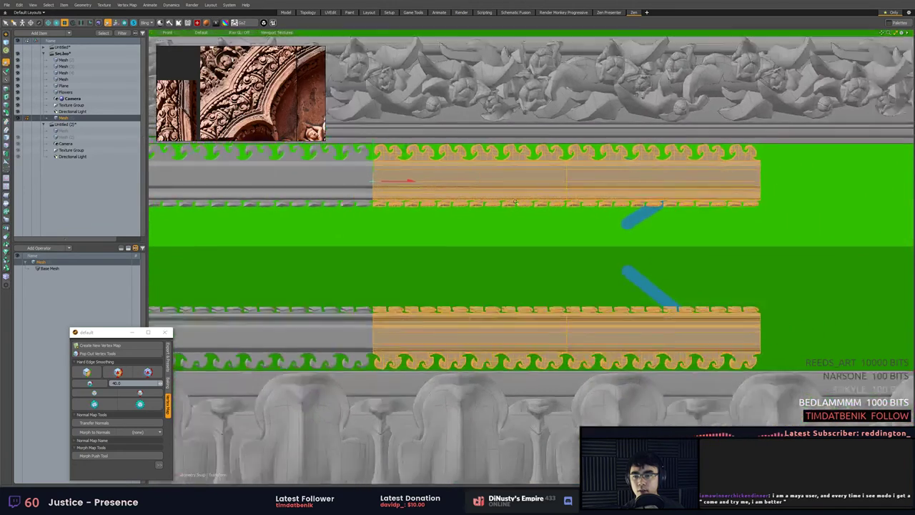
pyautogui.moveTo(399, 199)
pyautogui.mouseDown()
pyautogui.moveTo(424, 186)
pyautogui.moveTo(556, 205)
pyautogui.moveTo(583, 196)
pyautogui.moveTo(233, 190)
pyautogui.mouseUp()
pyautogui.scroll(6, 398, 198)
pyautogui.keyDown('alt'); pyautogui.keyDown('shift'); pyautogui.moveTo(573, 190); pyautogui.dragTo(338, 239); pyautogui.keyUp('shift'); pyautogui.keyUp('alt')
pyautogui.scroll(3, 550, 217)
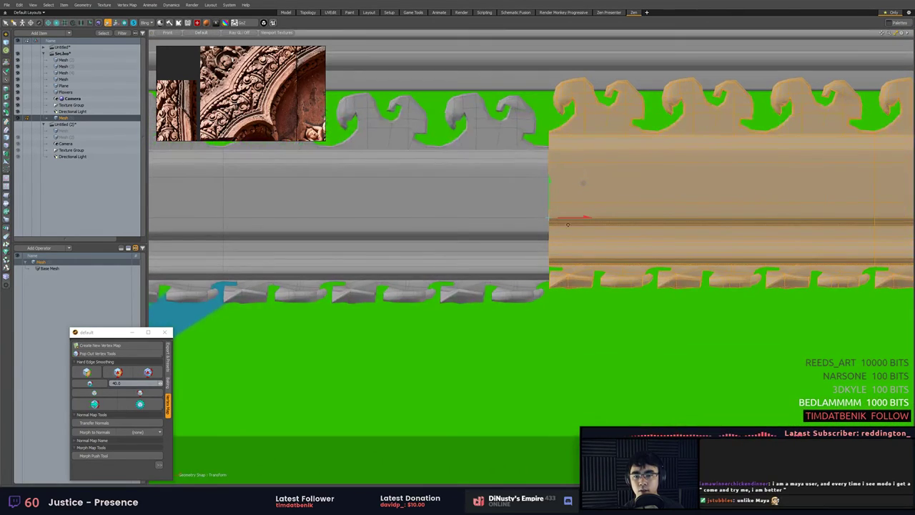
pyautogui.press('x')
pyautogui.moveTo(549, 219); pyautogui.dragTo(513, 219)
pyautogui.scroll(-9, 473, 222)
pyautogui.press('space')
pyautogui.press('x')
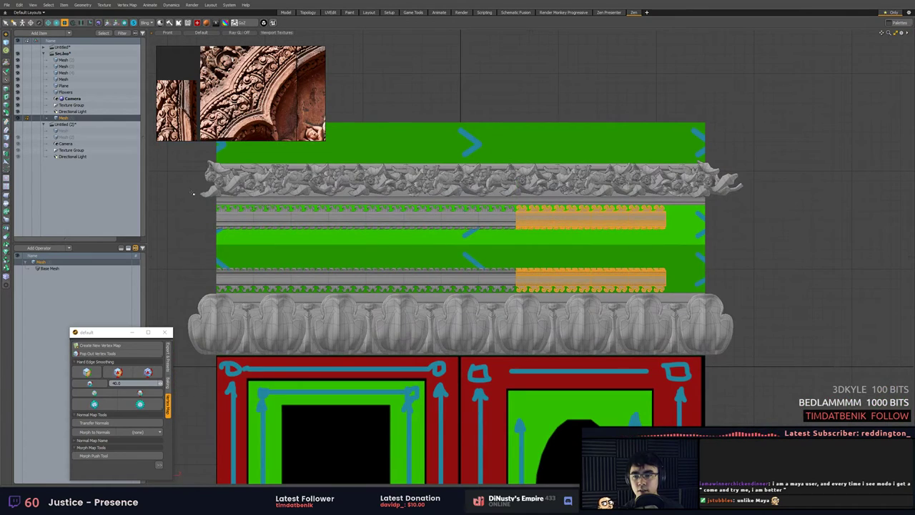
# Select all three segments of both trim runs across the wall.
pyautogui.moveTo(196, 192)
pyautogui.mouseDown(button='right')
pyautogui.moveTo(438, 312)
pyautogui.moveTo(665, 157)
pyautogui.moveTo(636, 161)
pyautogui.mouseUp(button='right')
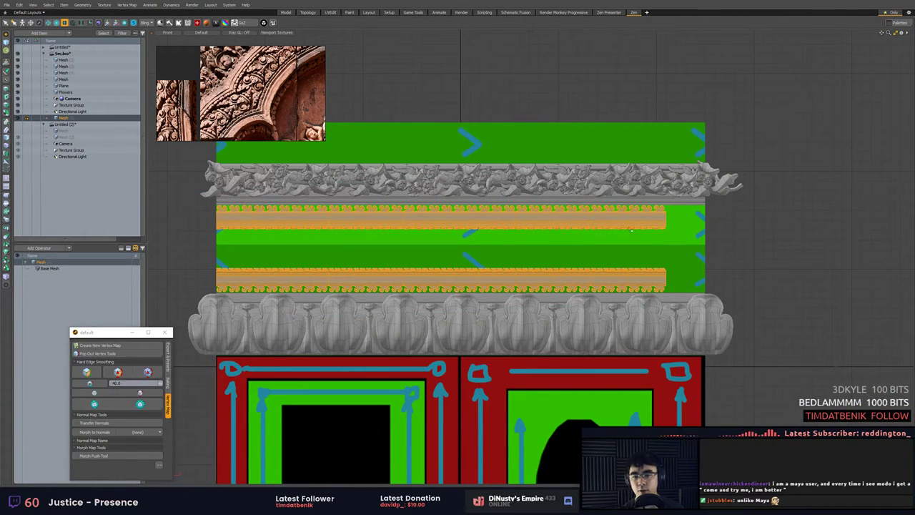
pyautogui.keyDown('alt'); pyautogui.keyDown('shift'); pyautogui.moveTo(792, 199); pyautogui.dragTo(809, 176); pyautogui.keyUp('shift'); pyautogui.keyUp('alt')
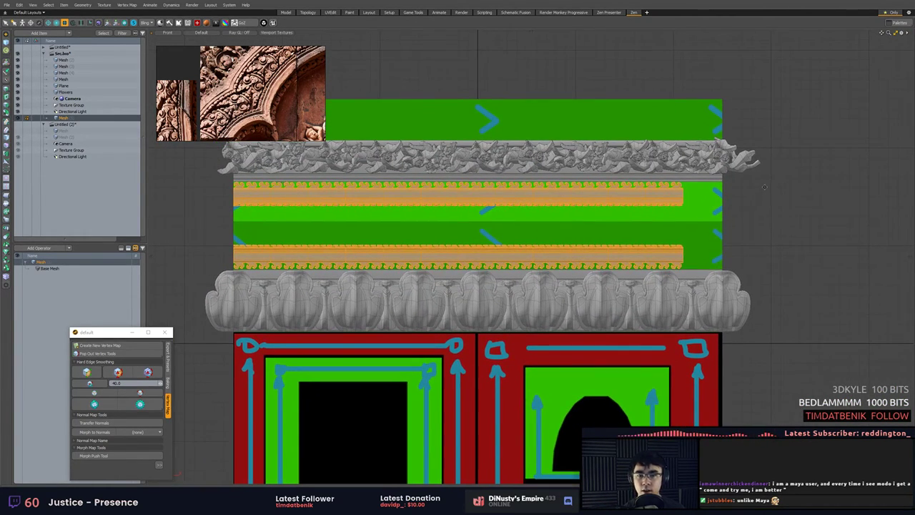
pyautogui.scroll(5, 763, 187)
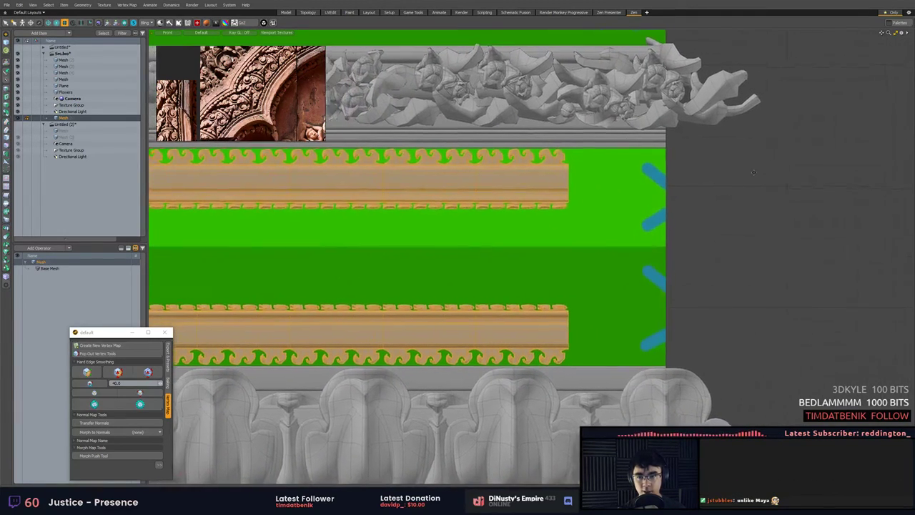
pyautogui.scroll(2, 753, 172)
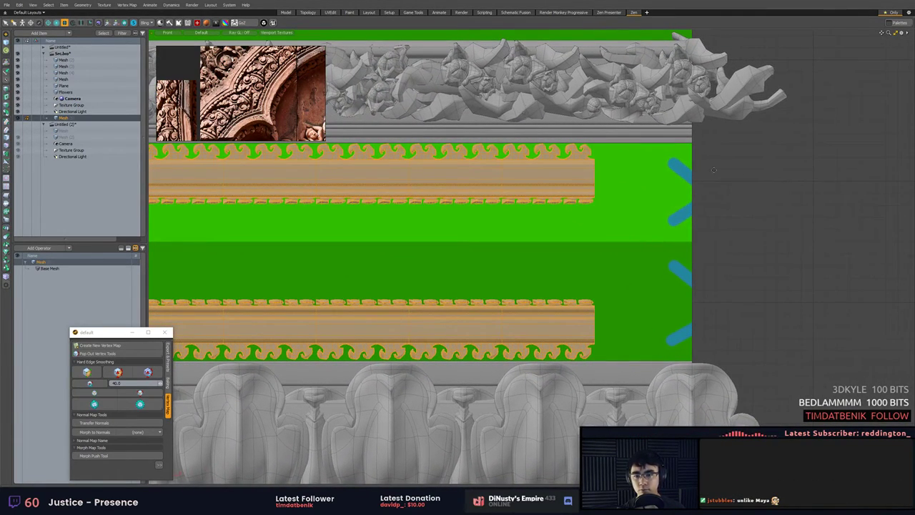
# Limit the selection to the last three scroll units and their moldings at the right end of both runs.
pyautogui.moveTo(499, 135)
pyautogui.mouseDown(button='right')
pyautogui.moveTo(658, 337)
pyautogui.moveTo(532, 412)
pyautogui.moveTo(500, 393)
pyautogui.mouseUp(button='right')
pyautogui.keyDown('ctrl'); pyautogui.keyDown('alt'); pyautogui.moveTo(481, 319); pyautogui.dragTo(573, 321); pyautogui.keyUp('alt'); pyautogui.keyUp('ctrl')
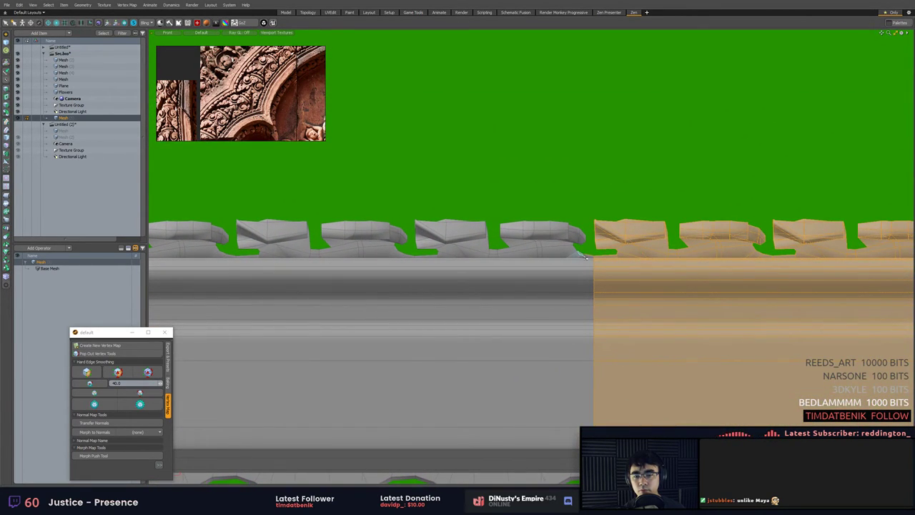
pyautogui.press('x')
pyautogui.keyDown('alt'); pyautogui.moveTo(575, 300); pyautogui.dragTo(566, 389); pyautogui.keyUp('alt')
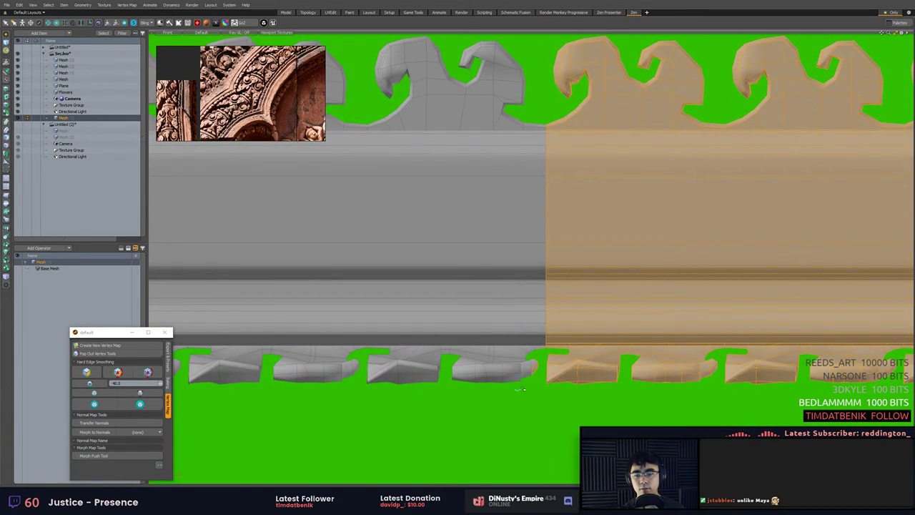
pyautogui.keyDown('ctrl'); pyautogui.moveTo(551, 347); pyautogui.dragTo(548, 343, button='right'); pyautogui.keyUp('ctrl')
pyautogui.keyDown('alt'); pyautogui.moveTo(569, 227); pyautogui.dragTo(571, 413); pyautogui.keyUp('alt')
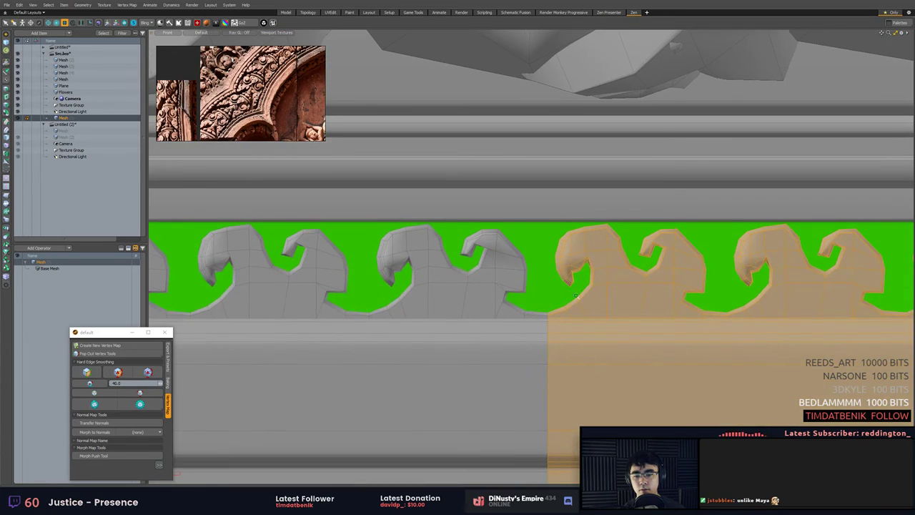
pyautogui.scroll(2, 570, 288)
pyautogui.scroll(-8, 593, 313)
pyautogui.keyDown('alt'); pyautogui.moveTo(598, 314); pyautogui.dragTo(491, 203); pyautogui.keyUp('alt')
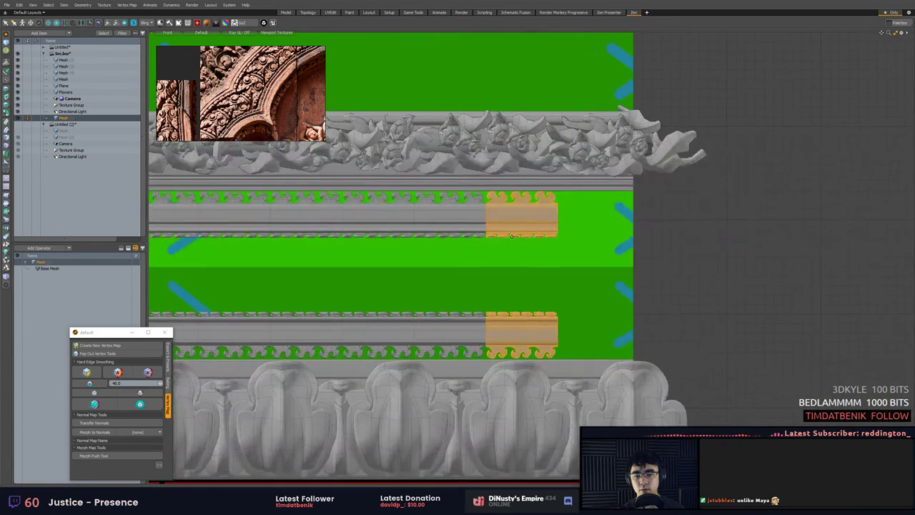
# Duplicate the three selected end units of both trim runs and snap the copy end to end with the originals' right side.
pyautogui.scroll(2, 530, 243)
pyautogui.keyDown('alt'); pyautogui.moveTo(551, 255); pyautogui.dragTo(556, 228); pyautogui.keyUp('alt')
pyautogui.press('w')
pyautogui.press('x')
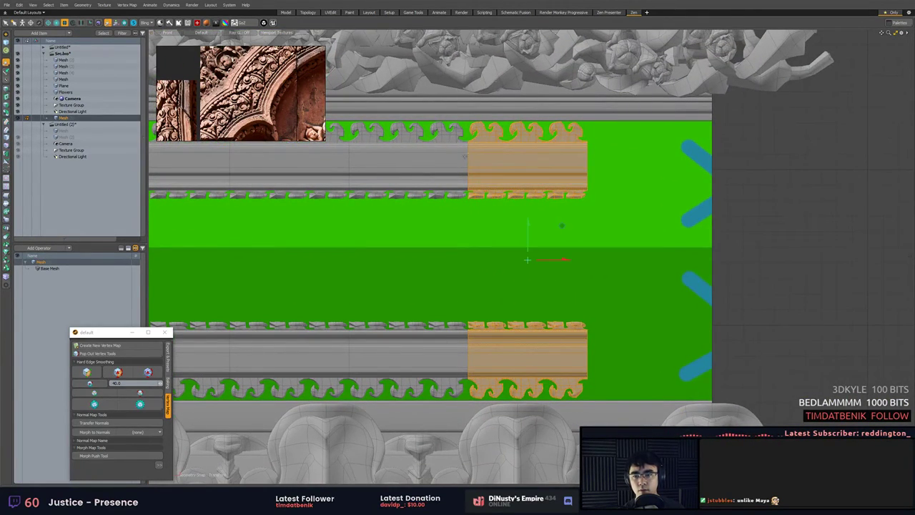
pyautogui.click(466, 168)
pyautogui.moveTo(468, 168); pyautogui.dragTo(589, 165)
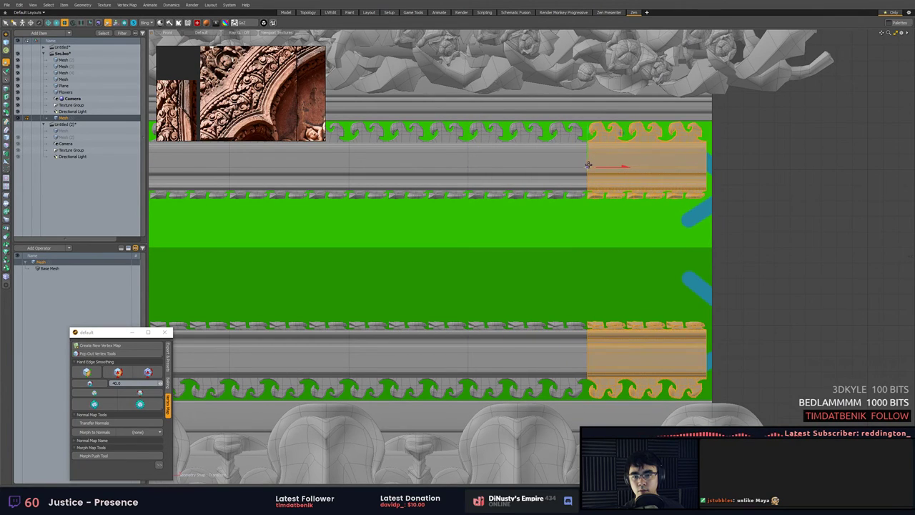
pyautogui.press('q')
pyautogui.press('x')
# Select both trim runs across their full width for a snapped move.
pyautogui.keyDown('ctrl'); pyautogui.keyDown('alt'); pyautogui.moveTo(649, 208); pyautogui.dragTo(582, 208); pyautogui.keyUp('alt'); pyautogui.keyUp('ctrl')
pyautogui.moveTo(582, 208)
pyautogui.keyDown('alt'); pyautogui.mouseDown()
pyautogui.moveTo(700, 204)
pyautogui.moveTo(639, 213)
pyautogui.mouseUp(); pyautogui.keyUp('alt')
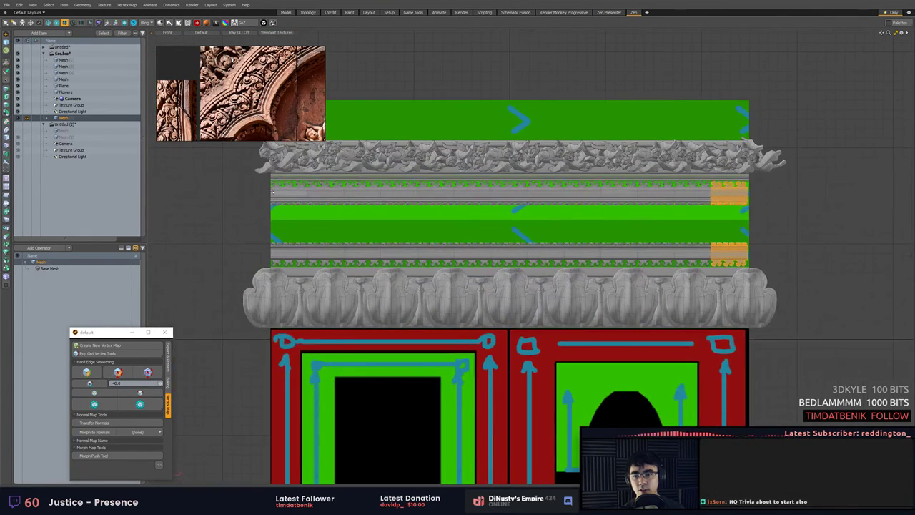
pyautogui.moveTo(263, 166)
pyautogui.mouseDown(button='right')
pyautogui.moveTo(235, 180)
pyautogui.moveTo(741, 129)
pyautogui.mouseUp(button='right')
pyautogui.keyDown('ctrl'); pyautogui.keyDown('alt'); pyautogui.moveTo(715, 173); pyautogui.dragTo(757, 175); pyautogui.keyUp('alt'); pyautogui.keyUp('ctrl')
pyautogui.keyDown('alt'); pyautogui.moveTo(758, 175); pyautogui.dragTo(592, 204); pyautogui.keyUp('alt')
pyautogui.press('w')
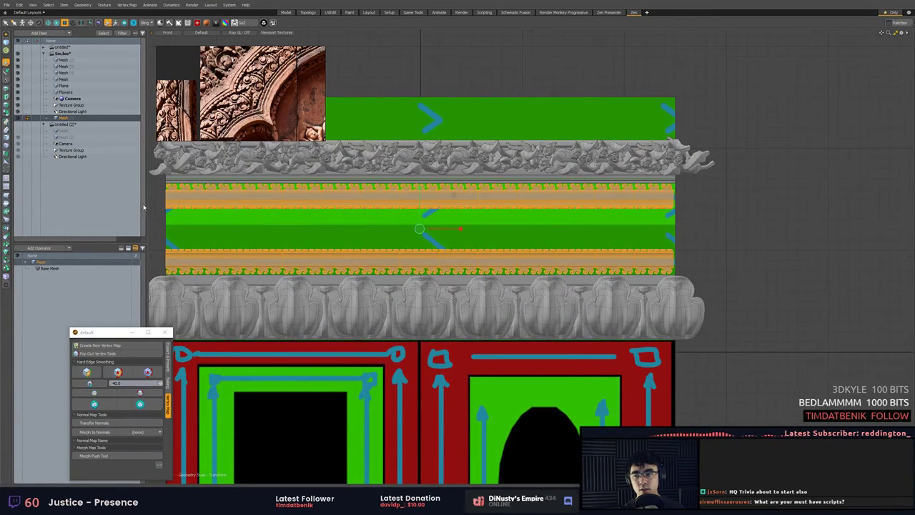
pyautogui.press('q')
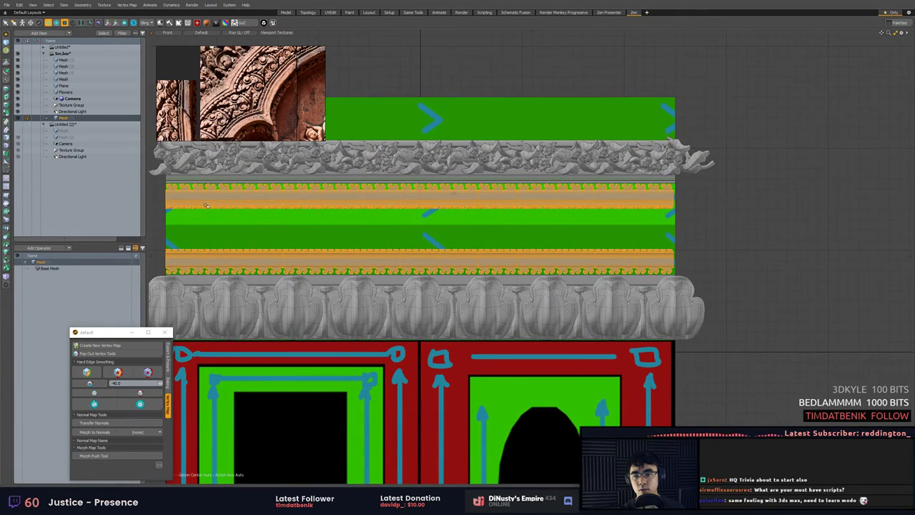
pyautogui.press('x')
pyautogui.press('x')
pyautogui.press('w')
pyautogui.keyDown('ctrl'); pyautogui.keyDown('alt'); pyautogui.moveTo(447, 269); pyautogui.dragTo(532, 249); pyautogui.keyUp('alt'); pyautogui.keyUp('ctrl')
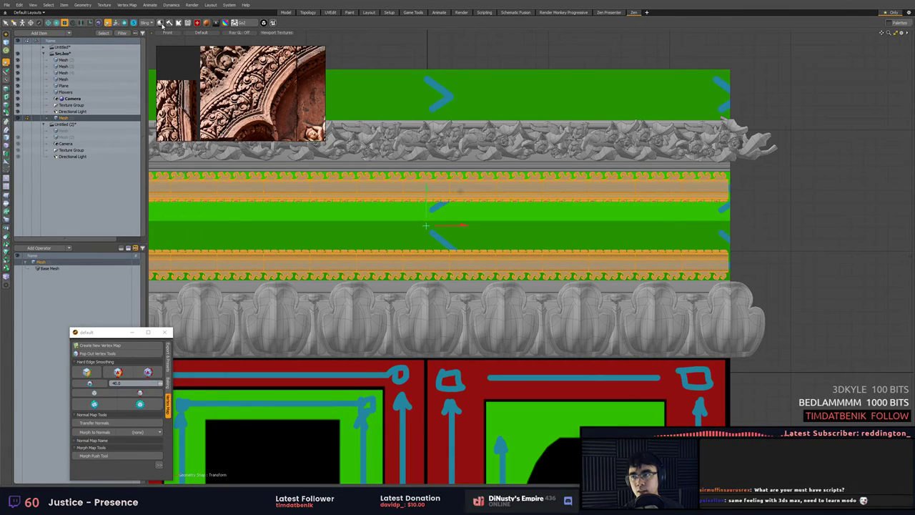
# Open the ETEREA Model Colors palette, place it clear of the reference image, and leave the active transform.
pyautogui.click(206, 24)
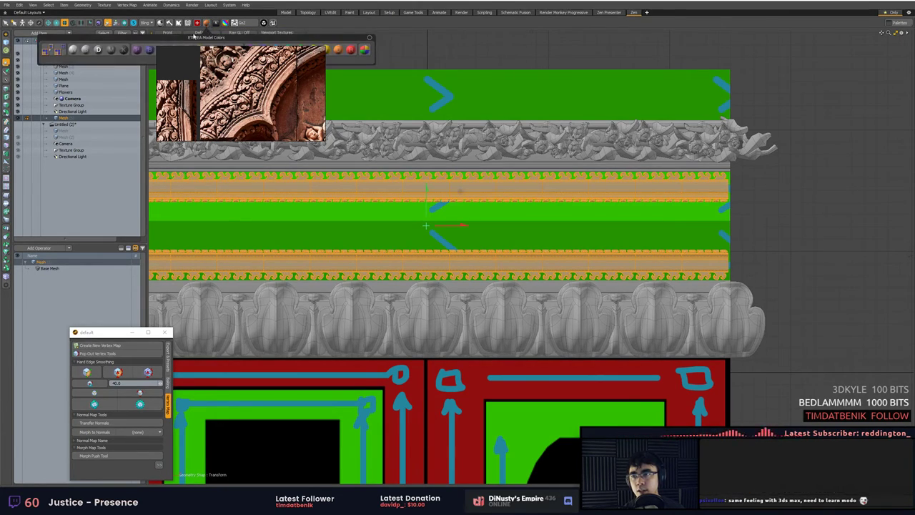
pyautogui.moveTo(194, 37); pyautogui.dragTo(630, 56)
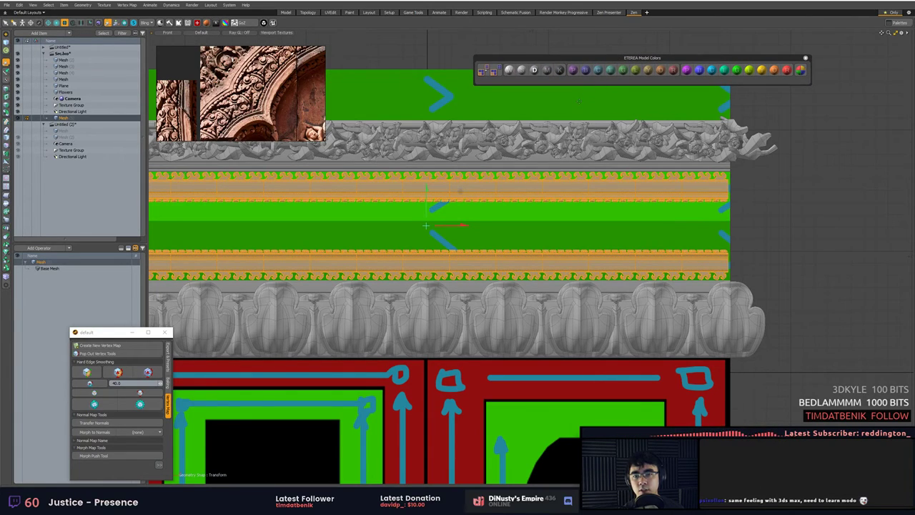
pyautogui.press('space')
# Select the entire scroll row along the upper trim run's top edge and color it muted blue.
pyautogui.click(551, 175)
pyautogui.doubleClick(551, 176)
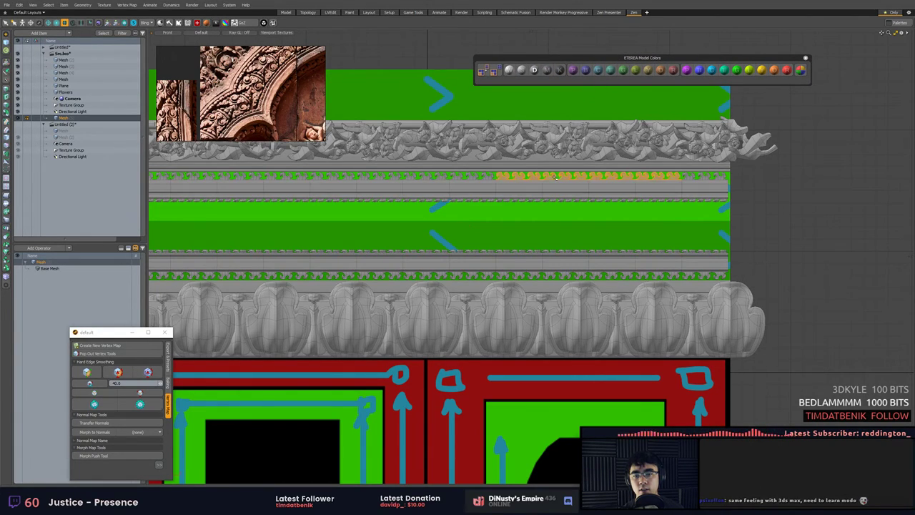
pyautogui.keyDown('shift'); pyautogui.doubleClick(488, 177); pyautogui.keyUp('shift')
pyautogui.keyDown('shift'); pyautogui.doubleClick(713, 181); pyautogui.keyUp('shift')
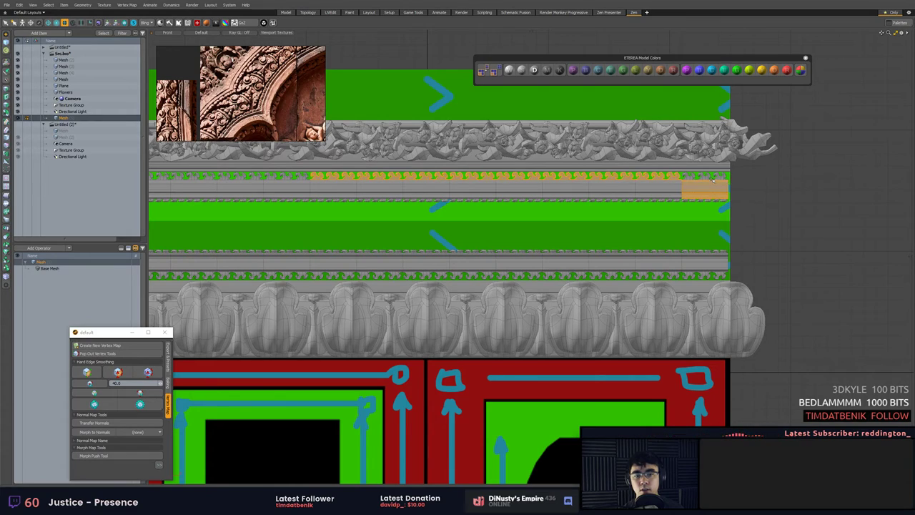
pyautogui.doubleClick(712, 177)
pyautogui.keyDown('shift'); pyautogui.doubleClick(665, 177); pyautogui.keyUp('shift')
pyautogui.keyDown('shift'); pyautogui.doubleClick(465, 178); pyautogui.keyUp('shift')
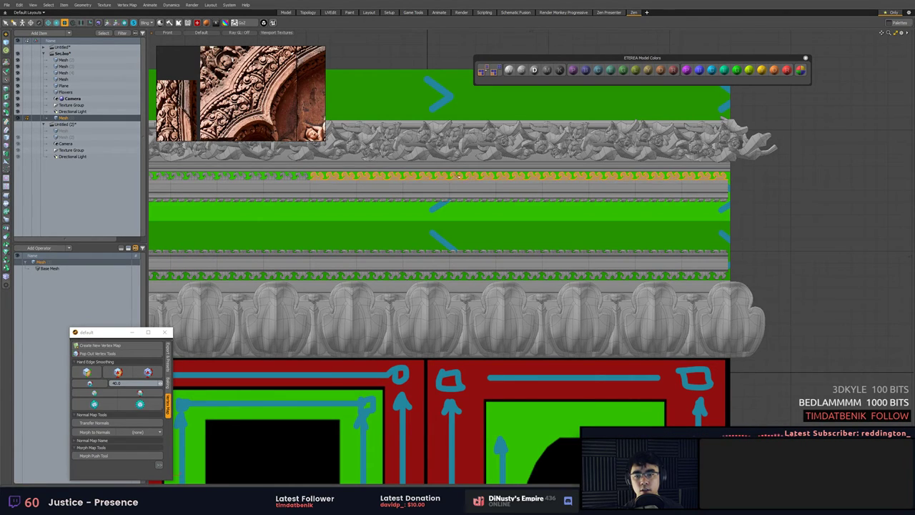
pyautogui.keyDown('alt'); pyautogui.keyDown('shift'); pyautogui.moveTo(443, 178); pyautogui.dragTo(602, 180); pyautogui.keyUp('shift'); pyautogui.keyUp('alt')
pyautogui.keyDown('shift'); pyautogui.moveTo(361, 178); pyautogui.dragTo(409, 175); pyautogui.keyUp('shift')
pyautogui.press(']')
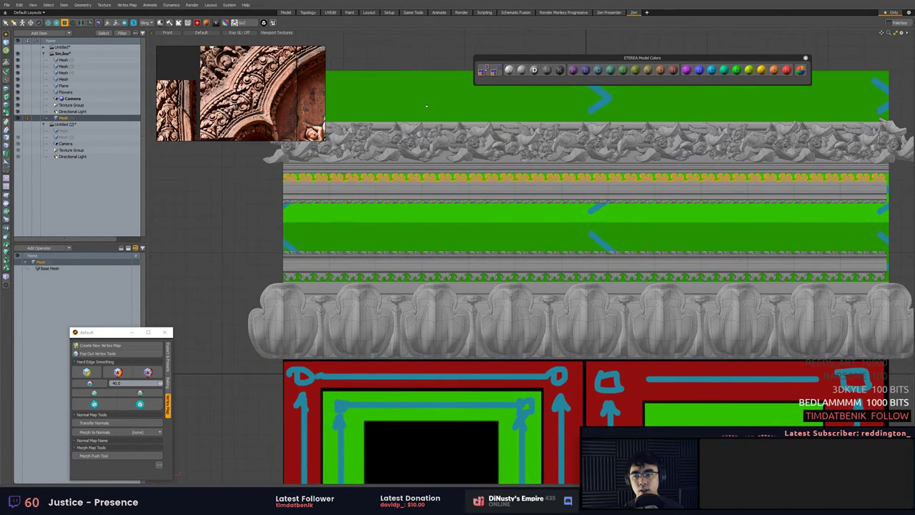
pyautogui.click(587, 70)
pyautogui.click(544, 103)
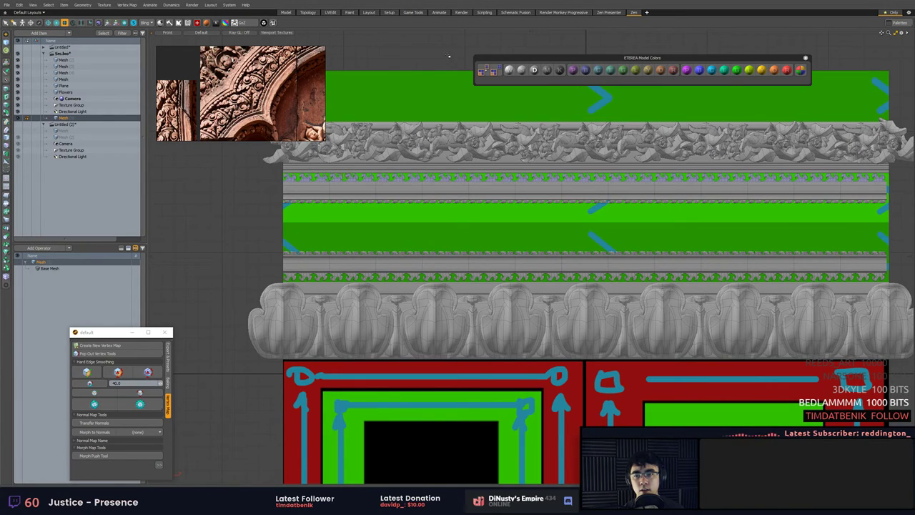
# Select the upper run's flat molding band across the full width and color it muted olive yellow.
pyautogui.doubleClick(444, 186)
pyautogui.keyDown('shift'); pyautogui.doubleClick(503, 189); pyautogui.keyUp('shift')
pyautogui.keyDown('shift'); pyautogui.doubleClick(670, 179); pyautogui.keyUp('shift')
pyautogui.doubleClick(686, 193)
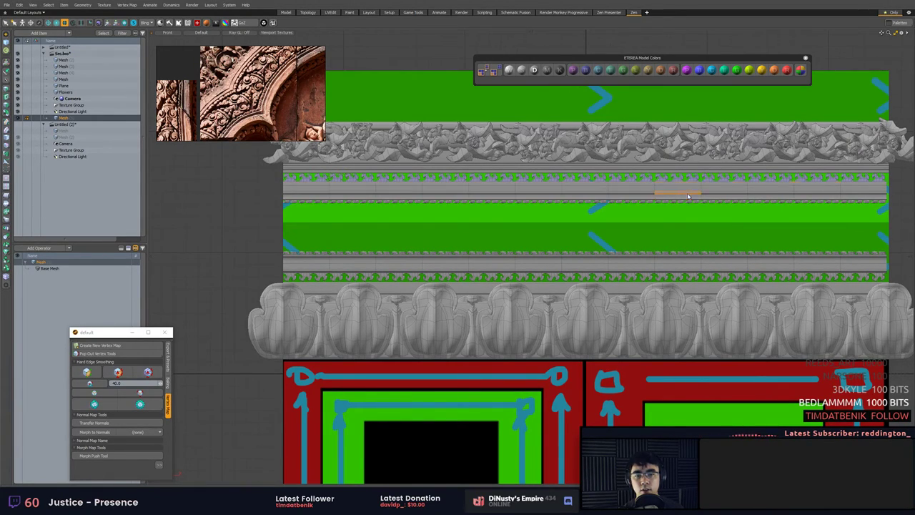
pyautogui.keyDown('shift'); pyautogui.doubleClick(609, 194); pyautogui.keyUp('shift')
pyautogui.moveTo(608, 194); pyautogui.dragTo(428, 197)
pyautogui.keyDown('shift'); pyautogui.doubleClick(859, 190); pyautogui.keyUp('shift')
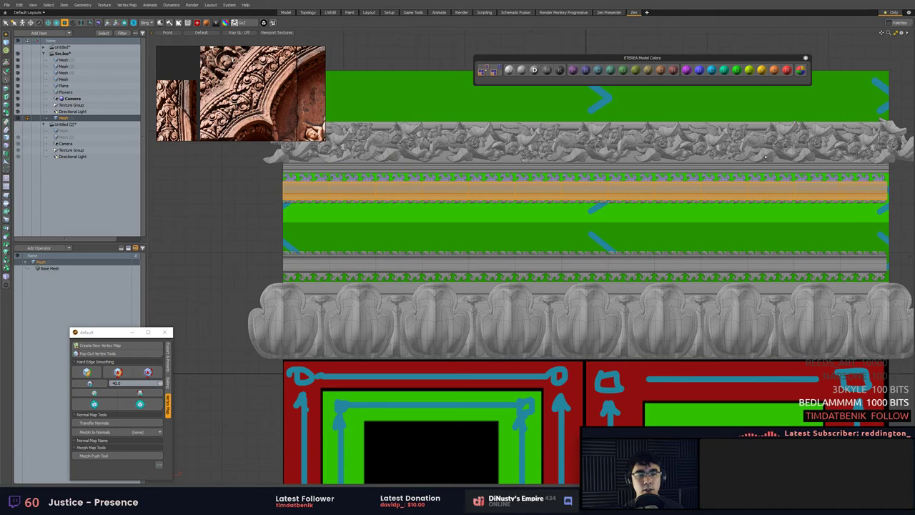
pyautogui.click(635, 70)
pyautogui.click(589, 242)
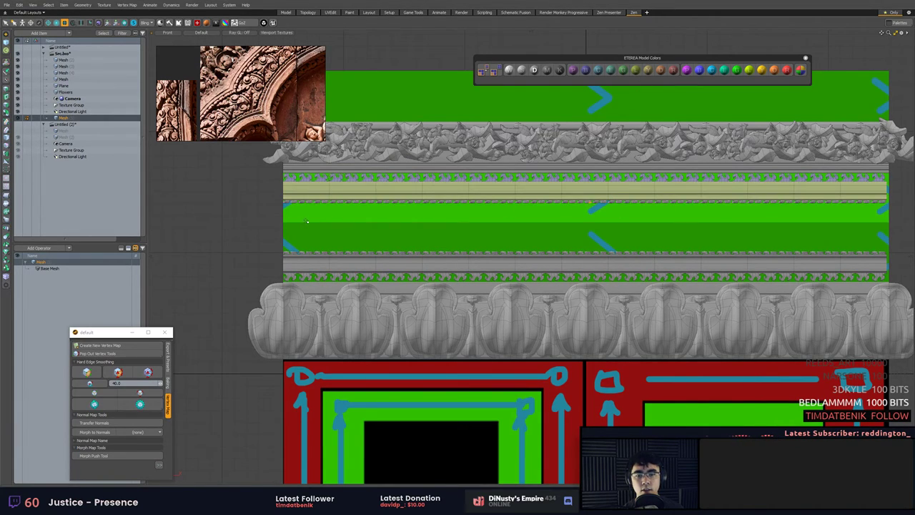
# Select the row of small ornaments beneath the upper molding band and color it muted orange.
pyautogui.moveTo(268, 204)
pyautogui.mouseDown(button='right')
pyautogui.moveTo(806, 227)
pyautogui.moveTo(910, 208)
pyautogui.moveTo(899, 204)
pyautogui.mouseUp(button='right')
pyautogui.press(']')
pyautogui.click(660, 70)
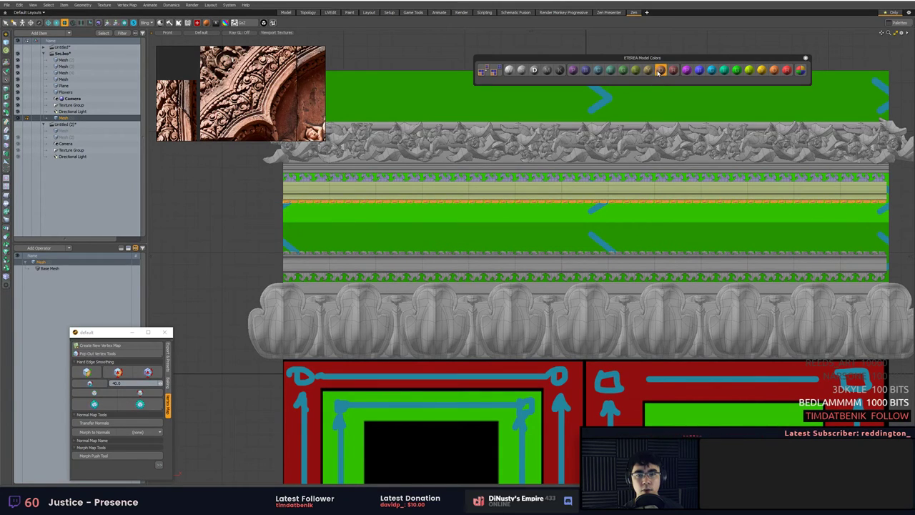
pyautogui.click(541, 33)
# Select the row of small ornaments along the lower trim run's top edge across the full width.
pyautogui.keyDown('alt'); pyautogui.keyDown('shift'); pyautogui.moveTo(623, 204); pyautogui.dragTo(609, 181); pyautogui.keyUp('shift'); pyautogui.keyUp('alt')
pyautogui.scroll(3, 609, 181)
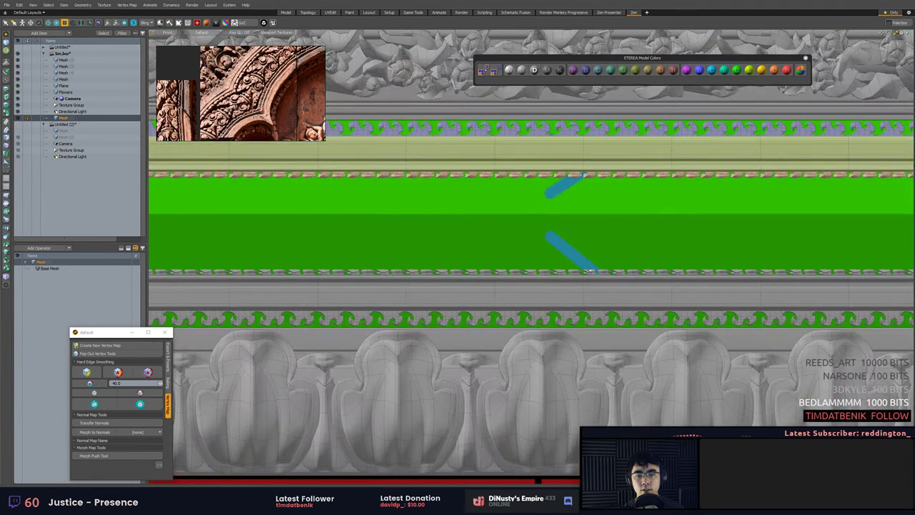
pyautogui.doubleClick(596, 270)
pyautogui.scroll(-3, 595, 271)
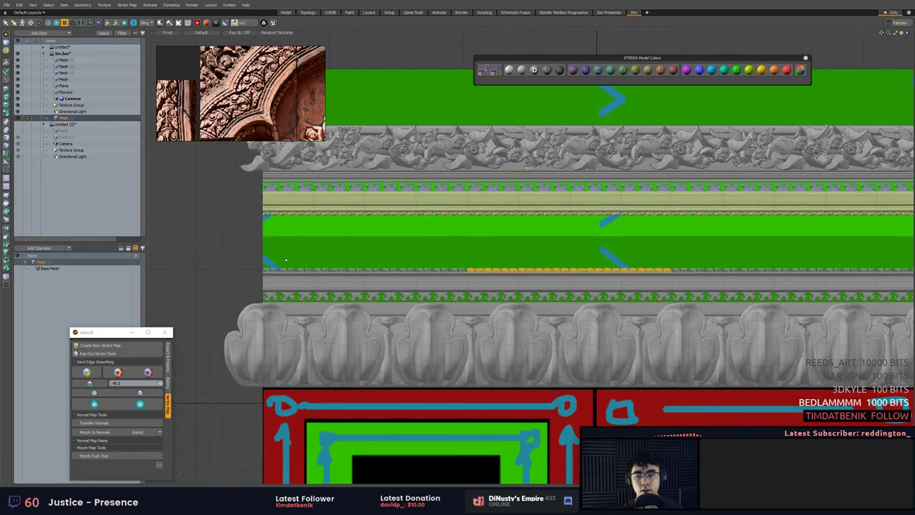
pyautogui.scroll(-2, 449, 266)
pyautogui.scroll(-1, 448, 266)
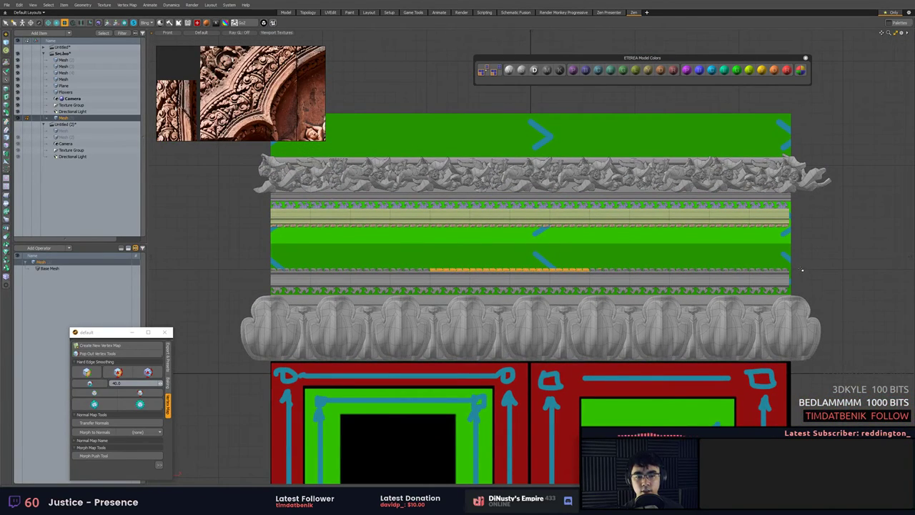
pyautogui.moveTo(801, 270)
pyautogui.mouseDown(button='right')
pyautogui.moveTo(762, 258)
pyautogui.moveTo(233, 258)
pyautogui.moveTo(232, 268)
pyautogui.mouseUp(button='right')
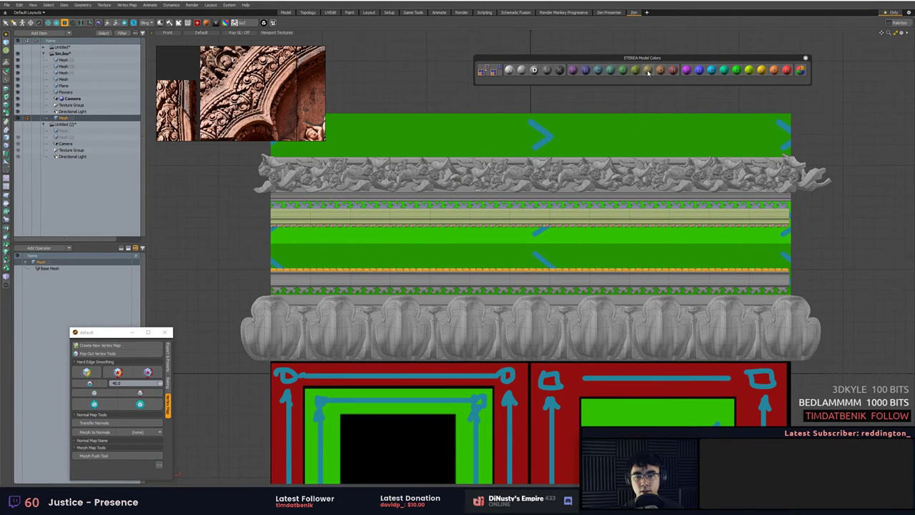
# Select the small ornament rows on the facing edges of both trim runs and color them bright blue.
pyautogui.click(598, 226)
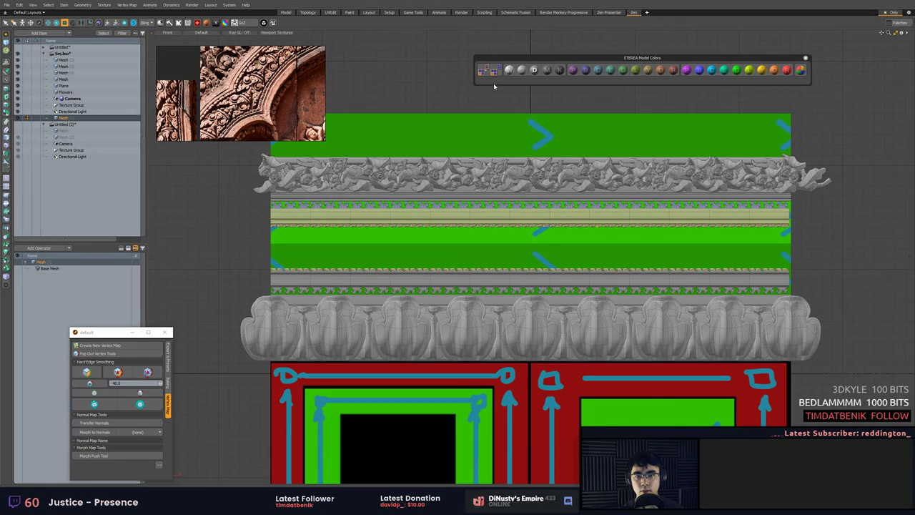
pyautogui.click(496, 72)
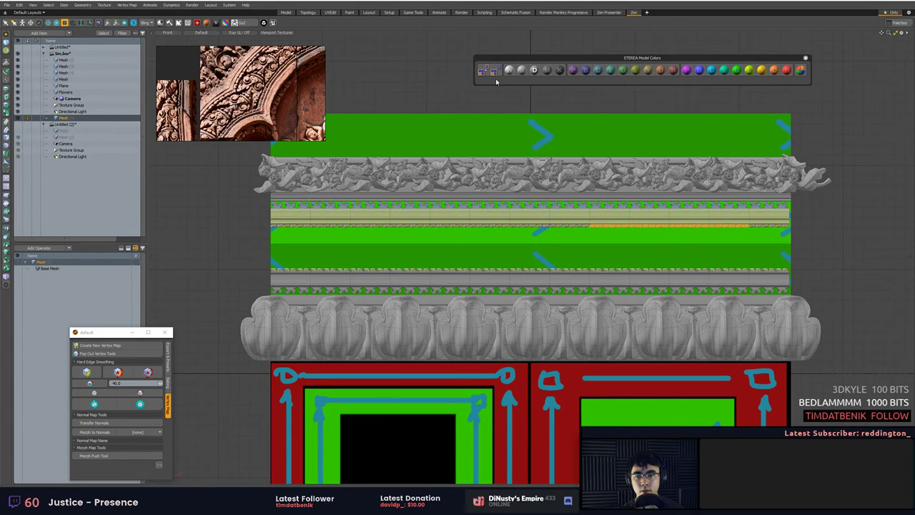
pyautogui.hotkey('ctrl', 'z')
pyautogui.click(486, 72)
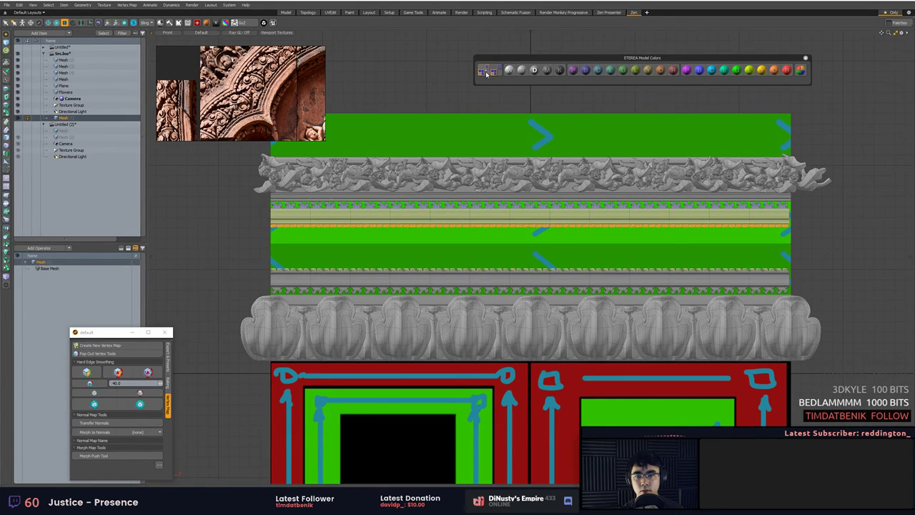
pyautogui.moveTo(268, 271)
pyautogui.mouseDown(button='right')
pyautogui.moveTo(857, 262)
pyautogui.moveTo(862, 270)
pyautogui.mouseUp(button='right')
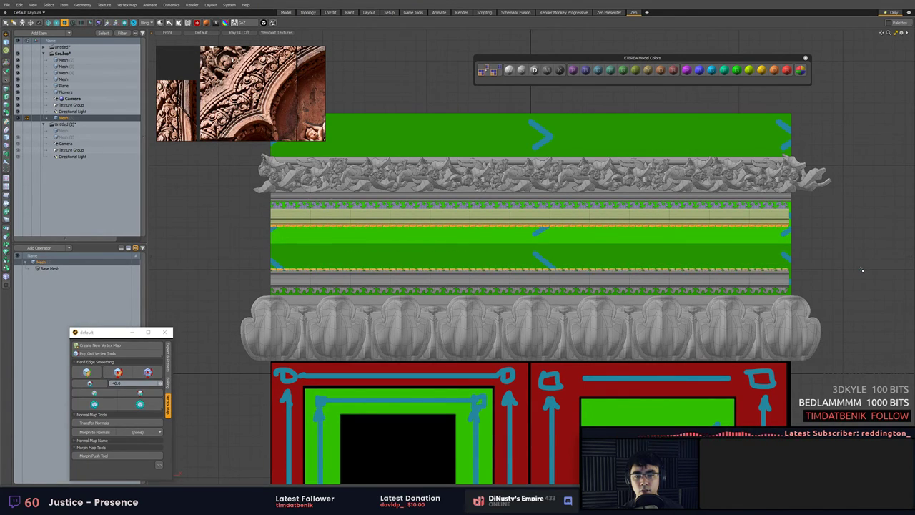
pyautogui.press(']')
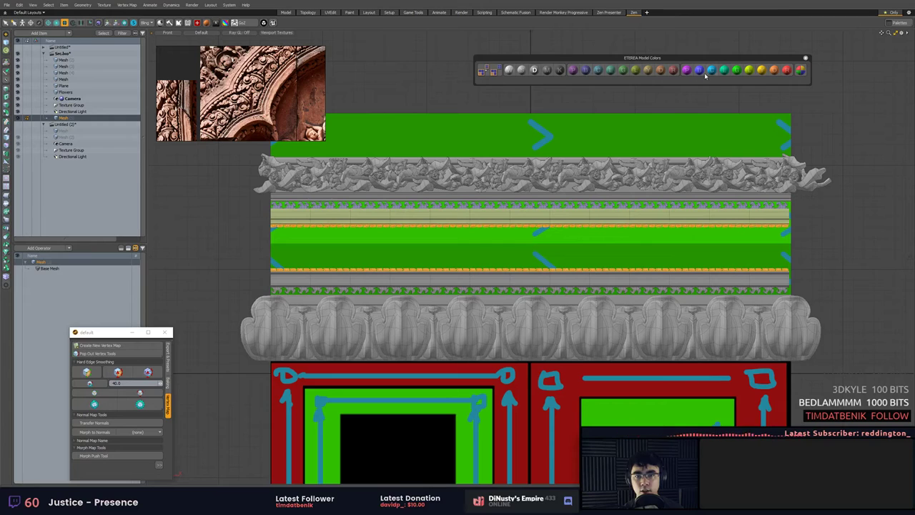
pyautogui.click(700, 73)
pyautogui.click(853, 149)
# Test the color palette's selection options on the small blue ornaments along the upper run's lower edge.
pyautogui.scroll(6, 764, 248)
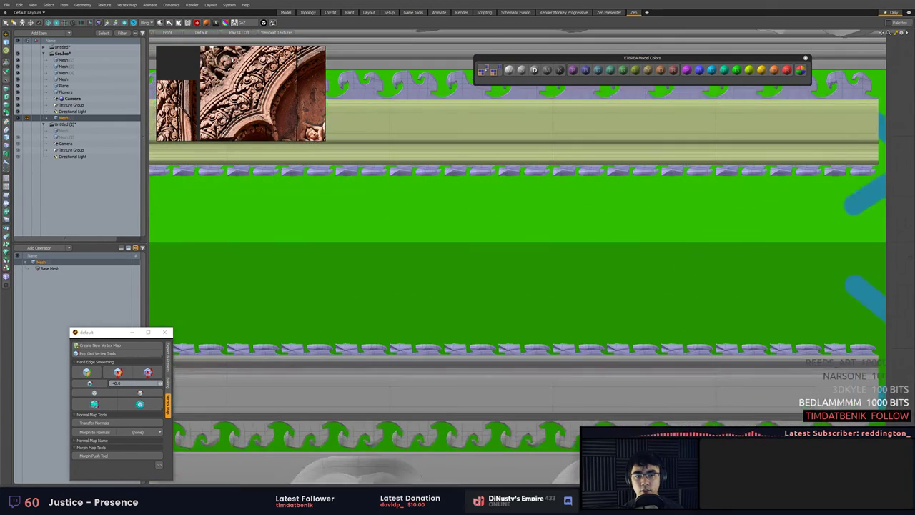
pyautogui.press('3')
pyautogui.click(639, 167)
pyautogui.click(493, 73)
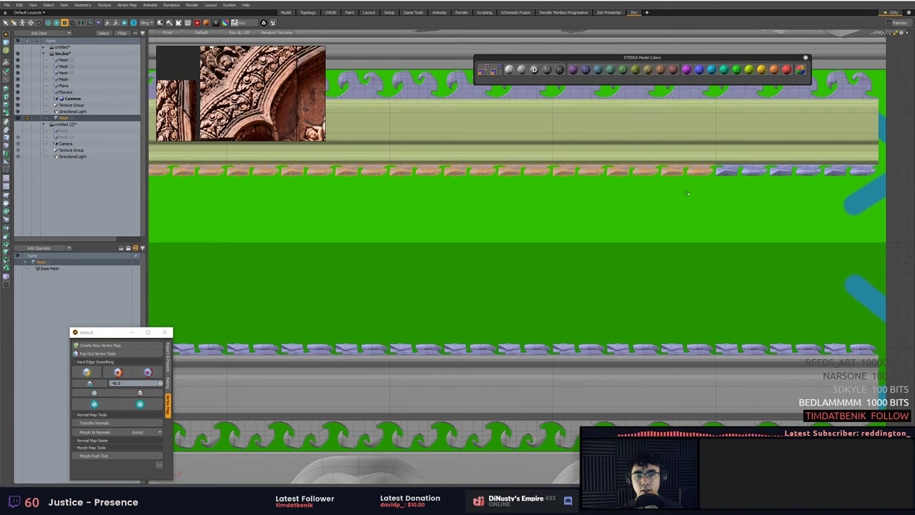
pyautogui.press('Escape')
pyautogui.click(528, 172)
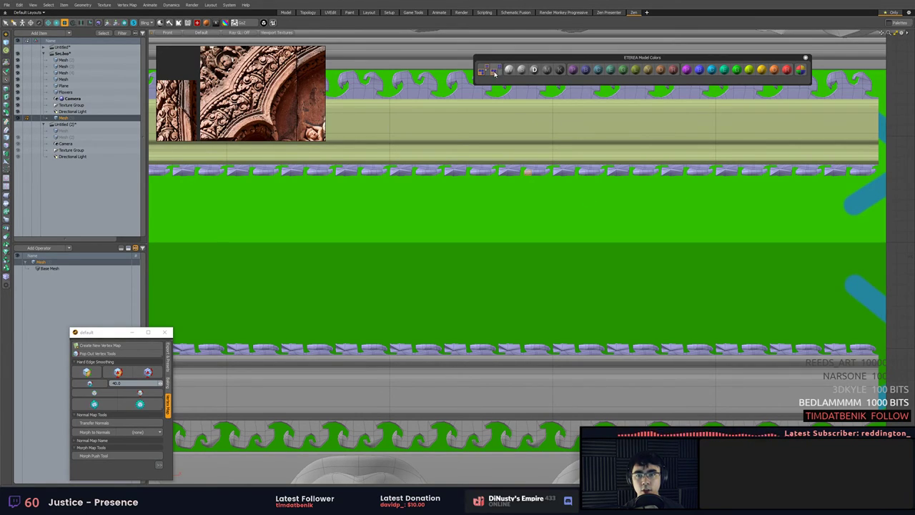
pyautogui.doubleClick(540, 171)
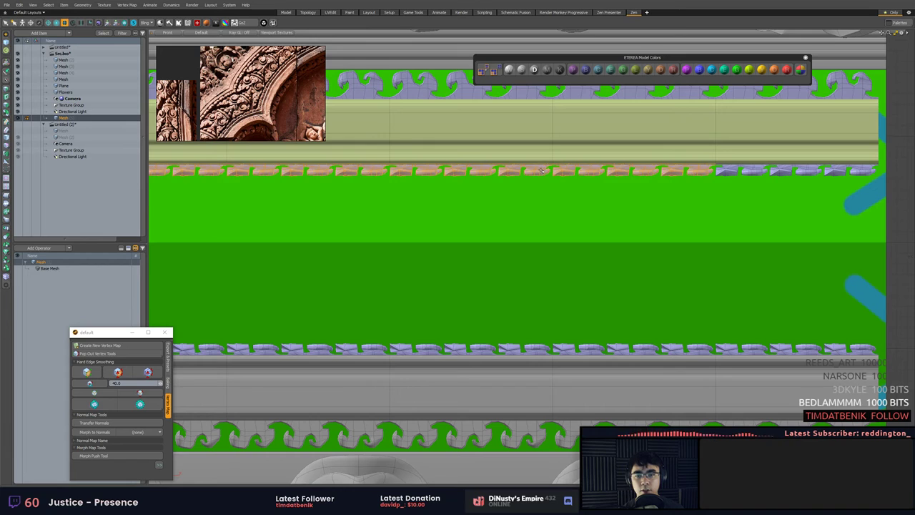
pyautogui.keyDown('ctrl'); pyautogui.keyDown('alt'); pyautogui.moveTo(486, 190); pyautogui.dragTo(477, 191); pyautogui.keyUp('alt'); pyautogui.keyUp('ctrl')
pyautogui.keyDown('alt'); pyautogui.keyDown('shift'); pyautogui.moveTo(478, 191); pyautogui.dragTo(592, 207); pyautogui.keyUp('shift'); pyautogui.keyUp('alt')
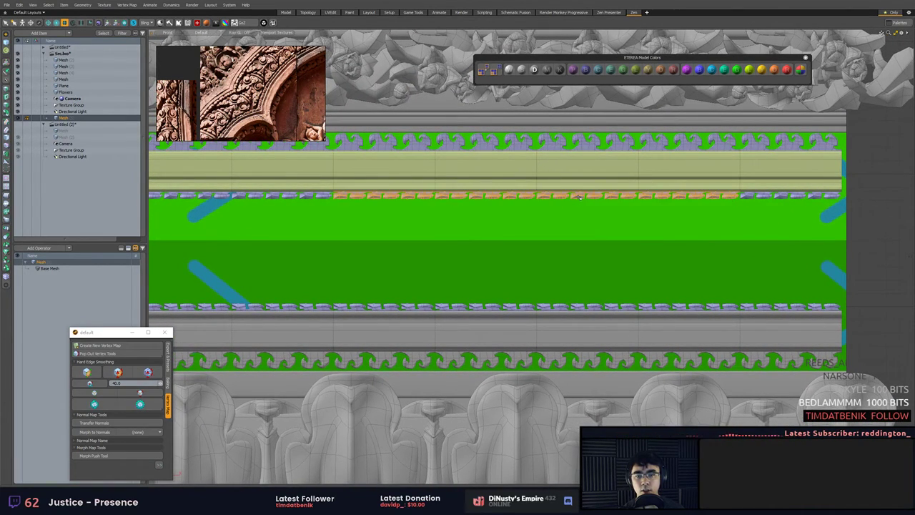
pyautogui.click(482, 74)
# Select the flat molding bands of both trim runs across the full width and color them bright yellow.
pyautogui.scroll(-3, 515, 175)
pyautogui.keyDown('alt'); pyautogui.keyDown('shift'); pyautogui.moveTo(514, 175); pyautogui.dragTo(827, 184); pyautogui.keyUp('shift'); pyautogui.keyUp('alt')
pyautogui.keyDown('alt'); pyautogui.keyDown('shift'); pyautogui.moveTo(636, 207); pyautogui.dragTo(466, 220); pyautogui.keyUp('shift'); pyautogui.keyUp('alt')
pyautogui.moveTo(599, 229)
pyautogui.keyDown('alt'); pyautogui.keyDown('shift'); pyautogui.mouseDown()
pyautogui.moveTo(566, 230)
pyautogui.moveTo(588, 230)
pyautogui.moveTo(607, 214)
pyautogui.mouseUp(); pyautogui.keyUp('shift'); pyautogui.keyUp('alt')
pyautogui.doubleClick(615, 252)
pyautogui.keyDown('shift'); pyautogui.moveTo(701, 251); pyautogui.dragTo(257, 252); pyautogui.keyUp('shift')
pyautogui.moveTo(257, 253)
pyautogui.keyDown('alt'); pyautogui.keyDown('shift'); pyautogui.mouseDown()
pyautogui.moveTo(412, 251)
pyautogui.moveTo(357, 249)
pyautogui.mouseUp(); pyautogui.keyUp('shift'); pyautogui.keyUp('alt')
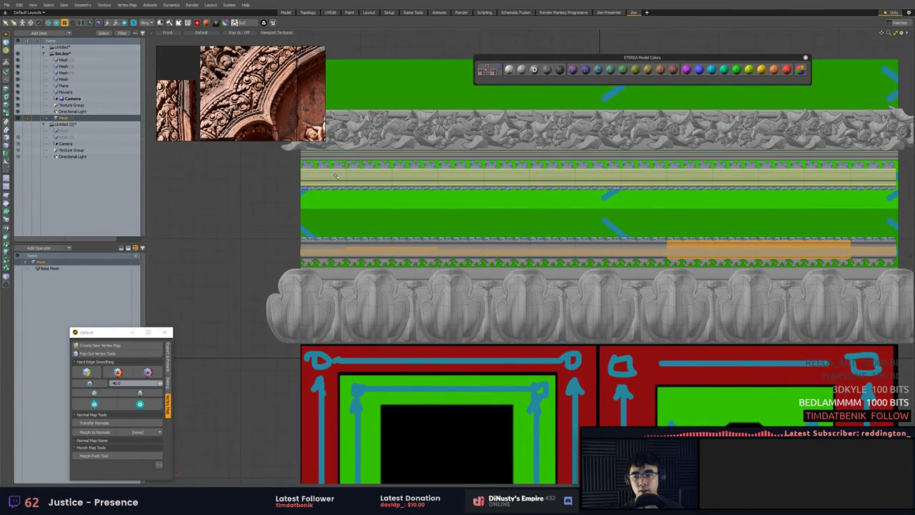
pyautogui.keyDown('shift'); pyautogui.moveTo(548, 172); pyautogui.dragTo(672, 171); pyautogui.keyUp('shift')
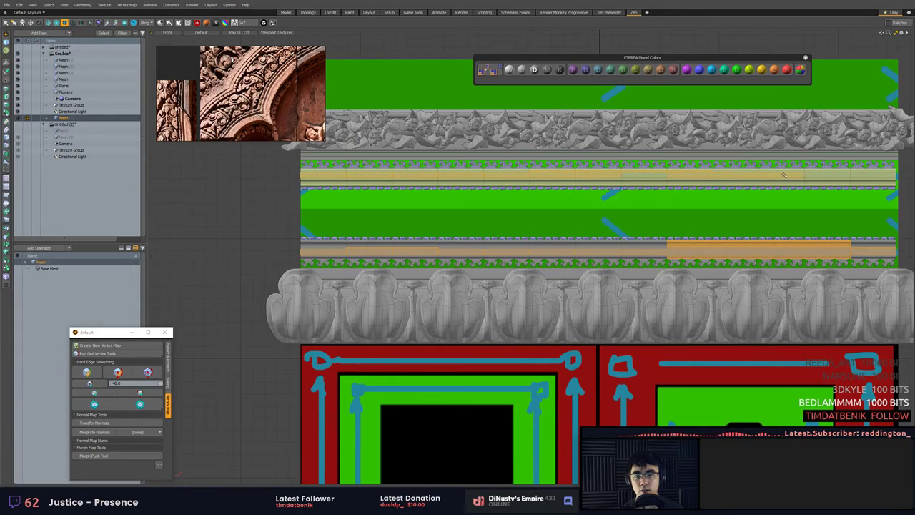
pyautogui.keyDown('shift'); pyautogui.moveTo(784, 174); pyautogui.dragTo(881, 172); pyautogui.keyUp('shift')
pyautogui.press(']')
pyautogui.click(701, 71)
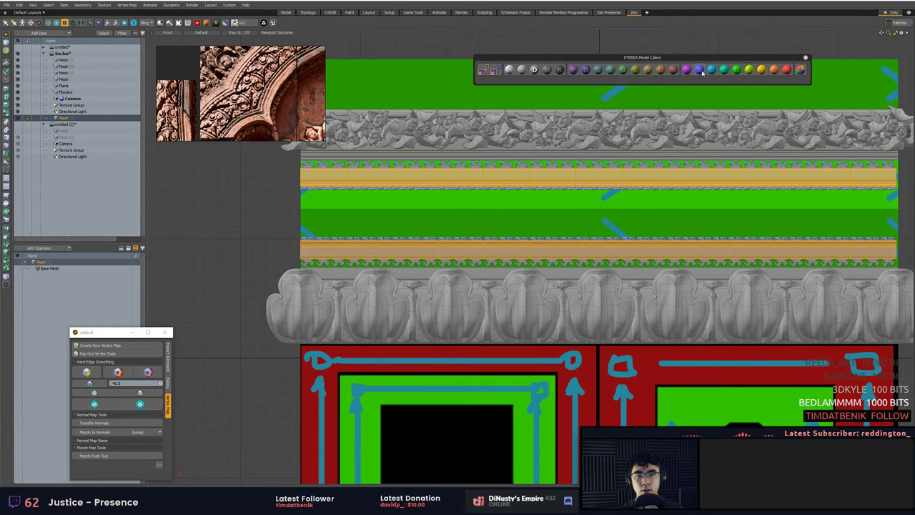
pyautogui.click(713, 71)
pyautogui.click(747, 71)
pyautogui.click(758, 40)
# Select the row of small wave ornaments along the lower trim run's bottom edge across the full width.
pyautogui.keyDown('alt'); pyautogui.keyDown('shift'); pyautogui.moveTo(710, 188); pyautogui.dragTo(551, 141); pyautogui.keyUp('shift'); pyautogui.keyUp('alt')
pyautogui.scroll(3, 585, 145)
pyautogui.doubleClick(648, 279)
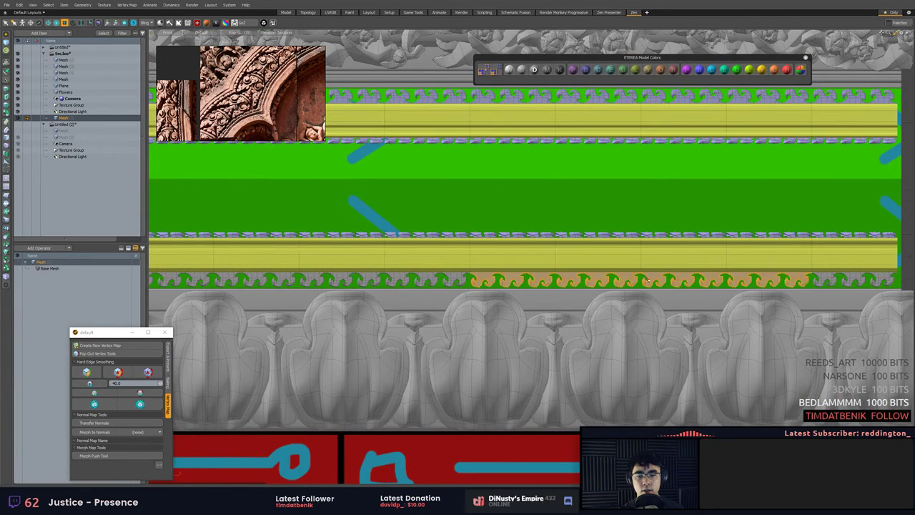
pyautogui.keyDown('alt'); pyautogui.keyDown('shift'); pyautogui.moveTo(478, 281); pyautogui.dragTo(647, 283); pyautogui.keyUp('shift'); pyautogui.keyUp('alt')
pyautogui.keyDown('shift'); pyautogui.moveTo(626, 283); pyautogui.dragTo(265, 280); pyautogui.keyUp('shift')
pyautogui.moveTo(326, 284)
pyautogui.keyDown('alt'); pyautogui.keyDown('shift'); pyautogui.mouseDown()
pyautogui.moveTo(455, 285)
pyautogui.moveTo(204, 284)
pyautogui.moveTo(454, 288)
pyautogui.moveTo(242, 287)
pyautogui.mouseUp(); pyautogui.keyUp('shift'); pyautogui.keyUp('alt')
pyautogui.press(']')
pyautogui.scroll(-2, 457, 165)
pyautogui.keyDown('alt'); pyautogui.keyDown('shift'); pyautogui.moveTo(593, 158); pyautogui.dragTo(443, 208); pyautogui.keyUp('shift'); pyautogui.keyUp('alt')
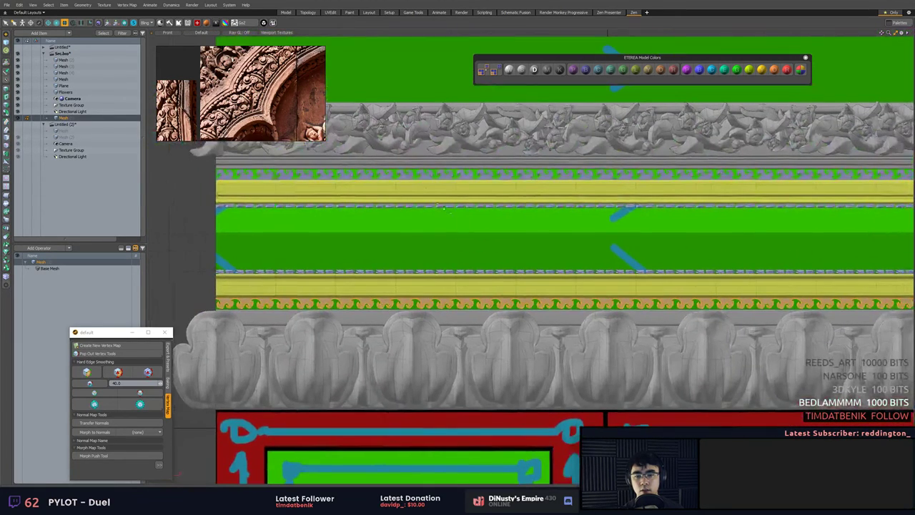
# Add the wave ornaments along the upper run's top edge to the selection and color both rows bright red.
pyautogui.keyDown('shift'); pyautogui.doubleClick(297, 175); pyautogui.keyUp('shift')
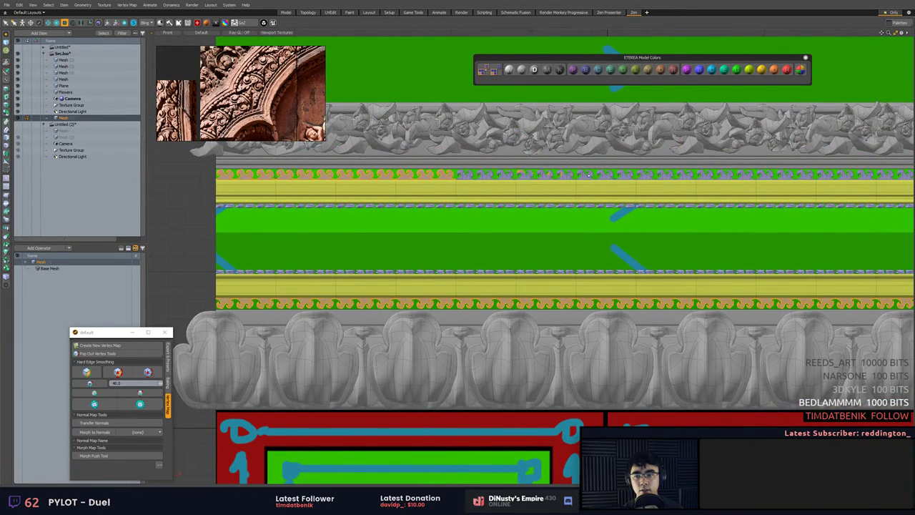
pyautogui.keyDown('shift'); pyautogui.moveTo(588, 175); pyautogui.dragTo(641, 173); pyautogui.keyUp('shift')
pyautogui.keyDown('alt'); pyautogui.keyDown('shift'); pyautogui.moveTo(799, 168); pyautogui.dragTo(640, 170); pyautogui.keyUp('shift'); pyautogui.keyUp('alt')
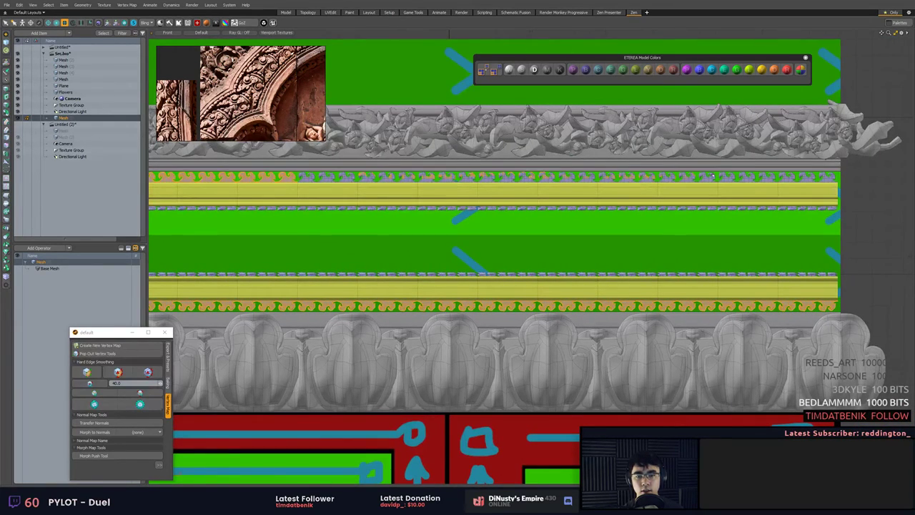
pyautogui.press(']')
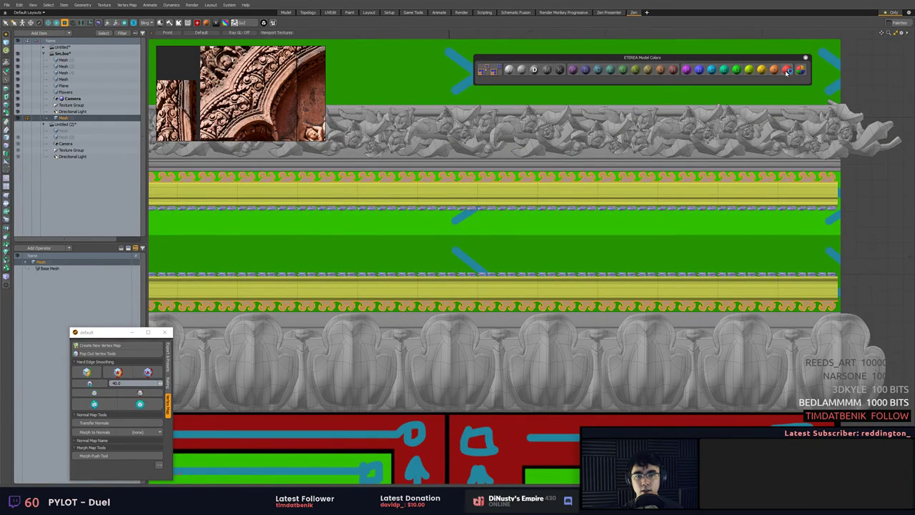
pyautogui.click(787, 70)
pyautogui.scroll(-2, 822, 207)
pyautogui.keyDown('alt'); pyautogui.keyDown('shift'); pyautogui.moveTo(767, 175); pyautogui.dragTo(728, 157); pyautogui.keyUp('shift'); pyautogui.keyUp('alt')
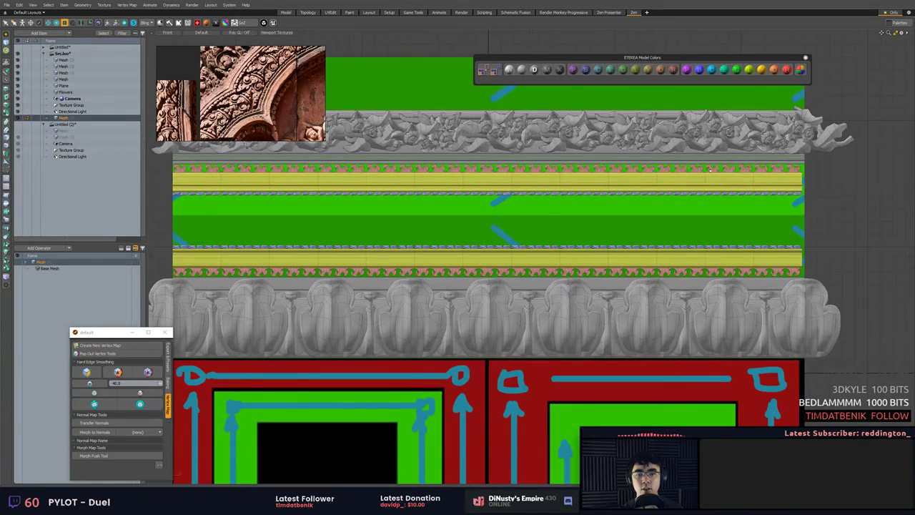
pyautogui.click(485, 72)
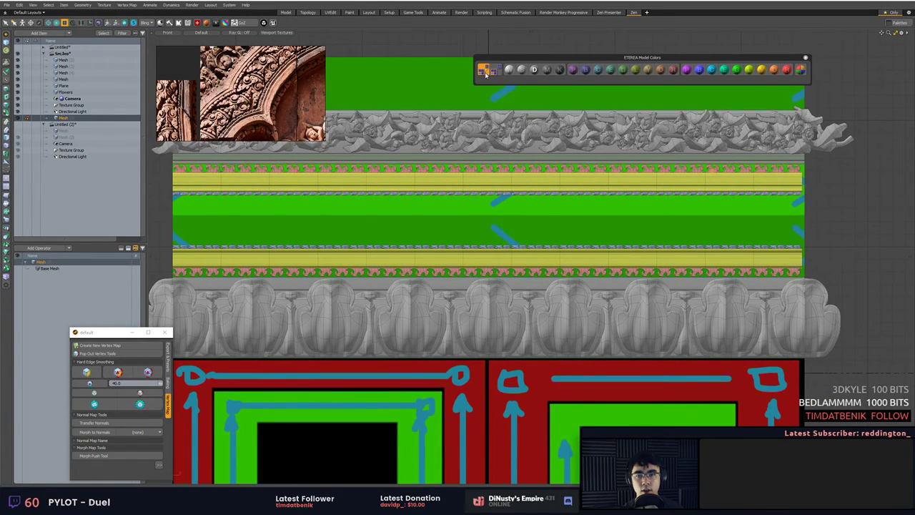
pyautogui.keyDown('alt'); pyautogui.keyDown('shift'); pyautogui.moveTo(855, 213); pyautogui.dragTo(775, 183); pyautogui.keyUp('shift'); pyautogui.keyUp('alt')
pyautogui.click(786, 177)
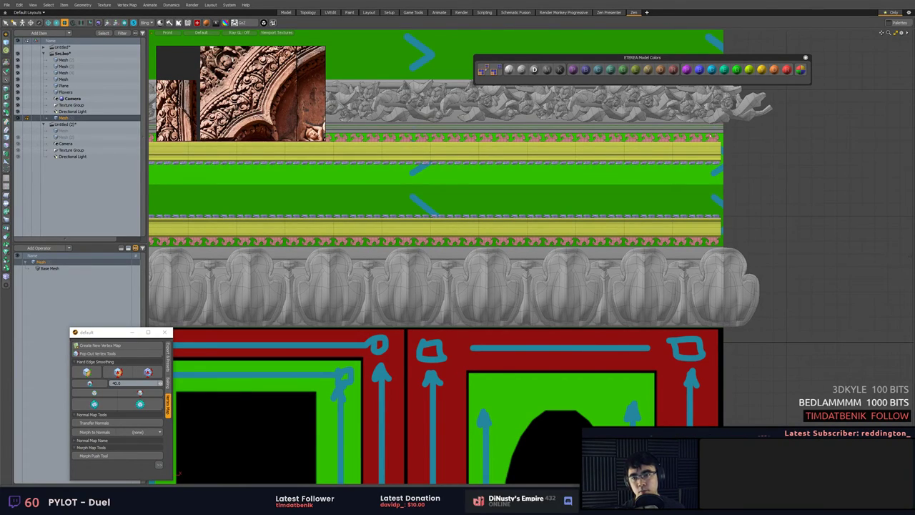
pyautogui.click(167, 24)
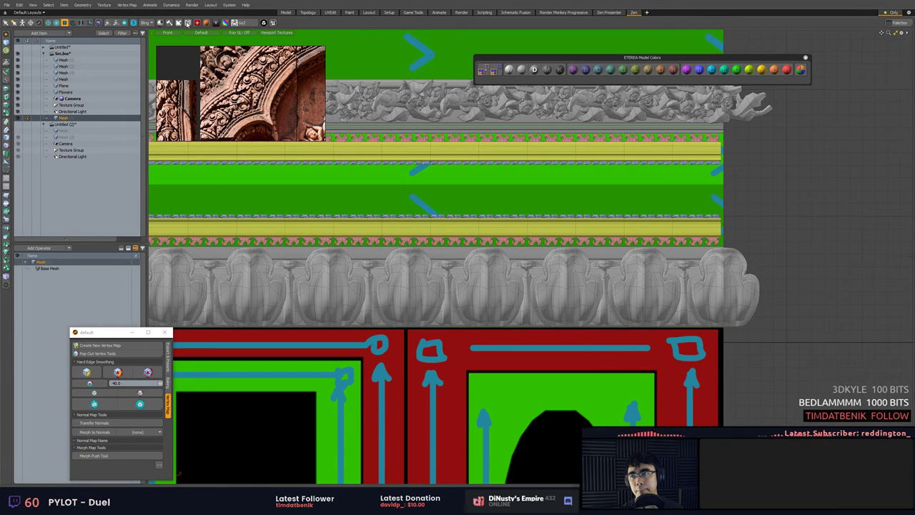
pyautogui.click(179, 22)
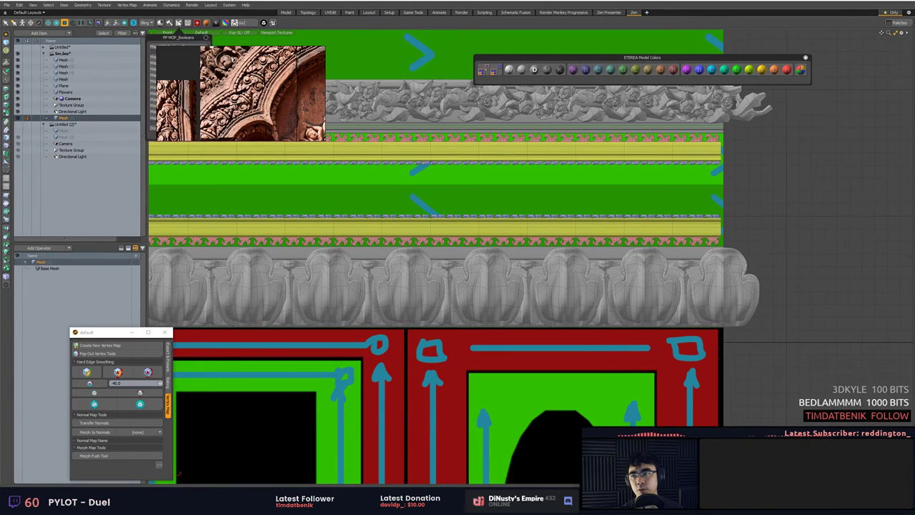
pyautogui.click(187, 22)
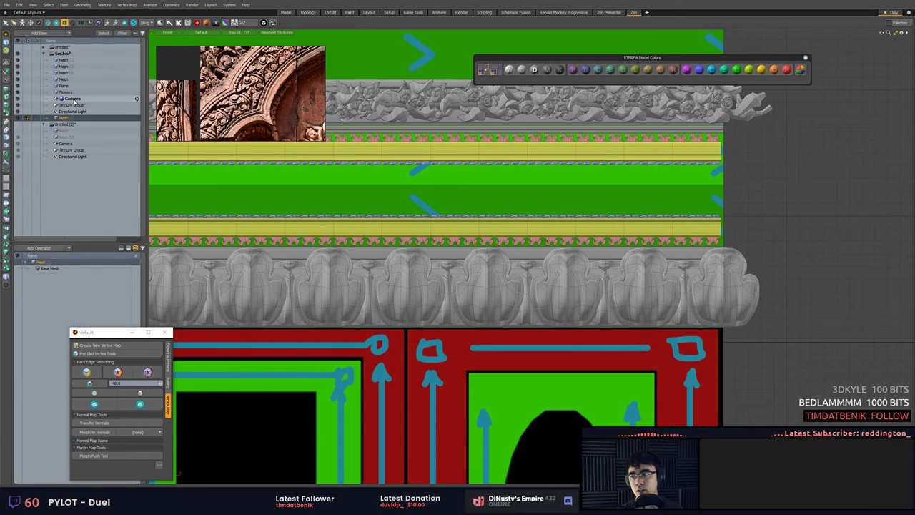
# Try bending the plain band mesh behind the large petal row with the Bend tool.
pyautogui.click(76, 68)
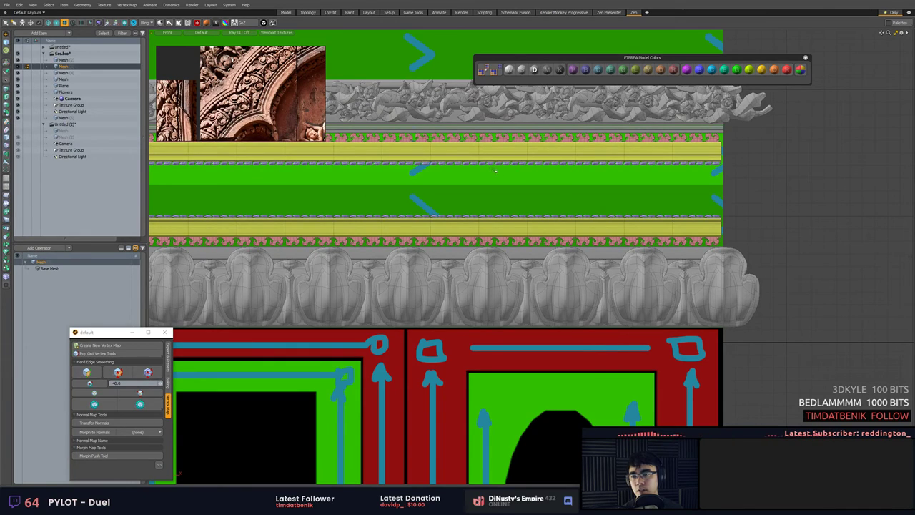
pyautogui.scroll(-5, 616, 193)
pyautogui.keyDown('alt'); pyautogui.keyDown('shift'); pyautogui.moveTo(616, 193); pyautogui.dragTo(367, 179); pyautogui.keyUp('shift'); pyautogui.keyUp('alt')
pyautogui.press('3')
pyautogui.hotkey('shift', 'b')
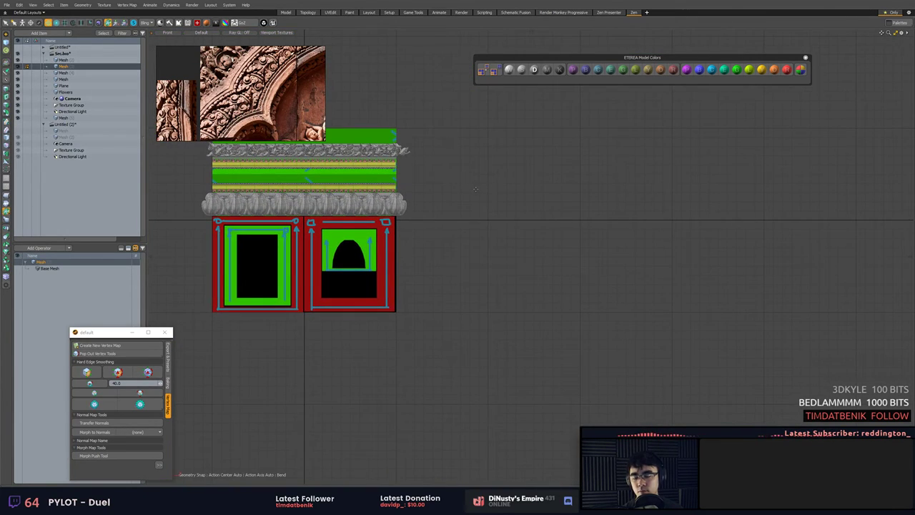
pyautogui.click(472, 183)
pyautogui.click(603, 152)
pyautogui.moveTo(602, 128); pyautogui.dragTo(596, 130)
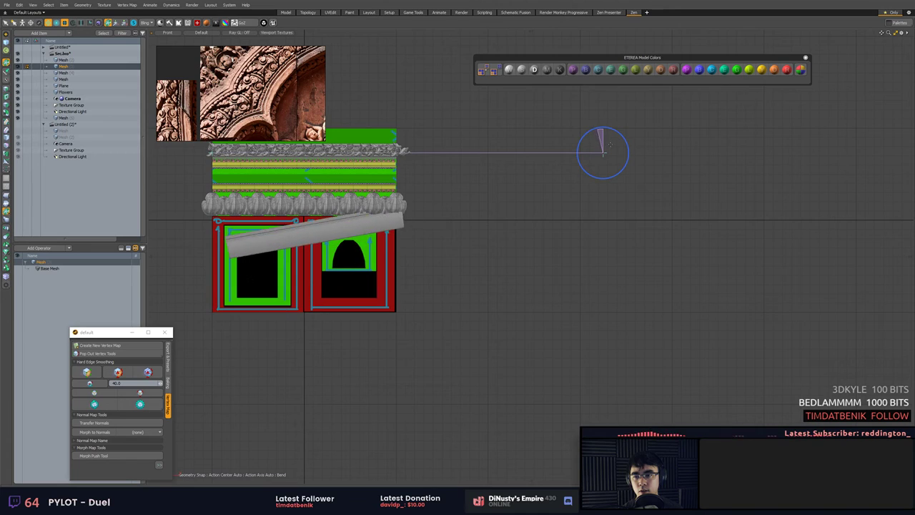
pyautogui.hotkey('ctrl', 'z')
# Retry the Bend tool on the plain band from a closer view.
pyautogui.press('q')
pyautogui.keyDown('ctrl'); pyautogui.keyDown('alt'); pyautogui.moveTo(616, 168); pyautogui.dragTo(640, 168); pyautogui.keyUp('alt'); pyautogui.keyUp('ctrl')
pyautogui.press('3')
pyautogui.hotkey('shift', 'b')
pyautogui.keyDown('alt'); pyautogui.keyDown('shift'); pyautogui.moveTo(576, 171); pyautogui.dragTo(609, 171); pyautogui.keyUp('shift'); pyautogui.keyUp('alt')
pyautogui.click(610, 171)
pyautogui.press('q')
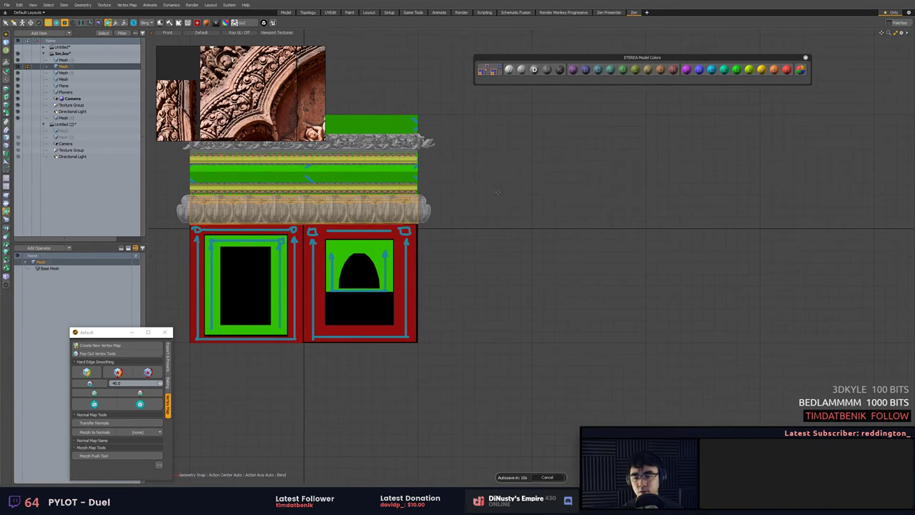
# Cut the selected band geometry out of its mesh and add a new Mesh item to the scene.
pyautogui.press('Delete')
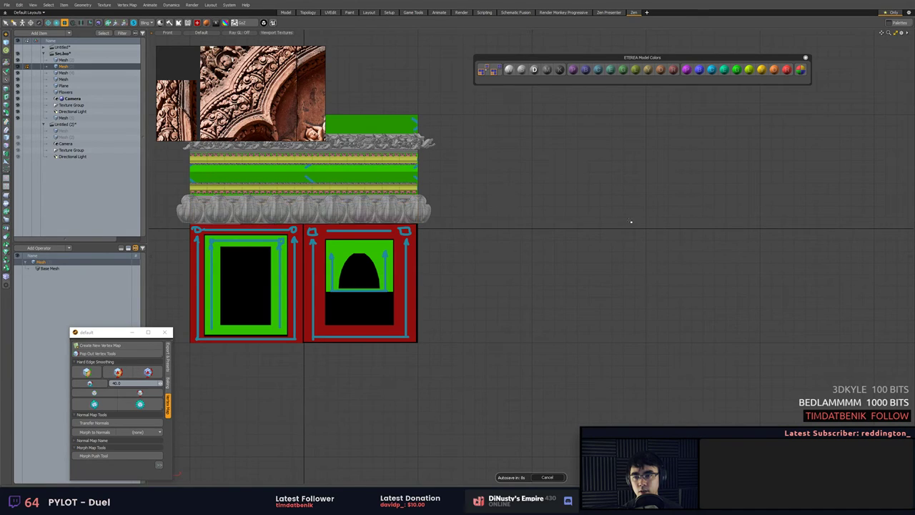
pyautogui.hotkey('ctrl', 'z')
pyautogui.hotkey('ctrl', 'x')
pyautogui.press('n')
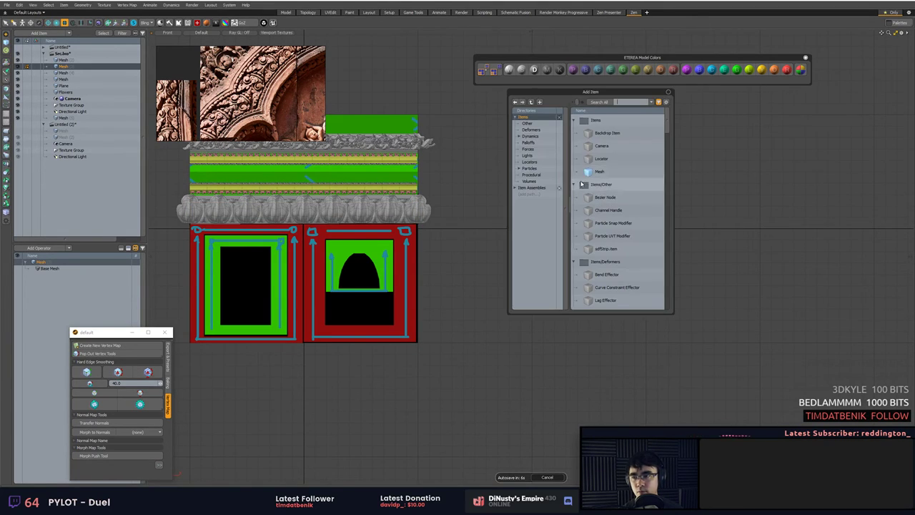
pyautogui.doubleClick(604, 172)
pyautogui.keyDown('alt'); pyautogui.keyDown('shift'); pyautogui.moveTo(567, 197); pyautogui.dragTo(604, 174); pyautogui.keyUp('shift'); pyautogui.keyUp('alt')
# Create a new empty scene and switch the viewport to a perspective view.
pyautogui.hotkey('ctrl', 'n')
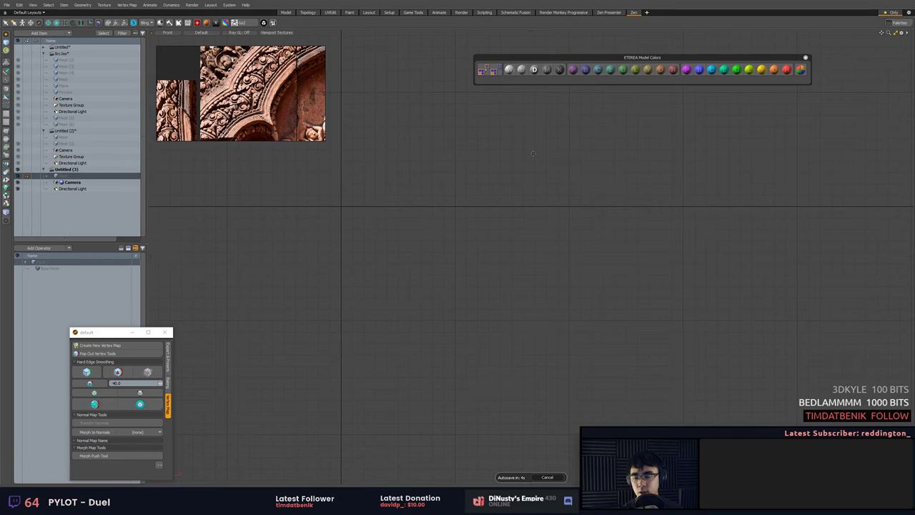
pyautogui.keyDown('alt'); pyautogui.keyDown('shift'); pyautogui.moveTo(409, 185); pyautogui.dragTo(557, 223); pyautogui.keyUp('shift'); pyautogui.keyUp('alt')
pyautogui.press('KP_Decimal')
pyautogui.press('a')
pyautogui.hotkey('ctrl', '3')
pyautogui.click(555, 239)
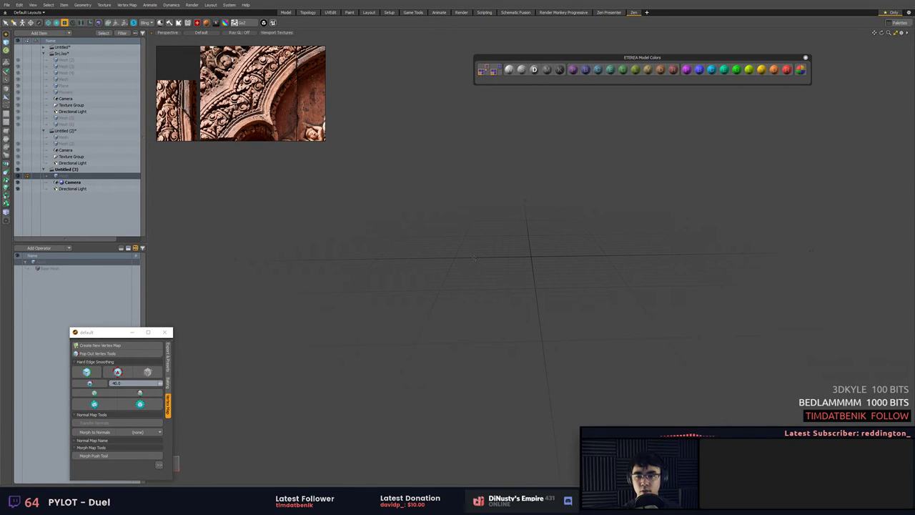
pyautogui.press('Tab')
pyautogui.click(484, 181)
pyautogui.hotkey('ctrl', 'z')
pyautogui.press('s')
pyautogui.click(455, 180)
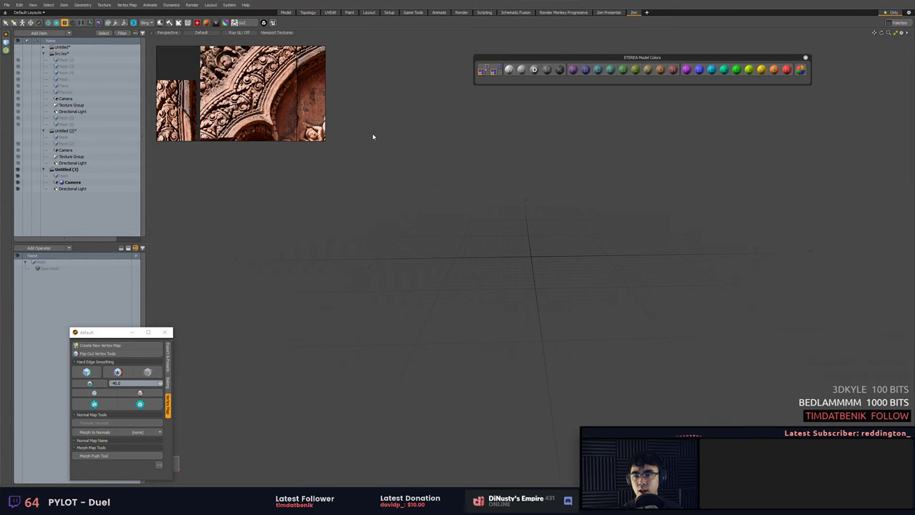
# Open the PP MOP_Tube tool set and check the shortcut assigned to the MOP Tube pie without changing it.
pyautogui.click(178, 22)
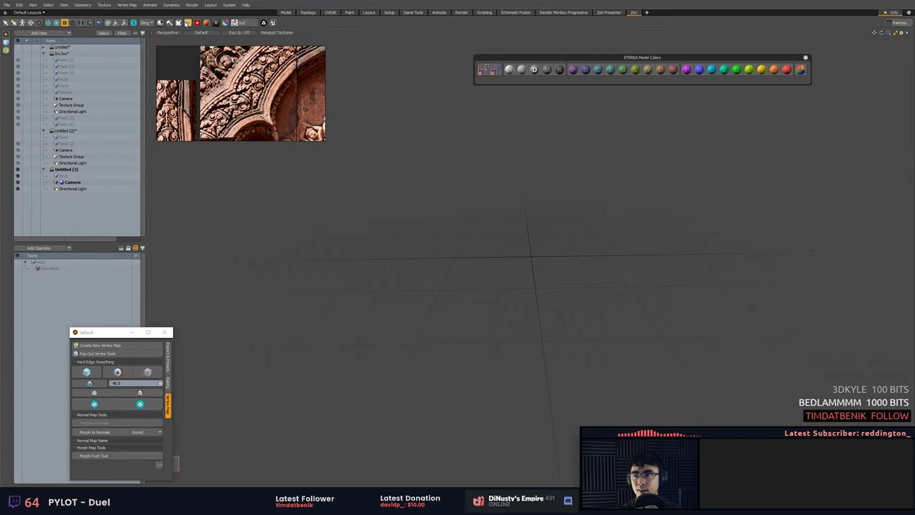
pyautogui.click(188, 23)
pyautogui.moveTo(186, 36); pyautogui.dragTo(249, 201)
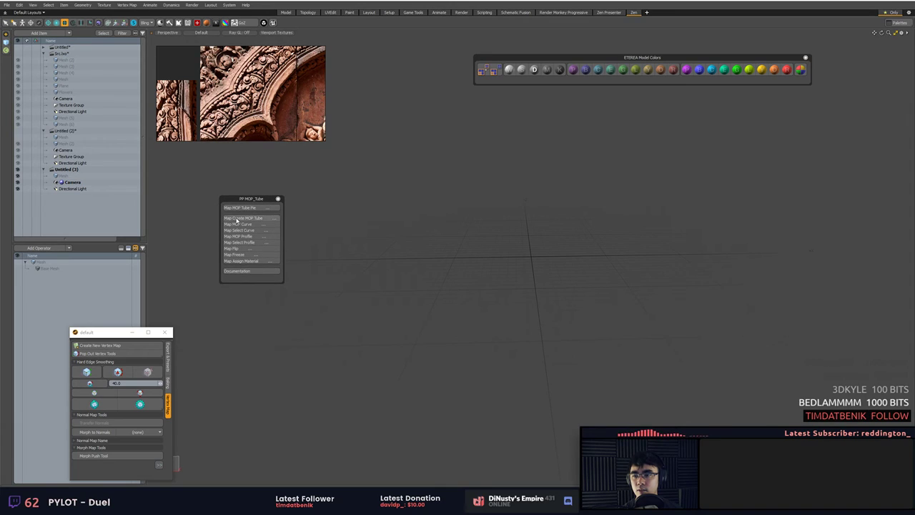
pyautogui.click(253, 210)
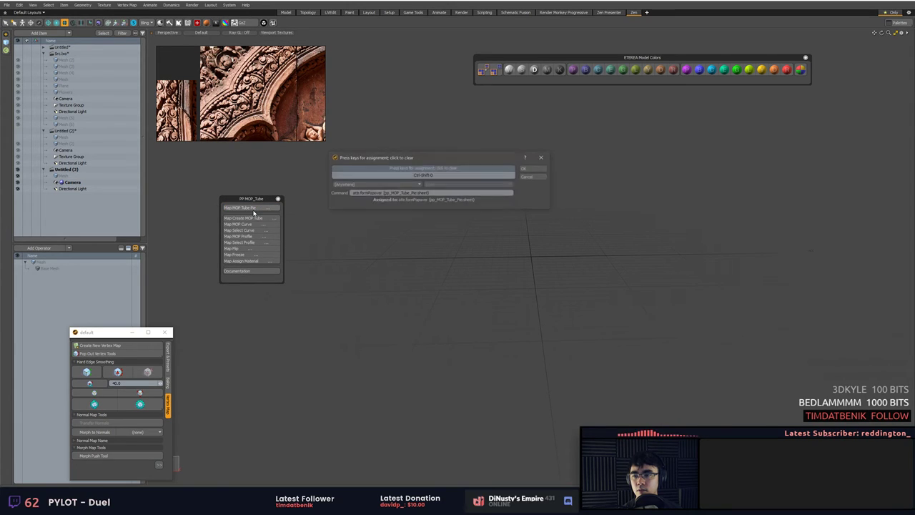
pyautogui.click(539, 177)
# Try running a MOP Tube command in the empty scene.
pyautogui.keyDown('alt'); pyautogui.moveTo(513, 229); pyautogui.dragTo(552, 252); pyautogui.keyUp('alt')
pyautogui.hotkey('ctrl', 'shift', 'd')
pyautogui.click(419, 255)
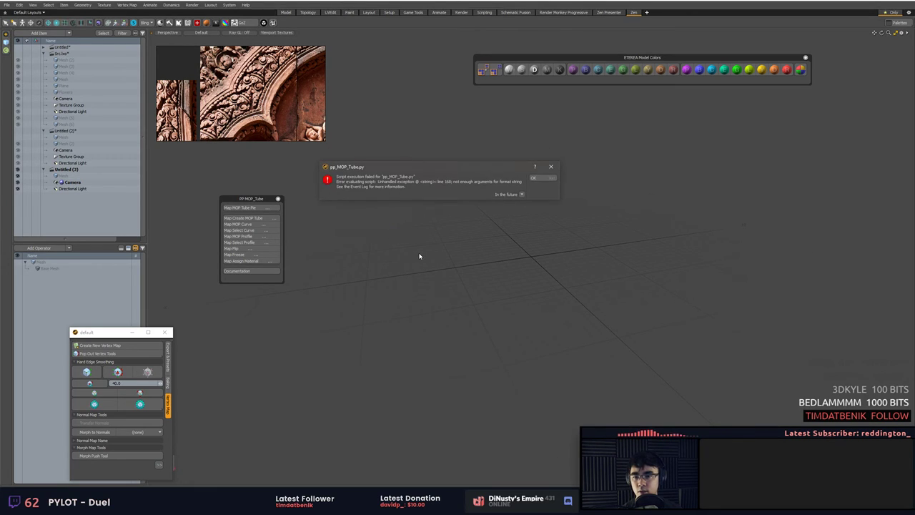
pyautogui.click(544, 179)
pyautogui.hotkey('ctrl', 'shift', 'd')
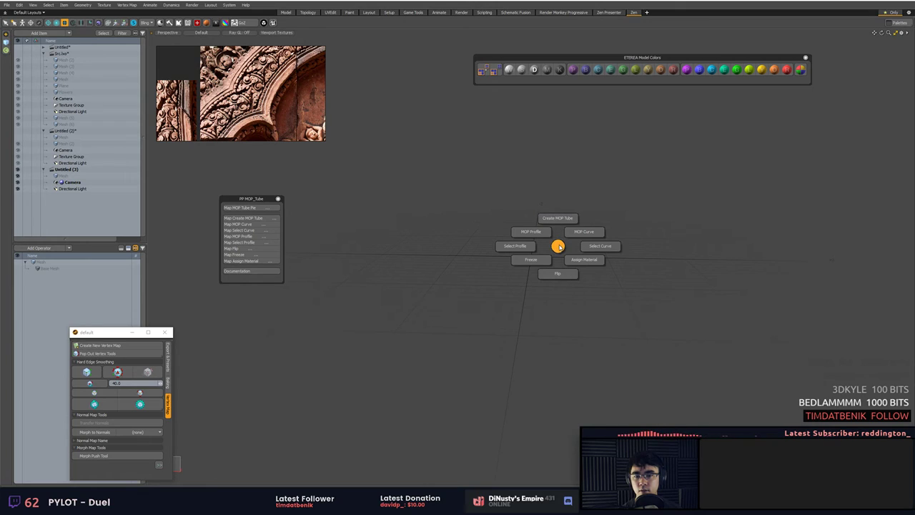
pyautogui.moveTo(213, 119); pyautogui.dragTo(254, 102, button='right')
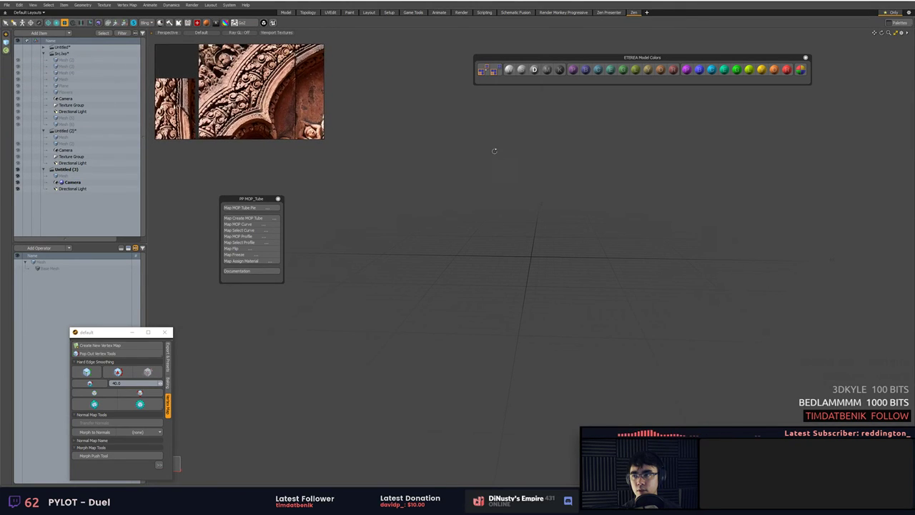
pyautogui.keyDown('alt'); pyautogui.moveTo(494, 151); pyautogui.dragTo(438, 139); pyautogui.keyUp('alt')
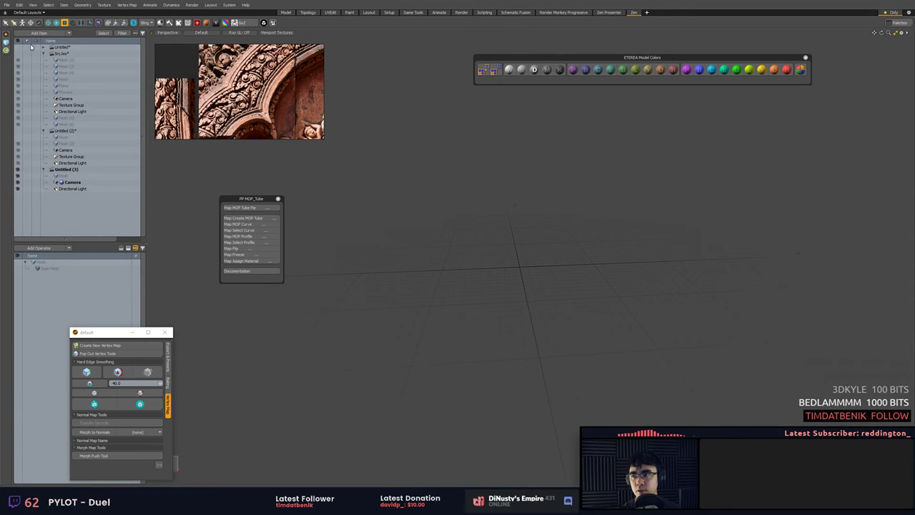
# Draw a three-point wavy Bezier curve across the new scene and stretch its end point farther out.
pyautogui.click(6, 51)
pyautogui.click(48, 15)
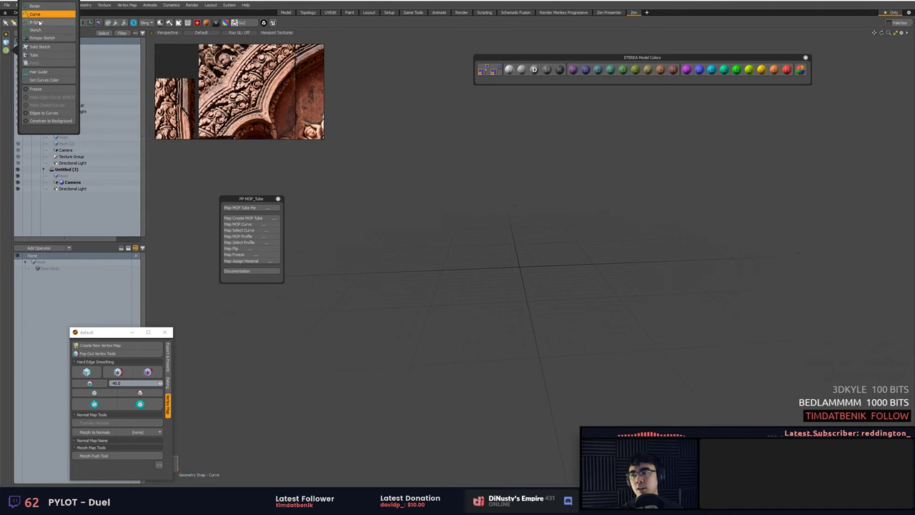
pyautogui.click(48, 8)
pyautogui.keyDown('alt'); pyautogui.moveTo(365, 211); pyautogui.dragTo(313, 196); pyautogui.keyUp('alt')
pyautogui.click(311, 195)
pyautogui.moveTo(450, 217); pyautogui.dragTo(505, 157)
pyautogui.moveTo(536, 215); pyautogui.dragTo(556, 143)
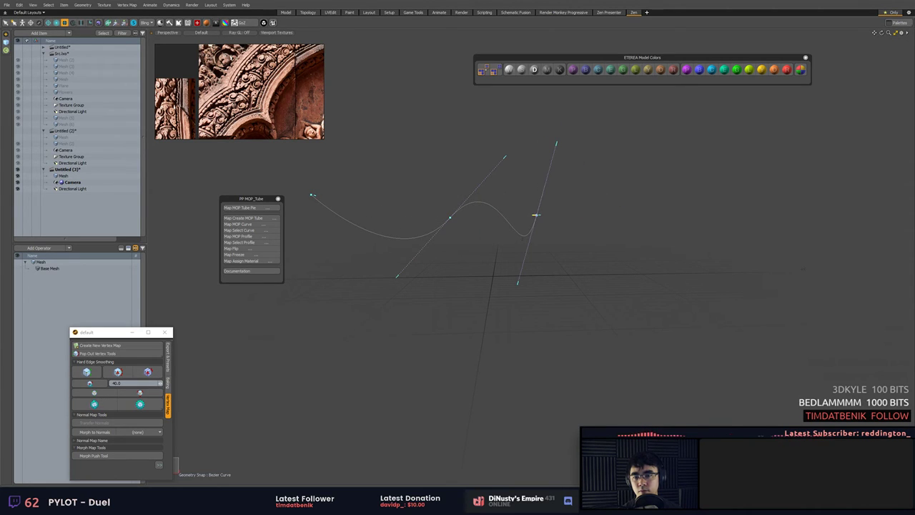
pyautogui.moveTo(536, 216); pyautogui.dragTo(750, 198)
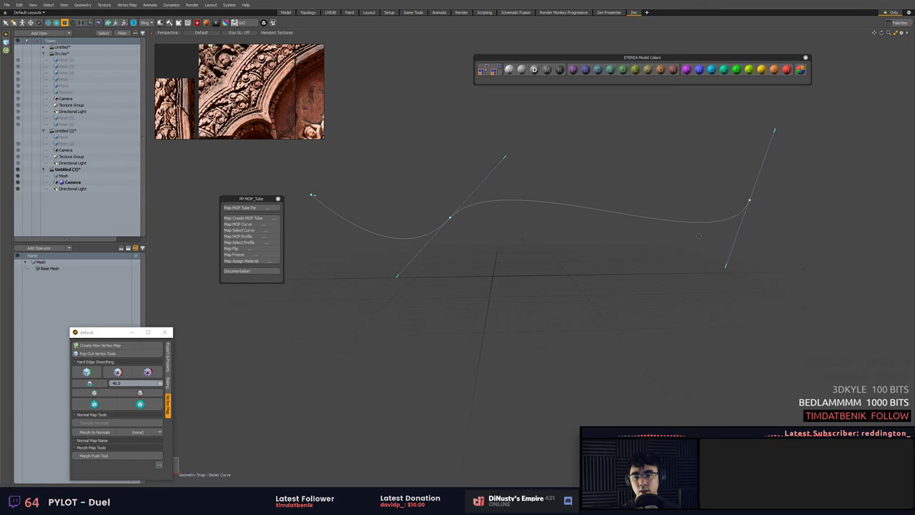
pyautogui.keyDown('alt'); pyautogui.moveTo(679, 208); pyautogui.dragTo(608, 227); pyautogui.keyUp('alt')
pyautogui.press('space')
# Build a MOP tube along the selected Bezier curve.
pyautogui.click(554, 218)
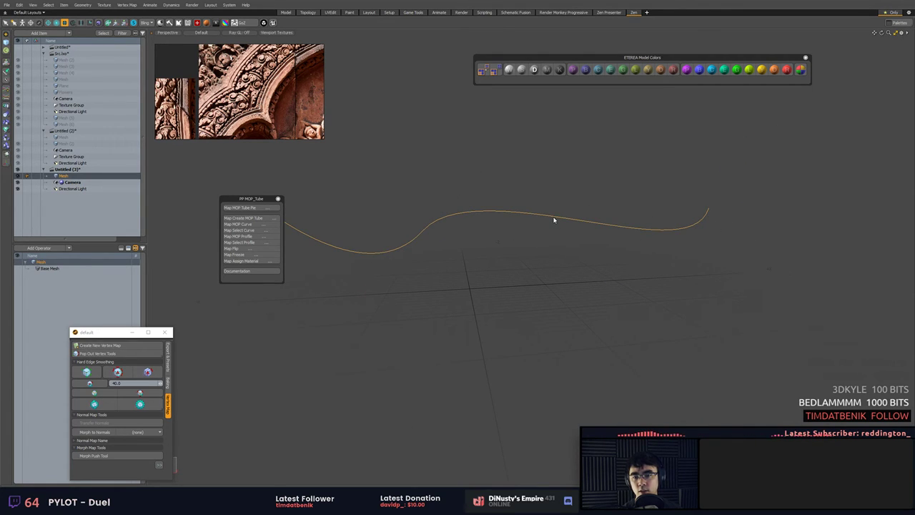
pyautogui.hotkey('ctrl', 'space')
pyautogui.click(551, 191)
pyautogui.keyDown('alt'); pyautogui.moveTo(546, 207); pyautogui.dragTo(554, 230); pyautogui.keyUp('alt')
pyautogui.hotkey('ctrl', 'space')
pyautogui.click(568, 196)
# Select the MOP tube's square profile and cut a loop slice through its edges.
pyautogui.hotkey('ctrl', 'space')
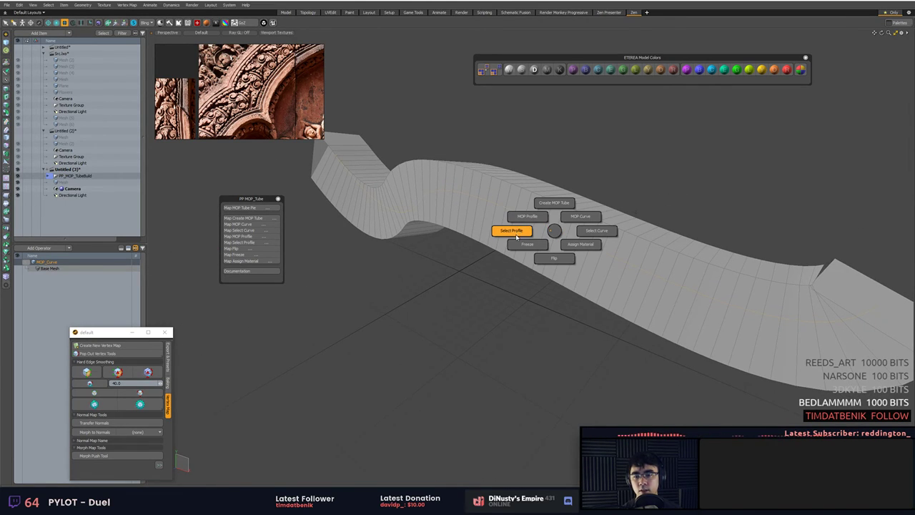
pyautogui.click(516, 236)
pyautogui.keyDown('alt'); pyautogui.moveTo(468, 263); pyautogui.dragTo(527, 276); pyautogui.keyUp('alt')
pyautogui.press('w')
pyautogui.keyDown('alt'); pyautogui.moveTo(526, 275); pyautogui.dragTo(578, 269); pyautogui.keyUp('alt')
pyautogui.scroll(3, 561, 270)
pyautogui.press('2')
pyautogui.click(526, 297)
pyautogui.hotkey('alt', 'c')
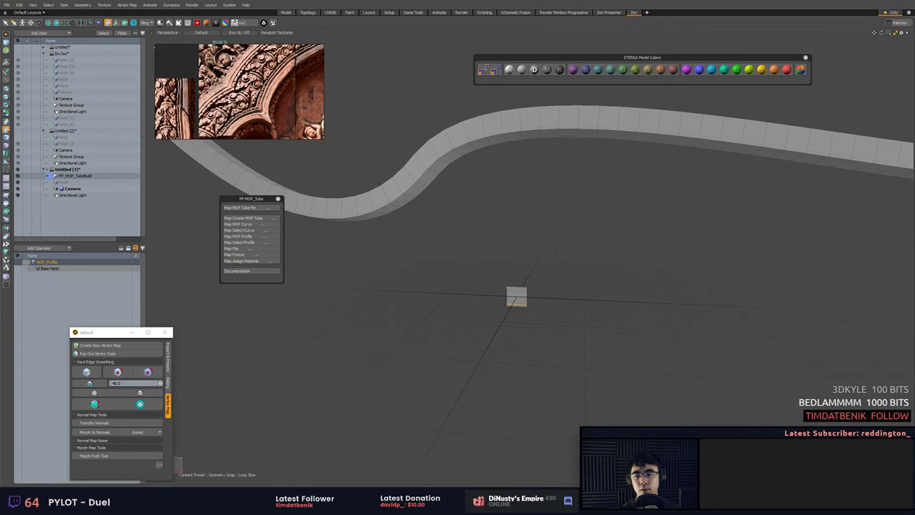
# Bevel the profile's sliced edges, move the selection sideways to reshape the cross-section, and select the resulting tube.
pyautogui.press('b')
pyautogui.press('space')
pyautogui.moveTo(519, 300); pyautogui.dragTo(545, 300)
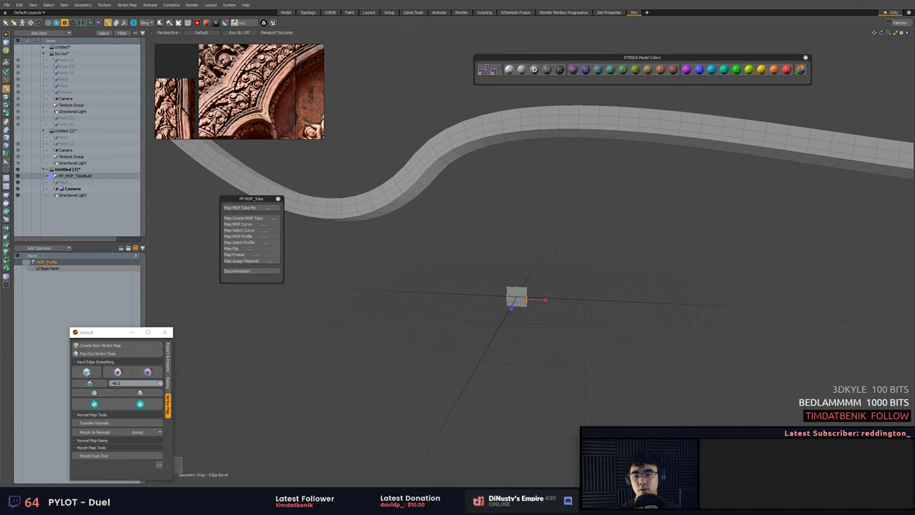
pyautogui.press('w')
pyautogui.moveTo(546, 299); pyautogui.dragTo(570, 301)
pyautogui.press('z')
pyautogui.press('space')
pyautogui.keyDown('alt'); pyautogui.moveTo(580, 267); pyautogui.dragTo(520, 243); pyautogui.keyUp('alt')
pyautogui.click(533, 239)
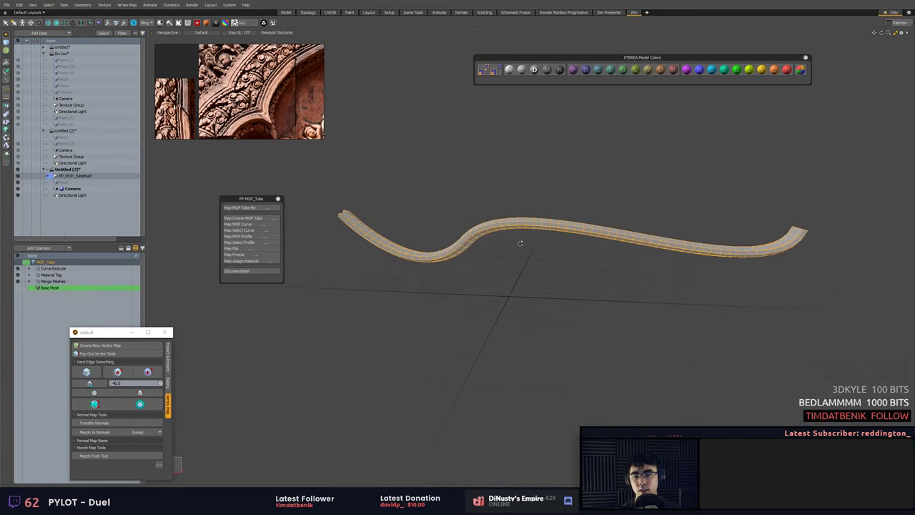
# Select the MOP tube's source curve and raise its middle point so the tube arches higher.
pyautogui.keyDown('alt'); pyautogui.keyDown('shift'); pyautogui.moveTo(575, 248); pyautogui.dragTo(579, 258); pyautogui.keyUp('shift'); pyautogui.keyUp('alt')
pyautogui.hotkey('alt', 't')
pyautogui.click(537, 237)
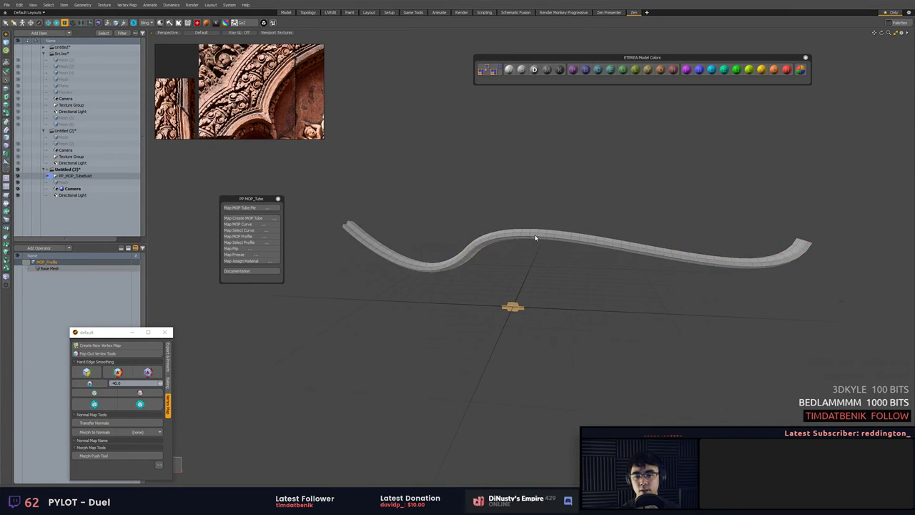
pyautogui.hotkey('alt', 't')
pyautogui.click(576, 239)
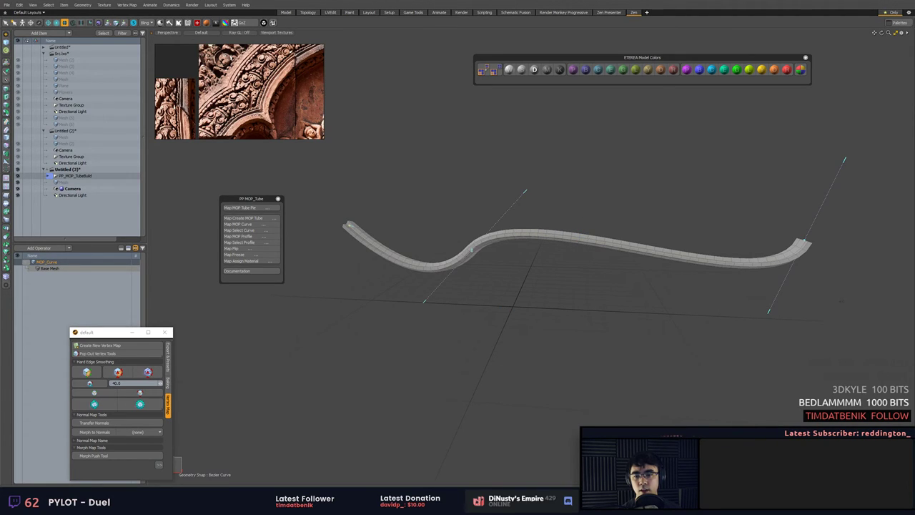
pyautogui.moveTo(472, 249); pyautogui.dragTo(529, 284)
pyautogui.hotkey('ctrl', 'z')
pyautogui.moveTo(475, 252); pyautogui.dragTo(506, 193)
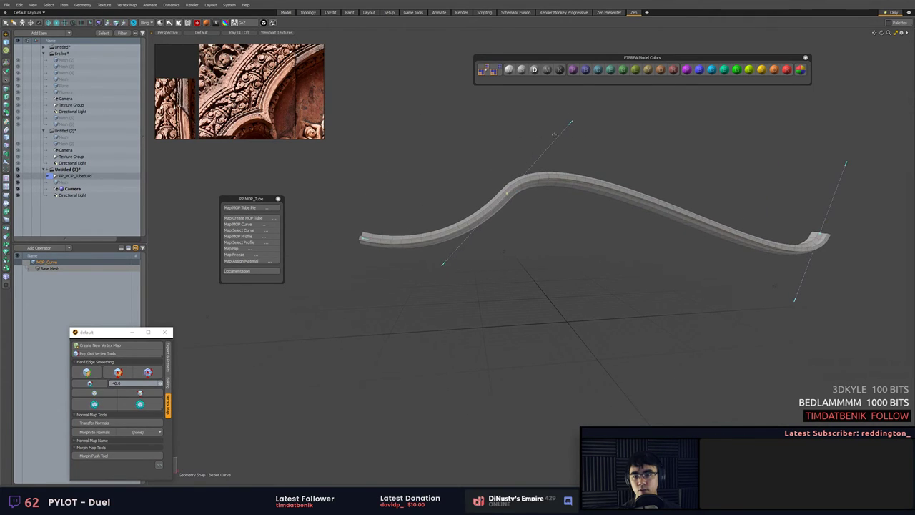
# Swing the curve's middle tangent handle around and pull the start point's handle upward to form a hook at that end.
pyautogui.moveTo(570, 122); pyautogui.dragTo(643, 272)
pyautogui.hotkey('ctrl', 'z')
pyautogui.moveTo(363, 240); pyautogui.dragTo(360, 184)
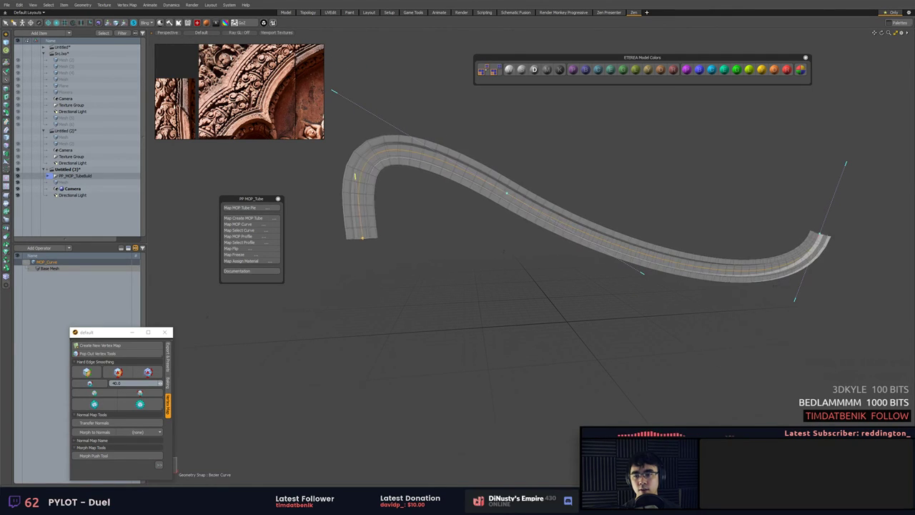
pyautogui.keyDown('alt'); pyautogui.moveTo(420, 194); pyautogui.dragTo(489, 161); pyautogui.keyUp('alt')
pyautogui.moveTo(622, 190); pyautogui.dragTo(585, 173, button='middle')
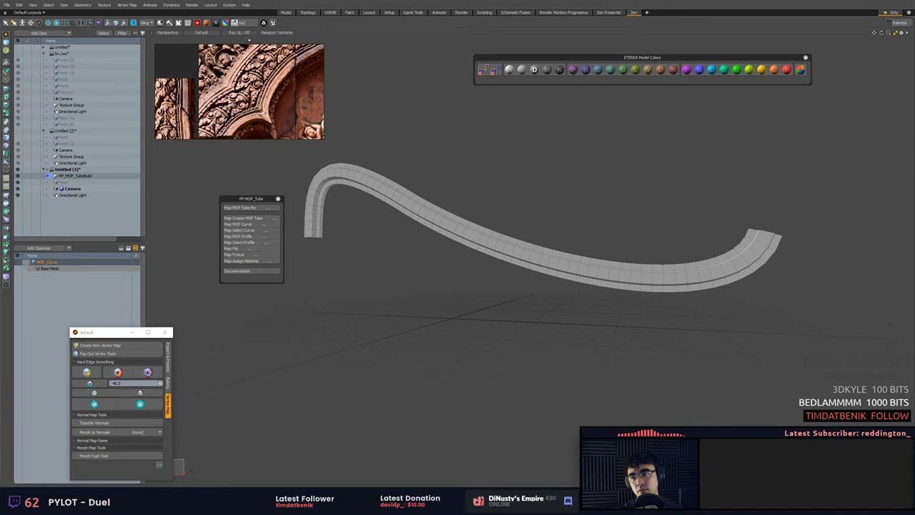
# Browse the Seneca script collection's Selections, Geometry Creation and Duplication, Pipe Scripts and Tool Scripts categories, and put the palette away.
pyautogui.click(215, 24)
pyautogui.moveTo(113, 51); pyautogui.dragTo(446, 98)
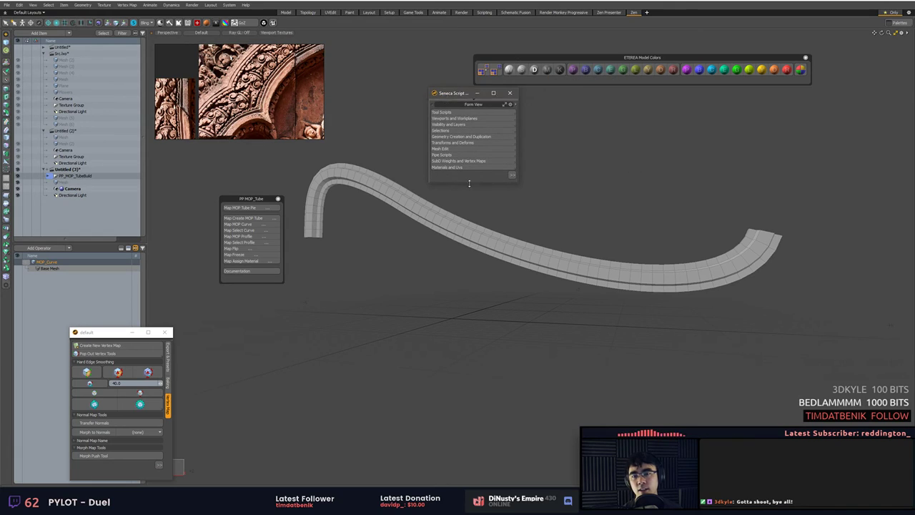
pyautogui.moveTo(480, 184); pyautogui.dragTo(480, 316)
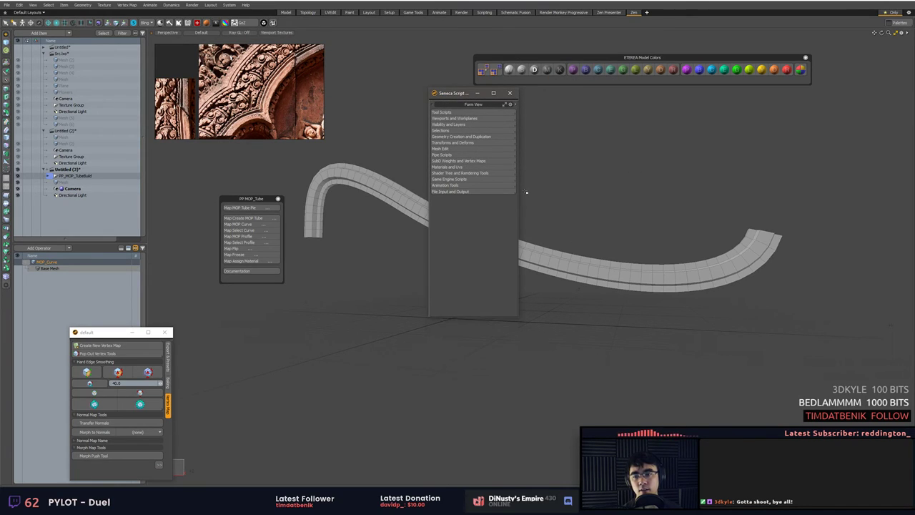
pyautogui.click(477, 130)
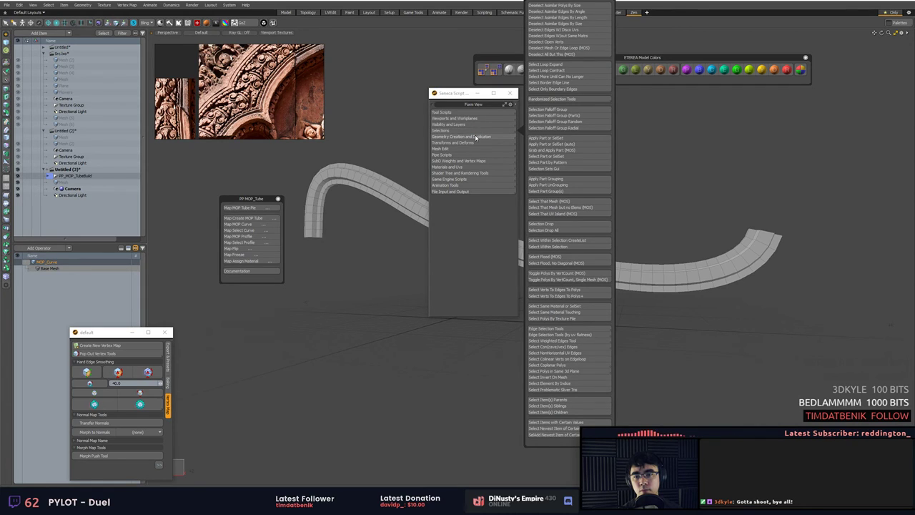
pyautogui.click(475, 136)
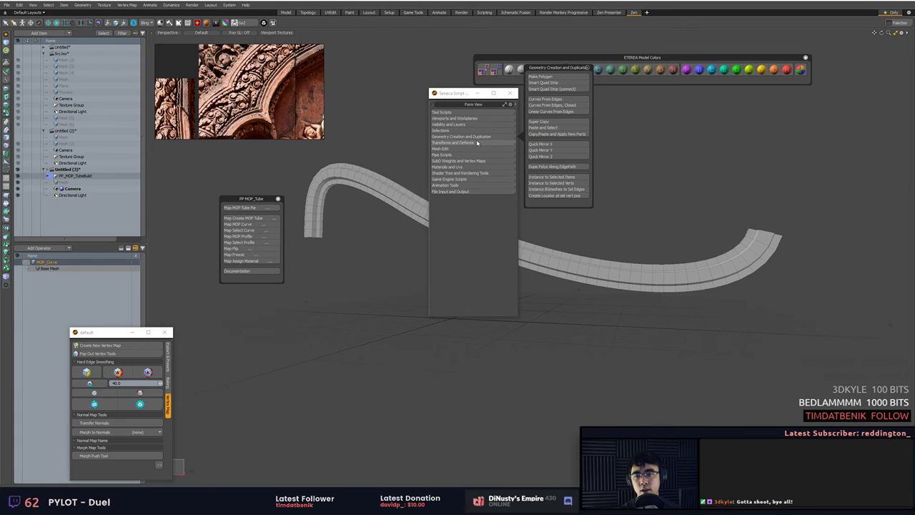
pyautogui.click(474, 155)
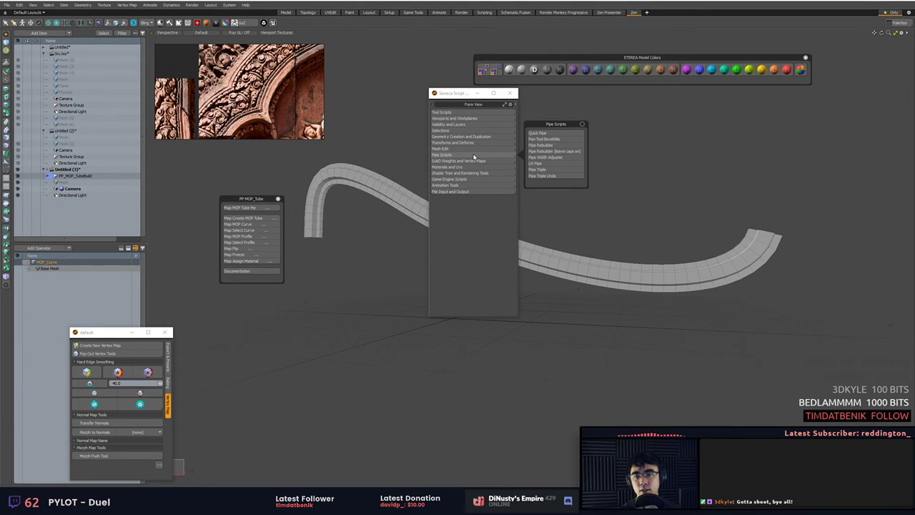
pyautogui.click(466, 131)
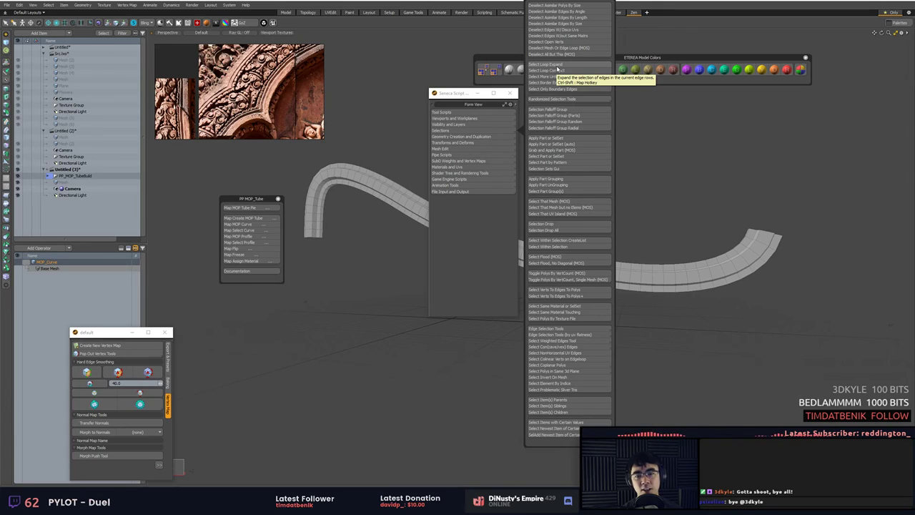
pyautogui.hotkey('ctrl', 'shift')
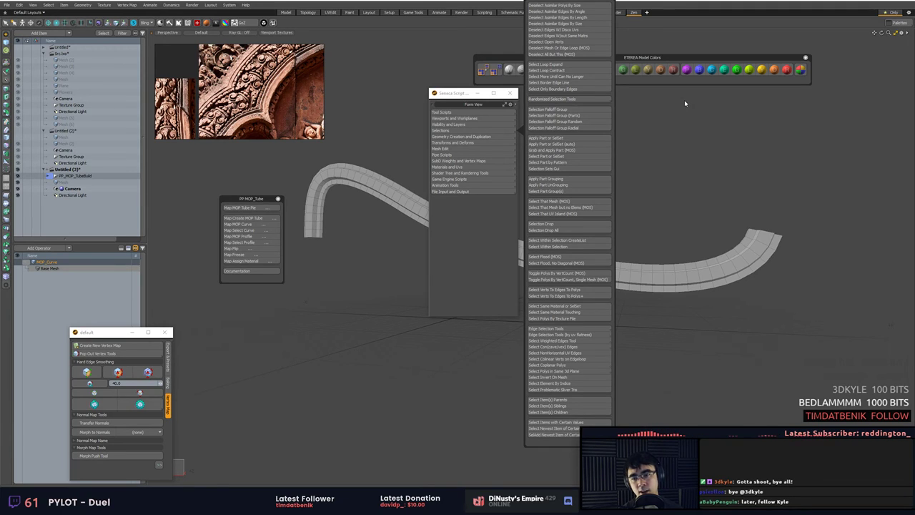
pyautogui.keyDown('alt'); pyautogui.moveTo(662, 130); pyautogui.dragTo(622, 224); pyautogui.keyUp('alt')
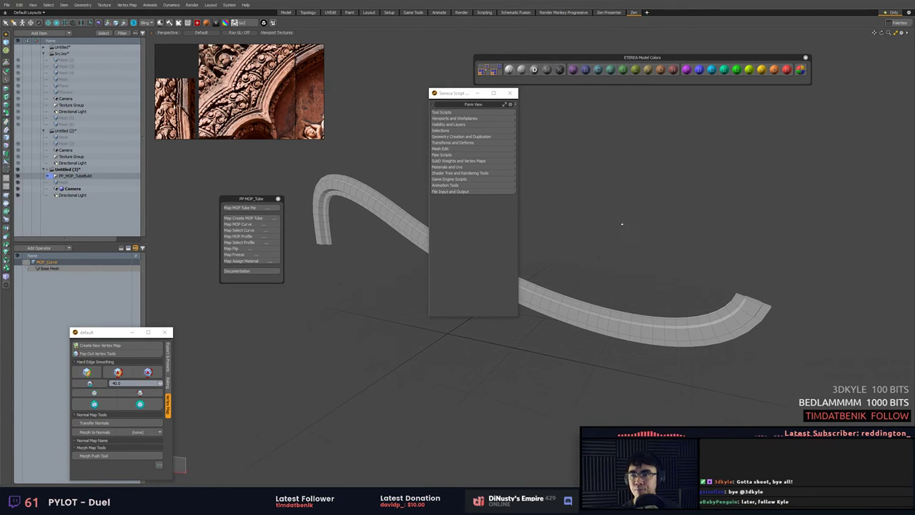
pyautogui.click(455, 113)
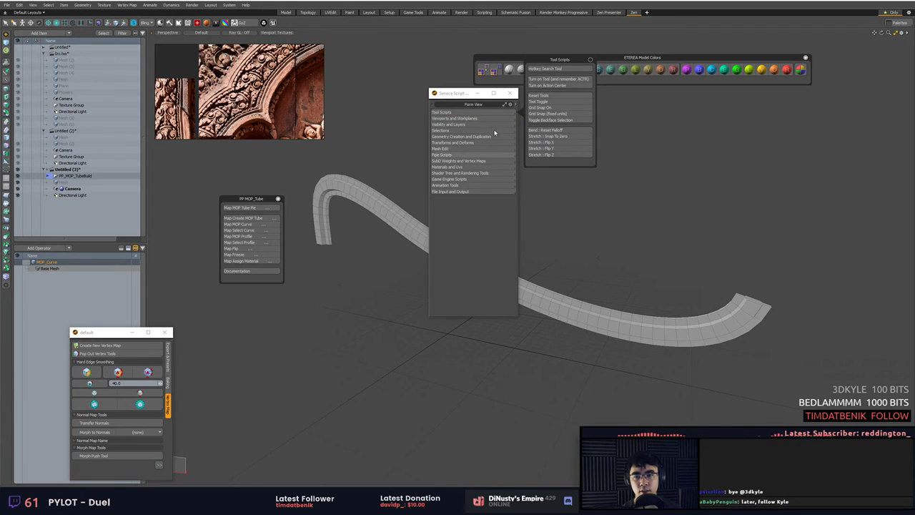
pyautogui.click(476, 95)
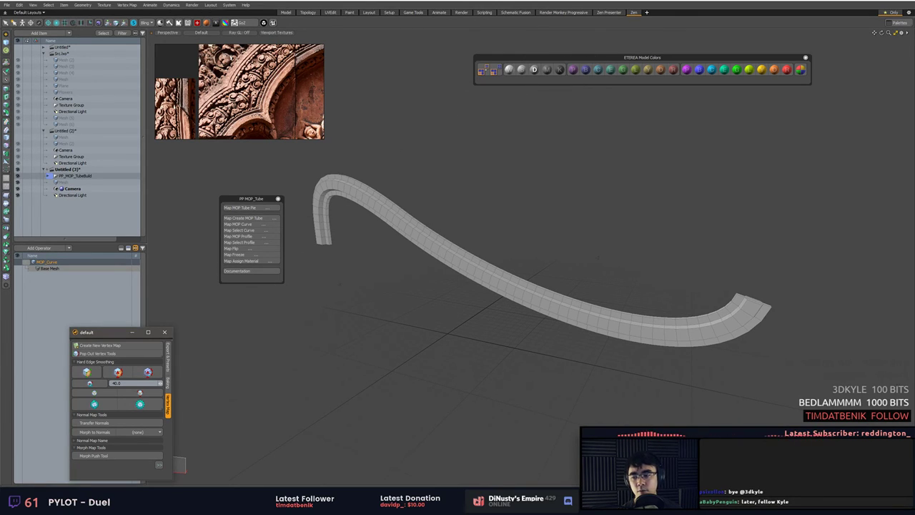
# Move the vertex map palette aside, switch to the Model layout and examine the tube there.
pyautogui.click(312, 392)
pyautogui.moveTo(119, 332); pyautogui.dragTo(193, 323)
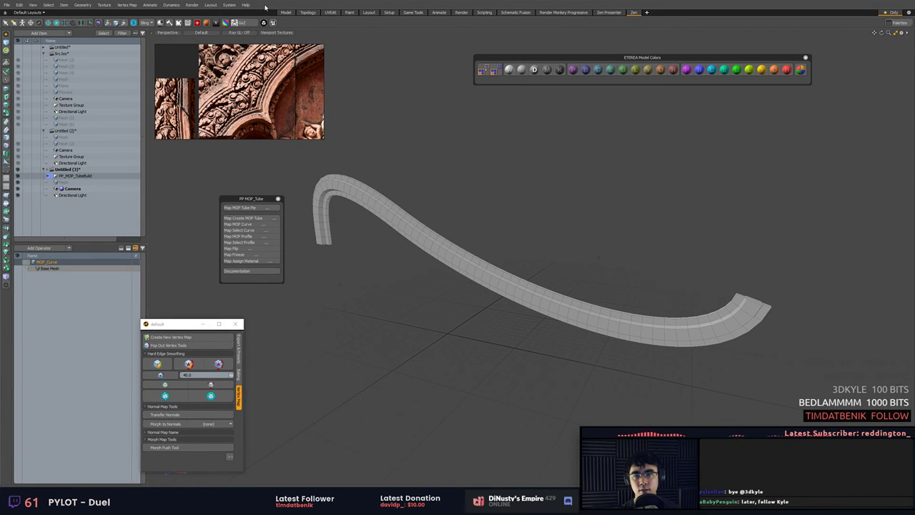
pyautogui.click(286, 12)
pyautogui.keyDown('alt'); pyautogui.moveTo(449, 208); pyautogui.dragTo(392, 264); pyautogui.keyUp('alt')
pyautogui.hotkey('ctrl', '3')
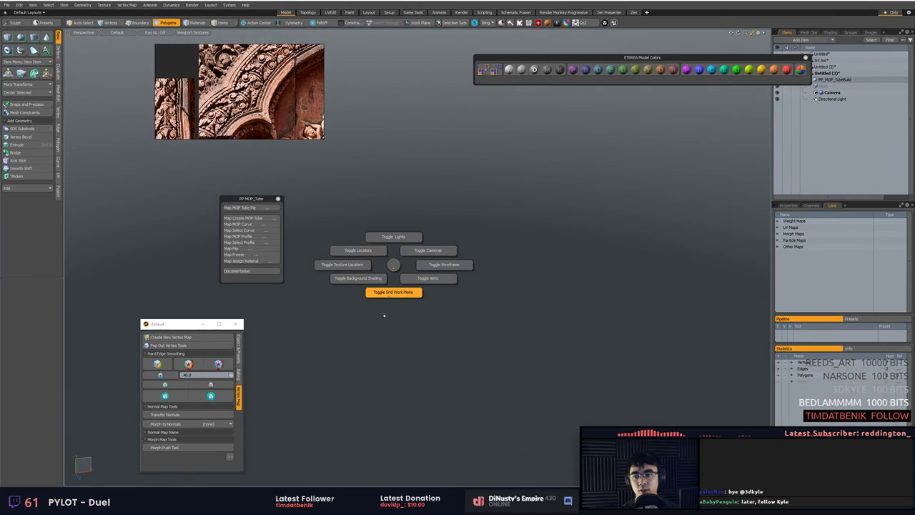
pyautogui.click(384, 313)
pyautogui.scroll(-4, 384, 308)
pyautogui.keyDown('alt'); pyautogui.moveTo(437, 296); pyautogui.dragTo(518, 300); pyautogui.keyUp('alt')
pyautogui.scroll(4, 463, 354)
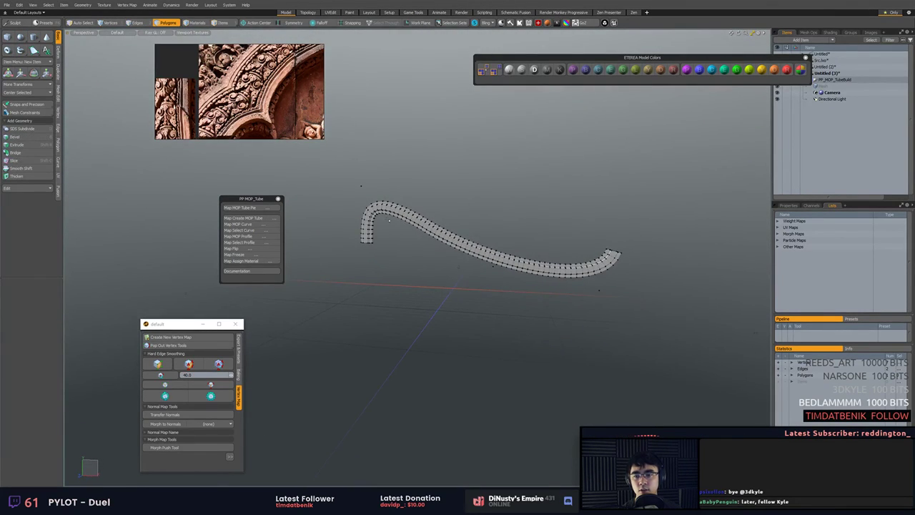
# Try the Move tool in item mode, drop it and return to the Zen layout.
pyautogui.press('5')
pyautogui.press('w')
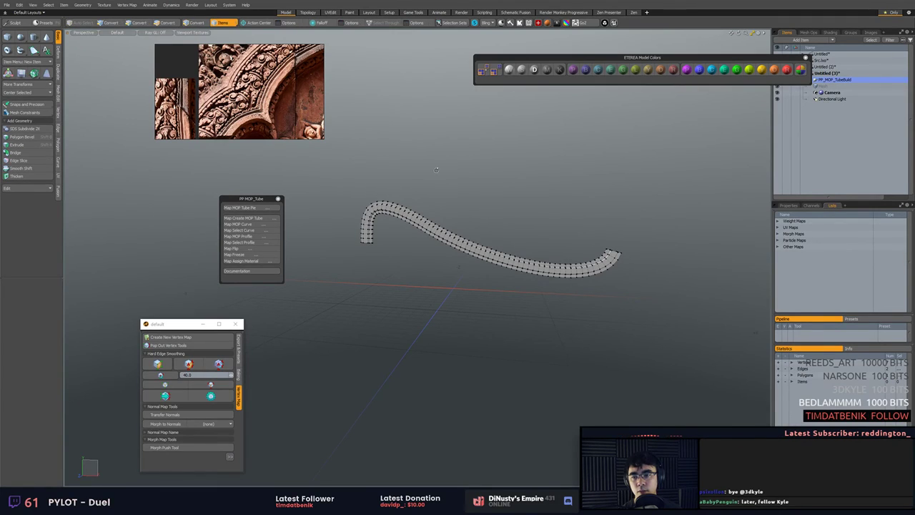
pyautogui.keyDown('alt'); pyautogui.moveTo(386, 192); pyautogui.dragTo(429, 218); pyautogui.keyUp('alt')
pyautogui.press('q')
pyautogui.click(631, 13)
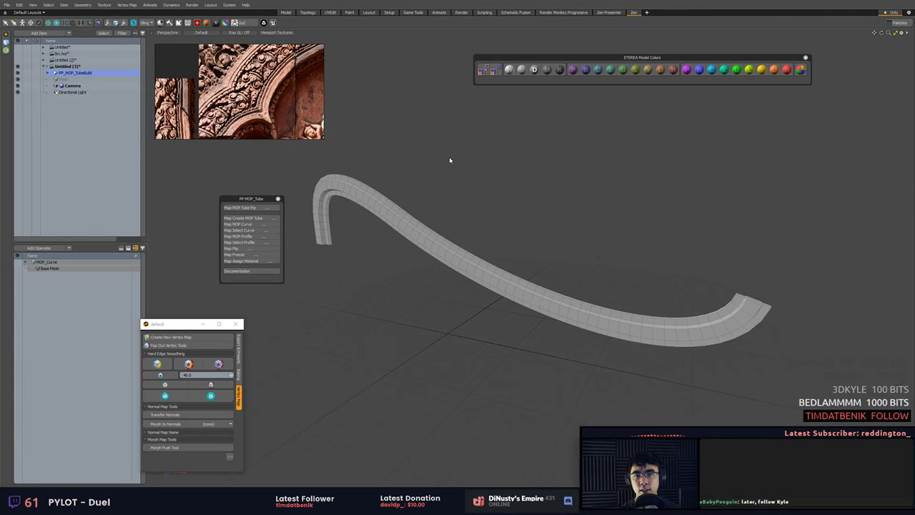
# Close the vertex map tools palette and the MOP Tube palette to clear the viewport.
pyautogui.scroll(2, 450, 159)
pyautogui.keyDown('alt'); pyautogui.moveTo(493, 193); pyautogui.dragTo(526, 204); pyautogui.keyUp('alt')
pyautogui.moveTo(247, 201); pyautogui.dragTo(206, 235)
pyautogui.click(235, 324)
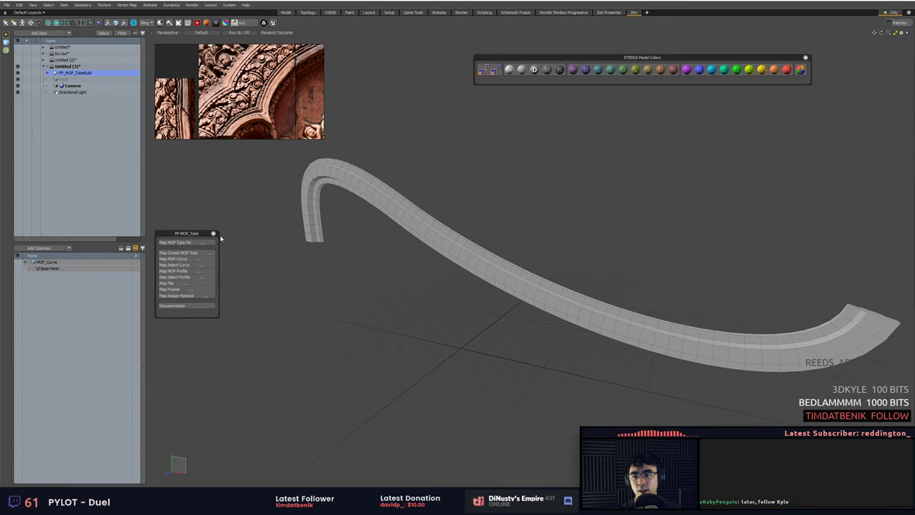
pyautogui.click(213, 233)
# Select the MOP tube mesh and expand its build group in the item hierarchy.
pyautogui.keyDown('alt'); pyautogui.moveTo(318, 268); pyautogui.dragTo(389, 256); pyautogui.keyUp('alt')
pyautogui.click(351, 209)
pyautogui.press('3')
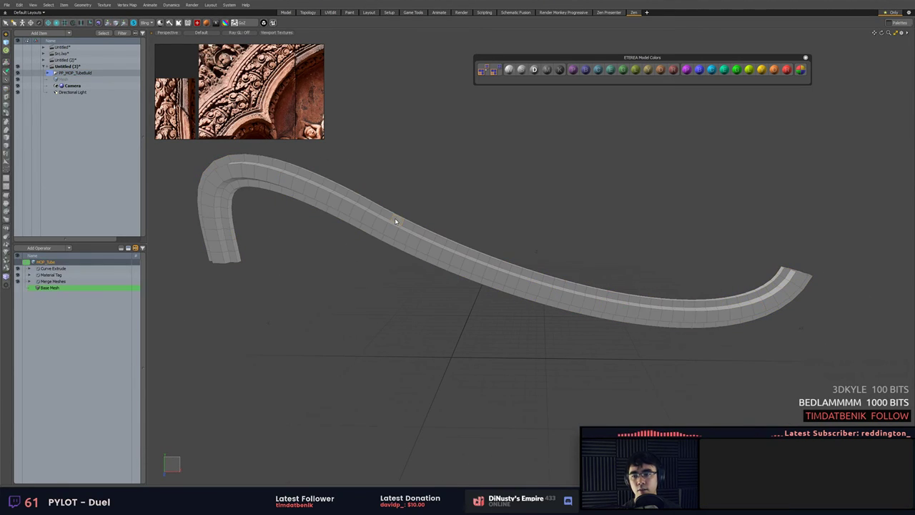
pyautogui.press('5')
pyautogui.press('2')
pyautogui.press('5')
pyautogui.press('3')
pyautogui.moveTo(344, 215); pyautogui.dragTo(381, 213)
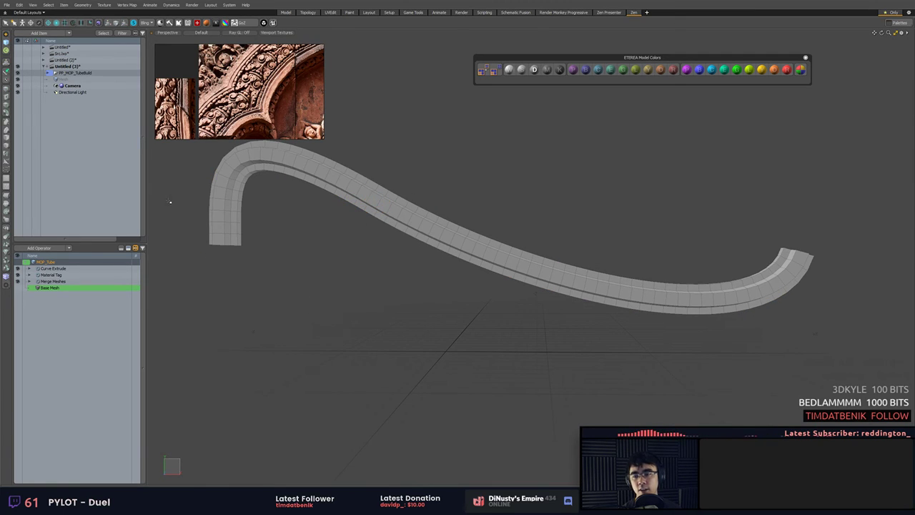
pyautogui.click(48, 72)
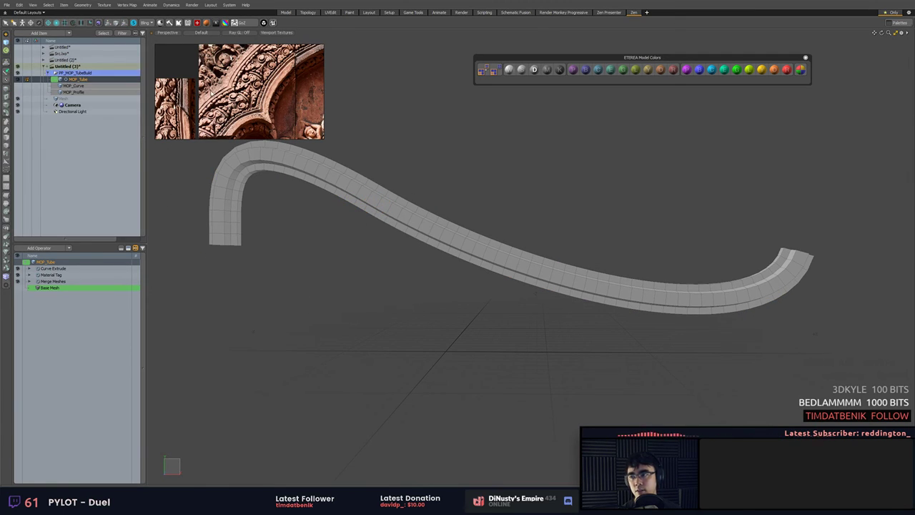
# Move the floating reference image board aside and hide it.
pyautogui.press('F6')
pyautogui.moveTo(229, 71); pyautogui.dragTo(383, 69, button='right')
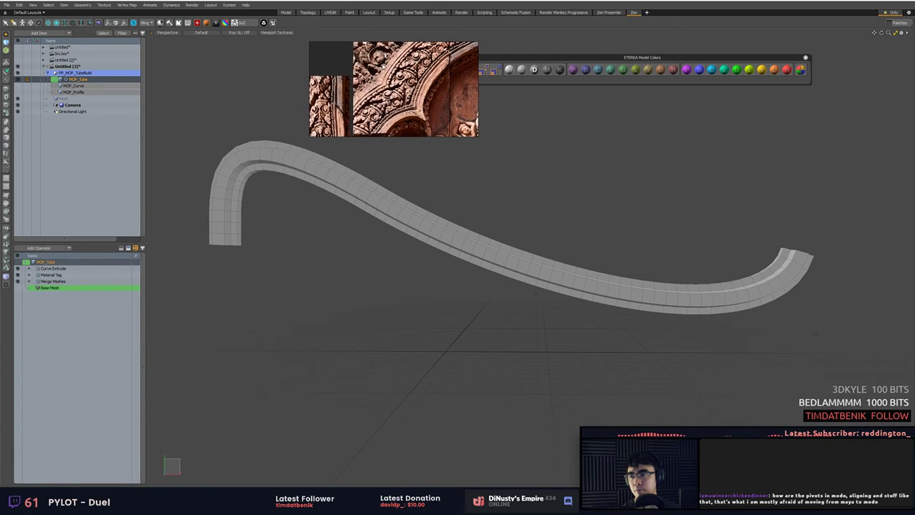
pyautogui.rightClick(369, 70)
pyautogui.click(383, 205)
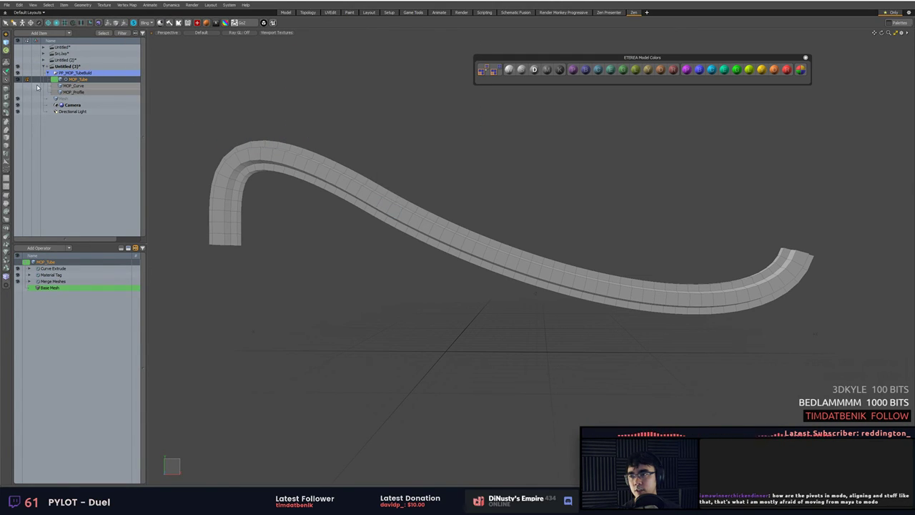
# Add a cube mesh to the scene and select all of its polygons.
pyautogui.click(66, 99)
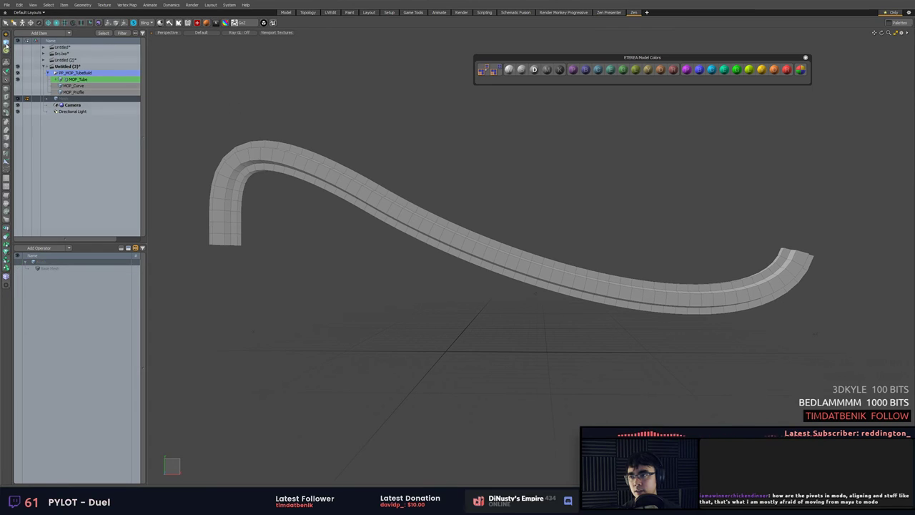
pyautogui.click(7, 45)
pyautogui.click(35, 36)
pyautogui.keyDown('alt'); pyautogui.moveTo(397, 210); pyautogui.dragTo(343, 270); pyautogui.keyUp('alt')
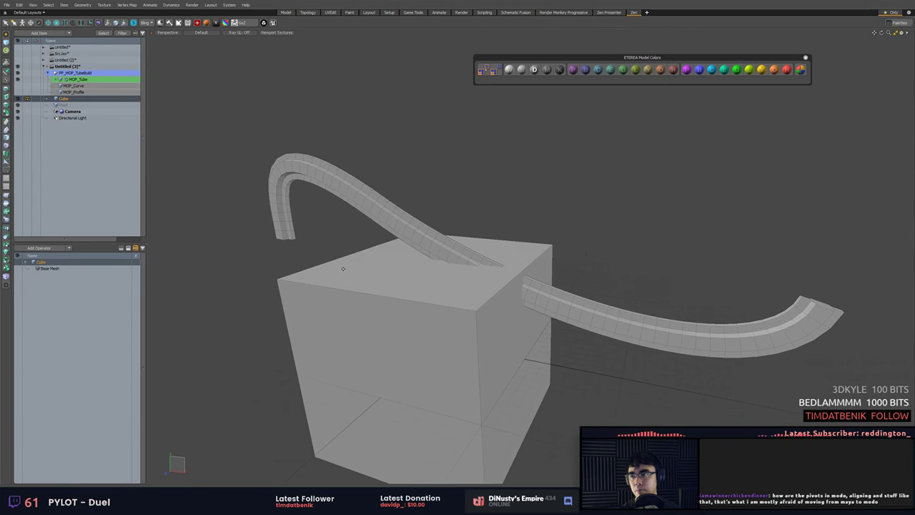
pyautogui.scroll(-5, 391, 260)
pyautogui.doubleClick(463, 279)
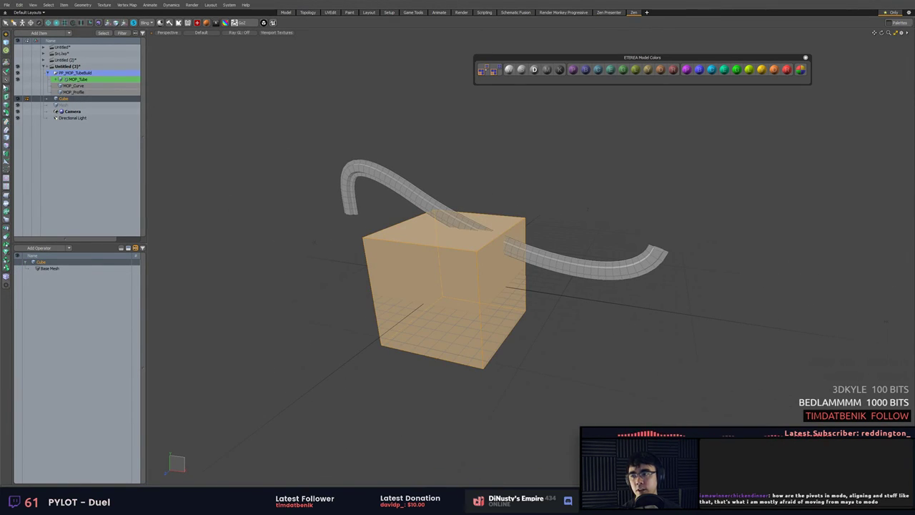
# Bevel two vertical edges on one side of the cube into flat chamfers and select its top face.
pyautogui.press('space')
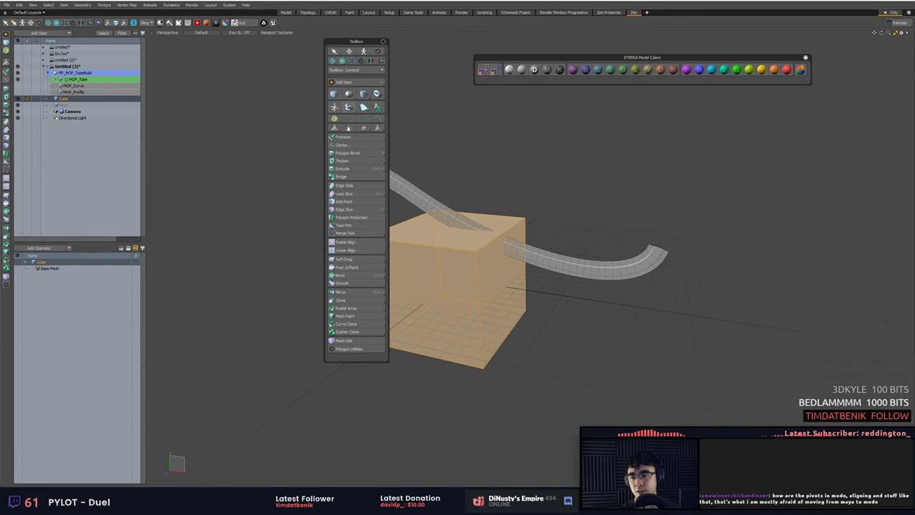
pyautogui.keyDown('alt'); pyautogui.moveTo(289, 271); pyautogui.dragTo(335, 263); pyautogui.keyUp('alt')
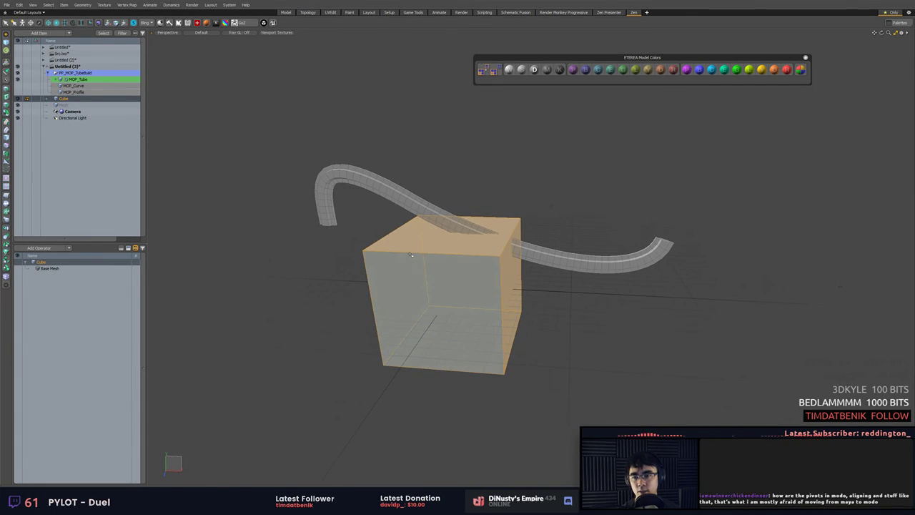
pyautogui.press('space')
pyautogui.press('2')
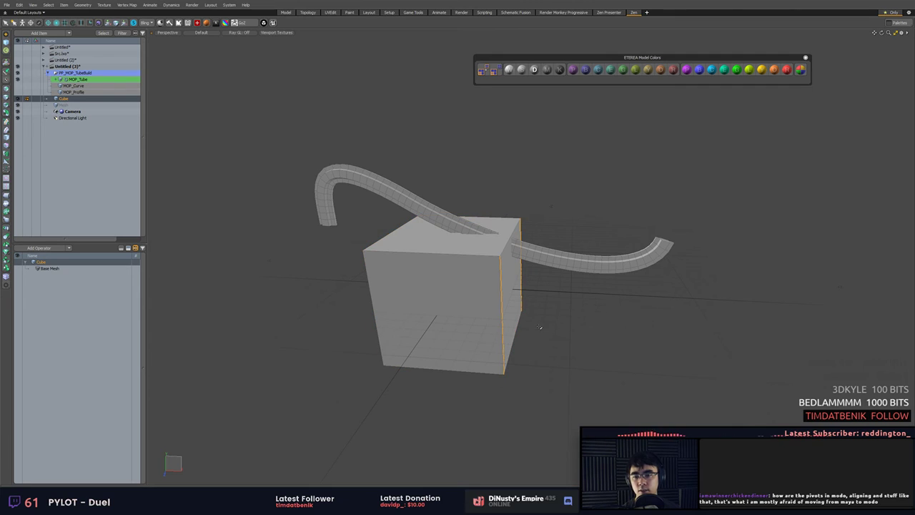
pyautogui.press('b')
pyautogui.moveTo(540, 327); pyautogui.dragTo(548, 330)
pyautogui.press('q')
pyautogui.press('3')
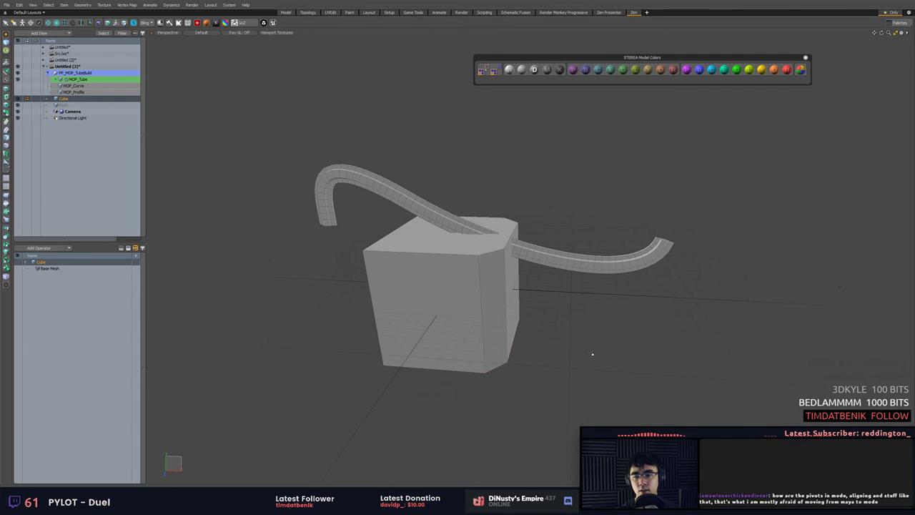
pyautogui.keyDown('alt'); pyautogui.moveTo(592, 353); pyautogui.dragTo(432, 370); pyautogui.keyUp('alt')
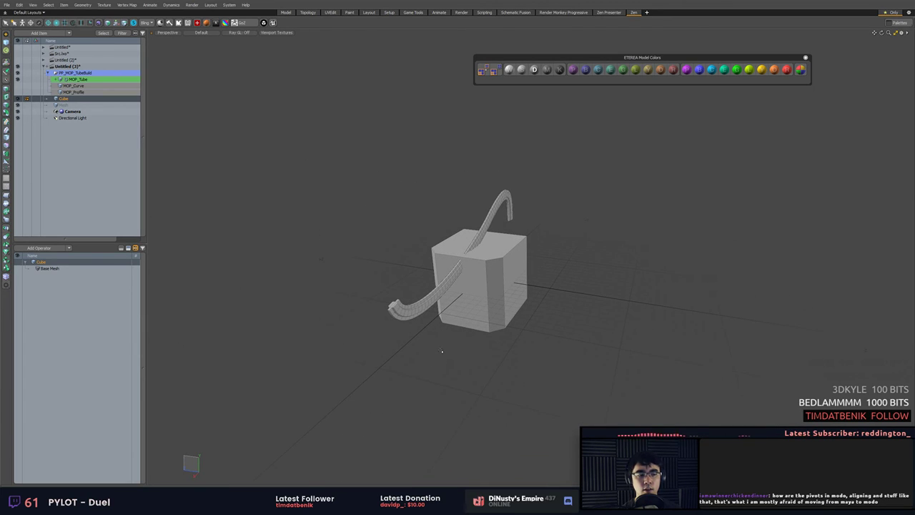
pyautogui.keyDown('alt'); pyautogui.moveTo(455, 329); pyautogui.dragTo(563, 279); pyautogui.keyUp('alt')
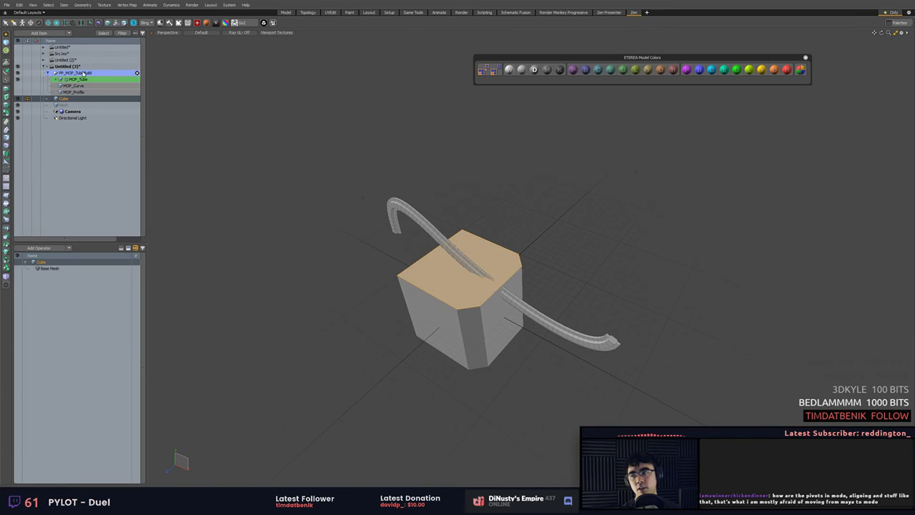
# Delete the MOP tube build group together with its child items, including the referenced tube mesh.
pyautogui.press('Delete')
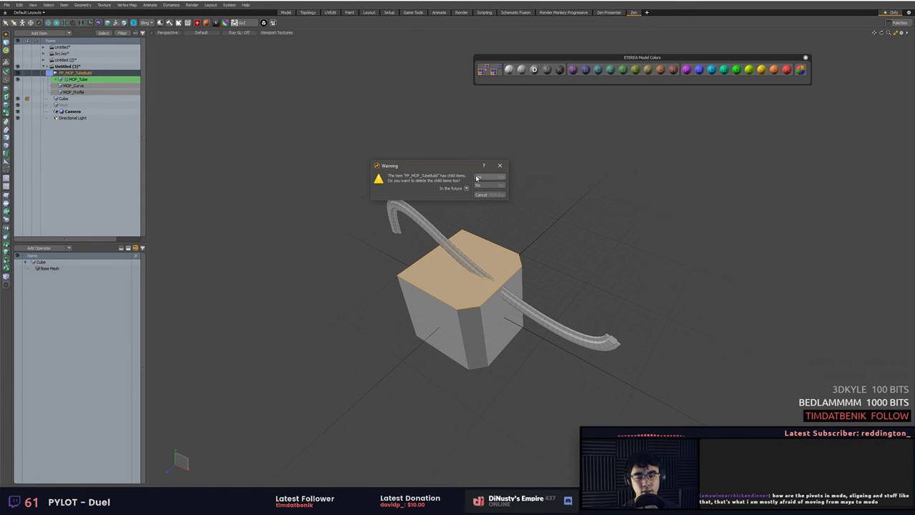
pyautogui.click(477, 177)
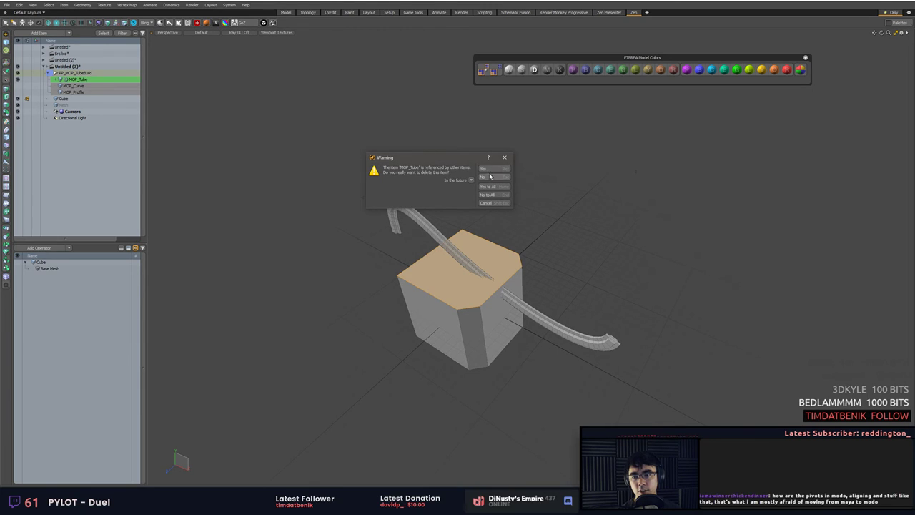
pyautogui.click(490, 170)
pyautogui.click(491, 170)
pyautogui.click(496, 189)
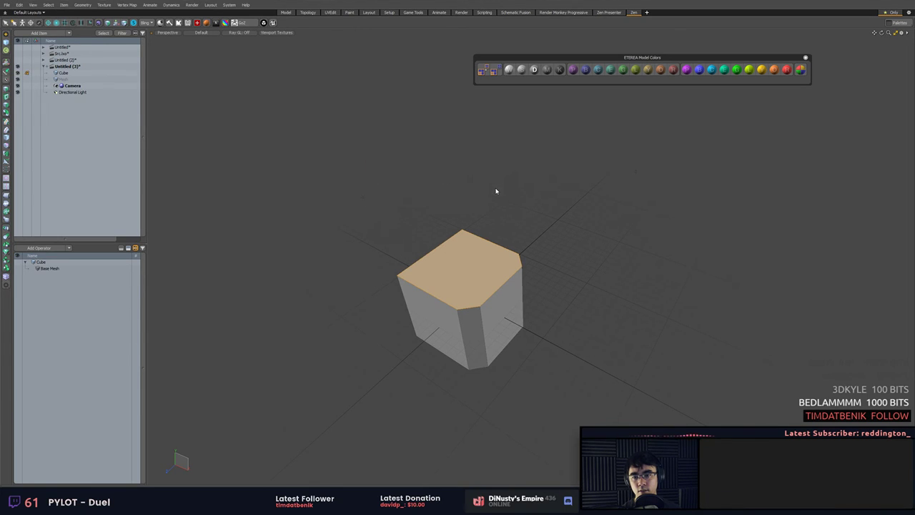
# Select the chamfered cube as an item.
pyautogui.keyDown('alt'); pyautogui.moveTo(450, 253); pyautogui.dragTo(381, 298); pyautogui.keyUp('alt')
pyautogui.doubleClick(517, 274)
pyautogui.keyDown('alt'); pyautogui.moveTo(458, 285); pyautogui.dragTo(630, 216); pyautogui.keyUp('alt')
pyautogui.press('w')
pyautogui.press('q')
pyautogui.press('5')
pyautogui.click(615, 193)
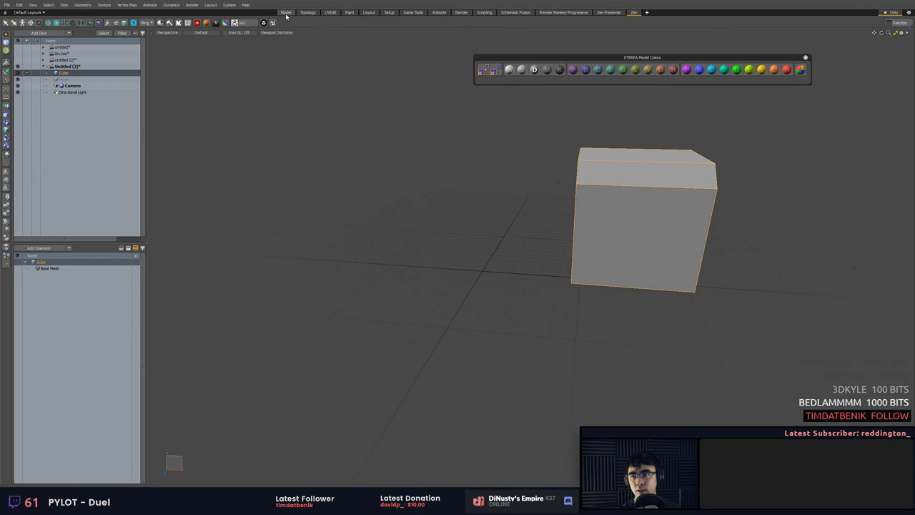
# Switch to the Model layout and close the floating ETEREA Model Colors palette.
pyautogui.click(286, 12)
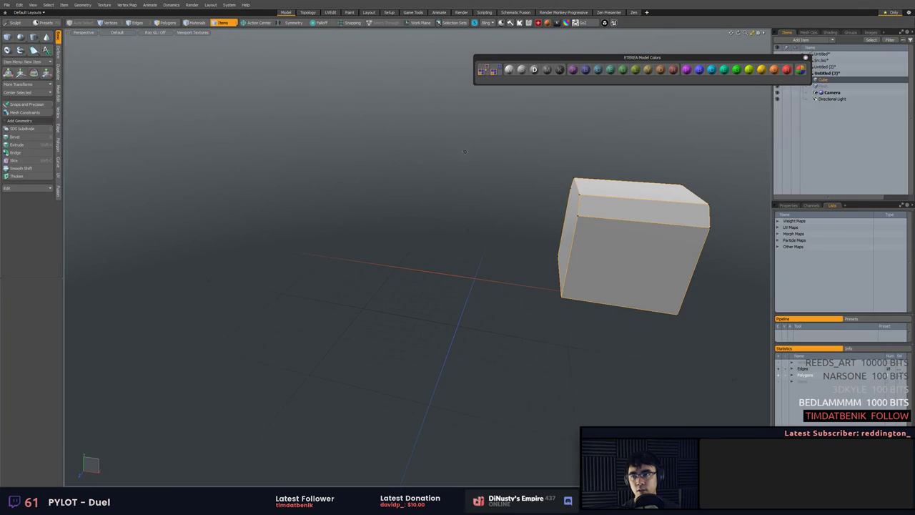
pyautogui.click(806, 58)
pyautogui.keyDown('alt'); pyautogui.keyDown('shift'); pyautogui.moveTo(585, 149); pyautogui.dragTo(469, 166); pyautogui.keyUp('shift'); pyautogui.keyUp('alt')
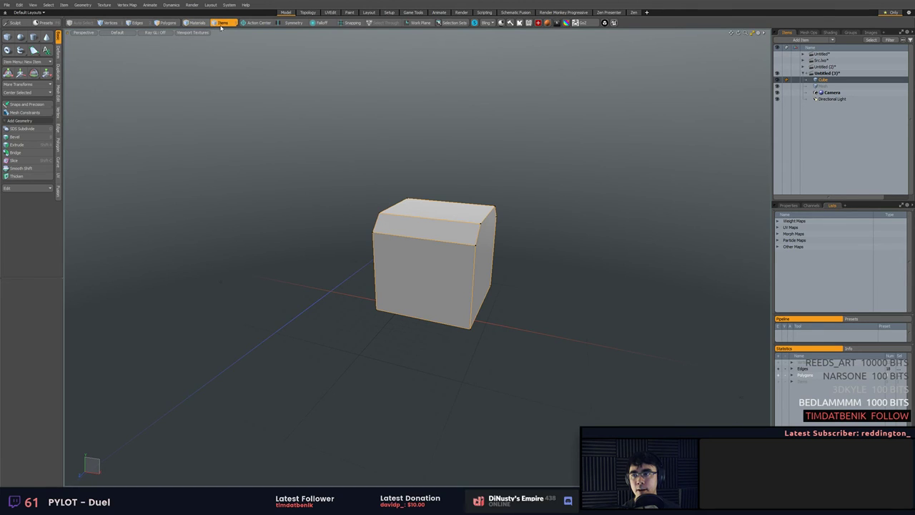
pyautogui.keyDown('alt'); pyautogui.moveTo(317, 162); pyautogui.dragTo(371, 152); pyautogui.keyUp('alt')
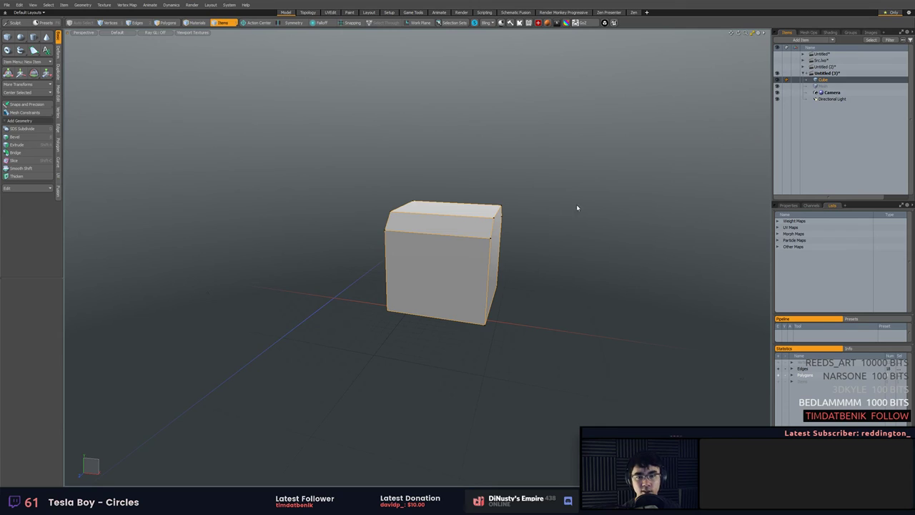
# Copy all of the cube's polygons and paste them into the empty Mesh item.
pyautogui.press('3')
pyautogui.keyDown('alt'); pyautogui.moveTo(526, 230); pyautogui.dragTo(531, 245); pyautogui.keyUp('alt')
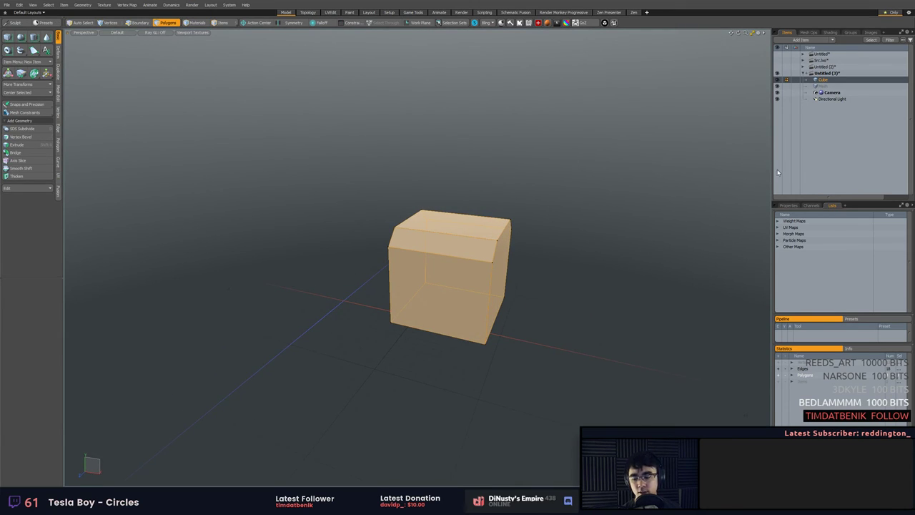
pyautogui.click(574, 245)
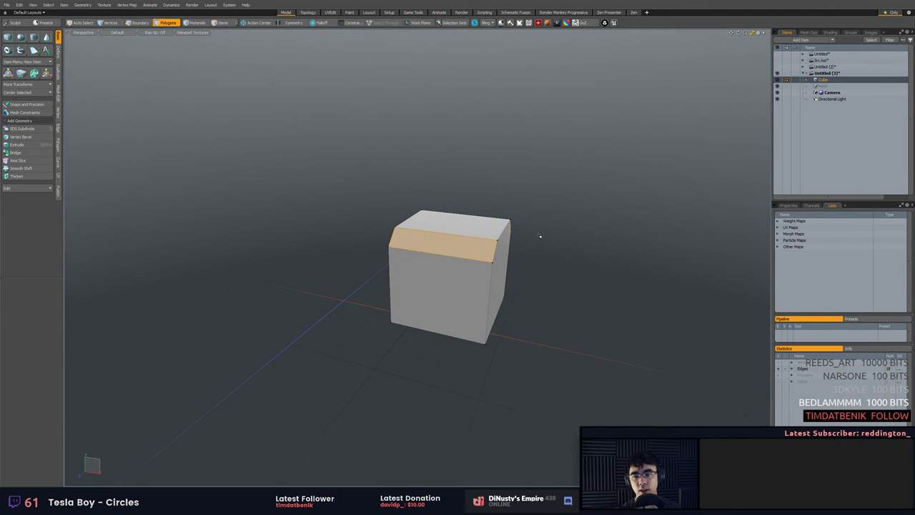
pyautogui.doubleClick(427, 230)
pyautogui.hotkey('ctrl', 'c')
pyautogui.click(823, 86)
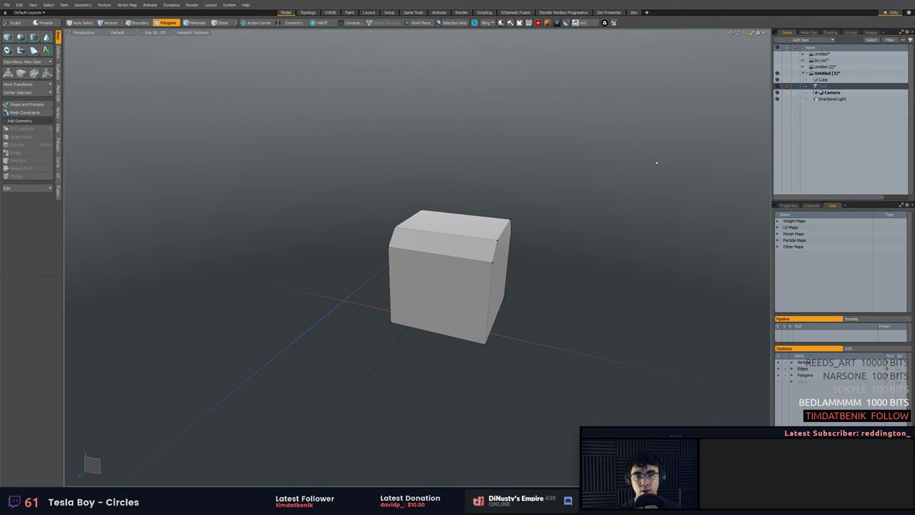
pyautogui.hotkey('ctrl', 'v')
# Move the pasted cube up and away from the original so the two stand apart.
pyautogui.press('w')
pyautogui.keyDown('alt'); pyautogui.moveTo(457, 254); pyautogui.dragTo(453, 217); pyautogui.keyUp('alt')
pyautogui.moveTo(448, 258); pyautogui.dragTo(328, 188)
pyautogui.press('space')
pyautogui.keyDown('alt'); pyautogui.moveTo(634, 208); pyautogui.dragTo(645, 210); pyautogui.keyUp('alt')
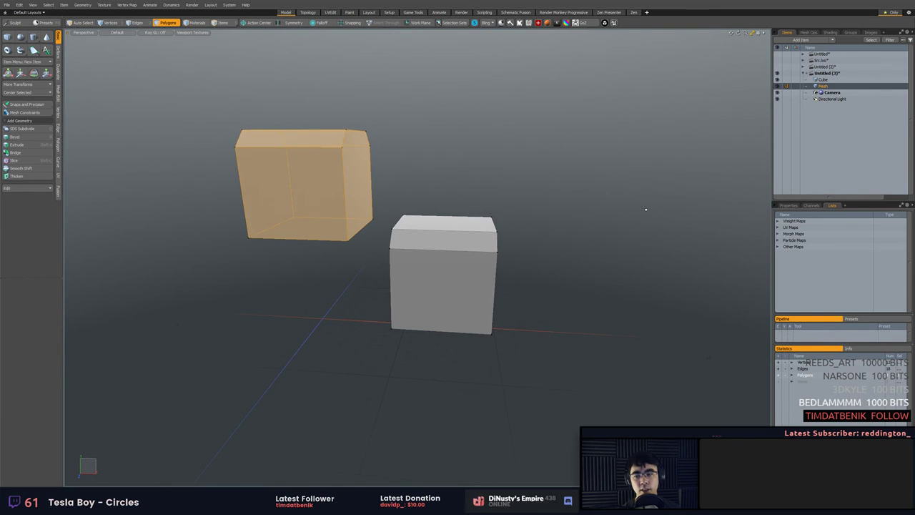
# Select all polygons of the original cube.
pyautogui.click(460, 247)
pyautogui.keyDown('alt'); pyautogui.moveTo(458, 266); pyautogui.dragTo(465, 281); pyautogui.keyUp('alt')
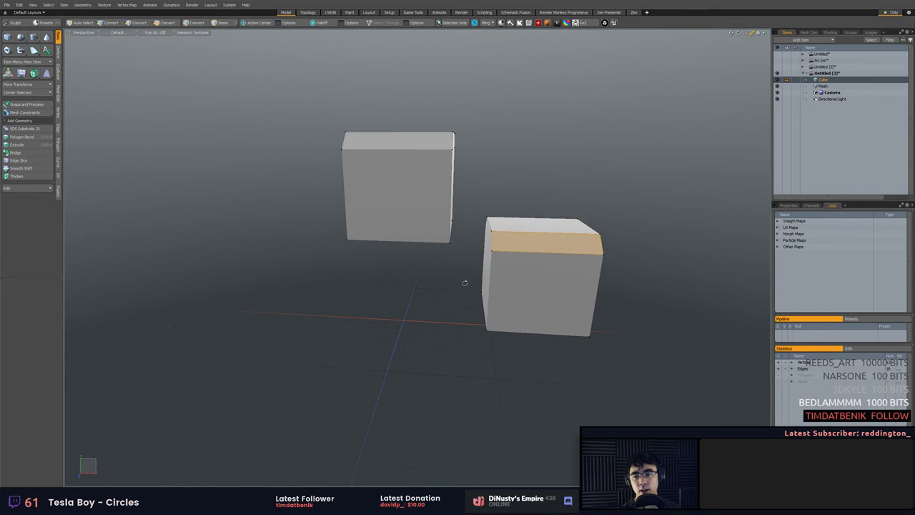
pyautogui.doubleClick(524, 270)
pyautogui.moveTo(524, 269)
pyautogui.keyDown('alt'); pyautogui.mouseDown()
pyautogui.moveTo(499, 269)
pyautogui.moveTo(502, 294)
pyautogui.moveTo(610, 282)
pyautogui.moveTo(576, 295)
pyautogui.moveTo(596, 308)
pyautogui.moveTo(541, 274)
pyautogui.mouseUp(); pyautogui.keyUp('alt')
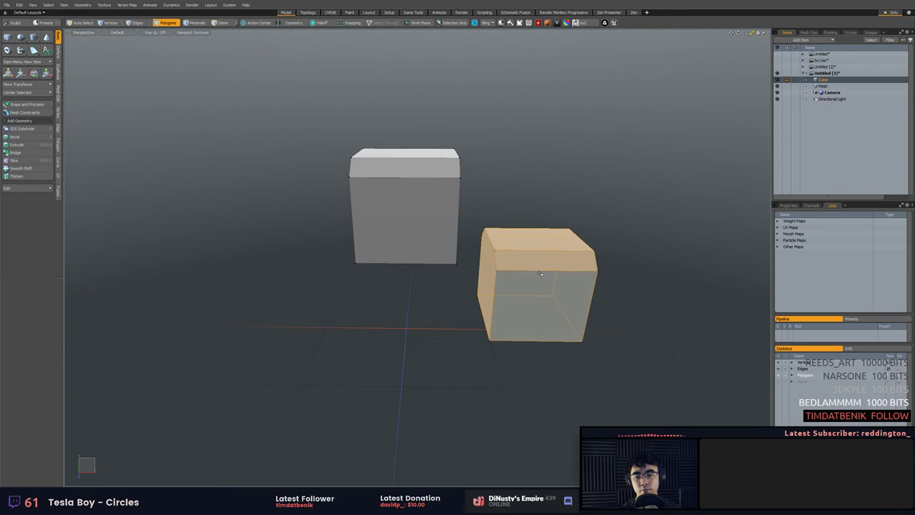
pyautogui.hotkey('ctrl', '3')
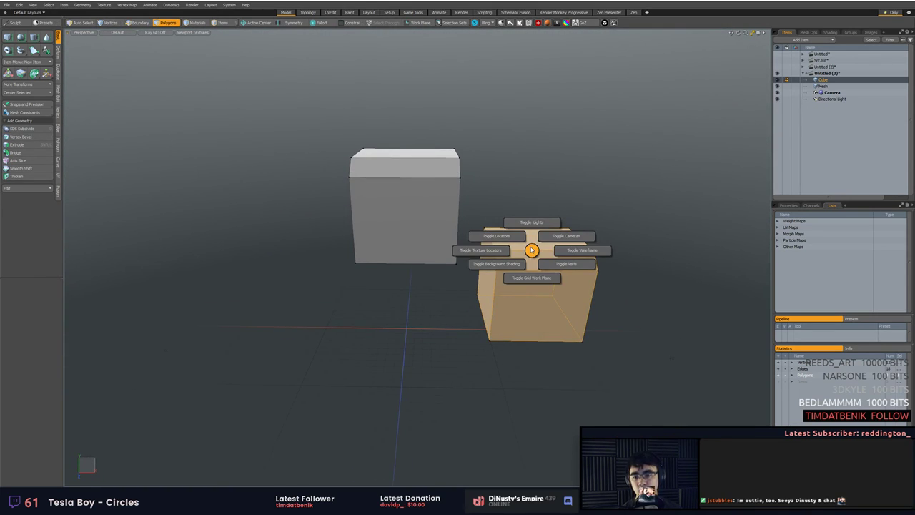
pyautogui.click(531, 249)
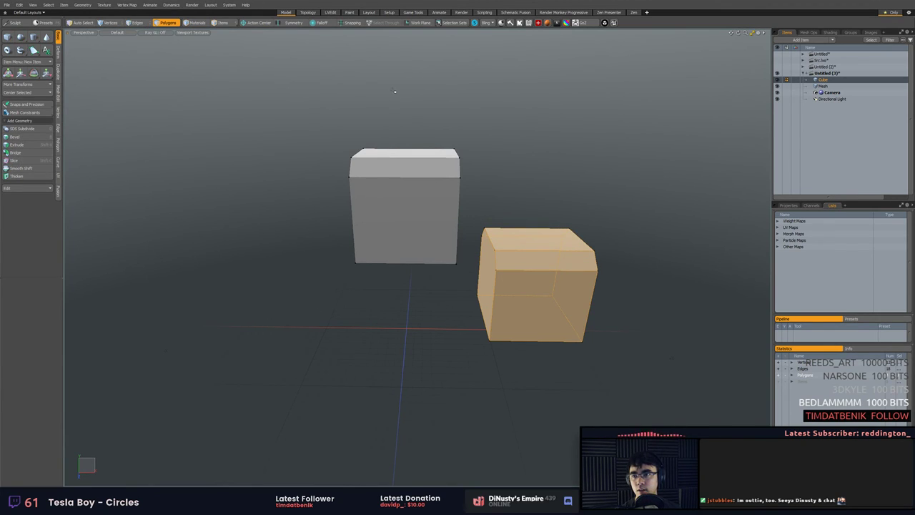
pyautogui.keyDown('alt'); pyautogui.keyDown('shift'); pyautogui.moveTo(395, 91); pyautogui.dragTo(345, 85); pyautogui.keyUp('shift'); pyautogui.keyUp('alt')
pyautogui.hotkey('ctrl', '1')
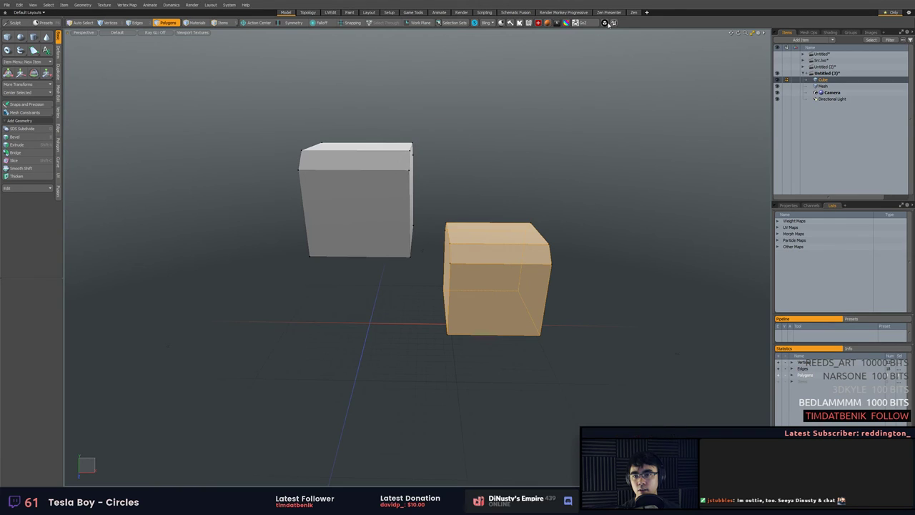
pyautogui.click(632, 13)
pyautogui.keyDown('alt'); pyautogui.keyDown('shift'); pyautogui.moveTo(462, 117); pyautogui.dragTo(425, 185); pyautogui.keyUp('shift'); pyautogui.keyUp('alt')
pyautogui.hotkey('ctrl', '3')
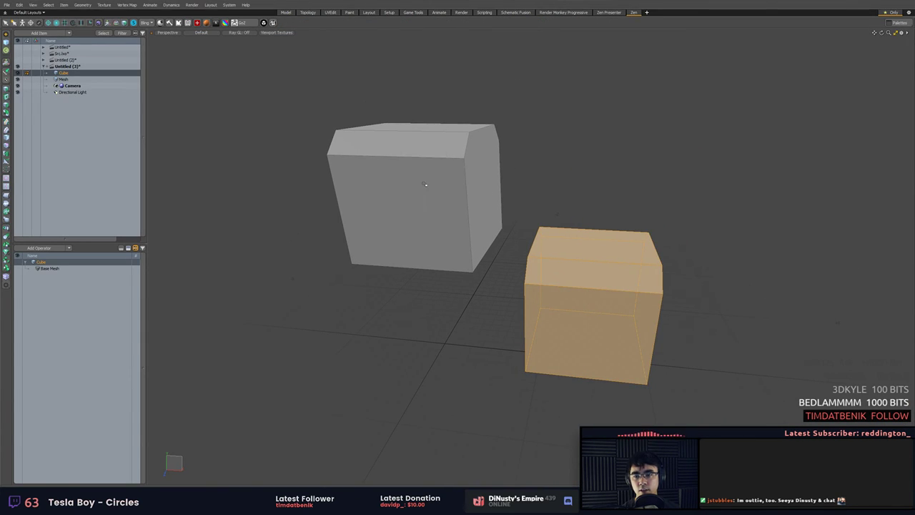
pyautogui.hotkey('ctrl', '4')
pyautogui.hotkey('ctrl', '5')
pyautogui.keyDown('alt'); pyautogui.moveTo(463, 210); pyautogui.dragTo(511, 200); pyautogui.keyUp('alt')
pyautogui.click(286, 12)
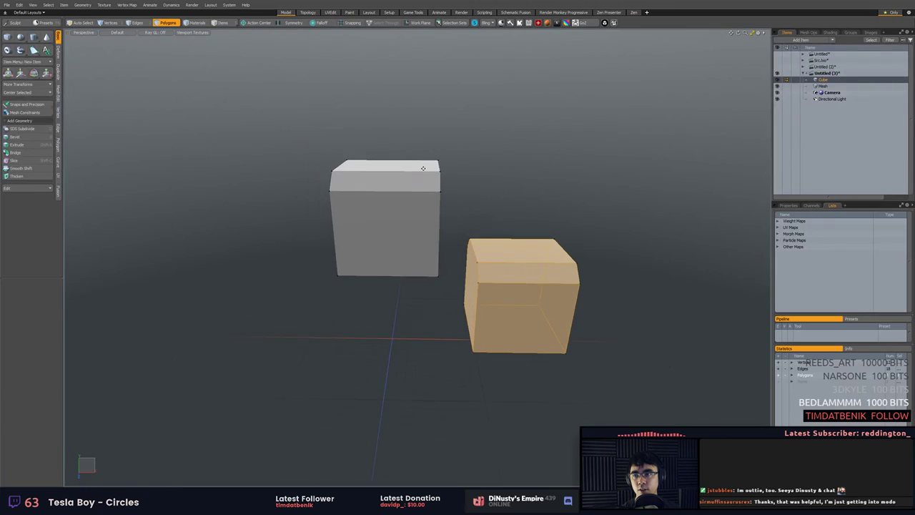
# Reselect the original cube's polygons, enable snapping and place its floating options window beside the cubes.
pyautogui.press('alt')
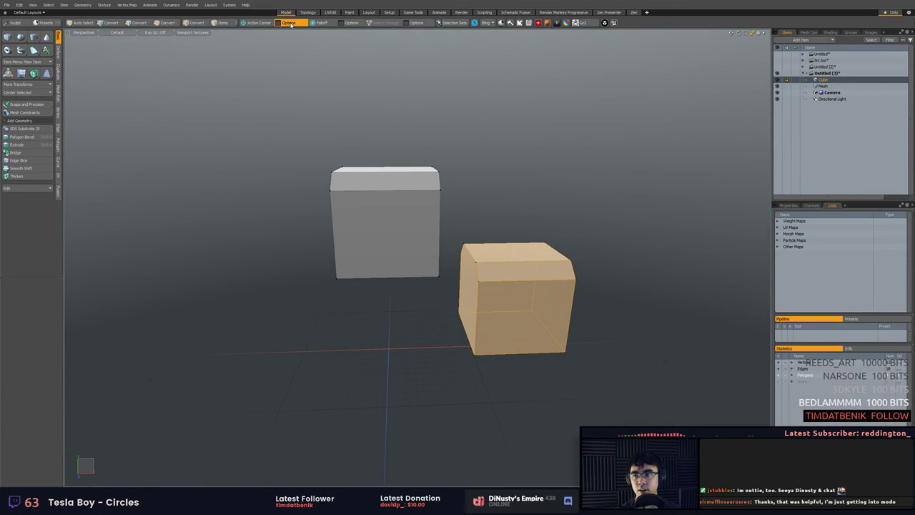
pyautogui.keyDown('alt'); pyautogui.click(291, 25); pyautogui.keyUp('alt')
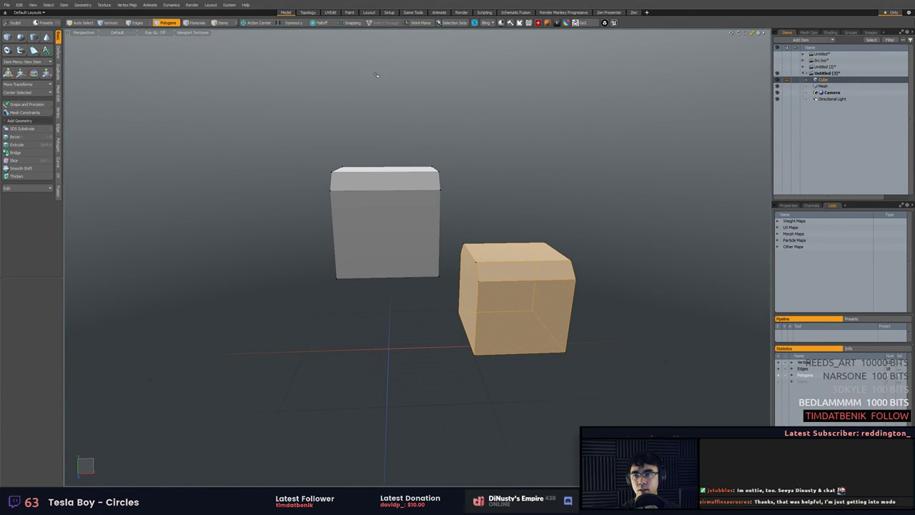
pyautogui.press('x')
pyautogui.press('x')
pyautogui.click(480, 84)
pyautogui.press('x')
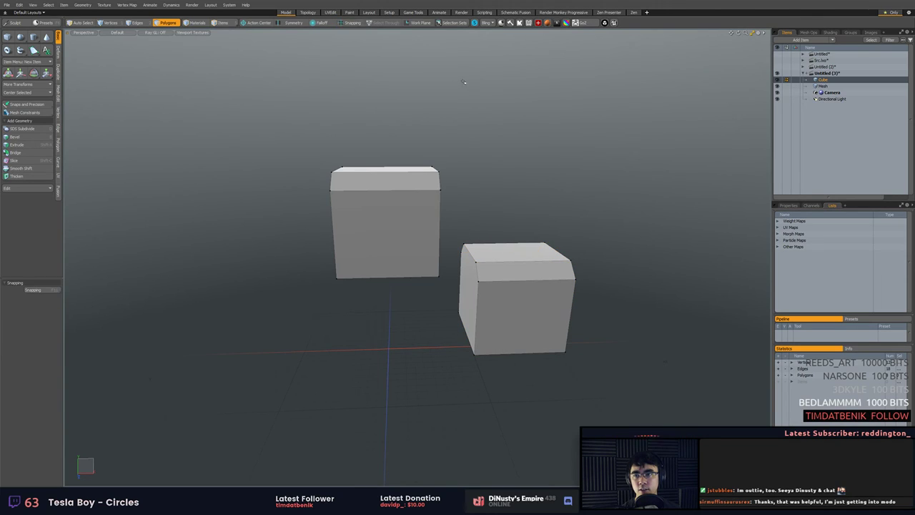
pyautogui.doubleClick(479, 279)
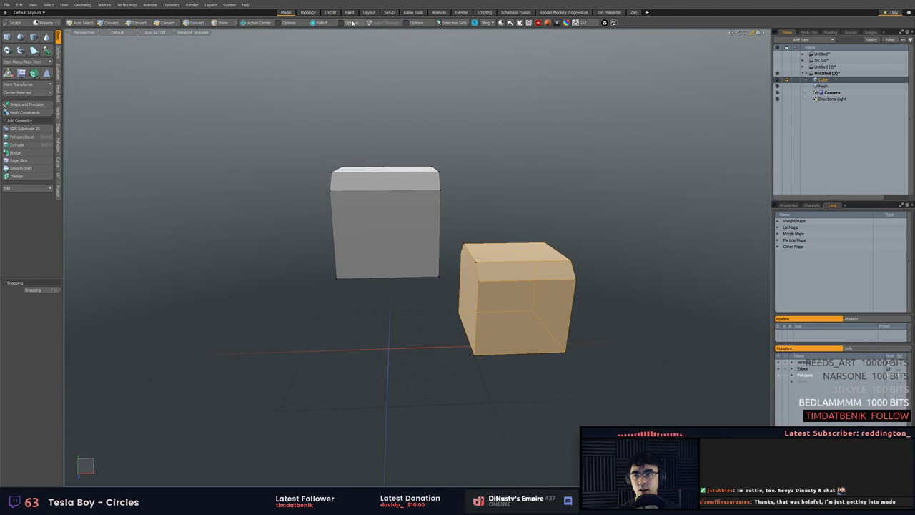
pyautogui.keyDown('alt'); pyautogui.click(351, 24); pyautogui.keyUp('alt')
pyautogui.moveTo(354, 38); pyautogui.dragTo(238, 130)
pyautogui.keyDown('alt'); pyautogui.moveTo(390, 172); pyautogui.dragTo(471, 136); pyautogui.keyUp('alt')
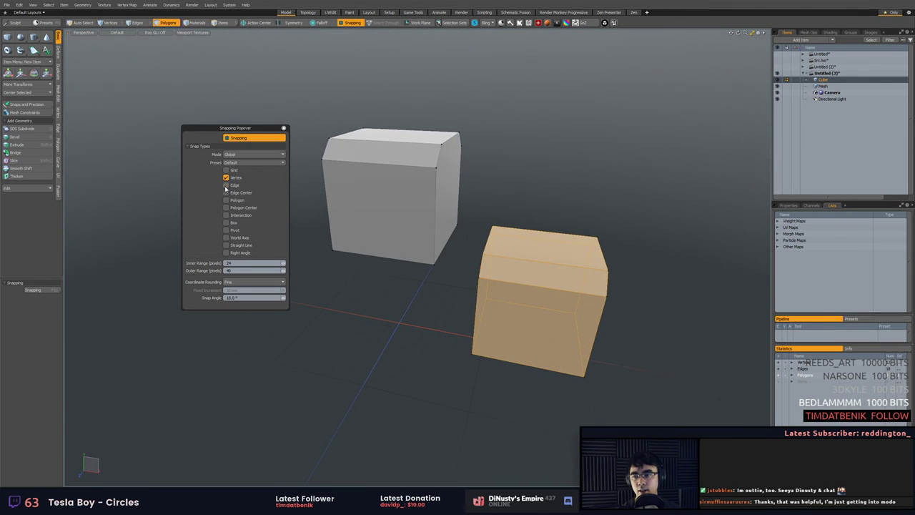
# Move the selected cube with vertex snapping active by about 600 mm in X and 410 mm in Y.
pyautogui.press('w')
pyautogui.keyDown('alt'); pyautogui.moveTo(503, 259); pyautogui.dragTo(429, 278); pyautogui.keyUp('alt')
pyautogui.click(428, 270)
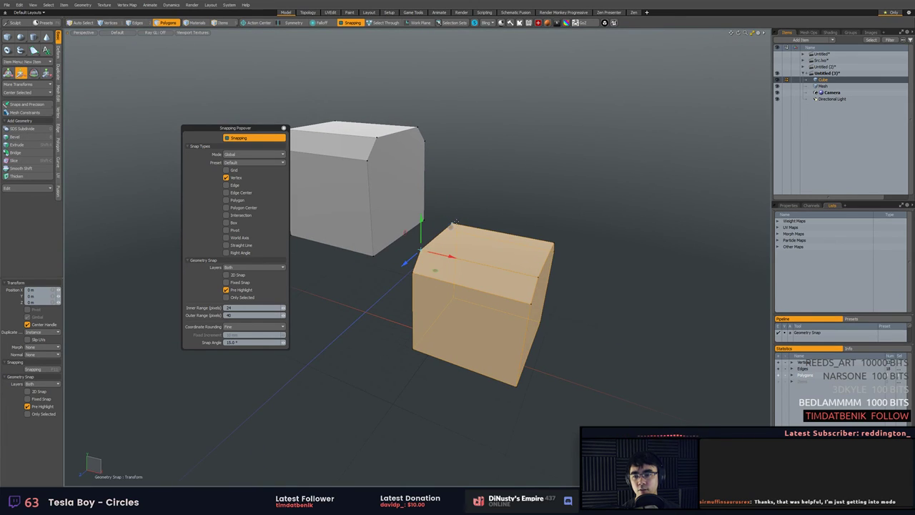
pyautogui.moveTo(553, 249); pyautogui.dragTo(643, 211)
pyautogui.keyDown('alt'); pyautogui.moveTo(295, 180); pyautogui.dragTo(310, 178); pyautogui.keyUp('alt')
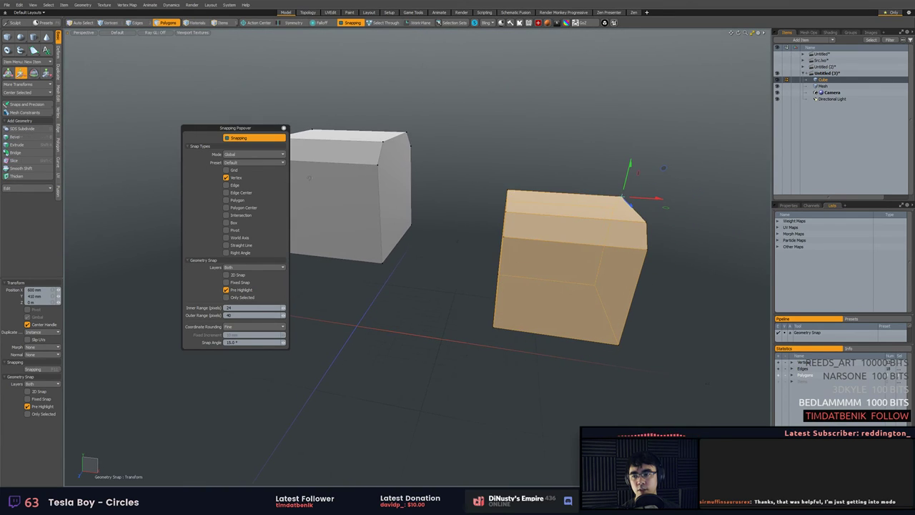
# Add Edge and Edge Center to the active snap types and reselect the original cube's polygons.
pyautogui.click(227, 185)
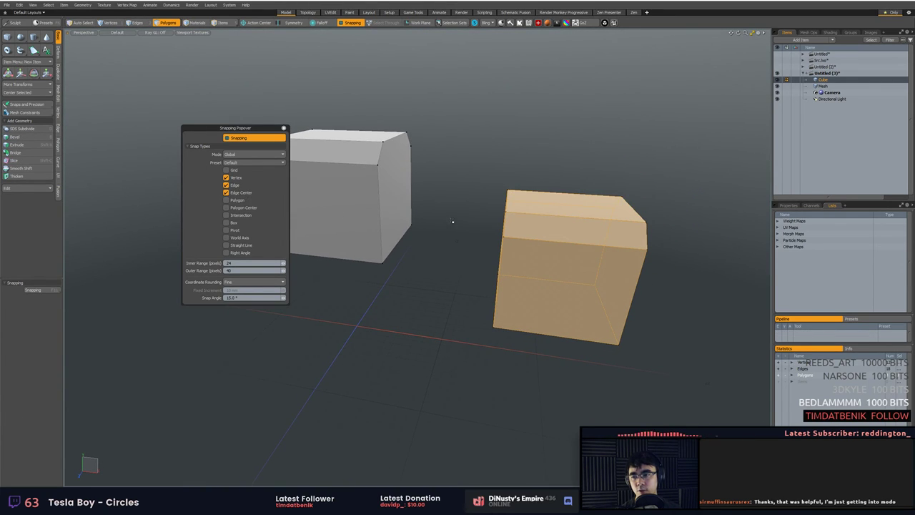
pyautogui.keyDown('alt'); pyautogui.moveTo(452, 221); pyautogui.dragTo(484, 268); pyautogui.keyUp('alt')
pyautogui.click(484, 267)
pyautogui.doubleClick(555, 240)
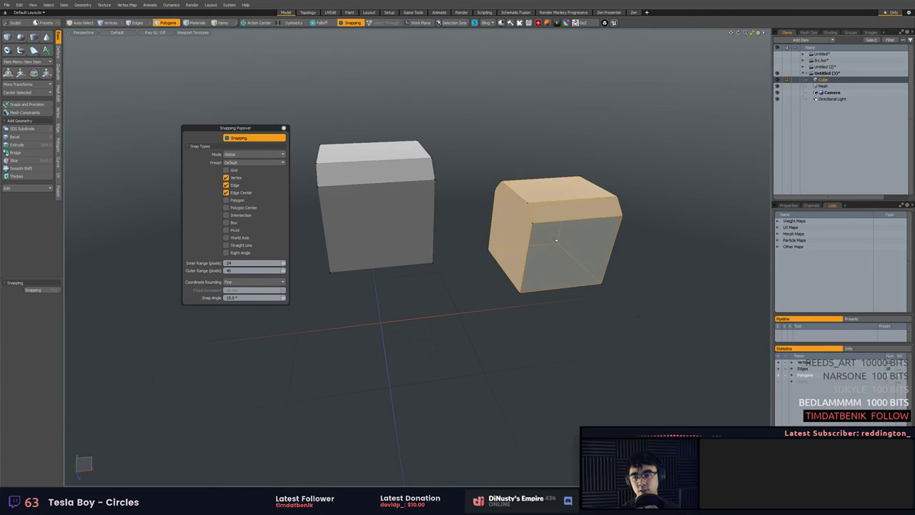
# Add a Loop Slice at 50% across the middle of the original cube.
pyautogui.press('2')
pyautogui.click(572, 219)
pyautogui.keyDown('alt'); pyautogui.moveTo(571, 220); pyautogui.dragTo(647, 171); pyautogui.keyUp('alt')
pyautogui.hotkey('alt', 'c')
pyautogui.press('space')
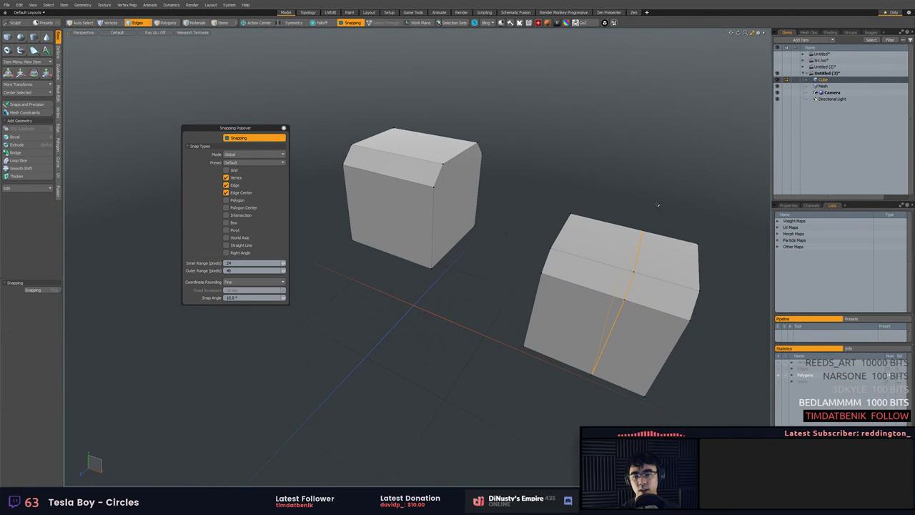
pyautogui.click(620, 266)
pyautogui.hotkey('alt', 'c')
pyautogui.click(653, 175)
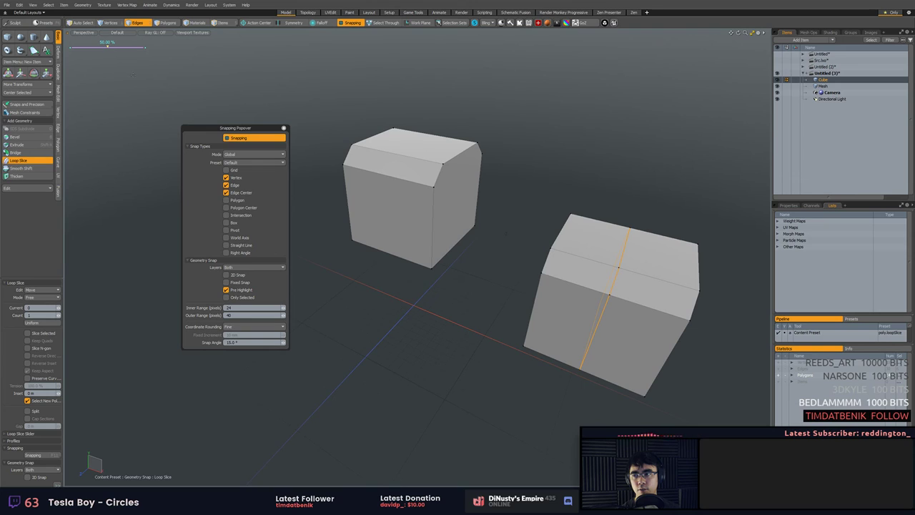
pyautogui.press('space')
# Try to add a loop slice to the copied cube.
pyautogui.moveTo(546, 167)
pyautogui.keyDown('alt'); pyautogui.keyDown('shift'); pyautogui.mouseDown()
pyautogui.moveTo(491, 184)
pyautogui.moveTo(557, 150)
pyautogui.moveTo(556, 169)
pyautogui.mouseUp(); pyautogui.keyUp('shift'); pyautogui.keyUp('alt')
pyautogui.click(554, 163)
pyautogui.press('5')
pyautogui.click(358, 192)
pyautogui.press('2')
pyautogui.click(357, 194)
pyautogui.hotkey('alt', 'c')
pyautogui.click(548, 169)
pyautogui.hotkey('ctrl', 'z')
pyautogui.press('3')
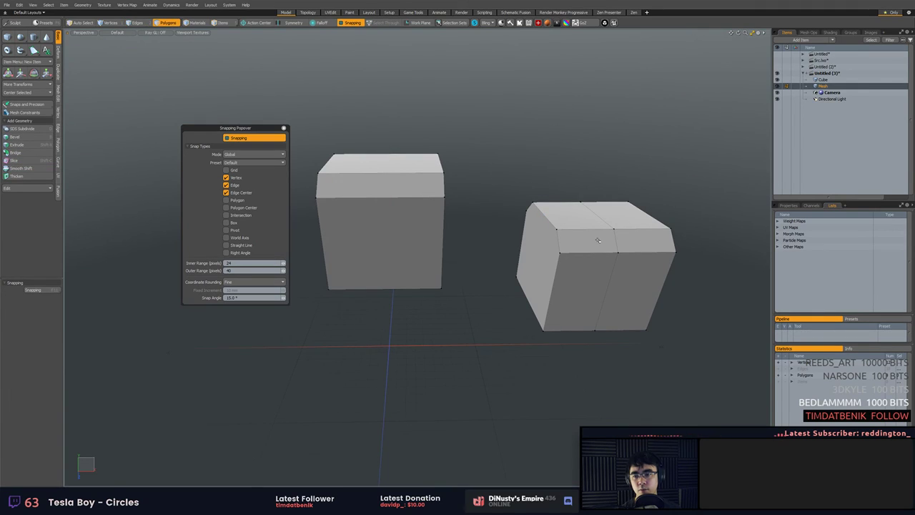
# Select all polygons of the sliced cube and move it with snapping onto the copied cube's chamfer.
pyautogui.press('5')
pyautogui.click(615, 222)
pyautogui.press('3')
pyautogui.doubleClick(625, 213)
pyautogui.press('w')
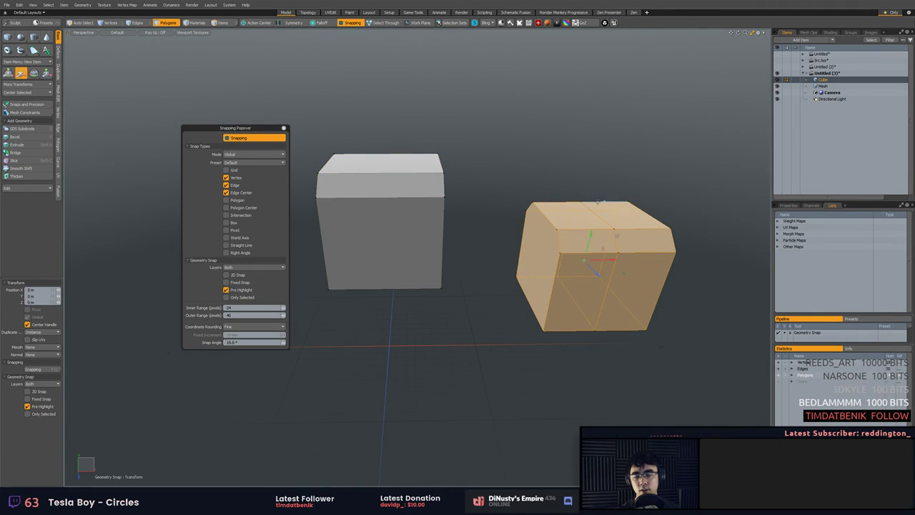
pyautogui.keyDown('alt'); pyautogui.moveTo(581, 208); pyautogui.dragTo(377, 213); pyautogui.keyUp('alt')
pyautogui.keyDown('alt'); pyautogui.moveTo(377, 213); pyautogui.dragTo(426, 227); pyautogui.keyUp('alt')
# Scale the sliced cube to about 44% in X and 24% in Y and Z, and move it with snapping off to the large cube's base.
pyautogui.press('r')
pyautogui.keyDown('alt'); pyautogui.moveTo(426, 227); pyautogui.dragTo(616, 249); pyautogui.keyUp('alt')
pyautogui.press('x')
pyautogui.moveTo(468, 197); pyautogui.dragTo(453, 197)
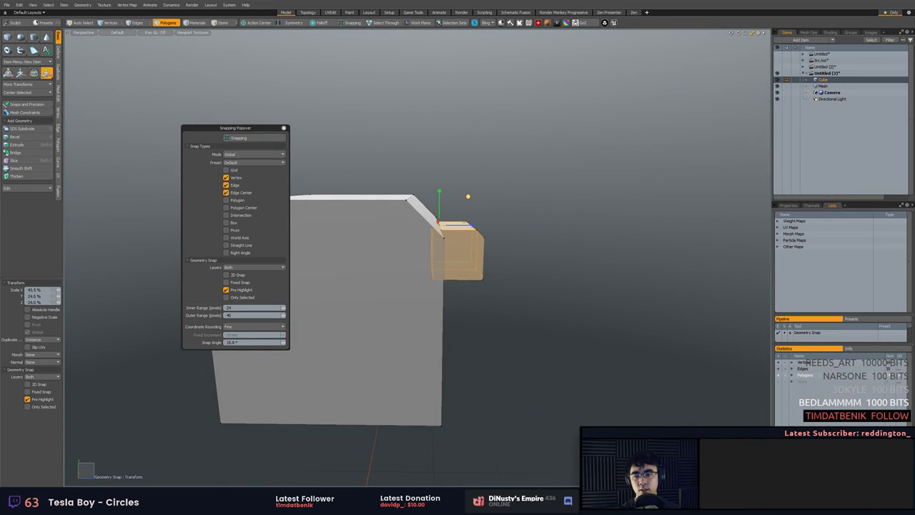
pyautogui.press('w')
pyautogui.moveTo(485, 223); pyautogui.dragTo(458, 265)
# Select all polygons of the small cube for moving, and turn snapping back on.
pyautogui.press('2')
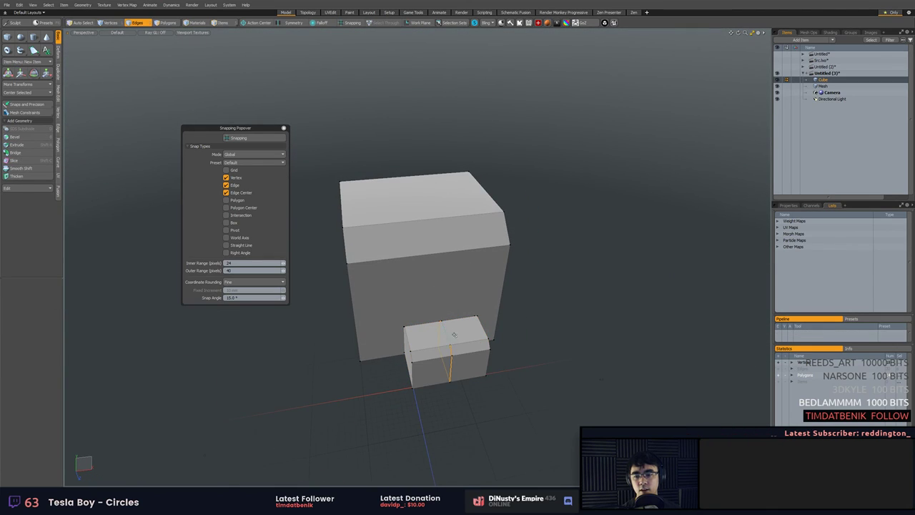
pyautogui.press('3')
pyautogui.press('w')
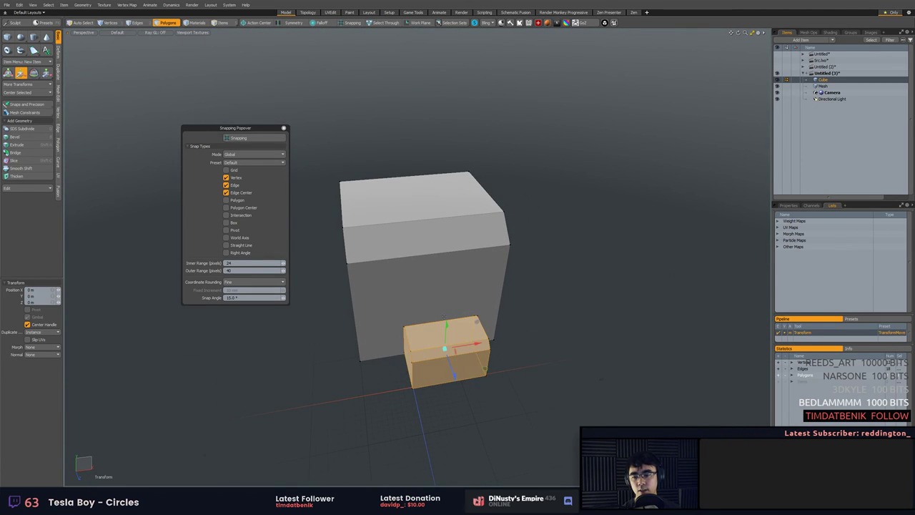
pyautogui.press('x')
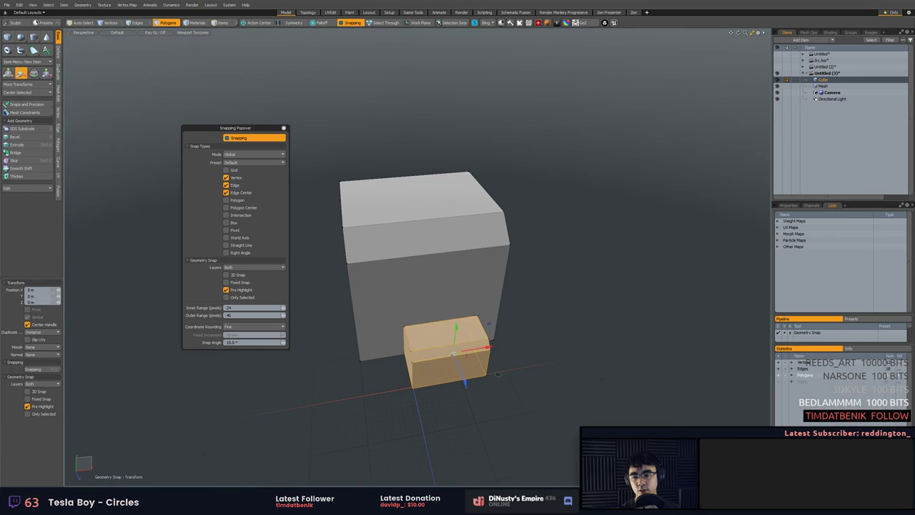
# Make the large cube's mesh the active item.
pyautogui.keyDown('alt'); pyautogui.moveTo(505, 375); pyautogui.dragTo(566, 322); pyautogui.keyUp('alt')
pyautogui.scroll(2, 540, 353)
pyautogui.press('5')
pyautogui.press('3')
pyautogui.doubleClick(483, 317)
pyautogui.keyDown('alt'); pyautogui.moveTo(484, 316); pyautogui.dragTo(652, 247); pyautogui.keyUp('alt')
pyautogui.scroll(-4, 651, 246)
pyautogui.click(522, 246)
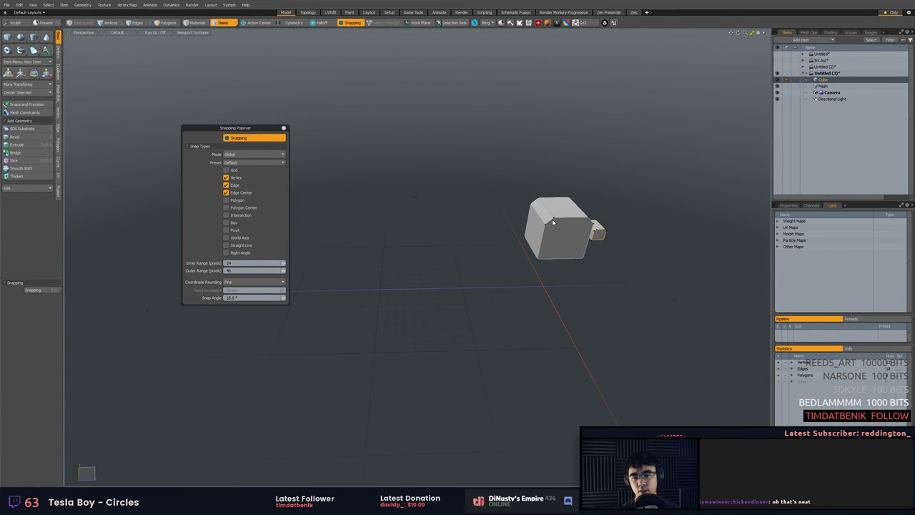
pyautogui.keyDown('alt'); pyautogui.keyDown('shift'); pyautogui.moveTo(552, 221); pyautogui.dragTo(507, 247); pyautogui.keyUp('shift'); pyautogui.keyUp('alt')
pyautogui.press('3')
pyautogui.keyDown('alt'); pyautogui.moveTo(444, 252); pyautogui.dragTo(472, 233); pyautogui.keyUp('alt')
pyautogui.press('5')
pyautogui.click(396, 211)
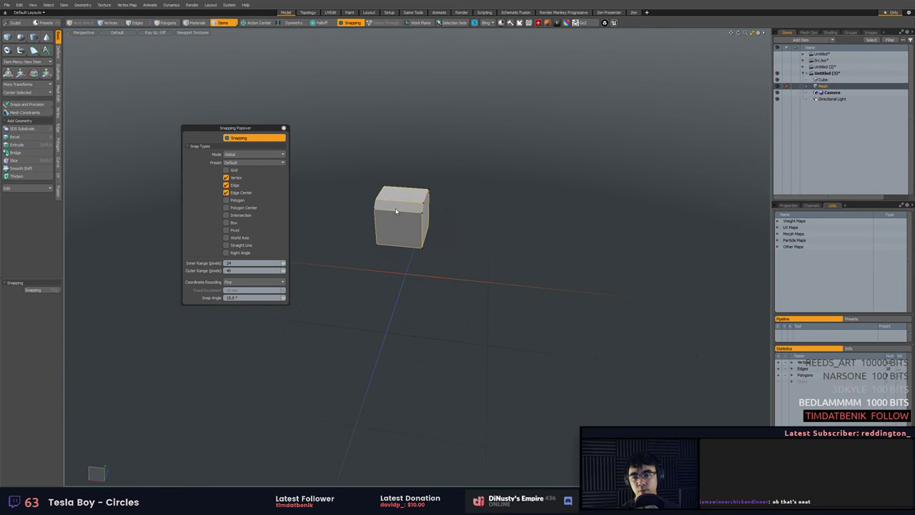
# Select all polygons of the large cube.
pyautogui.press('3')
pyautogui.click(451, 220)
pyautogui.hotkey('shift', 'a')
pyautogui.keyDown('alt'); pyautogui.keyDown('shift'); pyautogui.moveTo(400, 204); pyautogui.dragTo(567, 233); pyautogui.keyUp('shift'); pyautogui.keyUp('alt')
pyautogui.scroll(-5, 504, 247)
pyautogui.click(567, 233)
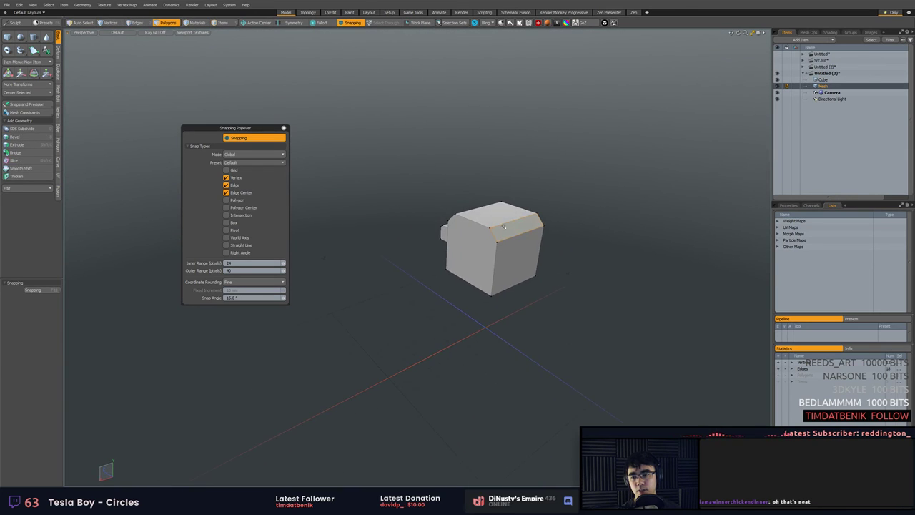
pyautogui.click(503, 226)
pyautogui.keyDown('alt'); pyautogui.moveTo(503, 227); pyautogui.dragTo(427, 220); pyautogui.keyUp('alt')
pyautogui.keyDown('alt'); pyautogui.moveTo(427, 220); pyautogui.dragTo(413, 206); pyautogui.keyUp('alt')
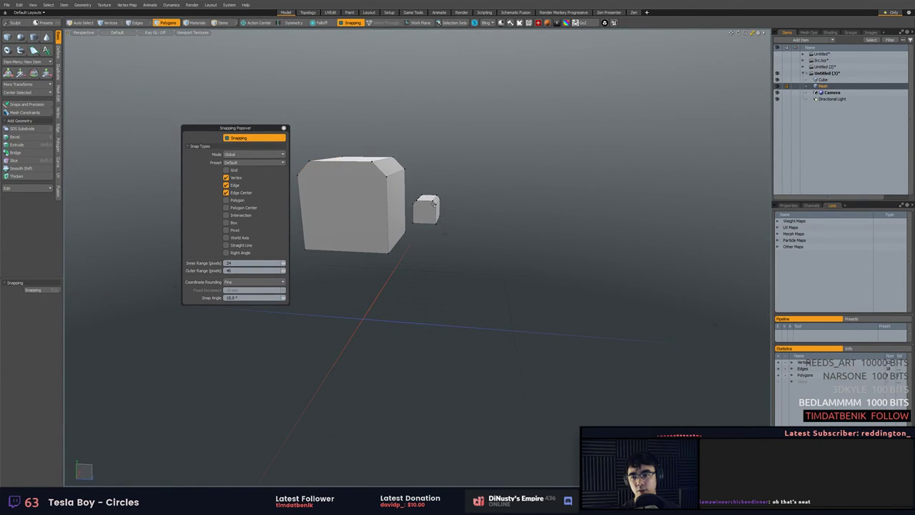
pyautogui.press('5')
pyautogui.click(431, 205)
pyautogui.click(369, 209)
pyautogui.press('3')
pyautogui.doubleClick(363, 178)
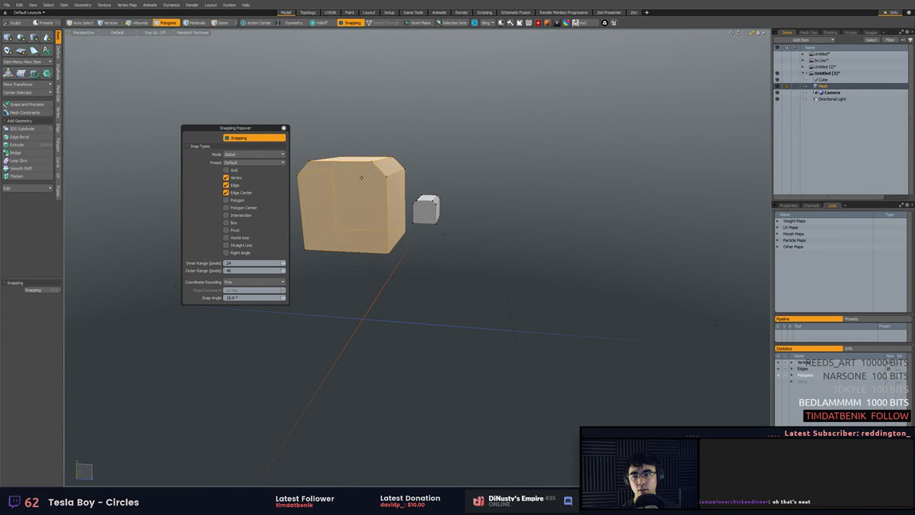
pyautogui.keyDown('alt'); pyautogui.moveTo(361, 177); pyautogui.dragTo(464, 179); pyautogui.keyUp('alt')
pyautogui.keyDown('alt'); pyautogui.moveTo(465, 179); pyautogui.dragTo(490, 174); pyautogui.keyUp('alt')
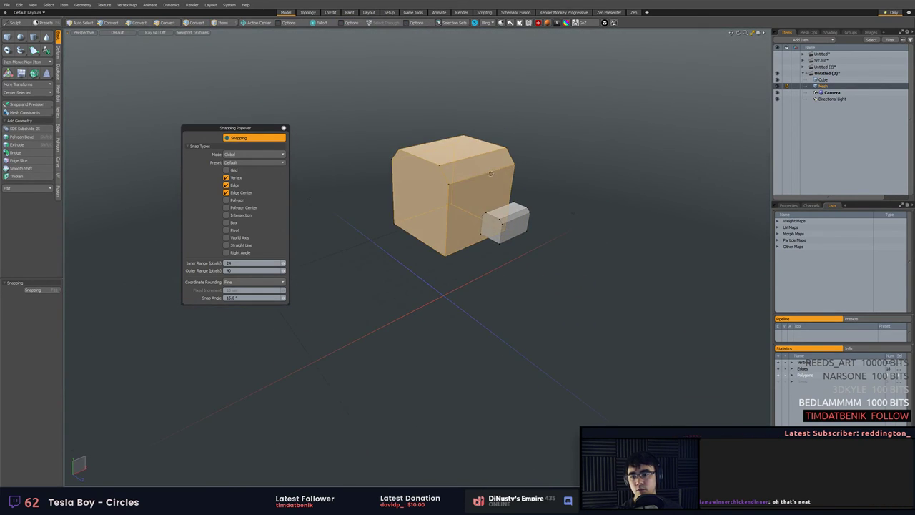
# Limit snapping to Grid and Vertex, and move the large cube -200 mm in Y and -600 mm in Z.
pyautogui.keyDown('alt'); pyautogui.moveTo(480, 219); pyautogui.dragTo(472, 235); pyautogui.keyUp('alt')
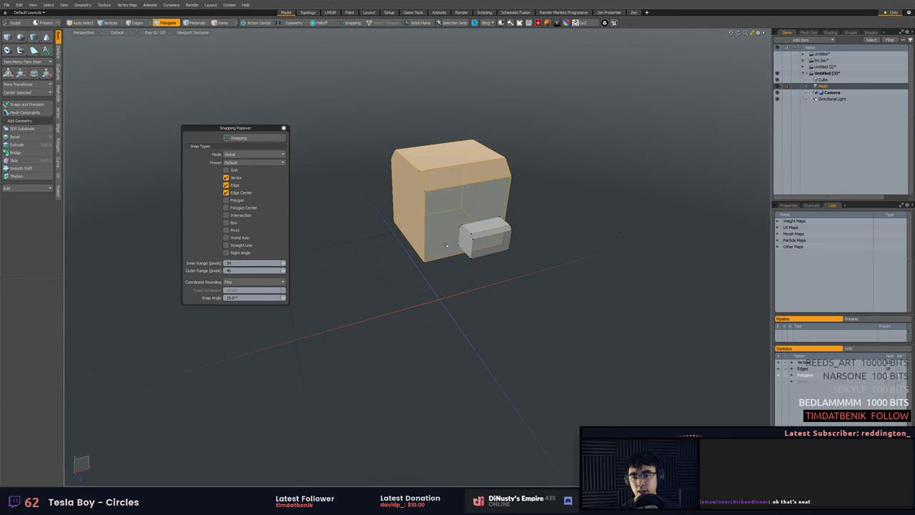
pyautogui.press('w')
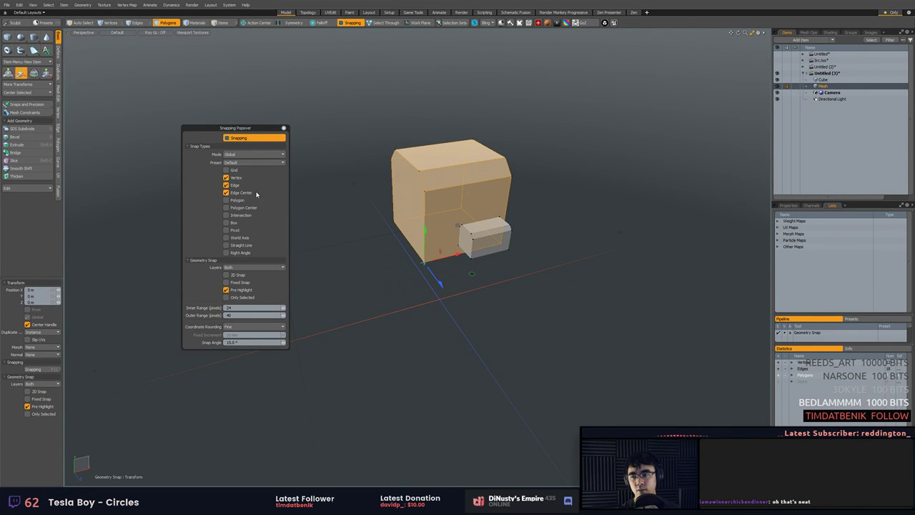
pyautogui.click(232, 186)
pyautogui.click(232, 171)
pyautogui.keyDown('alt'); pyautogui.moveTo(445, 275); pyautogui.dragTo(519, 328); pyautogui.keyUp('alt')
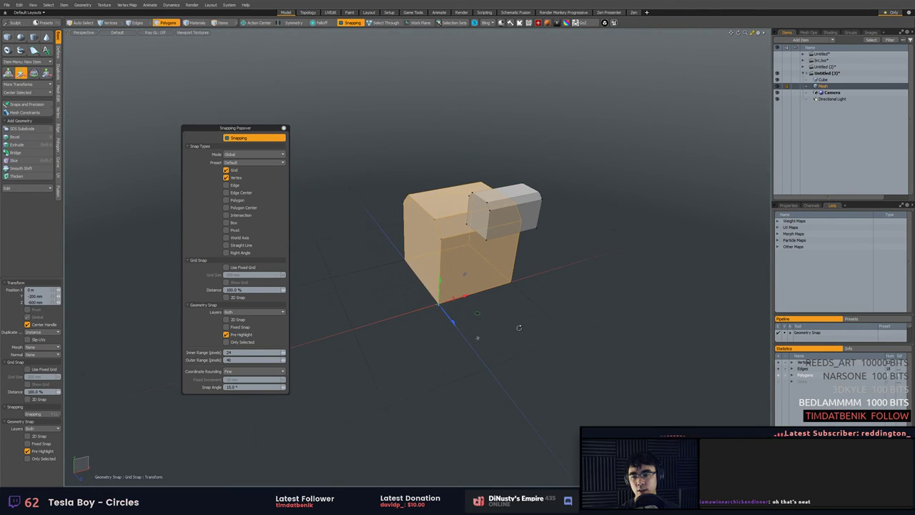
# Examine the viewport's grid size read-out at different zoom levels.
pyautogui.keyDown('alt'); pyautogui.keyDown('shift'); pyautogui.moveTo(662, 384); pyautogui.dragTo(698, 421); pyautogui.keyUp('shift'); pyautogui.keyUp('alt')
pyautogui.keyDown('alt'); pyautogui.keyDown('shift'); pyautogui.moveTo(455, 316); pyautogui.dragTo(425, 313); pyautogui.keyUp('shift'); pyautogui.keyUp('alt')
pyautogui.moveTo(483, 313)
pyautogui.keyDown('ctrl'); pyautogui.keyDown('alt'); pyautogui.mouseDown()
pyautogui.moveTo(428, 313)
pyautogui.moveTo(484, 315)
pyautogui.mouseUp(); pyautogui.keyUp('alt'); pyautogui.keyUp('ctrl')
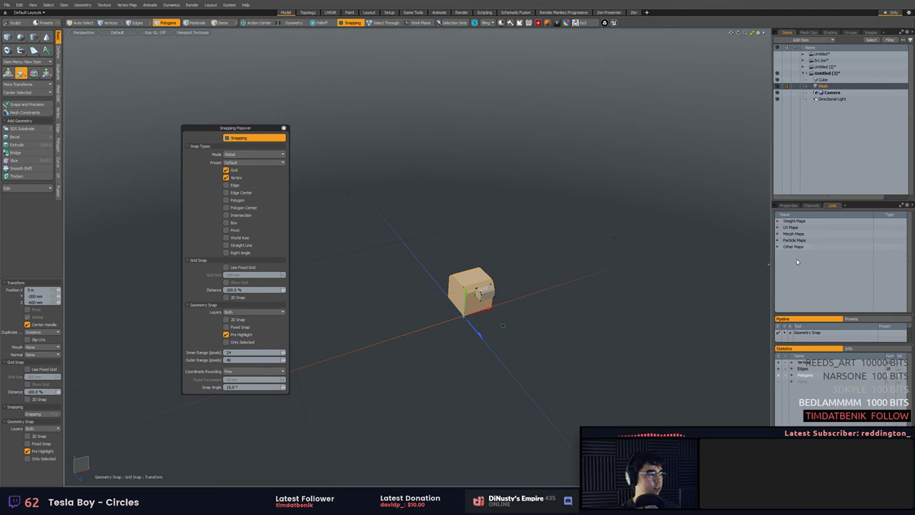
pyautogui.moveTo(636, 3); pyautogui.dragTo(603, 42)
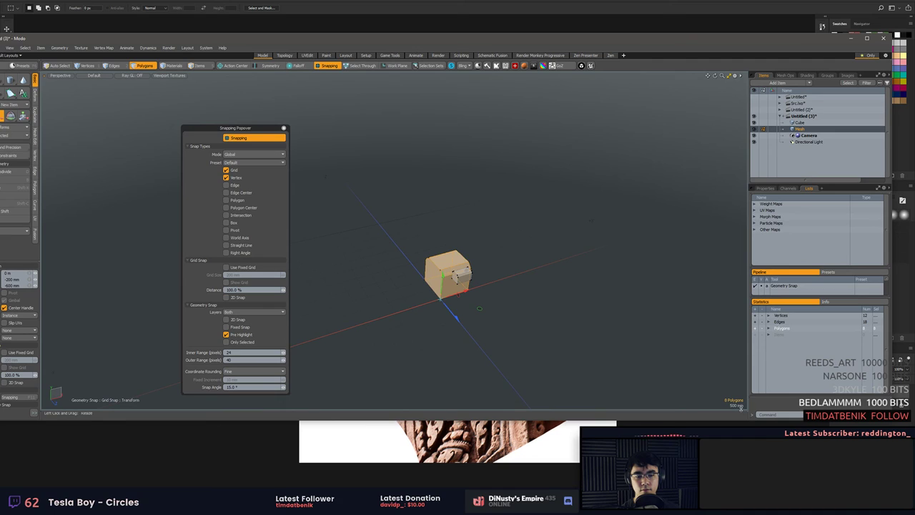
pyautogui.keyDown('ctrl'); pyautogui.keyDown('alt'); pyautogui.moveTo(661, 278); pyautogui.dragTo(509, 292); pyautogui.keyUp('alt'); pyautogui.keyUp('ctrl')
pyautogui.keyDown('alt'); pyautogui.keyDown('shift'); pyautogui.moveTo(508, 292); pyautogui.dragTo(468, 246); pyautogui.keyUp('shift'); pyautogui.keyUp('alt')
pyautogui.keyDown('alt'); pyautogui.moveTo(468, 245); pyautogui.dragTo(423, 255); pyautogui.keyUp('alt')
pyautogui.keyDown('alt'); pyautogui.moveTo(423, 256); pyautogui.dragTo(445, 268); pyautogui.keyUp('alt')
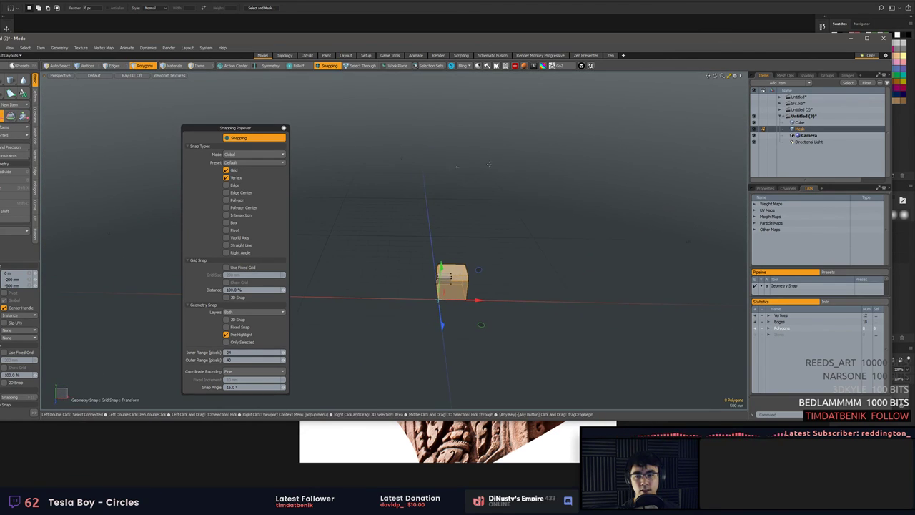
pyautogui.keyDown('alt'); pyautogui.moveTo(542, 161); pyautogui.dragTo(600, 131); pyautogui.keyUp('alt')
pyautogui.press('space')
pyautogui.keyDown('alt'); pyautogui.moveTo(564, 170); pyautogui.dragTo(598, 203); pyautogui.keyUp('alt')
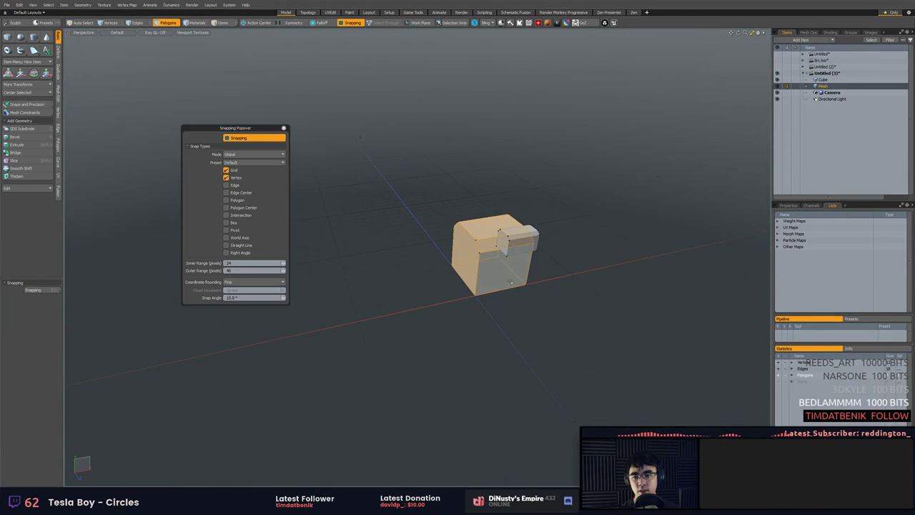
# Place two copies of the large cube along the X axis with snapping to form a row of three.
pyautogui.keyDown('alt'); pyautogui.moveTo(551, 275); pyautogui.dragTo(531, 260); pyautogui.keyUp('alt')
pyautogui.press('w')
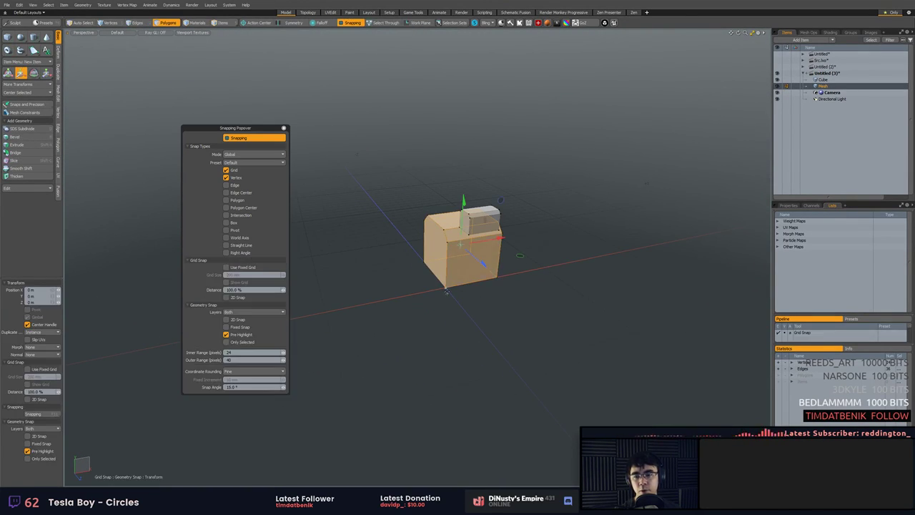
pyautogui.click(447, 288)
pyautogui.moveTo(448, 288); pyautogui.dragTo(544, 267)
pyautogui.hotkey('ctrl', 'c')
pyautogui.hotkey('ctrl', 'v')
pyautogui.click(499, 278)
pyautogui.press('q')
pyautogui.click(555, 296)
# Cut the middle cube of the row and paste it into a new mesh item.
pyautogui.doubleClick(530, 253)
pyautogui.hotkey('ctrl', 'x')
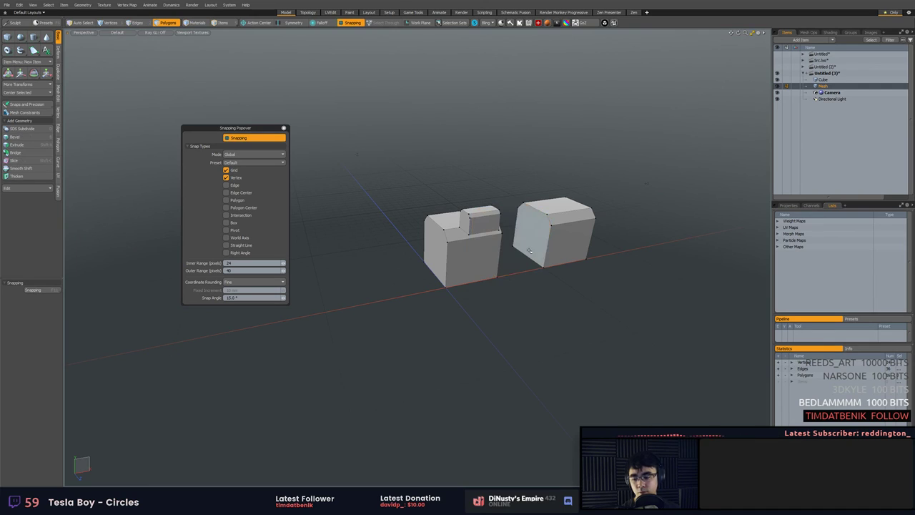
pyautogui.press('n')
pyautogui.doubleClick(556, 212)
pyautogui.hotkey('ctrl', 'v')
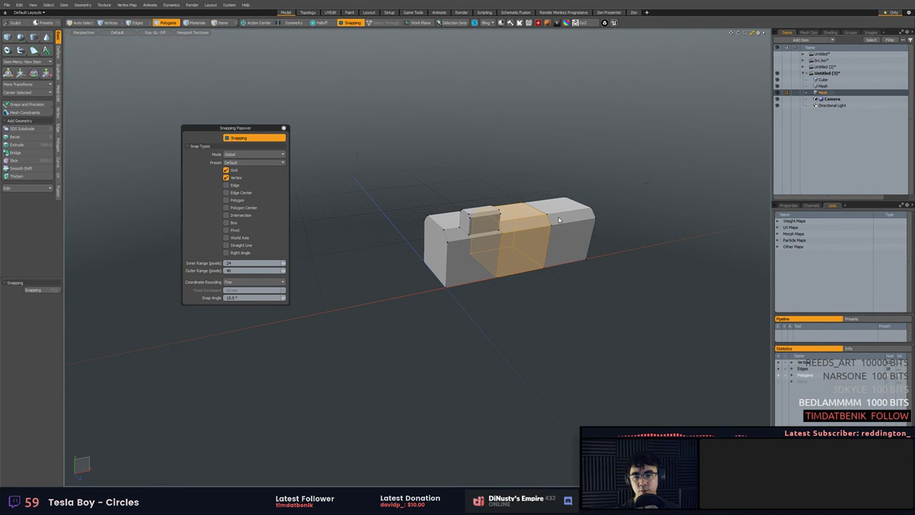
# Cut the cube at the far end of the row and paste it into another new mesh item.
pyautogui.doubleClick(560, 218)
pyautogui.doubleClick(564, 210)
pyautogui.hotkey('ctrl', 'x')
pyautogui.hotkey('shift', 'a')
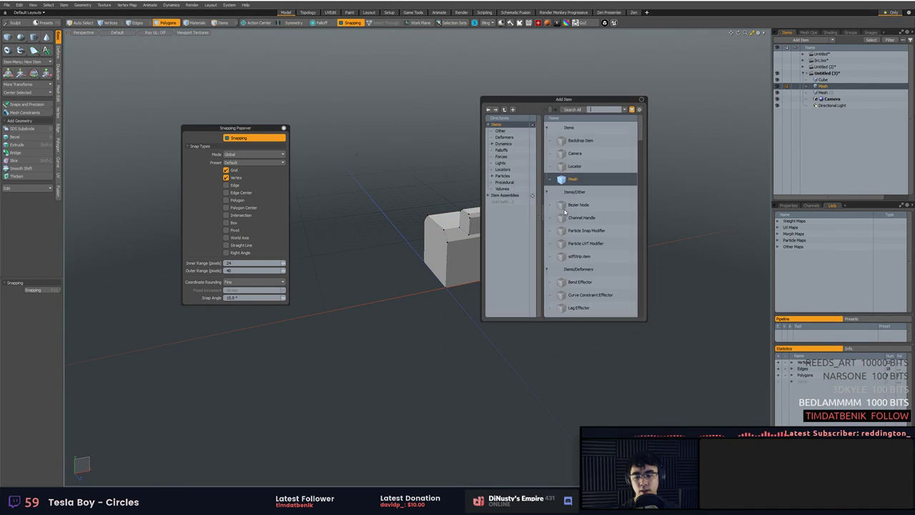
pyautogui.click(565, 181)
pyautogui.hotkey('ctrl', 'v')
# Check each cube in the row as a separate mesh item by selecting them in turn.
pyautogui.press('5')
pyautogui.click(528, 242)
pyautogui.click(485, 254)
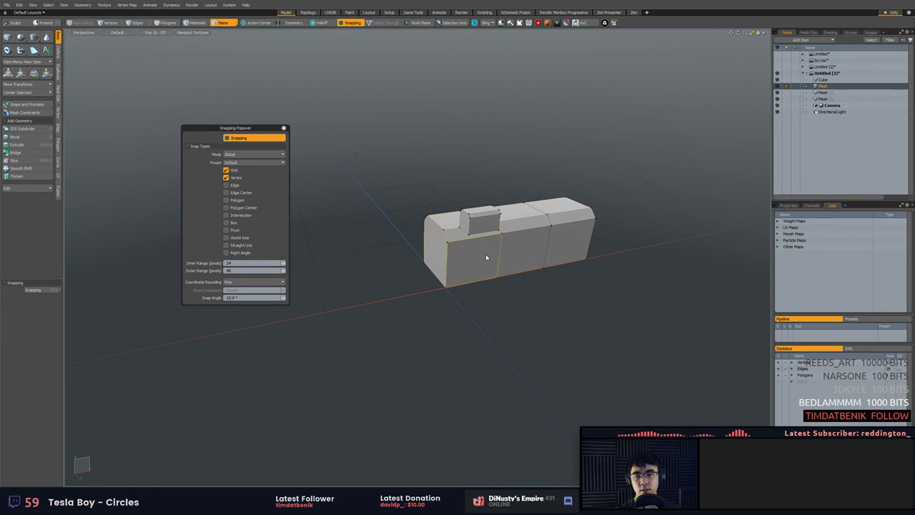
pyautogui.click(561, 247)
pyautogui.click(529, 248)
pyautogui.click(461, 265)
pyautogui.click(518, 253)
pyautogui.keyDown('alt'); pyautogui.moveTo(609, 253); pyautogui.dragTo(532, 261); pyautogui.keyUp('alt')
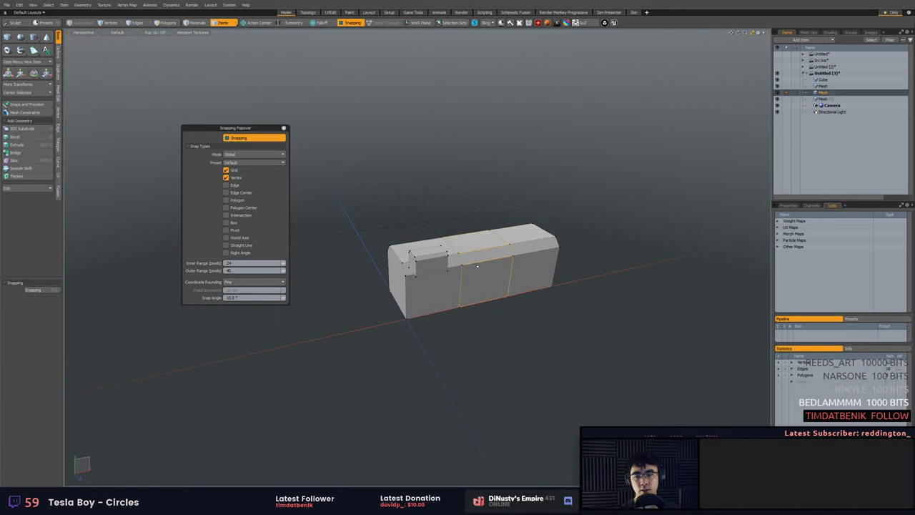
pyautogui.press('3')
pyautogui.keyDown('alt'); pyautogui.moveTo(479, 274); pyautogui.dragTo(562, 308); pyautogui.keyUp('alt')
pyautogui.press('5')
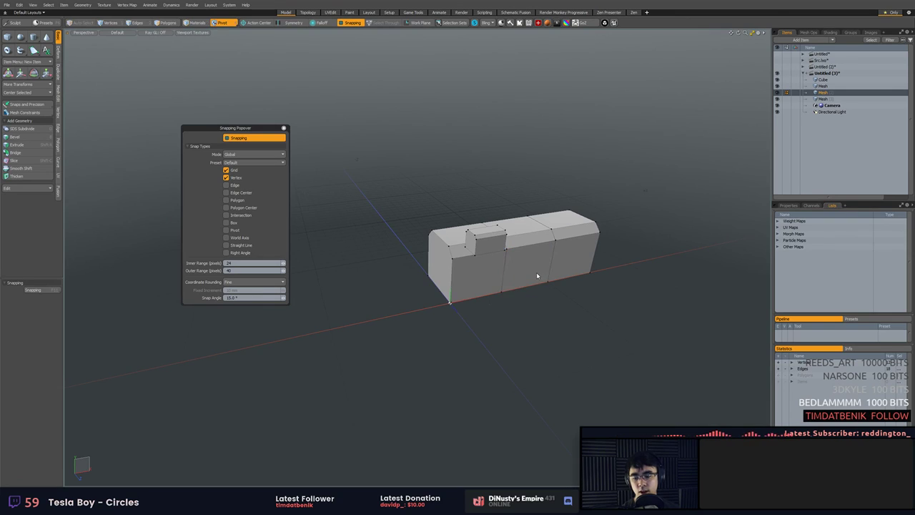
# Isolate the middle cube's mesh and bring the hidden items back.
pyautogui.click(533, 254)
pyautogui.hotkey('shift', 'h')
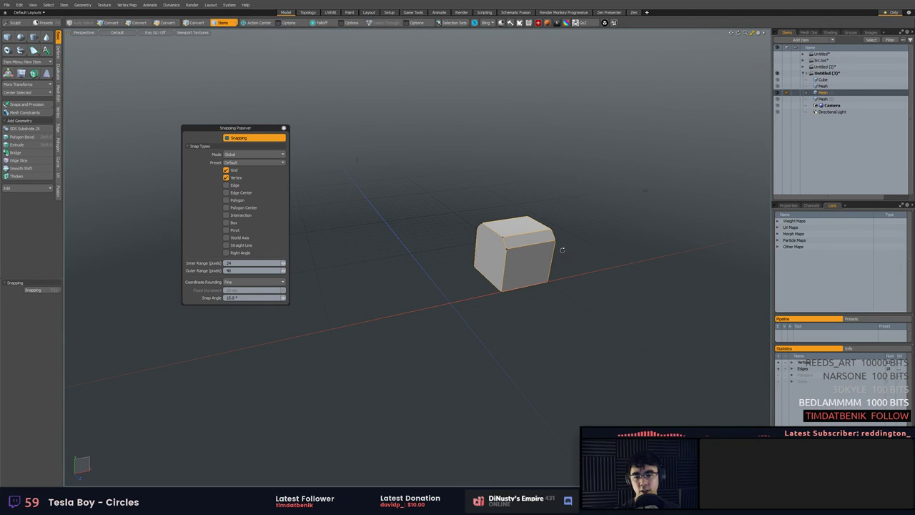
pyautogui.press('u')
# Select the meshes of the first and middle cubes and hide everything else.
pyautogui.keyDown('alt'); pyautogui.moveTo(561, 250); pyautogui.dragTo(544, 282); pyautogui.keyUp('alt')
pyautogui.click(544, 272)
pyautogui.click(491, 276)
pyautogui.click(429, 294)
pyautogui.keyDown('shift'); pyautogui.click(465, 296); pyautogui.keyUp('shift')
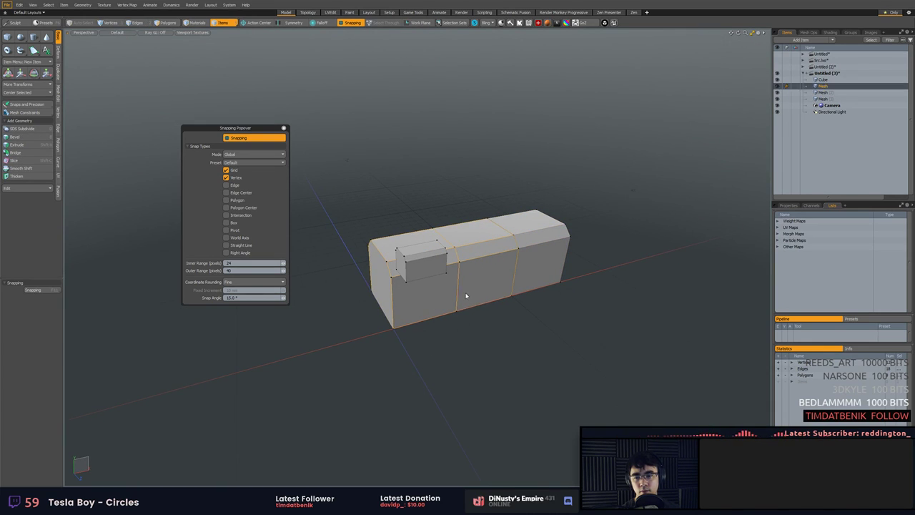
pyautogui.hotkey('shift', 'h')
# Select the front face of the middle cube and copy it.
pyautogui.press('3')
pyautogui.press('5')
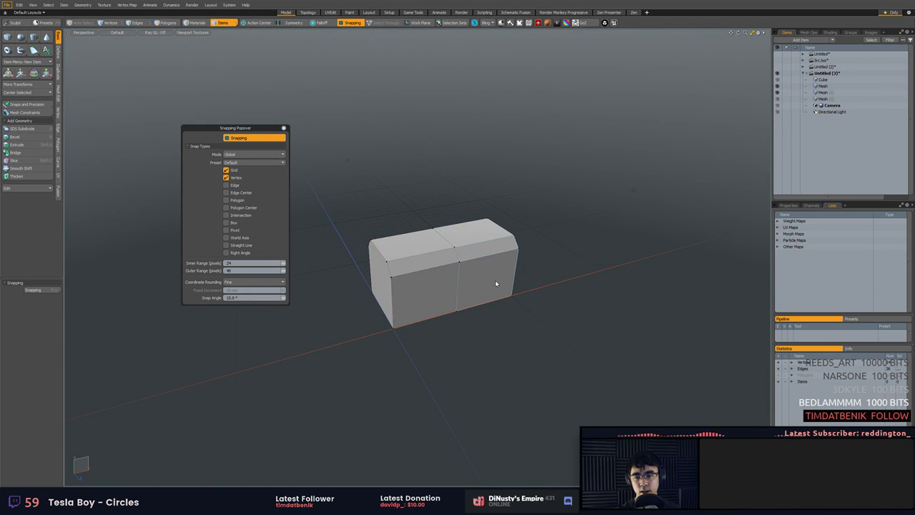
pyautogui.click(483, 254)
pyautogui.press('3')
pyautogui.doubleClick(472, 272)
pyautogui.hotkey('shift', 'a')
pyautogui.click(463, 275)
pyautogui.press('a')
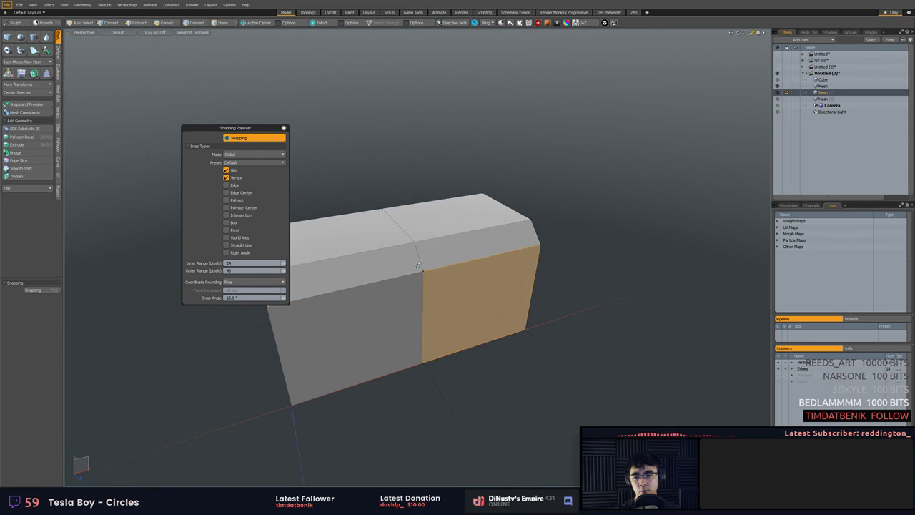
pyautogui.press('Escape')
# Paste the copied front face into the first cube's mesh.
pyautogui.press('5')
pyautogui.click(380, 284)
pyautogui.keyDown('alt'); pyautogui.moveTo(378, 311); pyautogui.dragTo(453, 279); pyautogui.keyUp('alt')
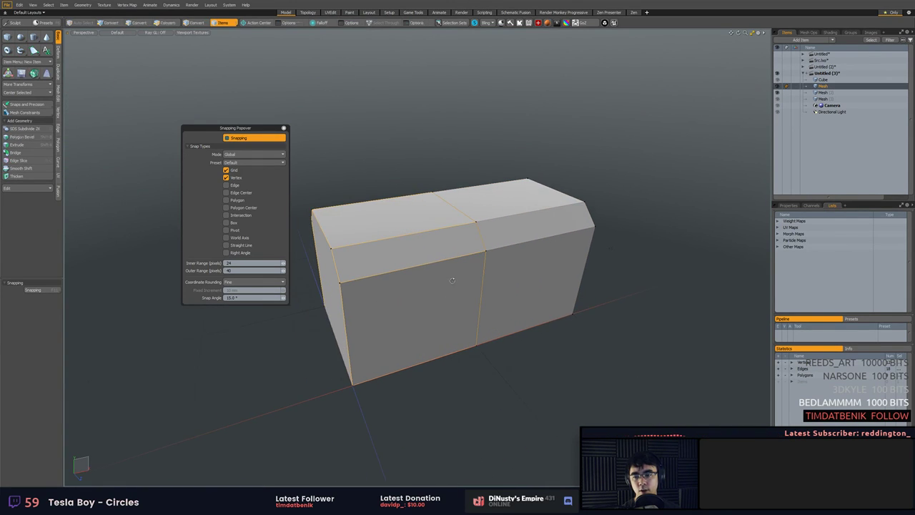
pyautogui.press('3')
pyautogui.hotkey('ctrl', 'v')
pyautogui.press('w')
pyautogui.press('q')
pyautogui.press('5')
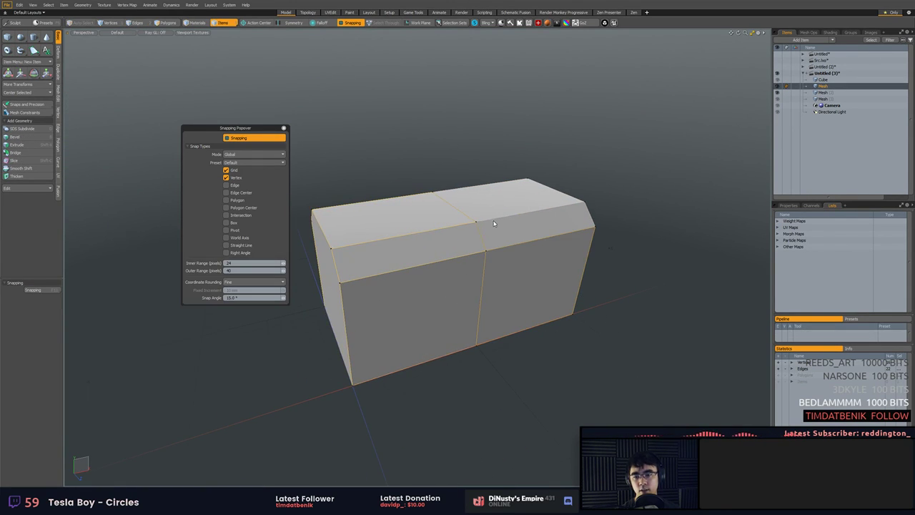
# Isolate the first cube's mesh together with its pasted face.
pyautogui.click(496, 219)
pyautogui.click(438, 277)
pyautogui.hotkey('shift', 'h')
pyautogui.click(578, 304)
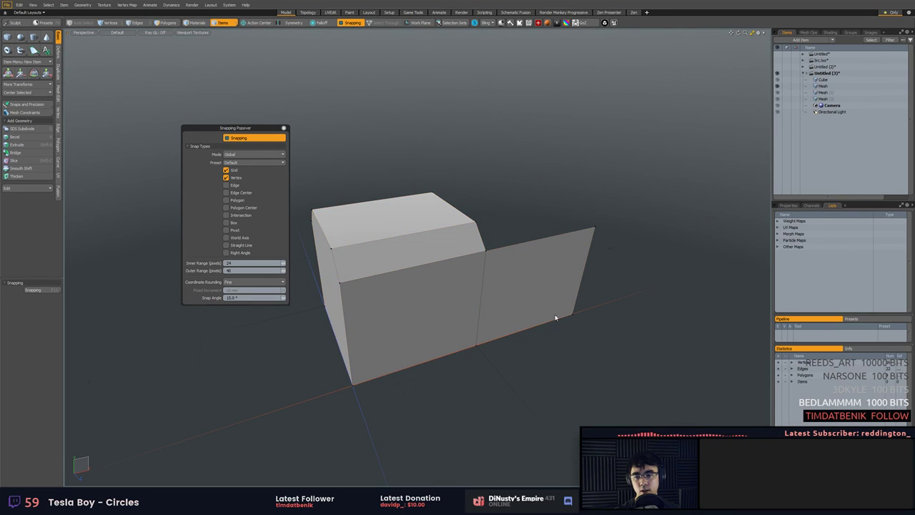
# Select the pasted face beside the first cube and try to move it with snapping.
pyautogui.click(556, 313)
pyautogui.press('3')
pyautogui.keyDown('alt'); pyautogui.moveTo(631, 318); pyautogui.dragTo(598, 313); pyautogui.keyUp('alt')
pyautogui.click(534, 332)
pyautogui.press('w')
pyautogui.moveTo(537, 322); pyautogui.dragTo(623, 259)
pyautogui.keyDown('alt'); pyautogui.moveTo(545, 372); pyautogui.dragTo(561, 330); pyautogui.keyUp('alt')
pyautogui.press('q')
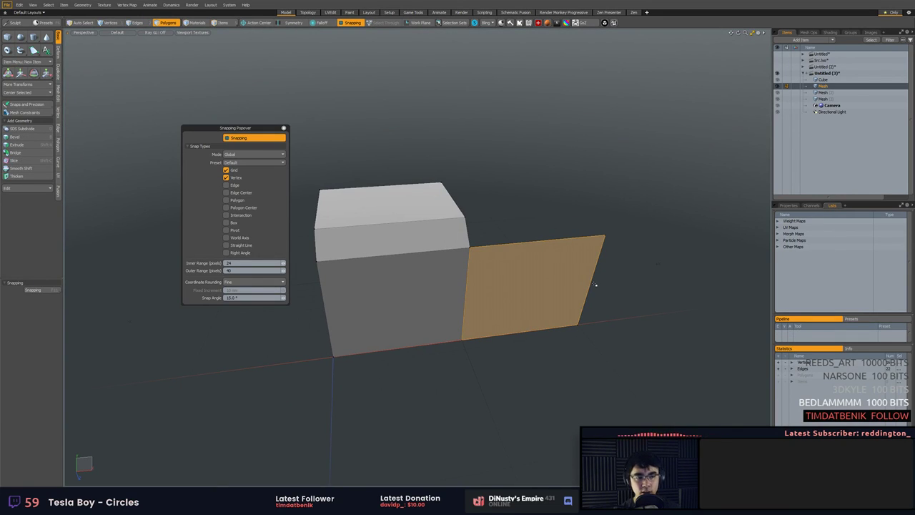